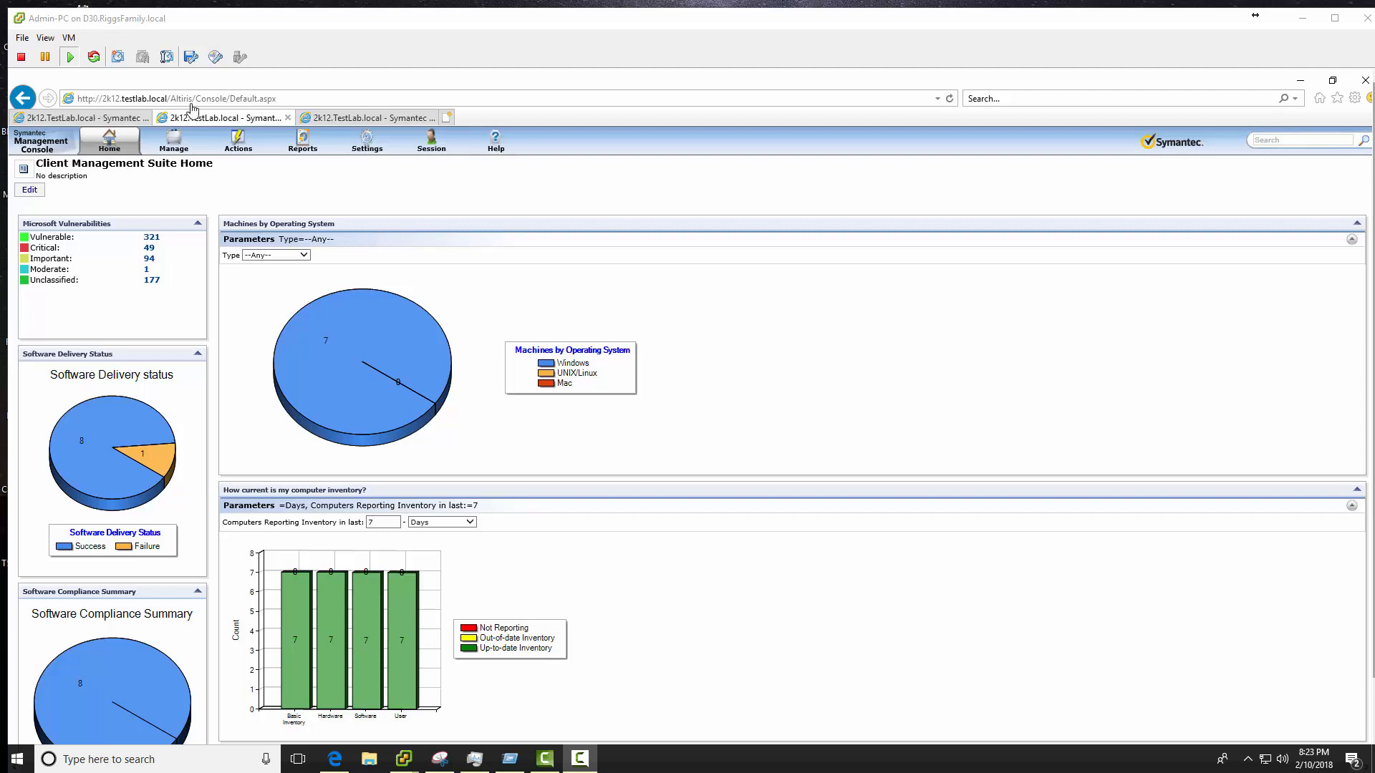
# - Close the duplicate third console tab and switch the VM client to full screen
pyautogui.click(389, 120)
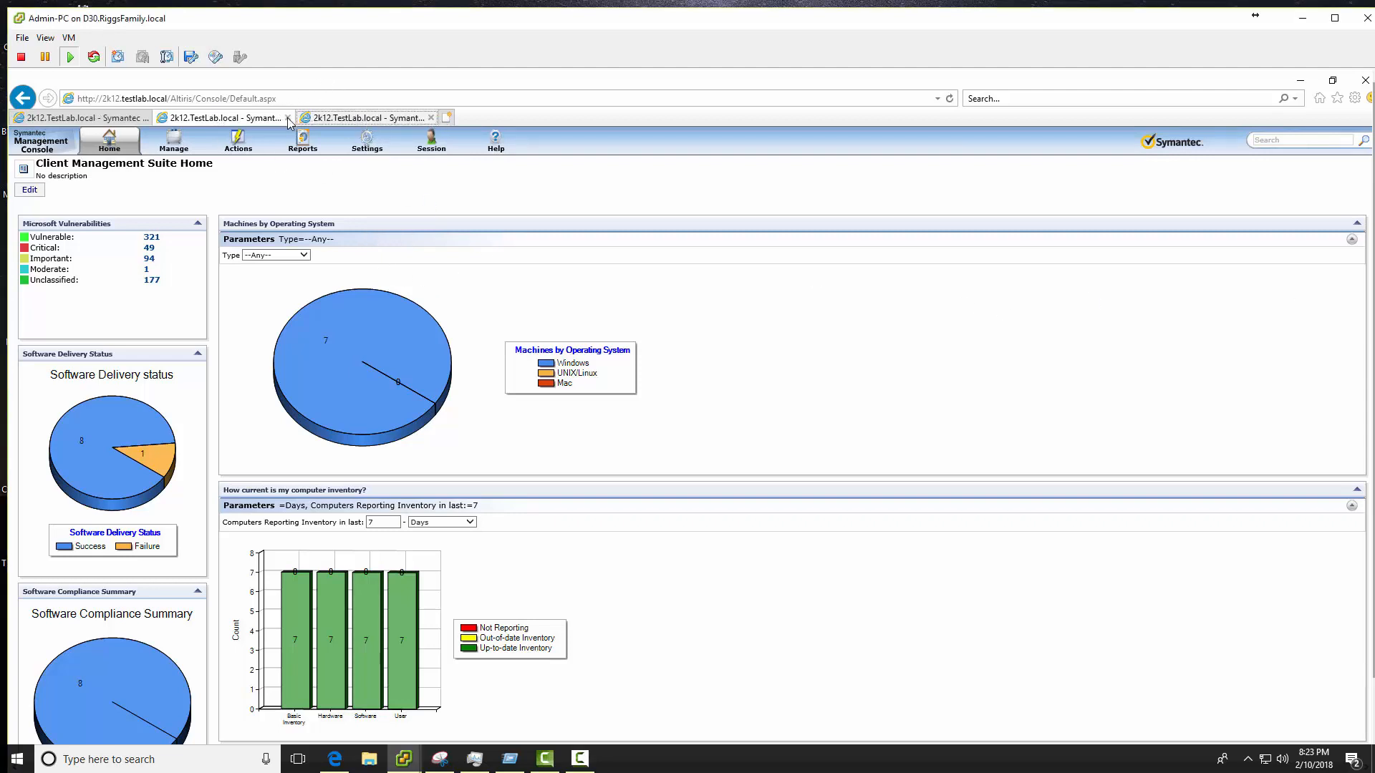
pyautogui.hotkey('ctrl', 'w')
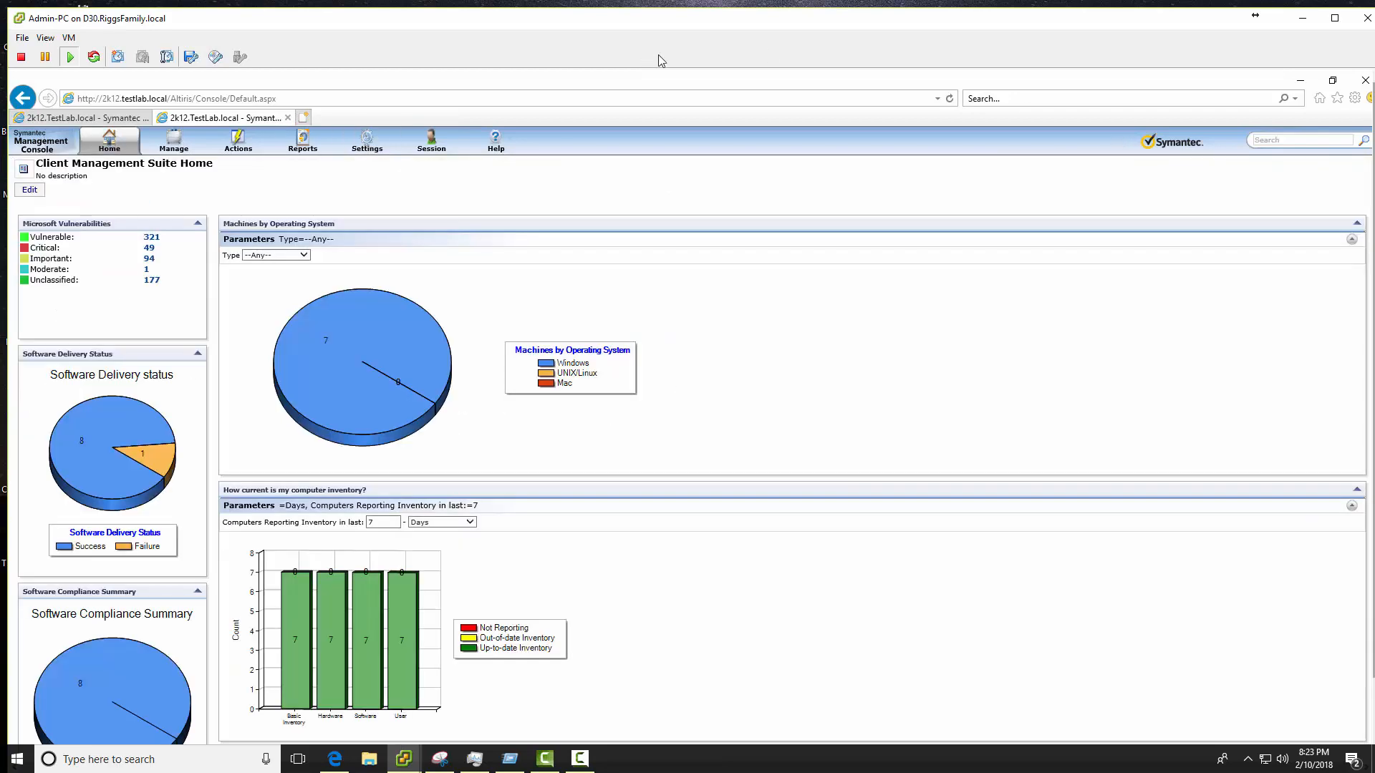
pyautogui.click(45, 37)
pyautogui.click(57, 52)
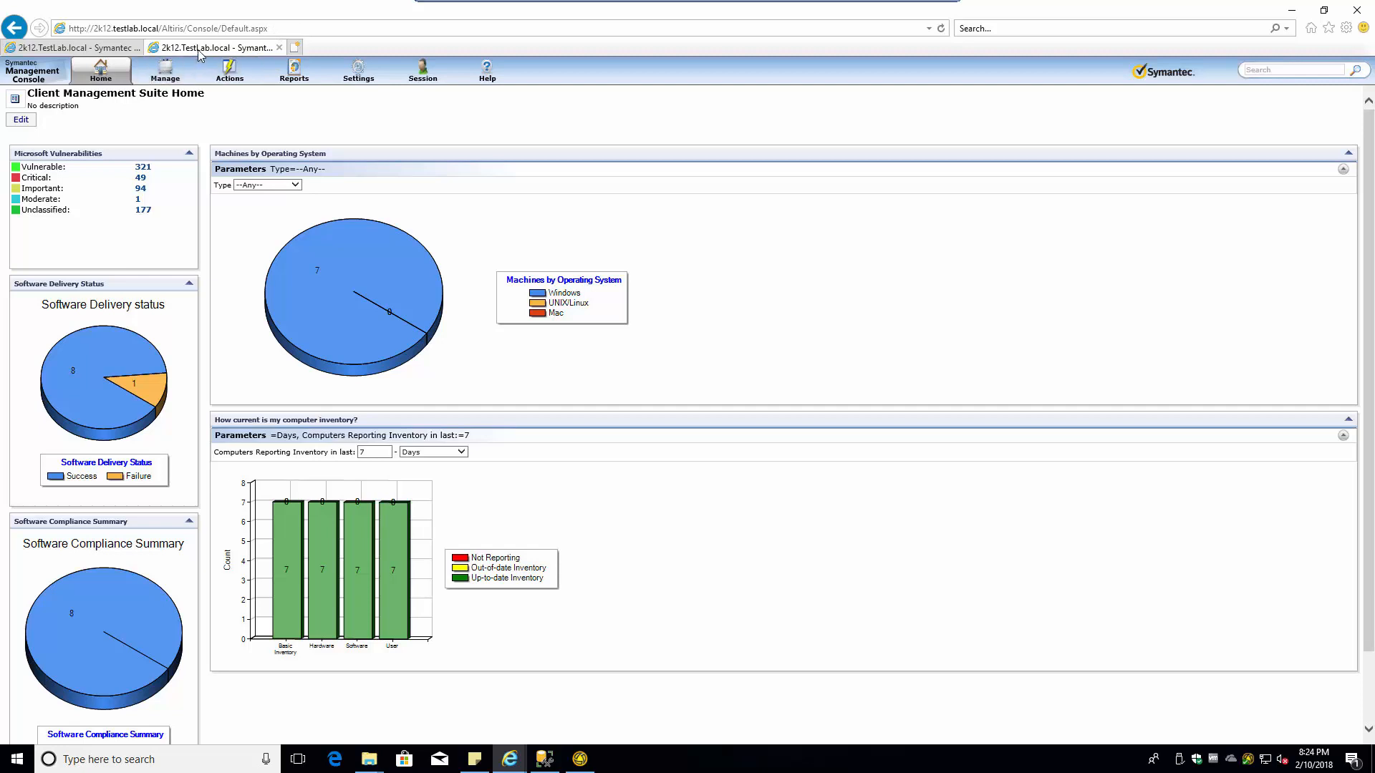
# - Load the trial page at veritas.com/trail/en/us/system-recovery-18 after fixing the mistyped address
pyautogui.click(277, 30)
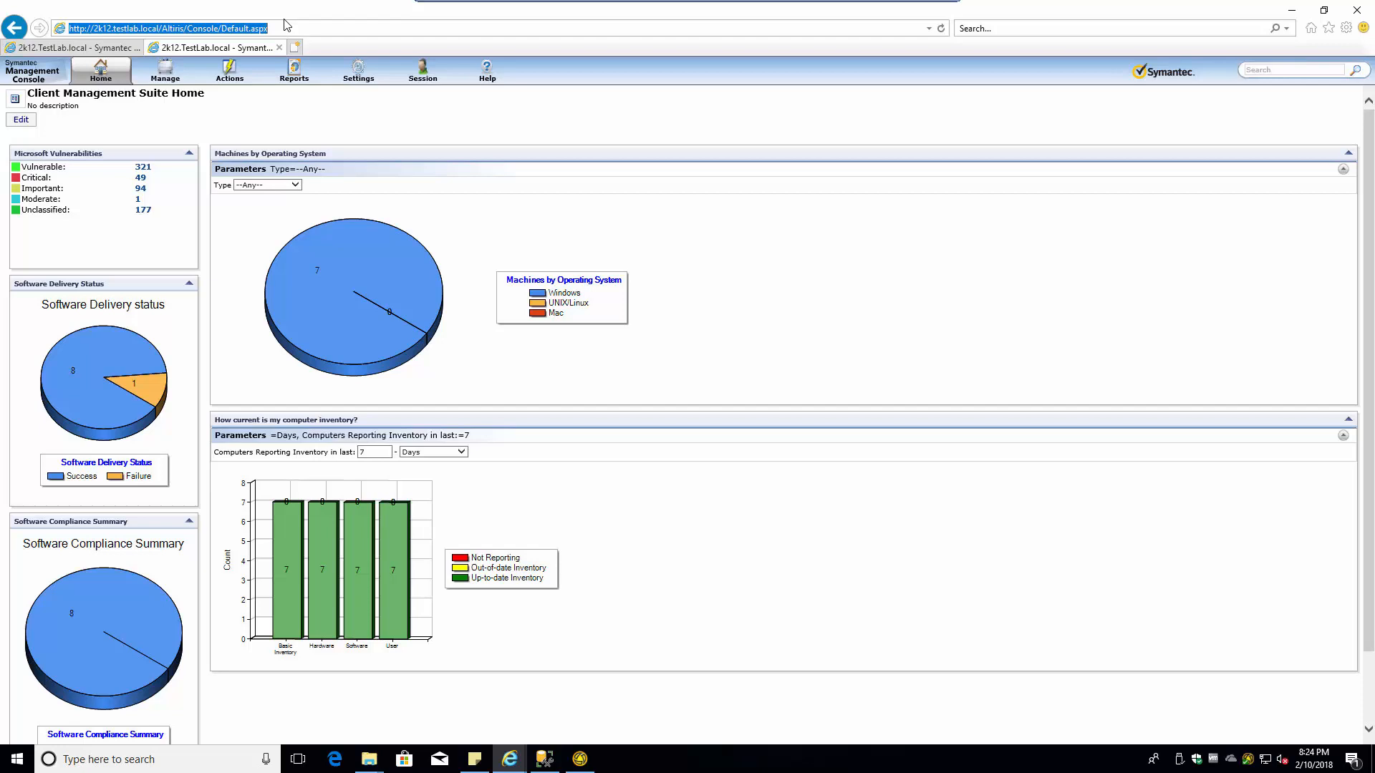
pyautogui.write('veritas')
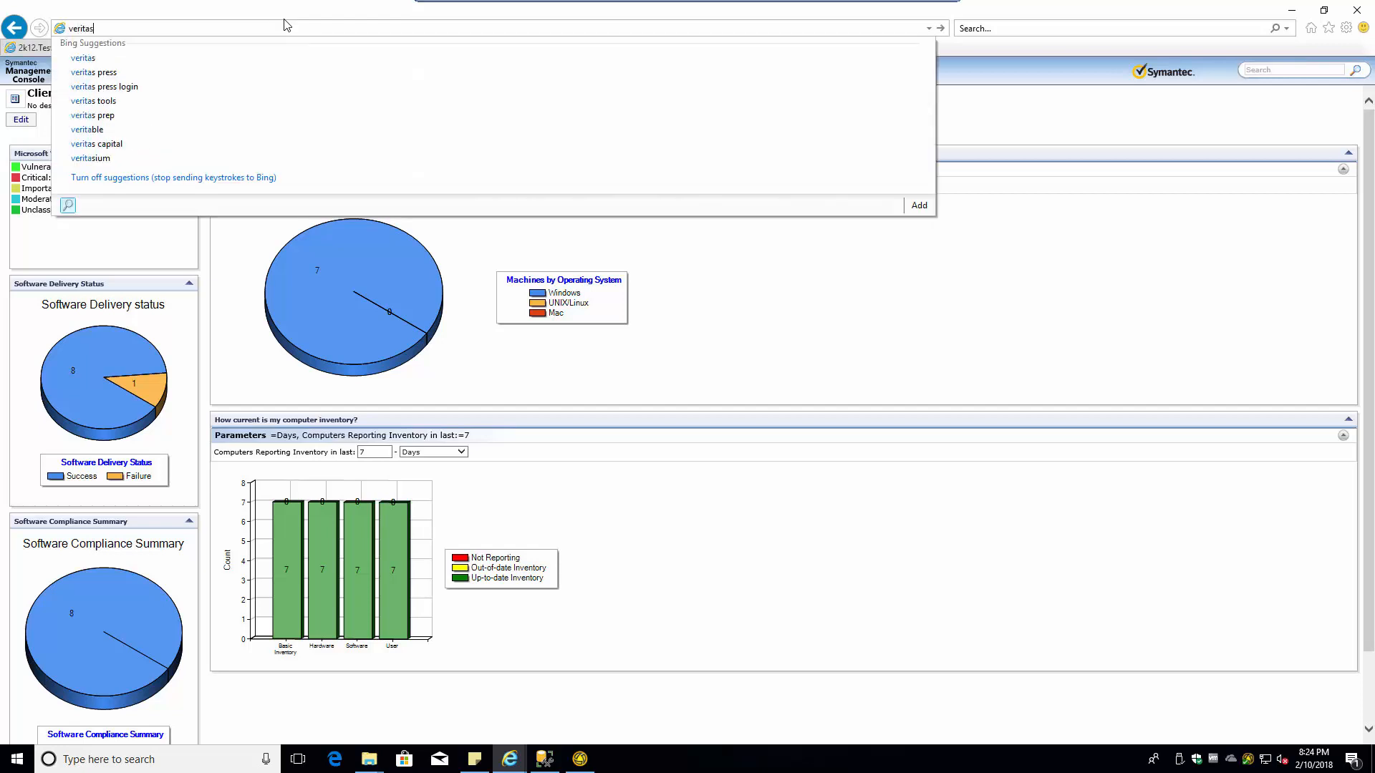
pyautogui.write('.com/')
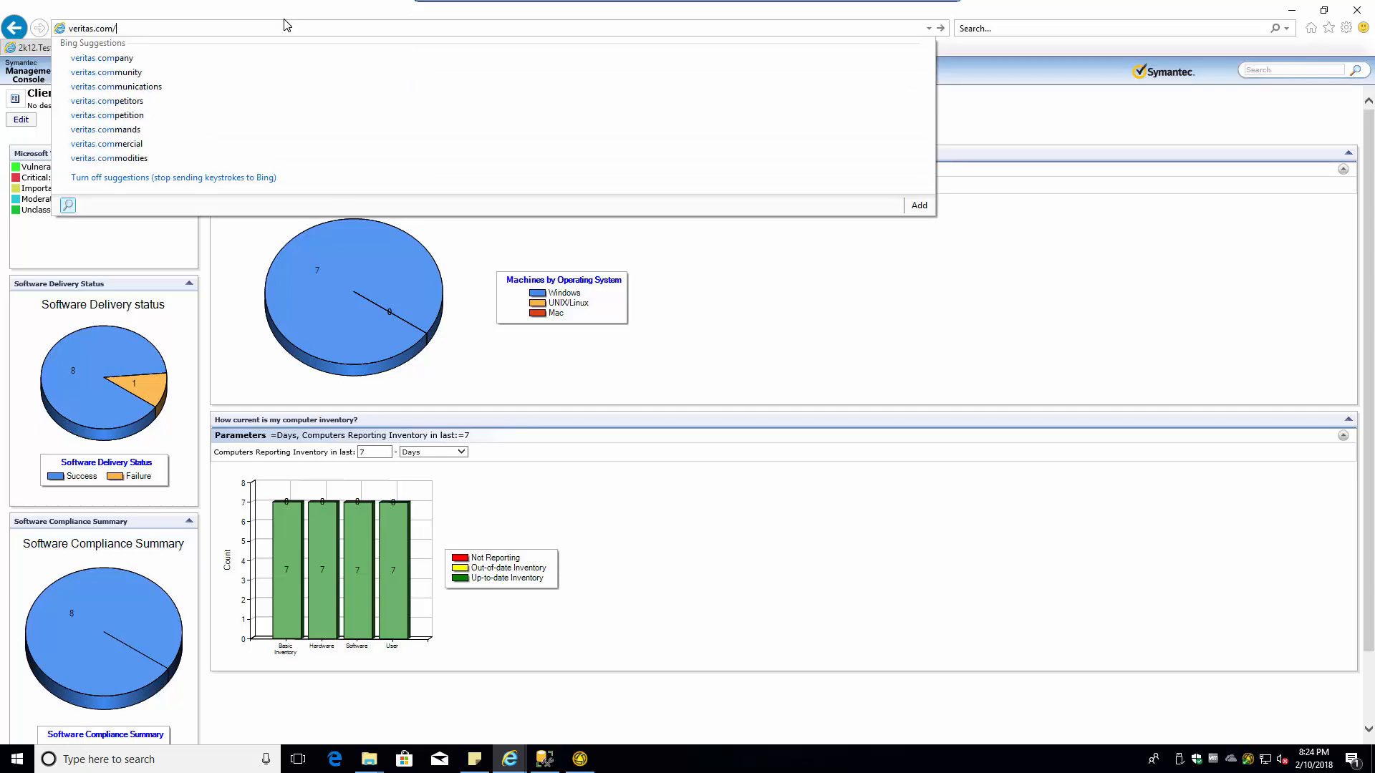
pyautogui.write('tra')
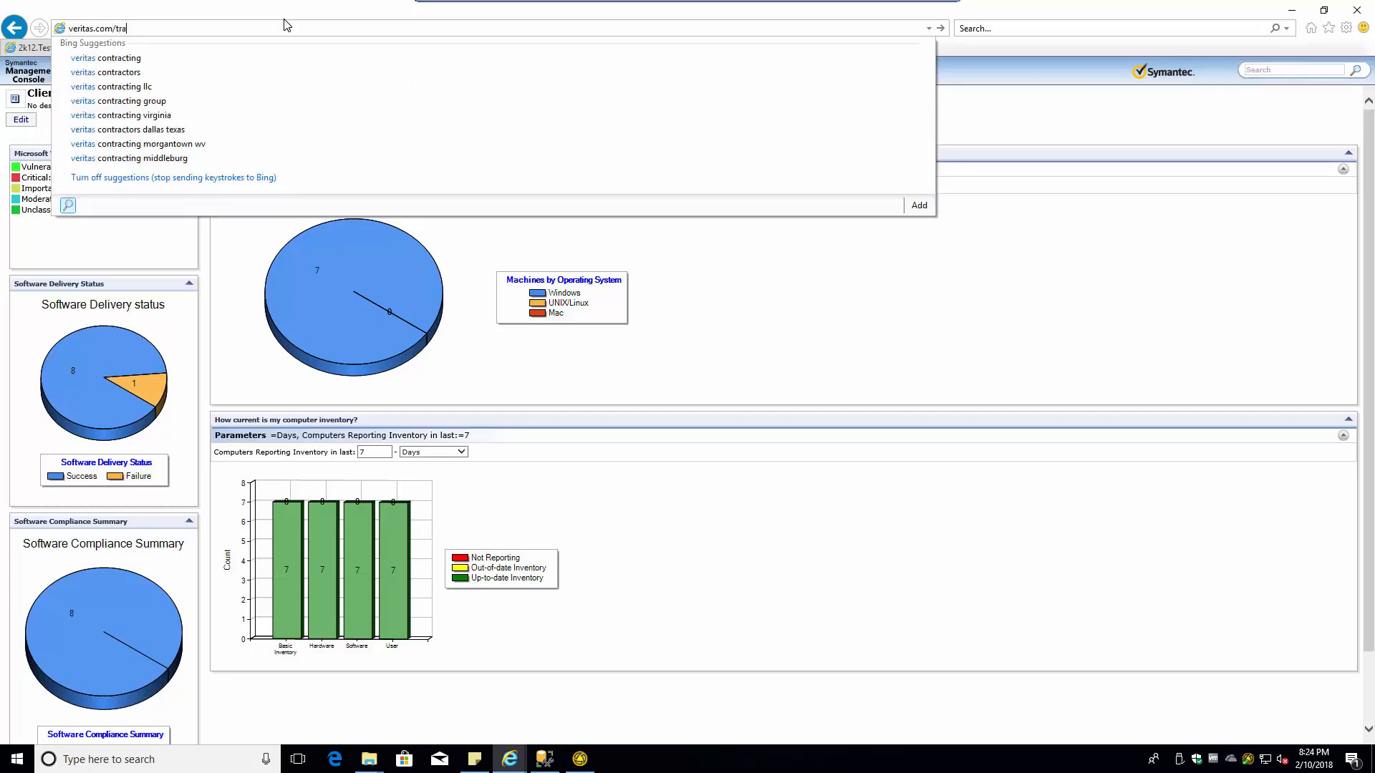
pyautogui.write('il')
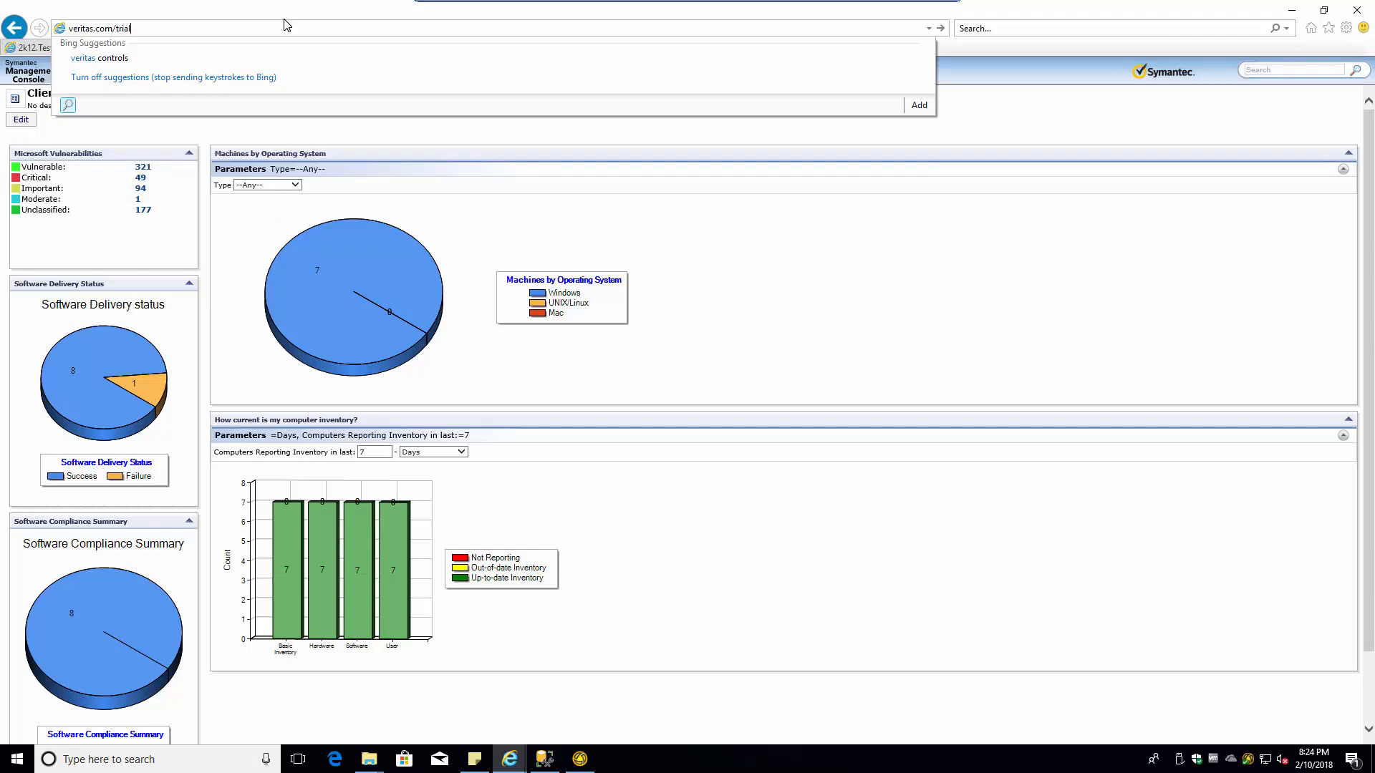
pyautogui.write('/en')
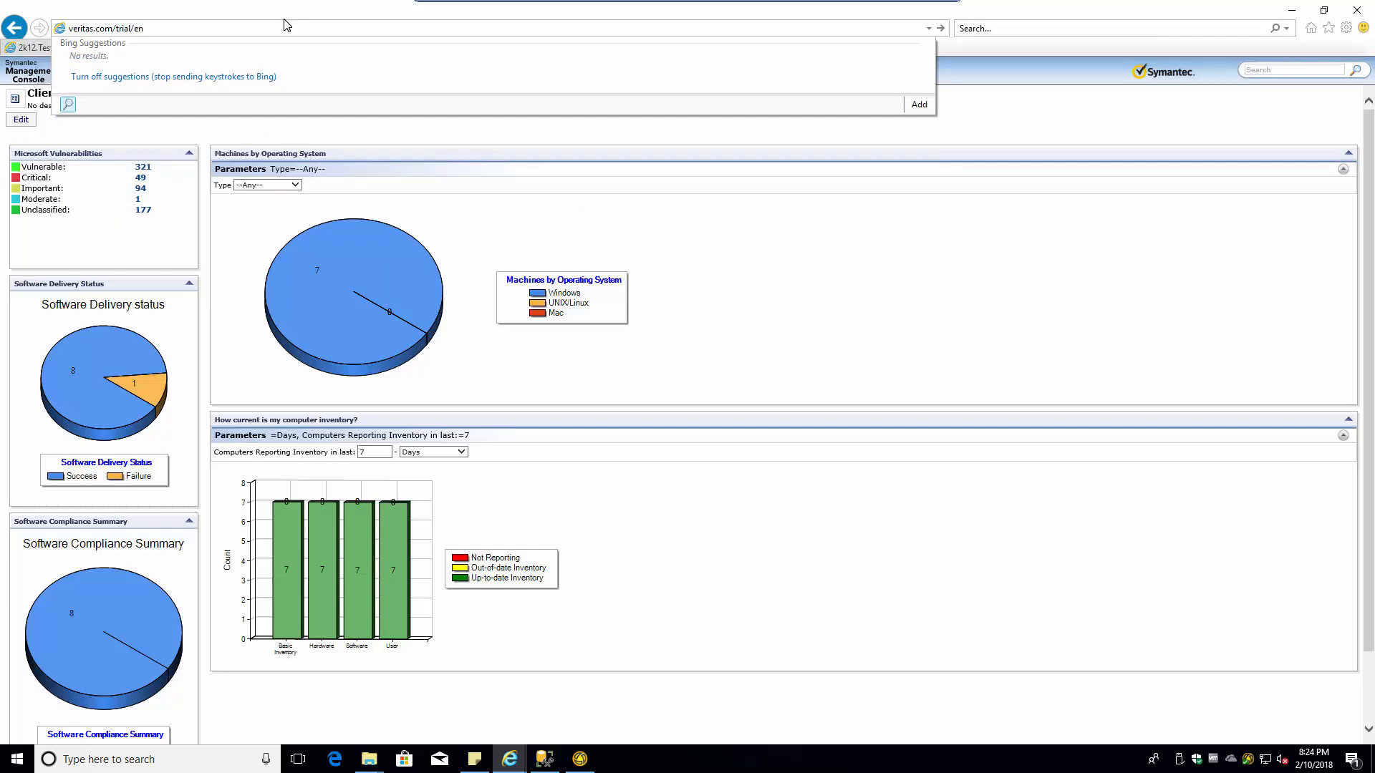
pyautogui.write('/us/system-recovery18')
pyautogui.hotkey('alt', 'Return')
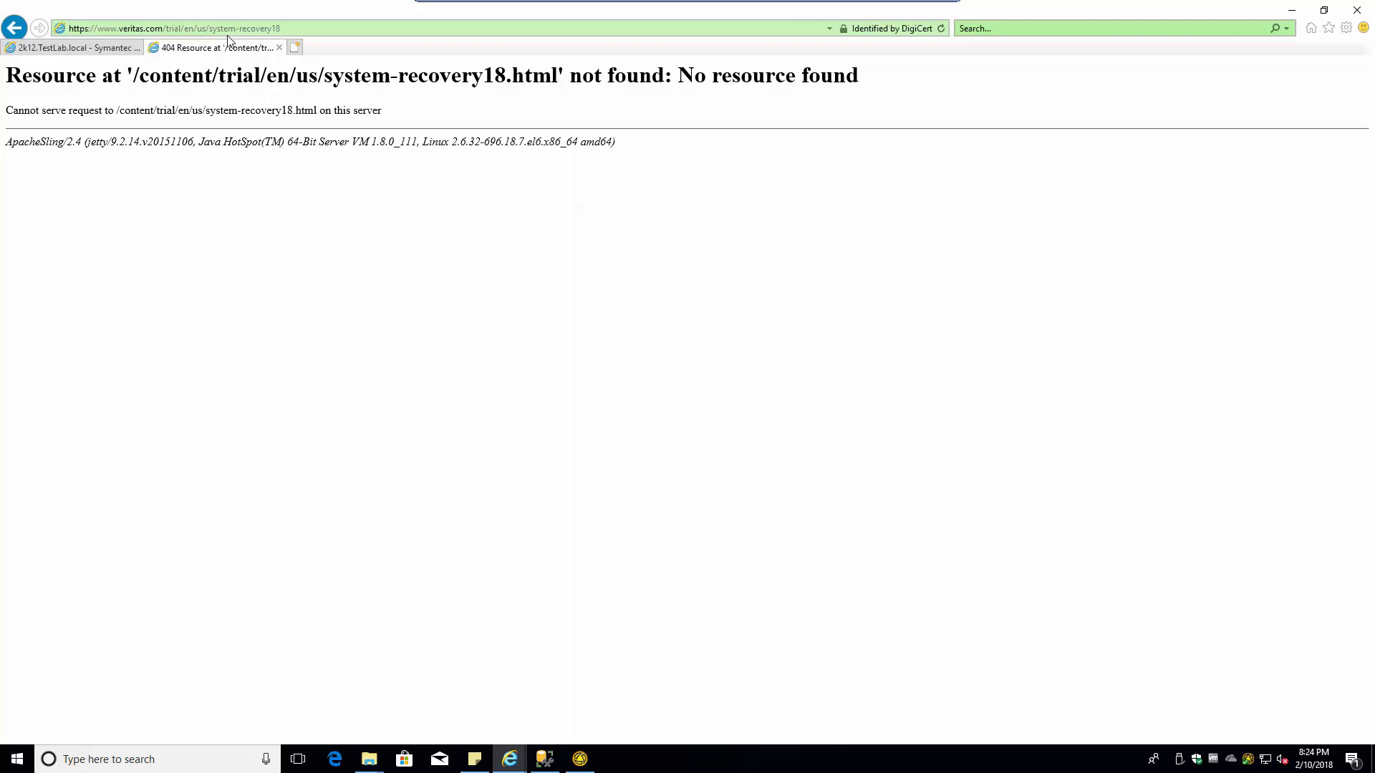
pyautogui.click(263, 30)
pyautogui.click(272, 29)
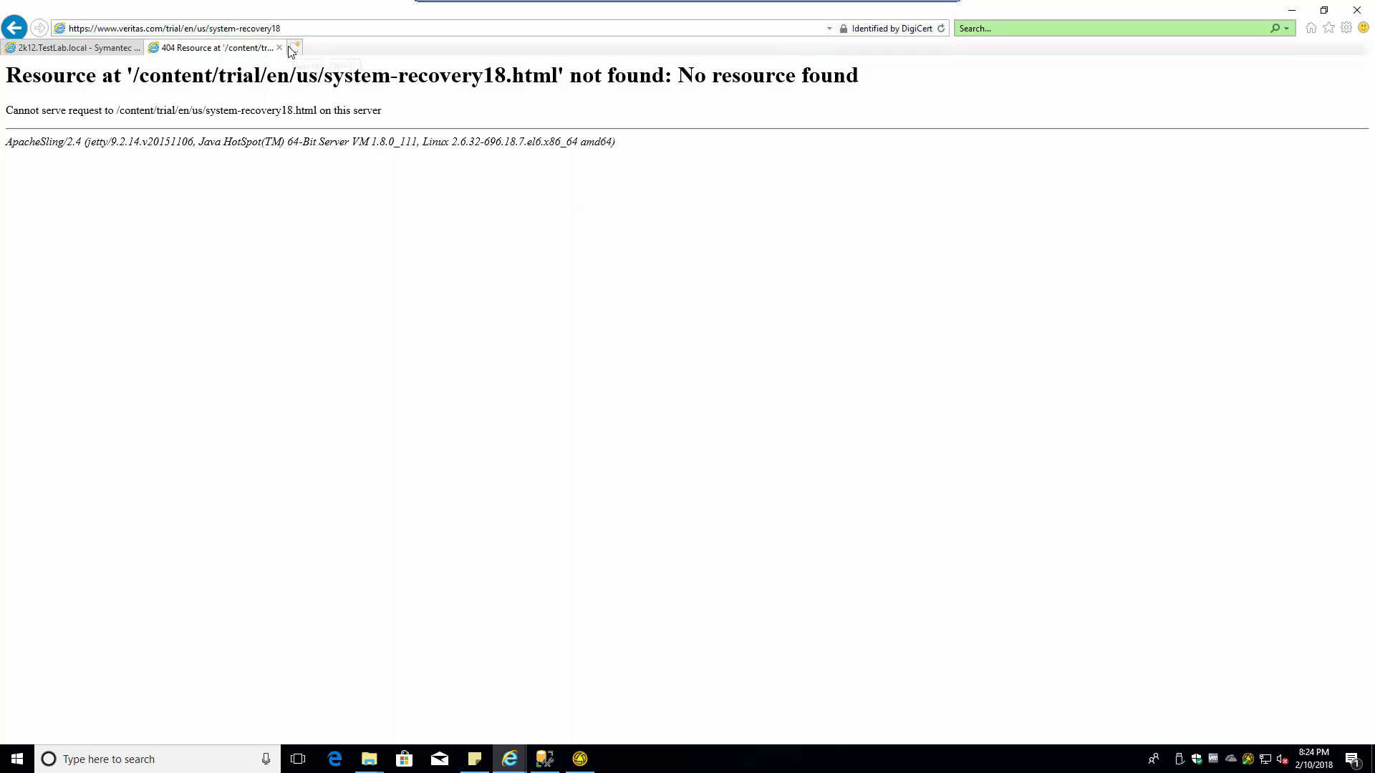
pyautogui.write('-')
pyautogui.press('Return')
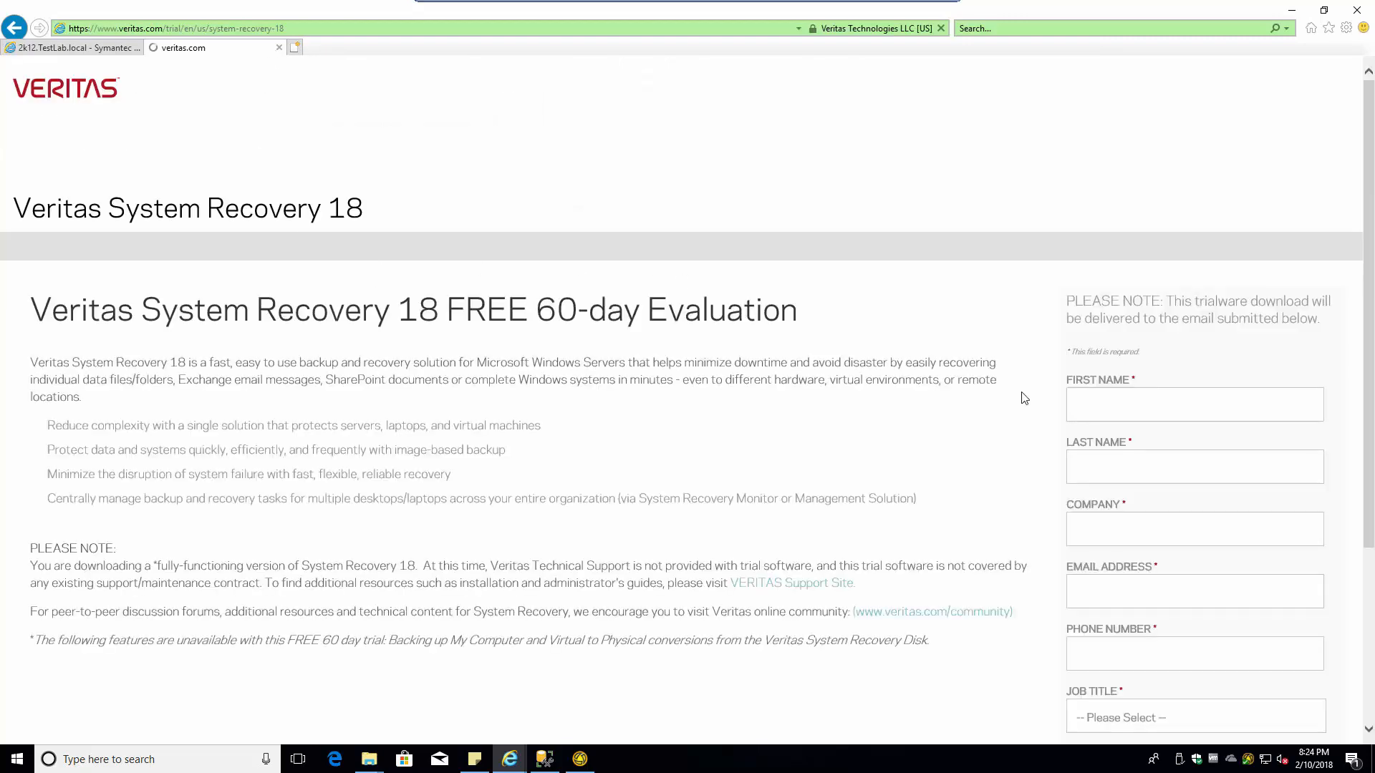
# - Fill in the first and last name, company, e-mail address and phone number fields
pyautogui.click(1104, 400)
pyautogui.write('thank')
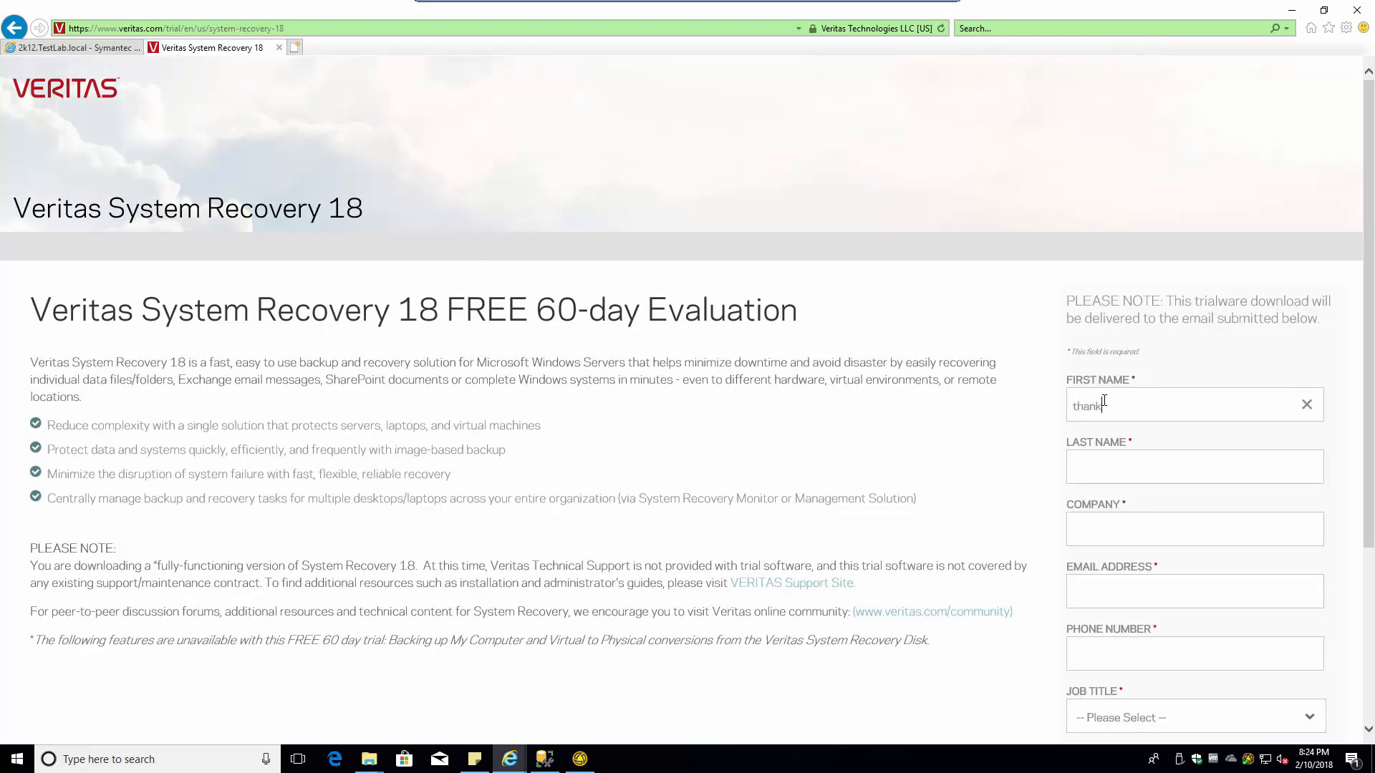
pyautogui.press('Tab')
pyautogui.write('you')
pyautogui.press('Tab')
pyautogui.write('please')
pyautogui.press('Tab')
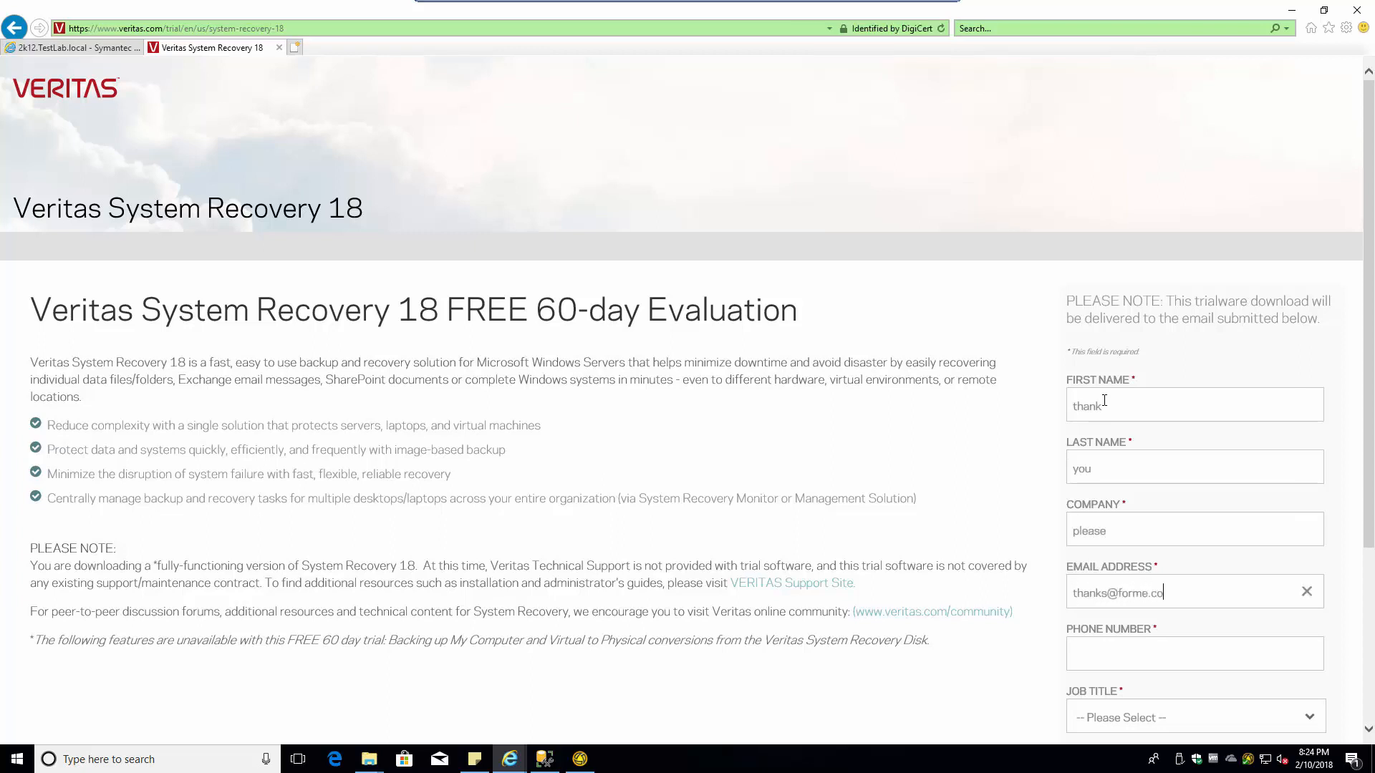
pyautogui.press('Tab')
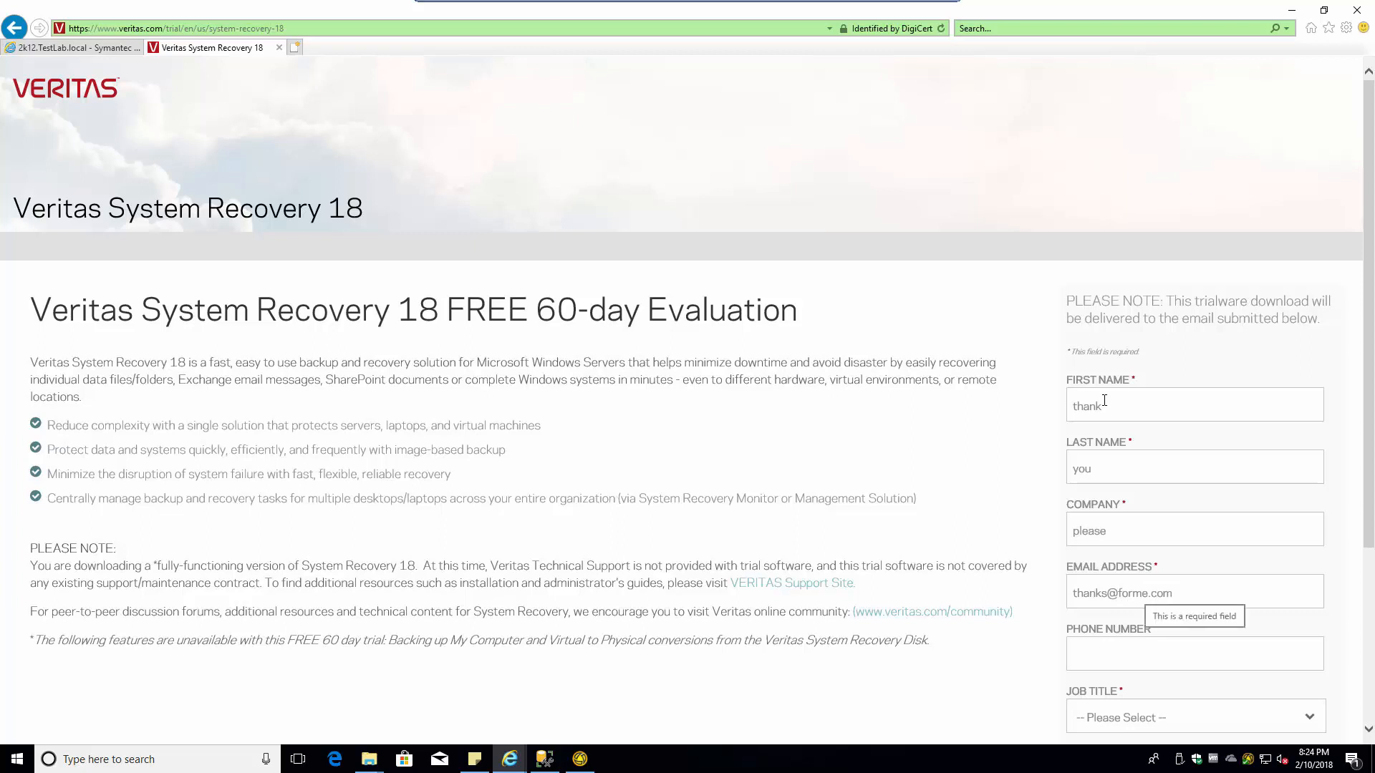
pyautogui.write('3838383838')
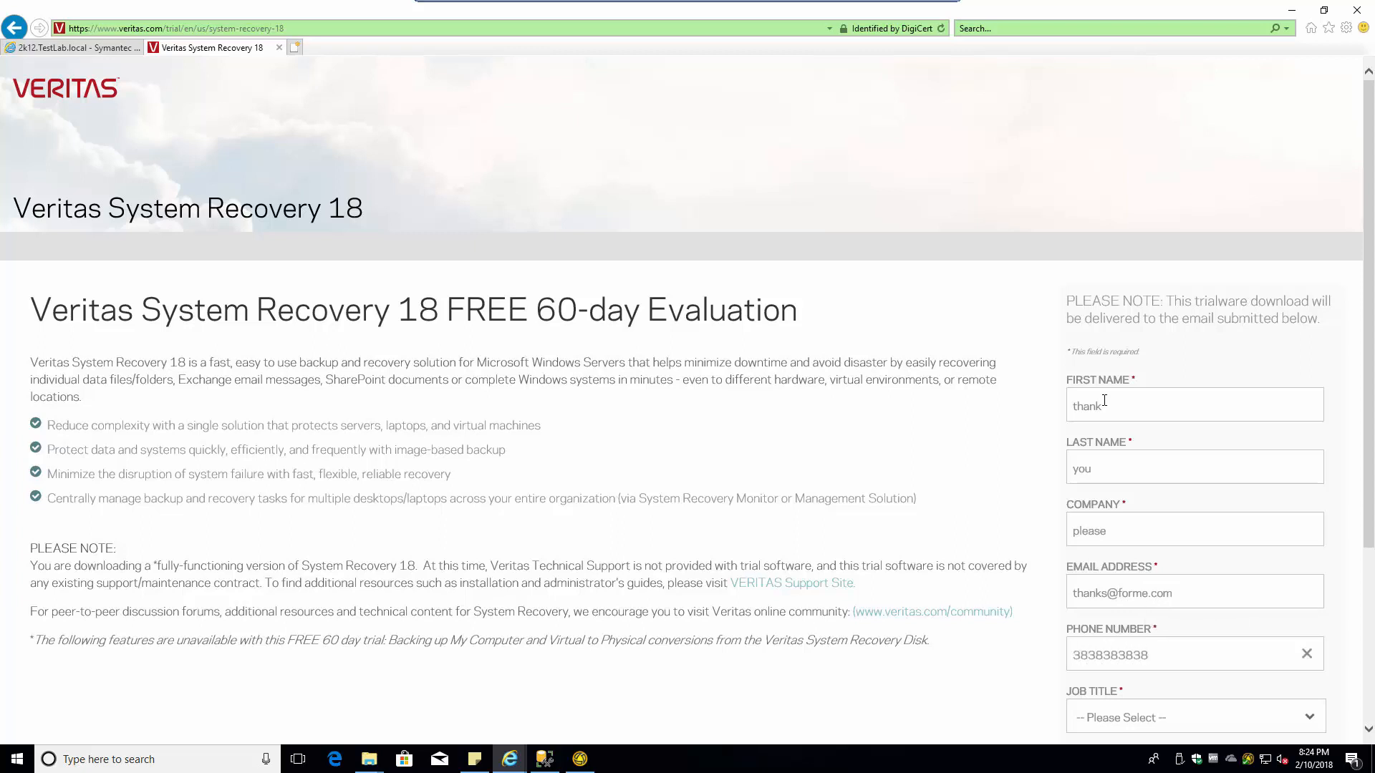
# - Choose IT Architect as job title, United States as country and New Jersey as state
pyautogui.press('Tab')
pyautogui.press('i')
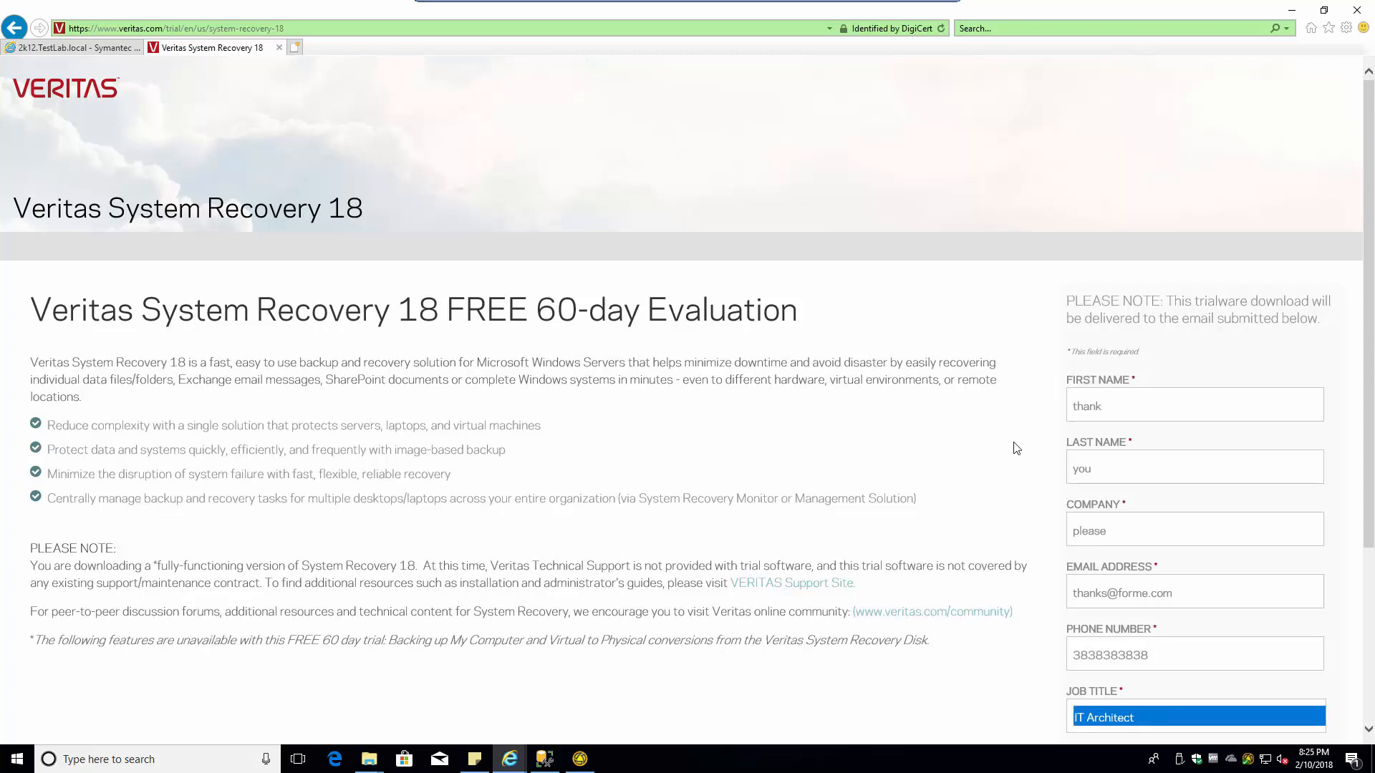
pyautogui.click(974, 505)
pyautogui.scroll(-3, 969, 509)
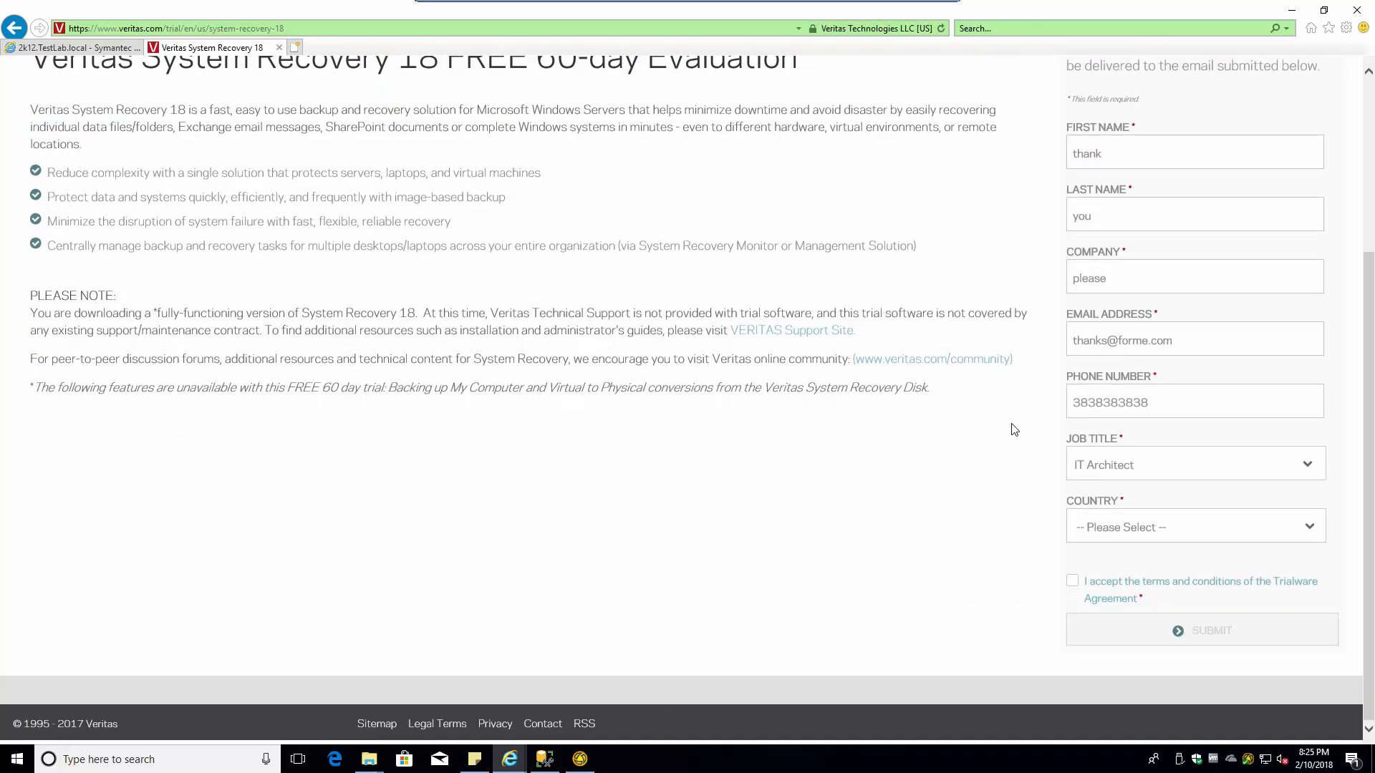
pyautogui.click(1132, 526)
pyautogui.press('u')
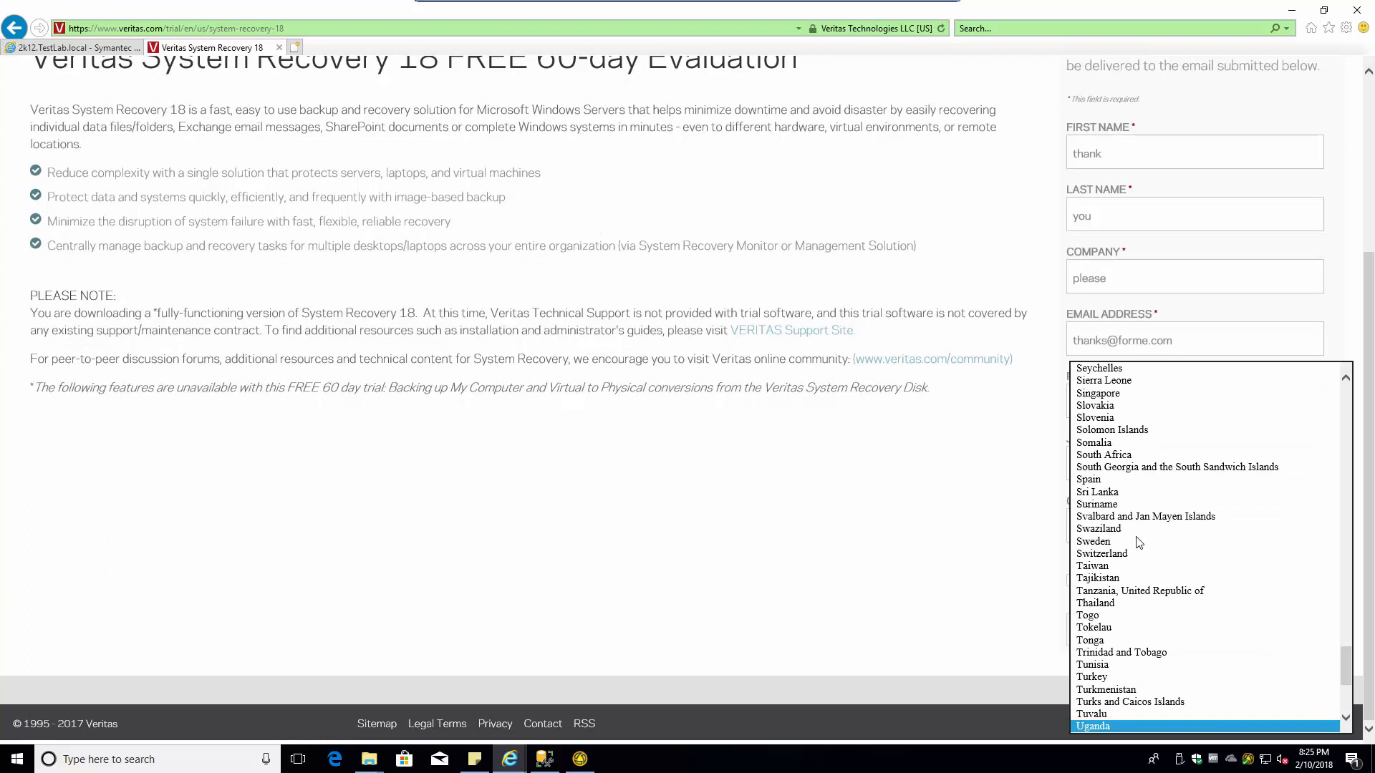
pyautogui.press('Down')
pyautogui.press('Down')
pyautogui.press('Down')
pyautogui.press('Down')
pyautogui.press('Down')
pyautogui.press('Up')
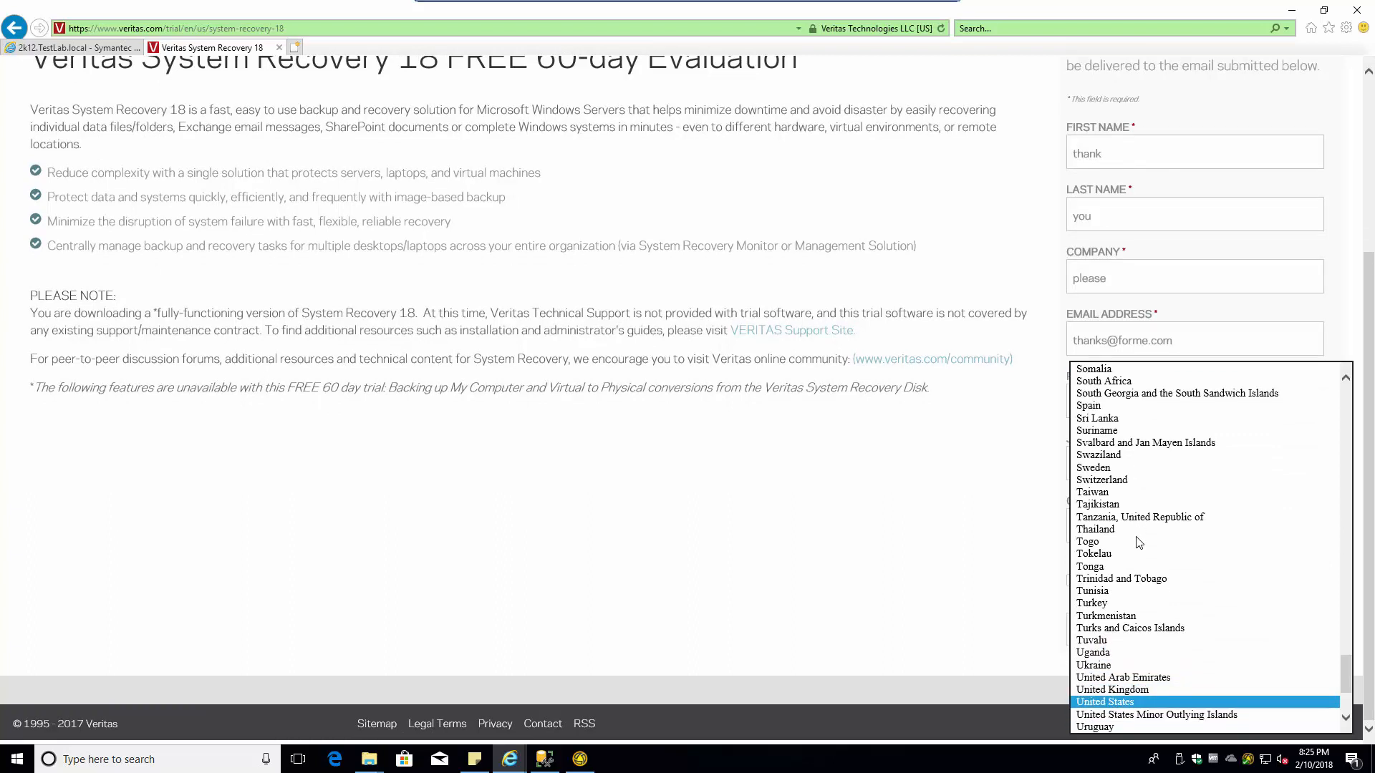
pyautogui.press('Return')
pyautogui.click(1158, 590)
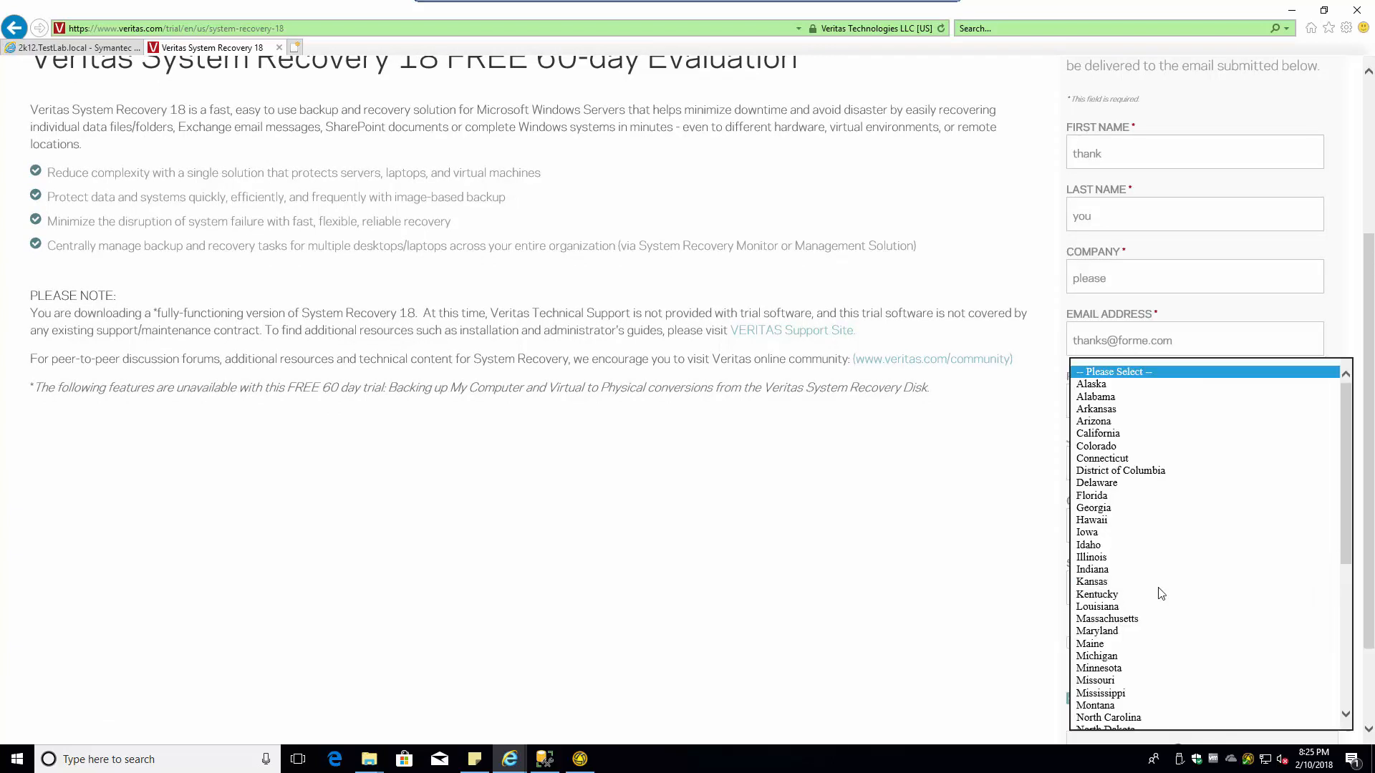
pyautogui.scroll(-8, 1160, 593)
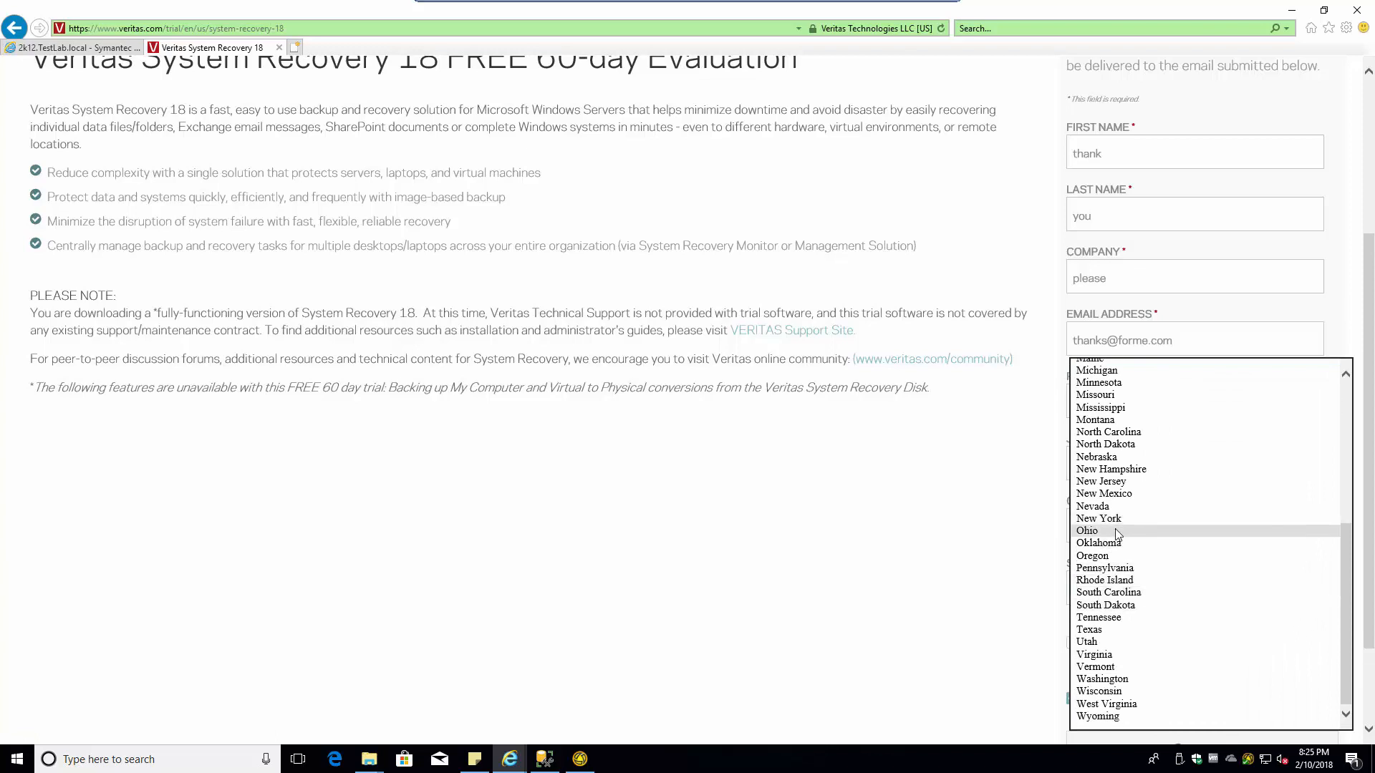
pyautogui.click(1081, 487)
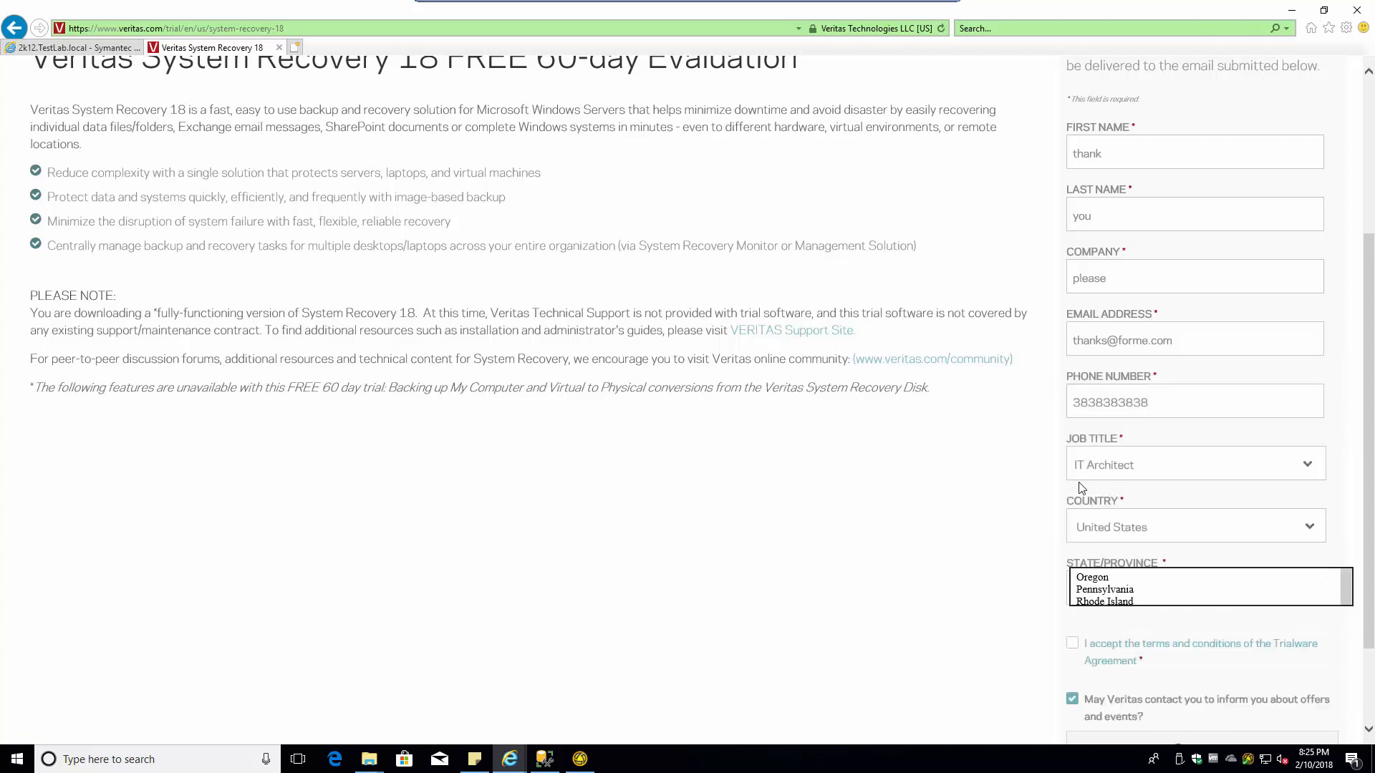
# - Accept the trialware terms, opt out of Veritas offers, and submit the form
pyautogui.click(1072, 643)
pyautogui.click(1072, 697)
pyautogui.scroll(-1, 988, 666)
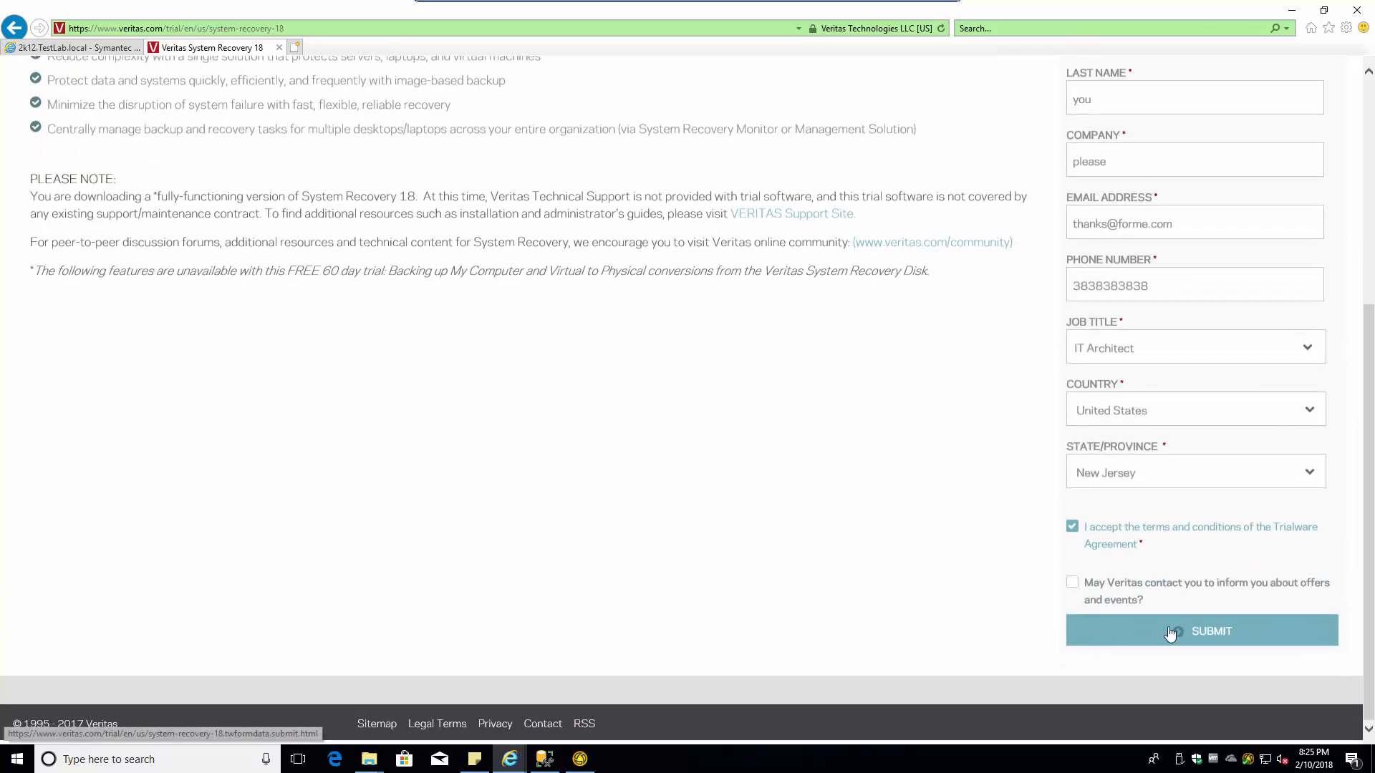
pyautogui.click(1169, 630)
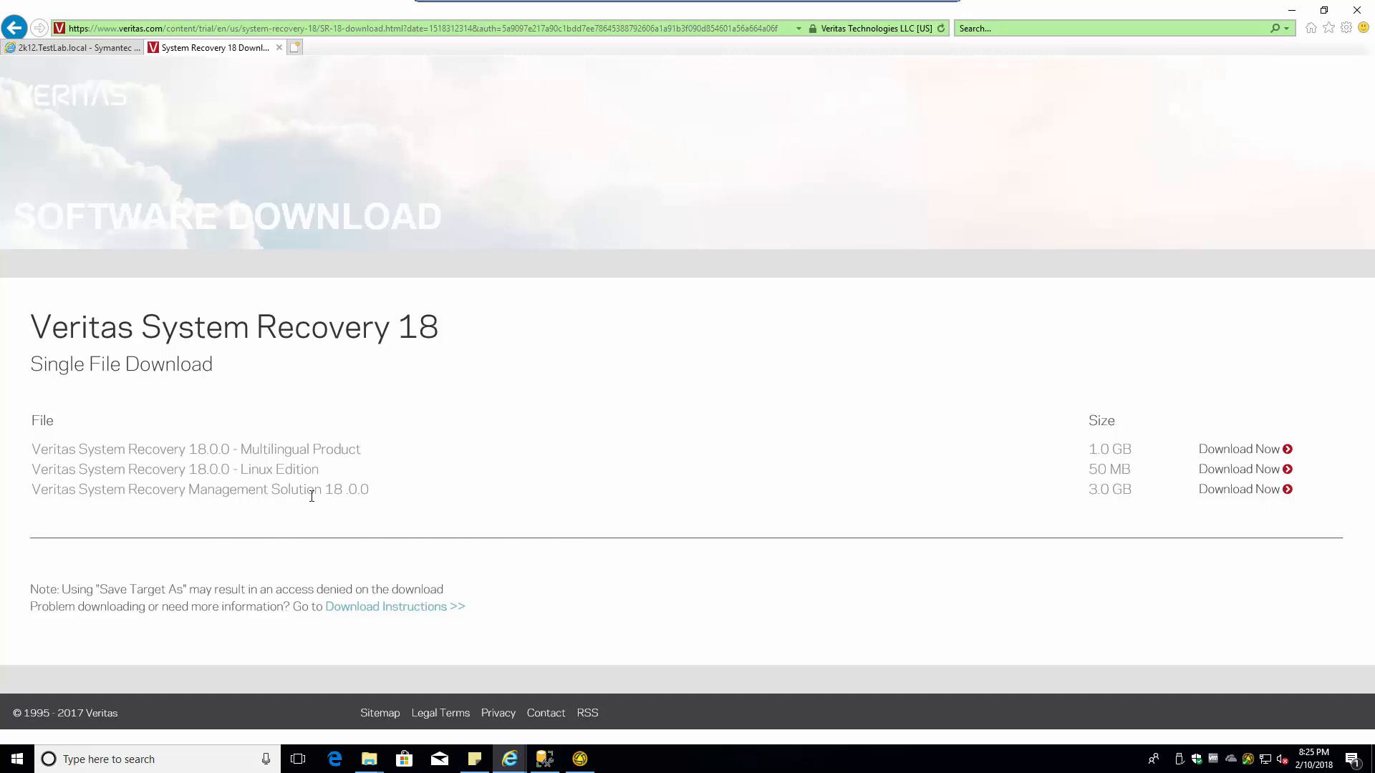
# - Start downloading the System Recovery Management Solution package with Save As
pyautogui.moveTo(1131, 489); pyautogui.dragTo(1042, 497)
pyautogui.click(1237, 492)
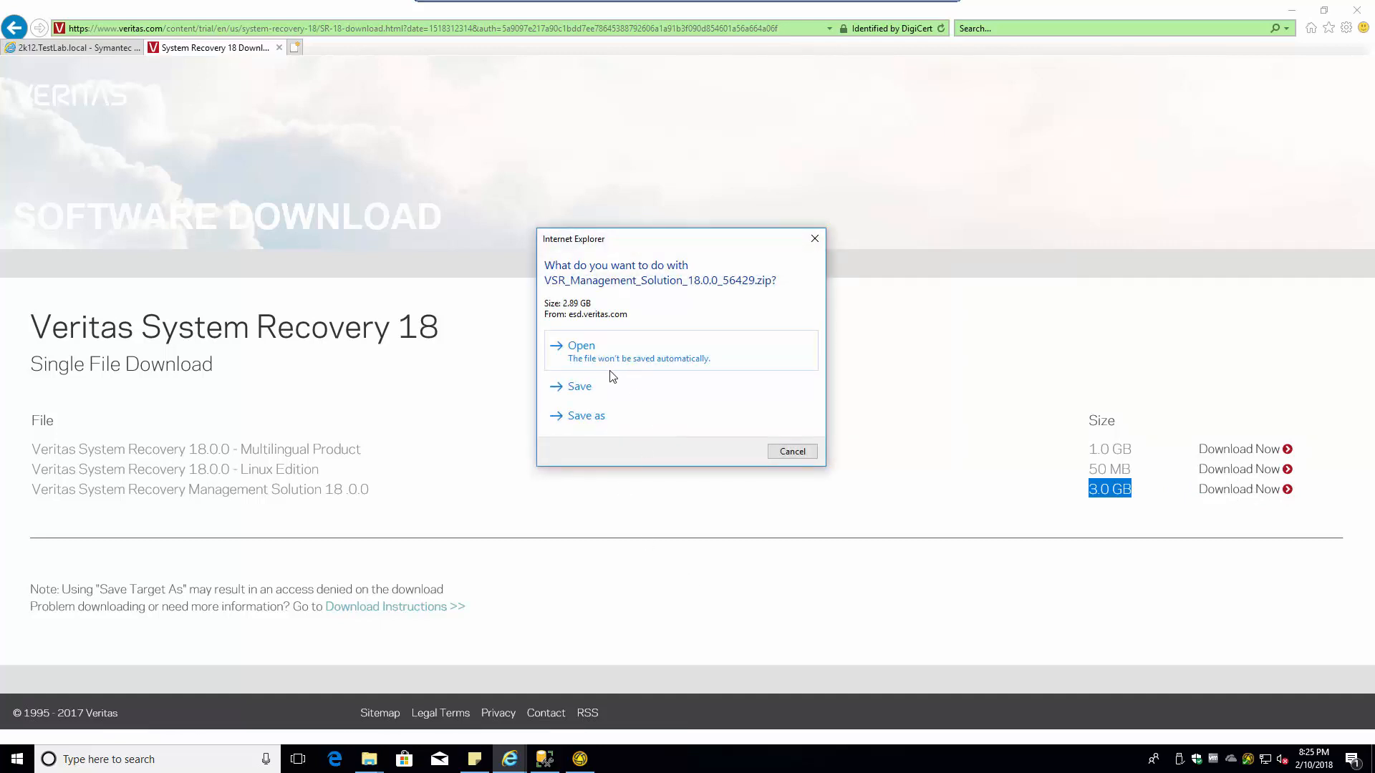
pyautogui.click(586, 417)
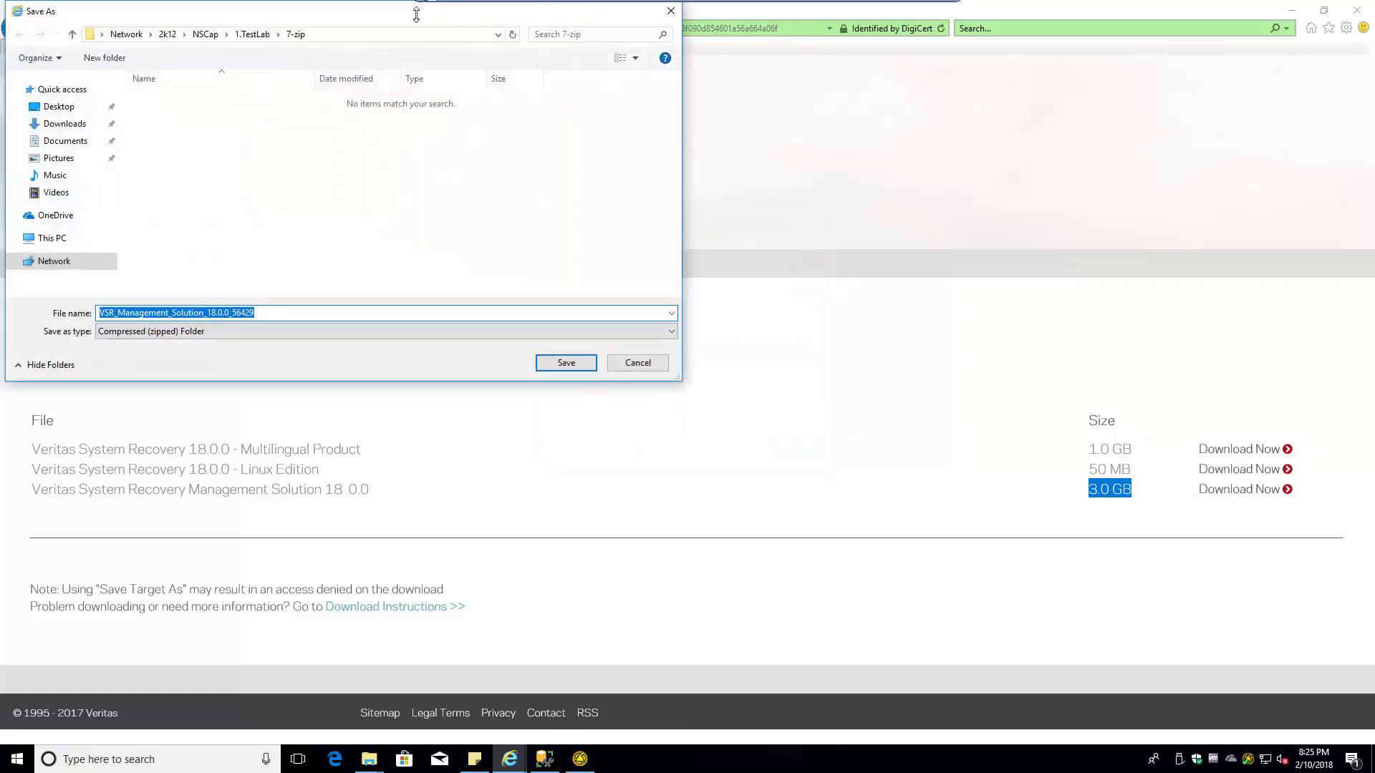
# - Create 1.TestLab\VSR18\VSR18-MS and save the Management Solution zip there
pyautogui.click(252, 35)
pyautogui.click(105, 59)
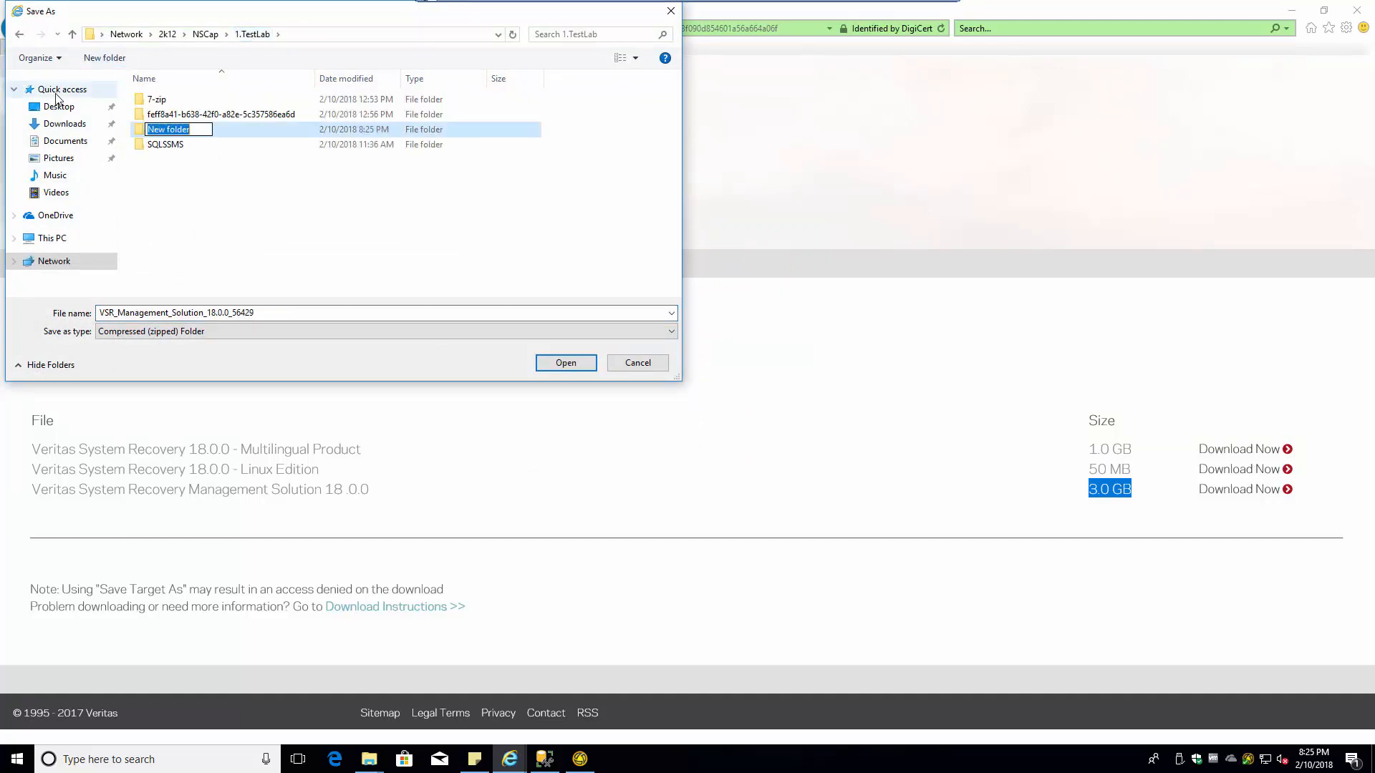
pyautogui.write('VSR18')
pyautogui.press('Return')
pyautogui.press('Return')
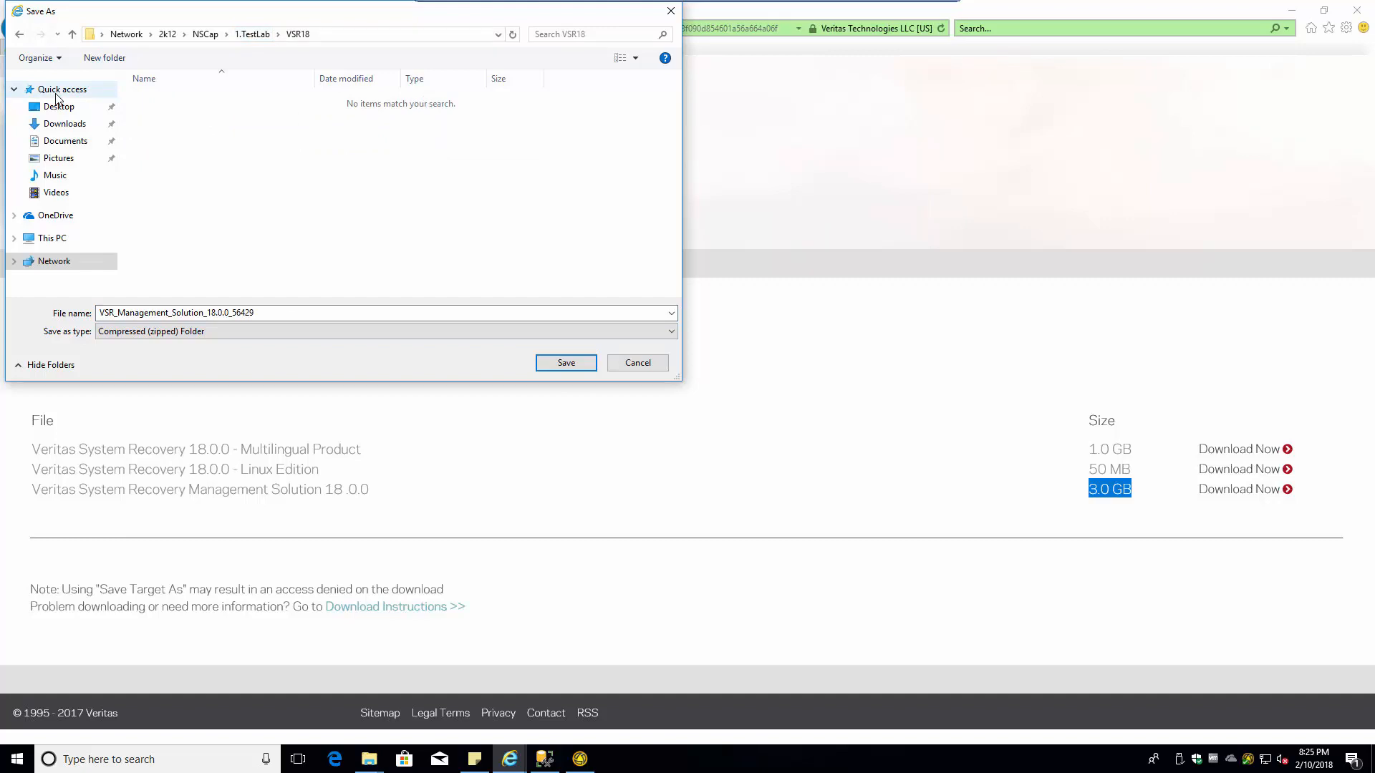
pyautogui.click(104, 59)
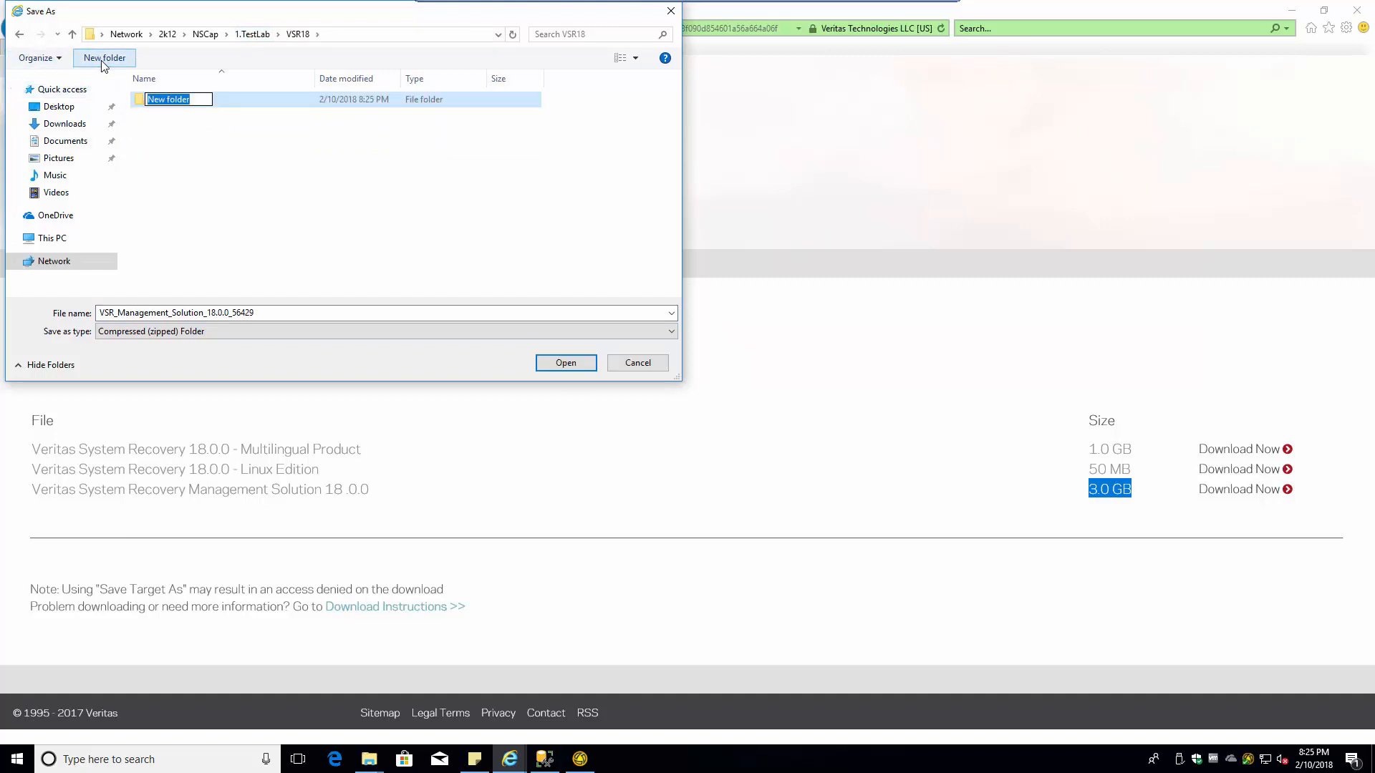
pyautogui.write('VSR18-MS')
pyautogui.press('Return')
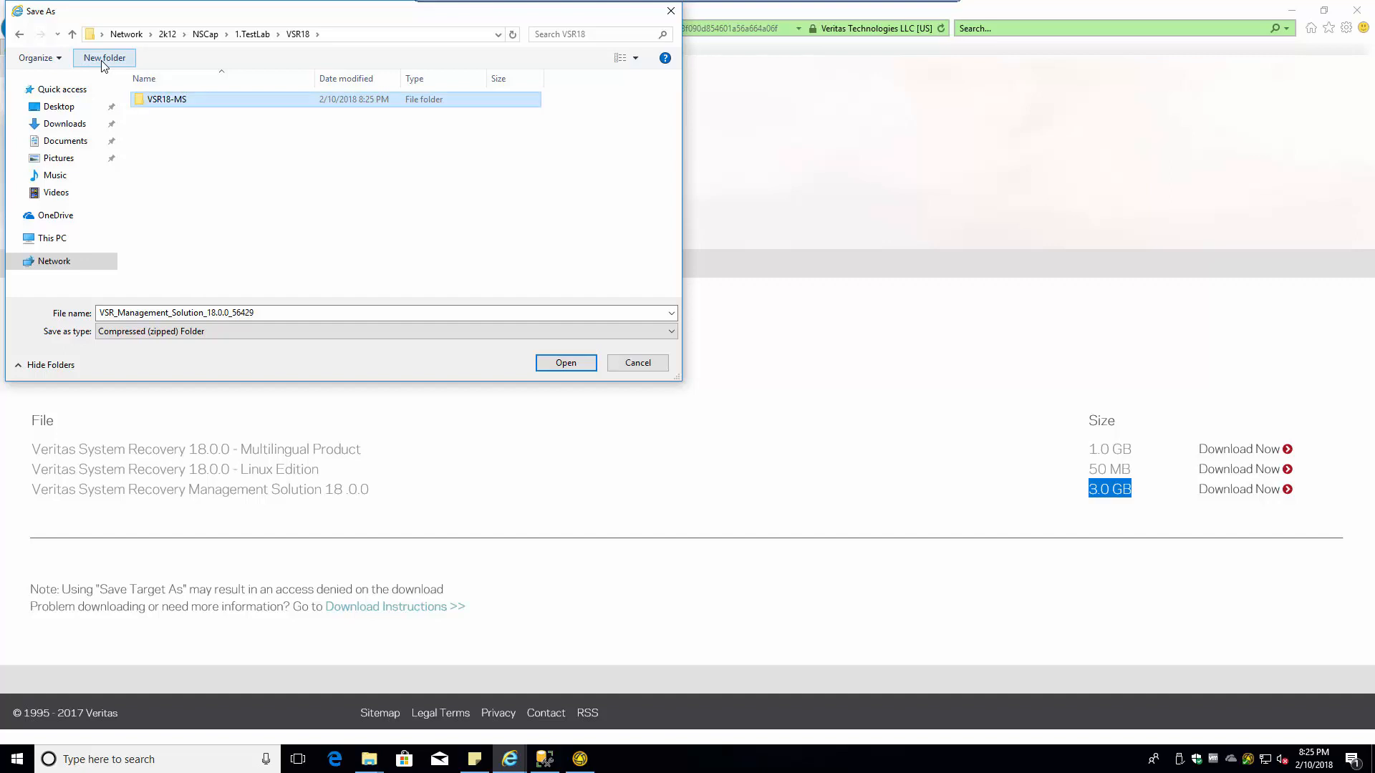
pyautogui.press('Return')
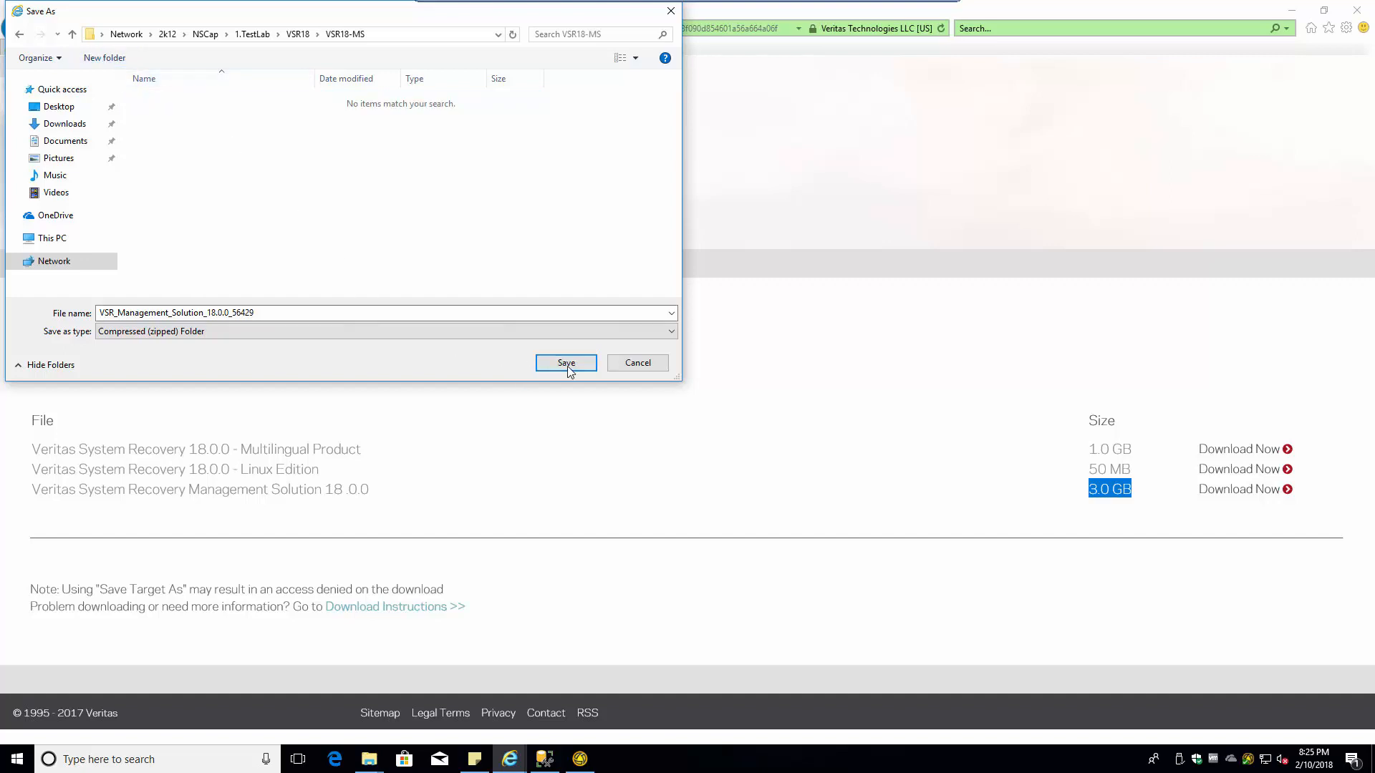
pyautogui.click(566, 363)
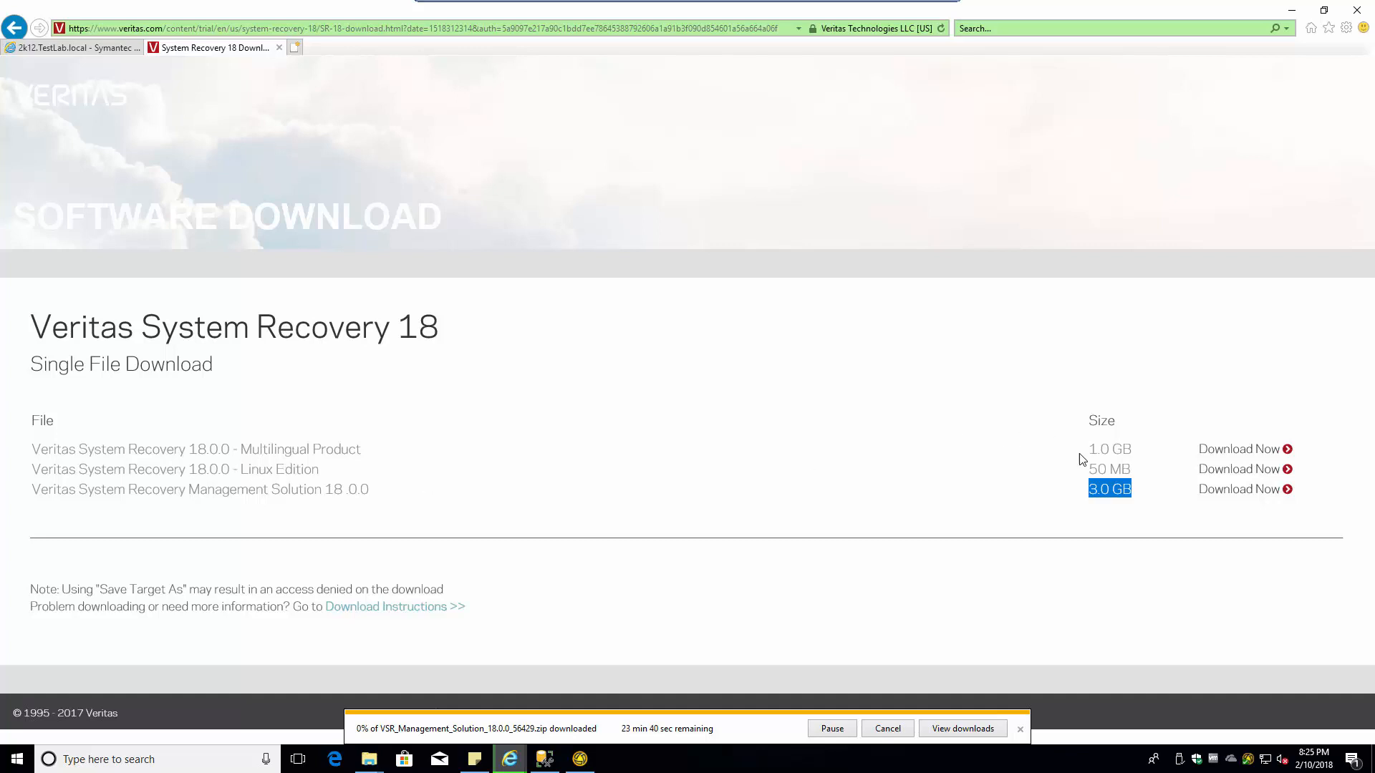
# - Save the Linux Edition download into a new VSR18\VSR-Linux folder
pyautogui.click(1238, 469)
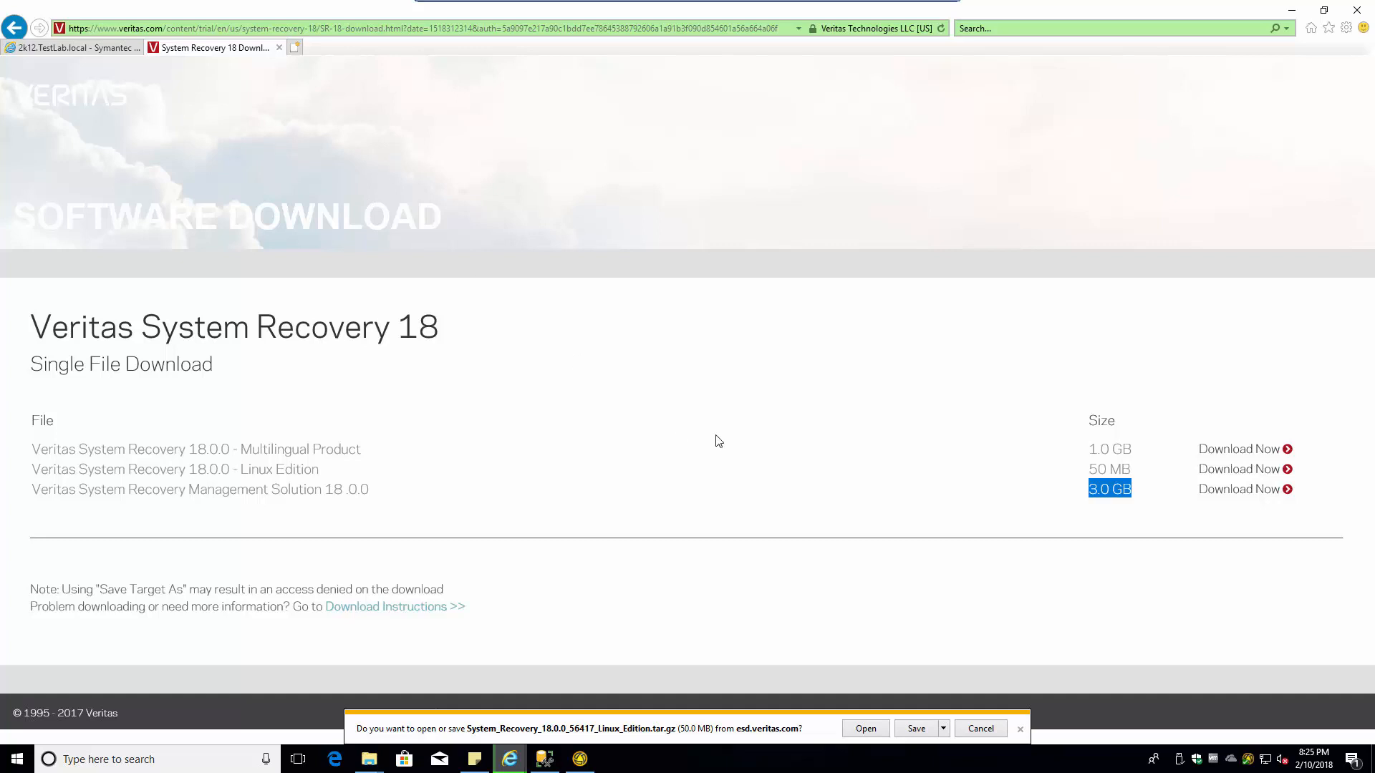
pyautogui.click(943, 728)
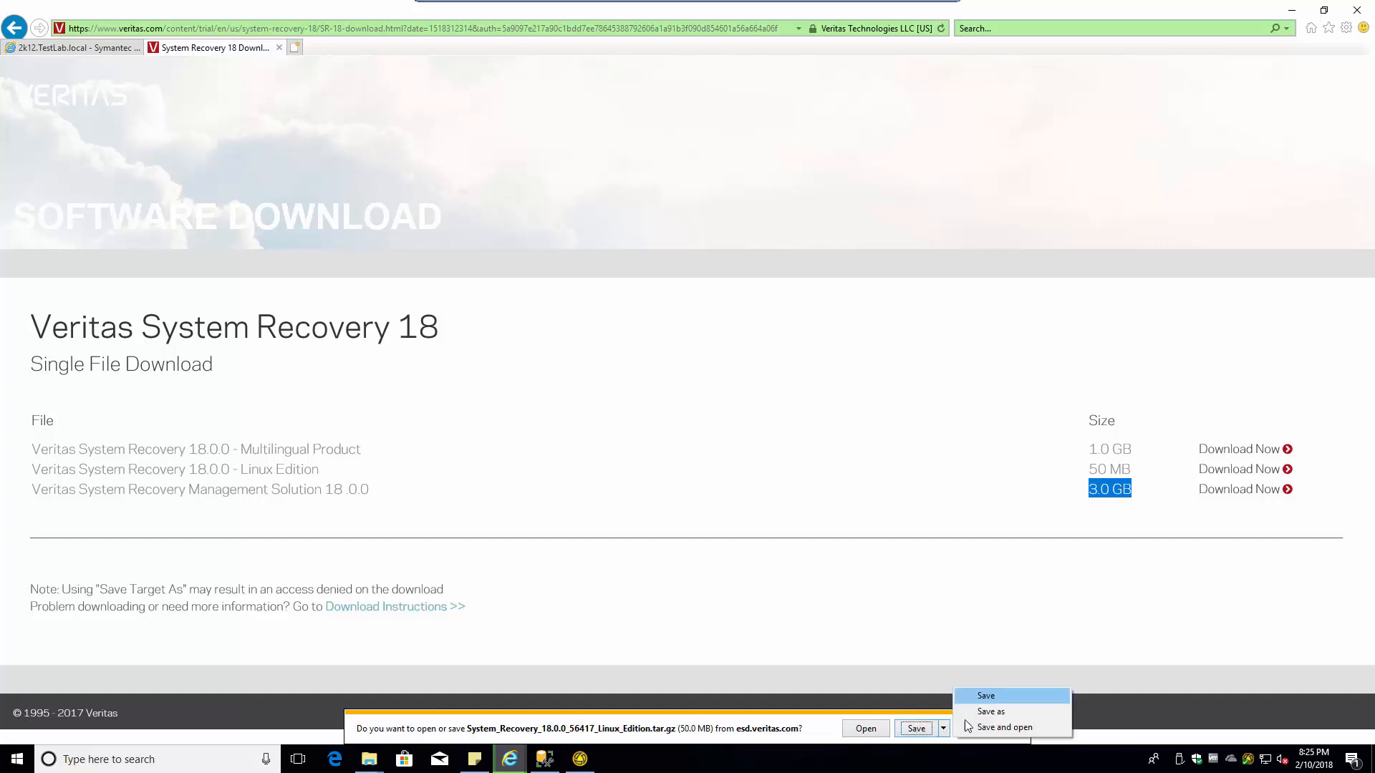
pyautogui.click(964, 709)
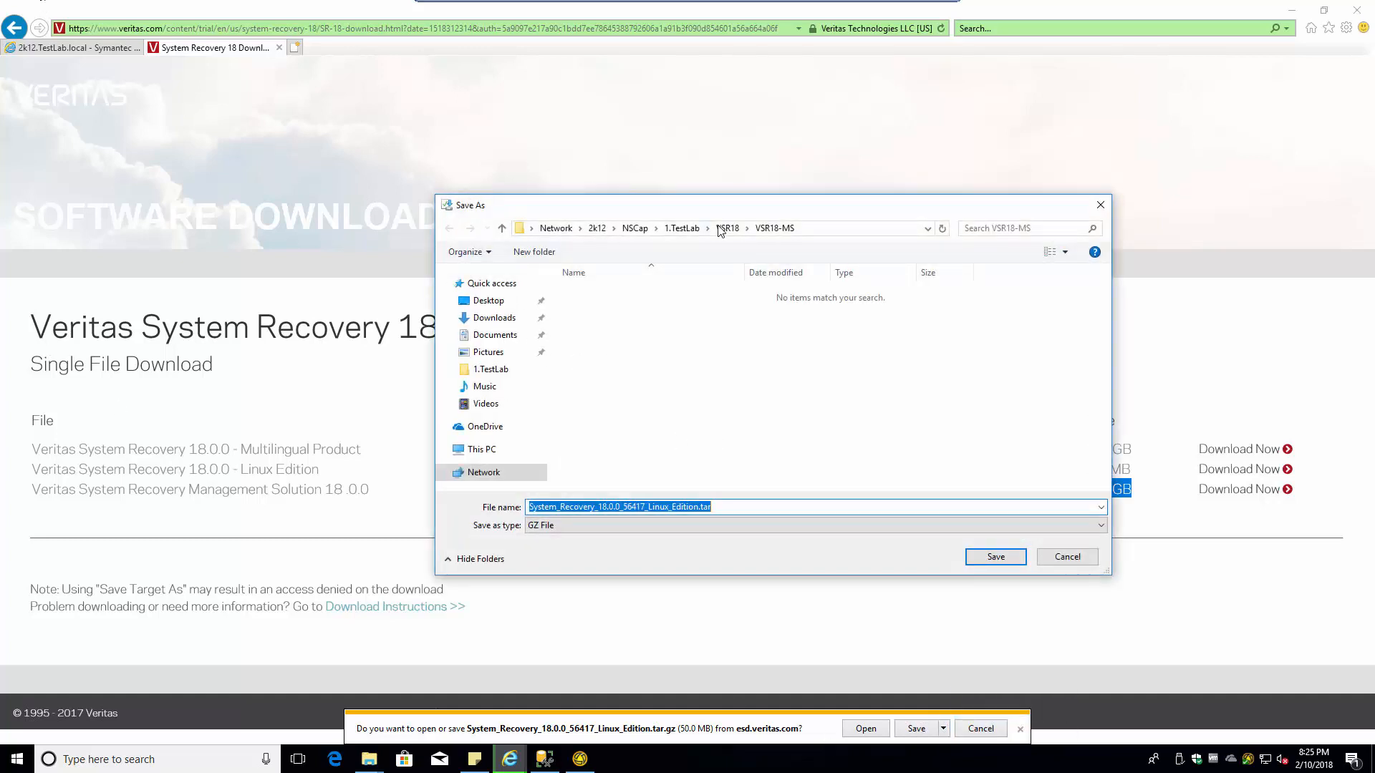
pyautogui.click(724, 229)
pyautogui.click(537, 254)
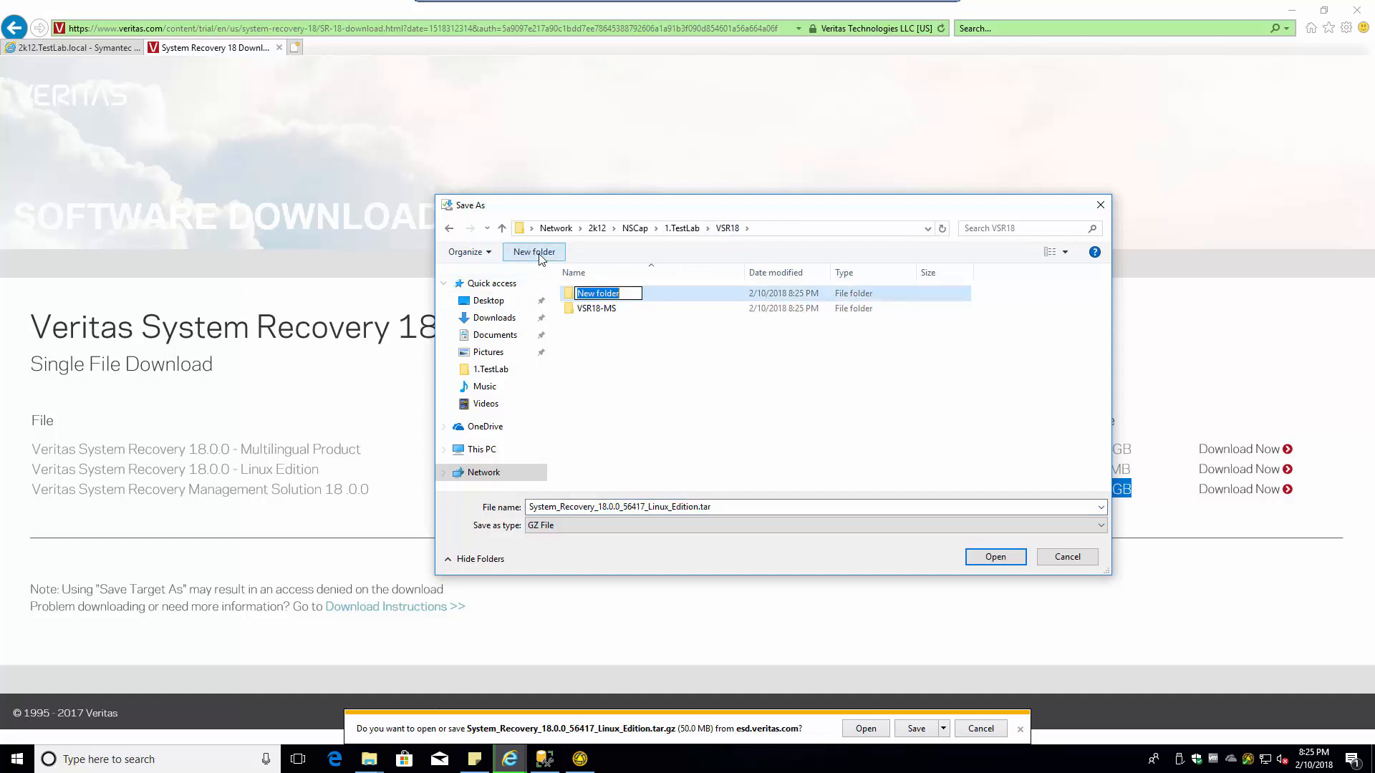
pyautogui.write('VSR-Linux')
pyautogui.press('Return')
pyautogui.press('Return')
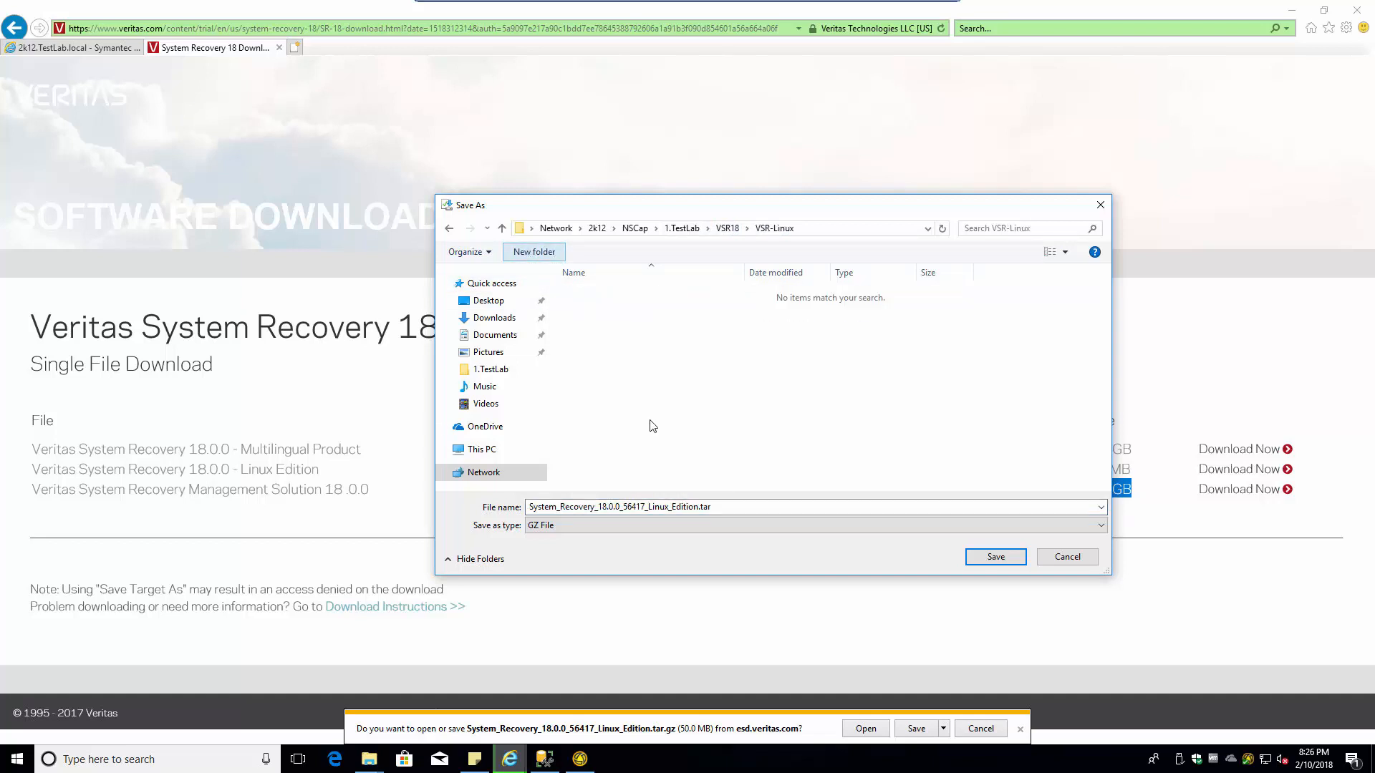
pyautogui.click(996, 558)
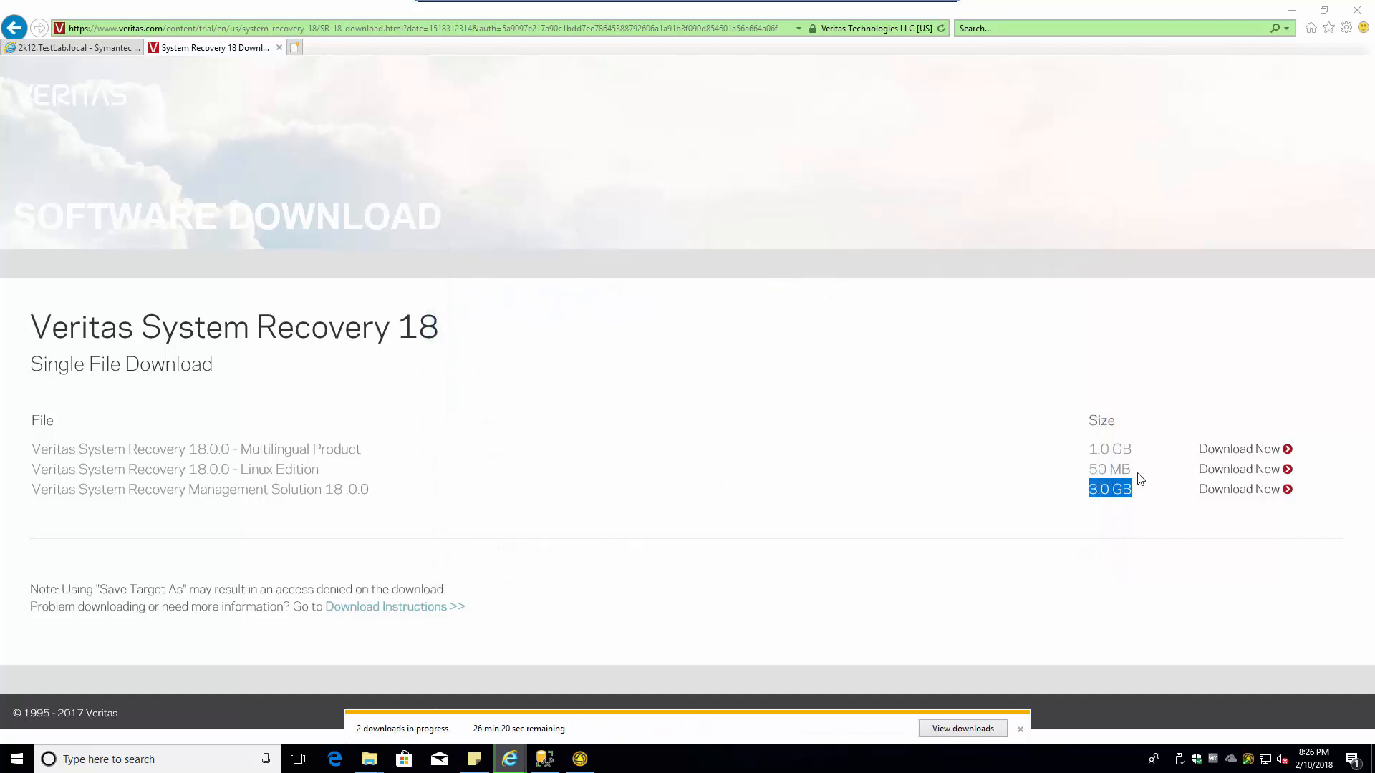
# - Save the Multilingual Product zip into a new VSR18\VSR-MultiLingual folder and show the downloads list
pyautogui.click(1238, 451)
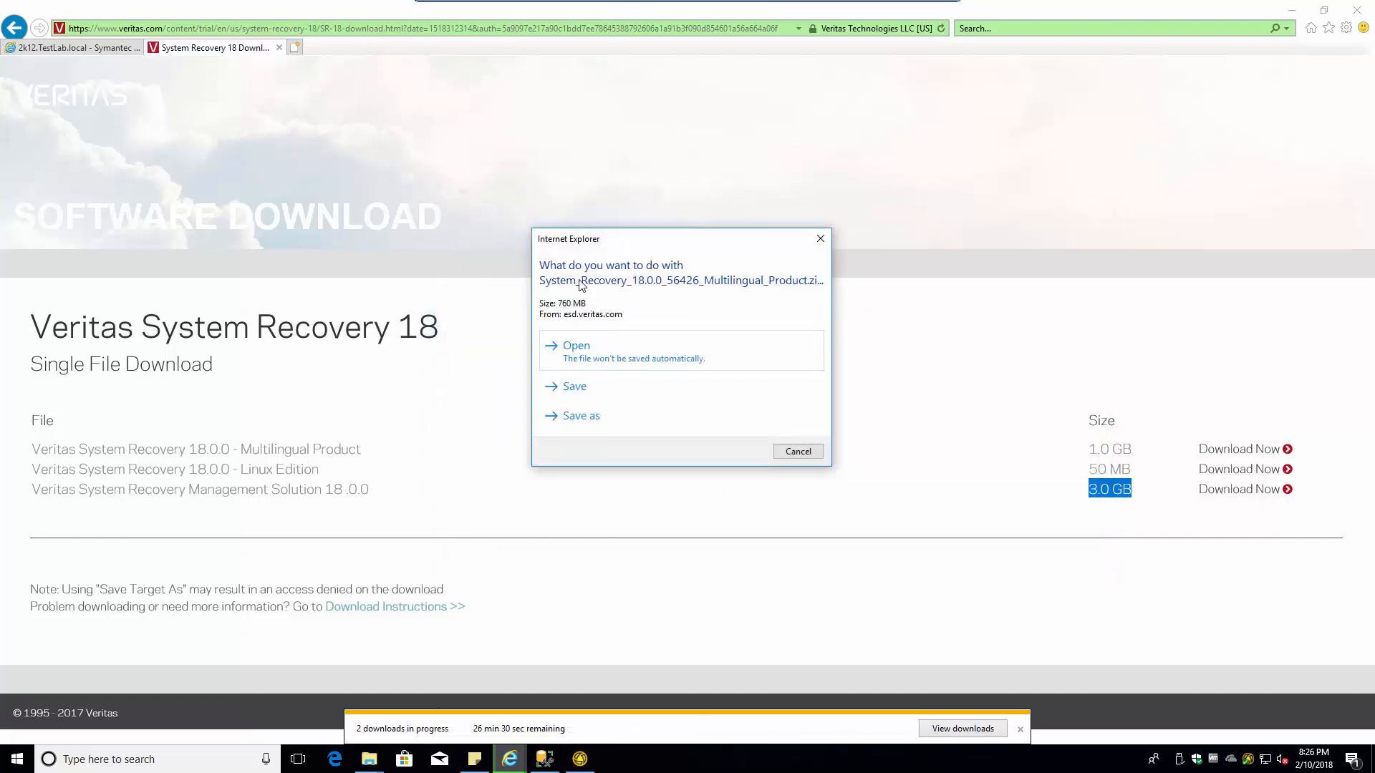
pyautogui.click(581, 421)
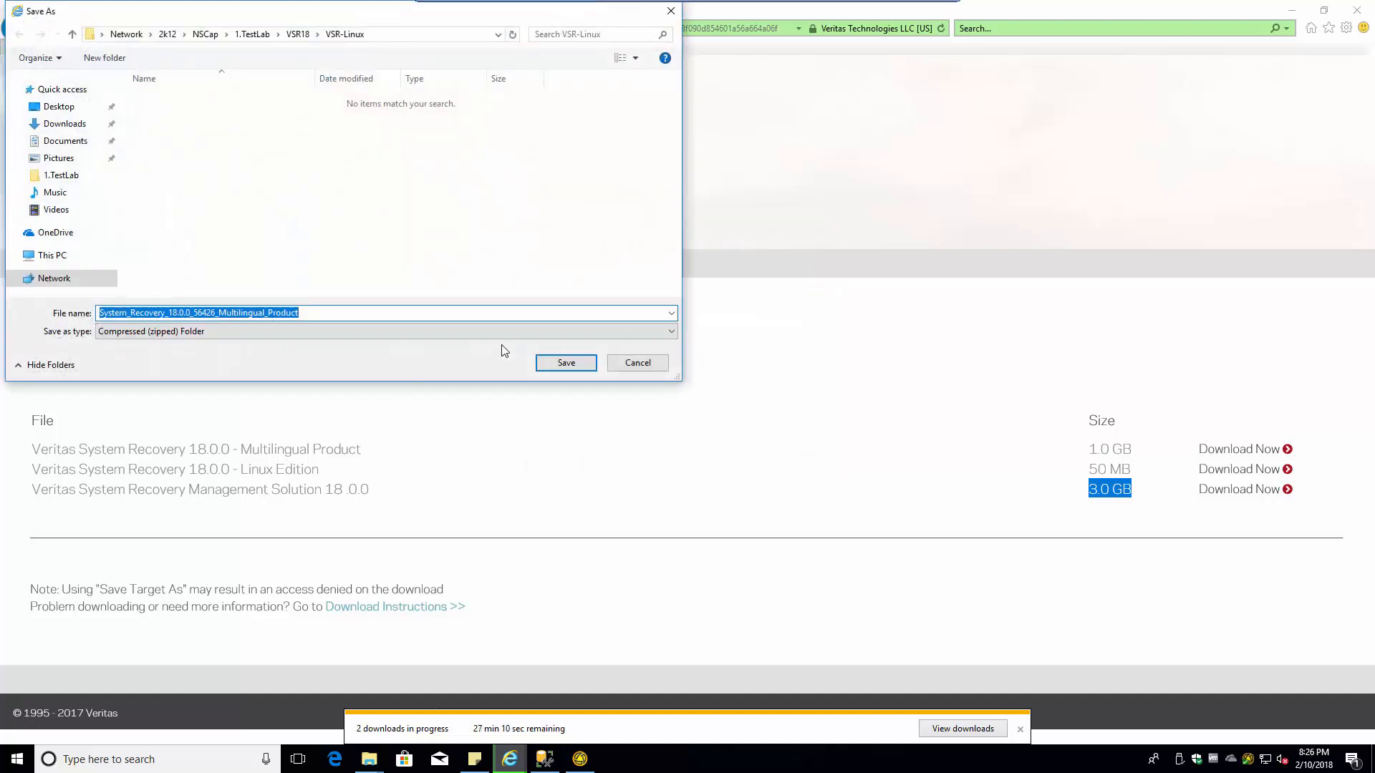
pyautogui.click(297, 35)
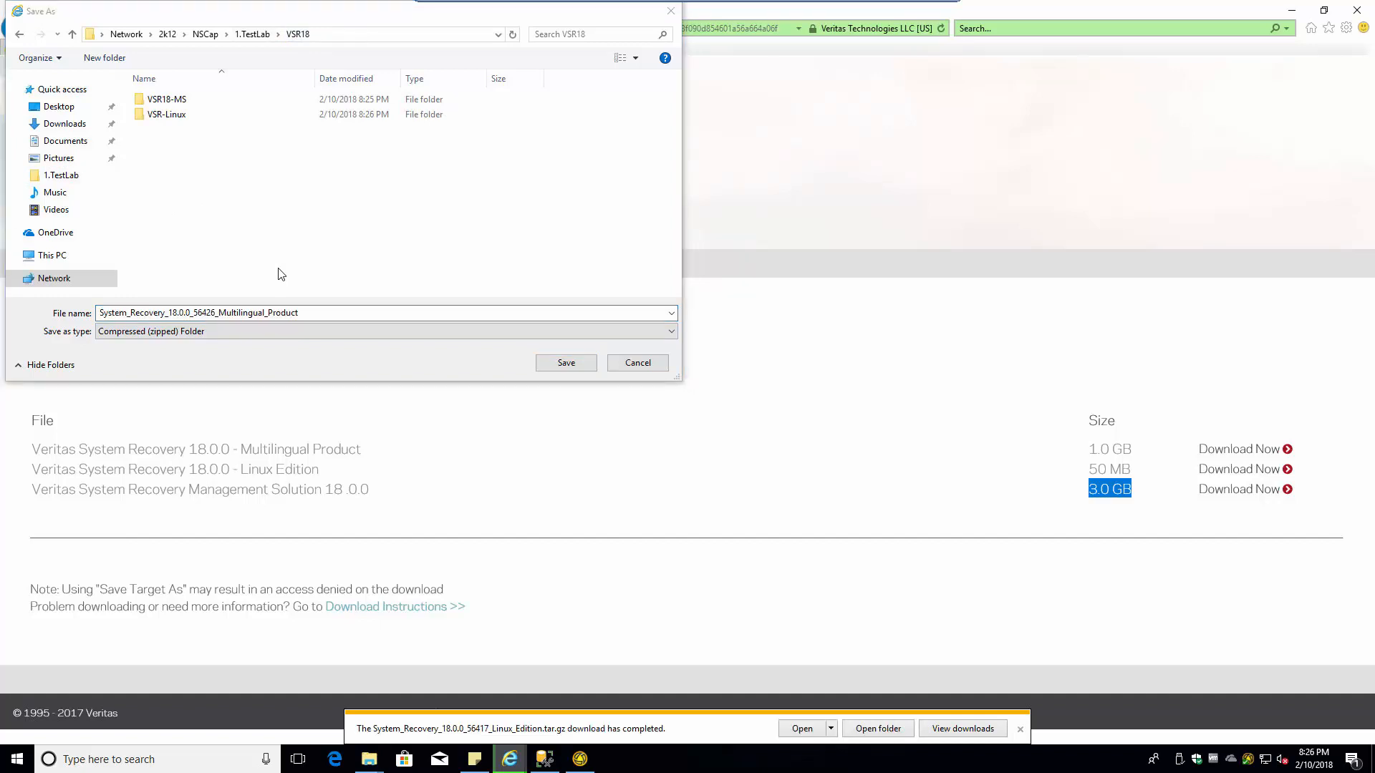
pyautogui.click(104, 58)
pyautogui.write('VSR-')
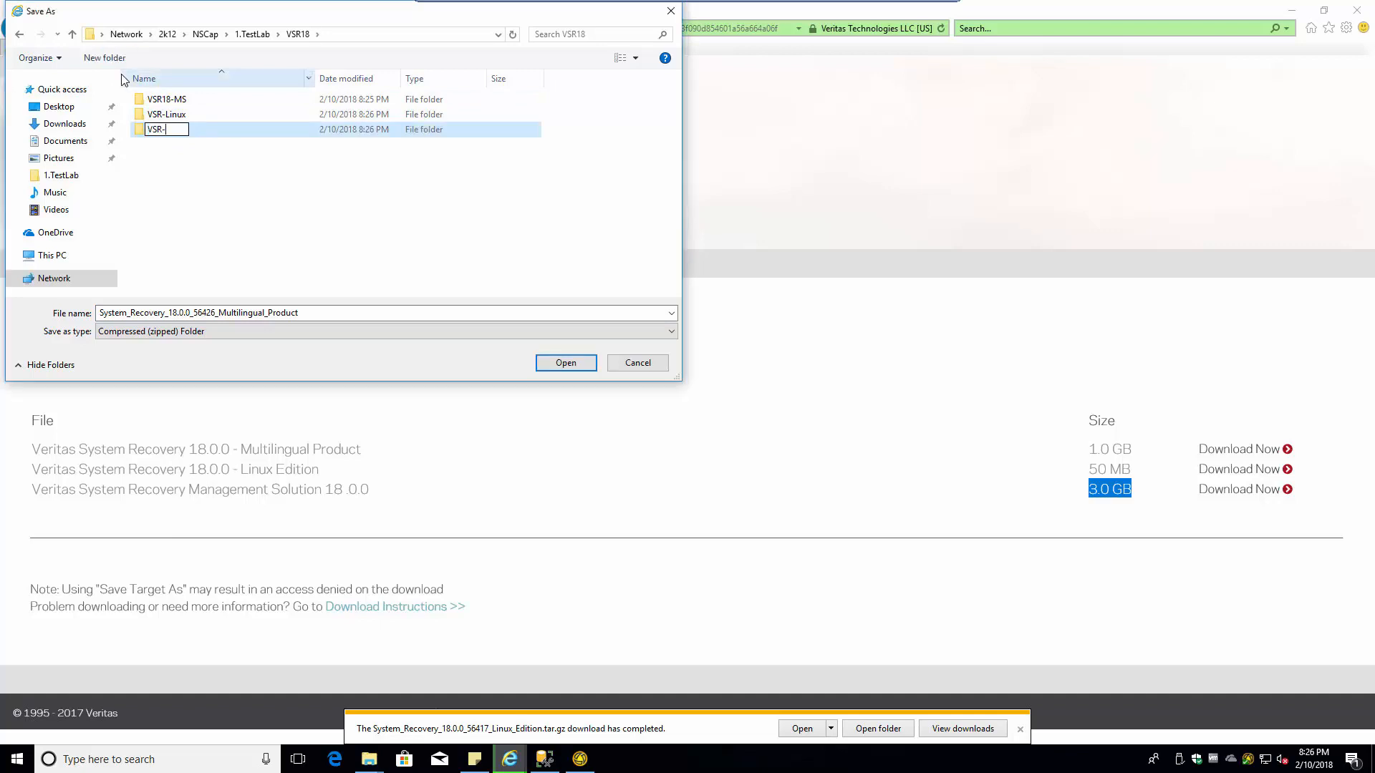
pyautogui.write('MultiLingual')
pyautogui.click(224, 167)
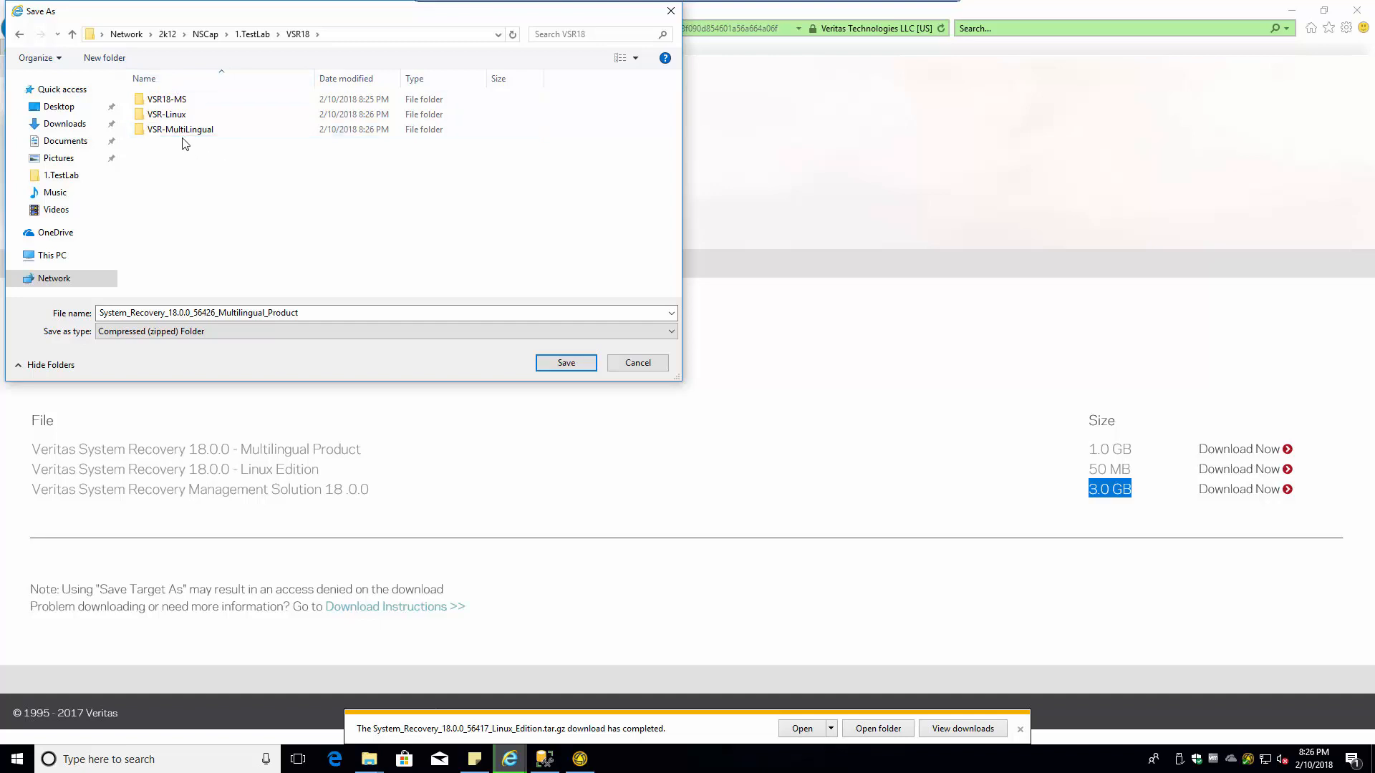
pyautogui.doubleClick(180, 132)
pyautogui.click(562, 365)
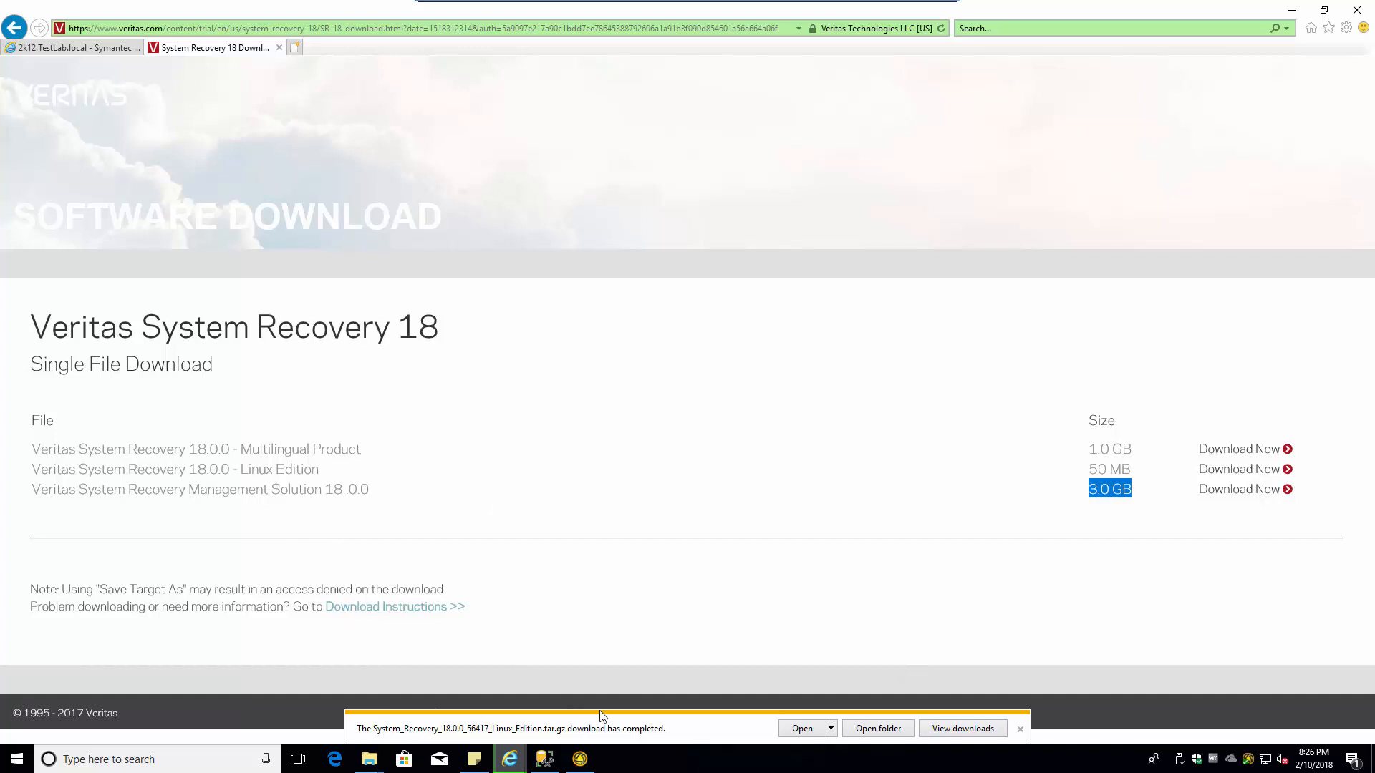
pyautogui.click(1021, 728)
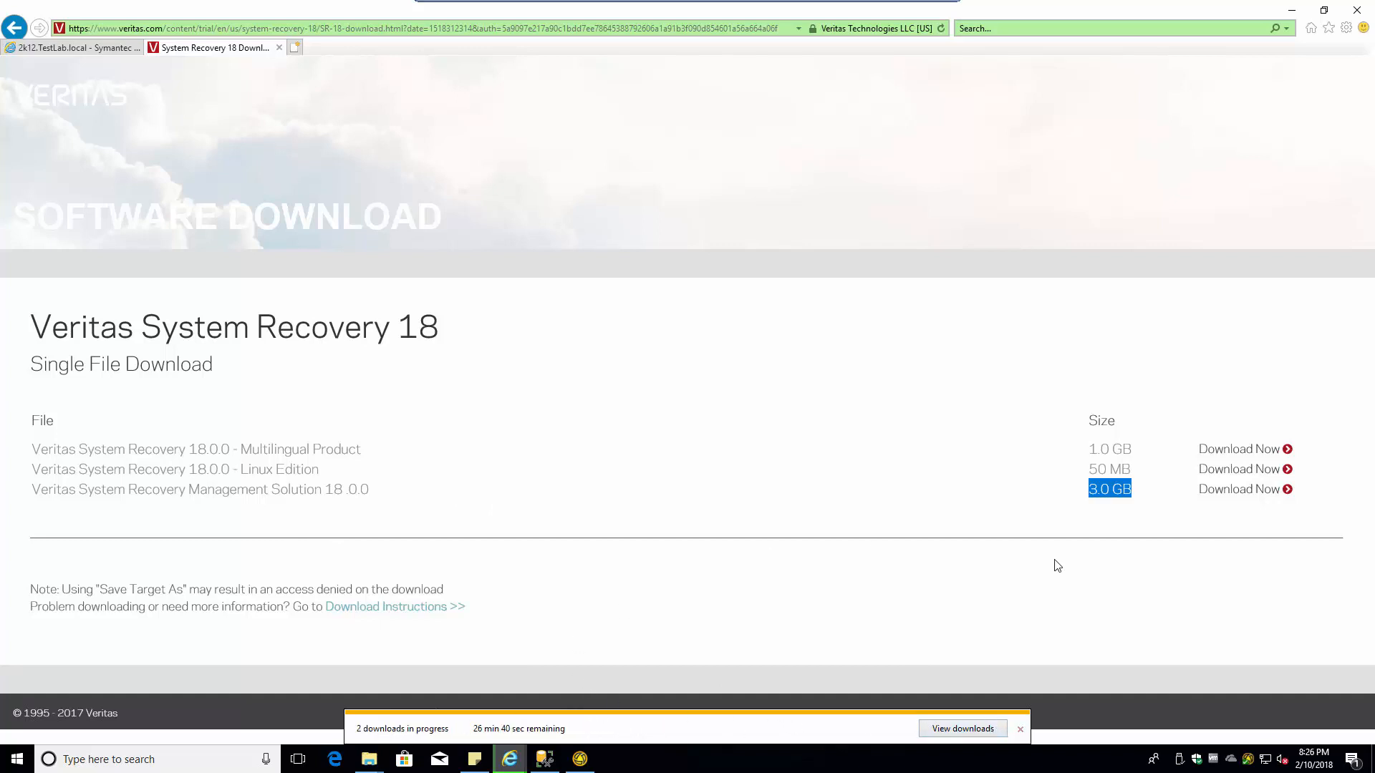
pyautogui.click(963, 729)
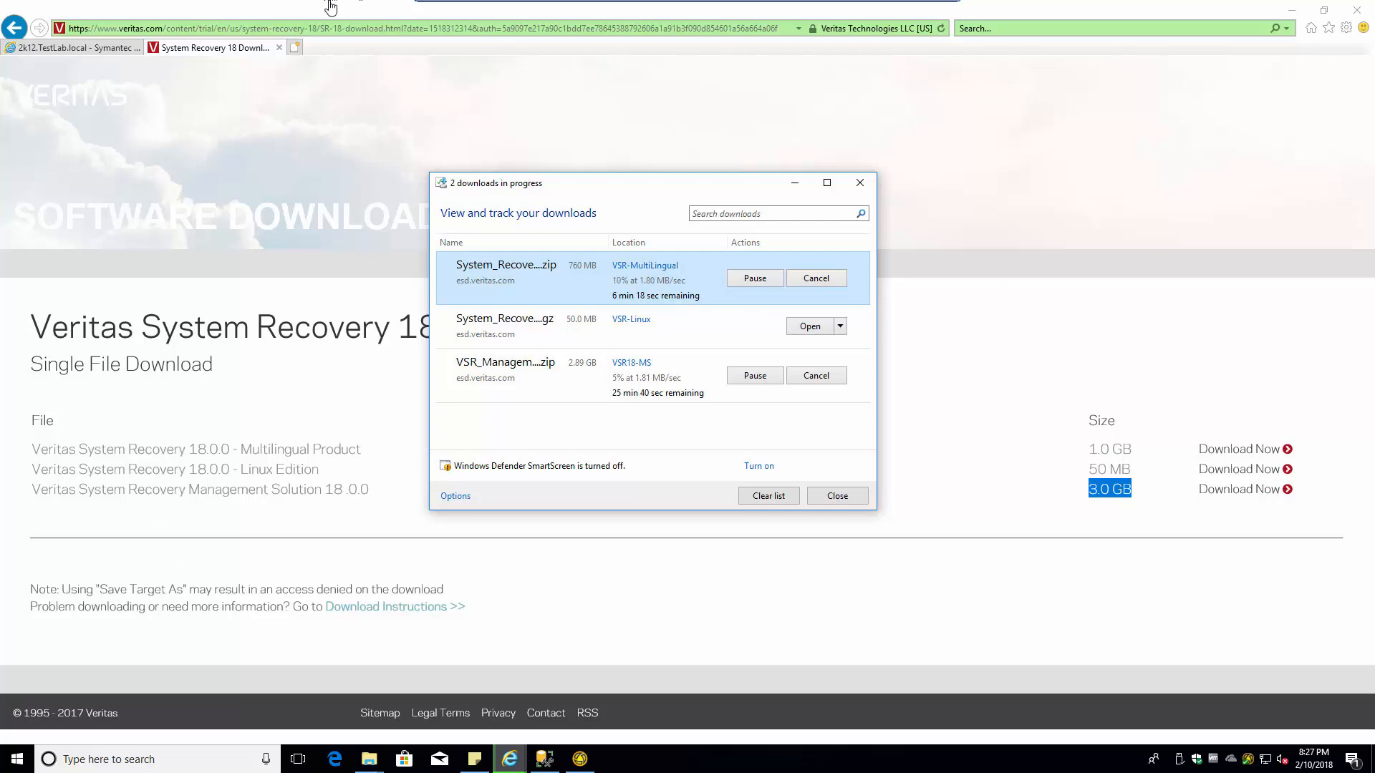
# - Exit full screen, close the SQL console, and open the Altiris 2k12 console from vSphere Client
pyautogui.moveTo(530, 5)
pyautogui.click(940, 11)
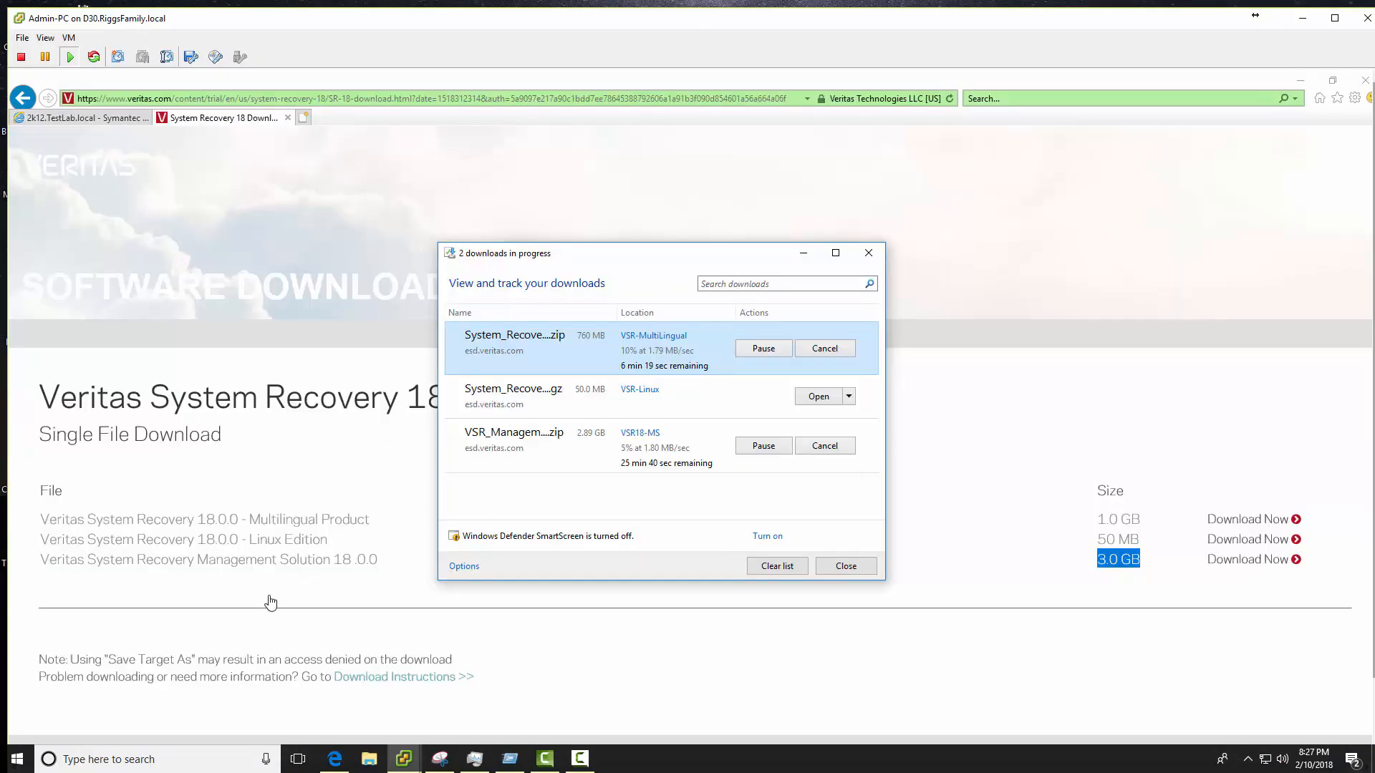
pyautogui.moveTo(401, 763)
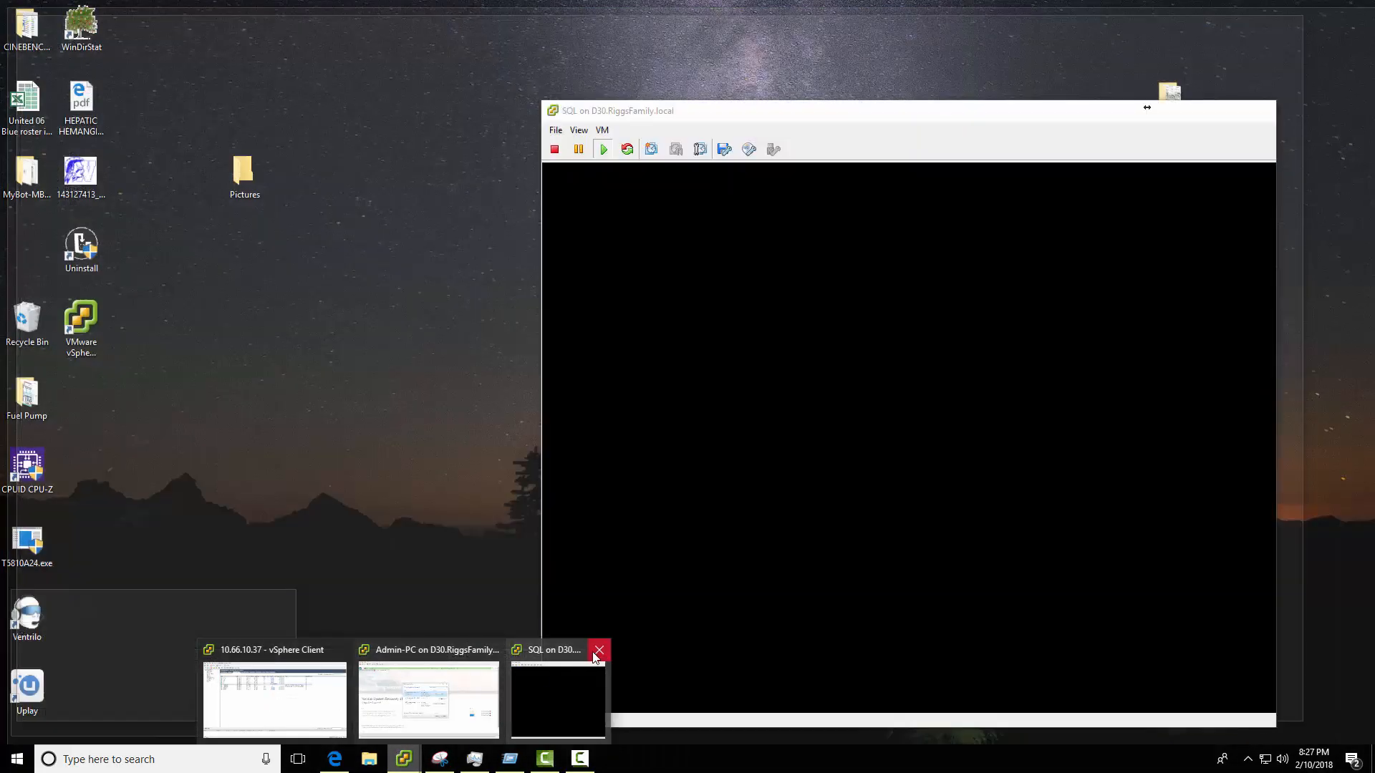
pyautogui.click(596, 650)
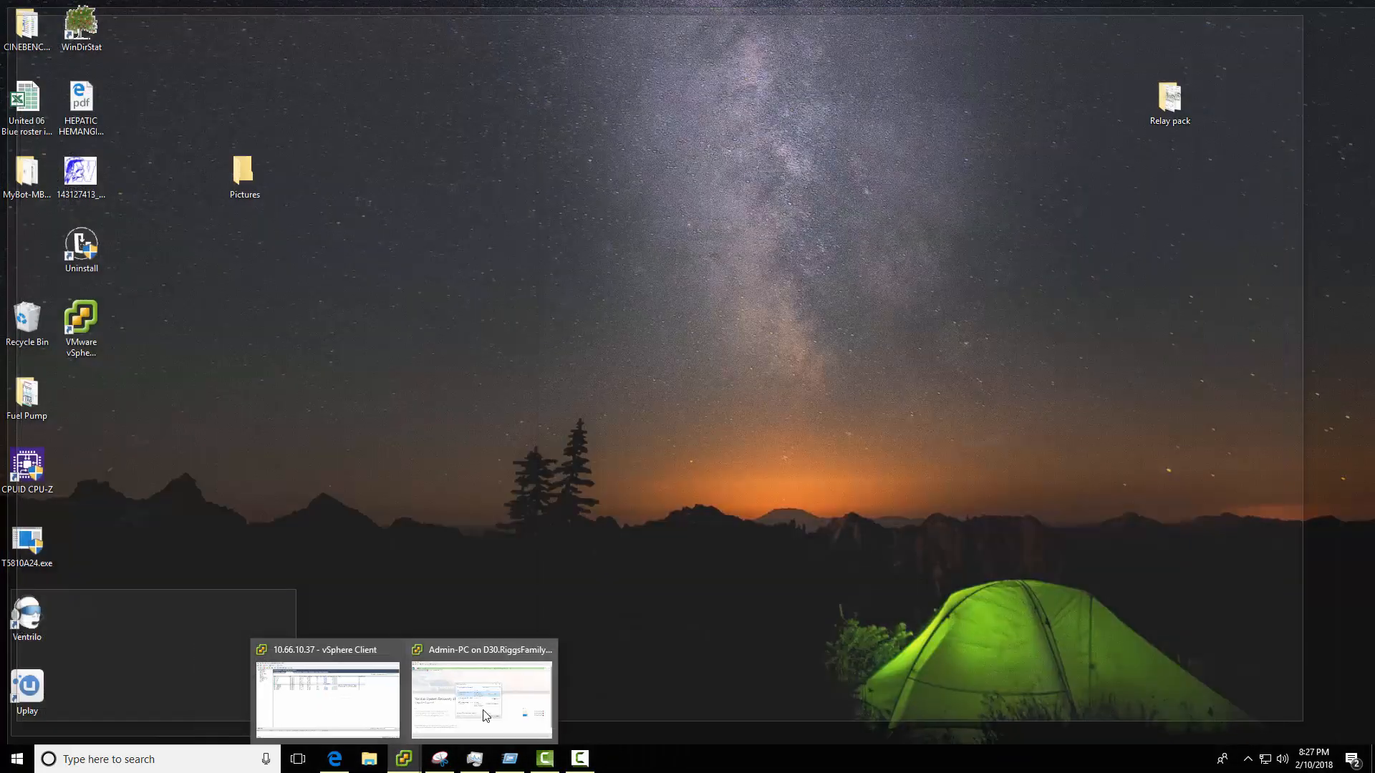
pyautogui.click(351, 723)
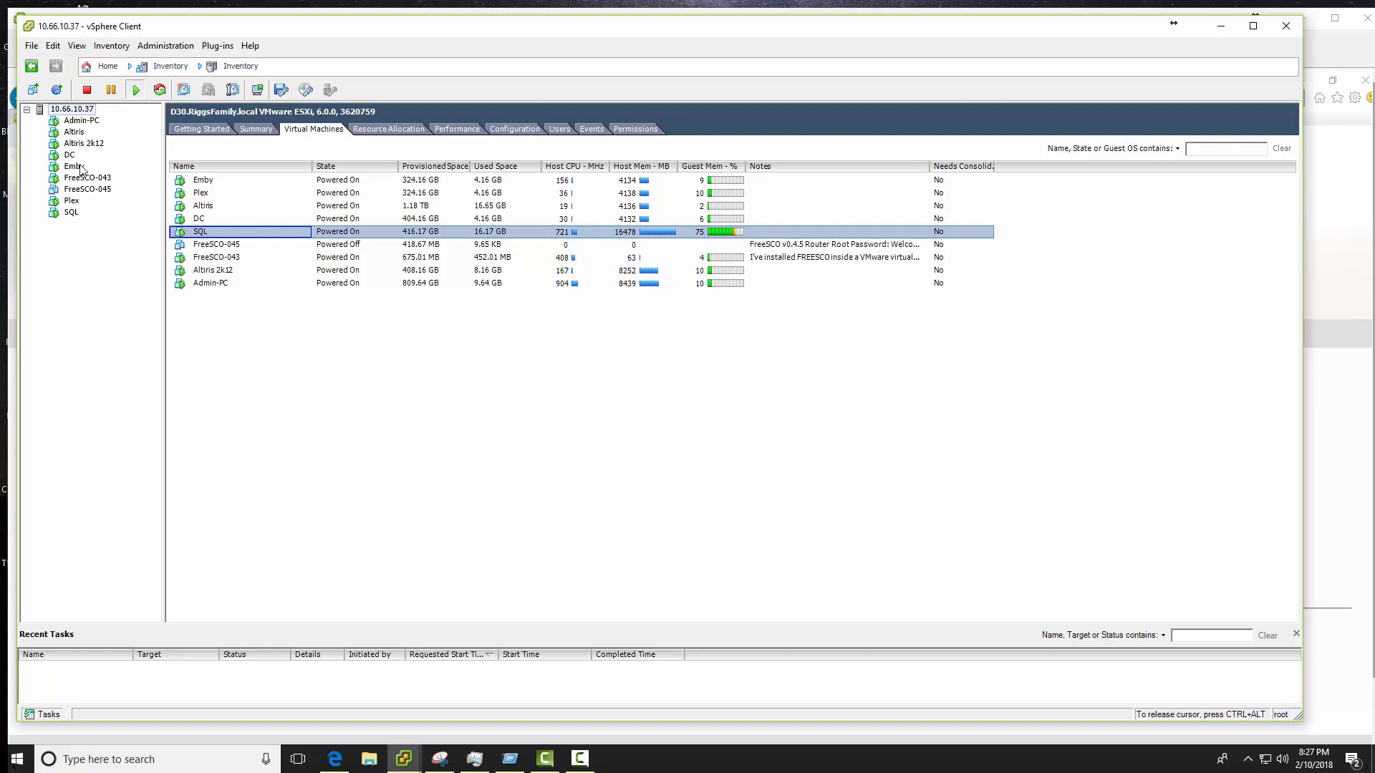
pyautogui.click(75, 143)
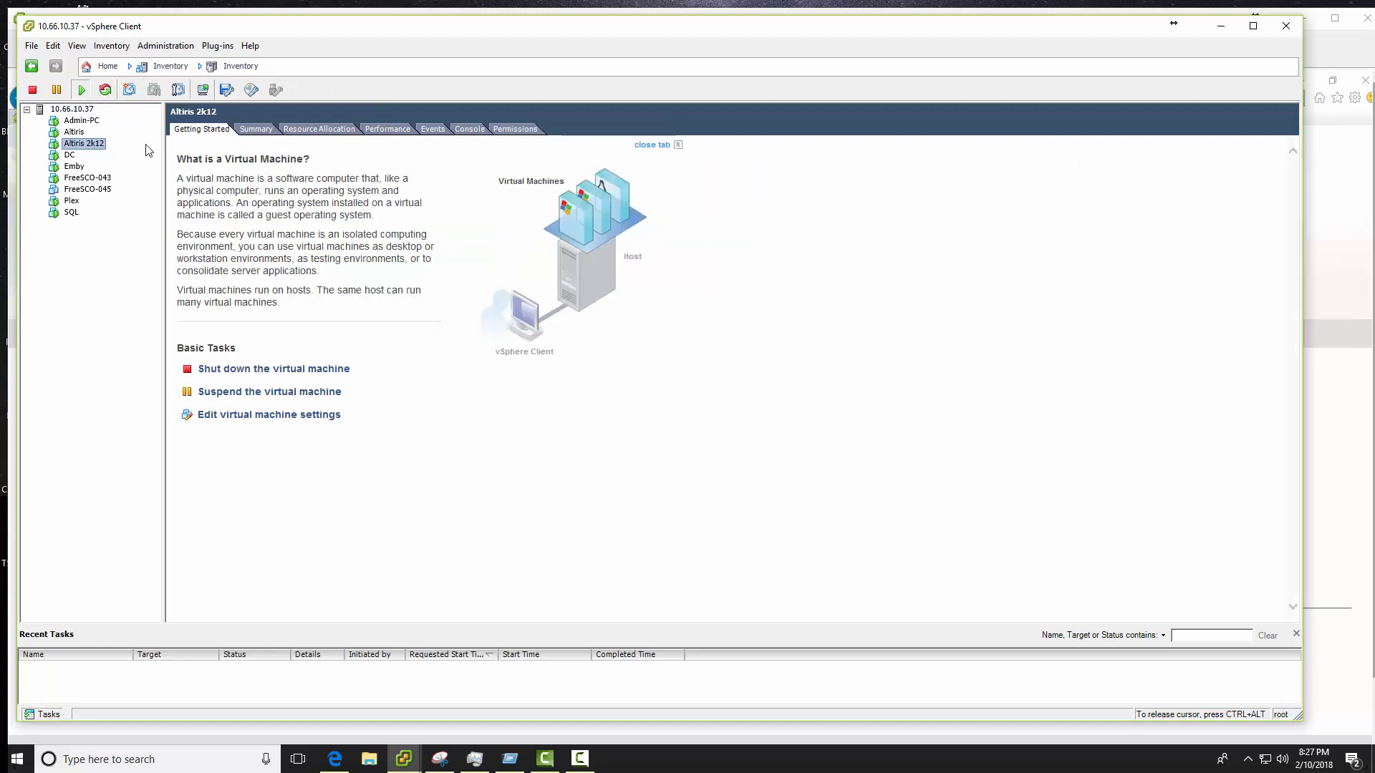
pyautogui.click(203, 90)
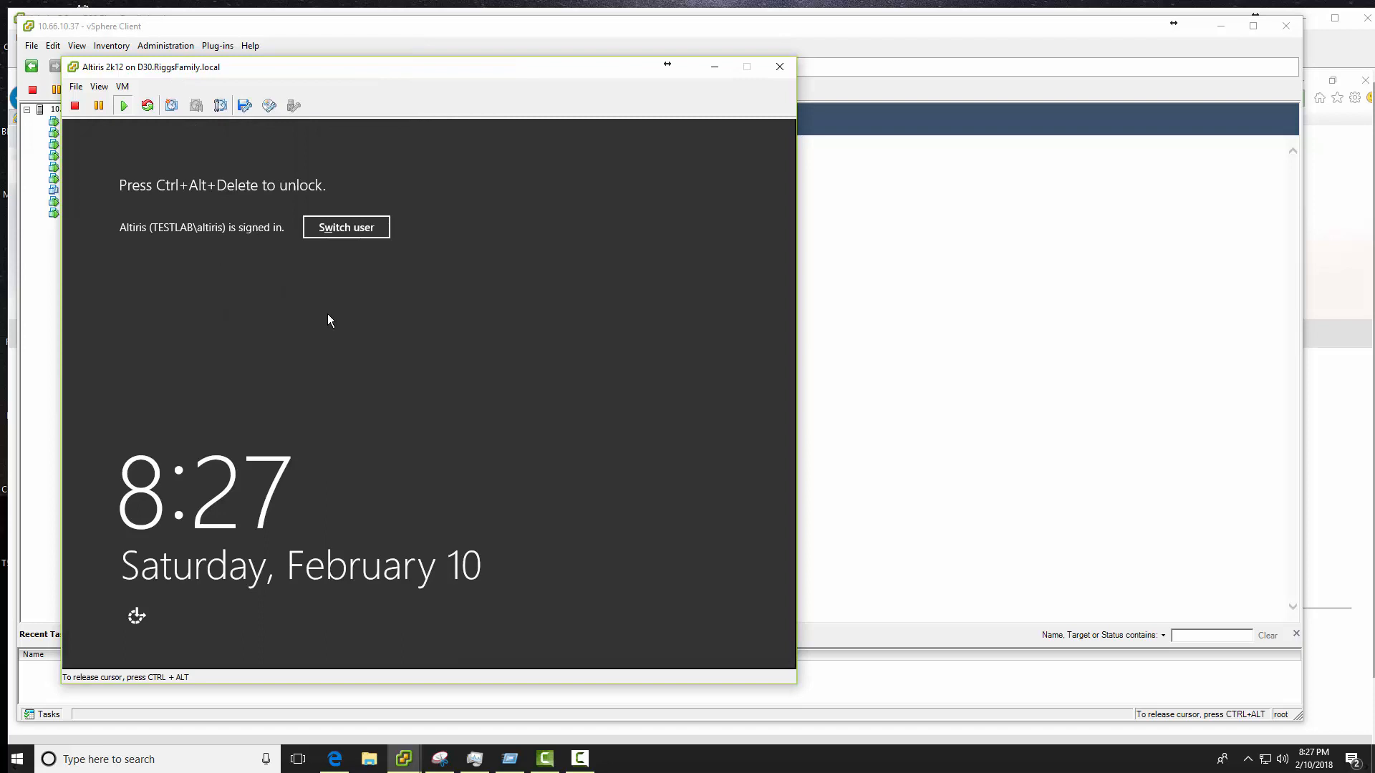
# - Sign in to the Altiris 2k12 server with the account password and open File Explorer
pyautogui.press('ctrl+alt+Insert')
pyautogui.write('*********')
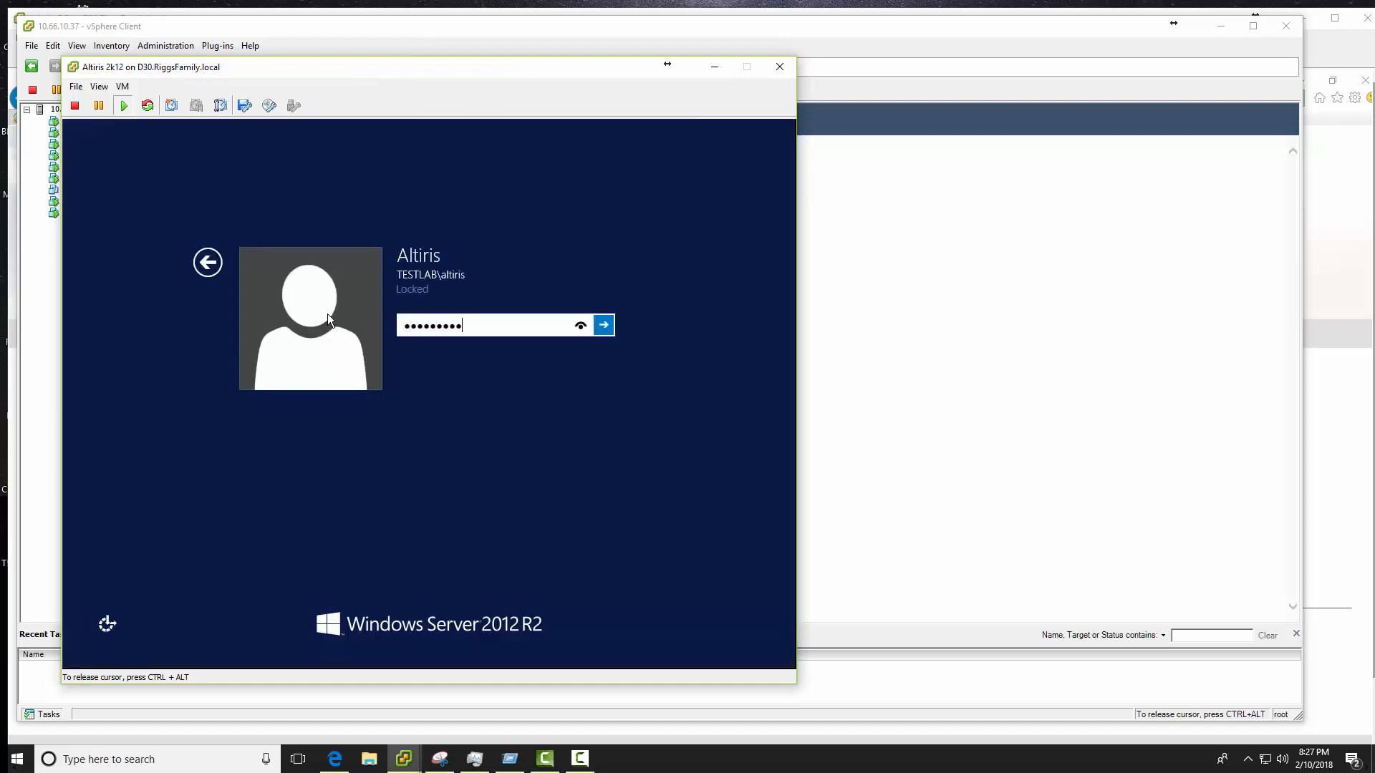
pyautogui.press('Return')
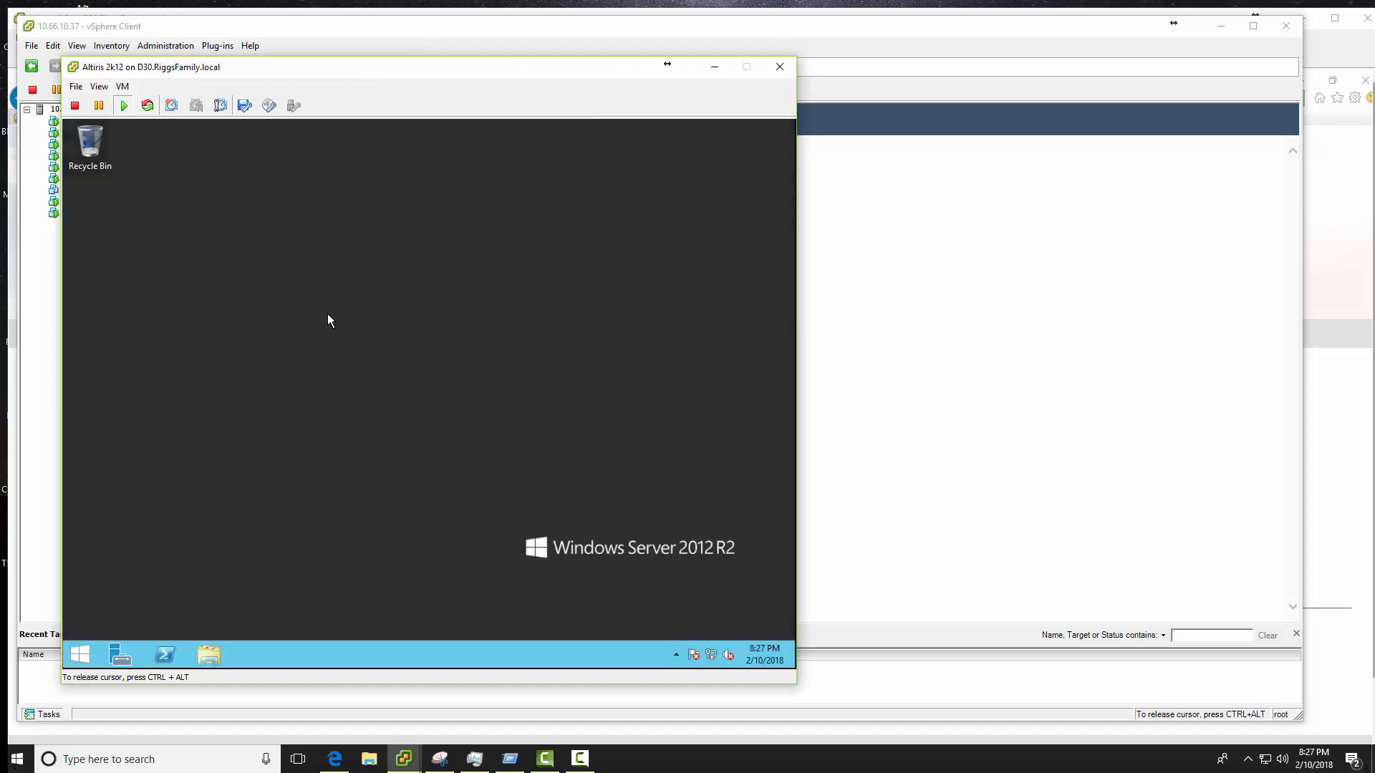
pyautogui.click(210, 653)
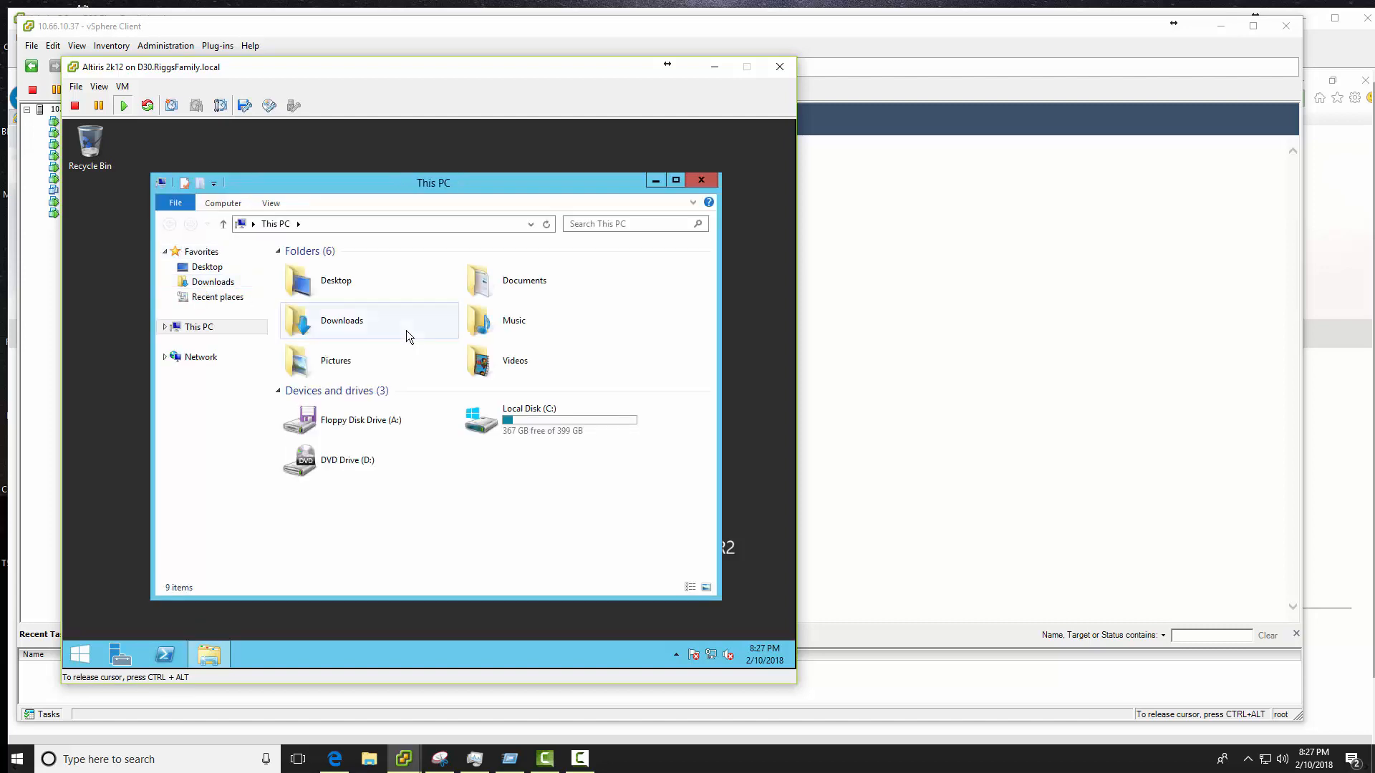
# - Browse C:\Program Files\Notification Server\NSCap\1.TestLab\VSR18\VSR18-MS and widen the Name column
pyautogui.doubleClick(494, 421)
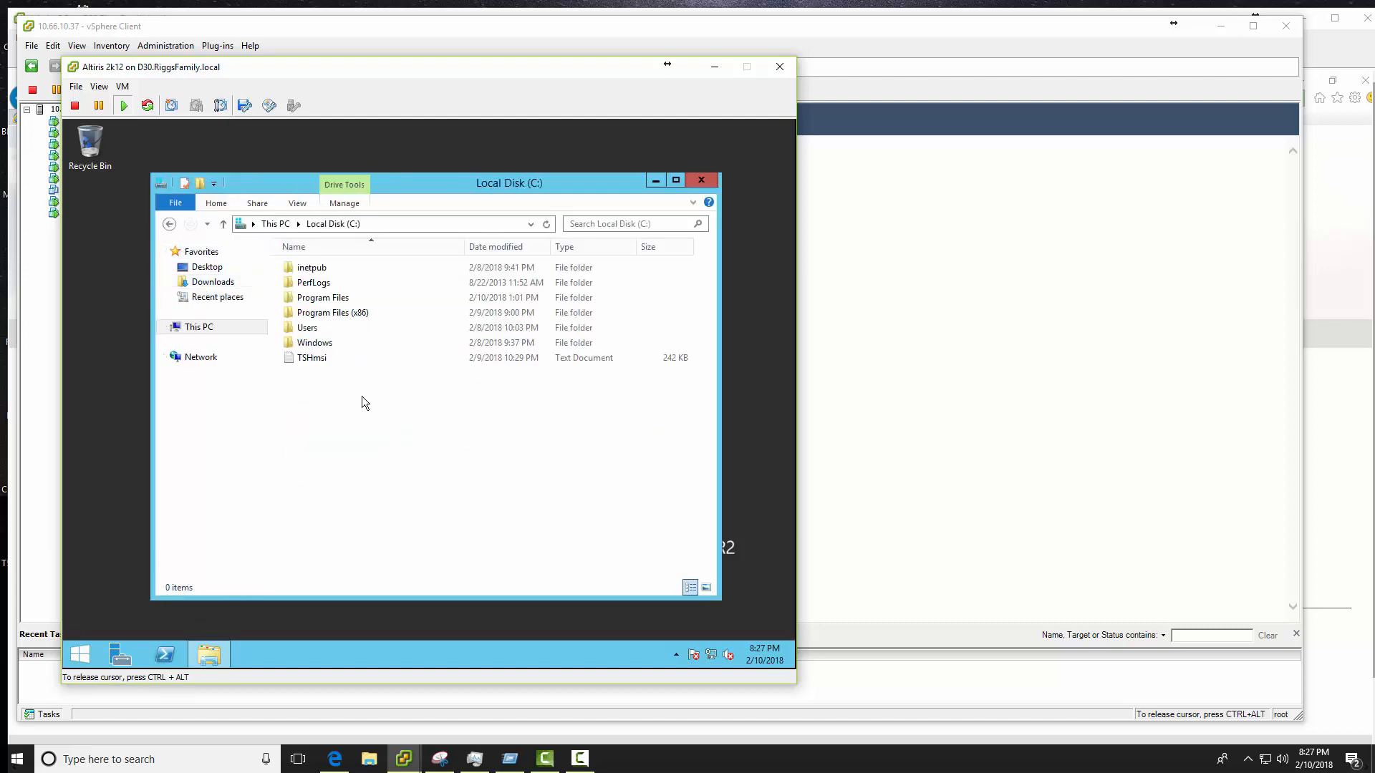
pyautogui.doubleClick(318, 302)
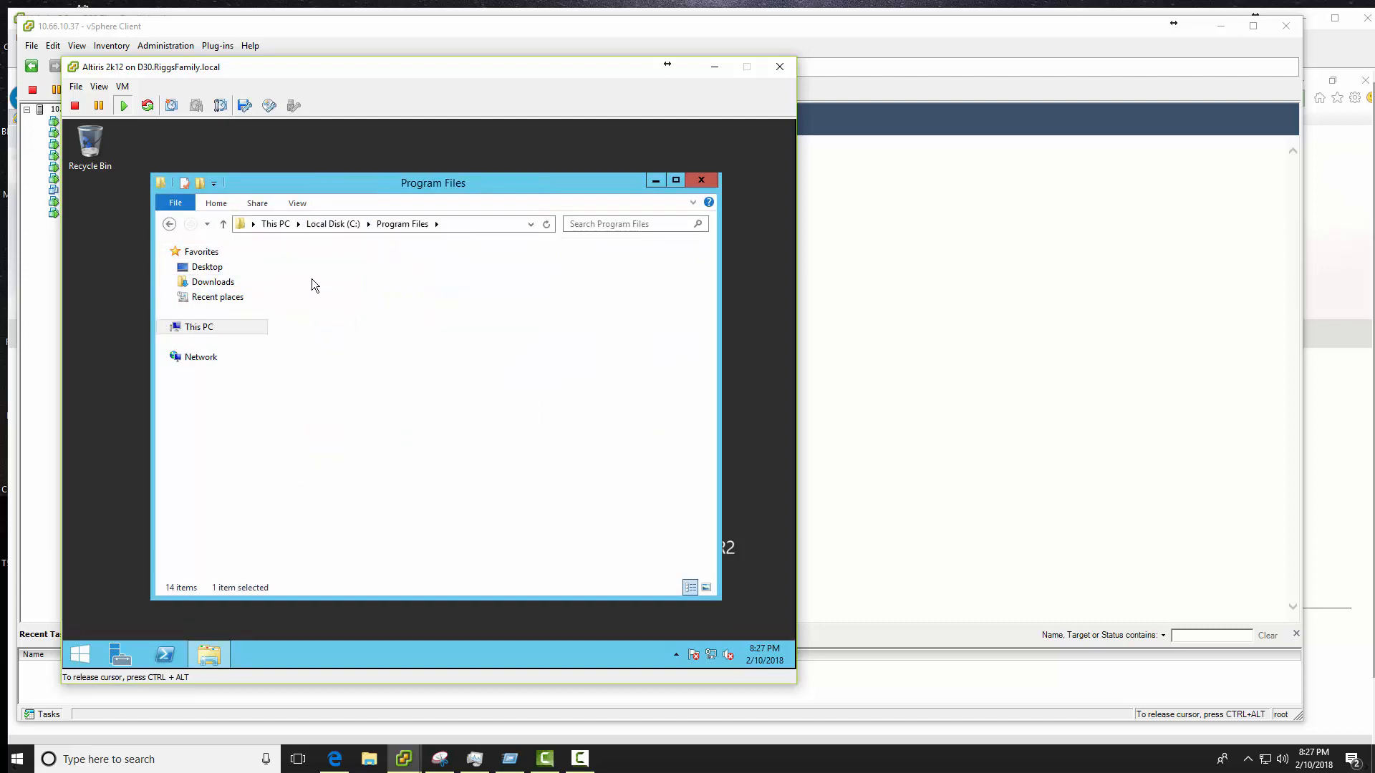
pyautogui.write('no')
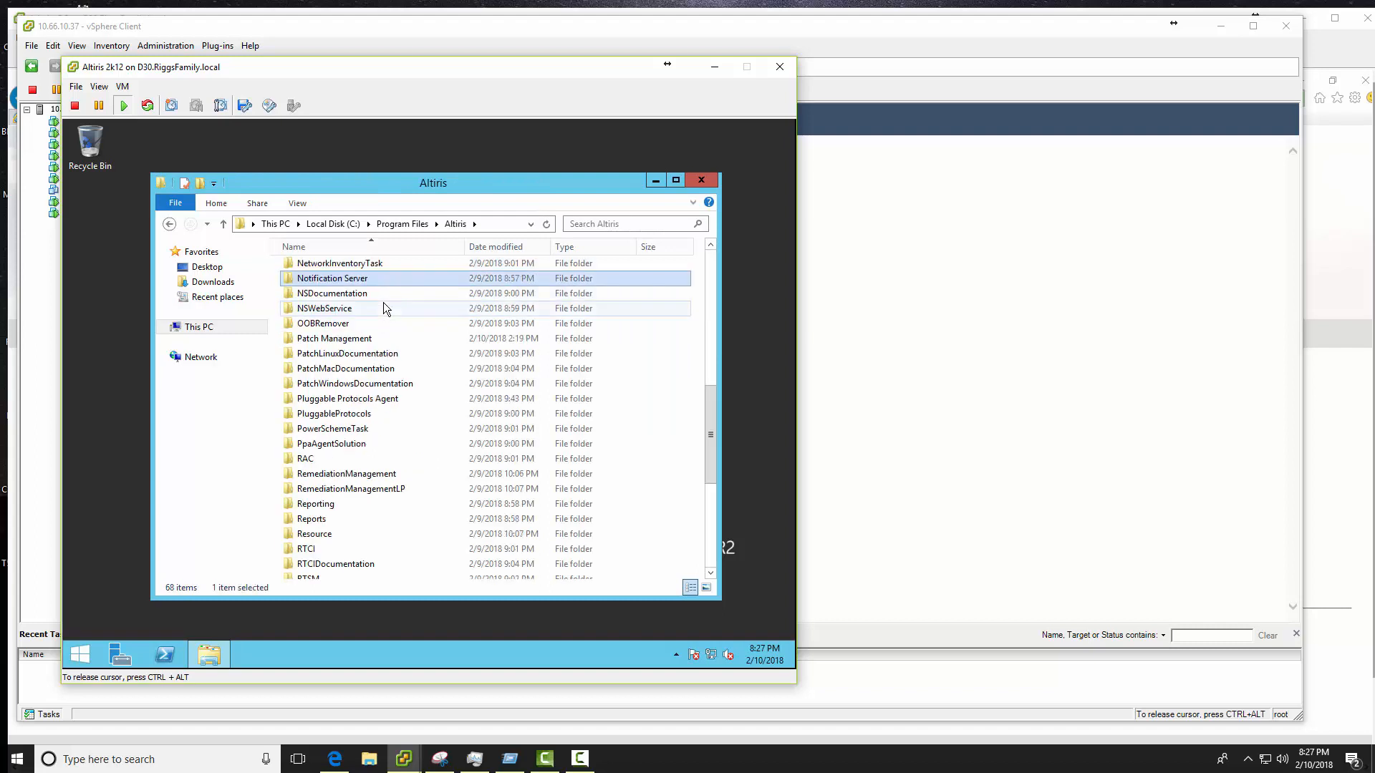
pyautogui.press('Return')
pyautogui.write('ns')
pyautogui.press('Return')
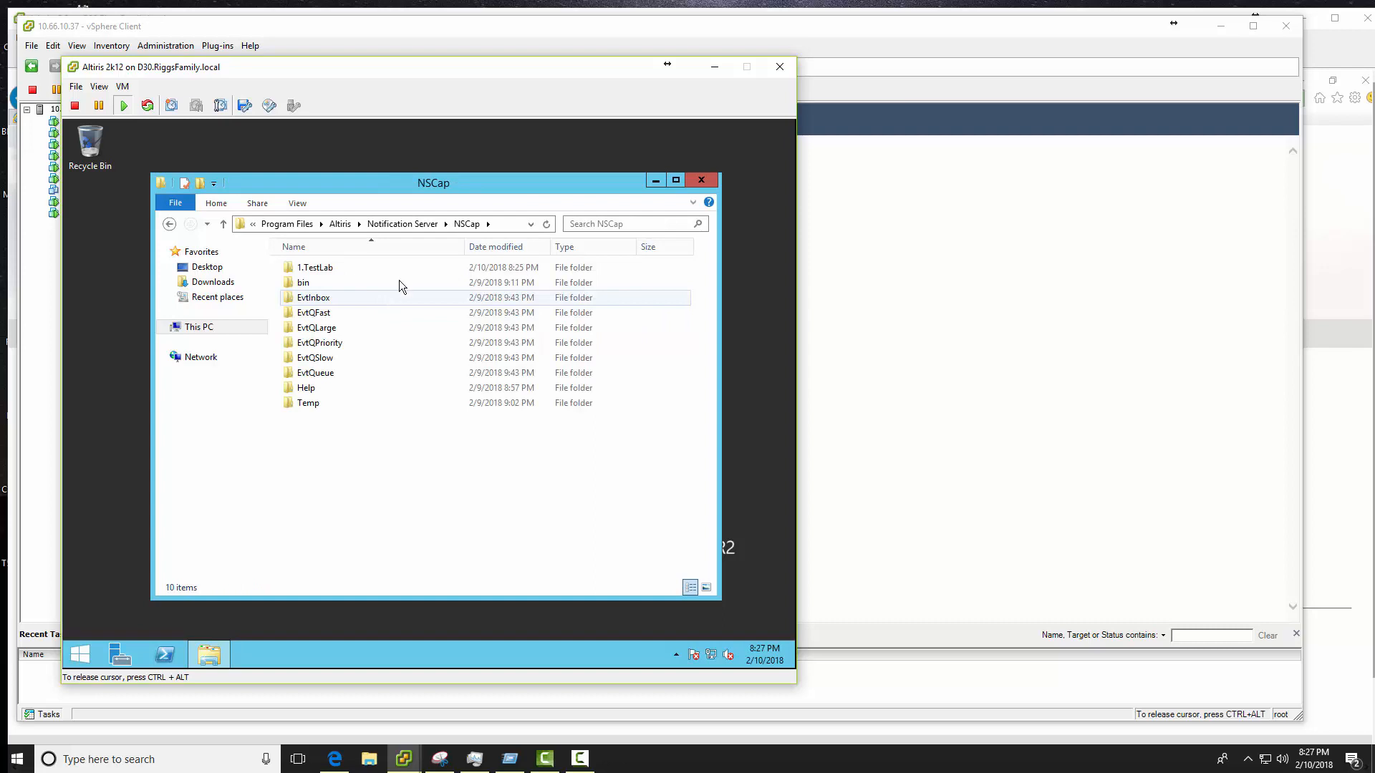
pyautogui.doubleClick(329, 270)
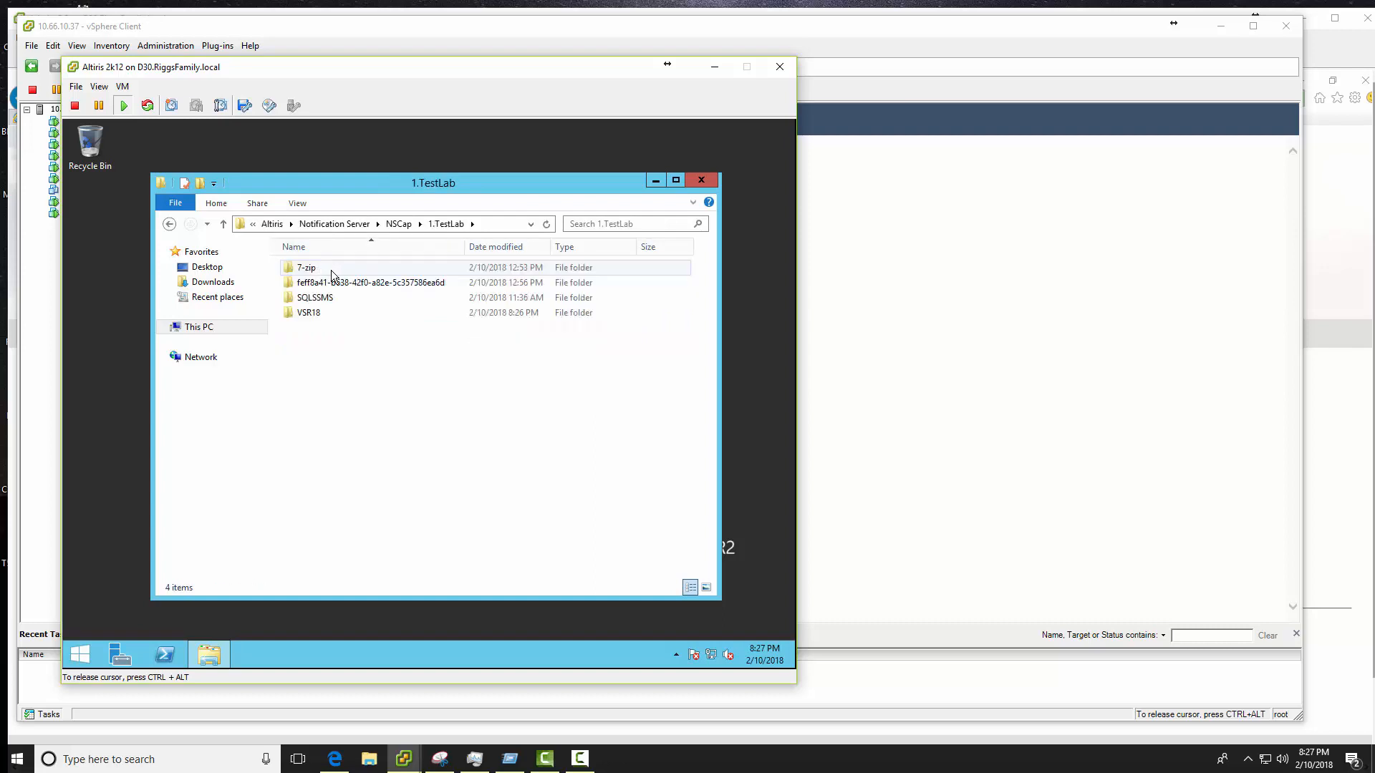
pyautogui.doubleClick(311, 313)
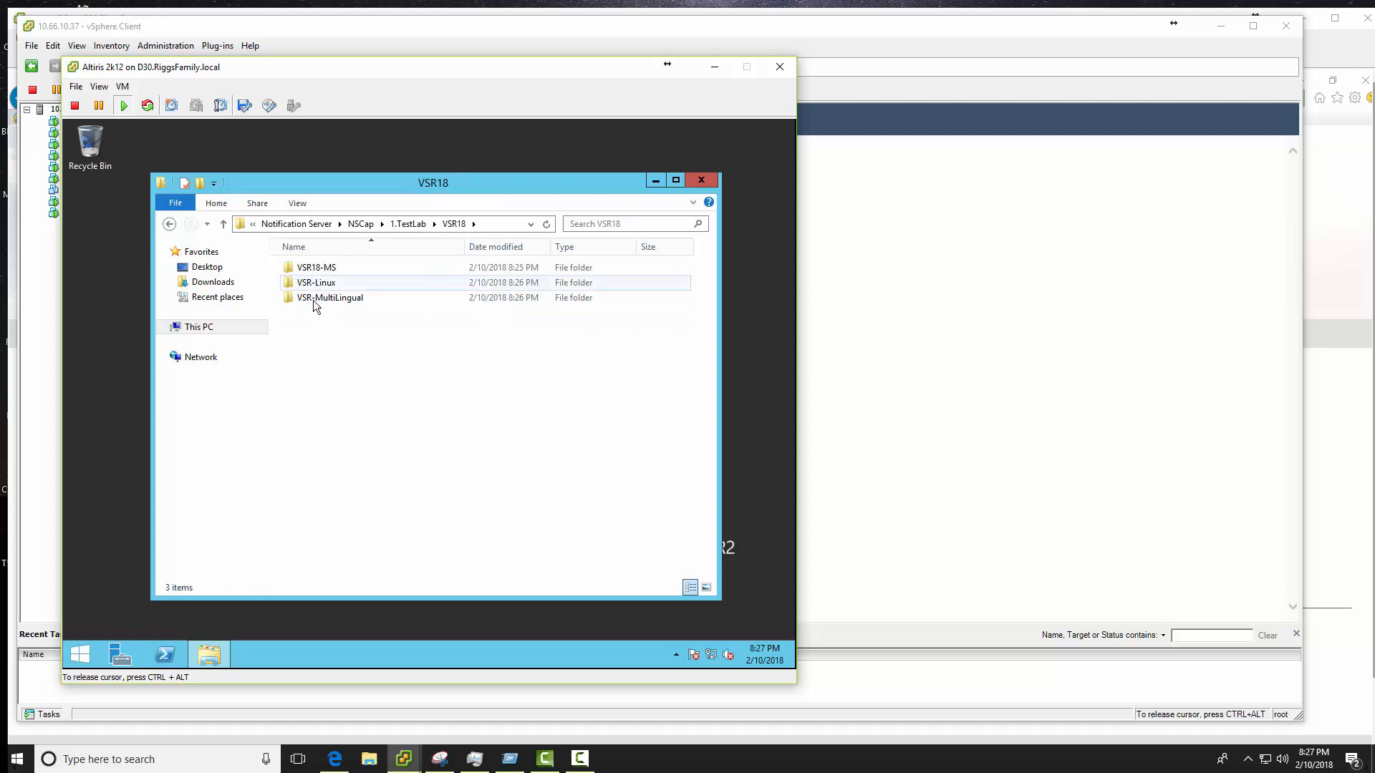
pyautogui.doubleClick(315, 269)
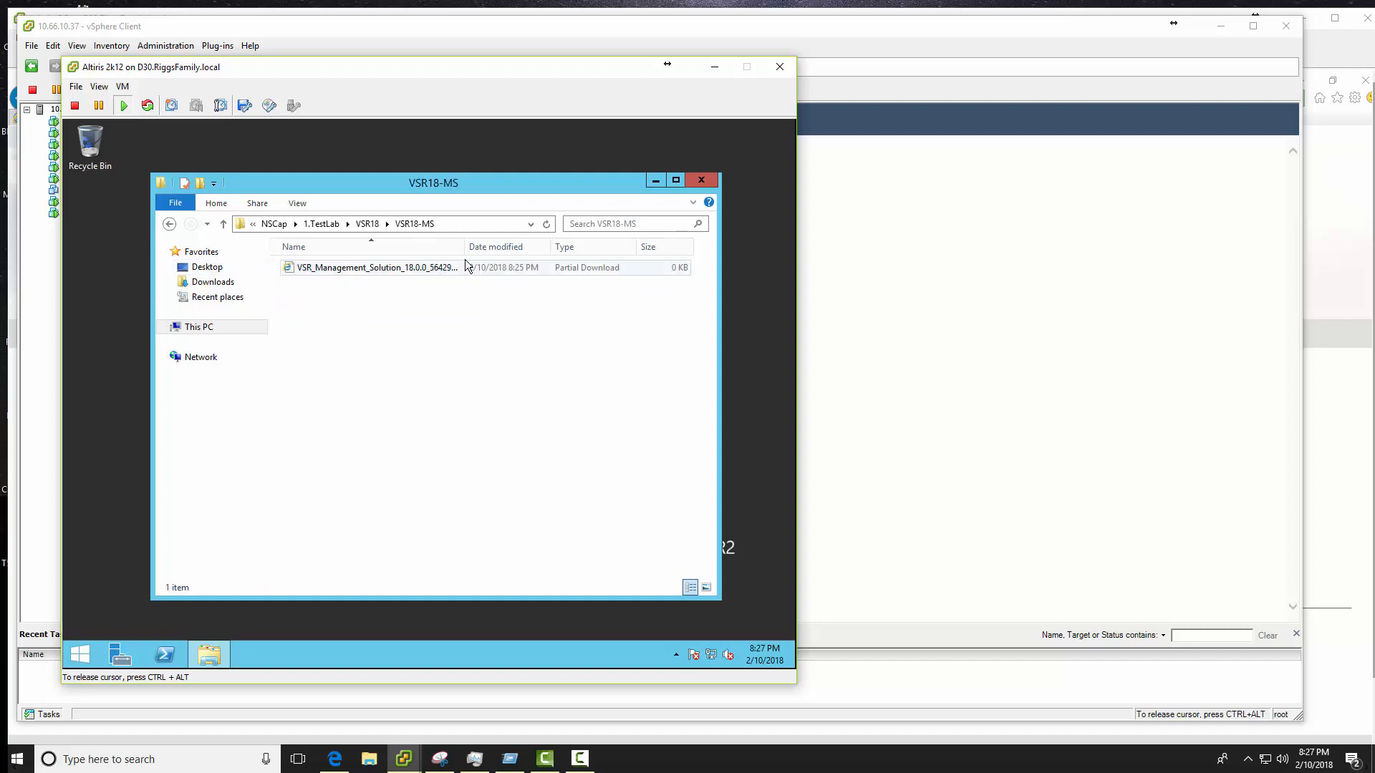
pyautogui.moveTo(464, 247); pyautogui.dragTo(525, 247)
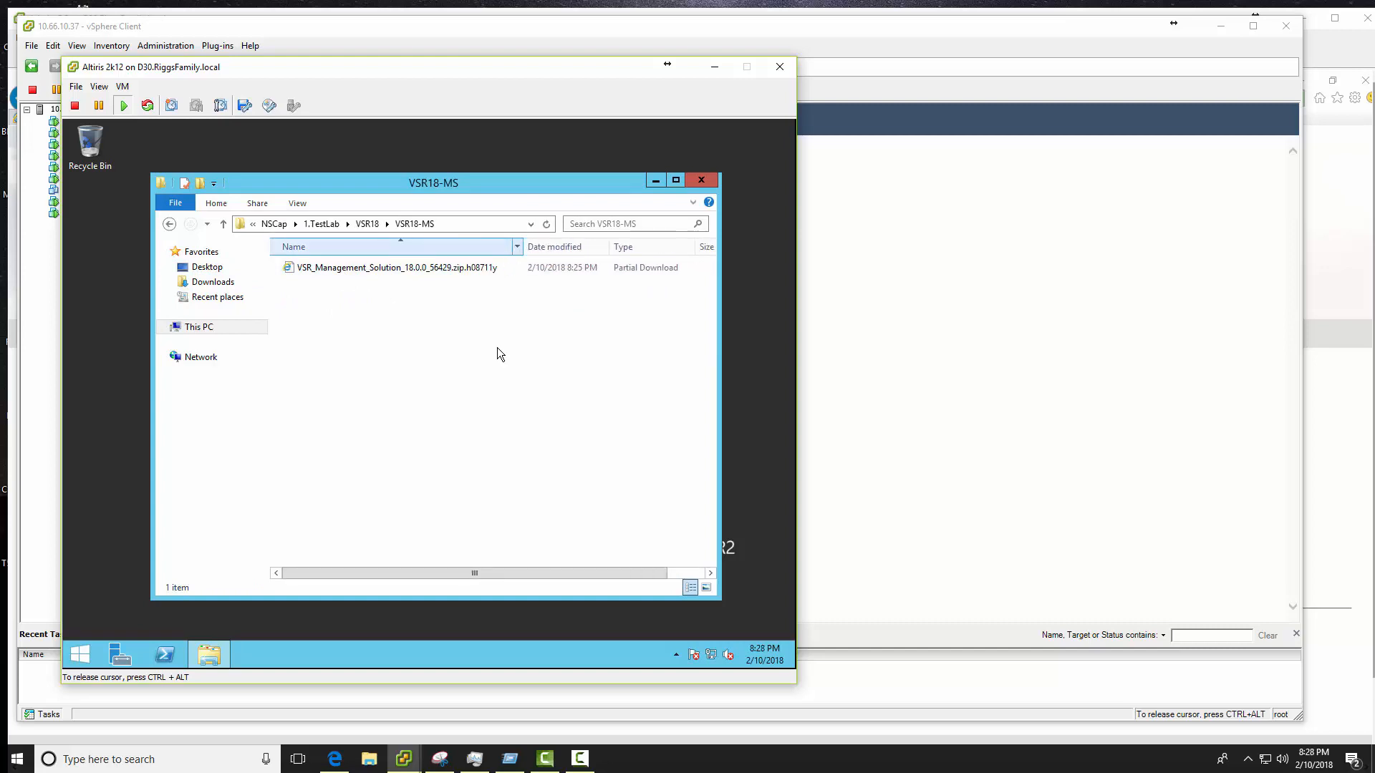
# - Pin Symantec Installation Manager to the Start screen from the Apps list
pyautogui.click(78, 654)
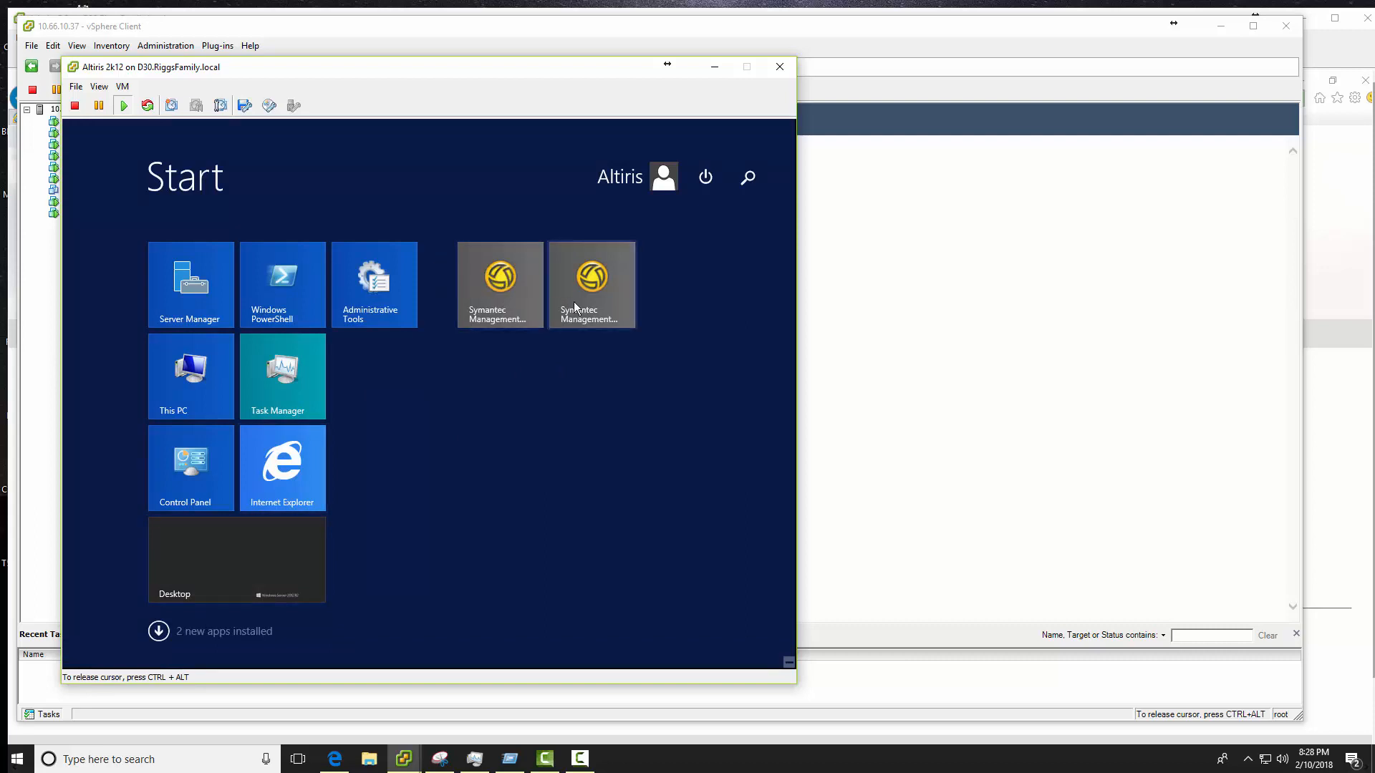
pyautogui.click(159, 631)
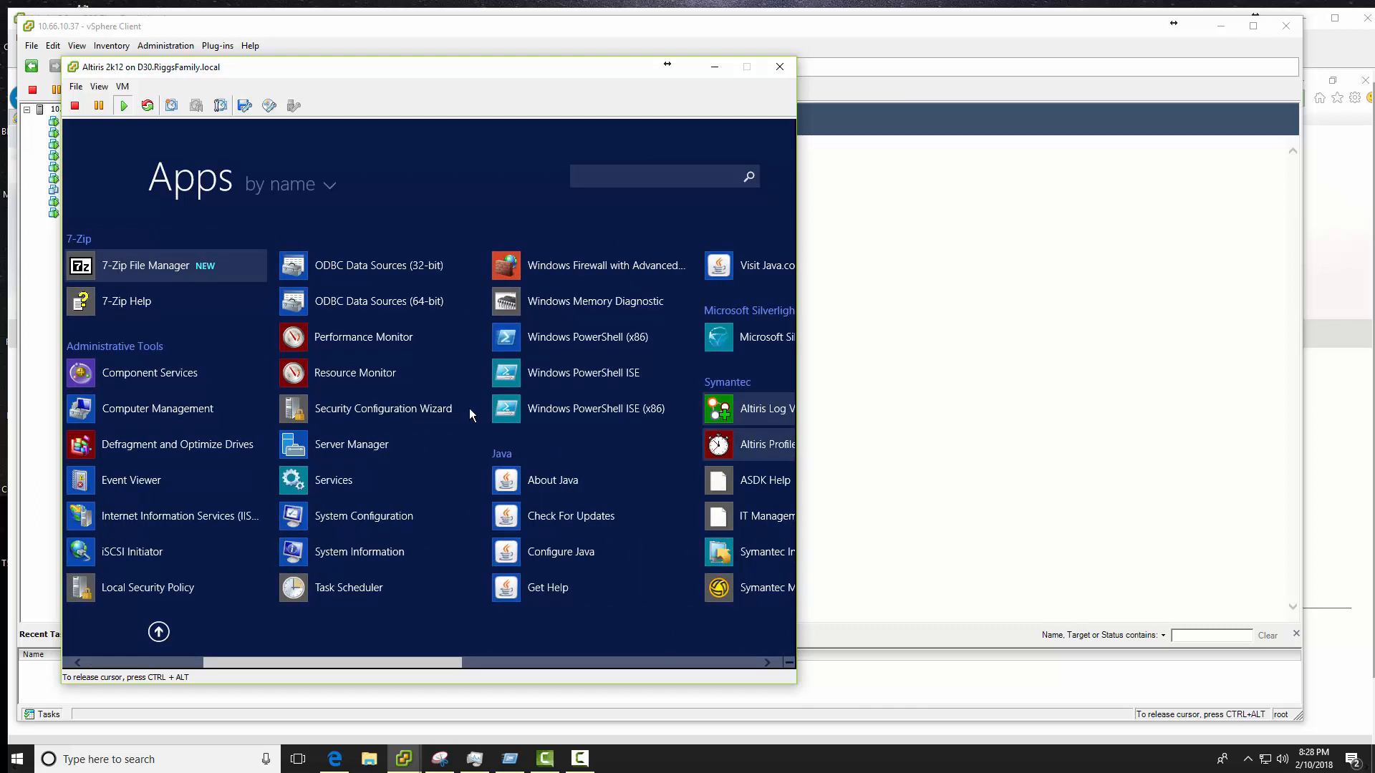
pyautogui.scroll(-5, 469, 411)
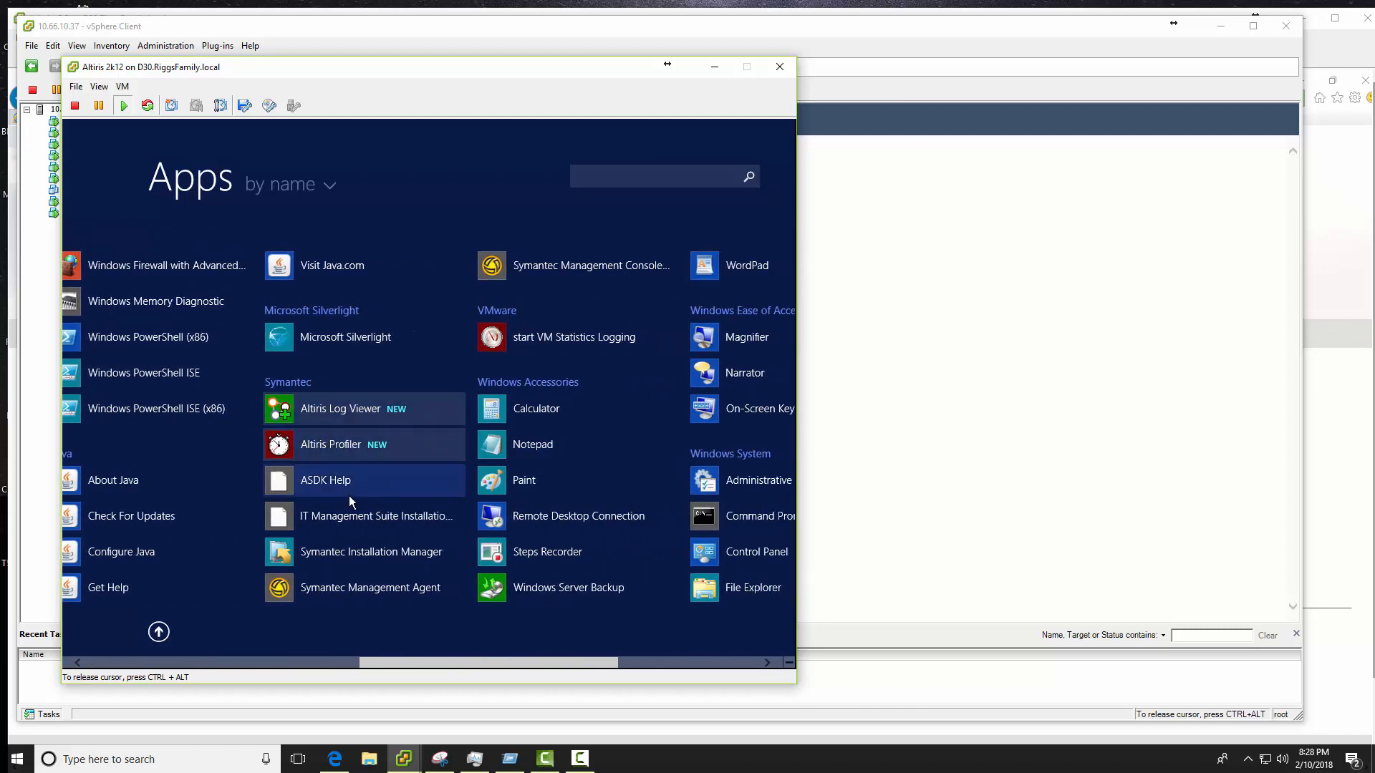
pyautogui.click(357, 556)
pyautogui.rightClick(357, 556)
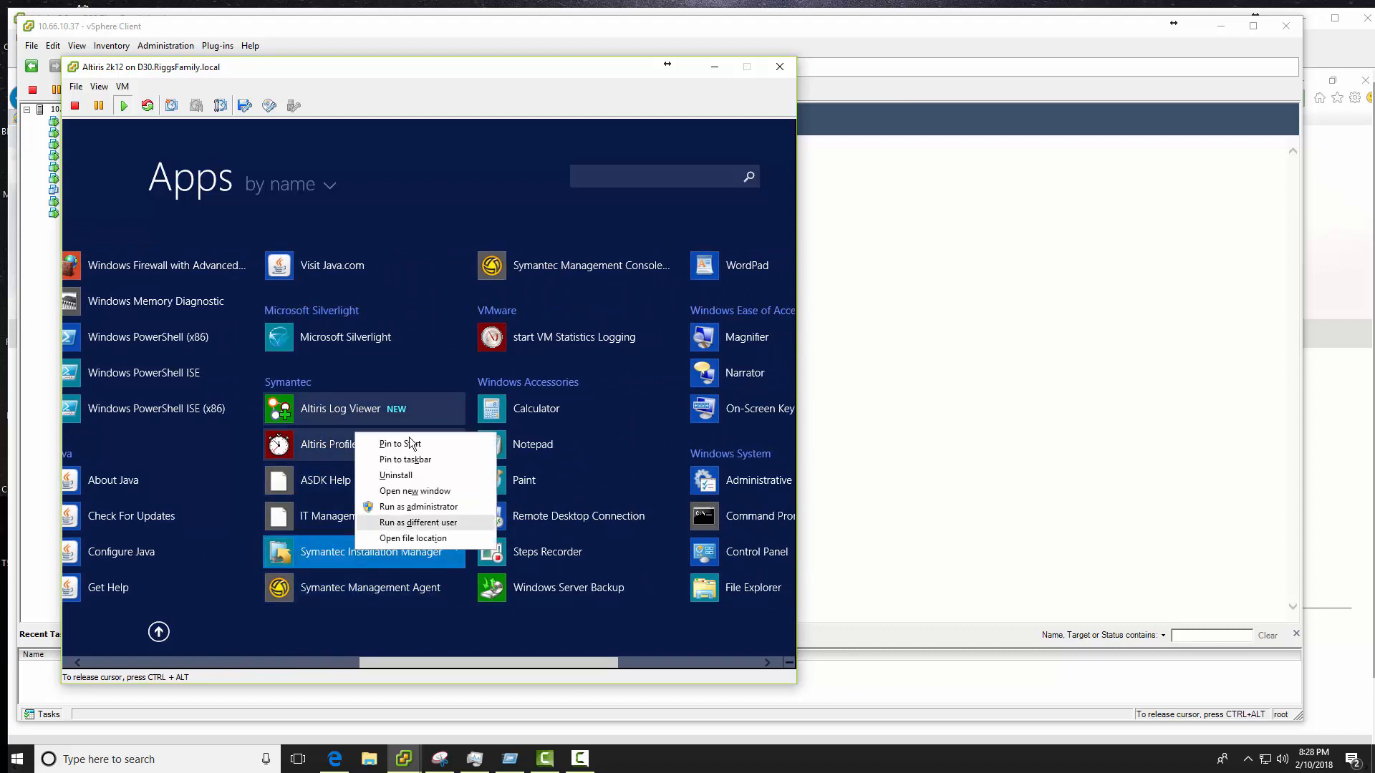
pyautogui.click(414, 447)
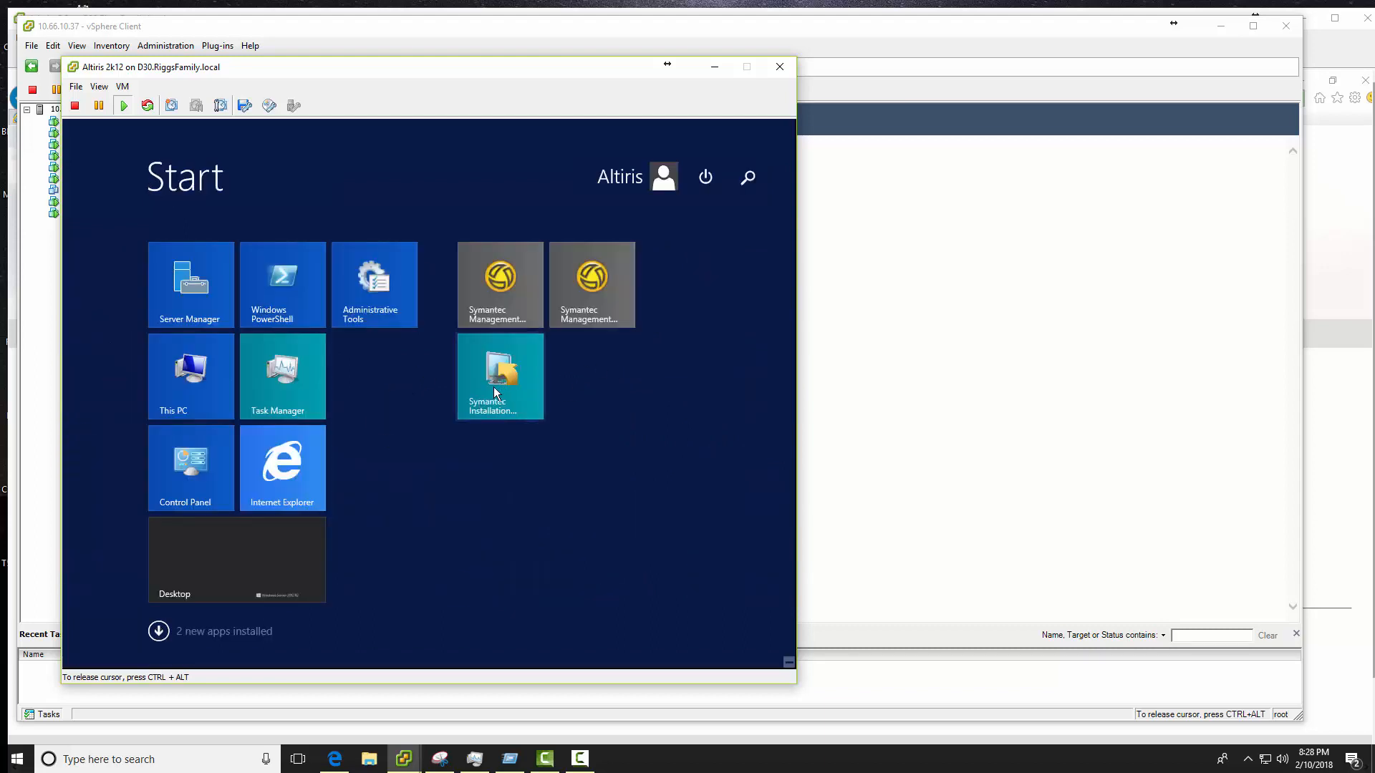
# - Move the Symantec Installation Manager tile first in the Symantec group and launch it
pyautogui.moveTo(492, 387); pyautogui.dragTo(596, 309)
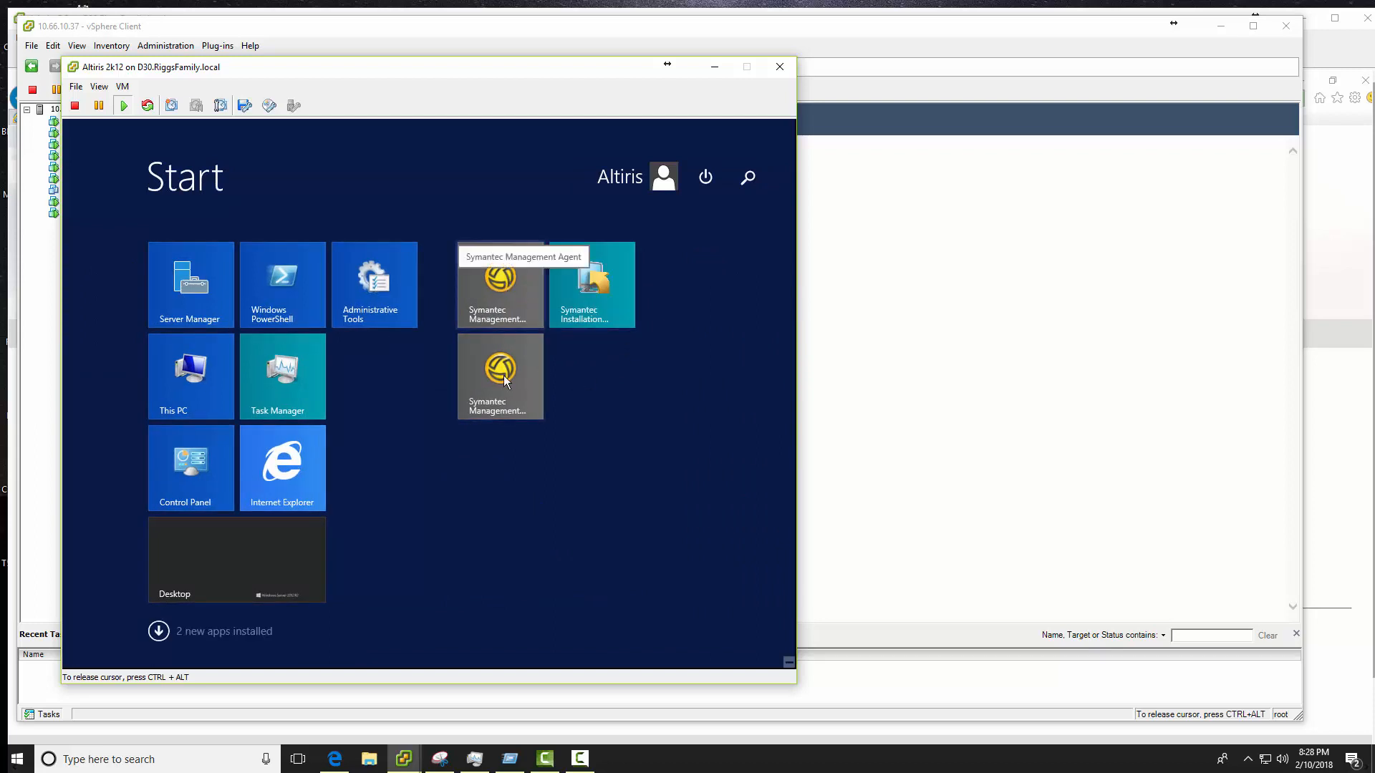
pyautogui.moveTo(492, 290); pyautogui.dragTo(499, 386)
pyautogui.click(492, 299)
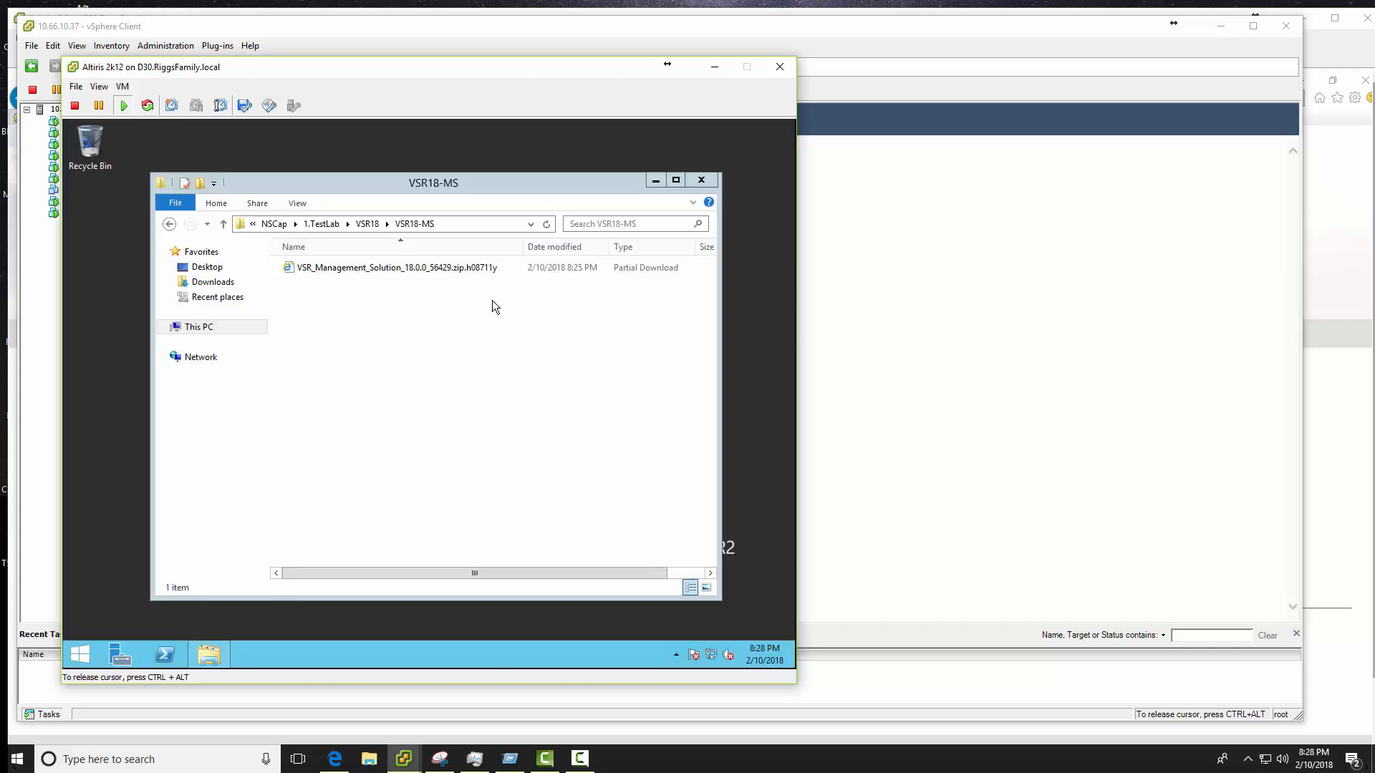
# - Approve the UAC prompt, dismiss the reboot warning, and shift the Installed Products window left
pyautogui.click(485, 412)
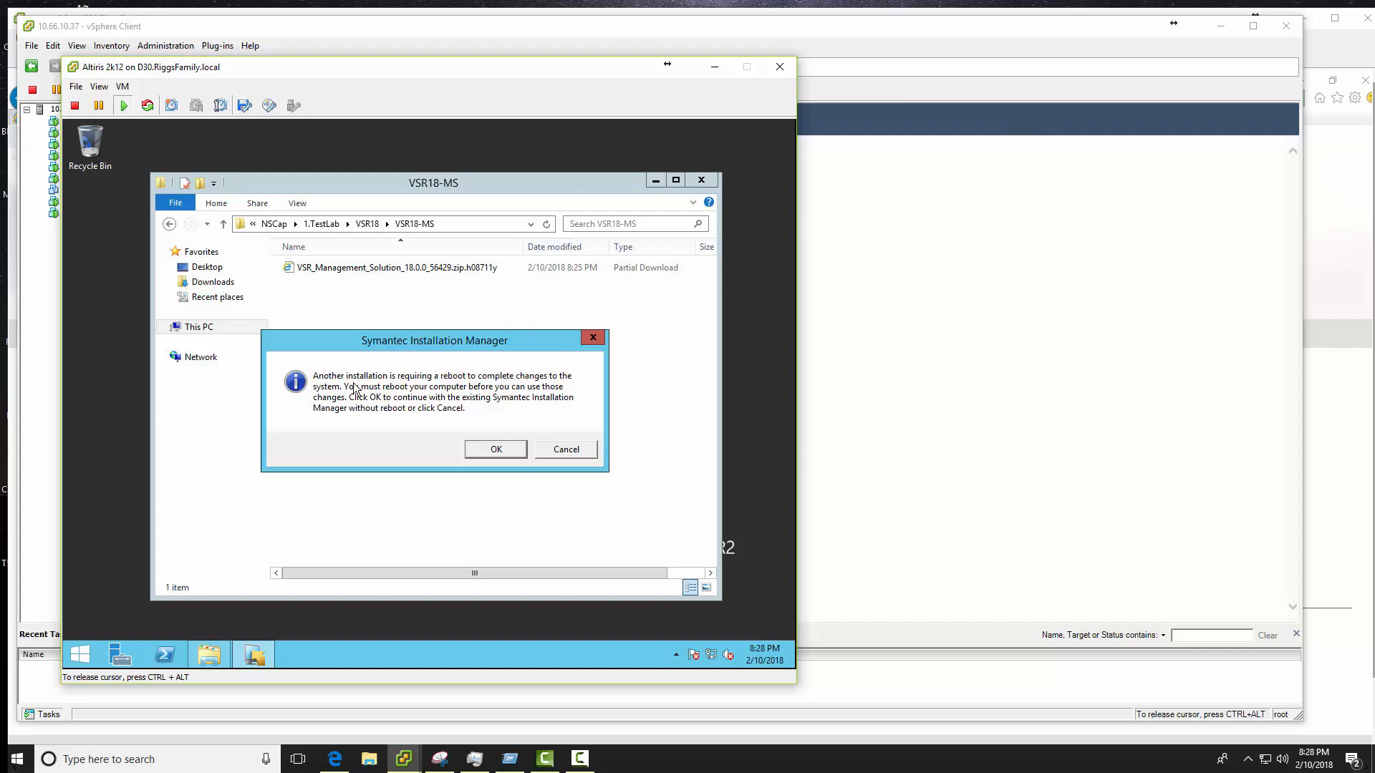
pyautogui.click(496, 448)
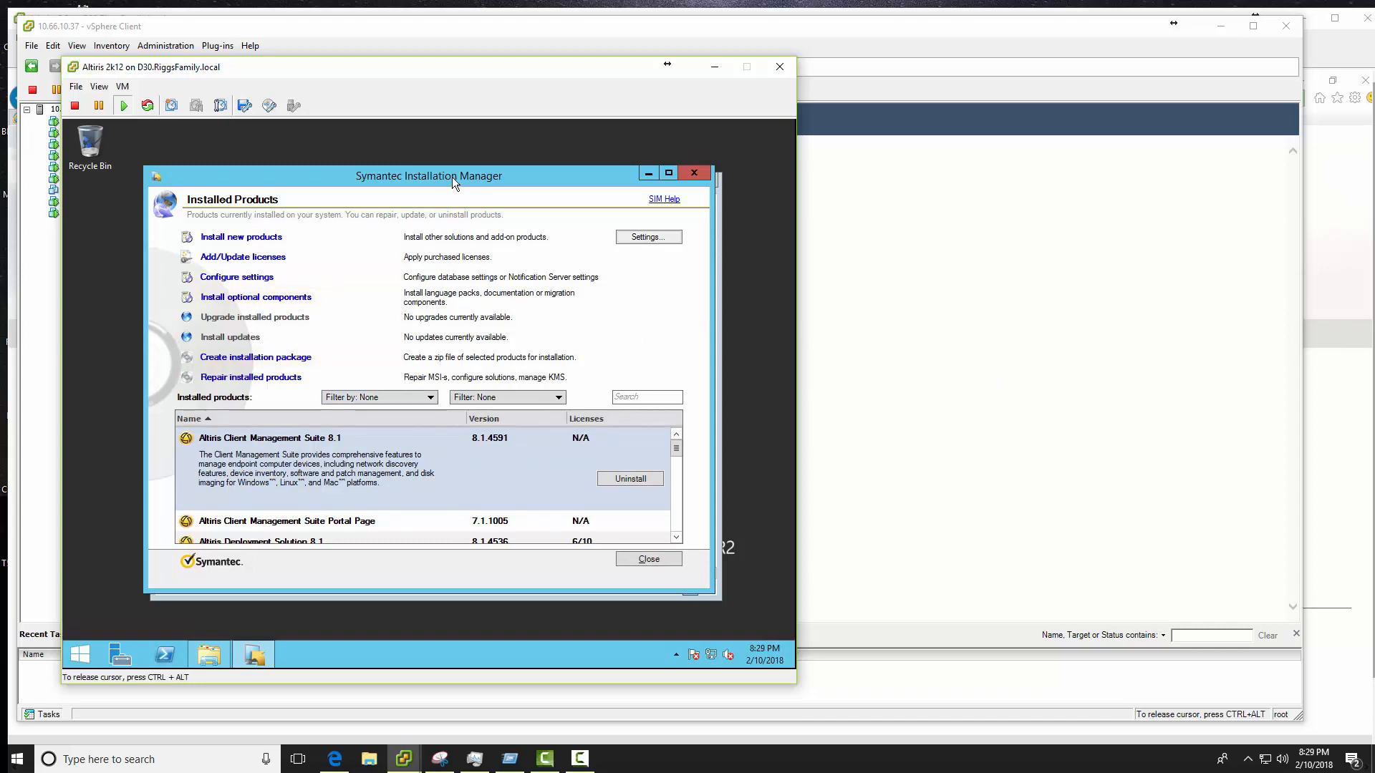
pyautogui.moveTo(452, 178); pyautogui.dragTo(418, 175)
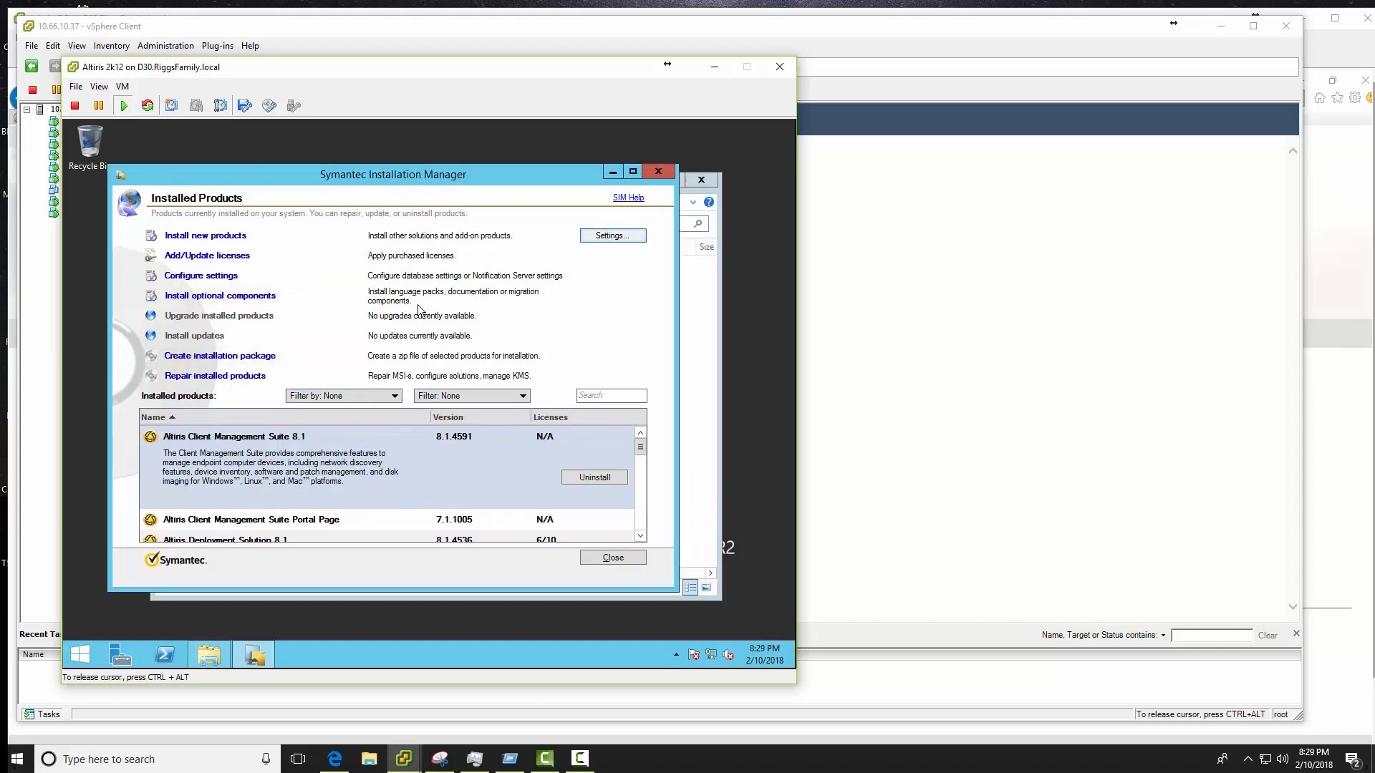
# - Open the product listing settings, cancel both dialogs unchanged, and bring the VSR18-MS folder forward
pyautogui.click(609, 235)
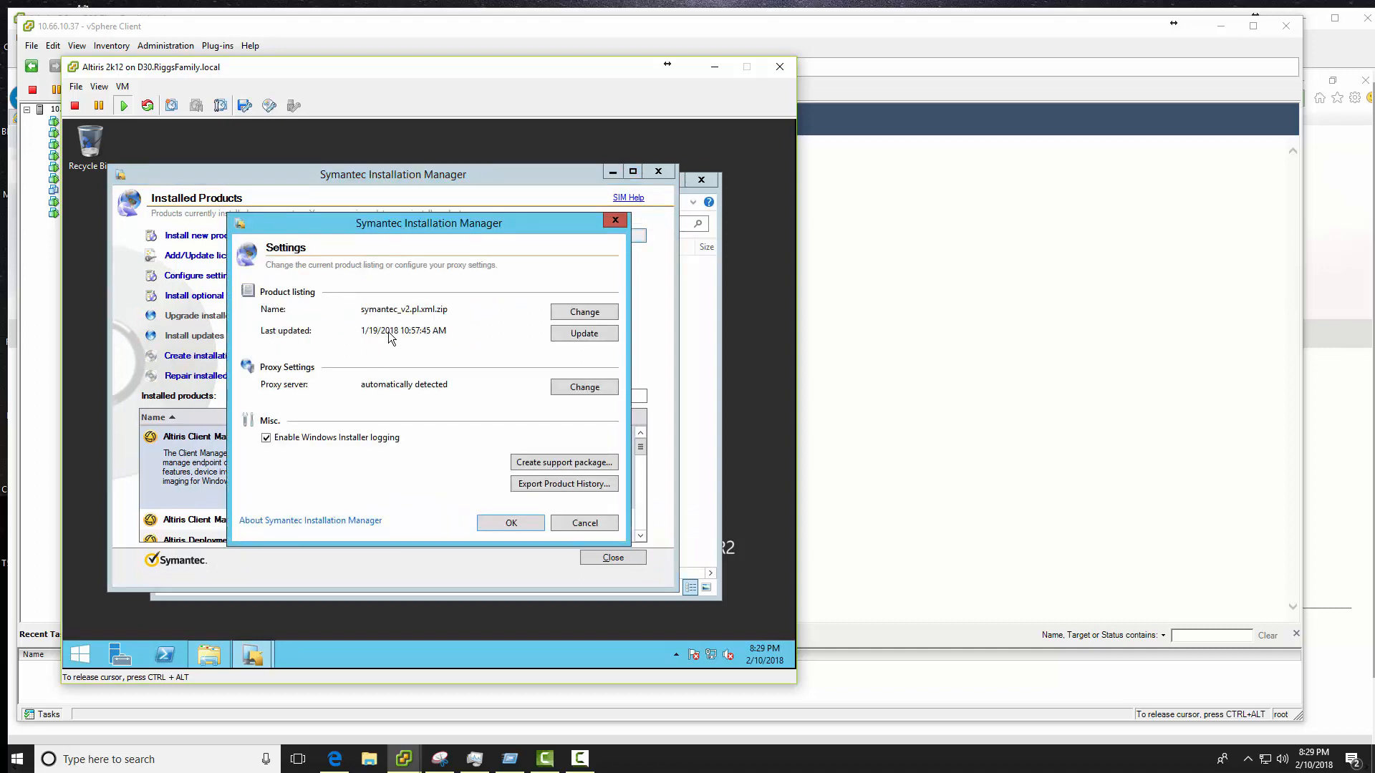
pyautogui.click(584, 313)
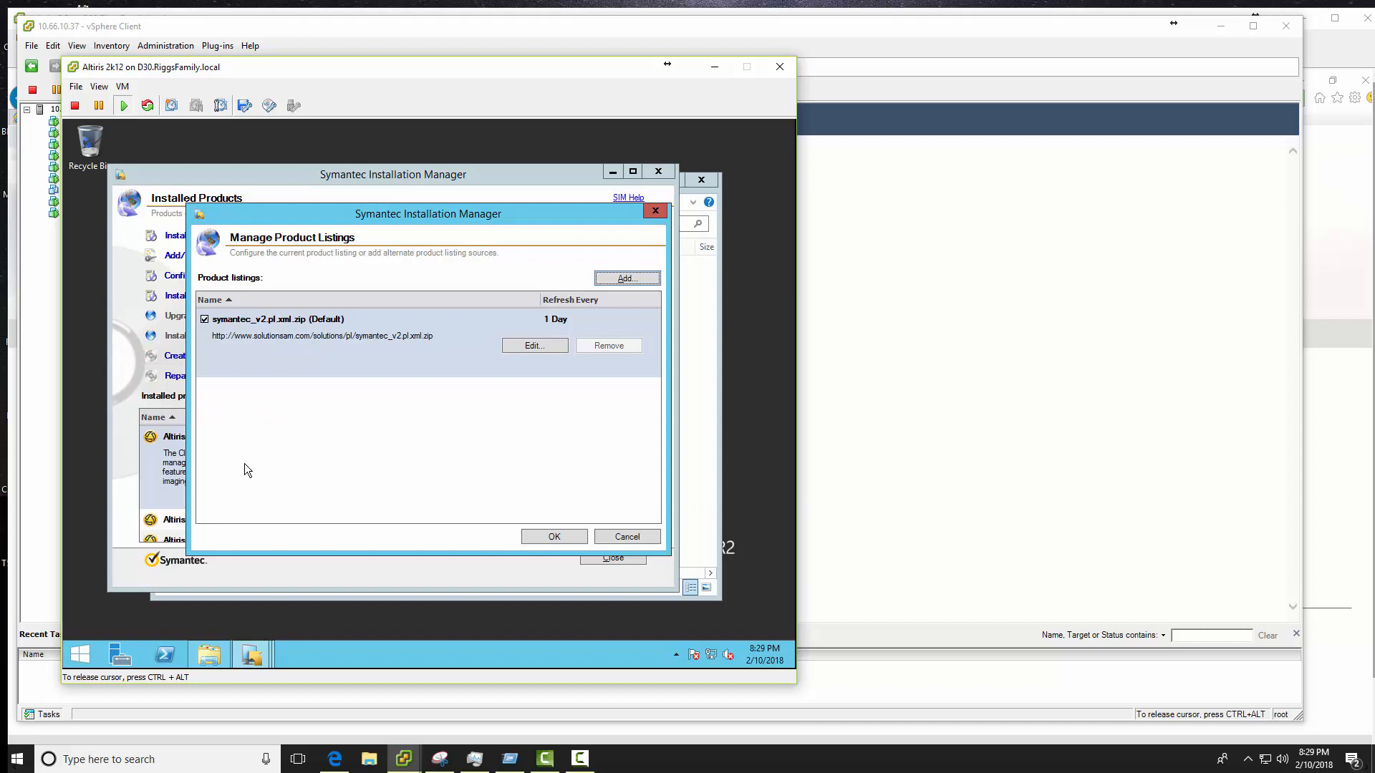
pyautogui.click(620, 537)
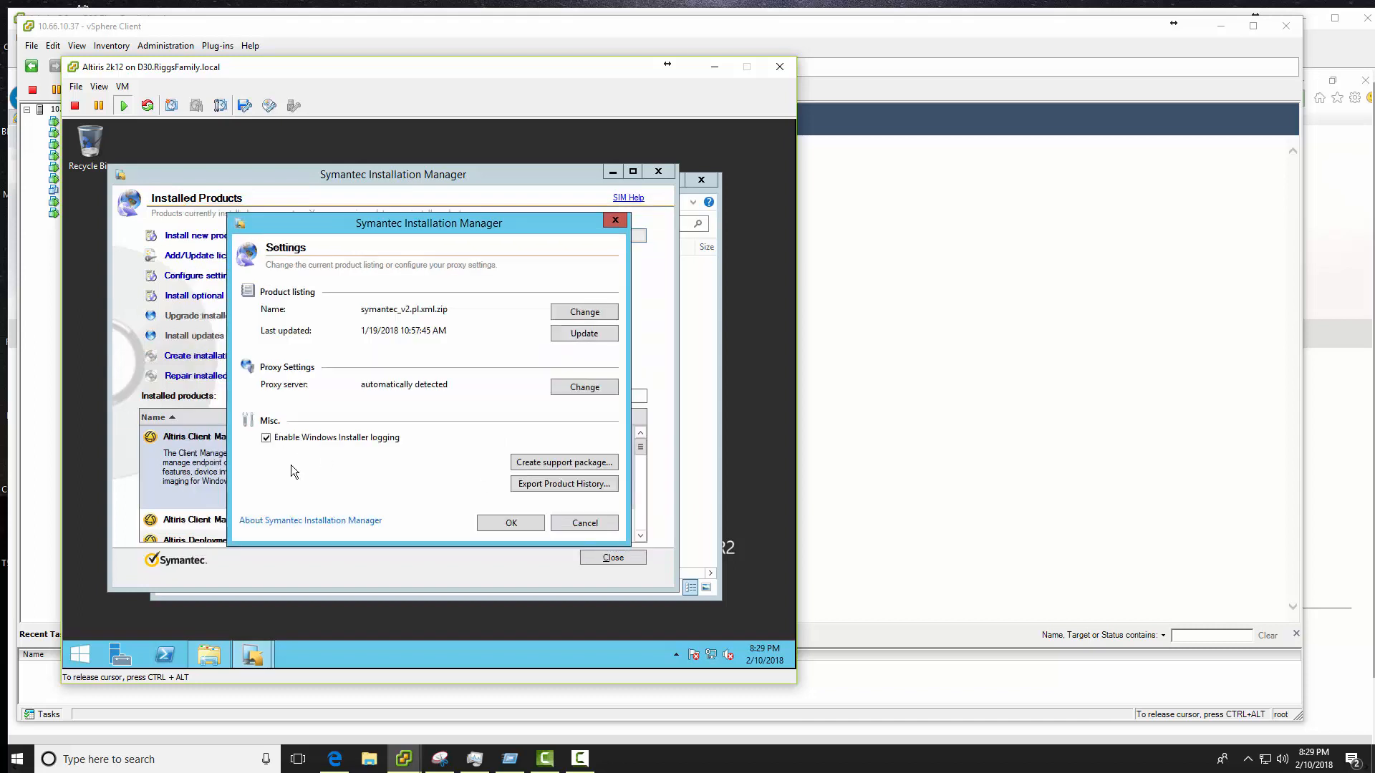
pyautogui.click(564, 516)
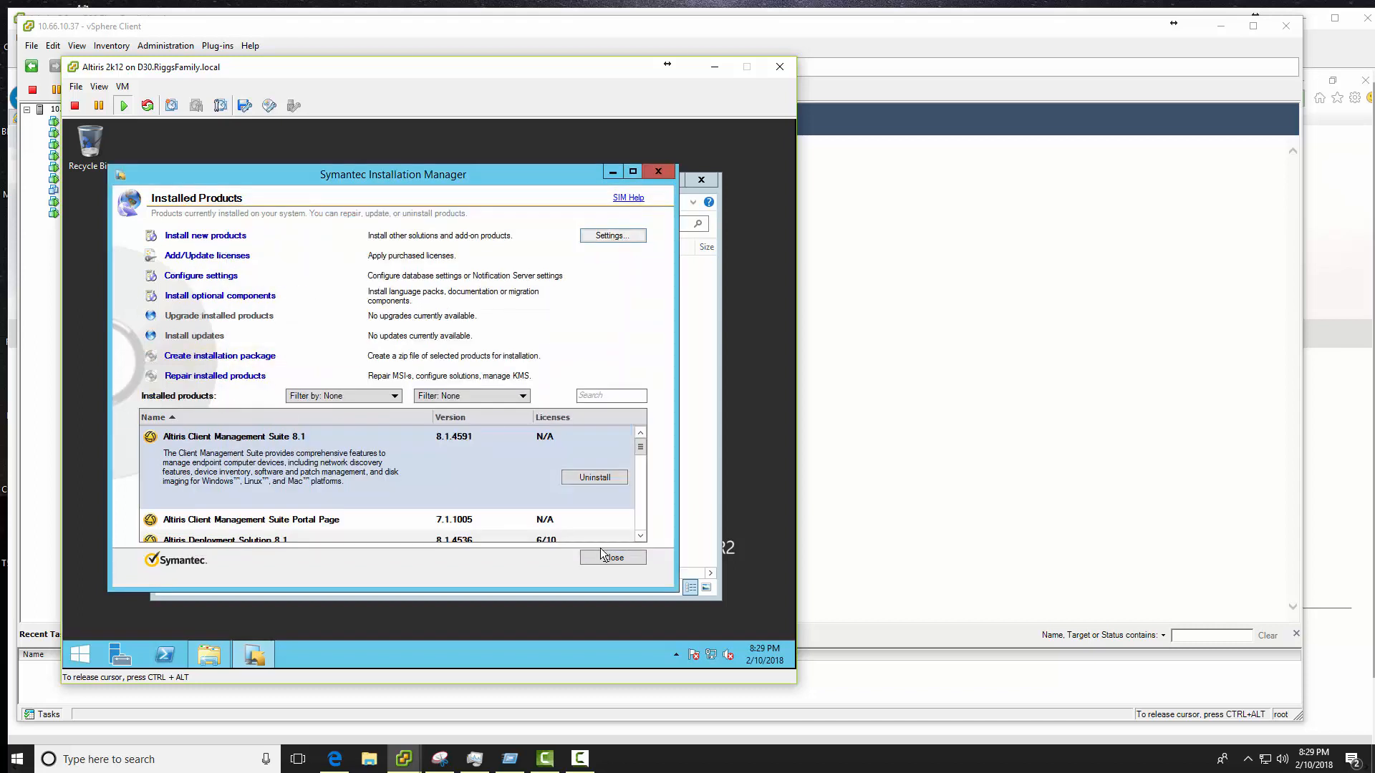
pyautogui.click(704, 414)
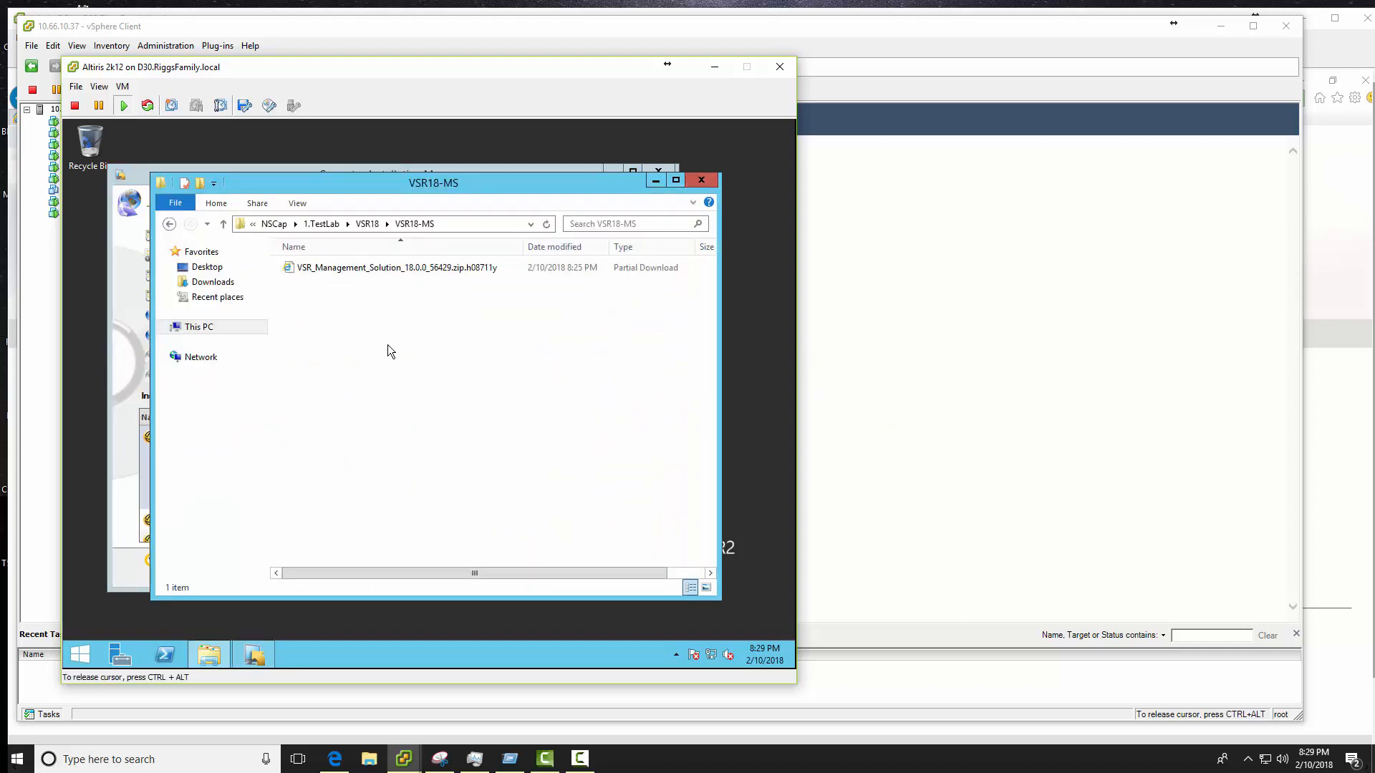
# - Switch to the Admin-PC VM, close the downloads list, and put the VM in full screen
pyautogui.click(404, 759)
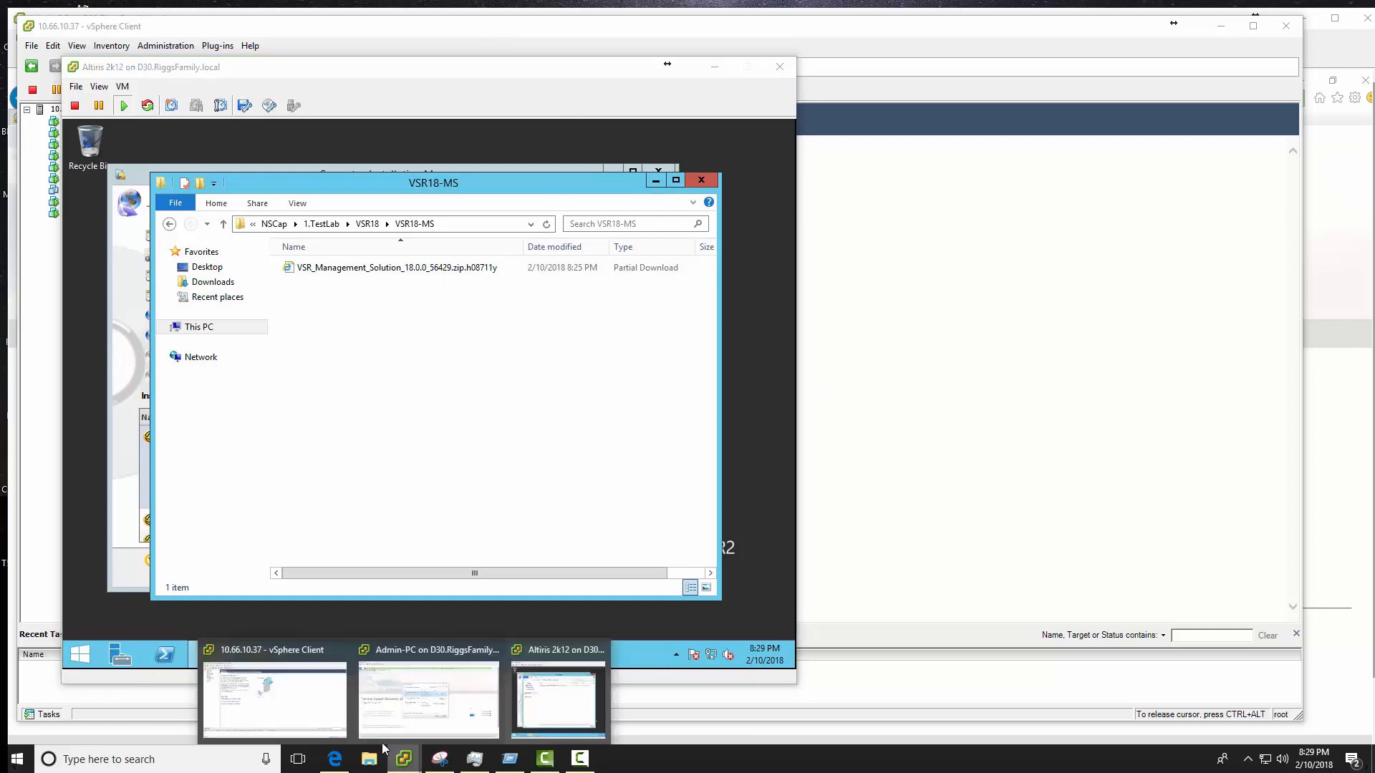
pyautogui.click(444, 708)
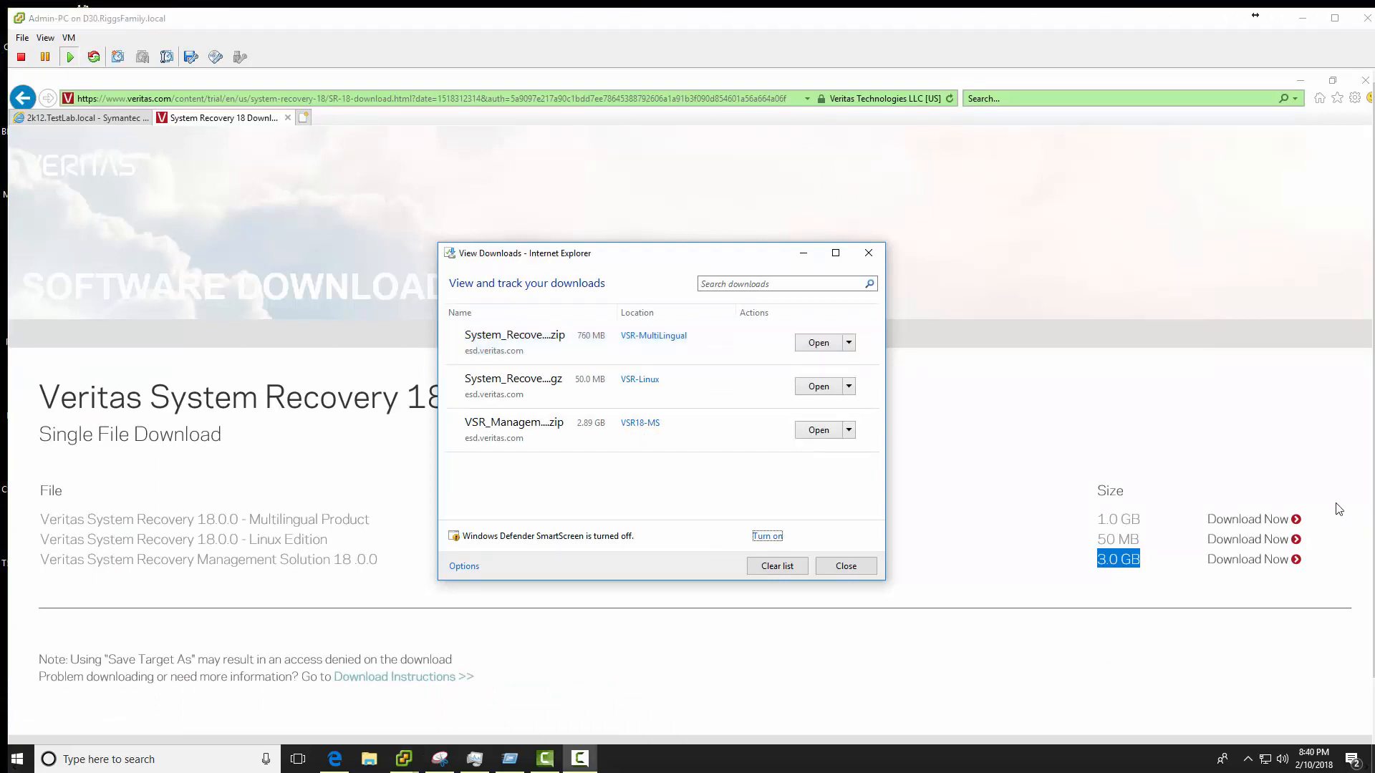
pyautogui.click(839, 567)
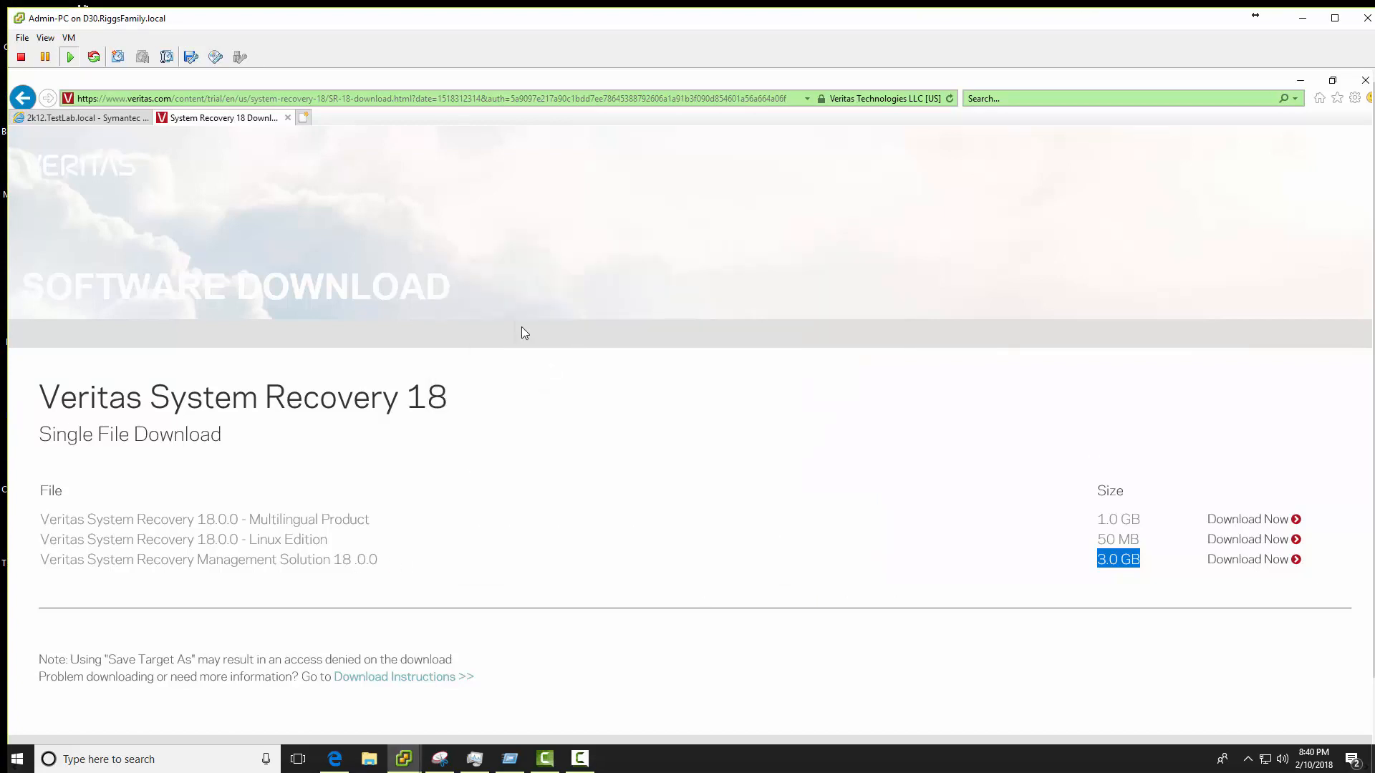
pyautogui.click(45, 37)
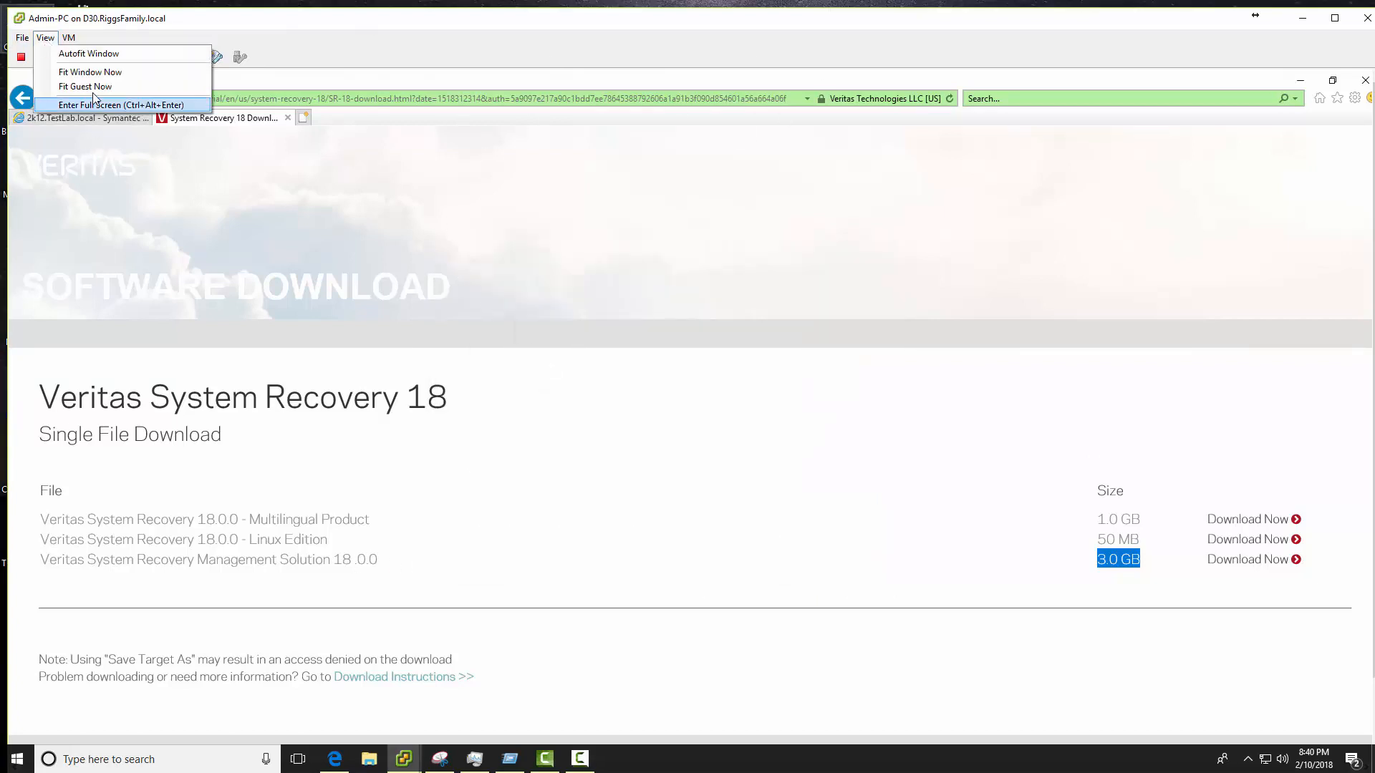
pyautogui.click(94, 102)
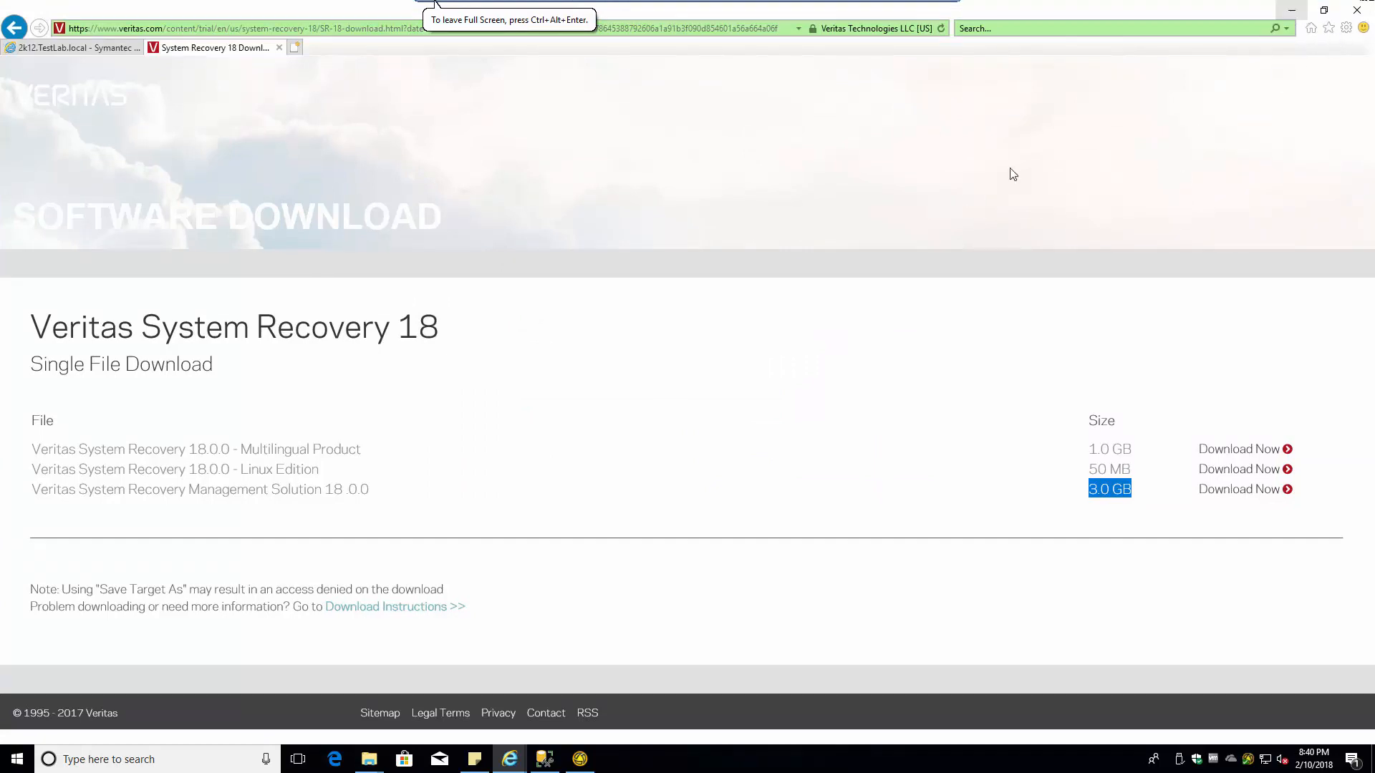
# - Close Internet Explorer and extract the VSR_Management_Solution zip in VSR18\VSR18-MS into its own folder with 7-Zip
pyautogui.click(1358, 7)
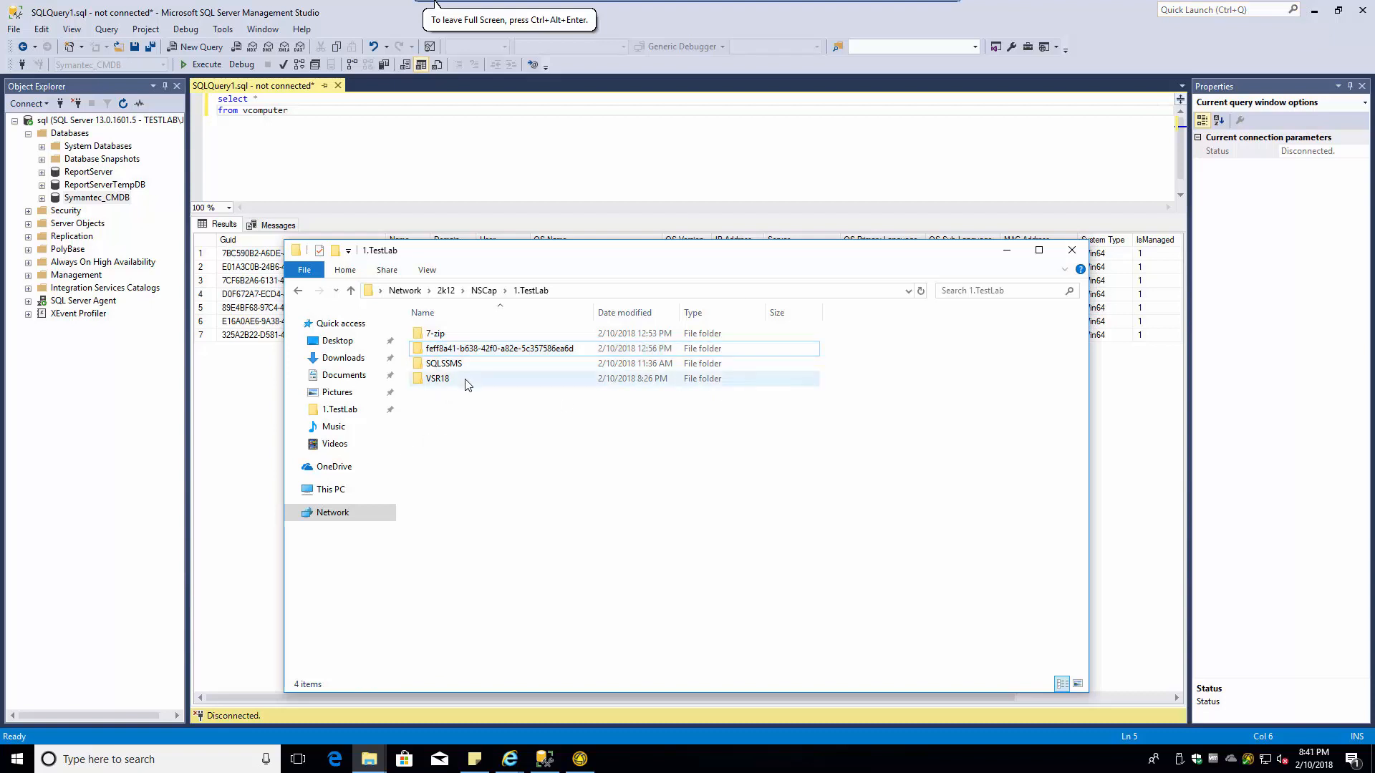
pyautogui.doubleClick(446, 380)
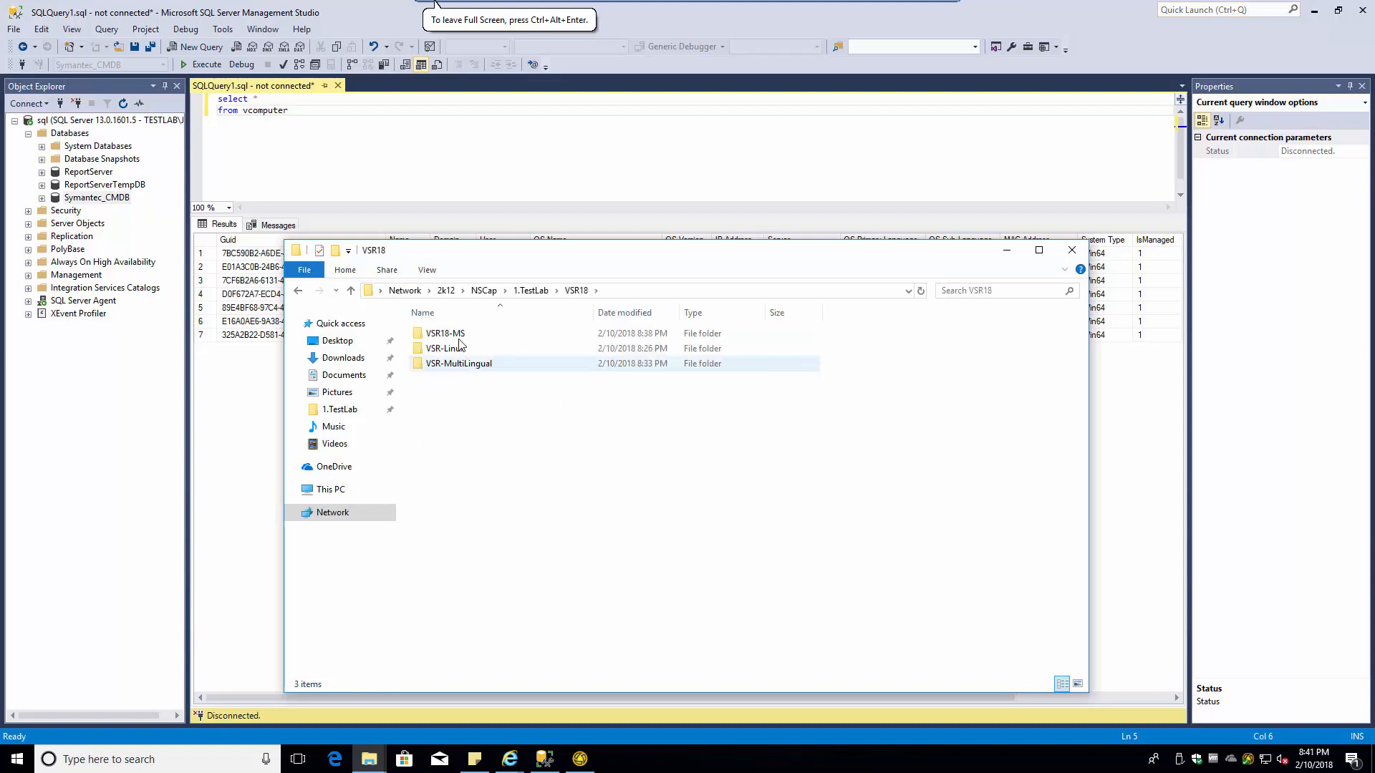
pyautogui.doubleClick(450, 334)
pyautogui.click(463, 339)
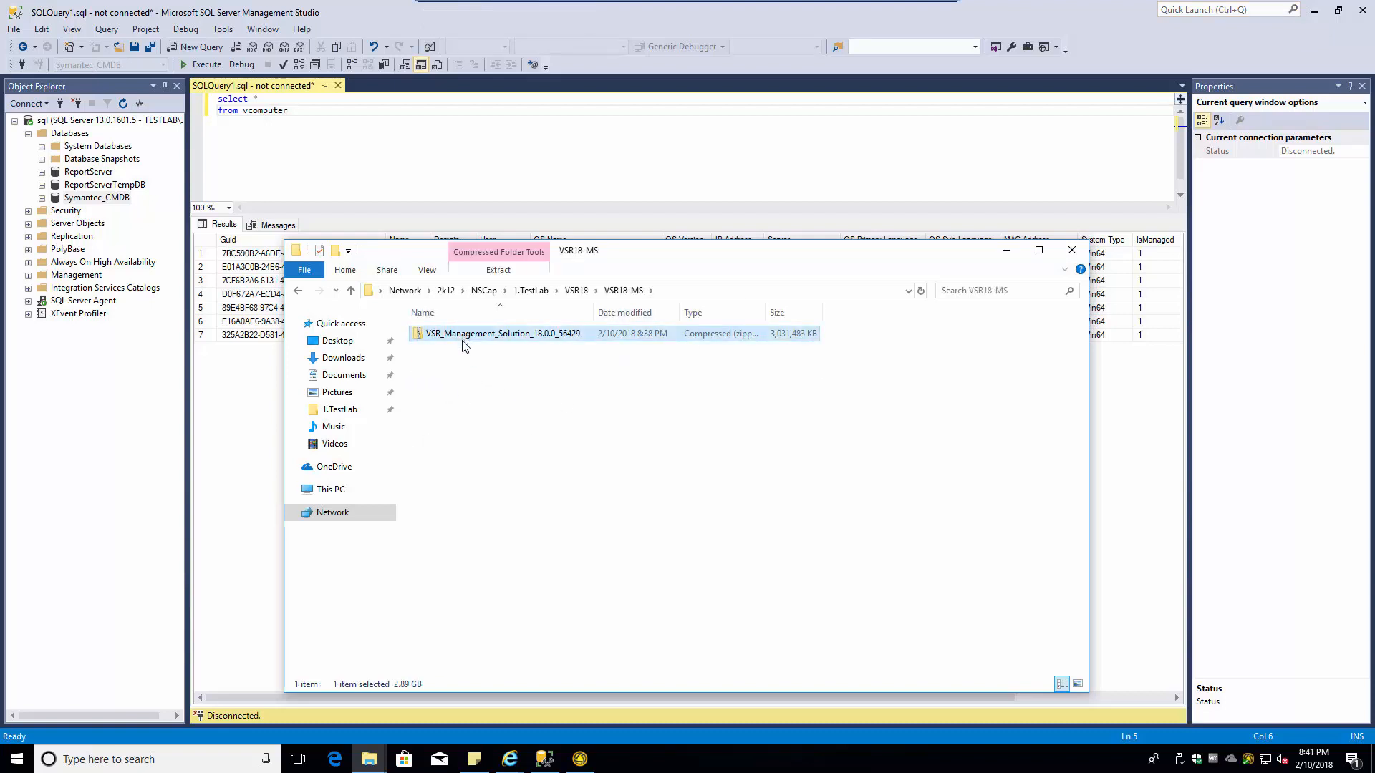
pyautogui.rightClick(463, 341)
pyautogui.moveTo(495, 381)
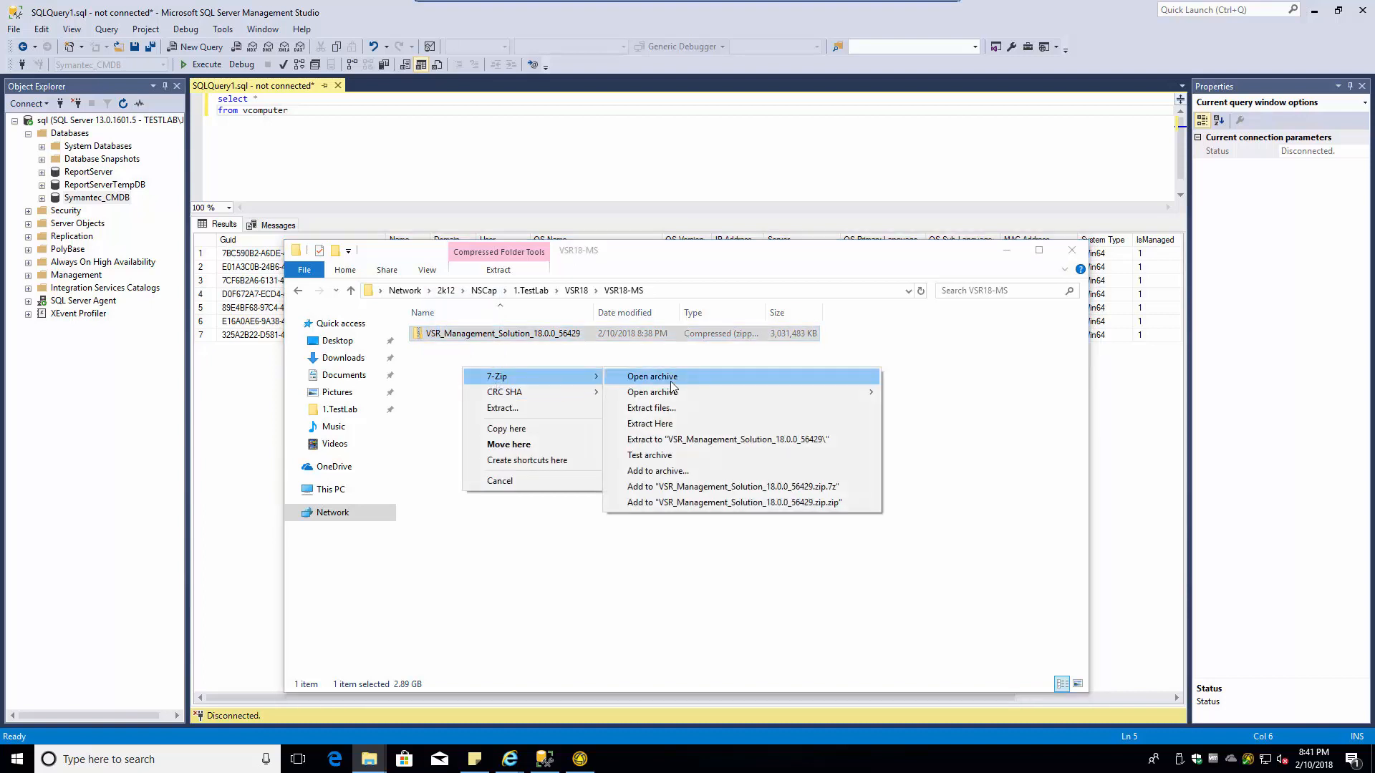
pyautogui.click(668, 439)
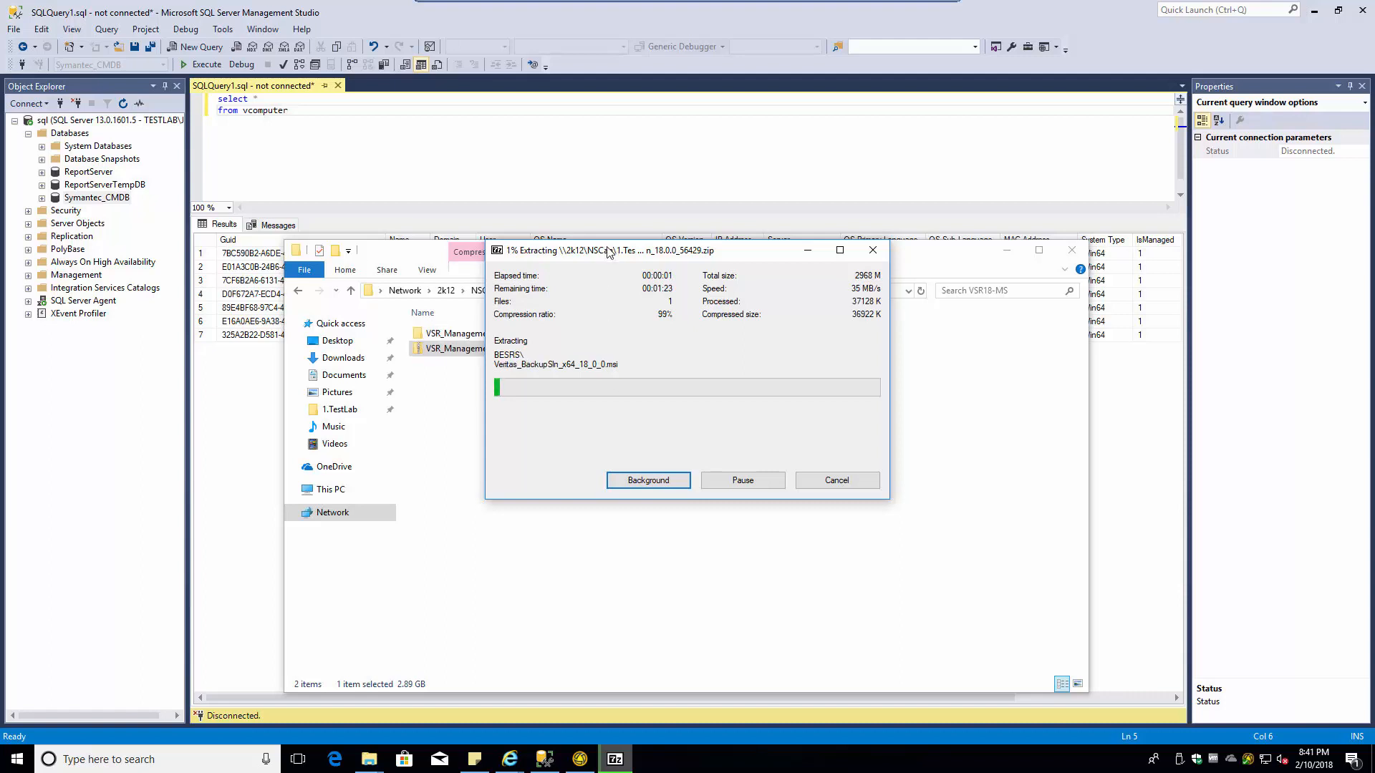
pyautogui.moveTo(607, 252); pyautogui.dragTo(803, 356)
# - Browse the extracted folder, copy its full path from the address bar, and close the window
pyautogui.doubleClick(465, 334)
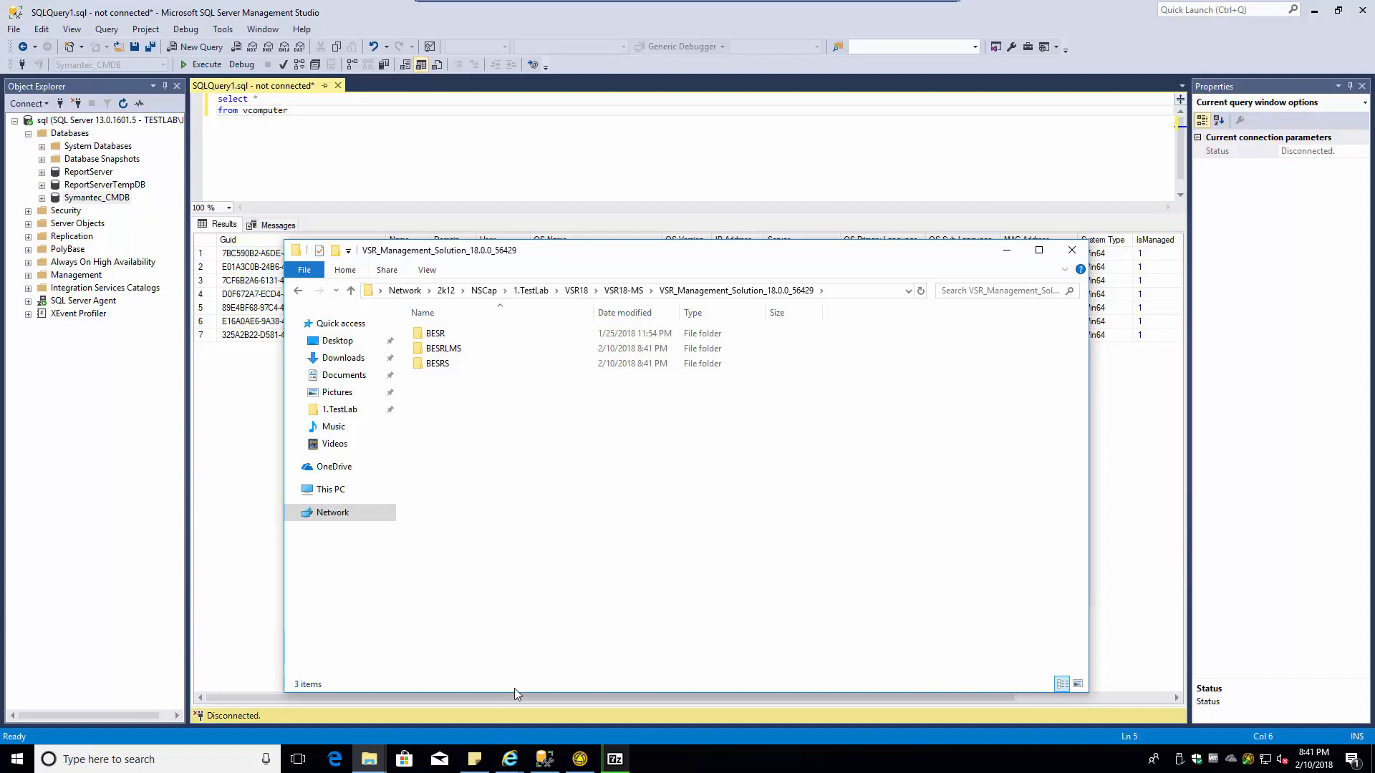
pyautogui.hotkey('alt', 'Tab')
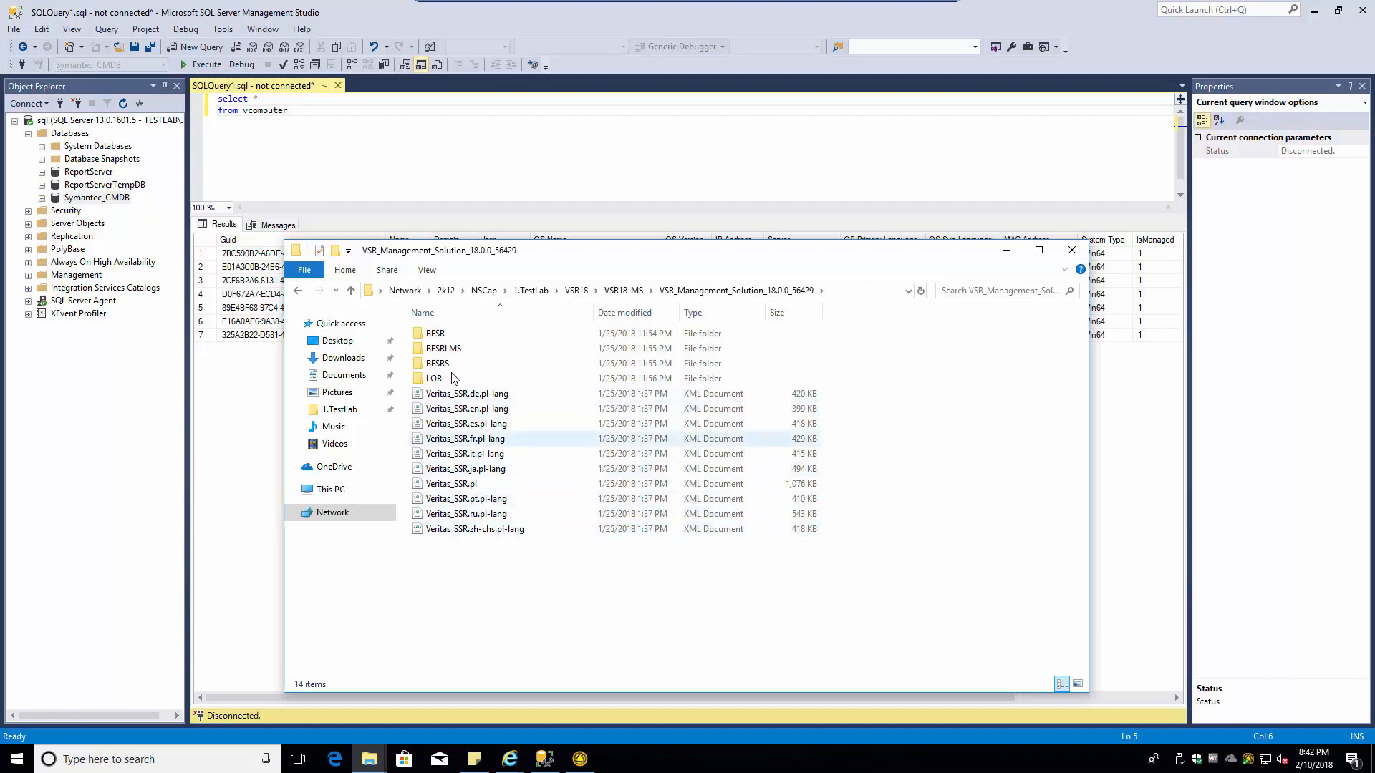
pyautogui.click(419, 486)
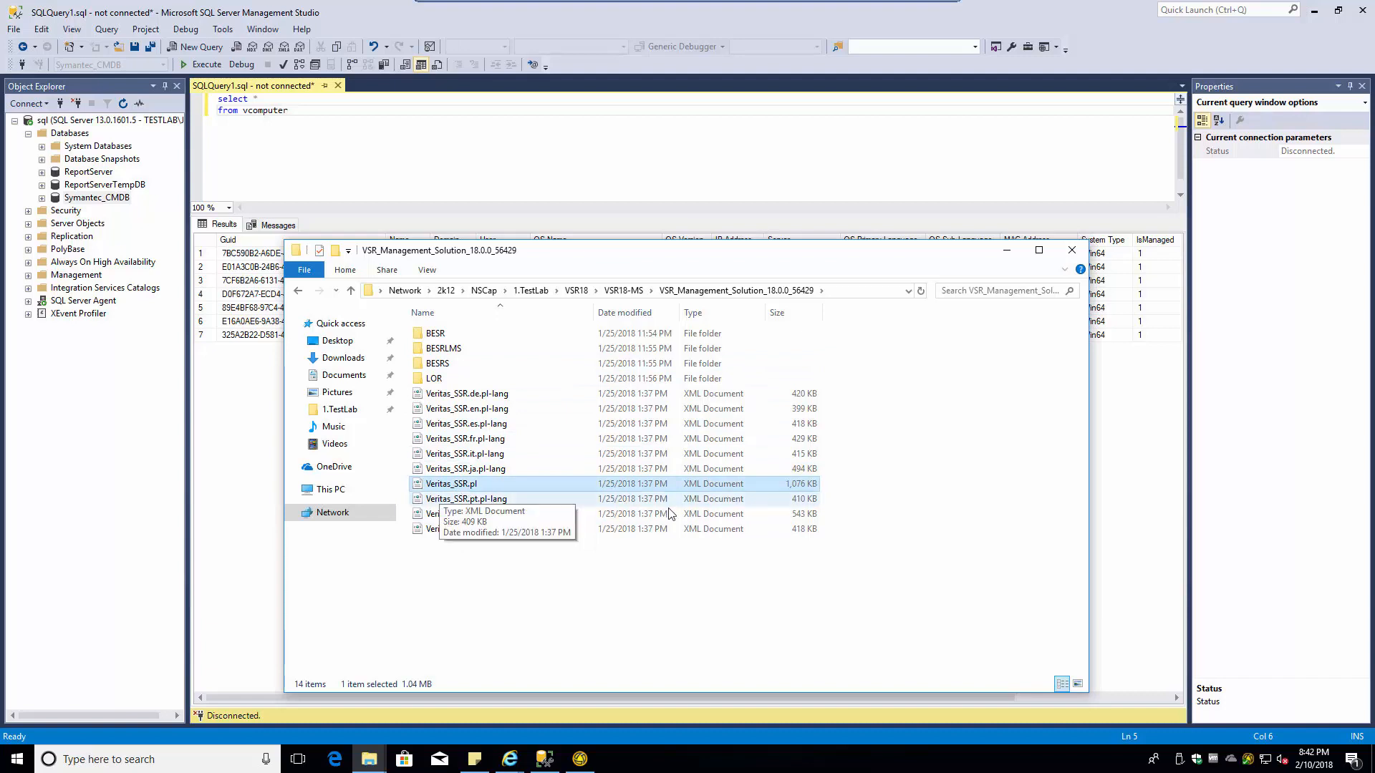
pyautogui.click(836, 294)
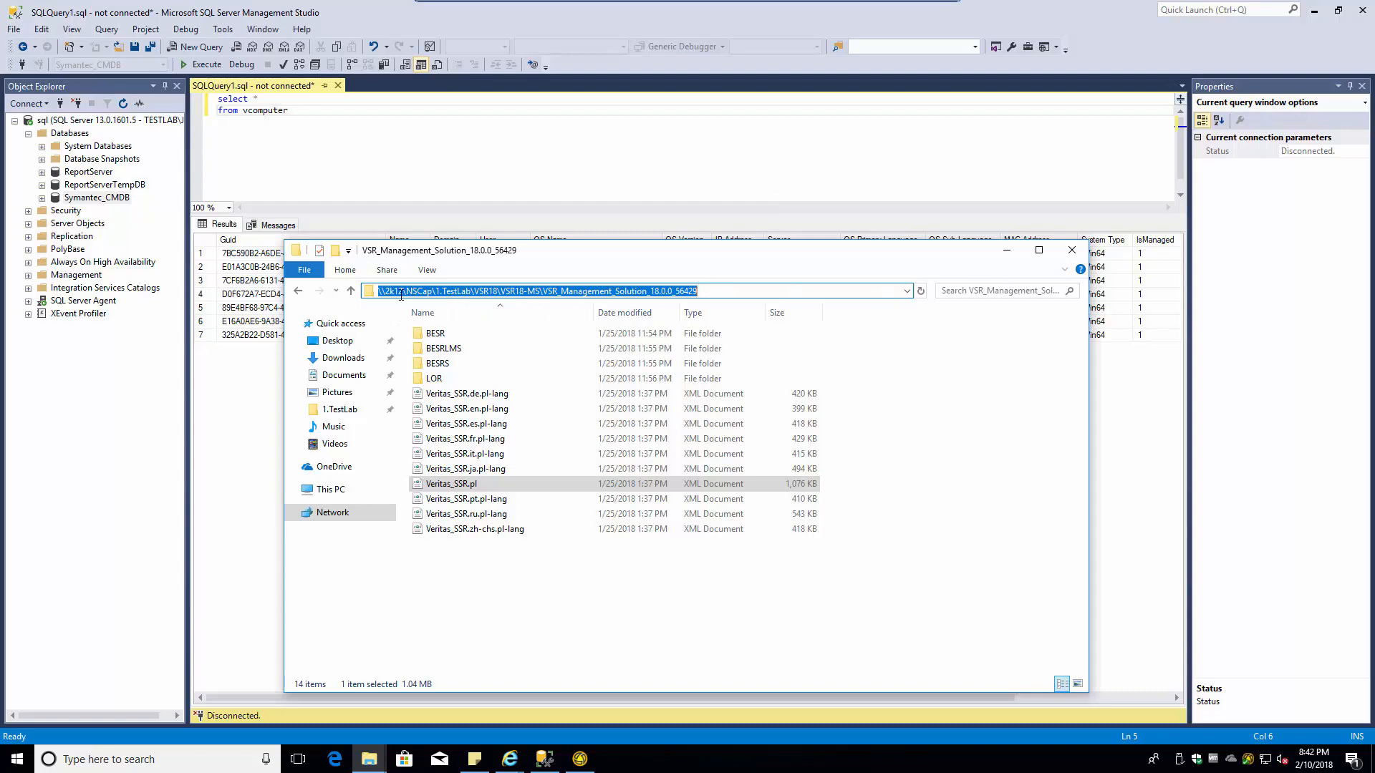
pyautogui.click(730, 294)
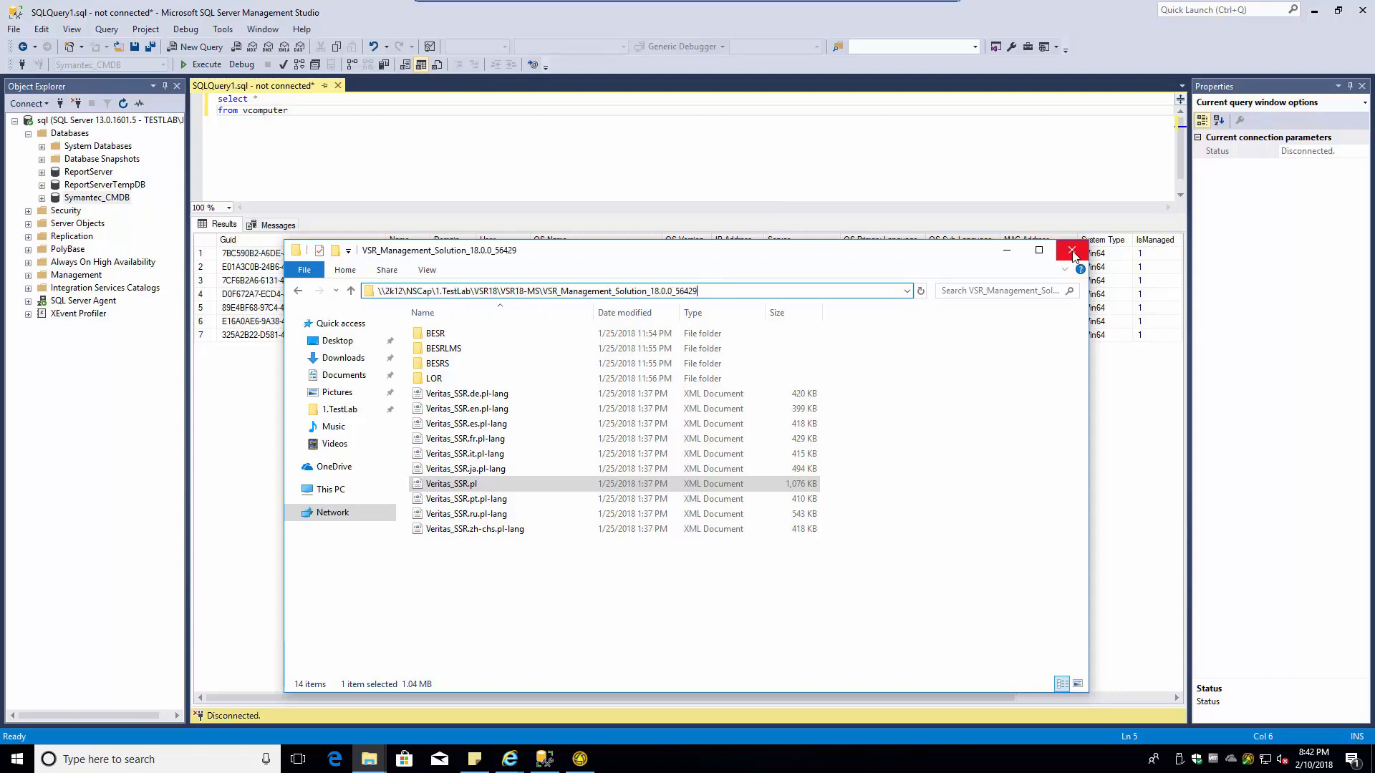
pyautogui.click(1072, 251)
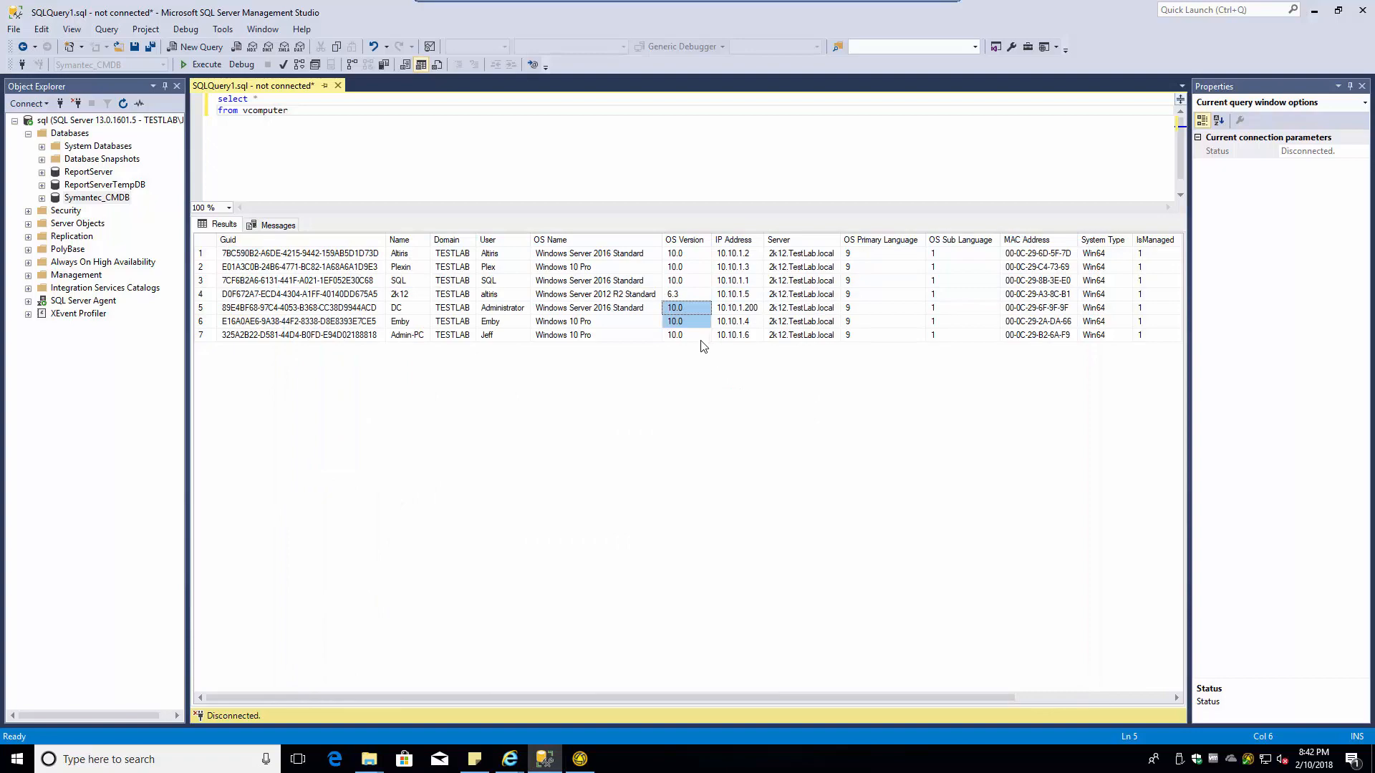
# - Bring up the Altiris 2k12 server console and unlock it with the account password, retrying after a wrong entry
pyautogui.click(1313, 10)
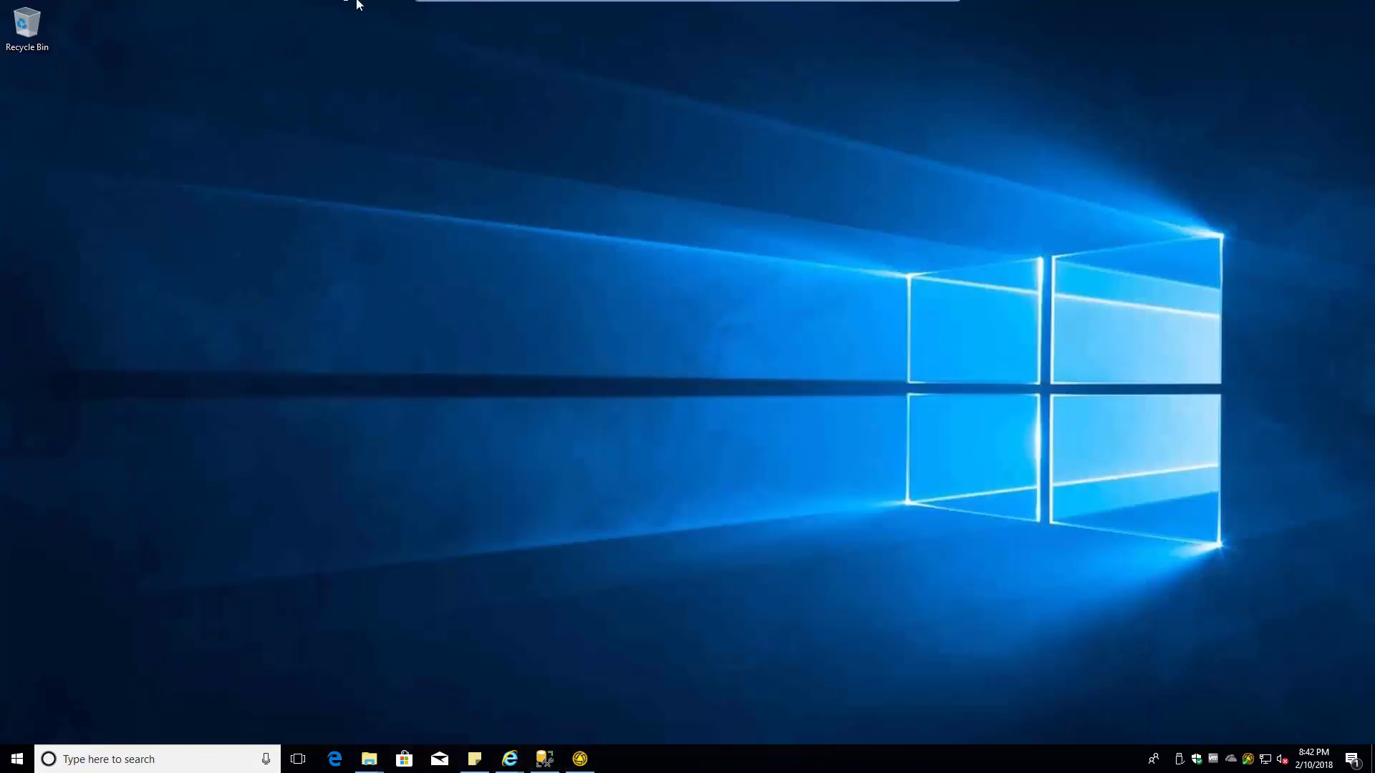
pyautogui.click(941, 11)
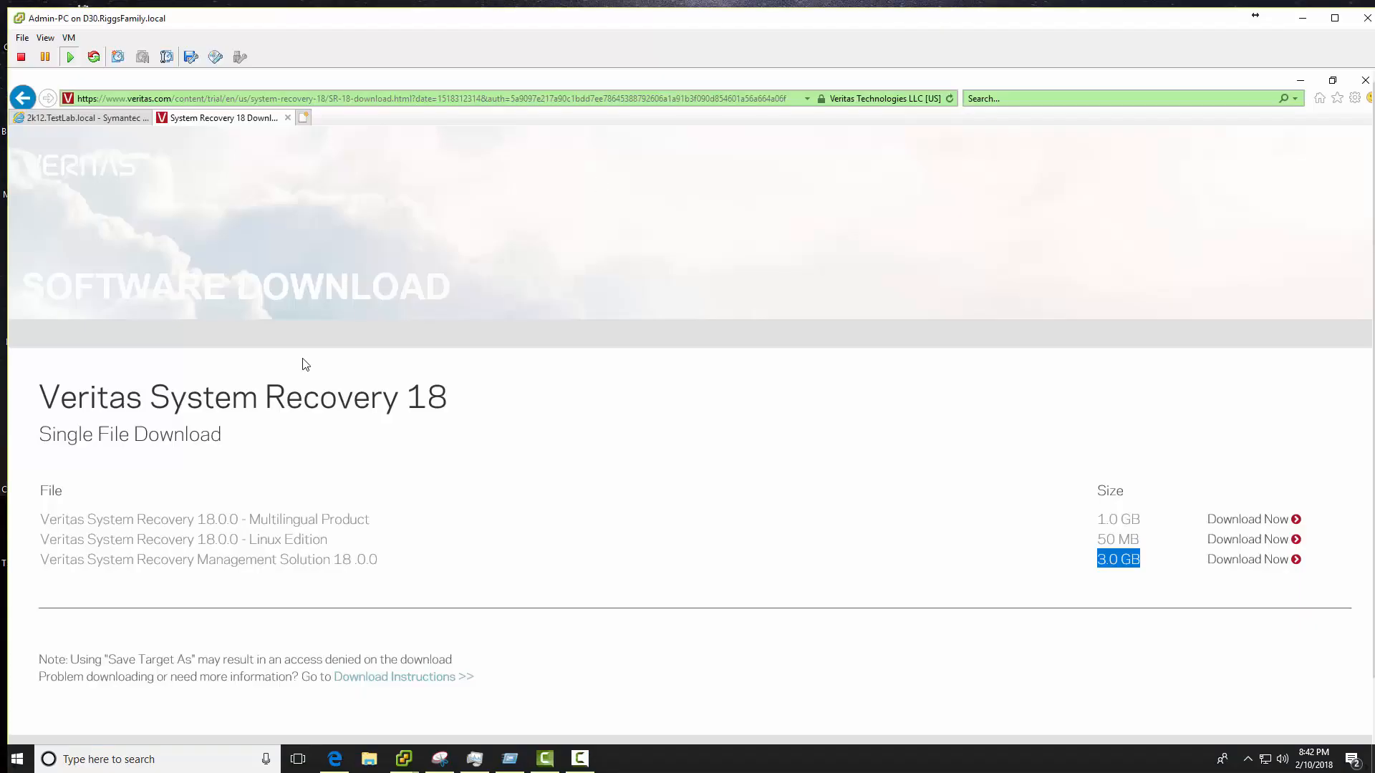
pyautogui.moveTo(403, 758)
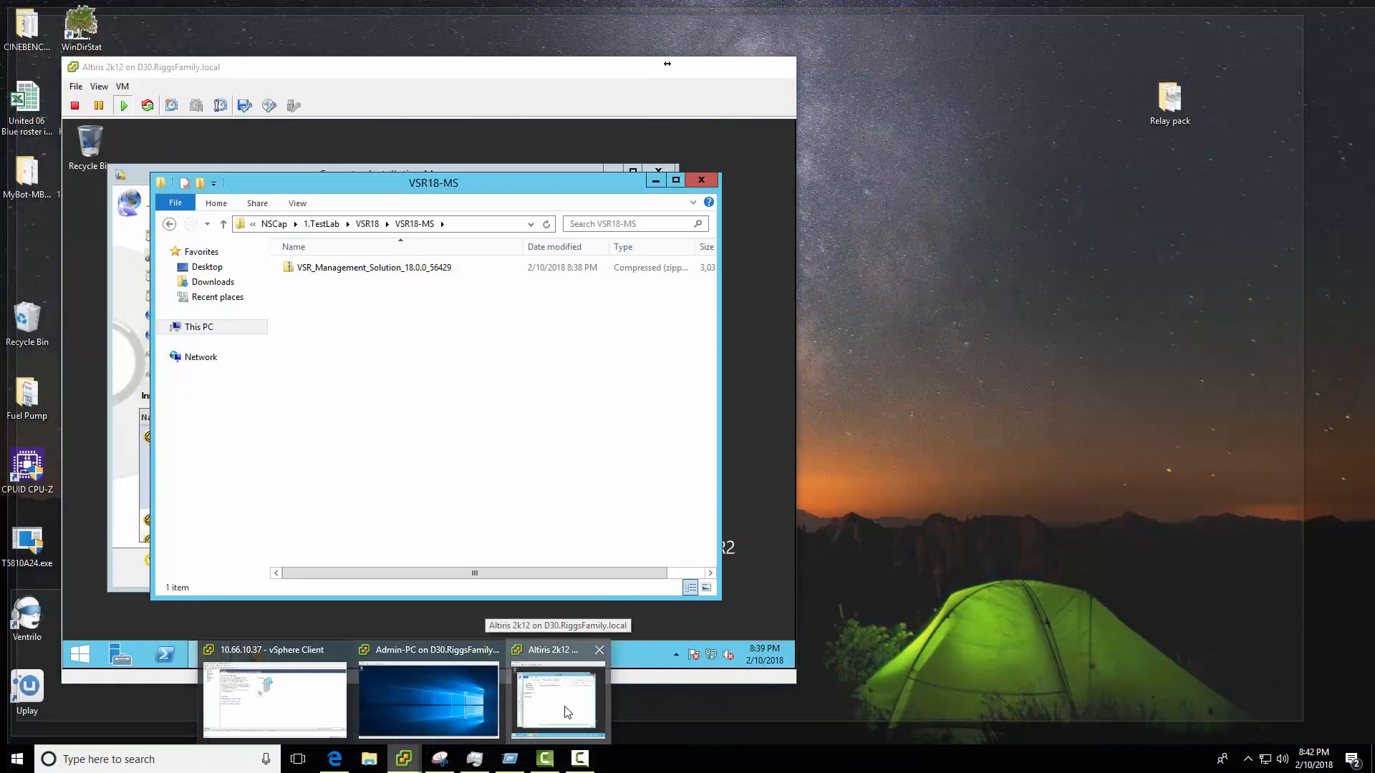
pyautogui.click(560, 707)
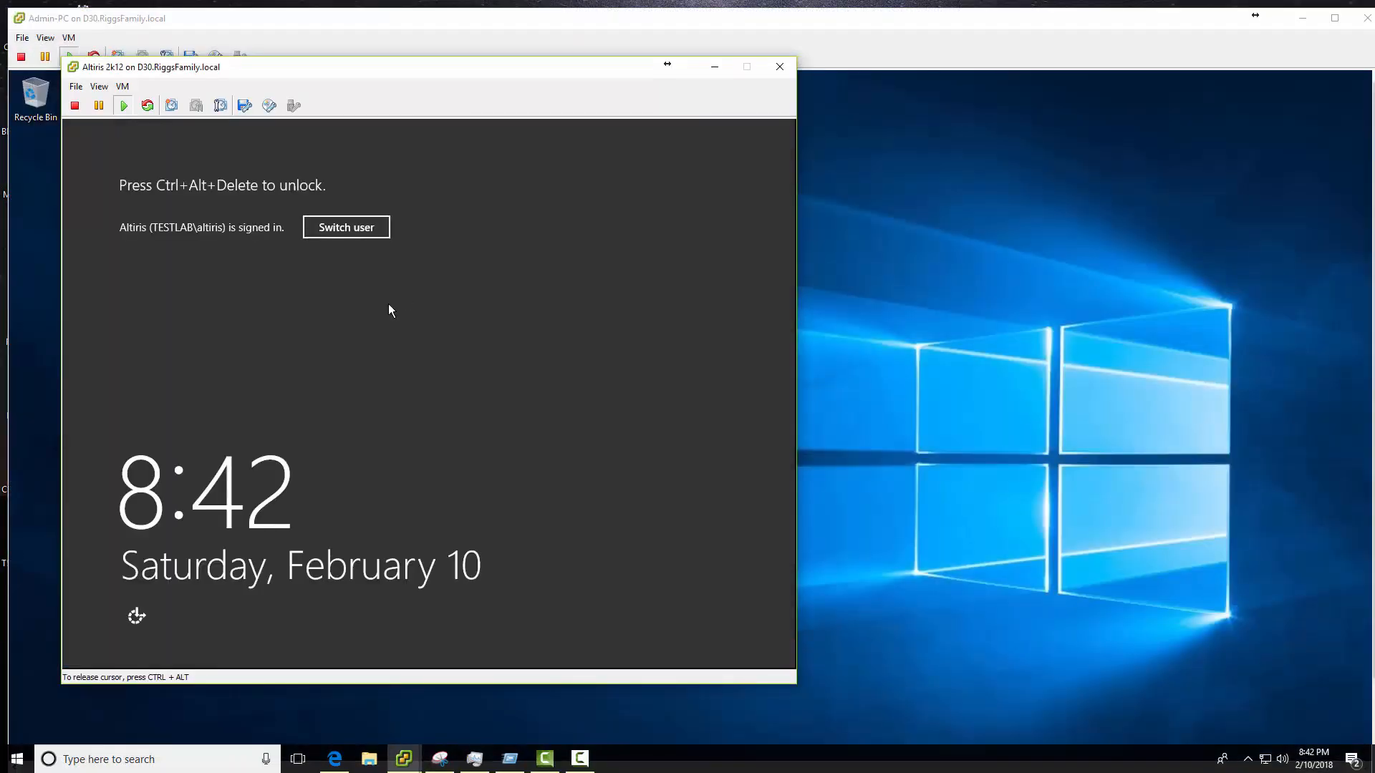
pyautogui.press('ctrl+alt+Insert')
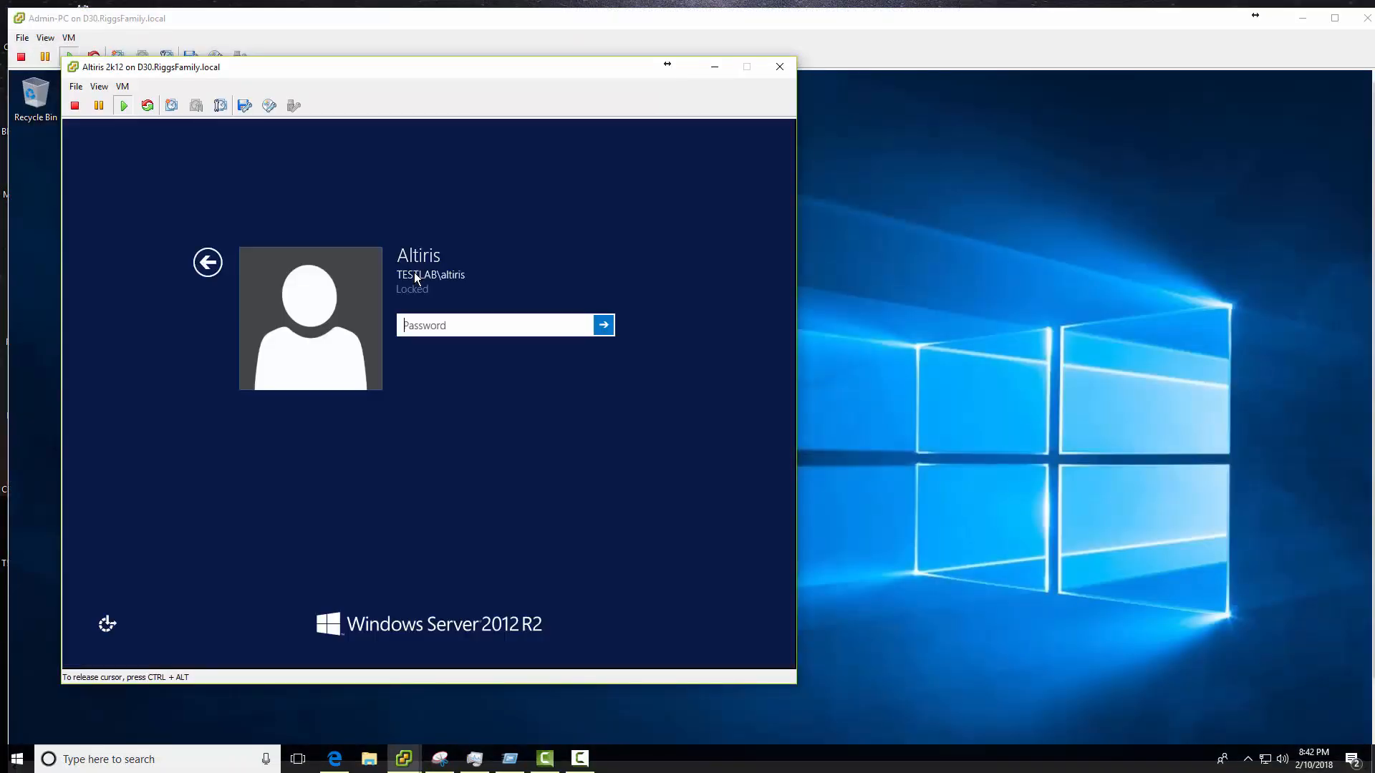
pyautogui.write('•••••')
pyautogui.press('Return')
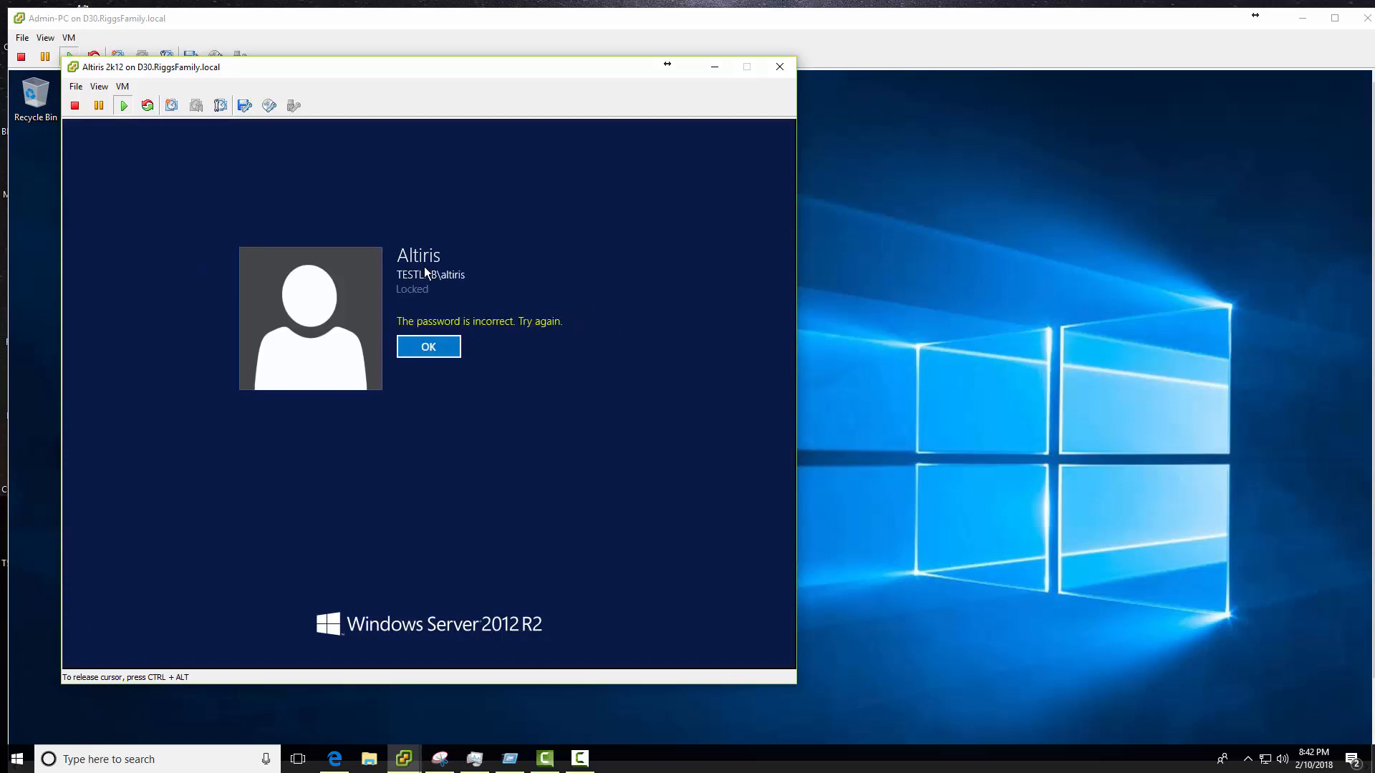
pyautogui.click(420, 343)
pyautogui.write('•••')
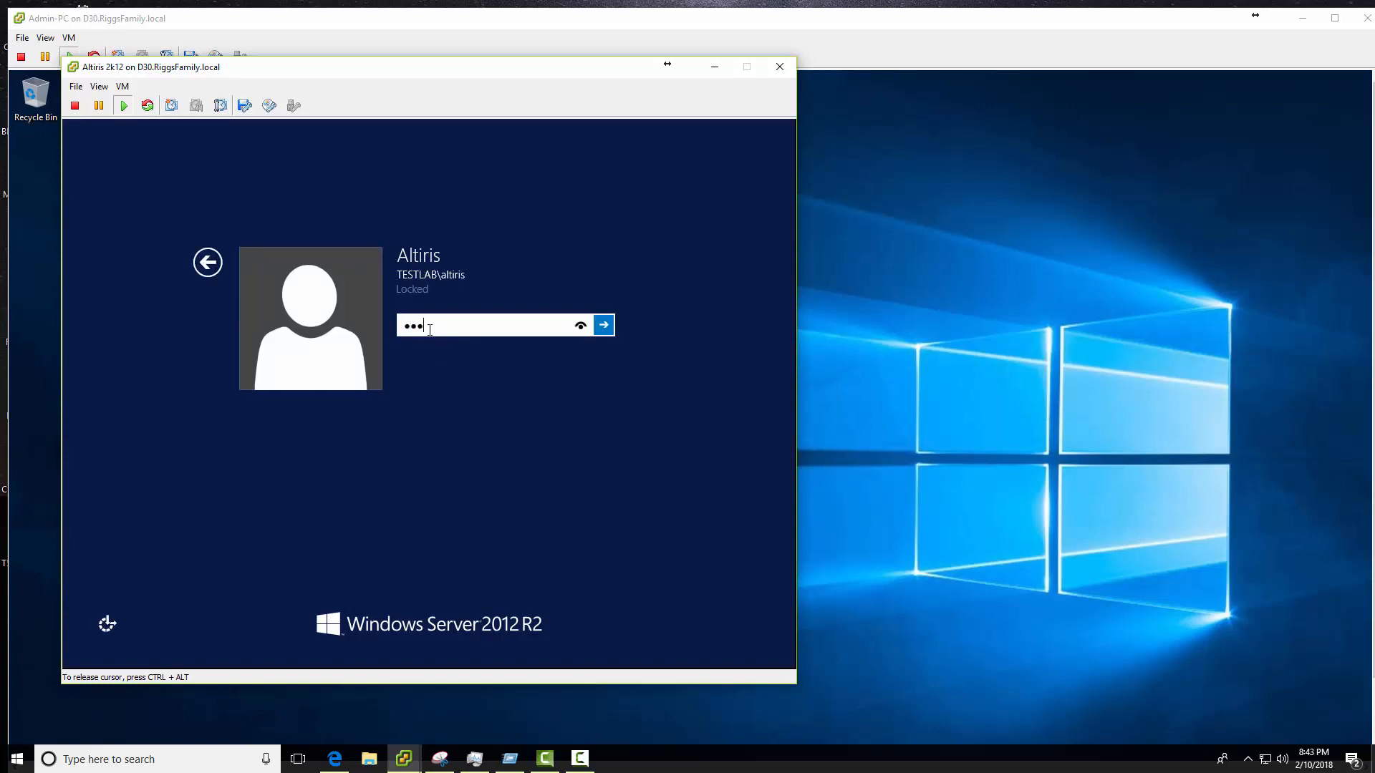
pyautogui.write('•••••••')
pyautogui.press('Return')
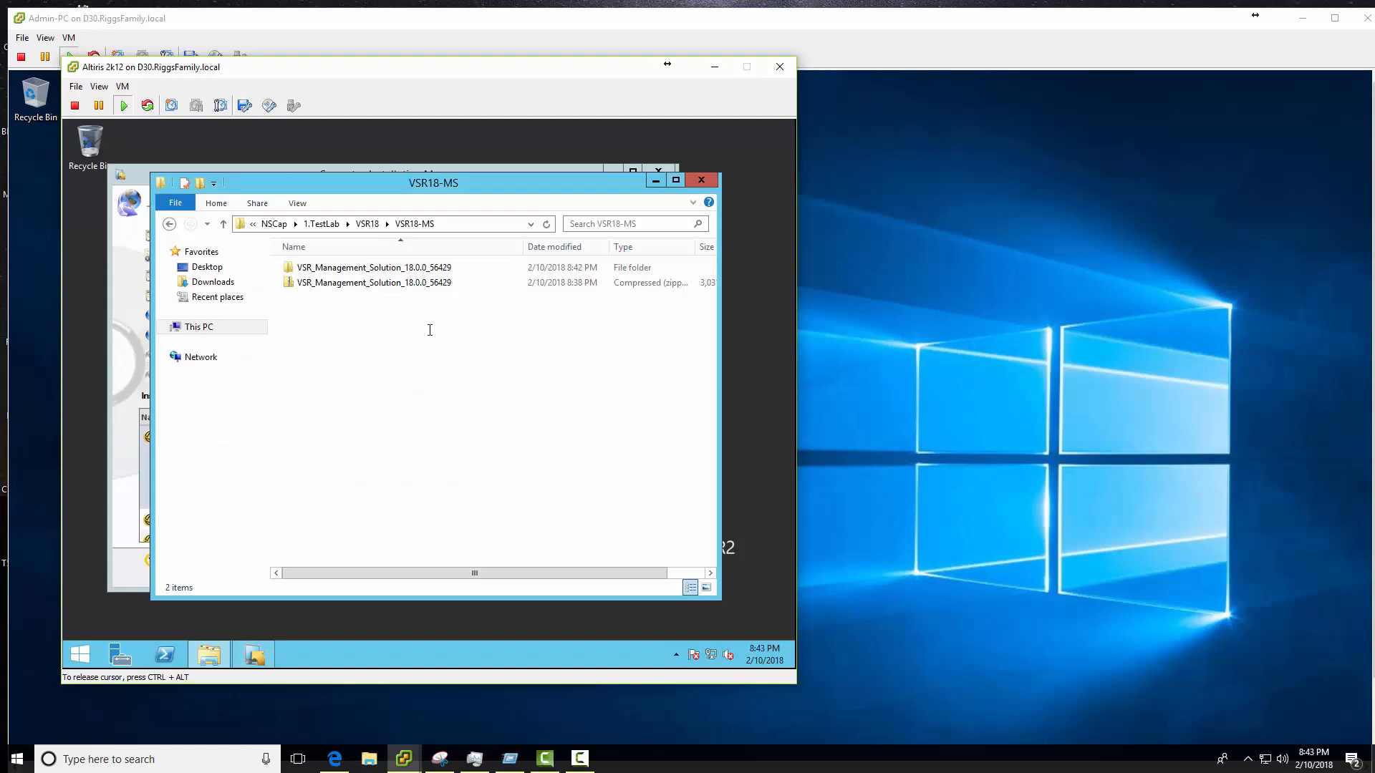
# - Open the extracted VSR_Management_Solution folder, copy its path, and bring Symantec Installation Manager forward
pyautogui.doubleClick(360, 269)
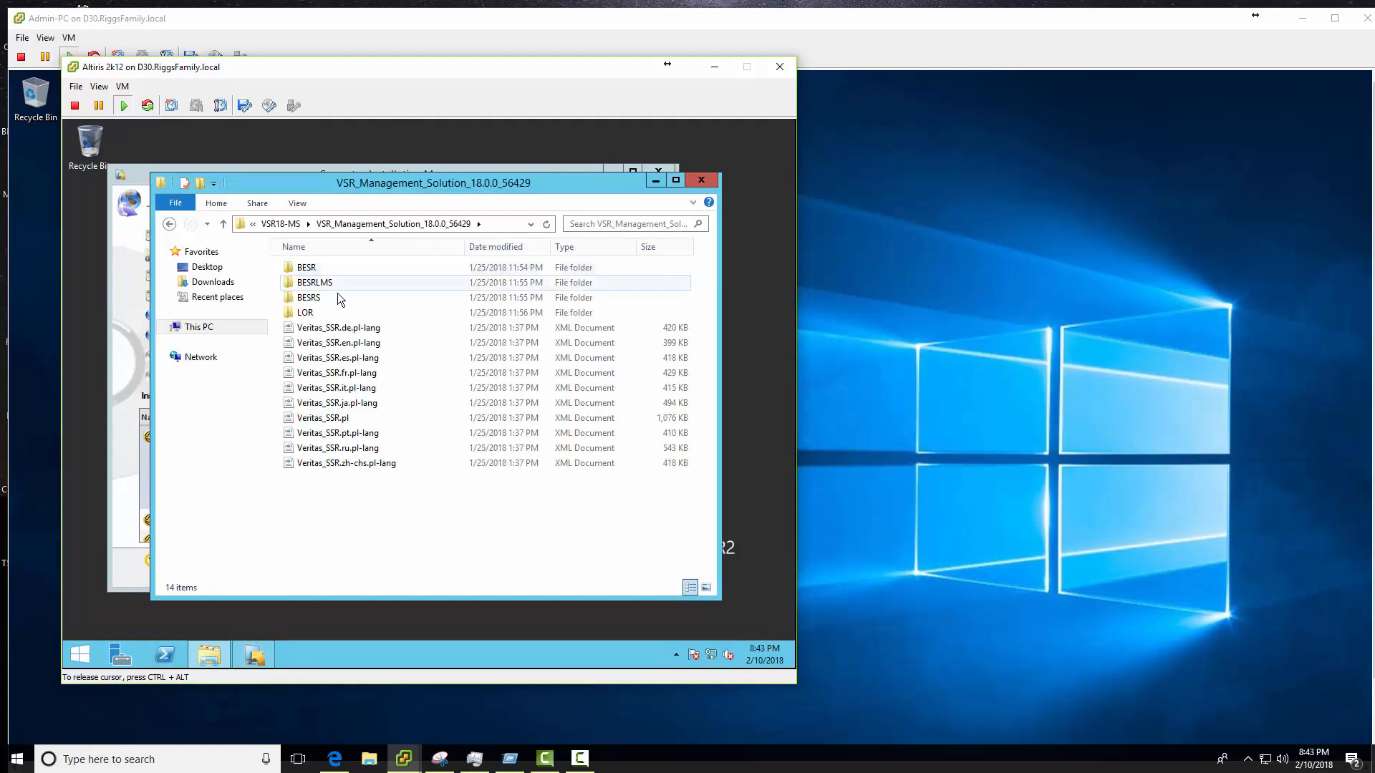
pyautogui.click(504, 224)
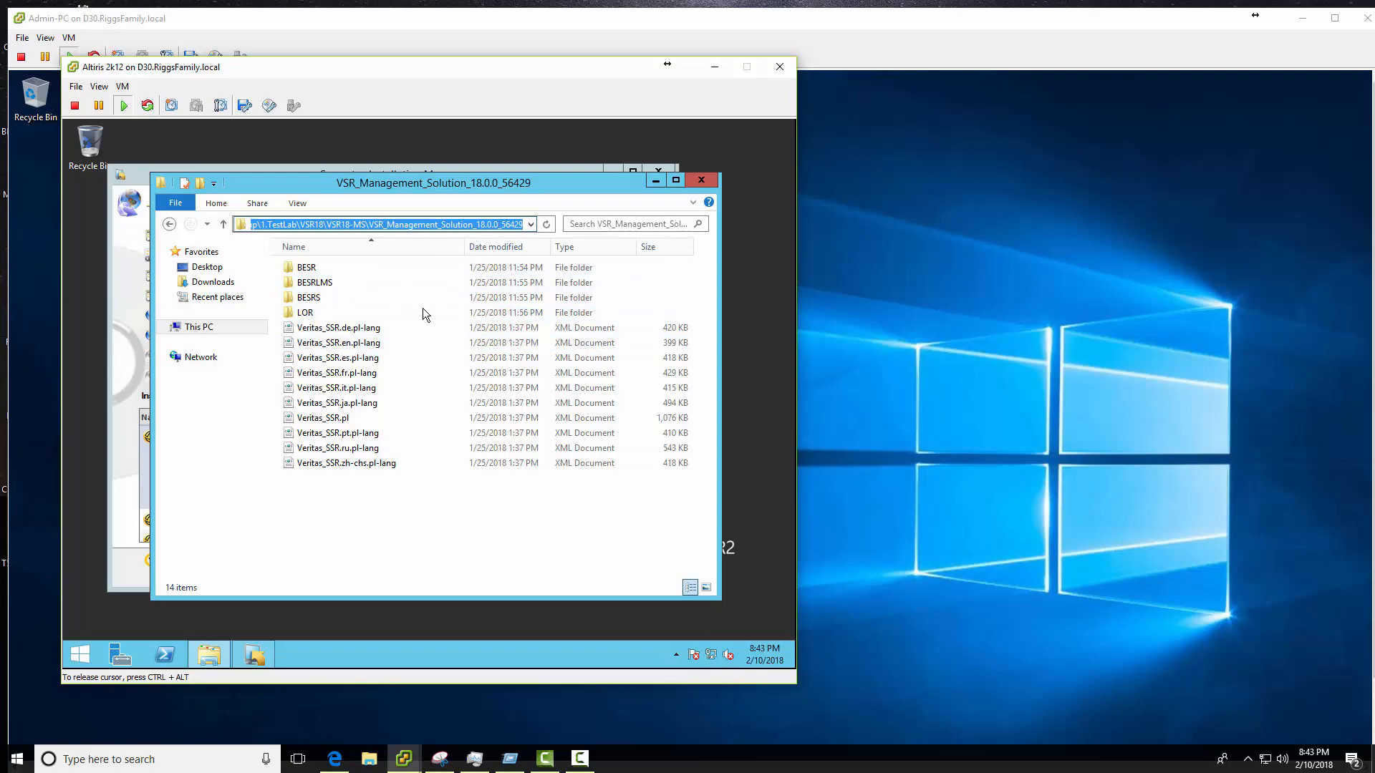
pyautogui.click(258, 172)
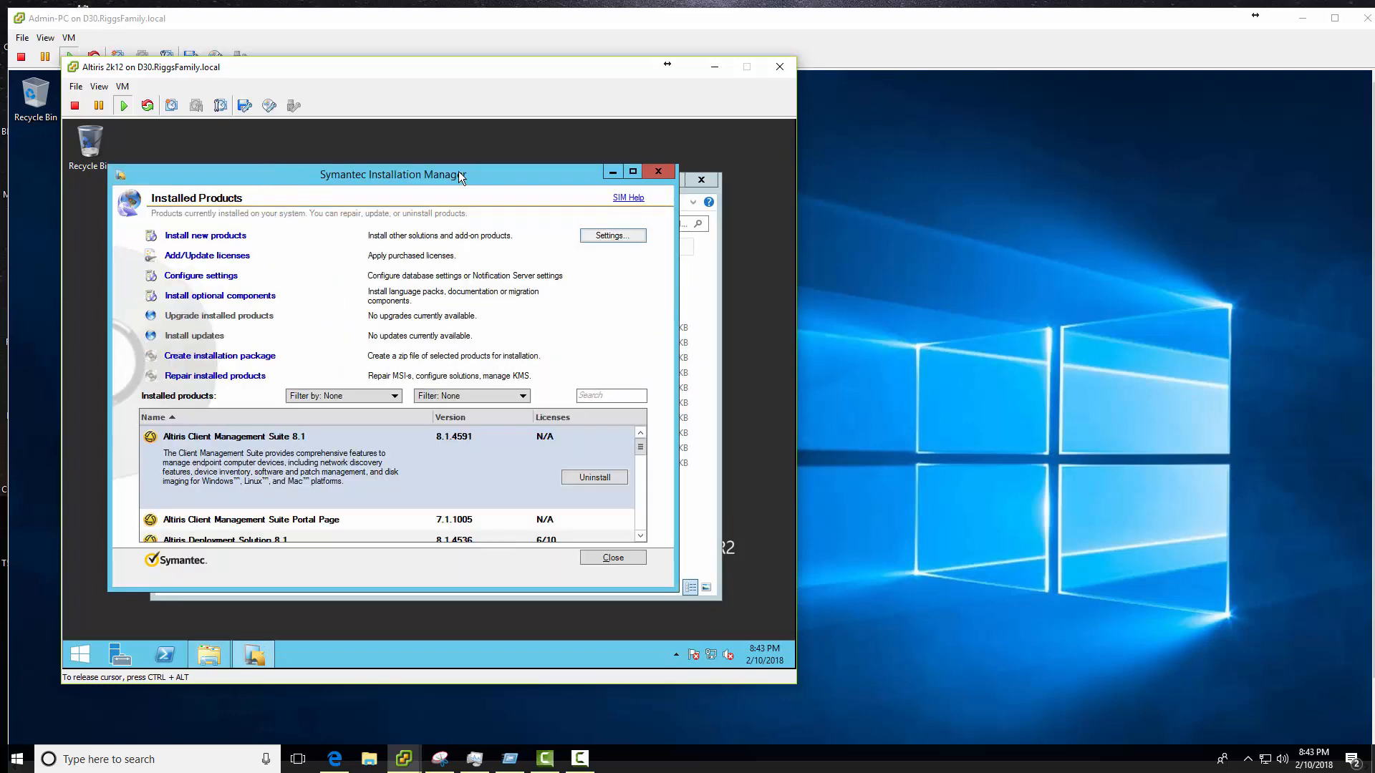
# - Try adding a product listing with the pasted folder path, dismissing the invalid-path error
pyautogui.click(610, 237)
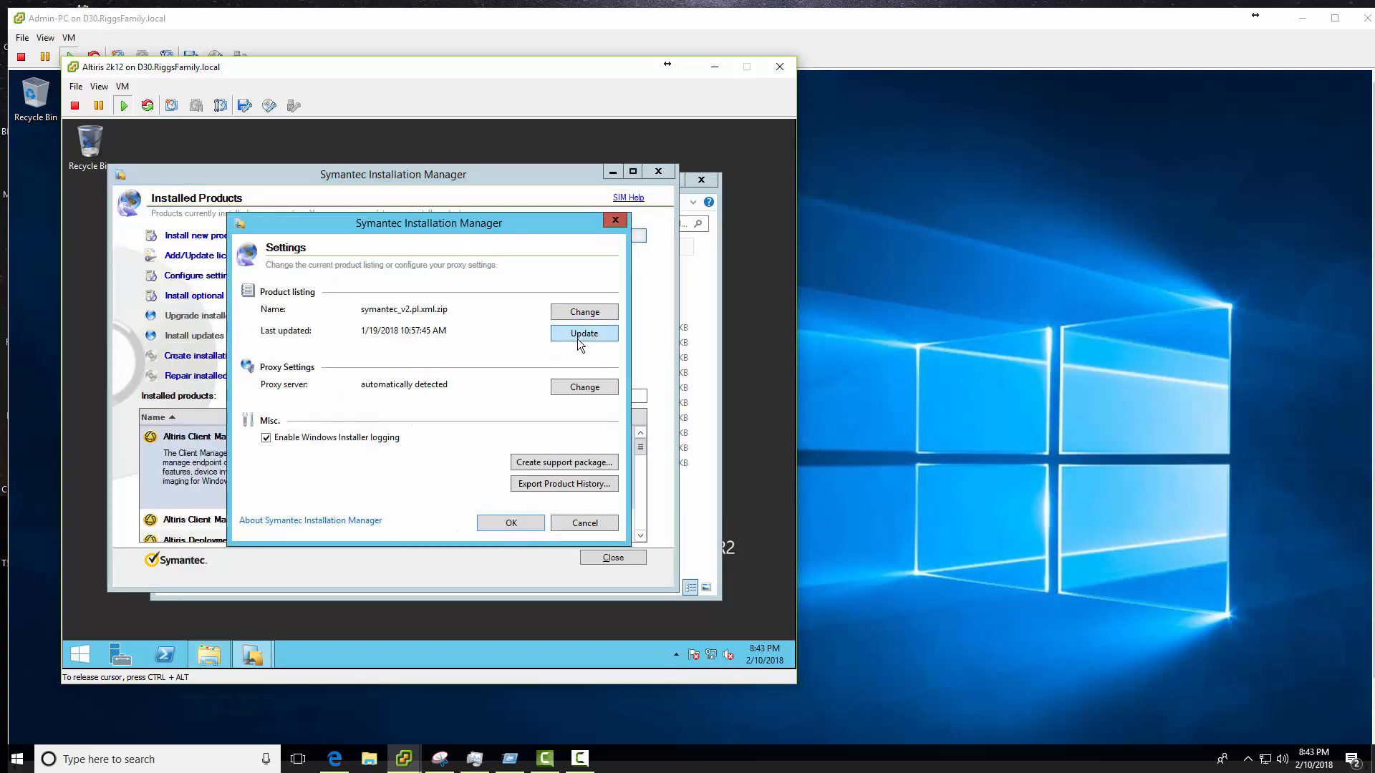
pyautogui.click(582, 315)
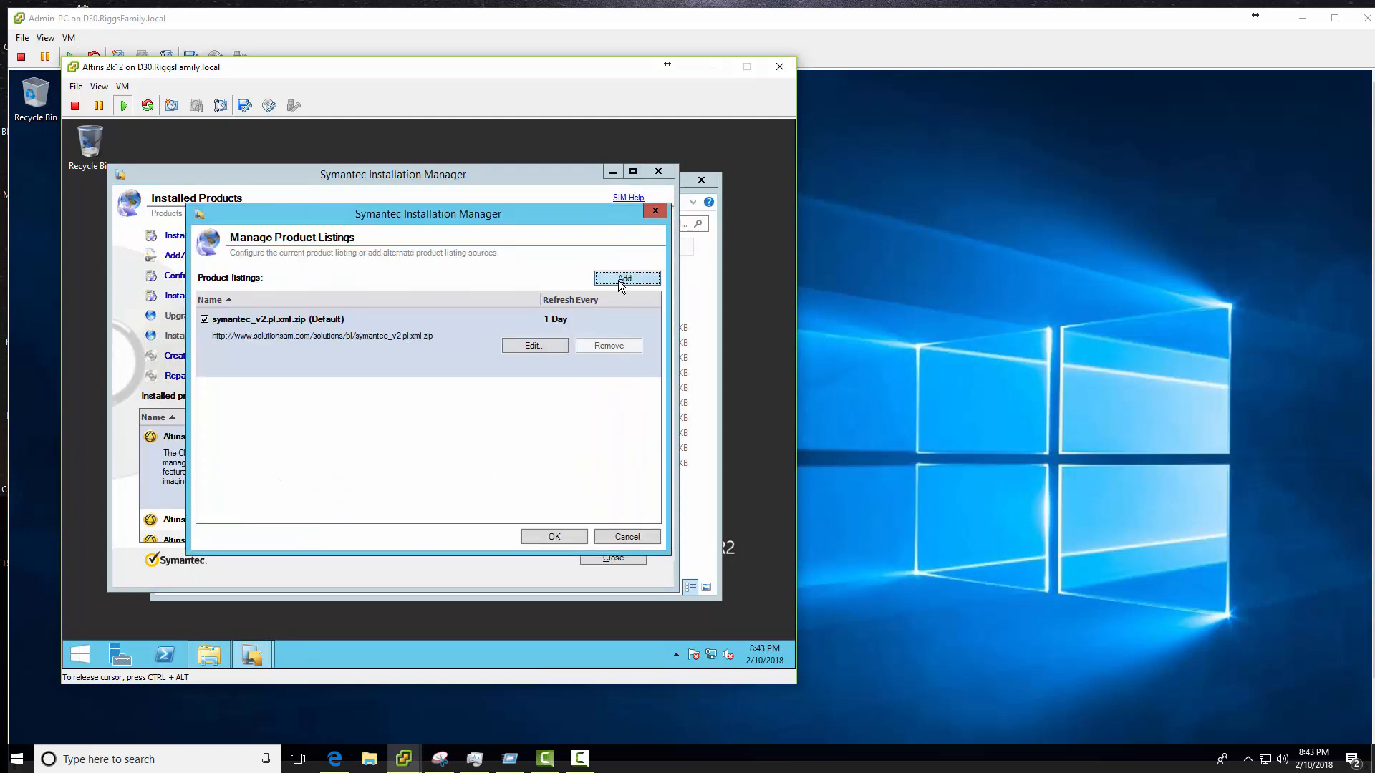
pyautogui.click(620, 280)
pyautogui.hotkey('ctrl', 'v')
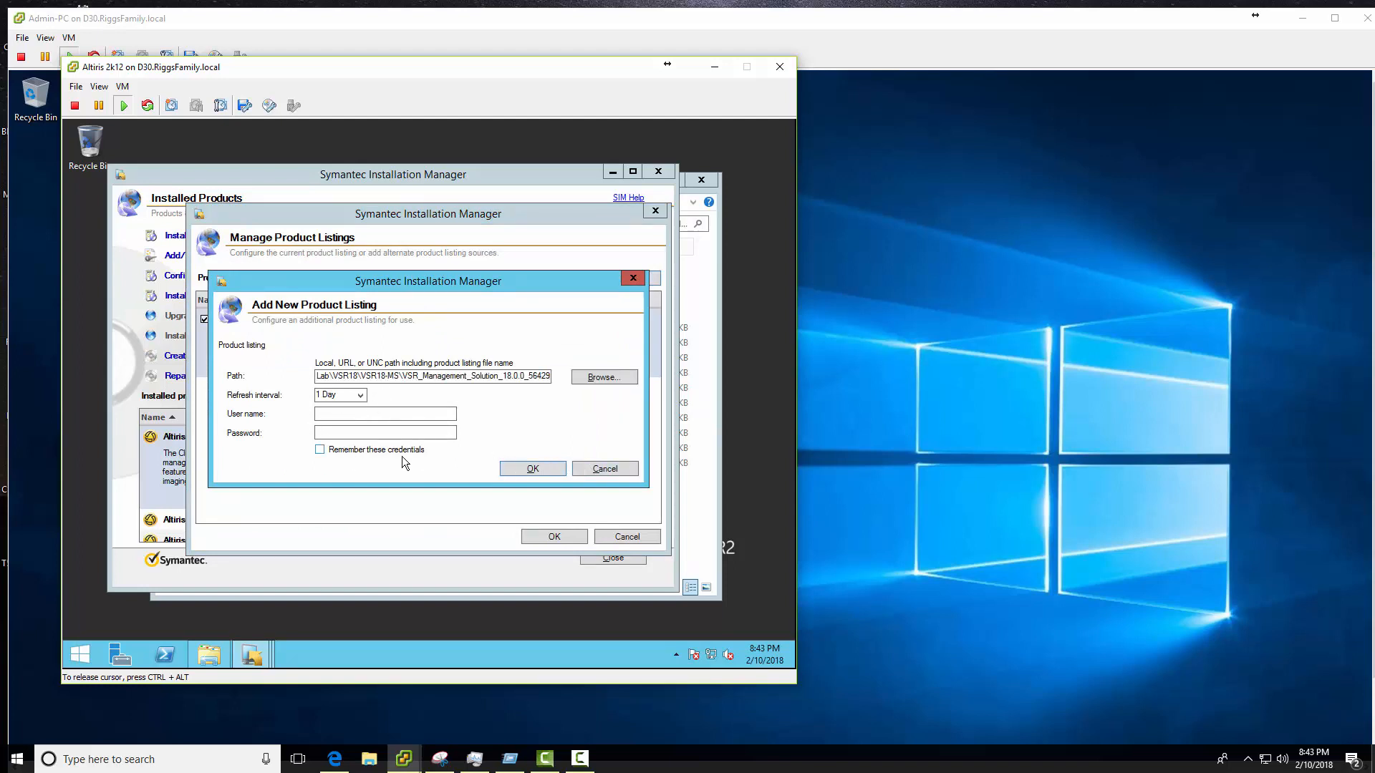
pyautogui.click(533, 470)
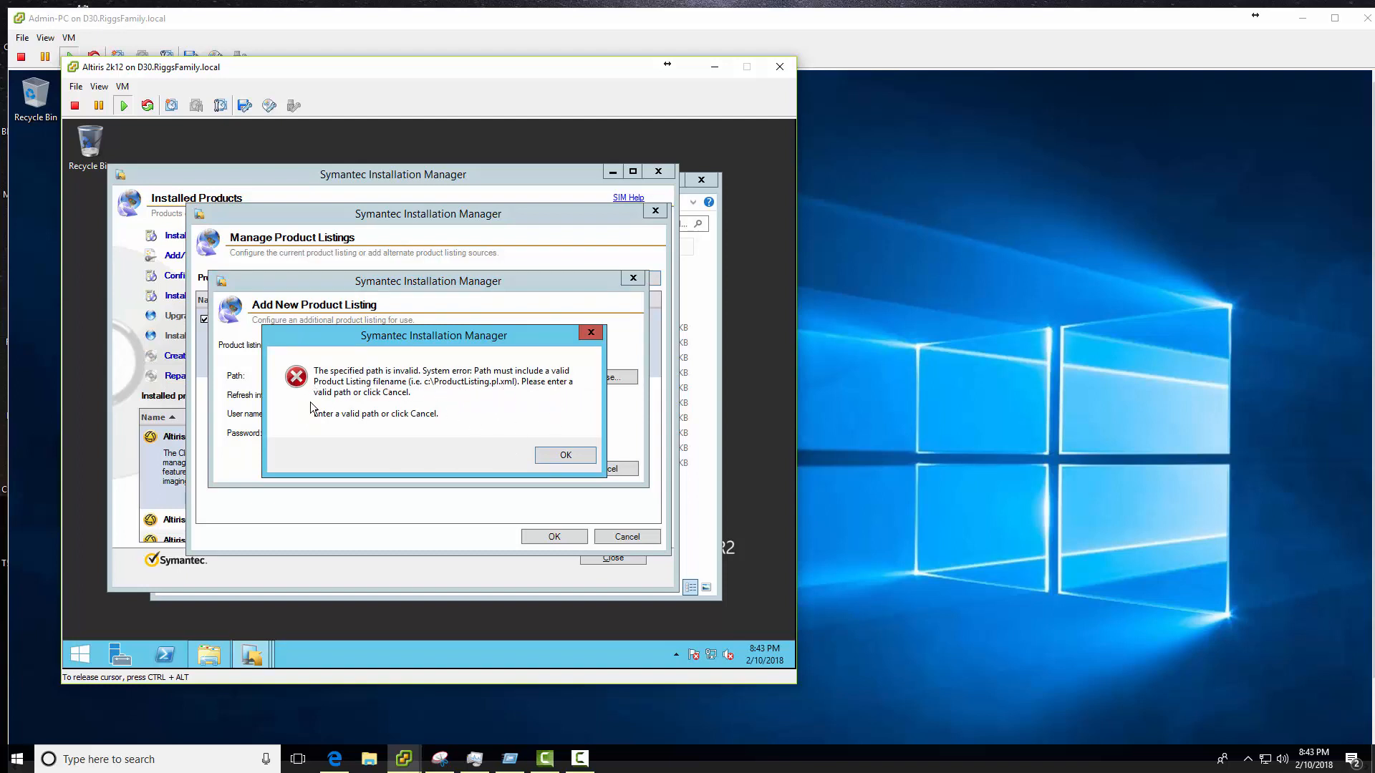
pyautogui.click(564, 454)
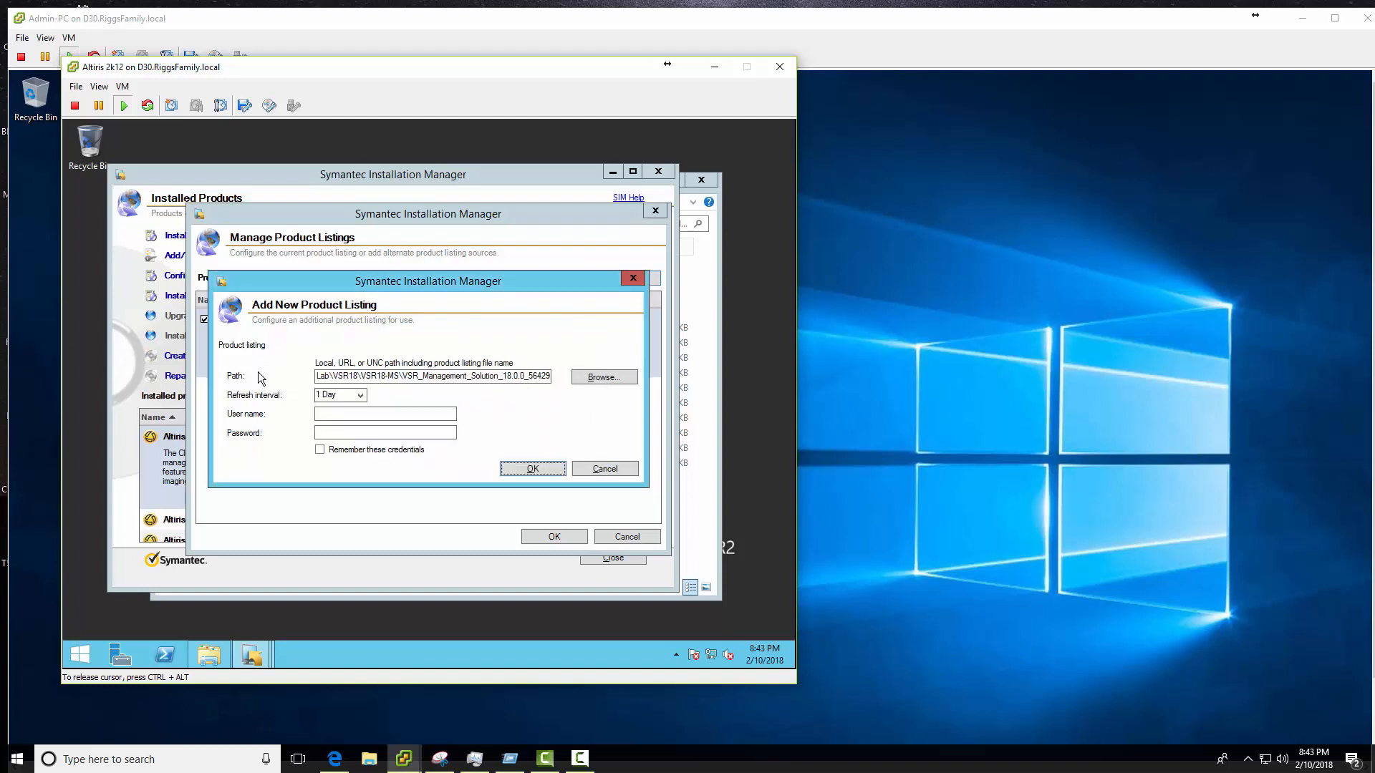
# - Add Veritas_SSR.pl as the product listing, accept its non-Symantec signature, and close Settings
pyautogui.click(603, 380)
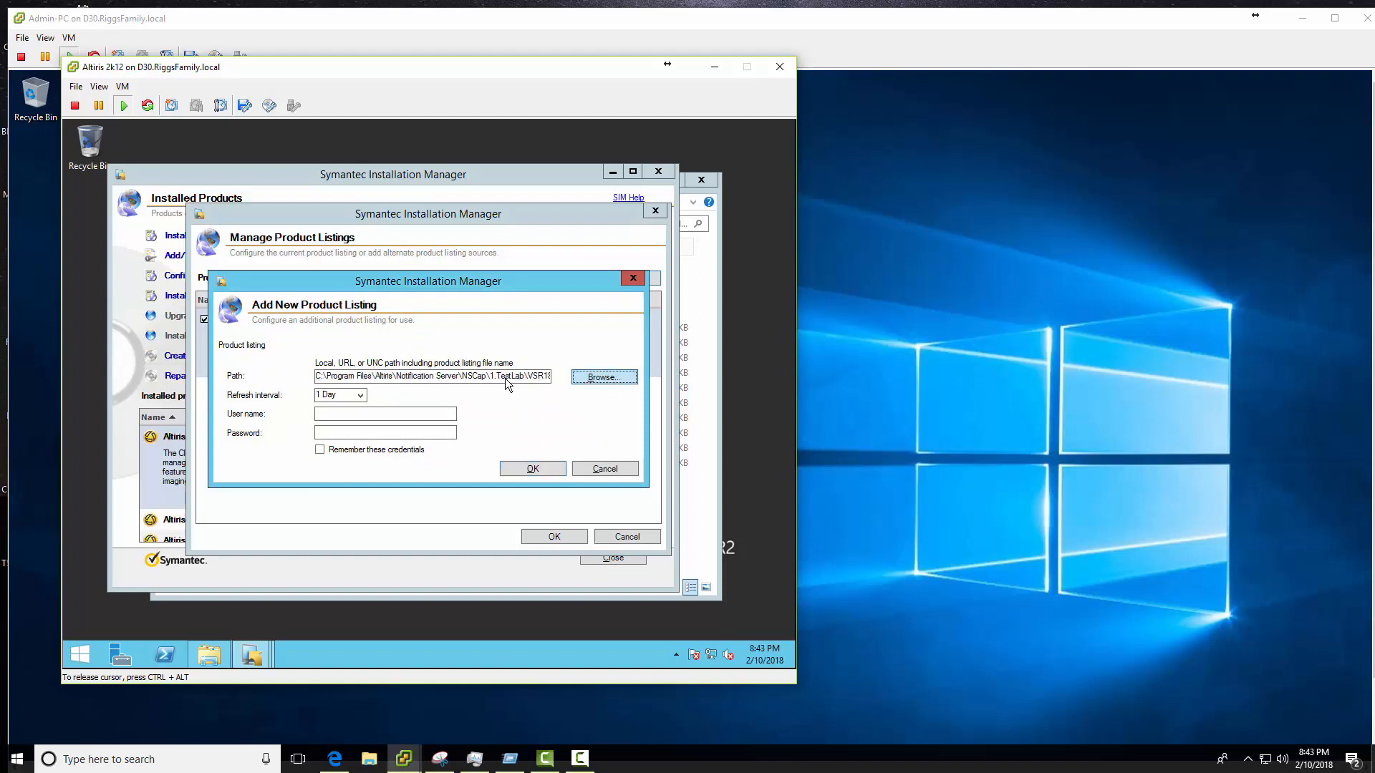
pyautogui.doubleClick(386, 434)
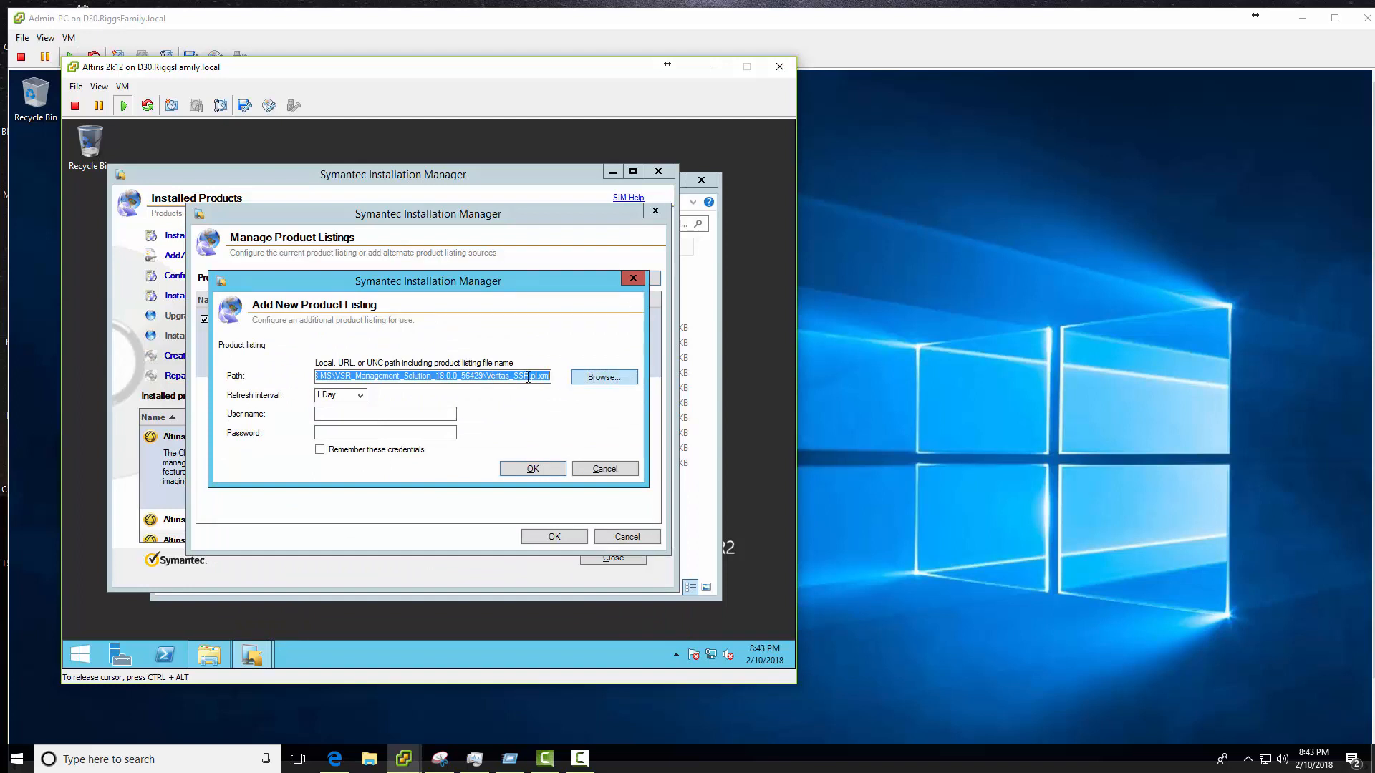
pyautogui.click(533, 470)
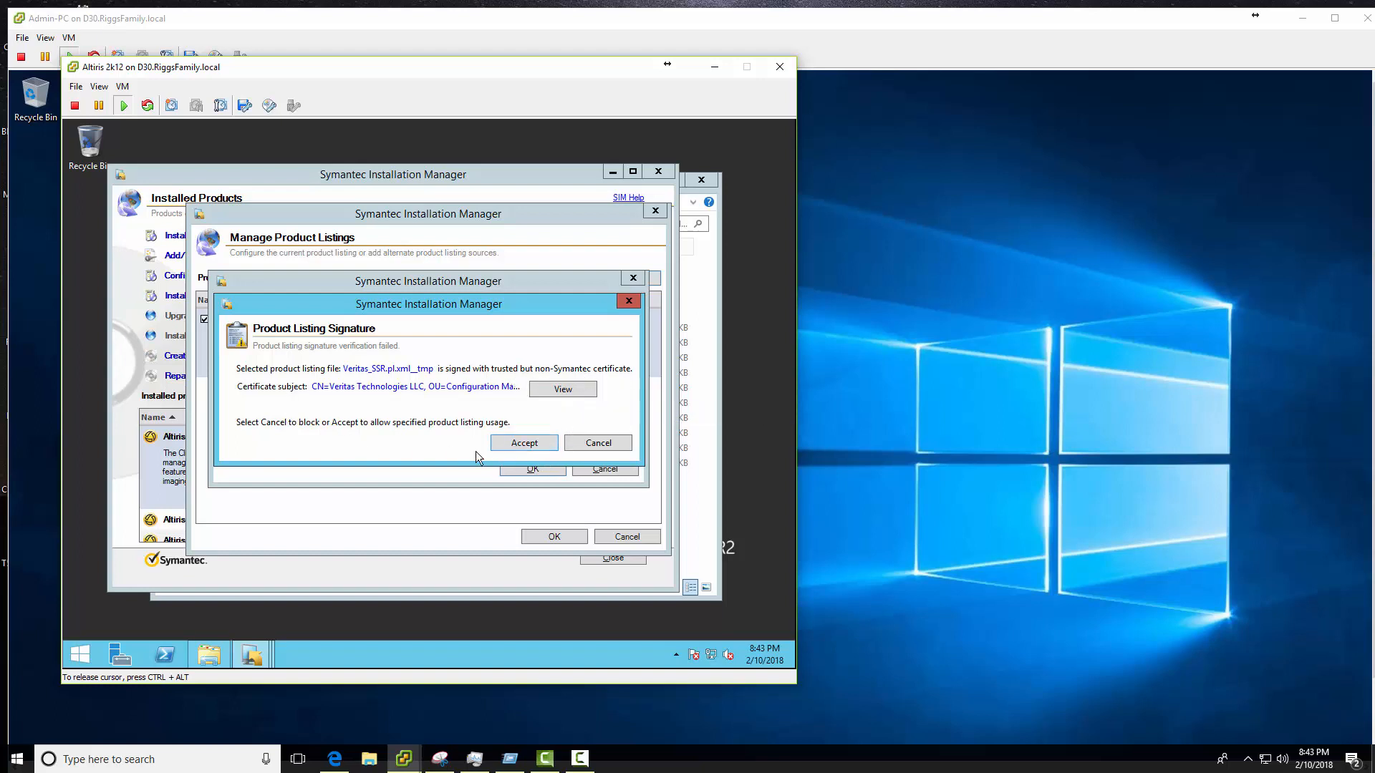
pyautogui.click(525, 445)
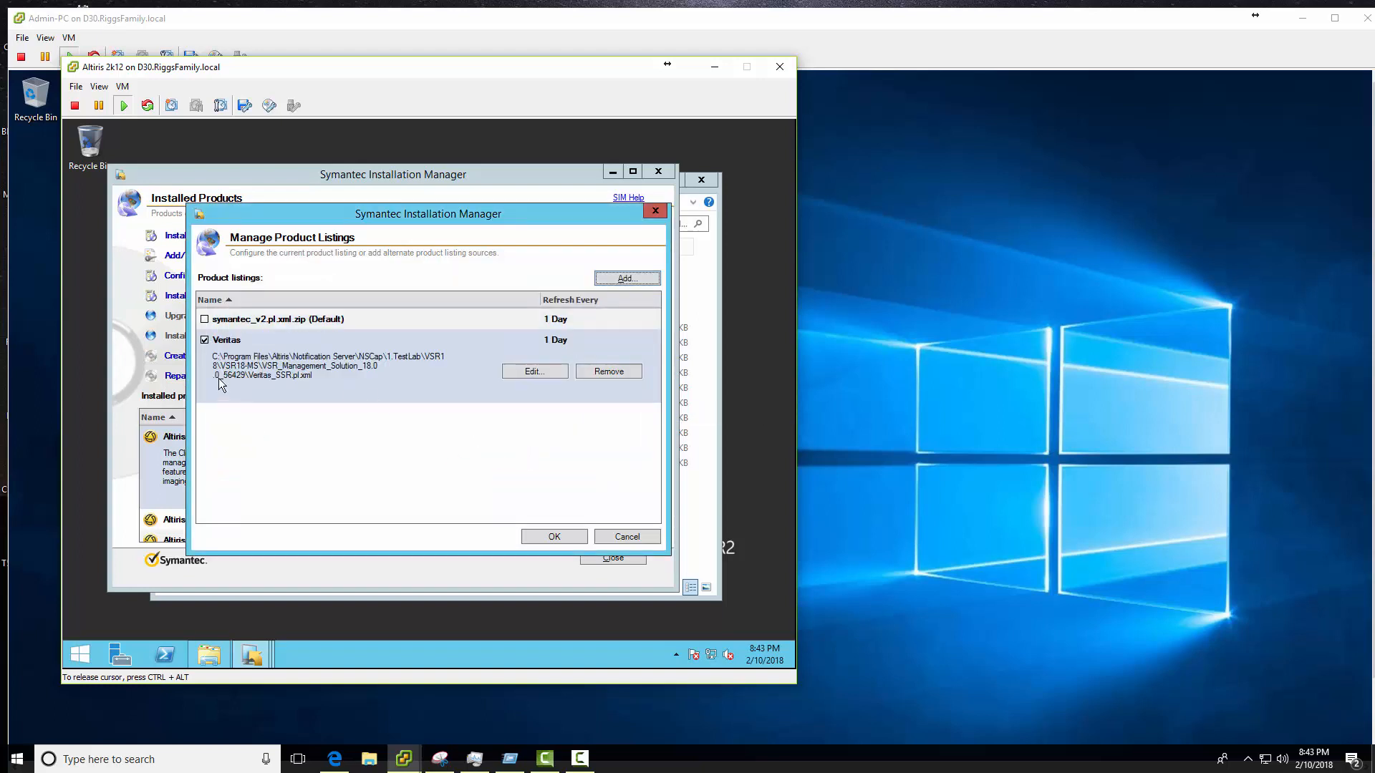
pyautogui.click(555, 534)
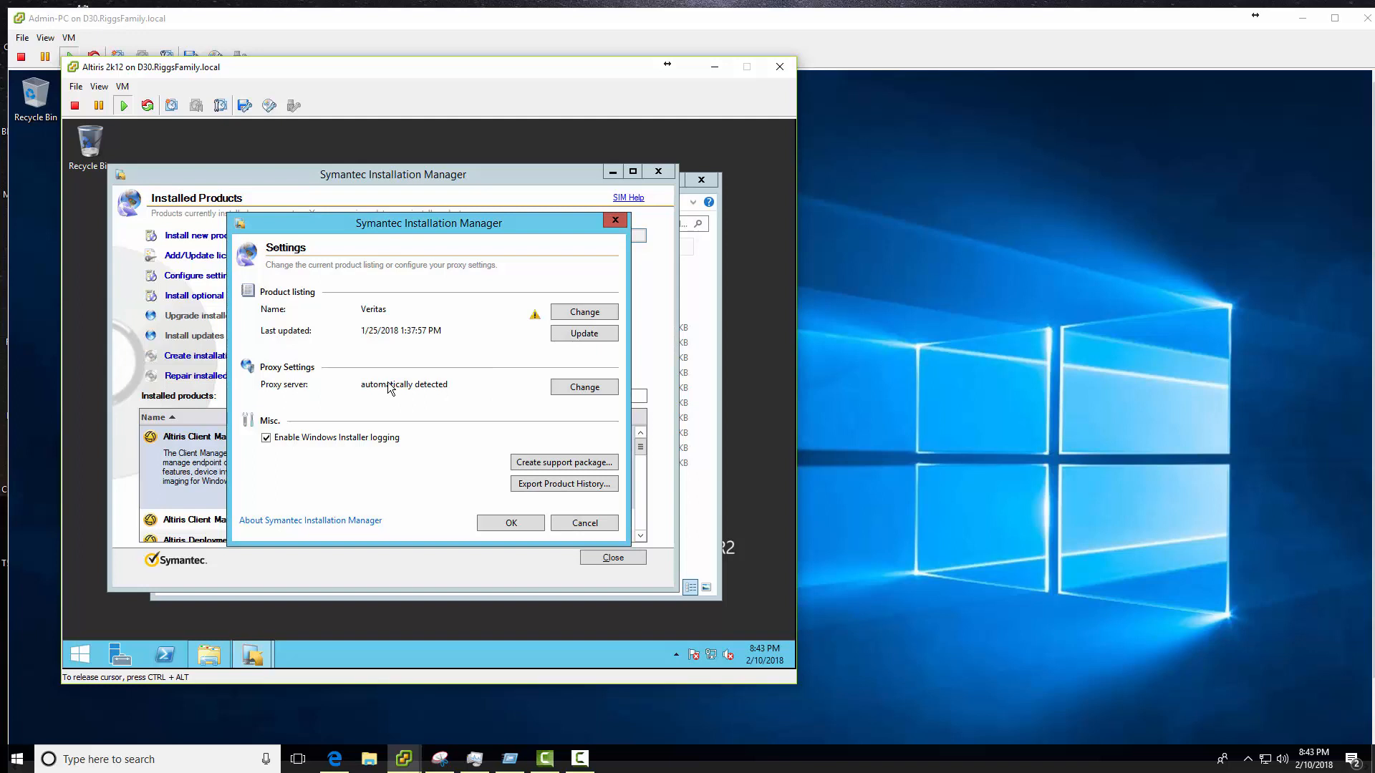
pyautogui.click(509, 519)
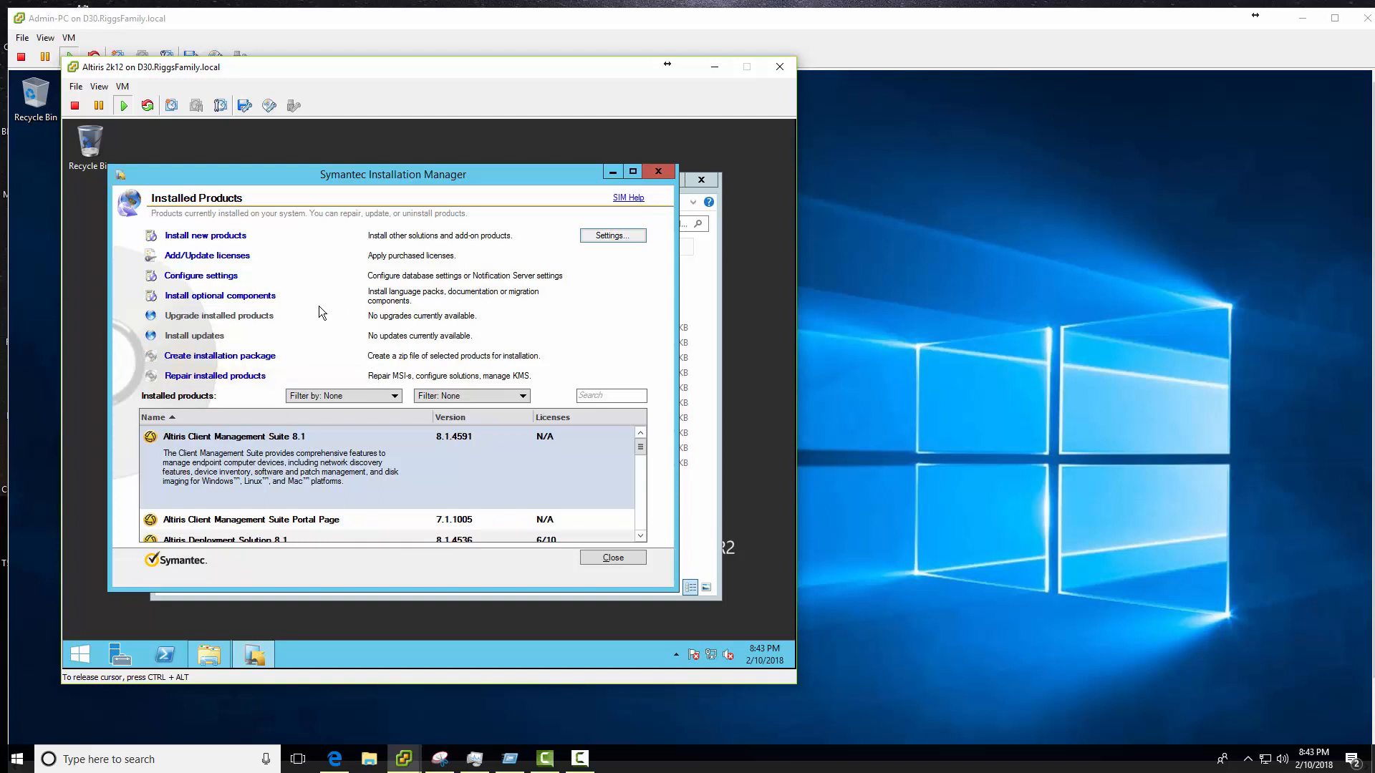
# - Select the Veritas System Recovery 18 Installer and Linux Management Solution for installation
pyautogui.click(218, 242)
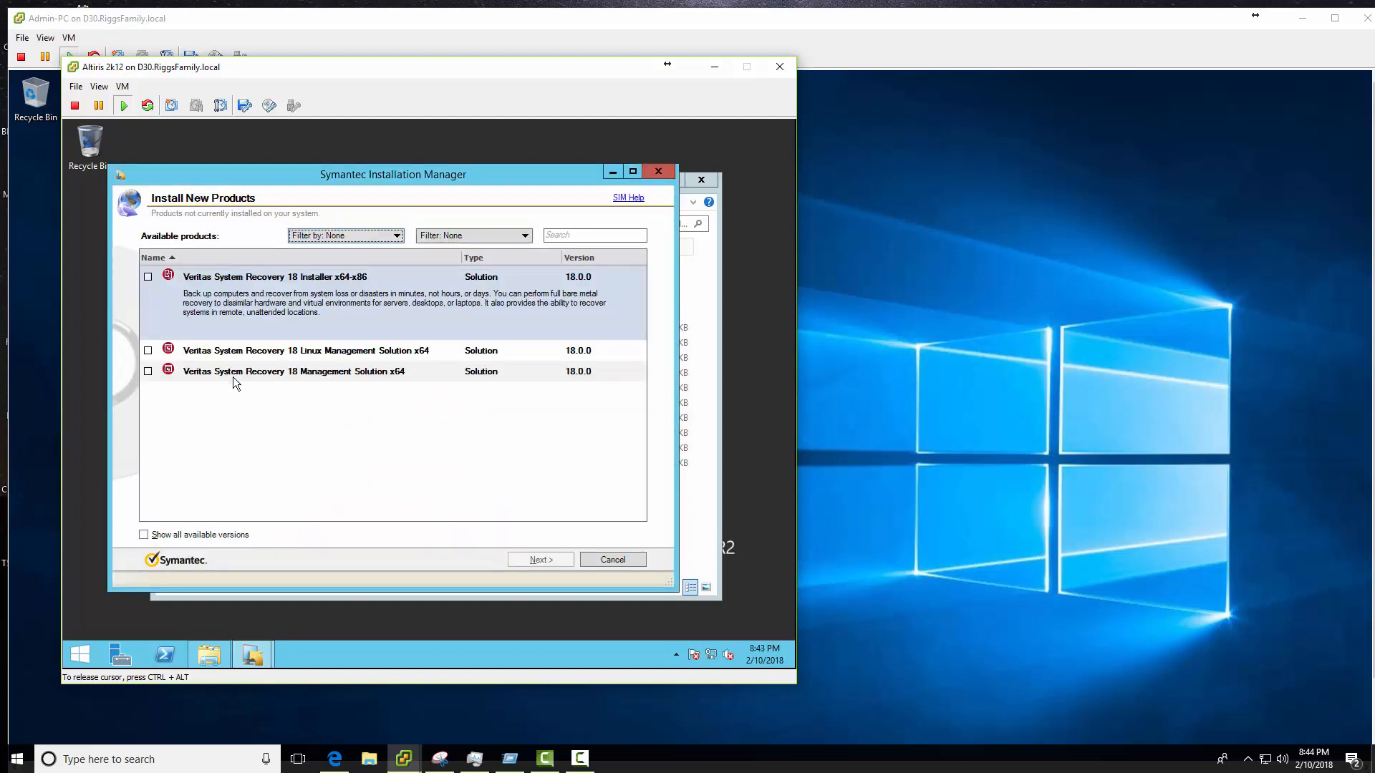
pyautogui.click(148, 277)
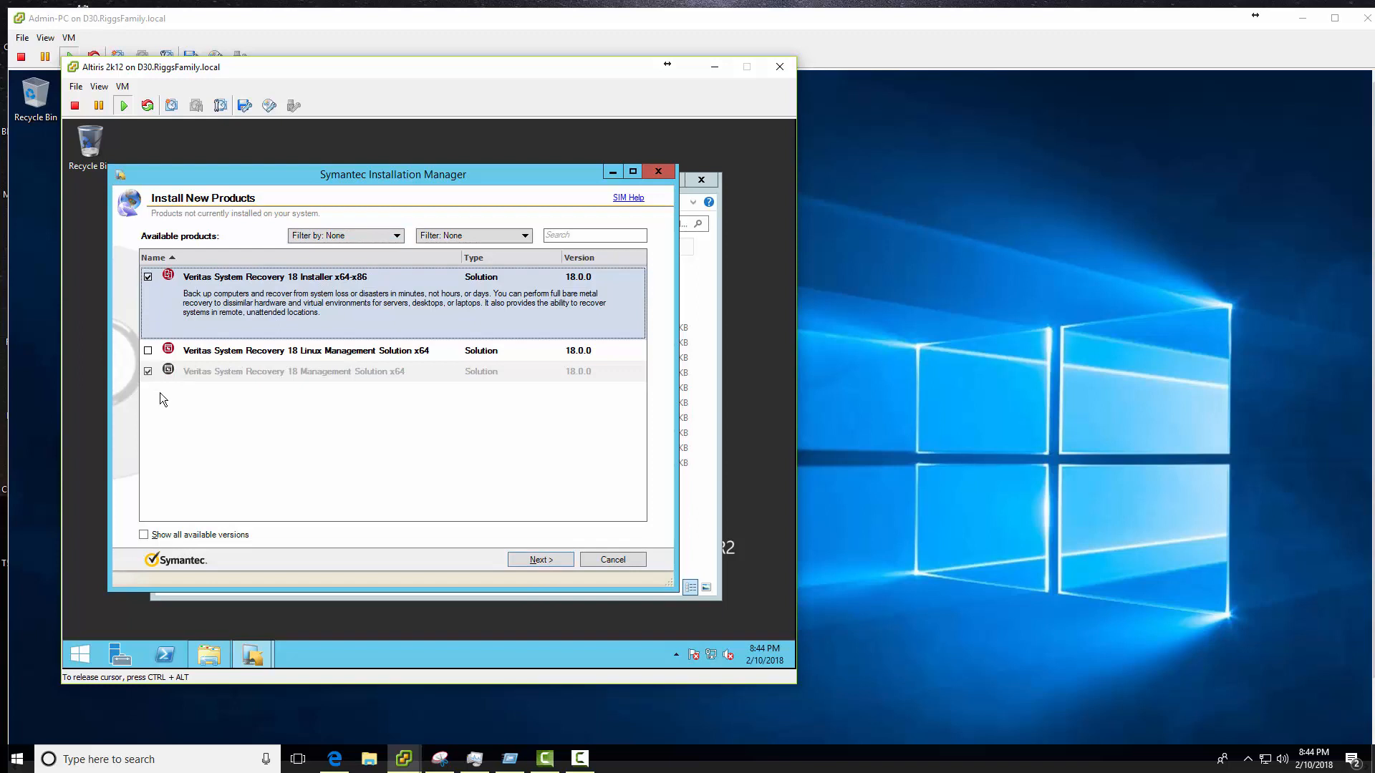
pyautogui.click(148, 351)
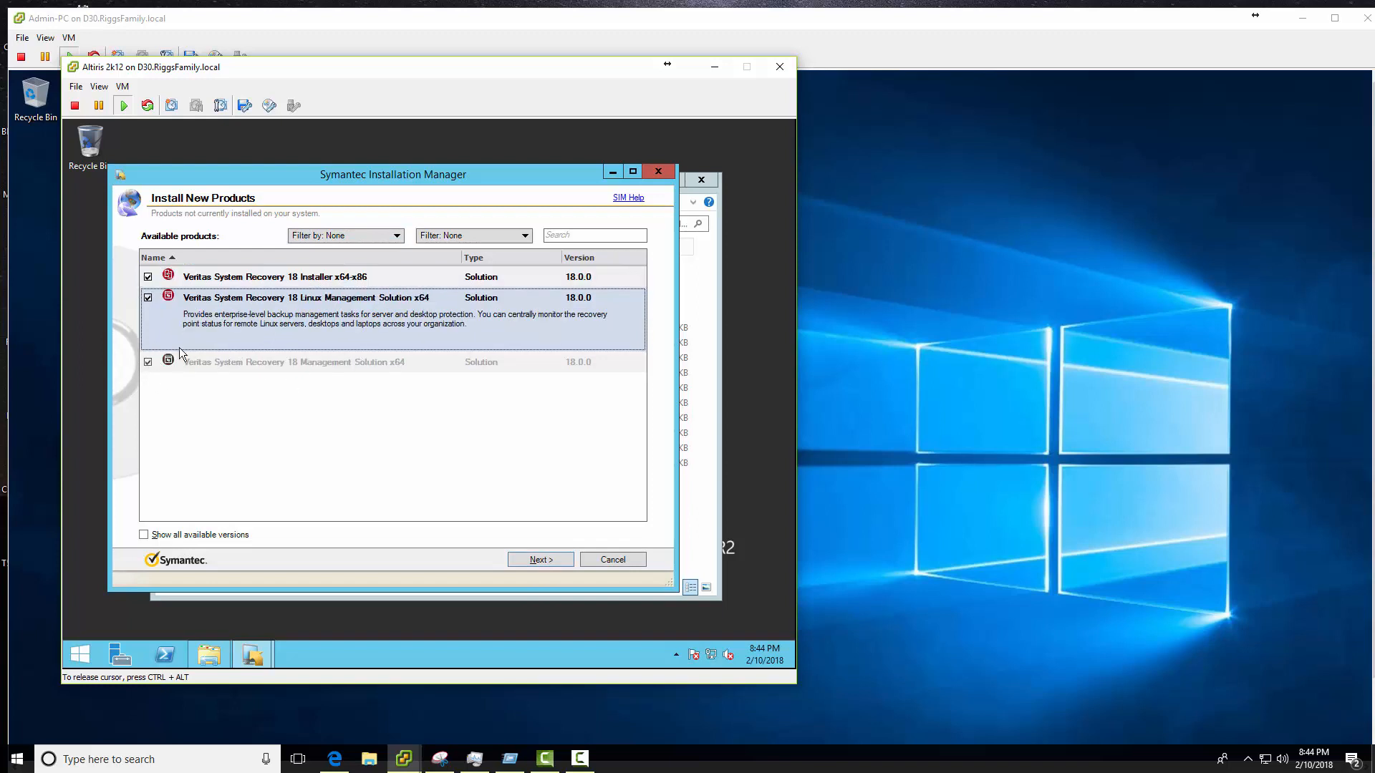
# - Accept the license terms and pass the install readiness check to the installation summary
pyautogui.click(530, 563)
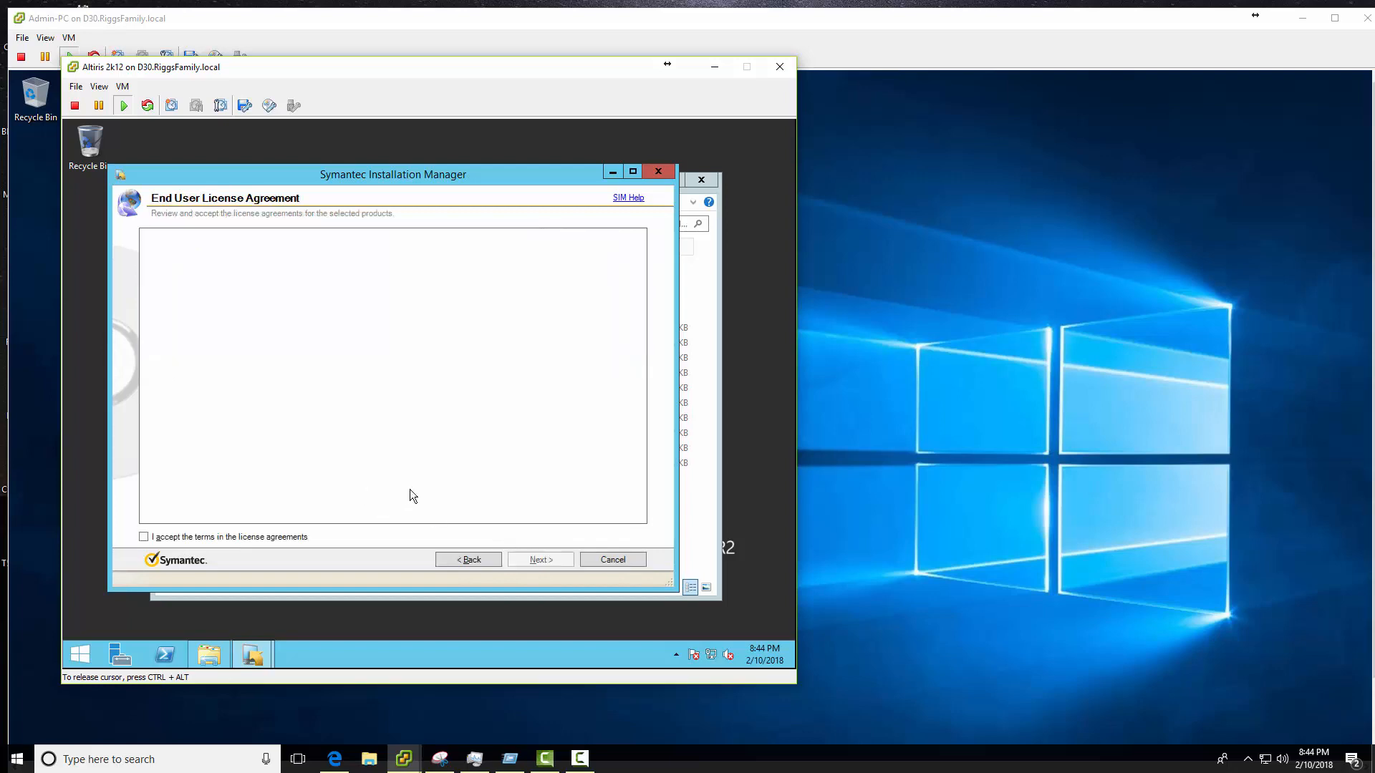
pyautogui.click(145, 537)
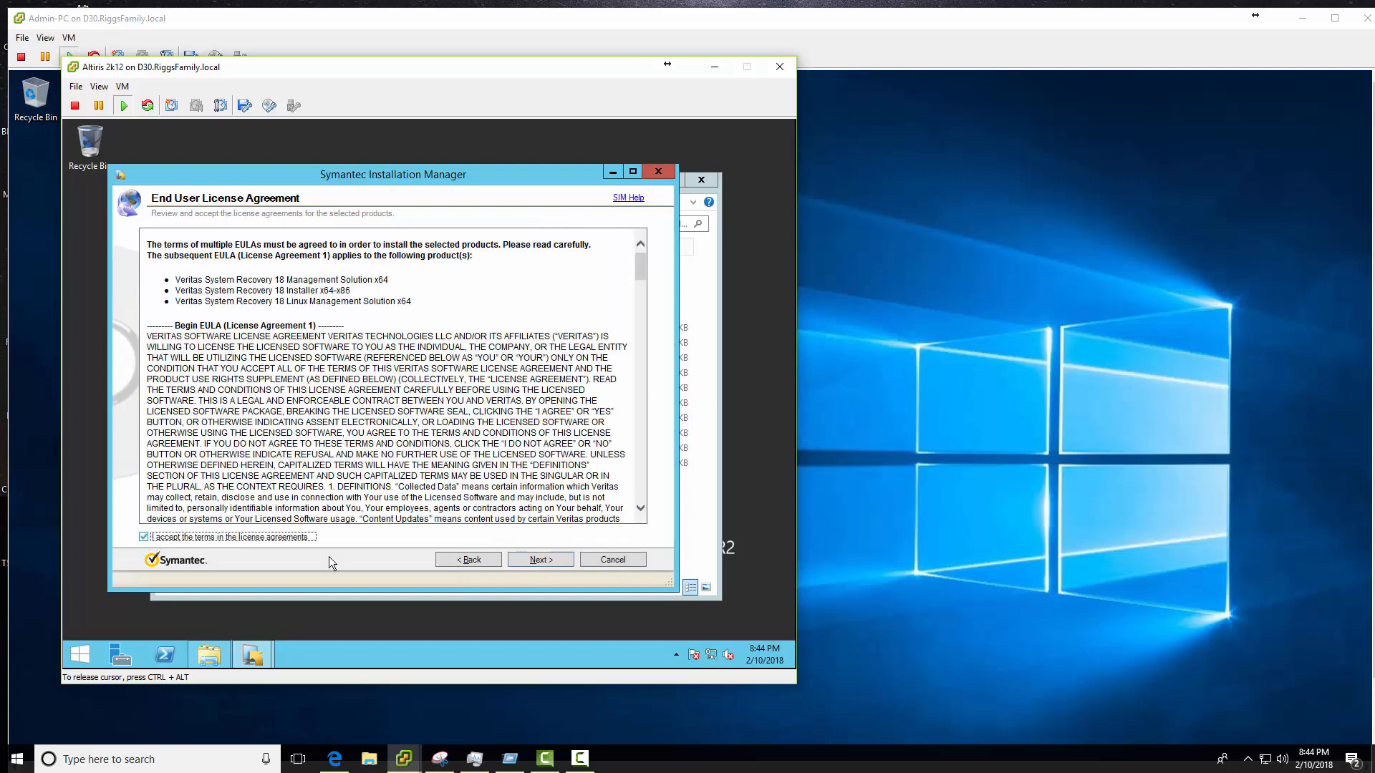
pyautogui.click(541, 560)
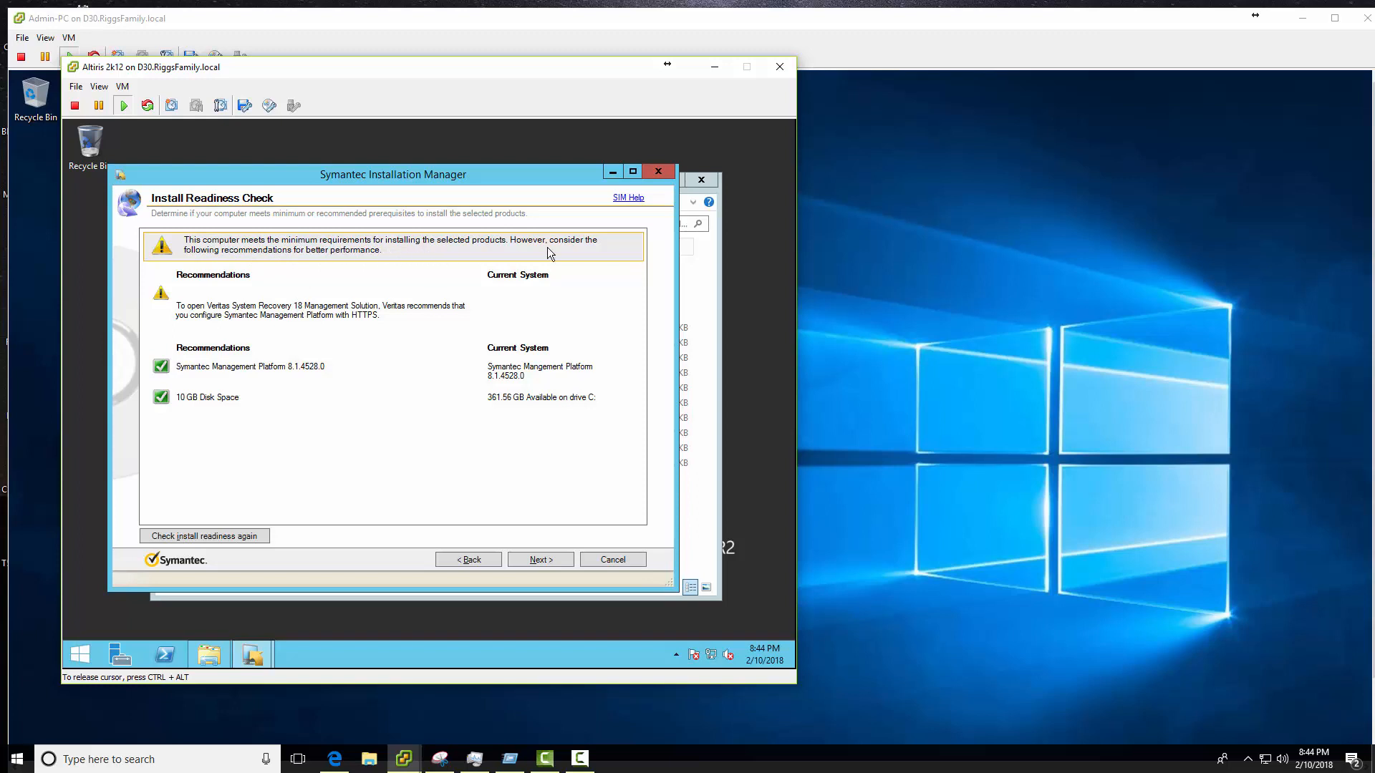
pyautogui.click(535, 560)
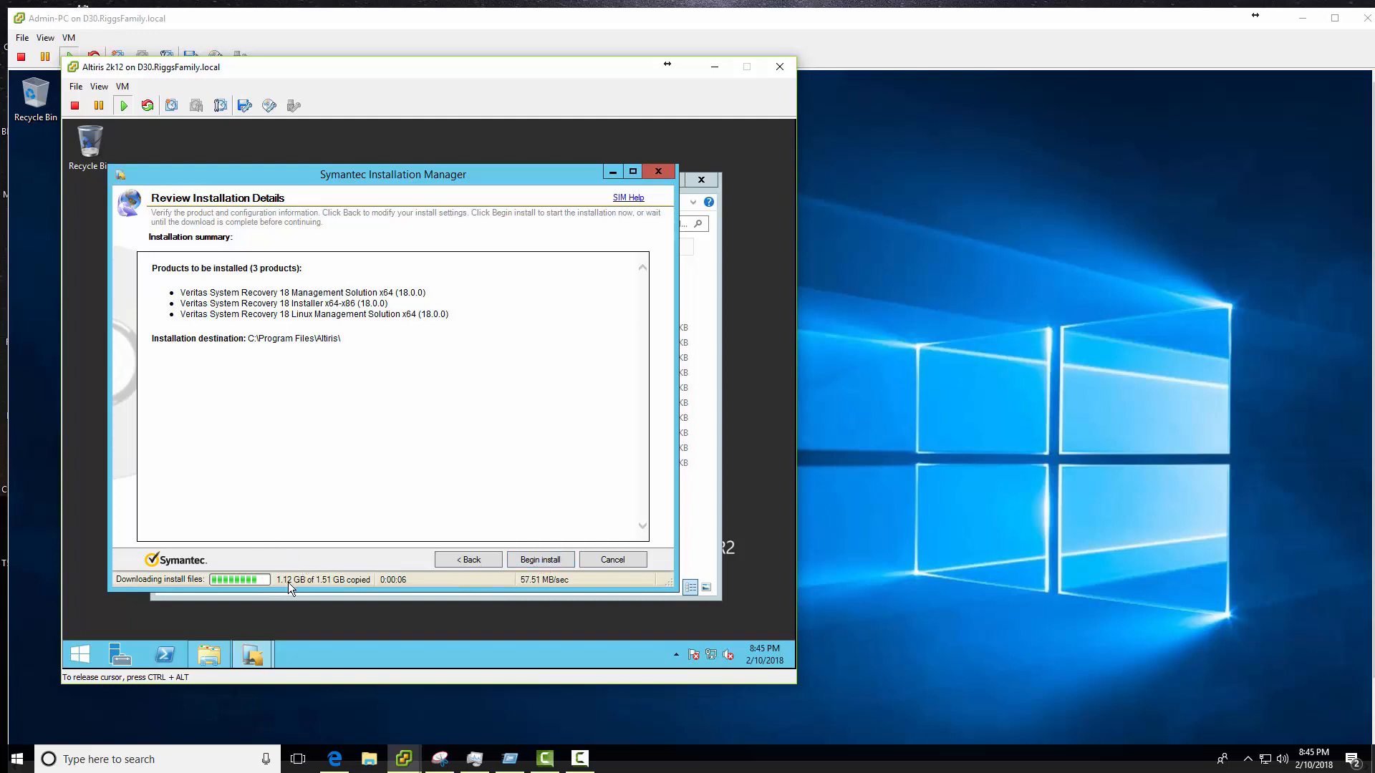
# - Begin installing the three products without rebooting, then force-close the frozen installer and its leftover window
pyautogui.click(550, 563)
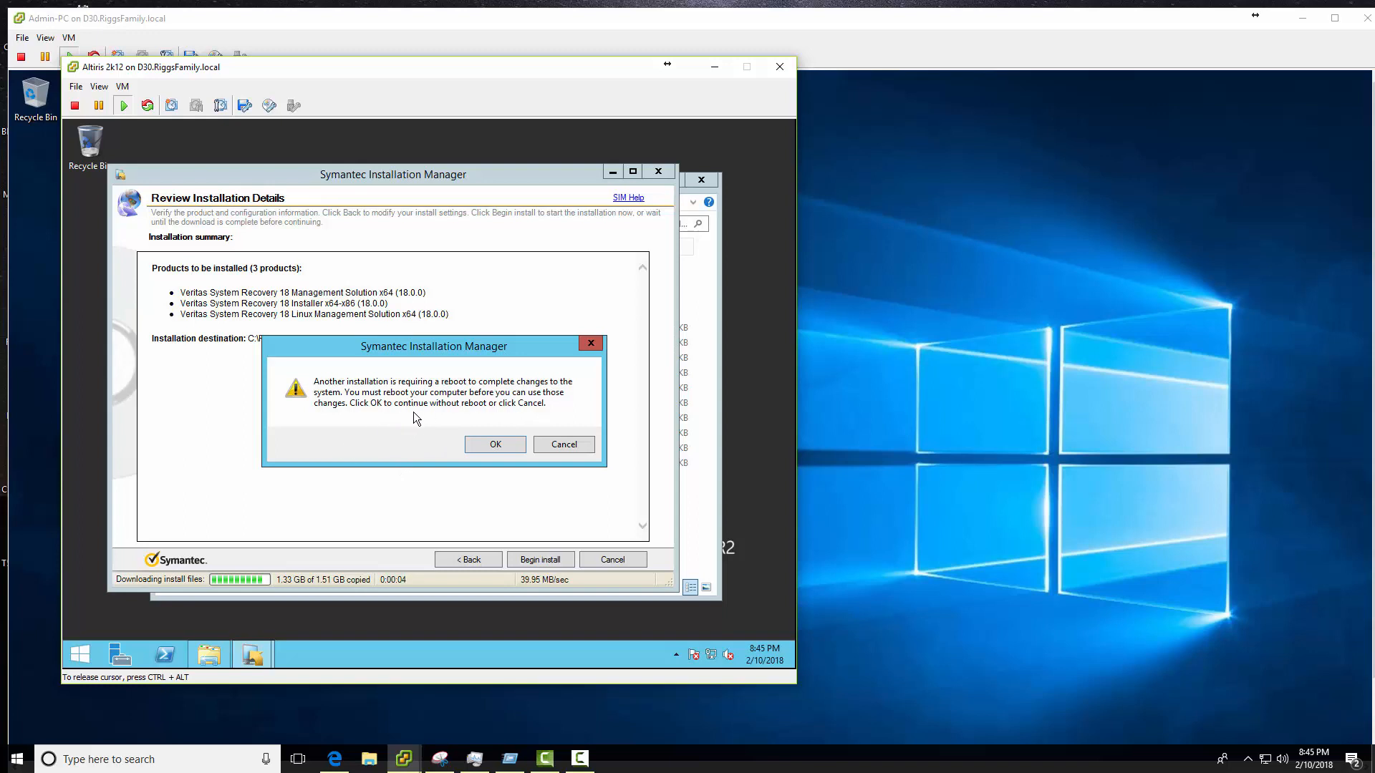
pyautogui.click(495, 445)
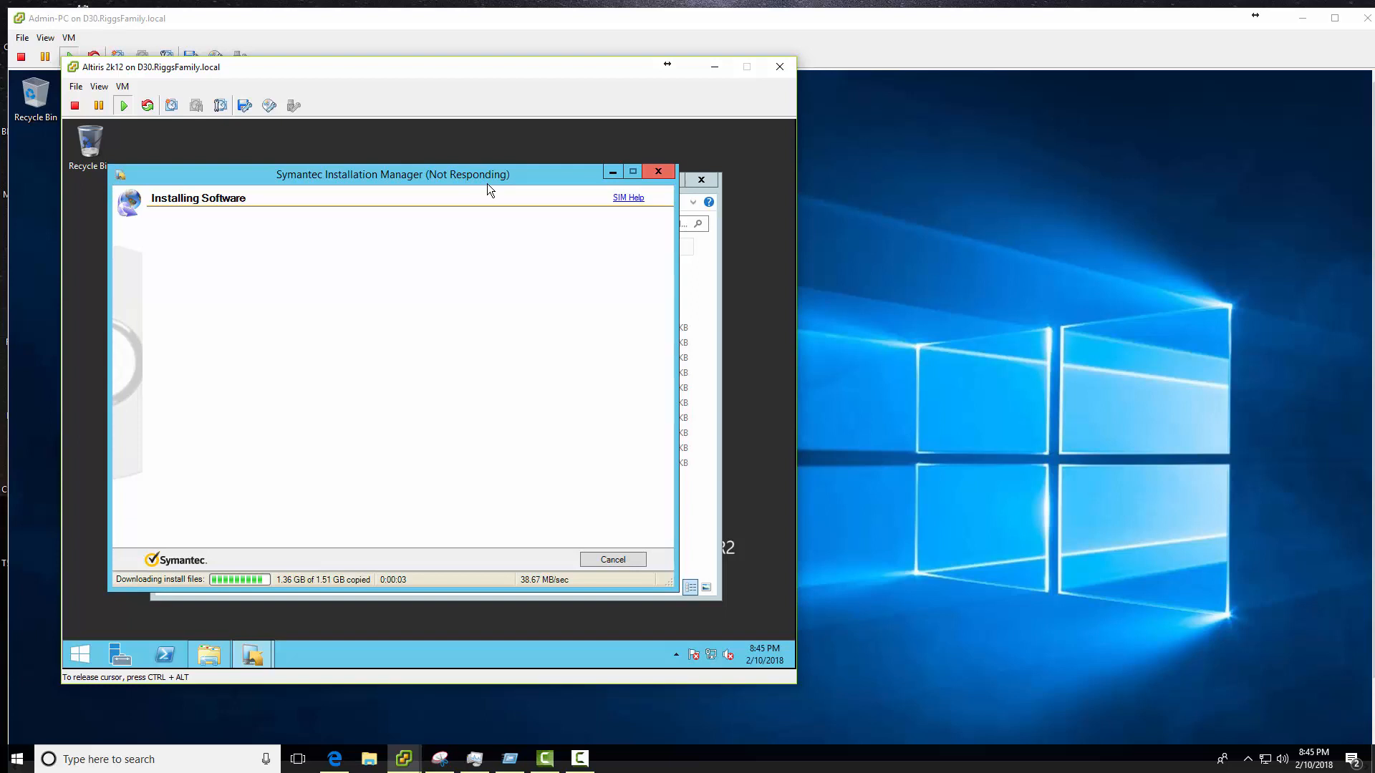
pyautogui.click(656, 172)
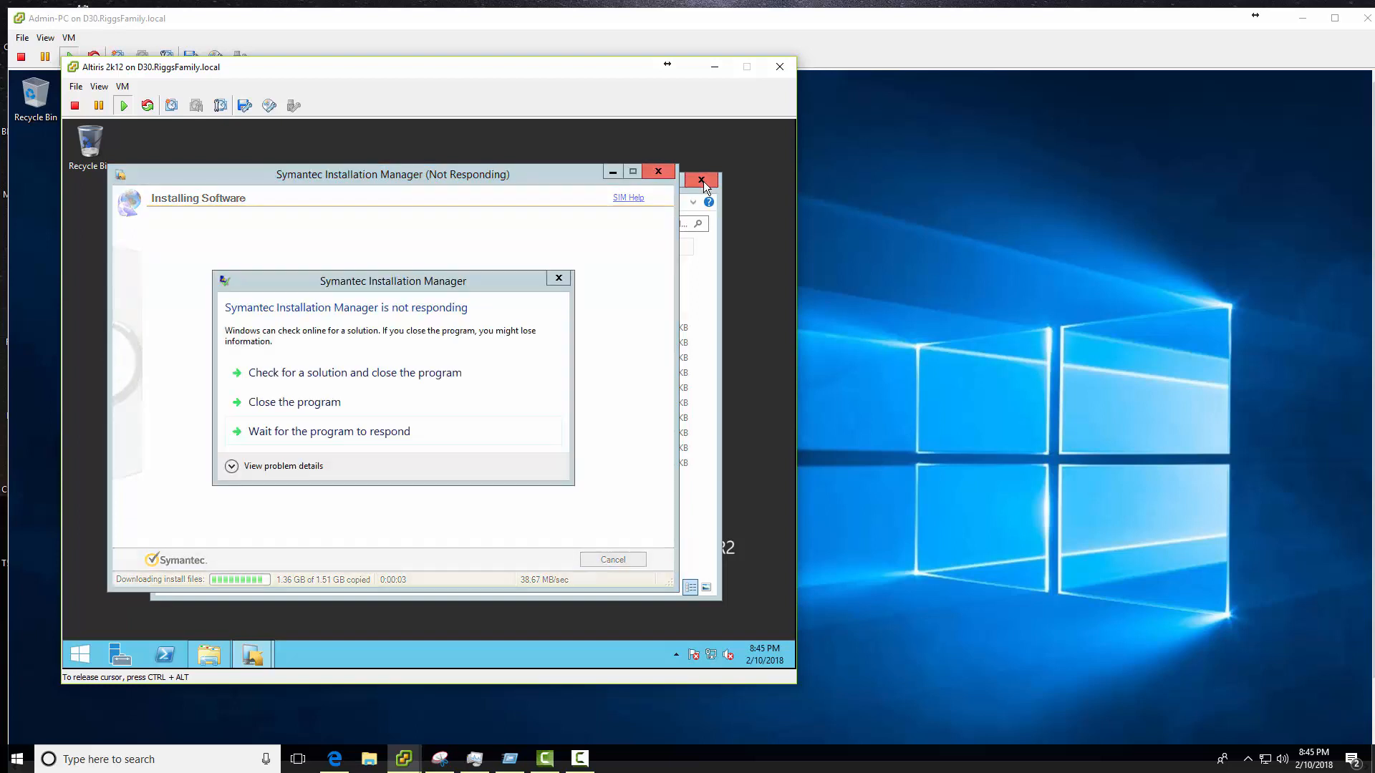
pyautogui.click(299, 405)
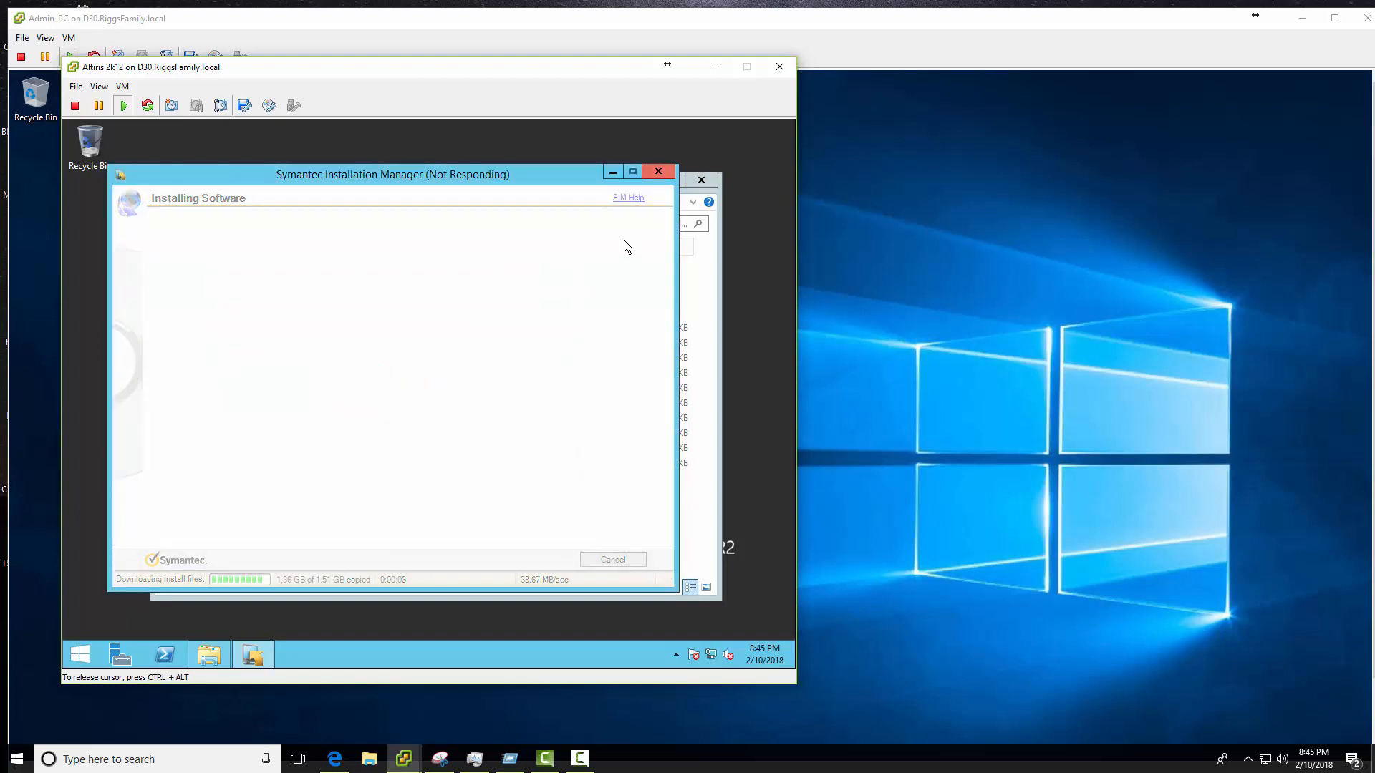
pyautogui.click(698, 185)
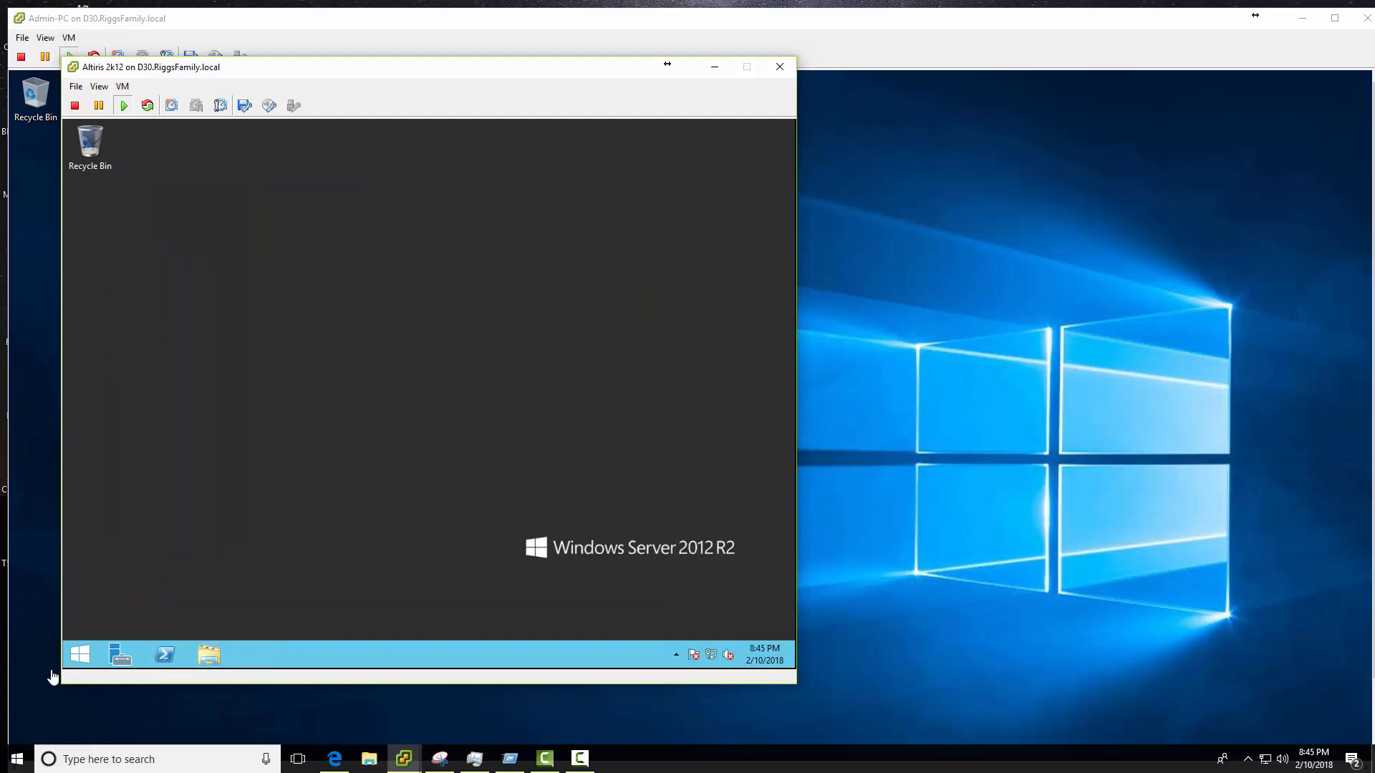
# - Restart the server as Other (Unplanned), then tick the Veritas System Recovery 18 Installer and Linux Management Solution again
pyautogui.click(82, 656)
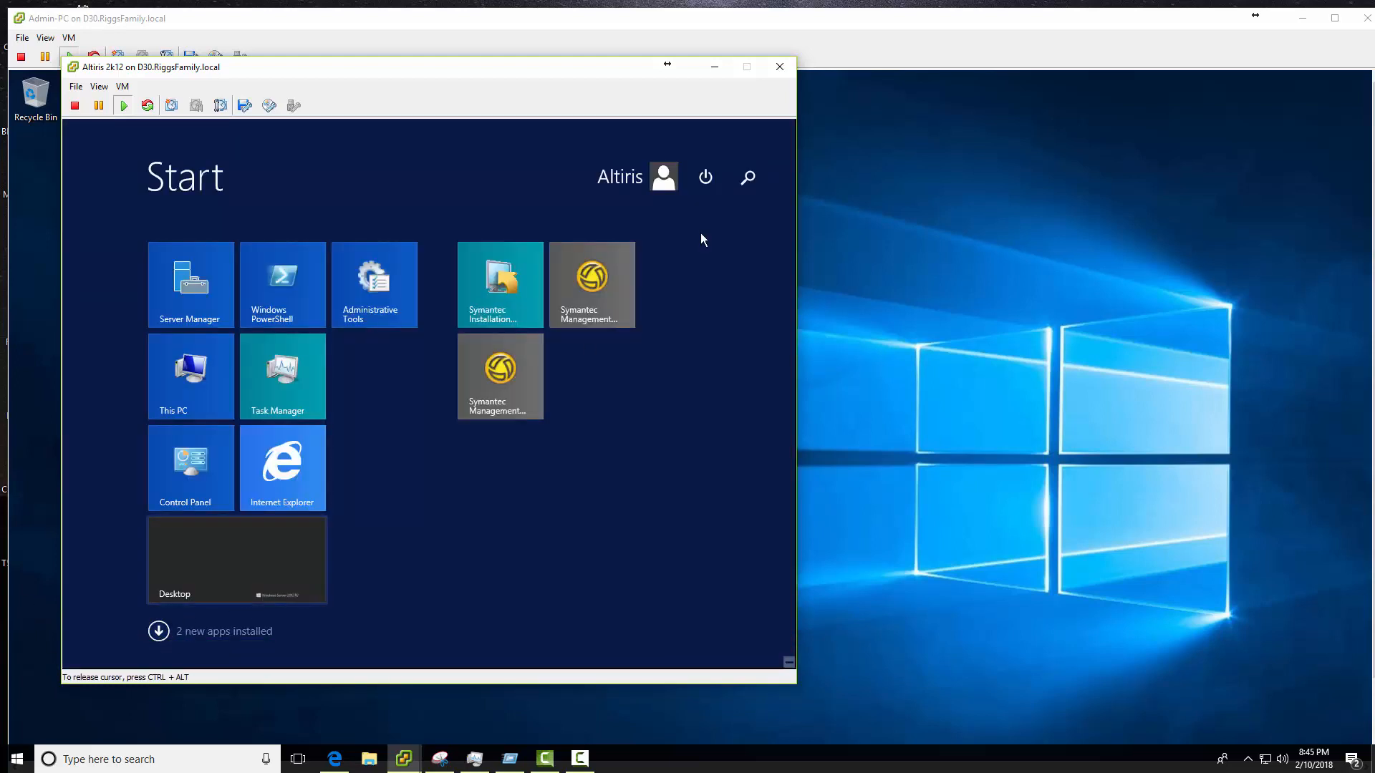
pyautogui.click(705, 177)
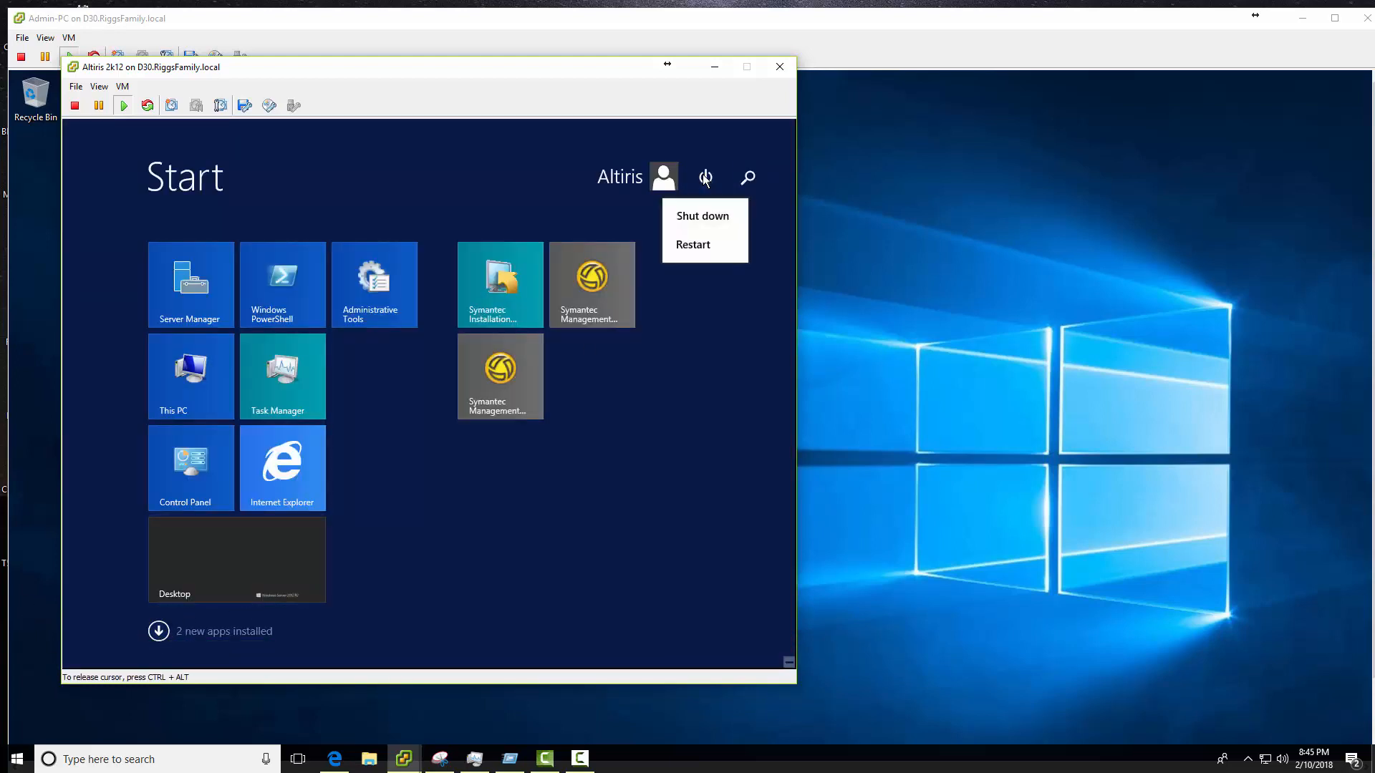
pyautogui.click(692, 245)
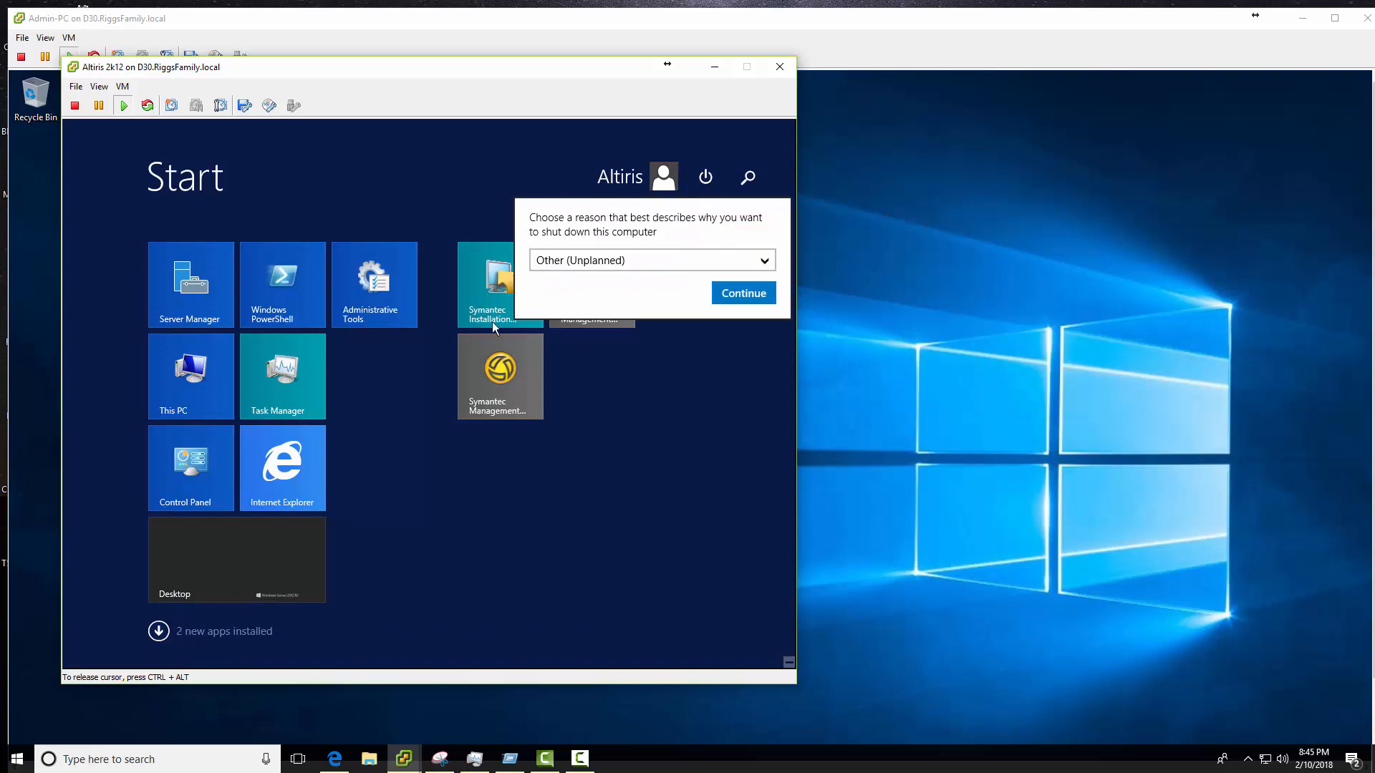
pyautogui.click(741, 293)
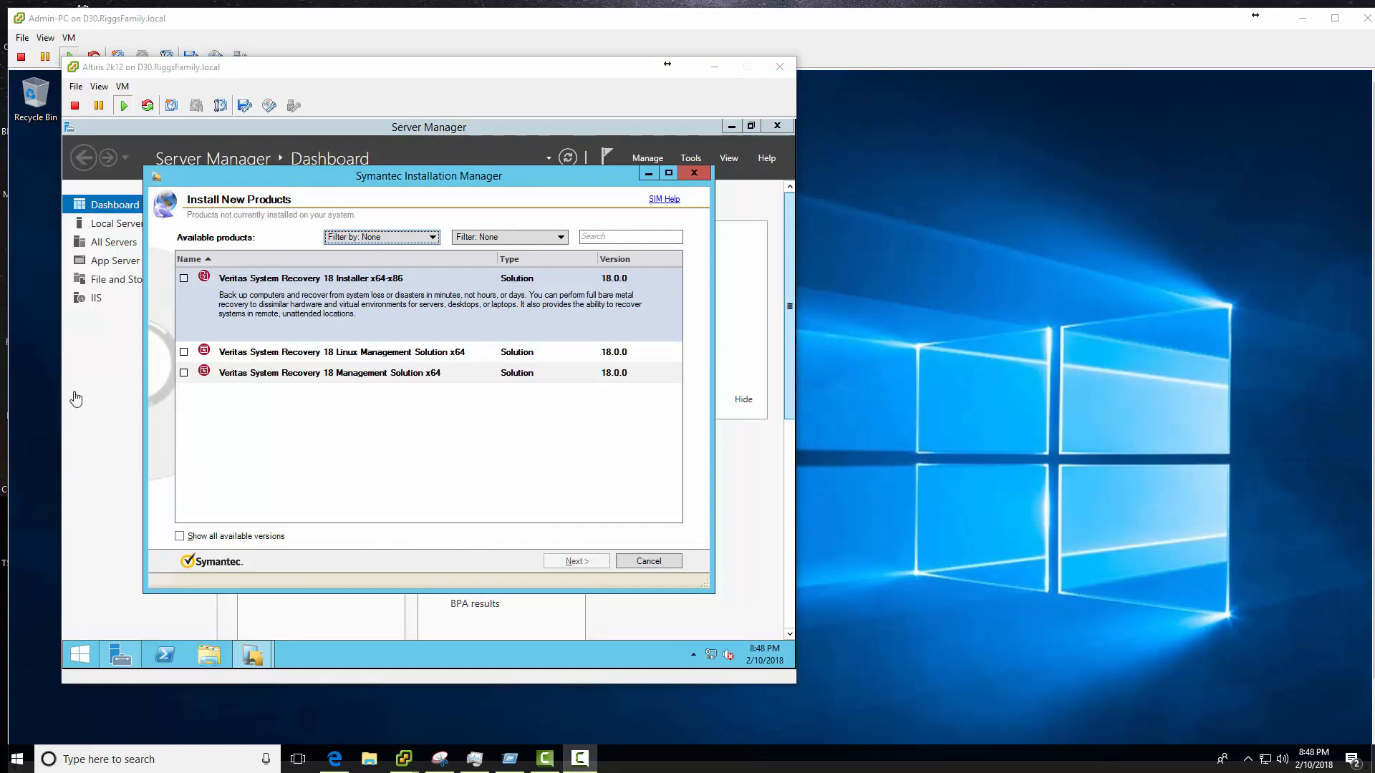
pyautogui.click(184, 278)
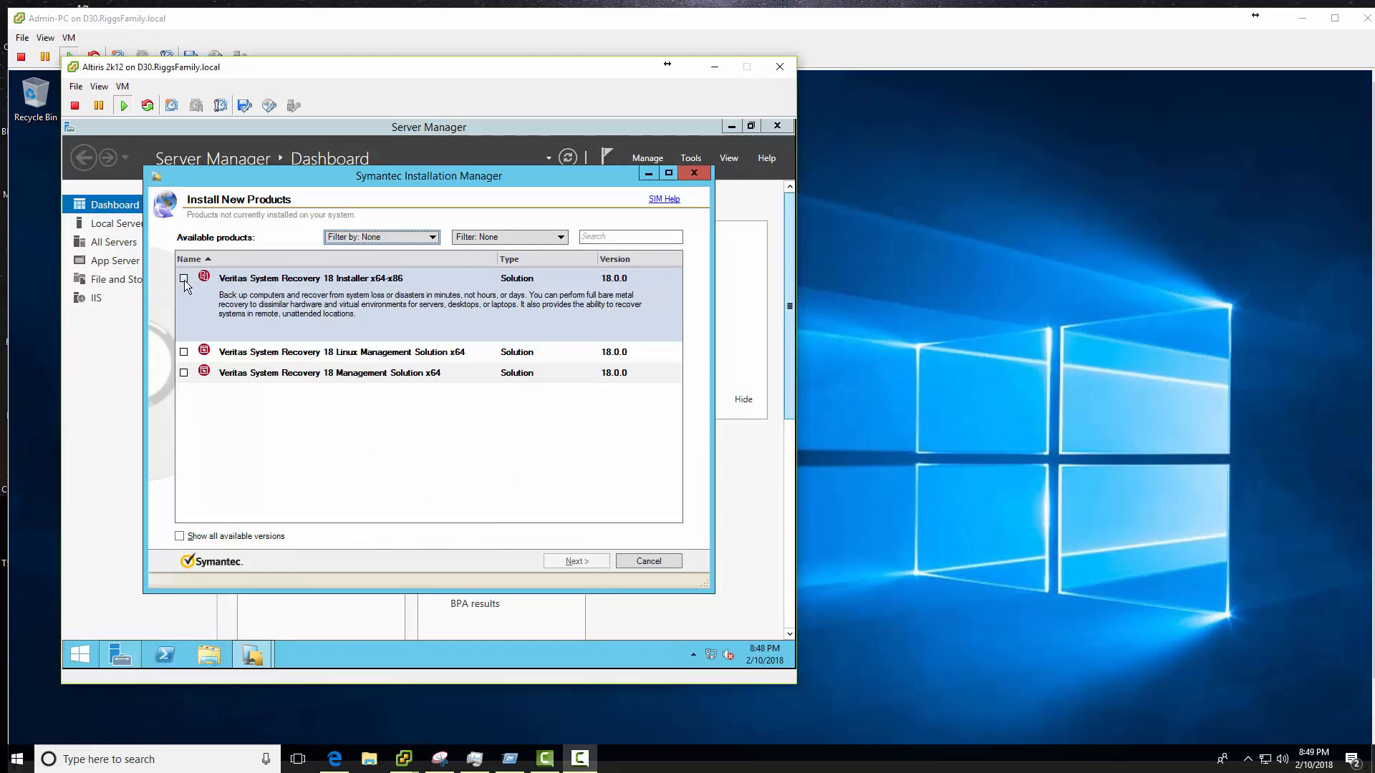
pyautogui.click(184, 352)
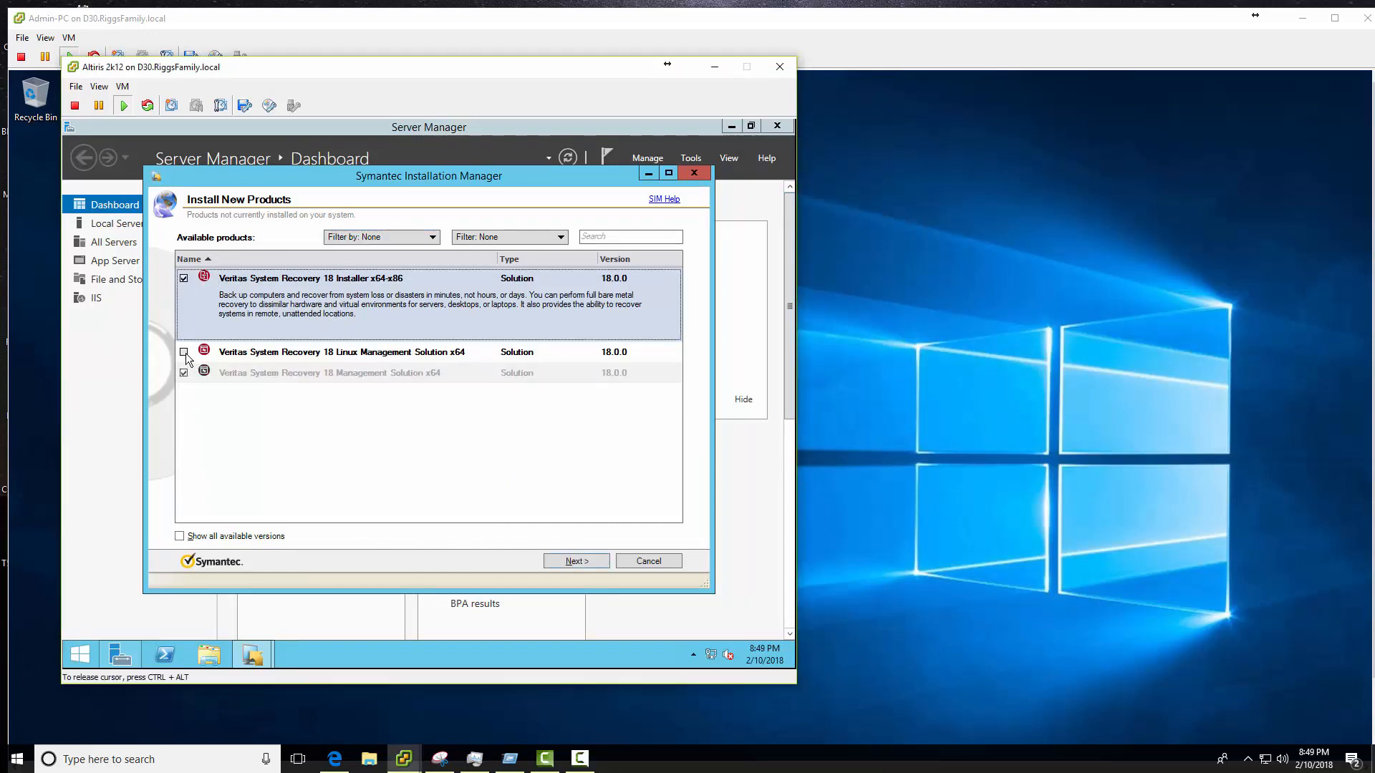
# - Accept the license terms and proceed through the readiness check to the installation summary
pyautogui.click(591, 560)
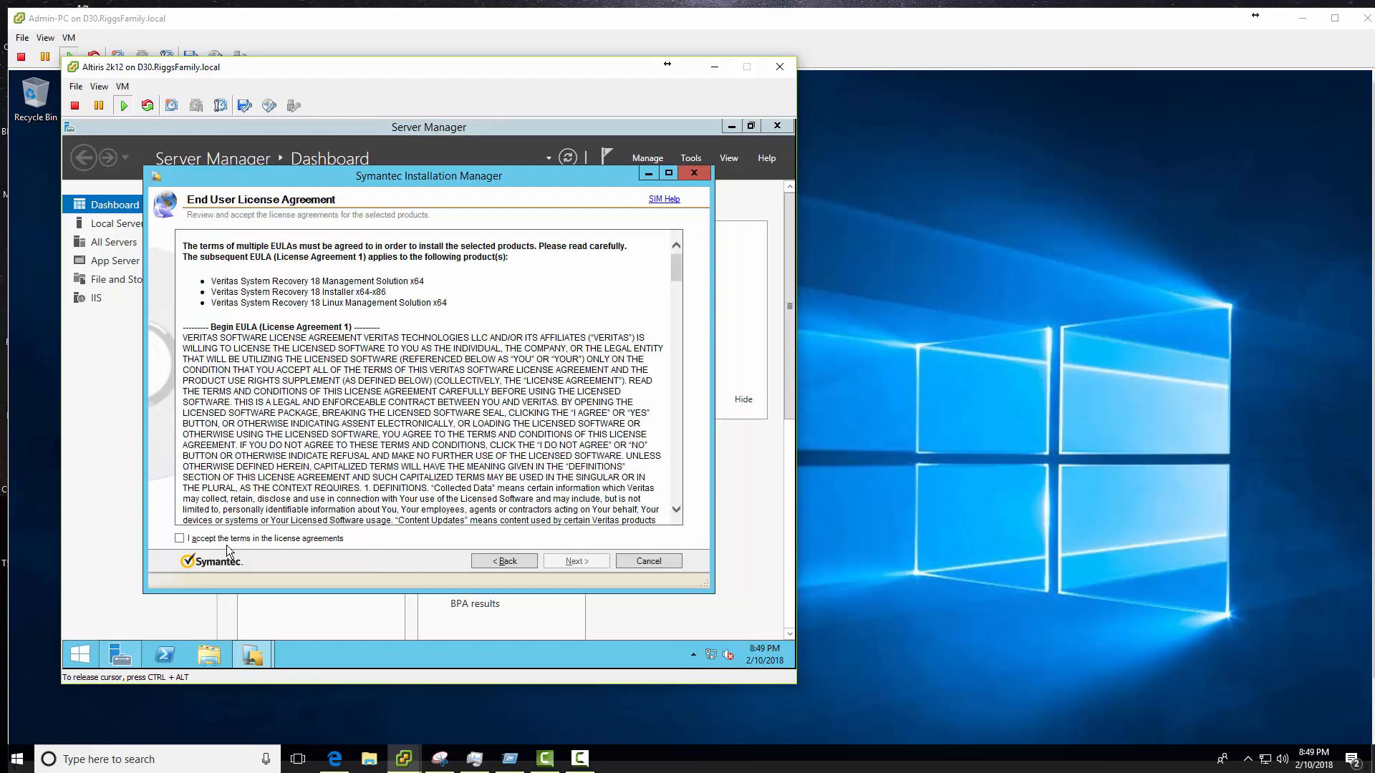
pyautogui.click(179, 539)
pyautogui.click(570, 562)
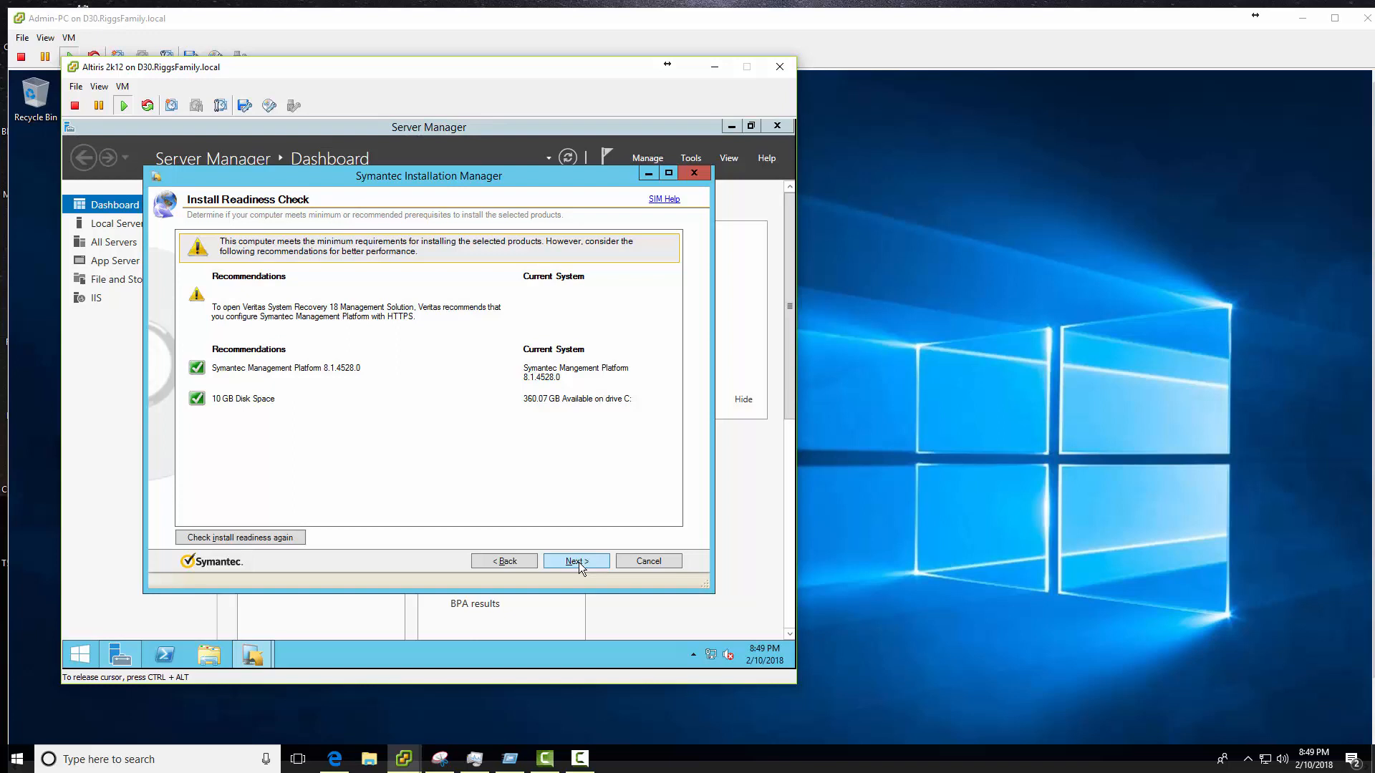
pyautogui.click(578, 561)
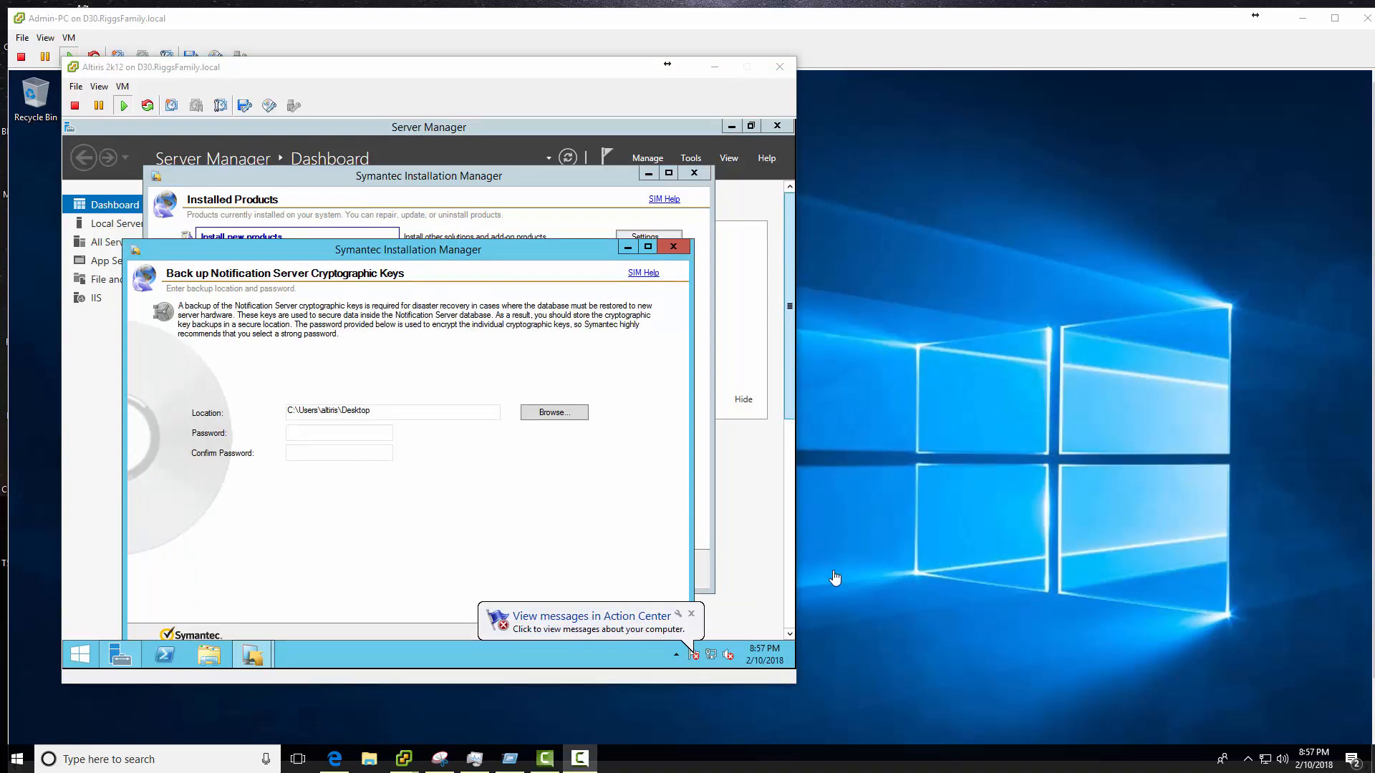
# - Dismiss the Action Center notification, skip the cryptographic key backup, and finish the installation
pyautogui.click(692, 616)
pyautogui.click(691, 616)
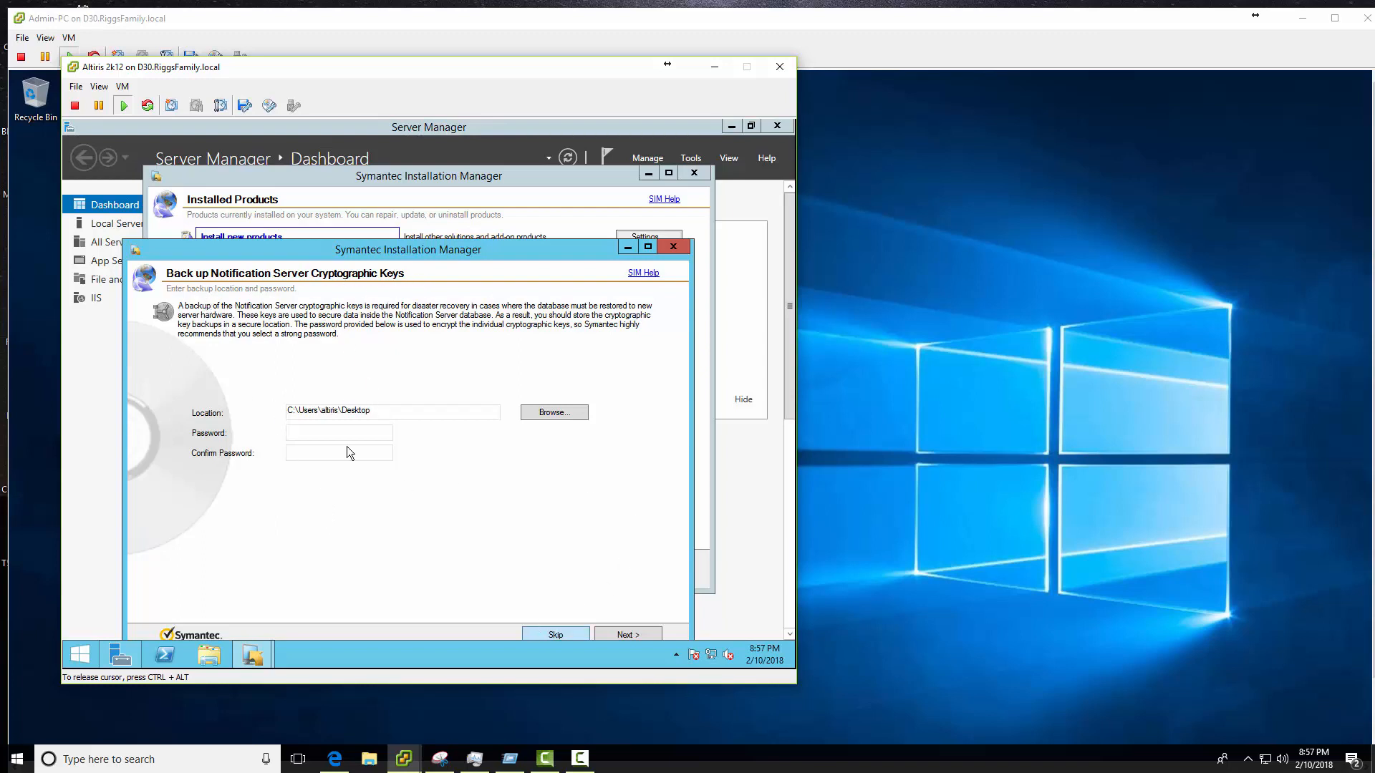
pyautogui.click(556, 635)
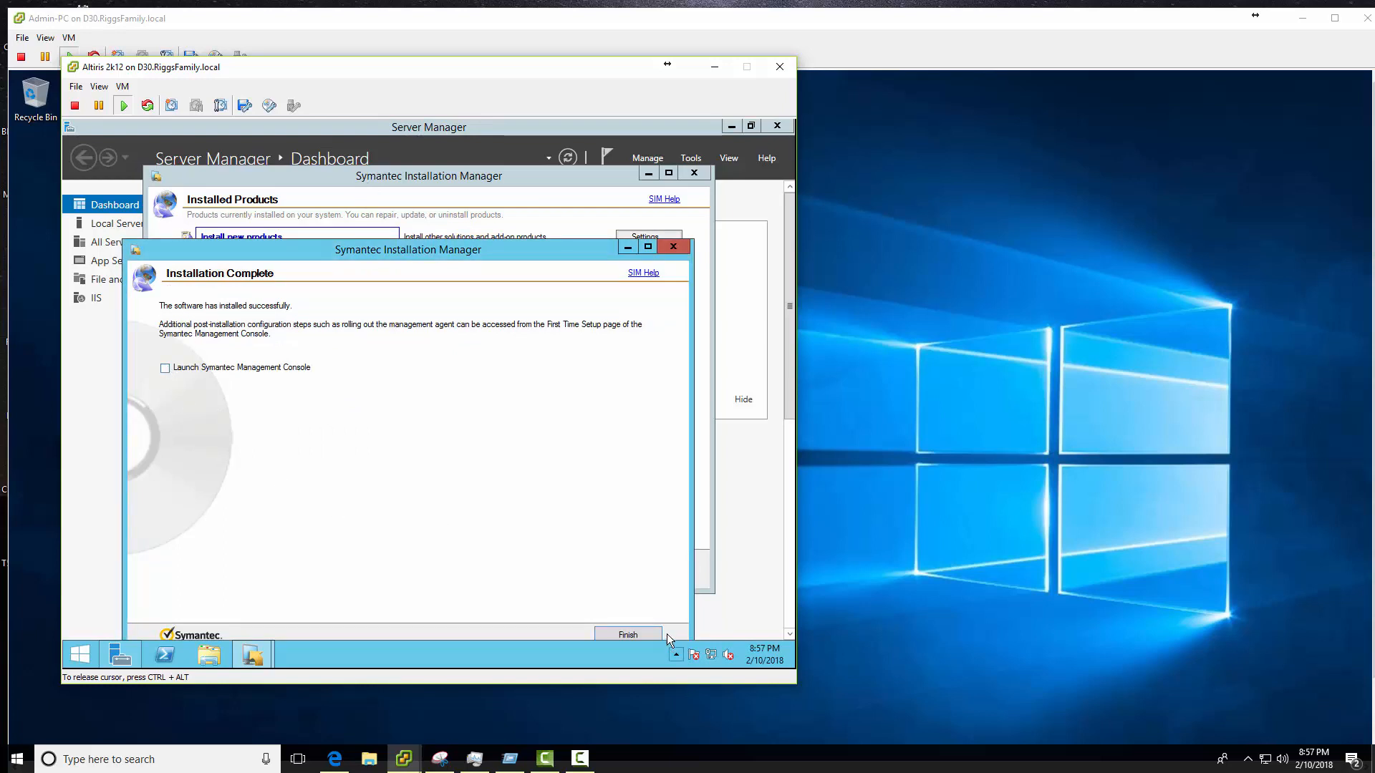
pyautogui.click(627, 635)
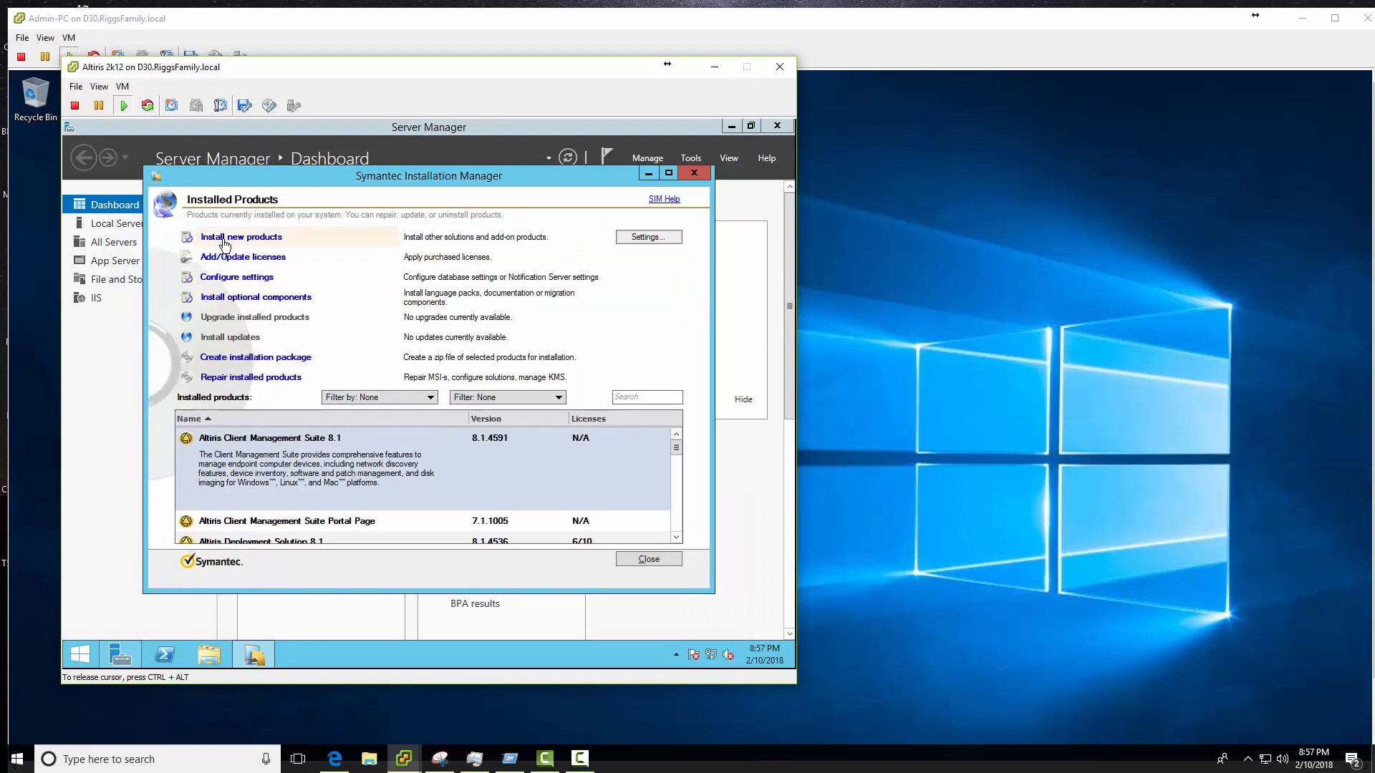
# - Switch the product listing back to symantec_v2.pl.xml.zip and close the Altiris 2k12 VM console
pyautogui.click(643, 239)
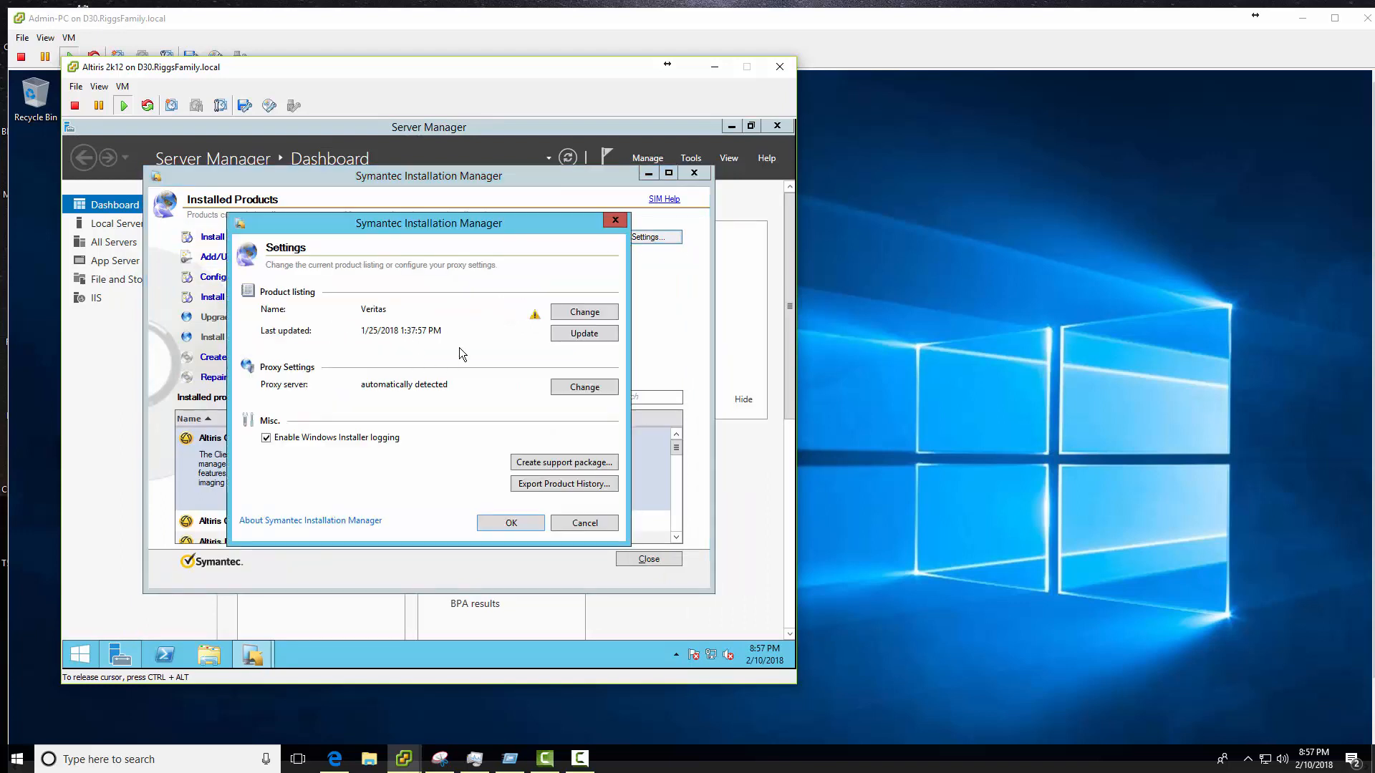
pyautogui.click(581, 314)
pyautogui.click(205, 319)
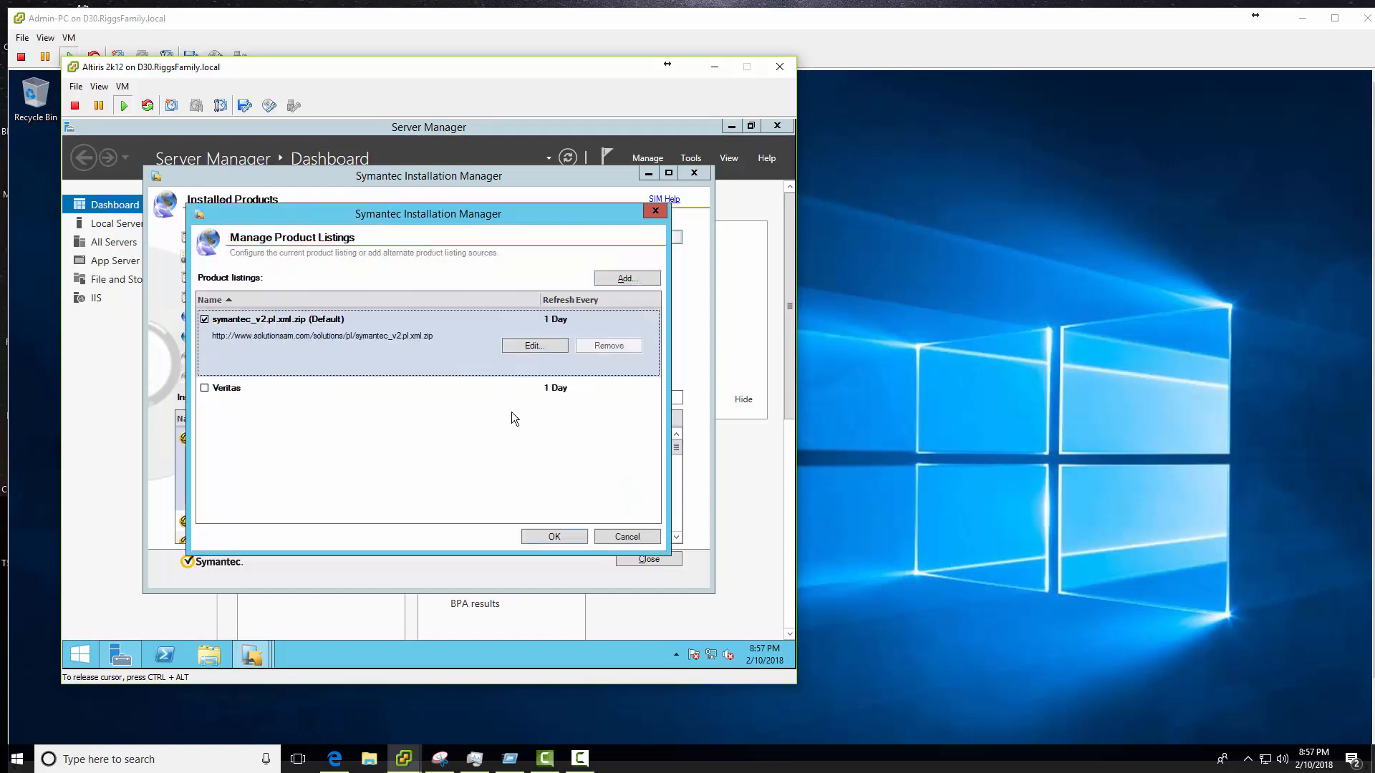
pyautogui.click(553, 536)
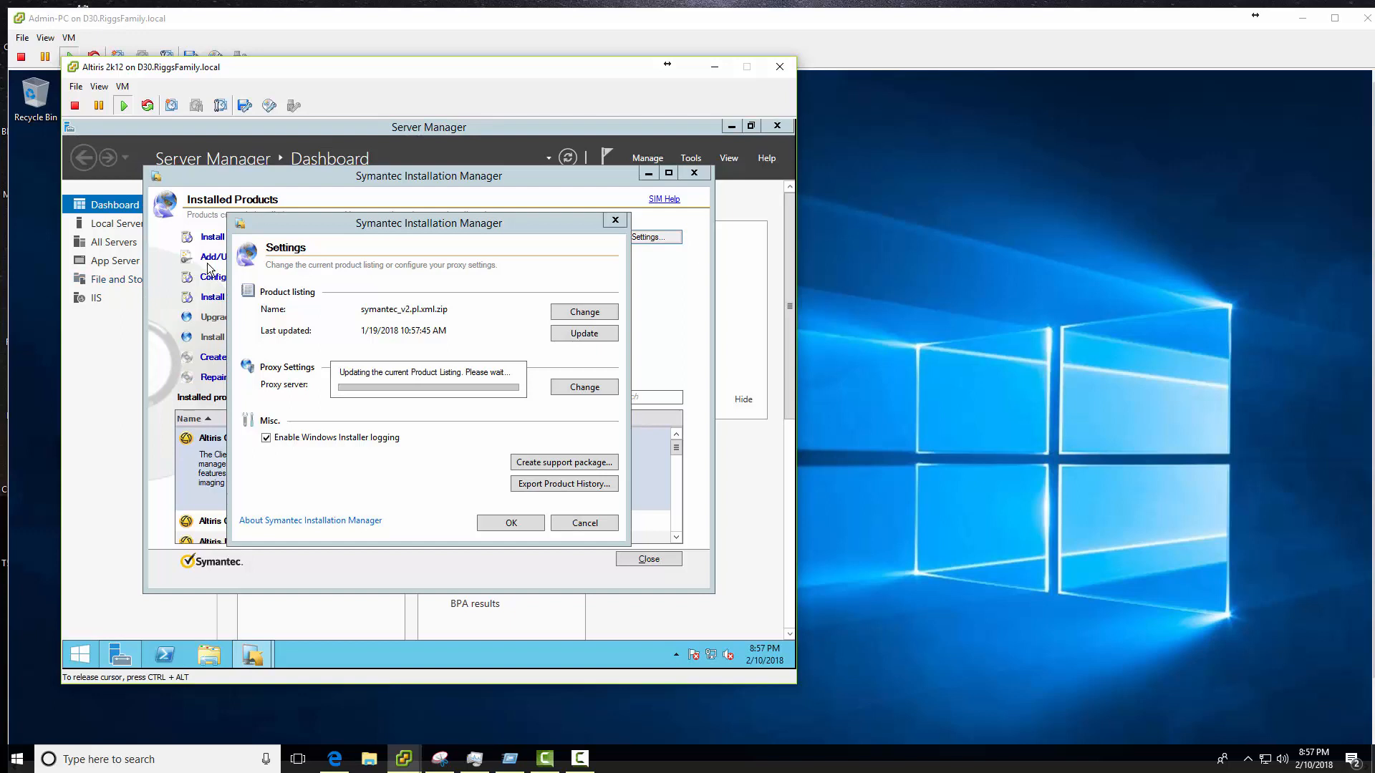
pyautogui.click(780, 66)
pyautogui.click(47, 40)
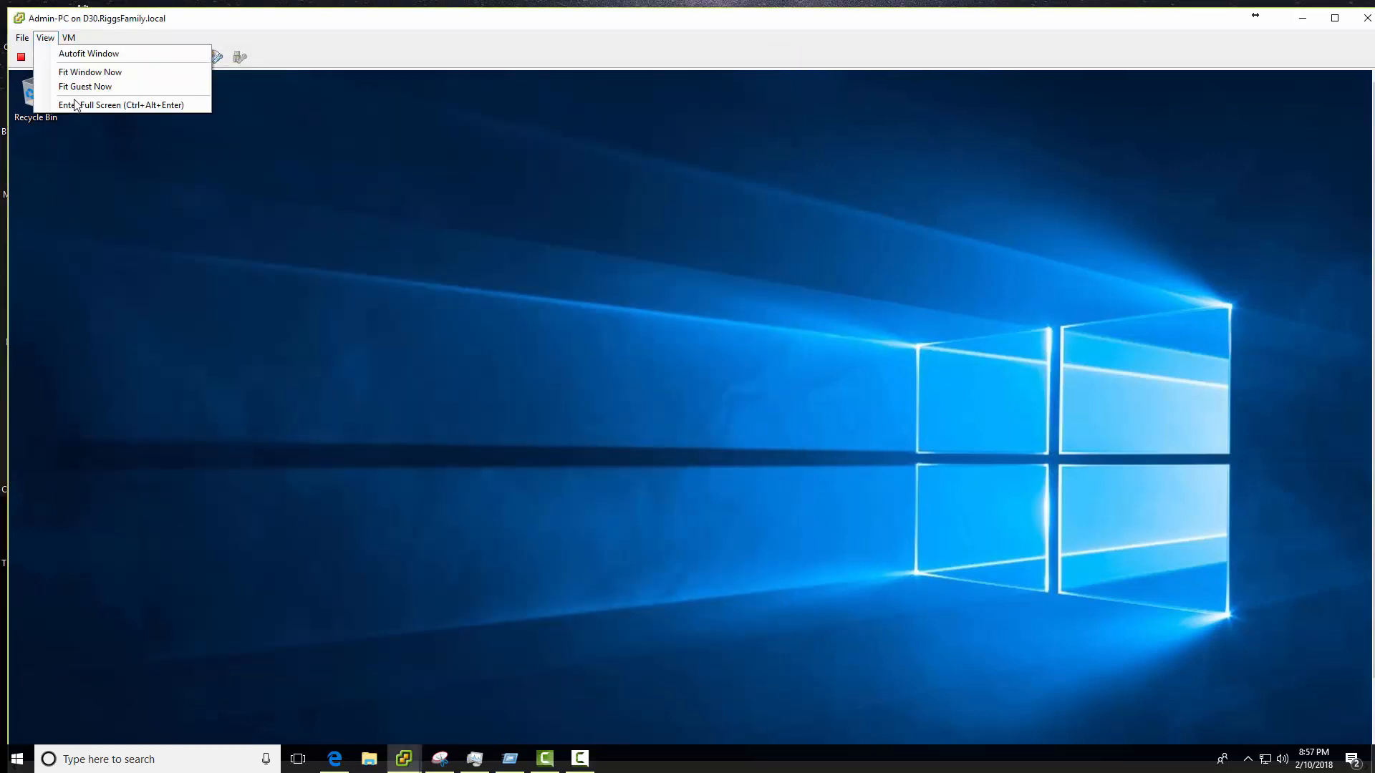
# - Switch the remaining VM to full screen and reload the management console page
pyautogui.click(91, 107)
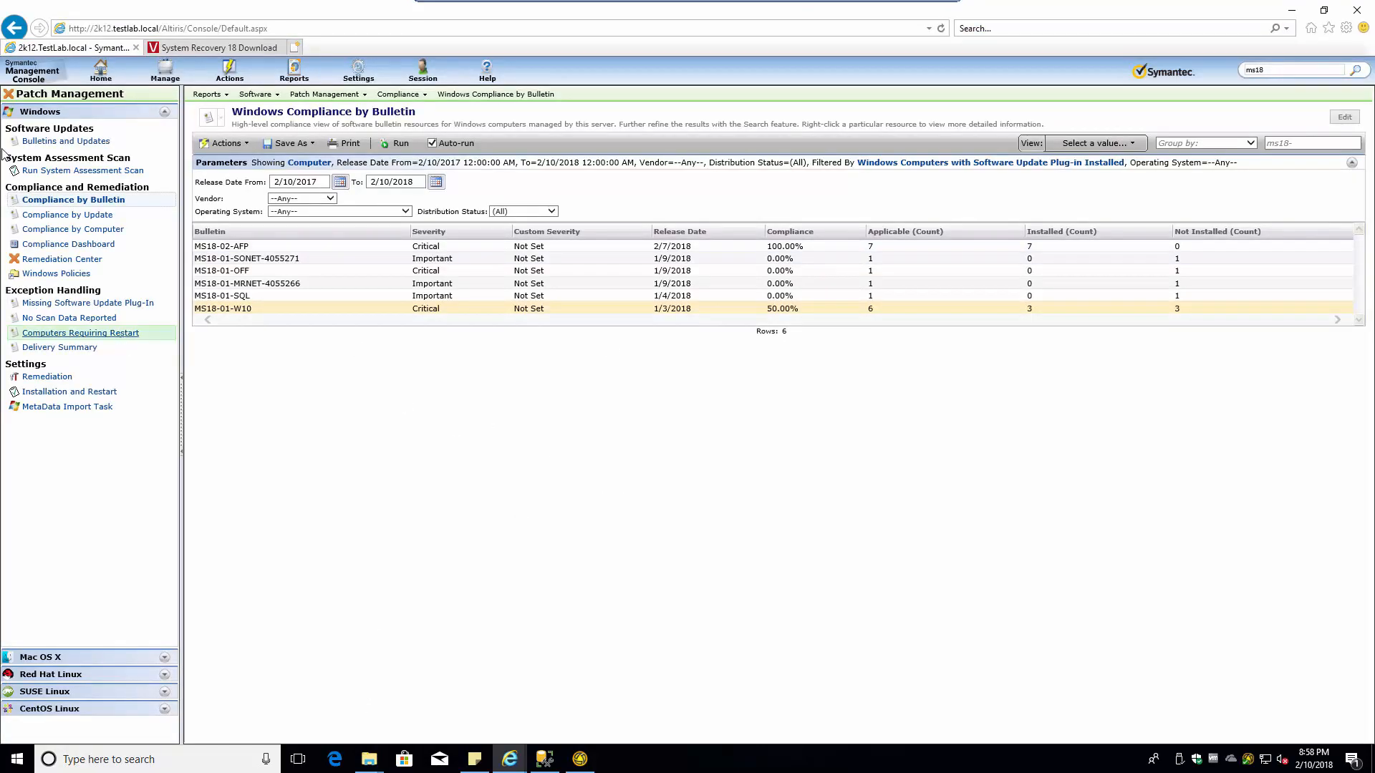
pyautogui.click(101, 80)
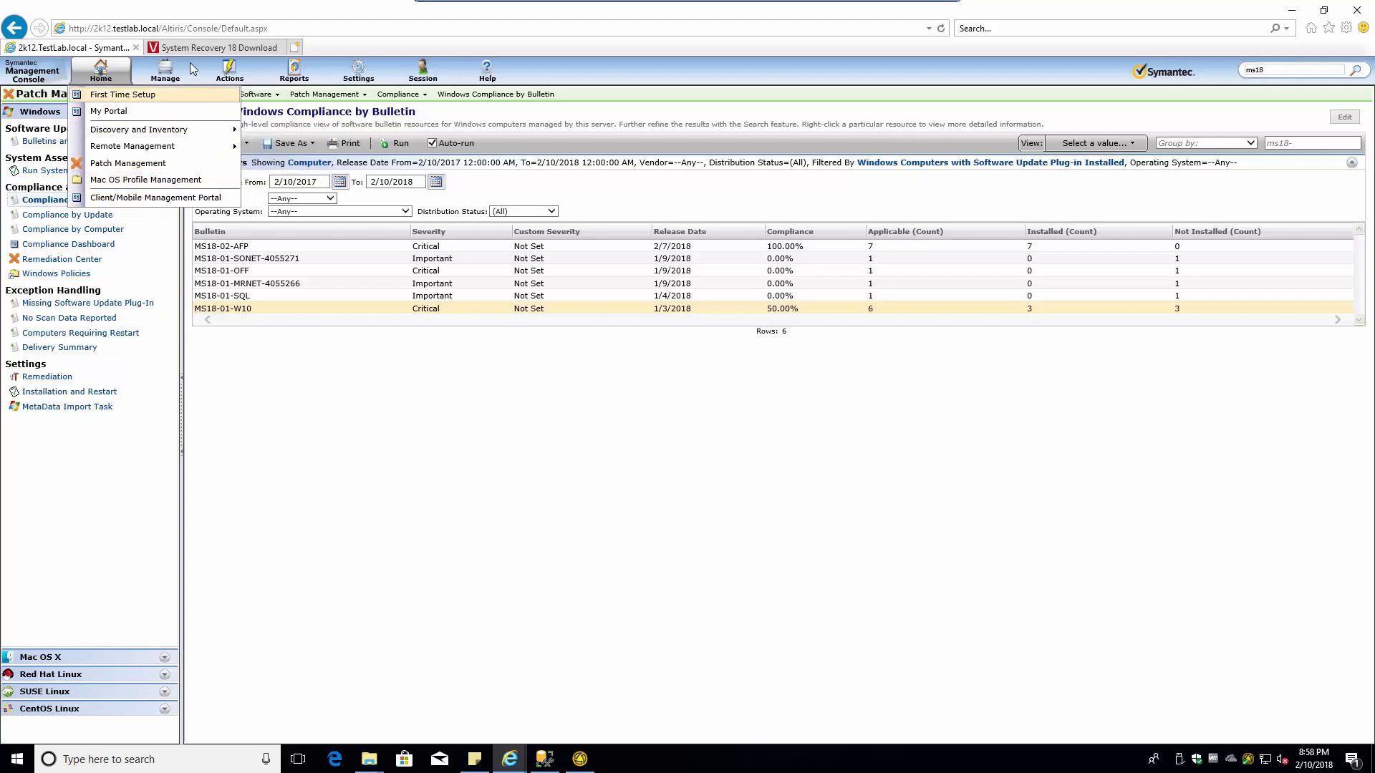
pyautogui.click(101, 68)
pyautogui.click(101, 68)
pyautogui.click(304, 29)
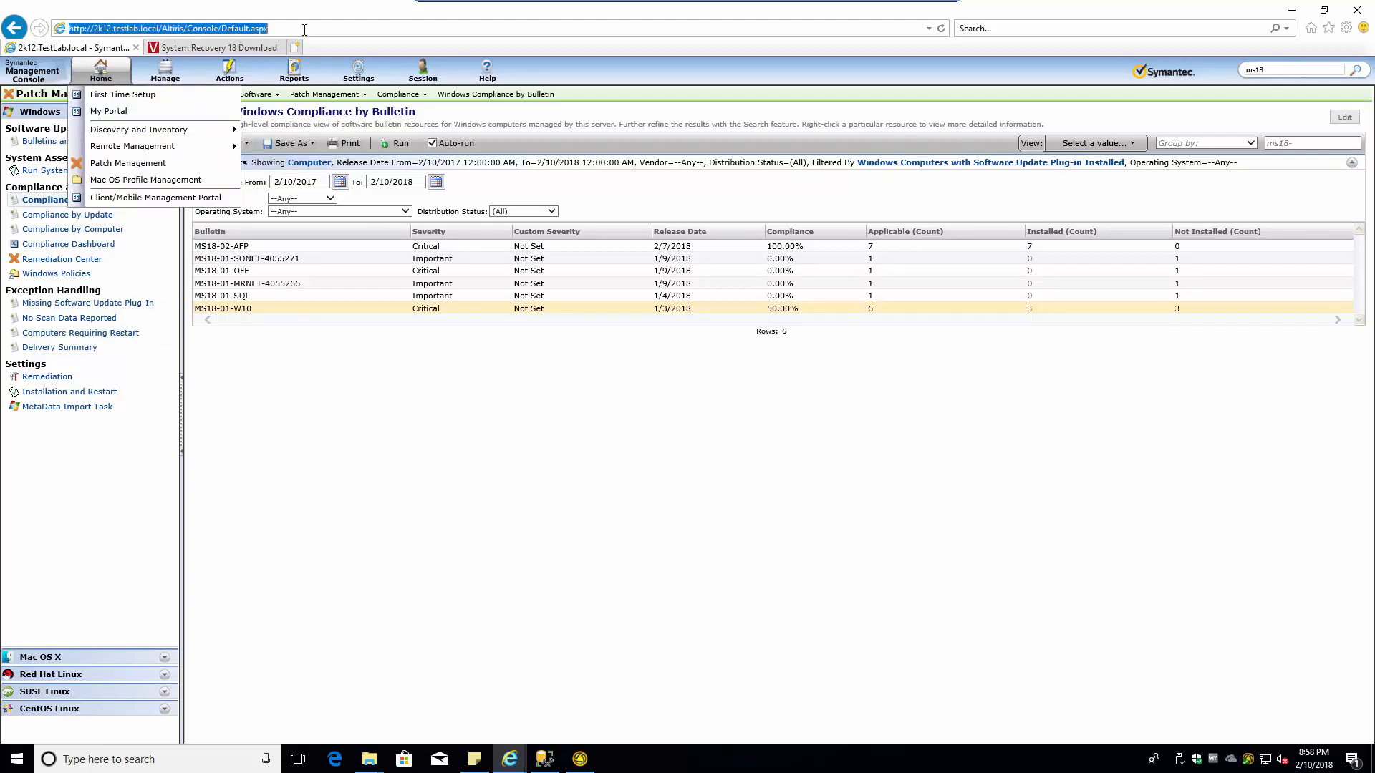
pyautogui.press('Return')
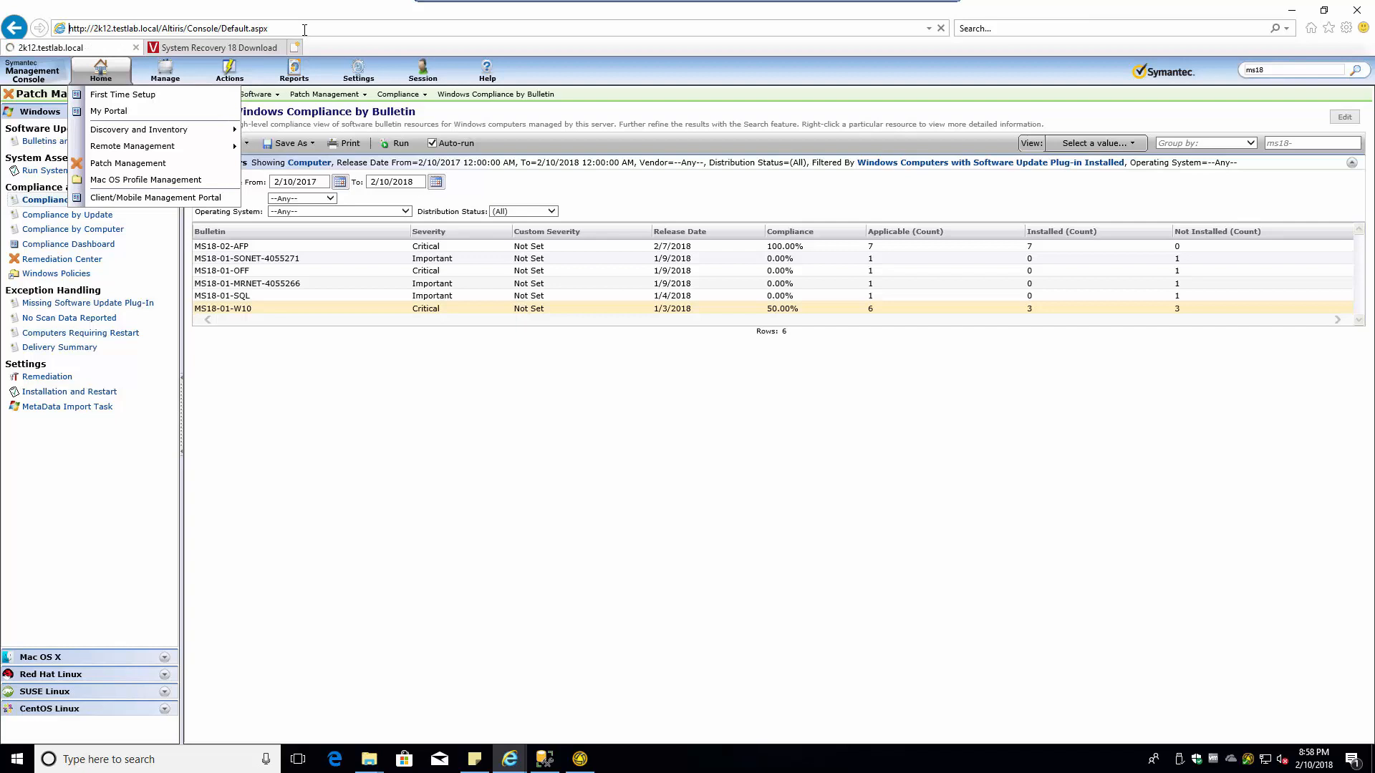
# - Close the System Recovery 18 Download tab and dismiss the Windows Security credentials prompt with OK
pyautogui.click(209, 75)
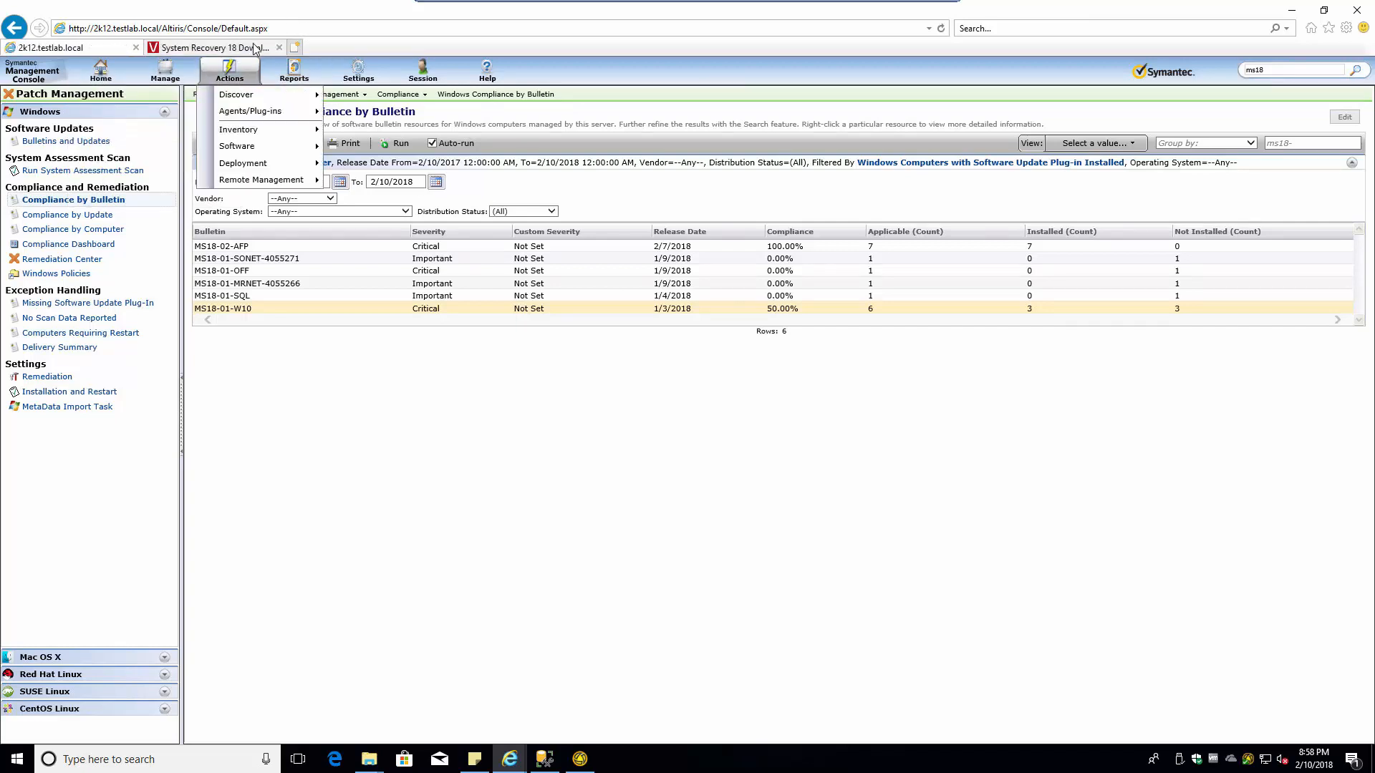
pyautogui.click(283, 50)
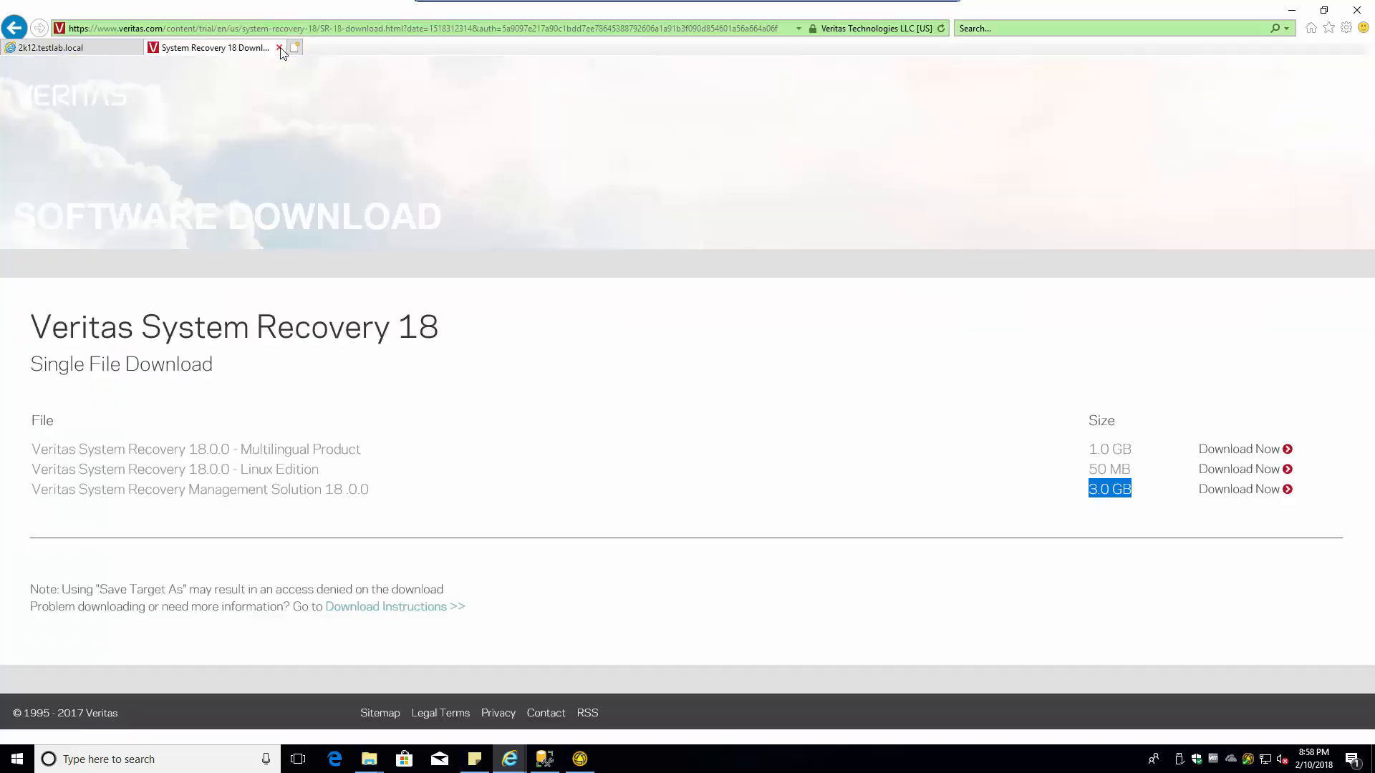
pyautogui.click(279, 48)
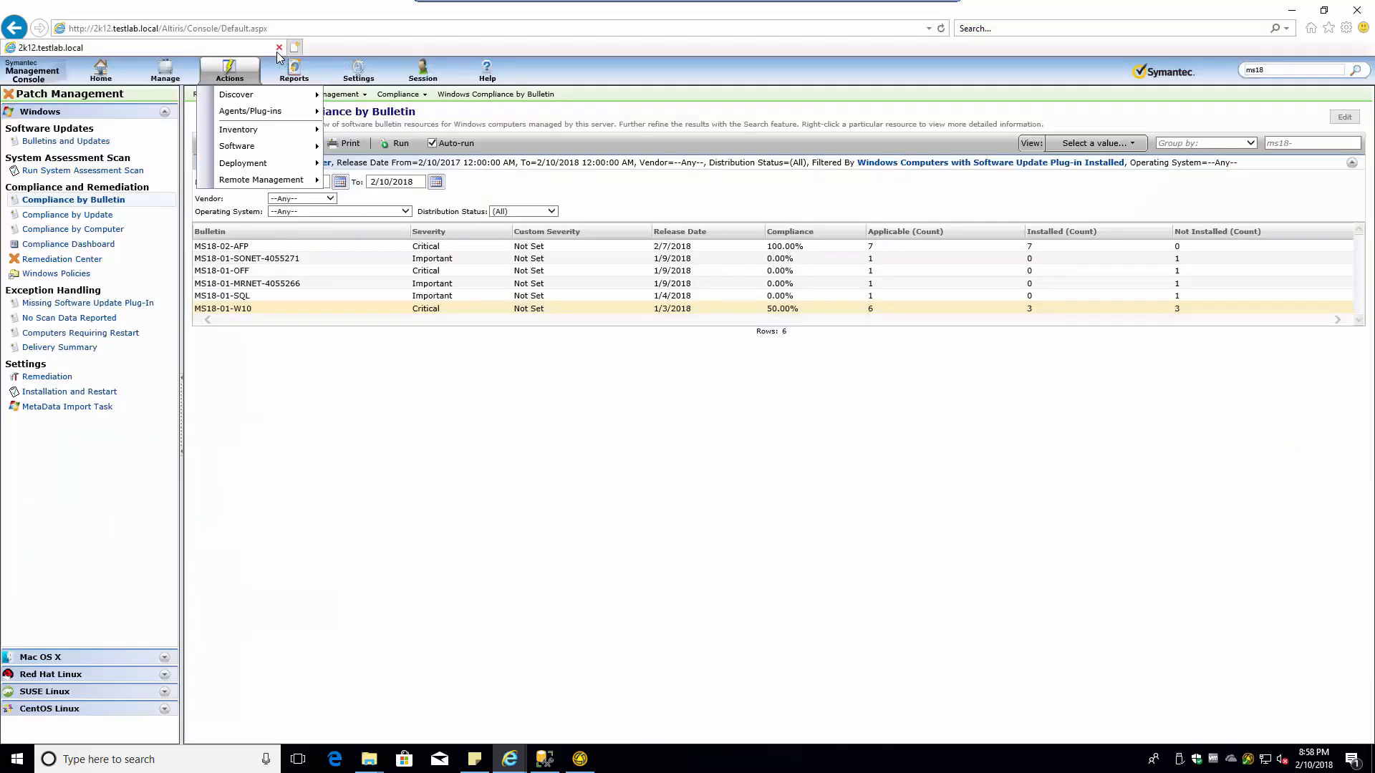
pyautogui.click(93, 75)
pyautogui.moveTo(123, 135)
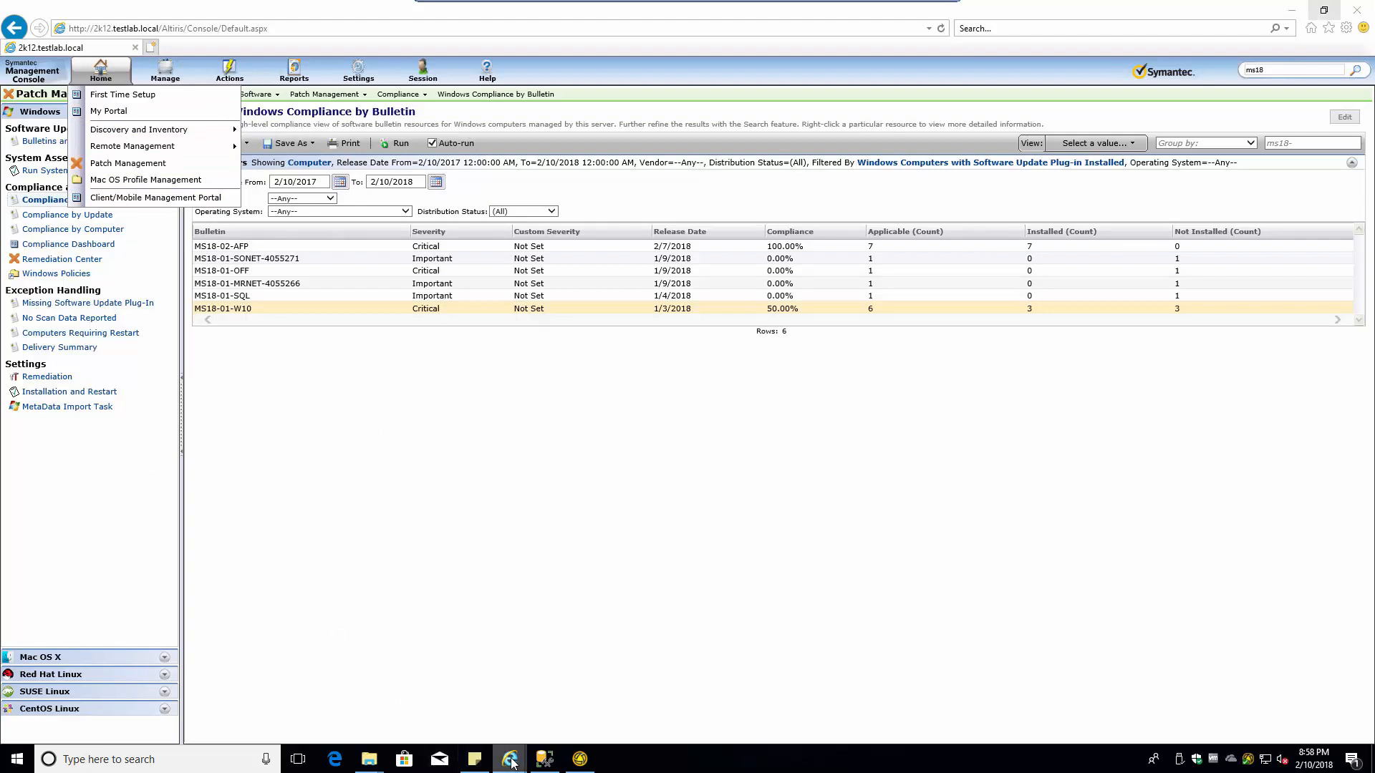
pyautogui.moveTo(513, 764)
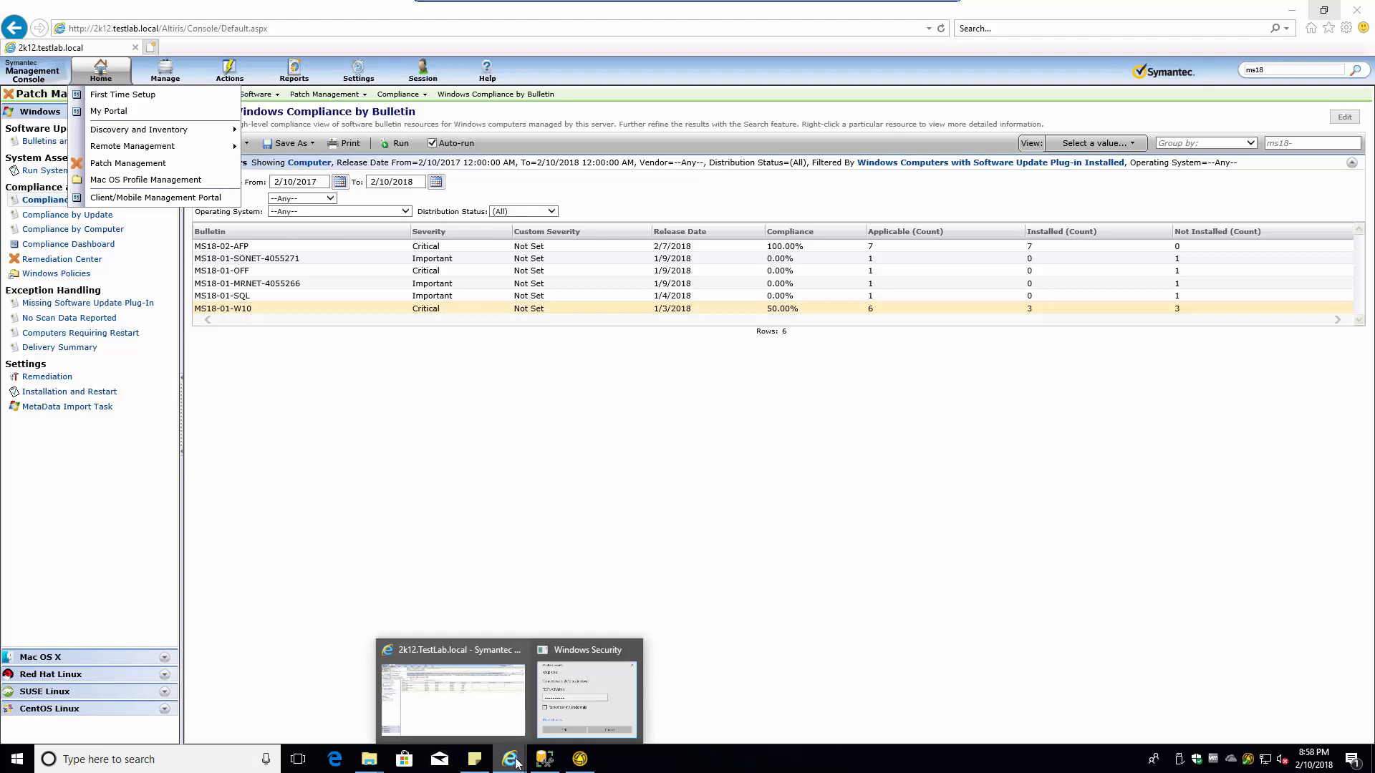
pyautogui.click(578, 719)
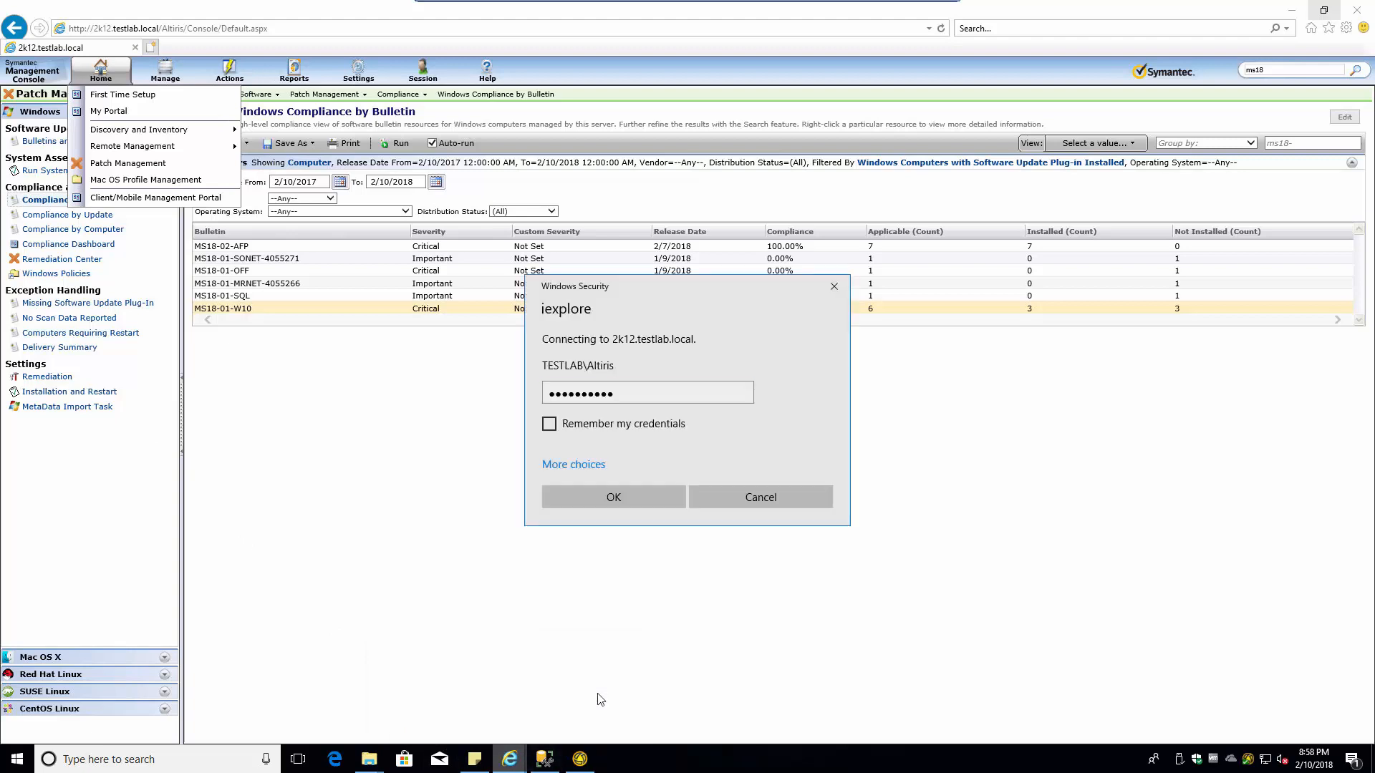
pyautogui.click(613, 496)
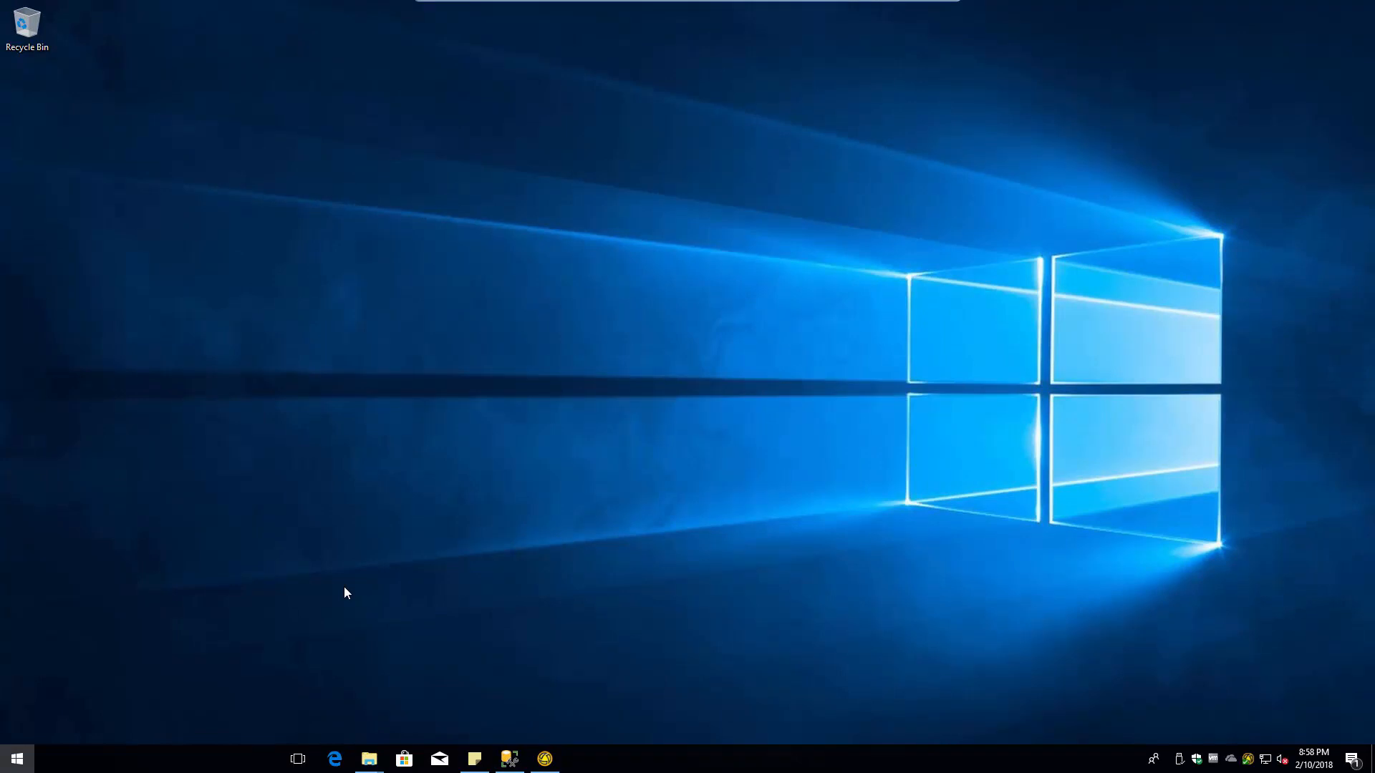
# - Relaunch Internet Explorer from Start and sign in with the console password, ticking Remember my credentials
pyautogui.press('super')
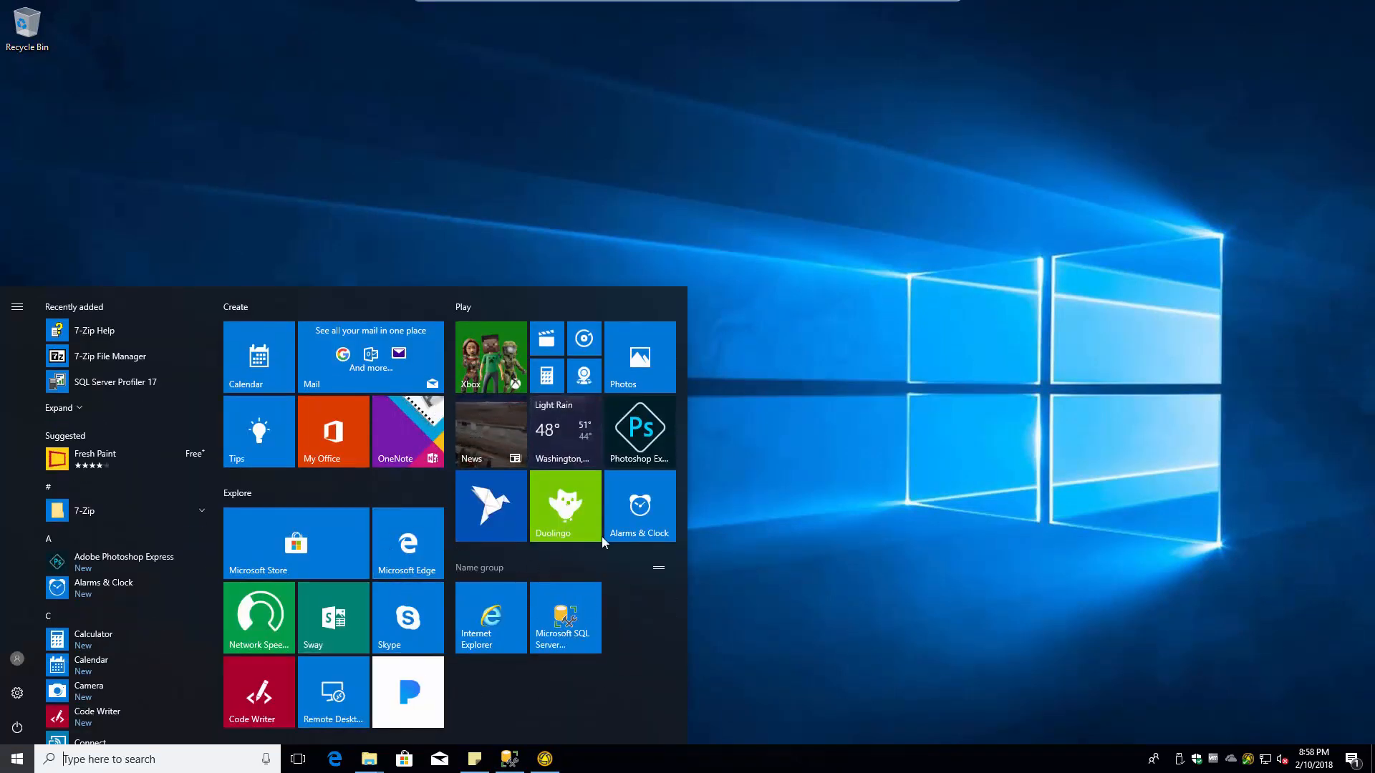
pyautogui.click(485, 637)
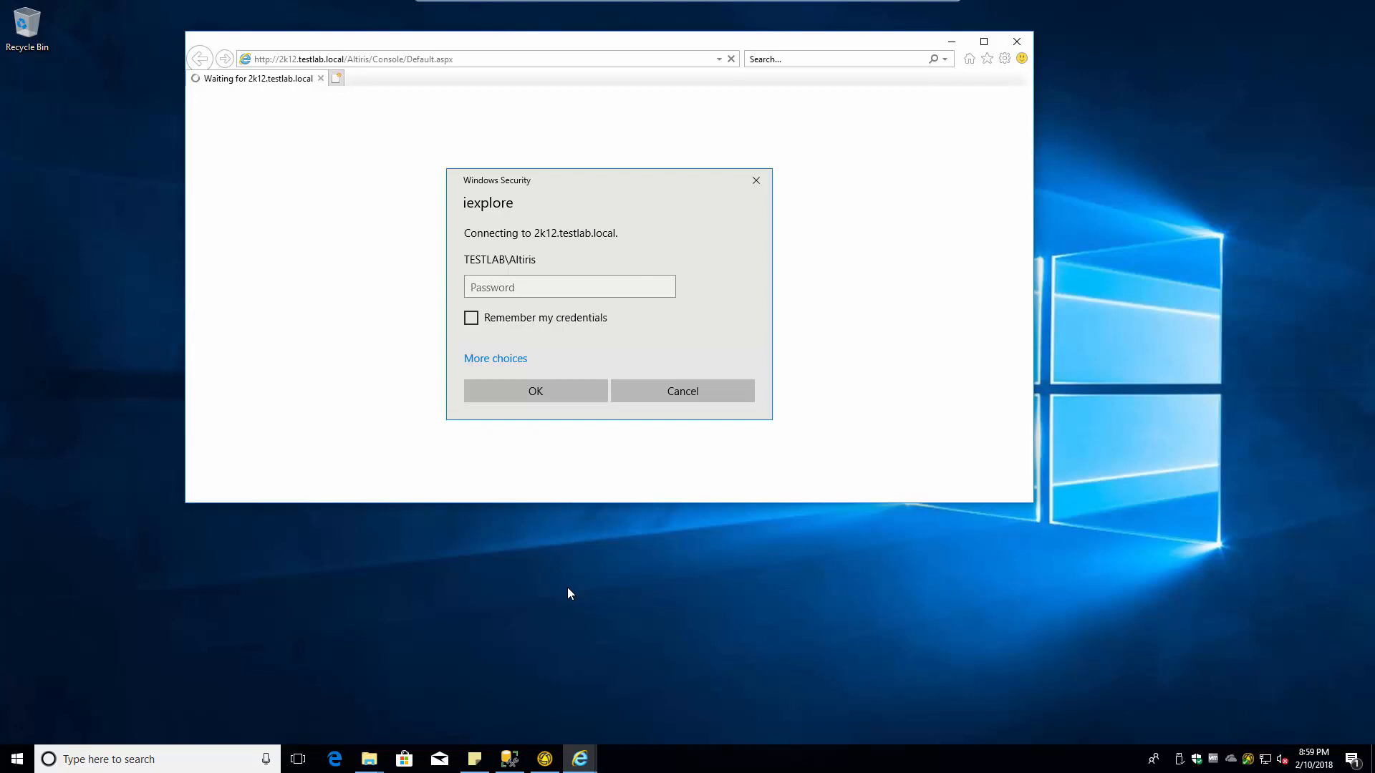
pyautogui.click(532, 283)
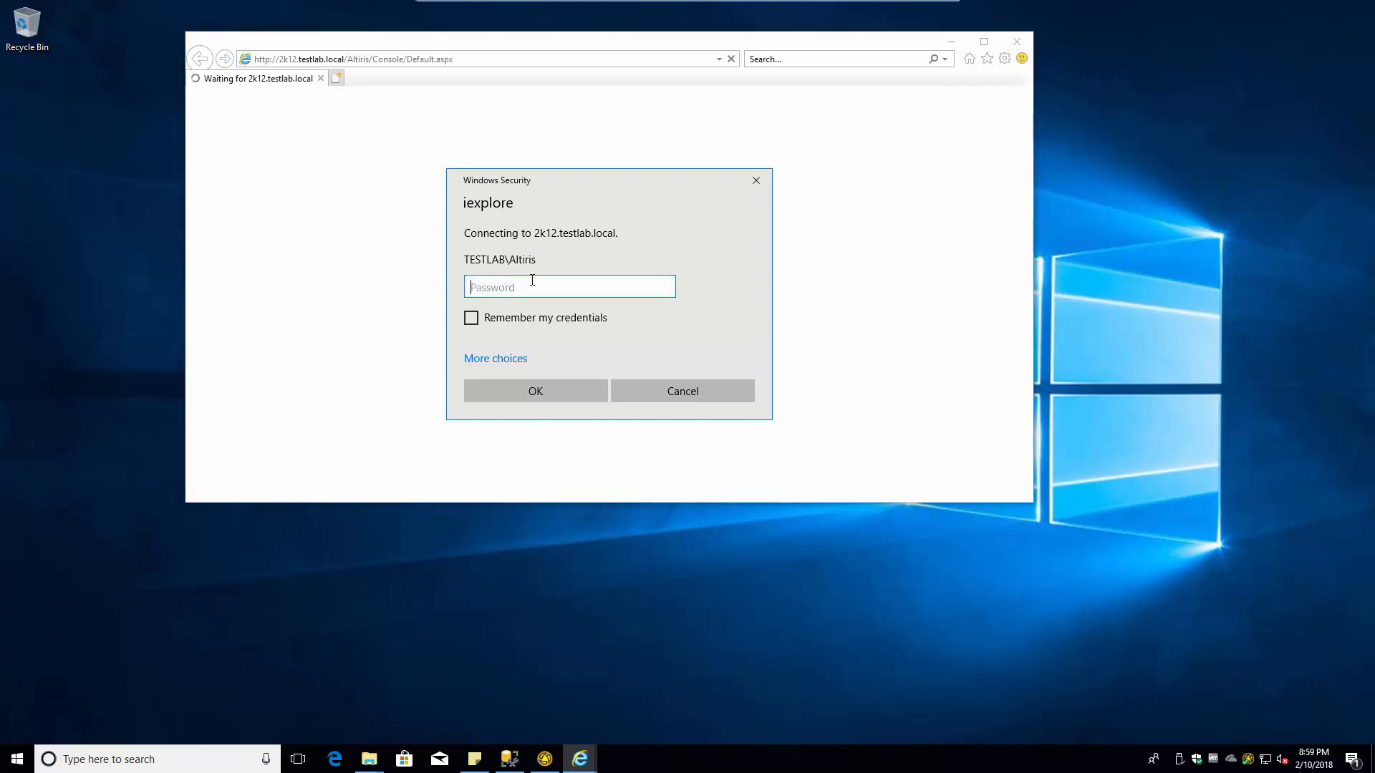
pyautogui.write('****')
pyautogui.click(471, 318)
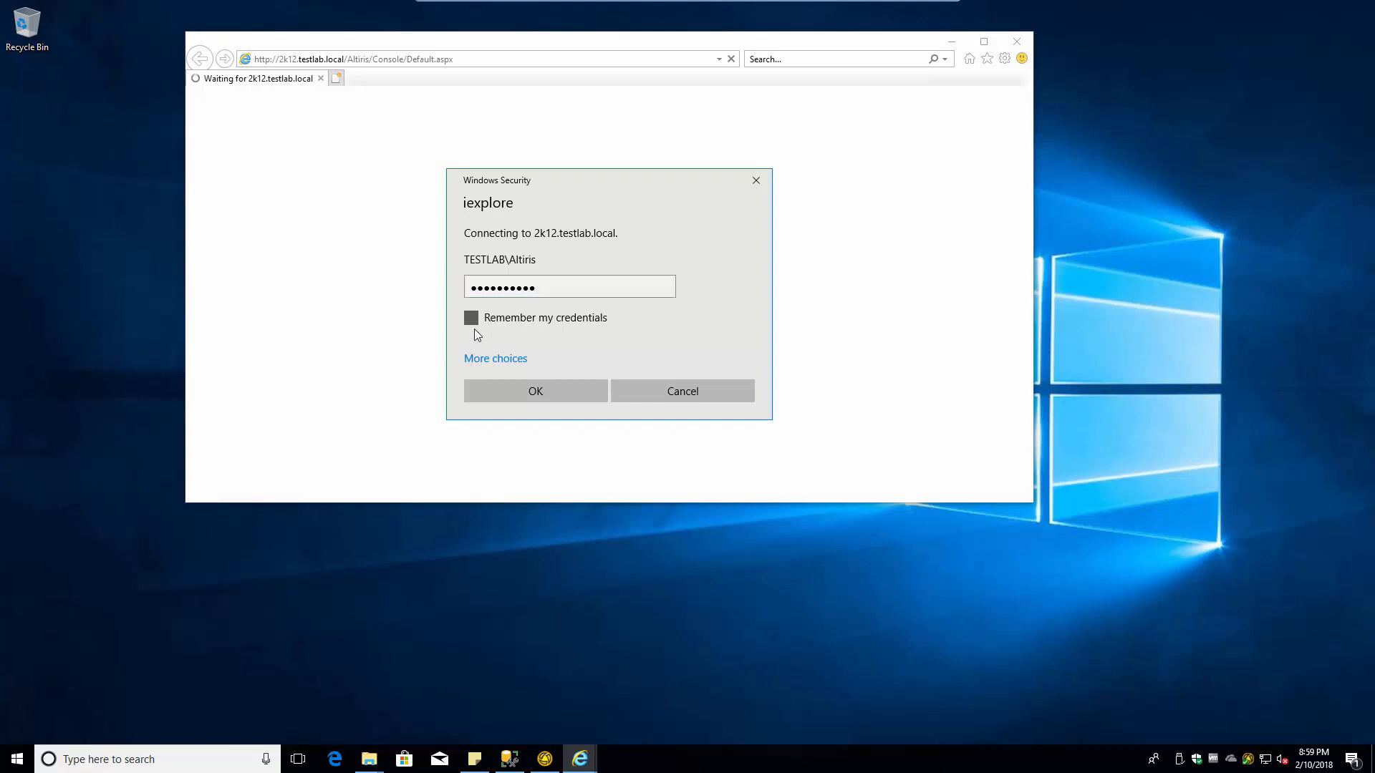
pyautogui.click(552, 393)
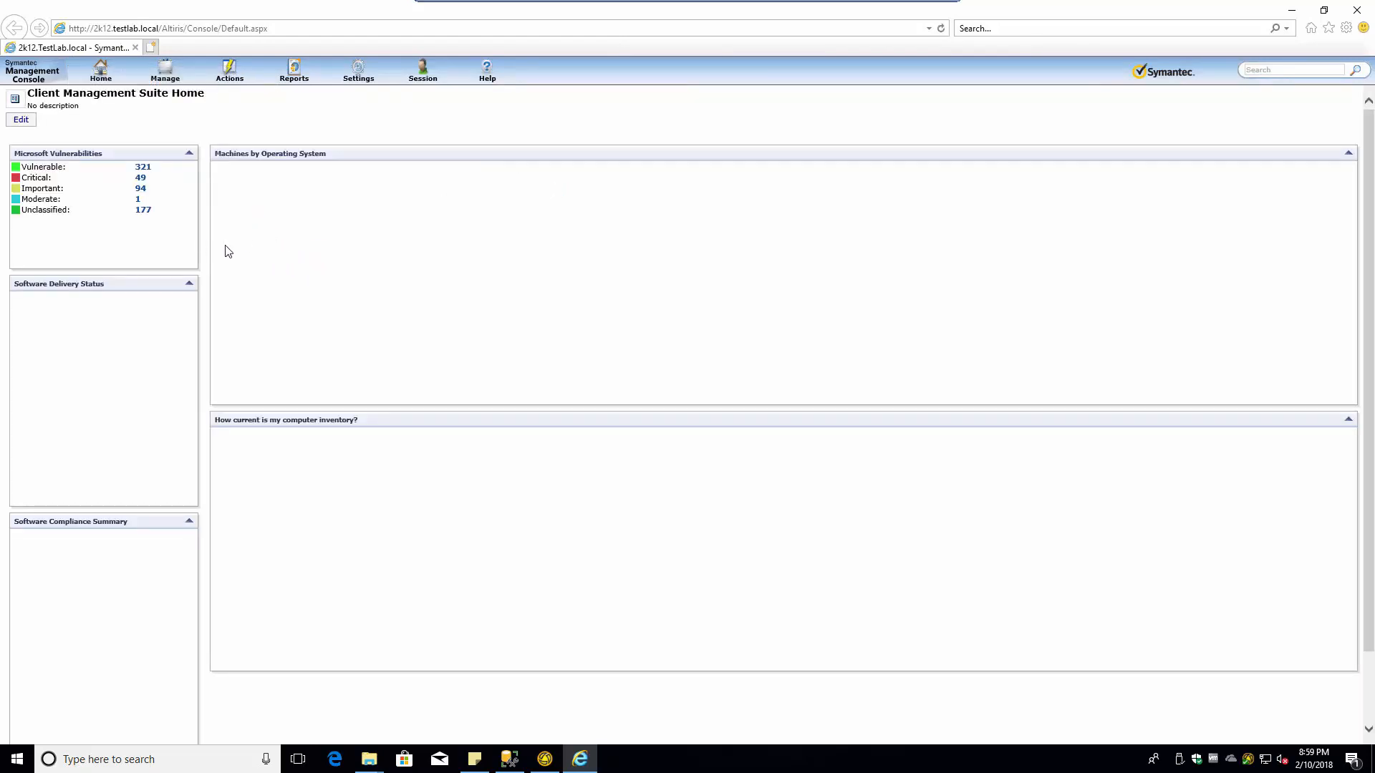
# - Open Home > Backup and Recovery > Veritas System Recovery 18 Management Solution and allow usage information collection
pyautogui.click(102, 69)
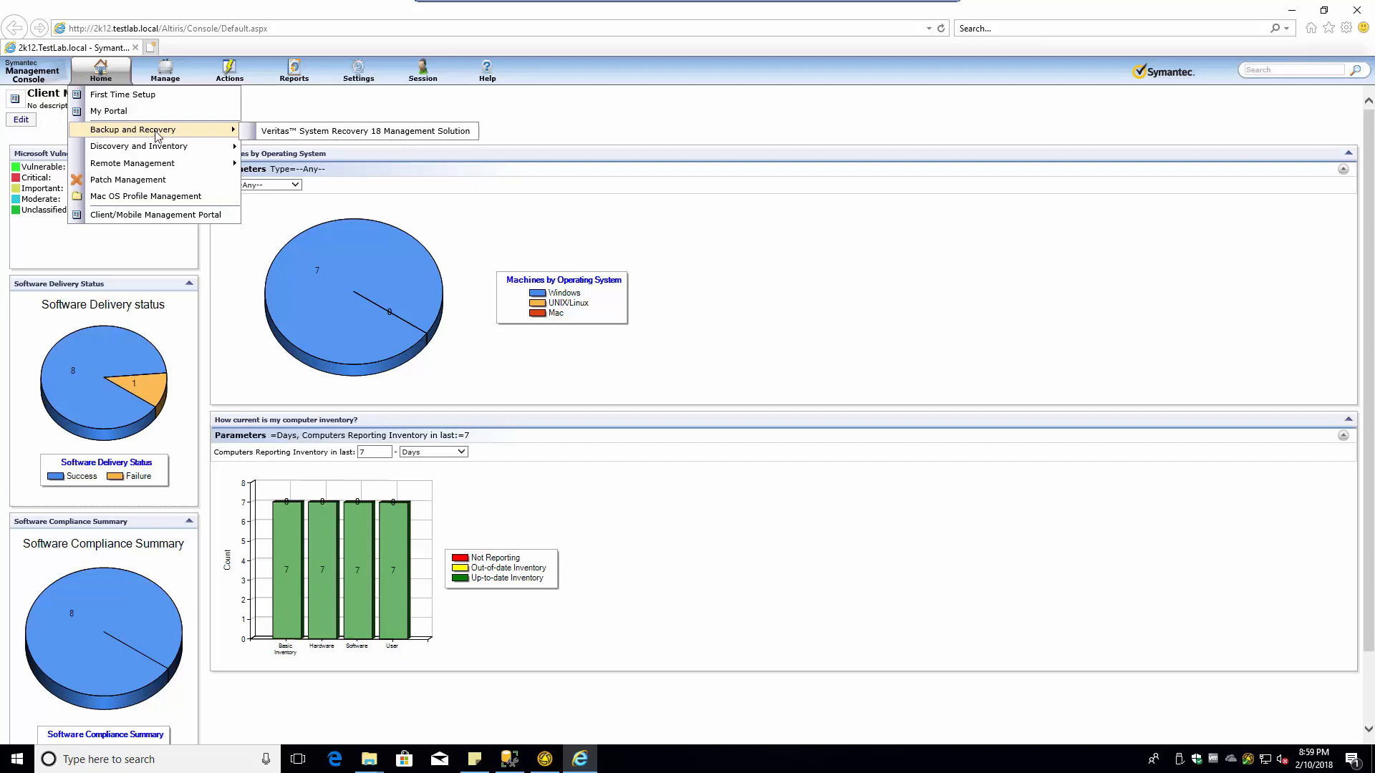
pyautogui.click(347, 136)
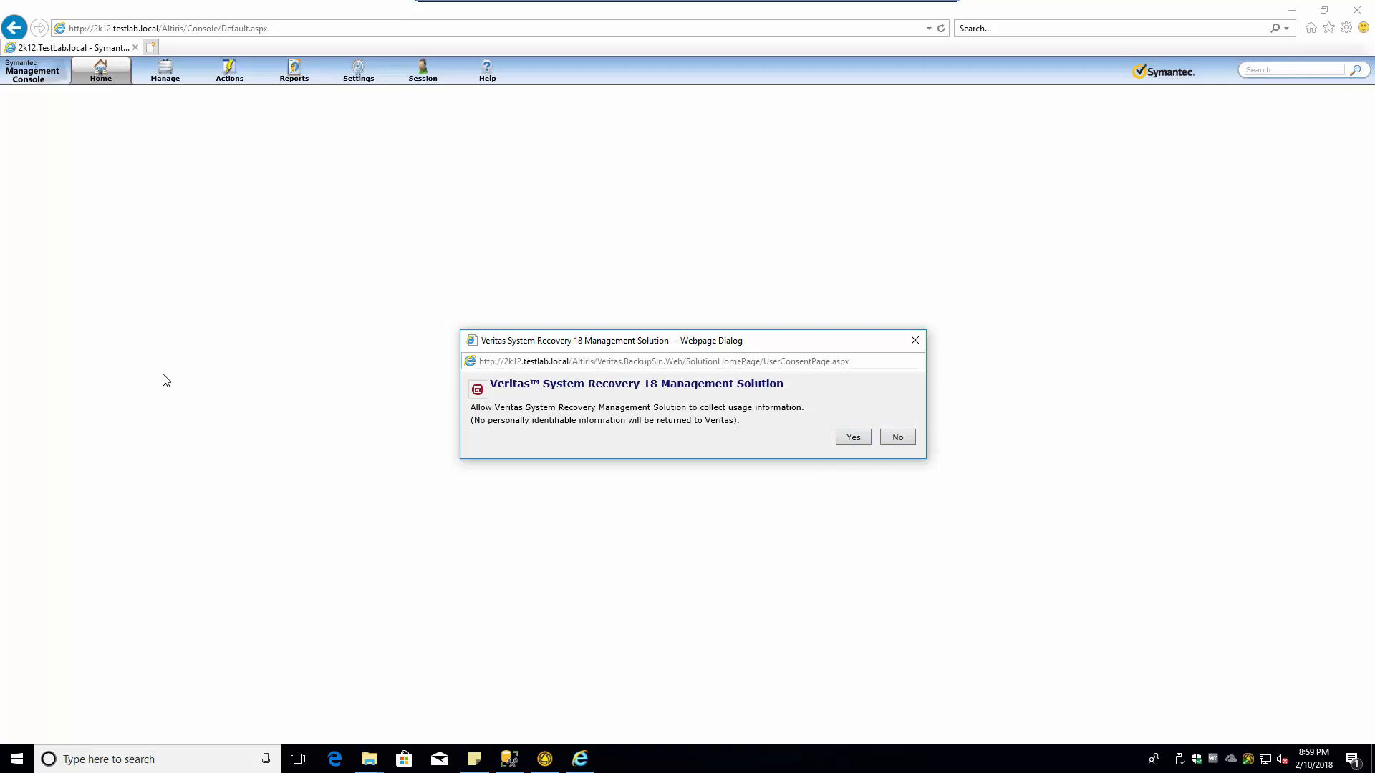
pyautogui.click(854, 441)
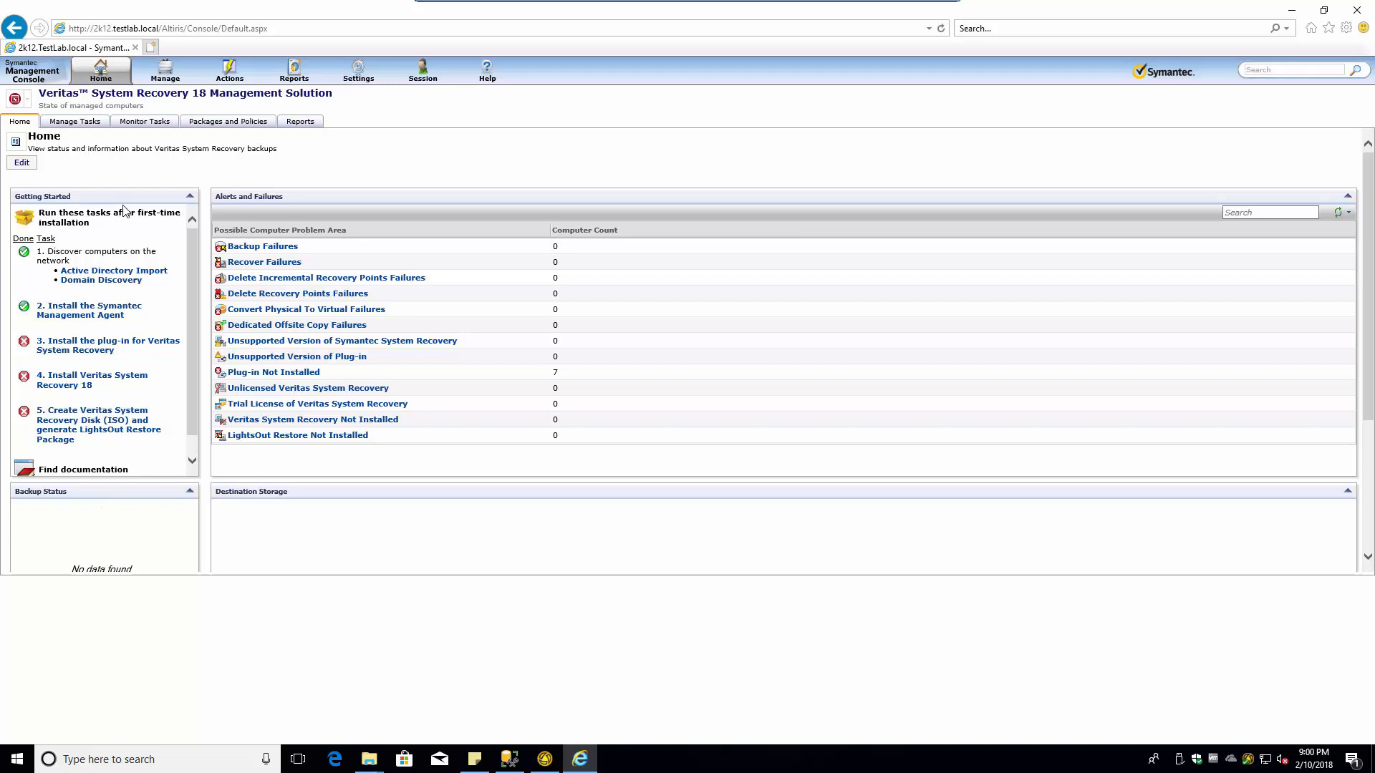
# - Open the Manage Tasks view and filter on Computers to list all 7 machines with plug-in Not Installed
pyautogui.click(77, 123)
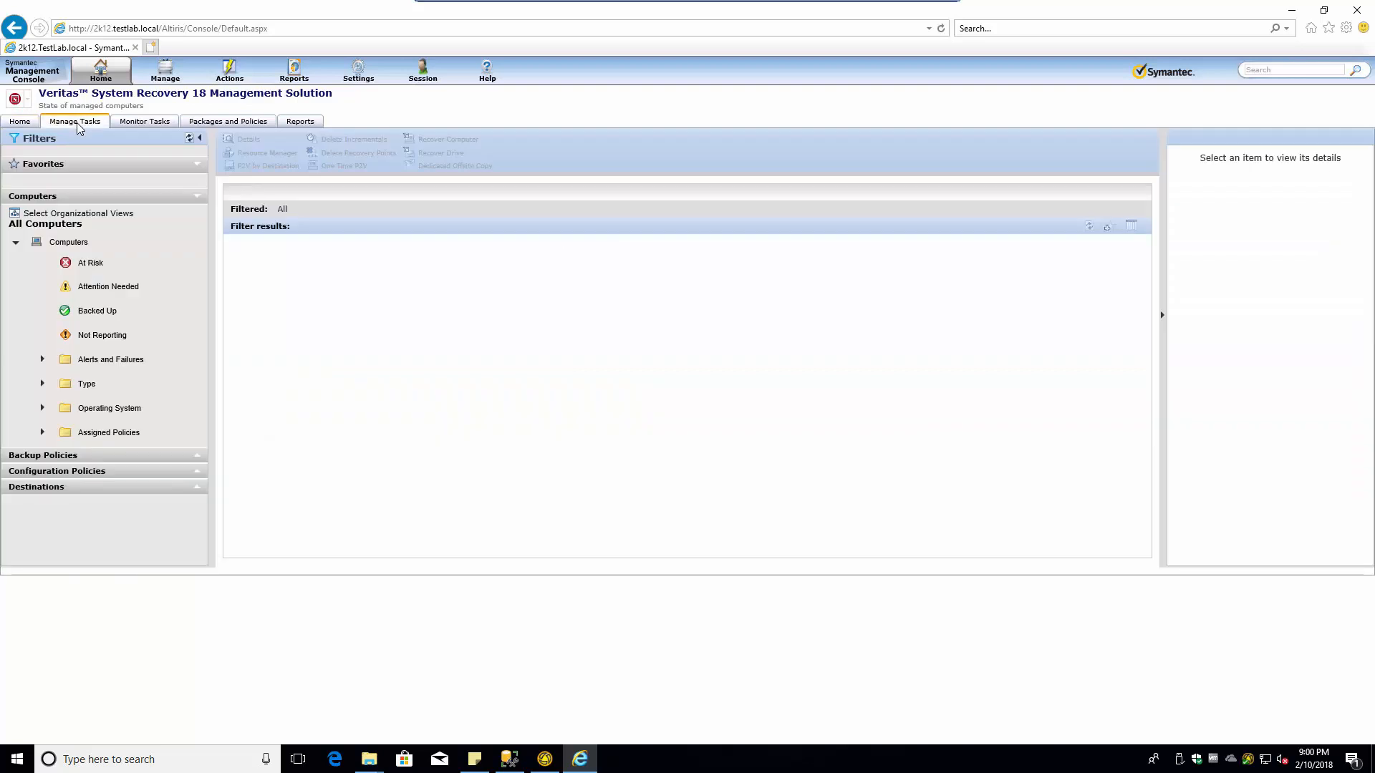
pyautogui.click(17, 124)
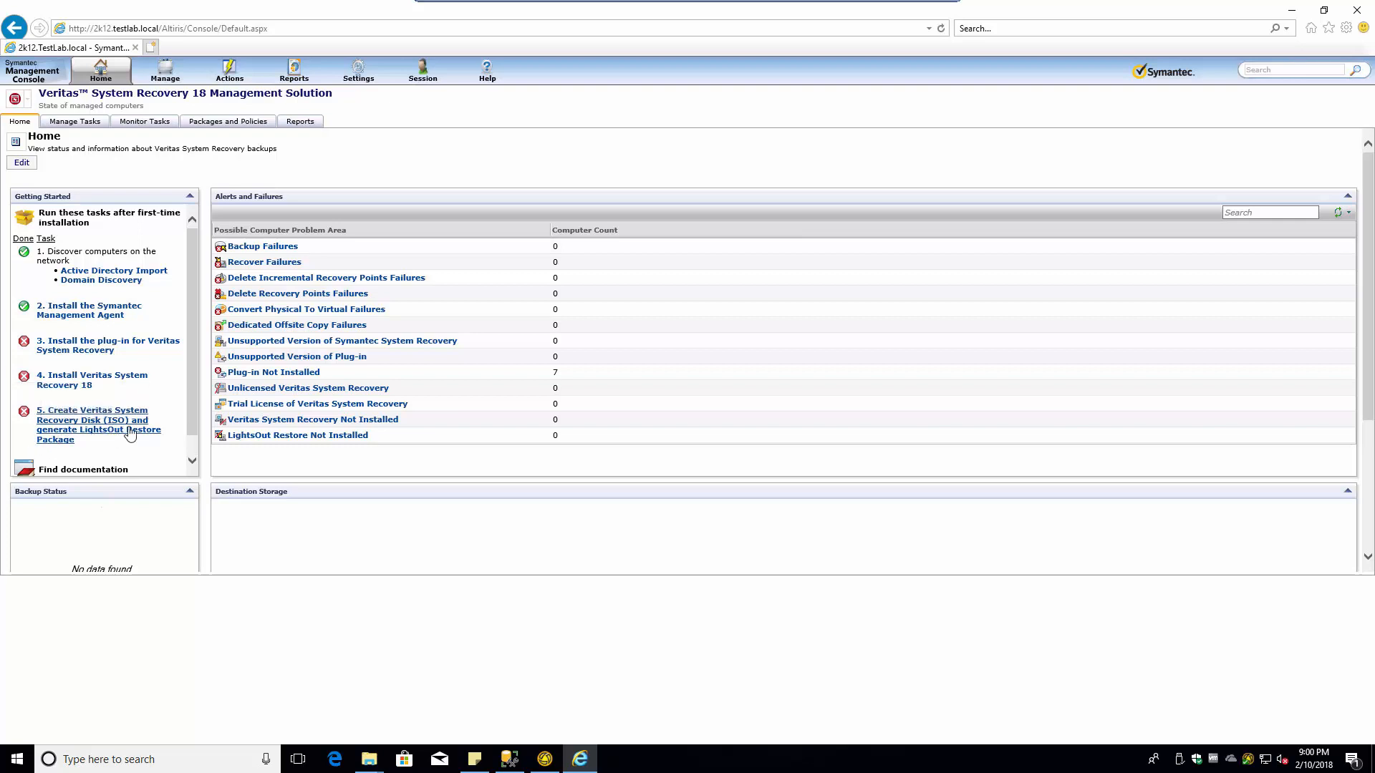
pyautogui.scroll(-5, 36, 430)
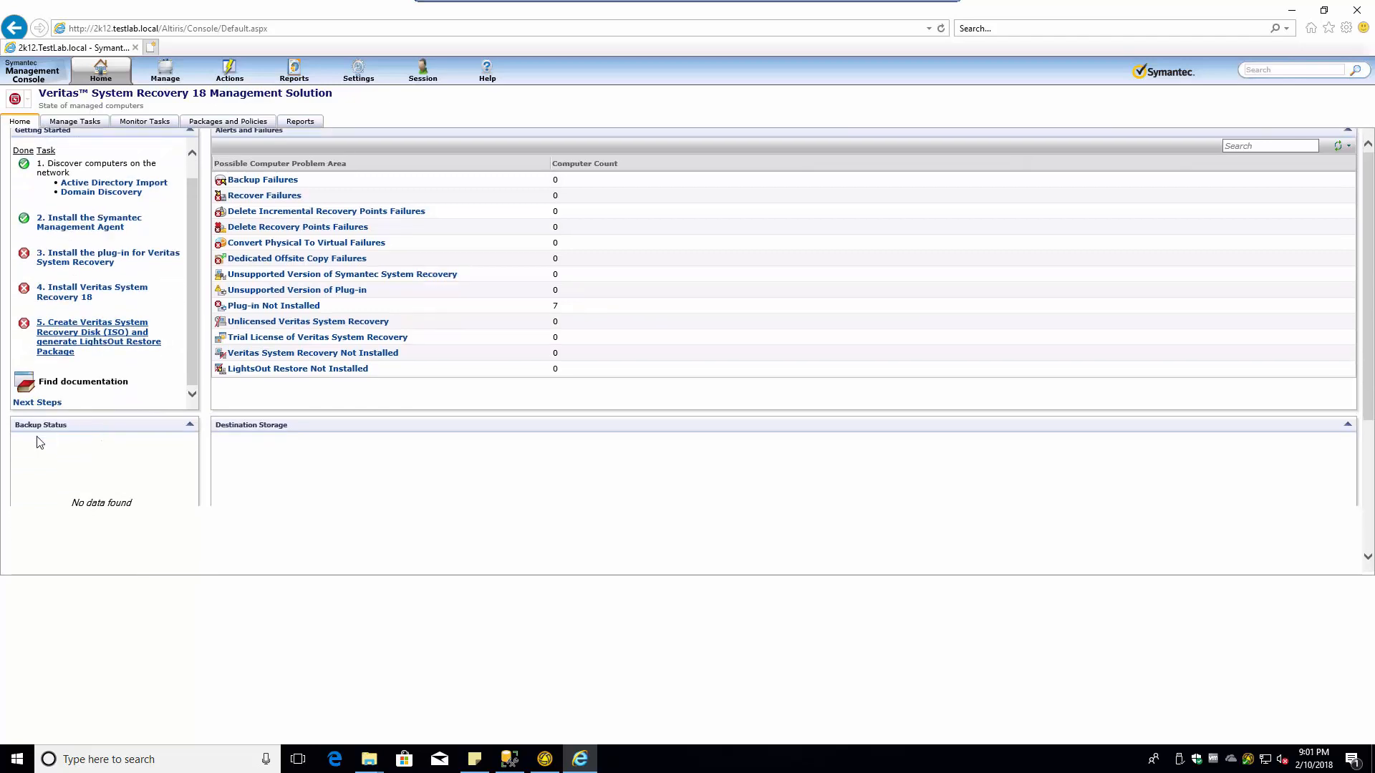
pyautogui.scroll(5, 69, 247)
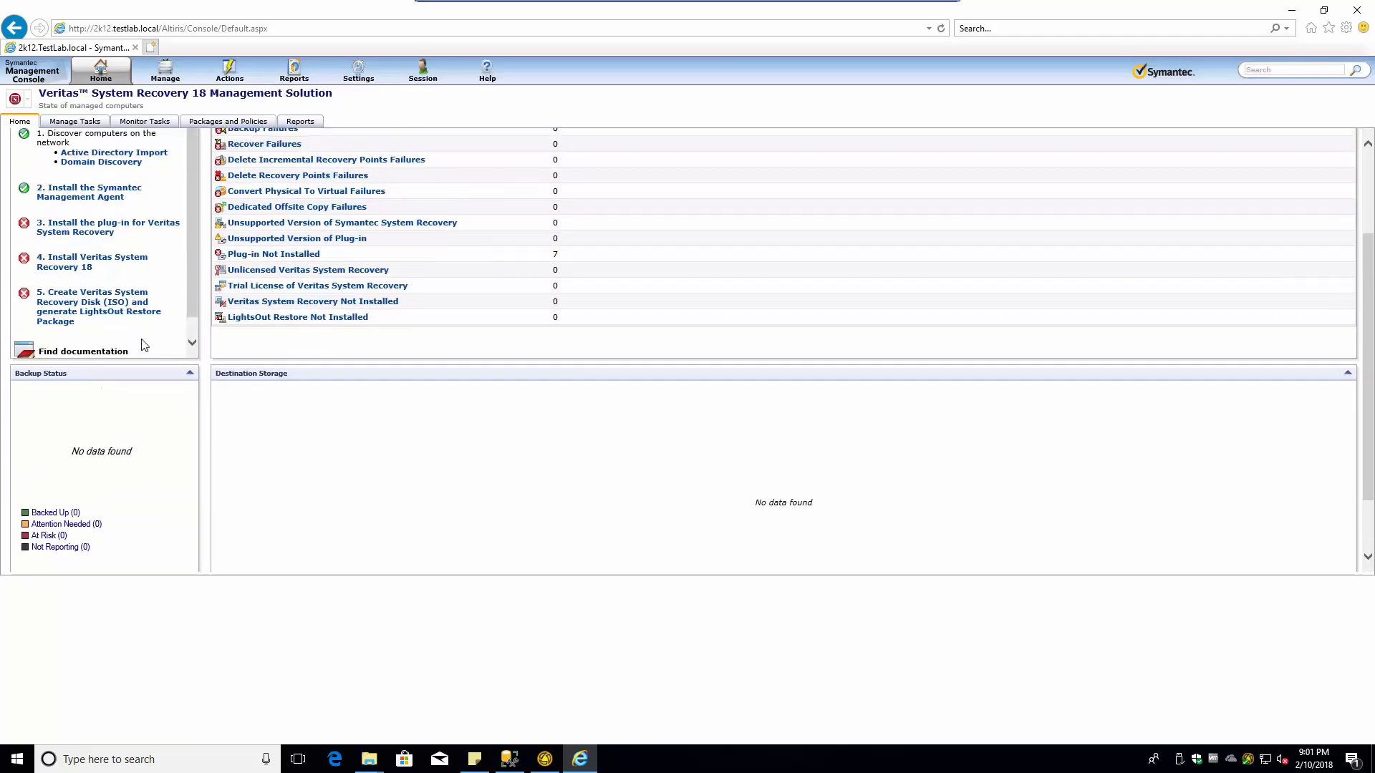
pyautogui.click(74, 122)
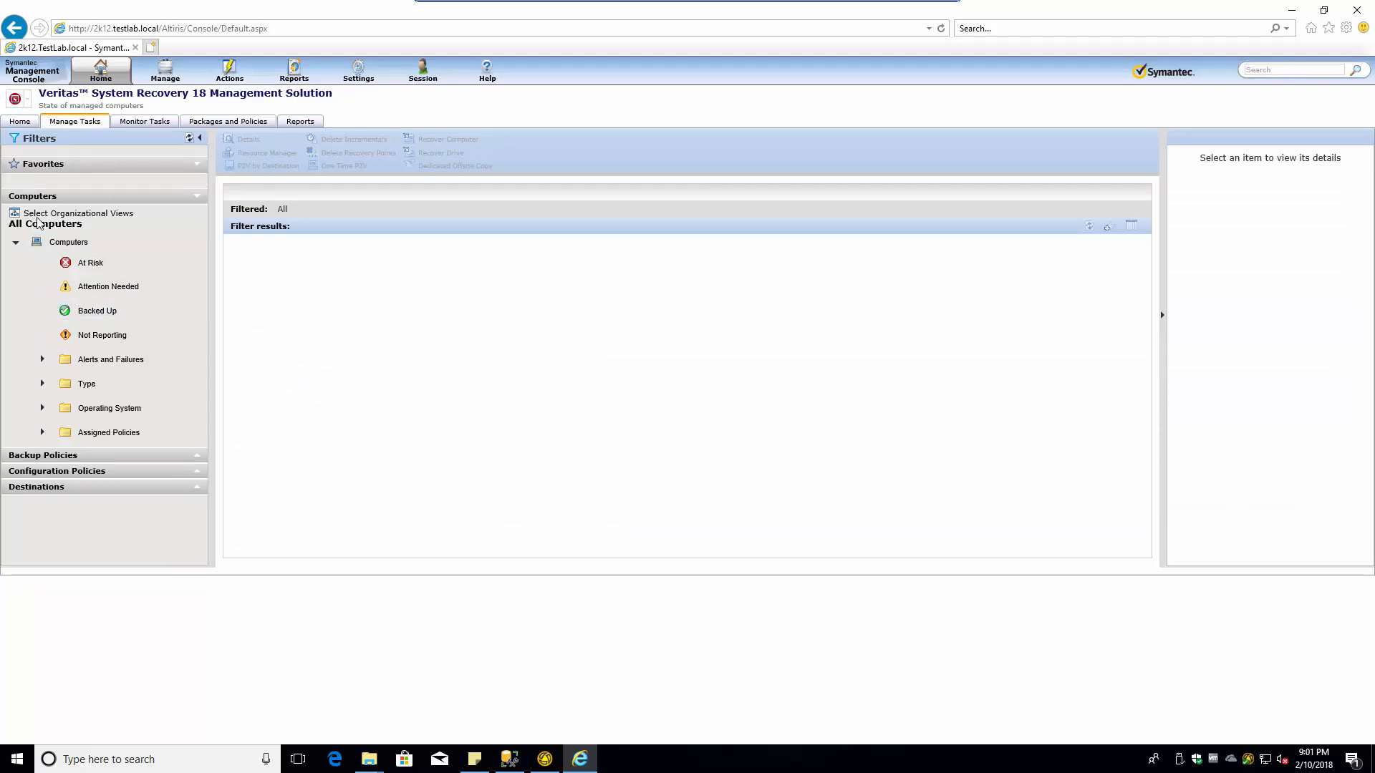
pyautogui.click(65, 243)
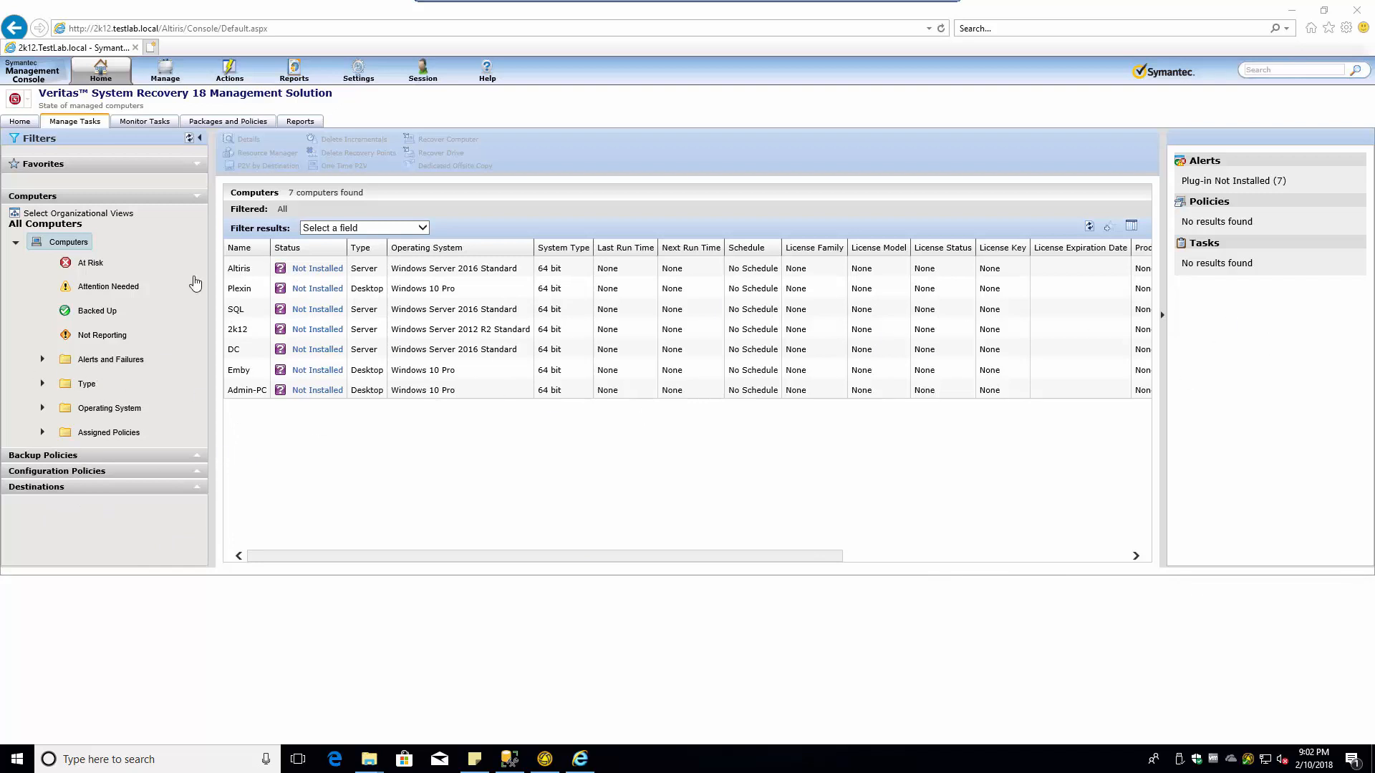
# - Expand Backup Policies and view the Recovery Point Set and Independent Recovery Point policies
pyautogui.click(196, 454)
pyautogui.click(185, 199)
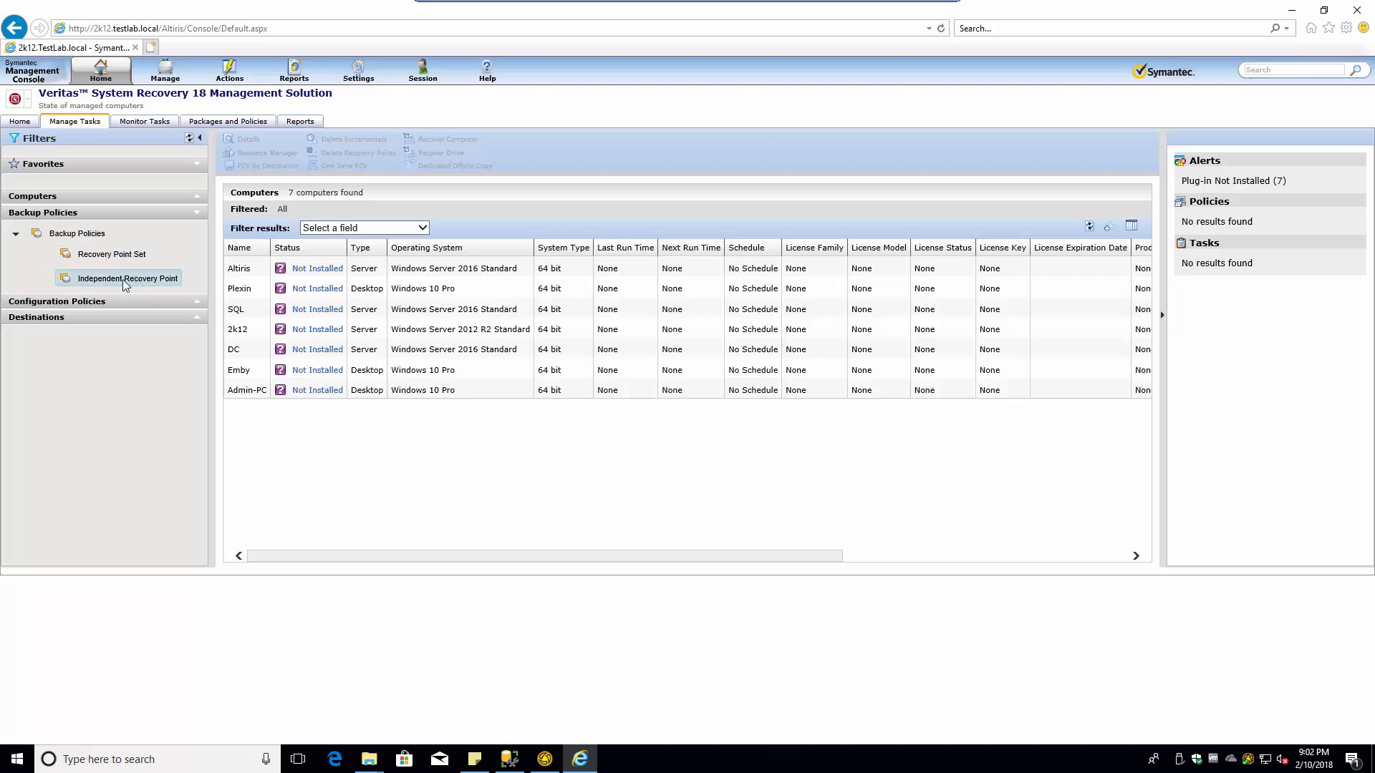
pyautogui.click(107, 256)
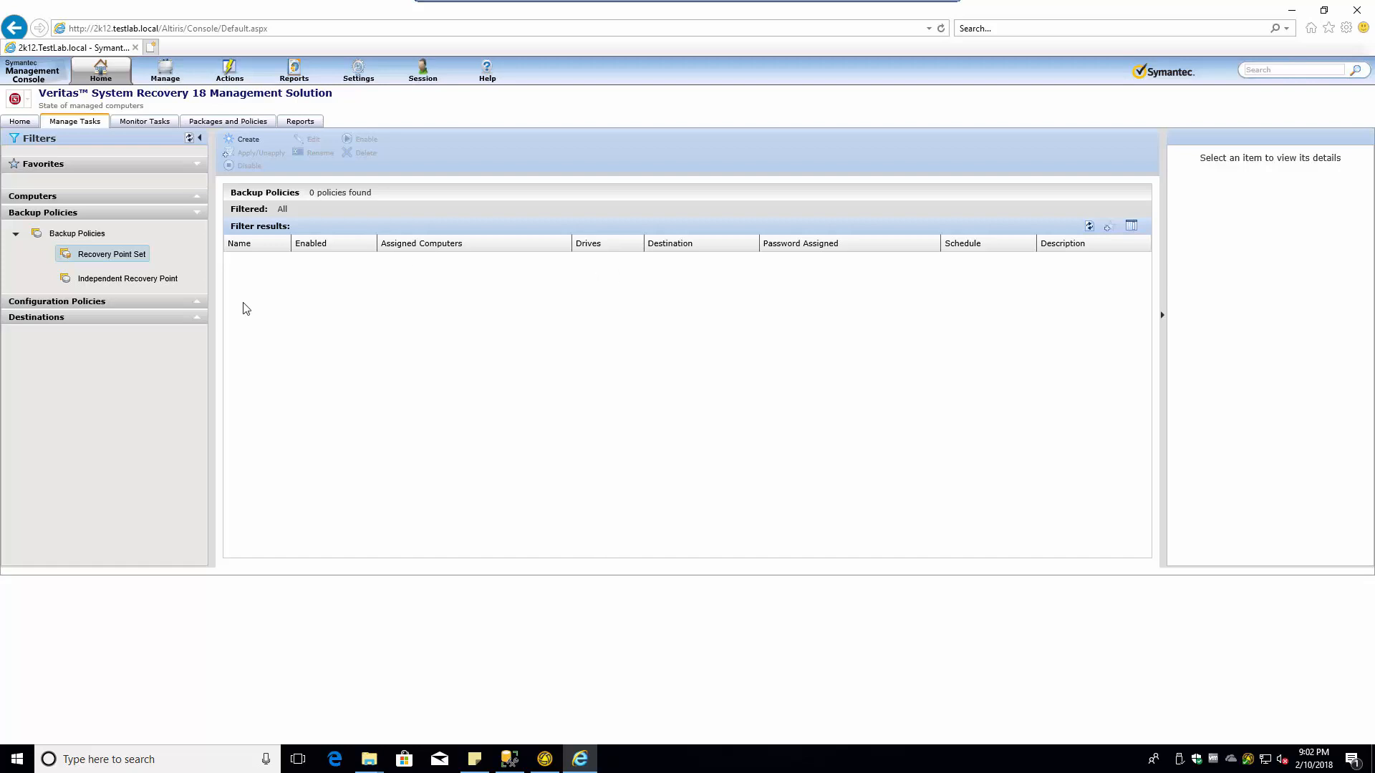
pyautogui.click(60, 281)
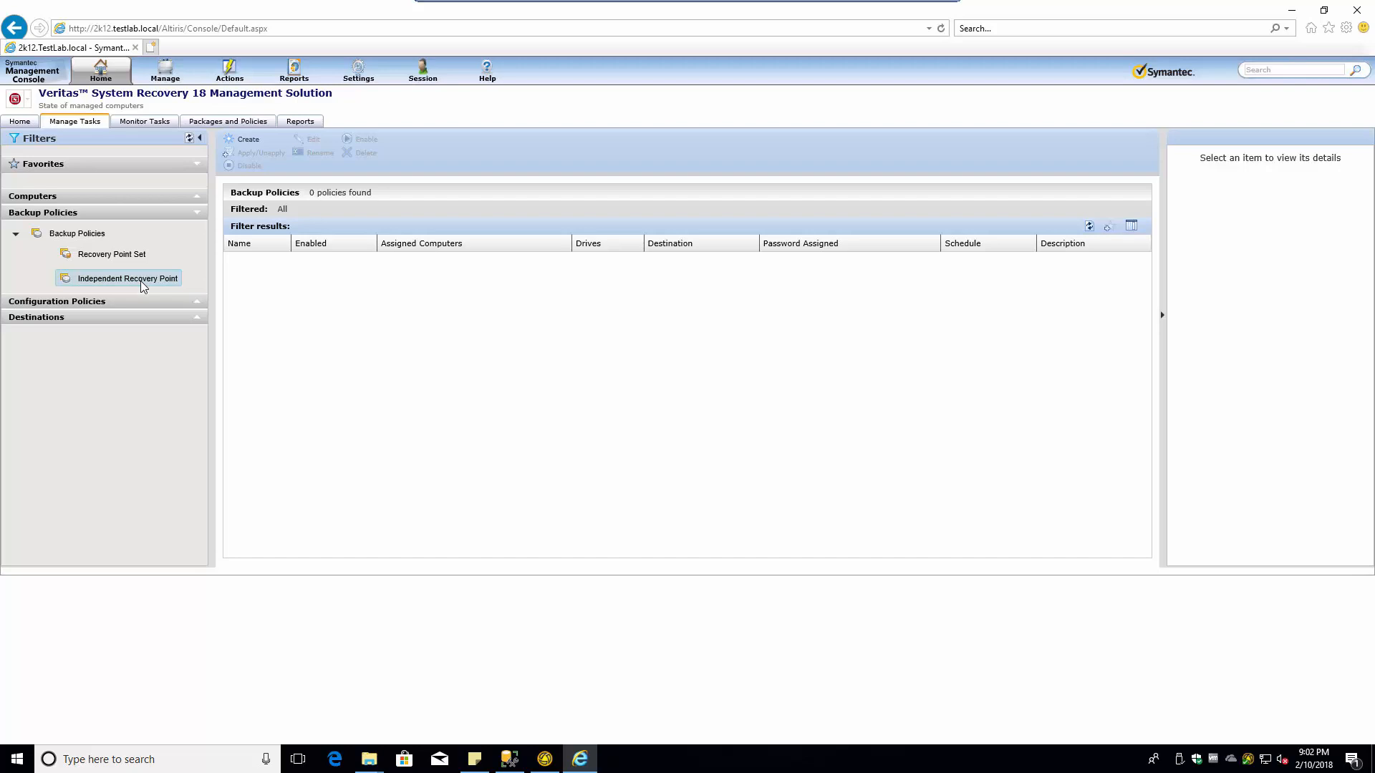
# - Expand Configuration Policies and step through Event Log, FTP, Log Files, Performance and Tray Icon
pyautogui.click(194, 303)
pyautogui.click(100, 354)
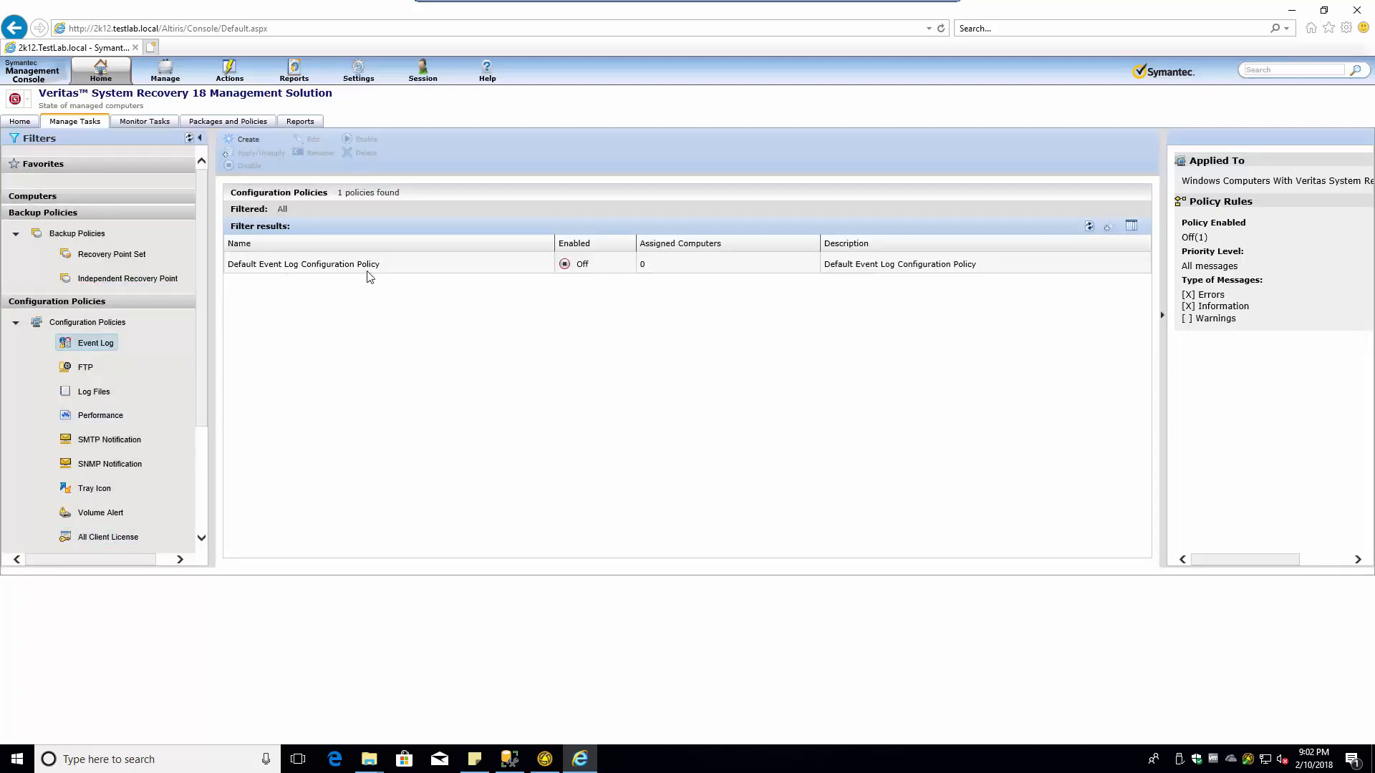
pyautogui.click(88, 367)
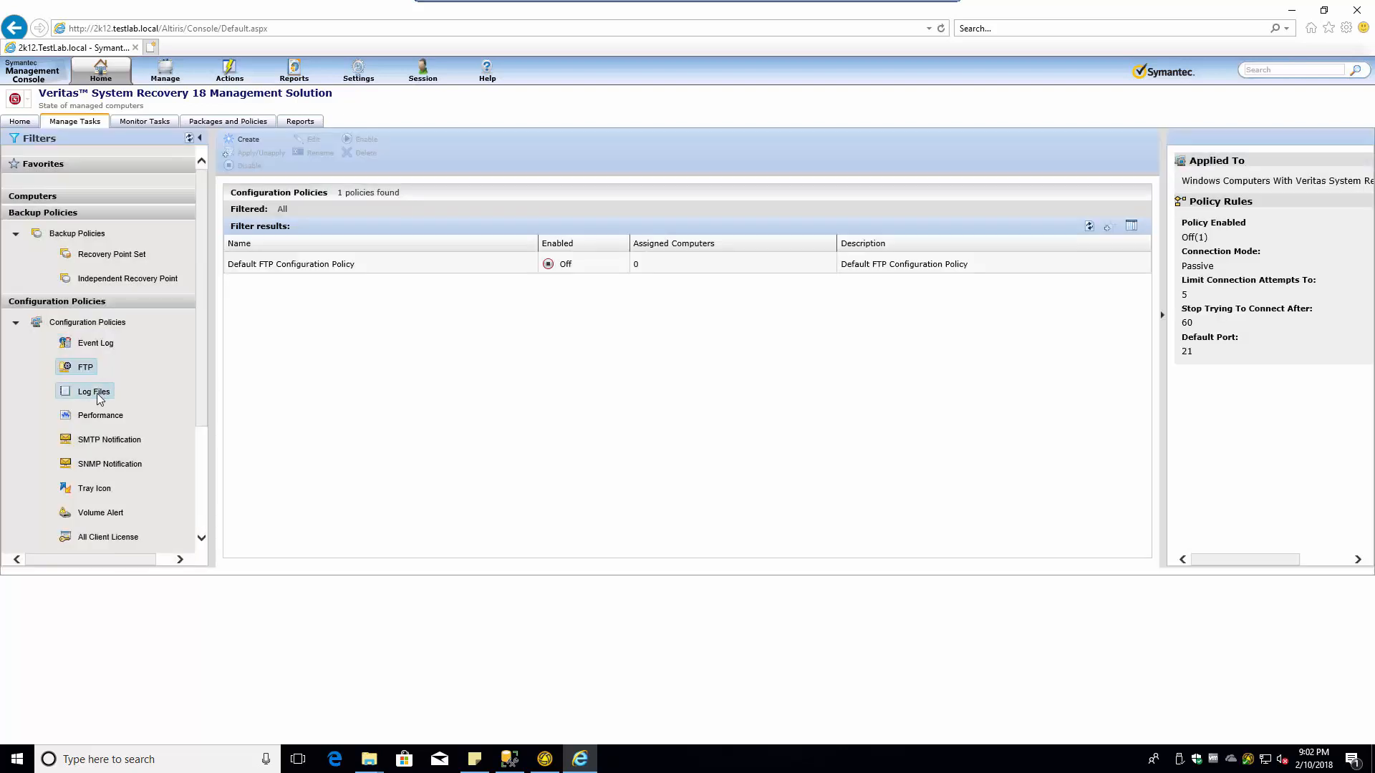
pyautogui.click(96, 393)
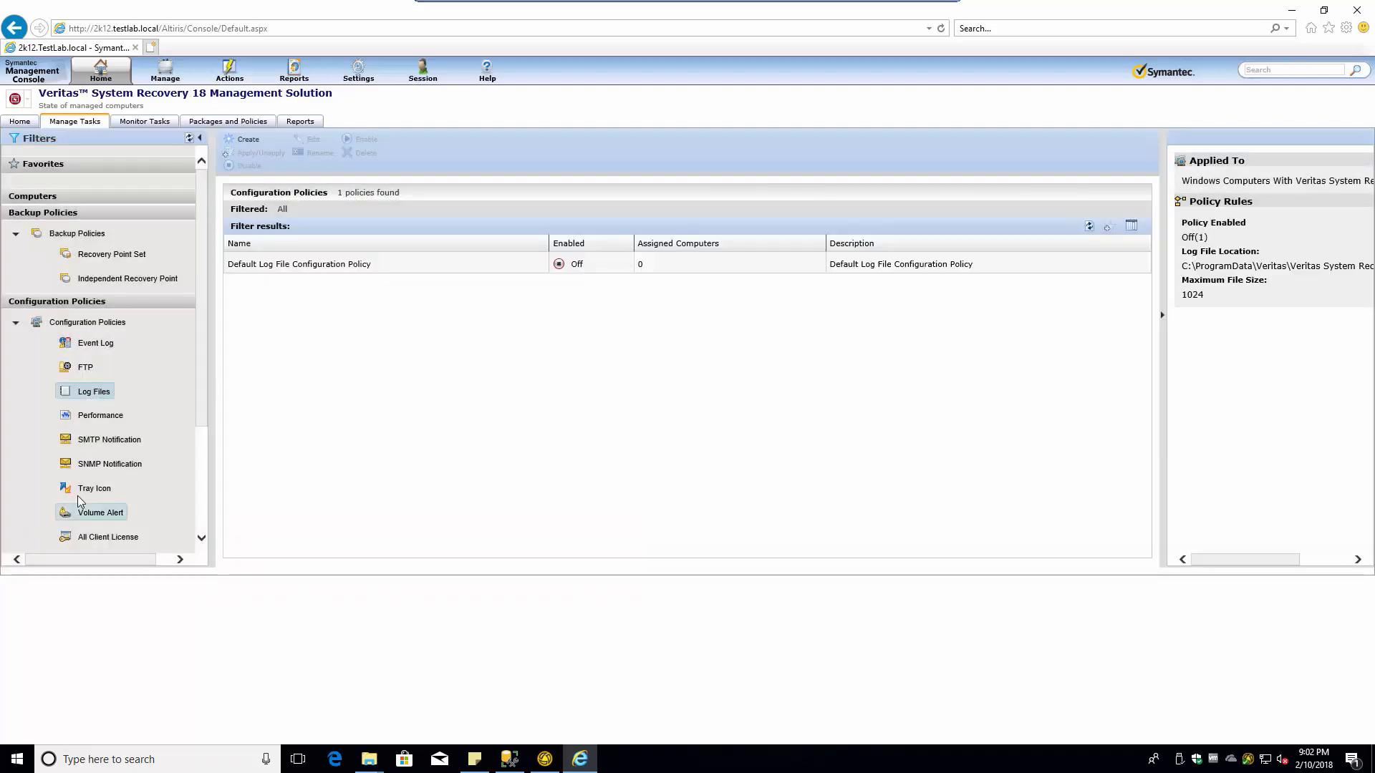
pyautogui.click(99, 417)
pyautogui.scroll(-2, 120, 509)
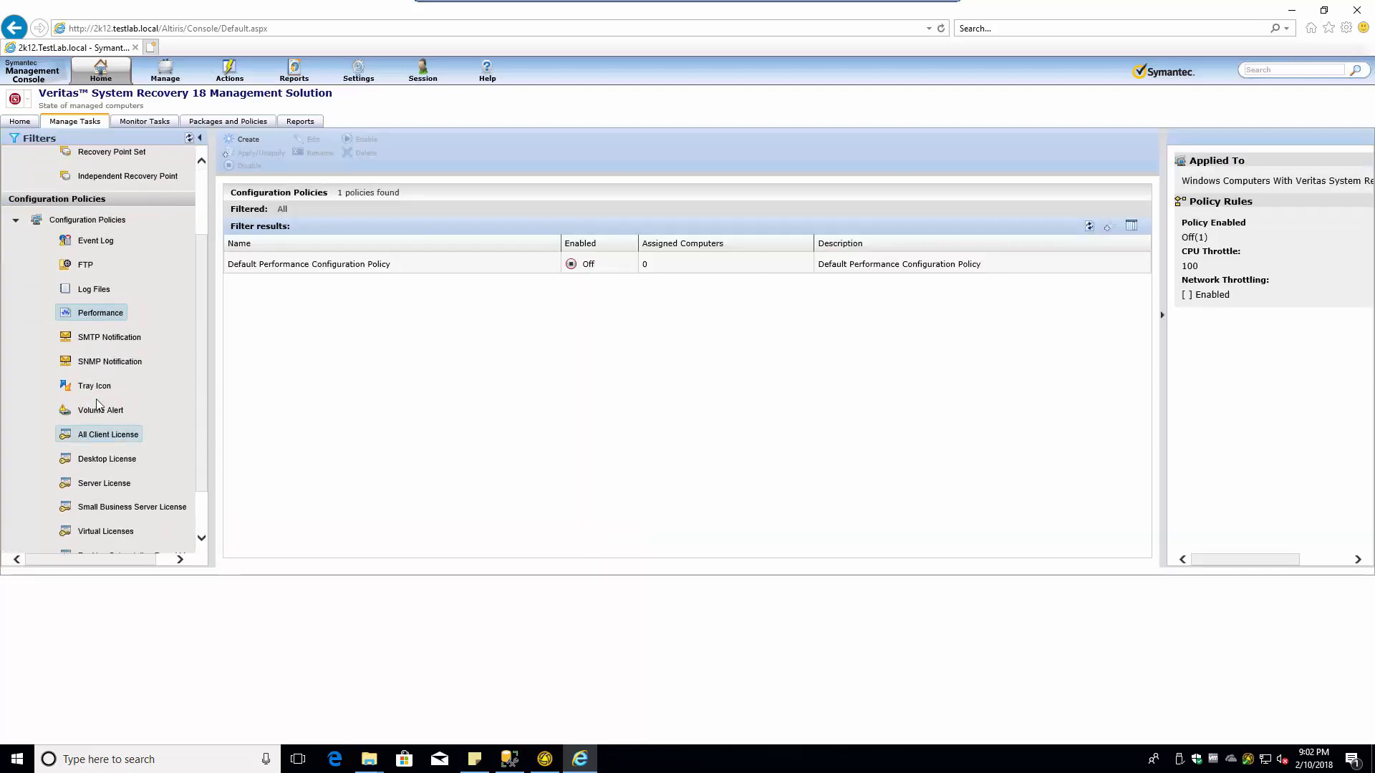
pyautogui.click(95, 385)
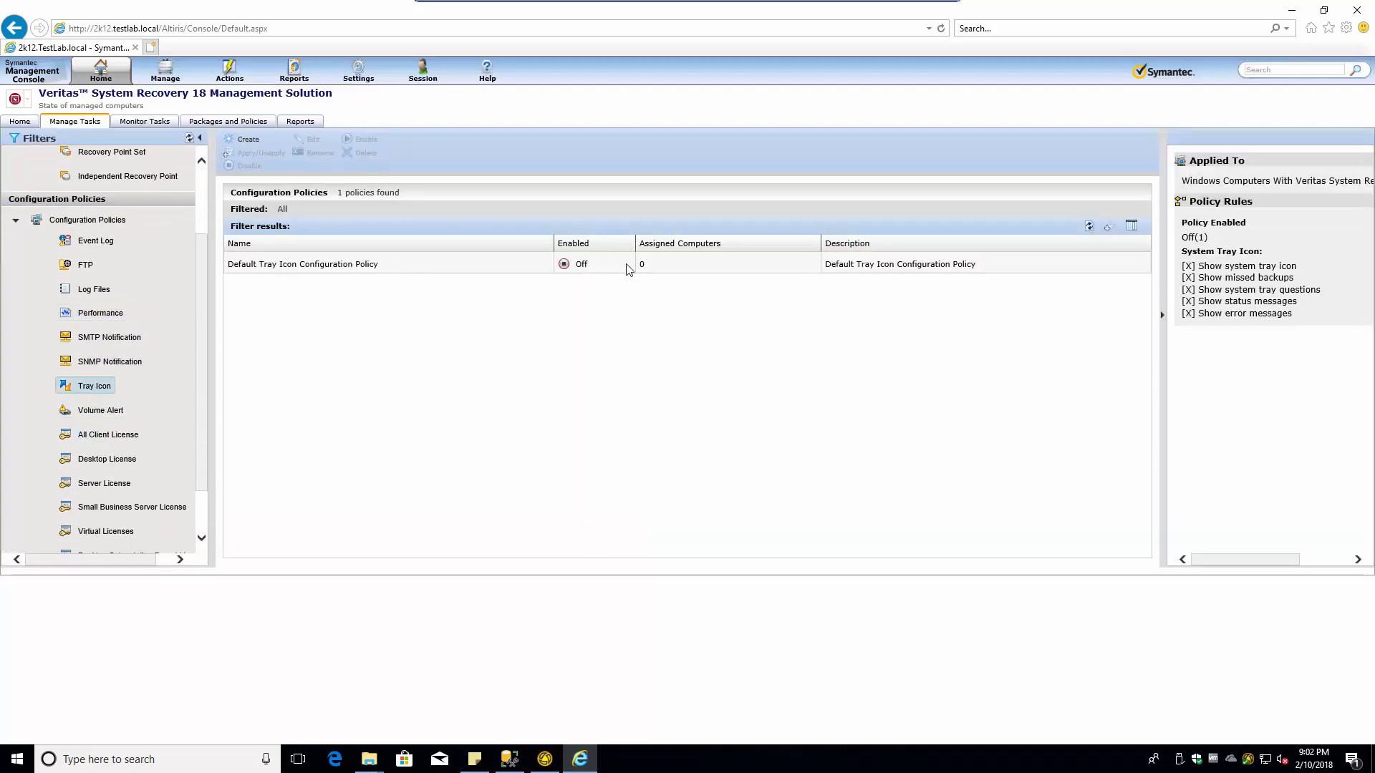
# - Edit the Default Tray Icon Configuration Policy from its right-click menu
pyautogui.rightClick(575, 270)
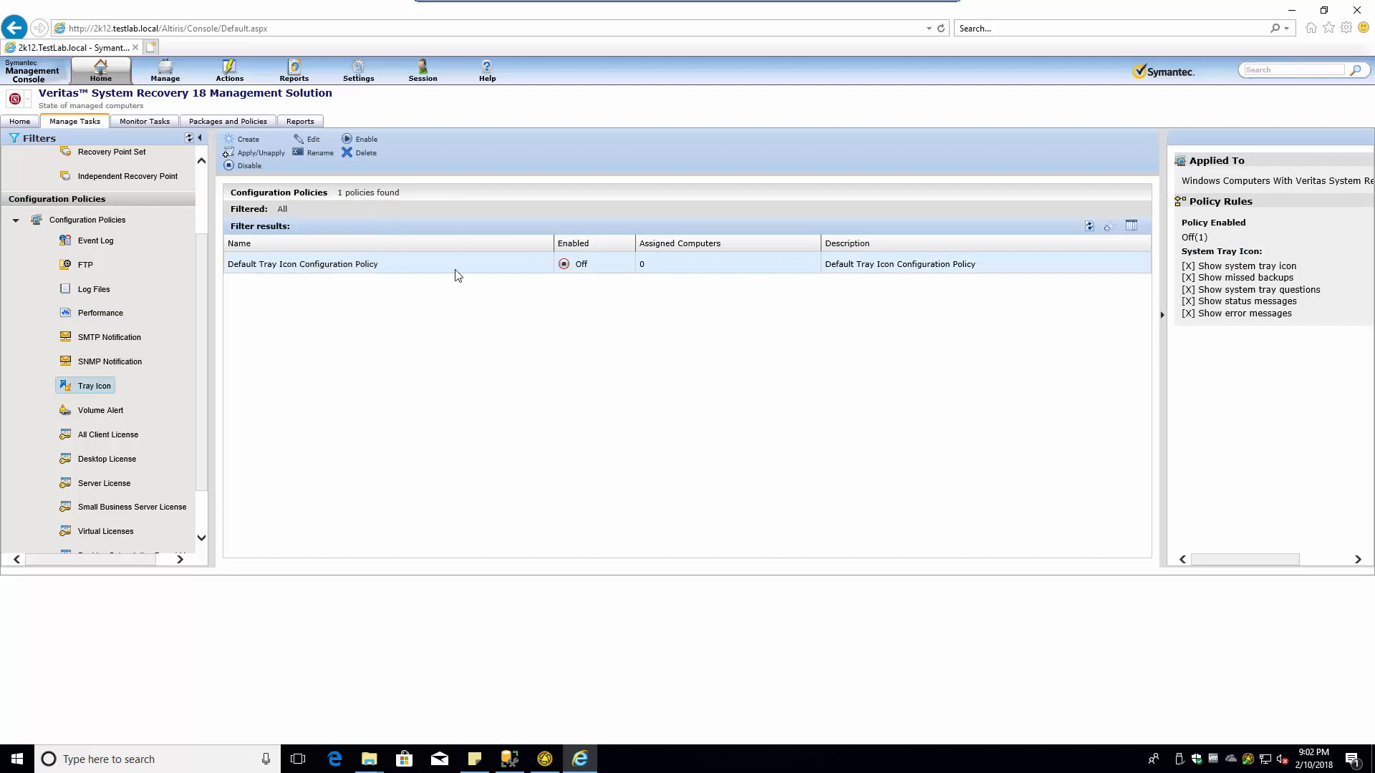
pyautogui.rightClick(296, 264)
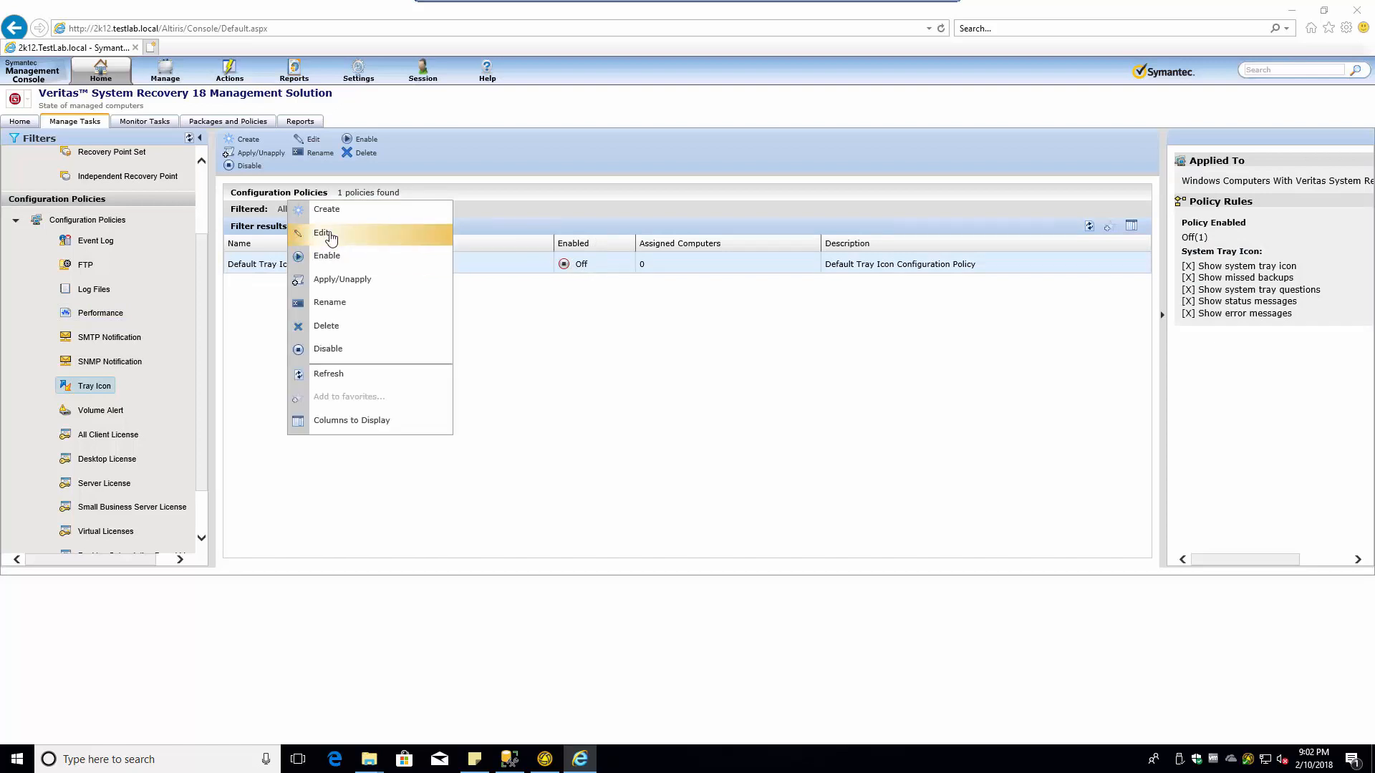
pyautogui.click(329, 236)
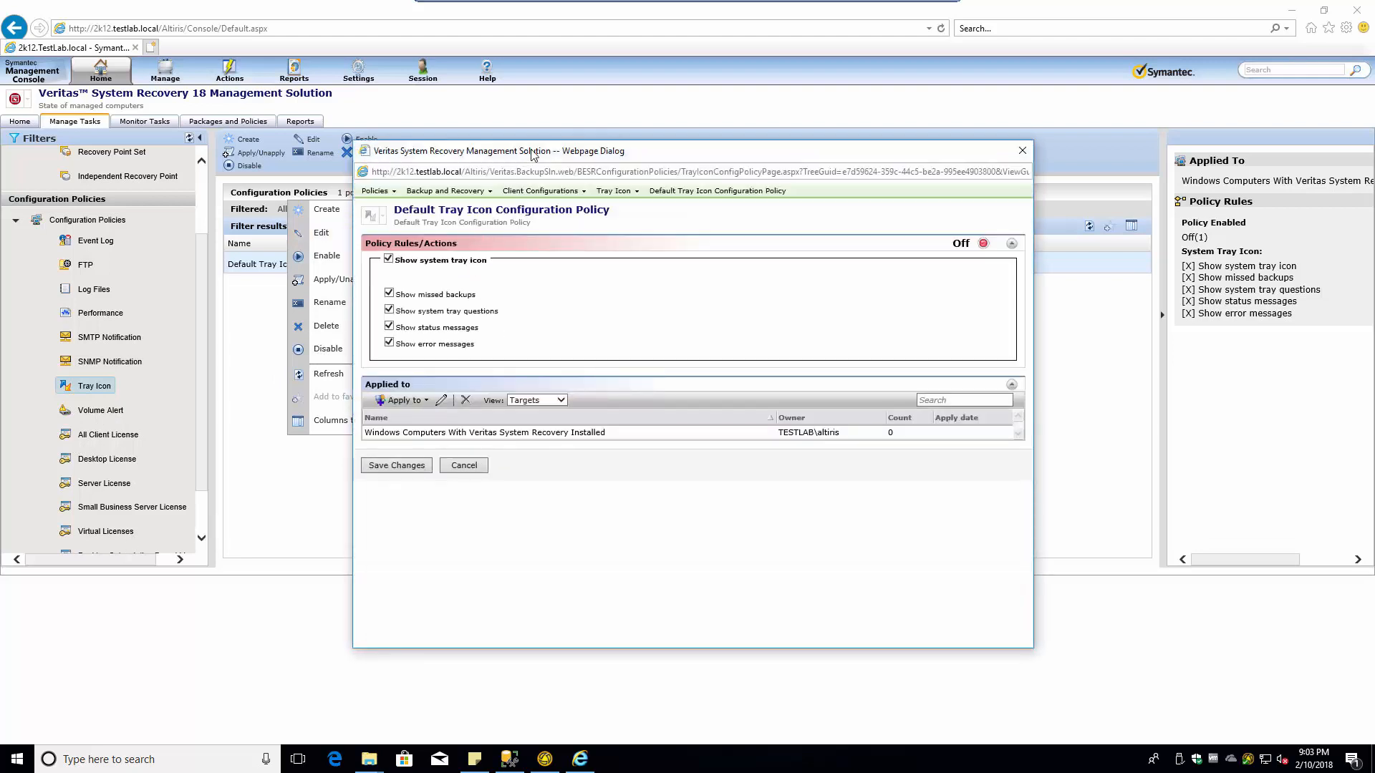
# - Switch the Default Tray Icon Configuration Policy's status from Off to On in its editor
pyautogui.moveTo(533, 155); pyautogui.dragTo(386, 147)
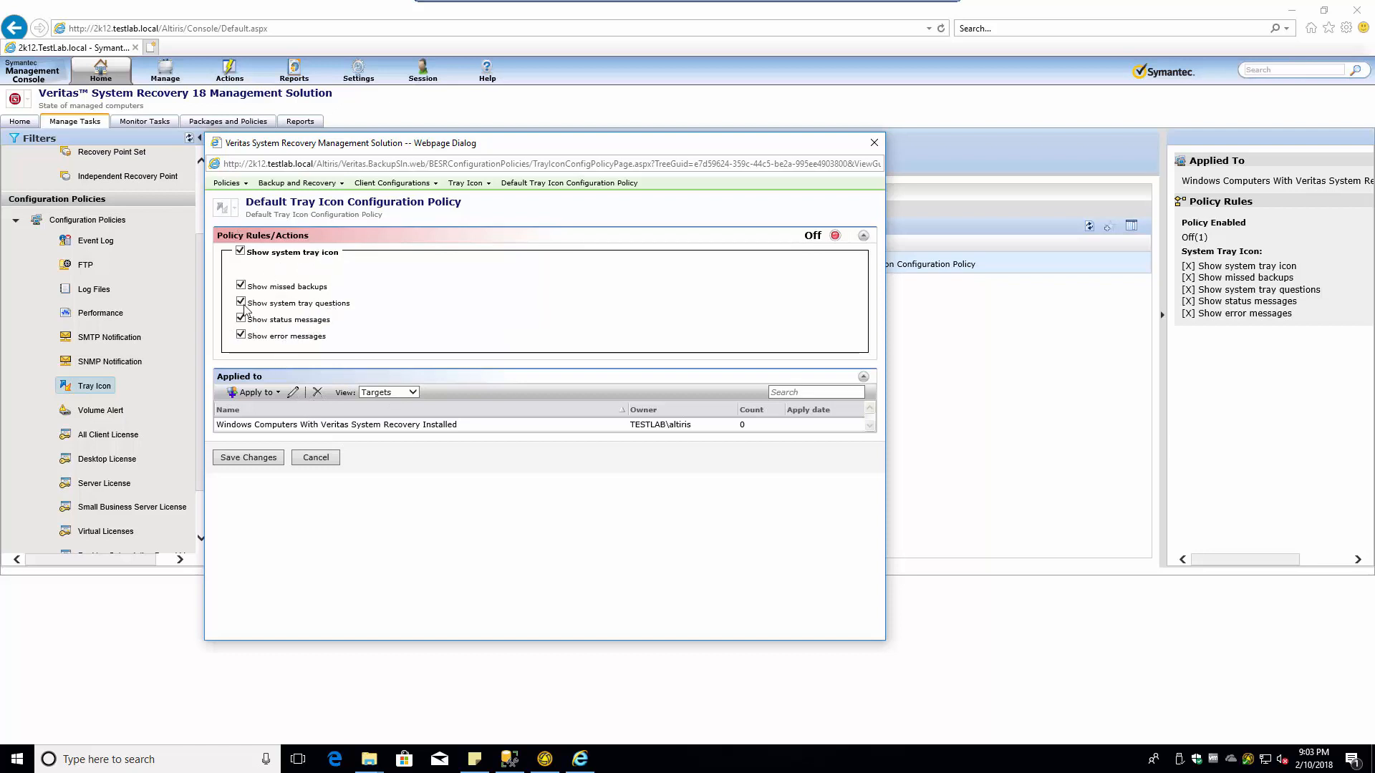
pyautogui.click(834, 236)
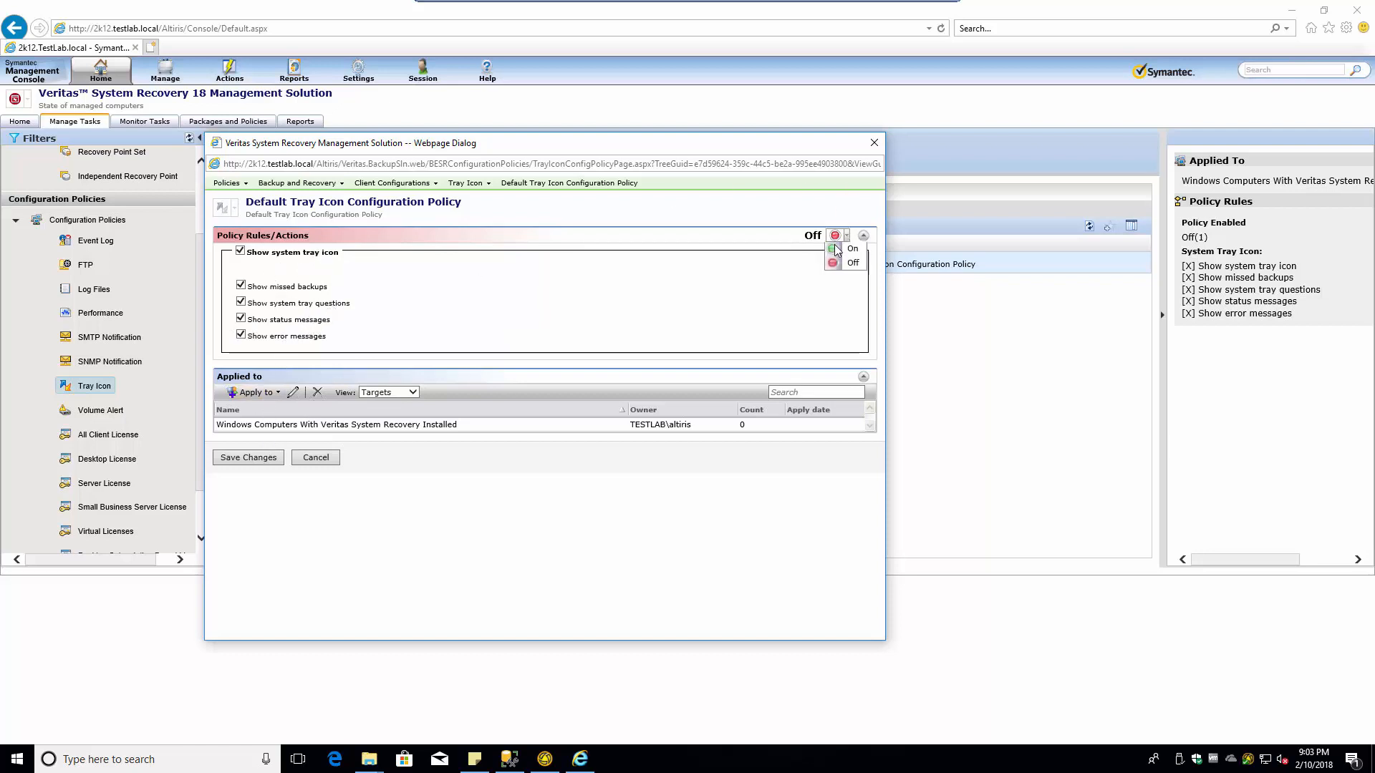
pyautogui.click(835, 248)
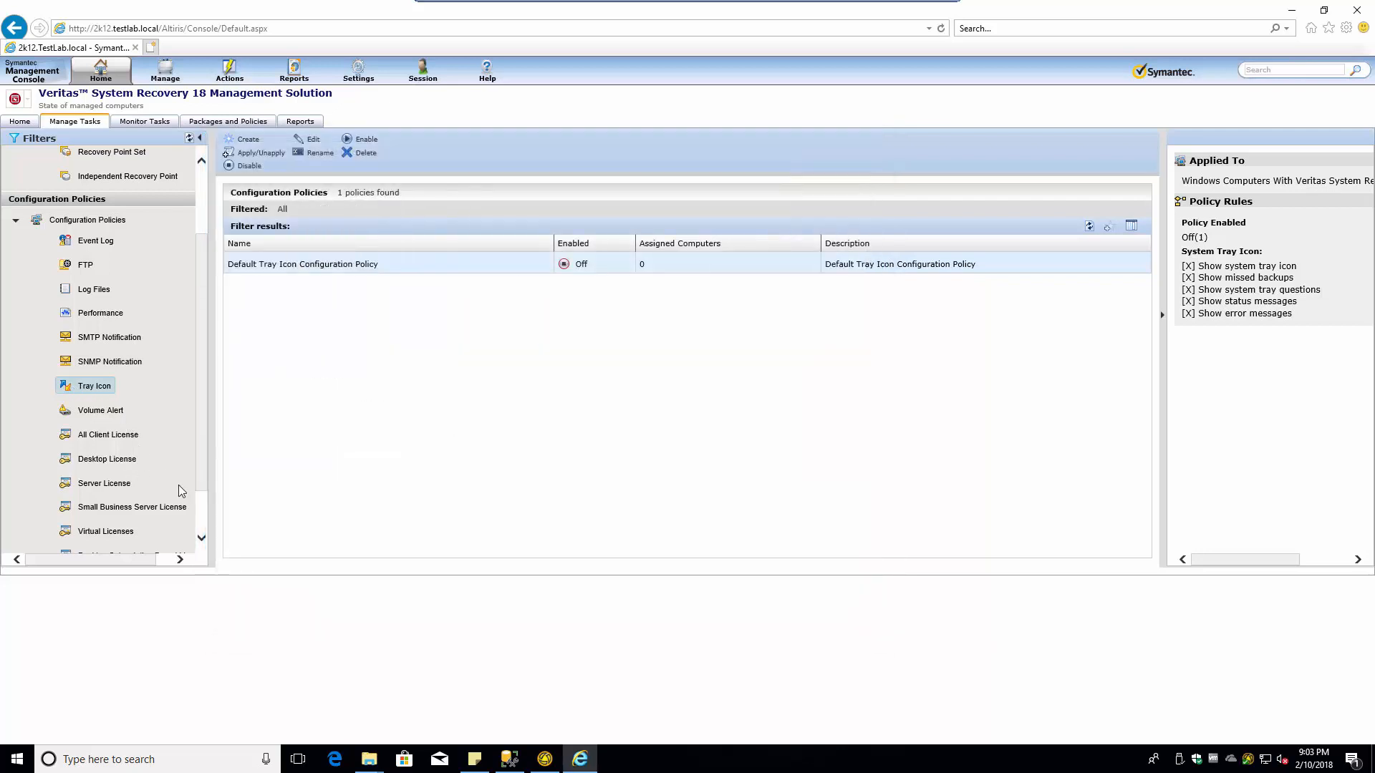
# - Collapse Backup and Configuration Policies, expand Destinations and show ESX destinations, reporting 0 found
pyautogui.scroll(-1, 160, 484)
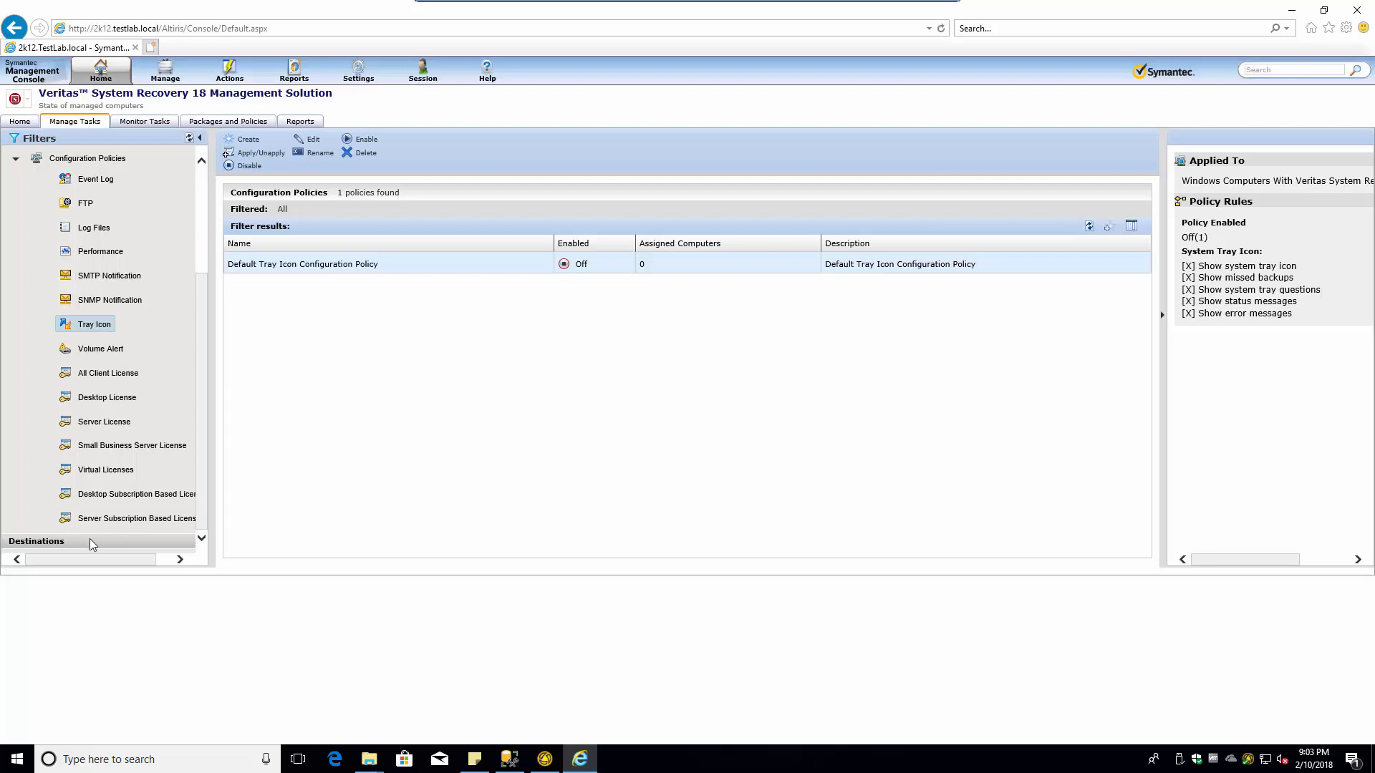
pyautogui.click(201, 162)
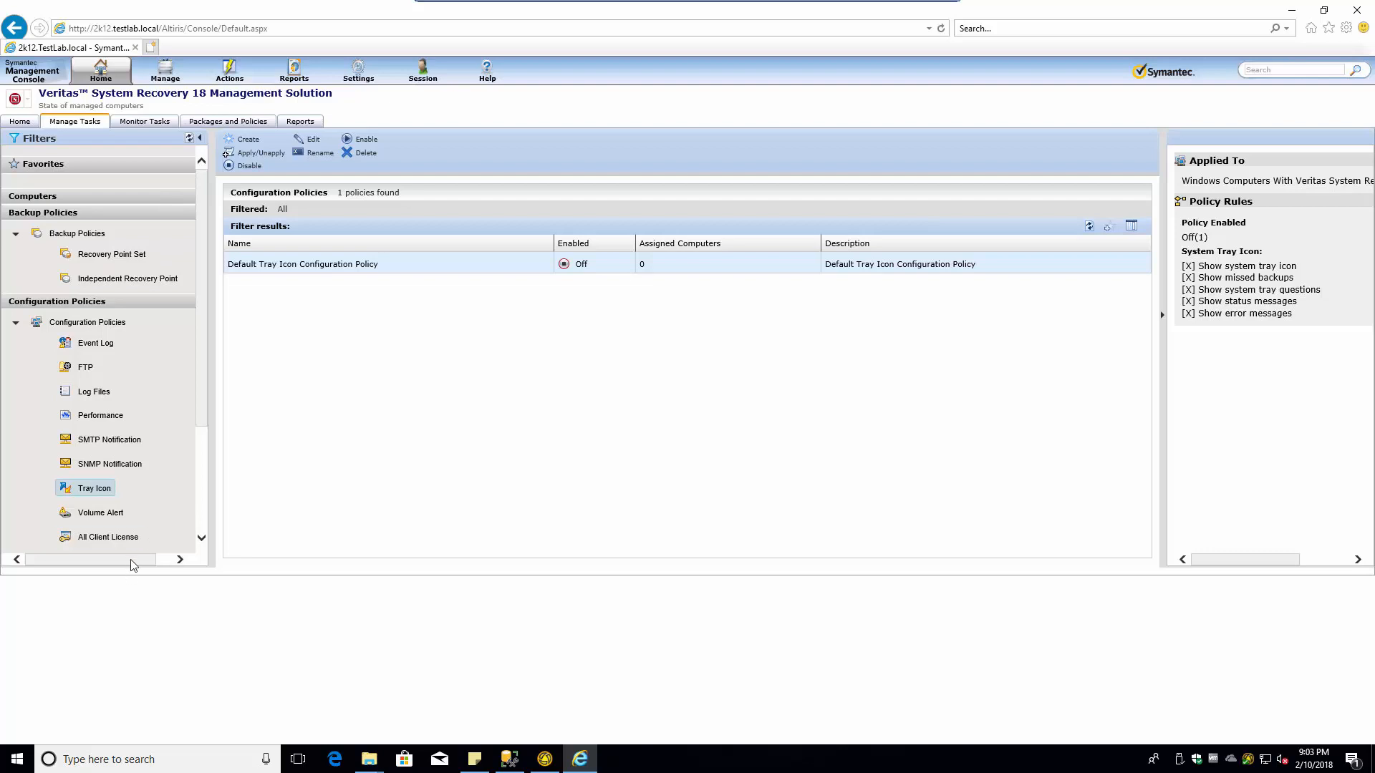
pyautogui.click(180, 559)
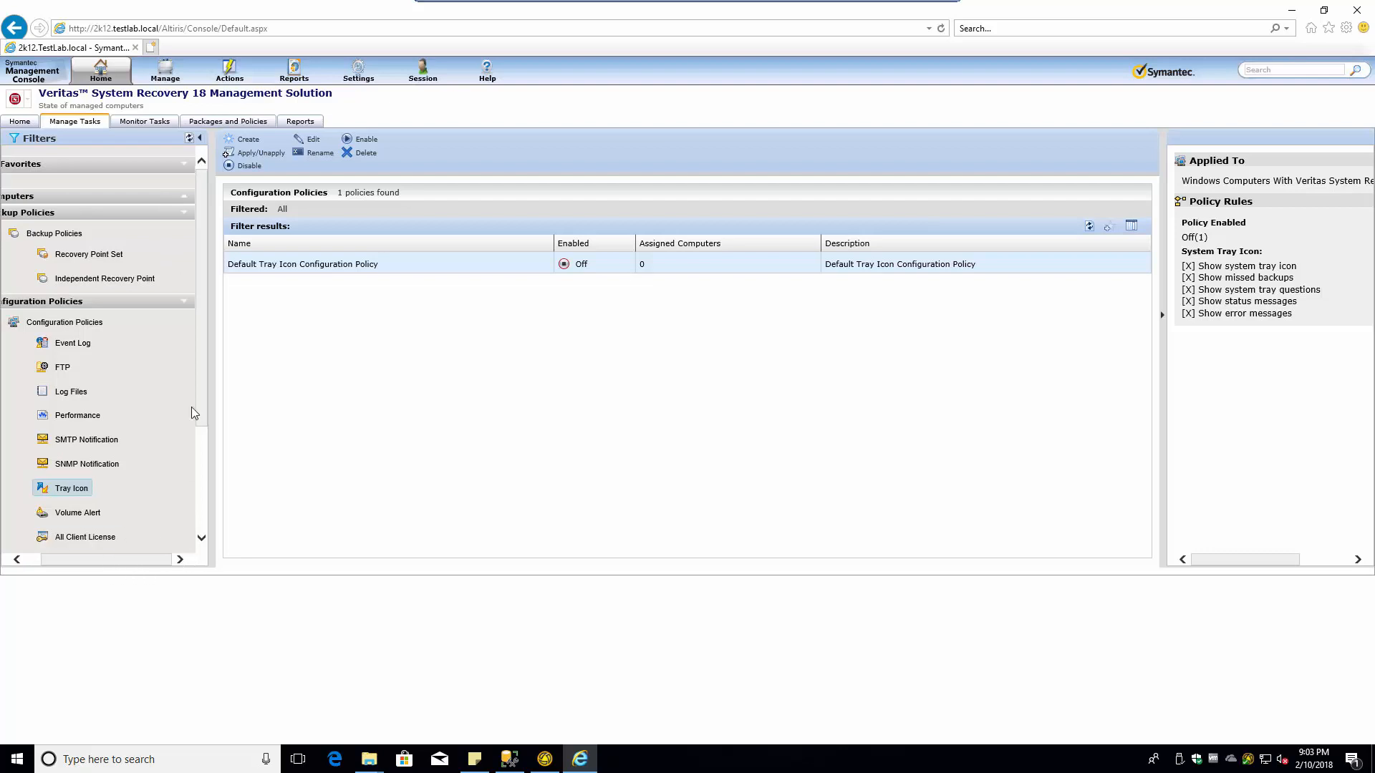
pyautogui.click(184, 212)
pyautogui.click(183, 226)
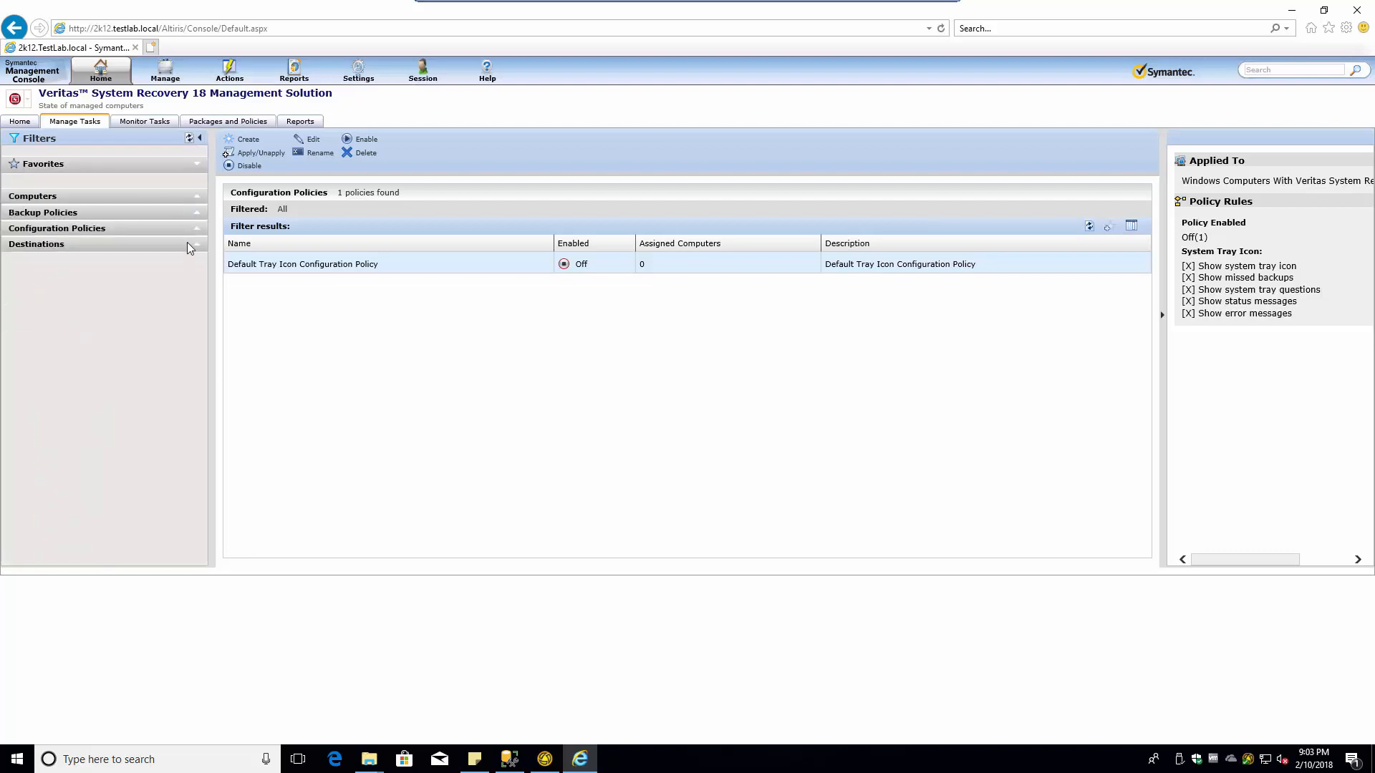
pyautogui.click(199, 246)
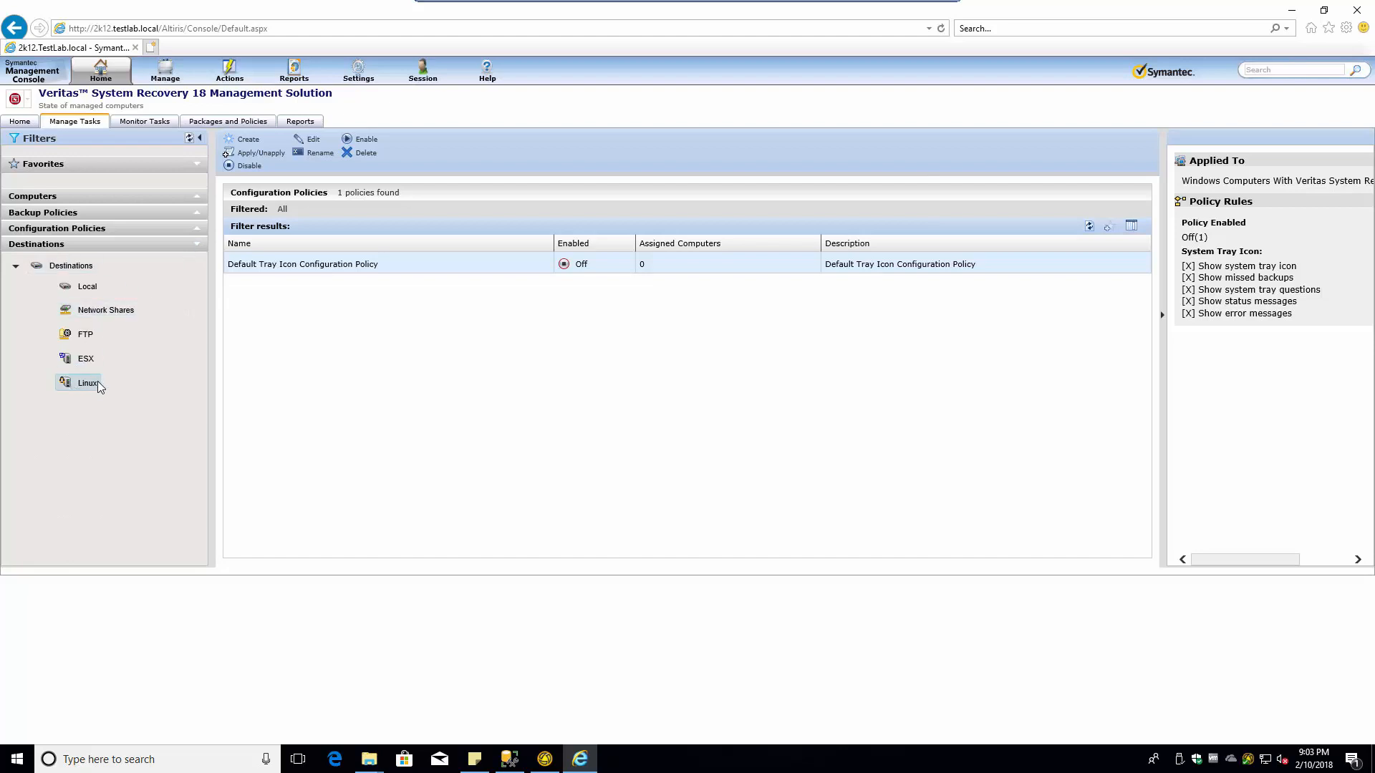
pyautogui.click(84, 361)
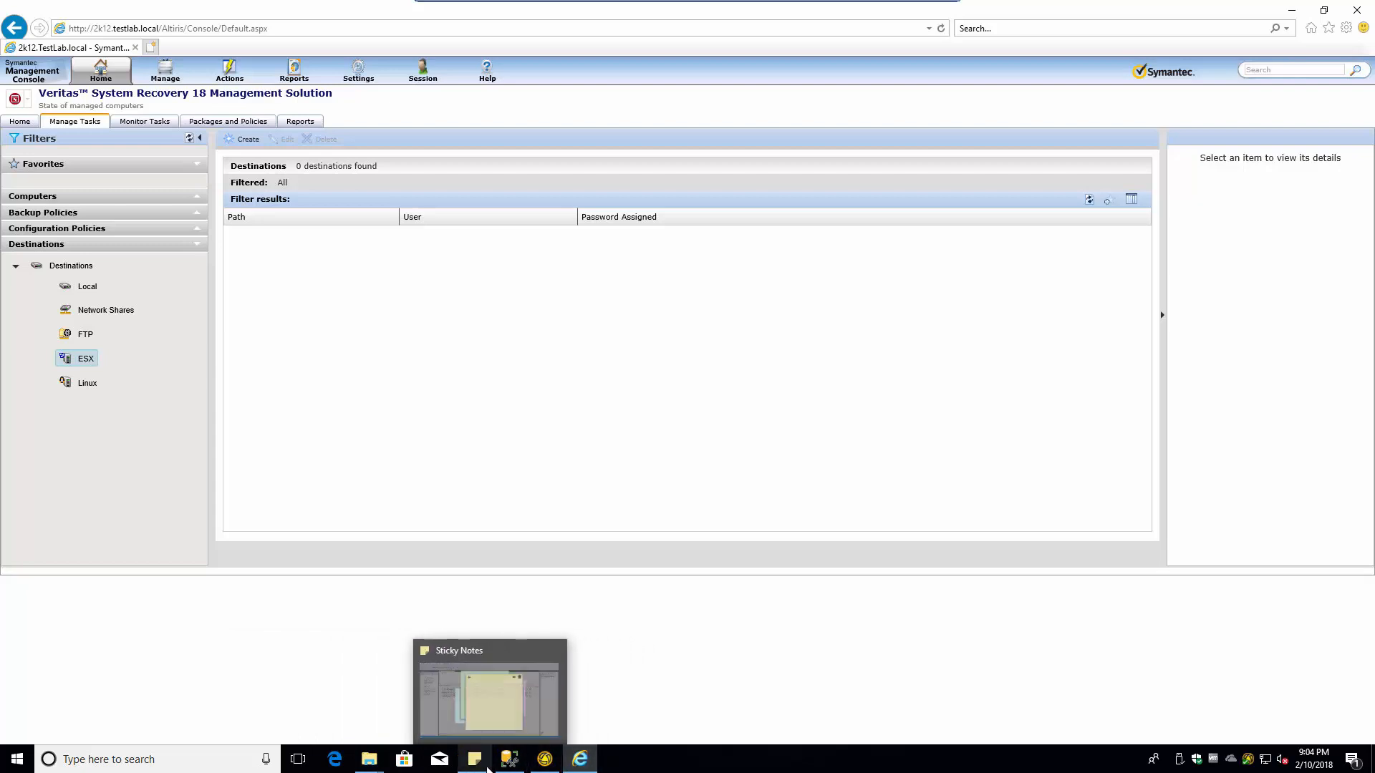
pyautogui.moveTo(428, 3)
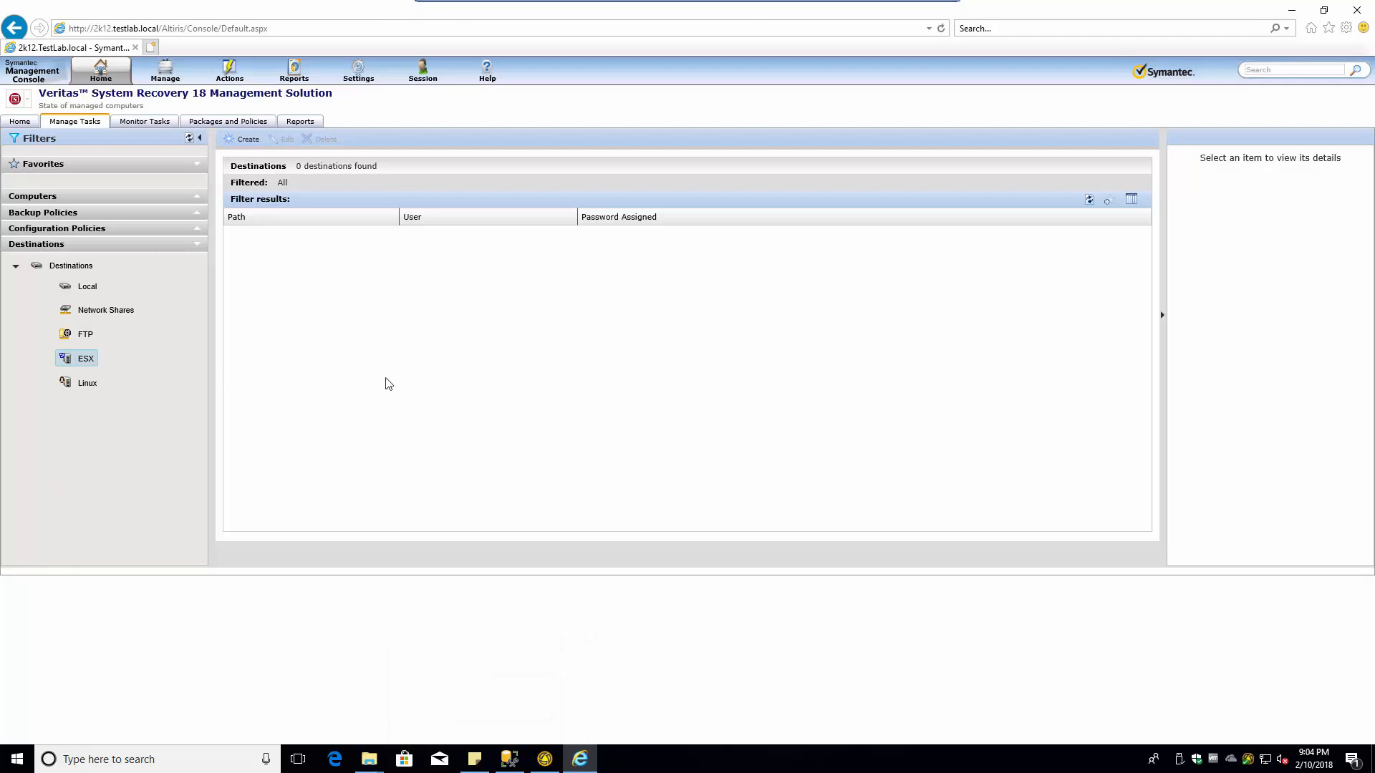
# - Exit the Admin-PC full screen and open the Altiris virtual machine's console in vSphere Client
pyautogui.click(942, 14)
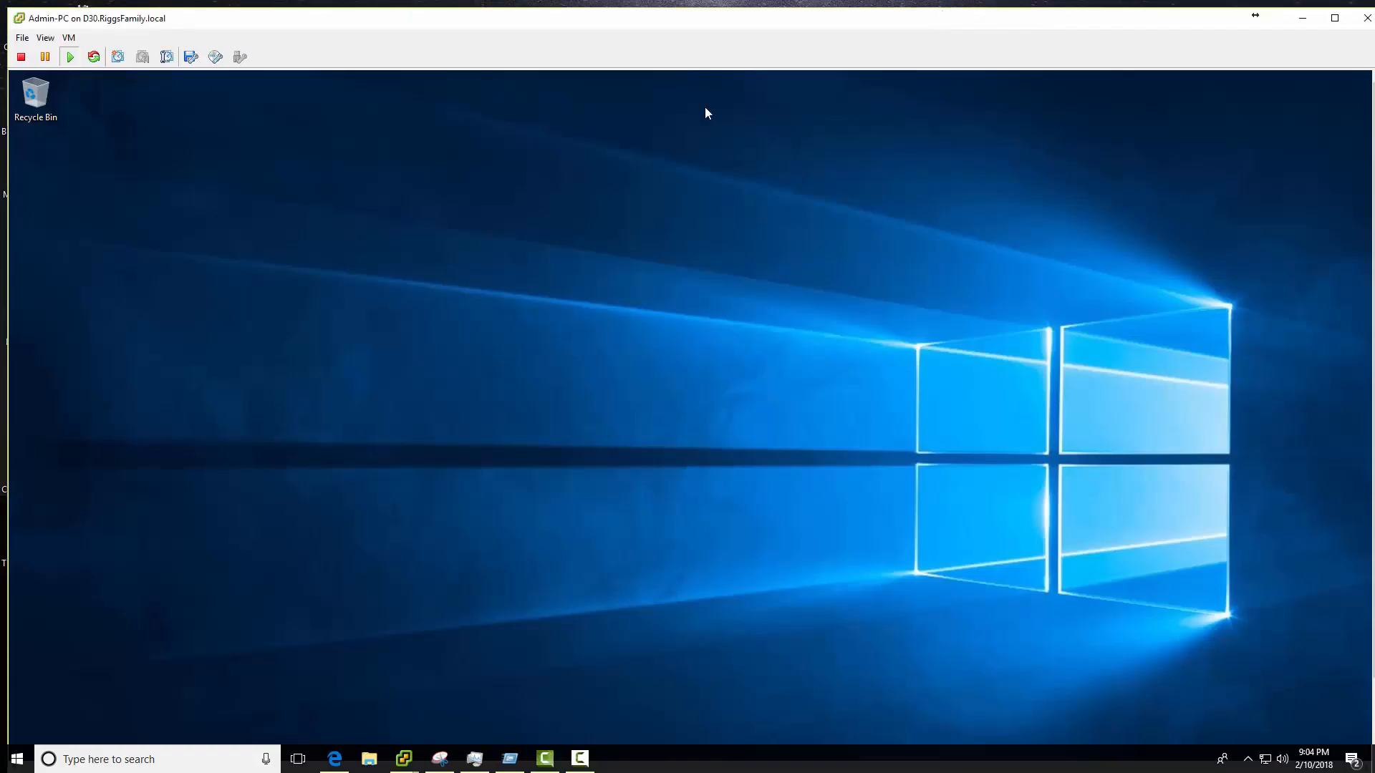
pyautogui.moveTo(392, 760)
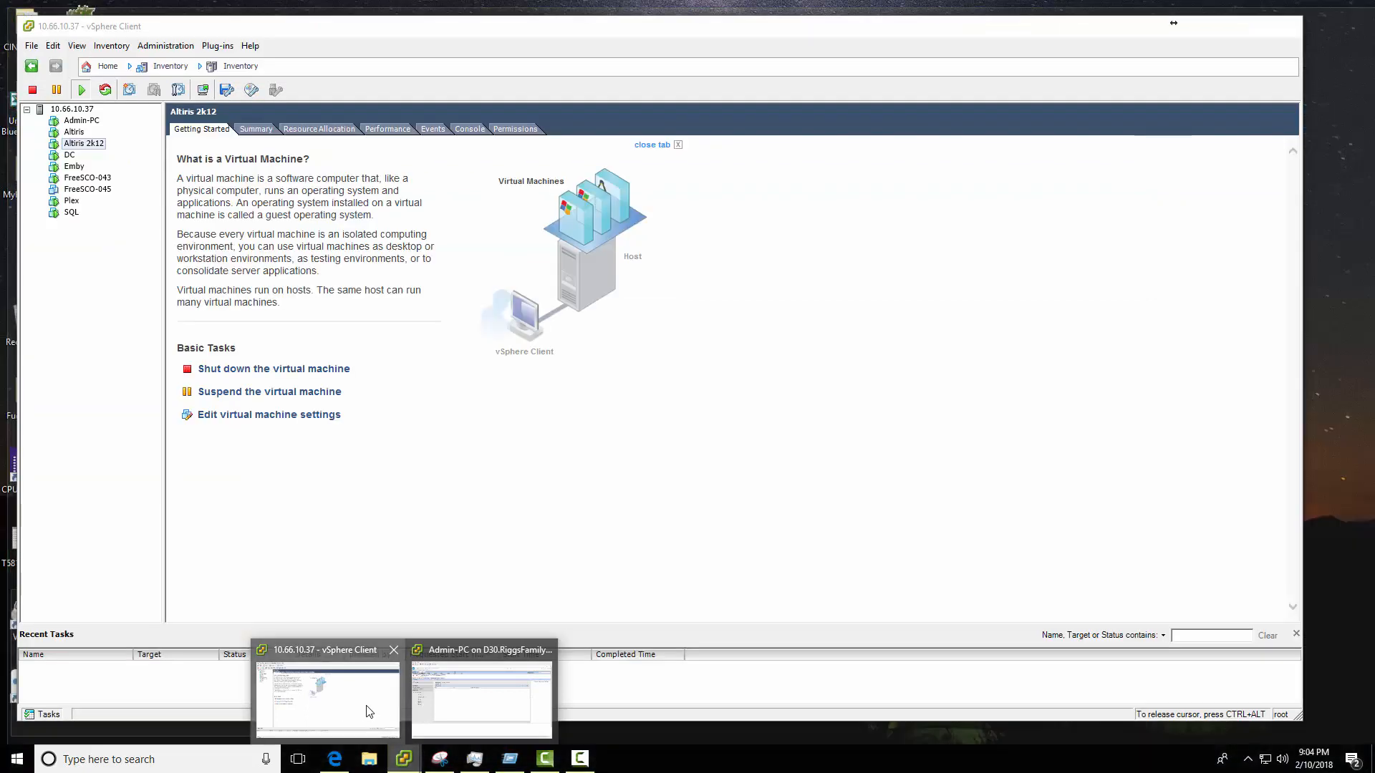
pyautogui.click(369, 711)
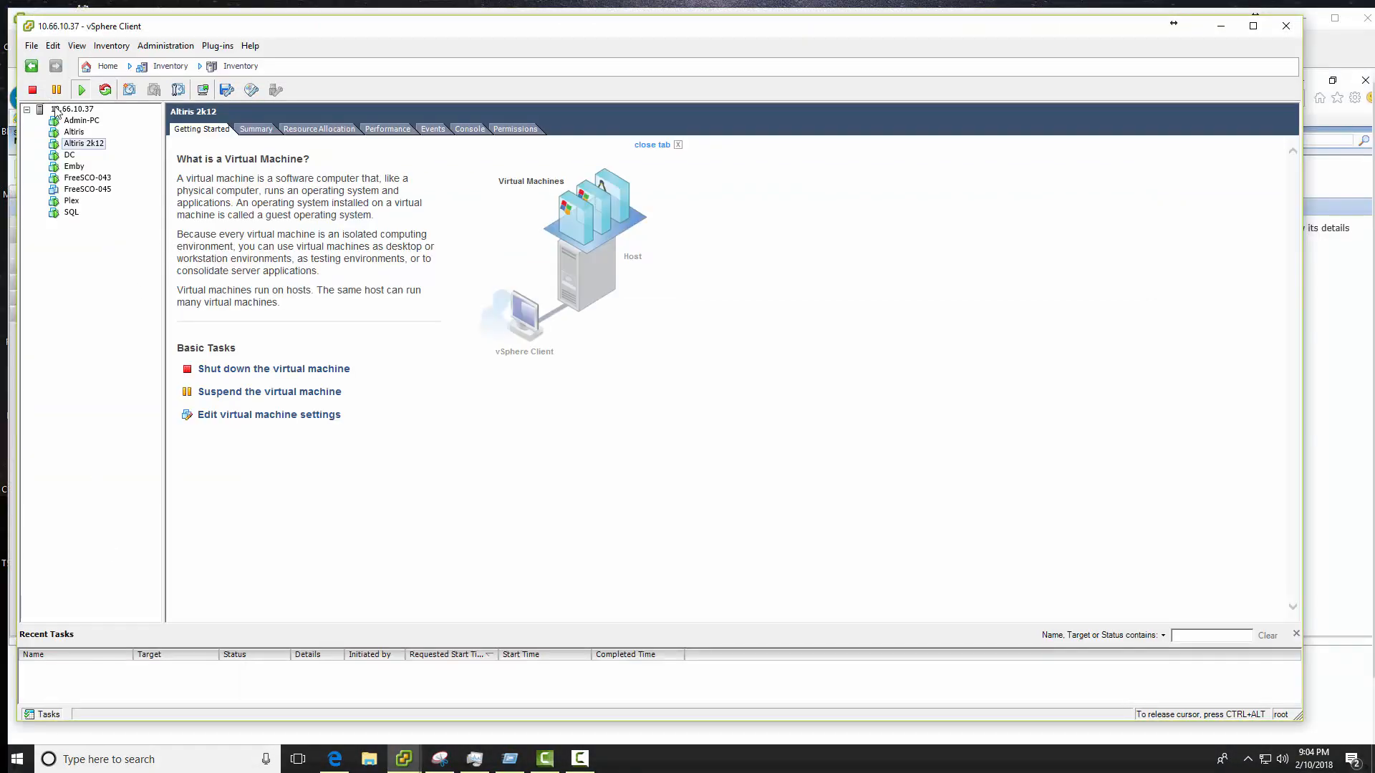
pyautogui.click(75, 132)
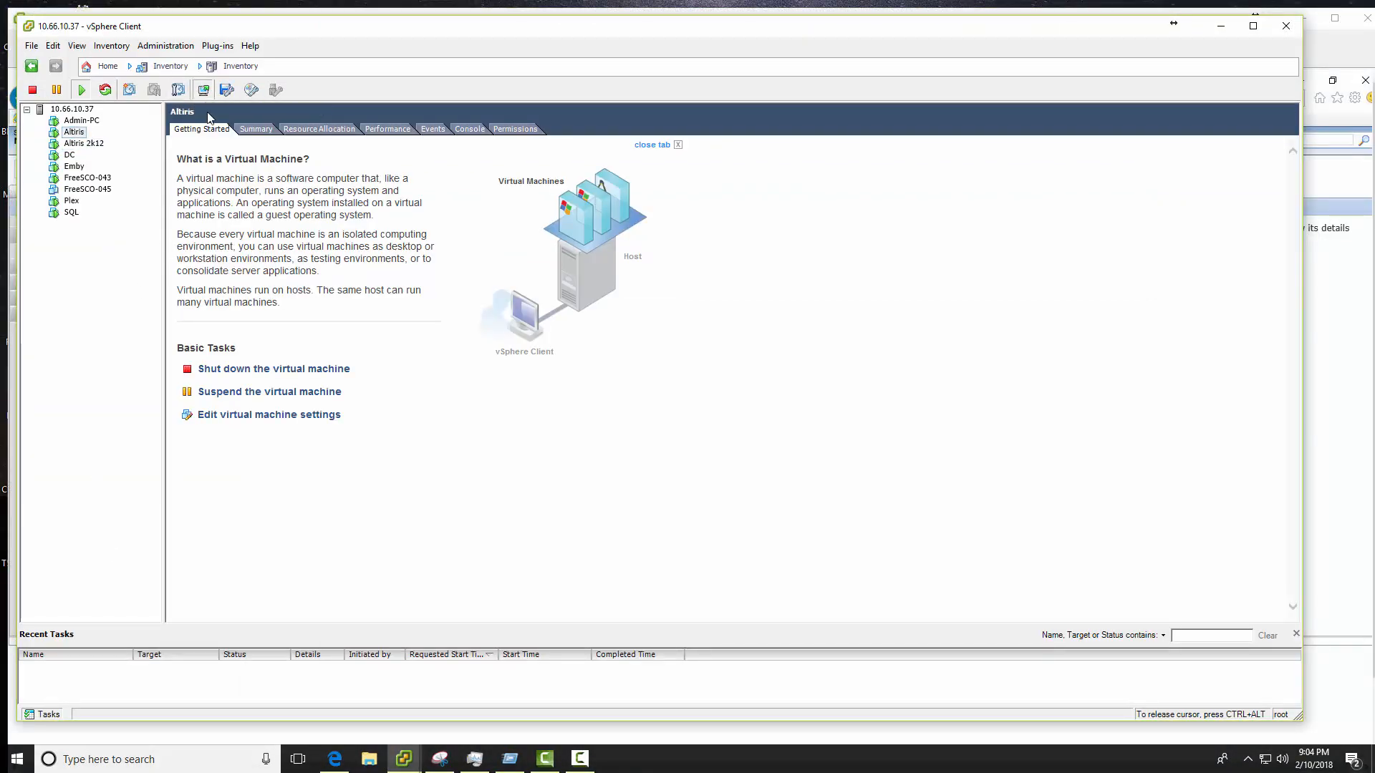
pyautogui.click(202, 90)
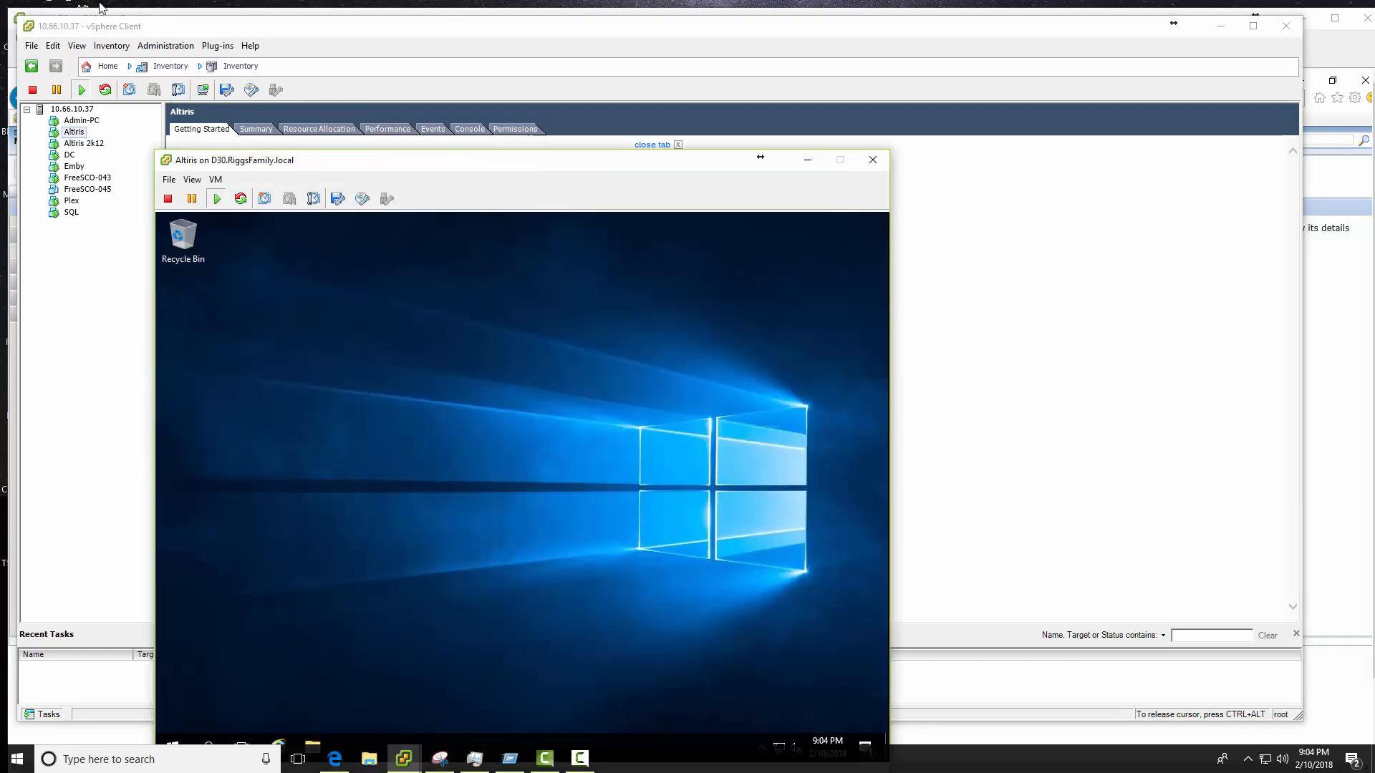
pyautogui.moveTo(428, 164); pyautogui.dragTo(393, 76)
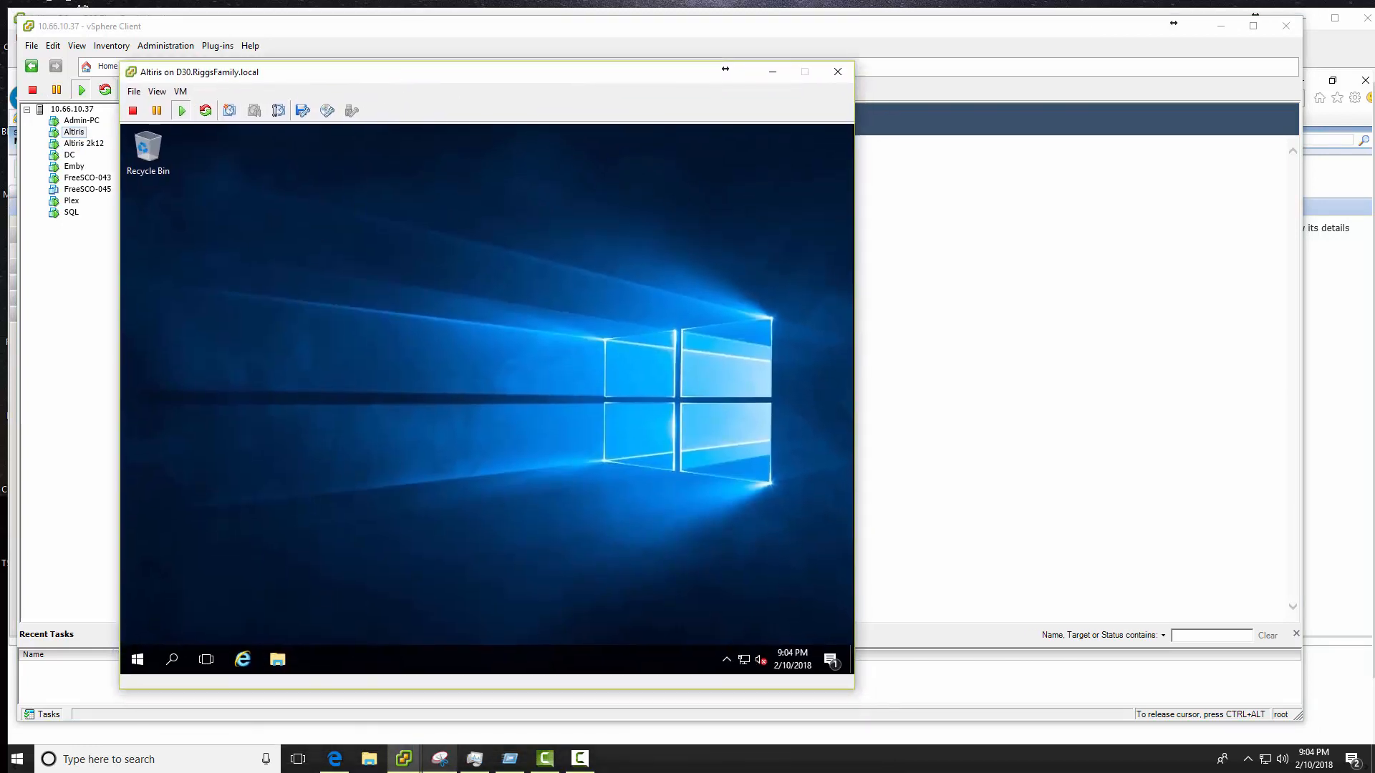
pyautogui.moveTo(403, 759)
pyautogui.click(341, 699)
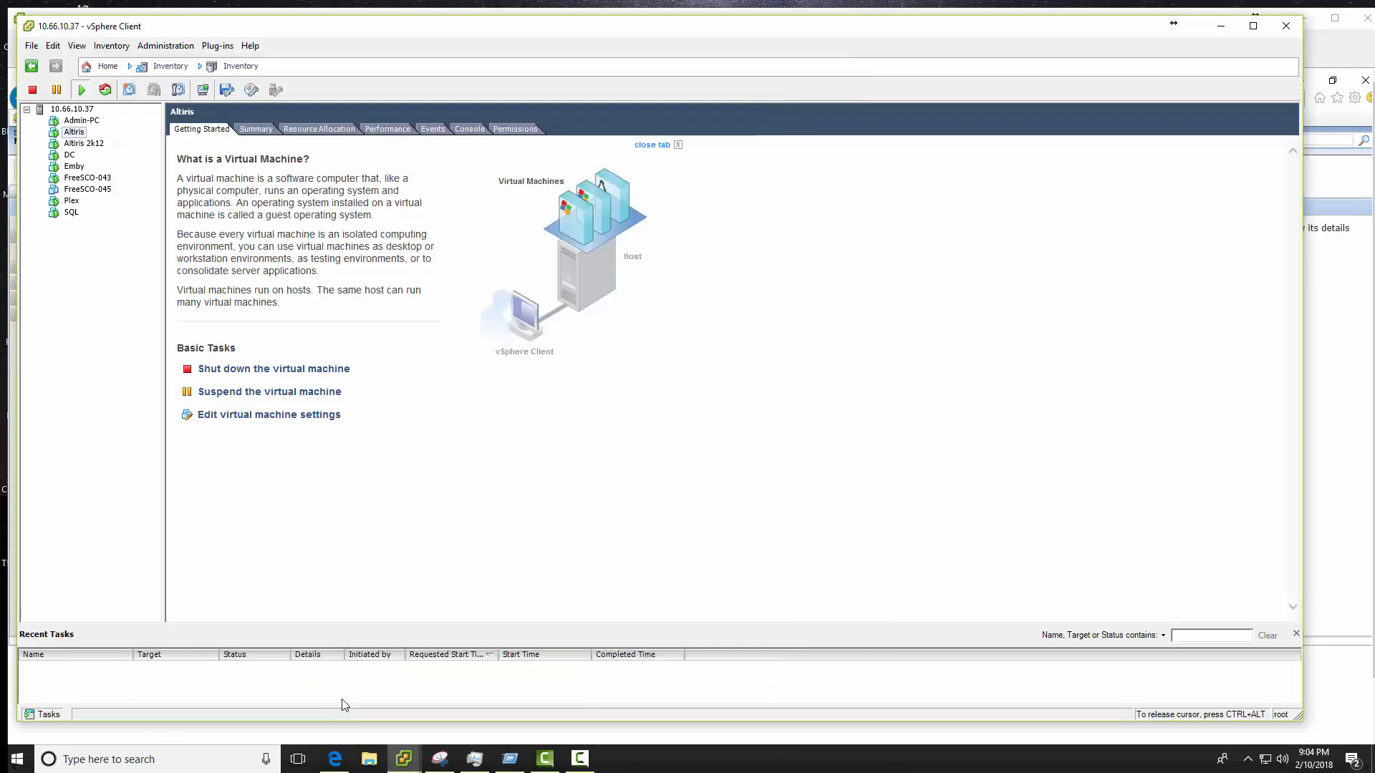
# - Open the DC console, sign in as domain administrator, and launch the TestLab shortcut
pyautogui.click(70, 155)
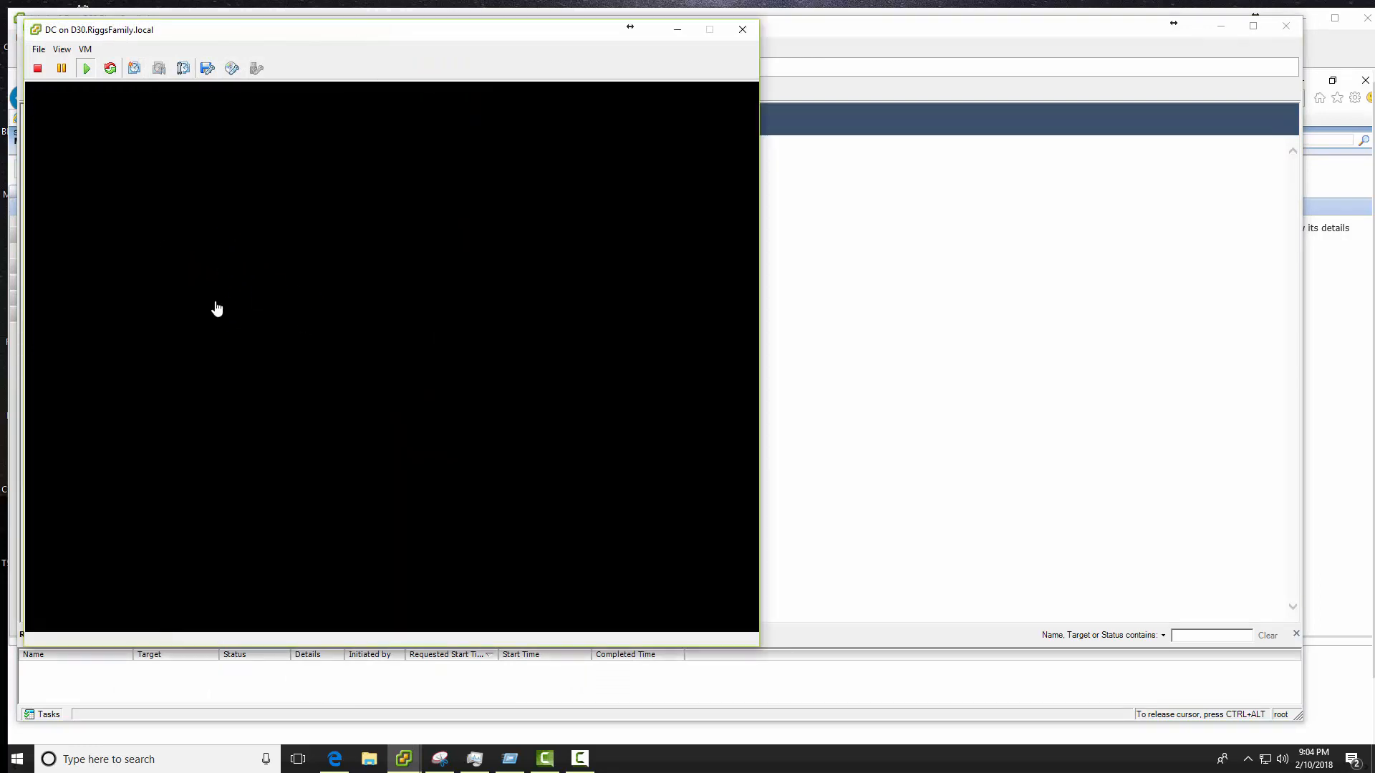
pyautogui.click(343, 341)
pyautogui.press('ctrl+alt+Insert')
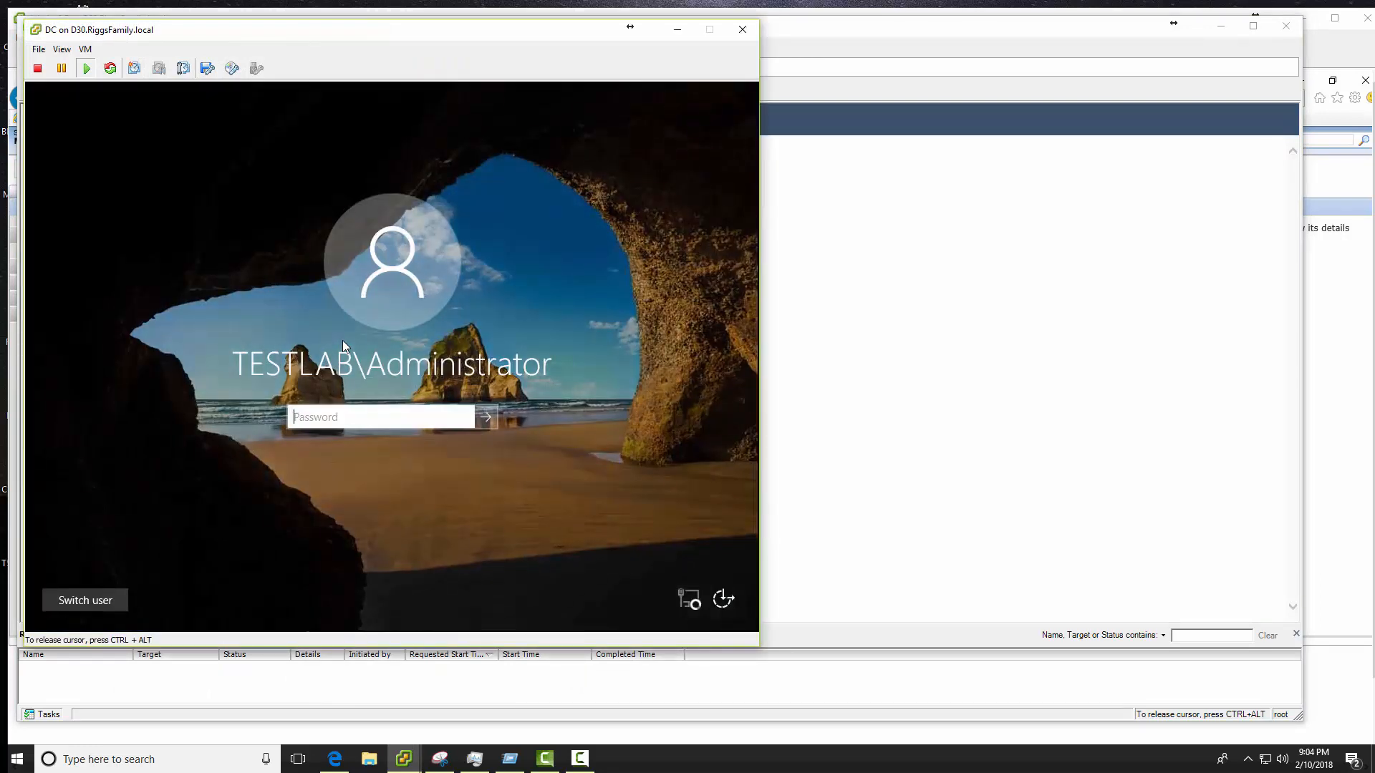
pyautogui.write('**********')
pyautogui.press('Return')
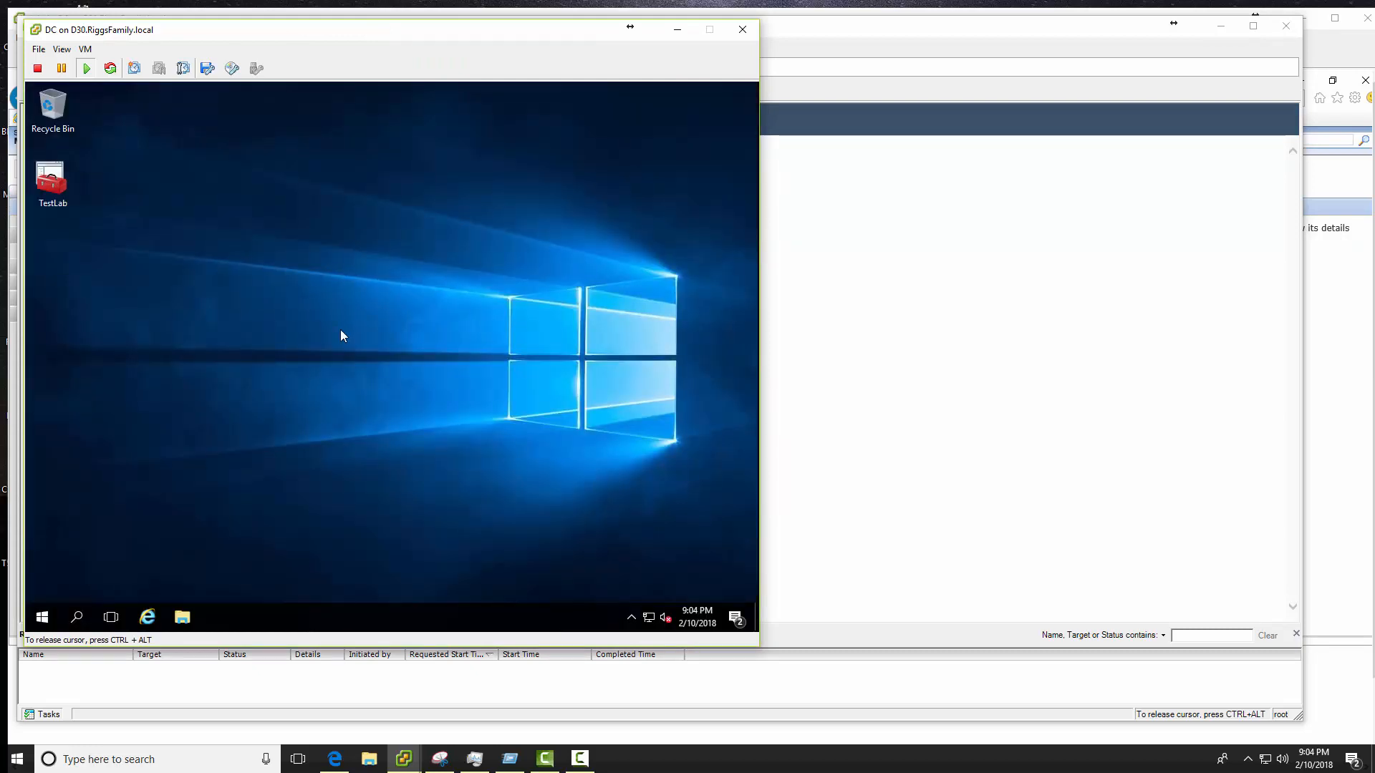
pyautogui.doubleClick(48, 181)
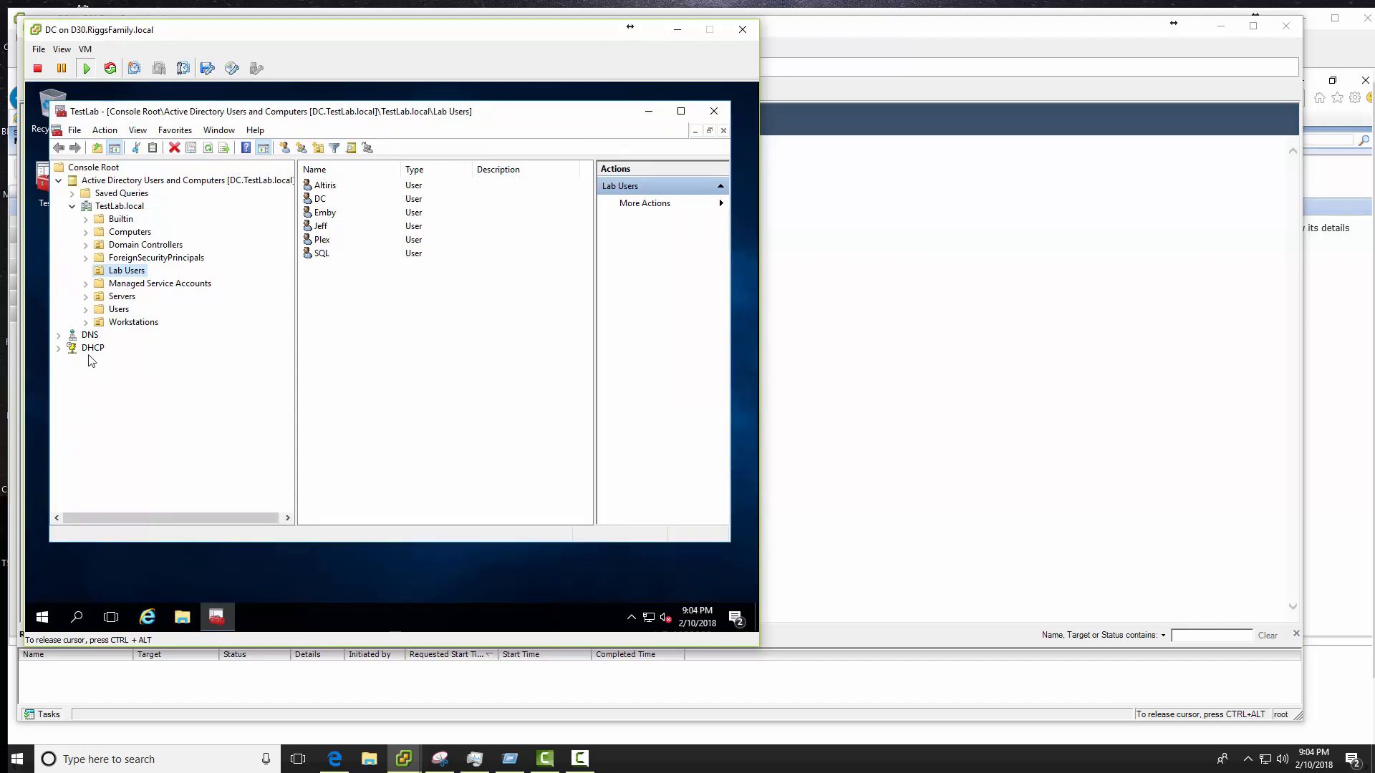
# - Expand DHCP down to Scope [10.10.0.0] TestLab and view its address leases and reservations
pyautogui.click(59, 348)
pyautogui.click(72, 361)
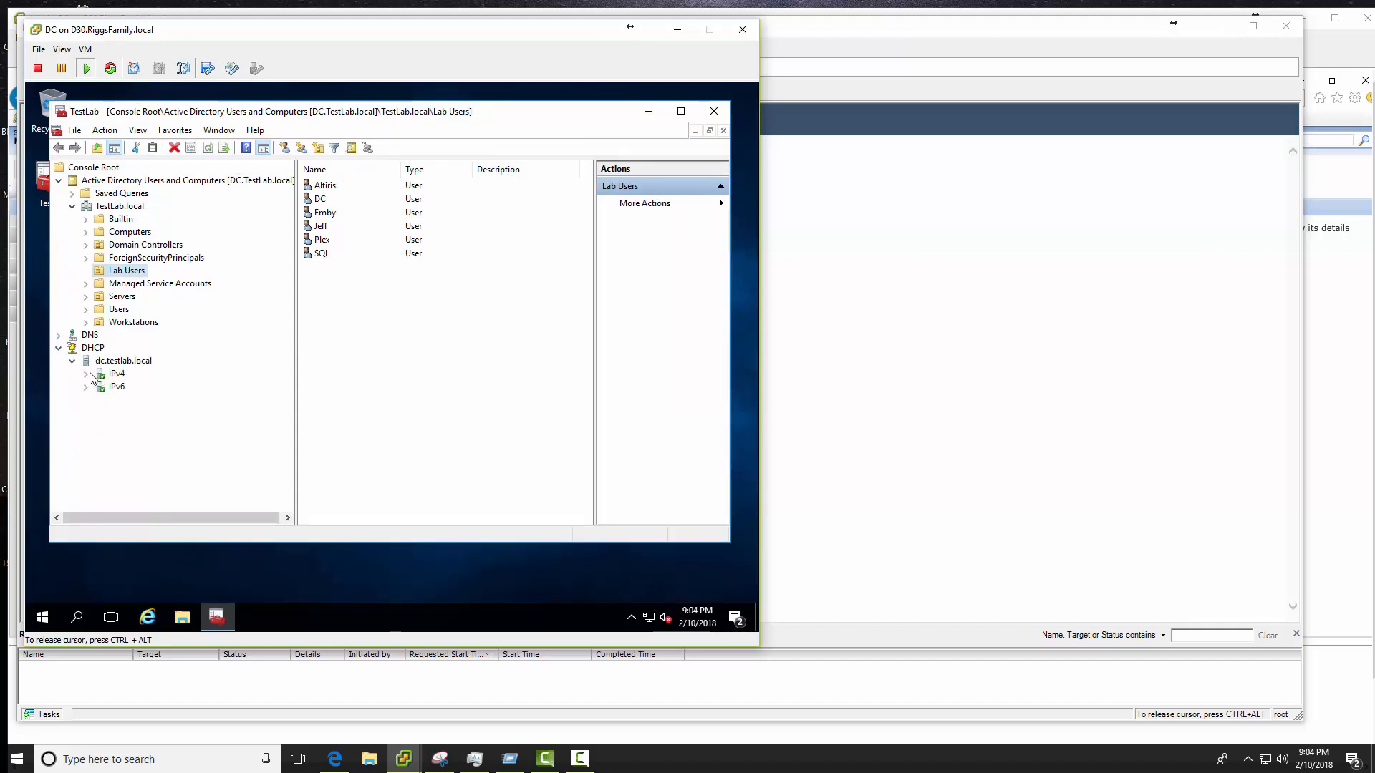
pyautogui.click(85, 374)
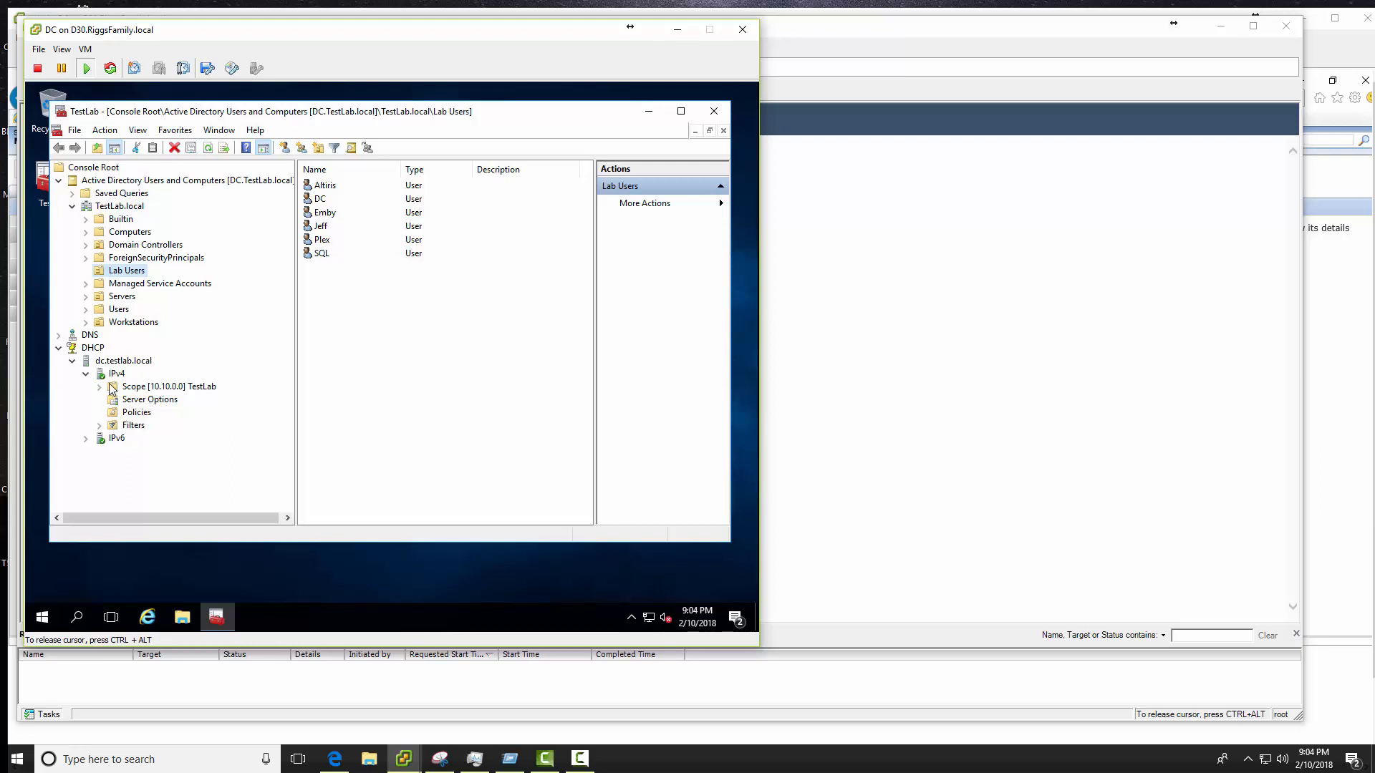
pyautogui.click(100, 388)
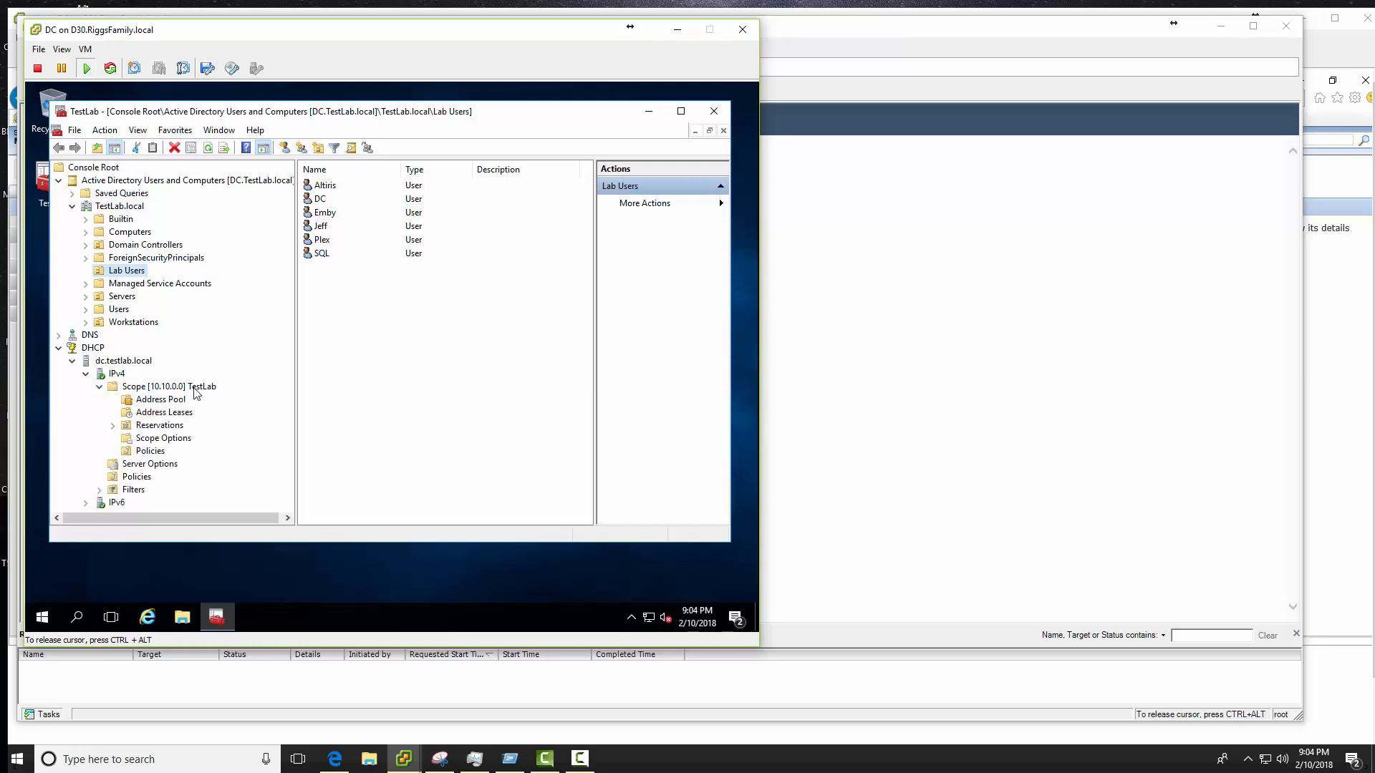
pyautogui.click(151, 414)
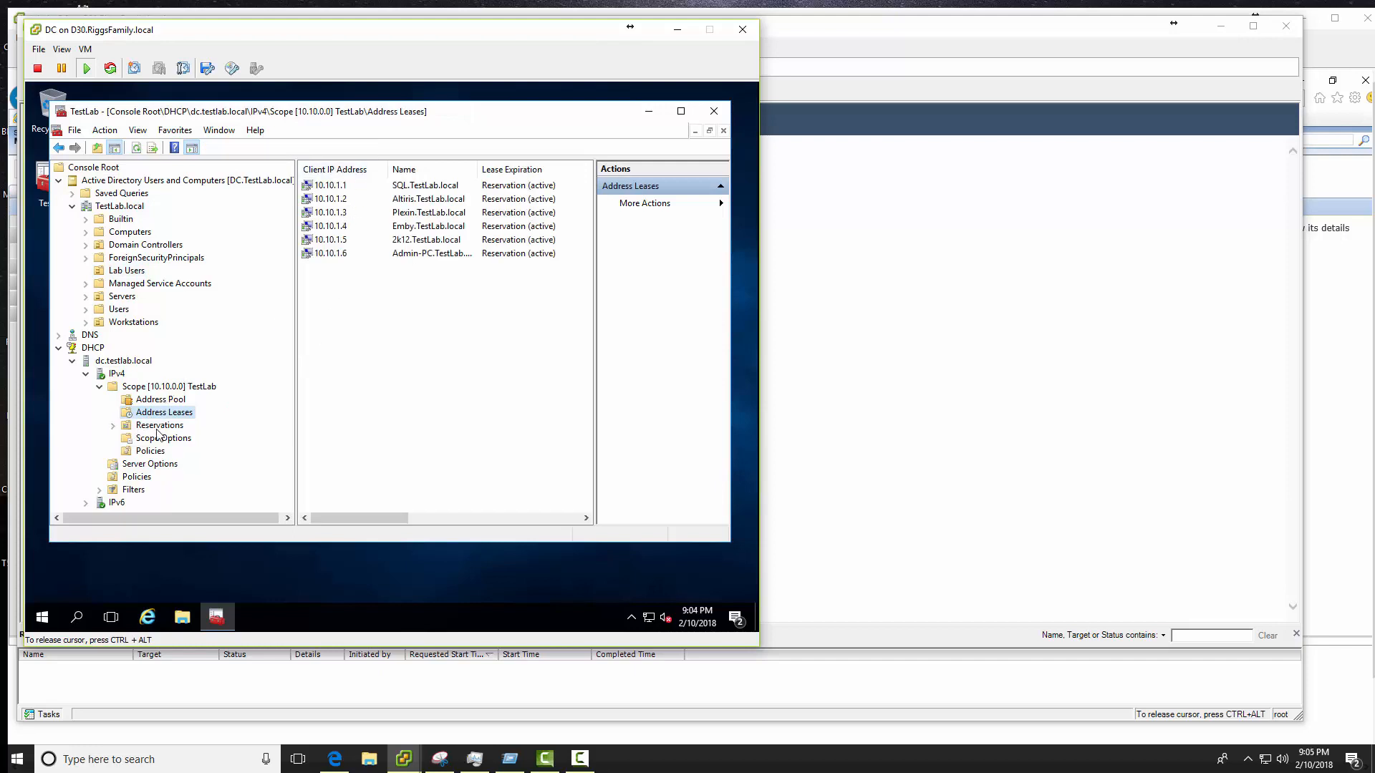
pyautogui.doubleClick(160, 427)
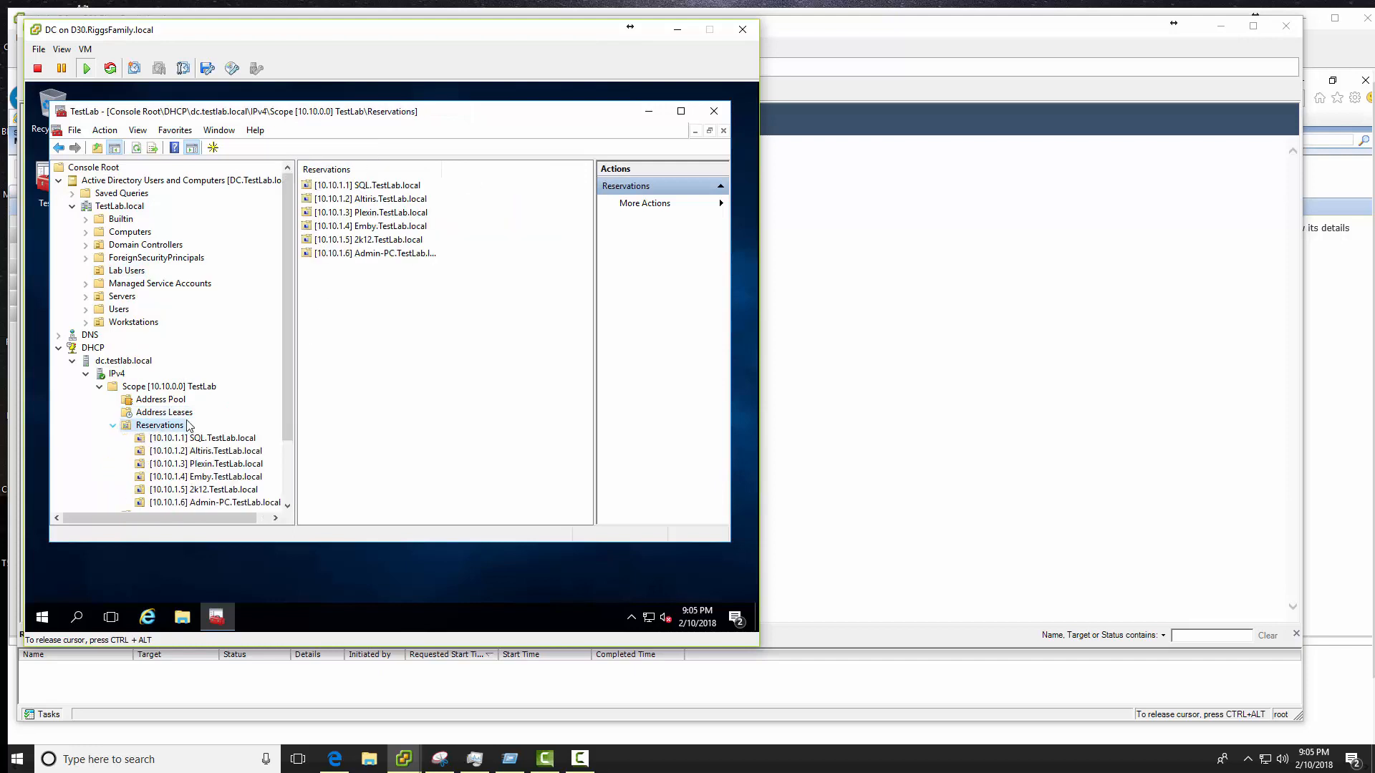
# - Collapse DHCP and show the TestLab.local Users container's accounts and groups
pyautogui.scroll(-2, 188, 426)
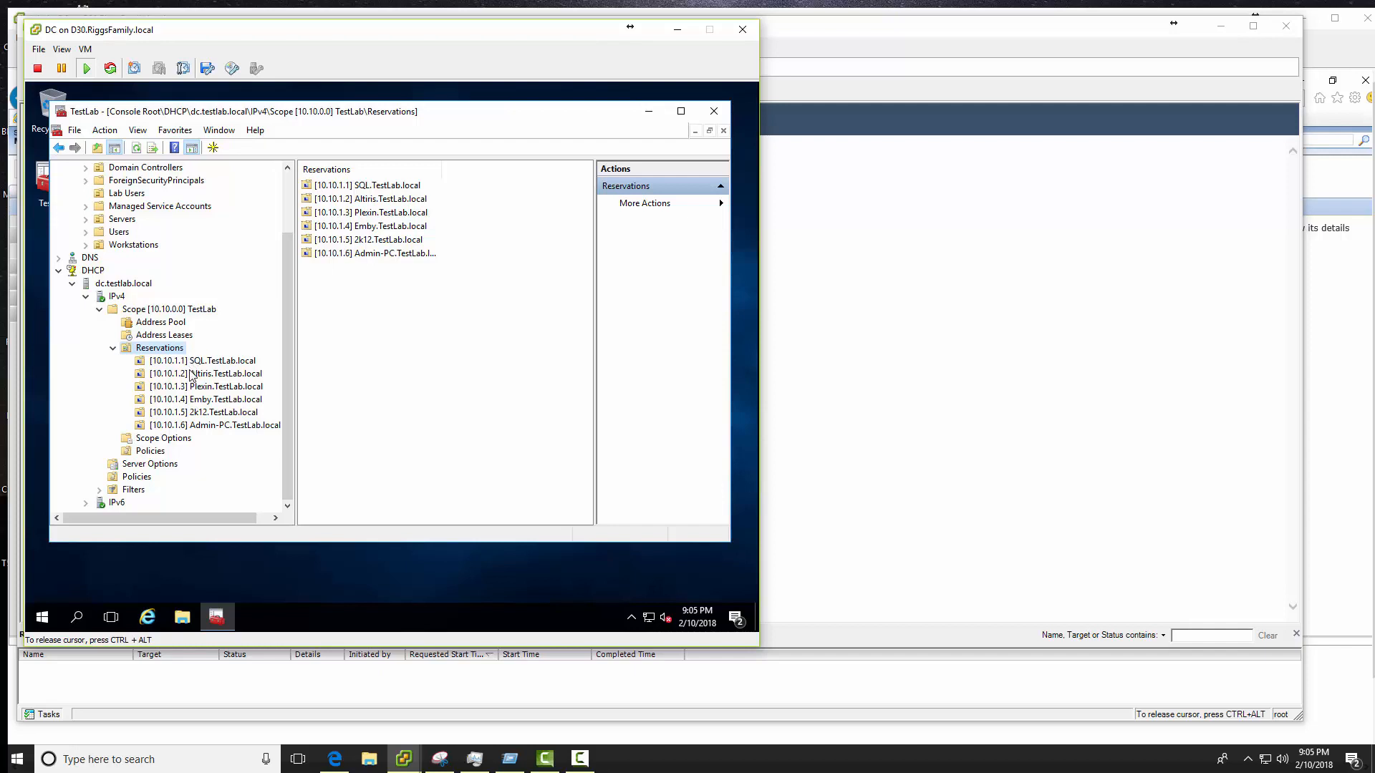
pyautogui.click(168, 336)
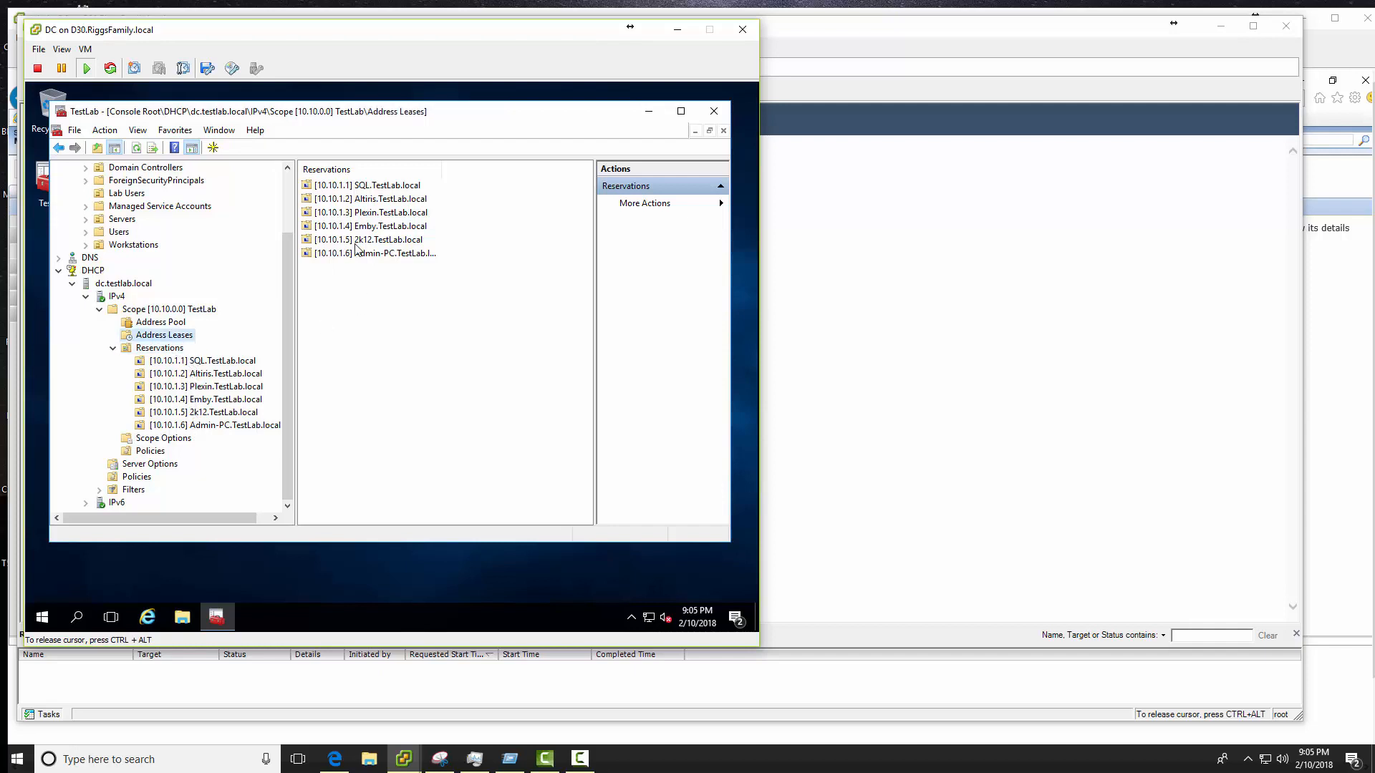
pyautogui.scroll(2, 219, 322)
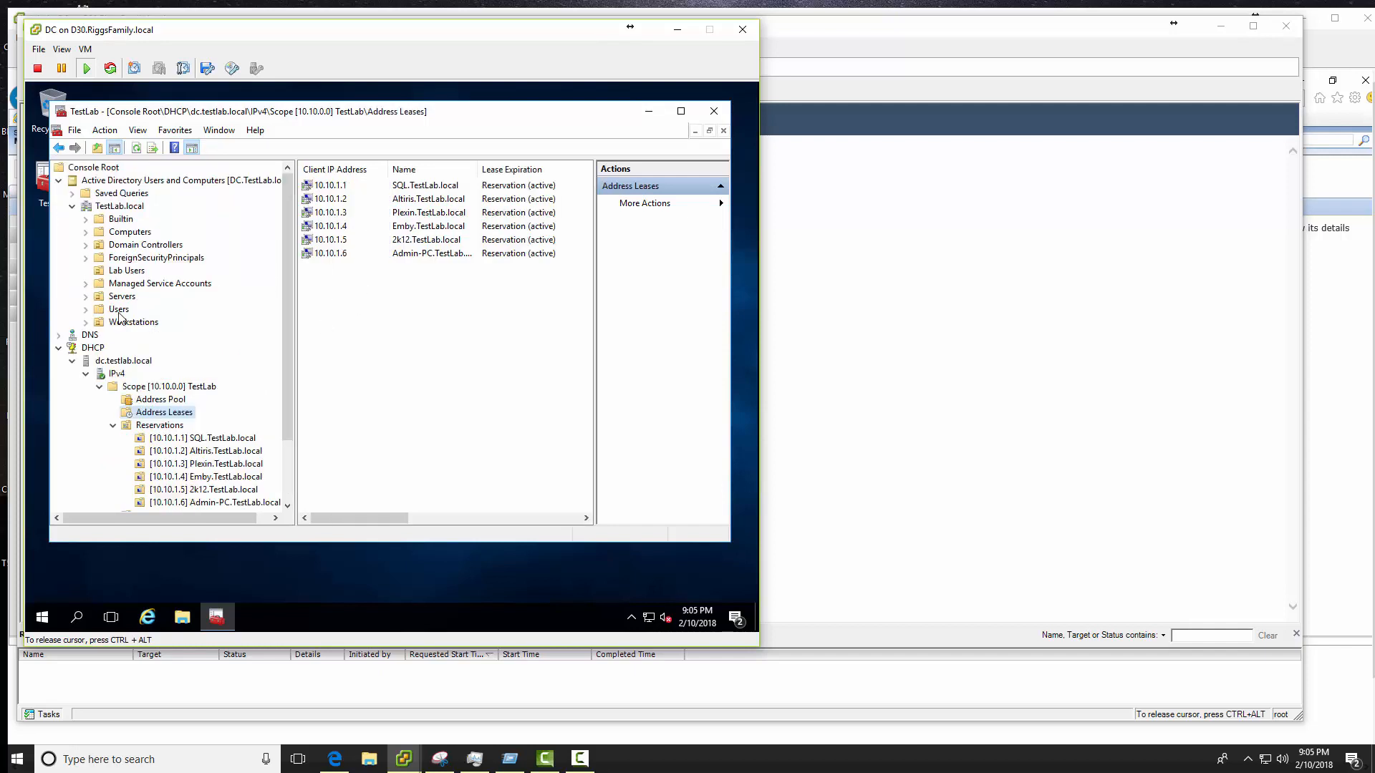
pyautogui.click(59, 348)
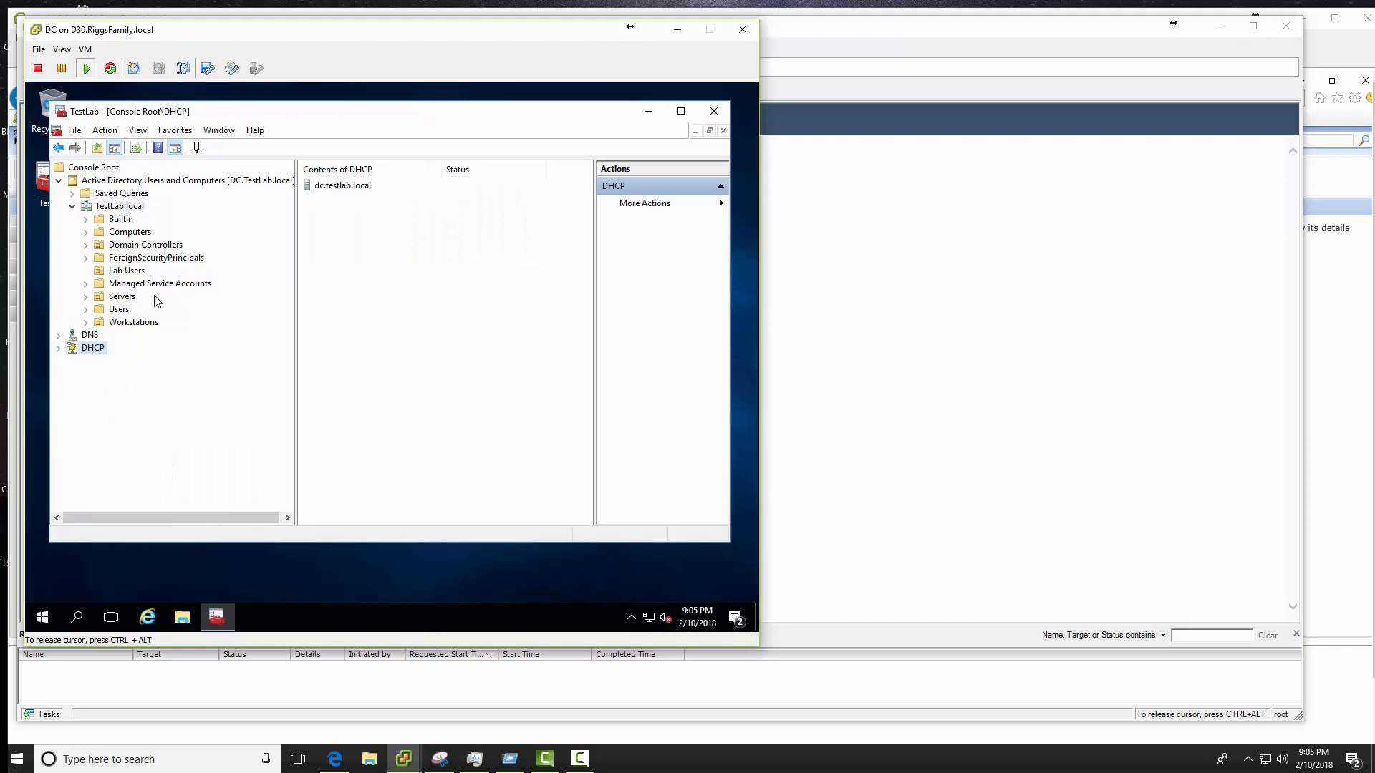
pyautogui.click(119, 310)
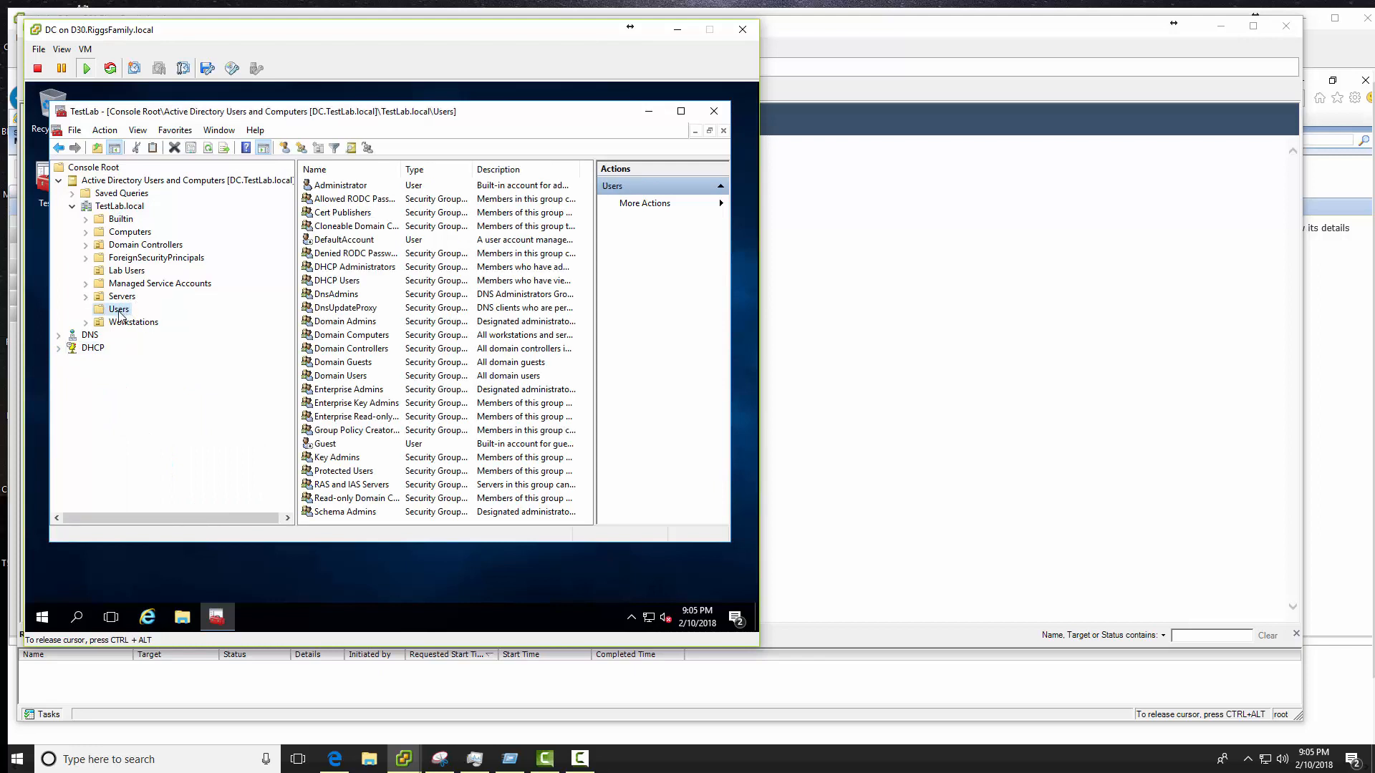
# - Start a new user in the Lab Users container with the logon name VSR
pyautogui.rightClick(120, 315)
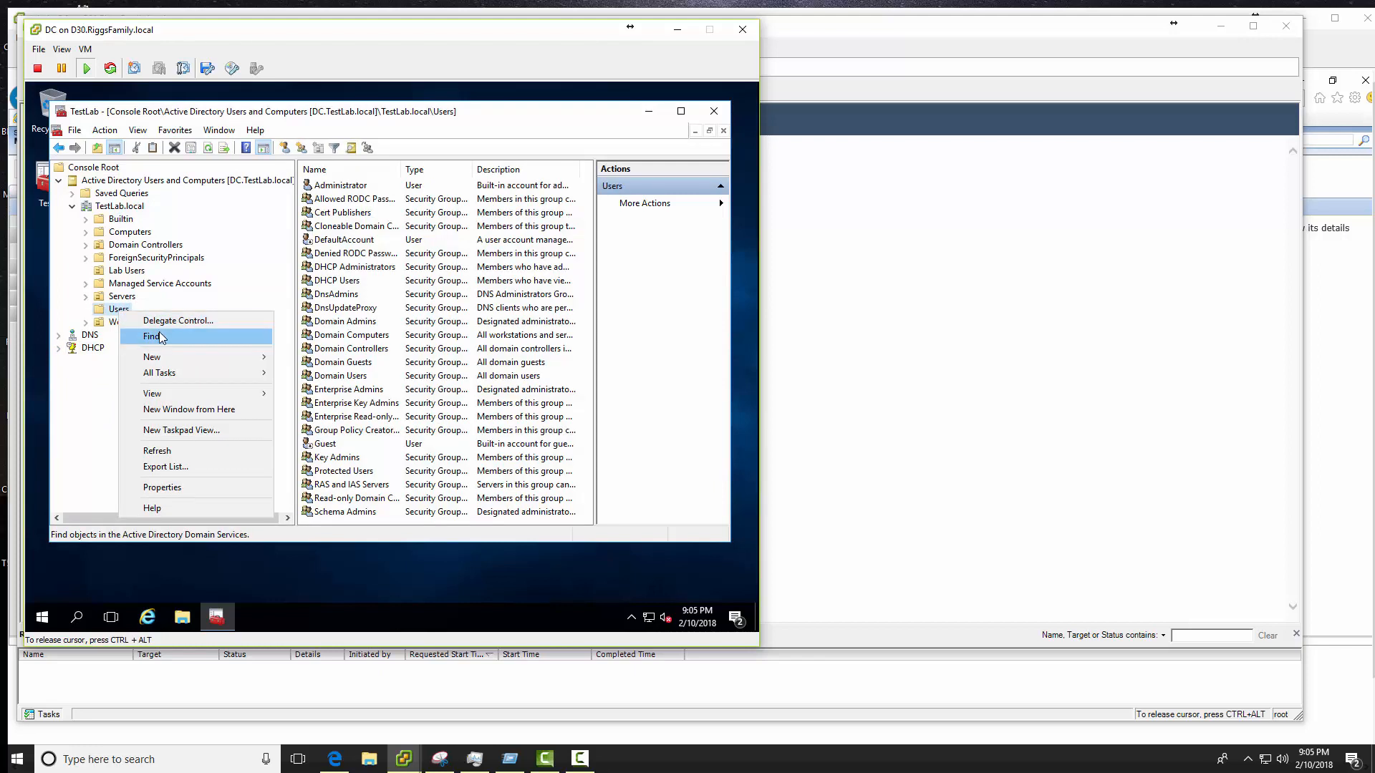
pyautogui.rightClick(117, 273)
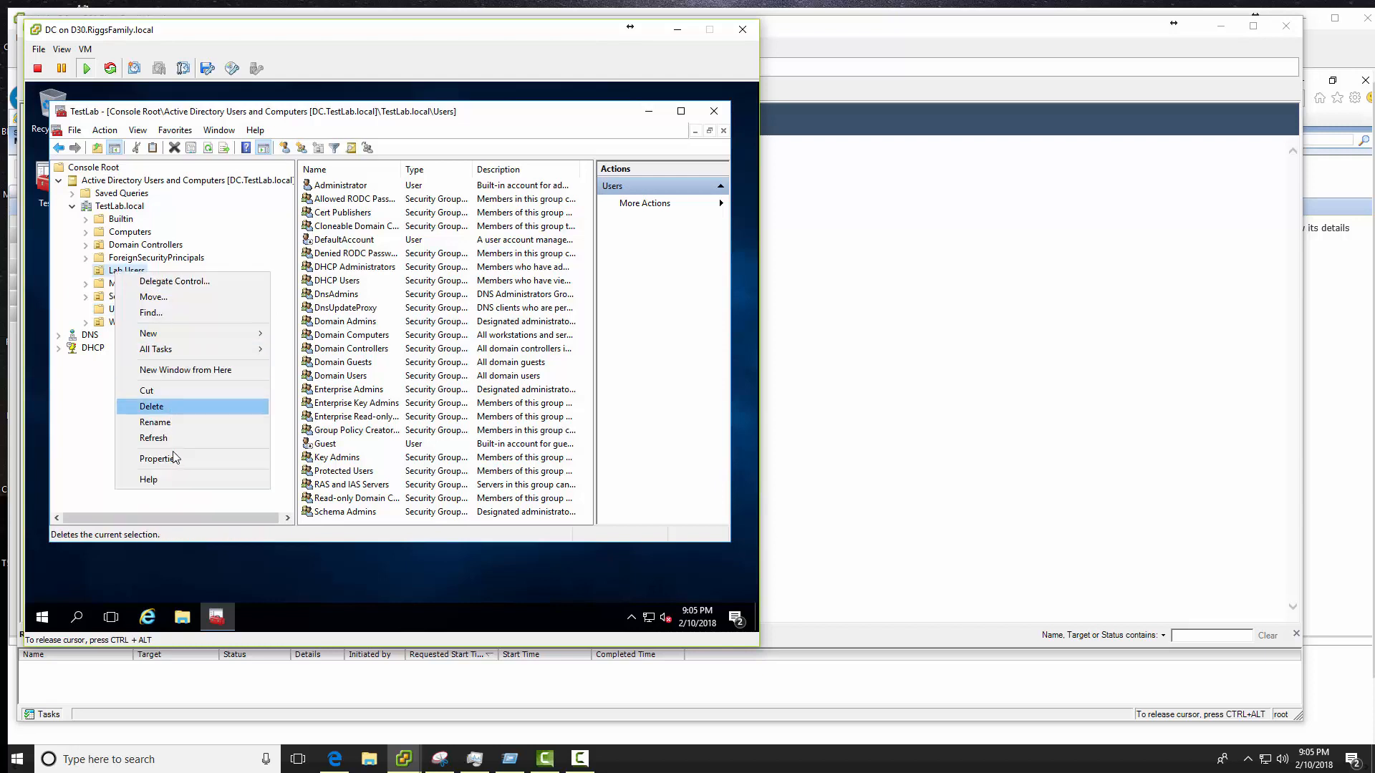
pyautogui.moveTo(183, 335)
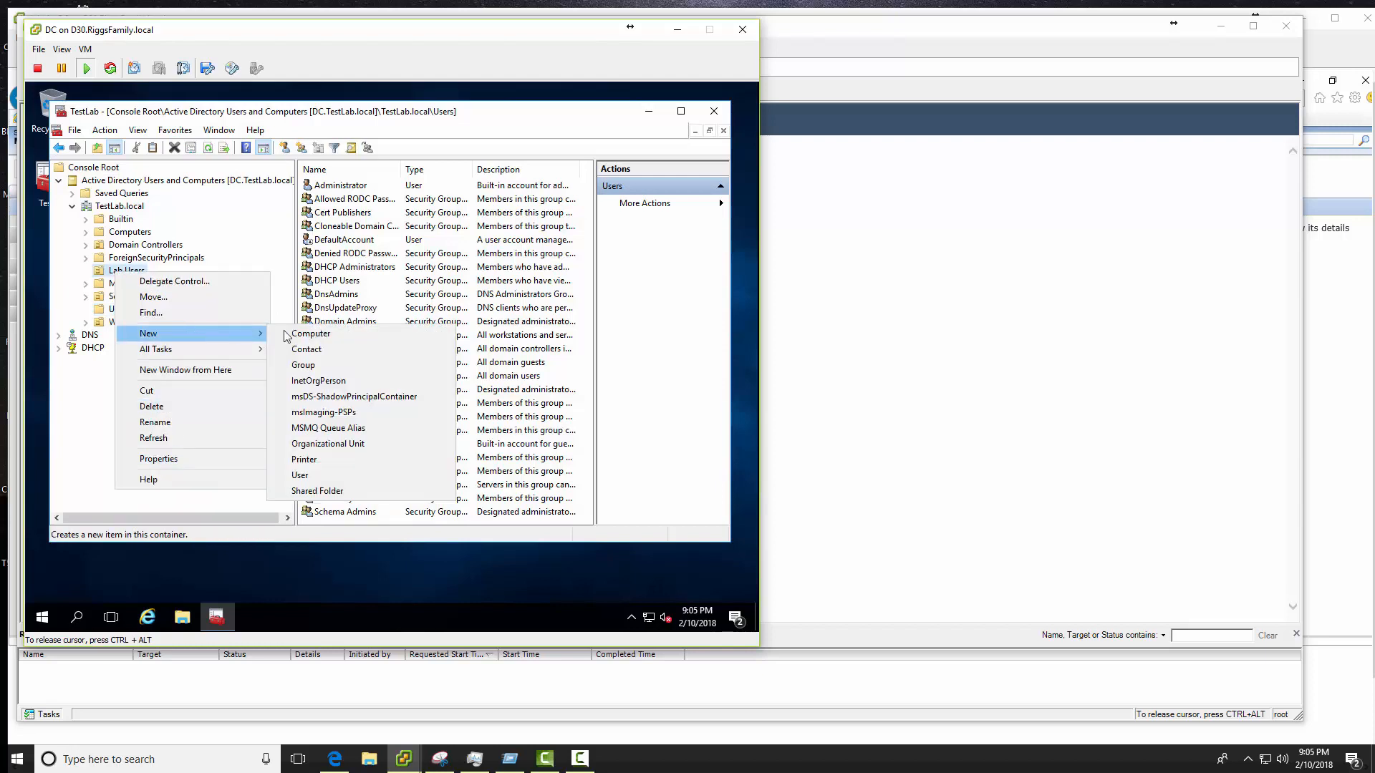
pyautogui.click(334, 475)
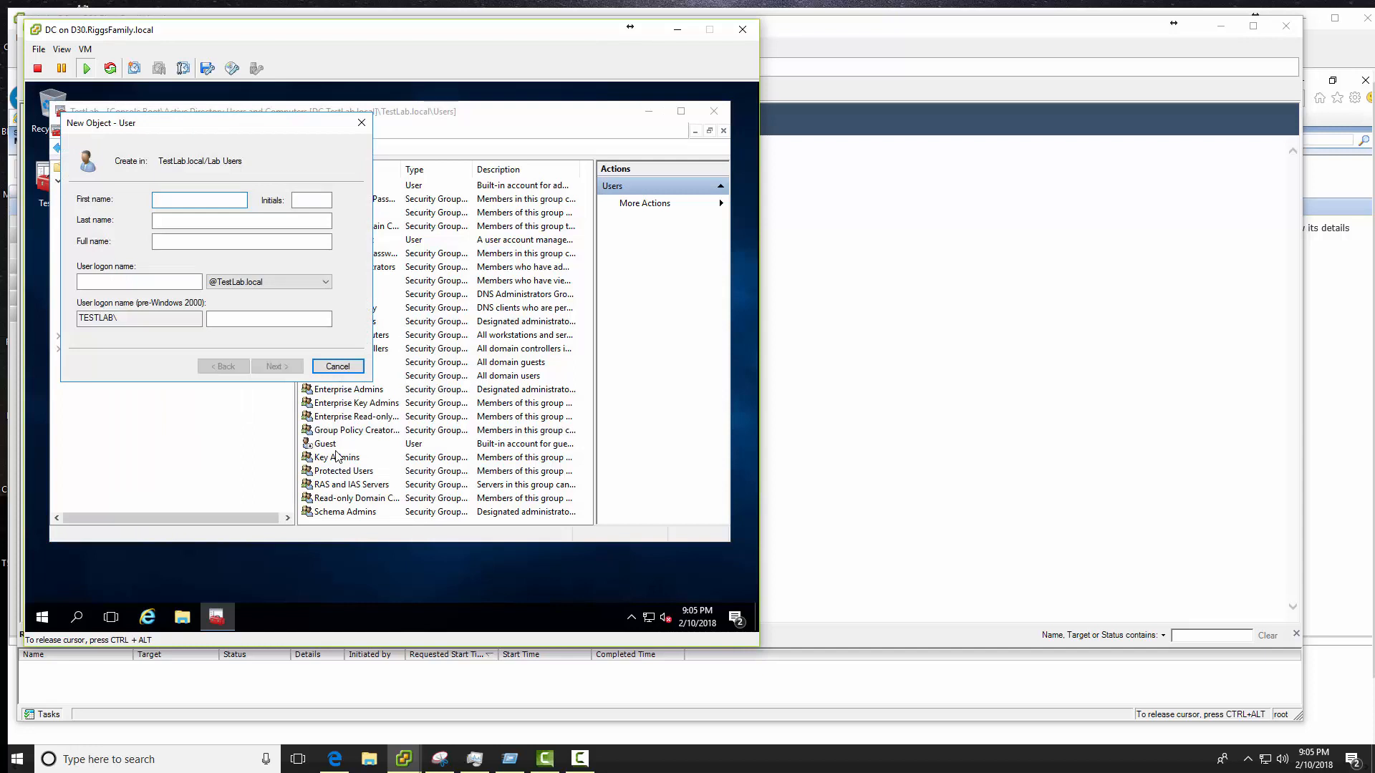
pyautogui.press('Tab')
pyautogui.press('Tab')
pyautogui.press('Tab')
pyautogui.write('Chev')
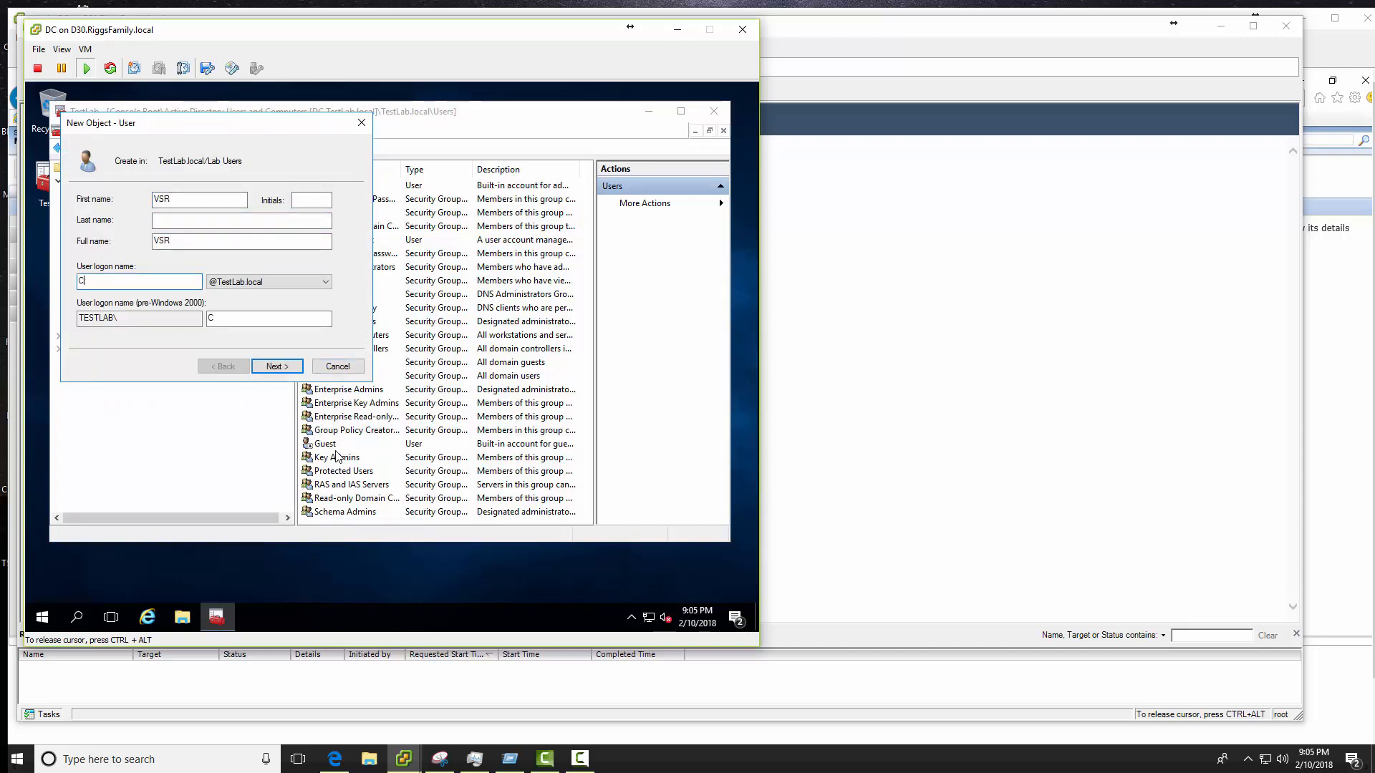
pyautogui.press('BackSpace')
pyautogui.write('VSR')
pyautogui.press('Tab')
pyautogui.press('Tab')
pyautogui.press('Tab')
pyautogui.press('Tab')
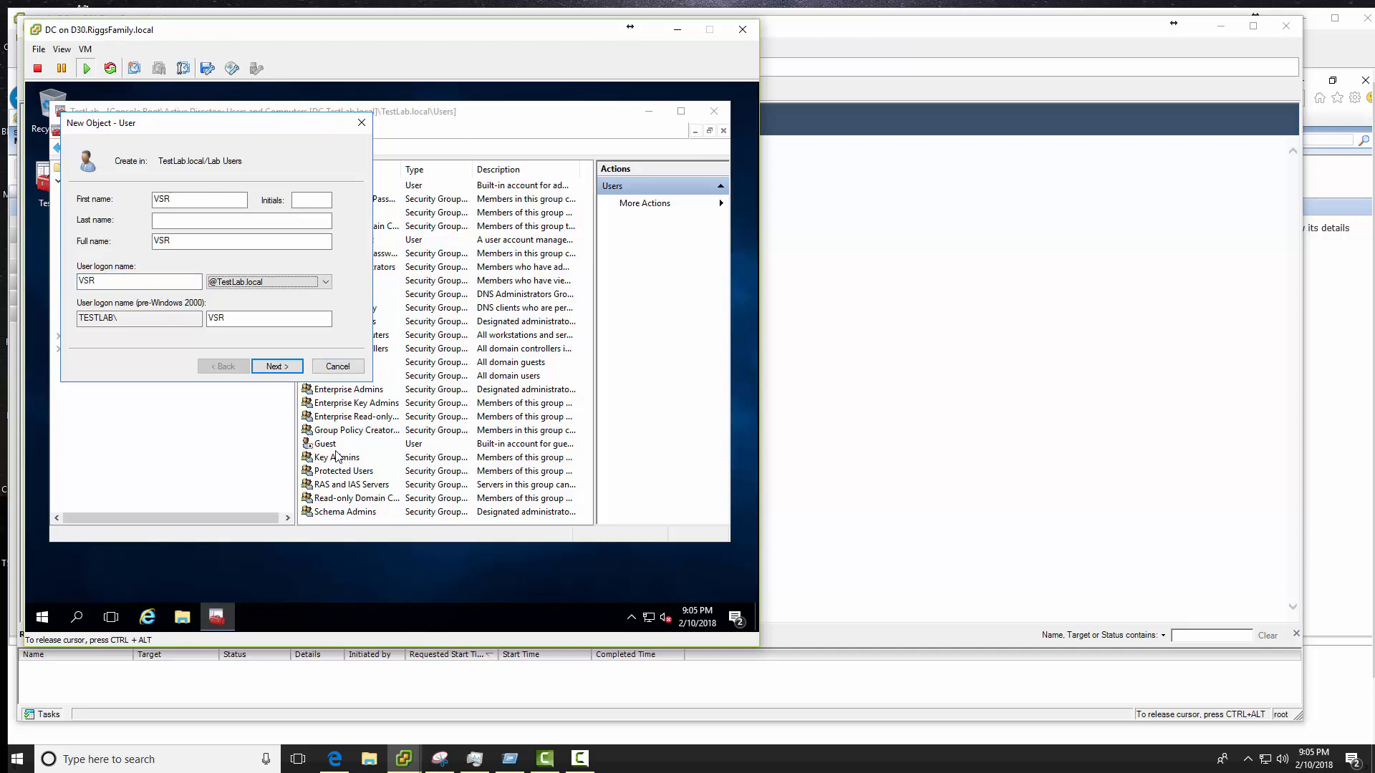
pyautogui.hotkey('shift', 'Tab')
pyautogui.press('Return')
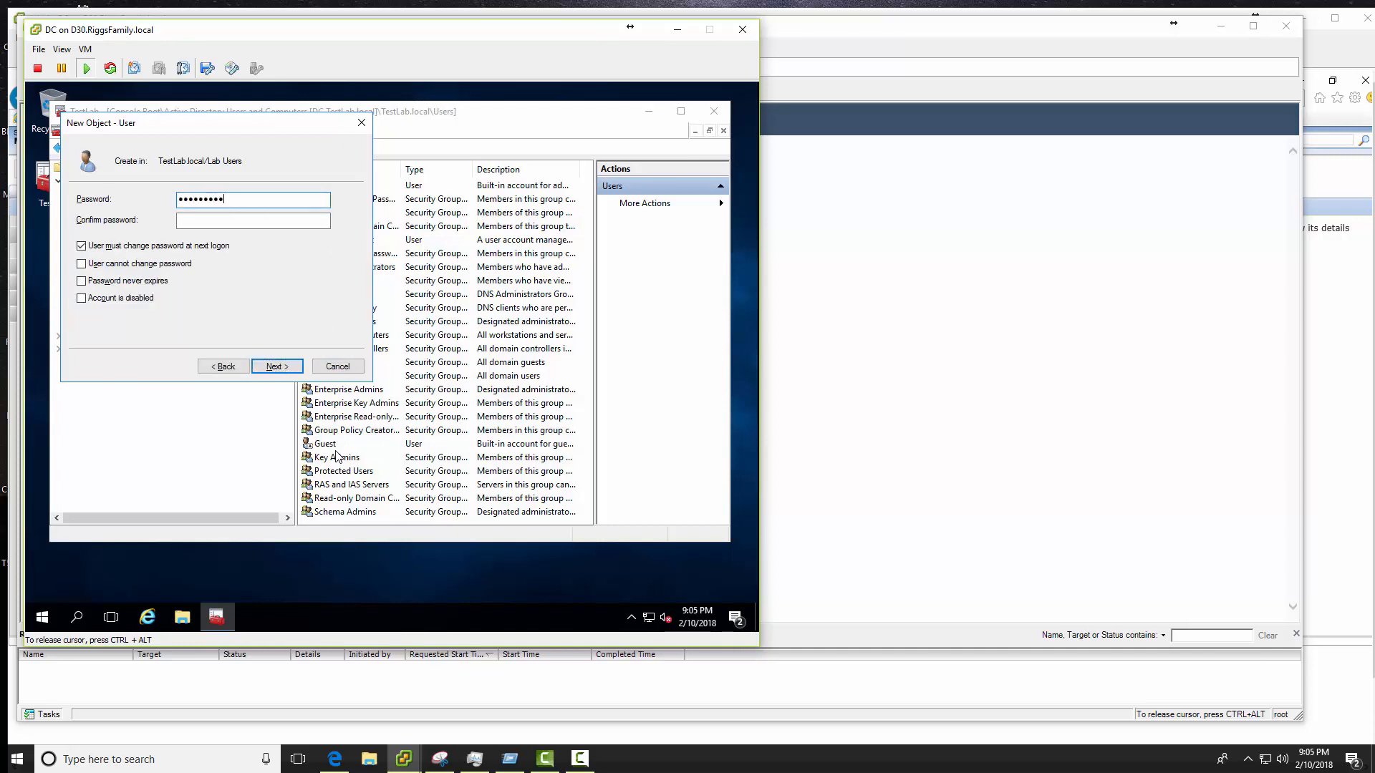
# - Give VSR a password that never expires and cannot be changed, then finish creating the user
pyautogui.write('1')
pyautogui.press('Tab')
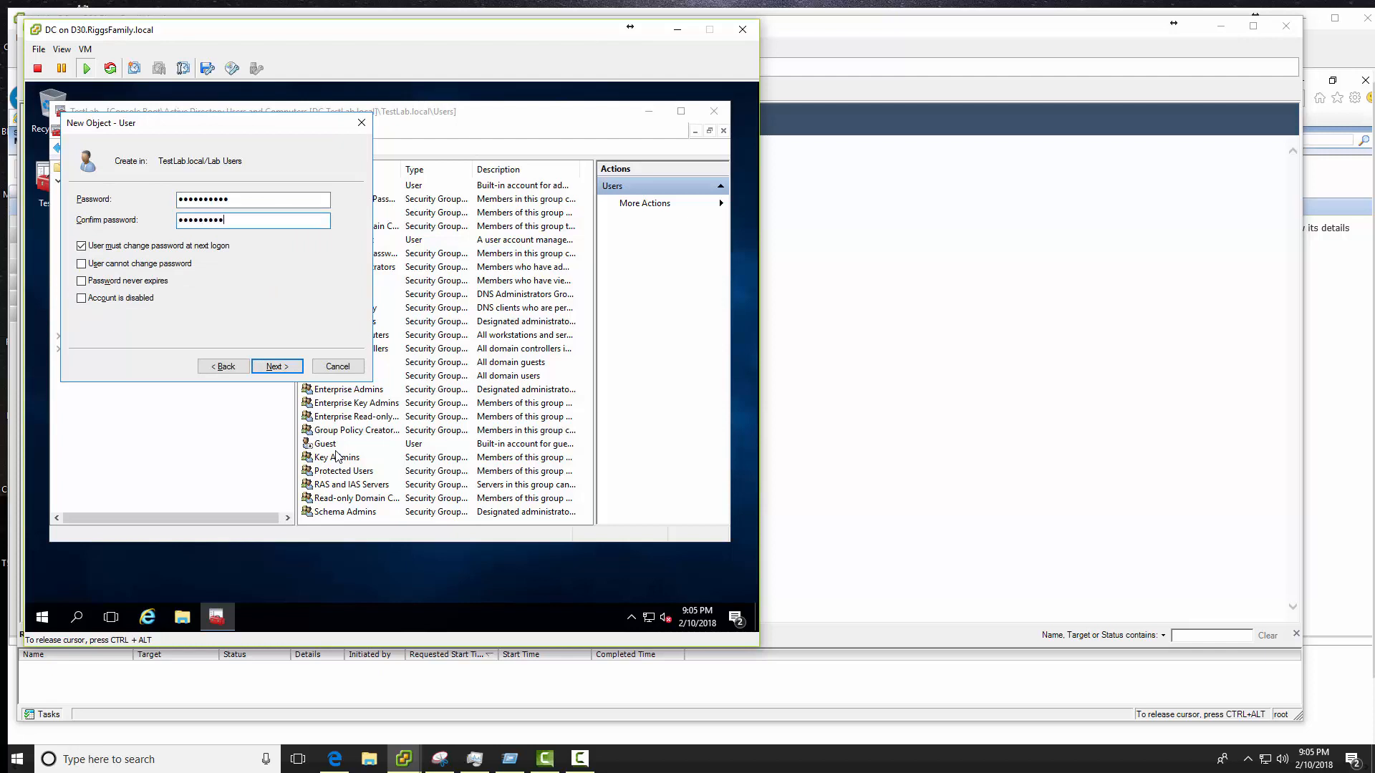
pyautogui.press('Tab')
pyautogui.press('space')
pyautogui.press('Tab')
pyautogui.press('space')
pyautogui.press('Tab')
pyautogui.press('space')
pyautogui.press('Tab')
pyautogui.click(278, 368)
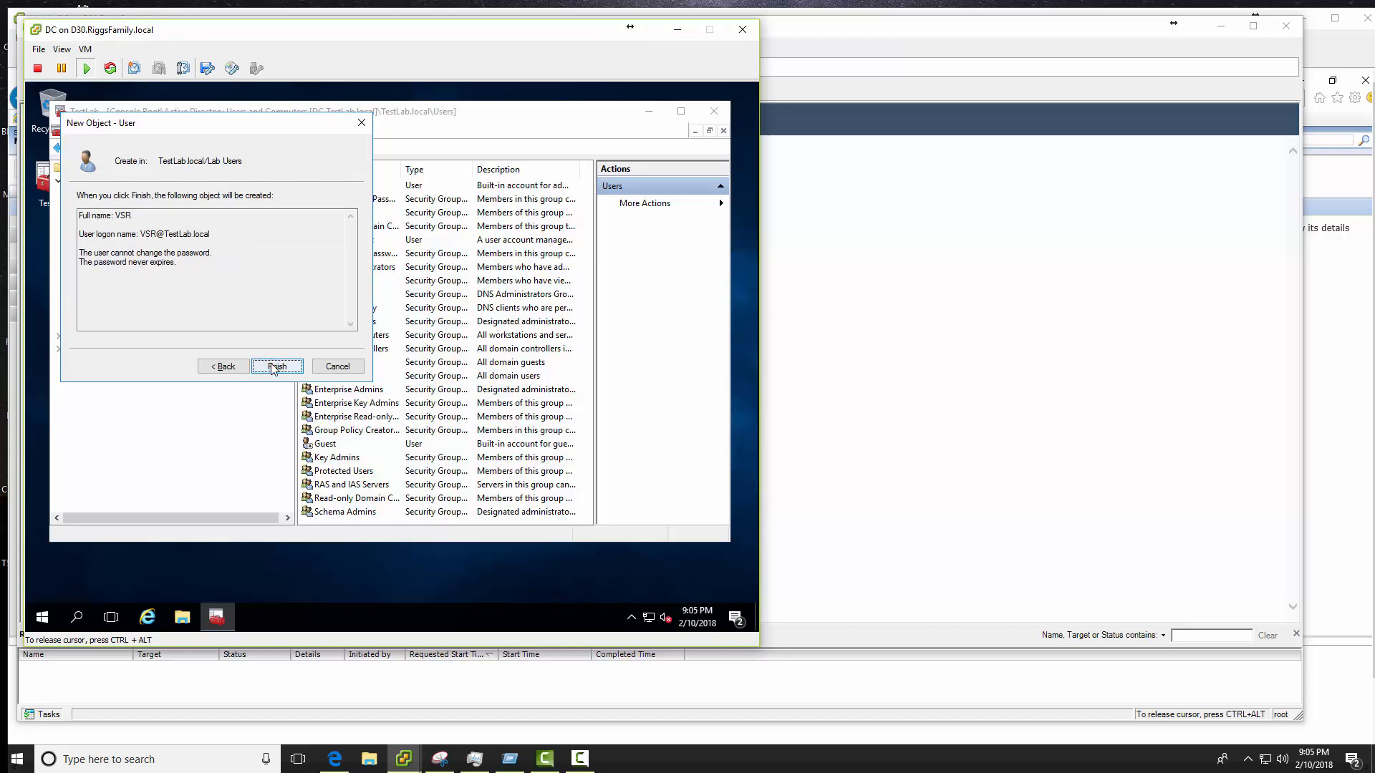
pyautogui.click(274, 368)
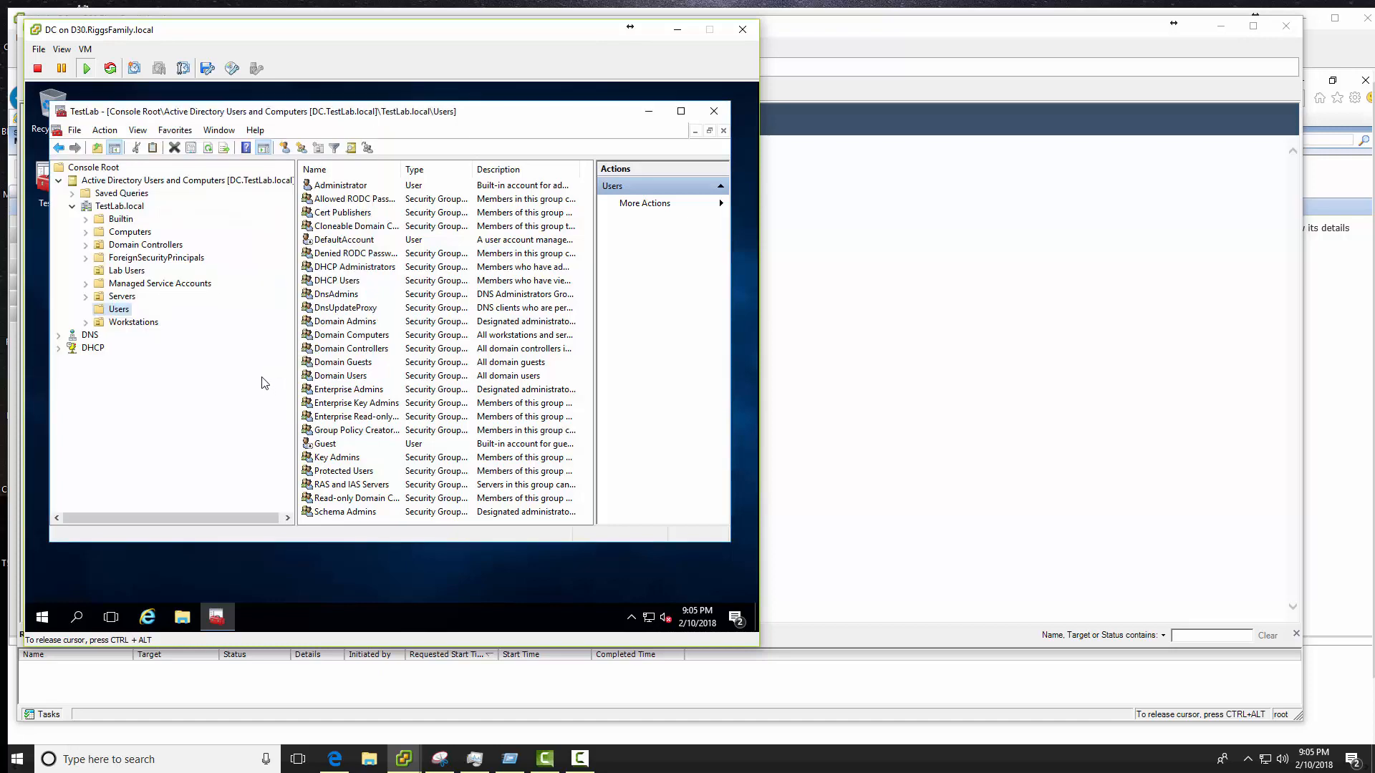
# - Check the Administrator and SQL accounts, then open the VSR account's properties in Lab Users
pyautogui.doubleClick(329, 187)
pyautogui.press('Escape')
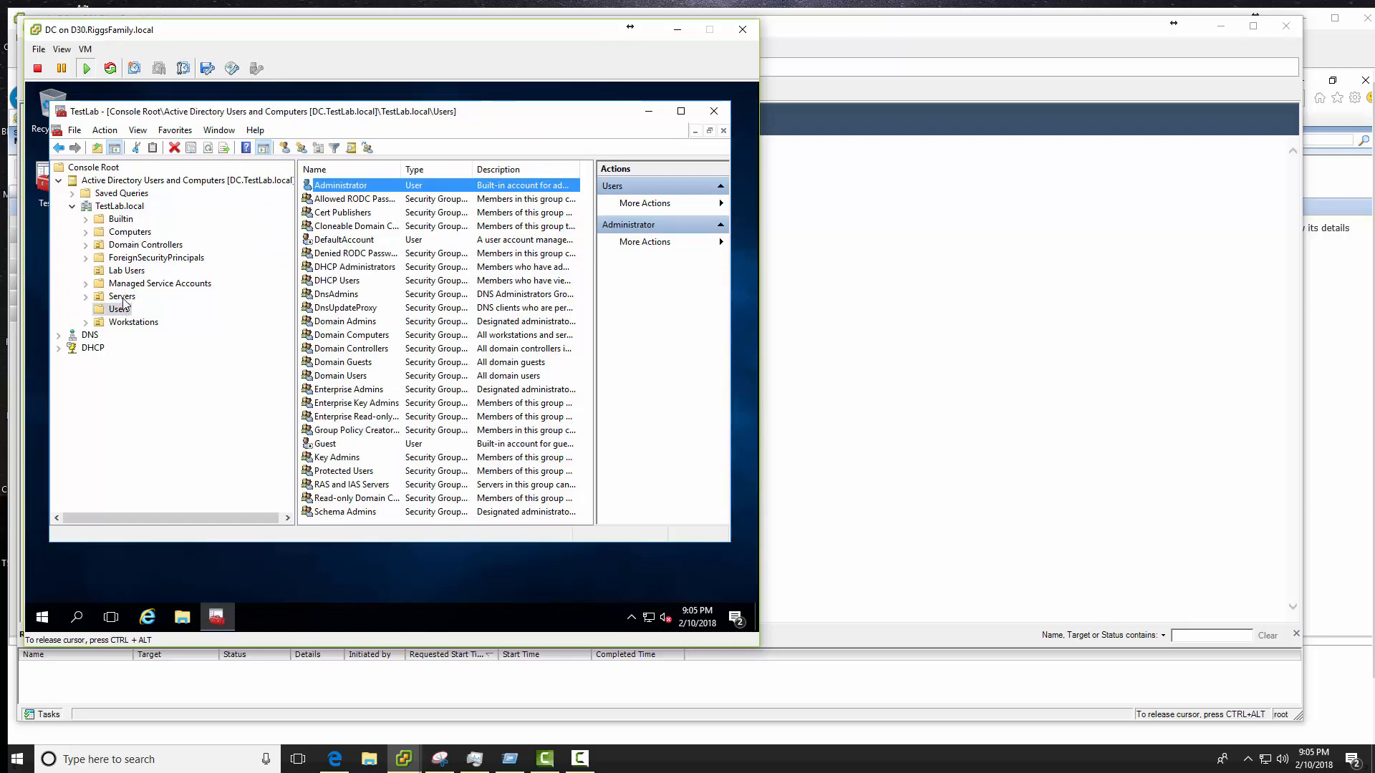
pyautogui.click(126, 271)
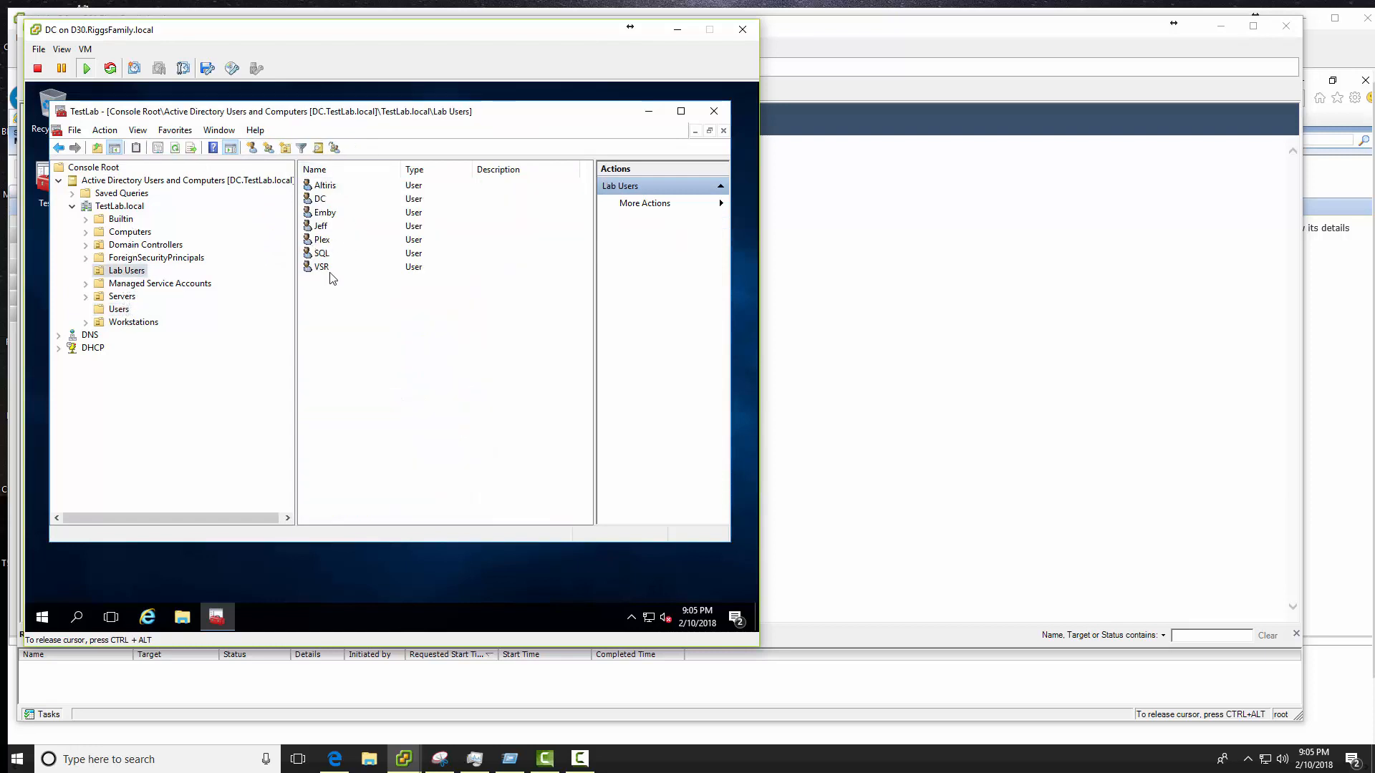
pyautogui.doubleClick(323, 254)
pyautogui.press('Escape')
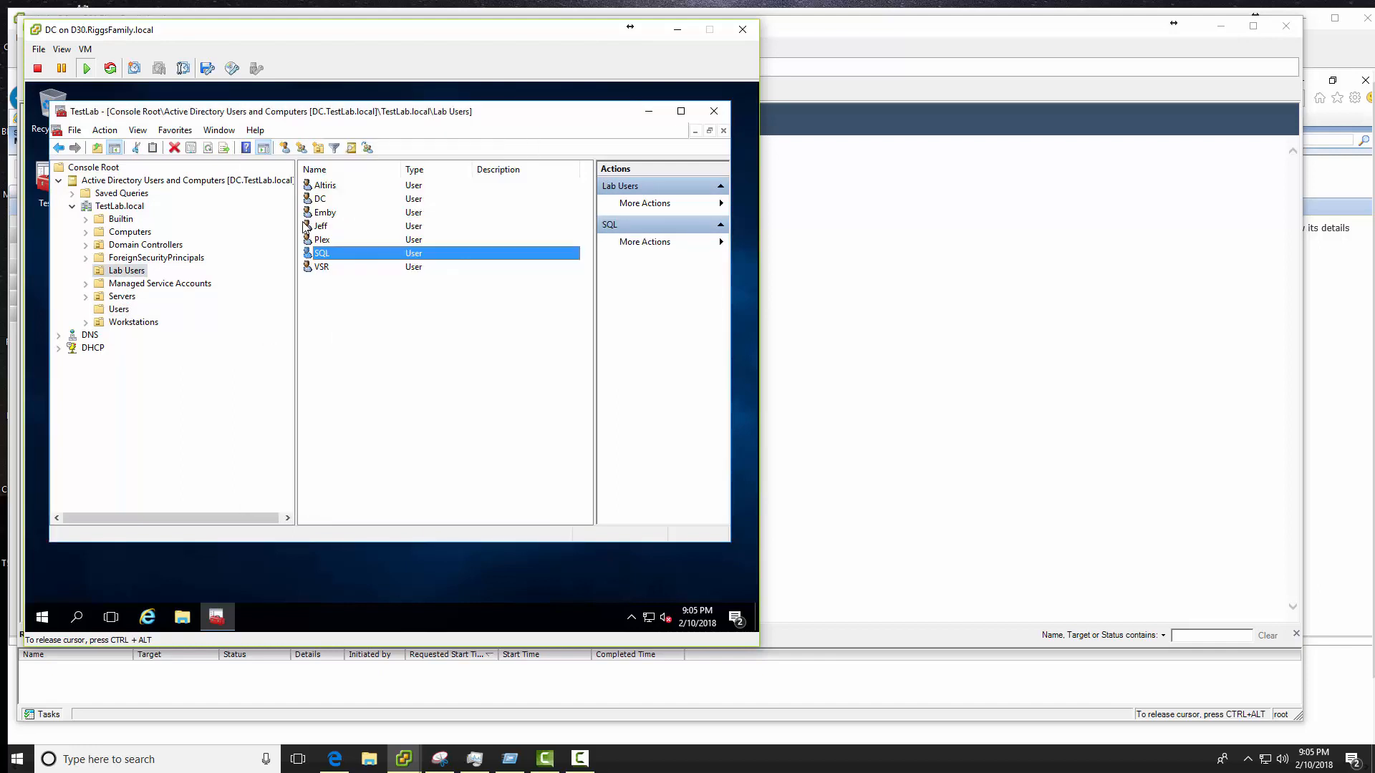
pyautogui.doubleClick(331, 268)
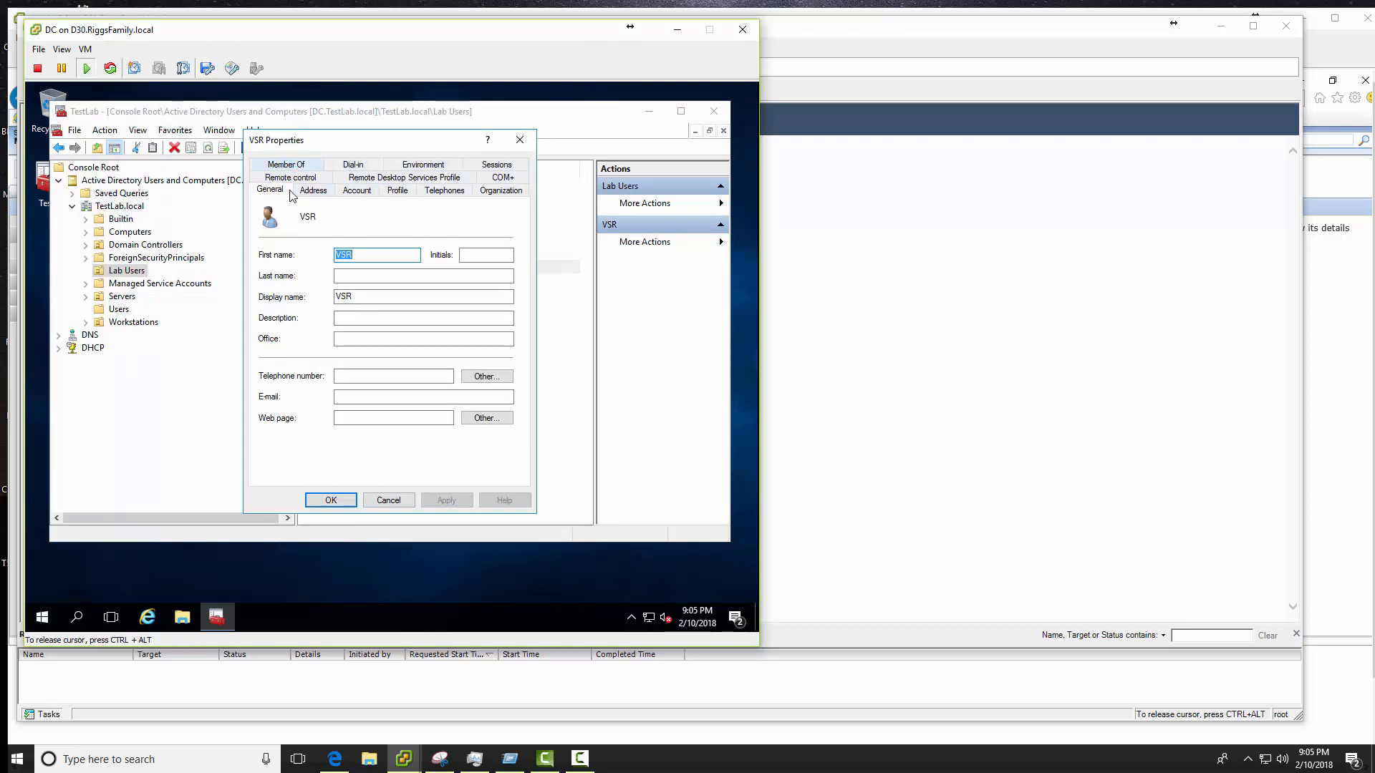
# - Add the VSR user to the Domain Admins group through its Member Of properties
pyautogui.click(289, 165)
pyautogui.click(285, 363)
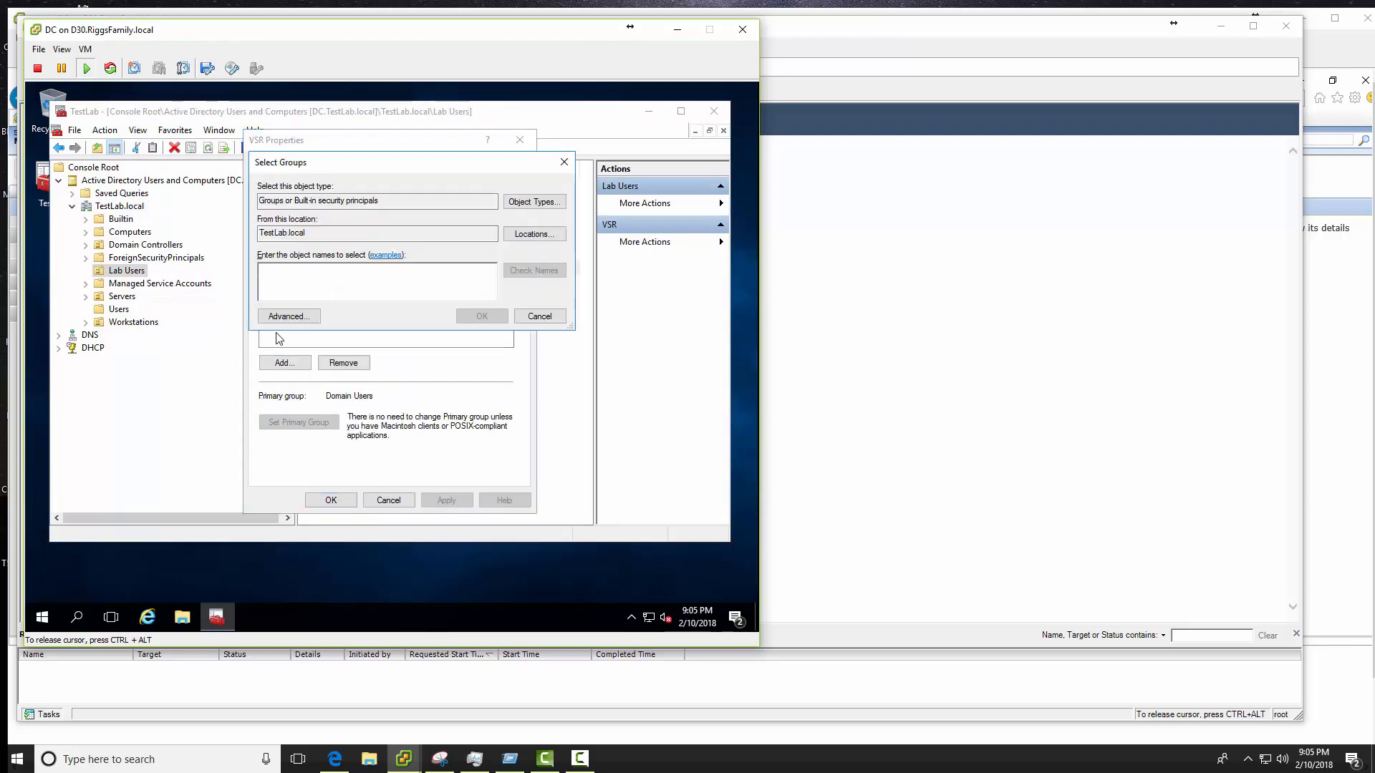
pyautogui.write('domain adm')
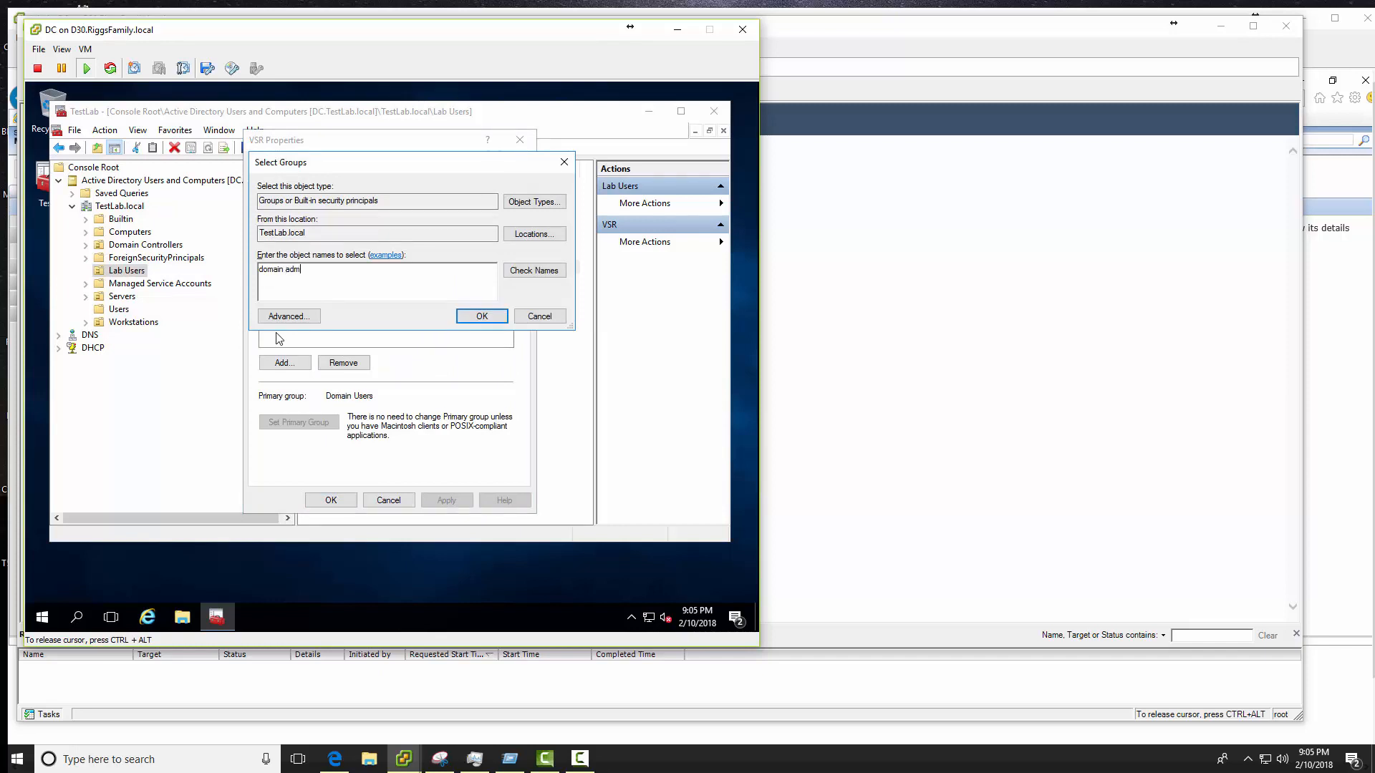
pyautogui.write('i')
pyautogui.press('Return')
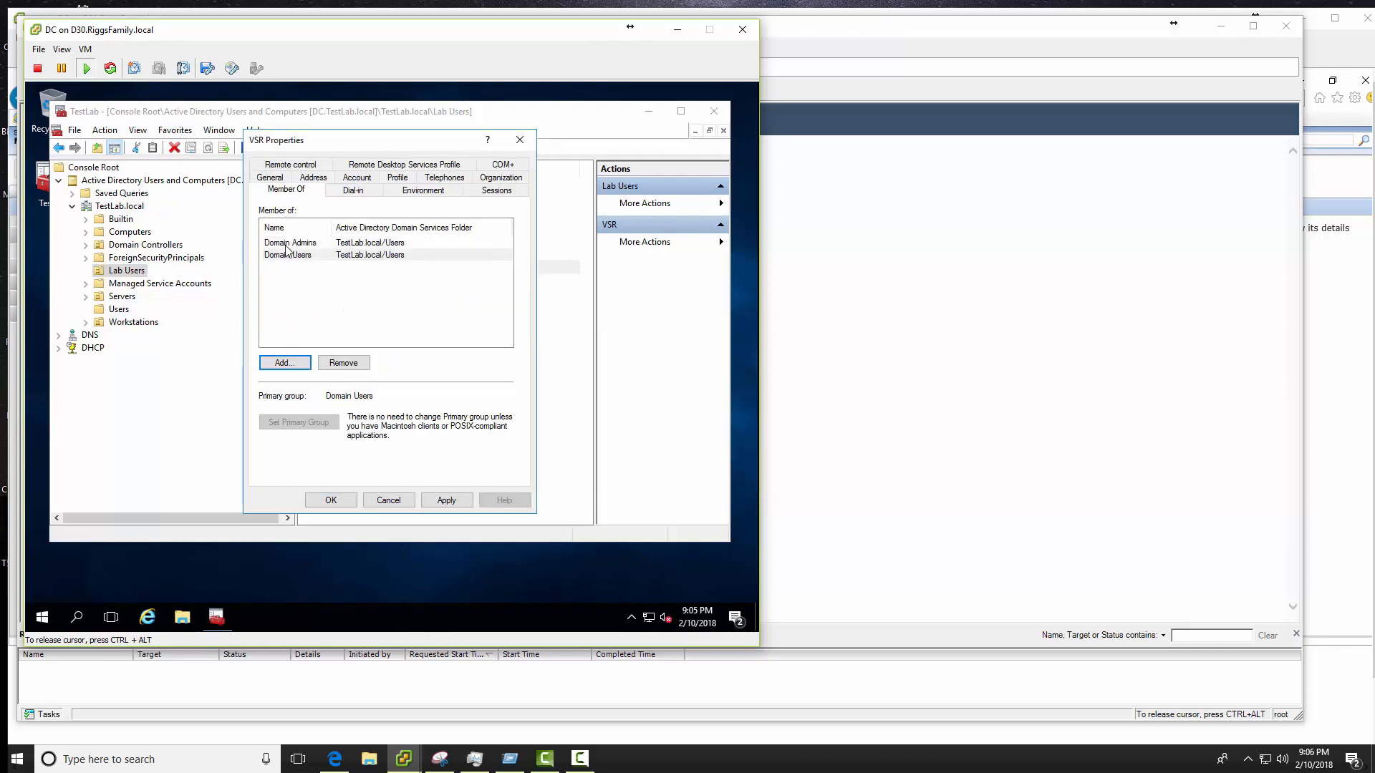
pyautogui.click(286, 243)
pyautogui.click(446, 500)
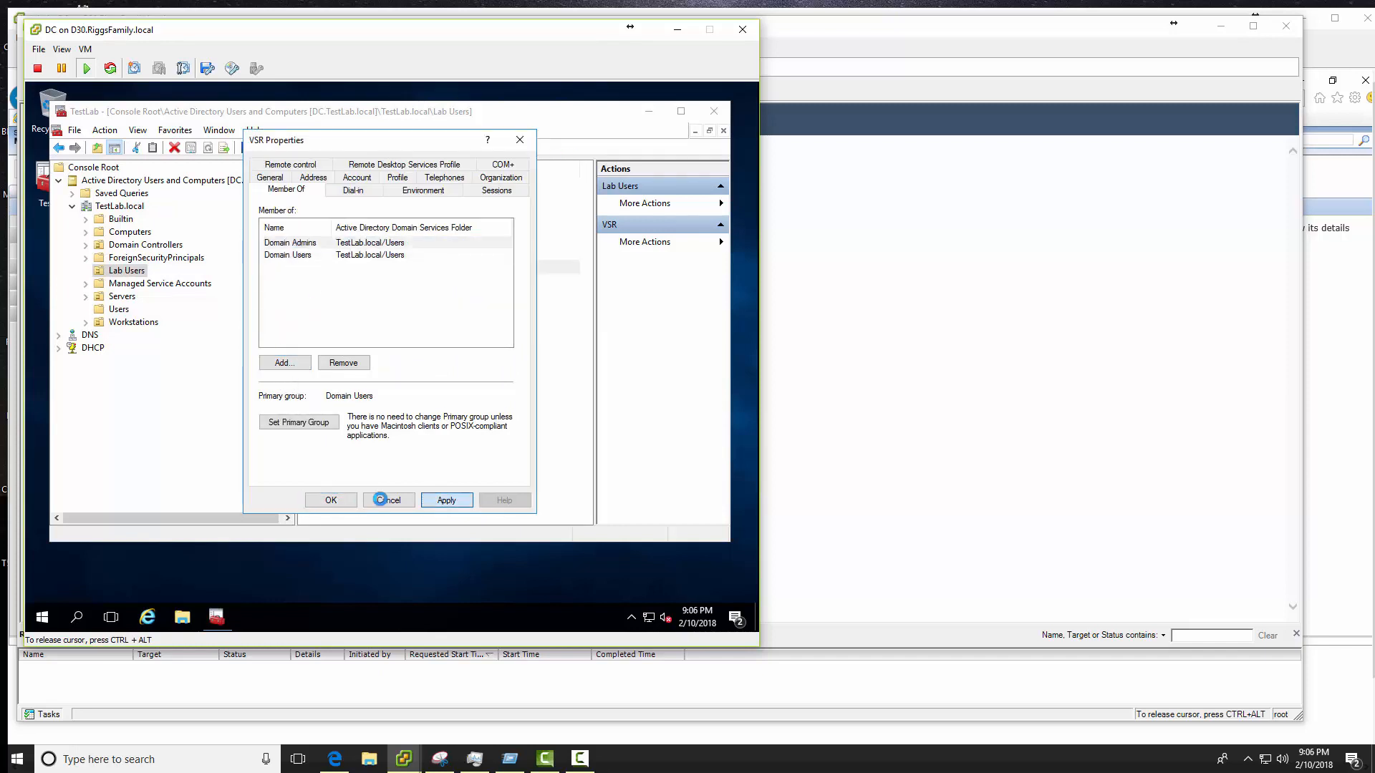
pyautogui.click(331, 499)
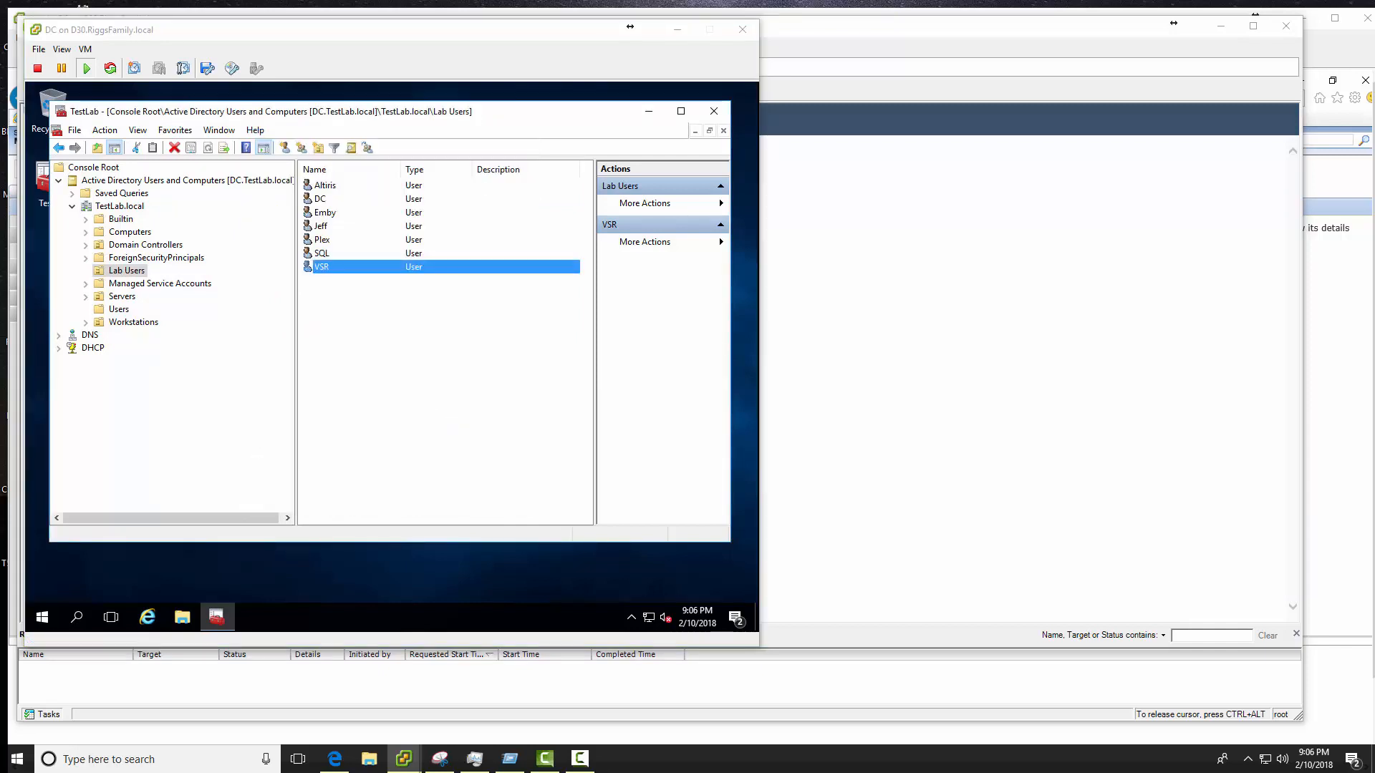
# - Close the TestLab management console without saving settings, then close the domain controller VM console
pyautogui.click(700, 116)
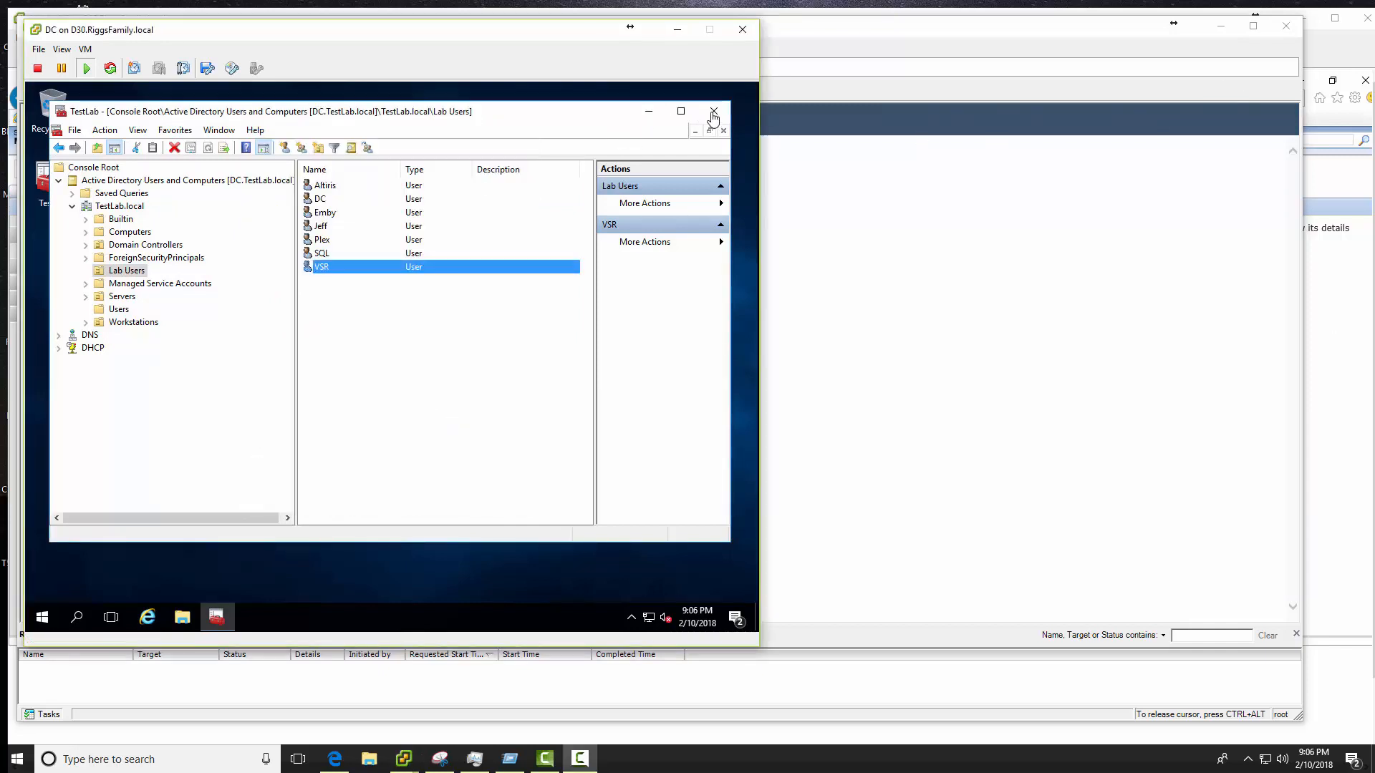
pyautogui.click(716, 112)
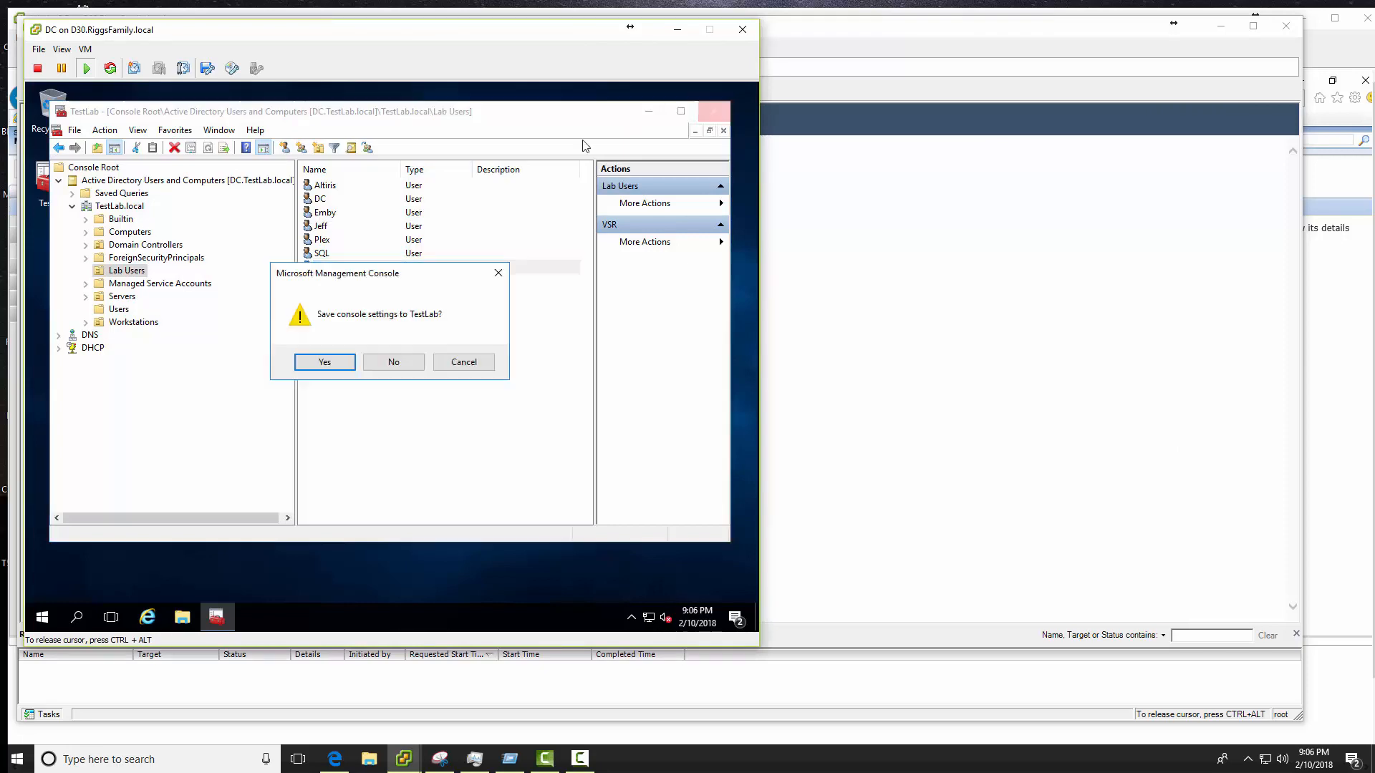
pyautogui.click(472, 363)
pyautogui.click(743, 30)
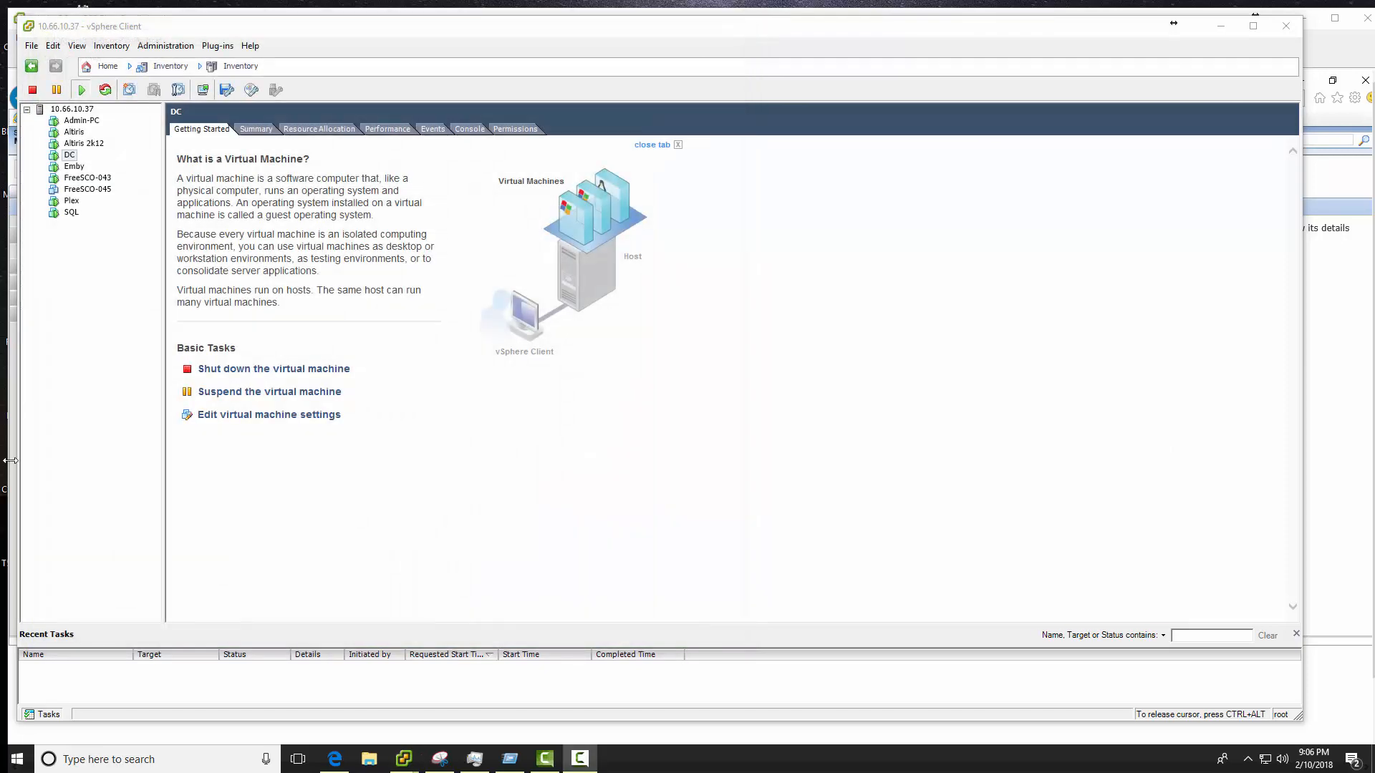
# - In the Altiris VM, rename the Software (E:) drive to 'VSR Images', approving administrator access
pyautogui.hotkey('alt', 'Tab')
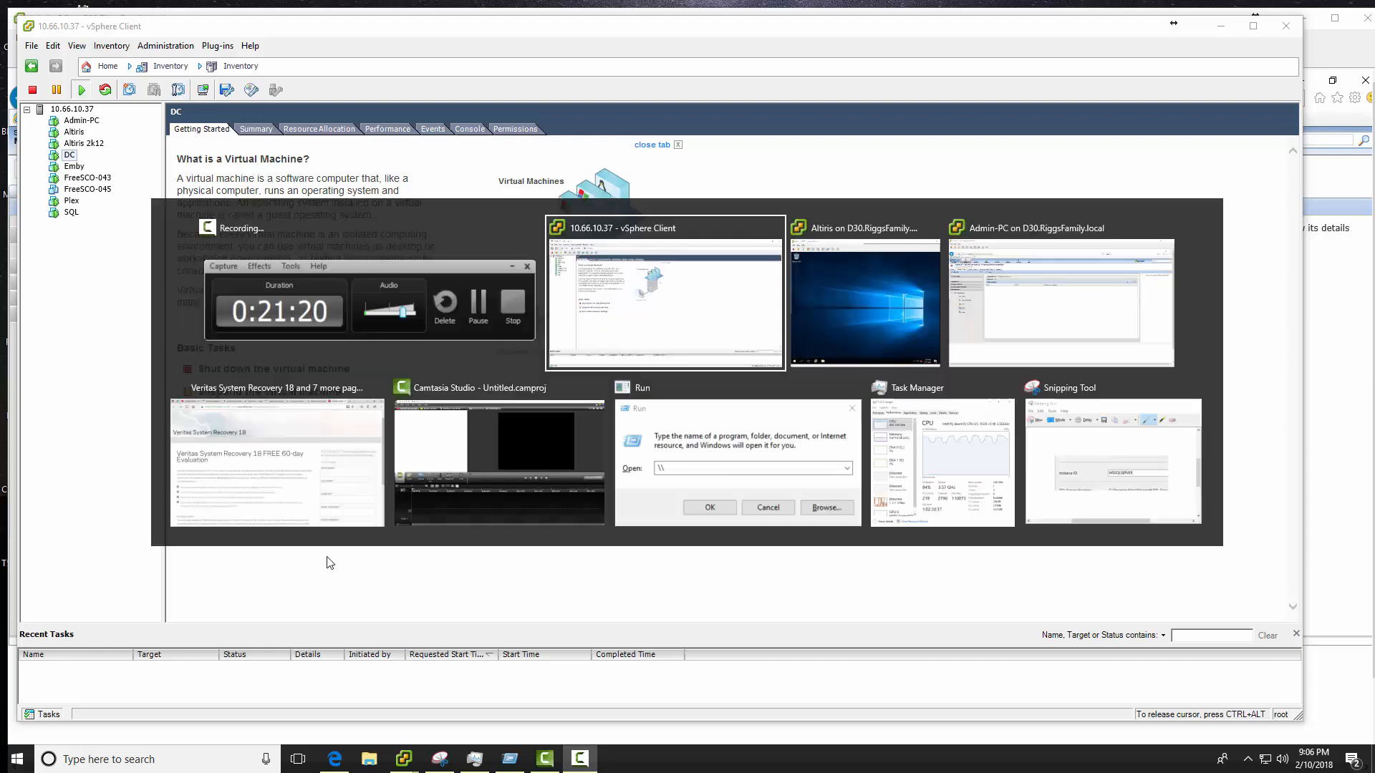
pyautogui.hotkey('alt', 'Tab')
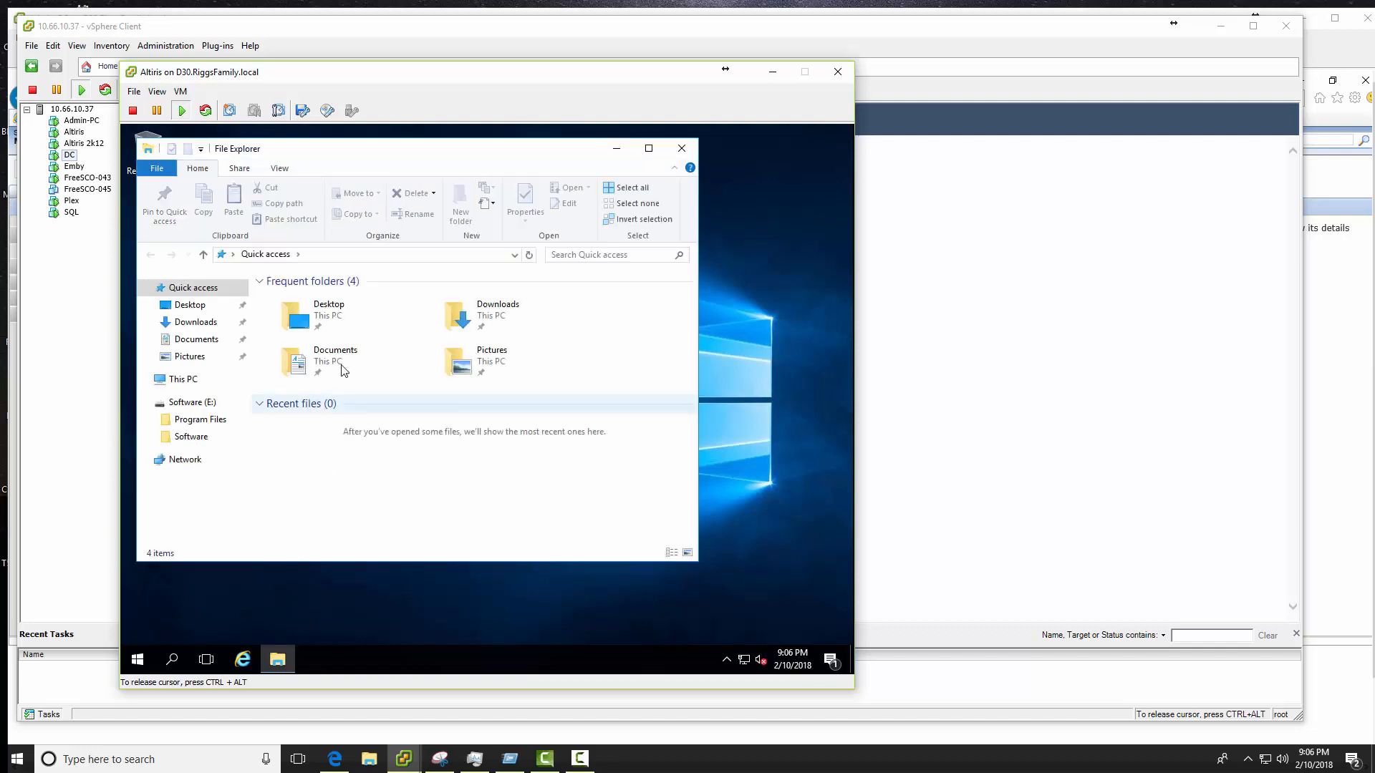
pyautogui.click(184, 379)
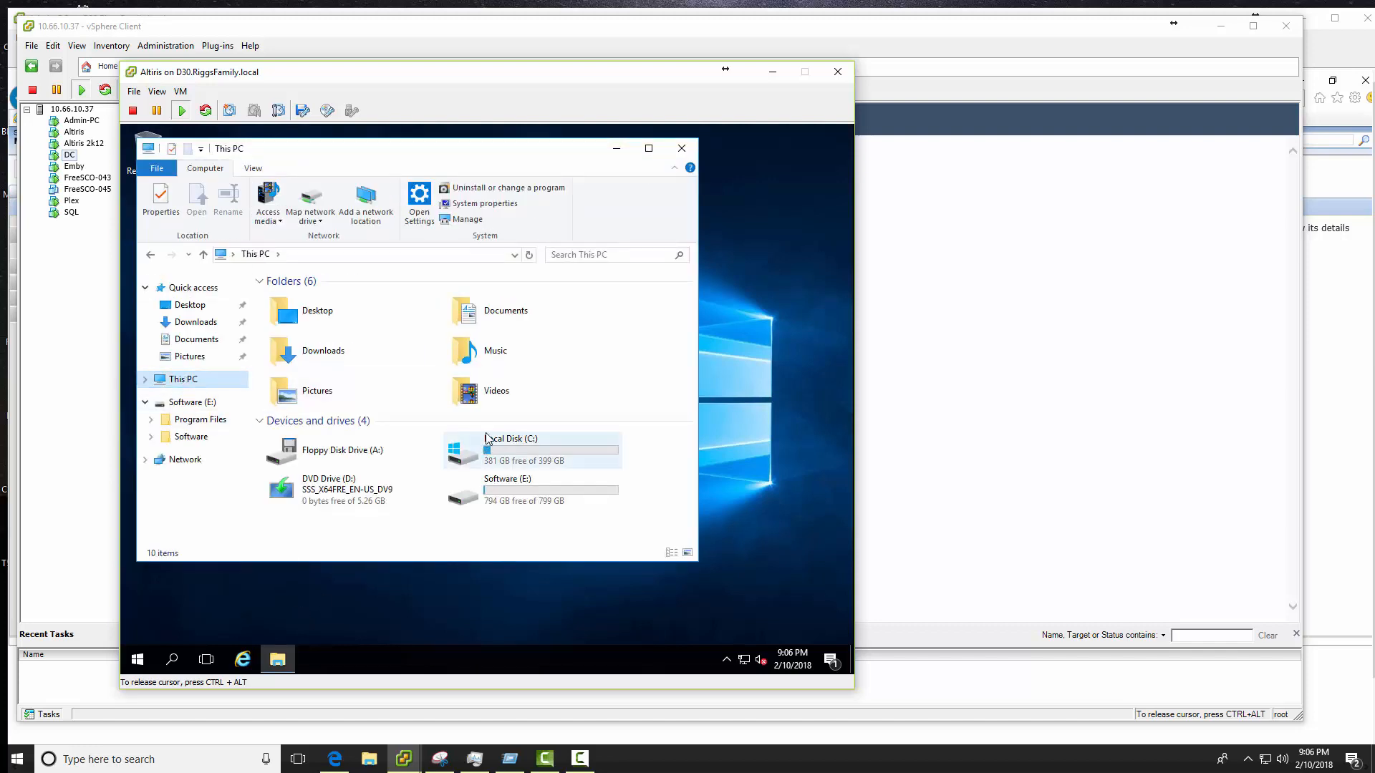
pyautogui.click(498, 488)
pyautogui.rightClick(497, 489)
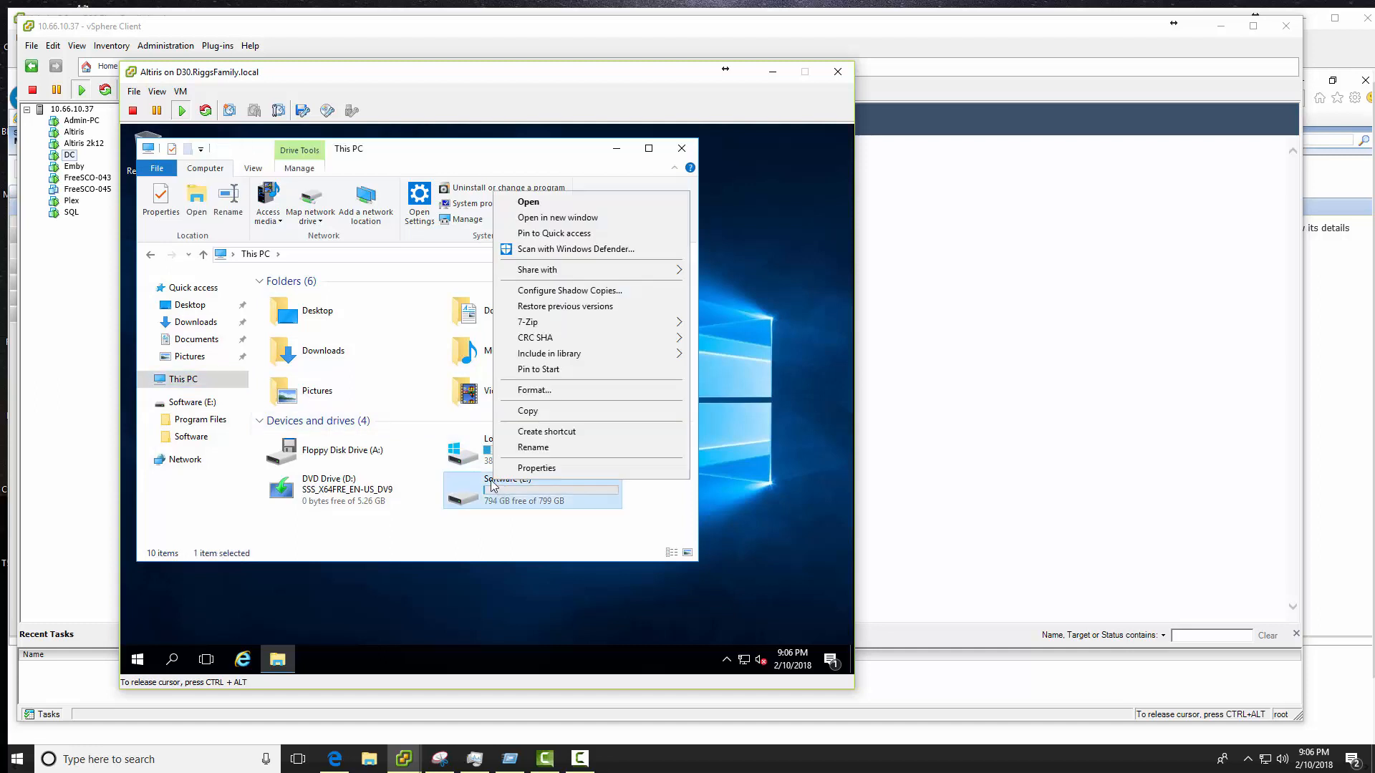
pyautogui.click(552, 447)
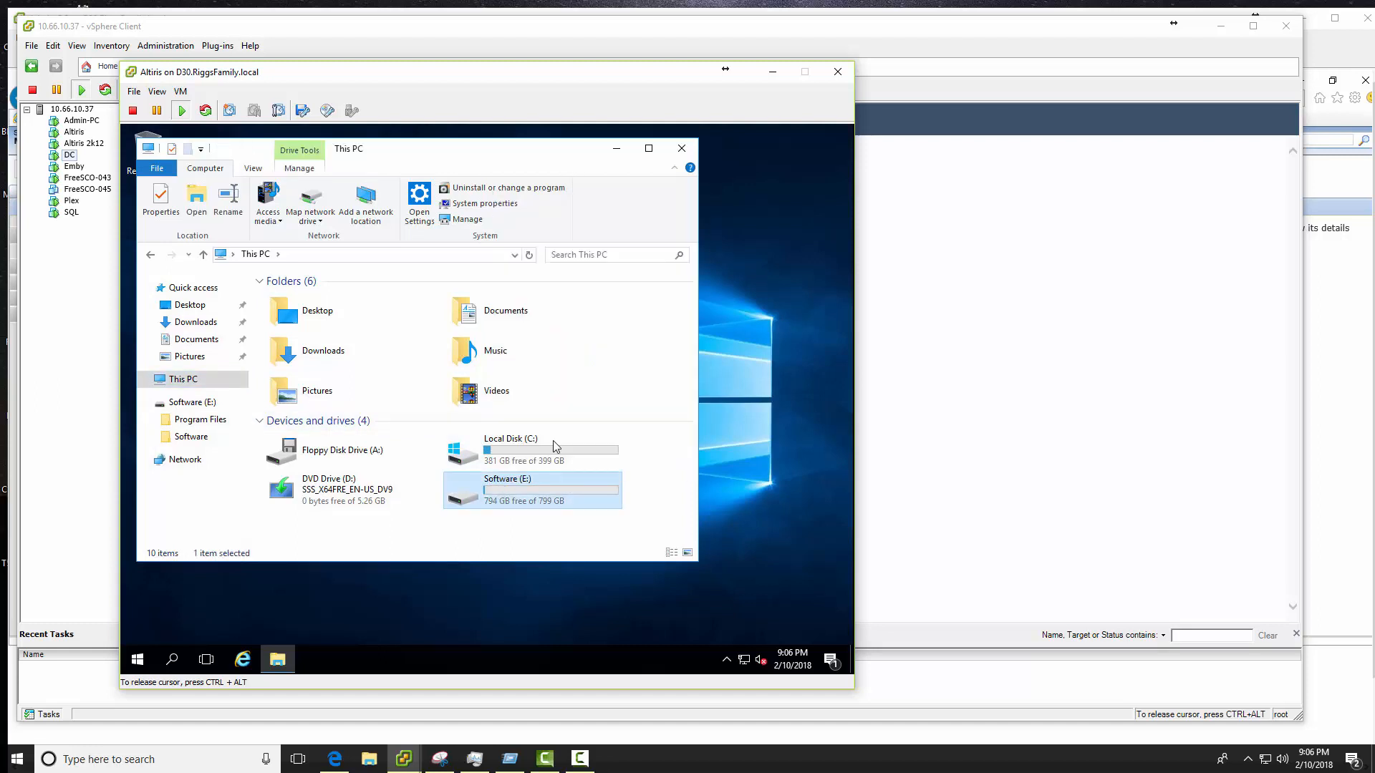
pyautogui.write('VSR Images')
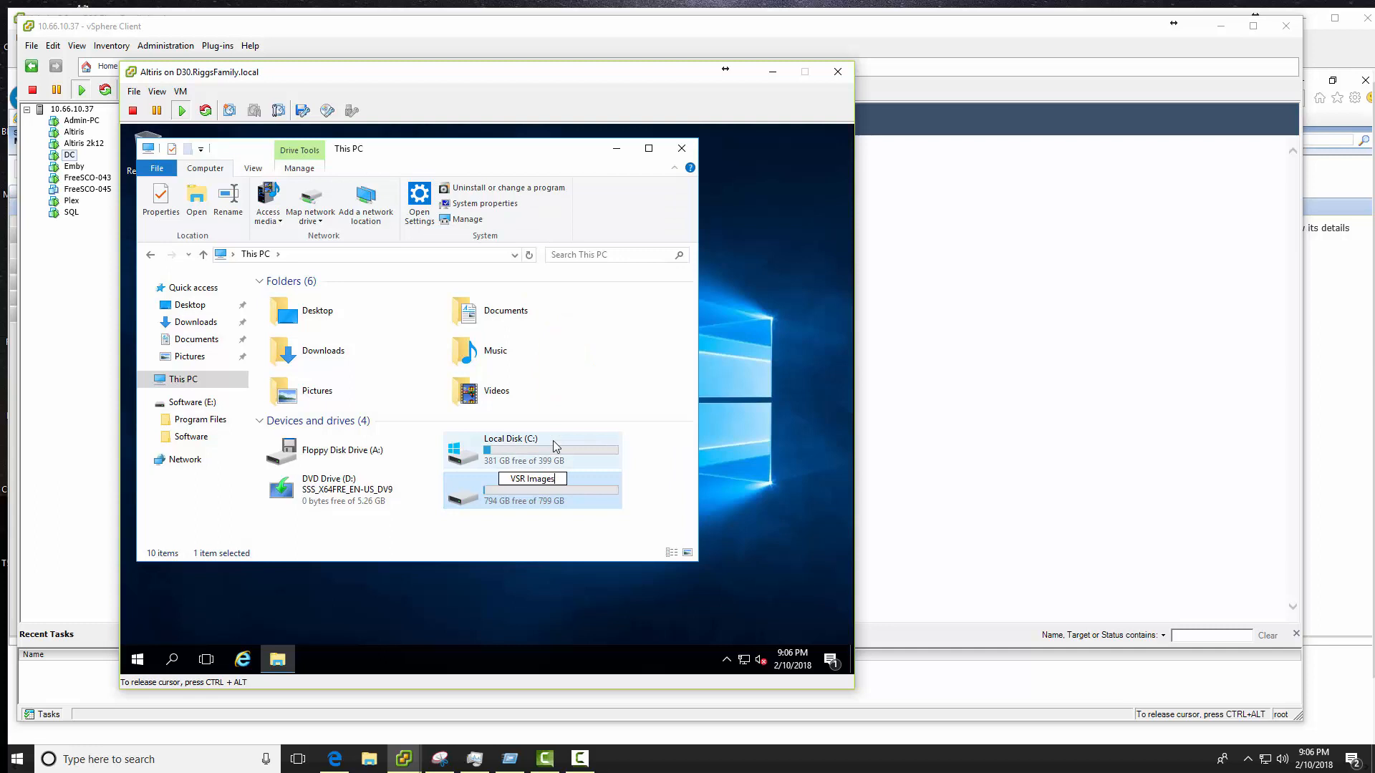
pyautogui.press('Return')
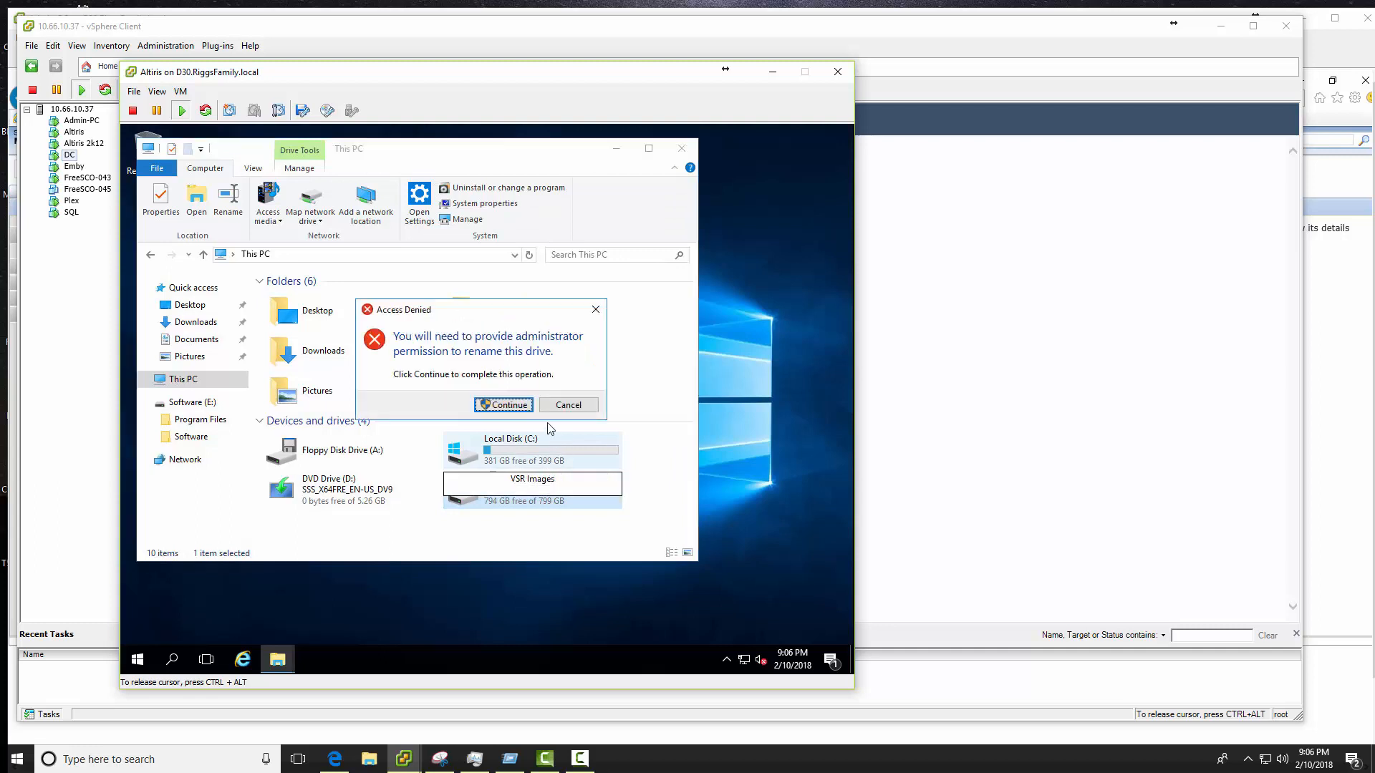
pyautogui.click(514, 406)
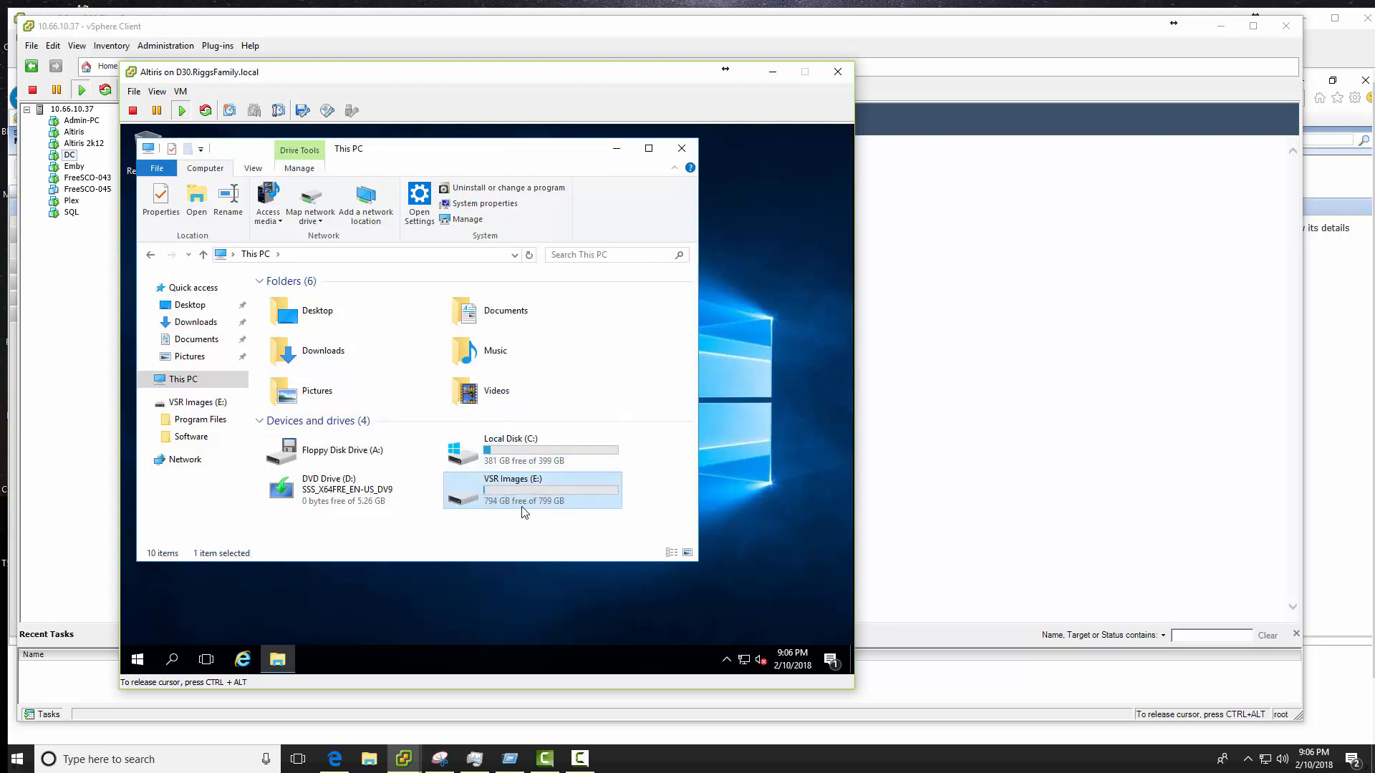
# - Create a new folder named 'VSR' at the root of the VSR Images drive
pyautogui.doubleClick(507, 494)
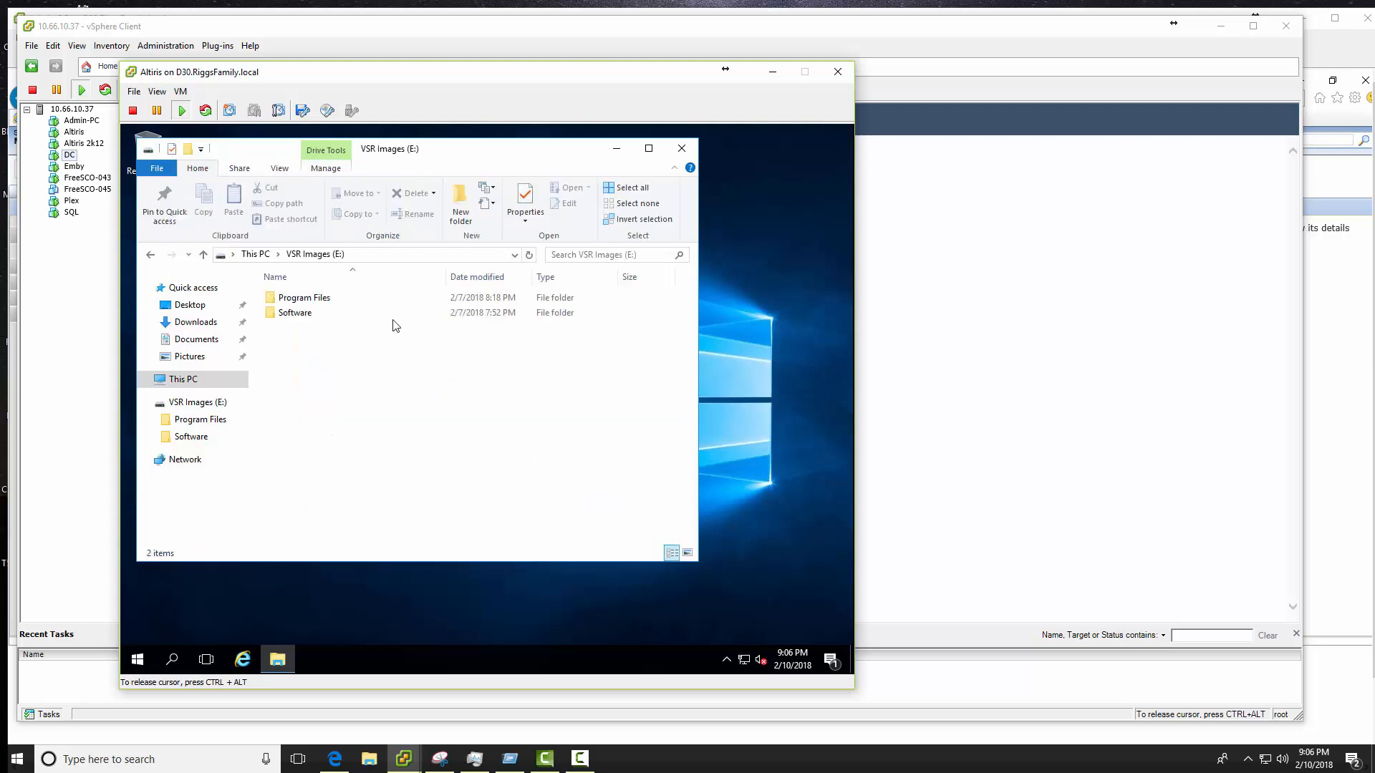
pyautogui.rightClick(313, 392)
pyautogui.click(316, 300)
pyautogui.doubleClick(315, 301)
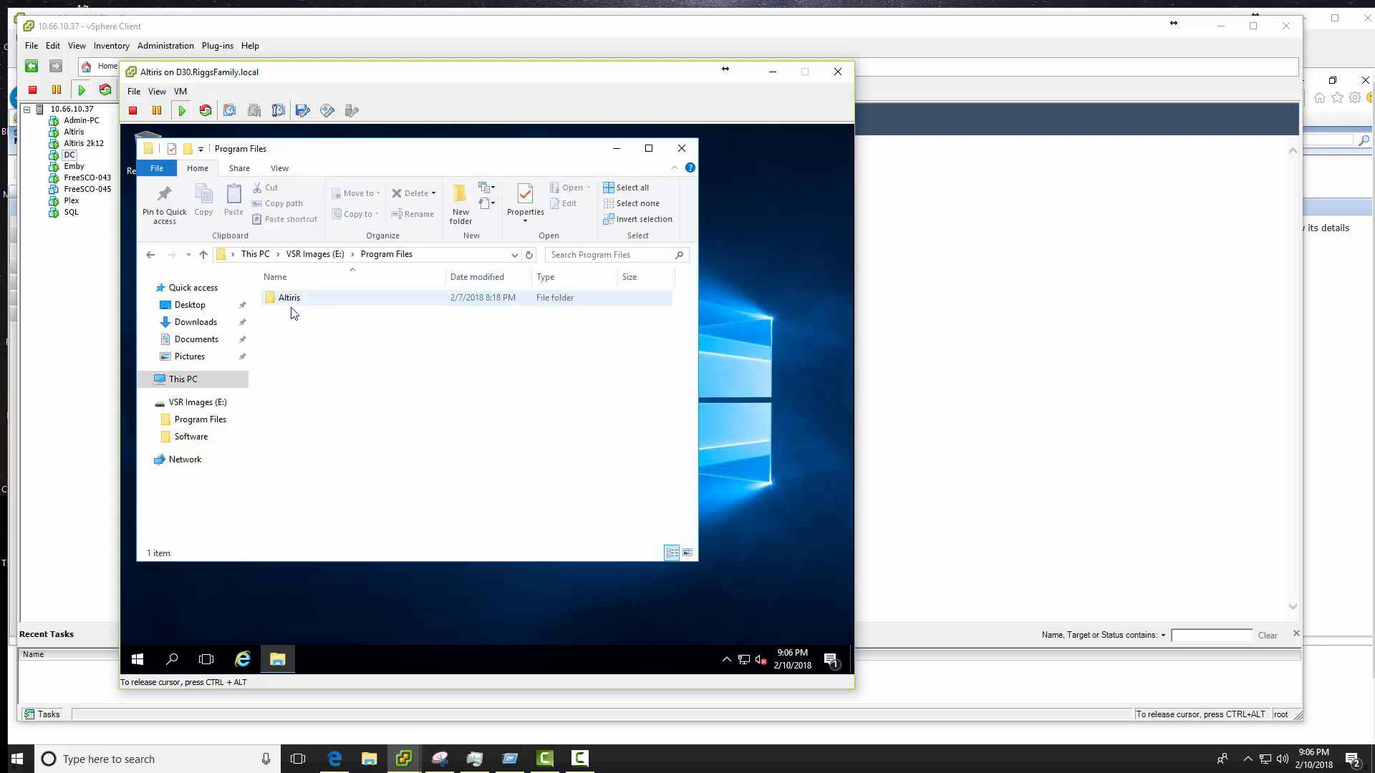
pyautogui.click(315, 254)
pyautogui.rightClick(302, 367)
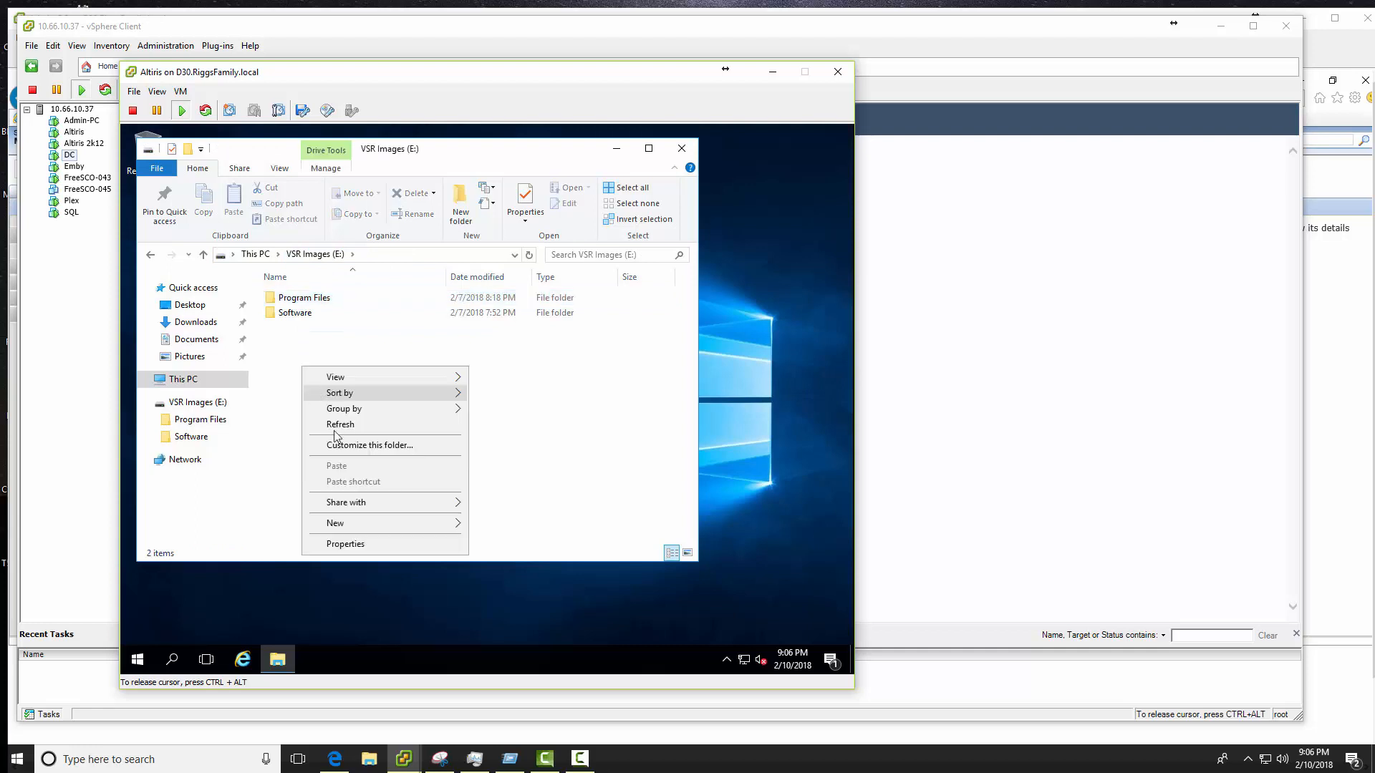
pyautogui.moveTo(372, 523)
pyautogui.click(510, 524)
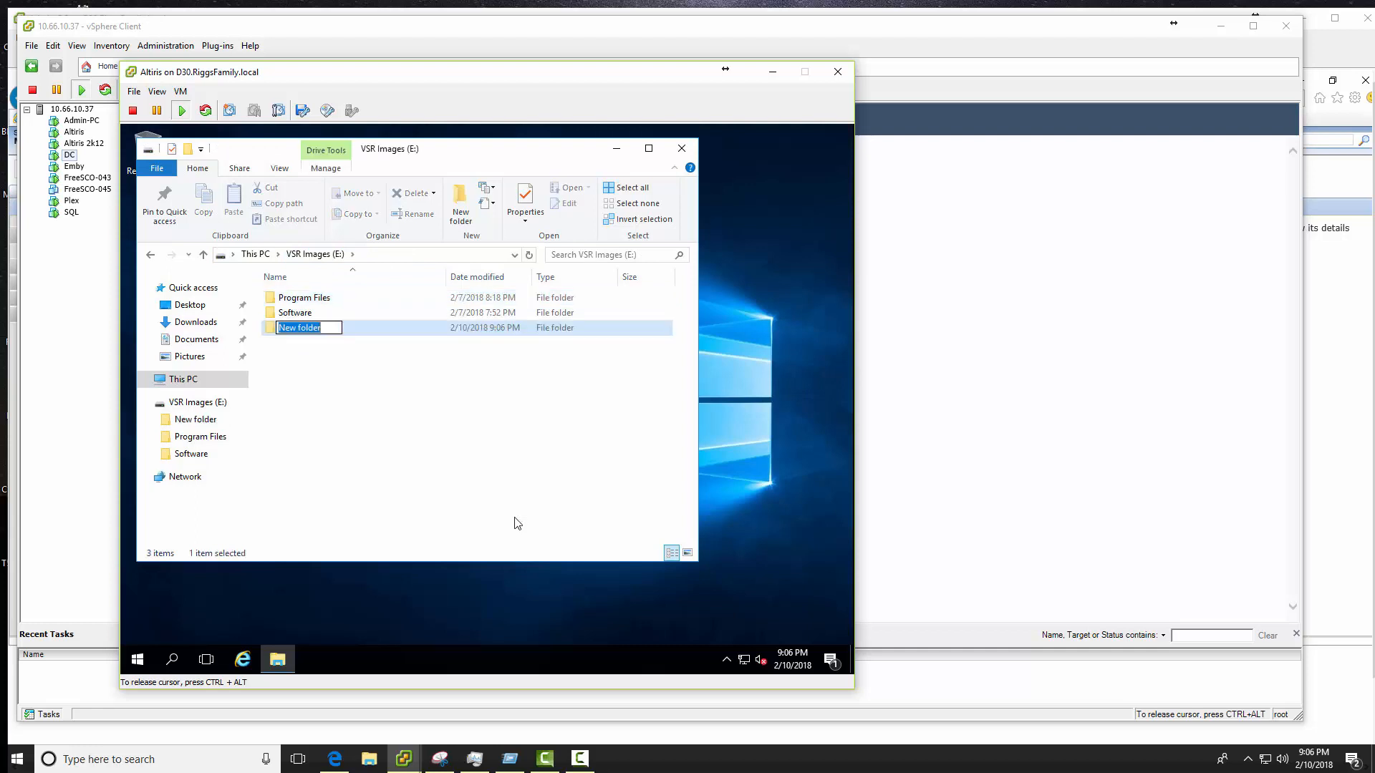
pyautogui.write('VSR')
pyautogui.press('Return')
pyautogui.press('Return')
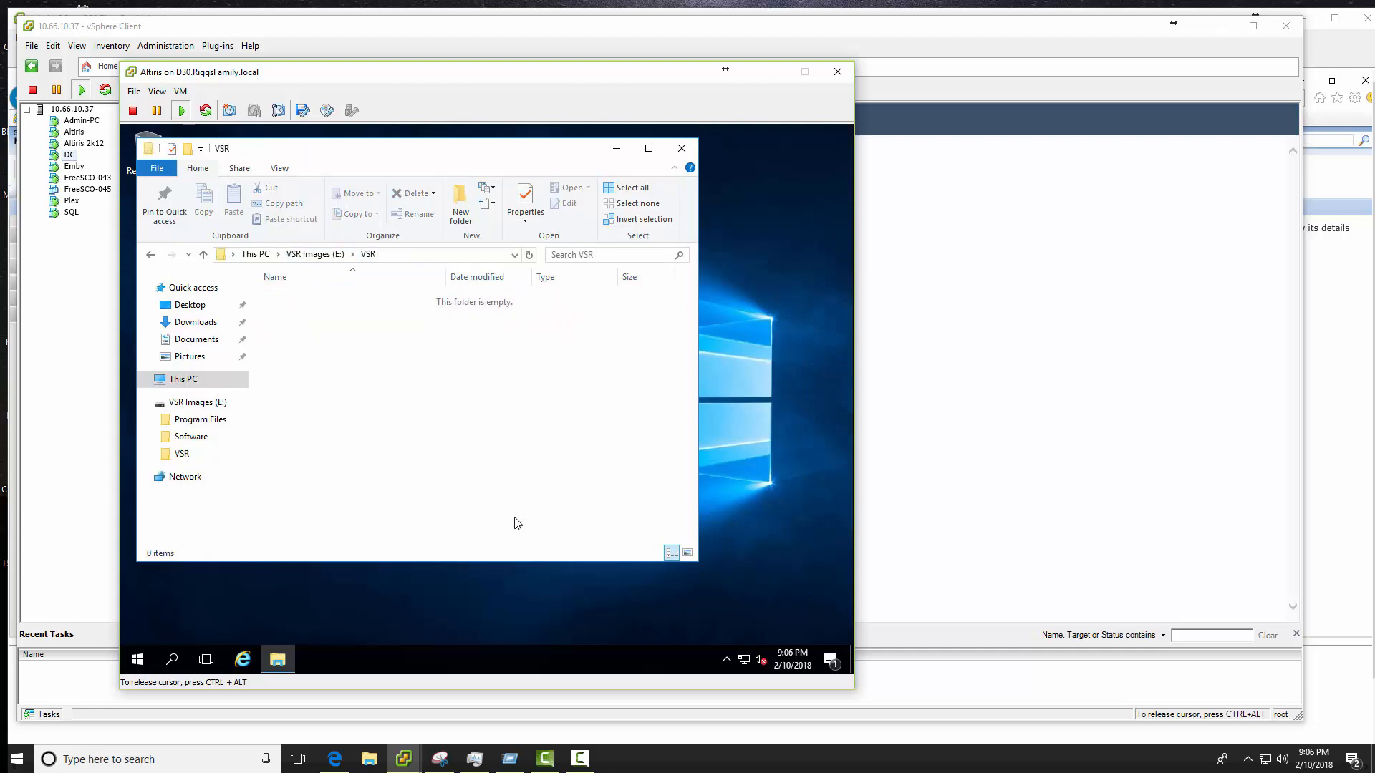
# - Inside VSR, create the subfolders 'All Drives' and 'C Only'
pyautogui.rightClick(293, 339)
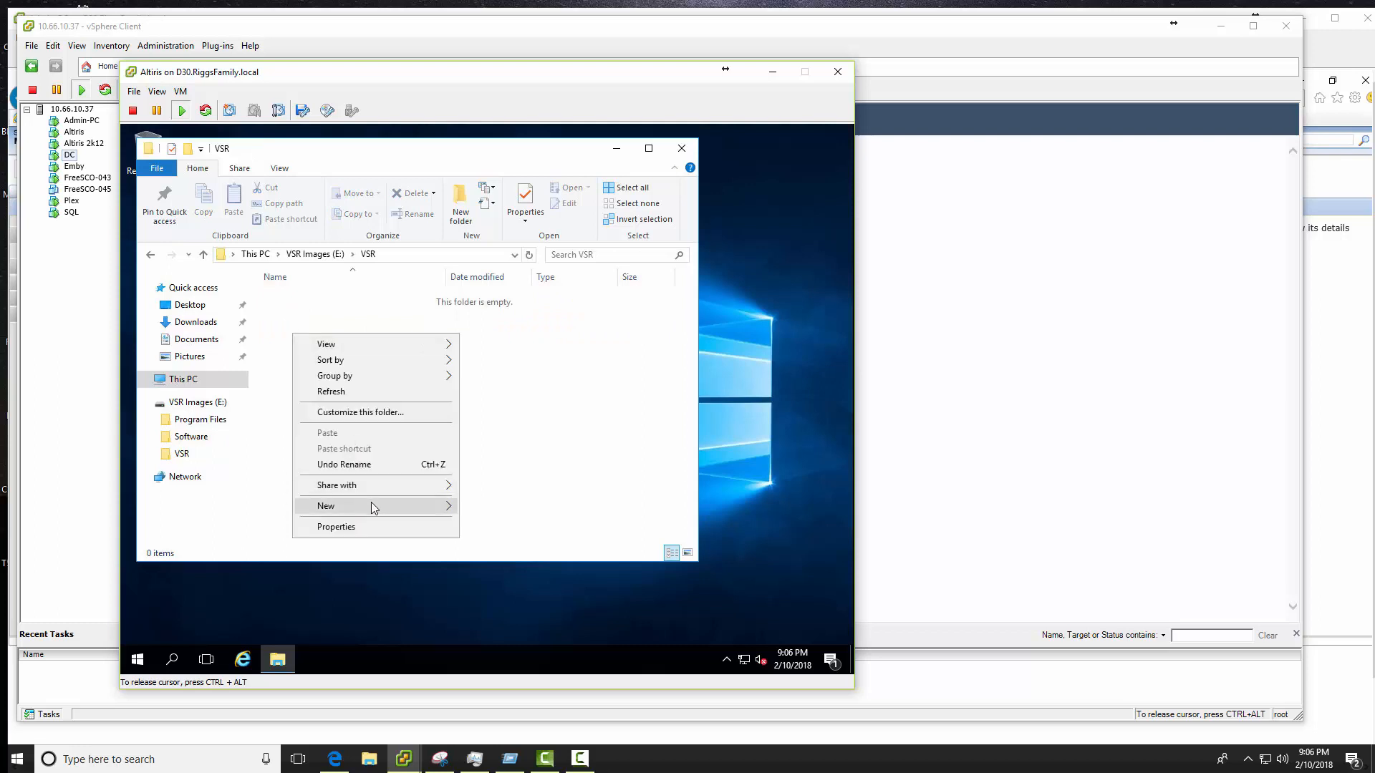
pyautogui.moveTo(372, 501)
pyautogui.click(513, 501)
pyautogui.write('Al')
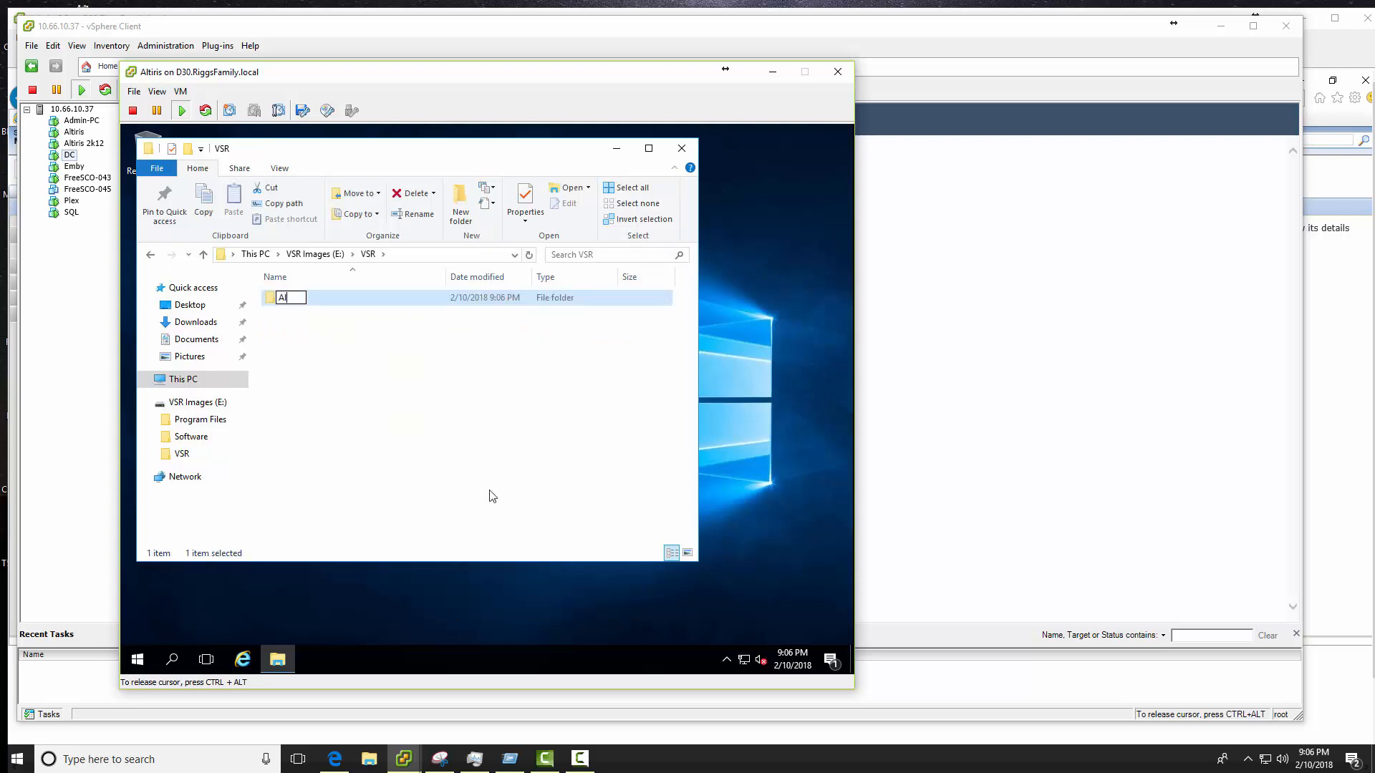
pyautogui.write('l Drives')
pyautogui.click(492, 495)
pyautogui.rightClick(309, 360)
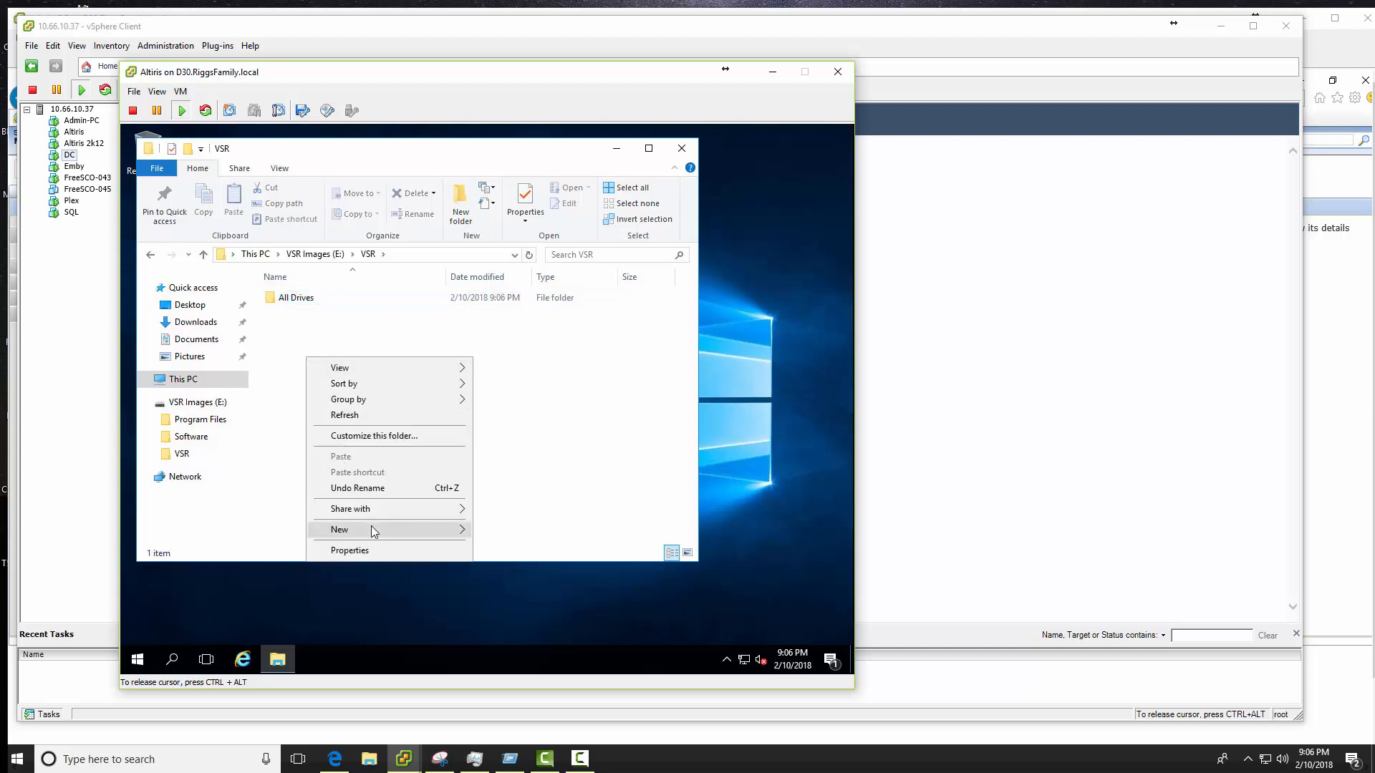
pyautogui.moveTo(371, 530)
pyautogui.click(533, 529)
pyautogui.write('C Only')
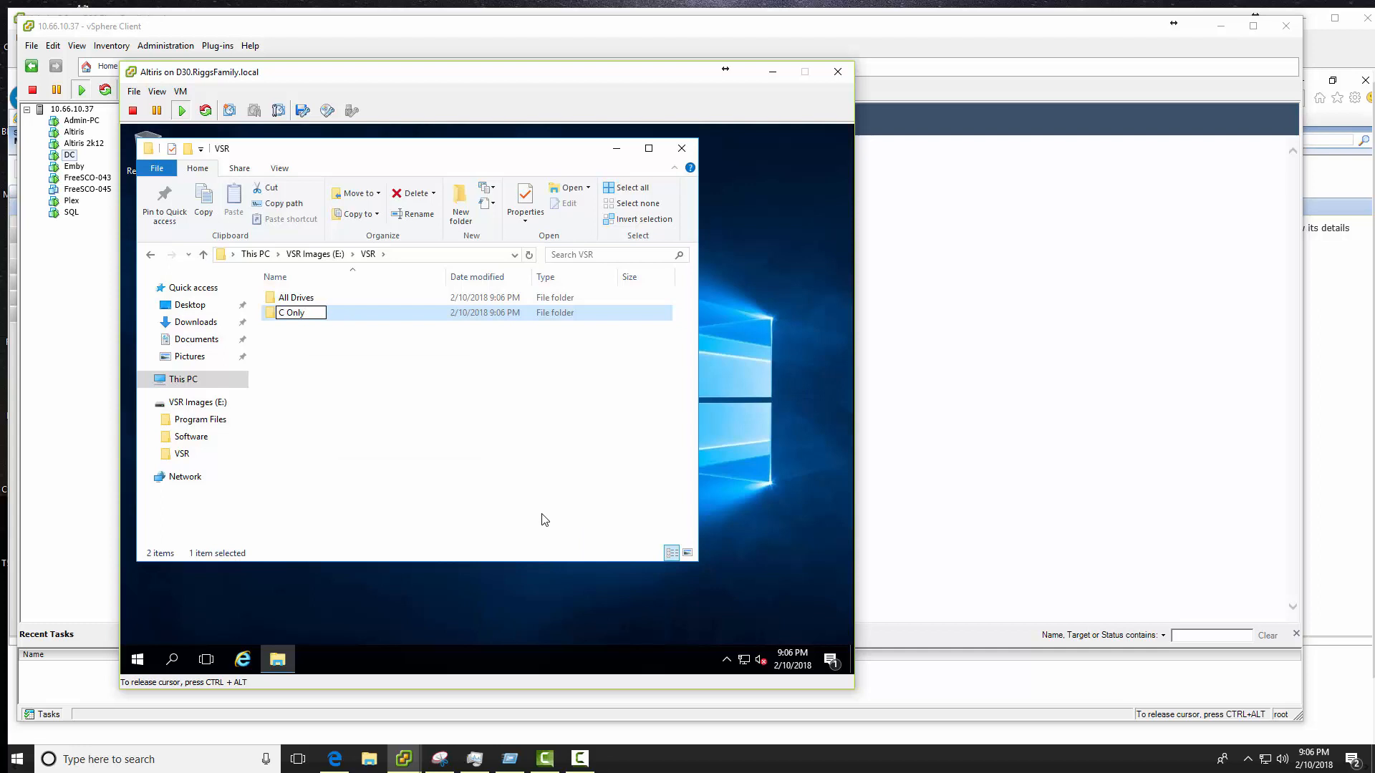
pyautogui.press('Return')
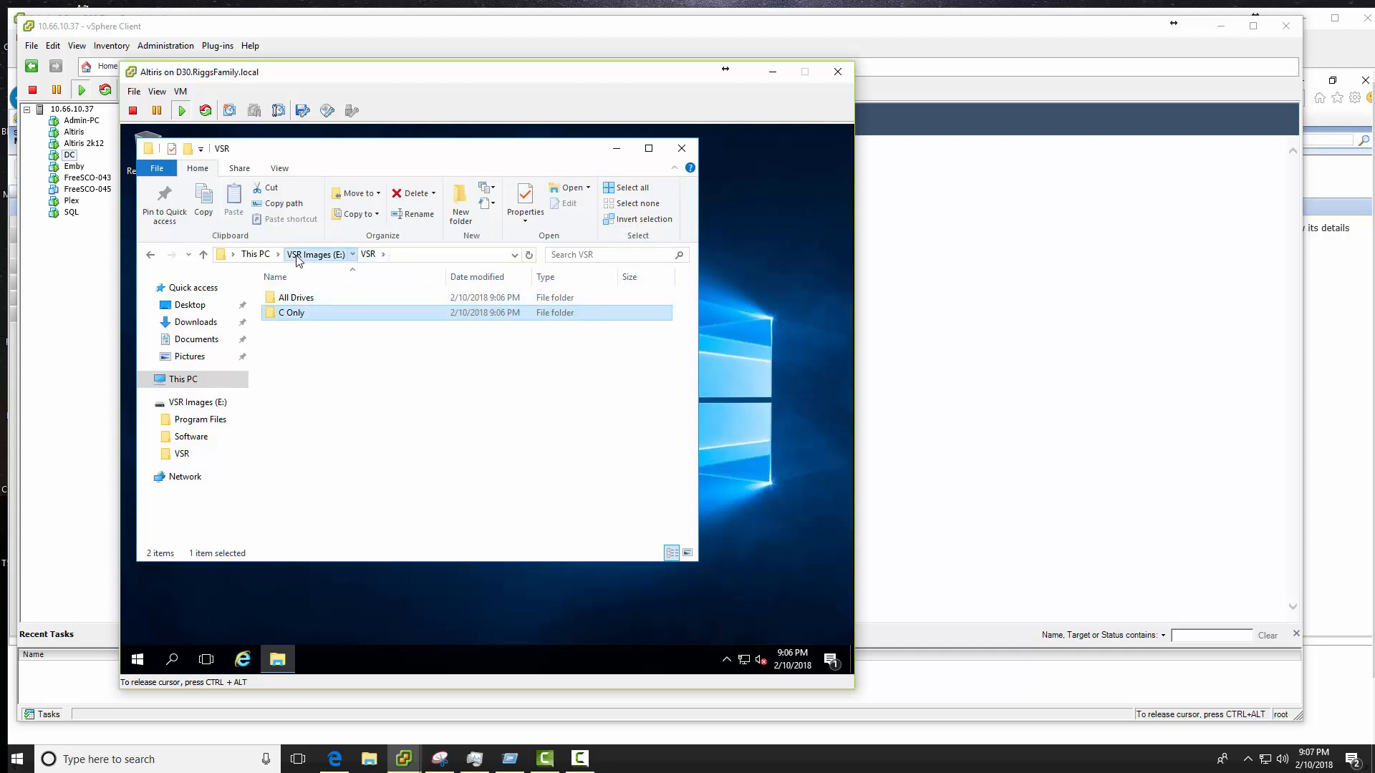
pyautogui.click(315, 255)
# - Share the VSR folder with the VSR user at Read/Write access, then close Explorer
pyautogui.rightClick(285, 329)
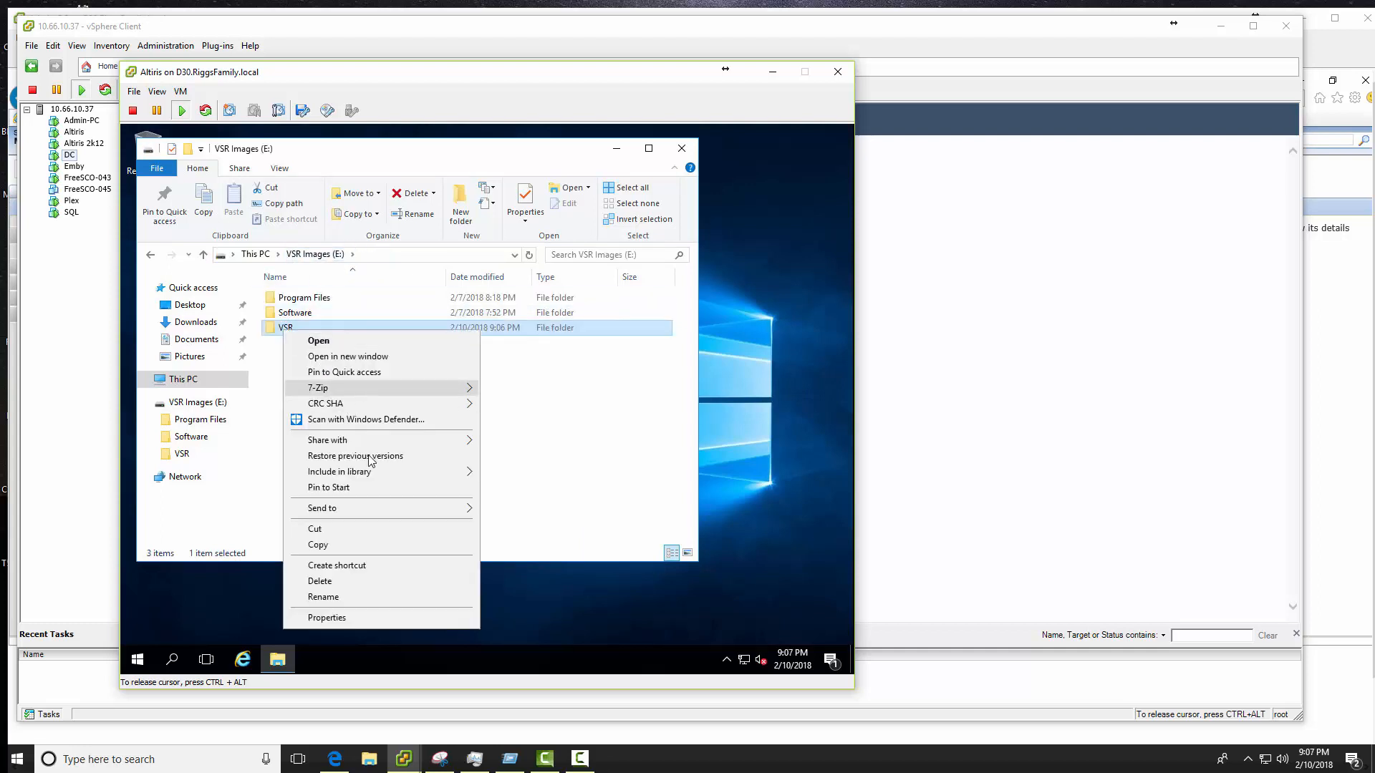
pyautogui.moveTo(380, 446)
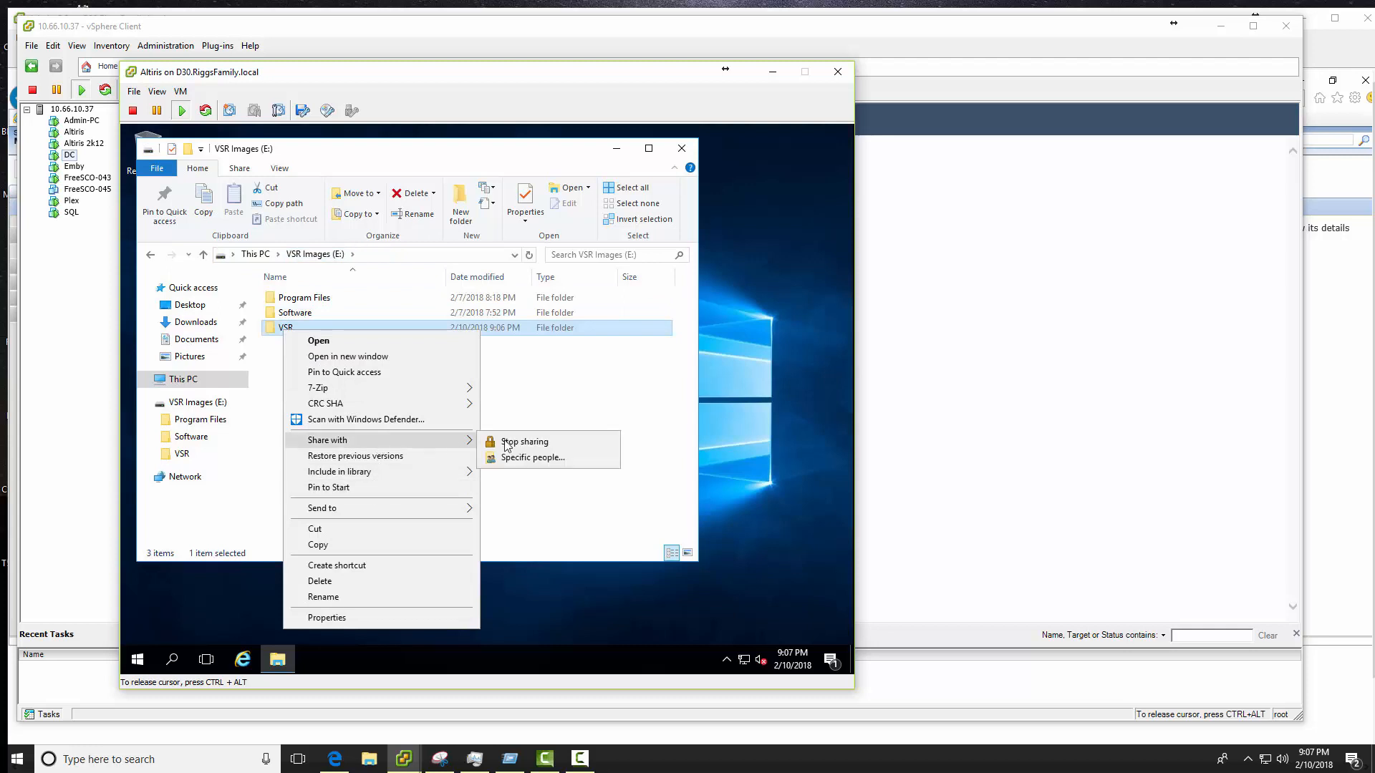
pyautogui.click(523, 456)
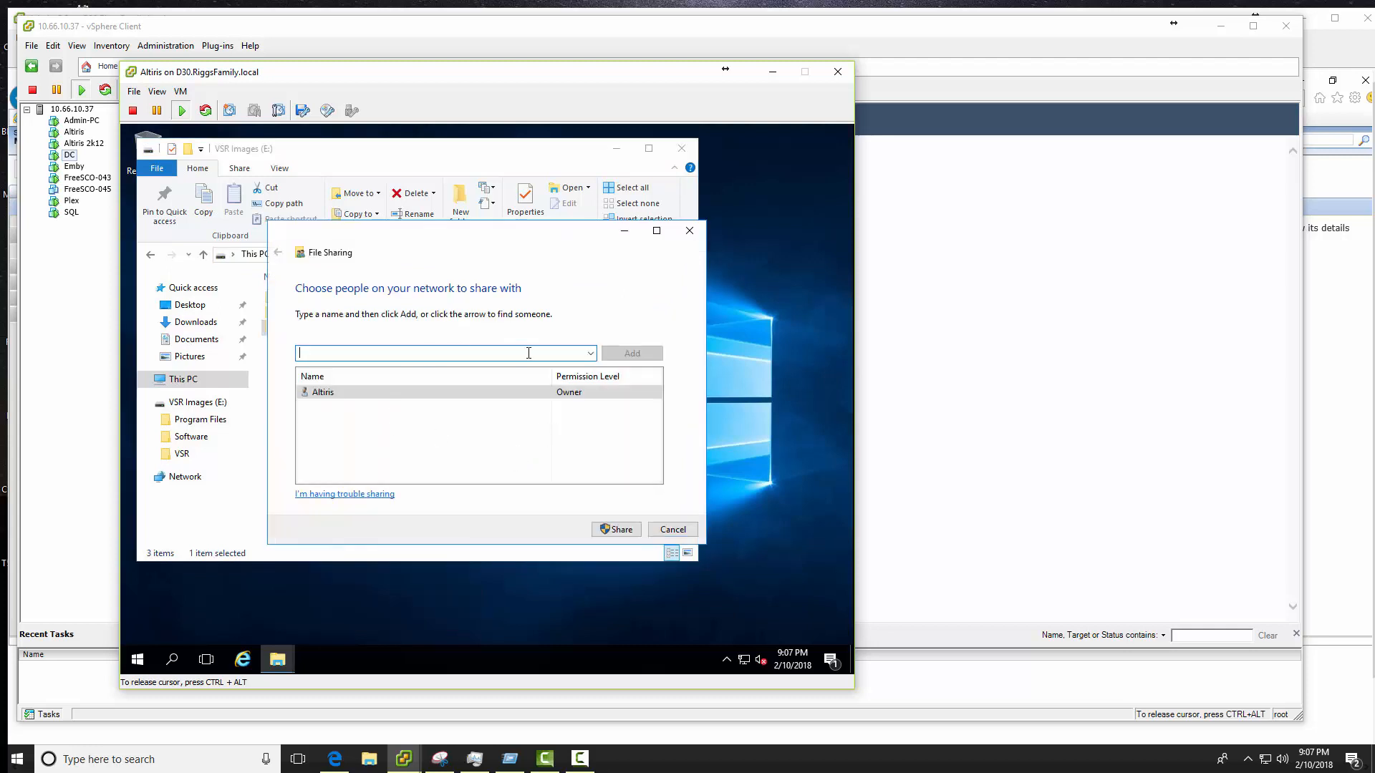
pyautogui.click(591, 353)
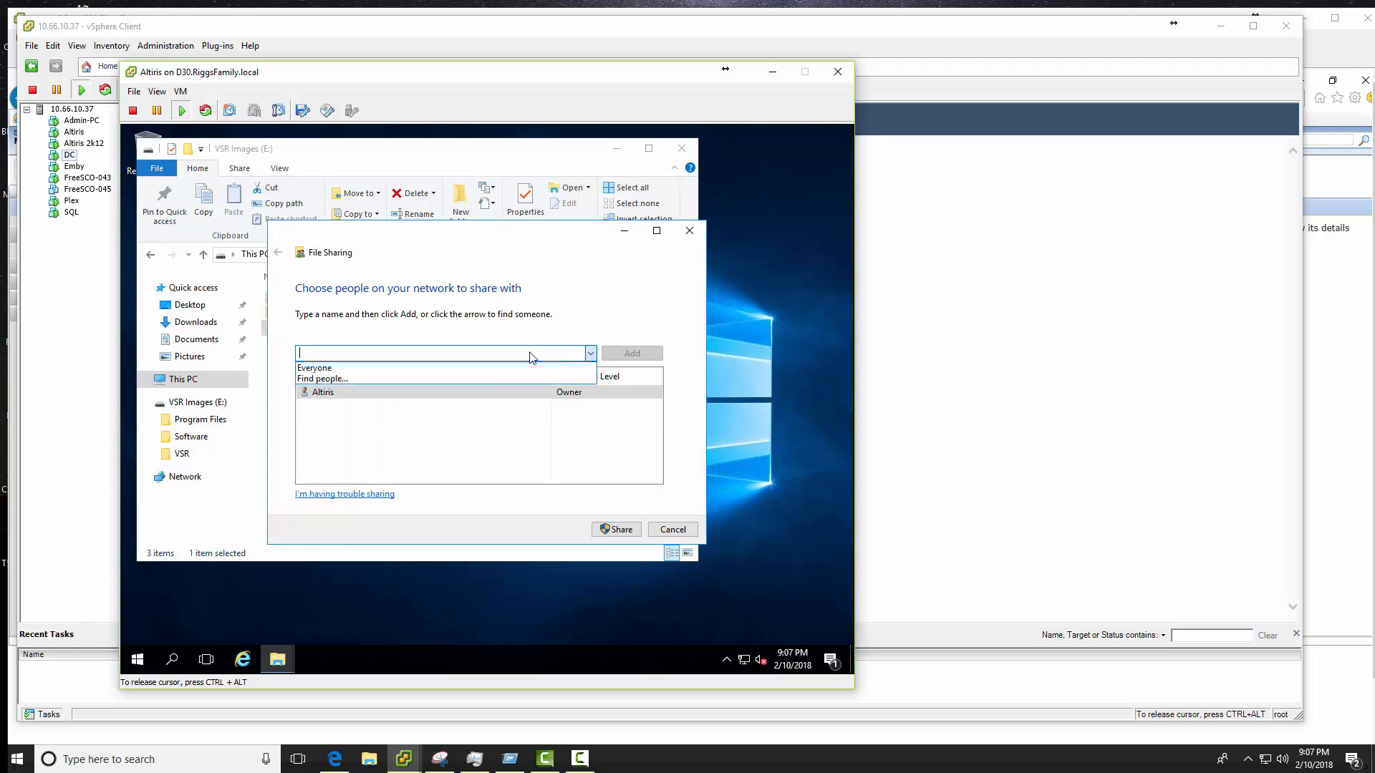
pyautogui.click(341, 373)
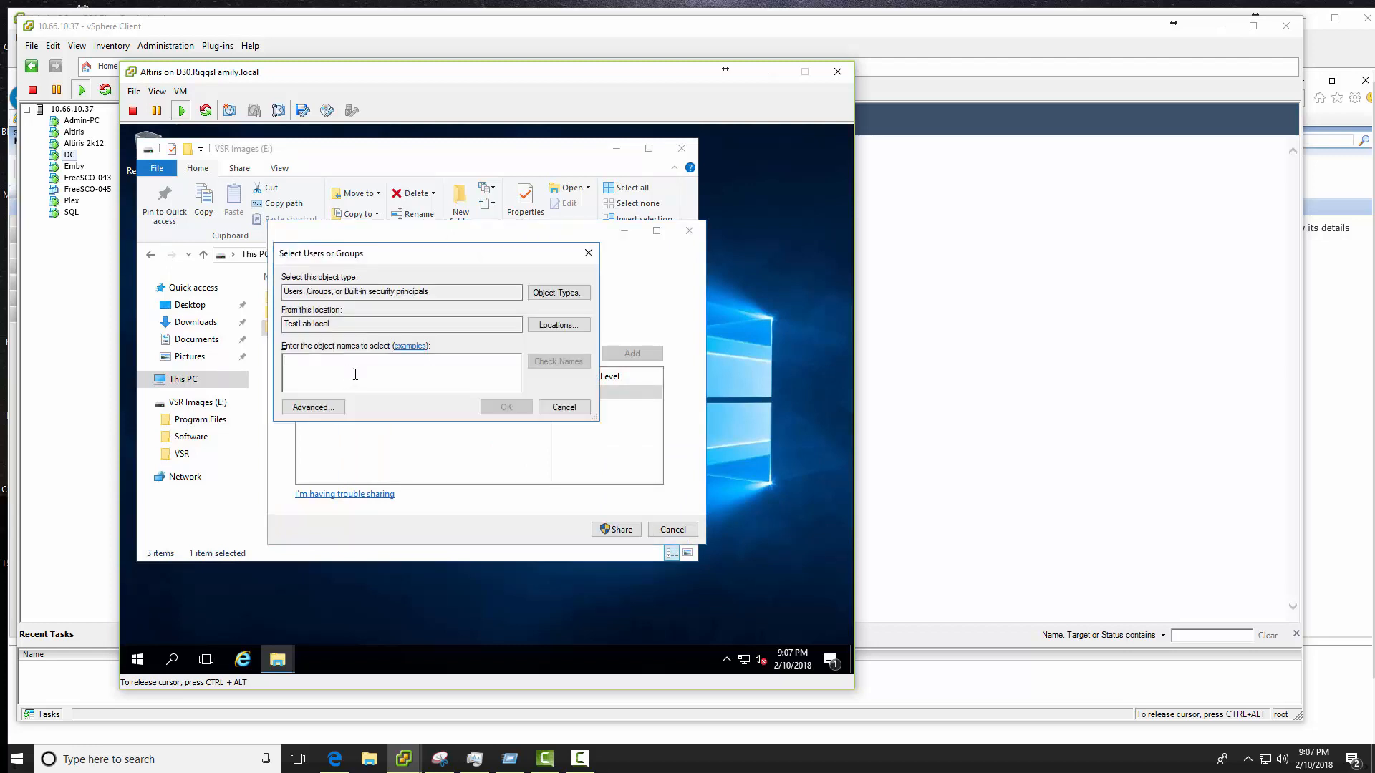
pyautogui.write('vsr')
pyautogui.press('Return')
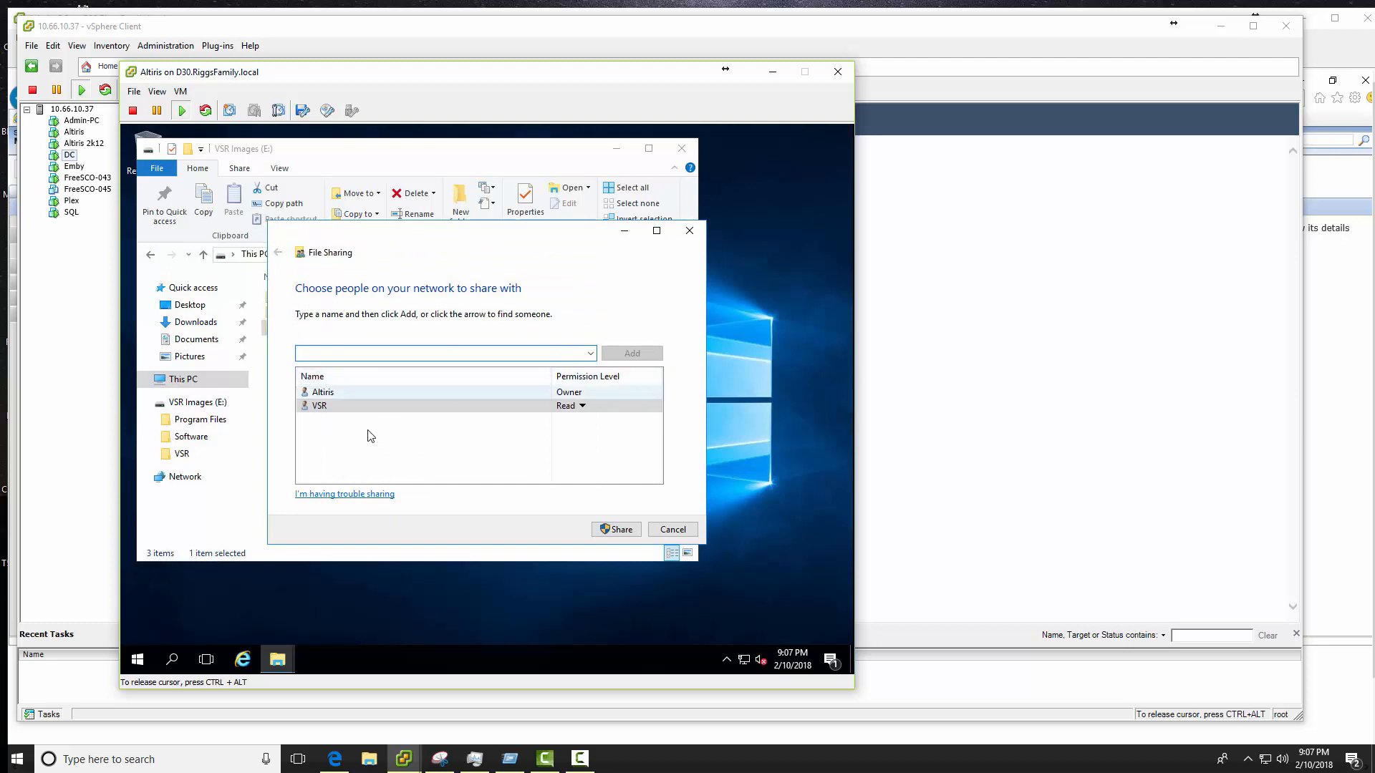
pyautogui.click(583, 407)
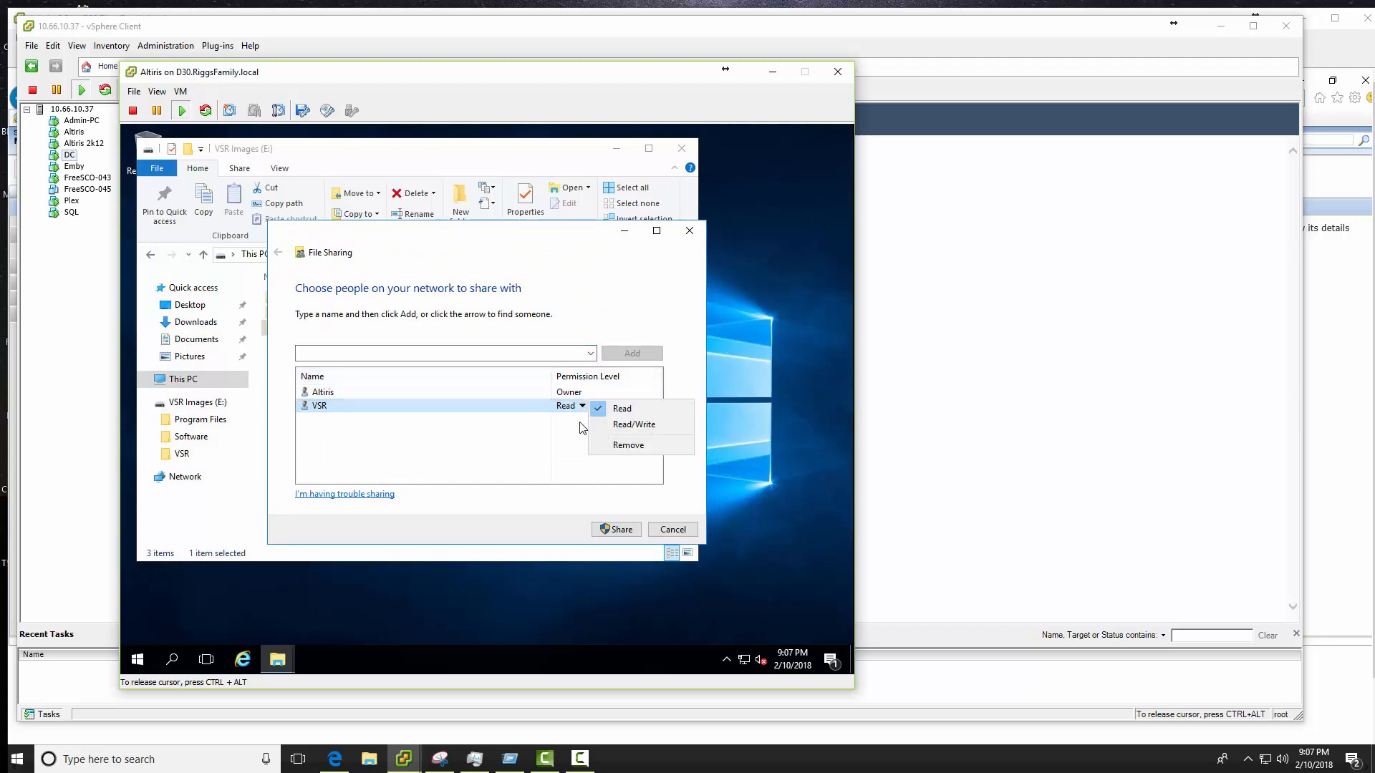
pyautogui.click(621, 429)
pyautogui.click(619, 529)
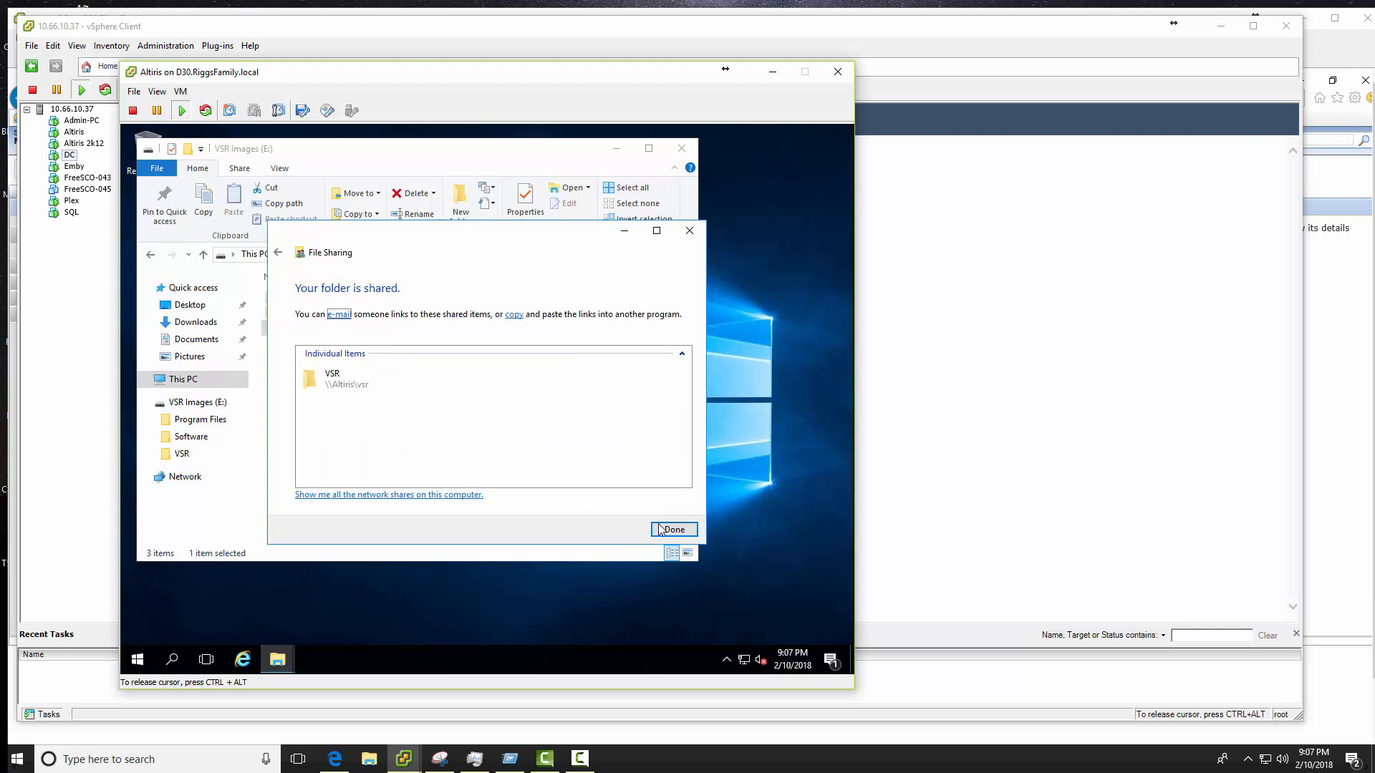
pyautogui.click(671, 529)
pyautogui.click(678, 149)
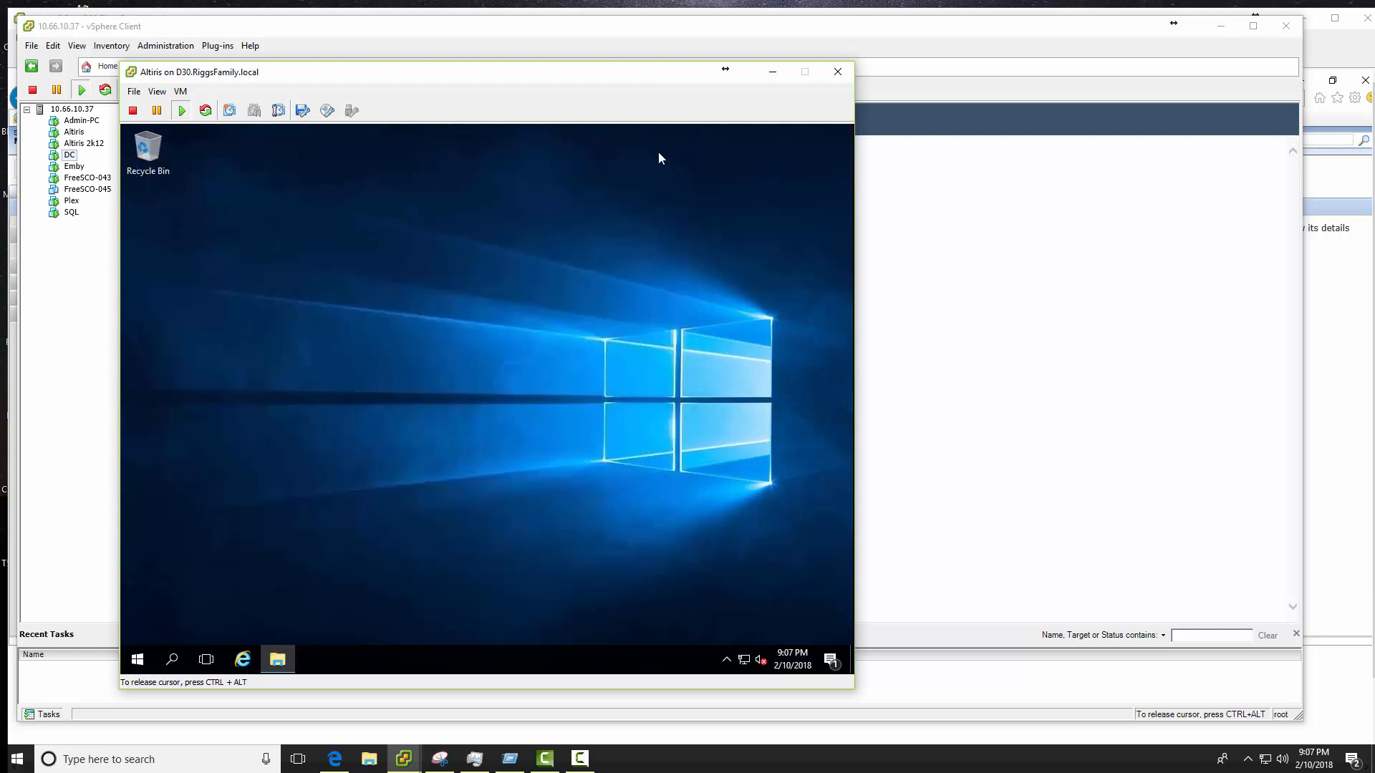
# - Close the Altiris VM console and show the Admin-PC virtual machine full screen
pyautogui.click(838, 74)
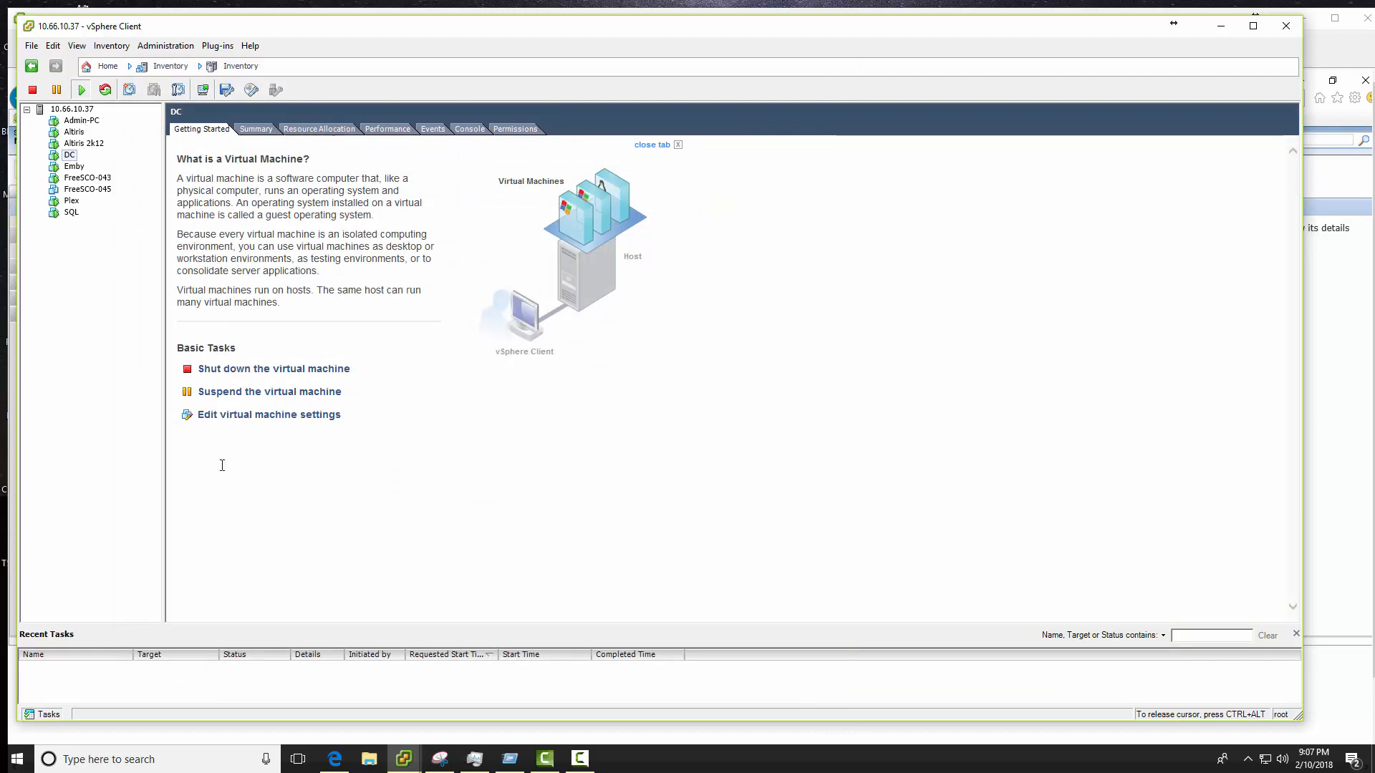
pyautogui.click(401, 758)
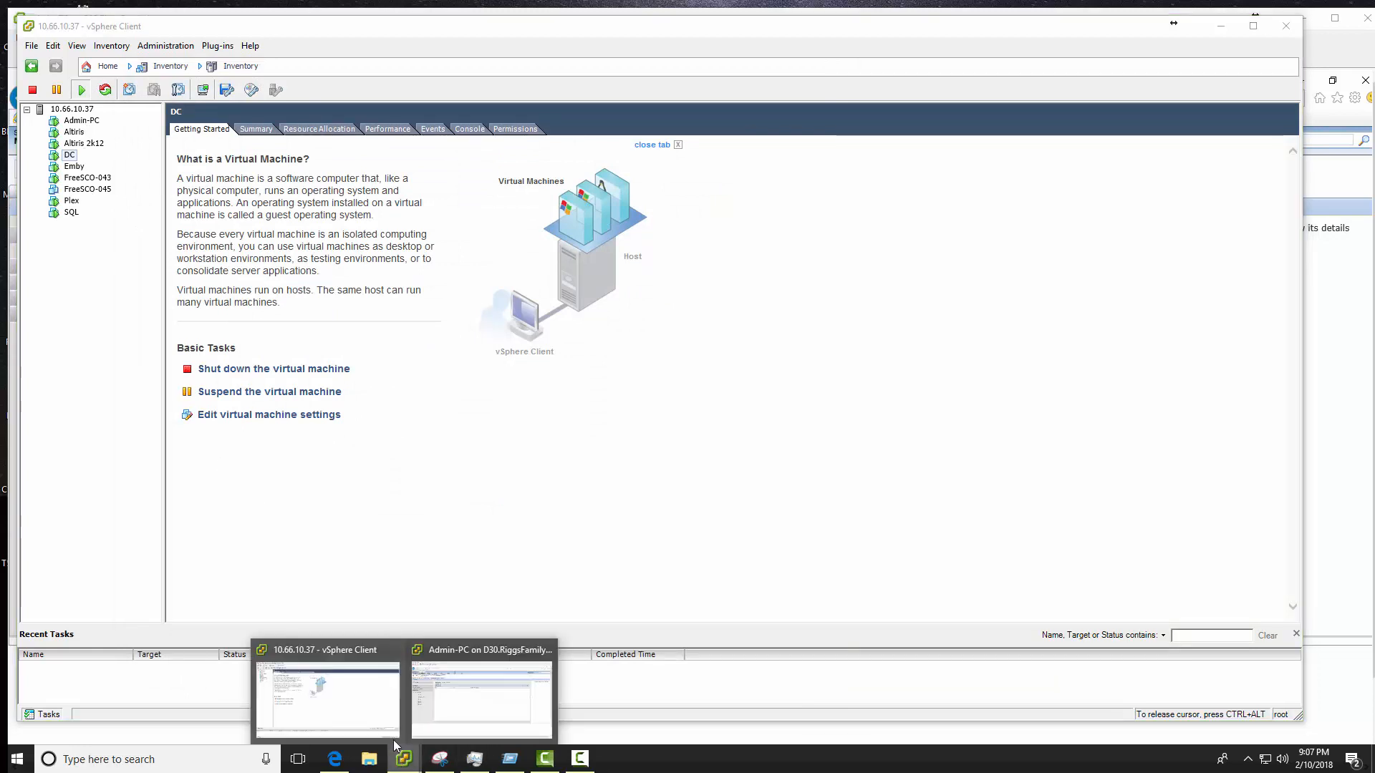
pyautogui.click(497, 709)
pyautogui.click(45, 38)
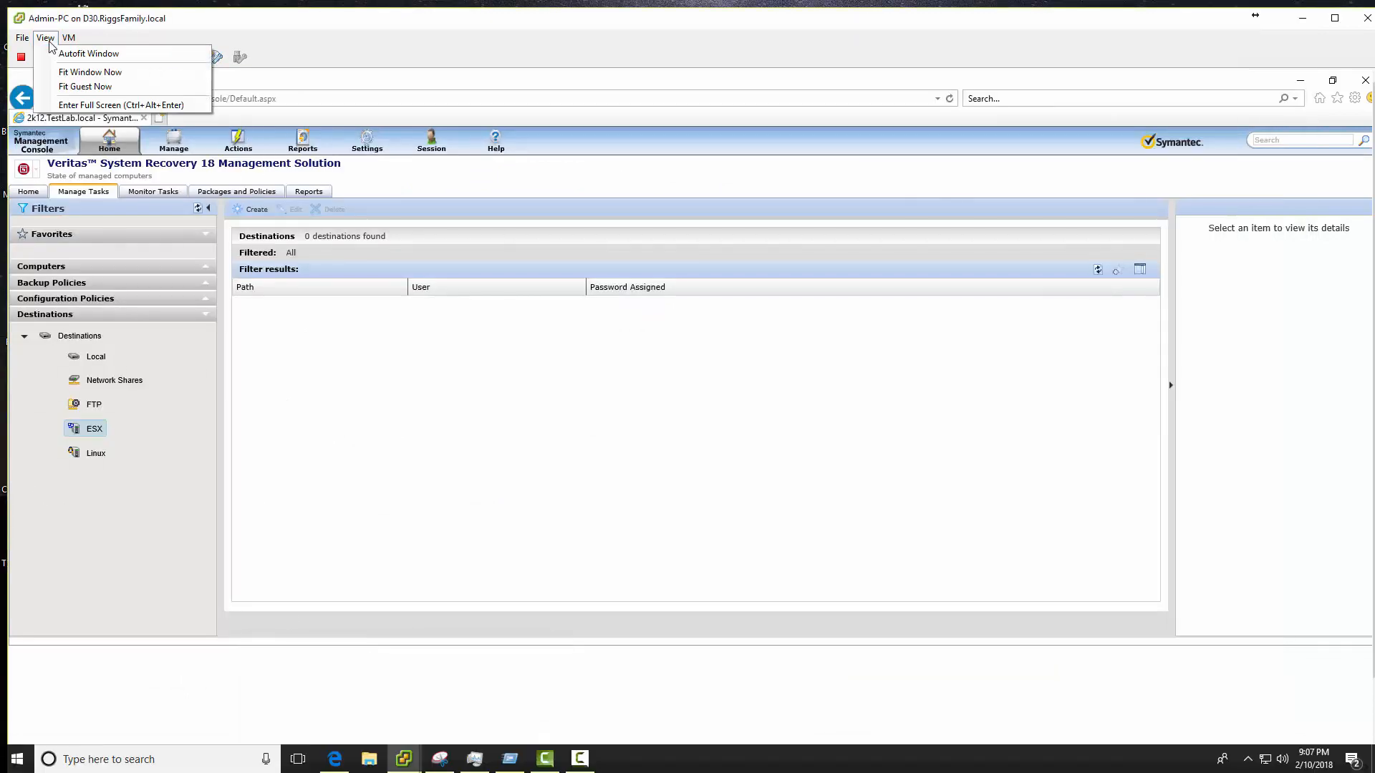
pyautogui.click(121, 104)
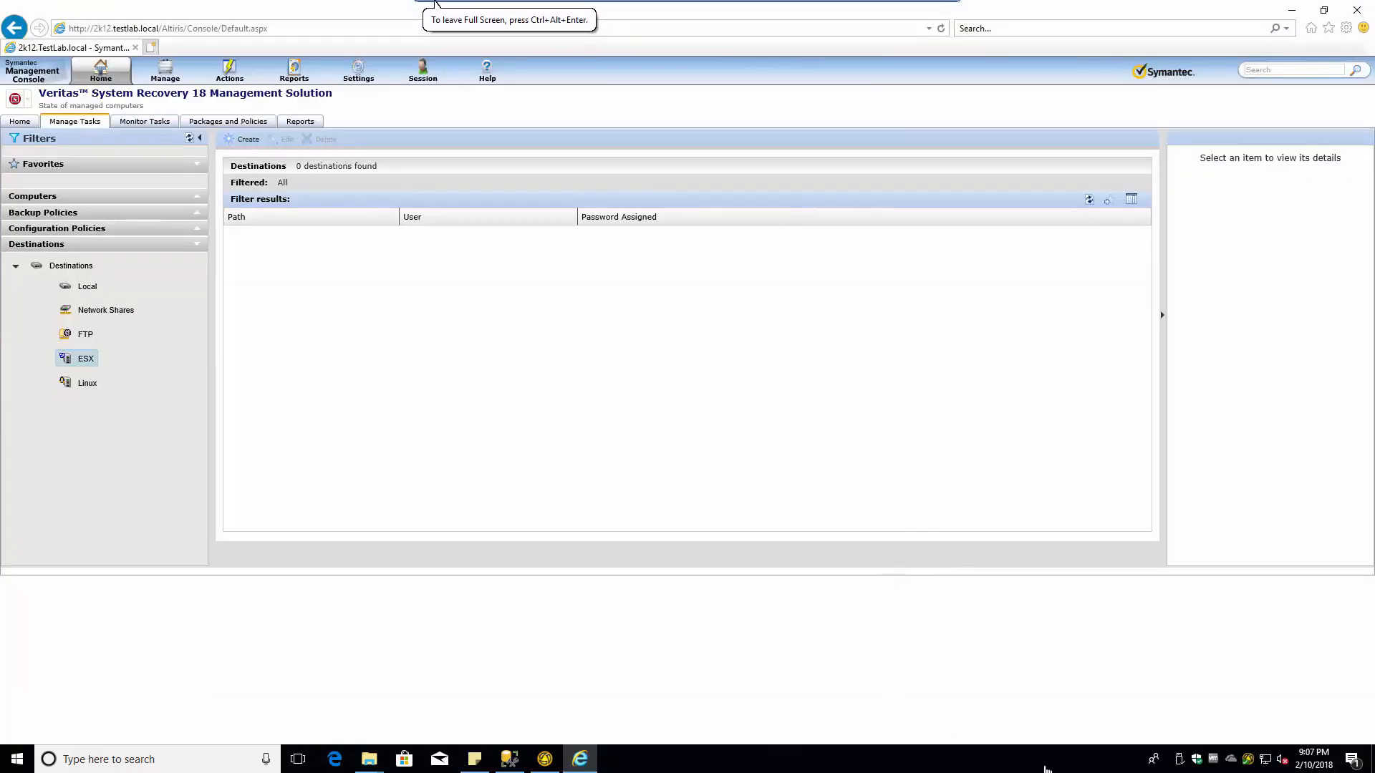
# - From the Run prompt, open the \\altiris server and its shared VSR folder
pyautogui.press('super+r')
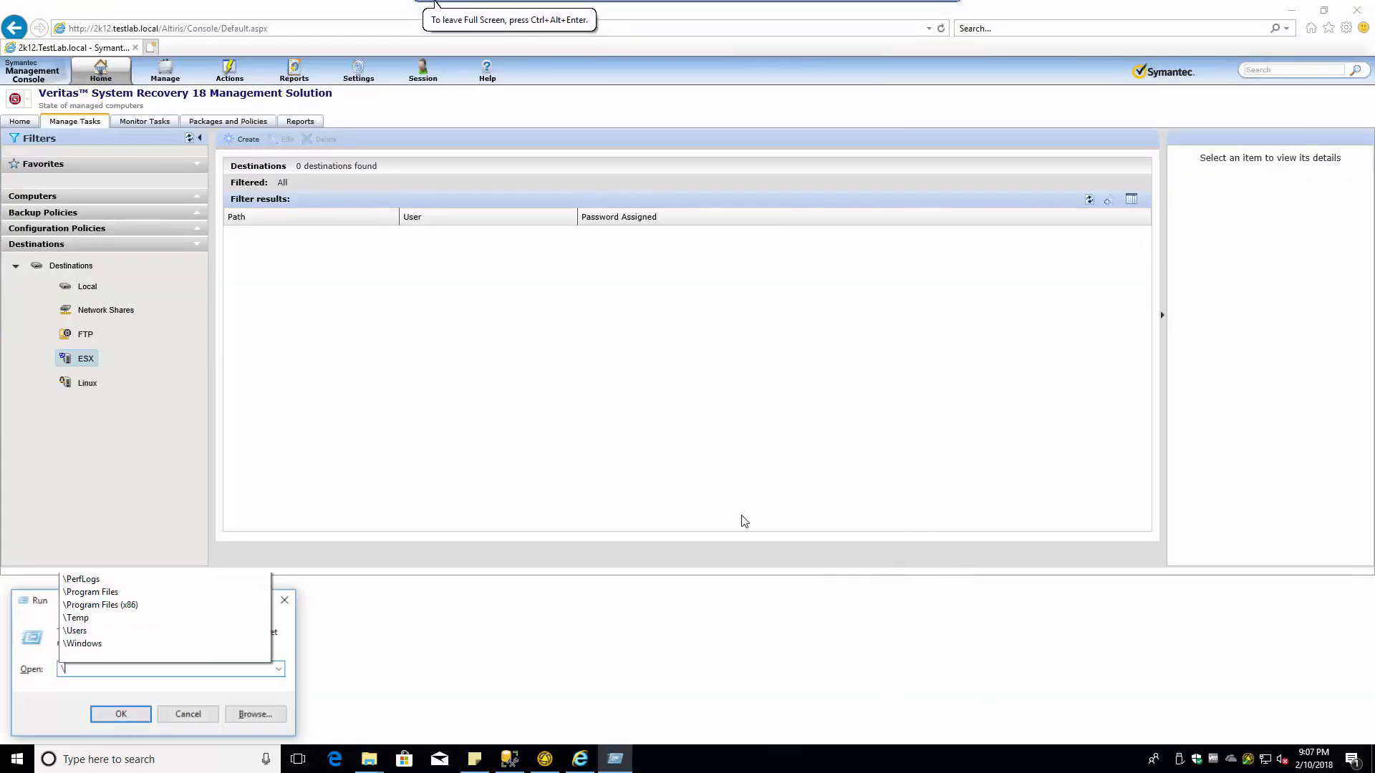
pyautogui.write('calc')
pyautogui.press('Return')
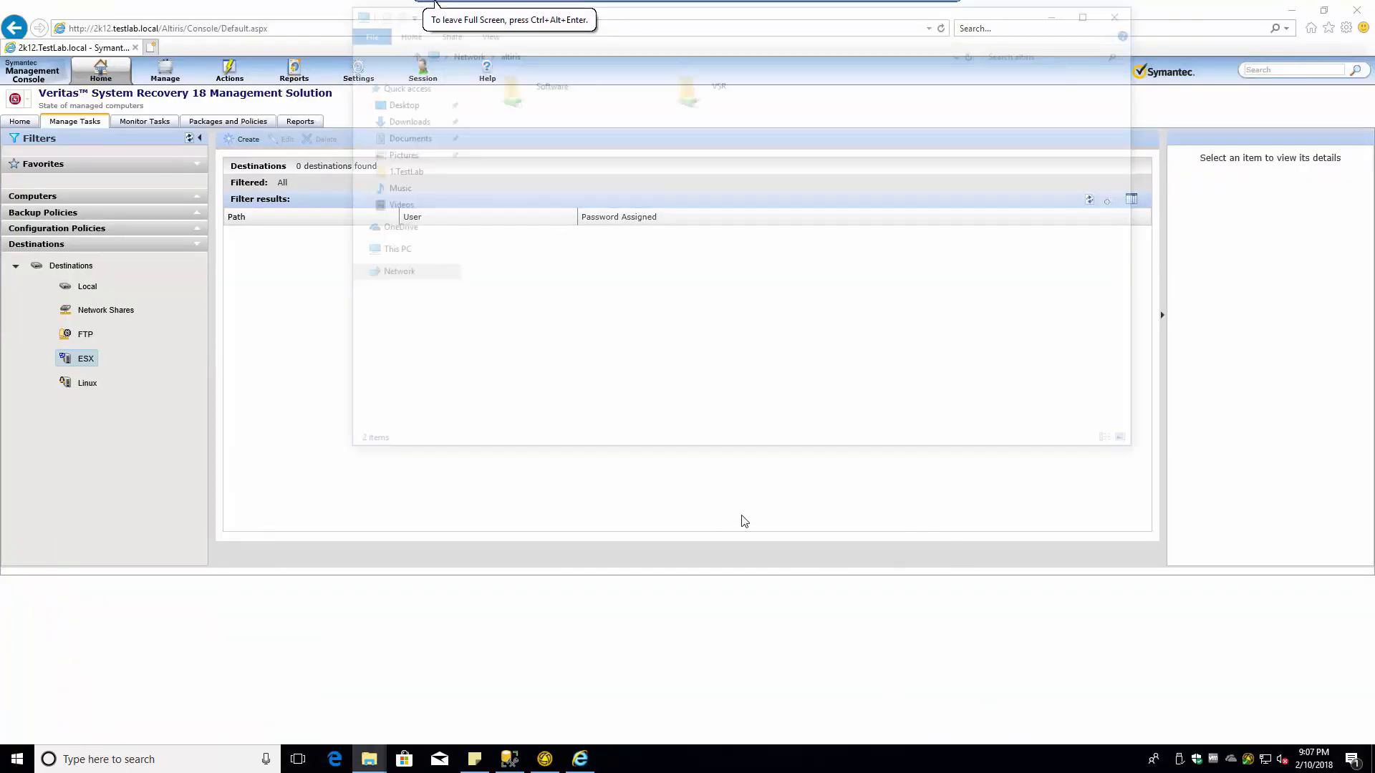
pyautogui.press('v')
pyautogui.press('Return')
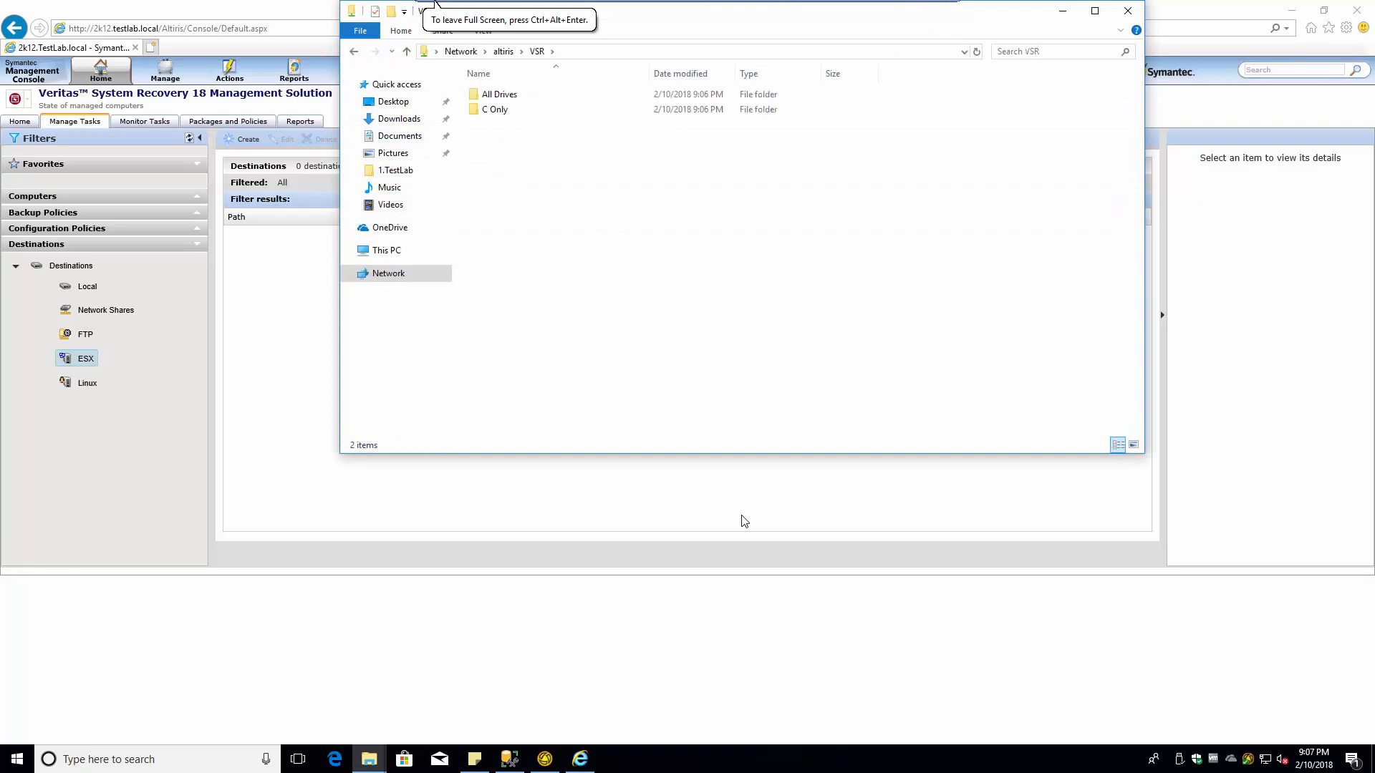
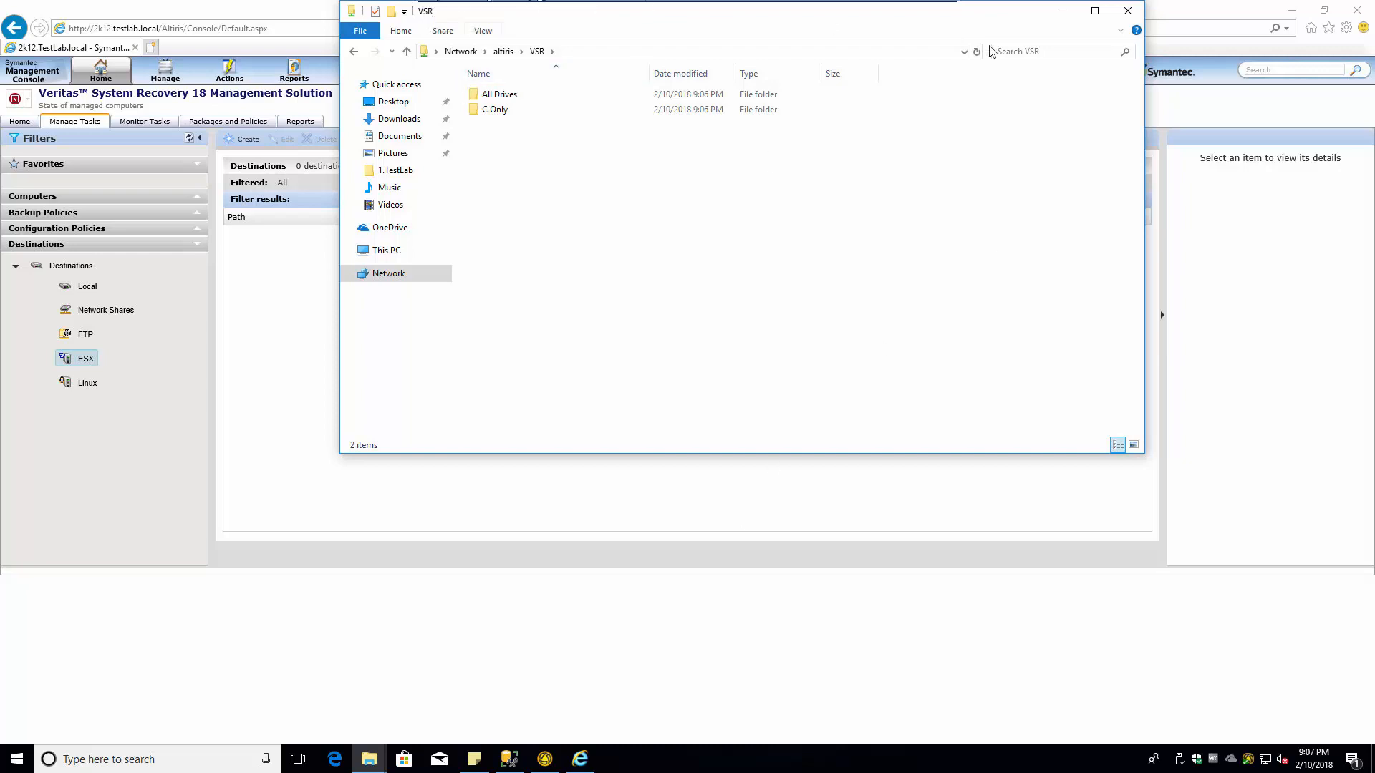
# - Close the VSR folder window and show the Network Shares destinations list
pyautogui.click(1127, 11)
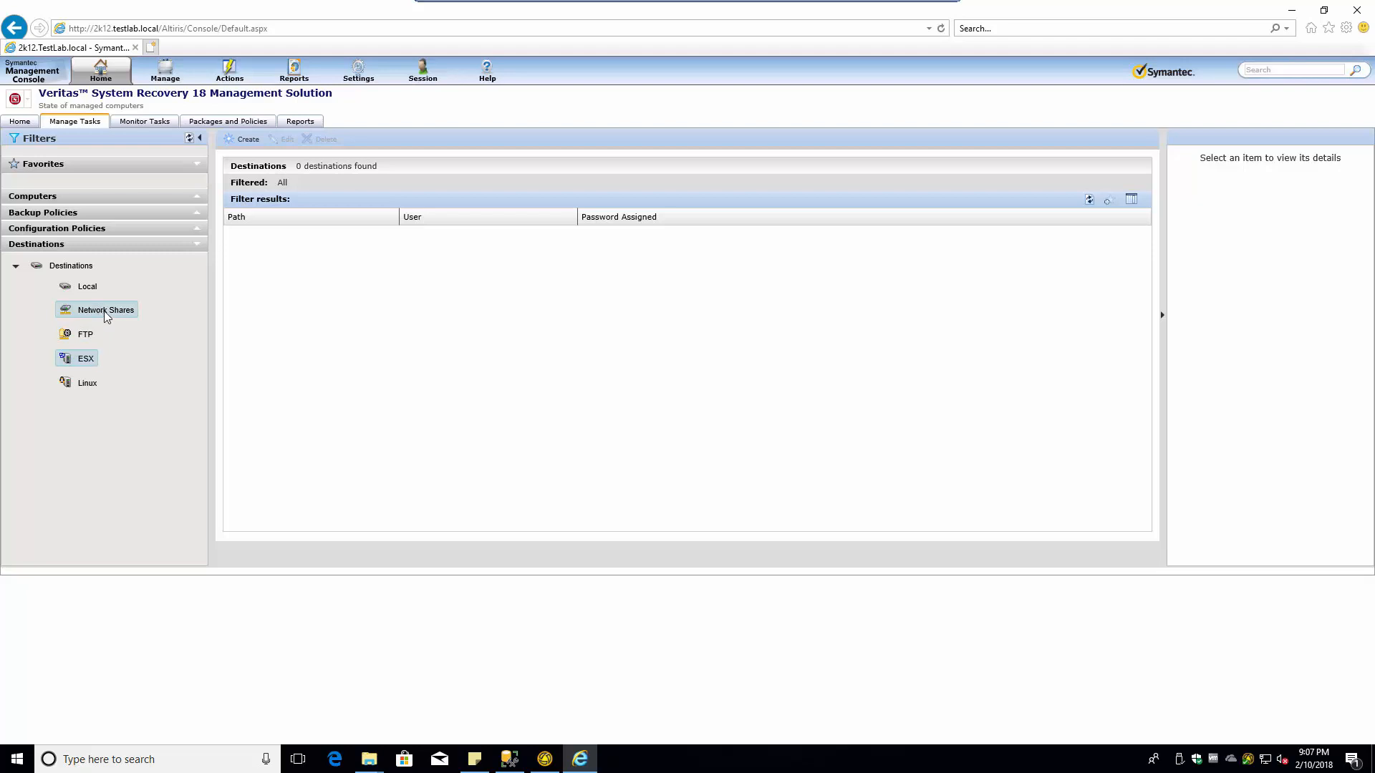
pyautogui.click(105, 313)
# - Start a new backup destination and copy the \\altiris\VSR\C Only path from Explorer
pyautogui.click(247, 141)
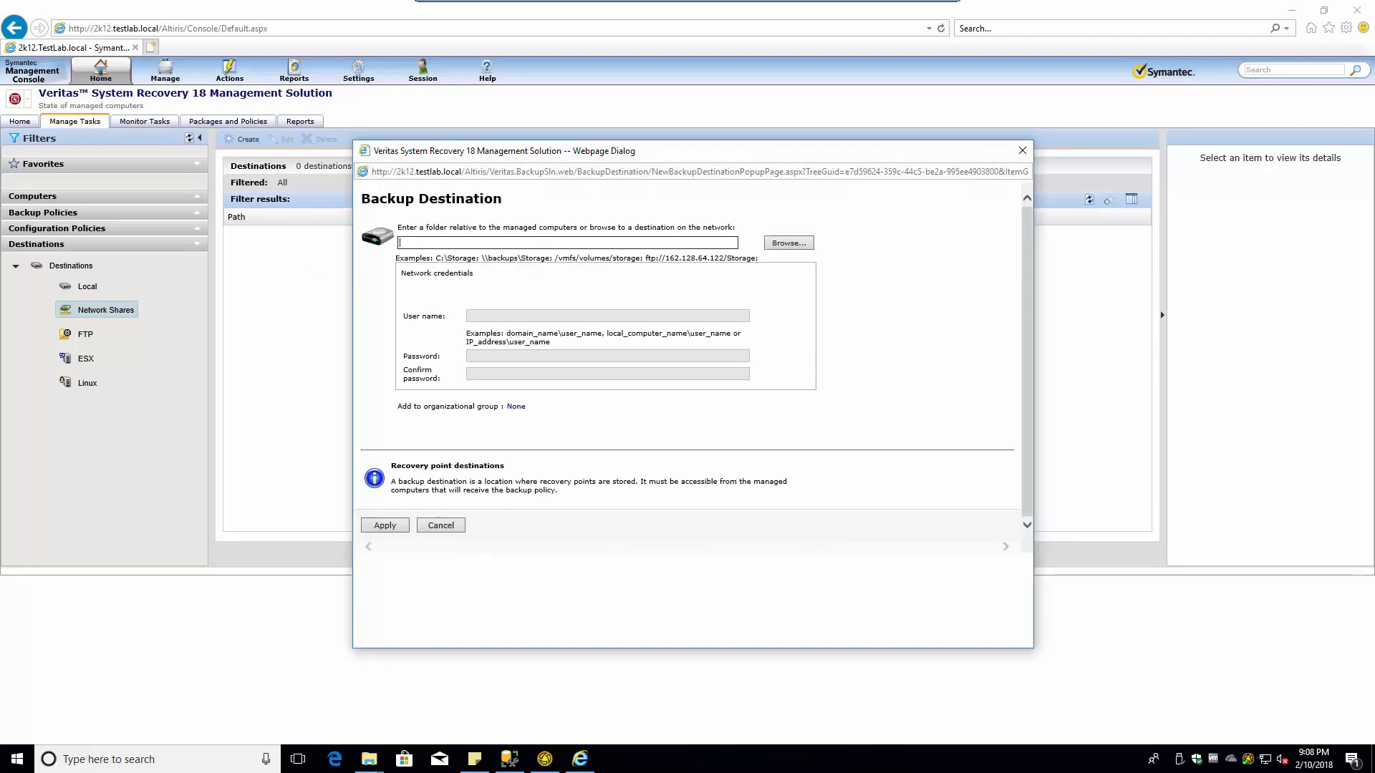
pyautogui.moveTo(537, 150); pyautogui.dragTo(411, 149)
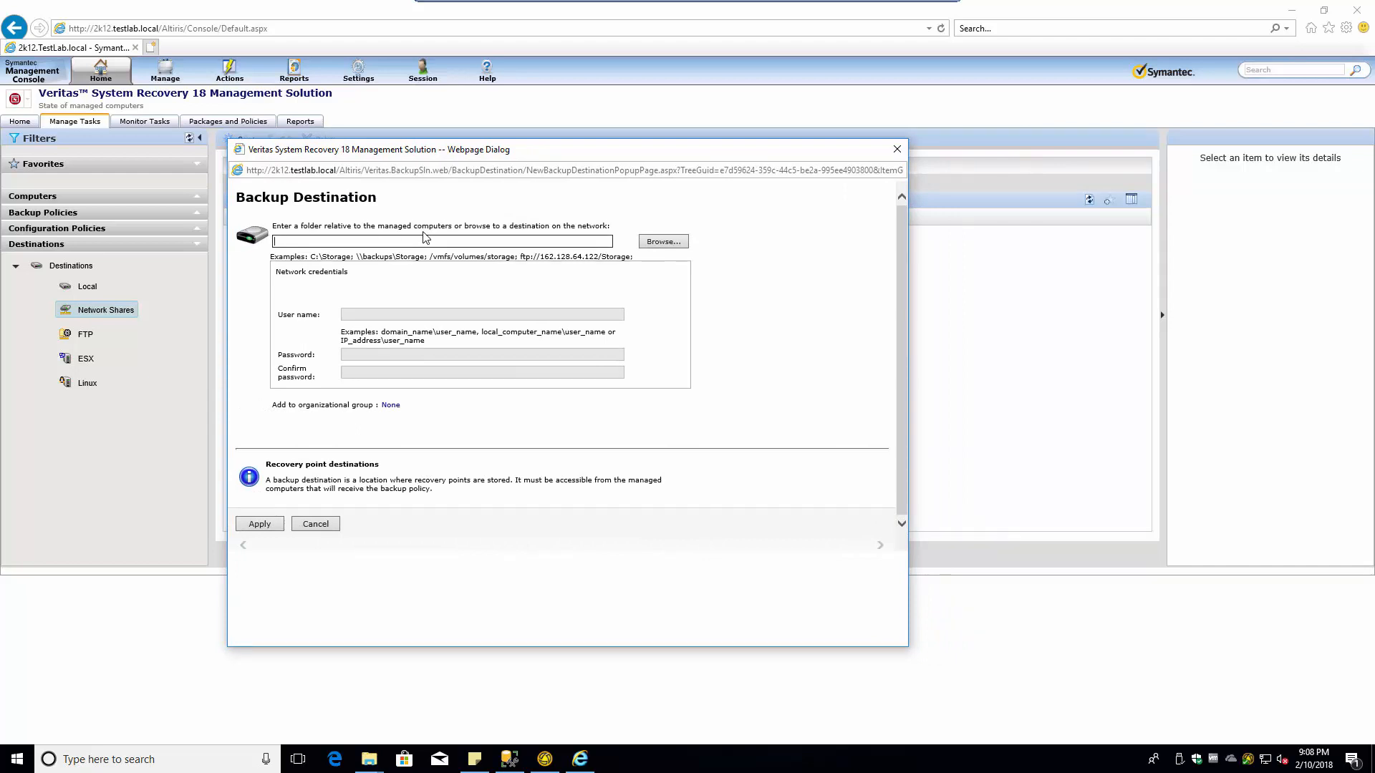
pyautogui.press('super+r')
pyautogui.press('Return')
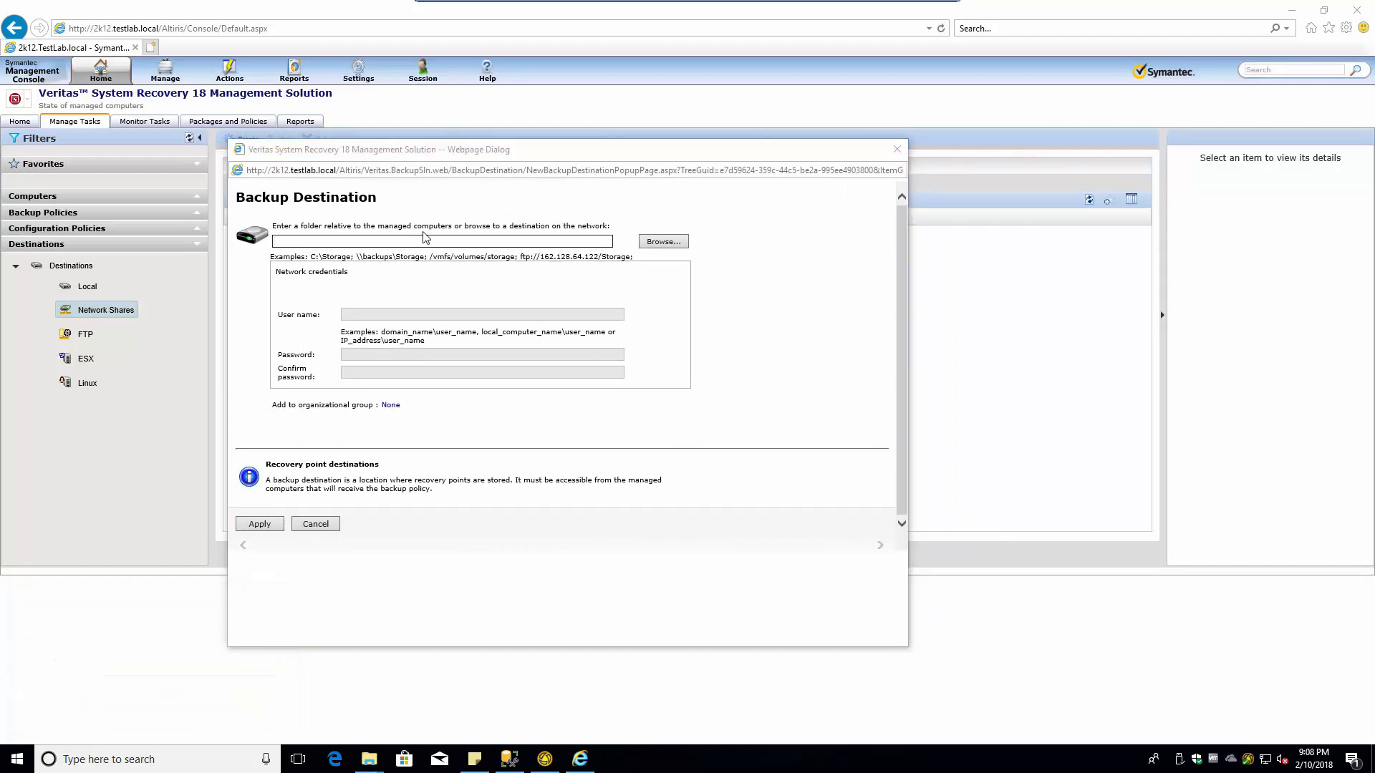
pyautogui.press('v')
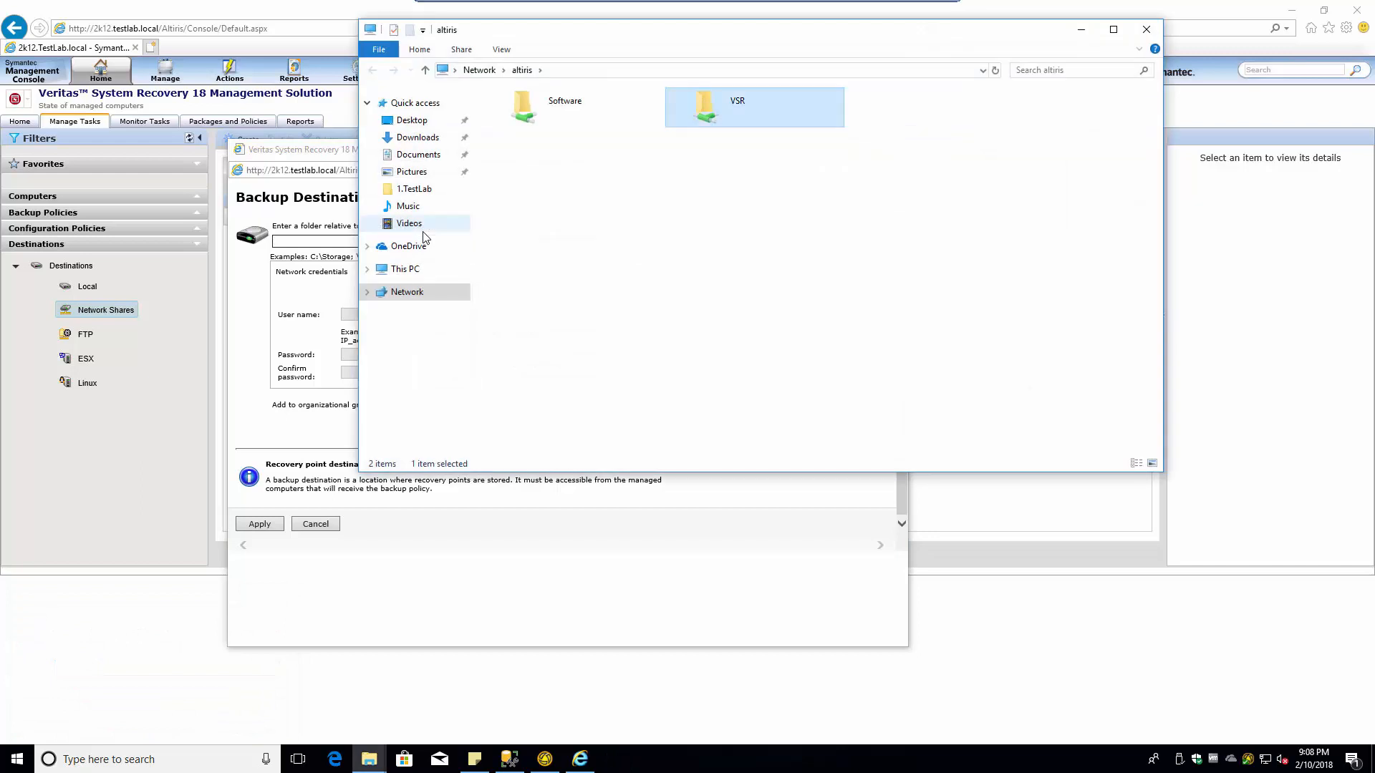
pyautogui.press('Return')
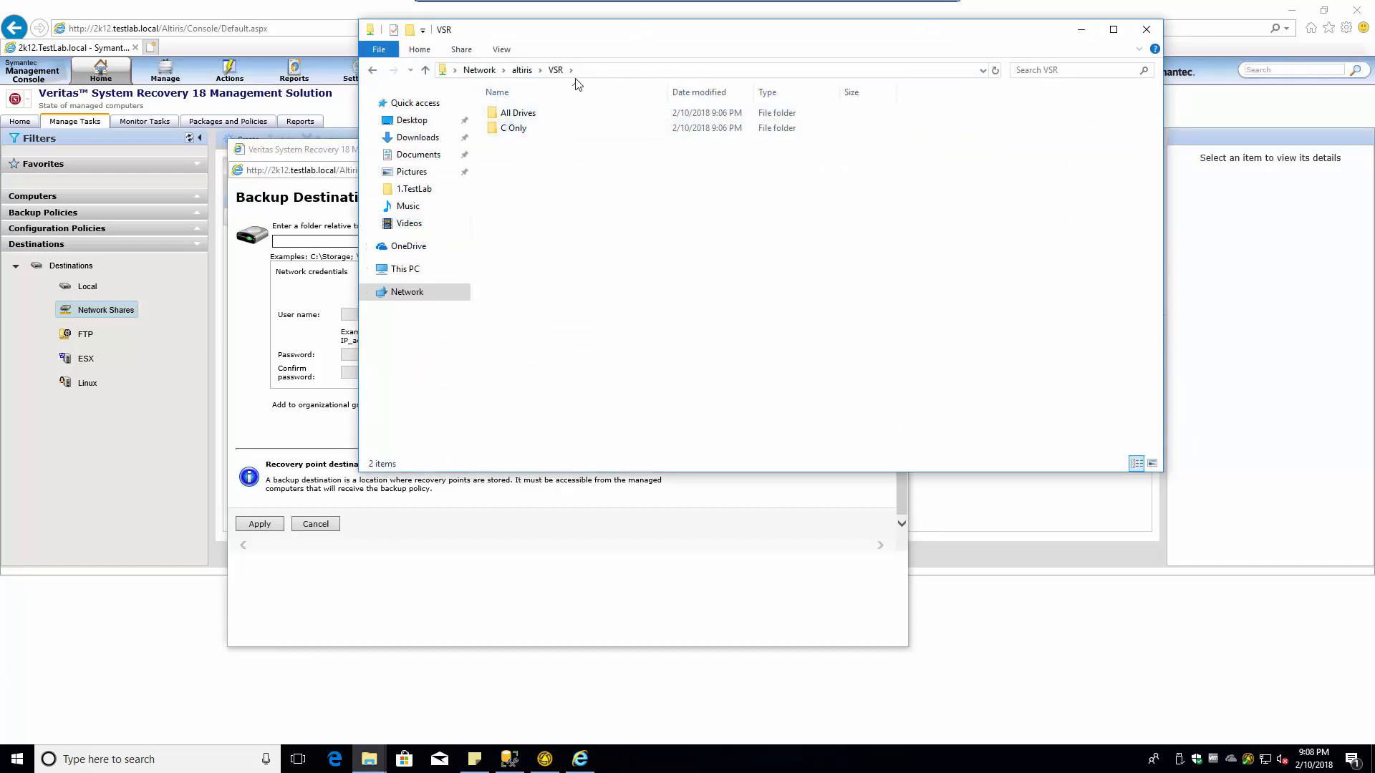
pyautogui.doubleClick(516, 129)
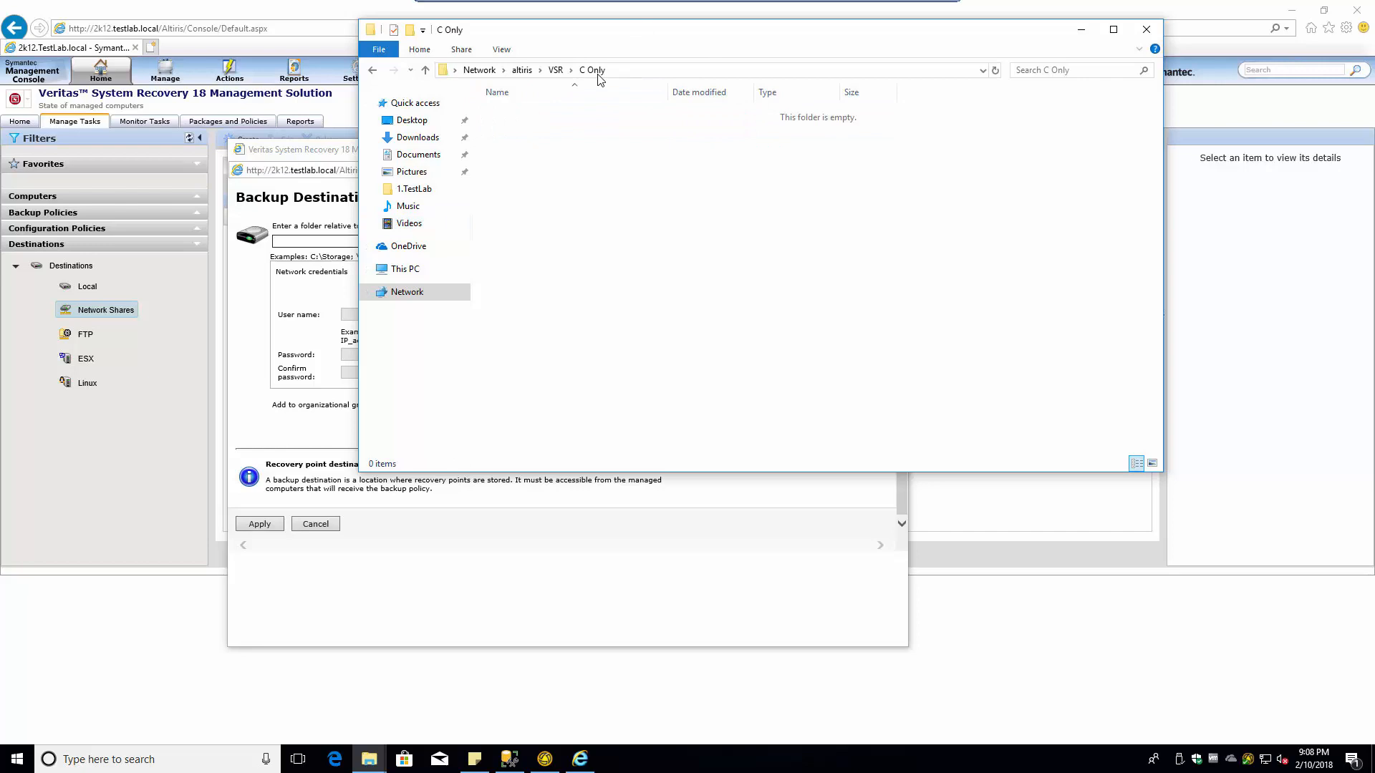
pyautogui.click(640, 71)
pyautogui.hotkey('ctrl', 'c')
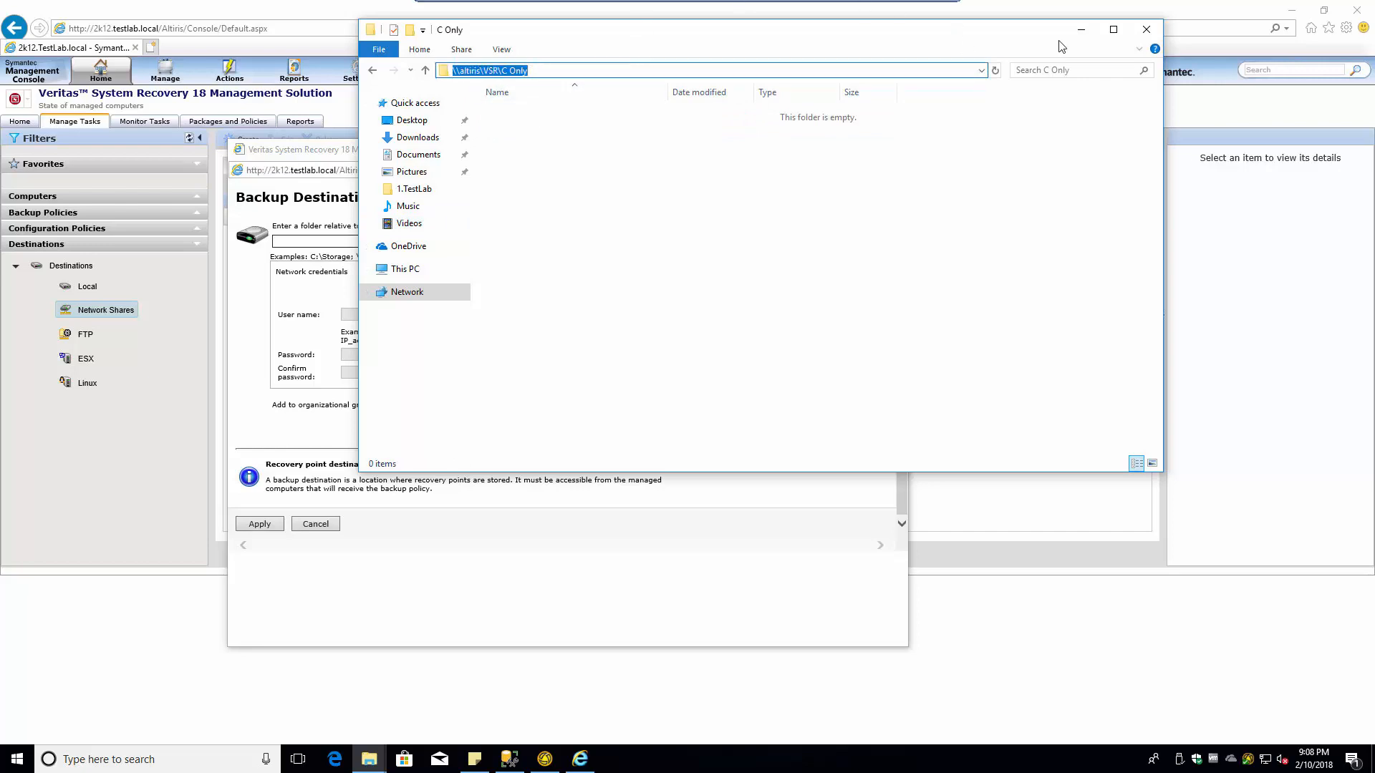
pyautogui.moveTo(1017, 37); pyautogui.dragTo(1173, 242)
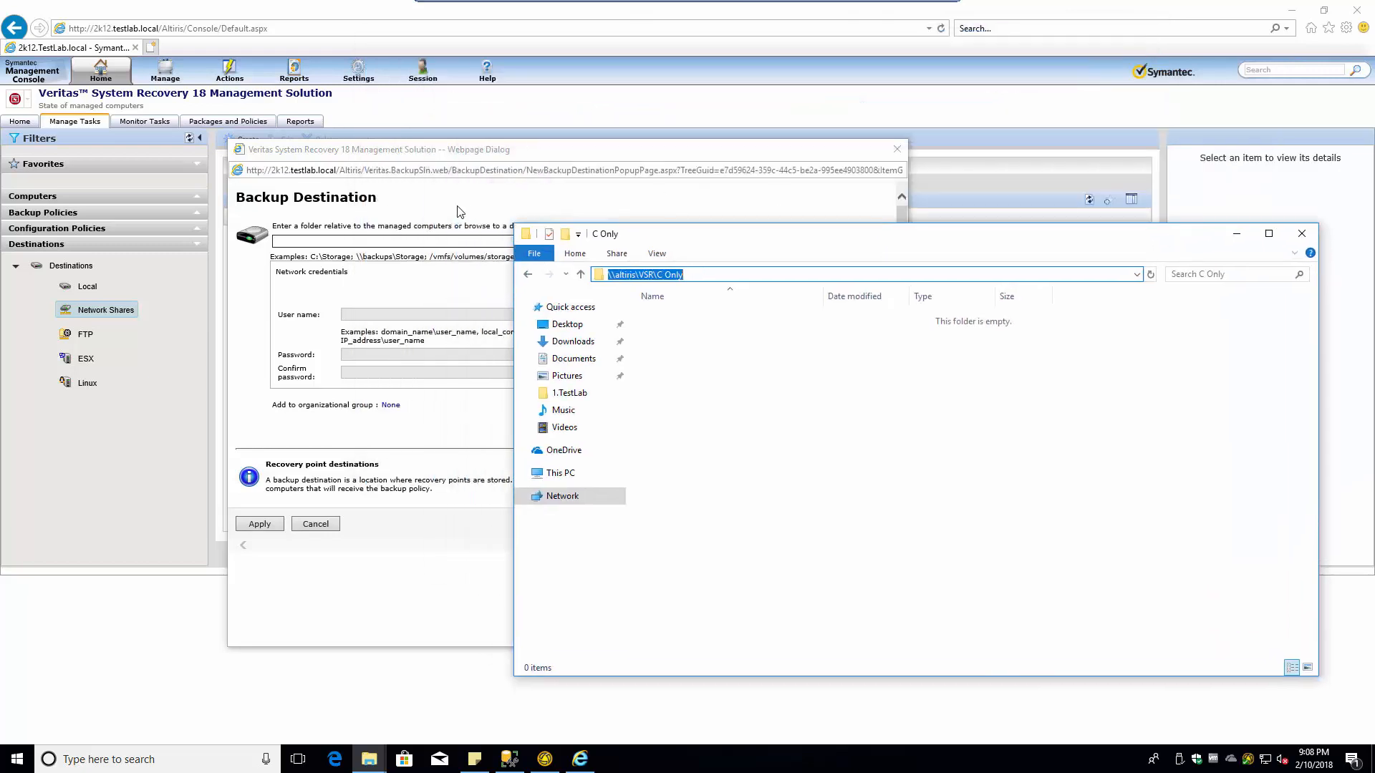
# - Set \\altiris\VSR\C Only as the destination folder with the VSR account credentials, then apply
pyautogui.click(435, 241)
pyautogui.hotkey('ctrl', 'v')
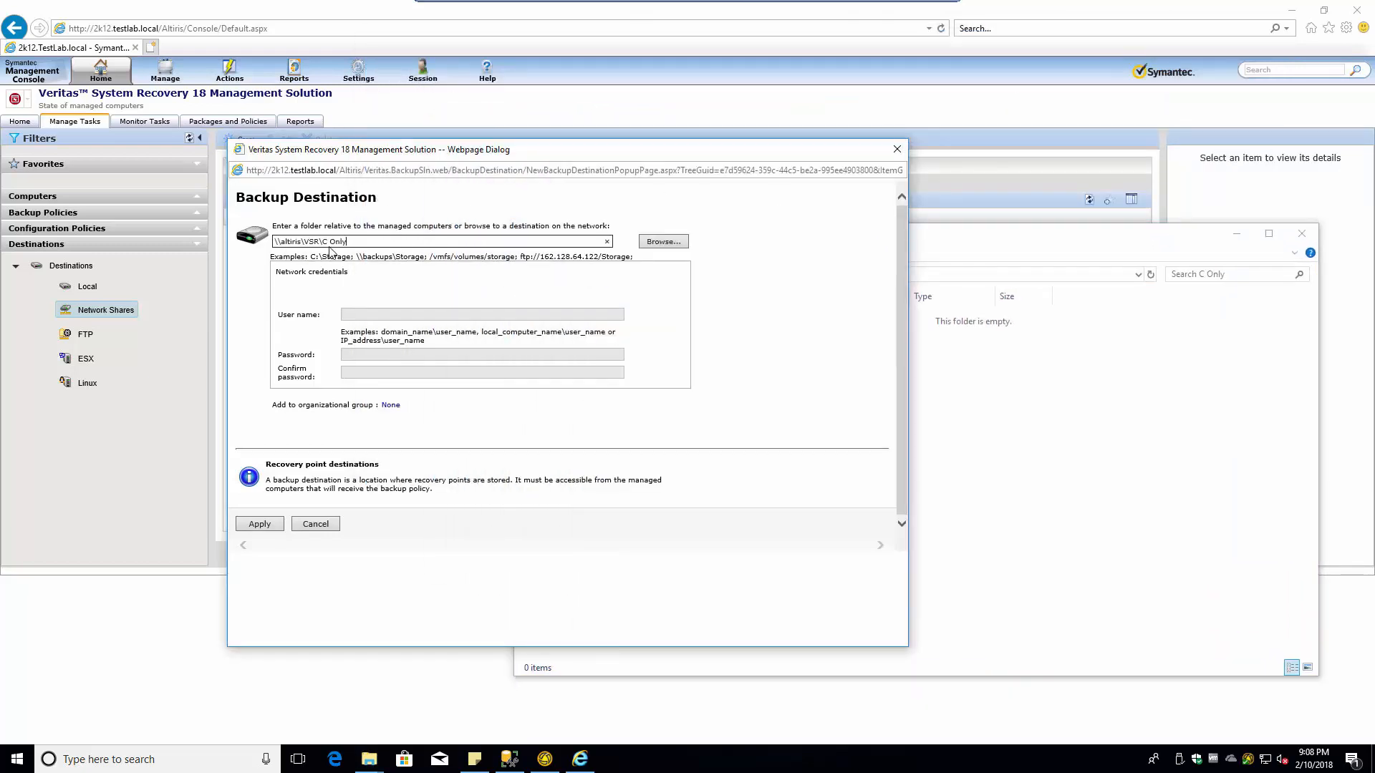
pyautogui.click(371, 316)
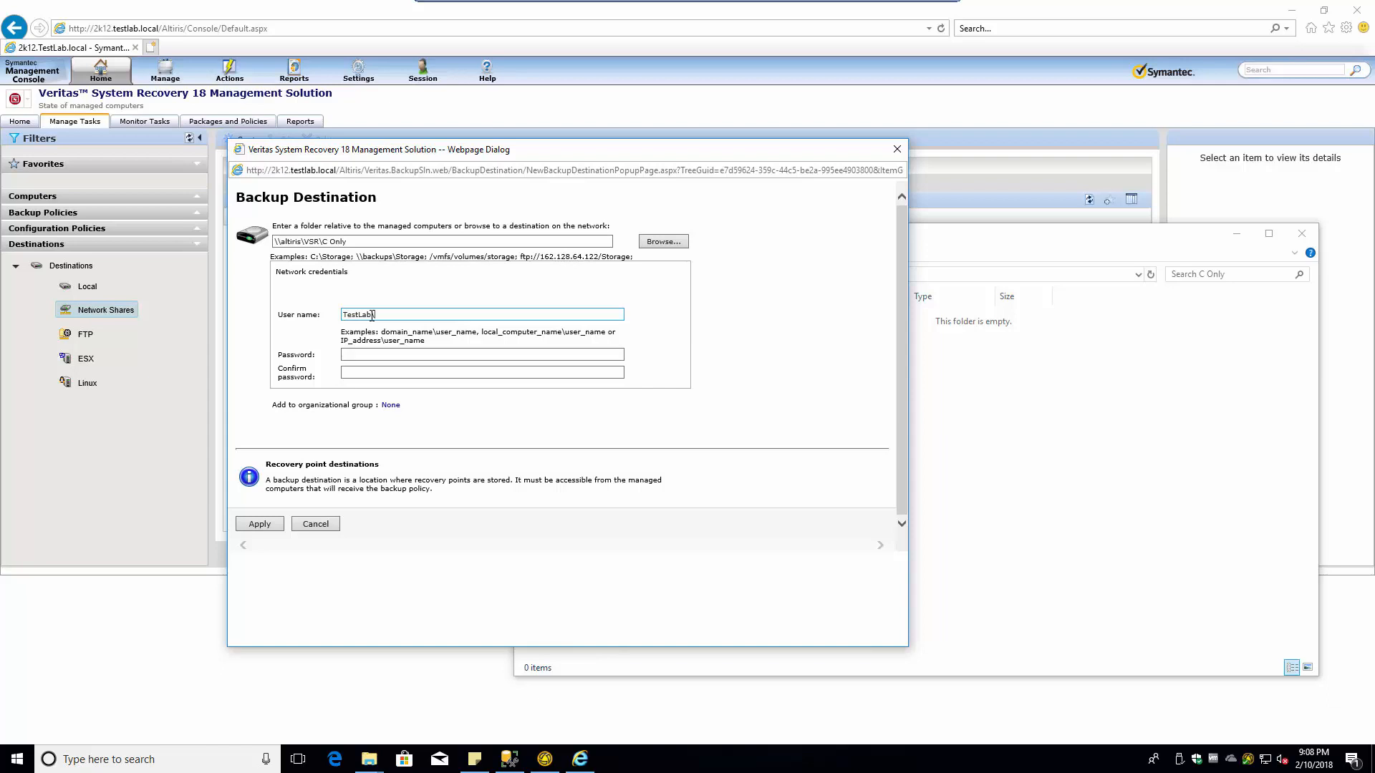
pyautogui.press('Tab')
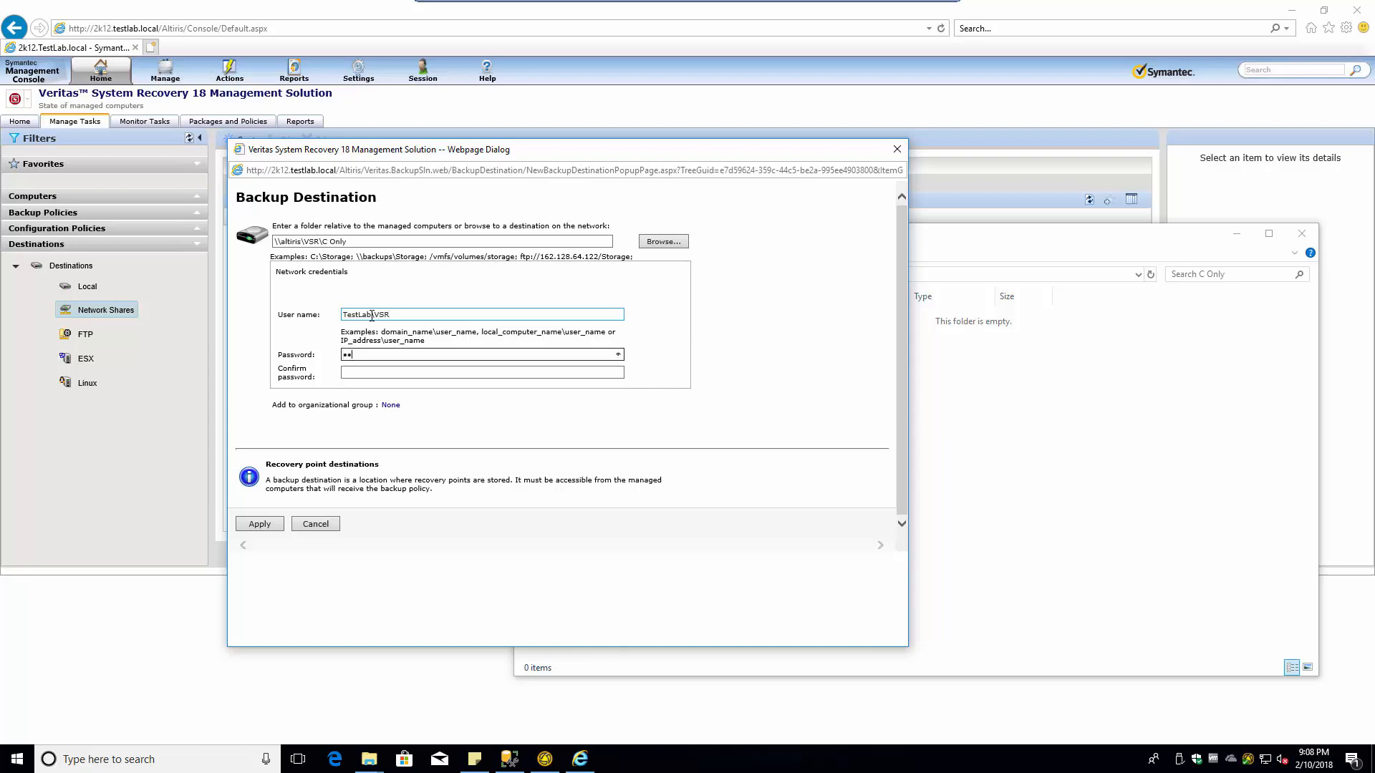
pyautogui.write('••••••••••')
pyautogui.press('Tab')
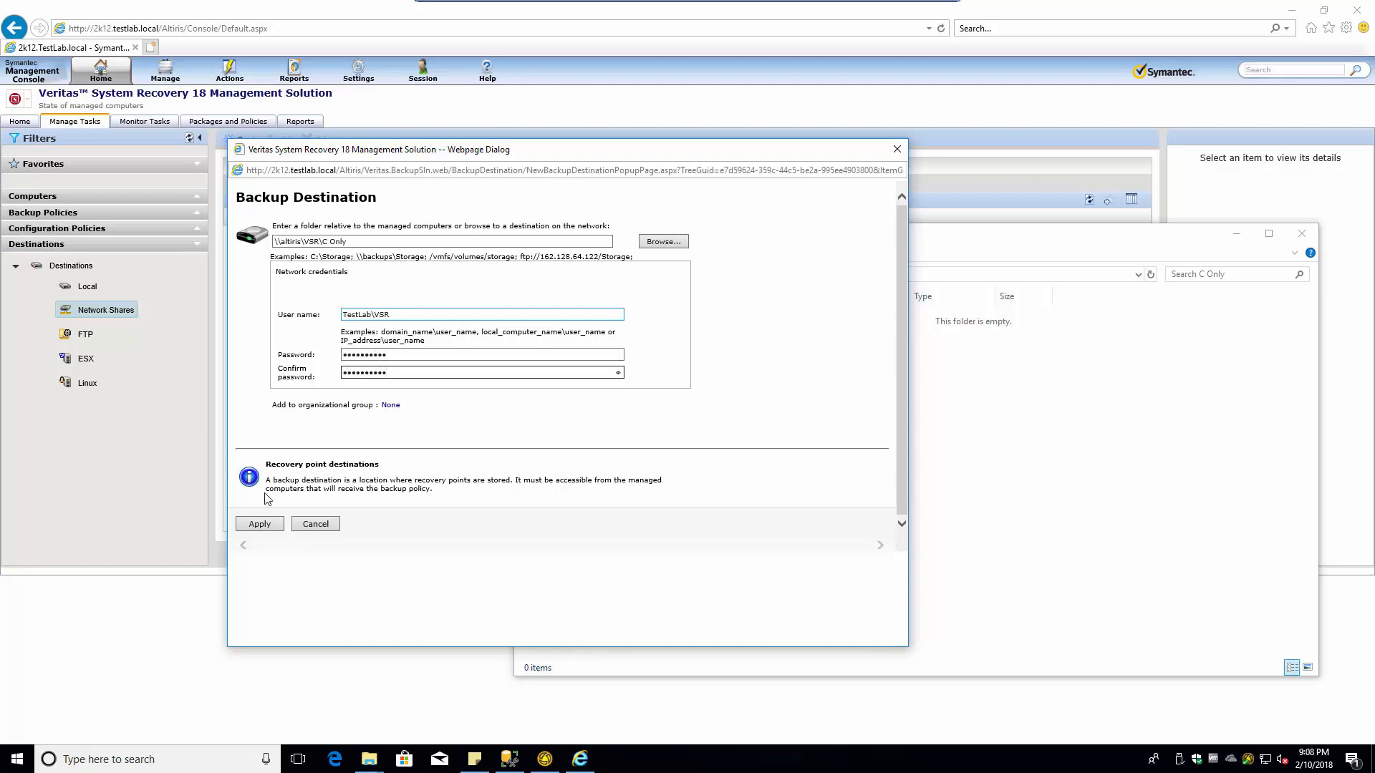
pyautogui.click(278, 528)
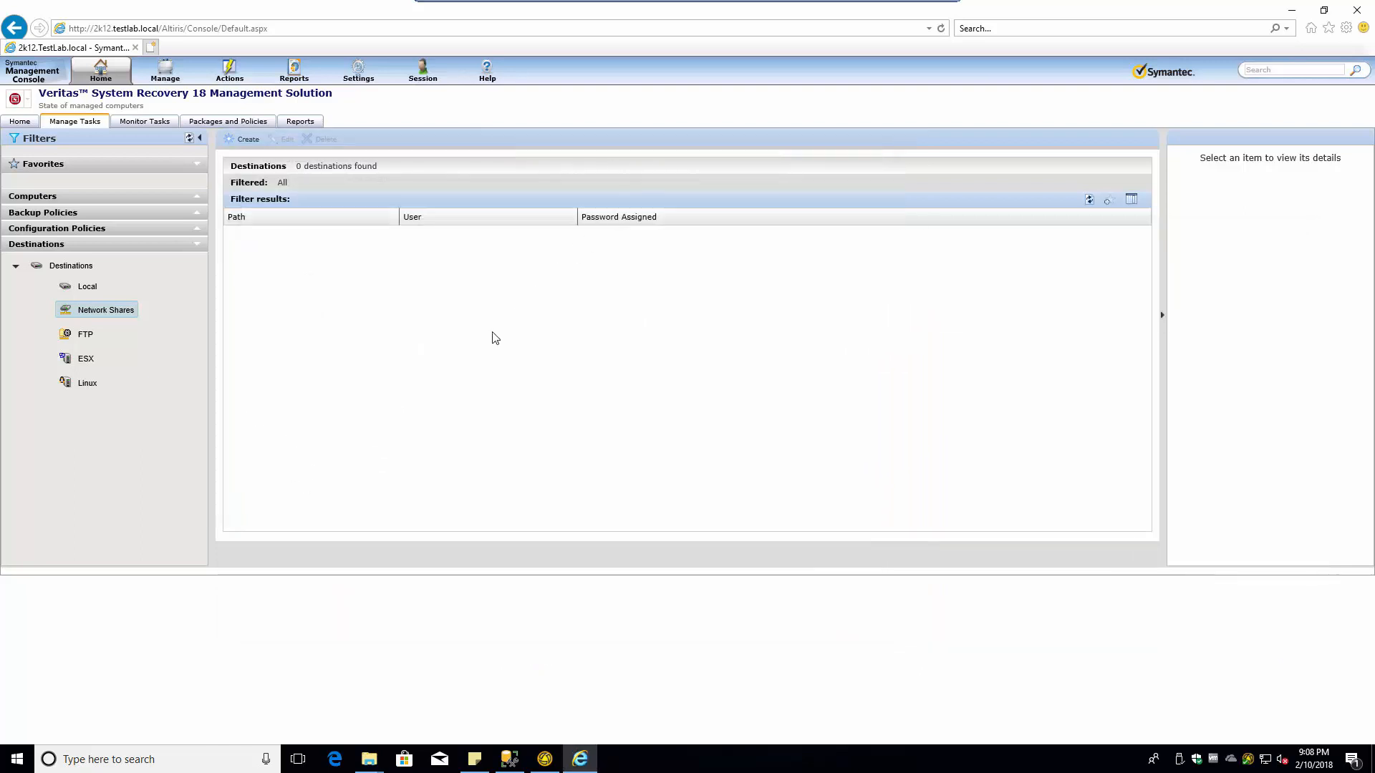
# - Open \\altiris\VSR\All Drives in Explorer, copy its path, and return to the console
pyautogui.hotkey('alt', 'Tab')
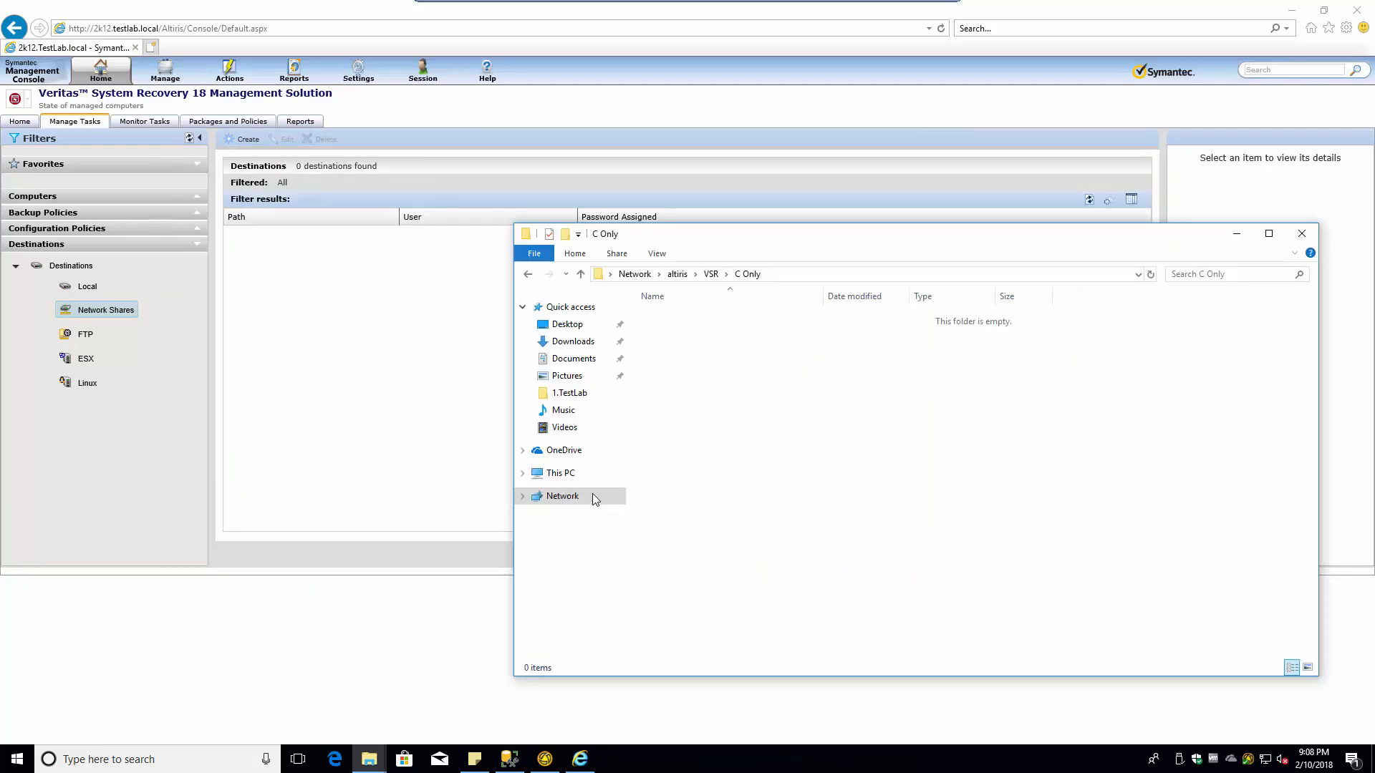
pyautogui.click(710, 274)
pyautogui.doubleClick(677, 317)
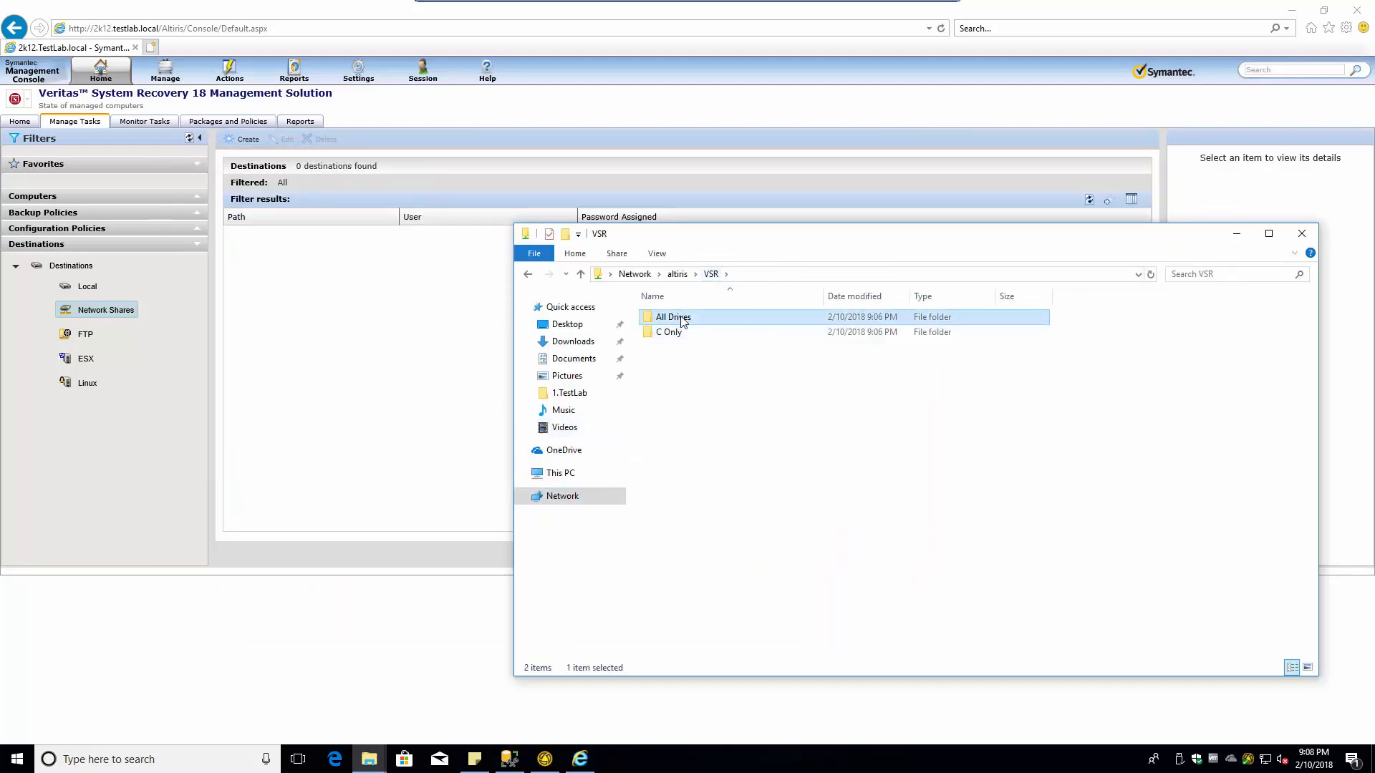
pyautogui.click(809, 279)
pyautogui.hotkey('ctrl', 'c')
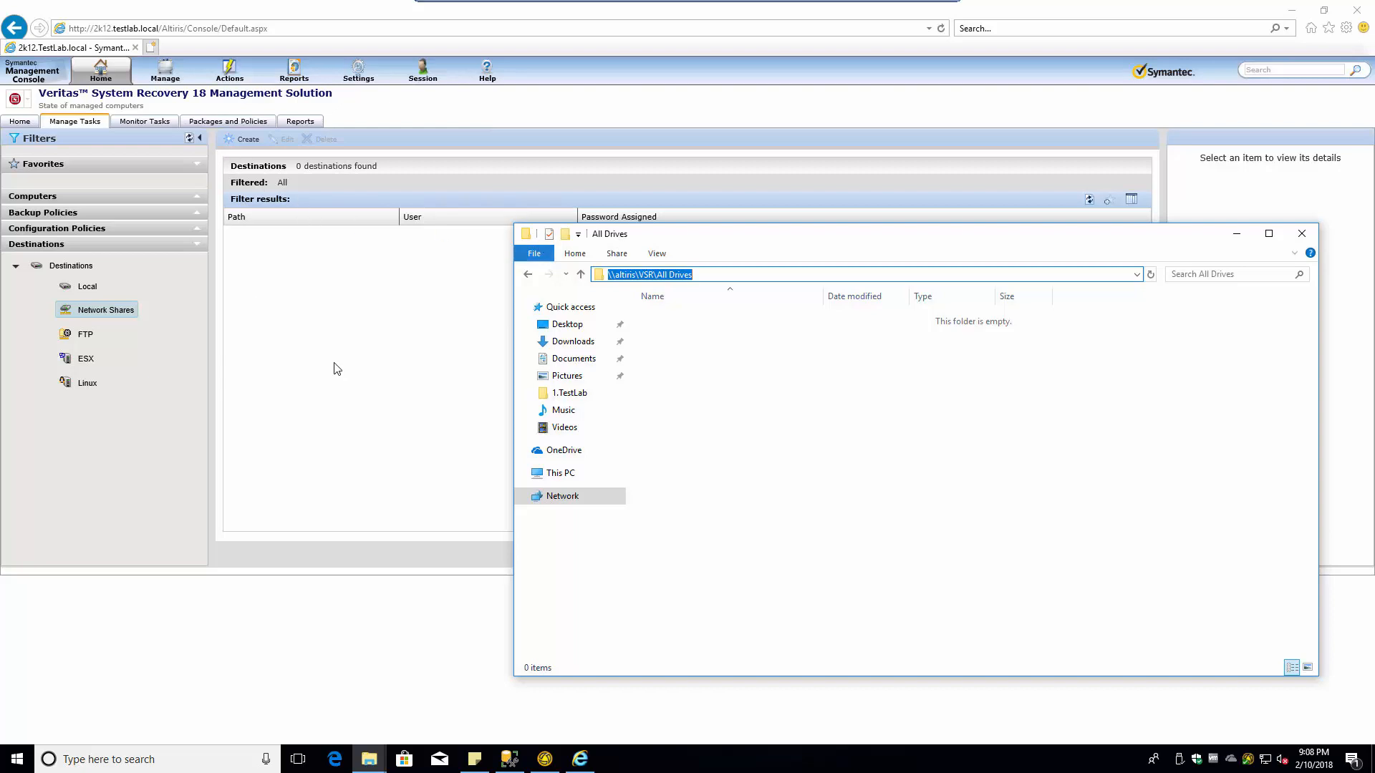
pyautogui.click(264, 350)
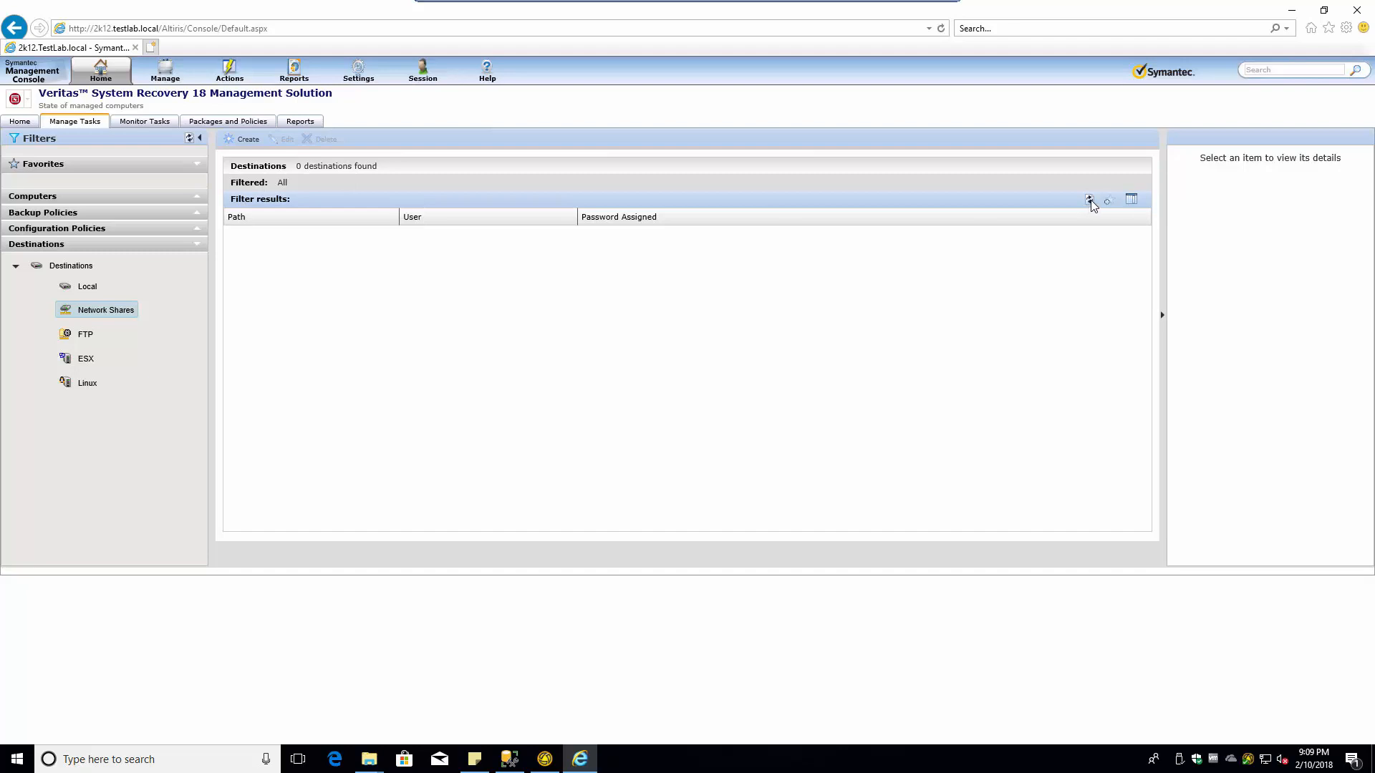
pyautogui.doubleClick(93, 313)
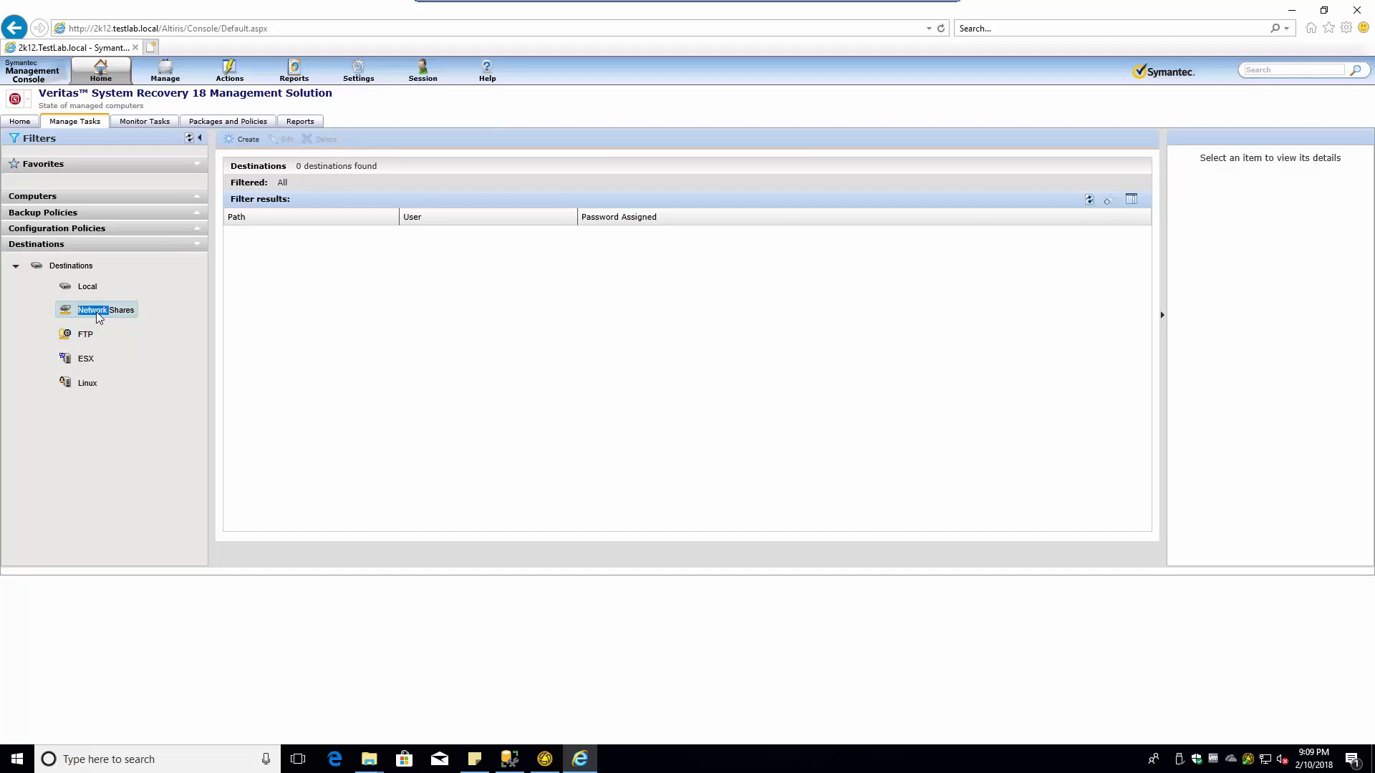
# - Create a destination for \\altiris\VSR\All Drives with the VSR account user name and password
pyautogui.click(247, 141)
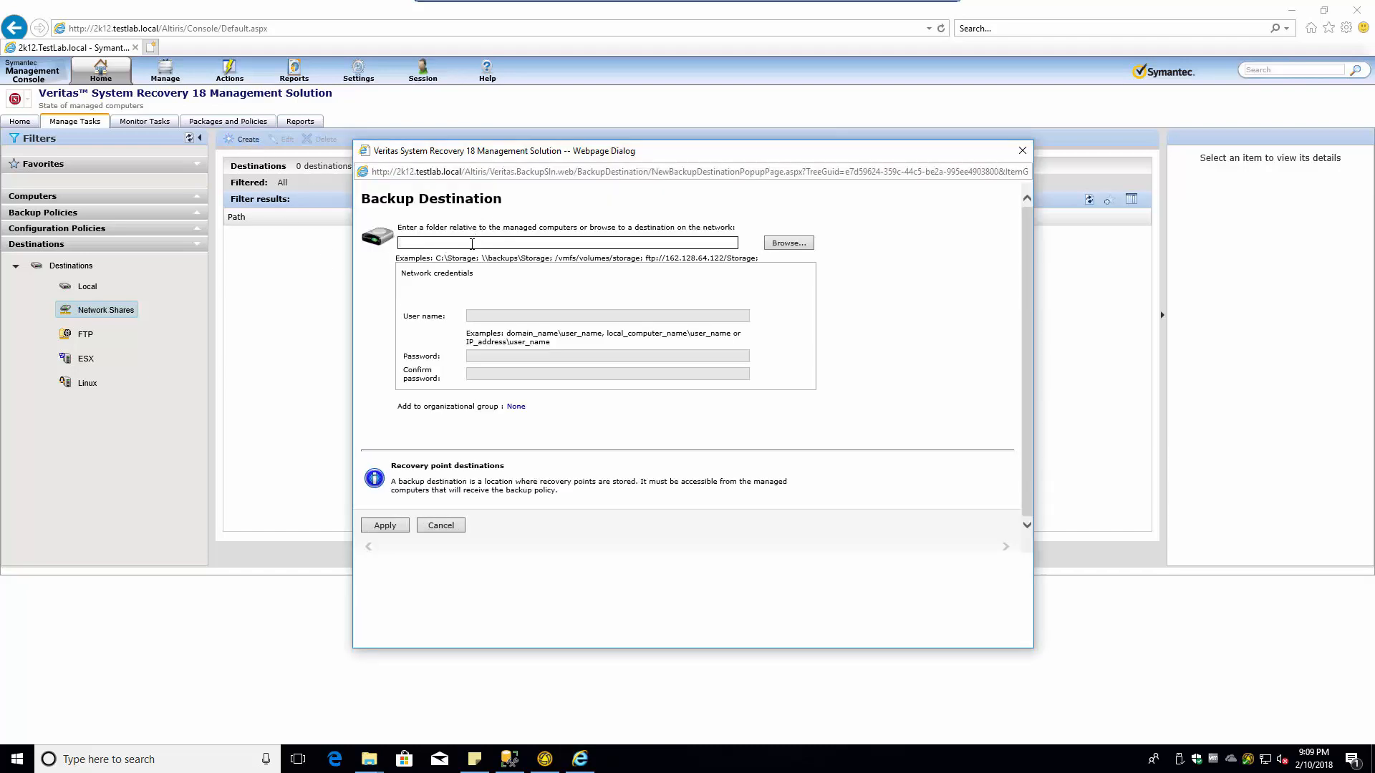
pyautogui.hotkey('ctrl', 'v')
pyautogui.click(490, 317)
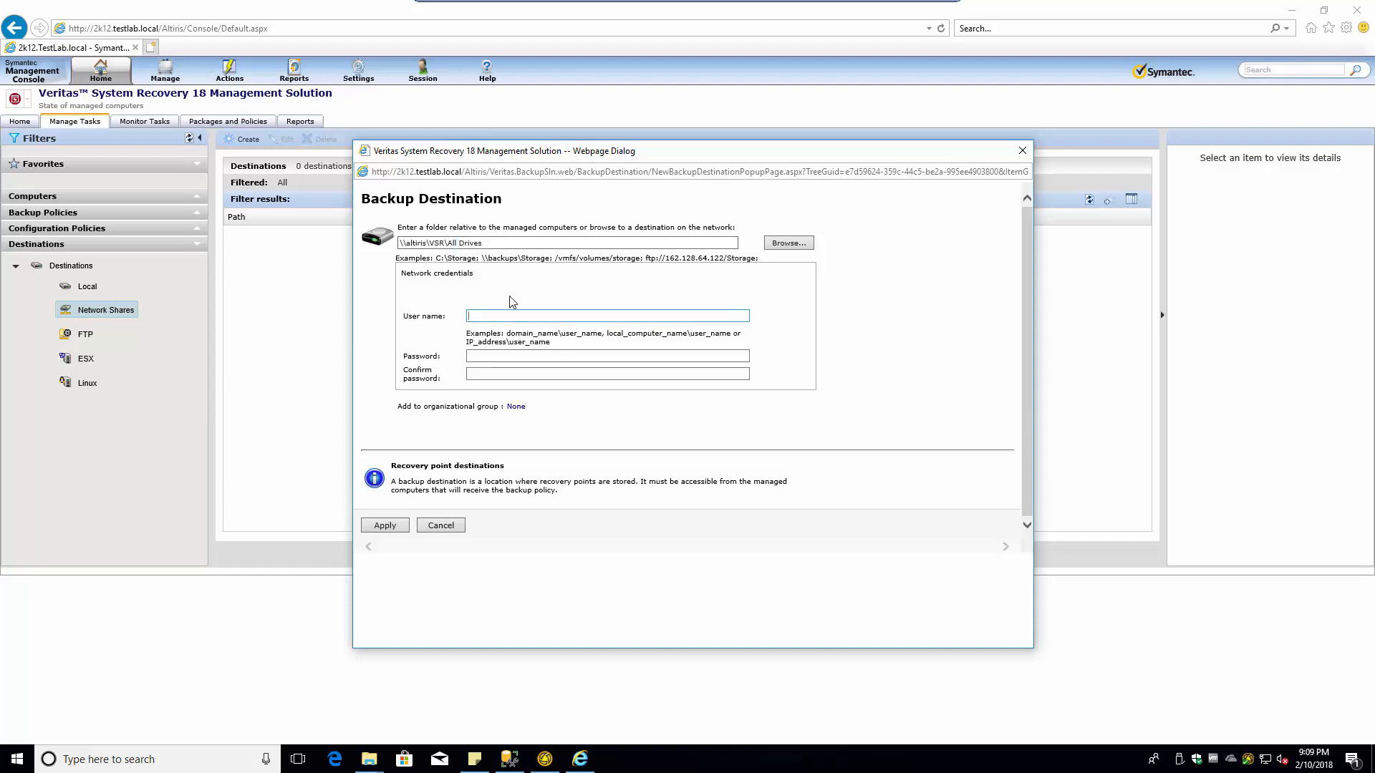
pyautogui.write('testlab\\vsr')
pyautogui.press('Tab')
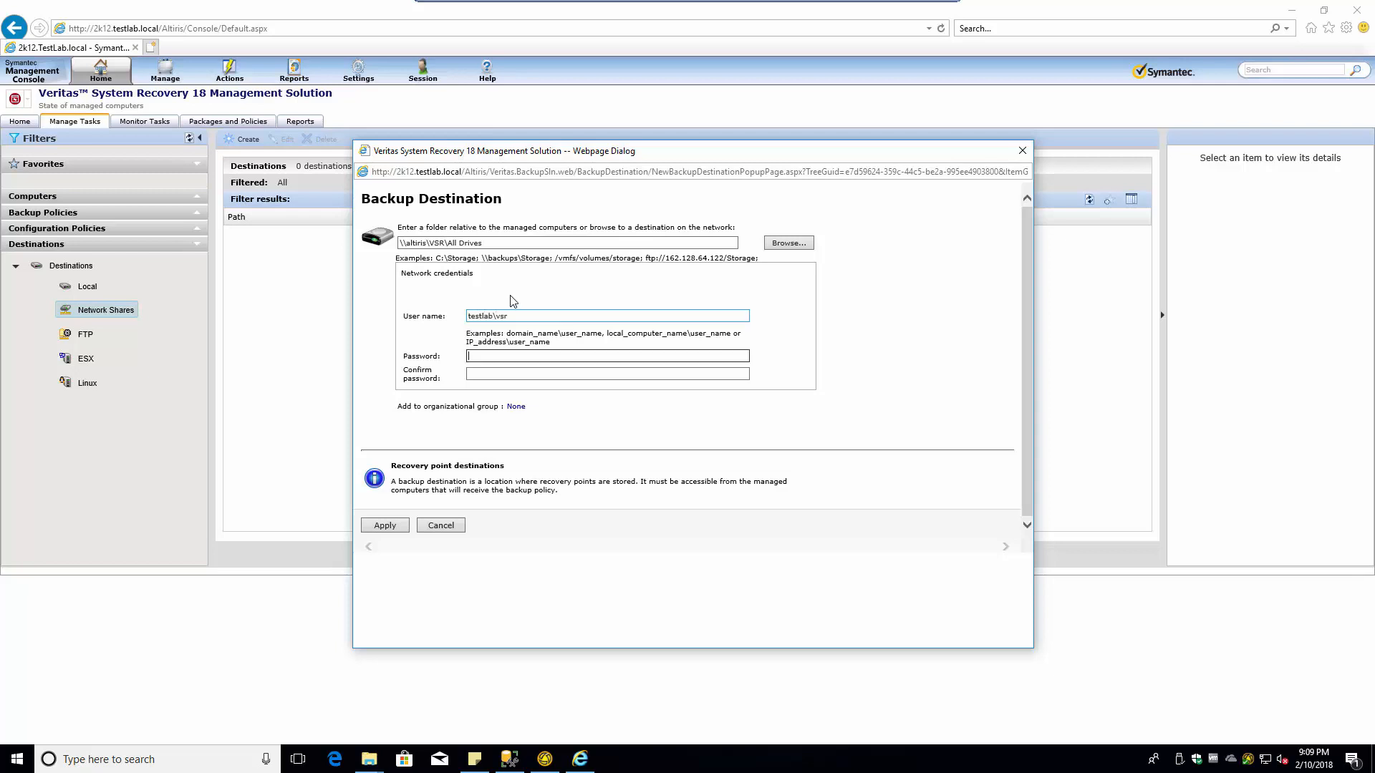
pyautogui.write('••••••••••')
pyautogui.press('Tab')
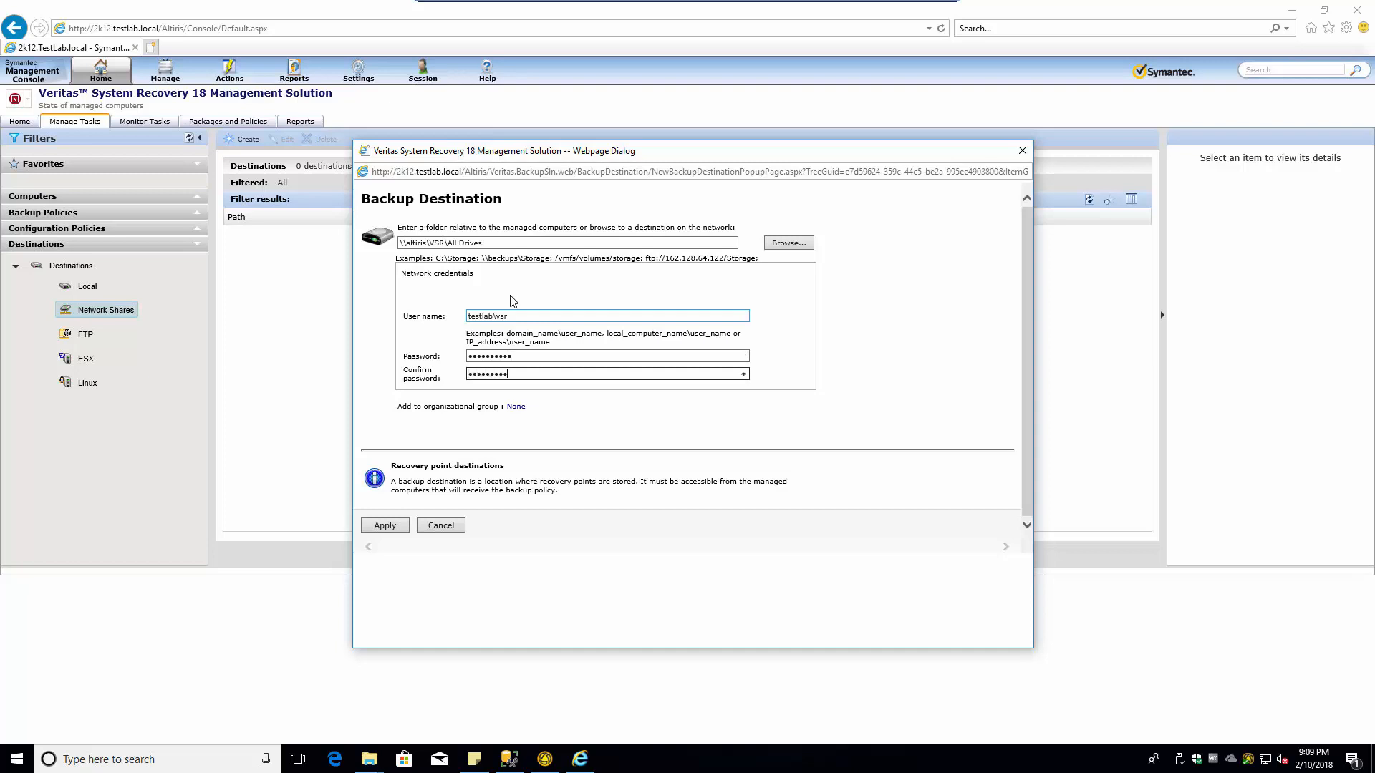
pyautogui.click(386, 526)
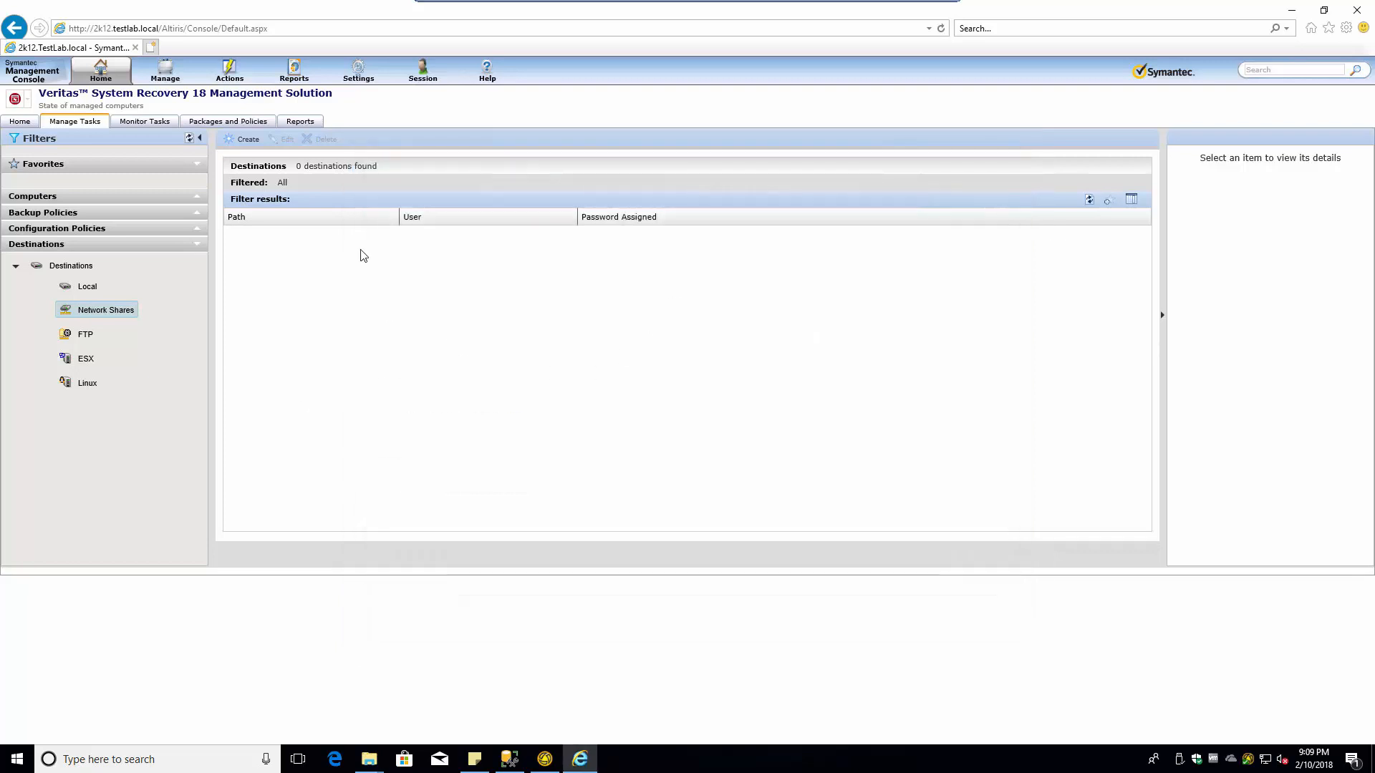
# - Go to the Veritas System Recovery home page from the console's Home menu
pyautogui.click(151, 124)
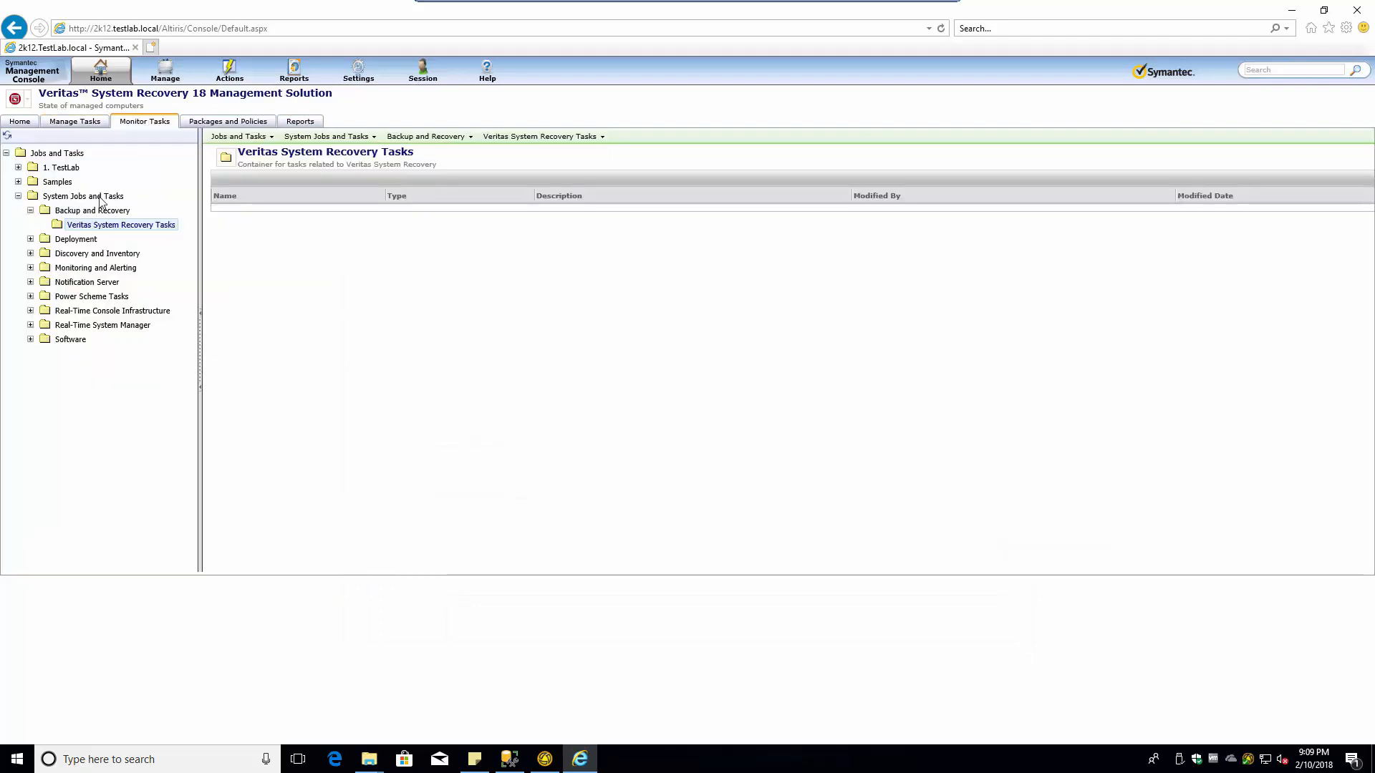
pyautogui.click(69, 123)
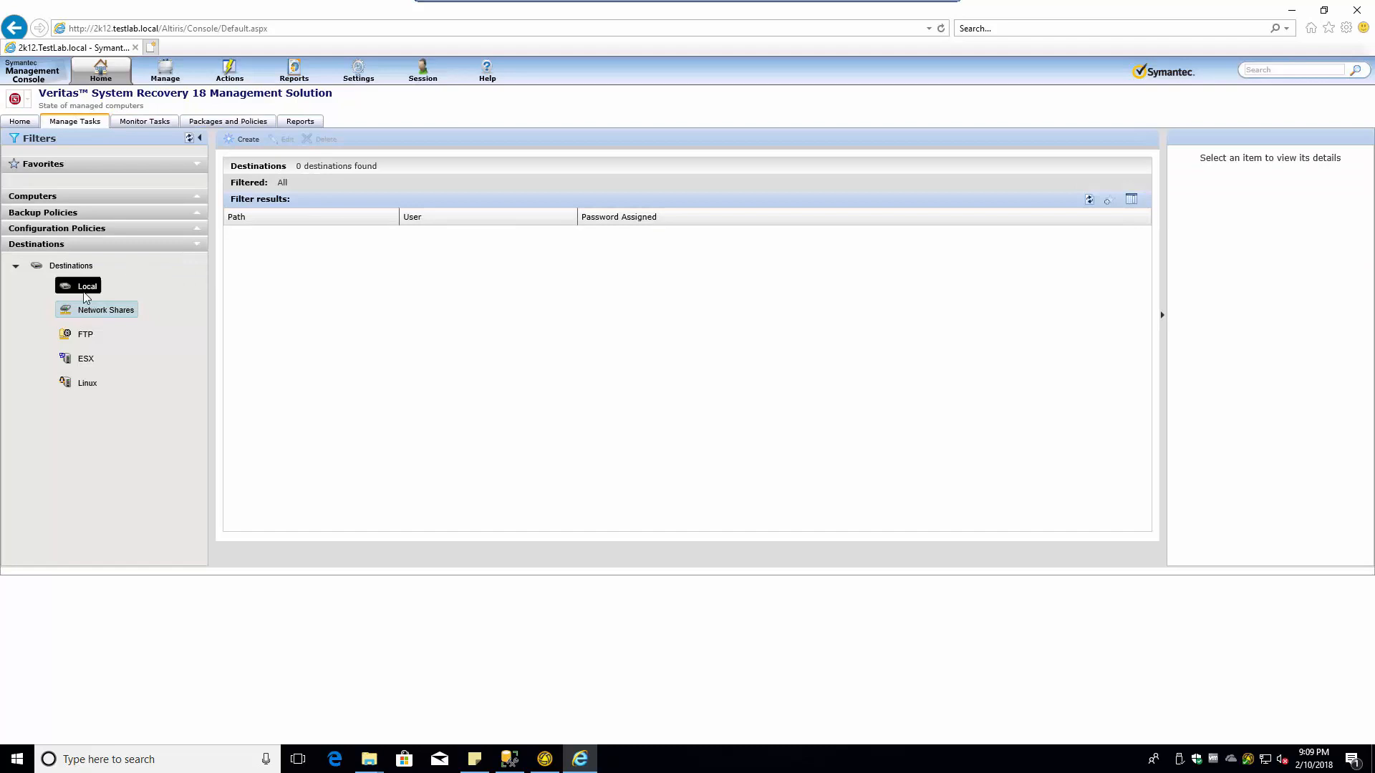
pyautogui.click(85, 292)
pyautogui.click(101, 76)
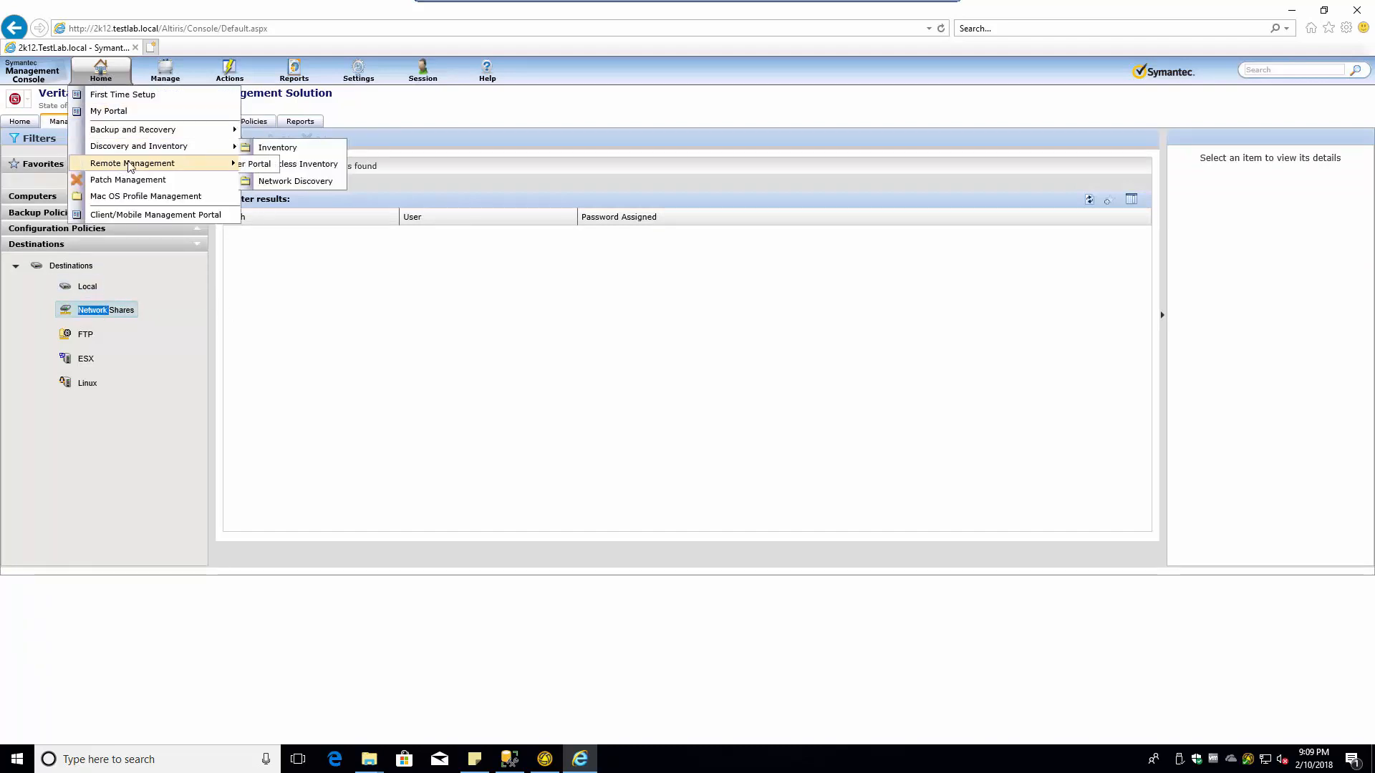
pyautogui.moveTo(165, 129)
pyautogui.click(309, 132)
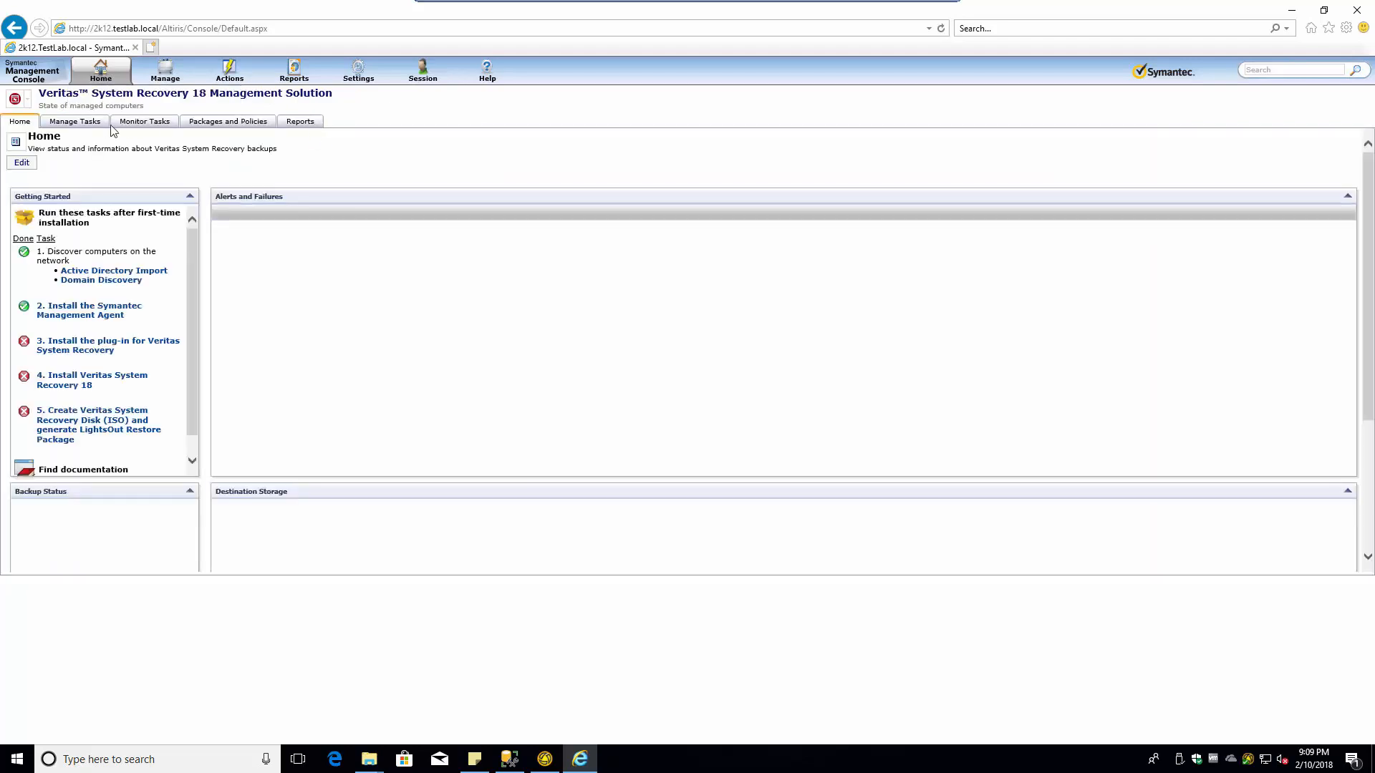
# - Filter Manage Tasks by Destinations > Network Shares, then take the VM out of full screen
pyautogui.click(82, 126)
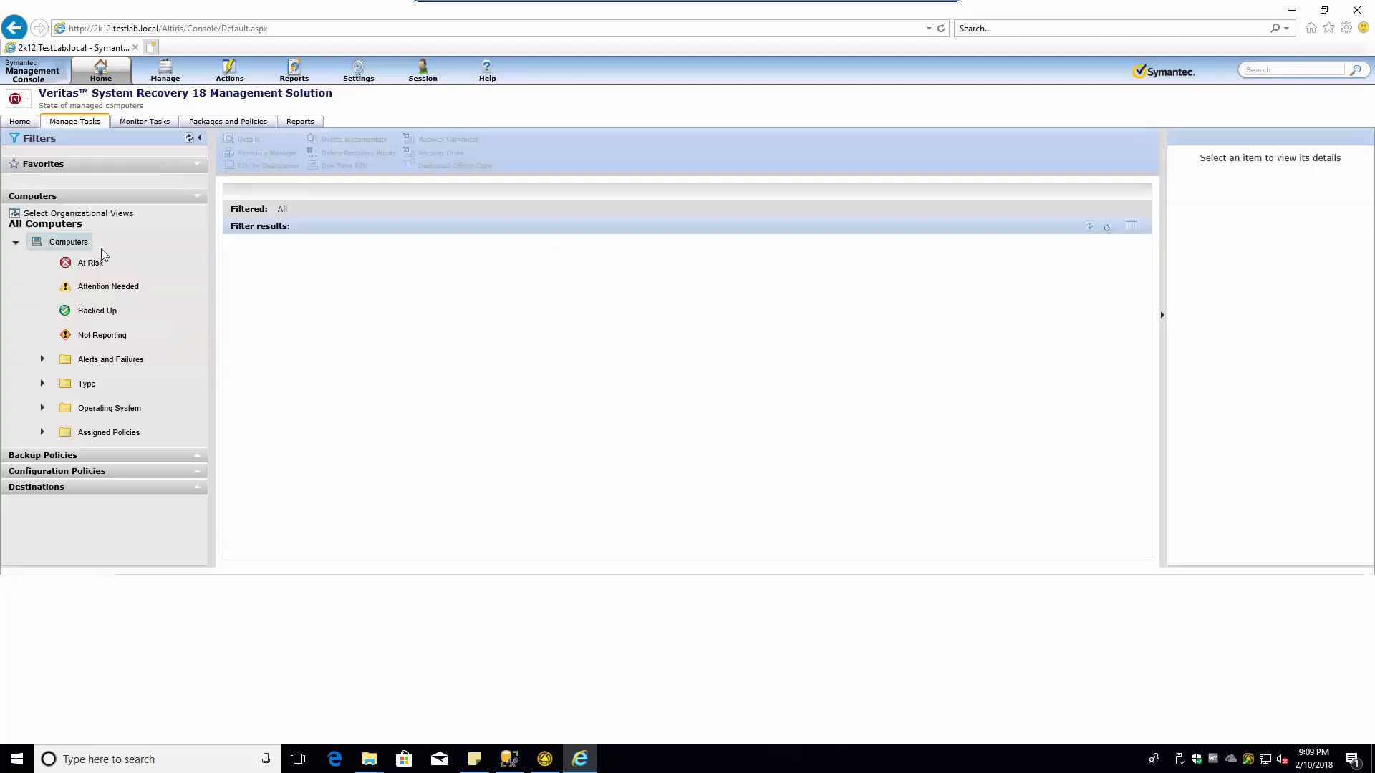
pyautogui.click(196, 195)
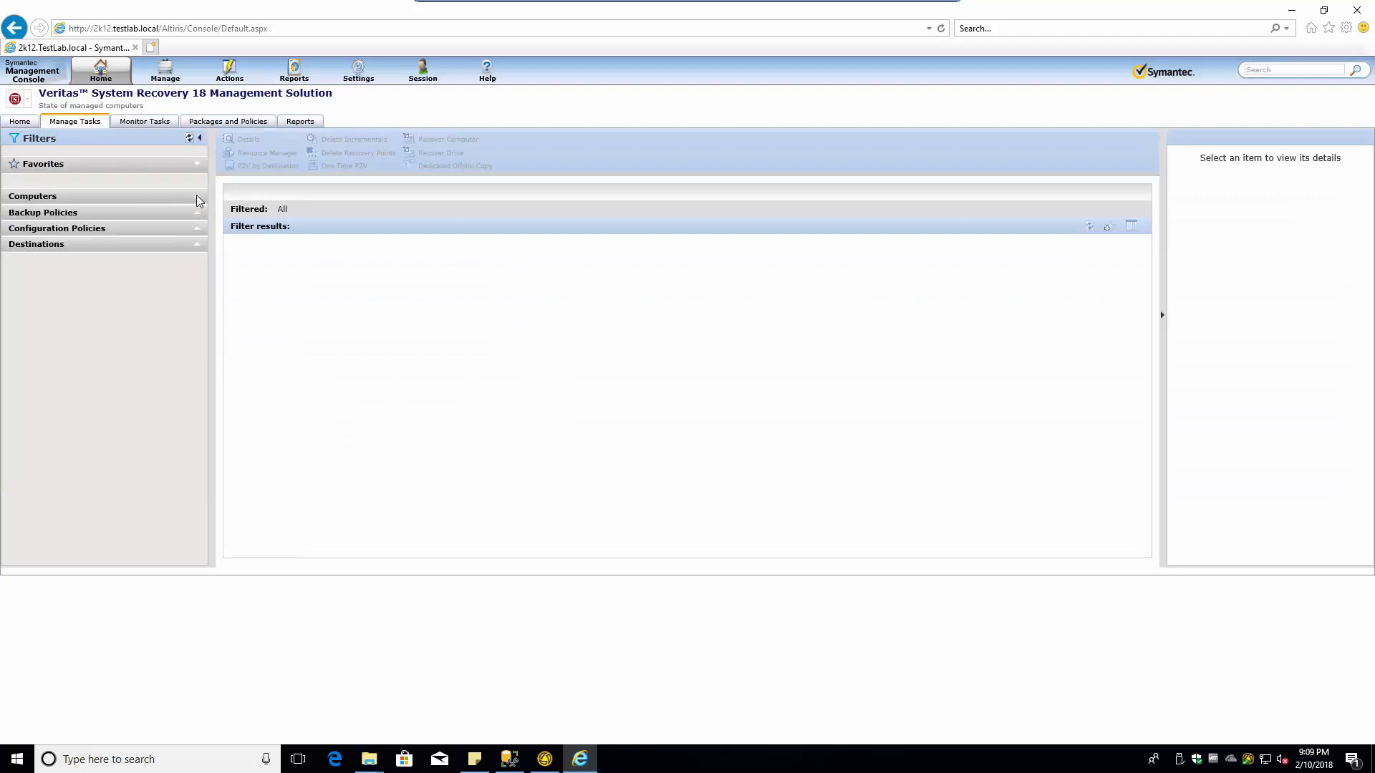
pyautogui.click(196, 245)
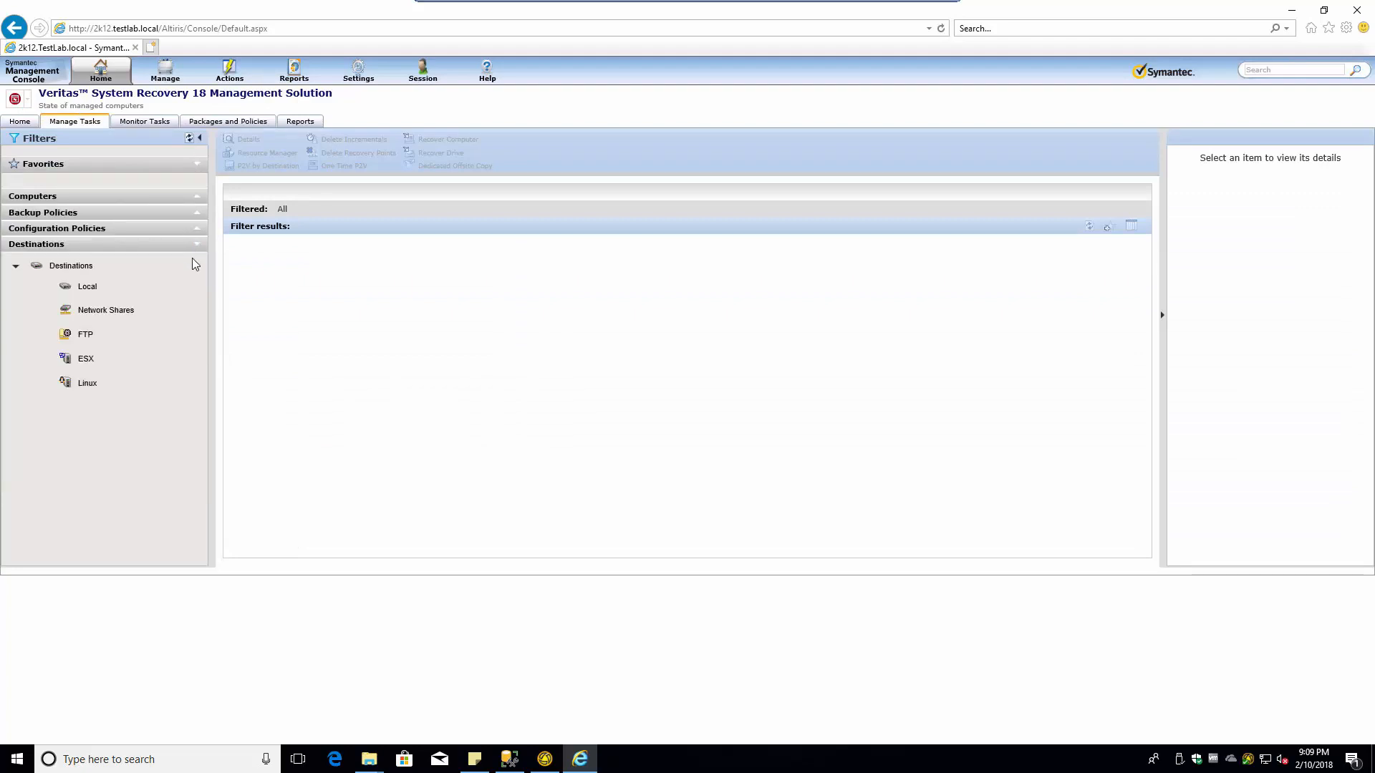
pyautogui.click(92, 290)
pyautogui.click(102, 316)
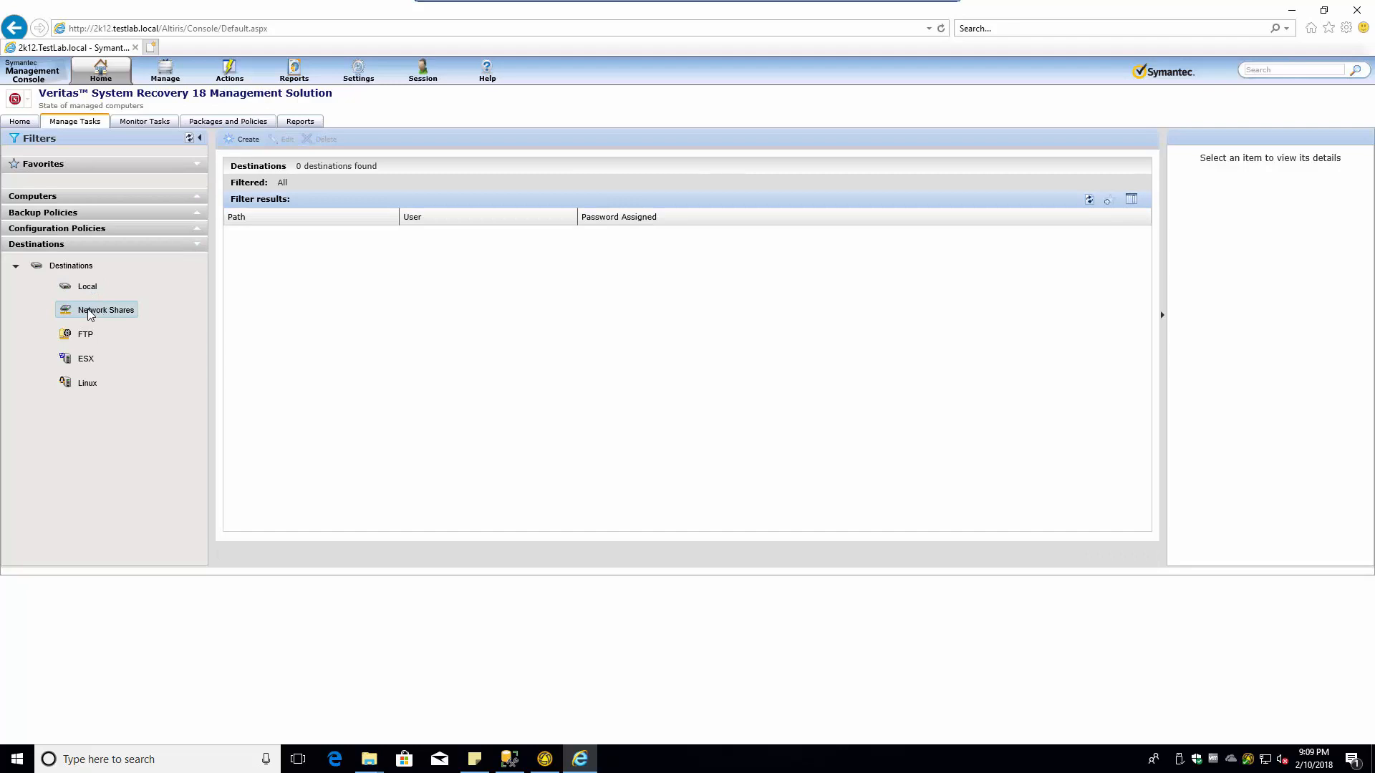
pyautogui.doubleClick(90, 314)
pyautogui.click(331, 387)
pyautogui.moveTo(473, 6)
pyautogui.click(940, 5)
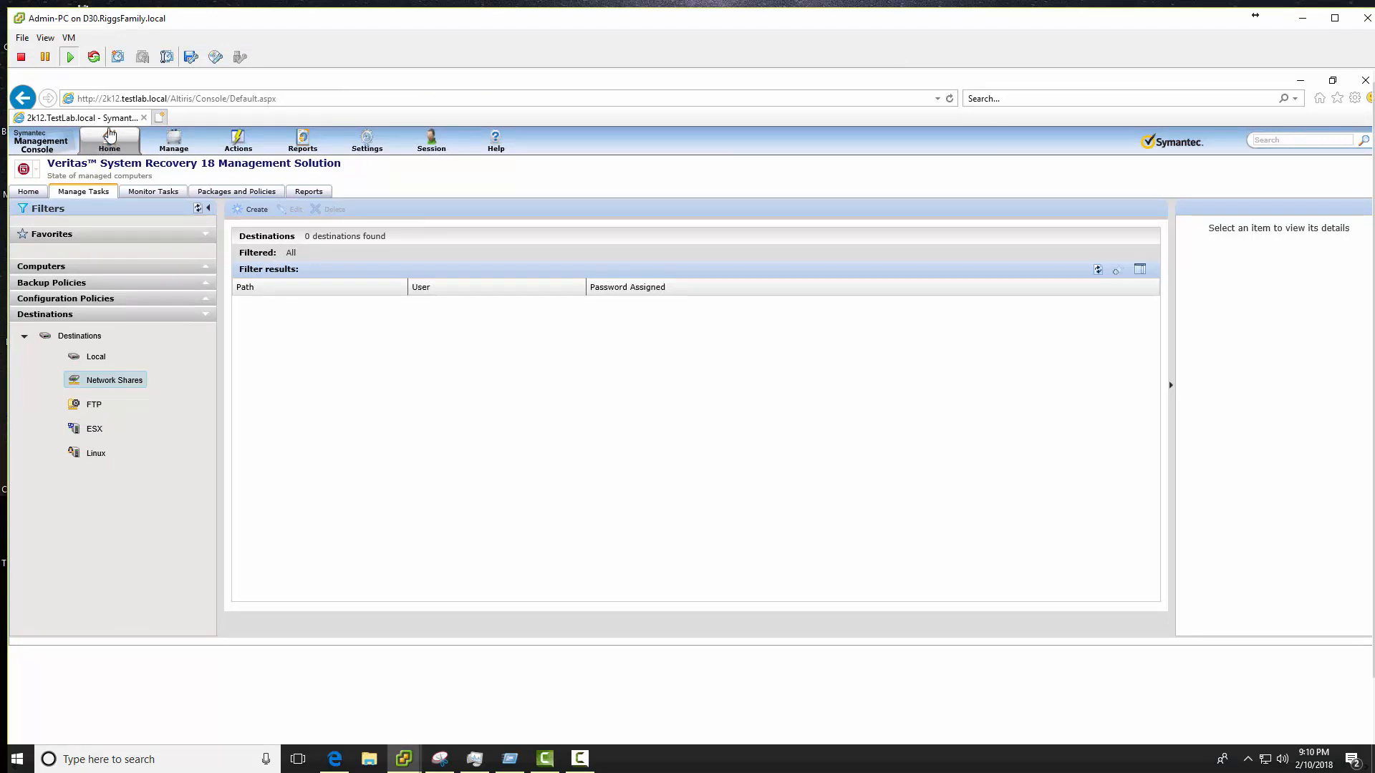
# - Return the VM to full screen and start a destination with path \\altiris\VSR\All_Drives
pyautogui.click(49, 40)
pyautogui.click(107, 104)
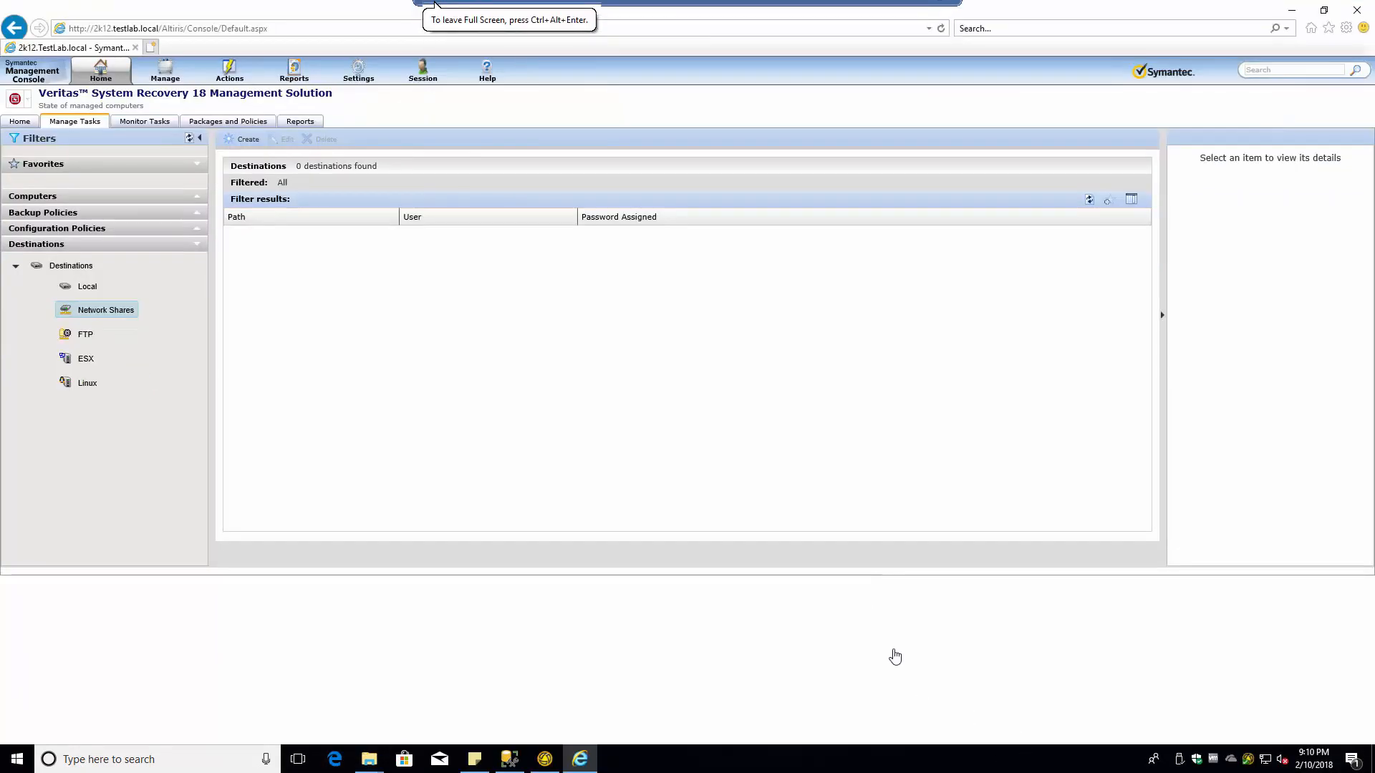
pyautogui.click(245, 139)
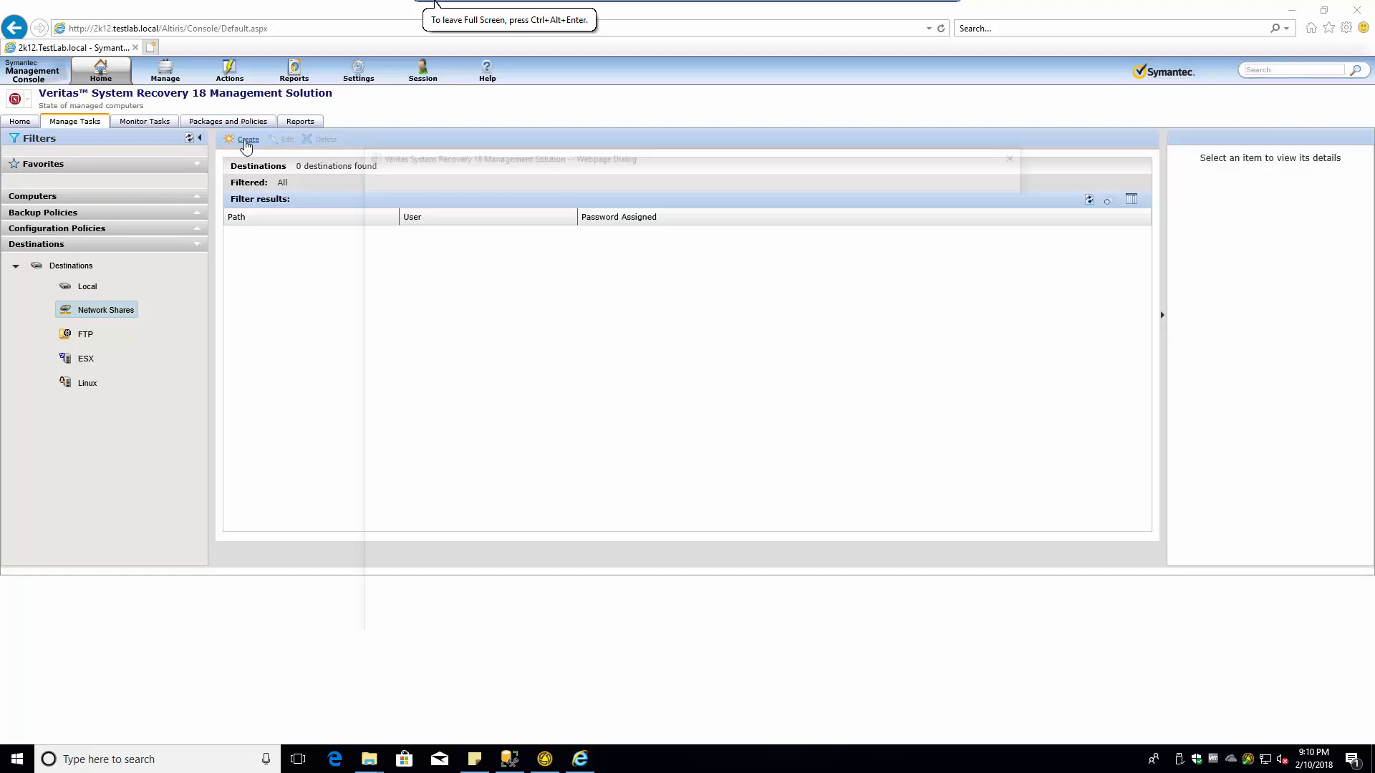
pyautogui.write('\\\\altiris\\VSR\\All Drives')
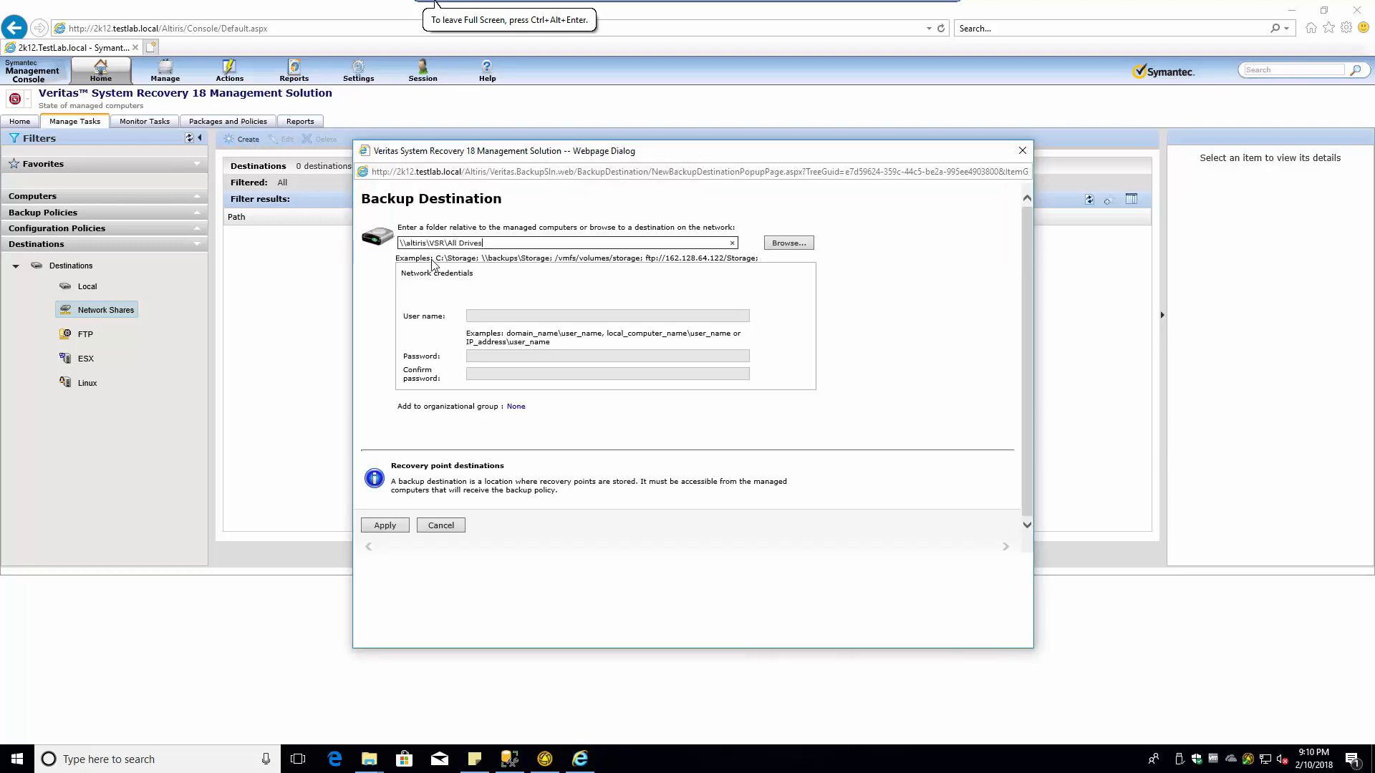
pyautogui.press('BackSpace')
pyautogui.write('_')
pyautogui.click(805, 244)
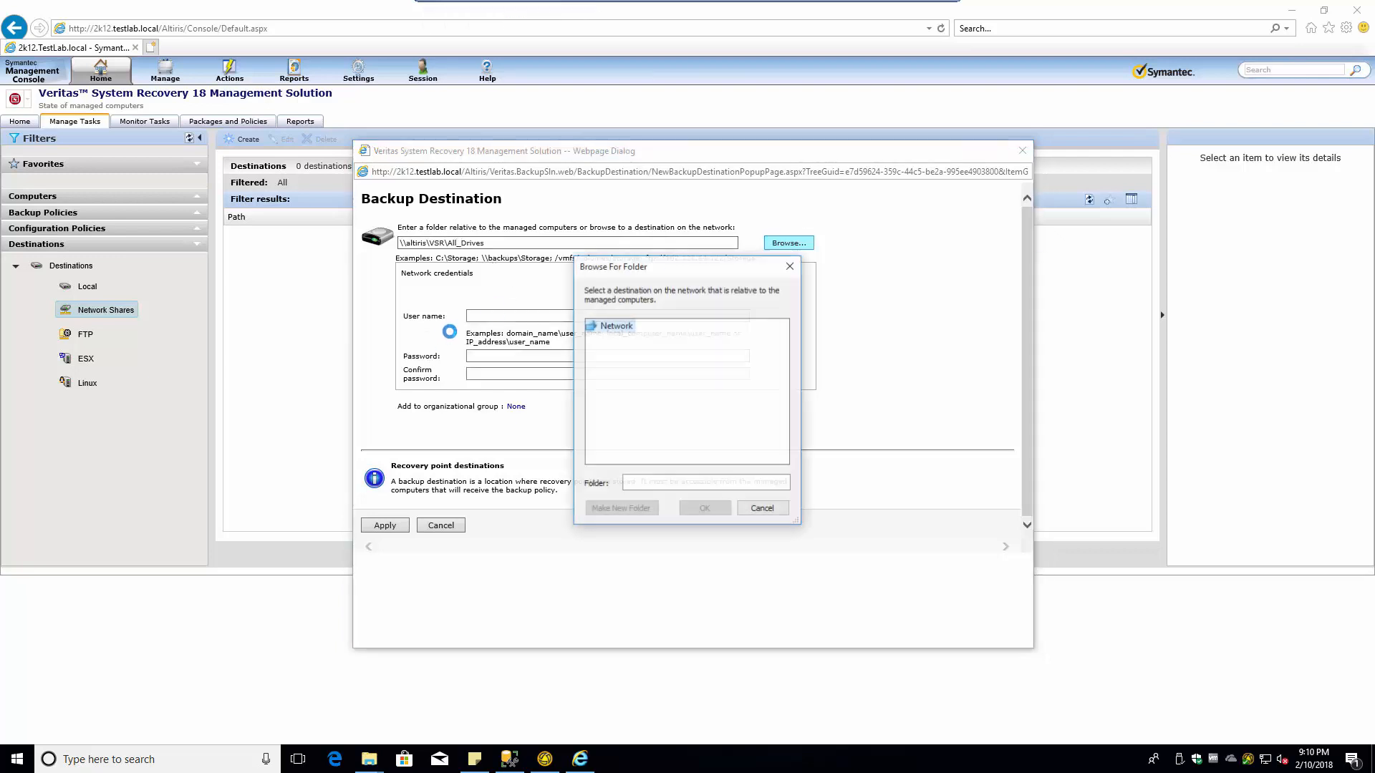
pyautogui.click(763, 510)
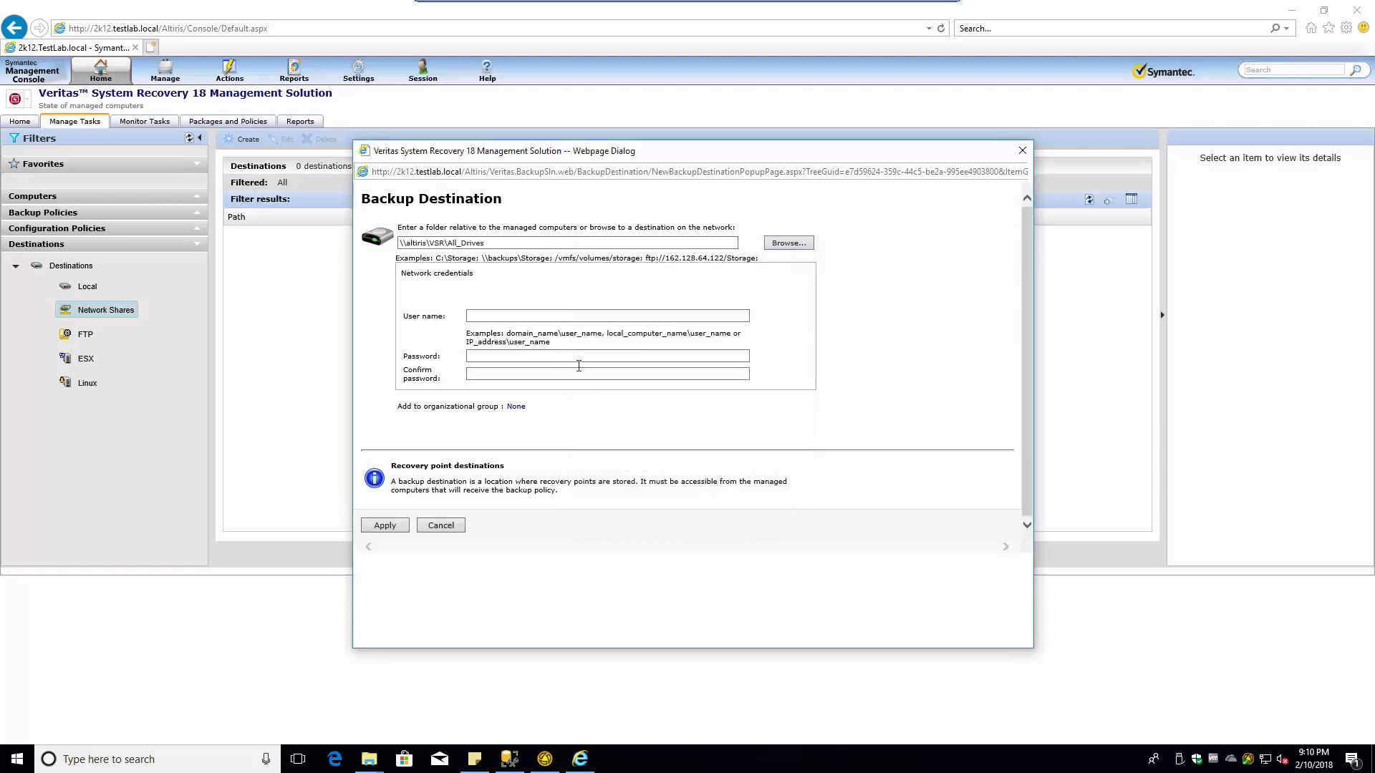
# - Enter the VSR account user name, password, and password confirmation
pyautogui.click(504, 318)
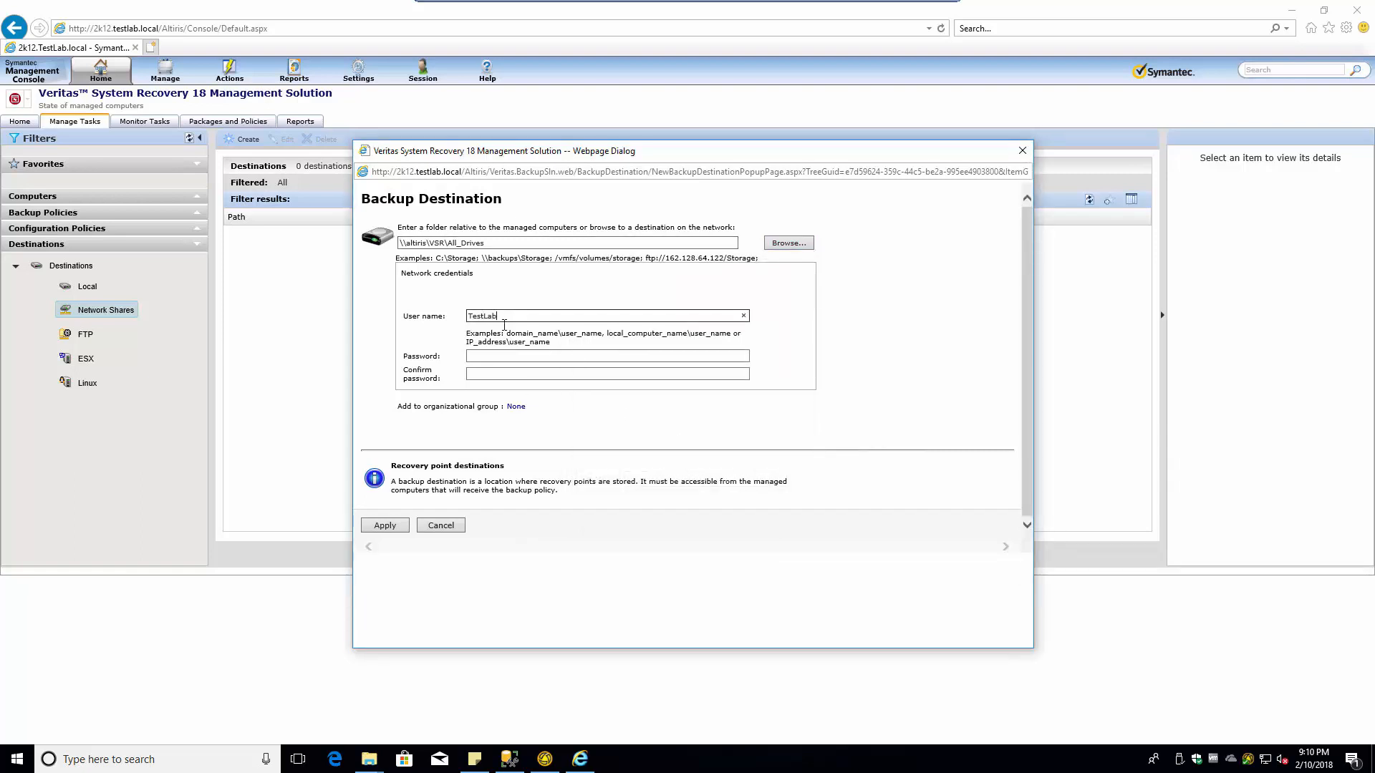
pyautogui.press('Tab')
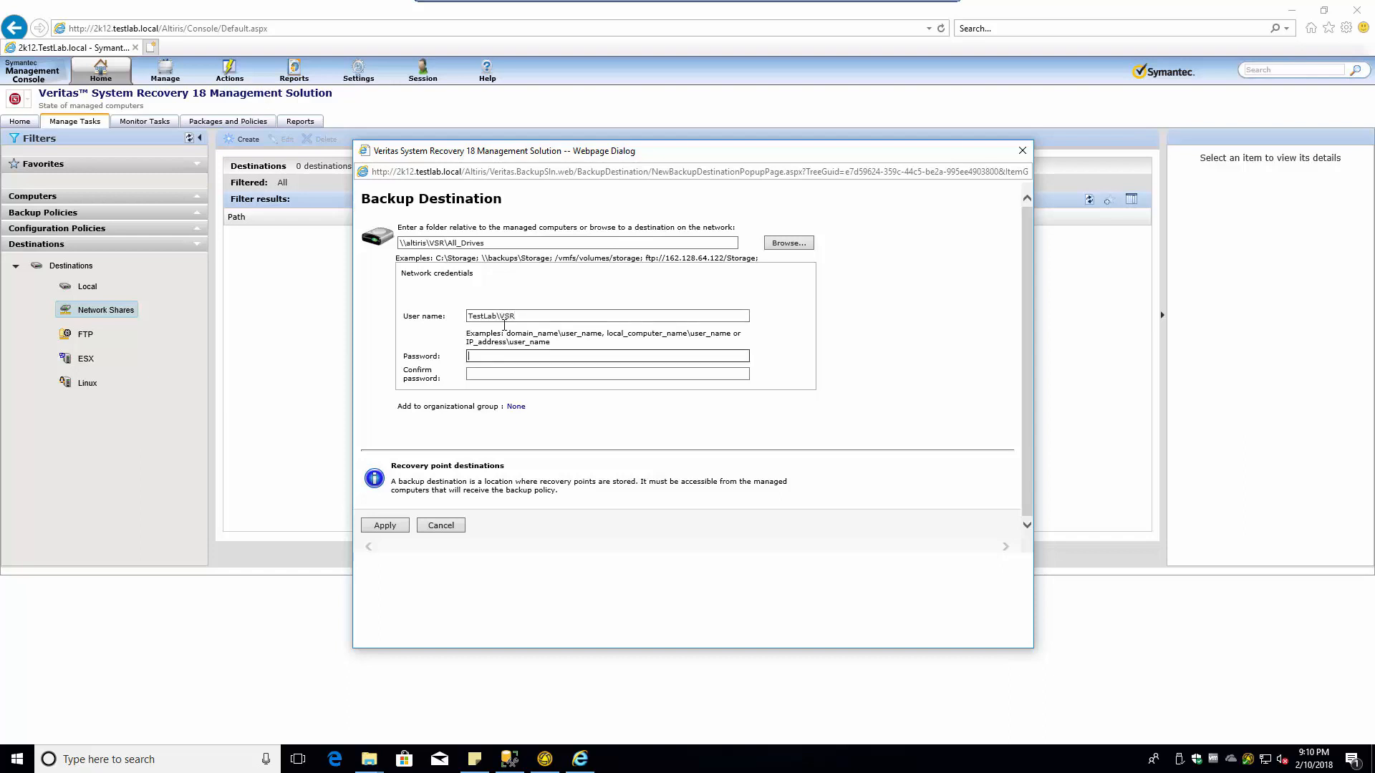
pyautogui.write('****')
pyautogui.press('Tab')
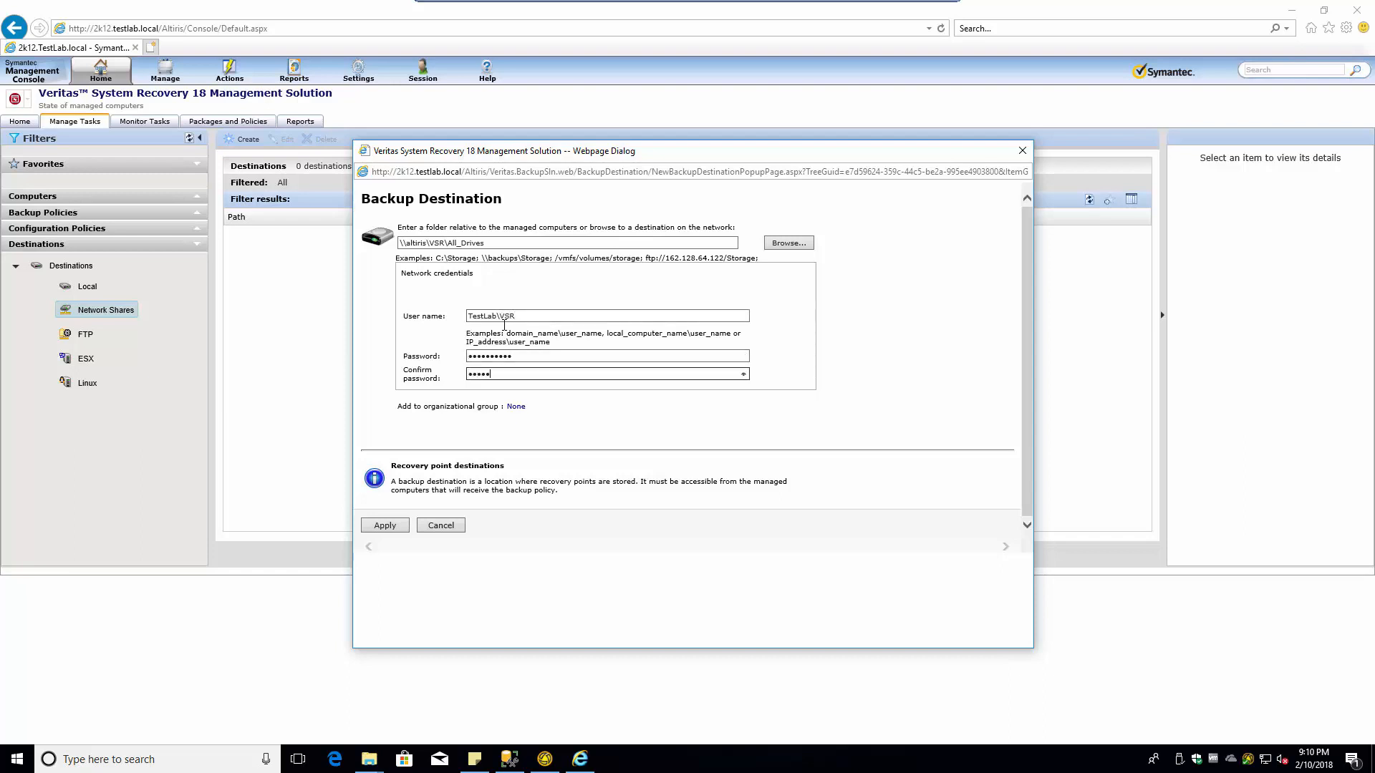
pyautogui.press('Tab')
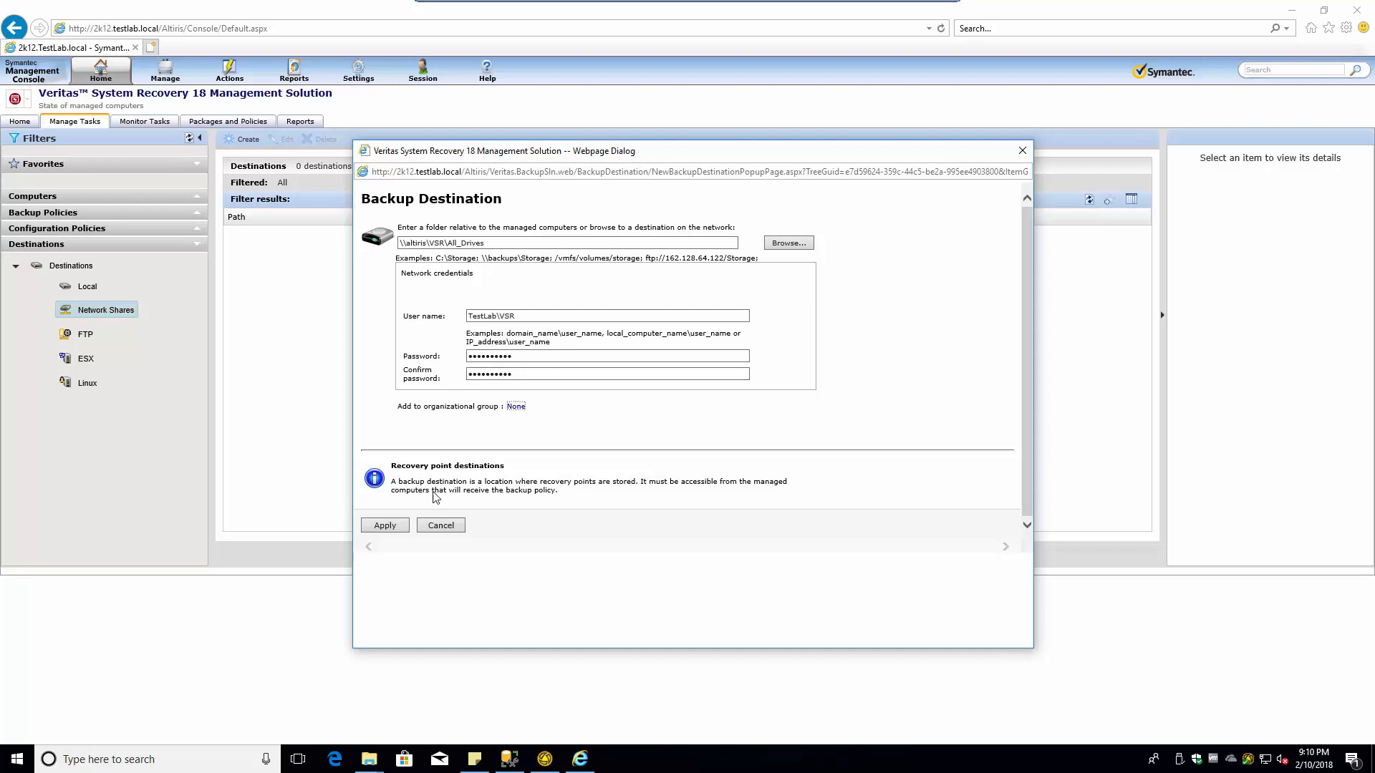
# - Save the All_Drives destination, check the Network Shares list, then close the console window
pyautogui.click(374, 521)
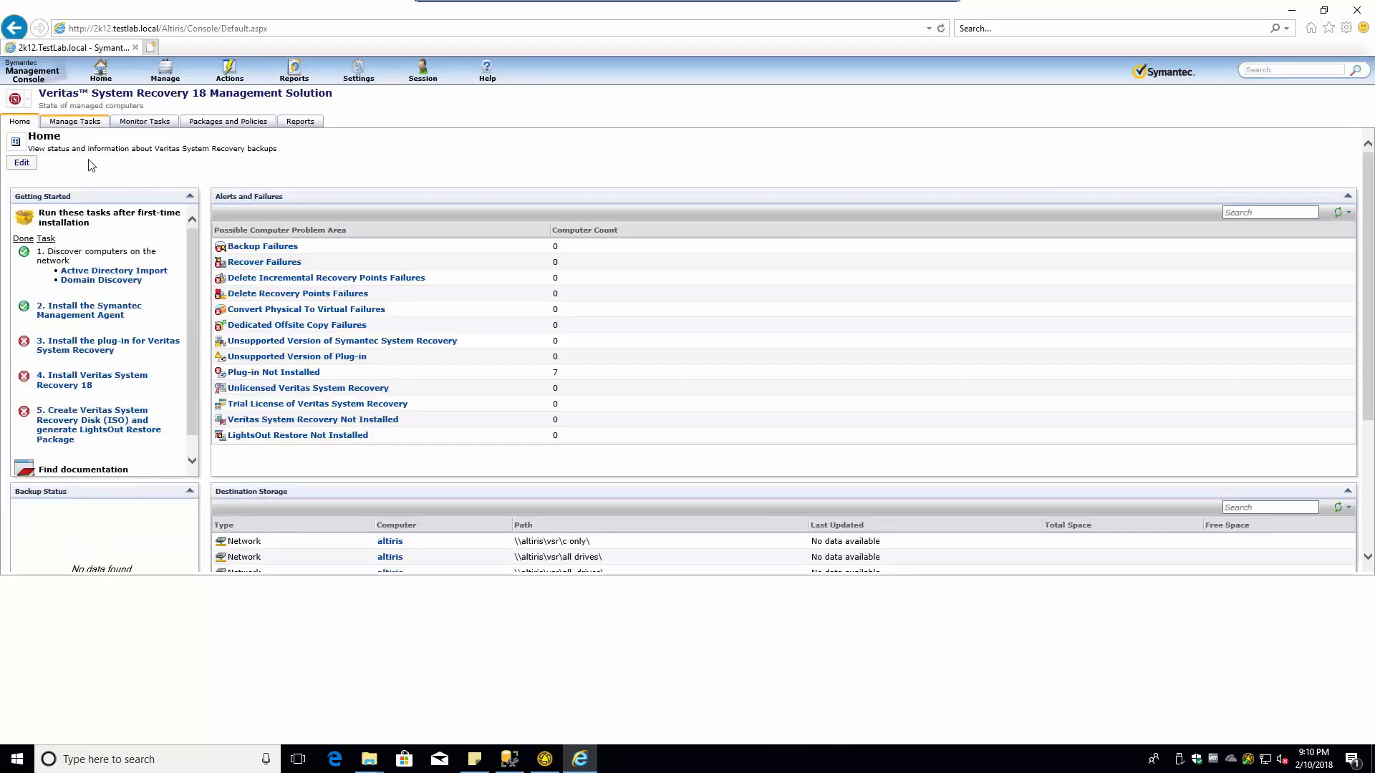
pyautogui.click(77, 122)
pyautogui.click(170, 487)
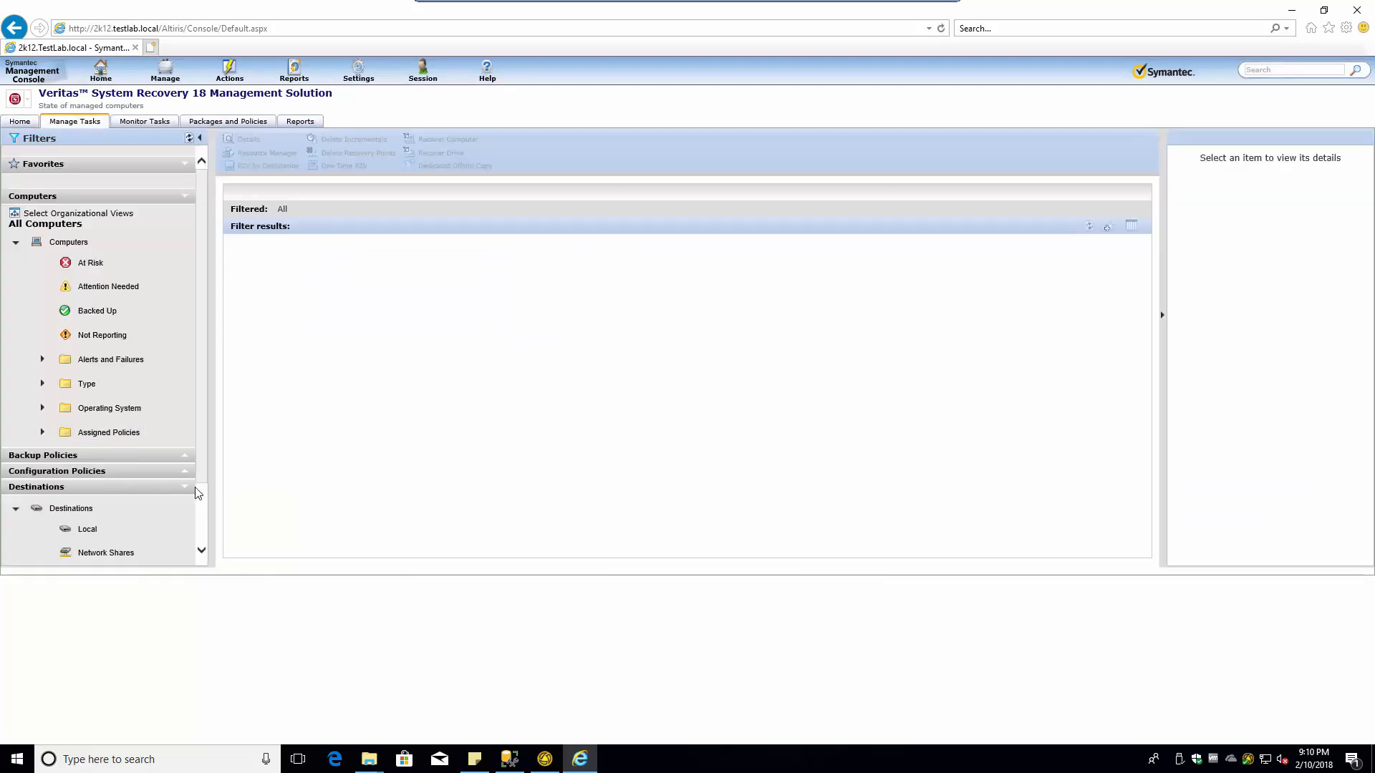
pyautogui.click(120, 555)
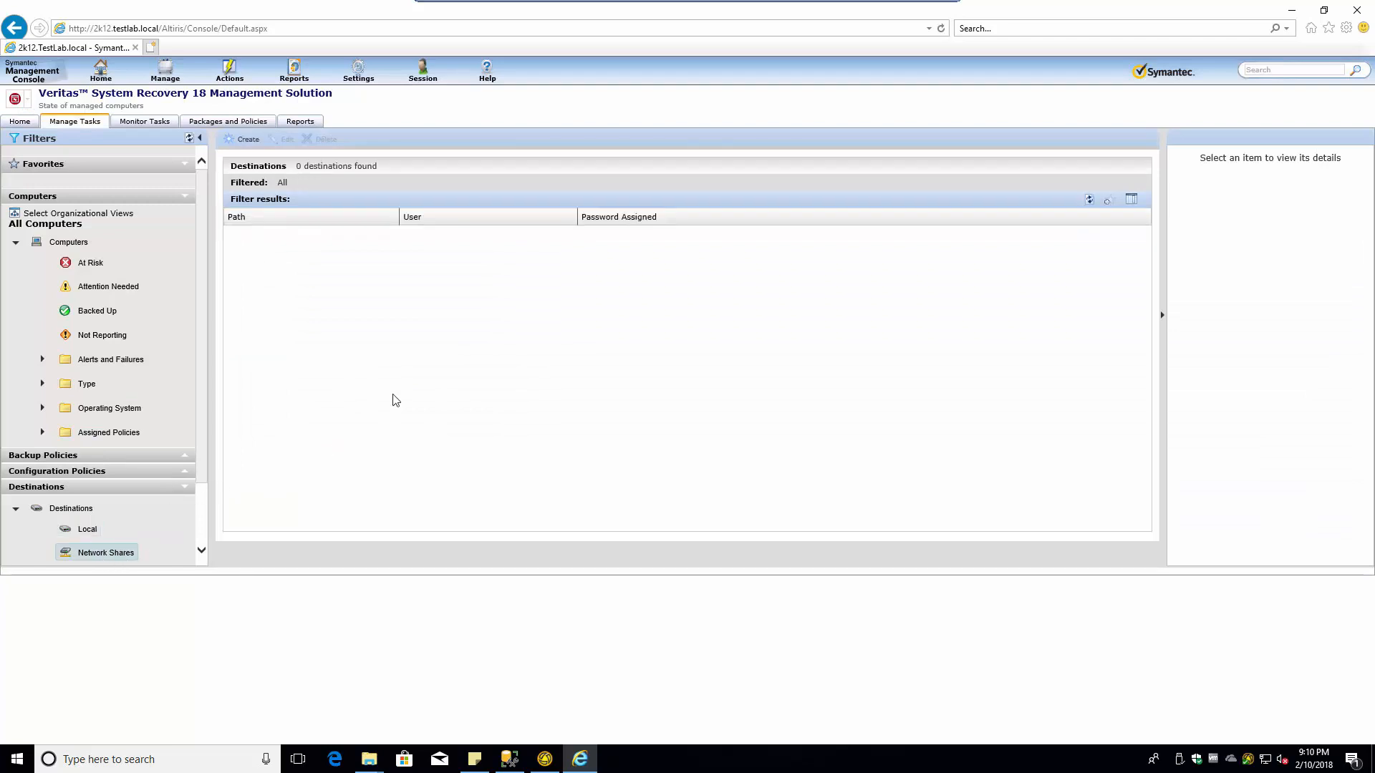
pyautogui.click(1356, 10)
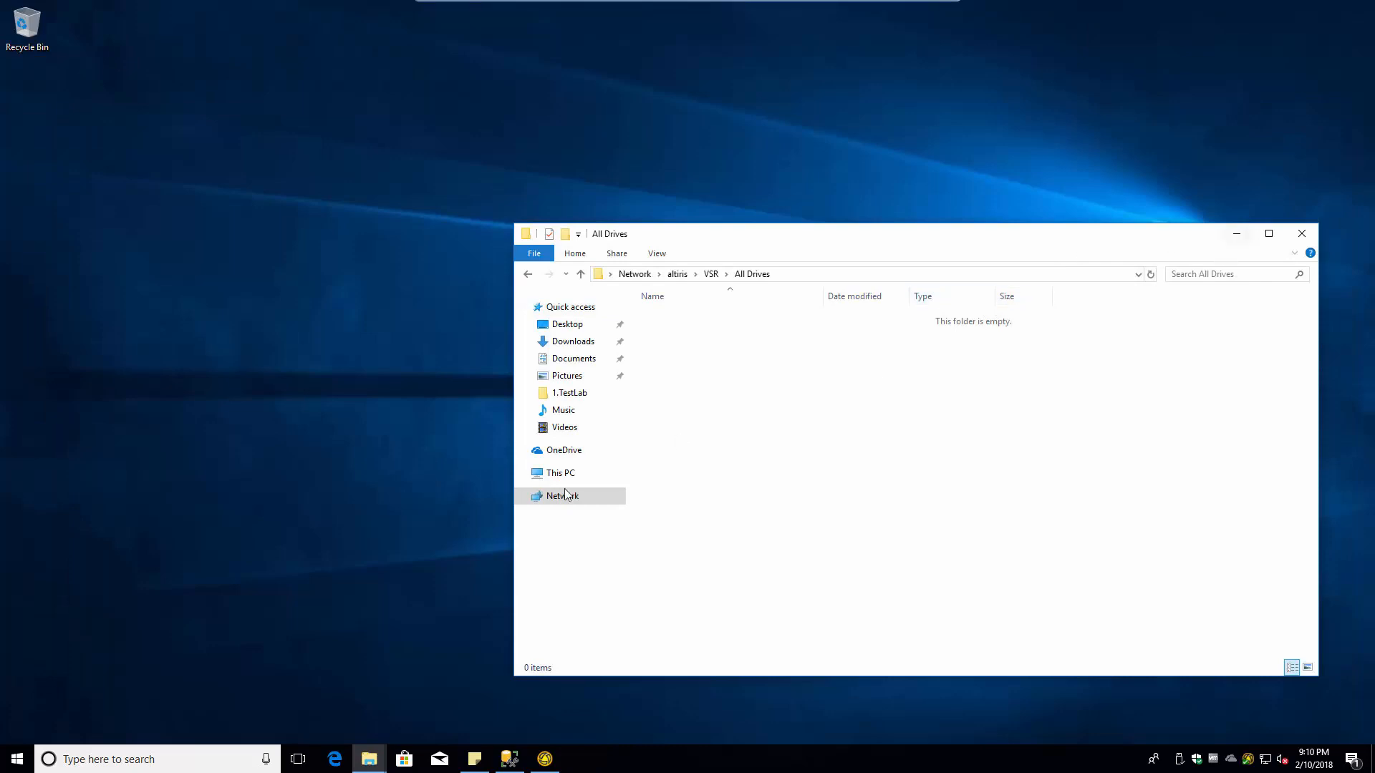
pyautogui.click(333, 758)
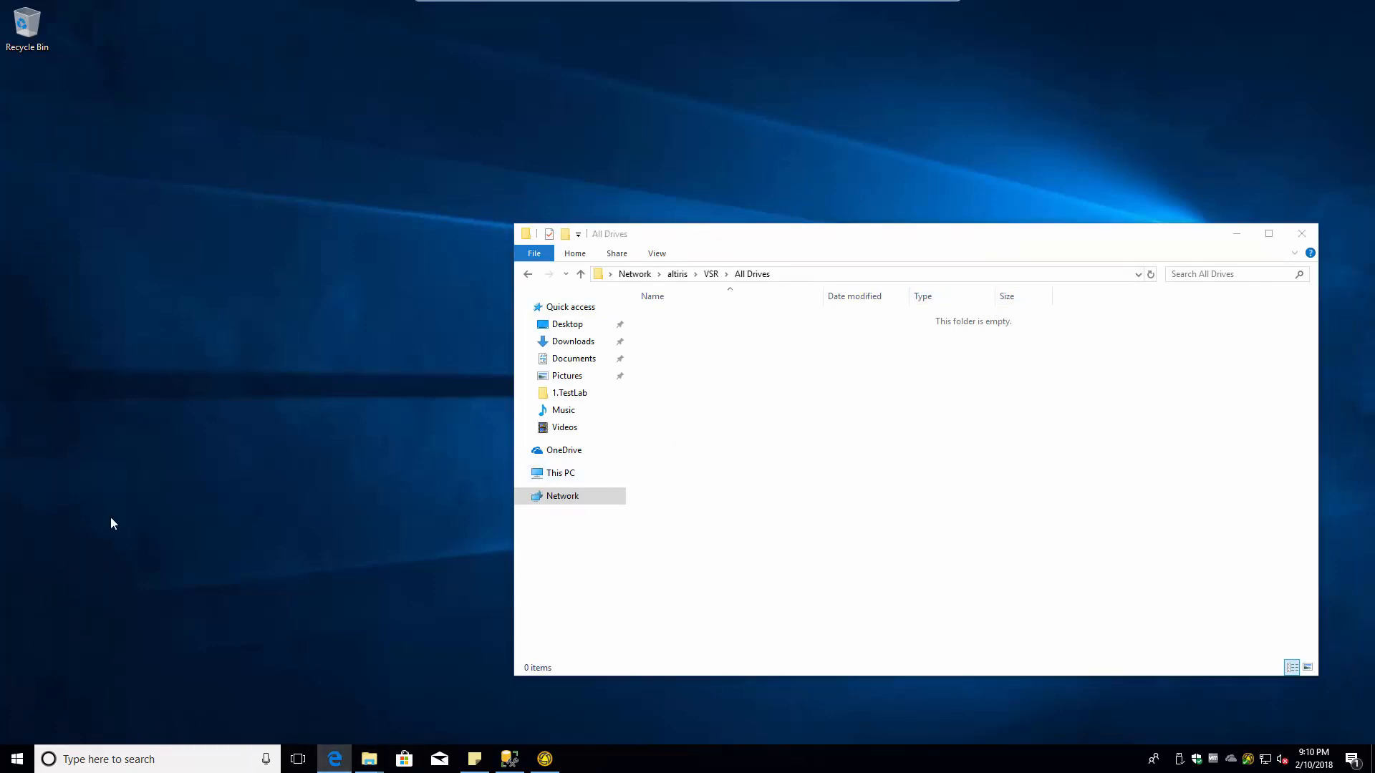
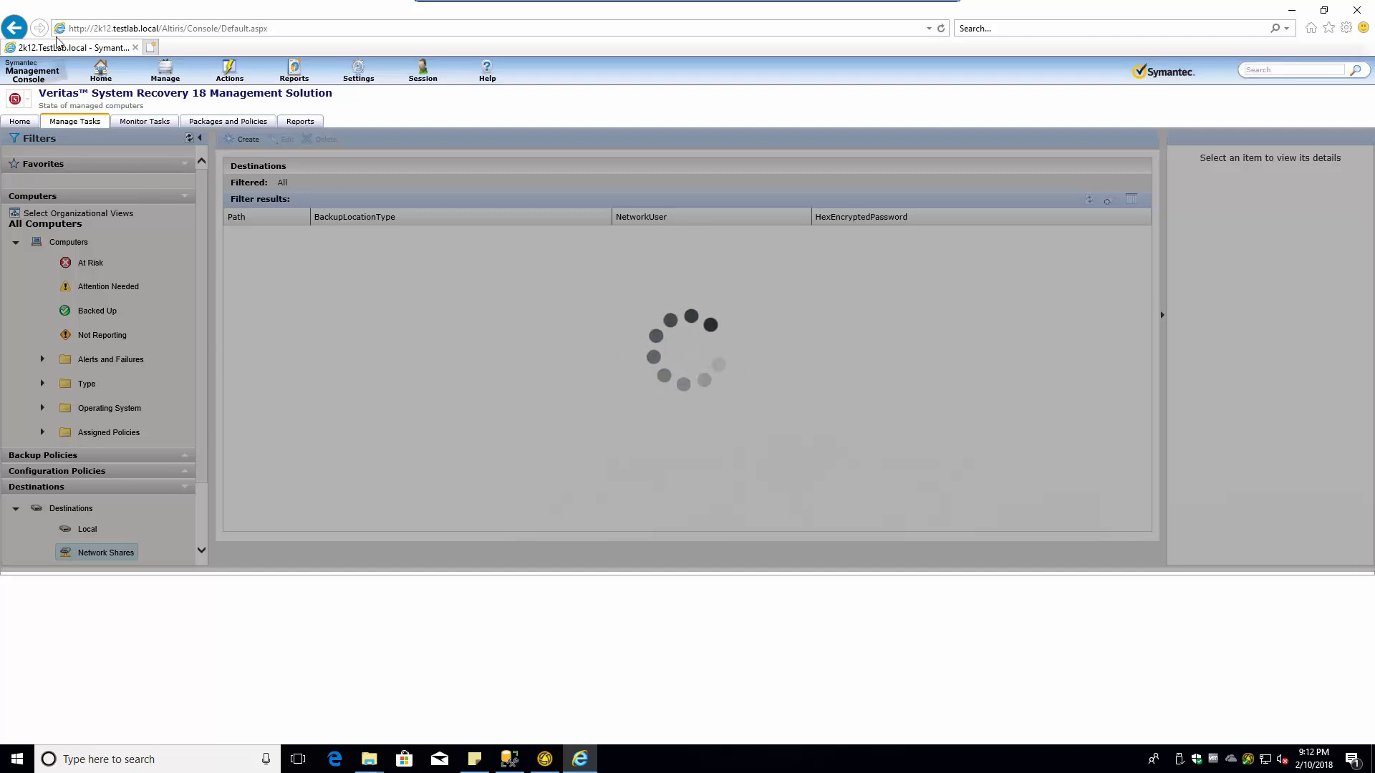
# - Open the console in a new tab and view the Symantec Administrators role's members in Account Management
pyautogui.click(151, 48)
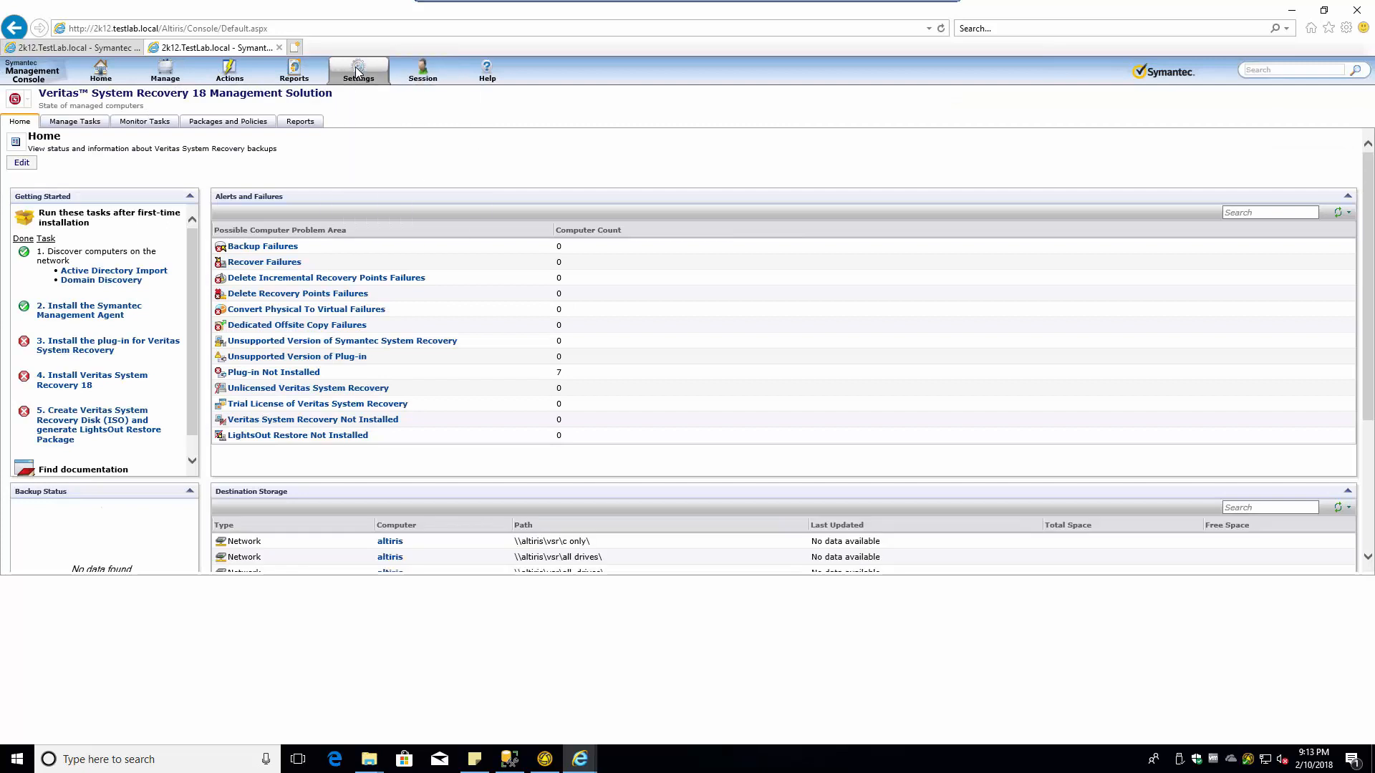
pyautogui.moveTo(356, 70)
pyautogui.moveTo(387, 131)
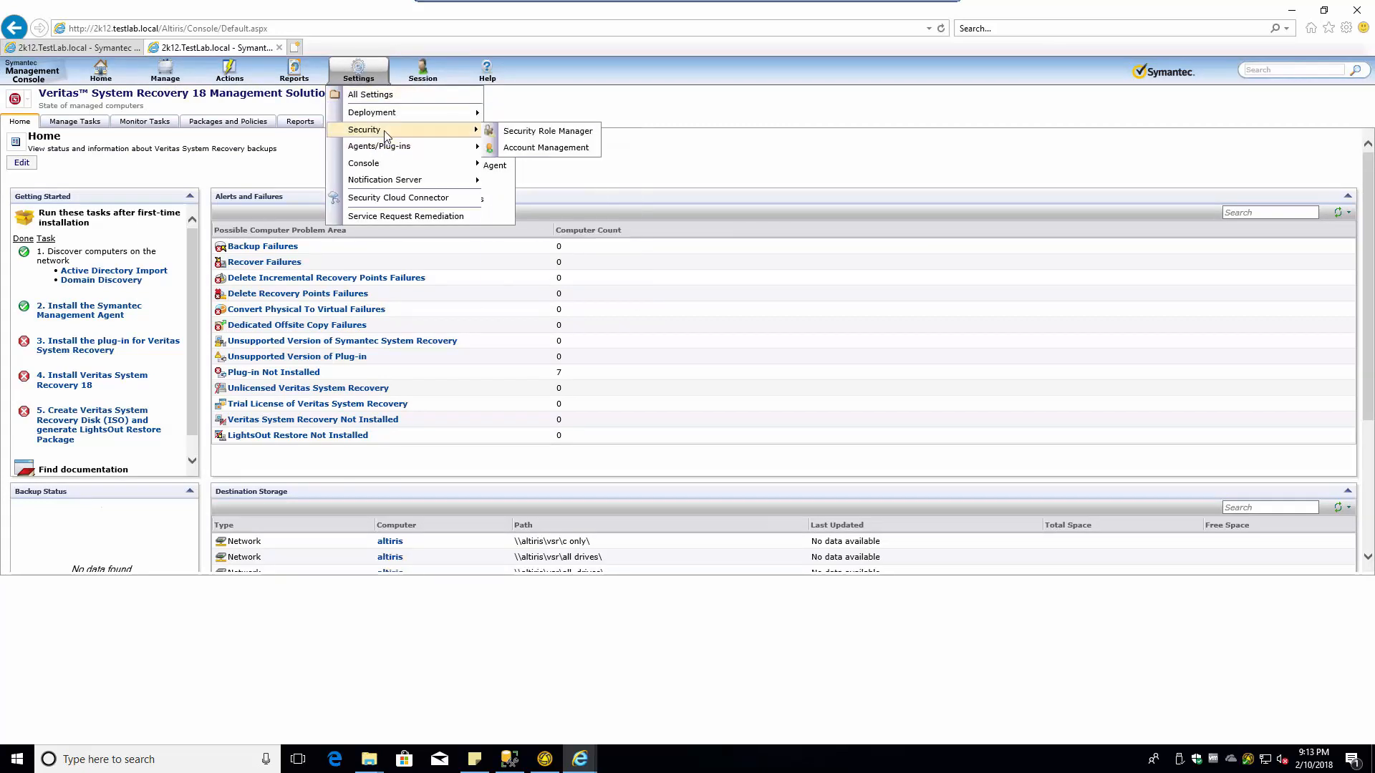
pyautogui.click(519, 147)
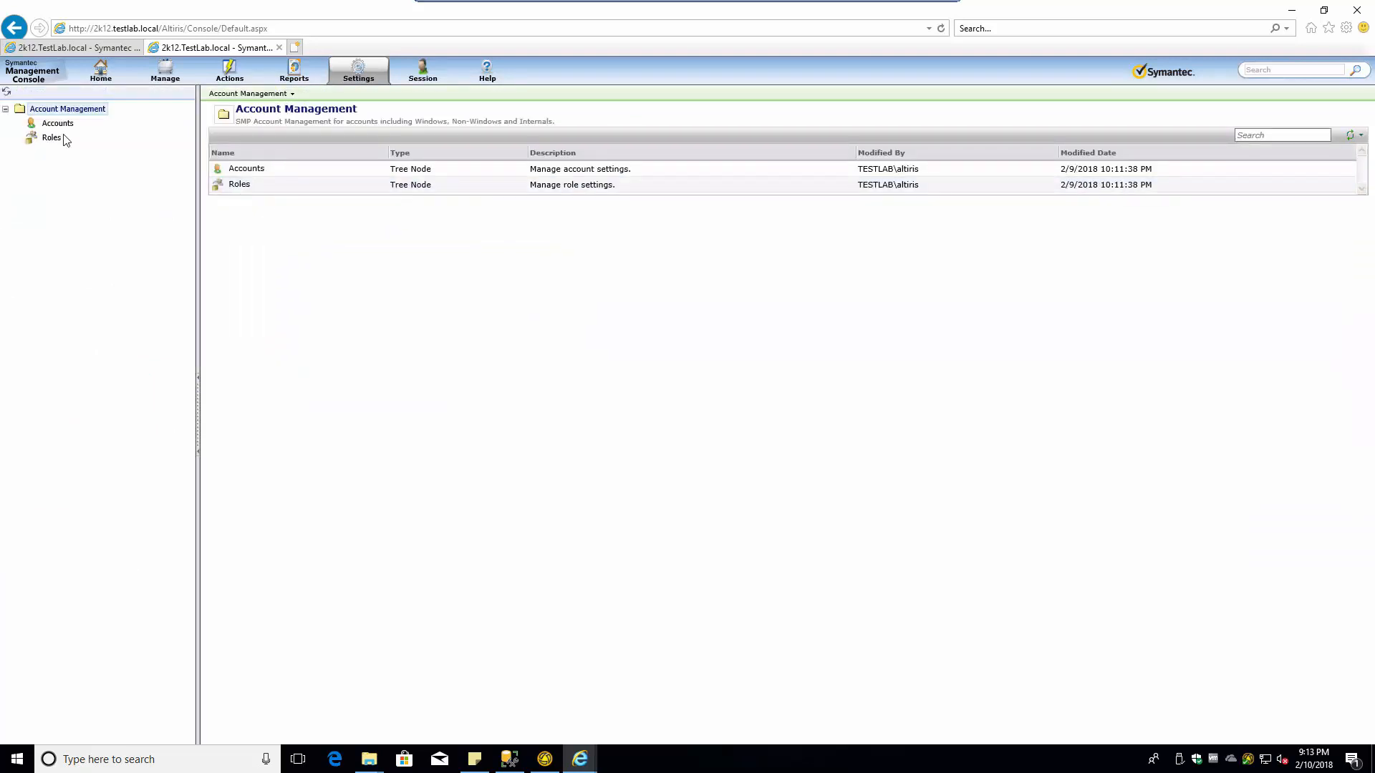
pyautogui.click(59, 142)
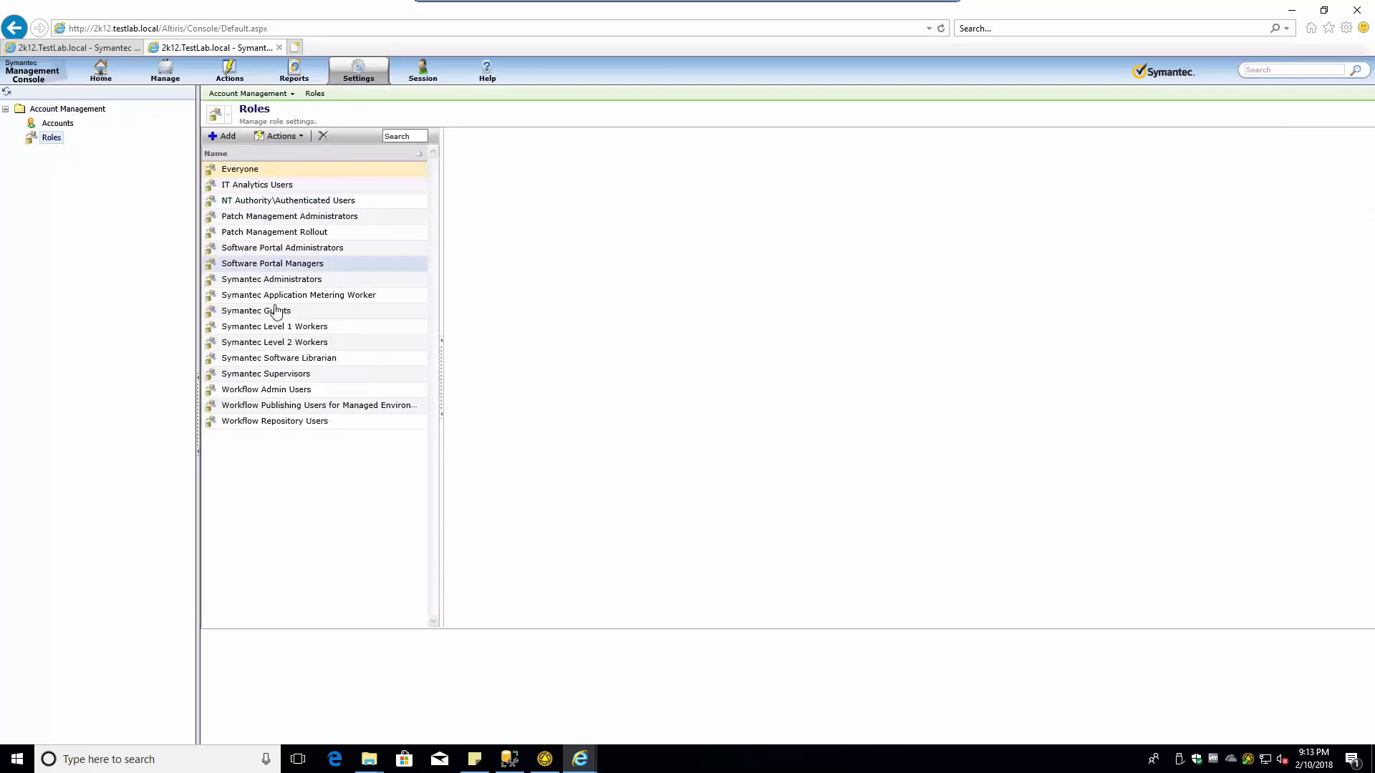
pyautogui.click(272, 280)
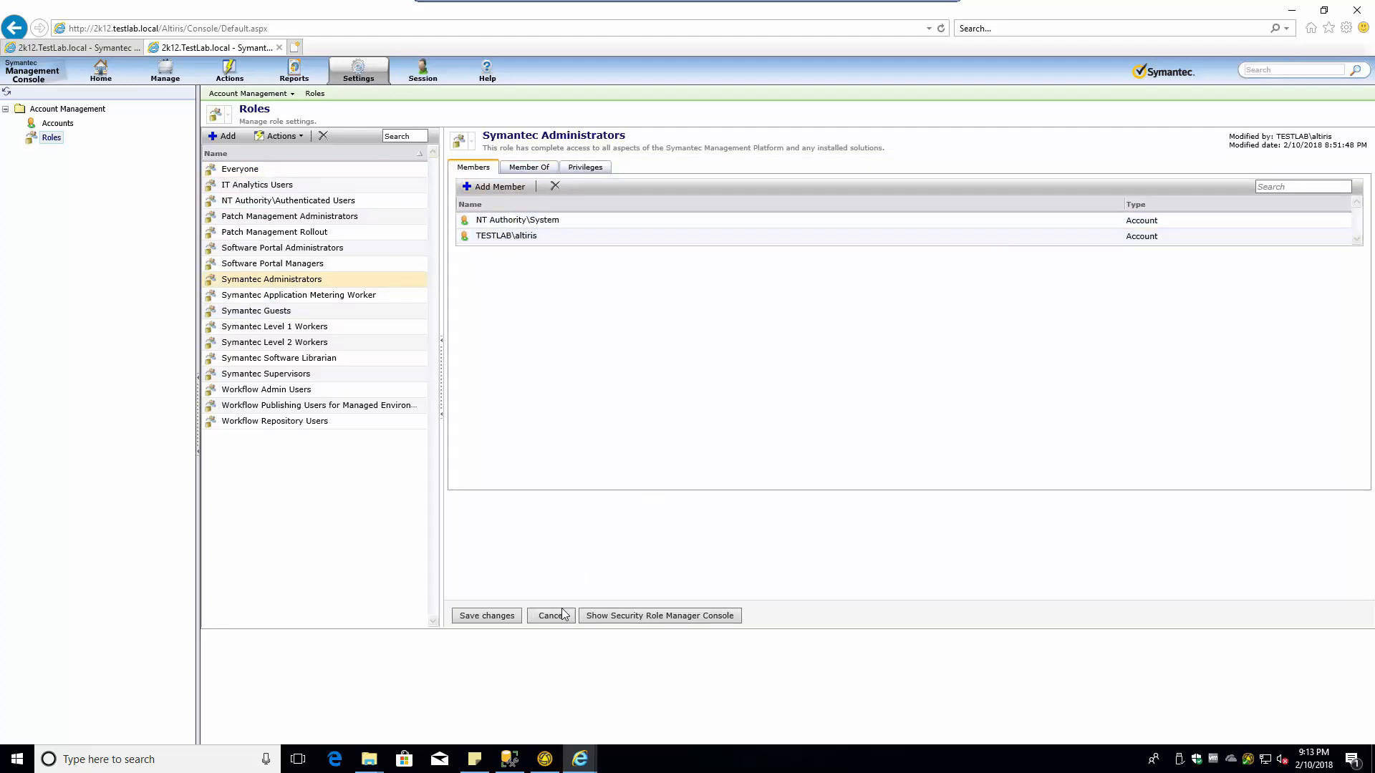
# - Open and cancel the Add Account and Add Role pickers, leaving the role membership unchanged
pyautogui.click(500, 187)
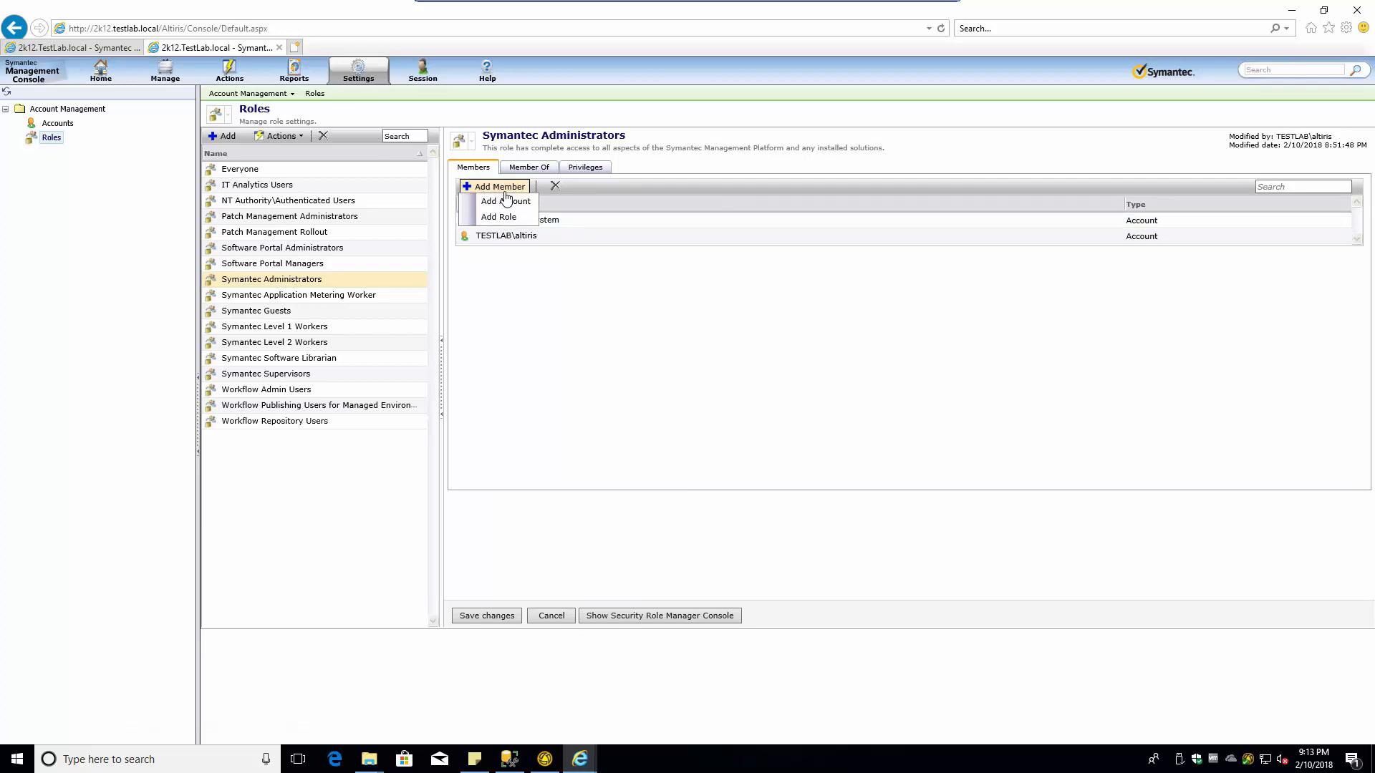
pyautogui.click(511, 217)
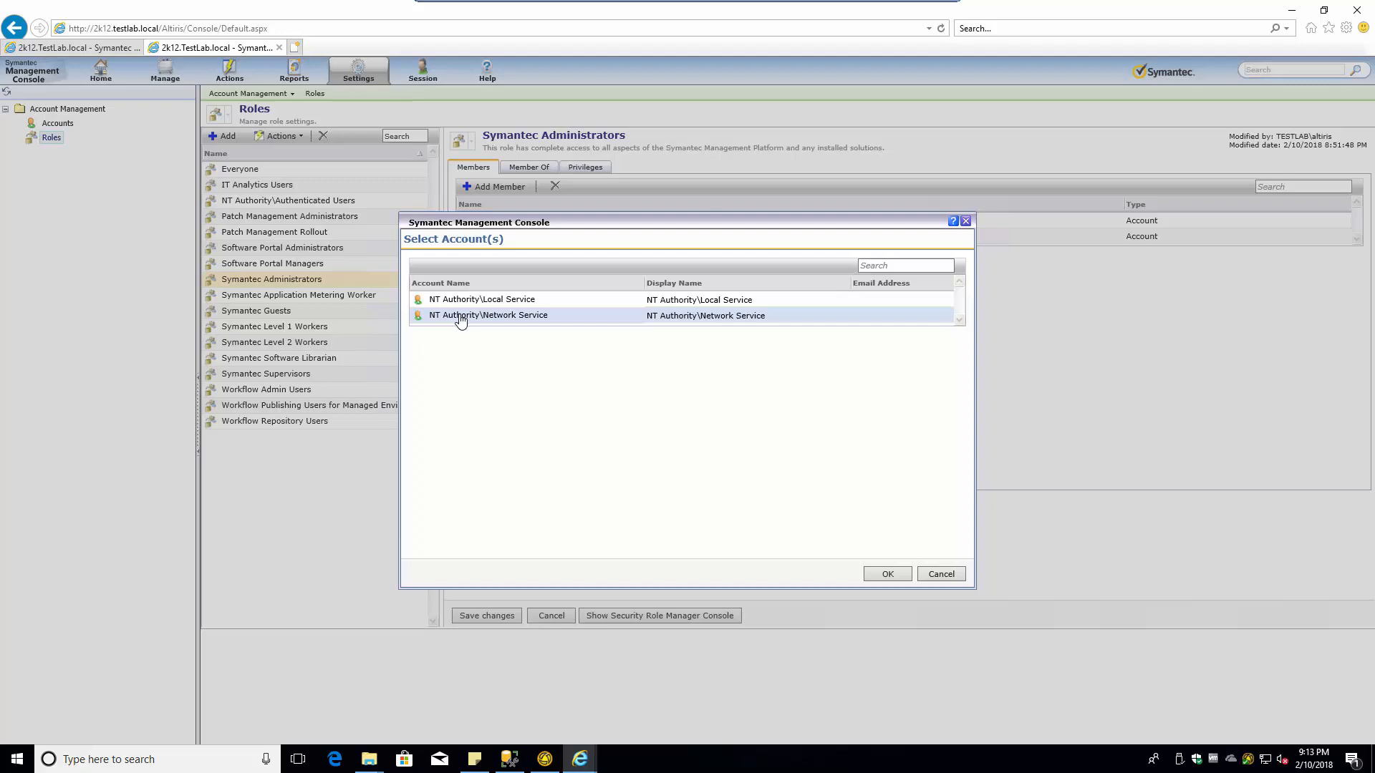
pyautogui.click(938, 574)
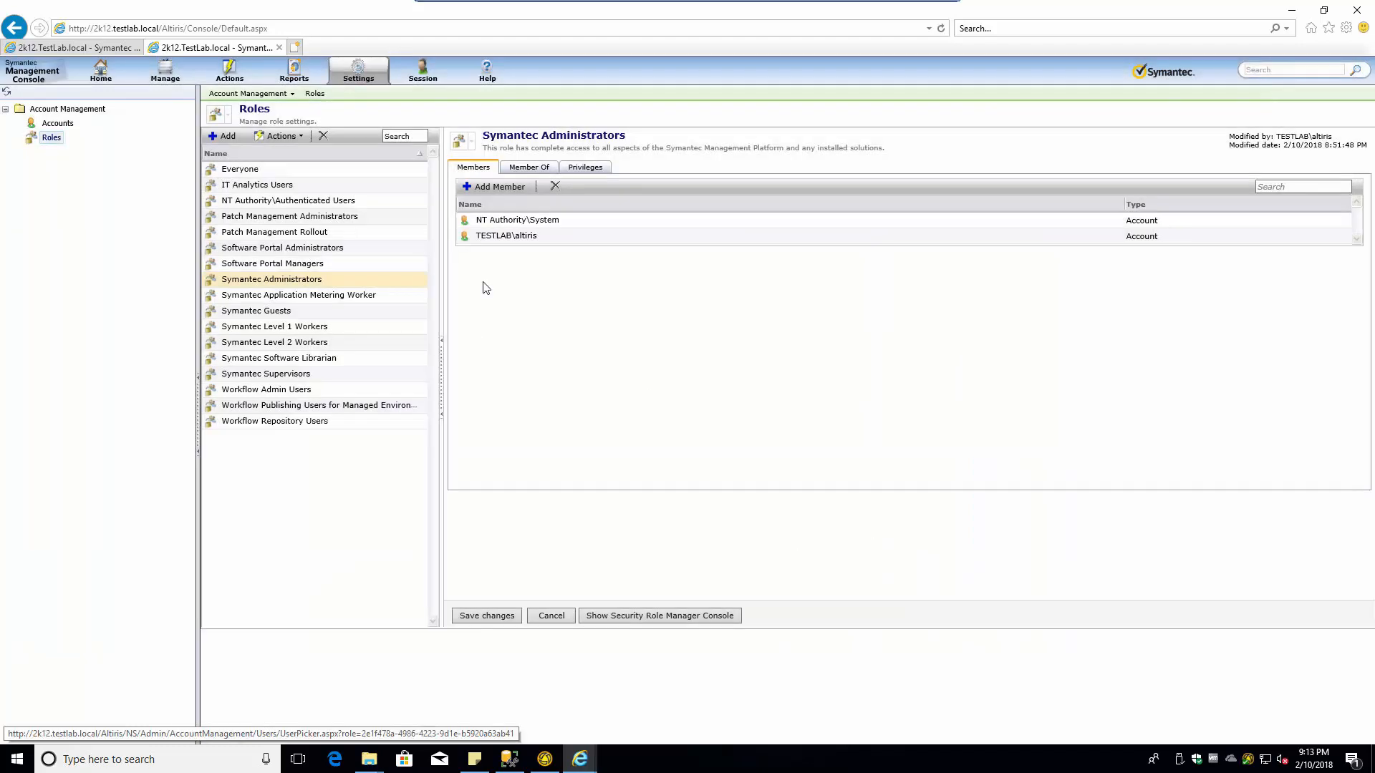
pyautogui.click(499, 188)
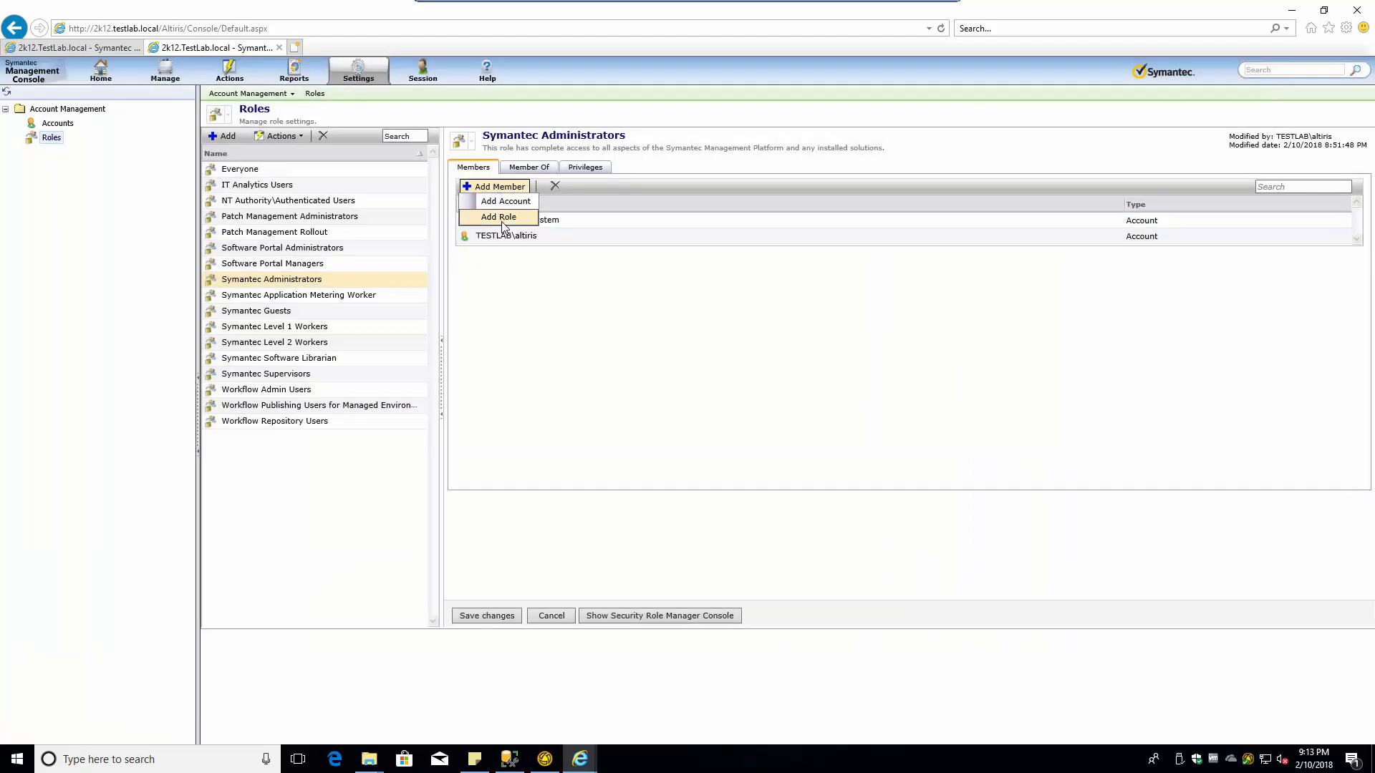
pyautogui.click(504, 219)
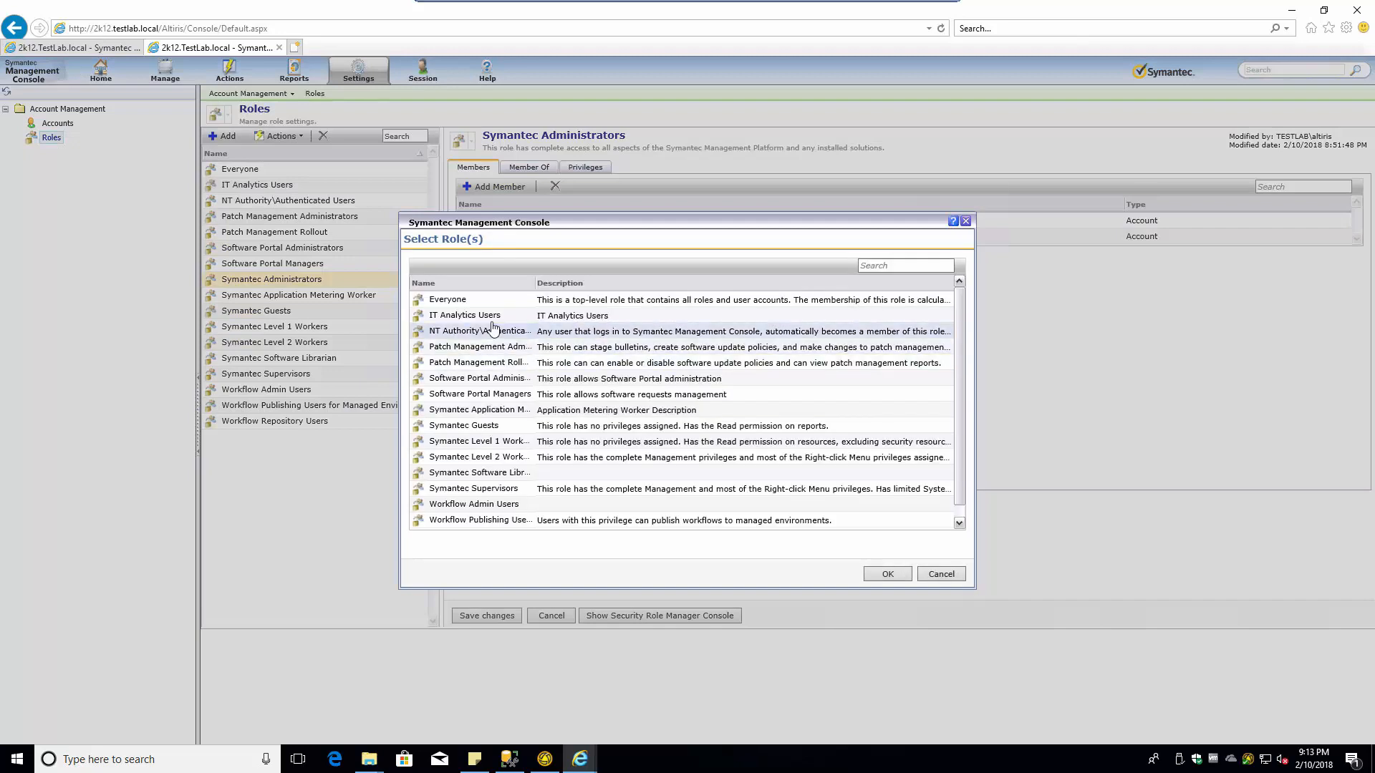
pyautogui.click(965, 222)
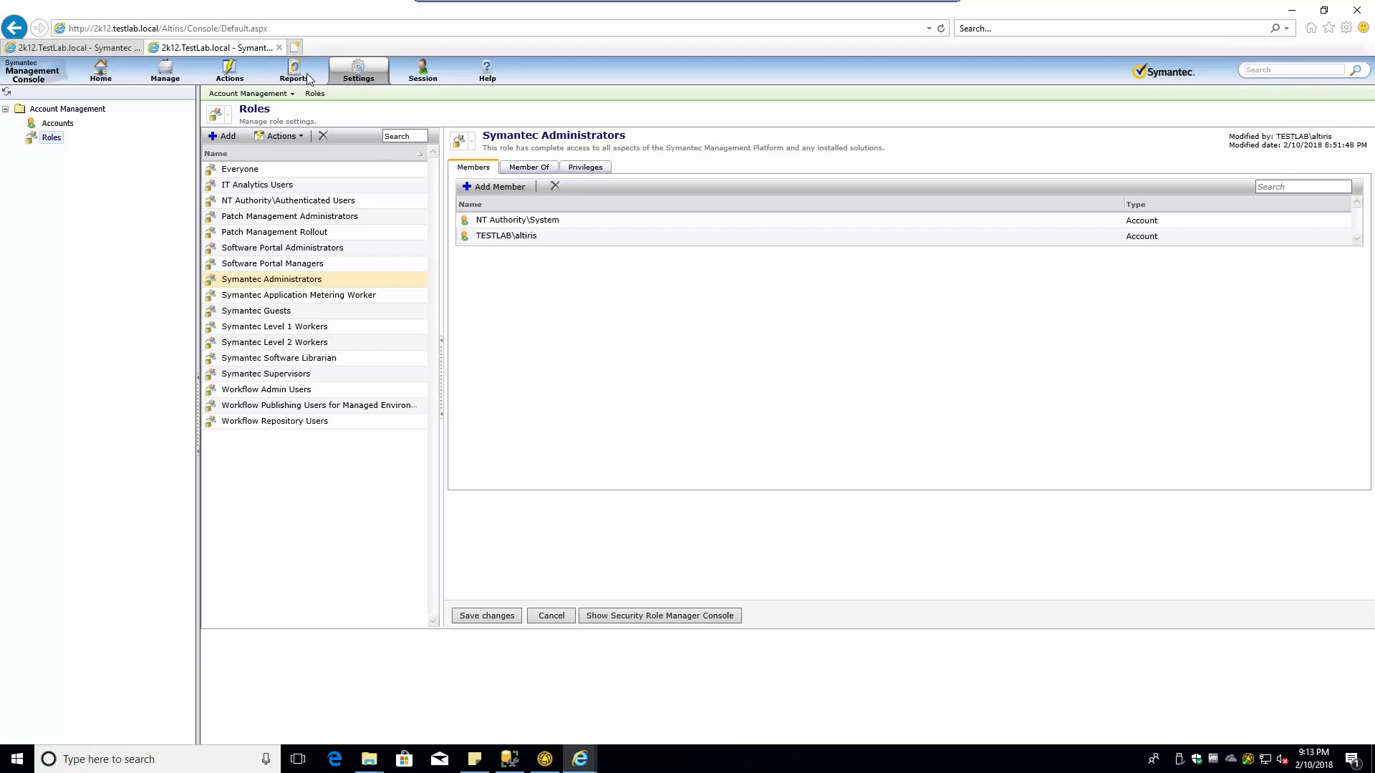
pyautogui.click(231, 79)
# - Run and confirm a full import of the User resources Active Directory rule, then refresh to confirm success
pyautogui.moveTo(243, 95)
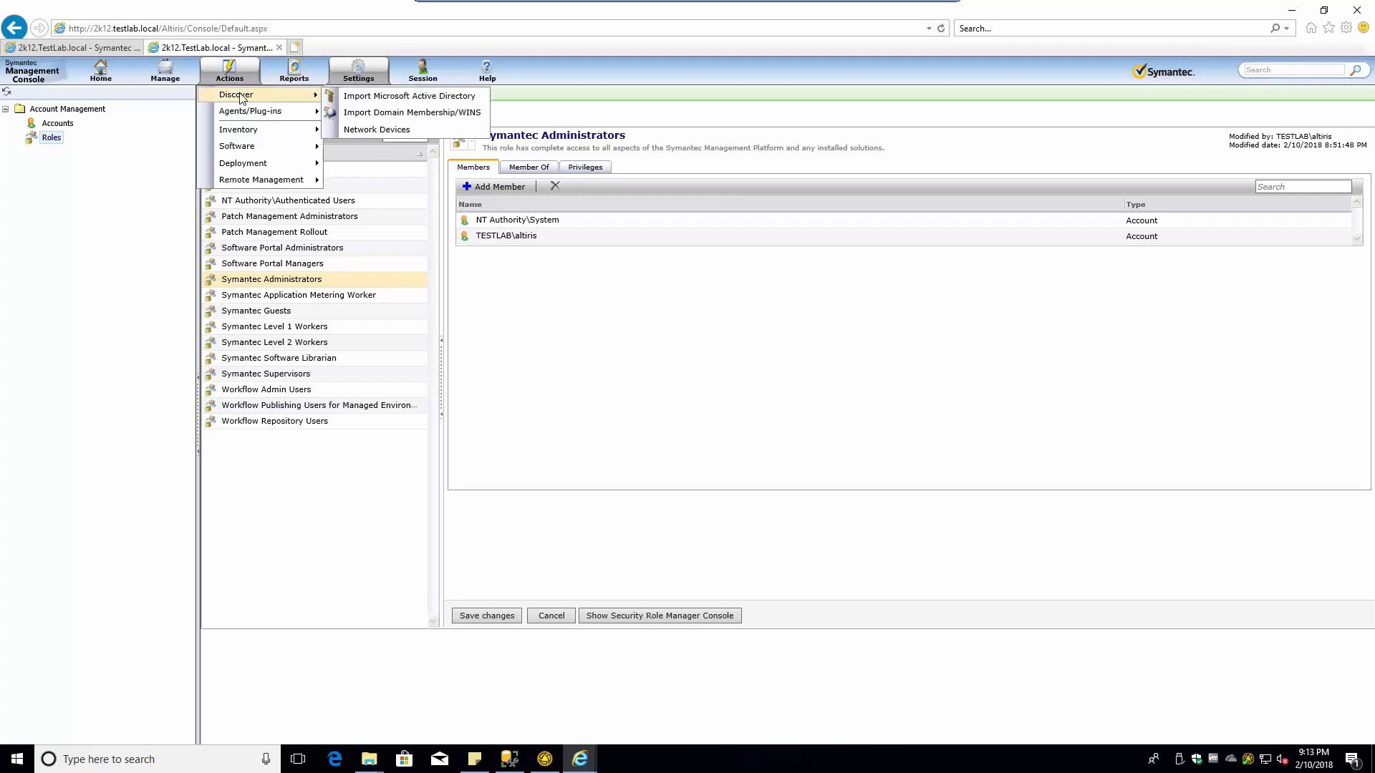
pyautogui.click(391, 96)
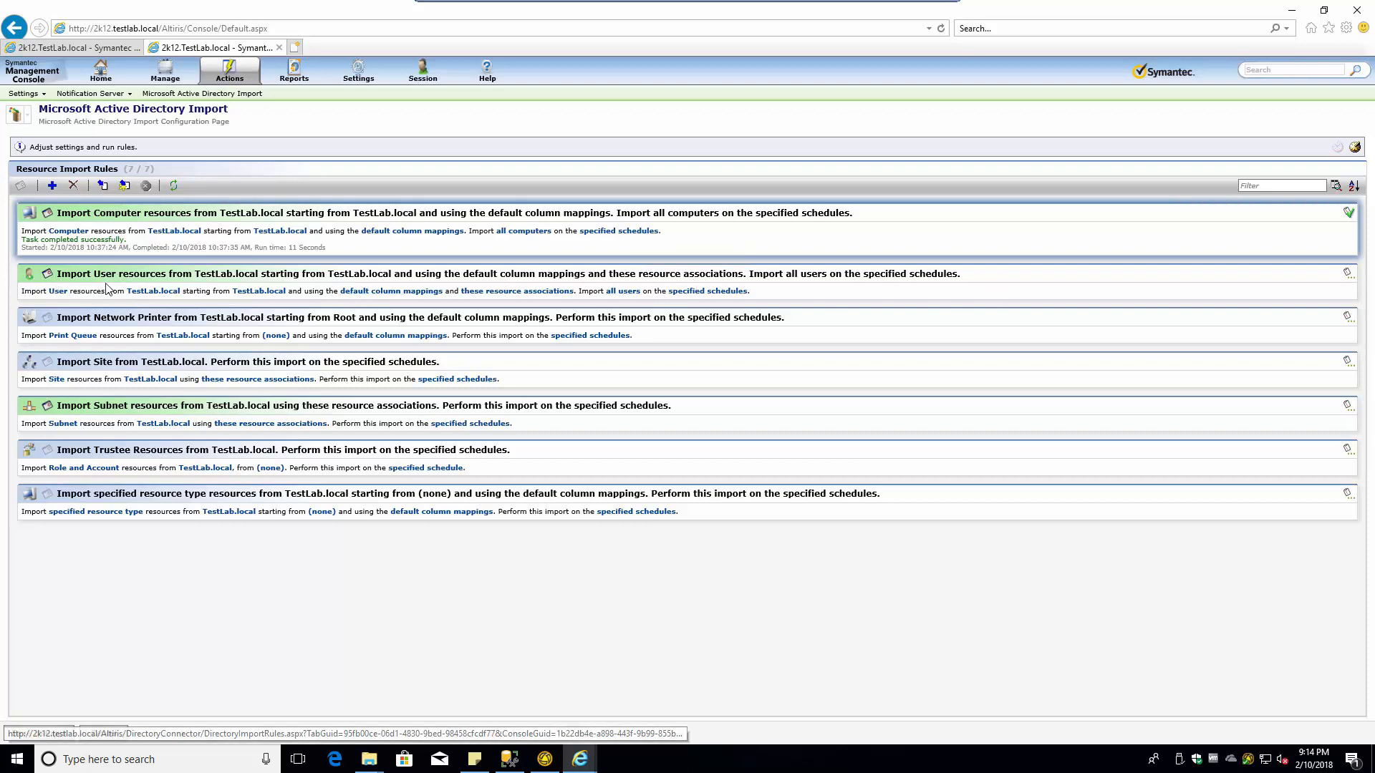
pyautogui.click(1028, 294)
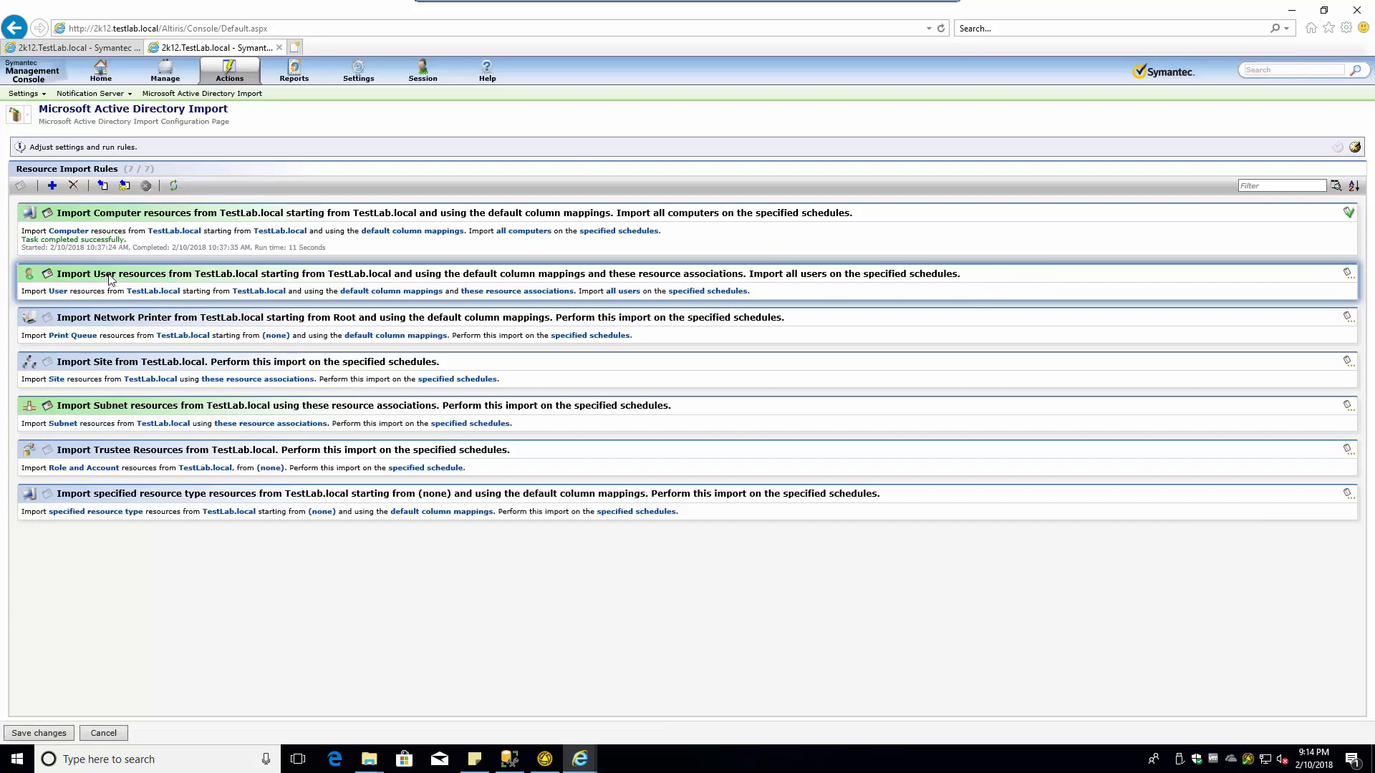
pyautogui.click(102, 186)
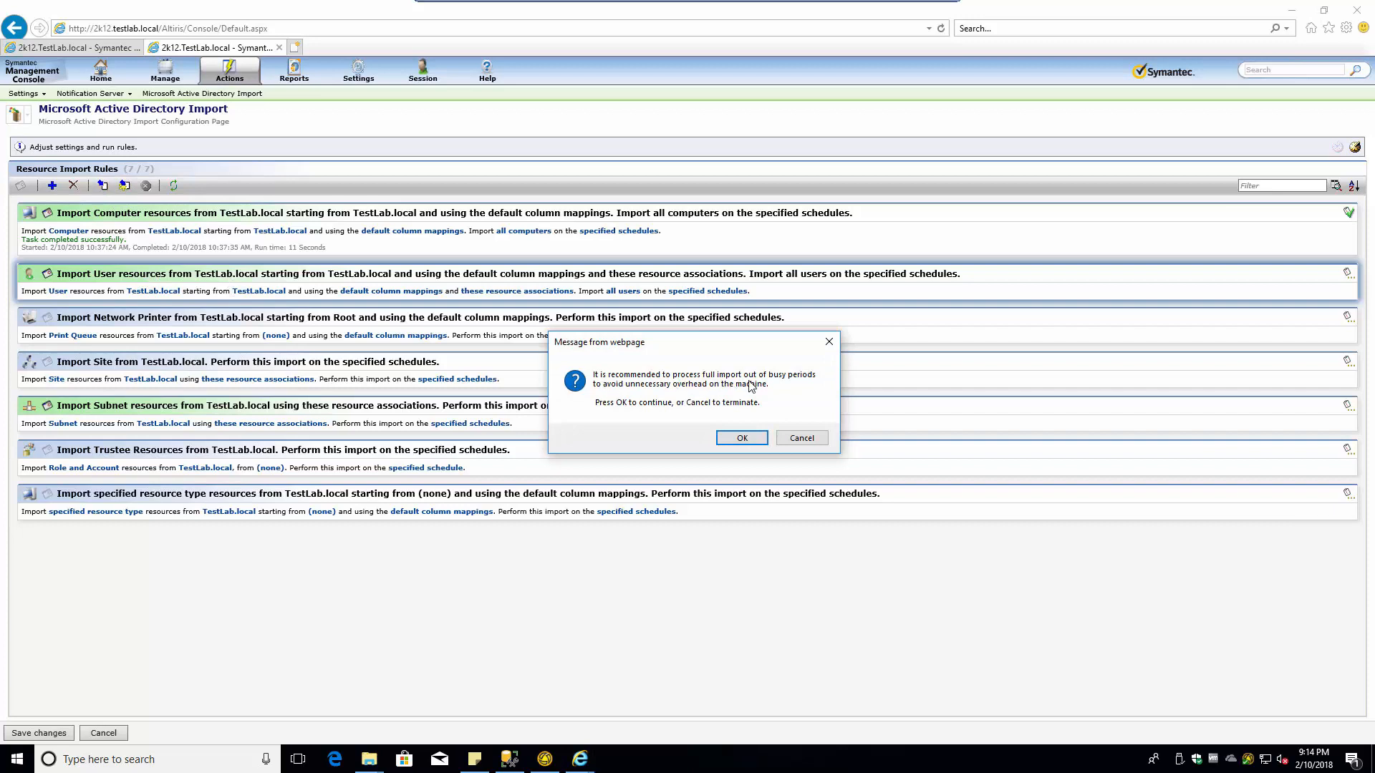
pyautogui.click(741, 437)
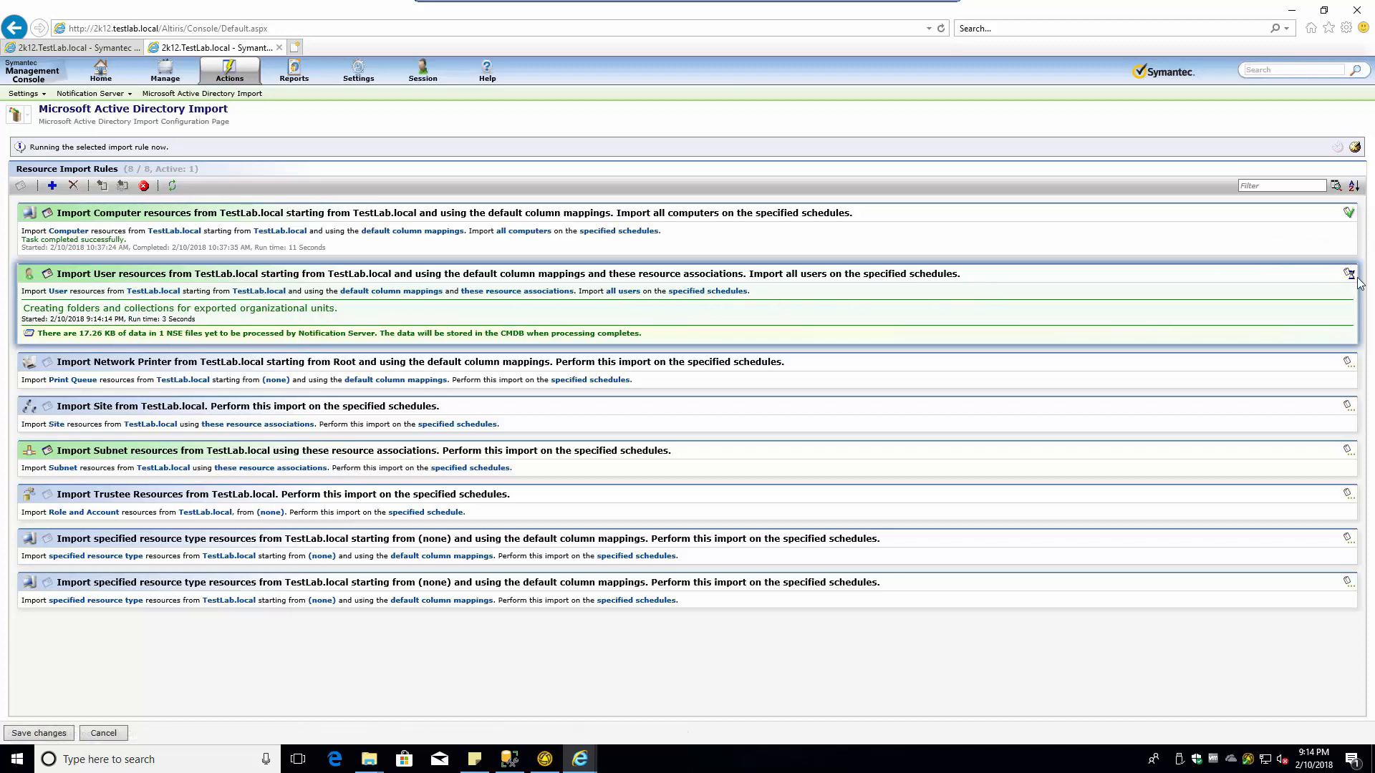
pyautogui.click(172, 186)
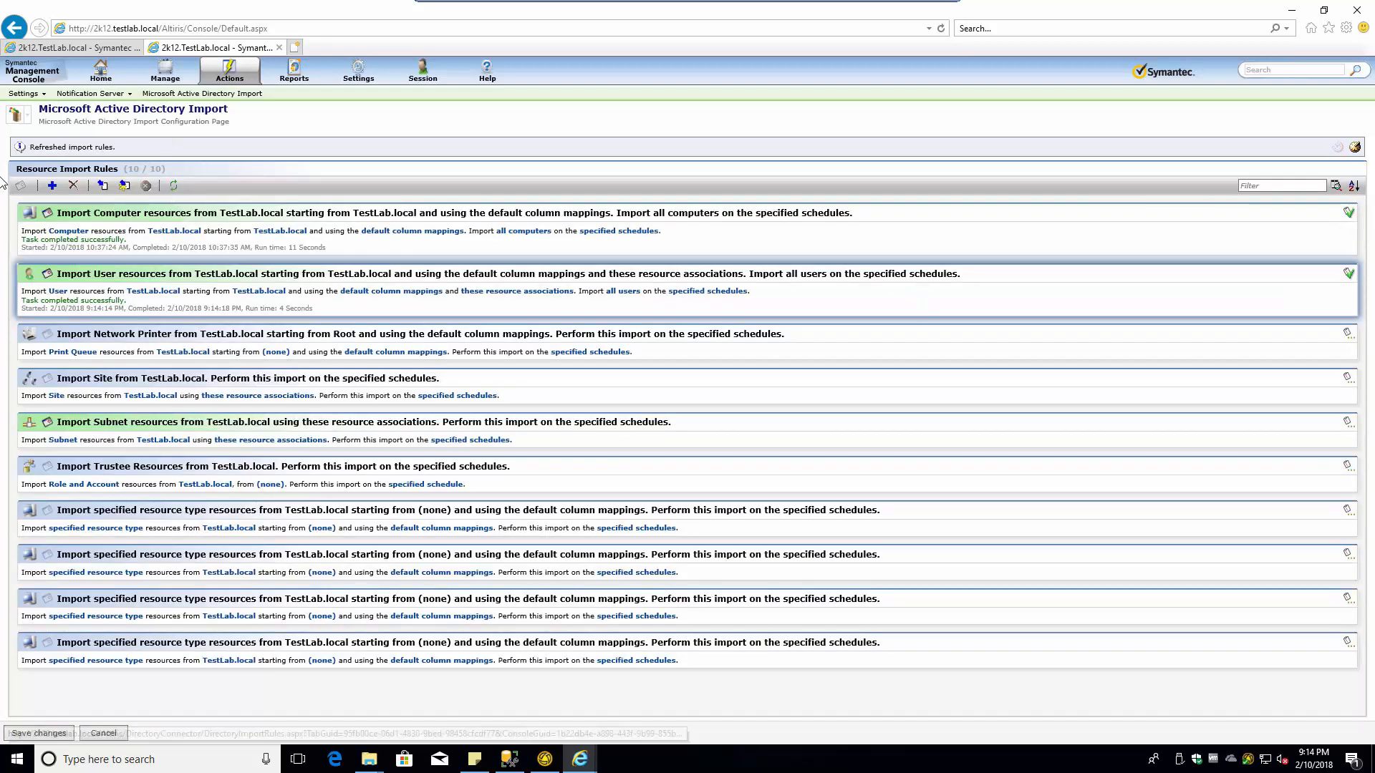
# - Return to Account Management via Settings > Security and cancel a new role
pyautogui.click(229, 74)
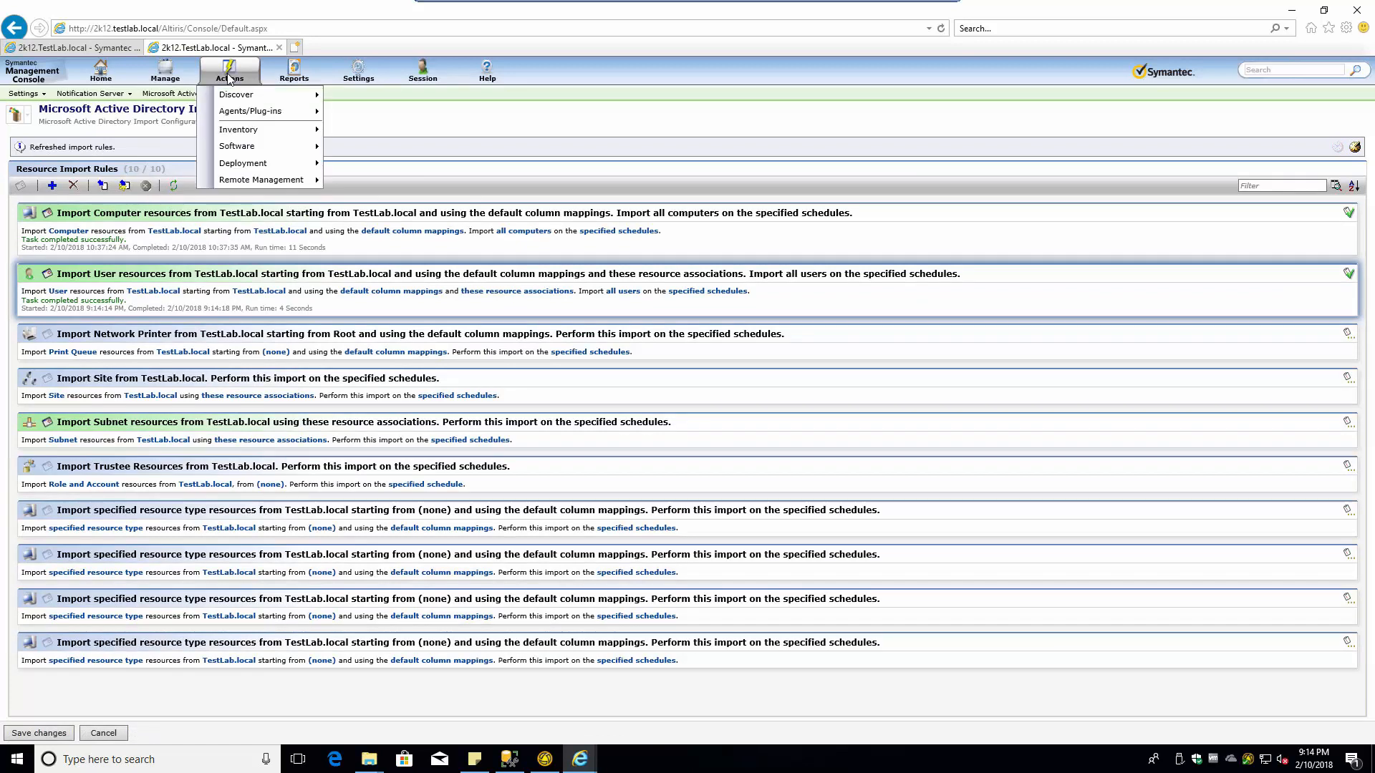
pyautogui.moveTo(258, 151)
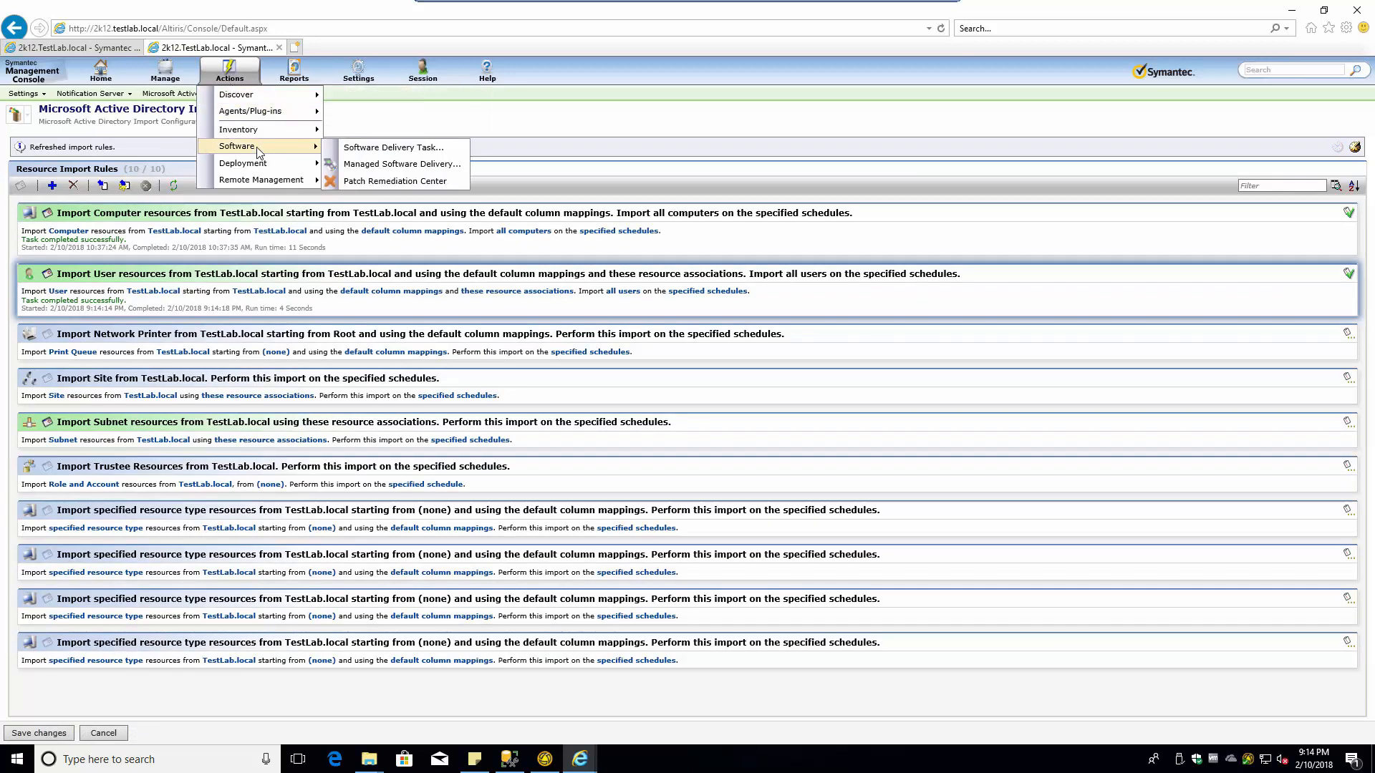
pyautogui.click(358, 71)
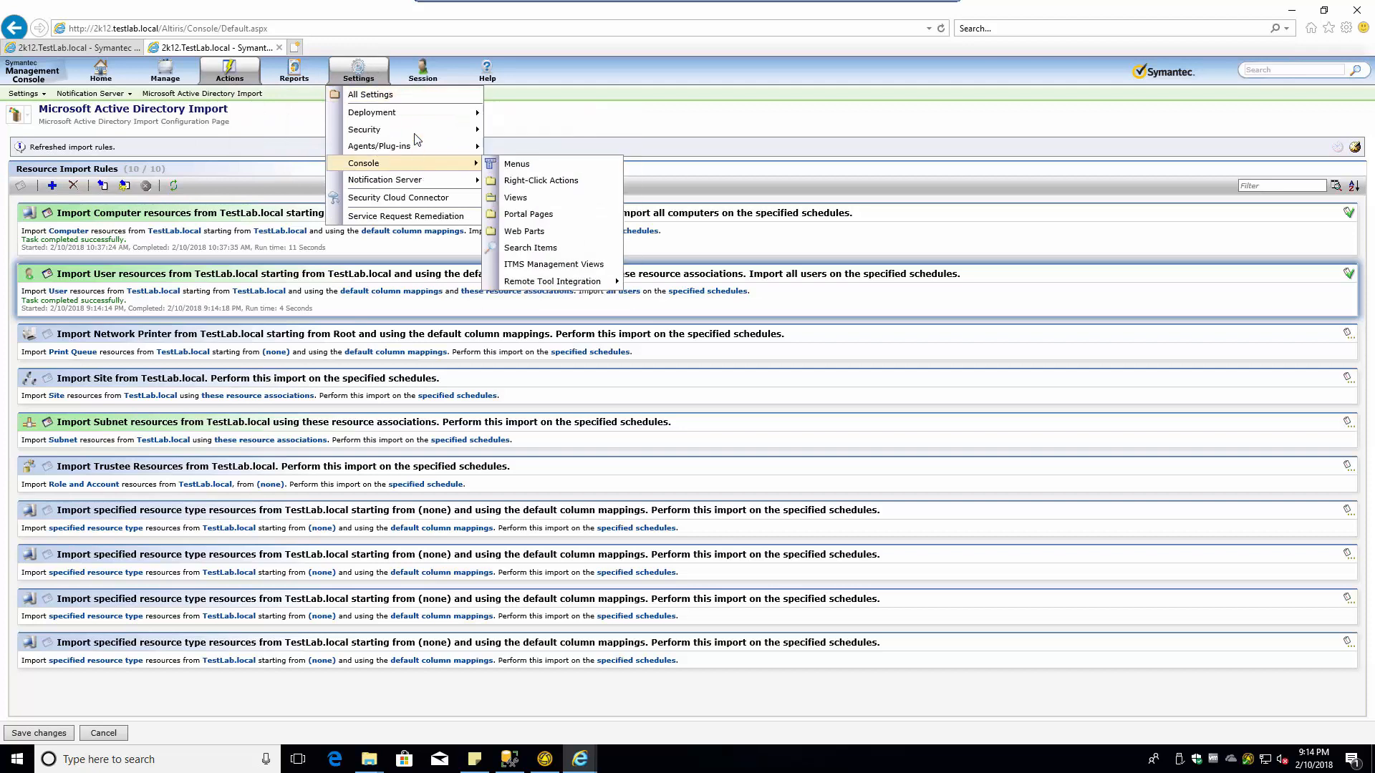
pyautogui.moveTo(485, 136)
pyautogui.click(533, 149)
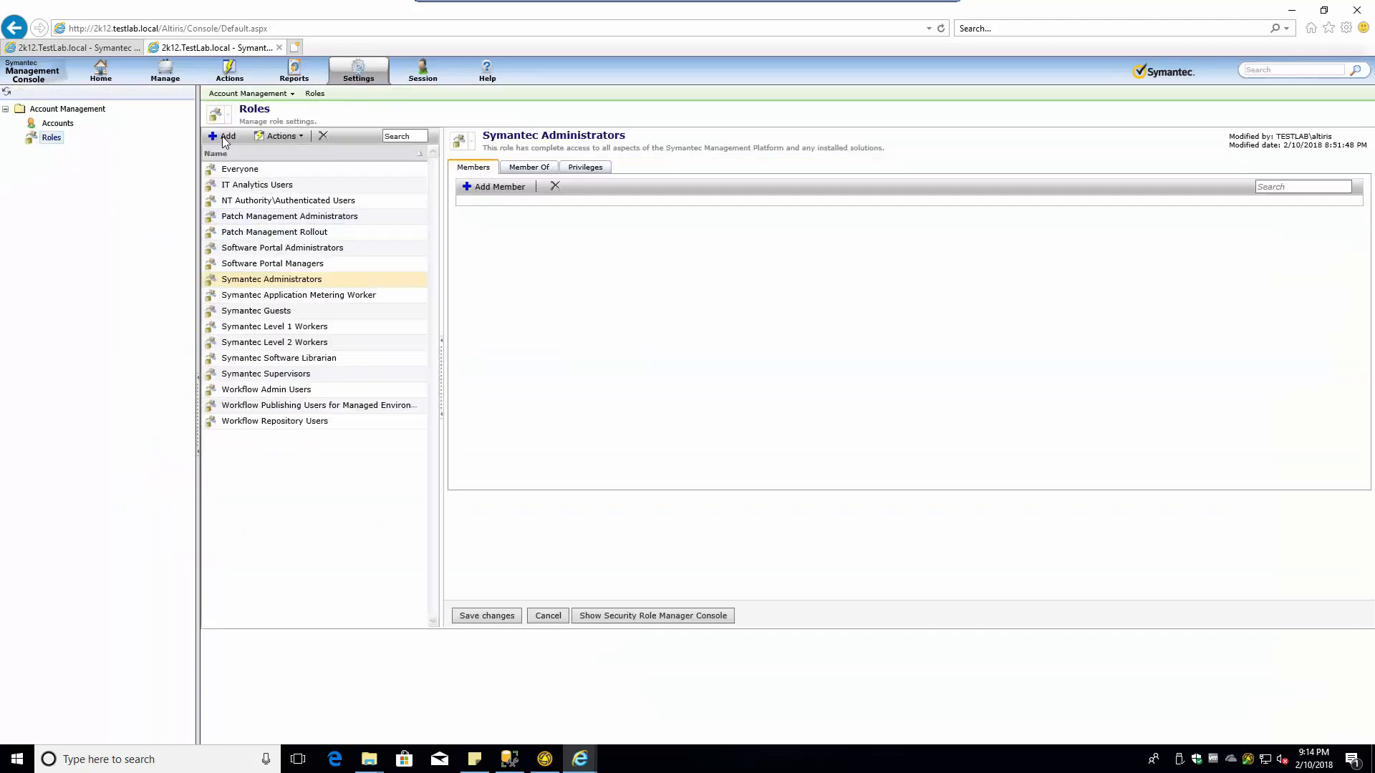
pyautogui.click(222, 136)
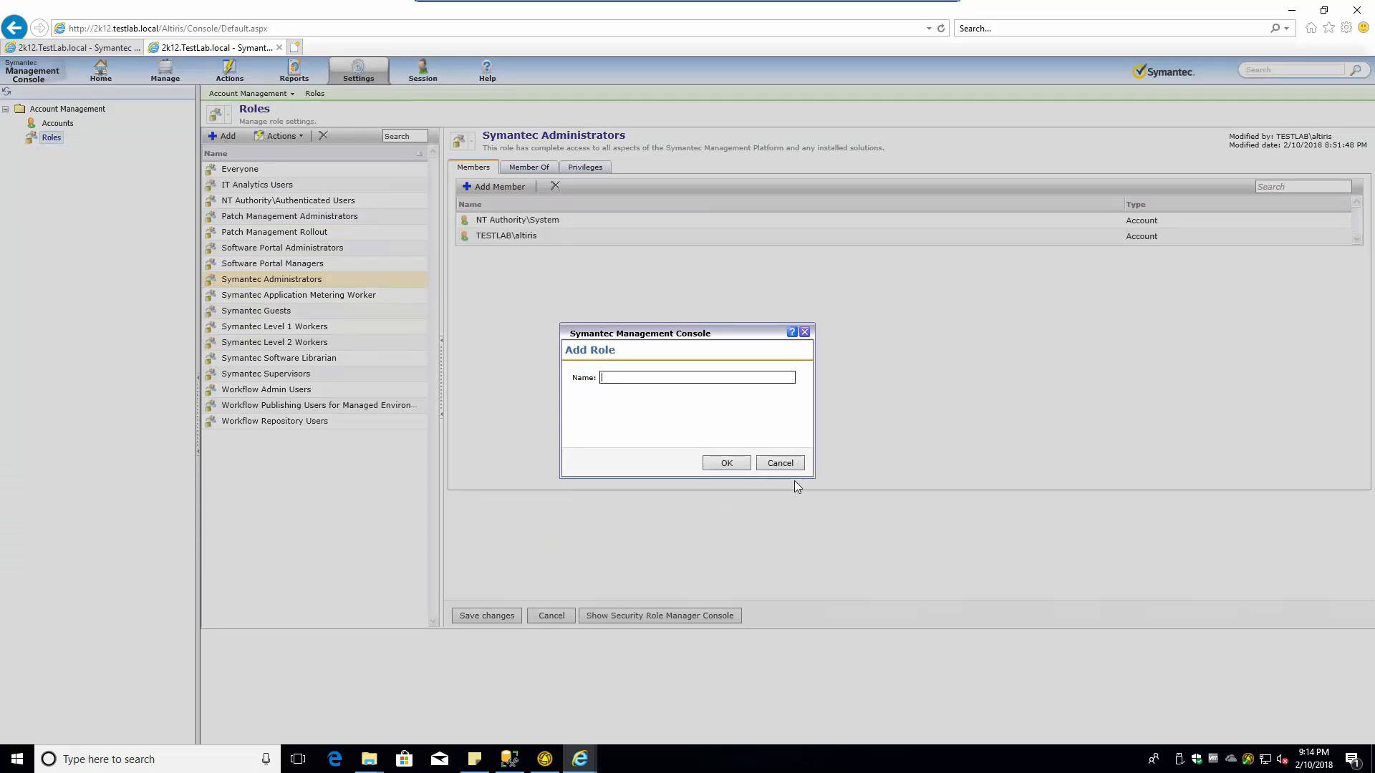
pyautogui.click(779, 462)
# - Cancel the Add Account picker, then show the Accounts list with NS Agent Identity selected
pyautogui.click(494, 187)
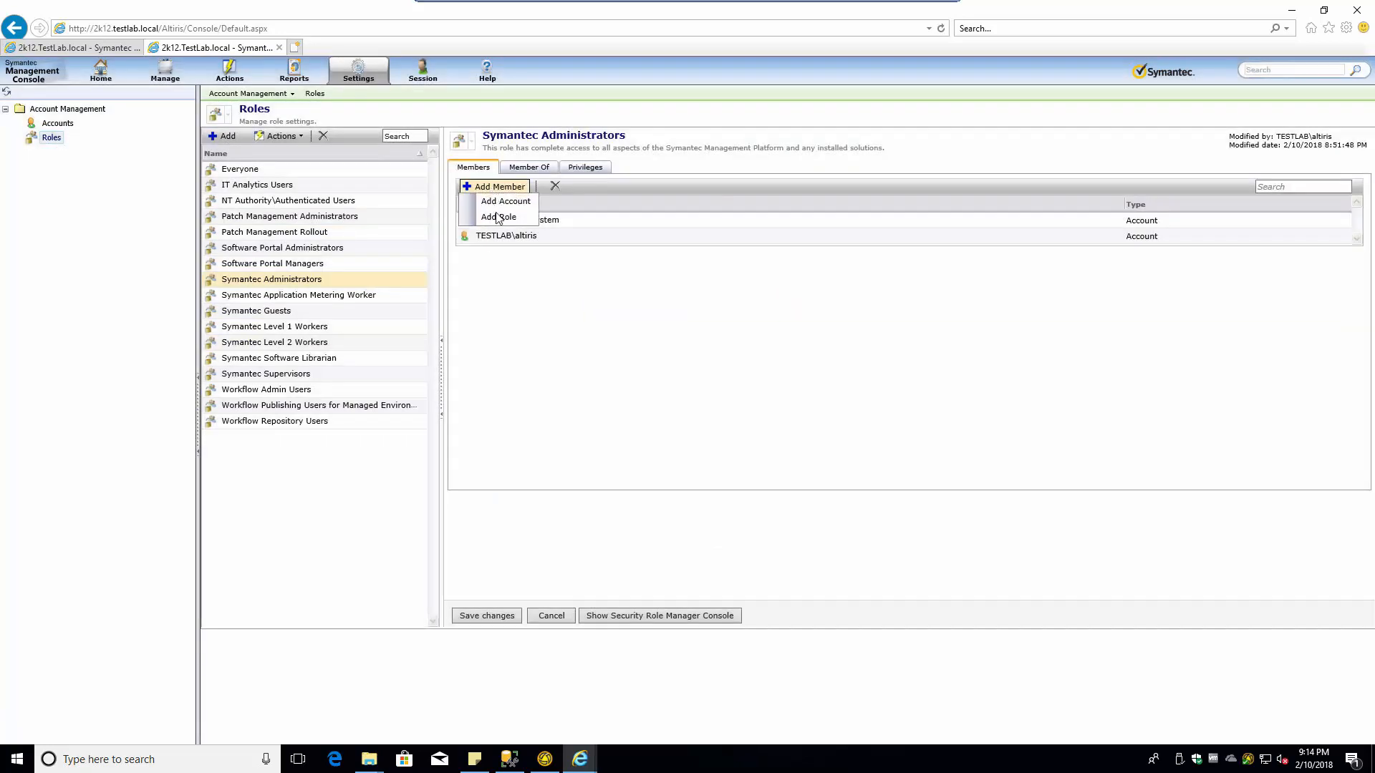
pyautogui.click(504, 203)
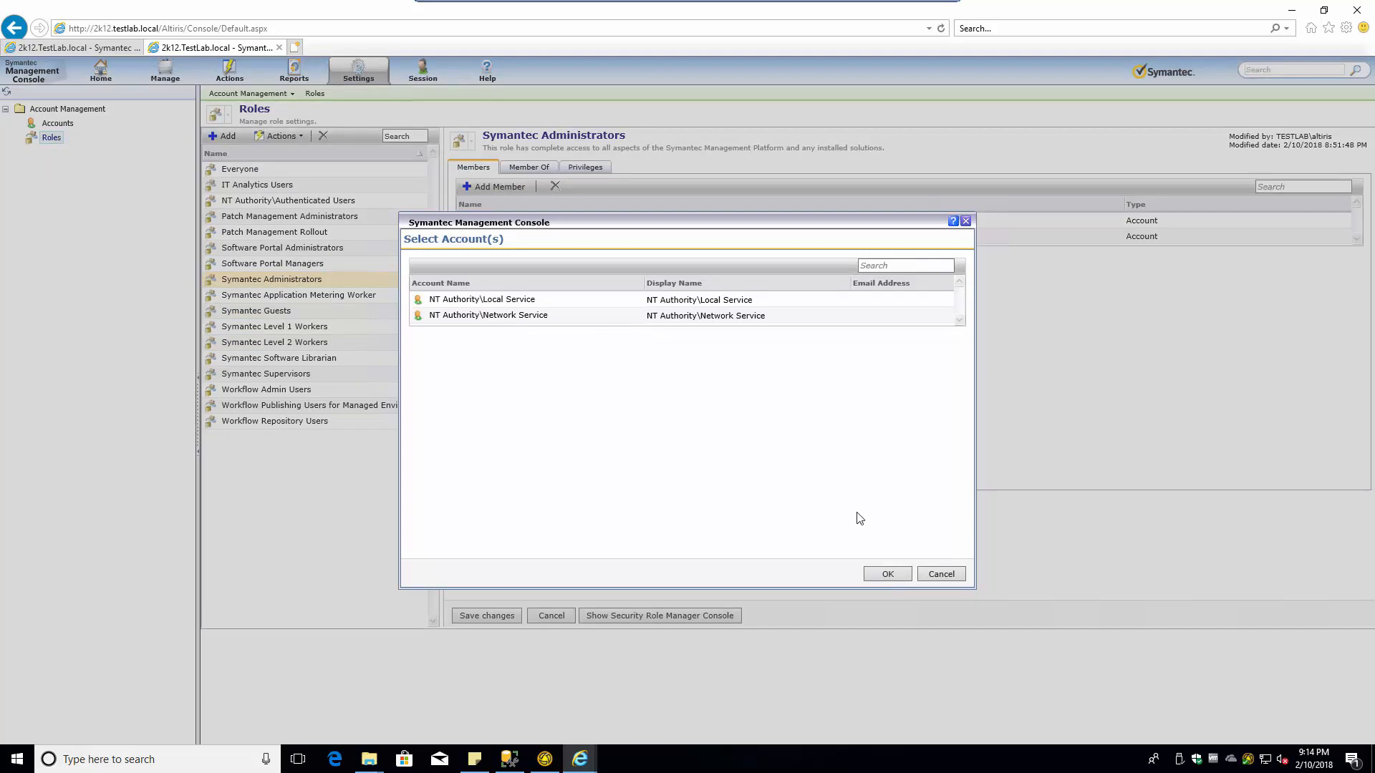
pyautogui.click(938, 574)
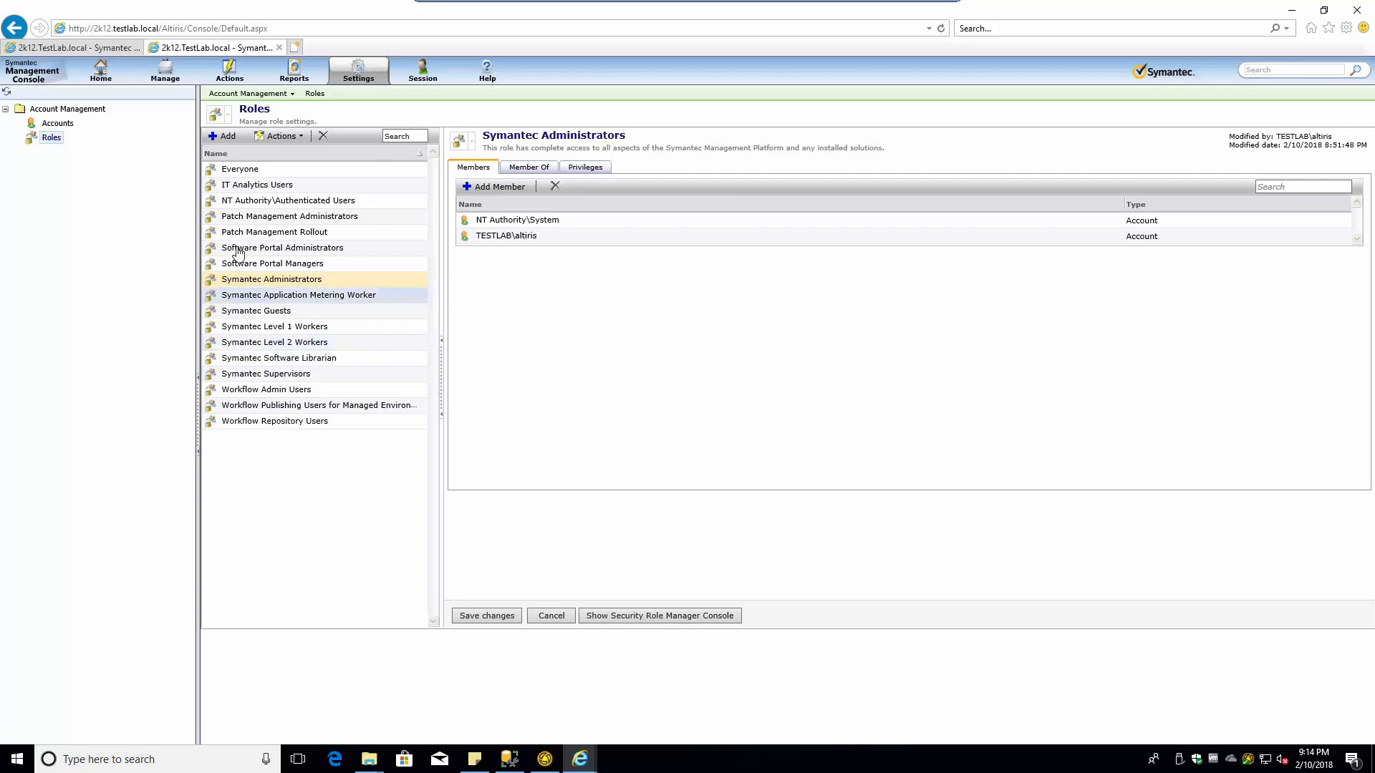
pyautogui.click(50, 125)
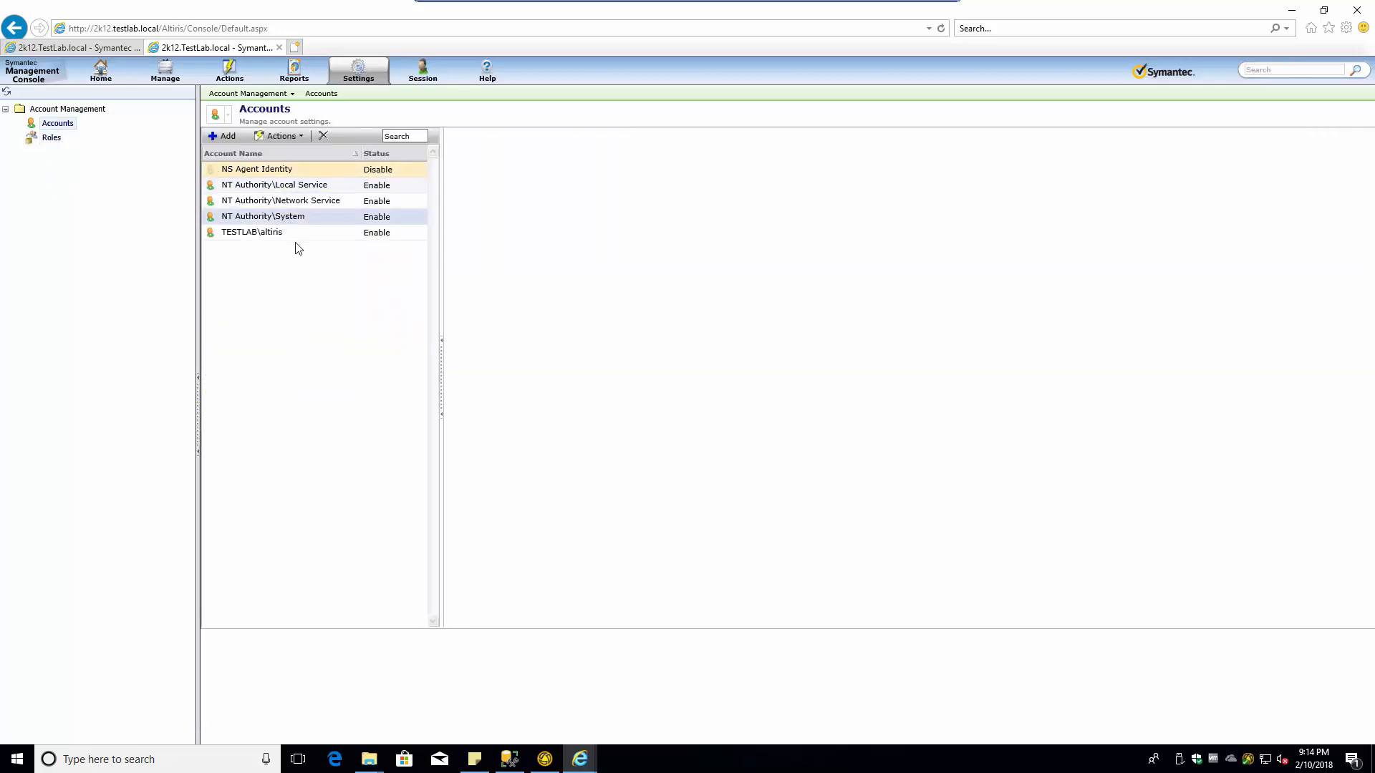
pyautogui.click(298, 138)
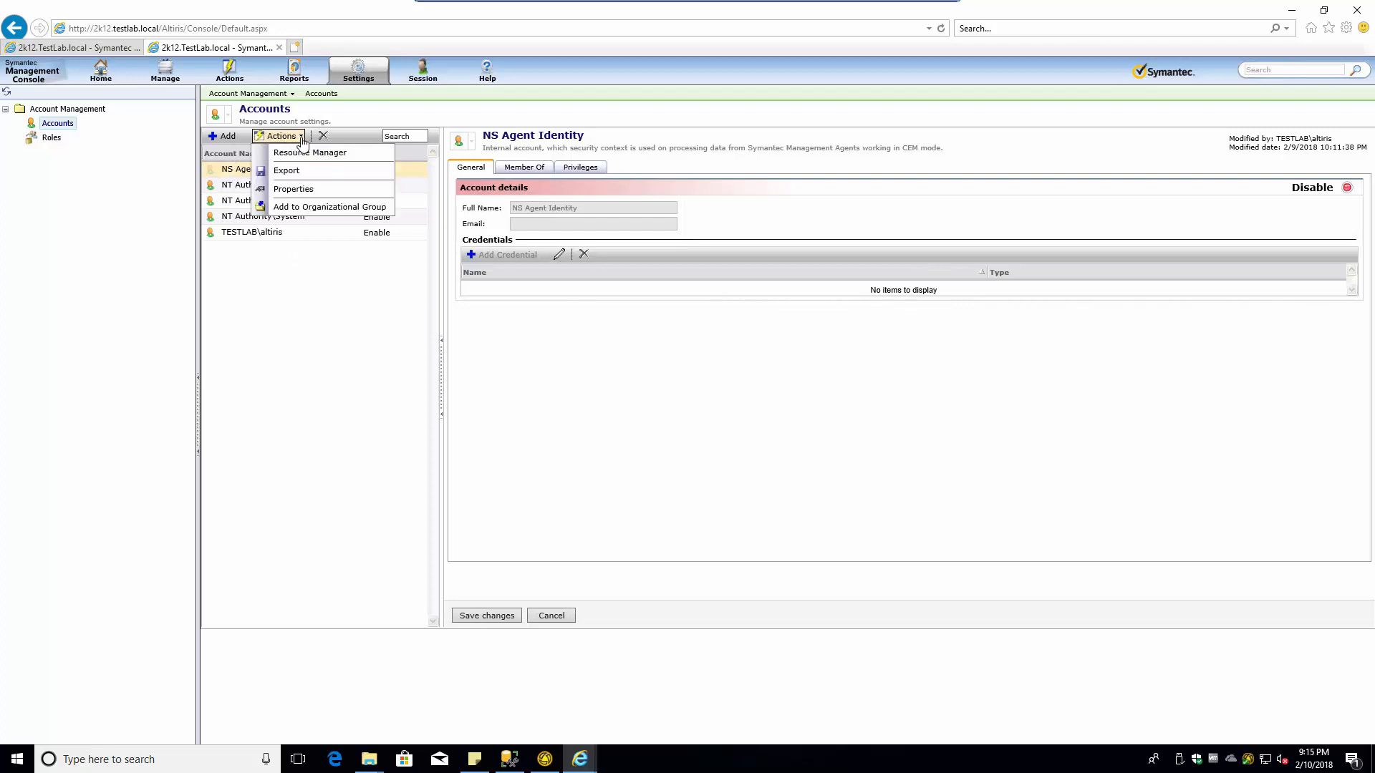
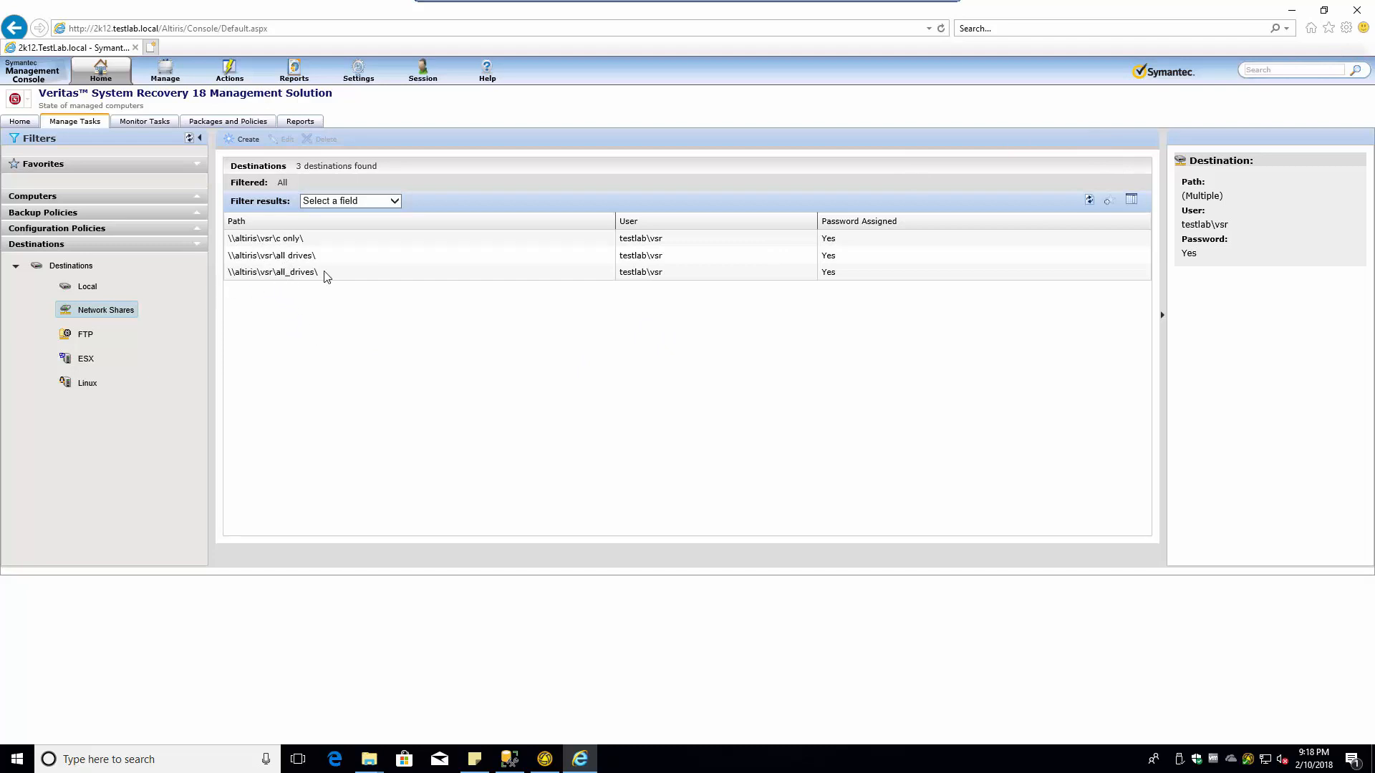
# - Try twice to delete the all_drives network share destination, then show the Alerts and Failures computer filters
pyautogui.click(381, 275)
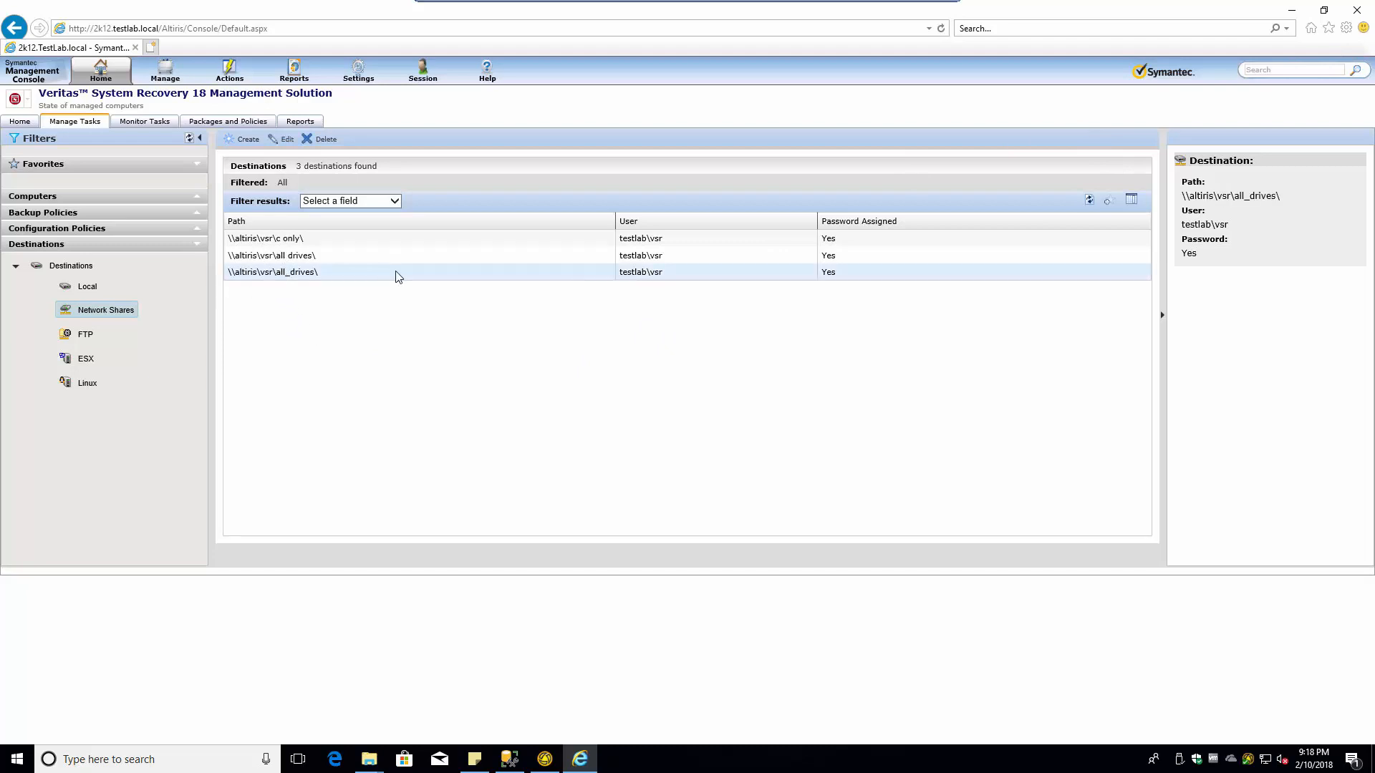
pyautogui.click(321, 140)
pyautogui.click(434, 254)
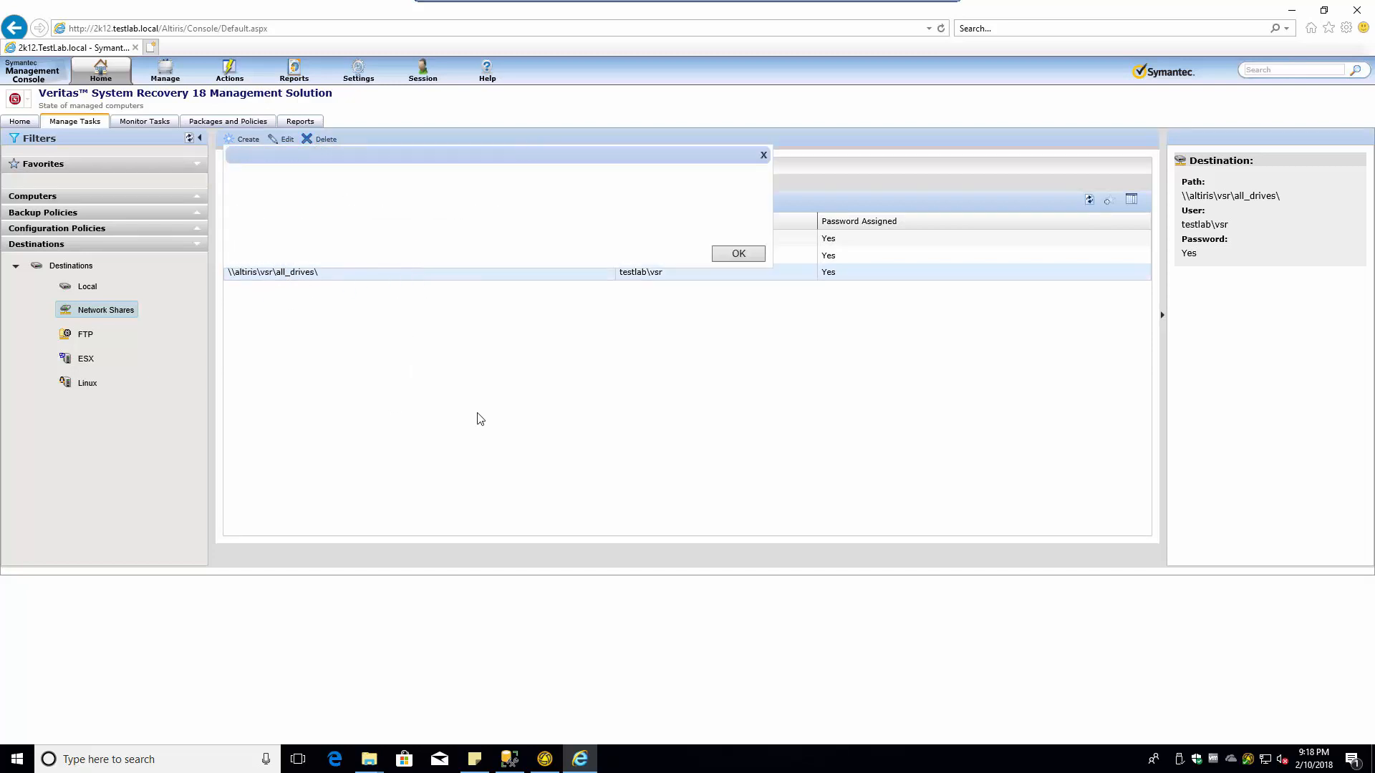
pyautogui.click(759, 254)
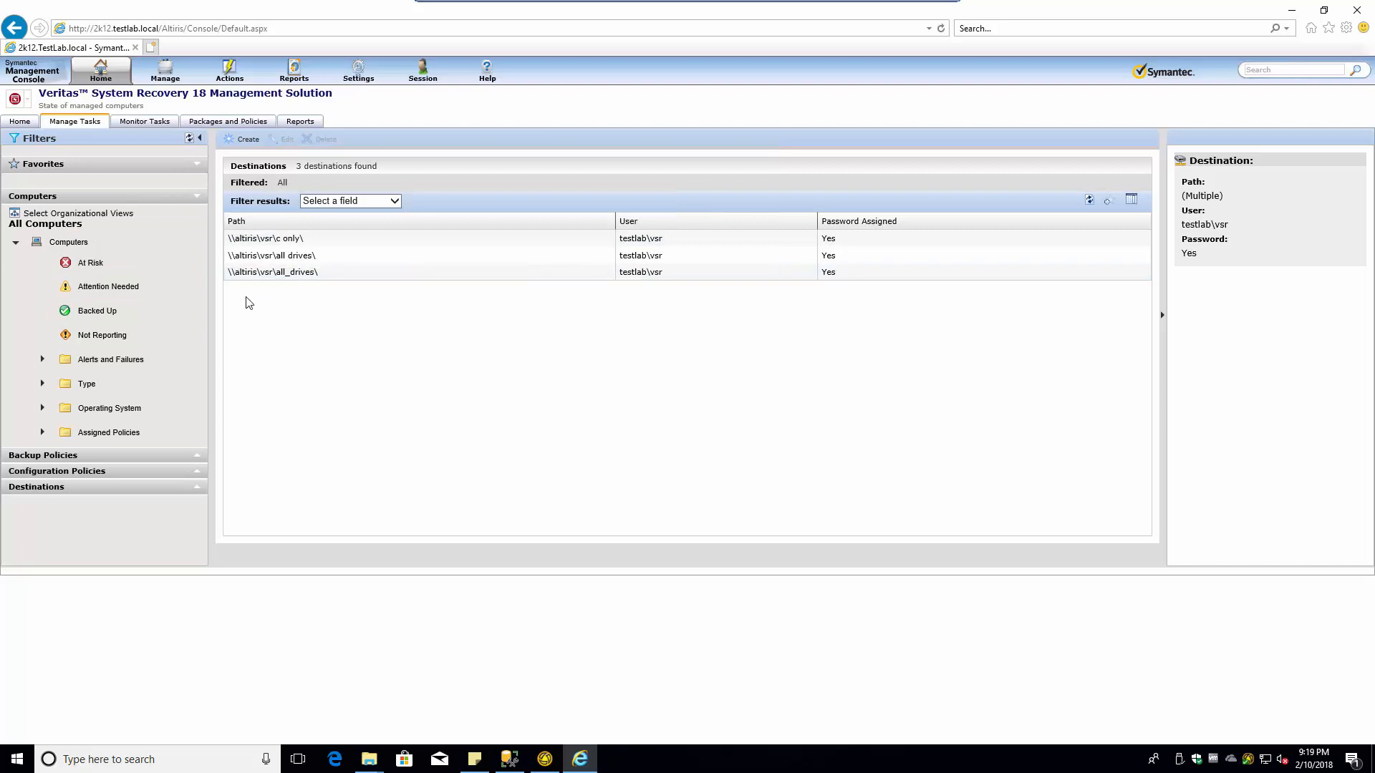
pyautogui.click(290, 276)
pyautogui.click(323, 141)
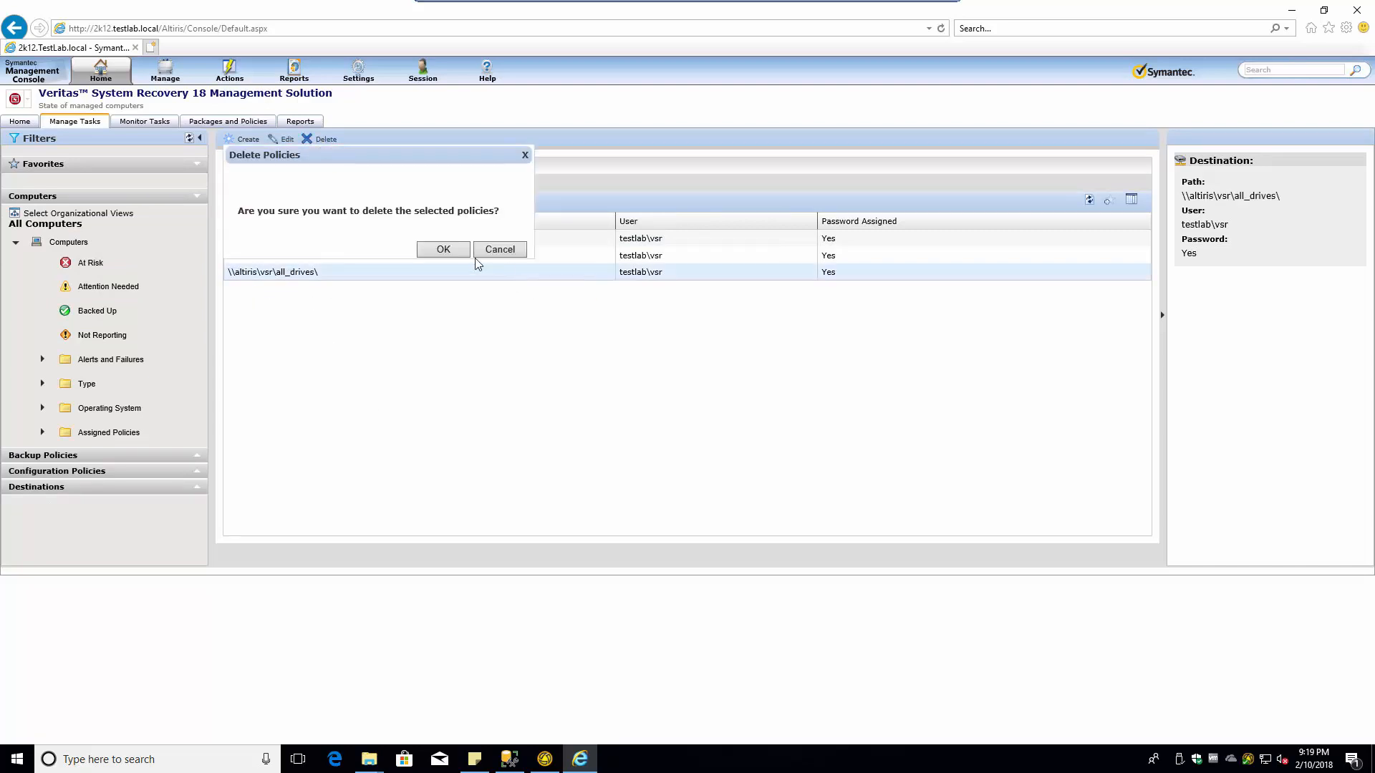
pyautogui.click(439, 250)
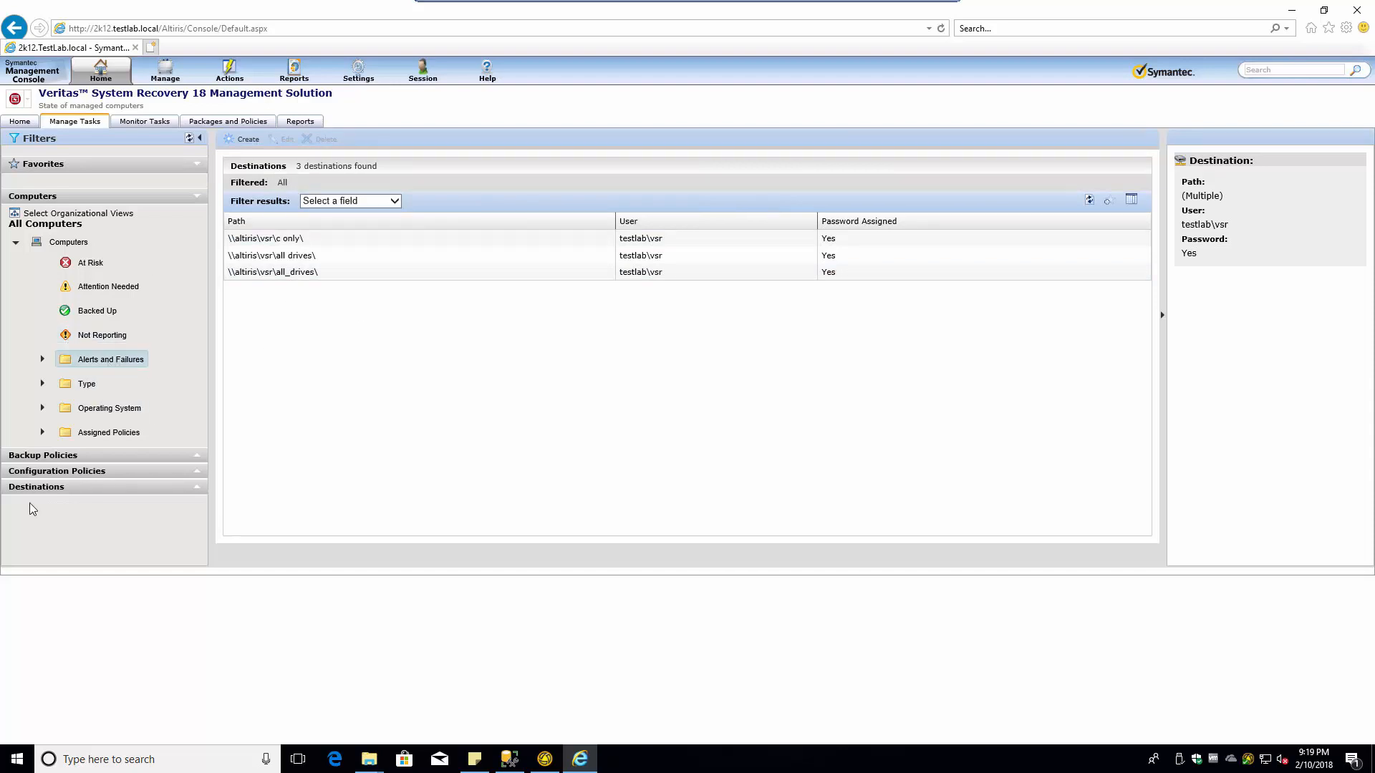
pyautogui.click(101, 359)
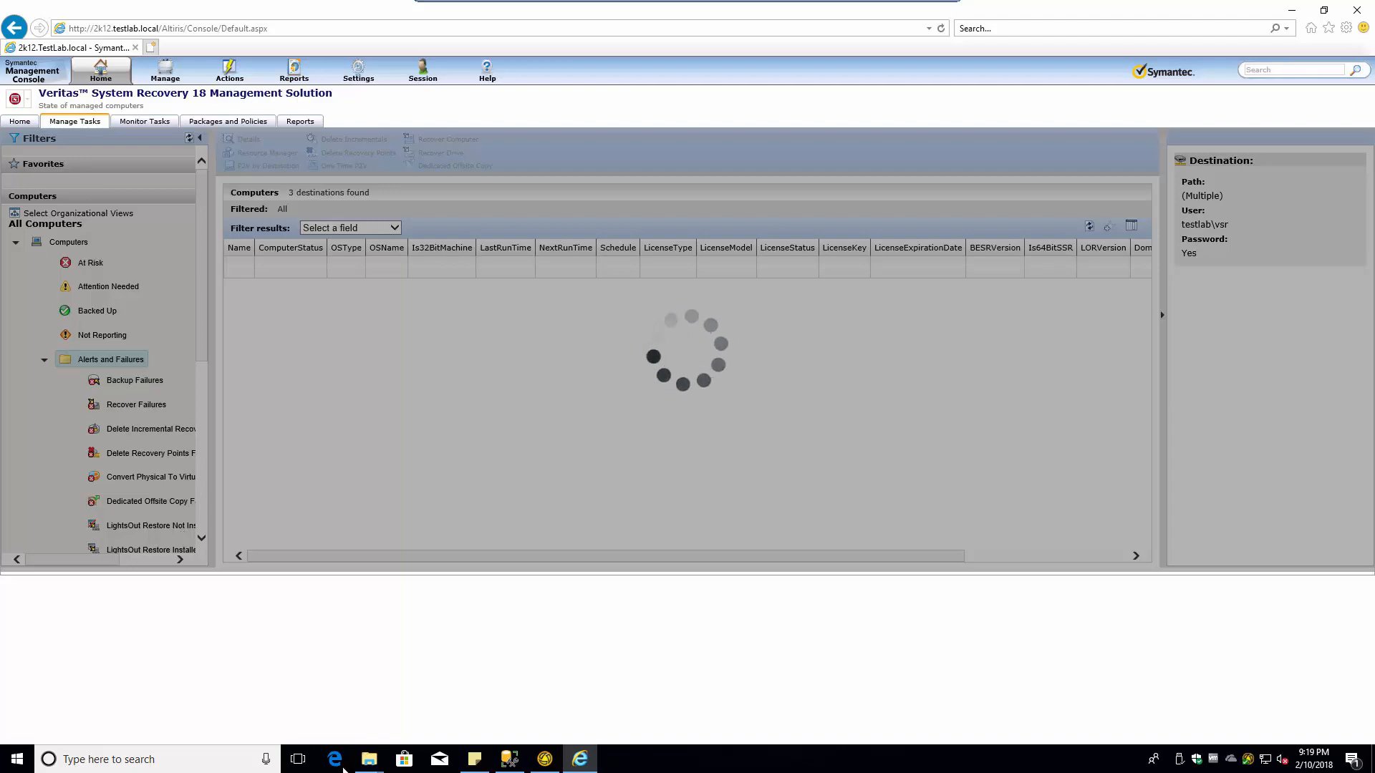
# - Restore the console window, collapse the Computers filters and expand the Destinations filters
pyautogui.click(588, 760)
pyautogui.click(582, 759)
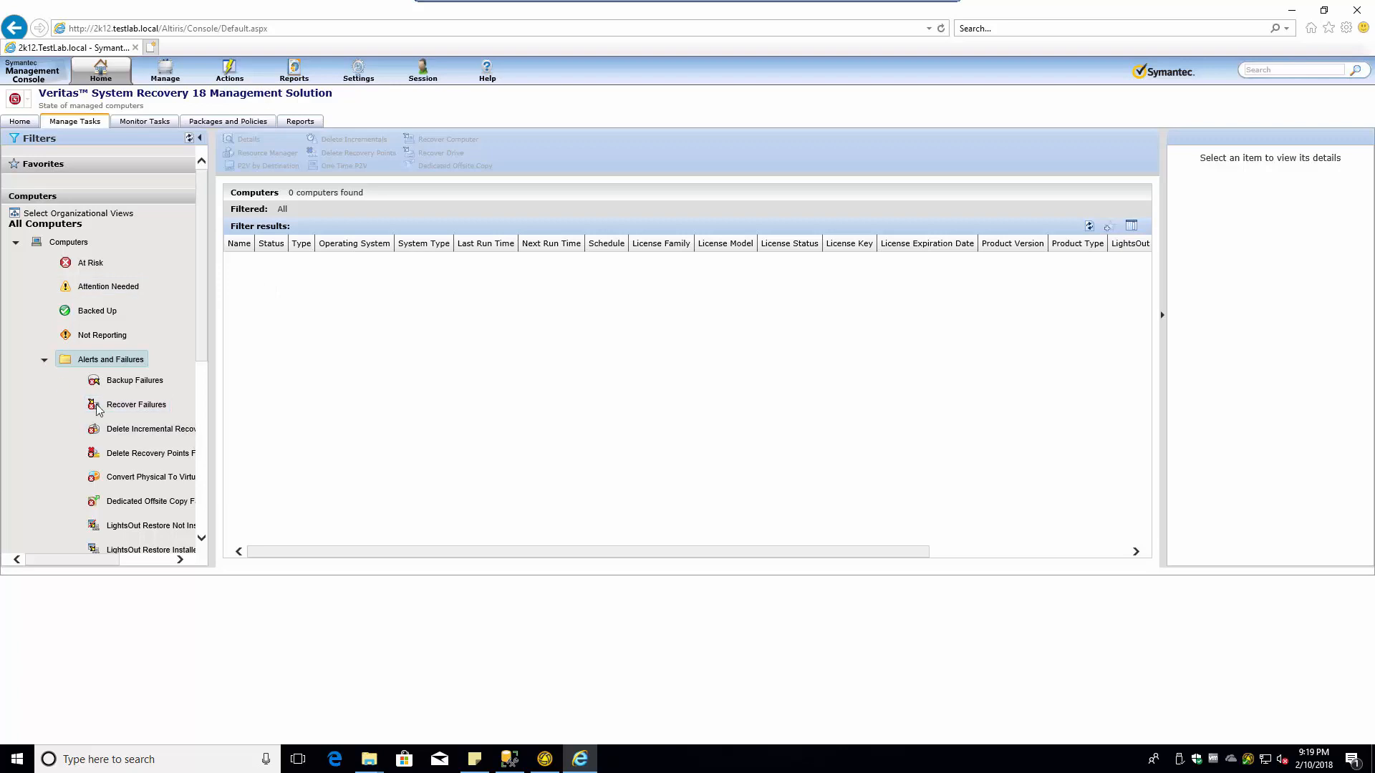
pyautogui.scroll(-5, 77, 326)
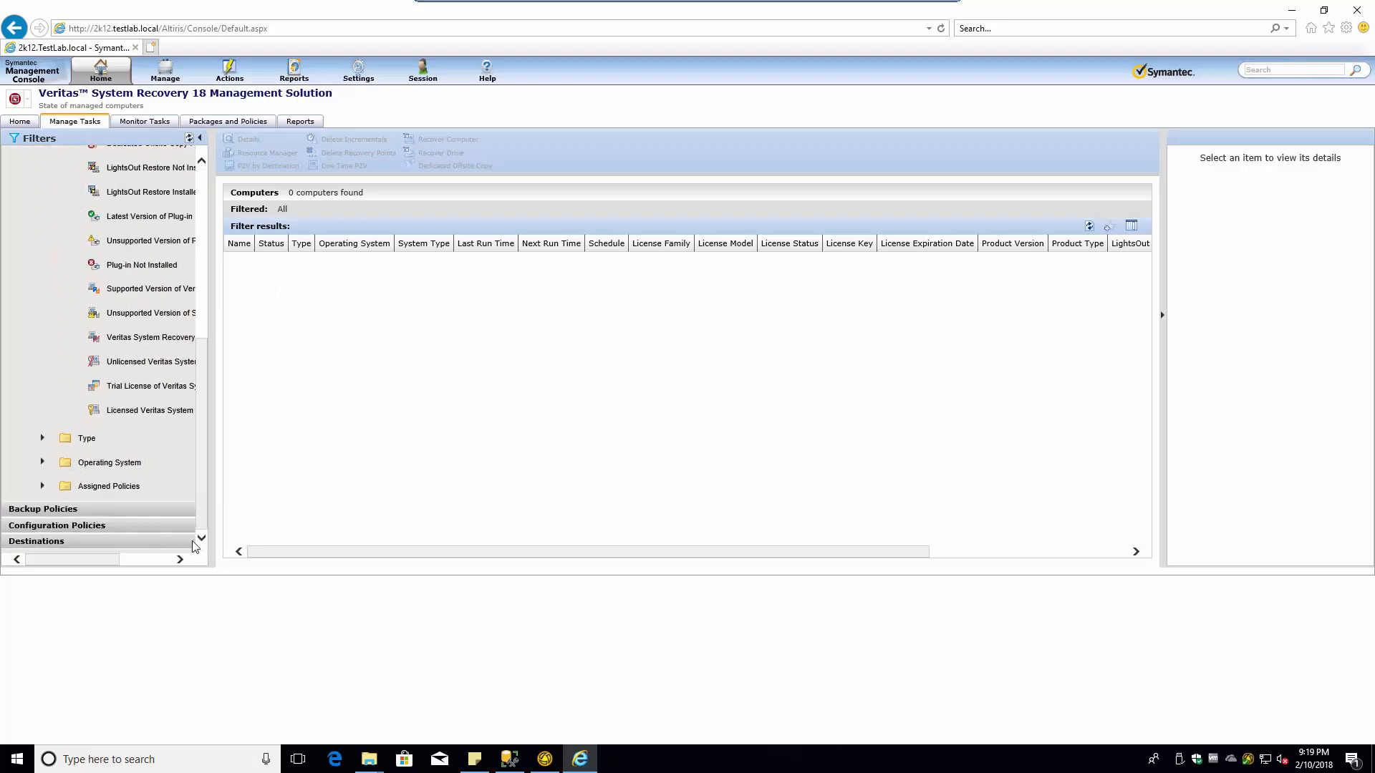
pyautogui.click(180, 559)
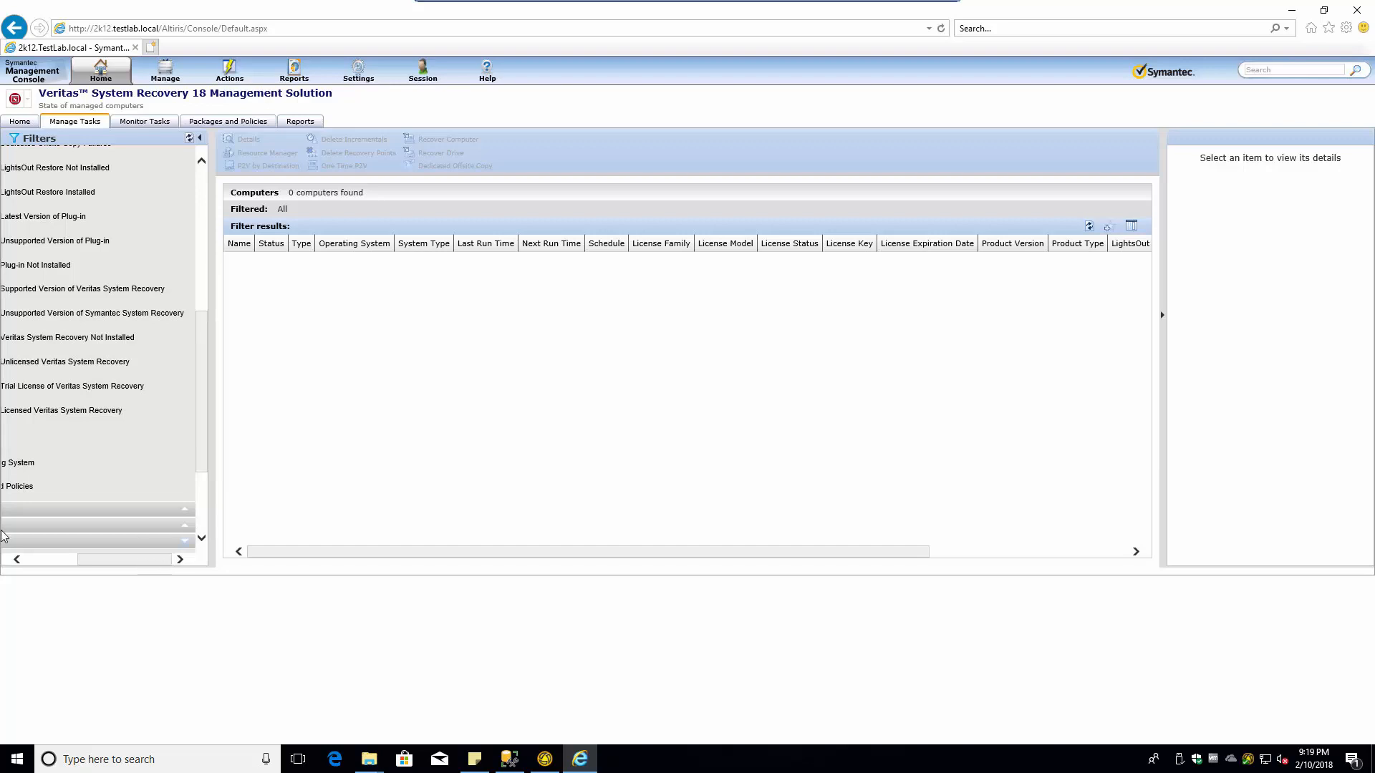
pyautogui.moveTo(85, 561); pyautogui.dragTo(7, 562)
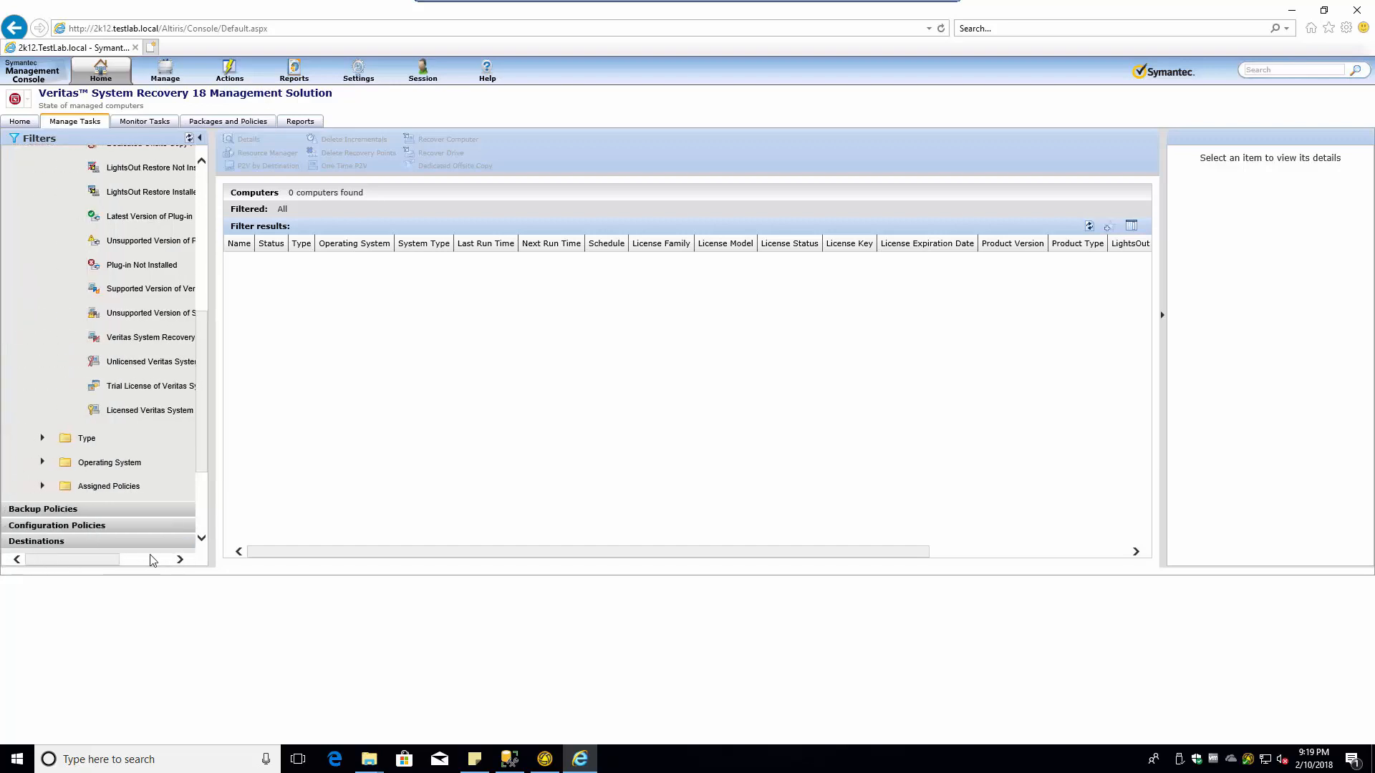
pyautogui.click(152, 561)
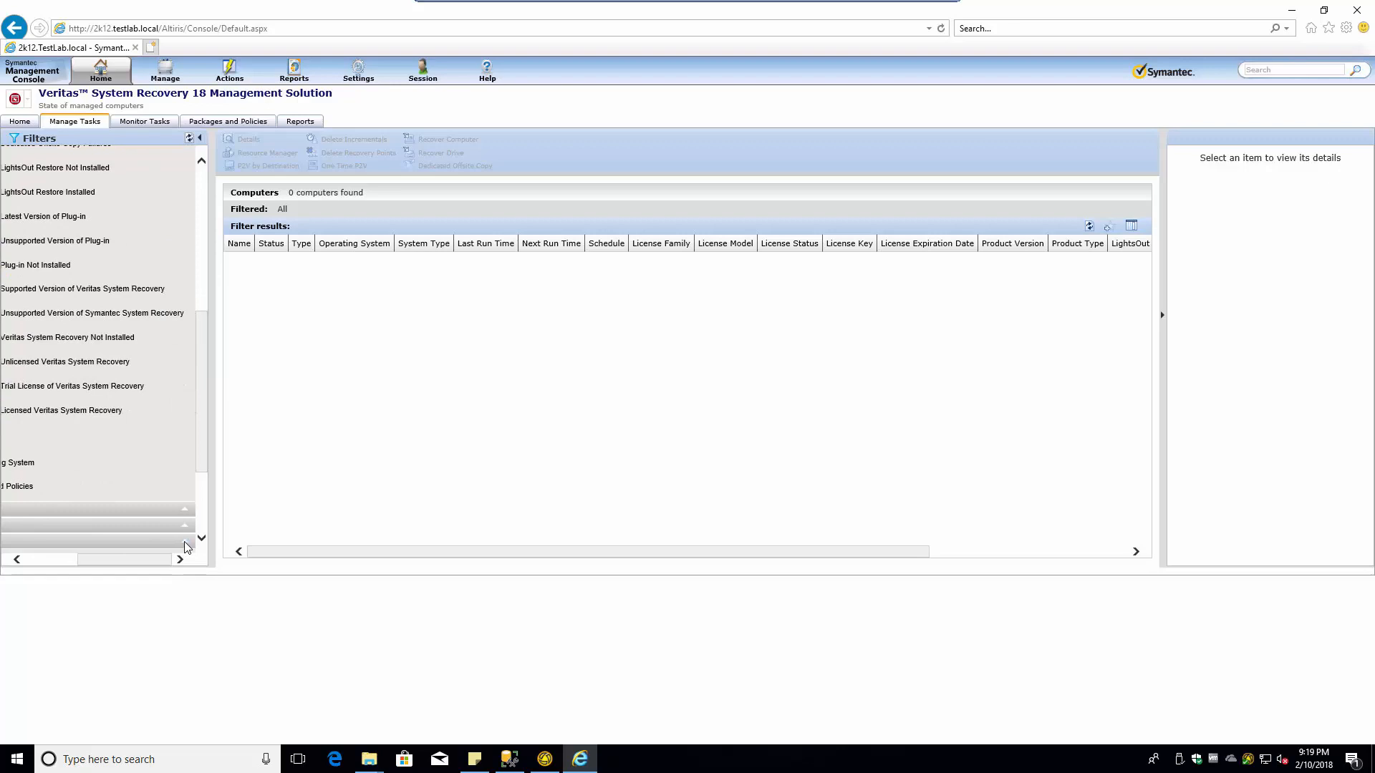
pyautogui.click(203, 184)
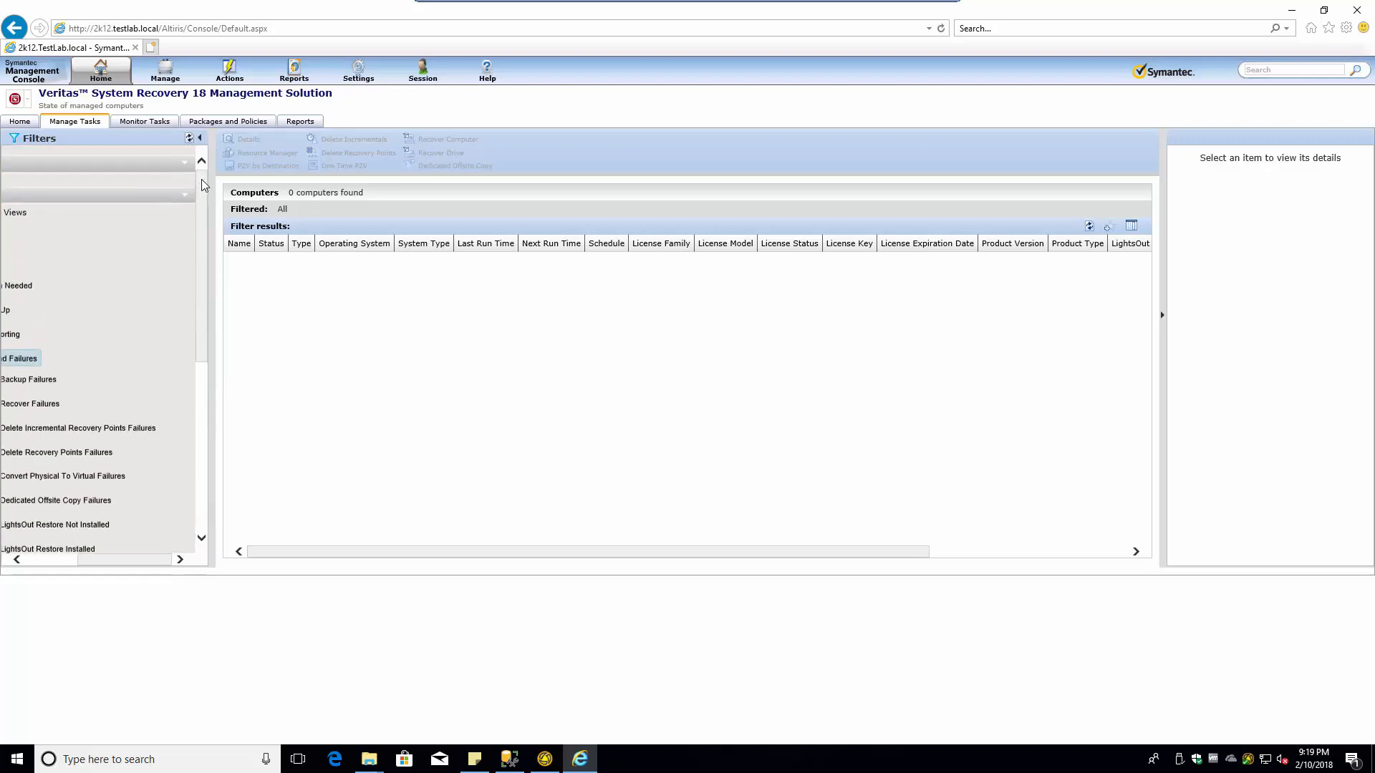
pyautogui.click(184, 197)
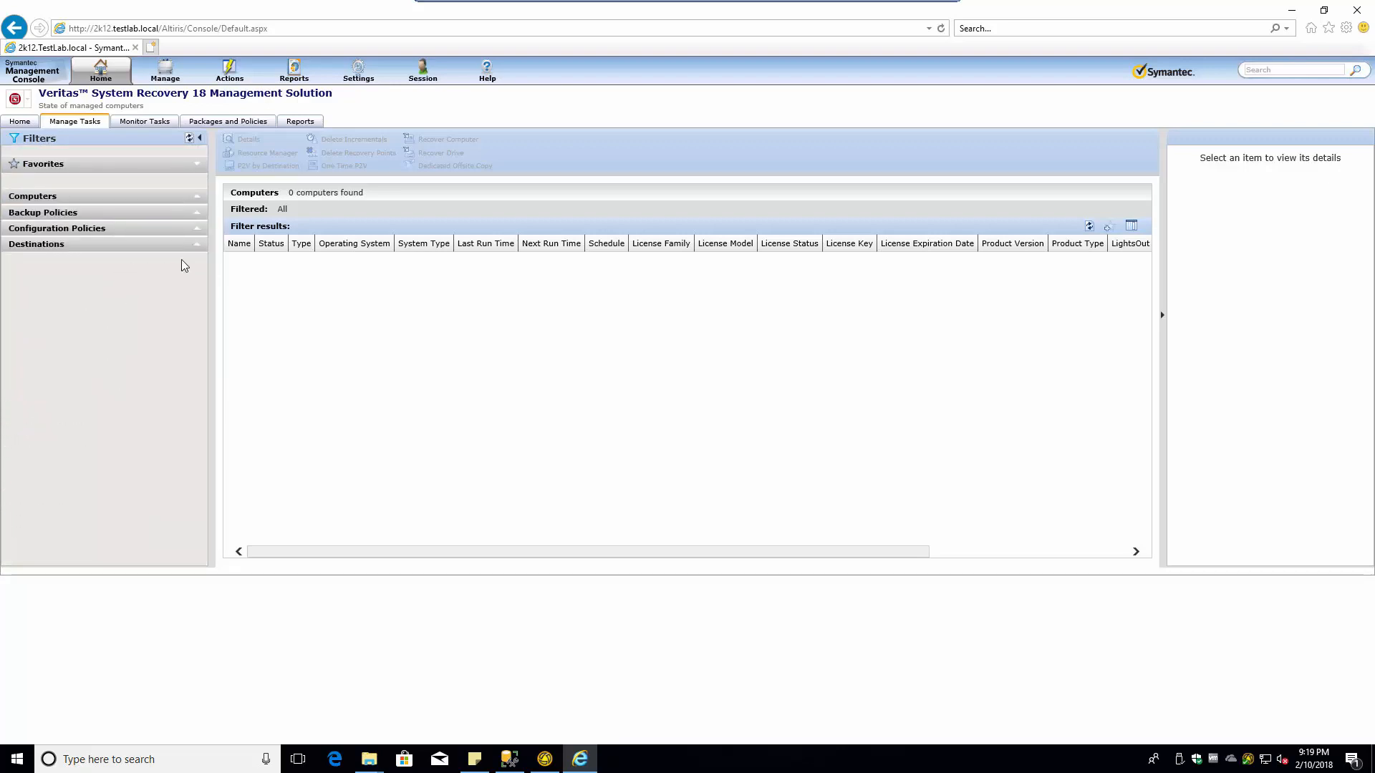
pyautogui.click(196, 244)
# - List the Network Shares destinations, showing all three shares including all_drives
pyautogui.click(100, 312)
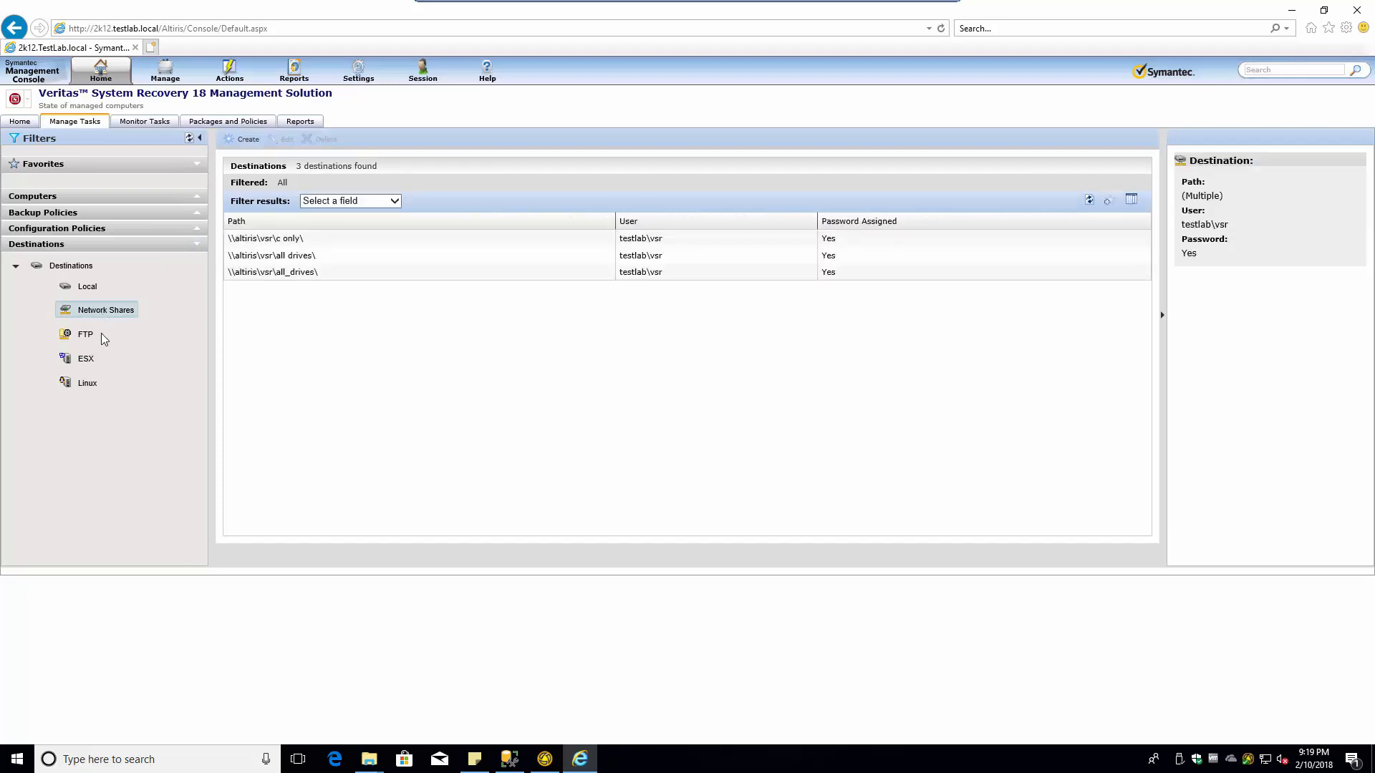
pyautogui.click(344, 202)
pyautogui.click(351, 202)
# - Attempt again to delete the all_drives destination, confirming and dismissing the result
pyautogui.click(453, 278)
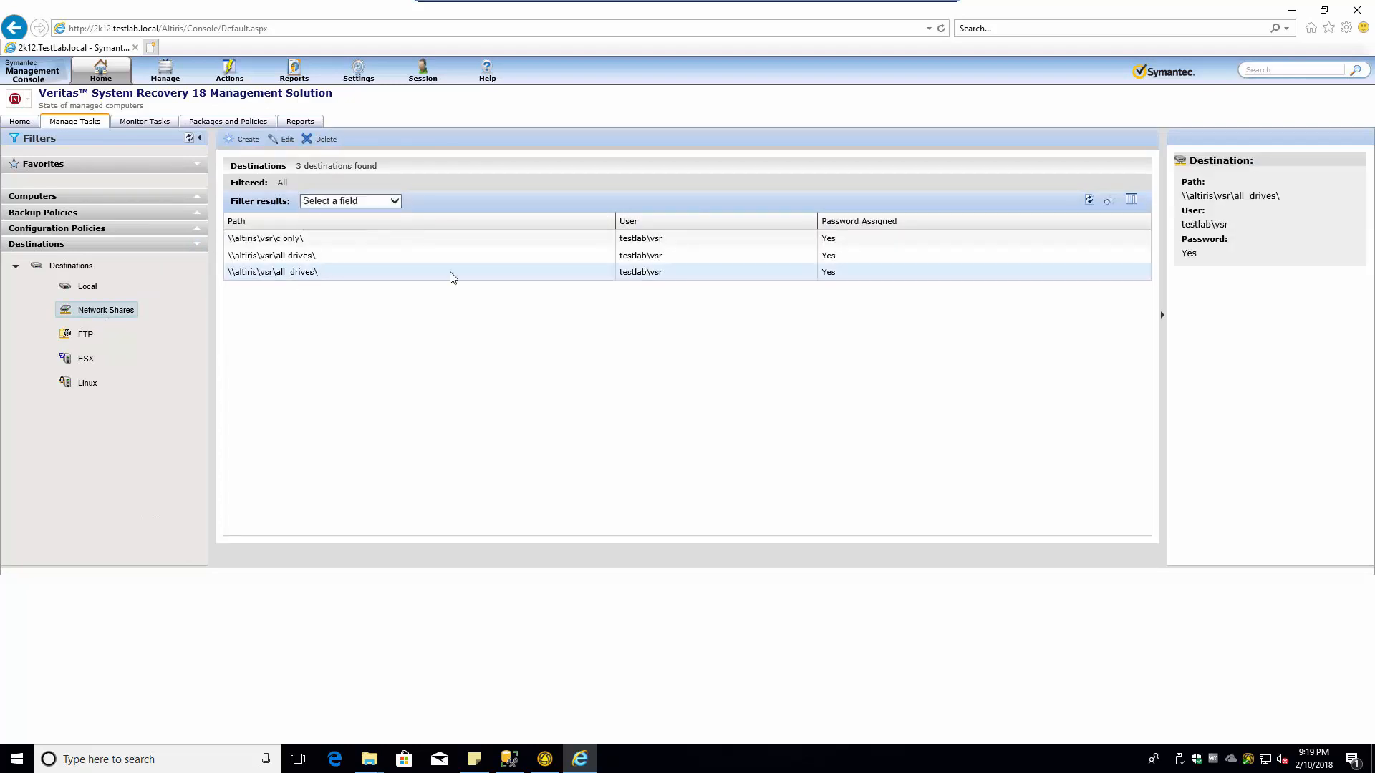
pyautogui.click(319, 140)
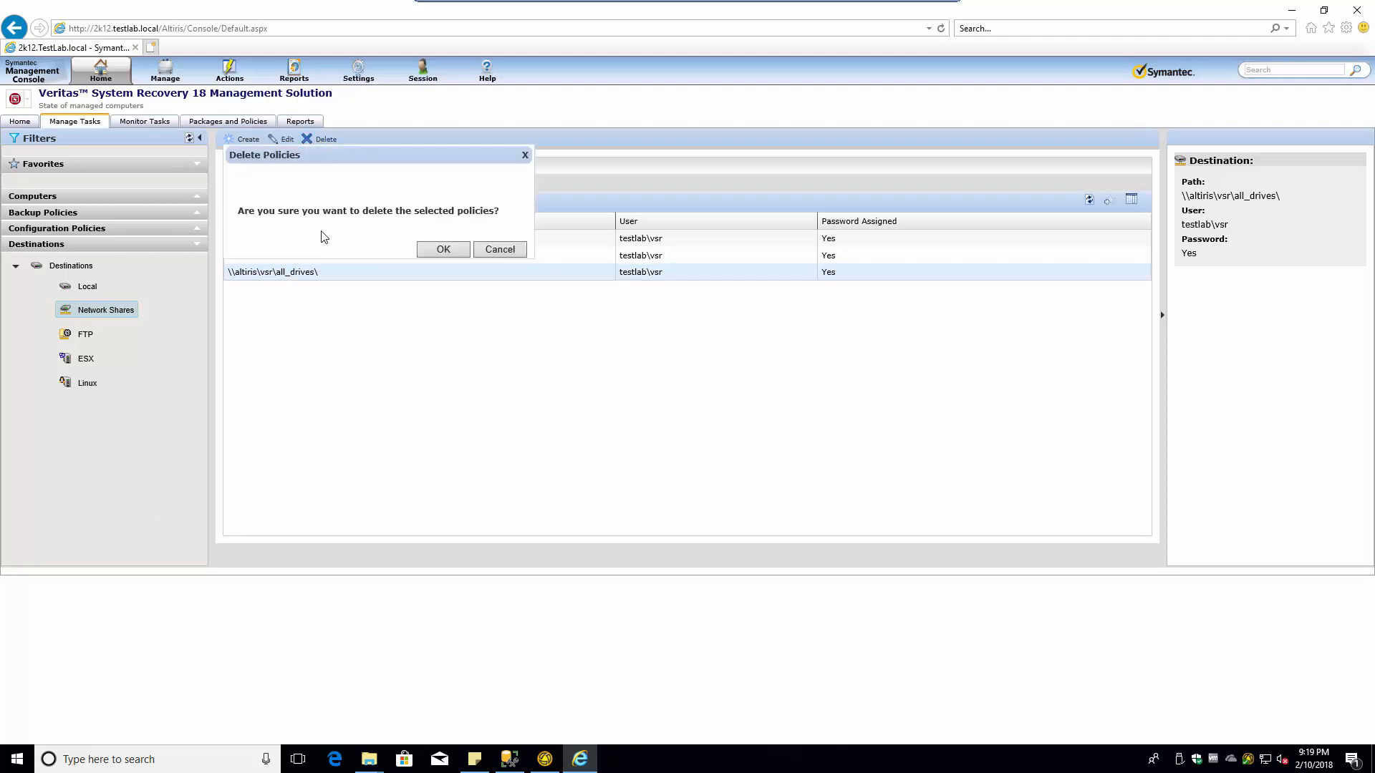
pyautogui.click(441, 250)
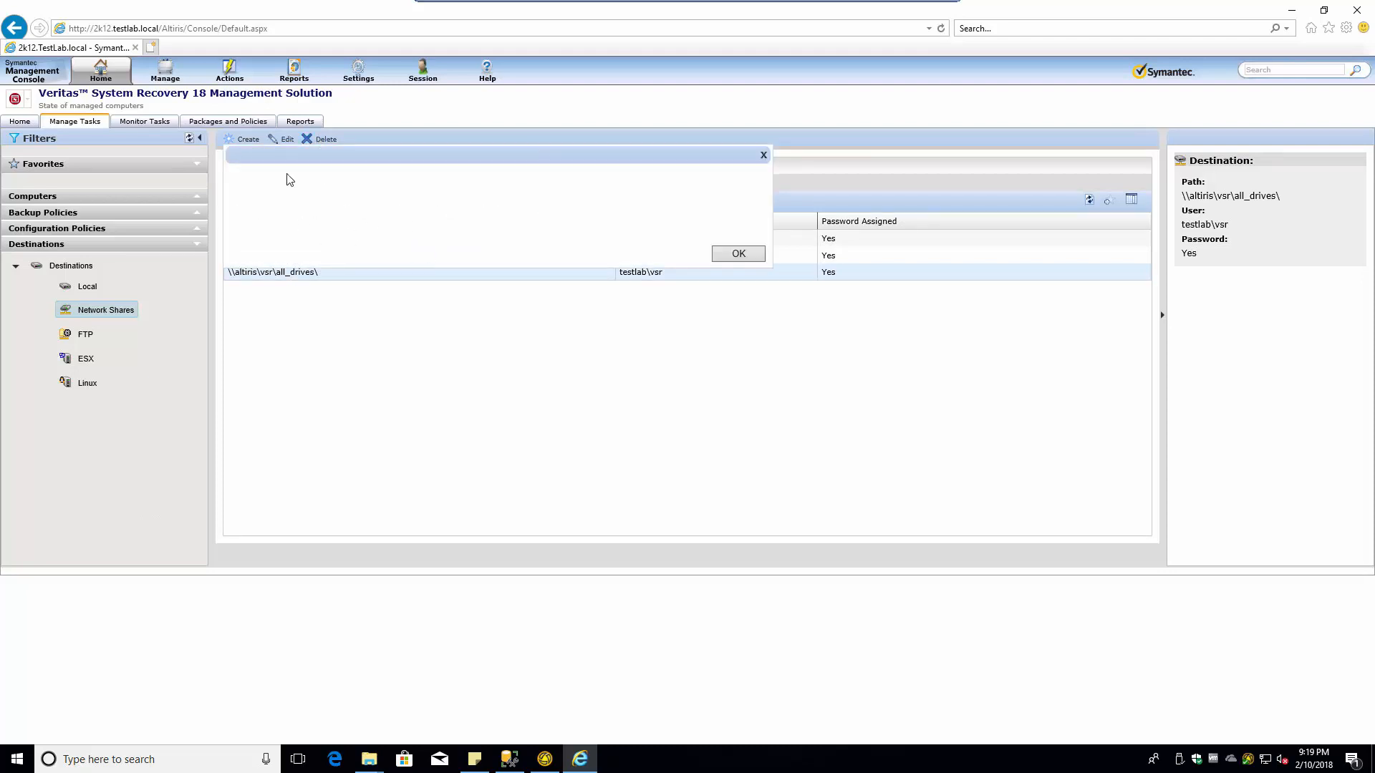
pyautogui.click(738, 254)
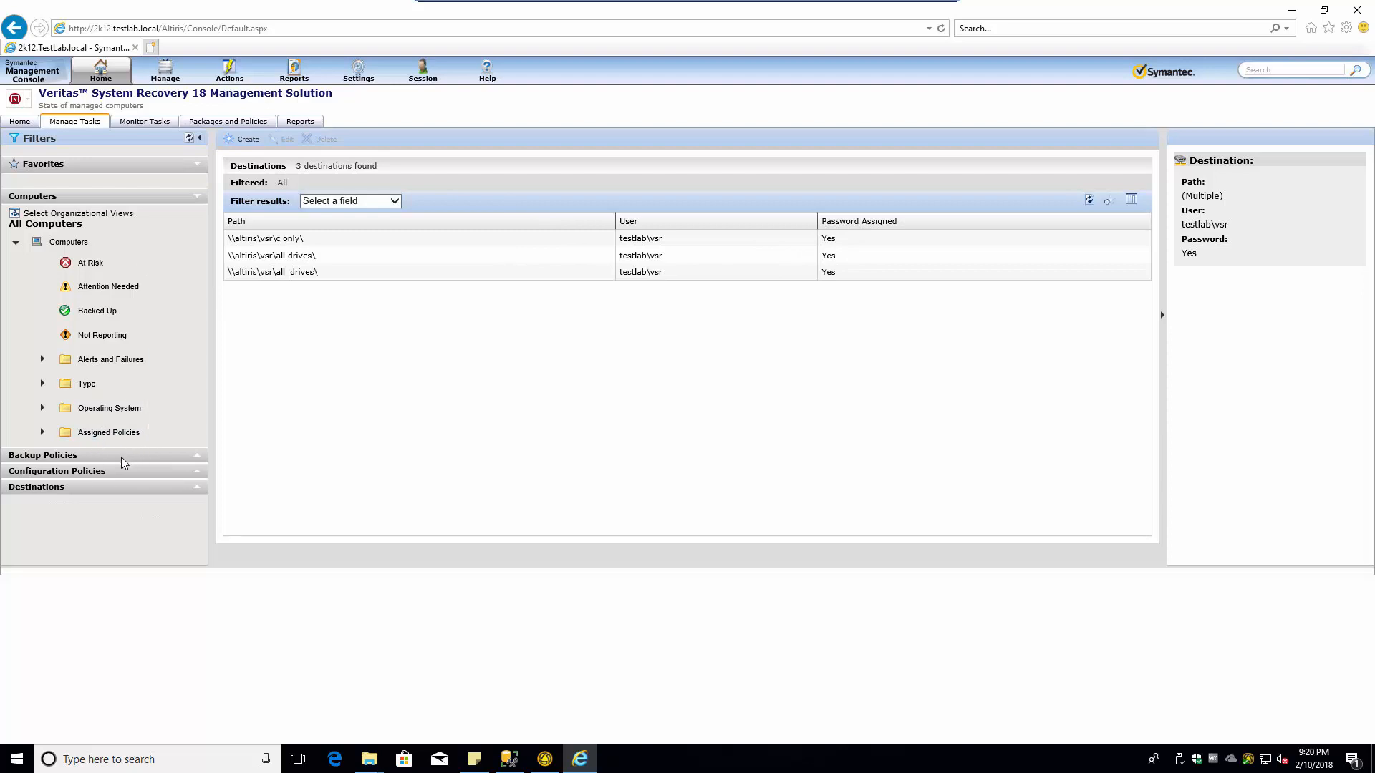
pyautogui.click(370, 762)
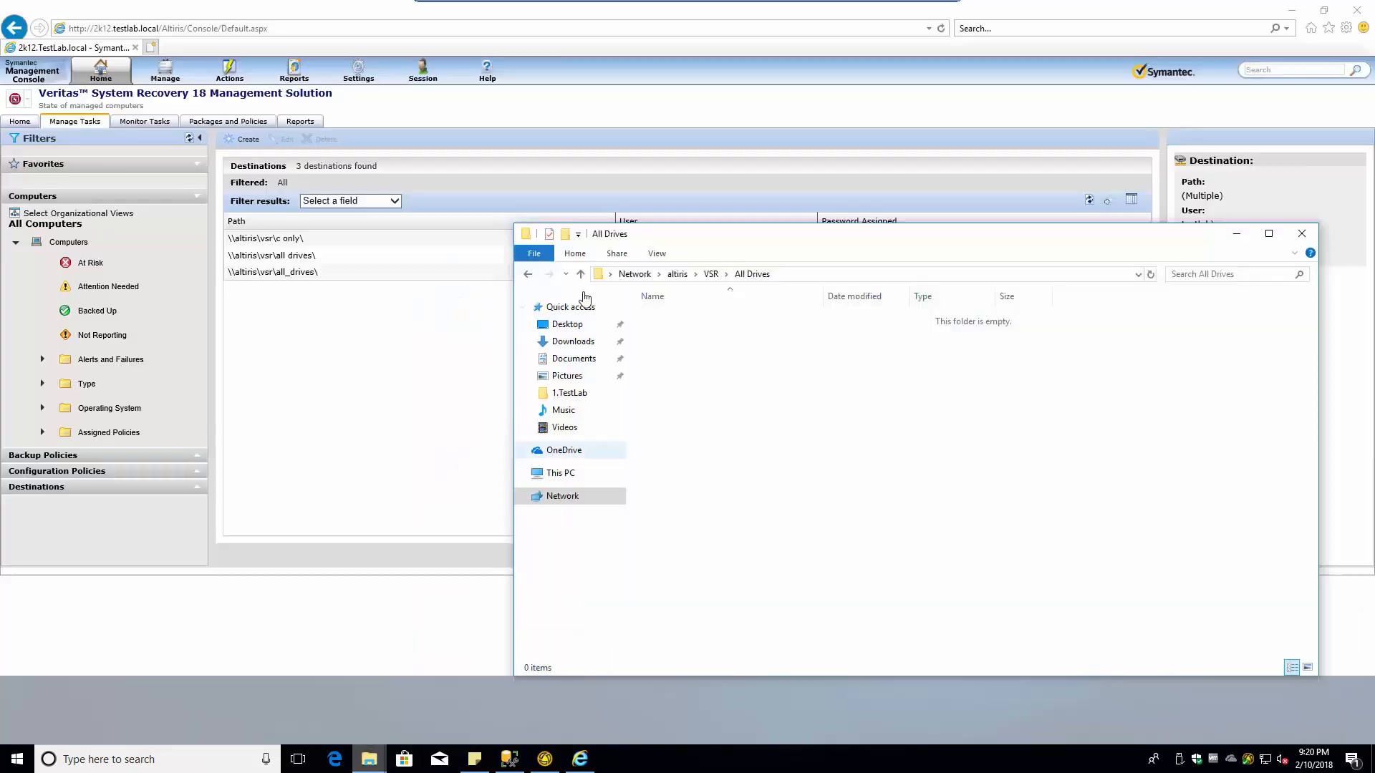
# - Check the All Drives folder in File Explorer, then expand Backup Policies back in the console
pyautogui.click(519, 700)
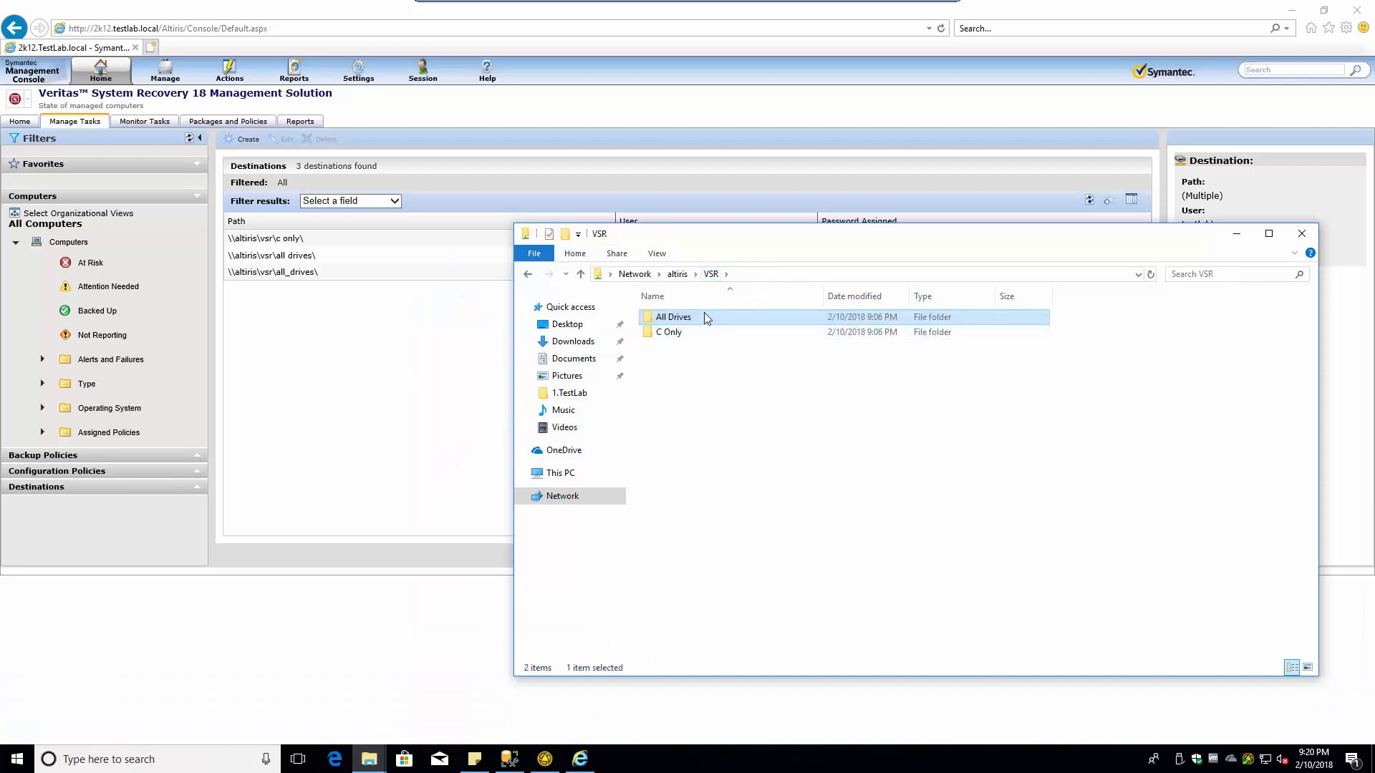
pyautogui.click(295, 281)
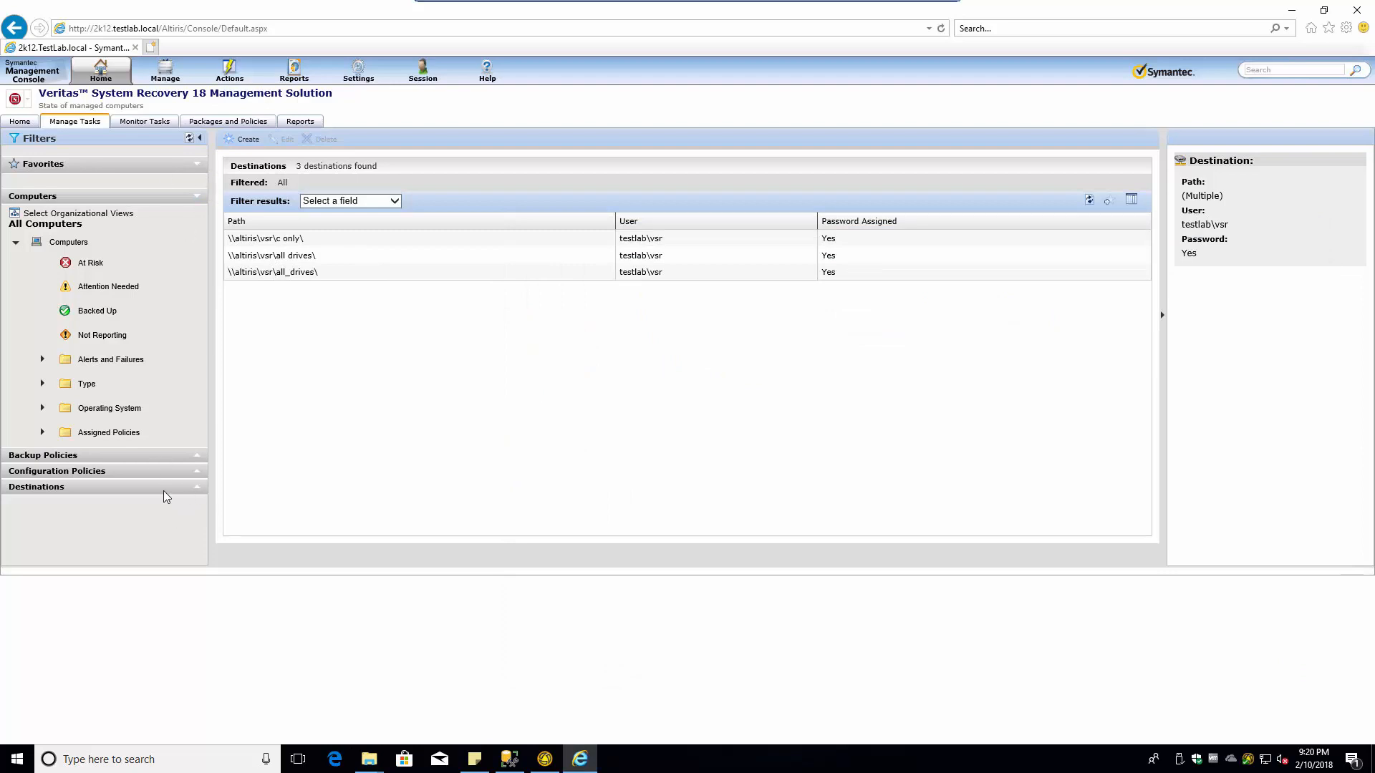
pyautogui.click(198, 196)
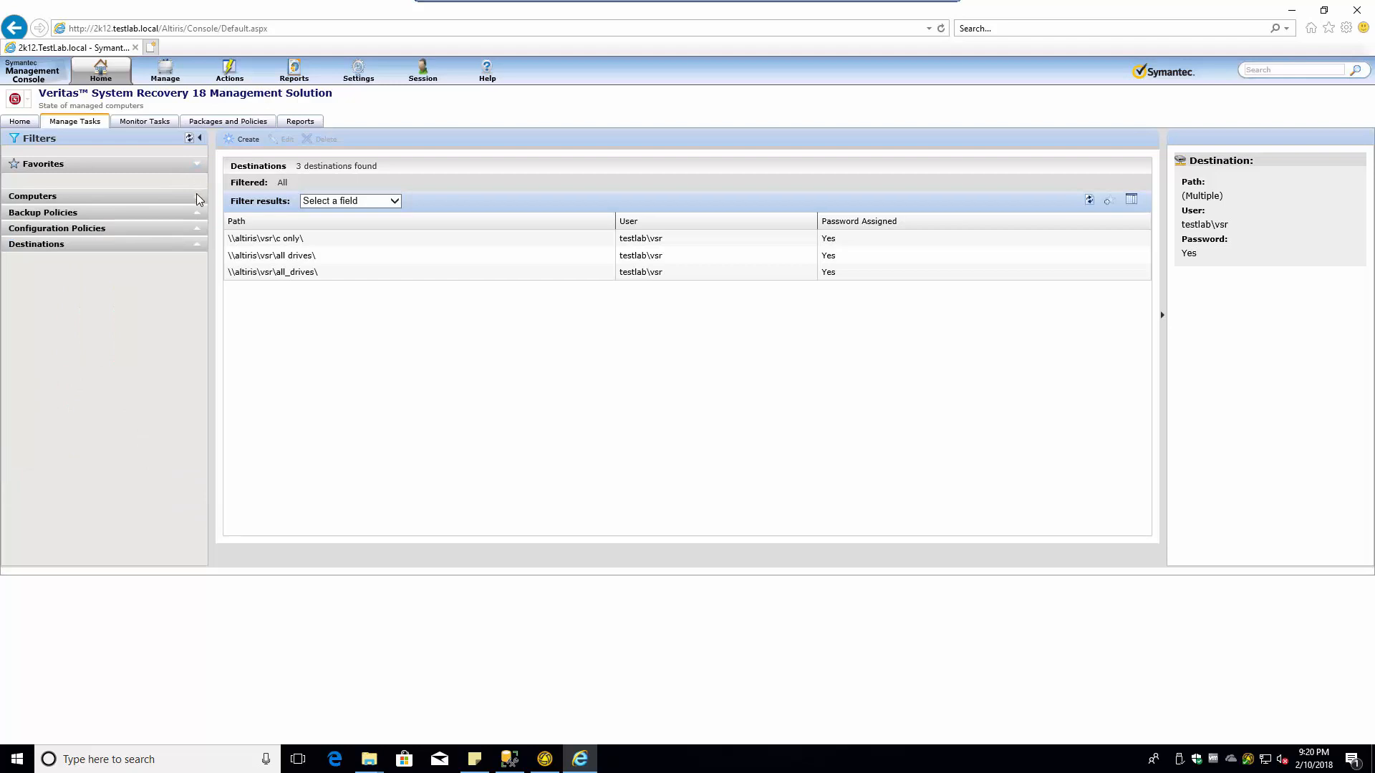
pyautogui.click(195, 212)
# - List the empty Recovery Point Set policies, start a new policy, then cancel and close it unsaved
pyautogui.click(97, 256)
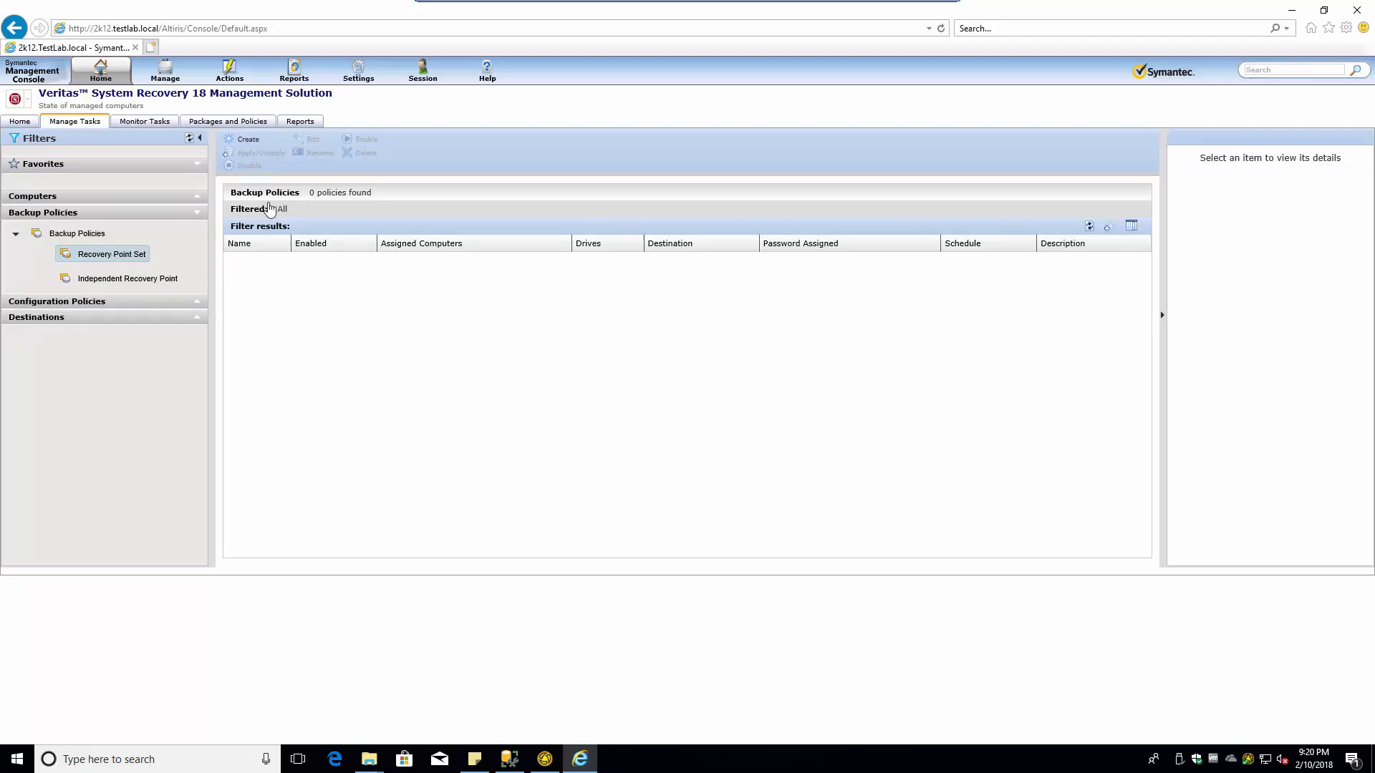
pyautogui.click(242, 142)
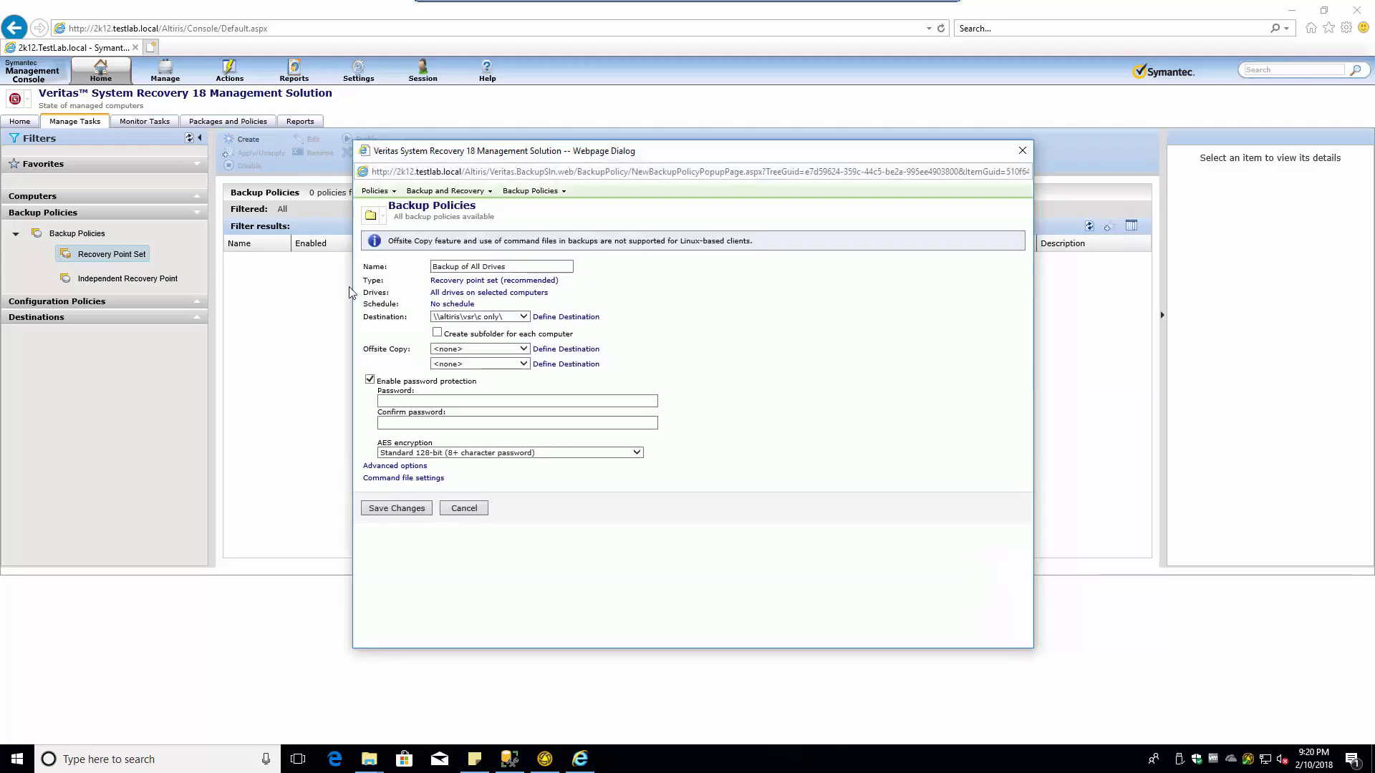
pyautogui.click(474, 281)
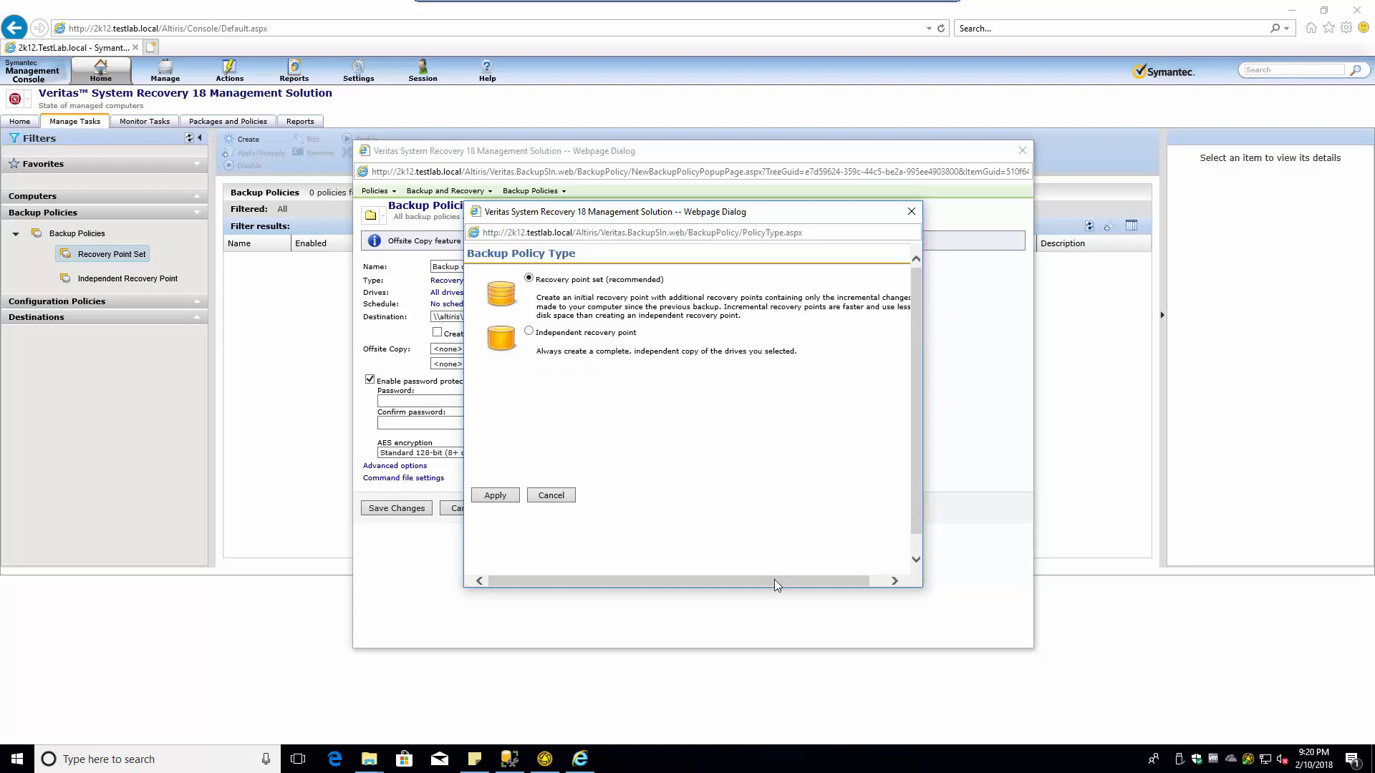
pyautogui.moveTo(778, 582)
pyautogui.mouseDown()
pyautogui.moveTo(800, 582)
pyautogui.moveTo(766, 585)
pyautogui.moveTo(804, 580)
pyautogui.mouseUp()
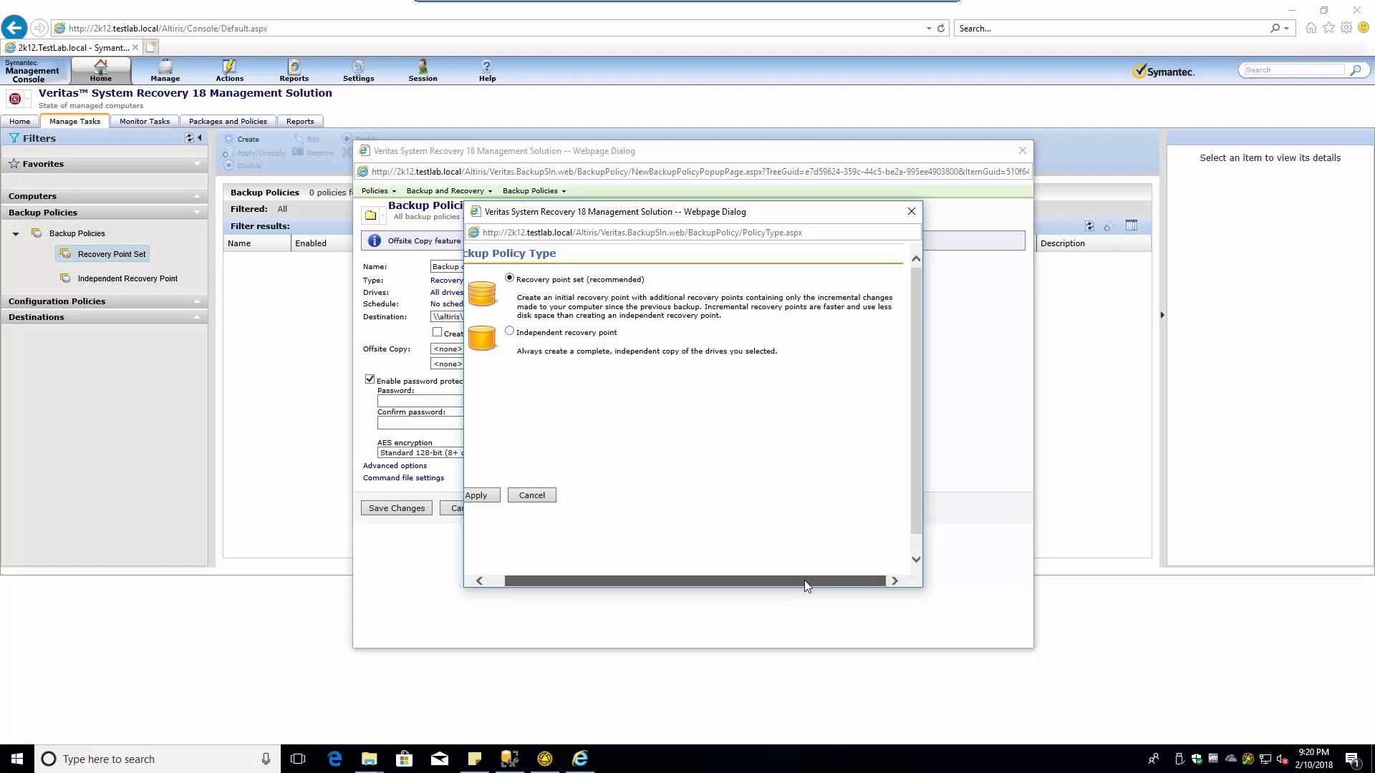
pyautogui.moveTo(805, 580); pyautogui.dragTo(761, 585)
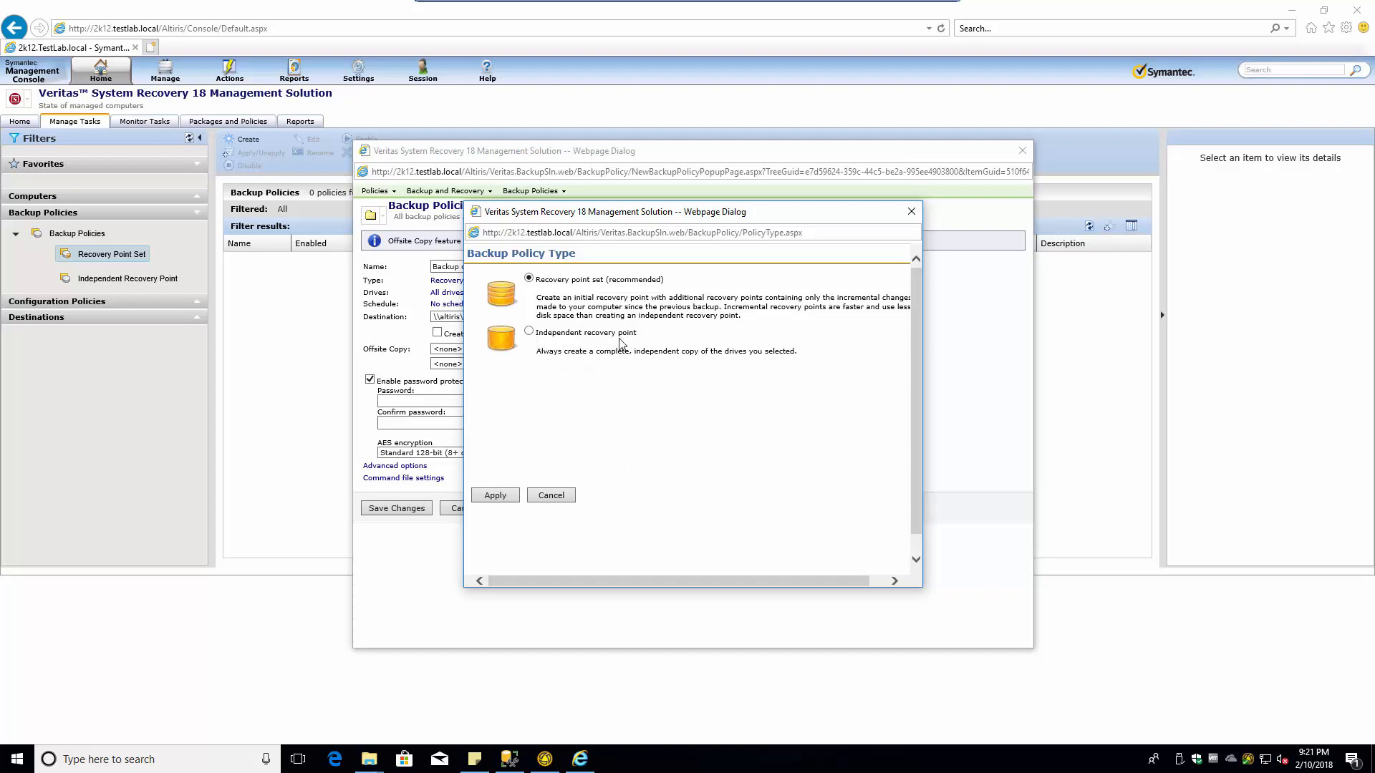
pyautogui.click(552, 499)
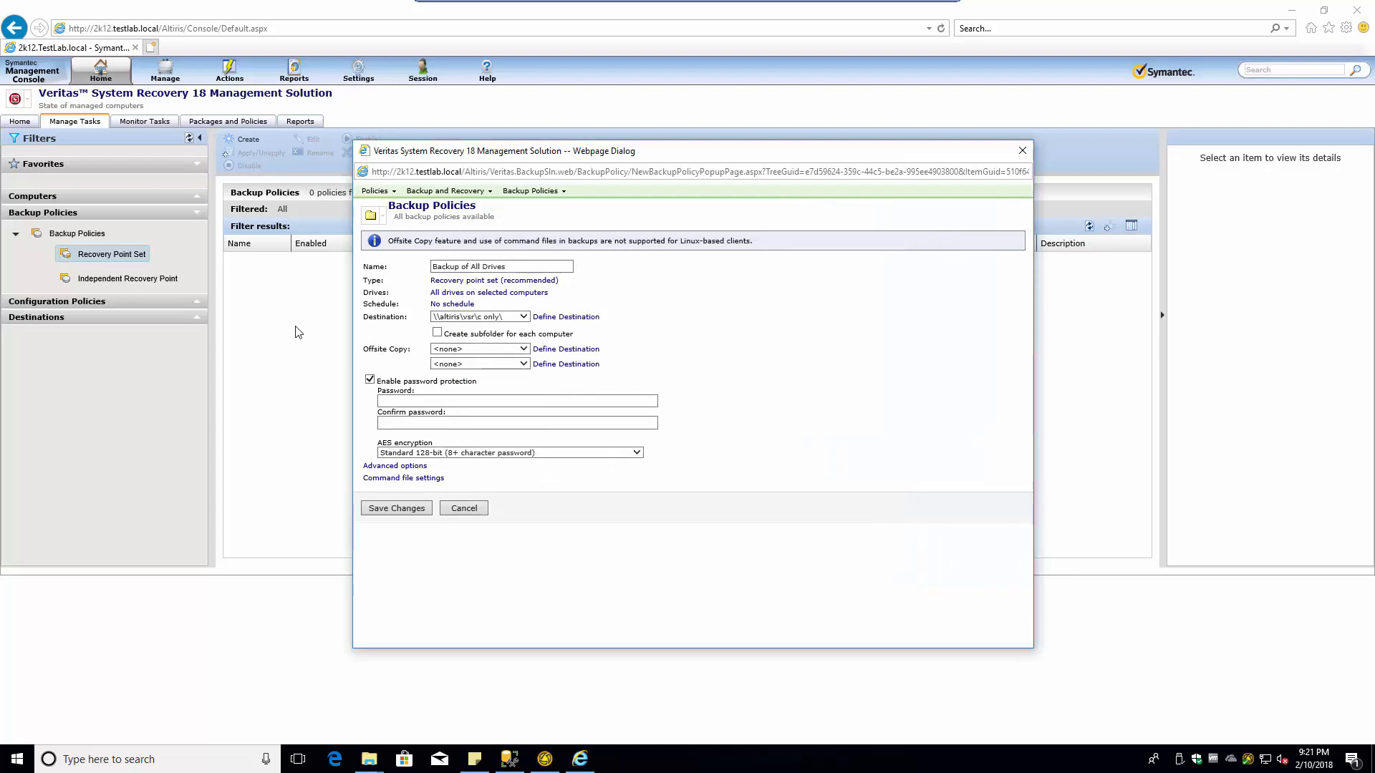
pyautogui.click(1022, 151)
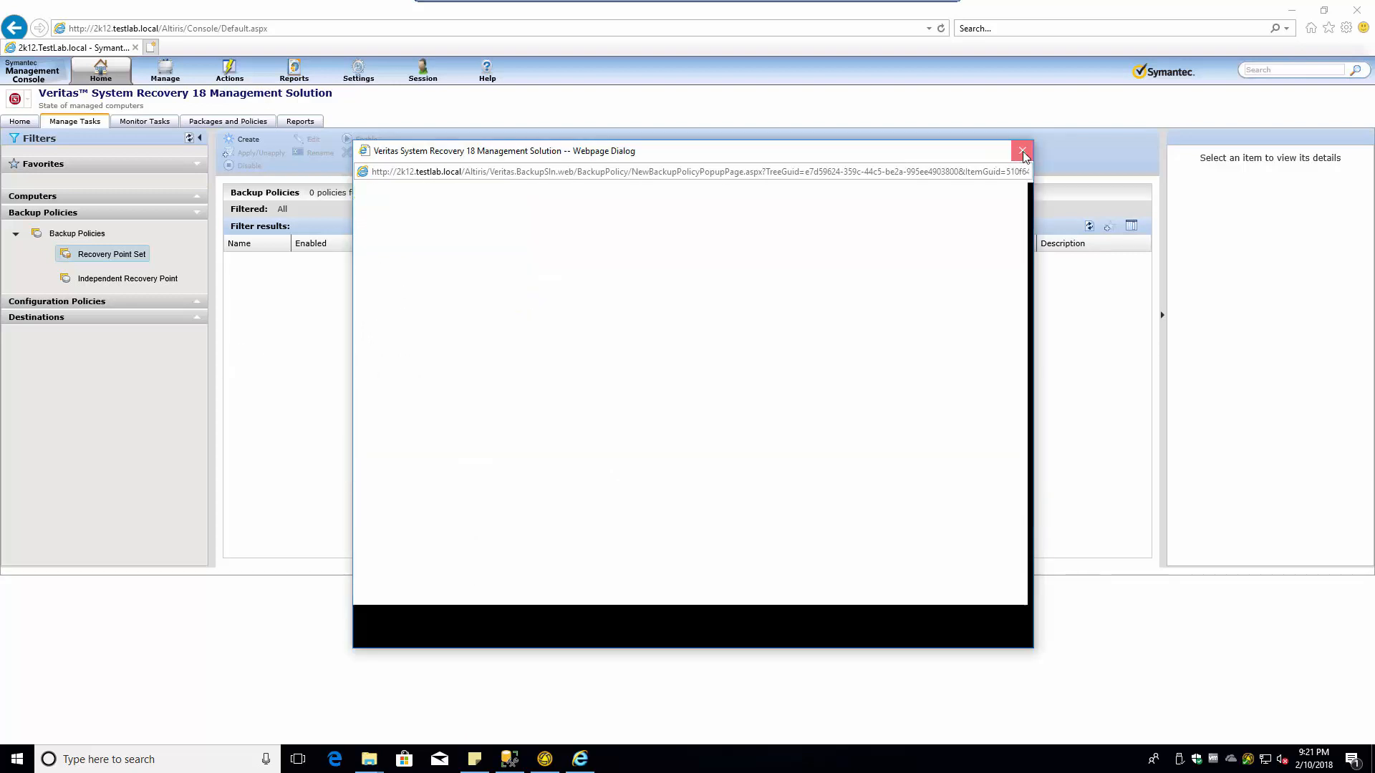
pyautogui.click(122, 278)
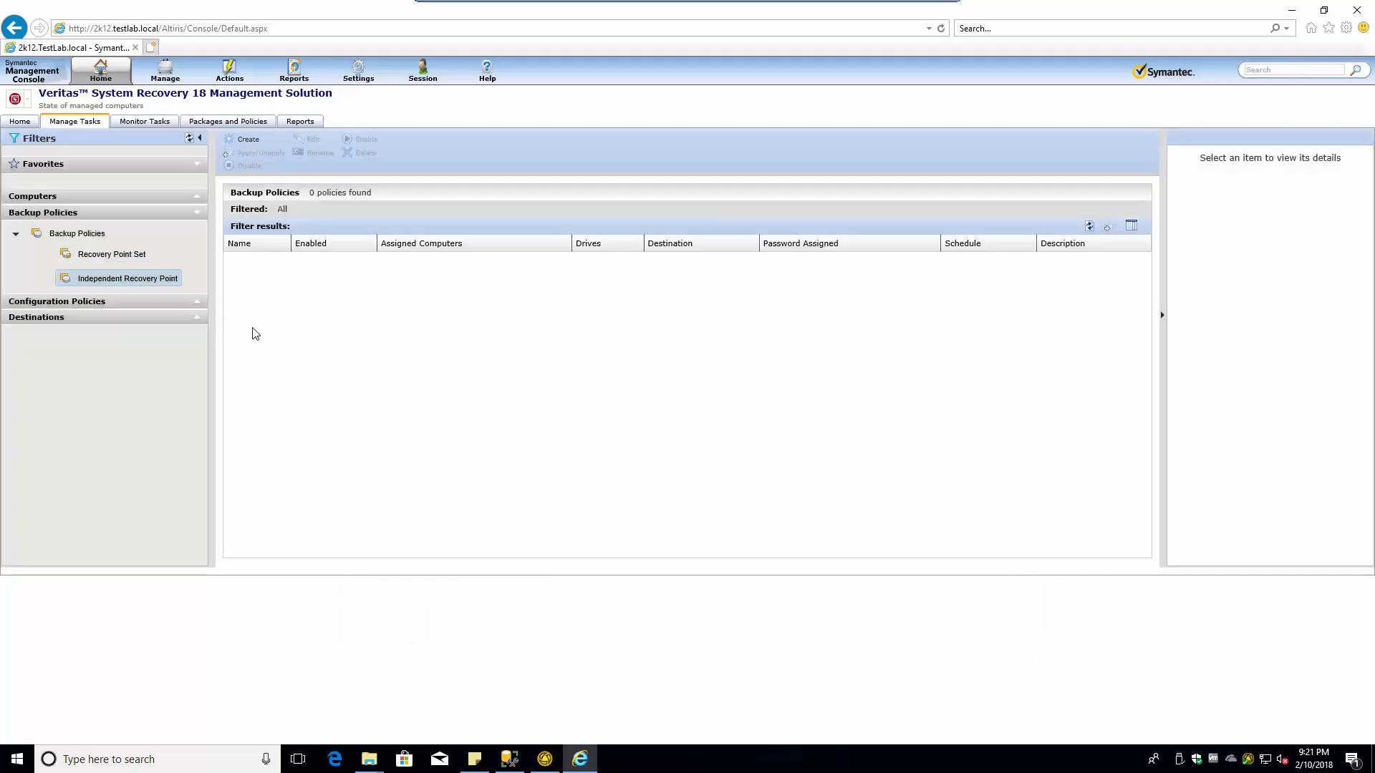
pyautogui.click(249, 140)
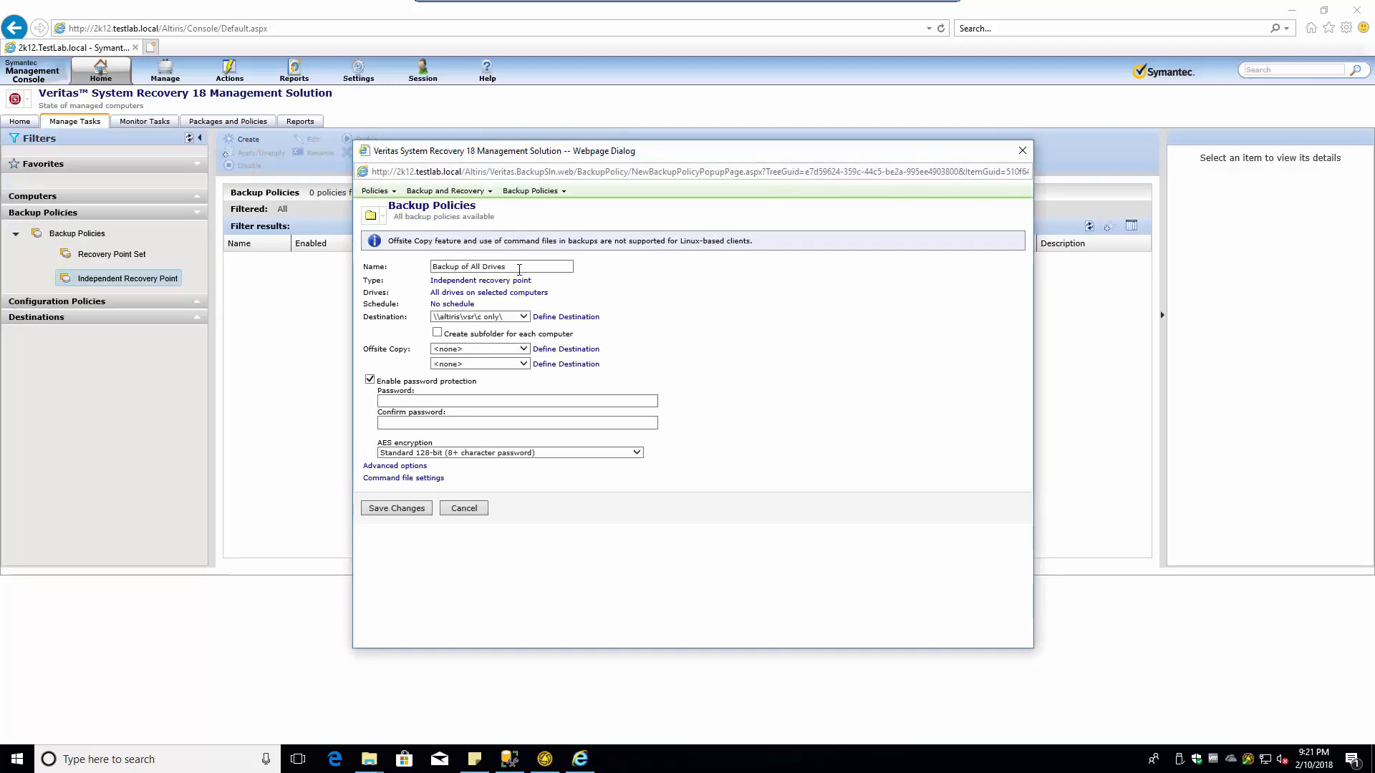
pyautogui.moveTo(519, 269); pyautogui.dragTo(400, 269)
pyautogui.write('S')
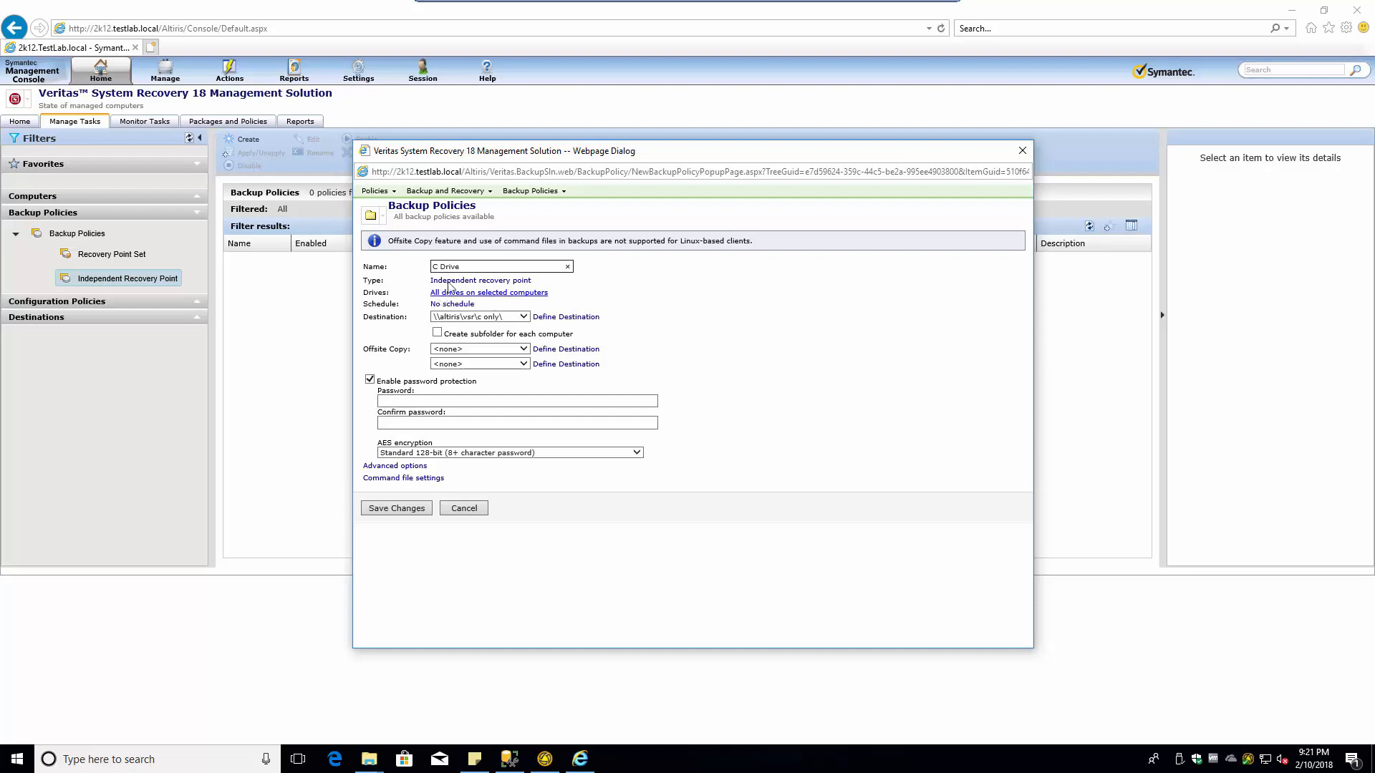
pyautogui.click(476, 294)
pyautogui.click(511, 293)
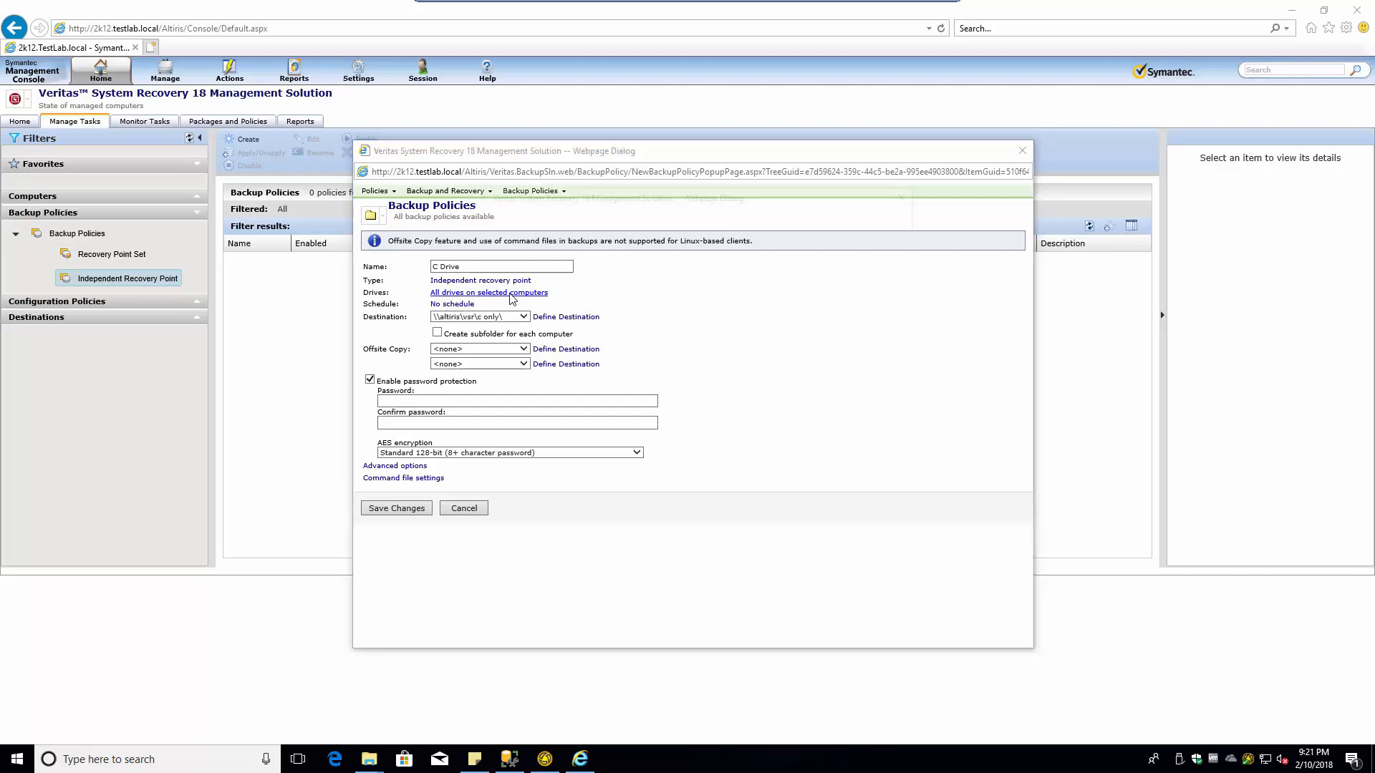
pyautogui.click(538, 343)
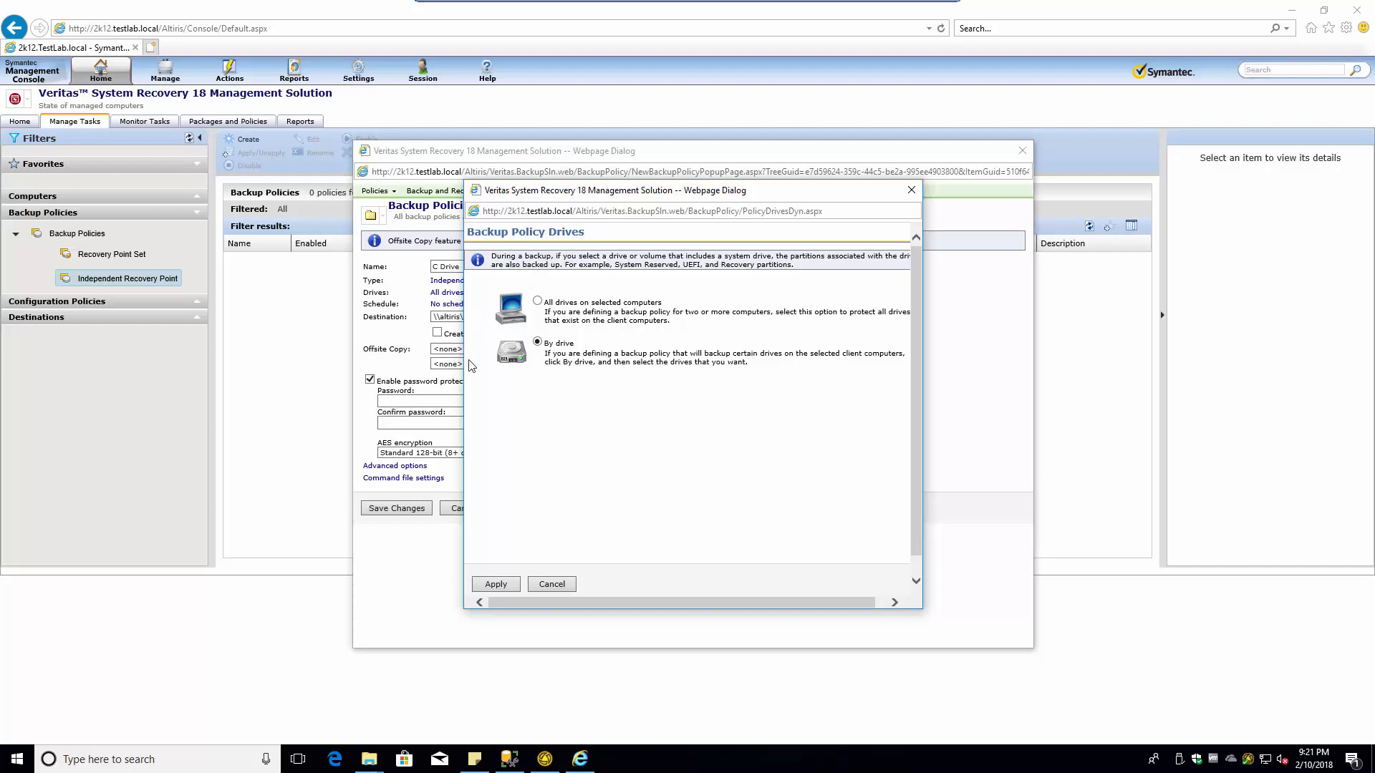
pyautogui.moveTo(806, 600); pyautogui.dragTo(644, 499)
pyautogui.scroll(-1, 916, 445)
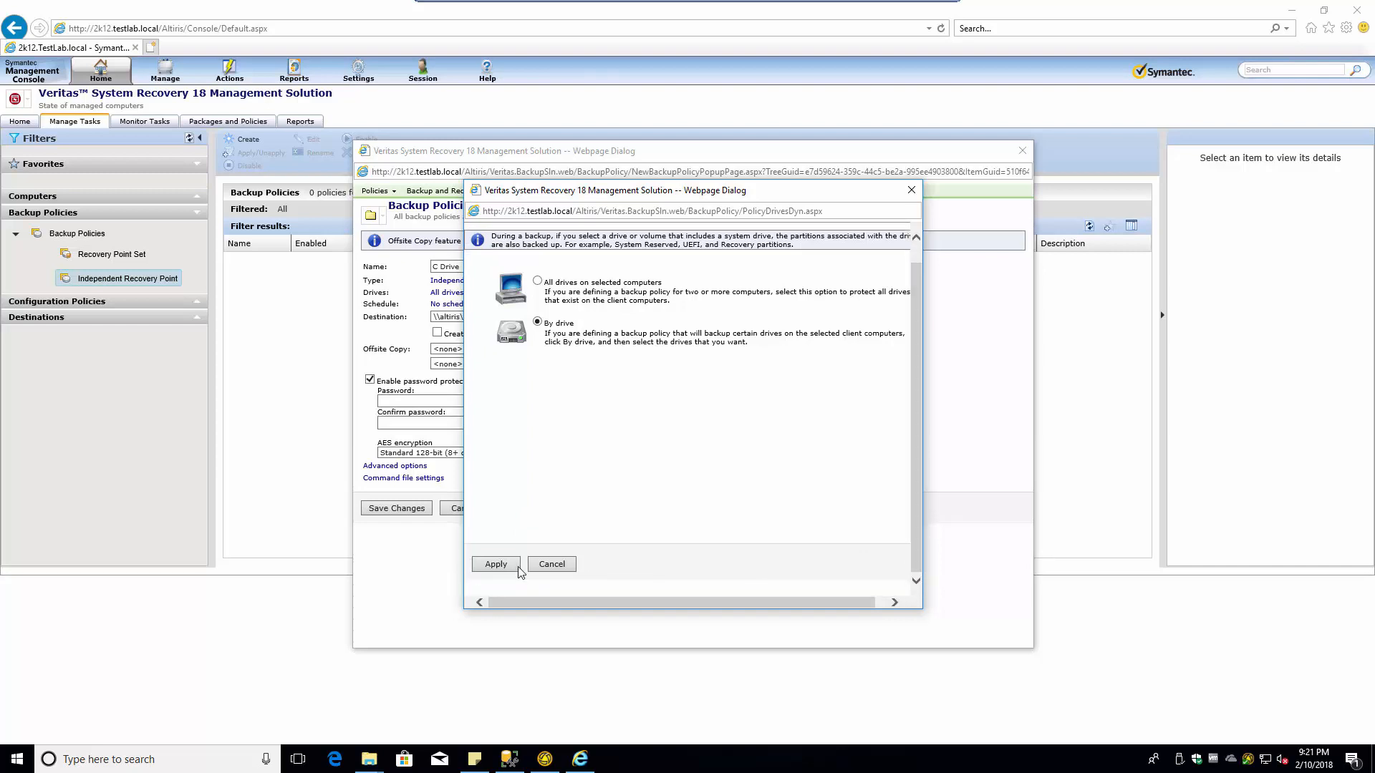
pyautogui.click(515, 565)
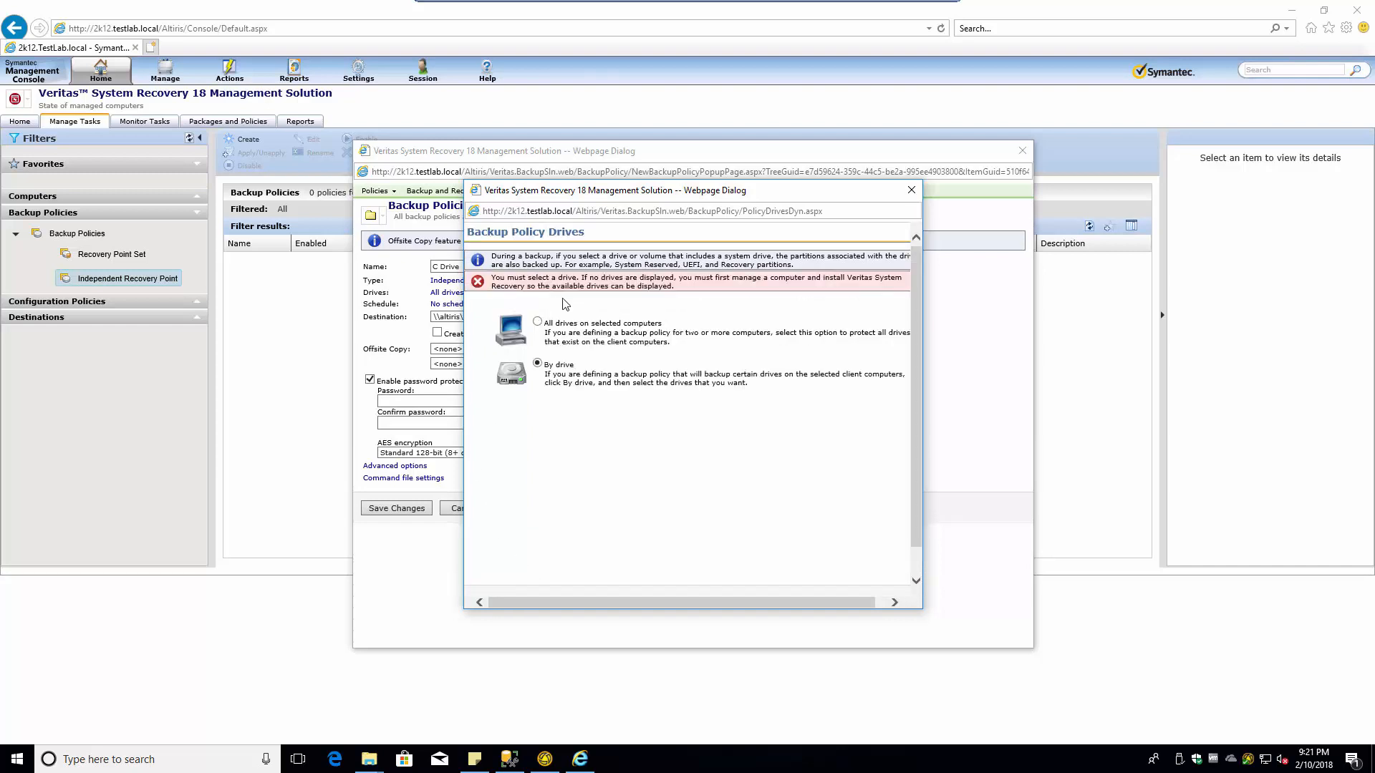
pyautogui.click(552, 325)
pyautogui.click(538, 343)
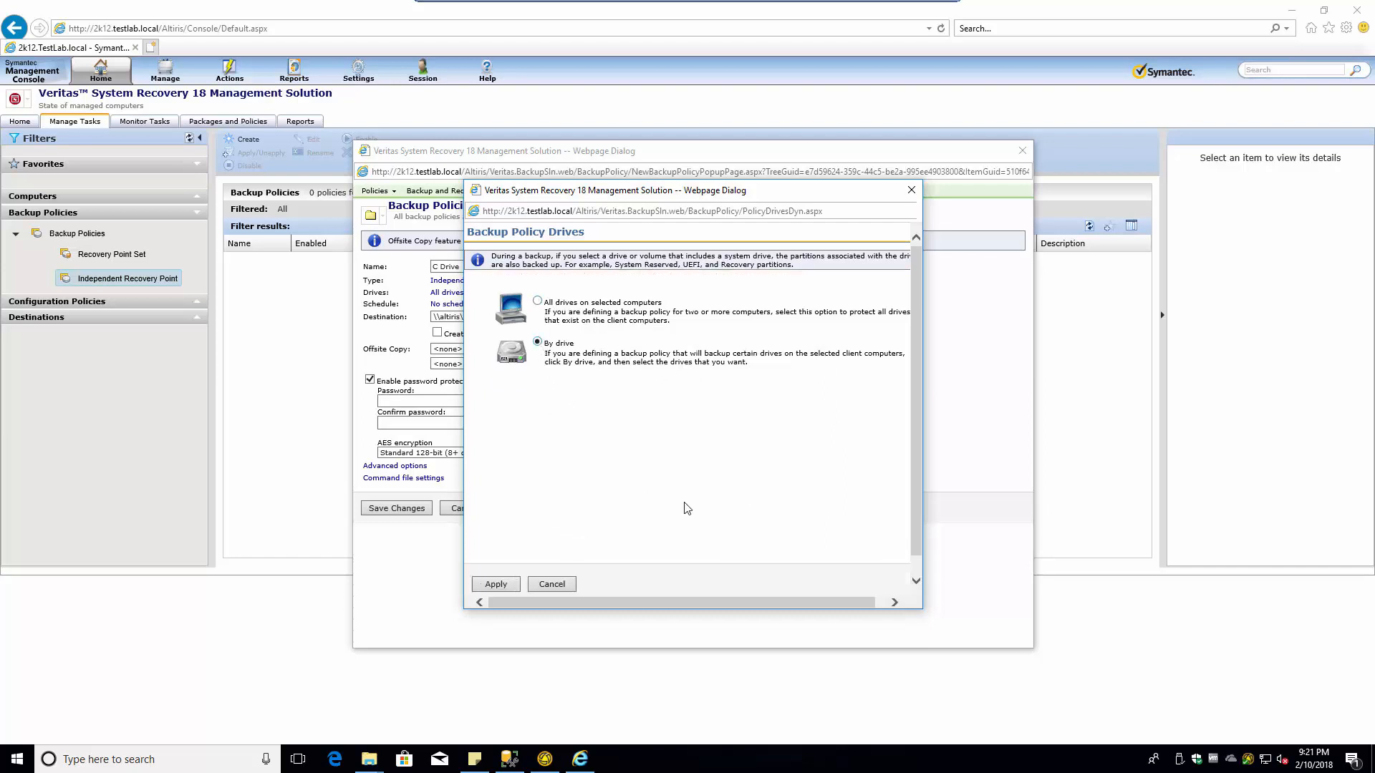
pyautogui.click(560, 587)
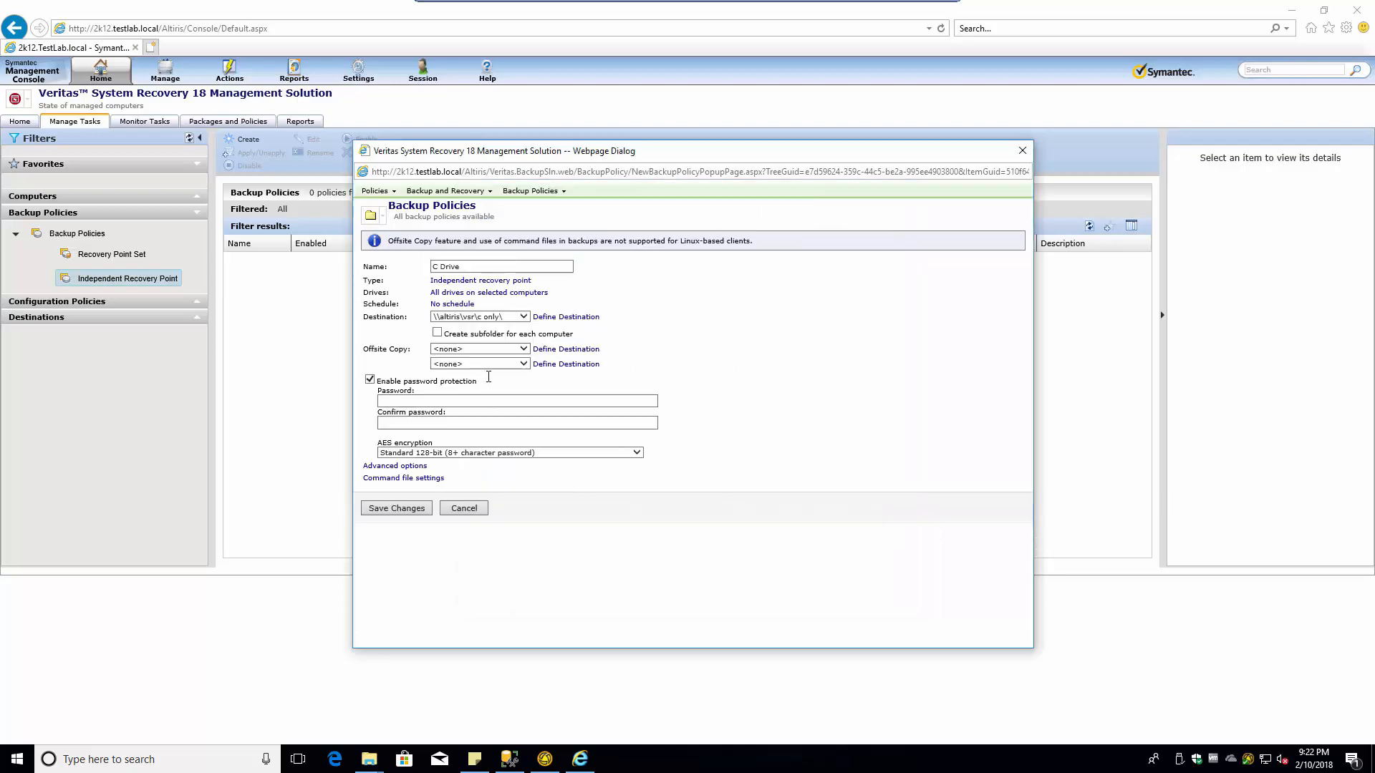
pyautogui.click(464, 281)
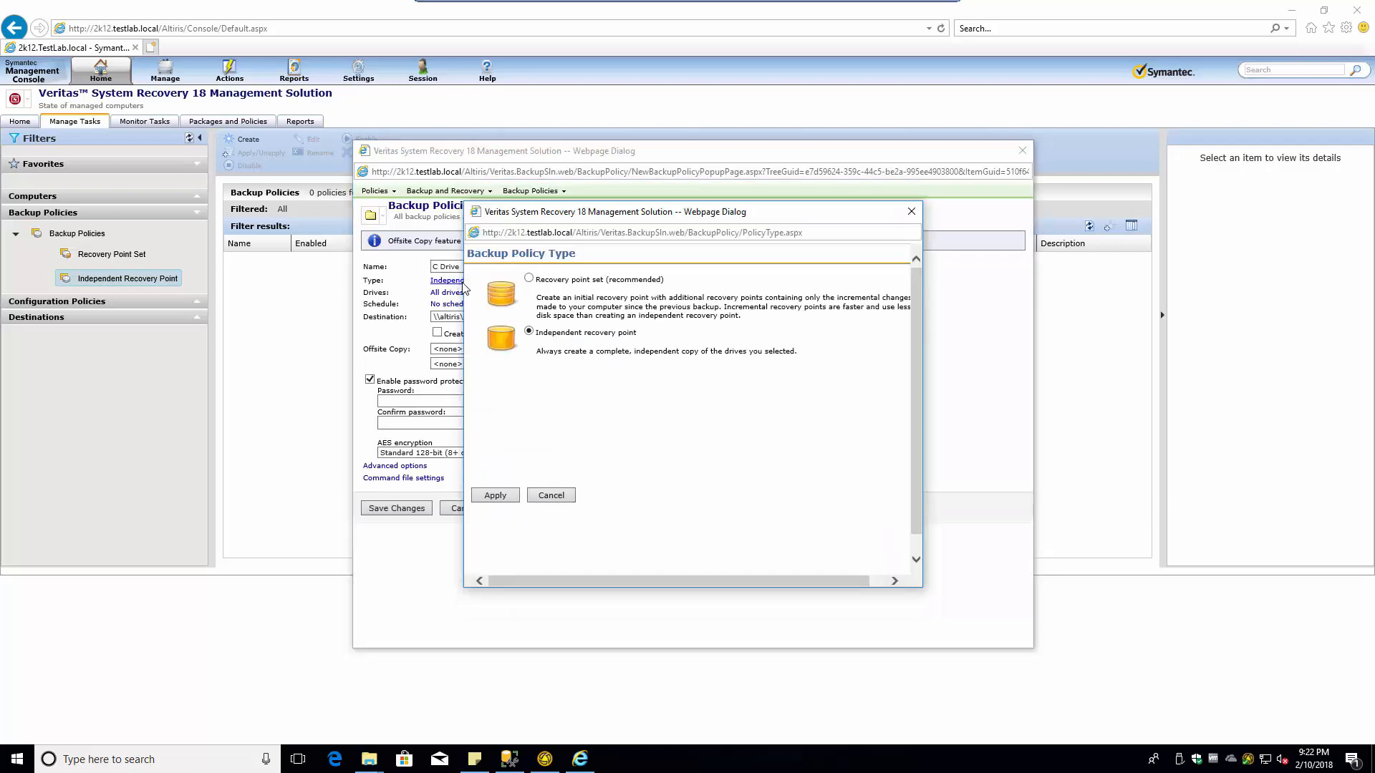
pyautogui.click(494, 495)
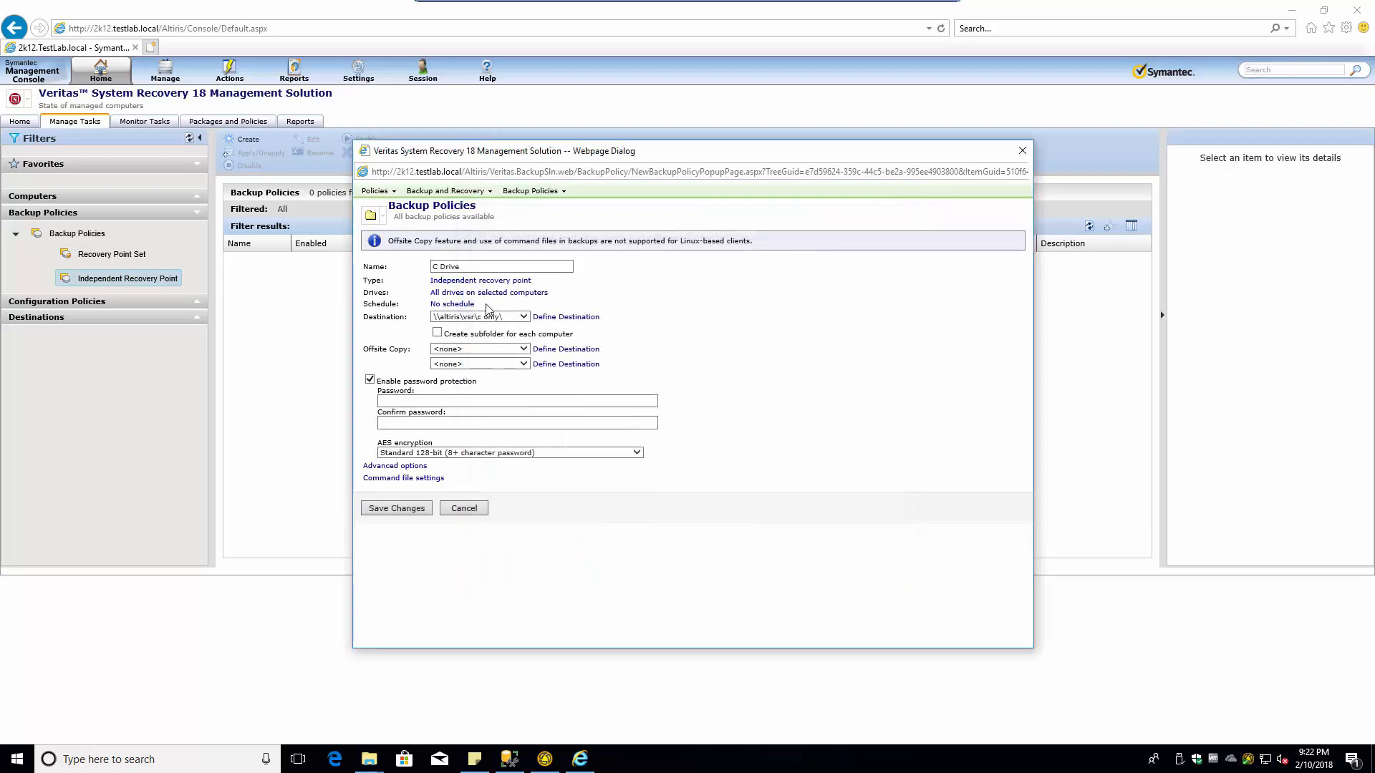
pyautogui.click(464, 295)
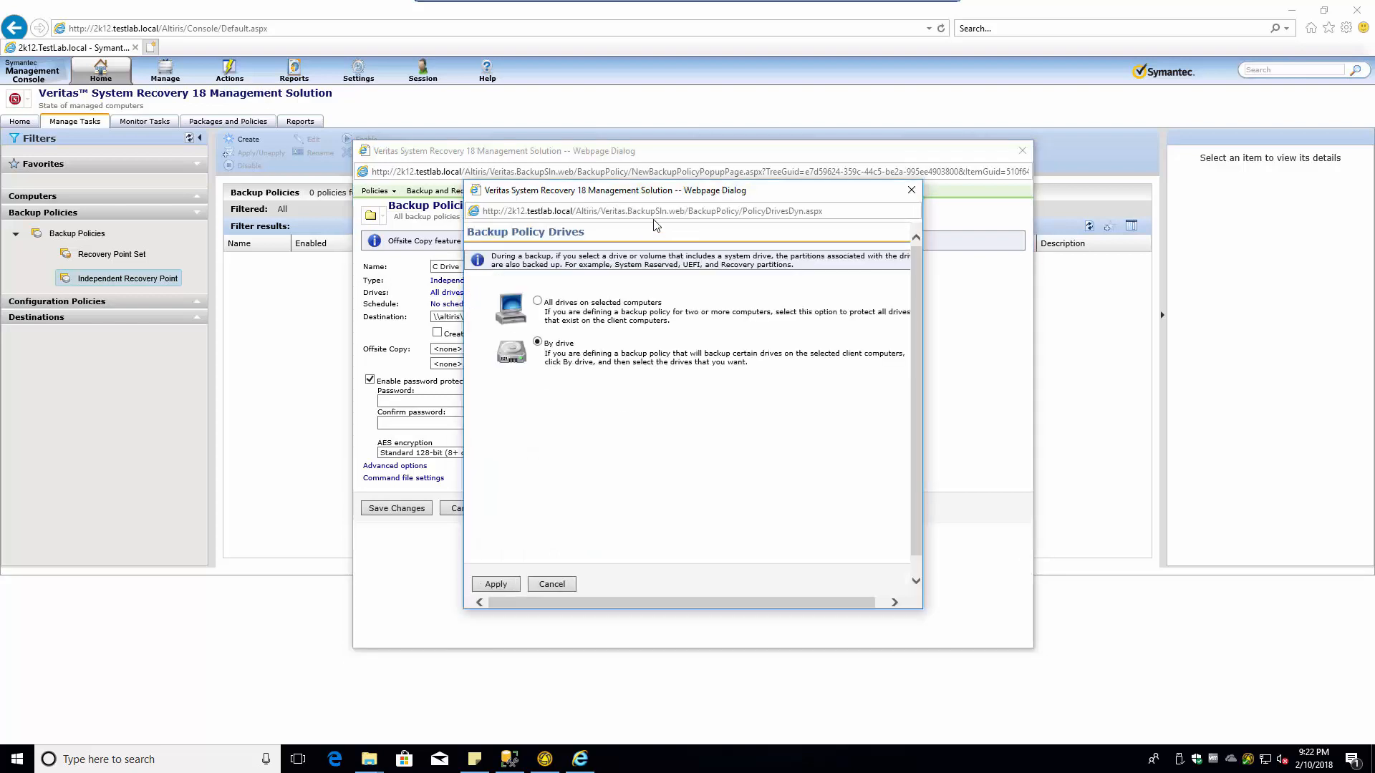
pyautogui.moveTo(670, 194); pyautogui.dragTo(351, 219)
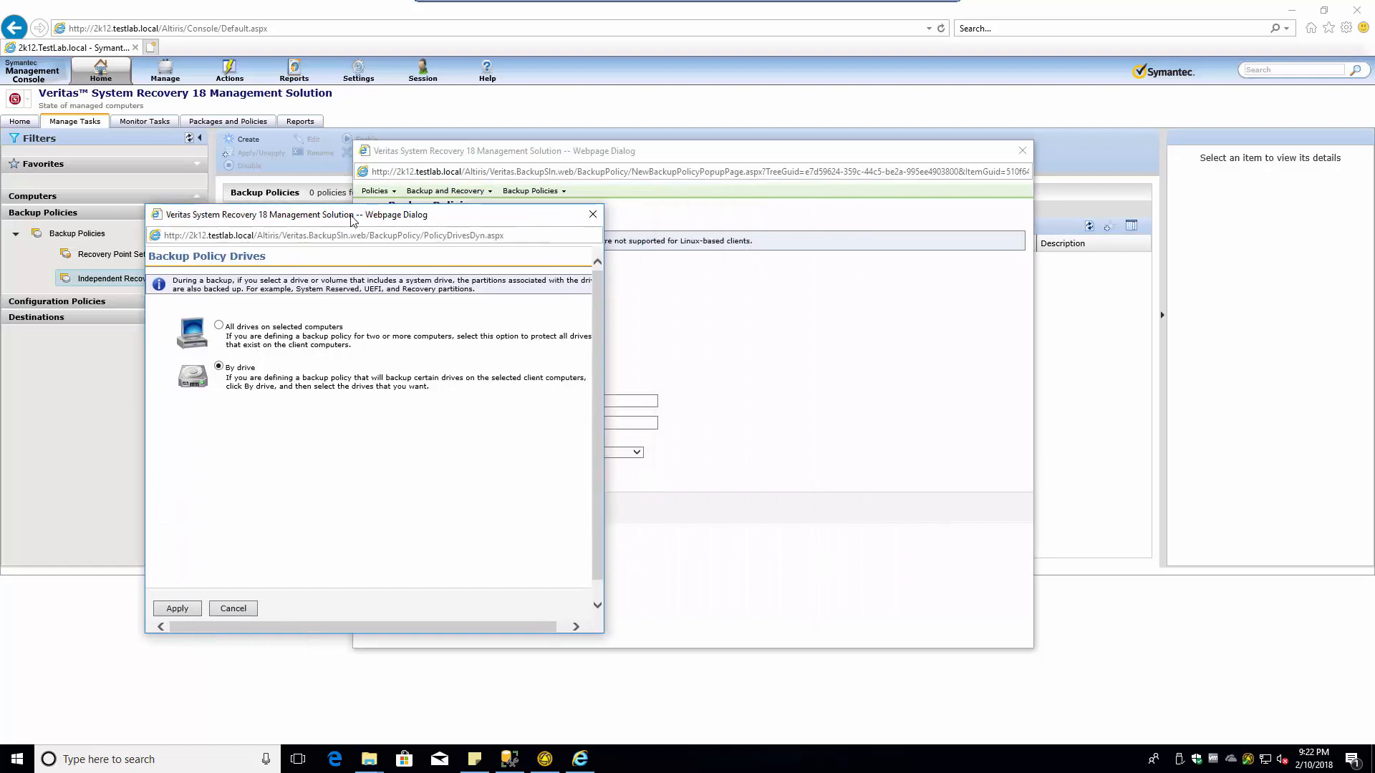
pyautogui.moveTo(462, 625); pyautogui.dragTo(581, 628)
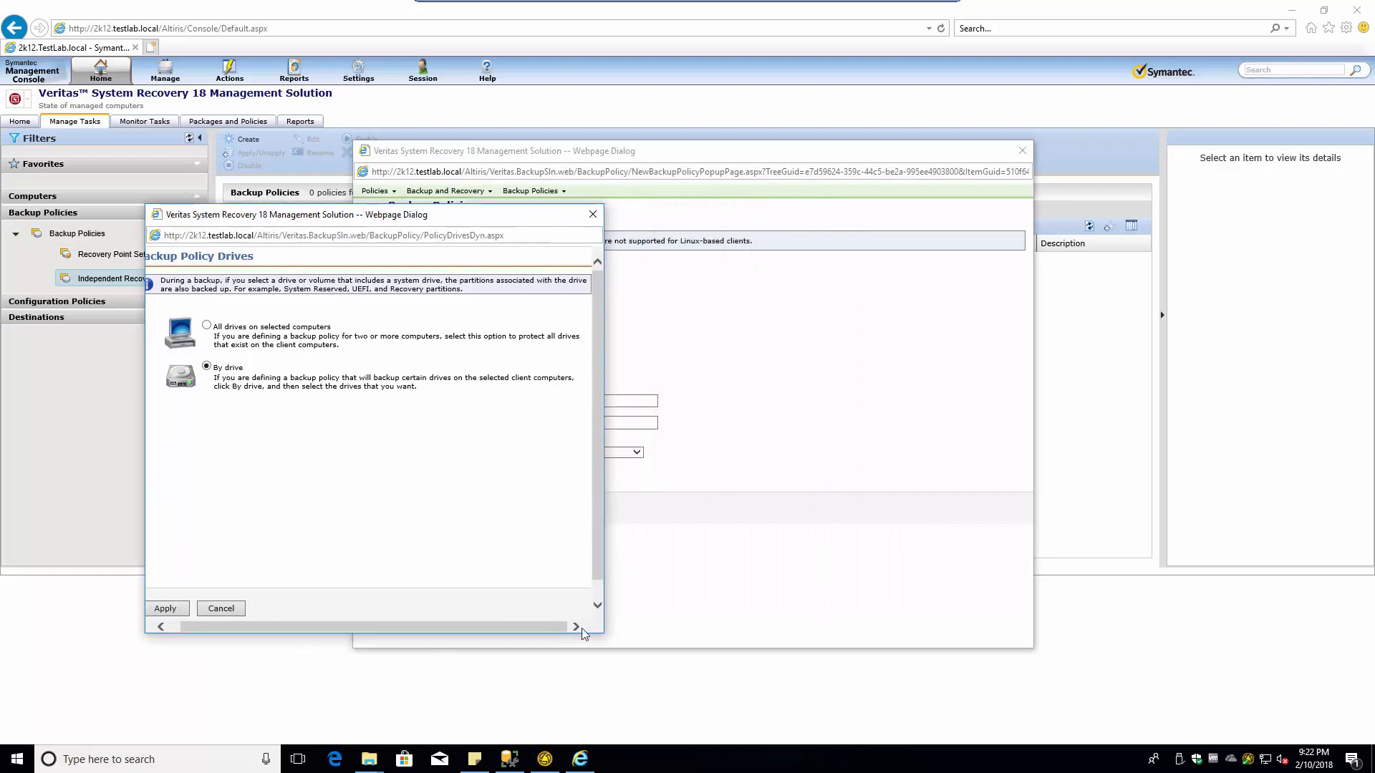
pyautogui.moveTo(598, 581); pyautogui.dragTo(599, 445)
pyautogui.click(207, 326)
pyautogui.click(173, 610)
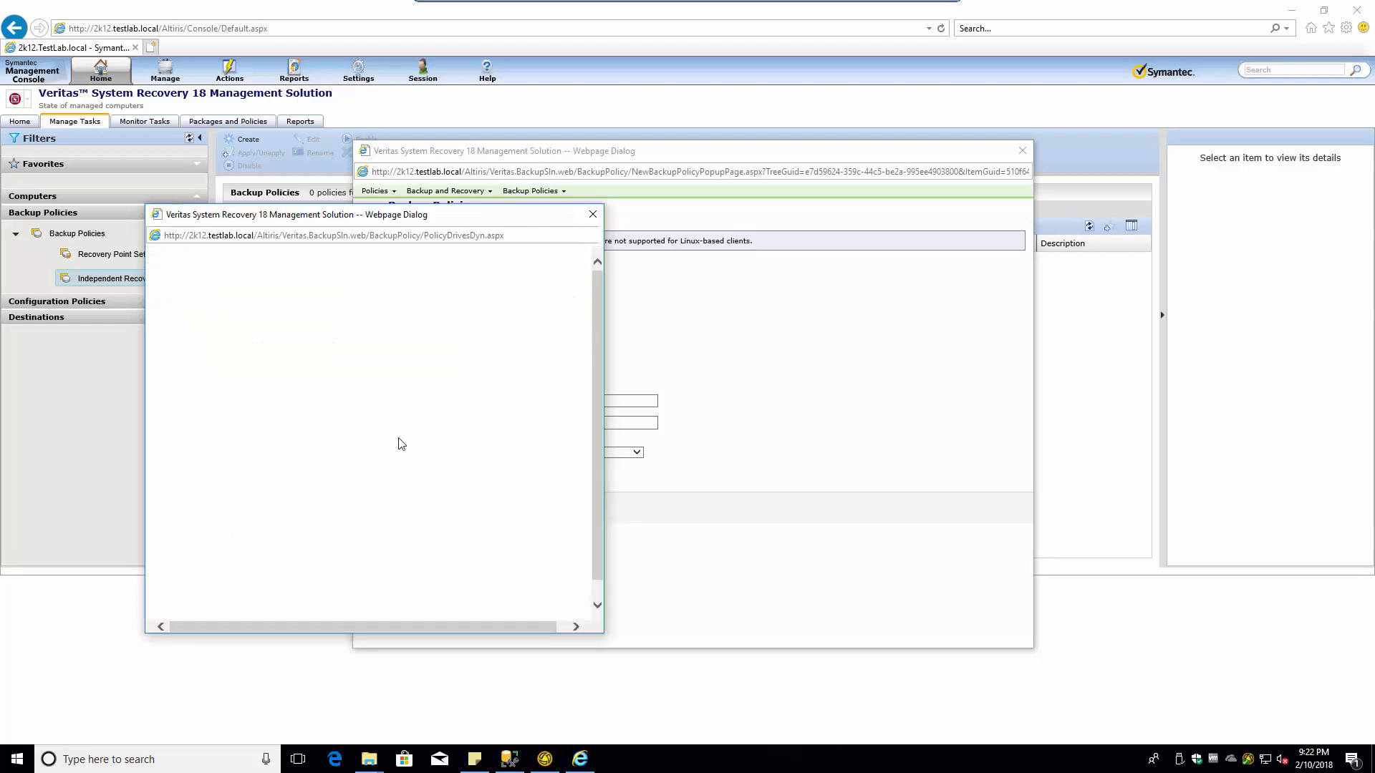
# - Change the new independent recovery point policy's name to 'All Drives'
pyautogui.moveTo(470, 268); pyautogui.dragTo(435, 267)
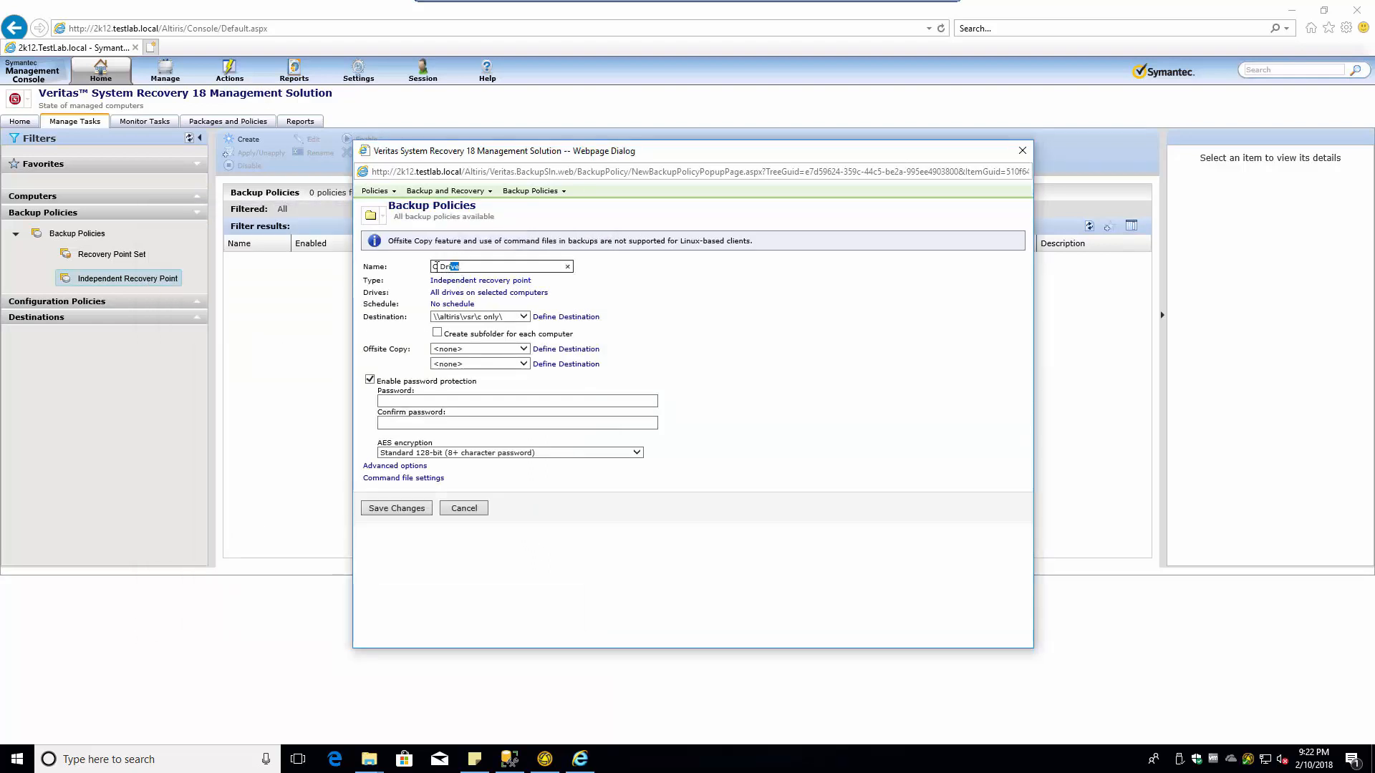
pyautogui.write('ll Drives')
pyautogui.click(460, 305)
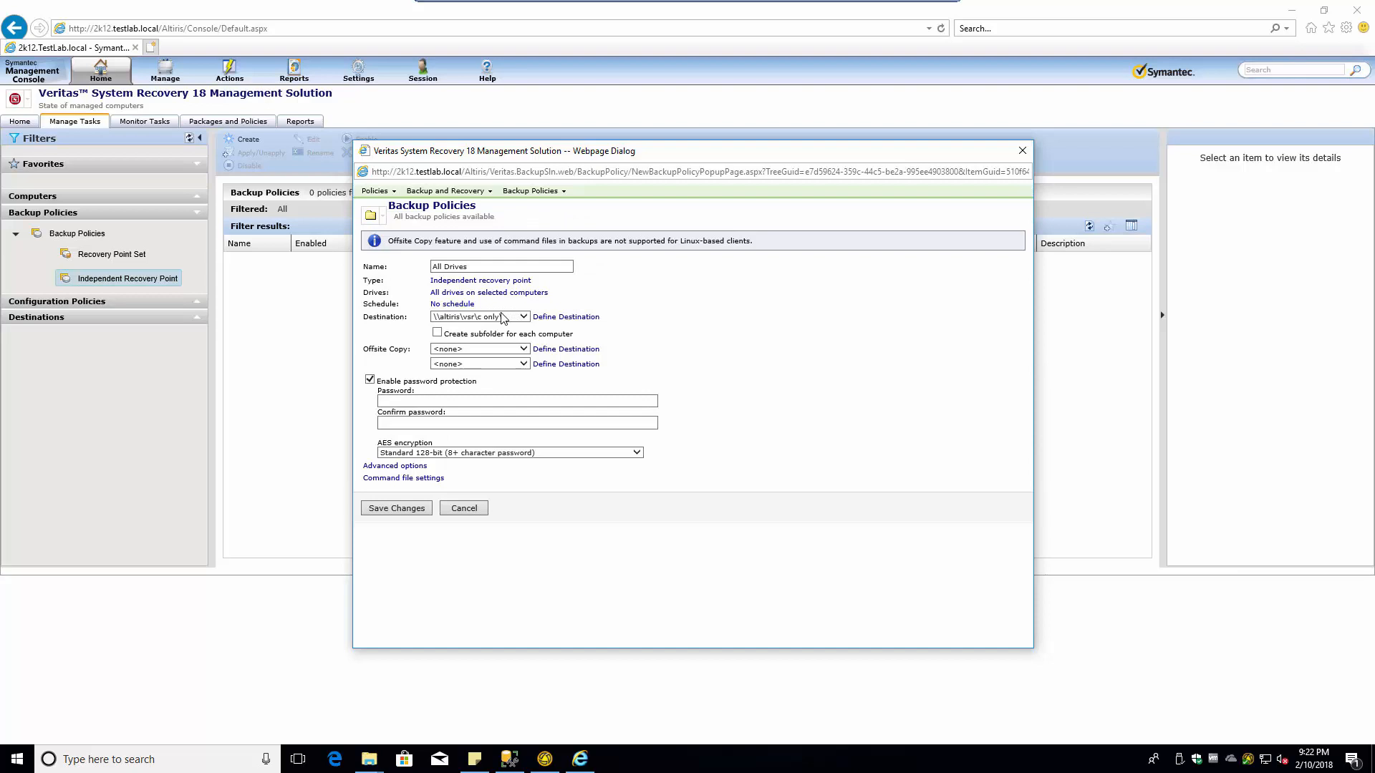
# - Set the backup schedule to monthly on the 1st of each month
pyautogui.click(460, 305)
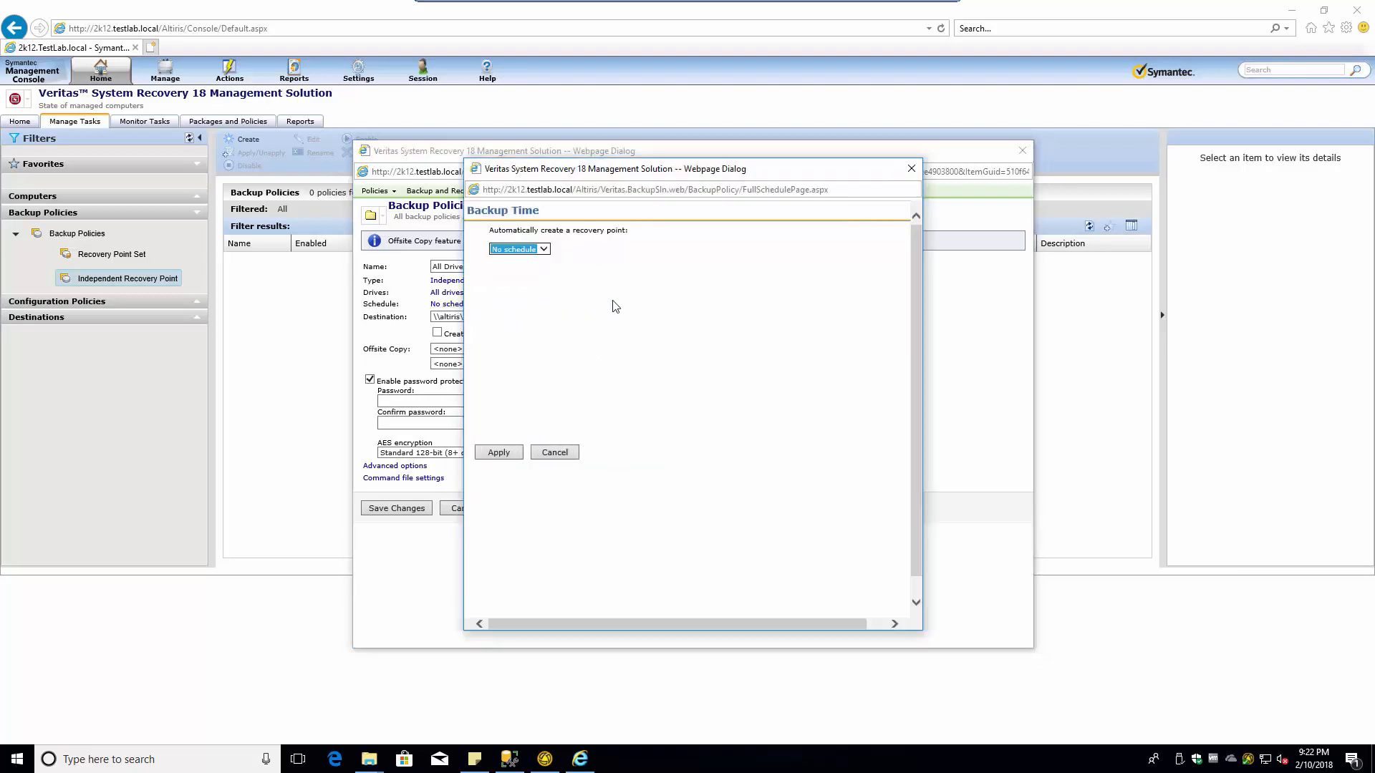
pyautogui.click(545, 249)
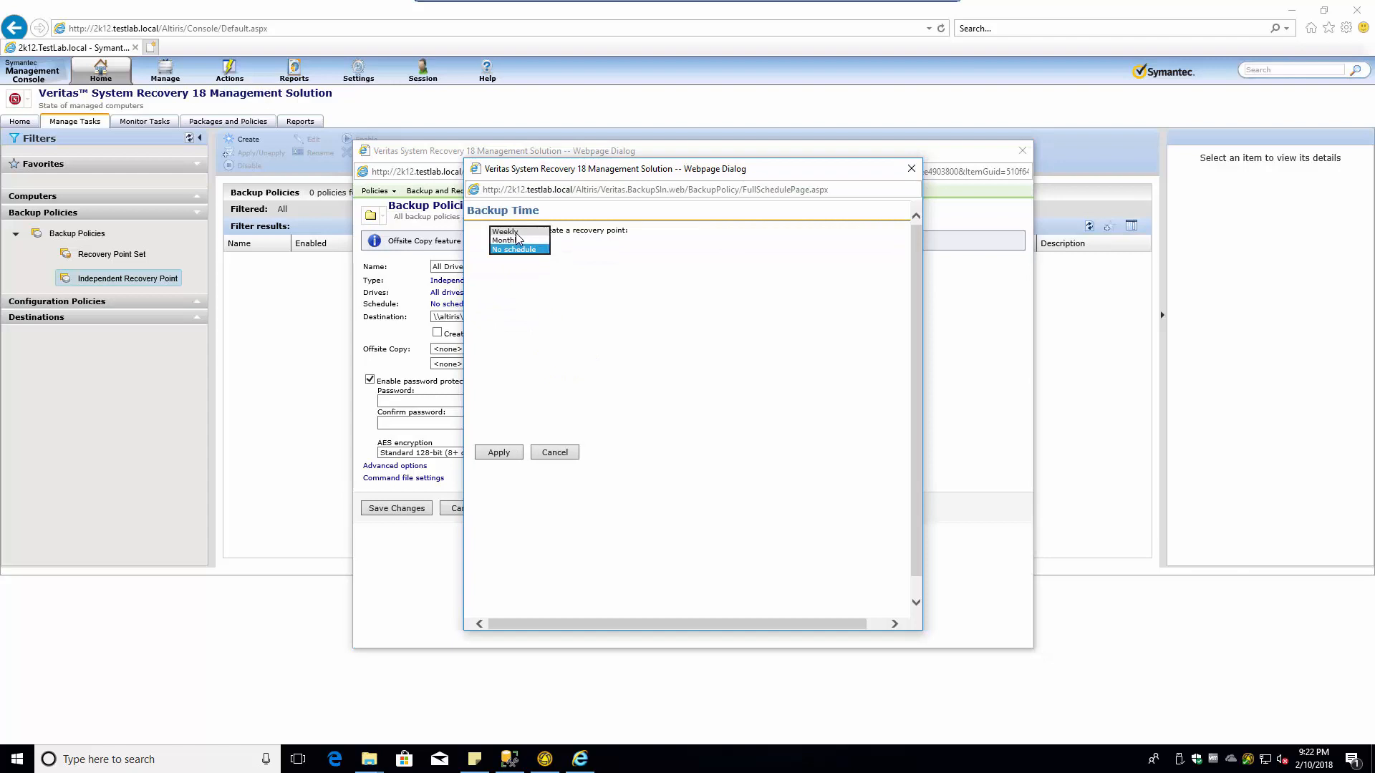
pyautogui.click(518, 240)
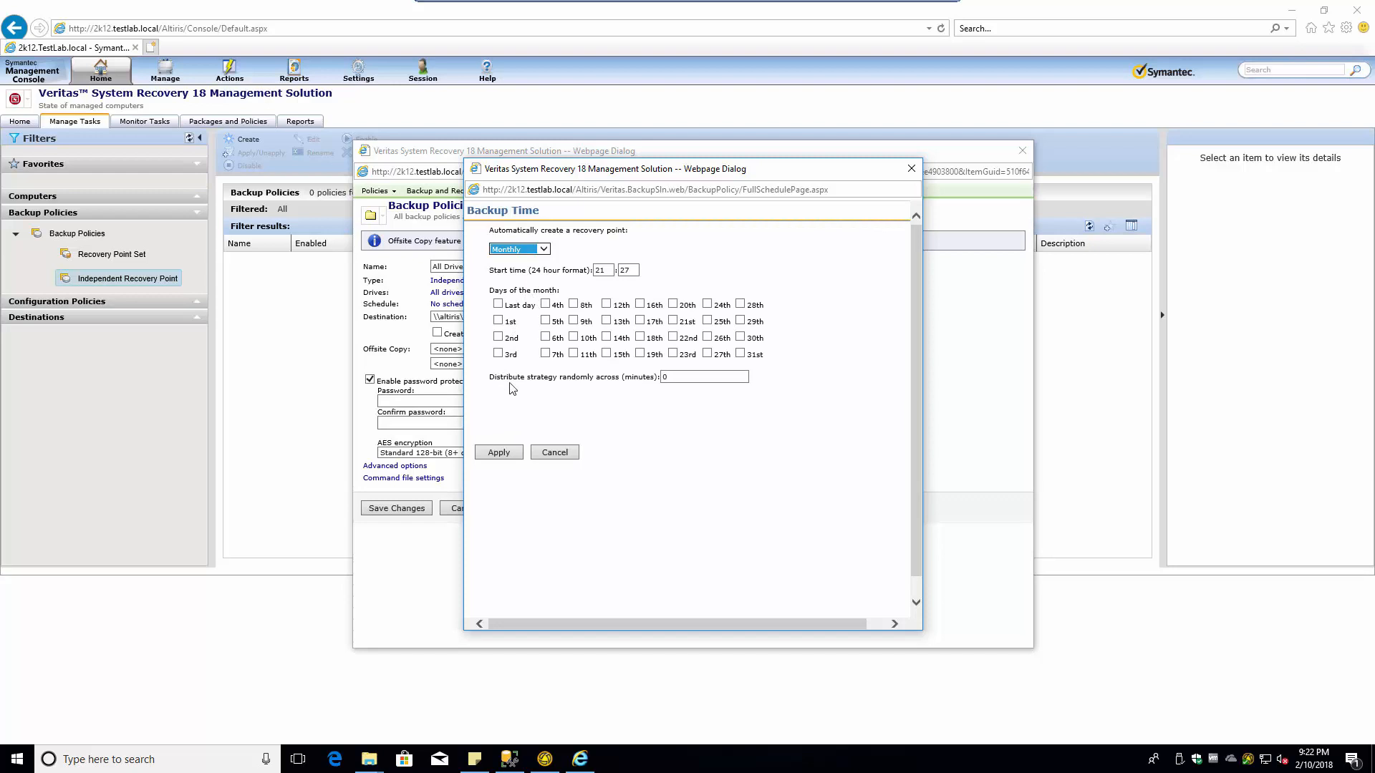
pyautogui.click(624, 384)
pyautogui.click(498, 320)
# - Set the schedule start time to 21:00
pyautogui.moveTo(609, 270); pyautogui.dragTo(588, 275)
pyautogui.write('900')
pyautogui.press('BackSpace')
pyautogui.press('BackSpace')
pyautogui.press('Tab')
pyautogui.write('00')
pyautogui.press('Tab')
pyautogui.moveTo(602, 270); pyautogui.dragTo(582, 271)
pyautogui.write('21')
# - Spread the start across 15 minutes and apply the monthly schedule
pyautogui.click(666, 378)
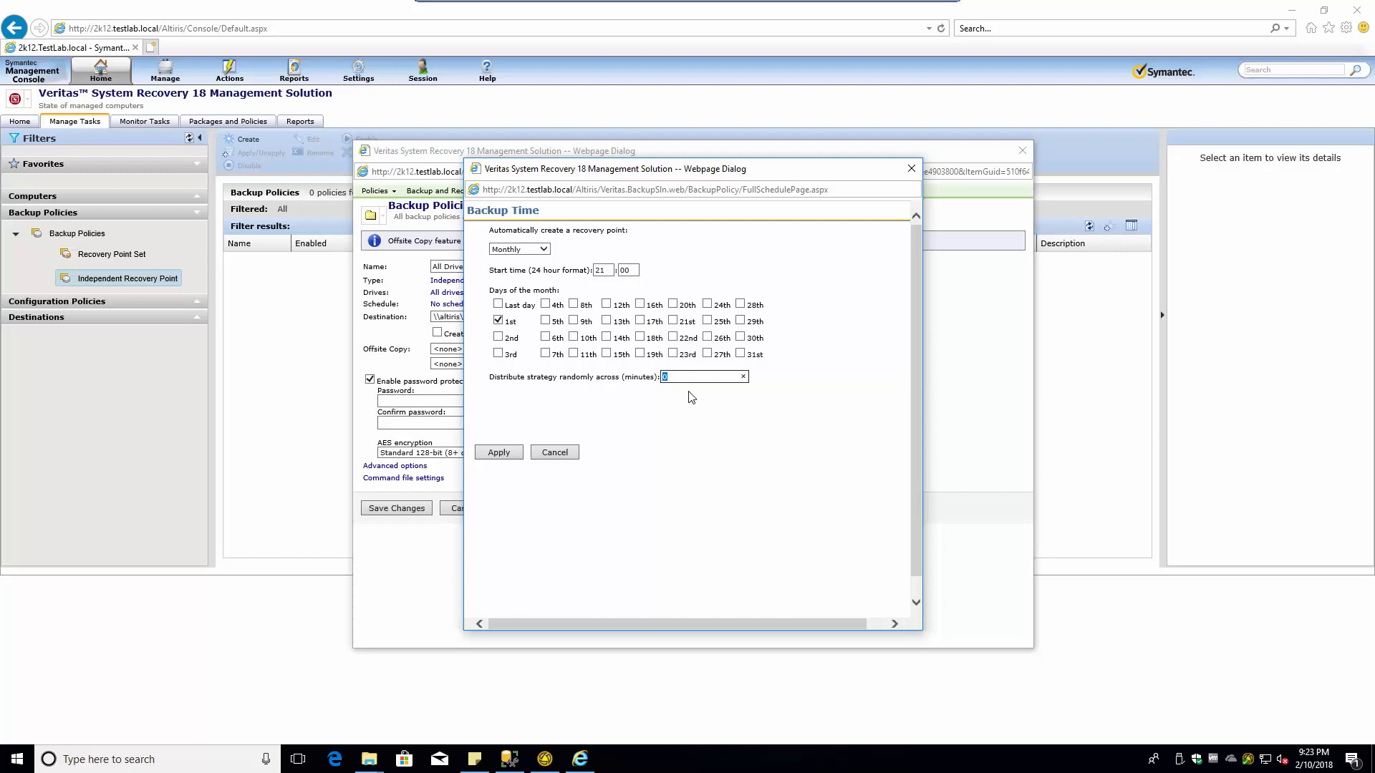
pyautogui.write('120')
pyautogui.moveTo(680, 377); pyautogui.dragTo(647, 378)
pyautogui.write('15')
pyautogui.click(499, 453)
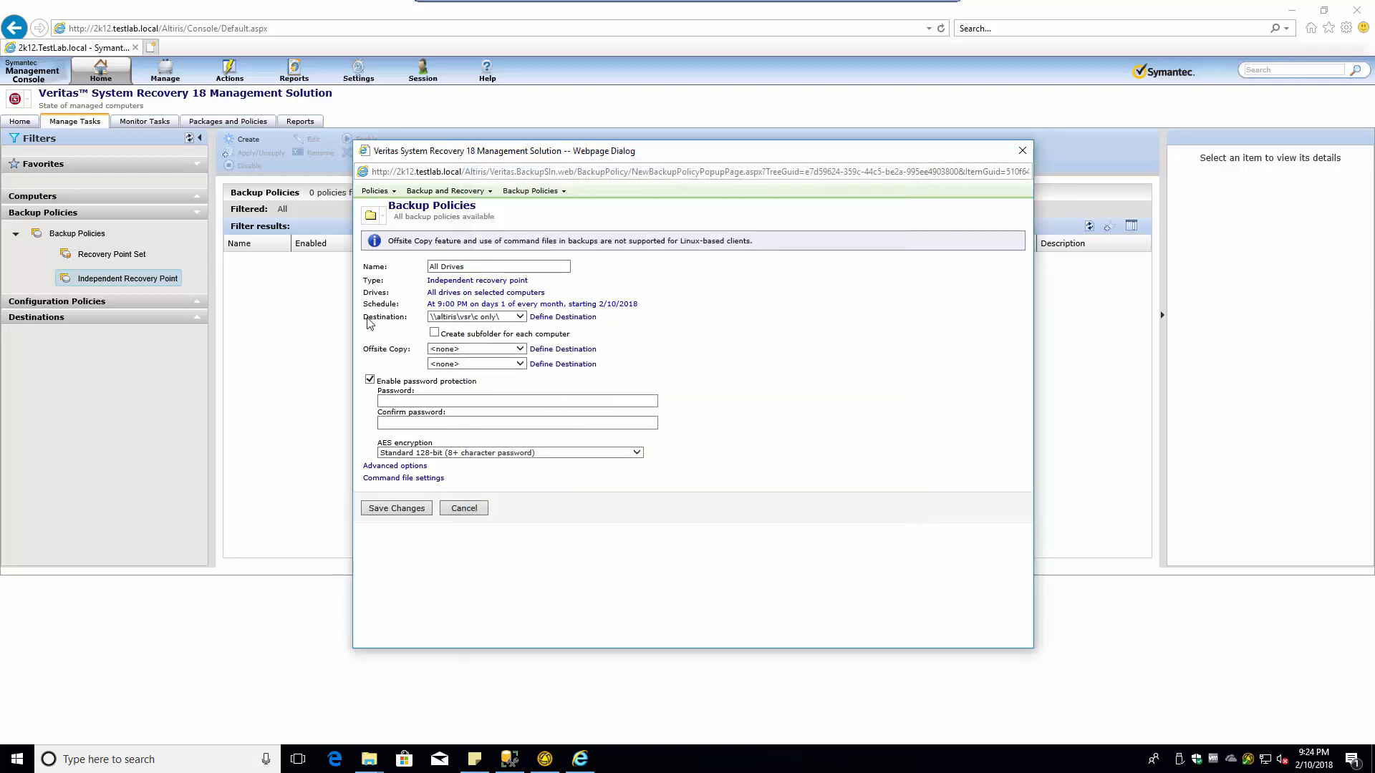
# - Store backups in the all drives destination with a subfolder for each computer
pyautogui.click(522, 320)
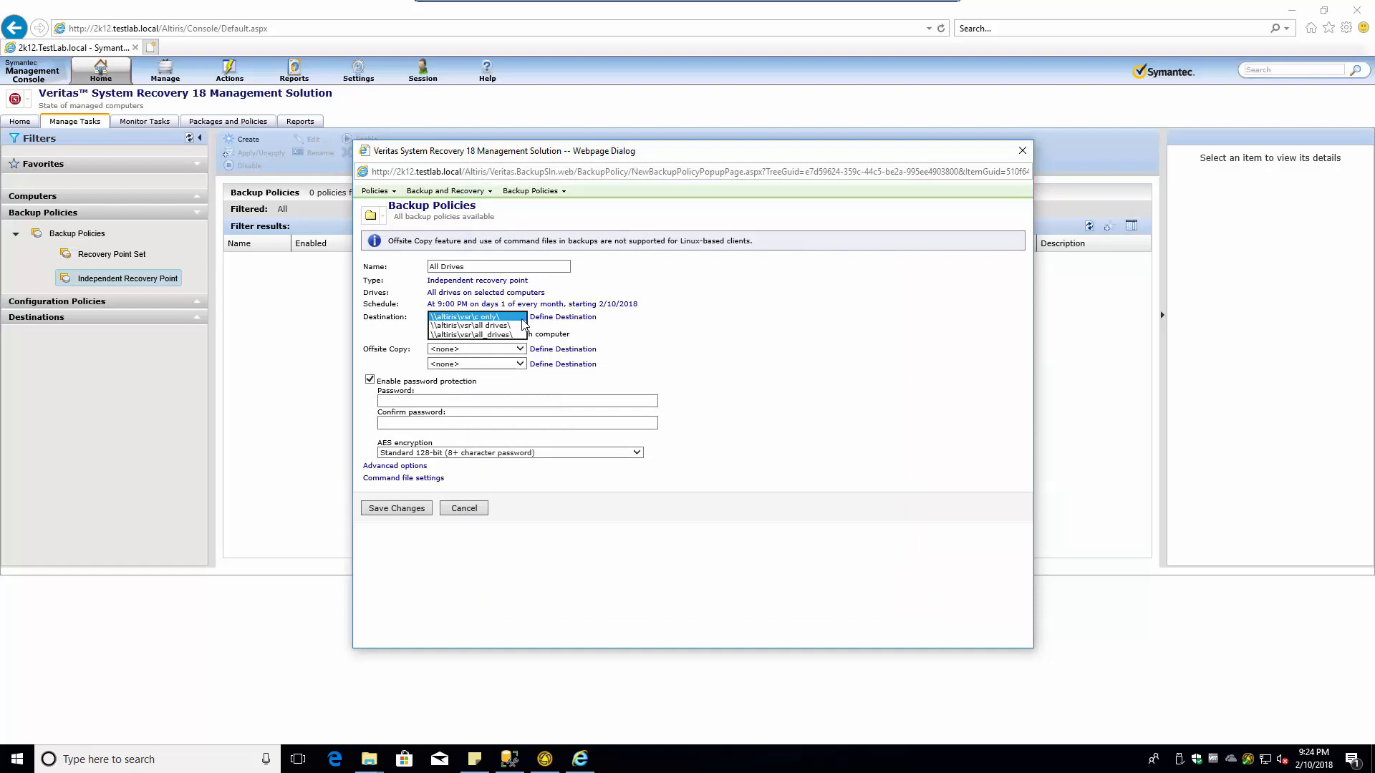
pyautogui.click(504, 326)
pyautogui.click(503, 333)
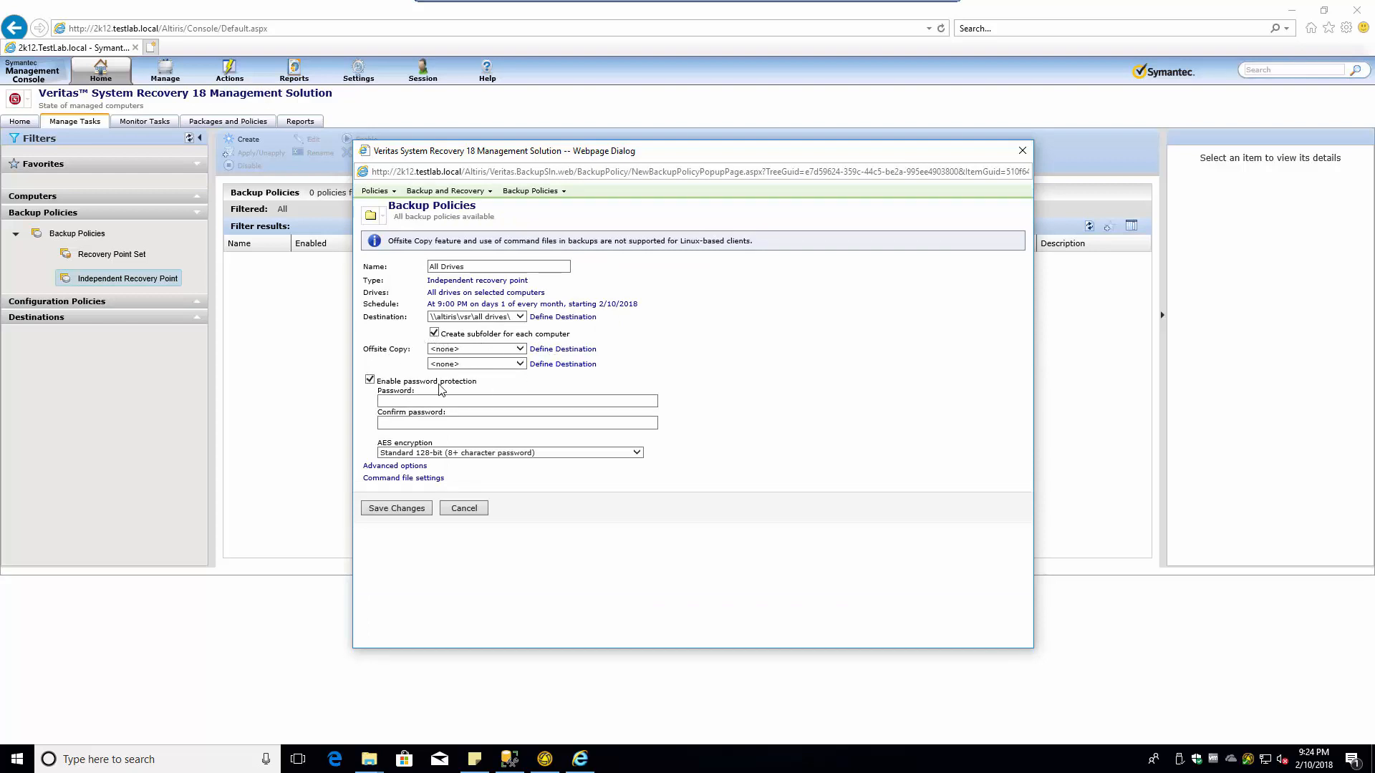
# - Turn off password protection for the backups and open the advanced options
pyautogui.click(369, 380)
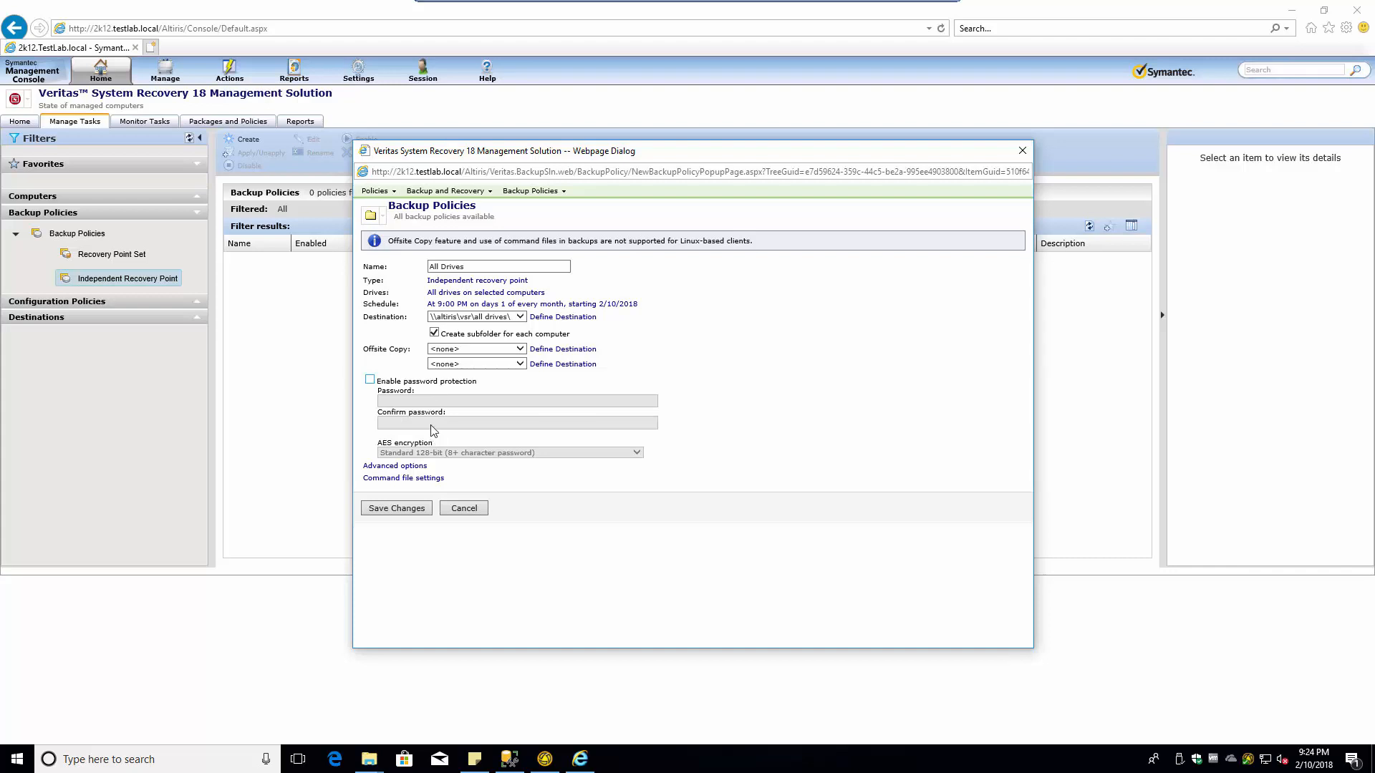
pyautogui.click(369, 381)
pyautogui.click(459, 453)
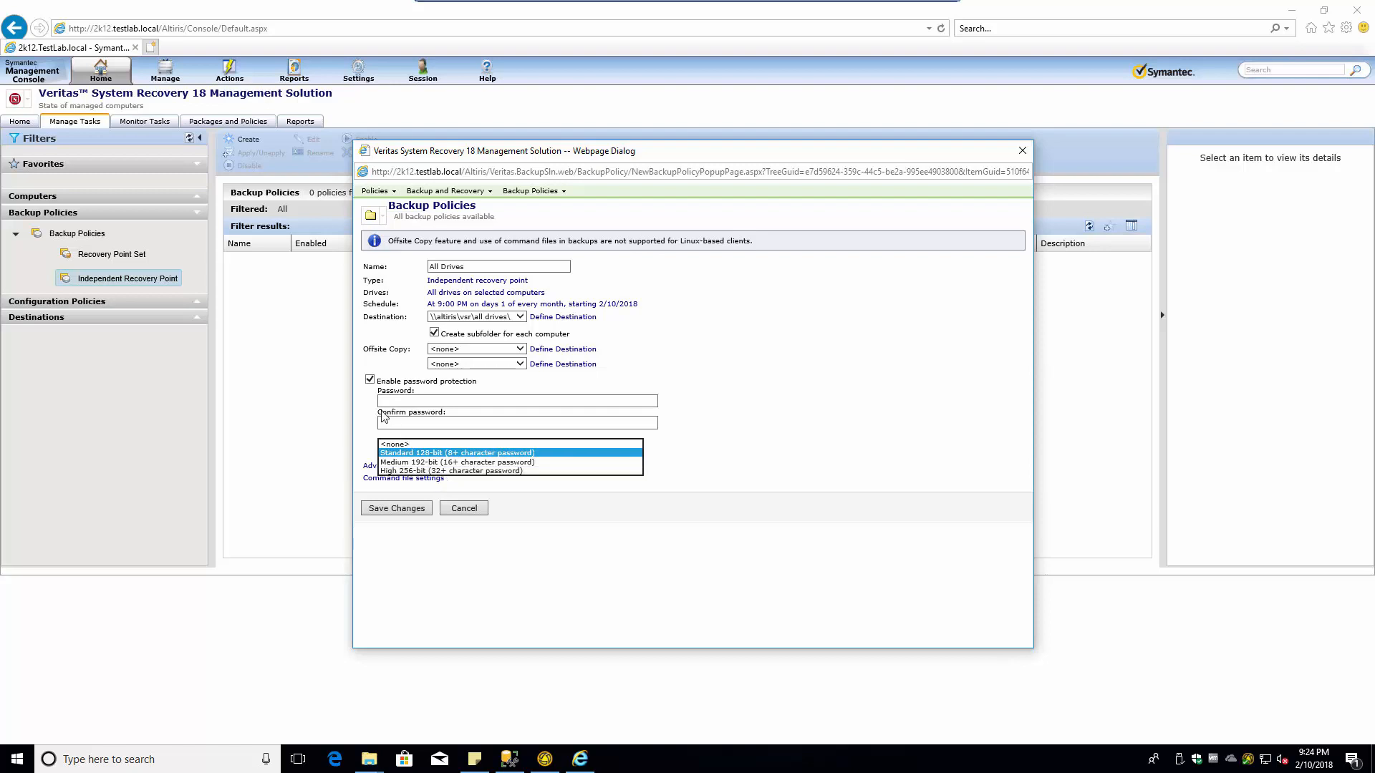
pyautogui.click(370, 381)
pyautogui.click(395, 467)
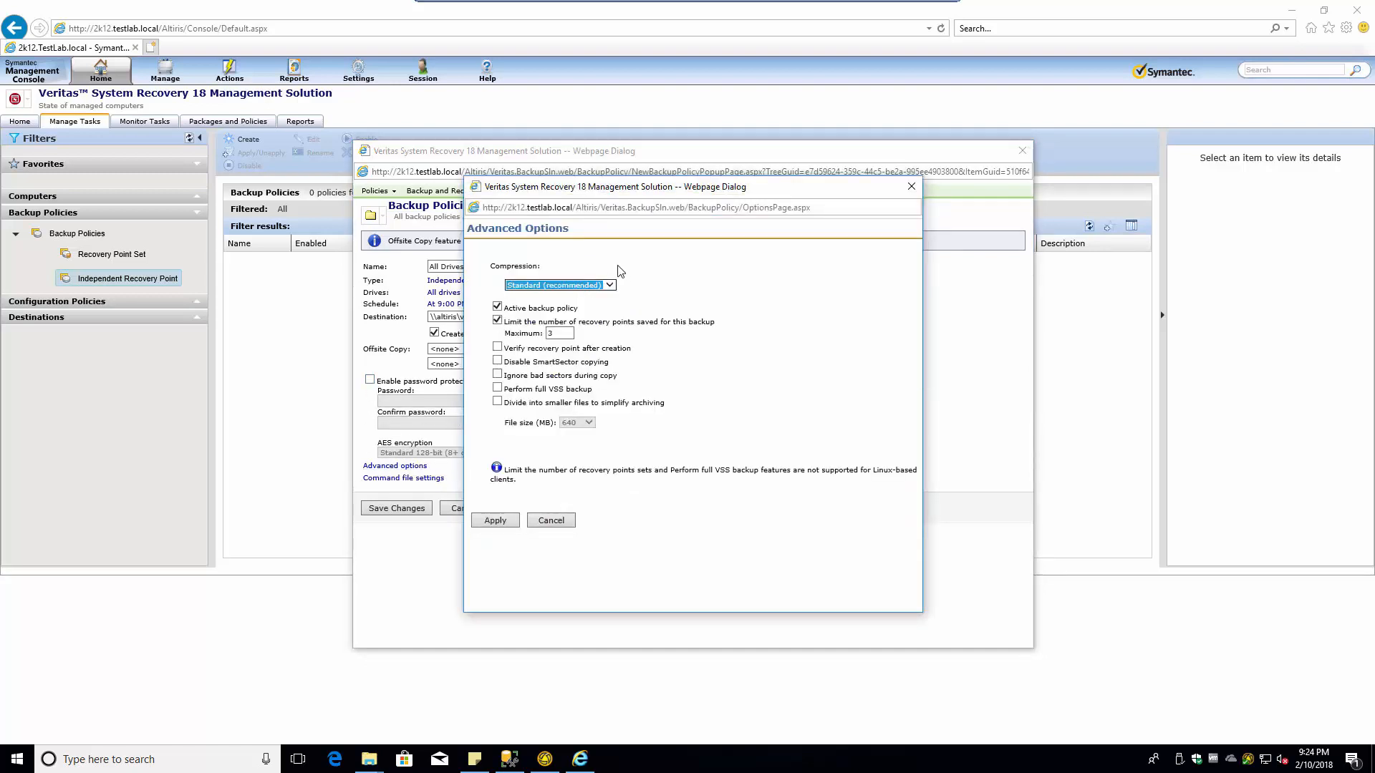
# - Use High compression and set the maximum recovery point count to 1
pyautogui.click(608, 284)
pyautogui.click(548, 303)
pyautogui.moveTo(564, 333); pyautogui.dragTo(528, 334)
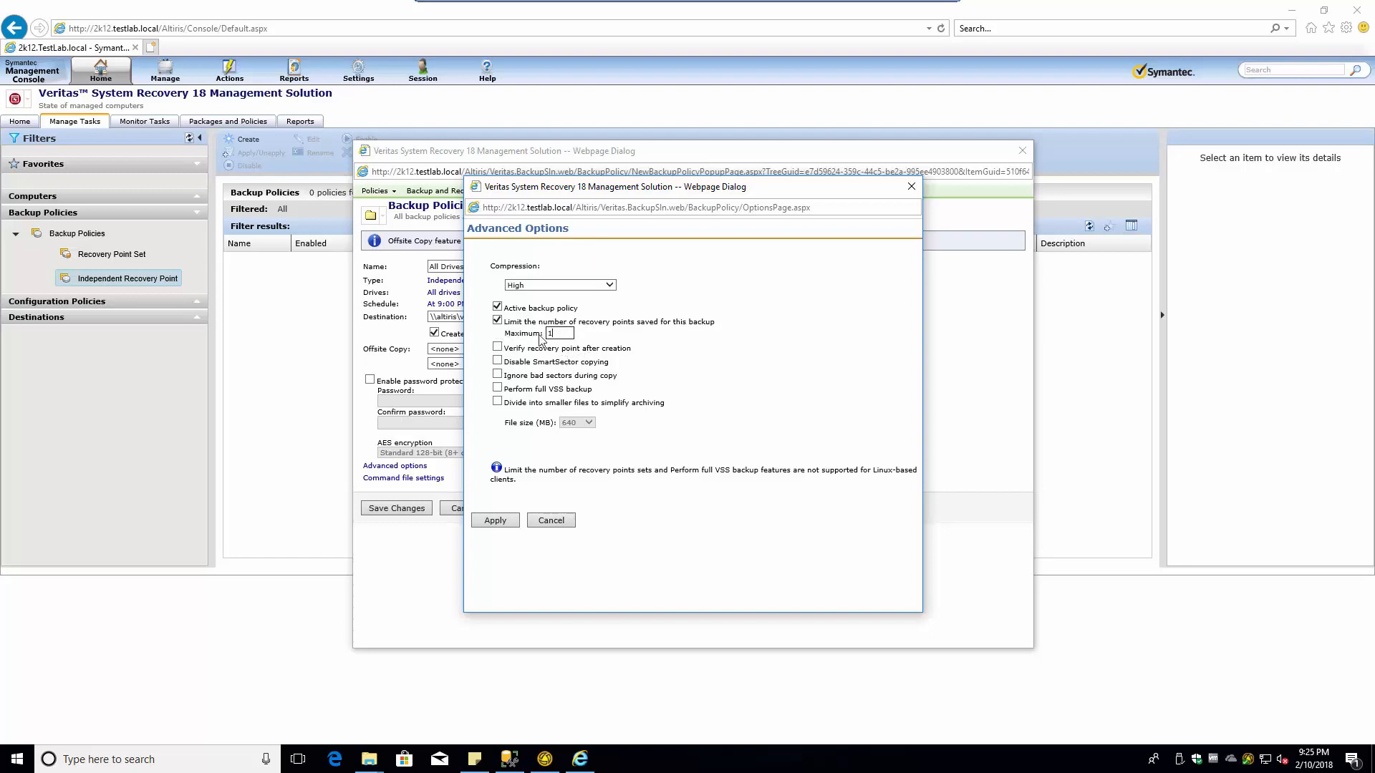
# - Enable ignoring bad sectors and full VSS backups, leave file splitting off, and apply
pyautogui.click(506, 376)
pyautogui.click(517, 389)
pyautogui.click(497, 401)
pyautogui.click(580, 423)
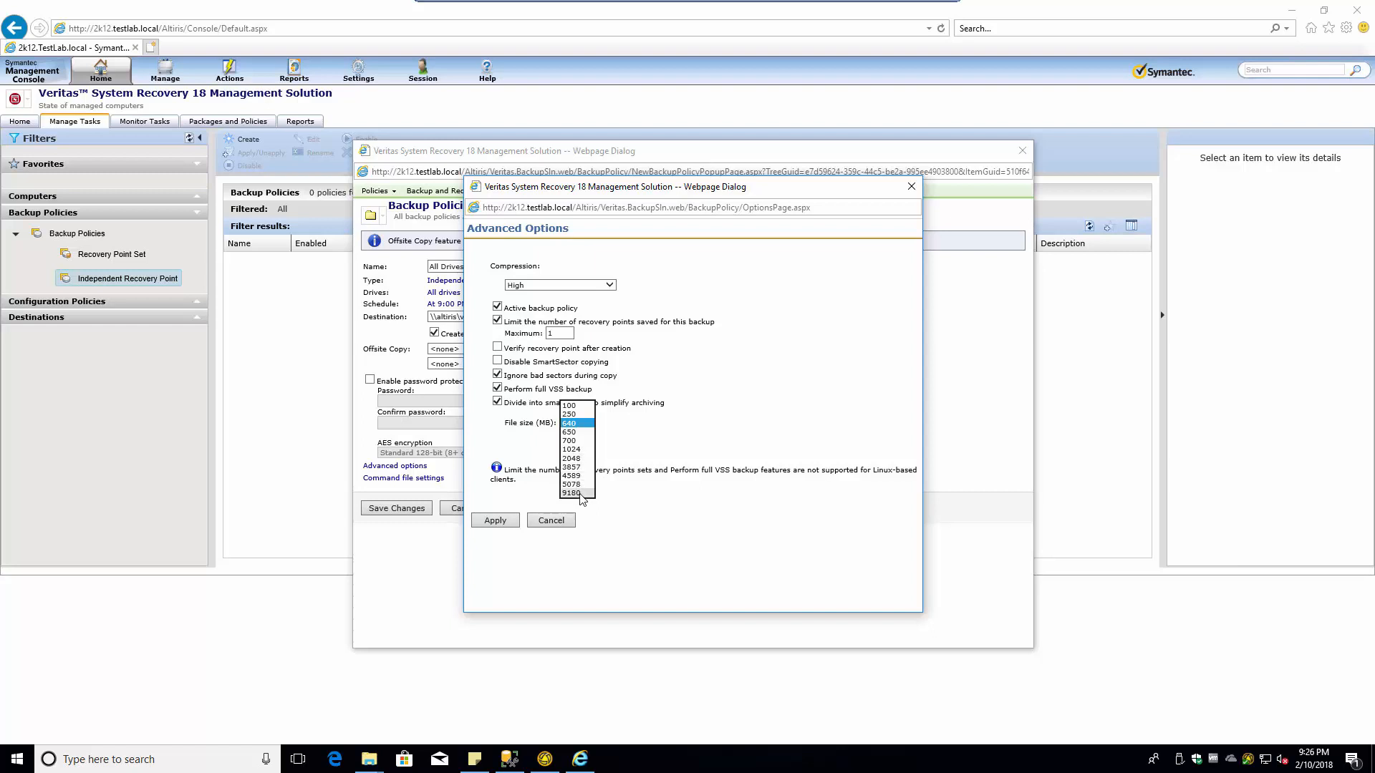
pyautogui.click(730, 408)
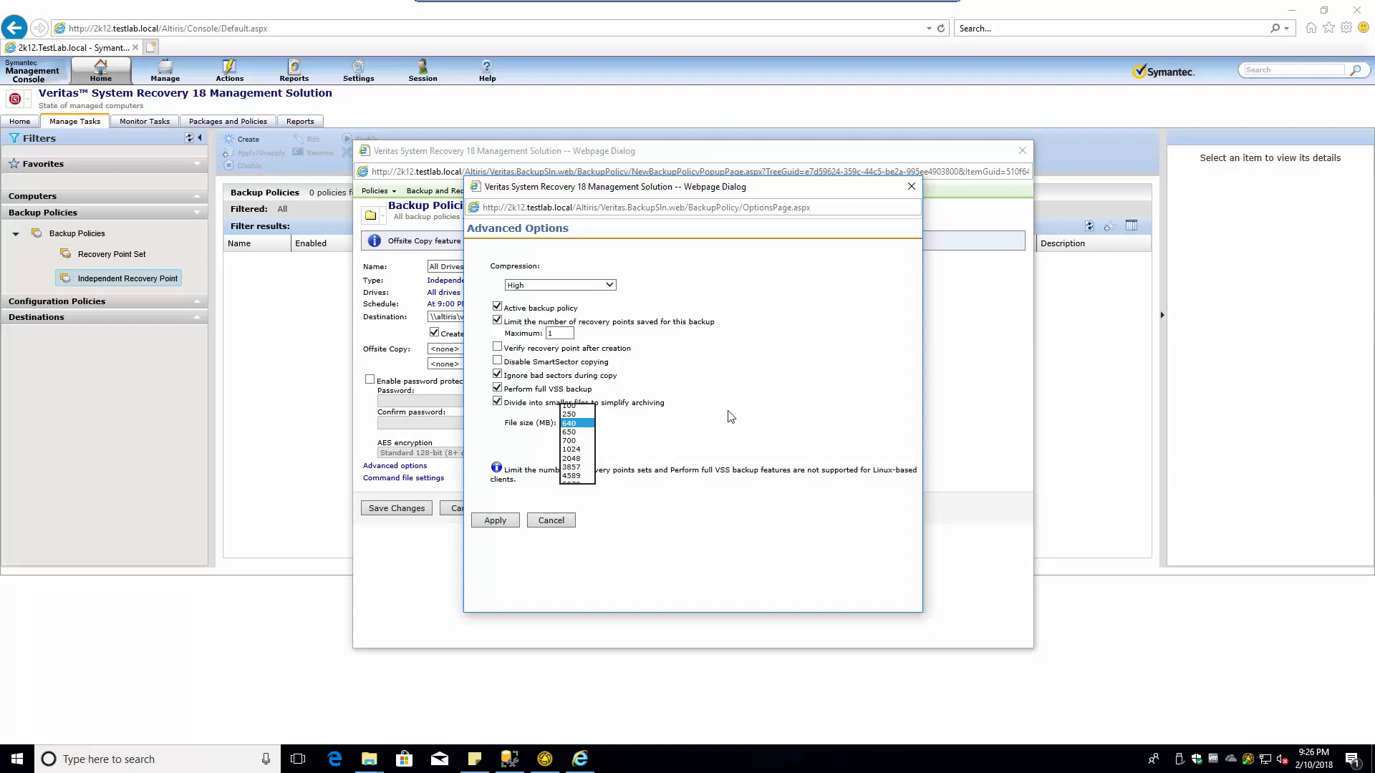
pyautogui.click(498, 402)
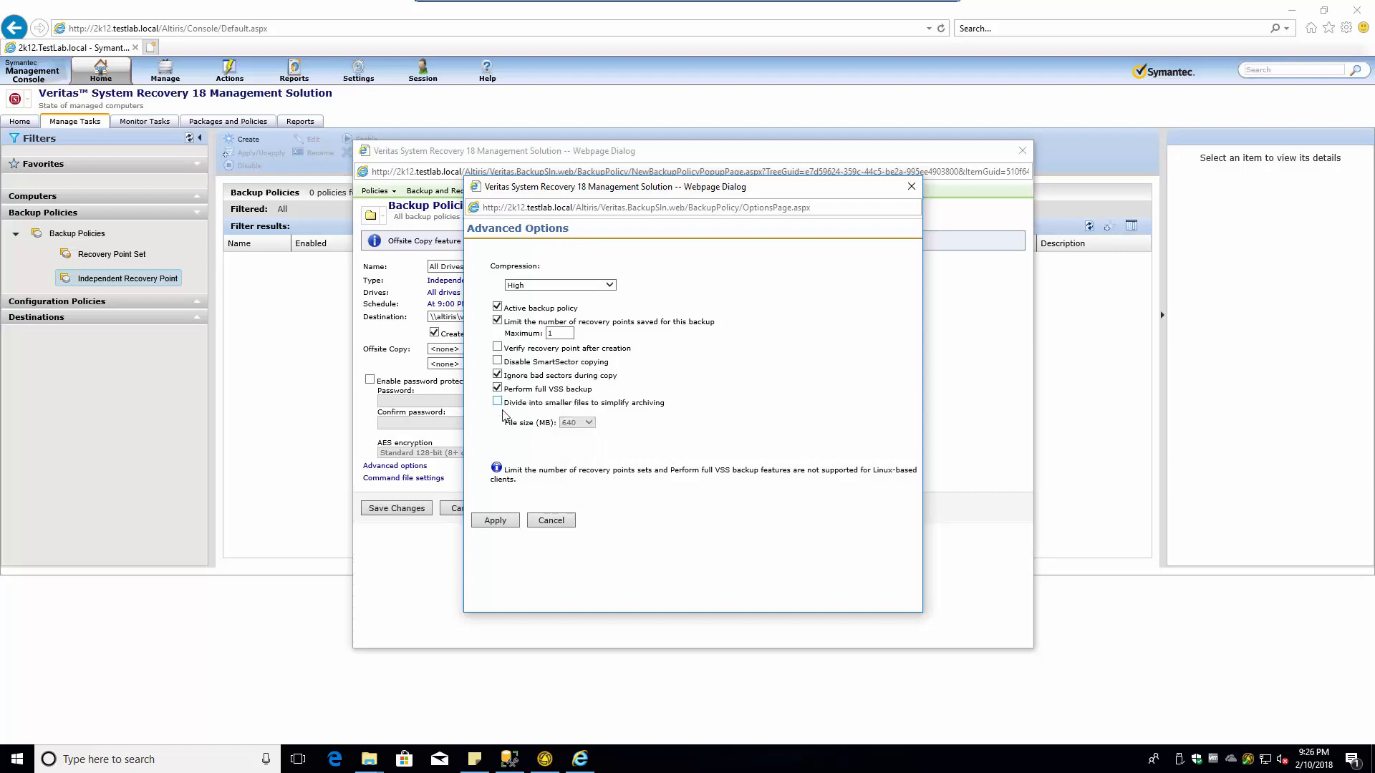
pyautogui.click(494, 520)
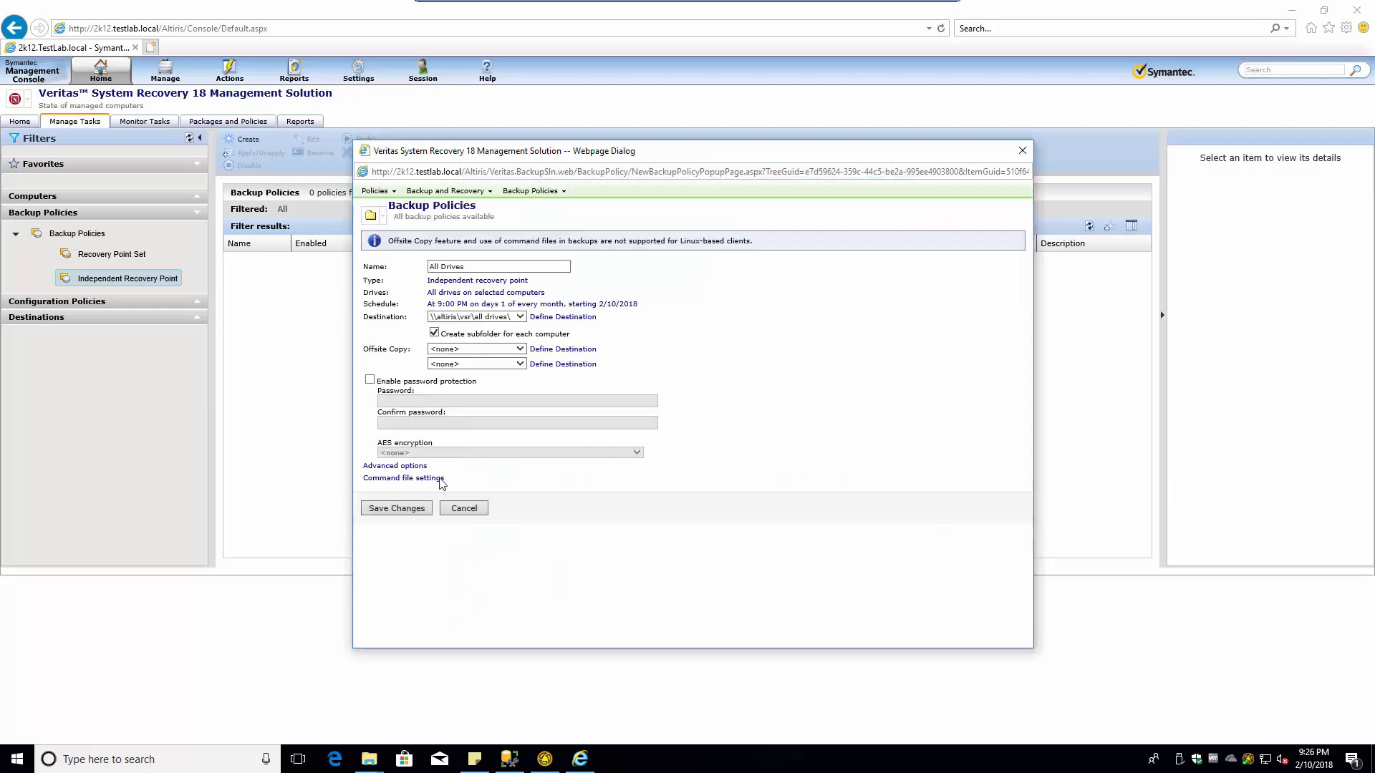
# - Leave the command file settings unchanged and save the All Drives backup policy
pyautogui.click(390, 479)
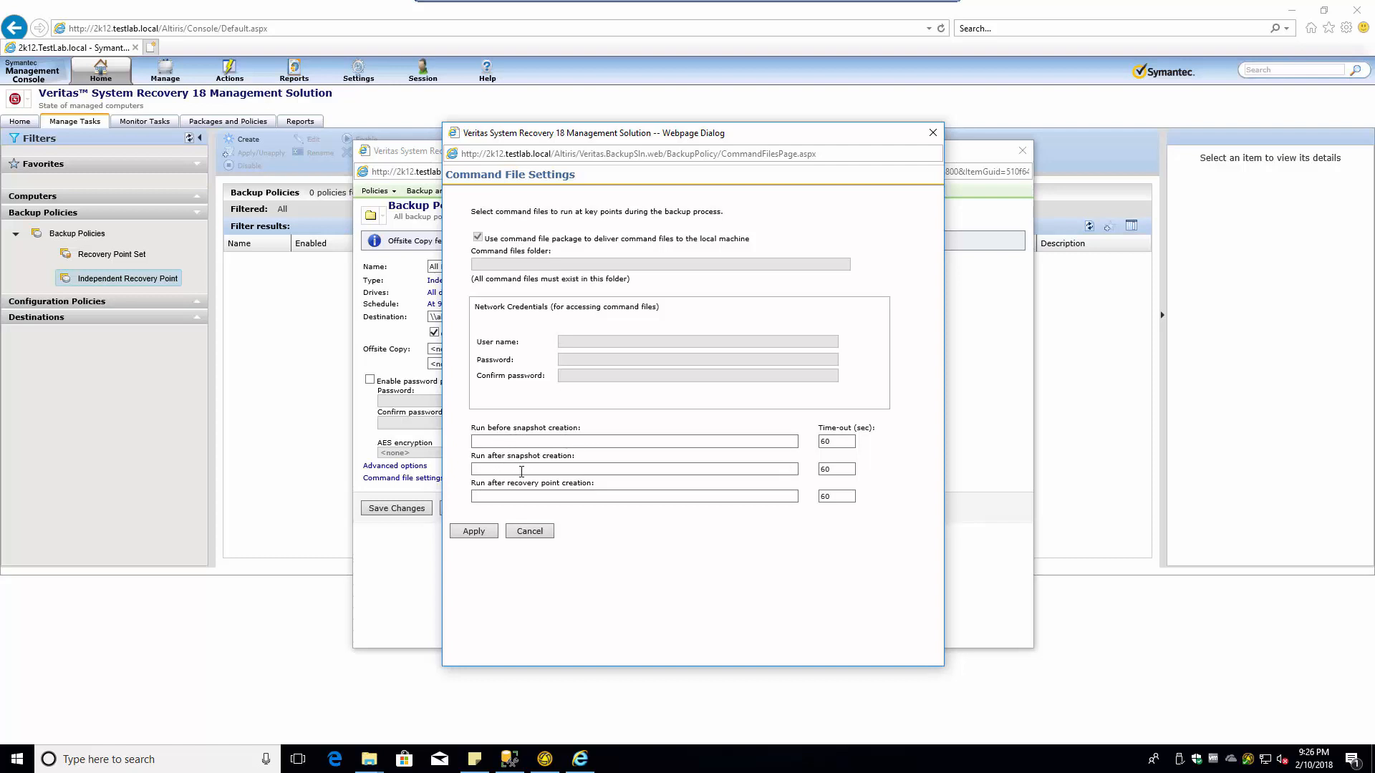
pyautogui.click(536, 530)
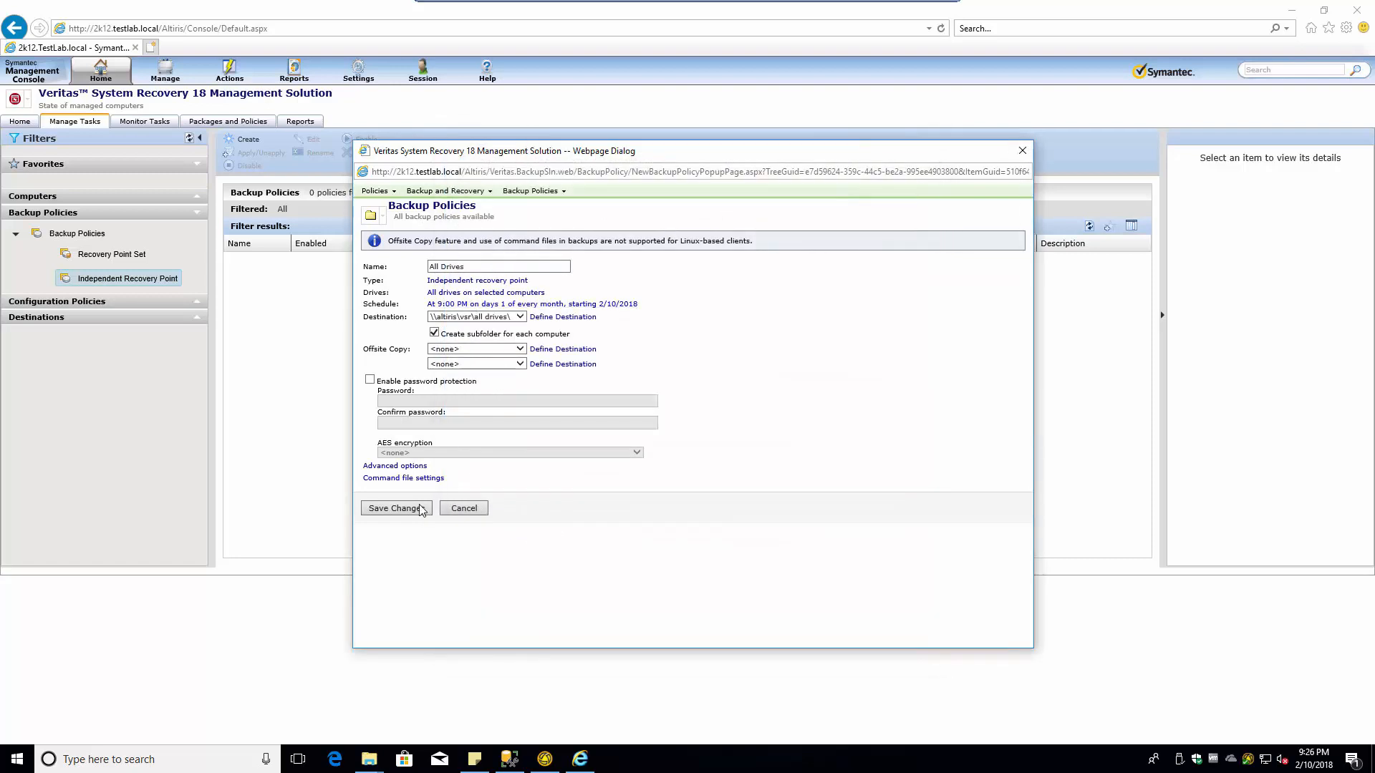
pyautogui.click(397, 508)
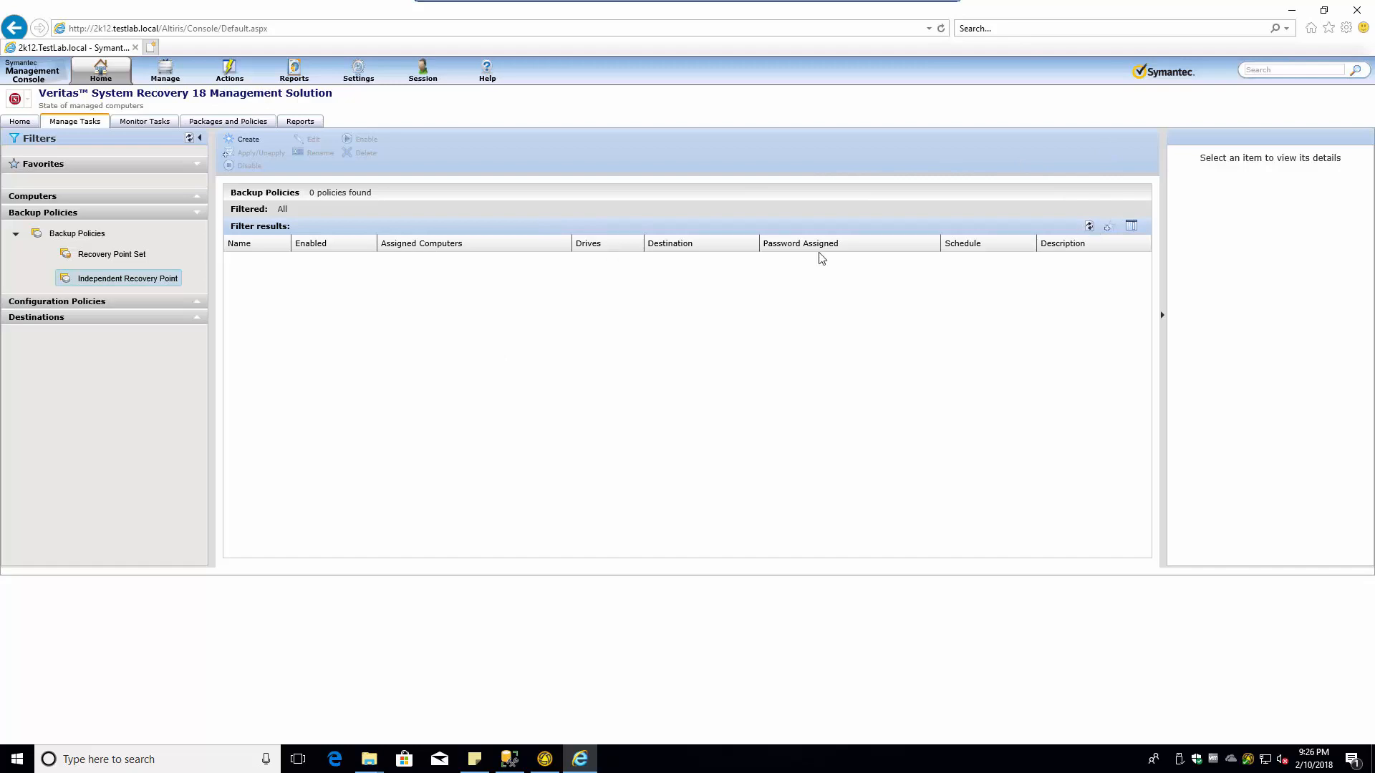
# - Navigate via Manage Tasks > Backup Policies to the Independent Recovery Point policies list
pyautogui.click(123, 256)
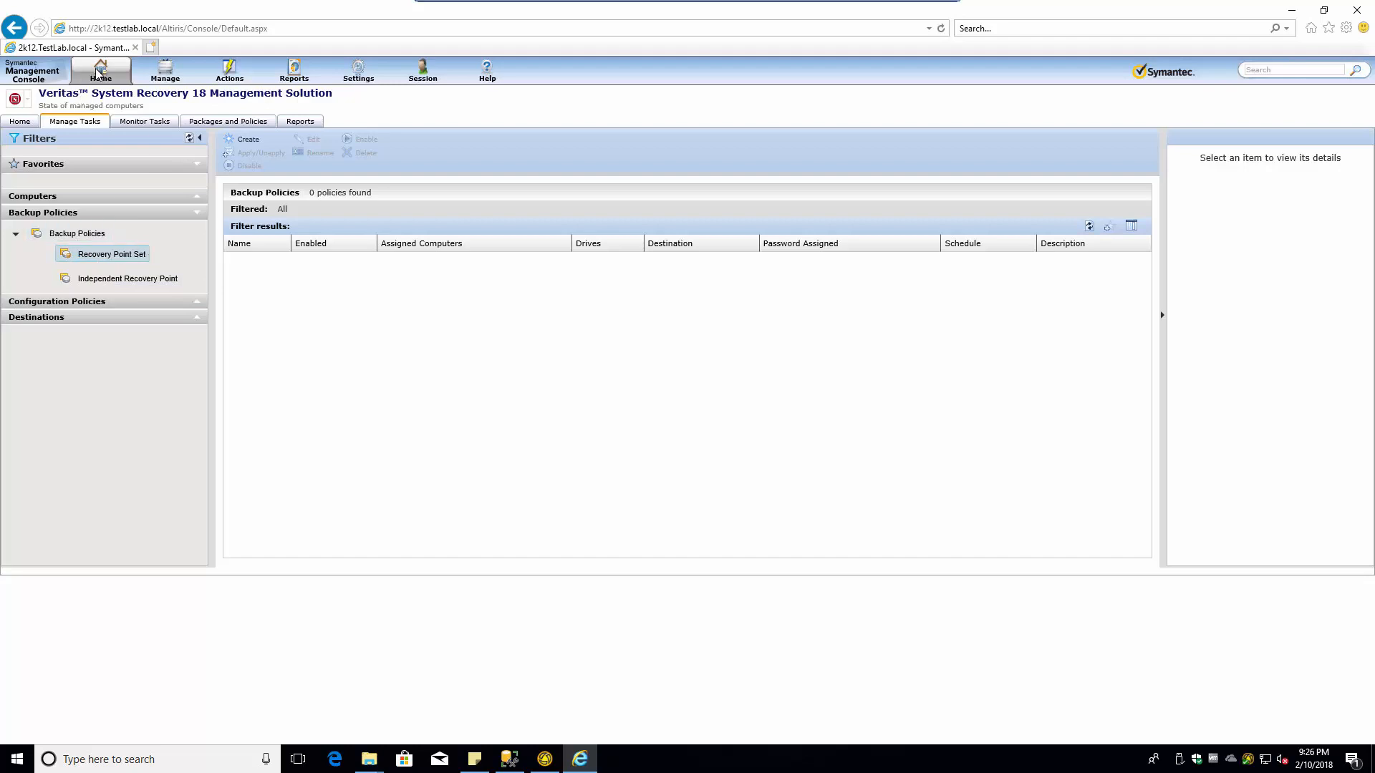
pyautogui.click(312, 131)
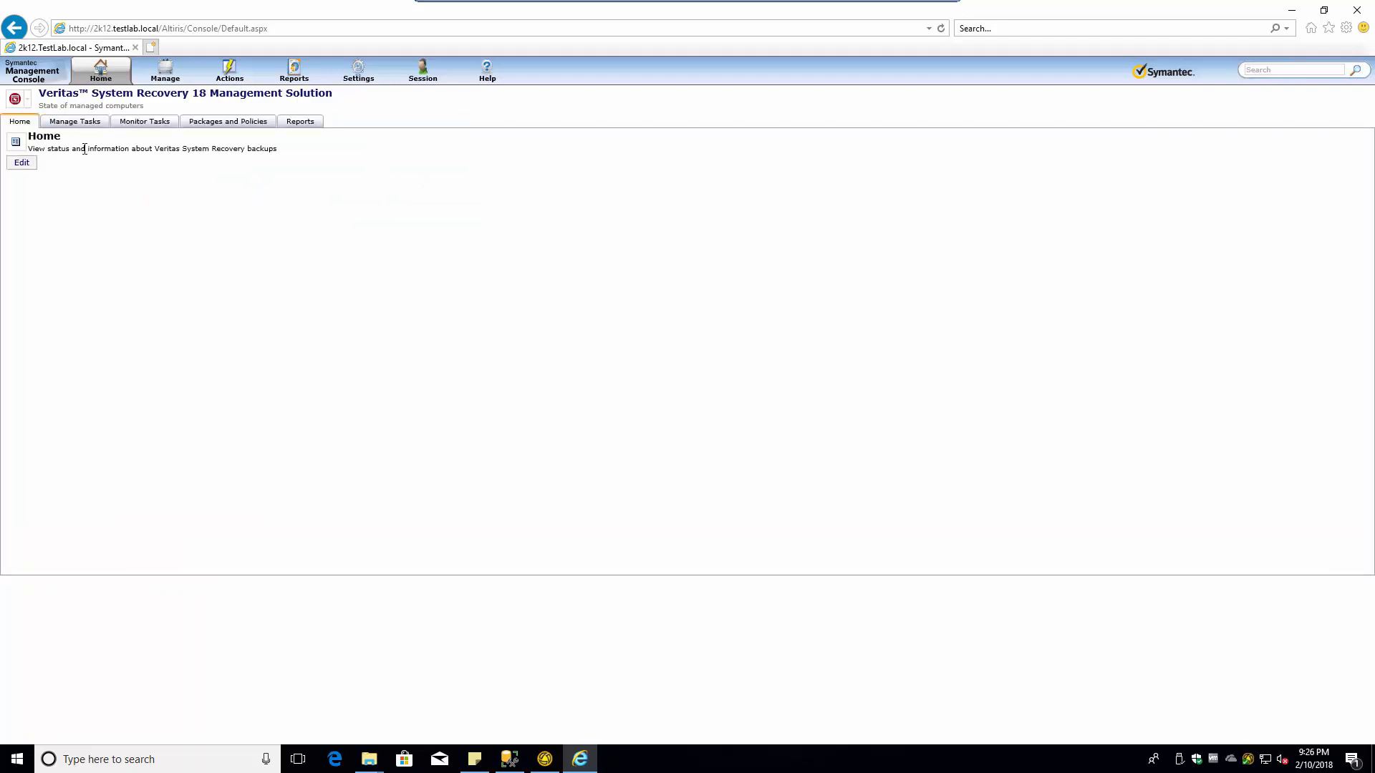
pyautogui.click(73, 124)
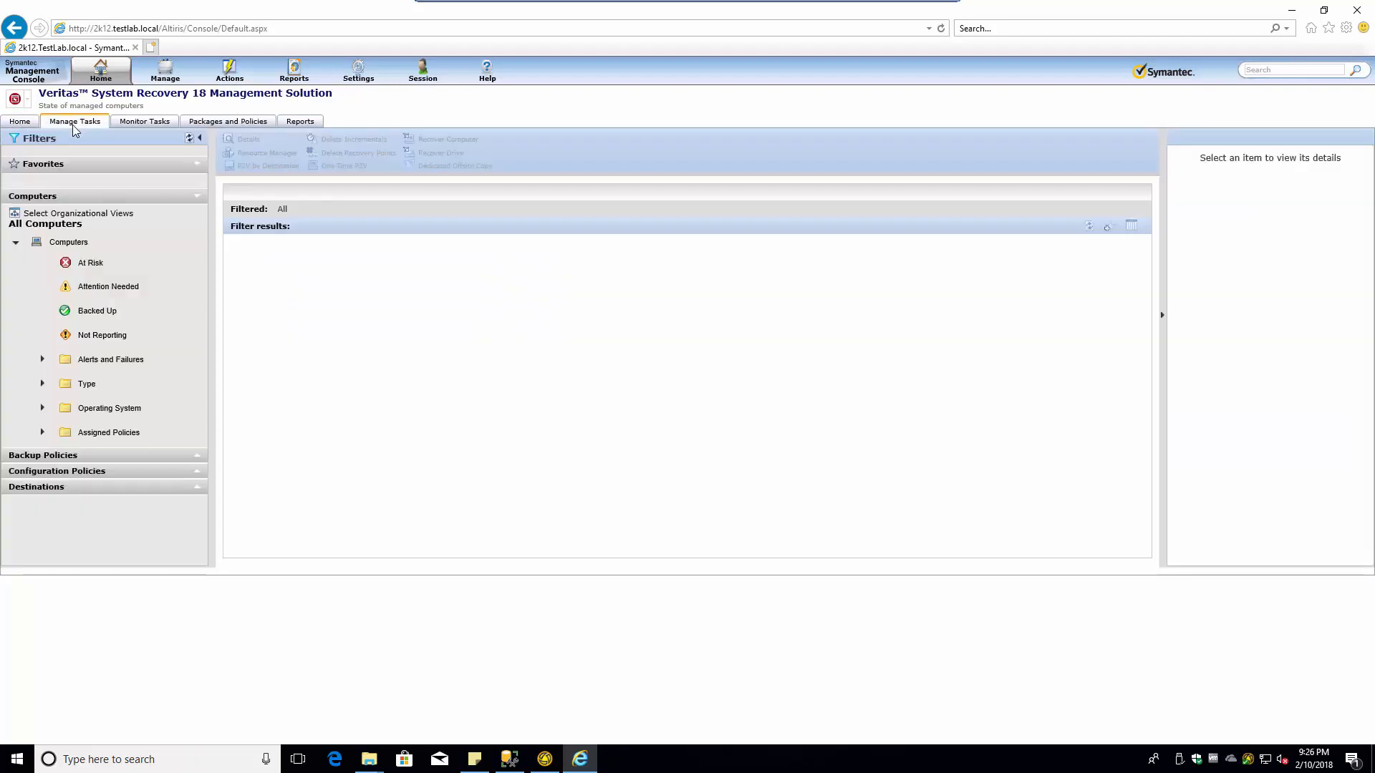
pyautogui.click(196, 457)
pyautogui.click(125, 521)
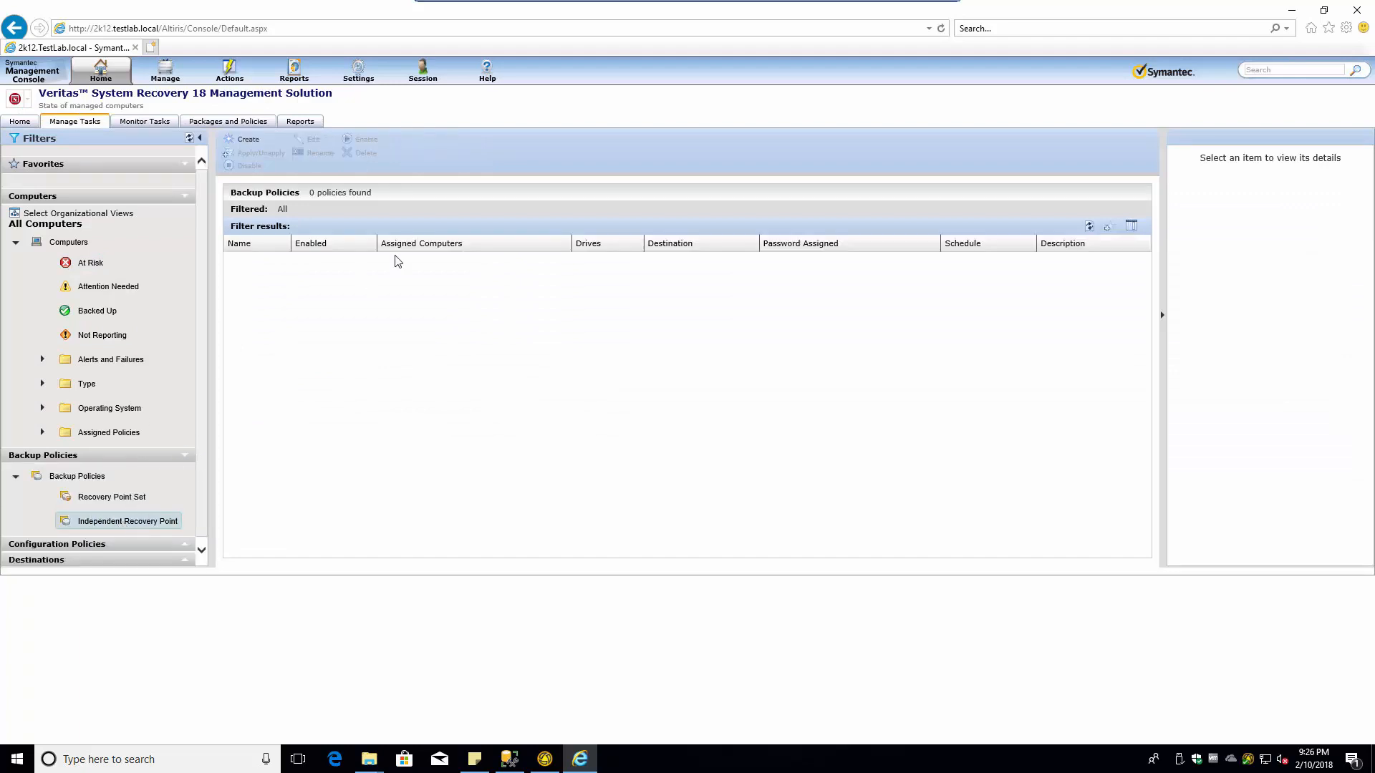
# - Reload the console, return to the Independent Recovery Point list, and cancel a new policy
pyautogui.click(244, 28)
pyautogui.press('Return')
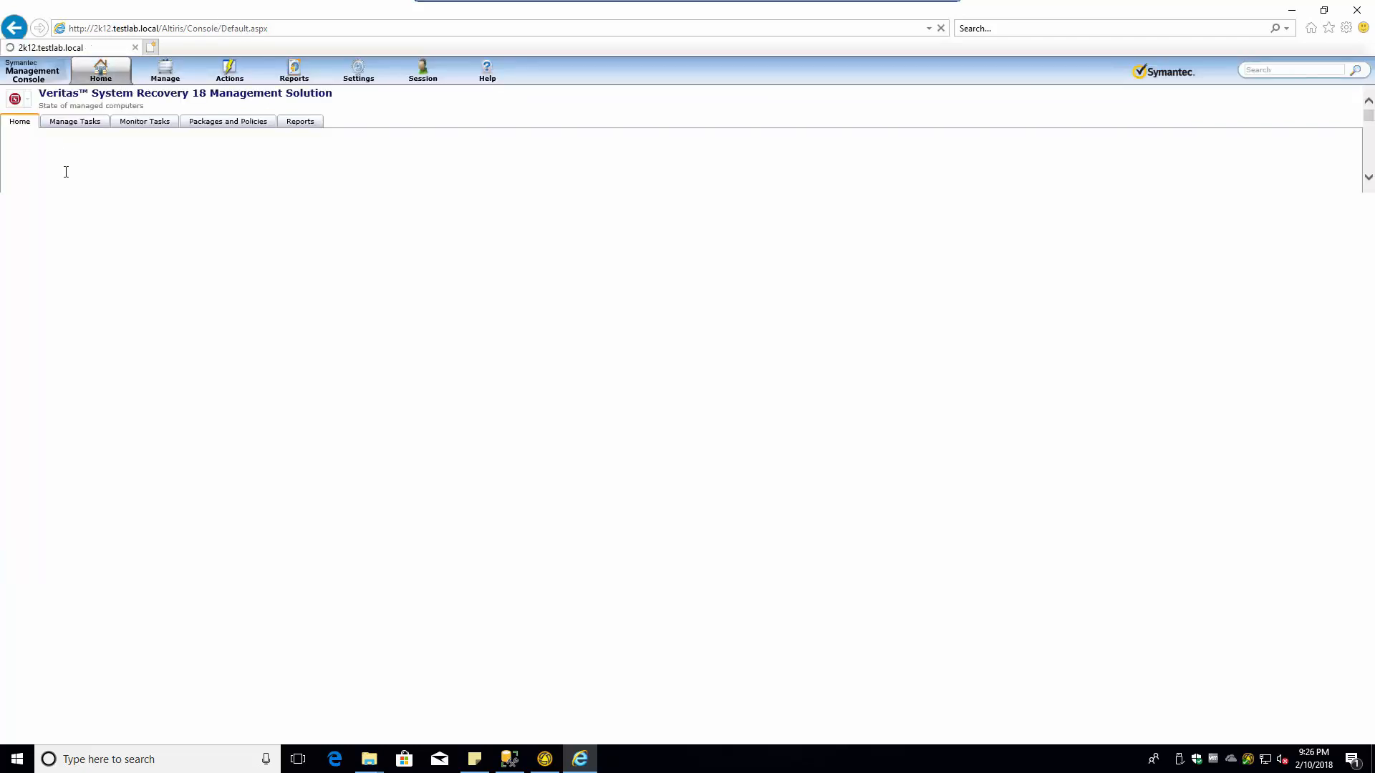
pyautogui.click(81, 123)
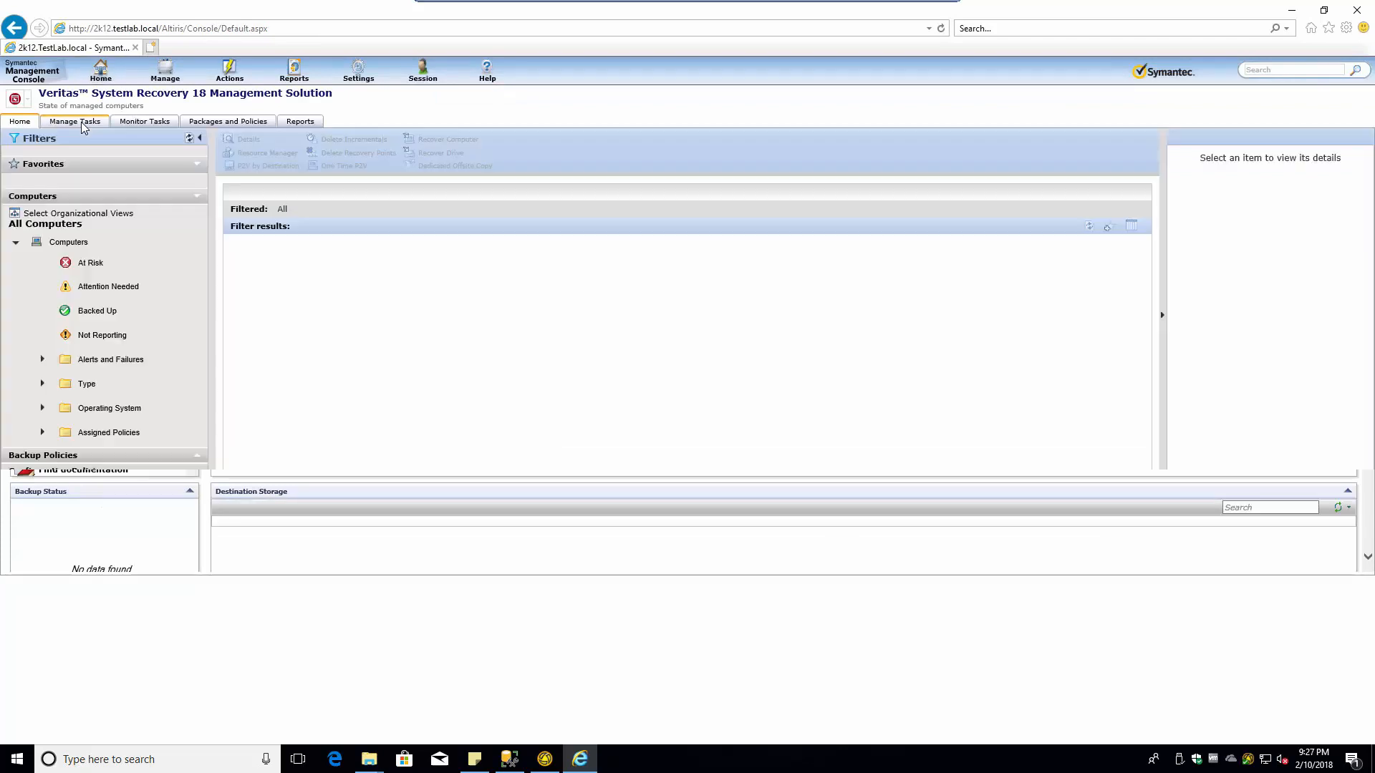
pyautogui.click(194, 459)
pyautogui.click(127, 522)
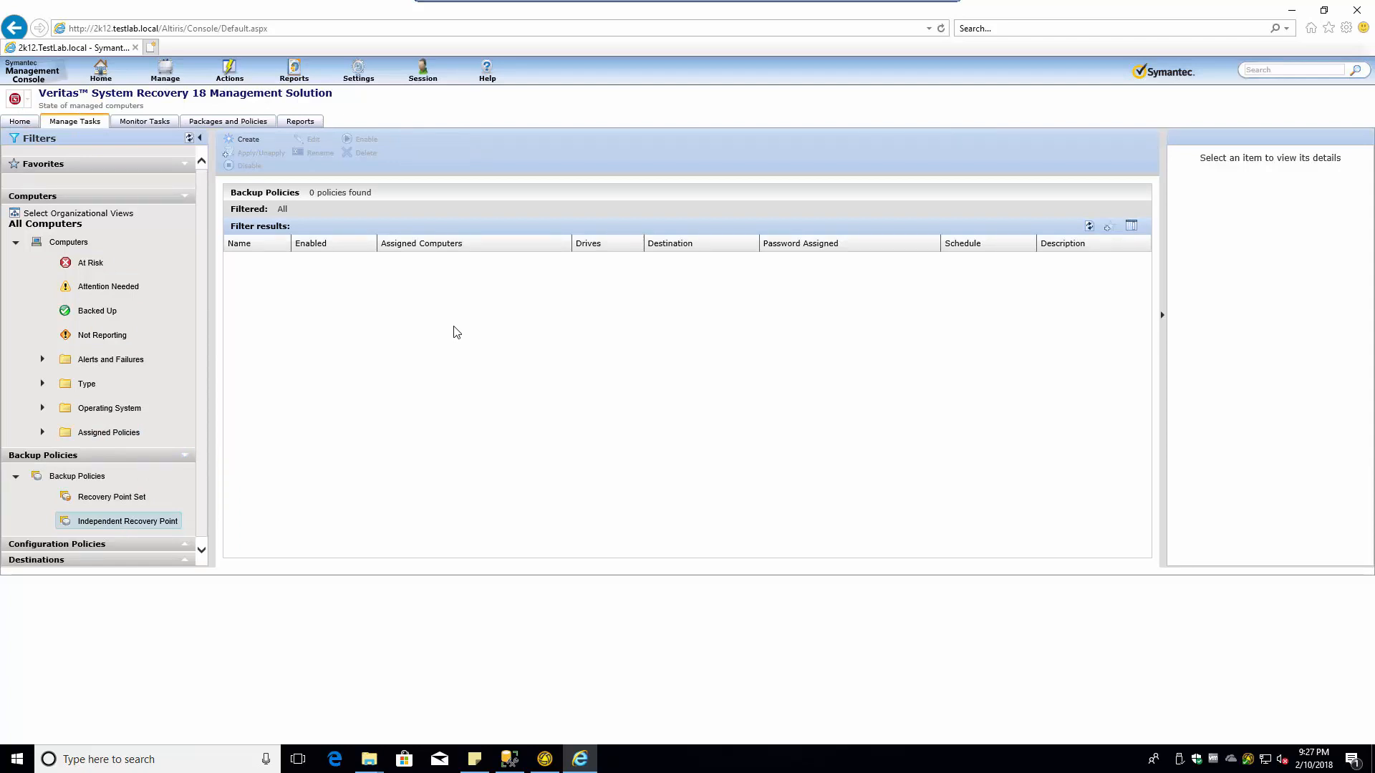
pyautogui.click(246, 141)
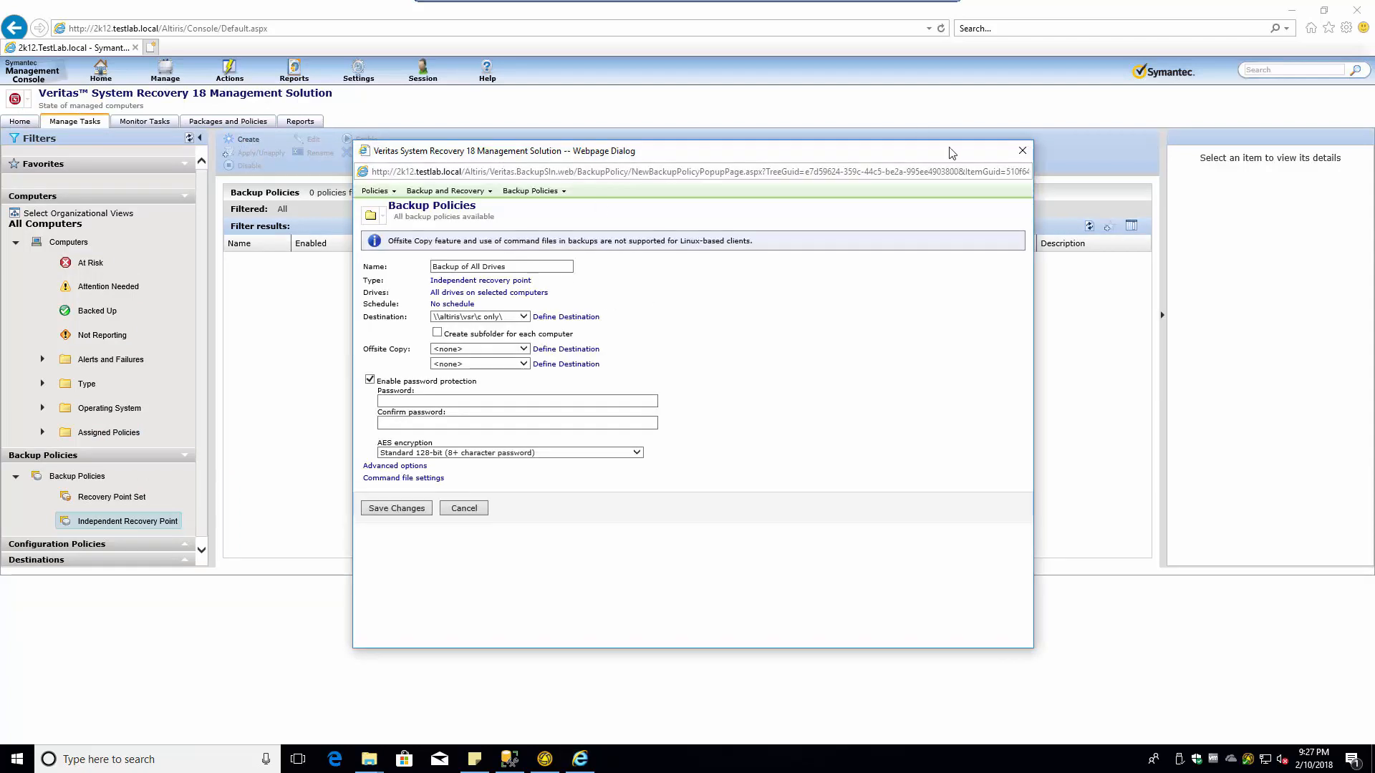
pyautogui.click(1022, 150)
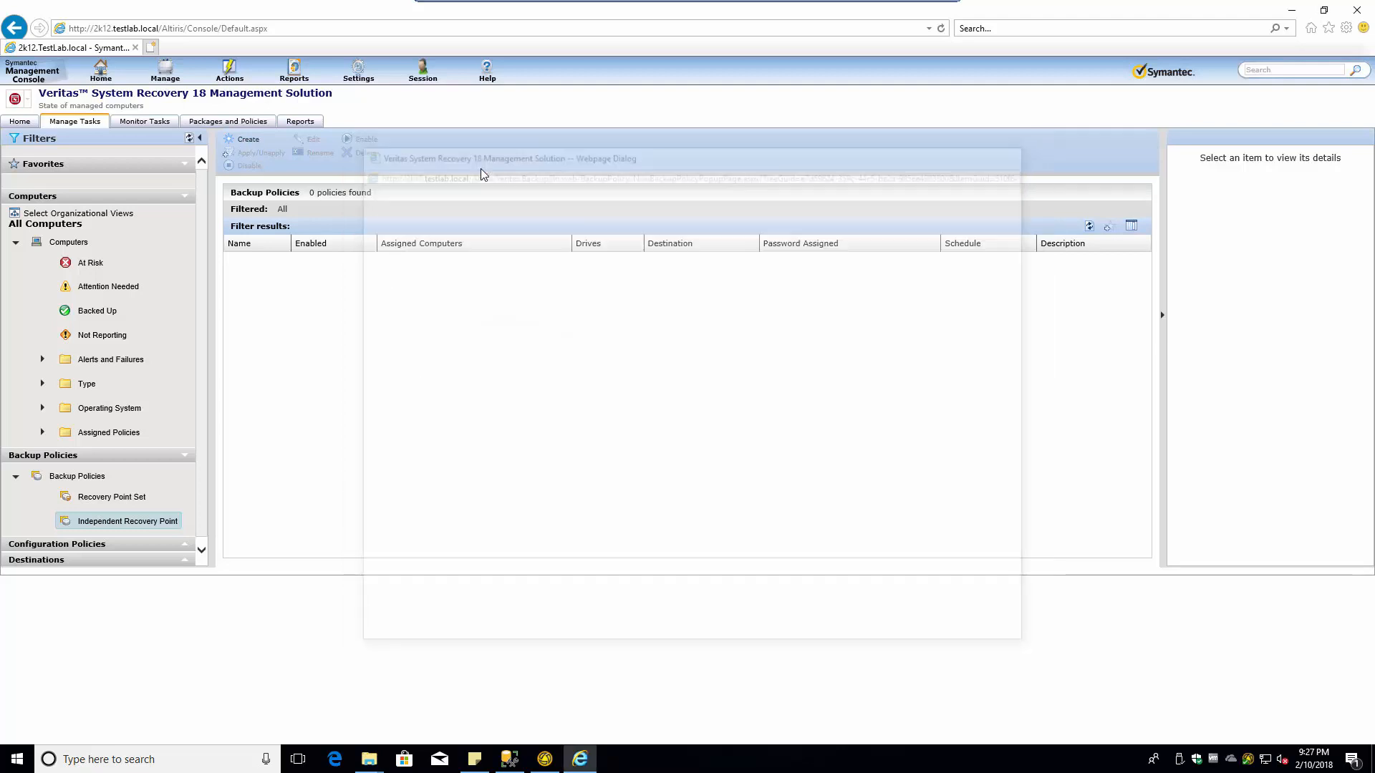
# - Close the console and the VSR folder, then relaunch Internet Explorer from Start
pyautogui.click(1355, 10)
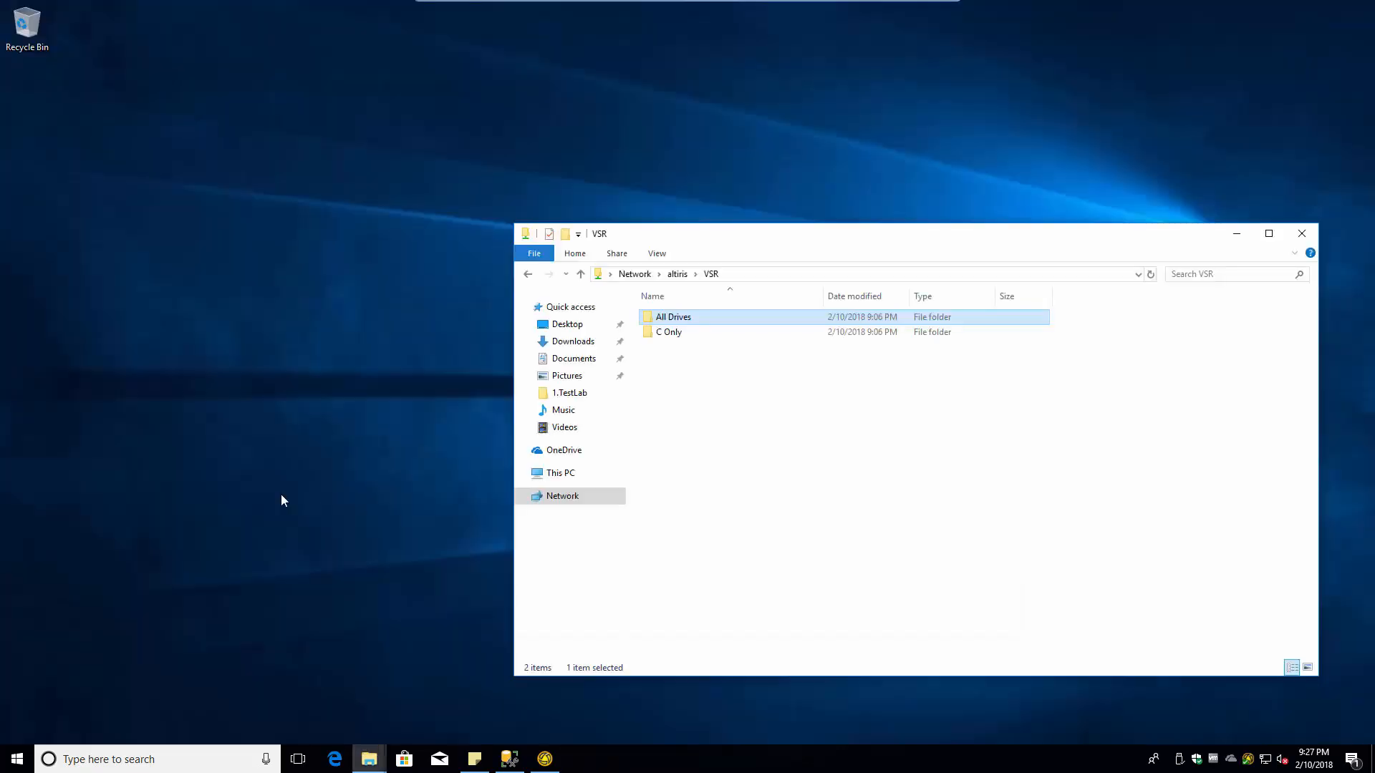
pyautogui.click(1301, 234)
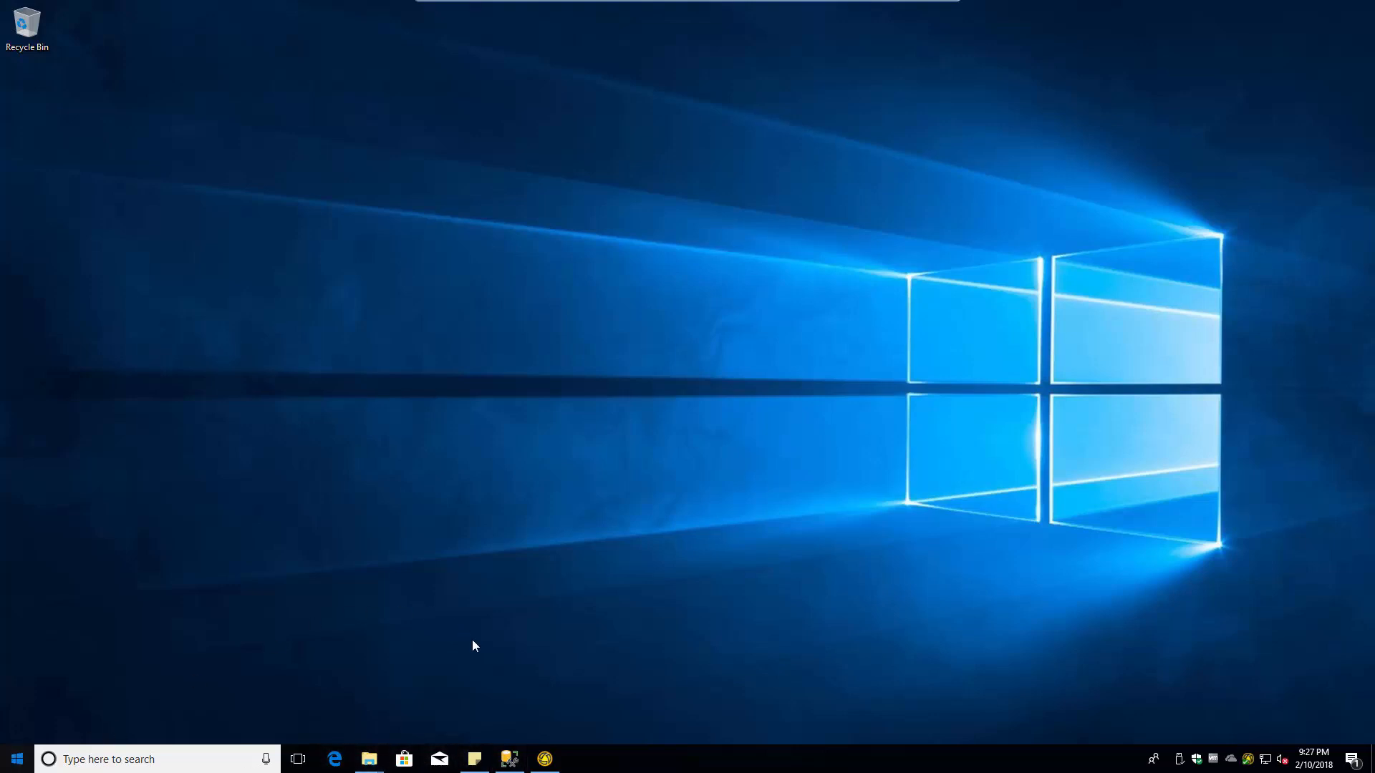
pyautogui.press('super')
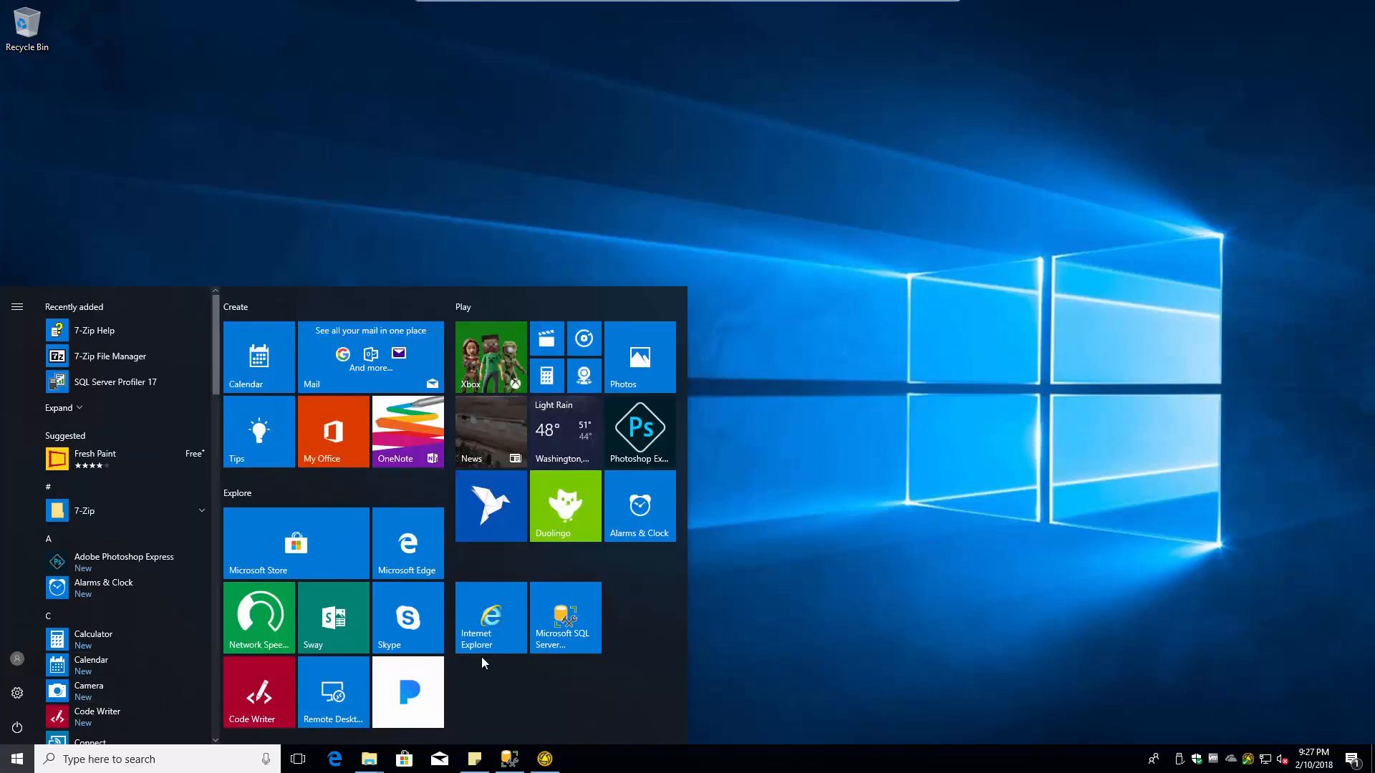
pyautogui.click(488, 620)
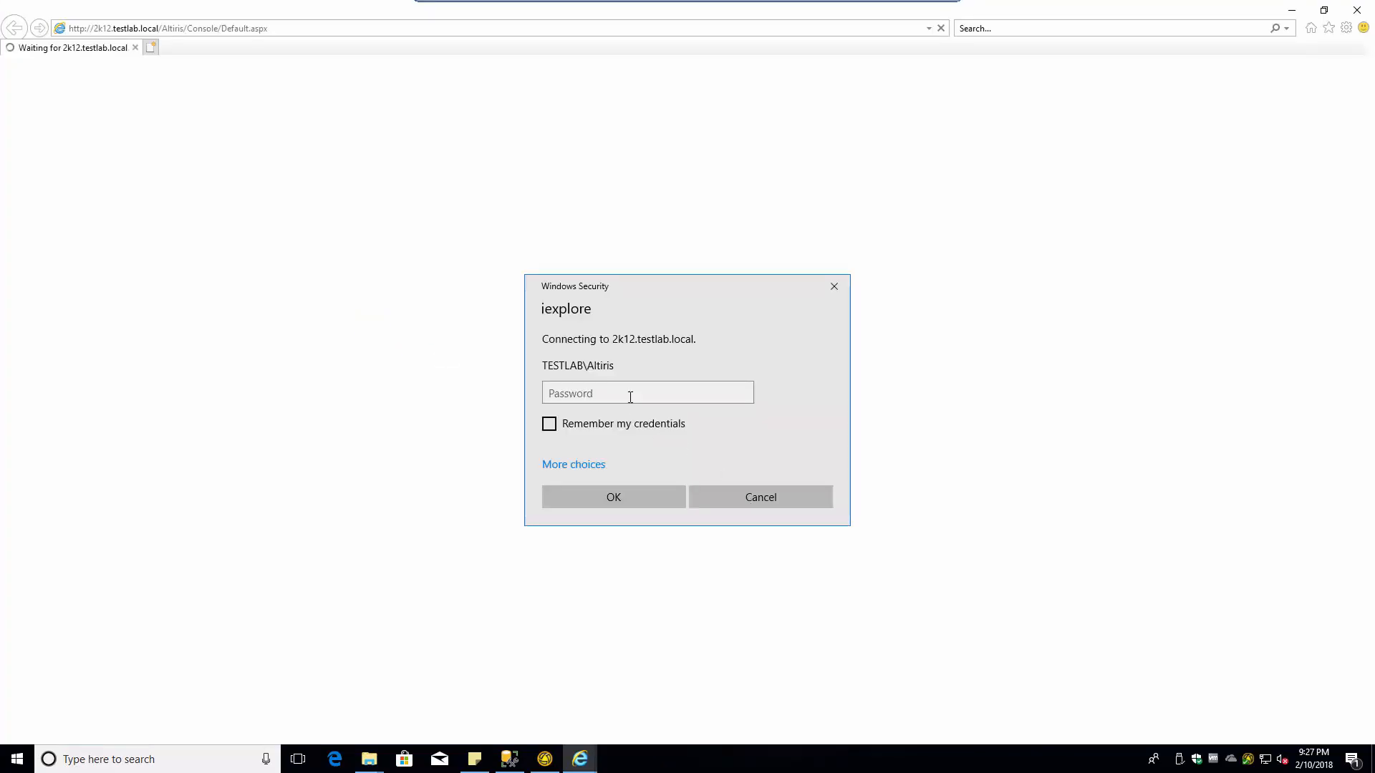
# - Sign back into the management console with the account password
pyautogui.click(643, 396)
pyautogui.write('•••')
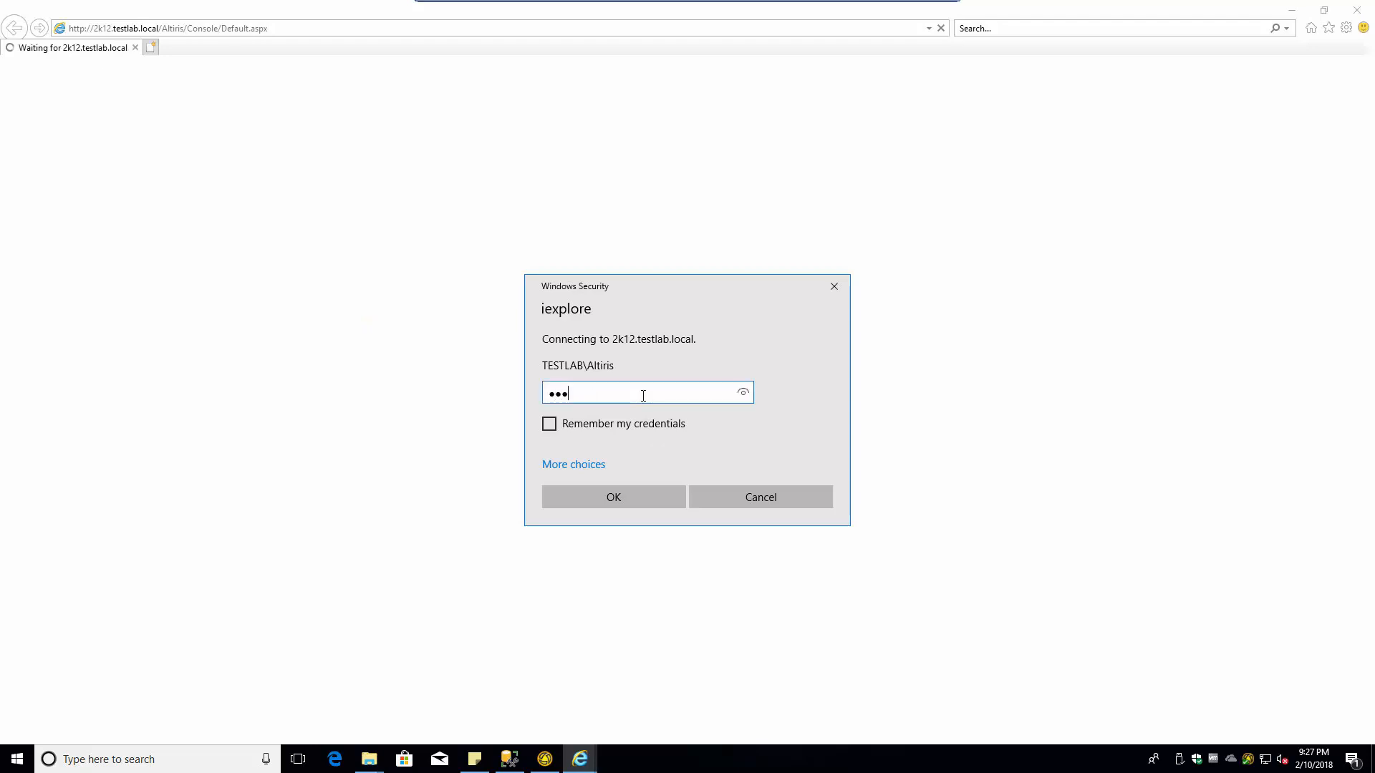
pyautogui.press('Return')
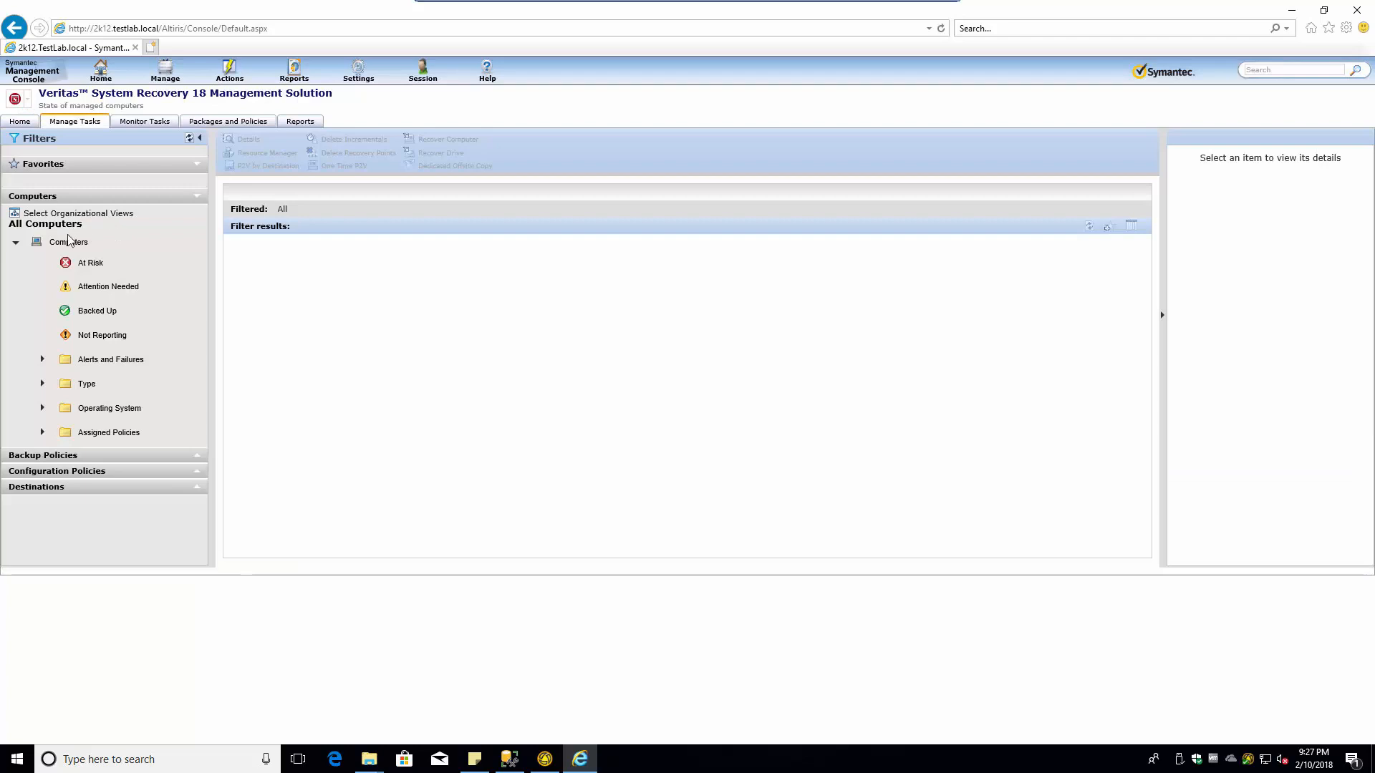
# - Open the All Drives policy for editing from the Independent Recovery Point list
pyautogui.click(200, 457)
pyautogui.click(88, 525)
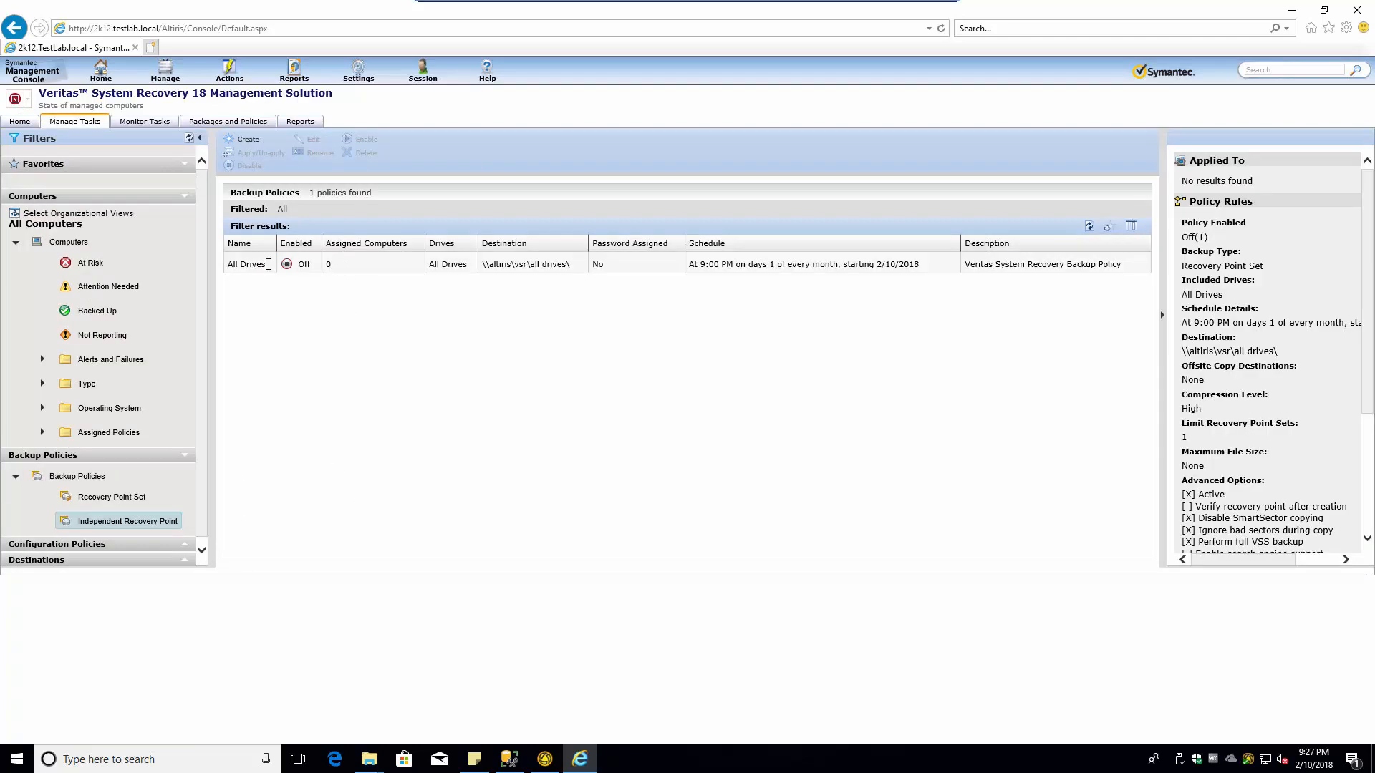
pyautogui.rightClick(254, 265)
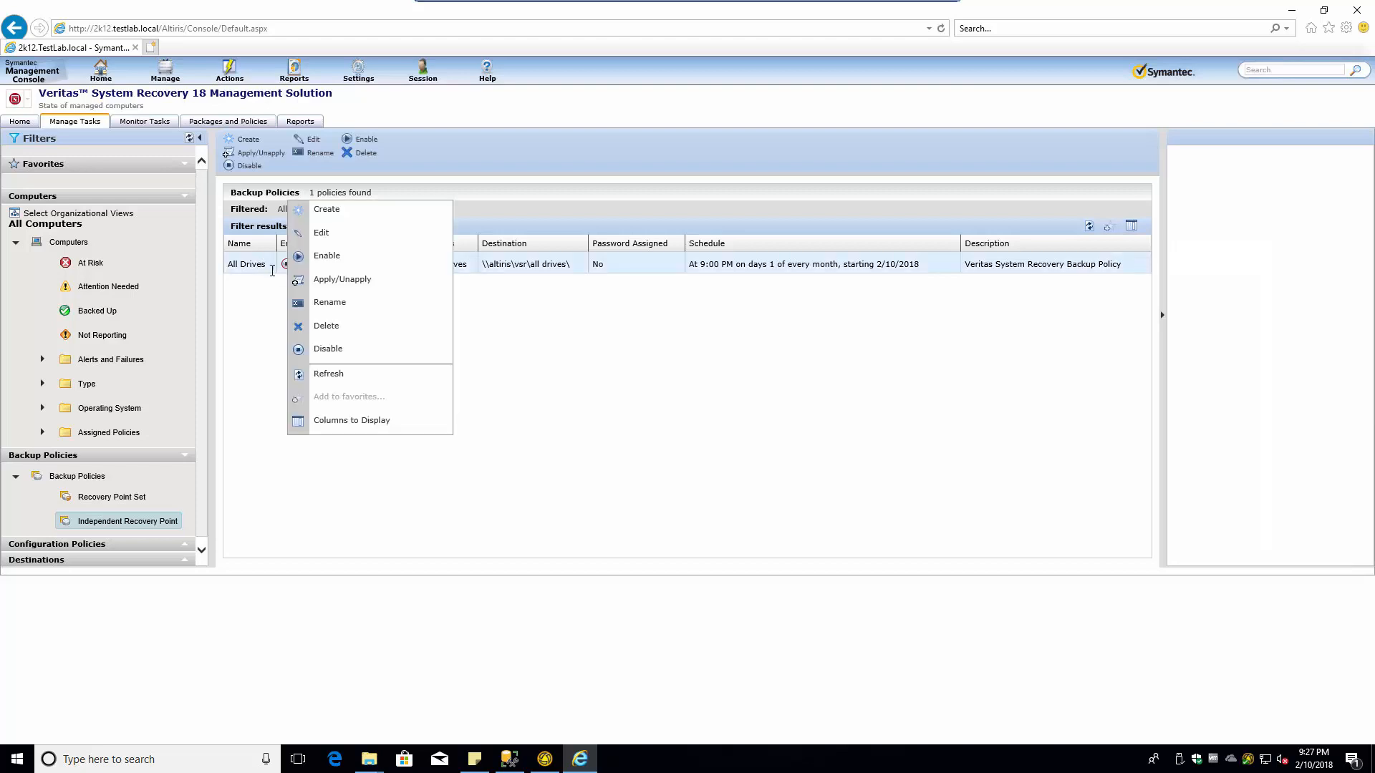
pyautogui.click(285, 274)
pyautogui.rightClick(266, 265)
pyautogui.click(342, 236)
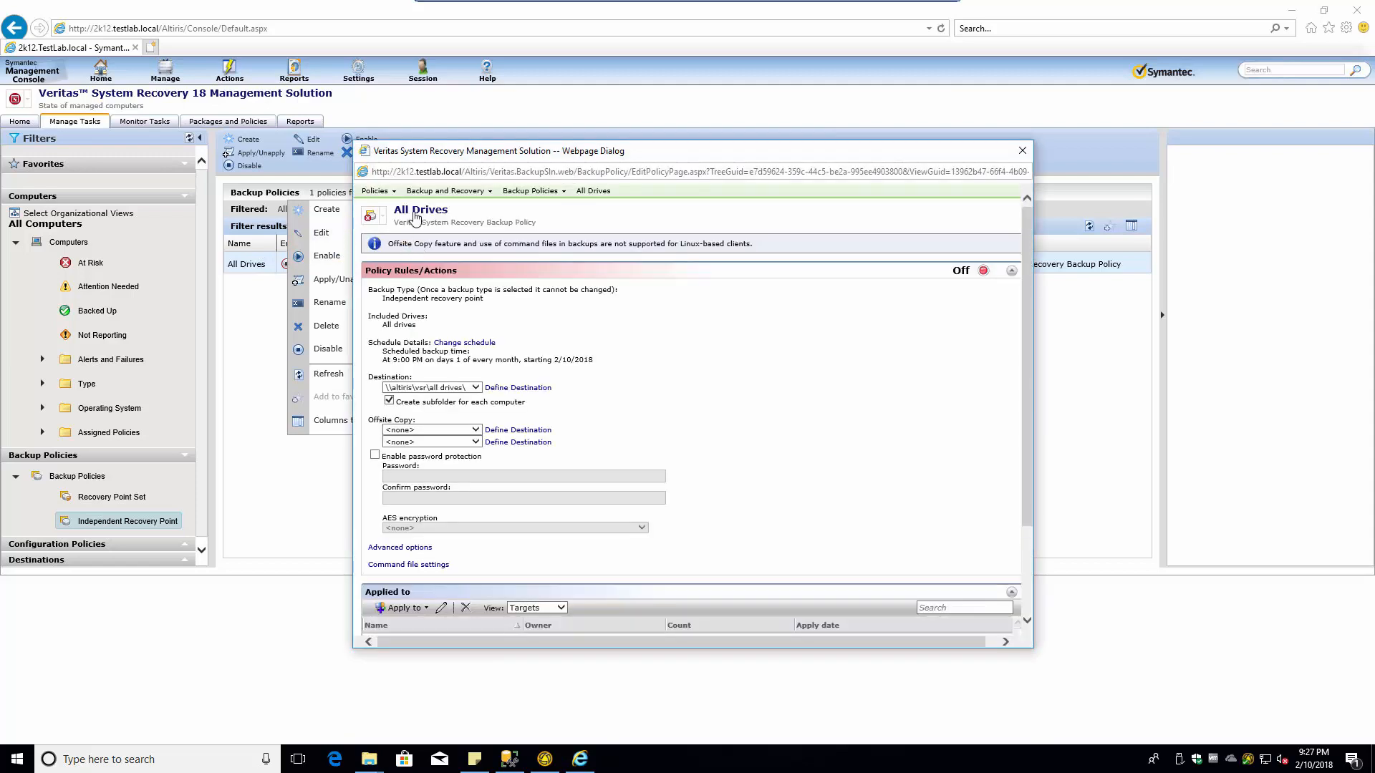
# - Prefix the policy title with 'Lab' and set its status to On
pyautogui.click(415, 213)
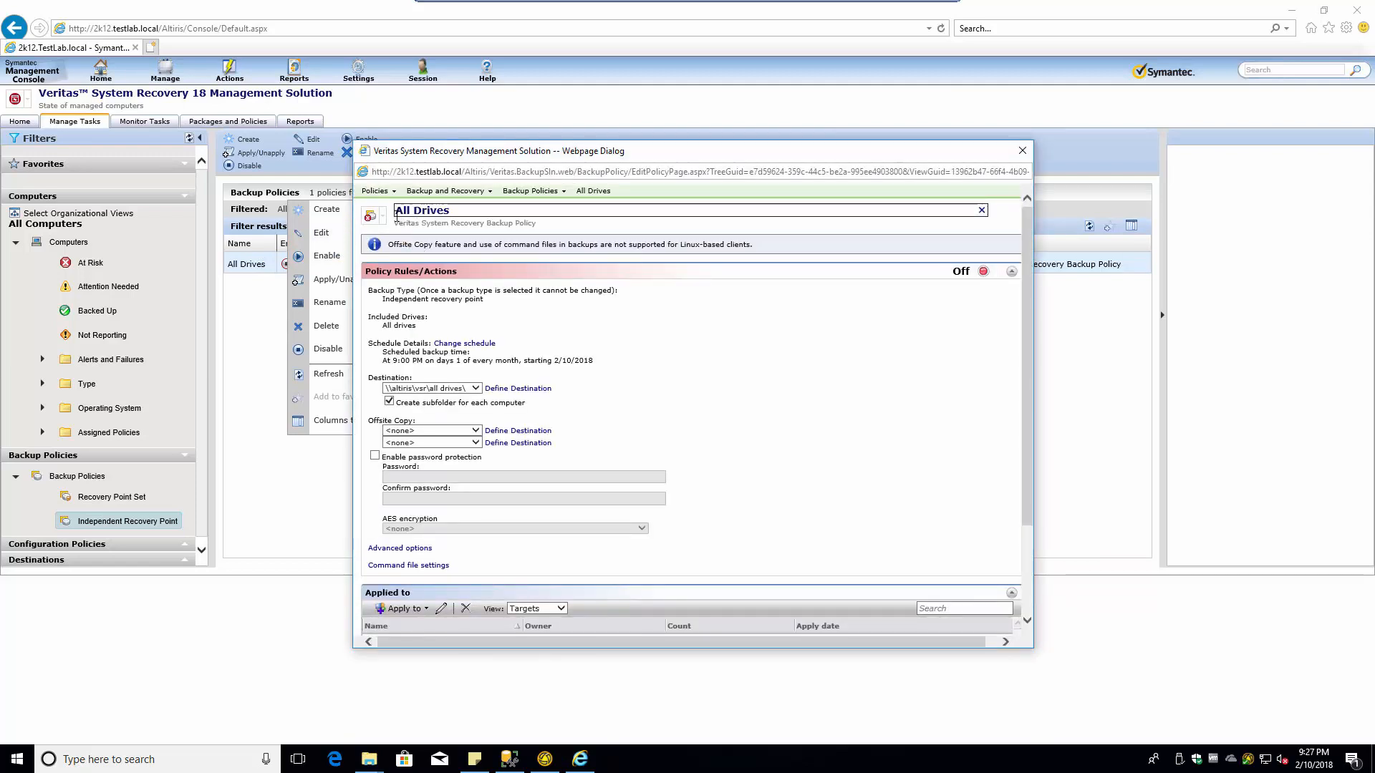
pyautogui.write('Lab')
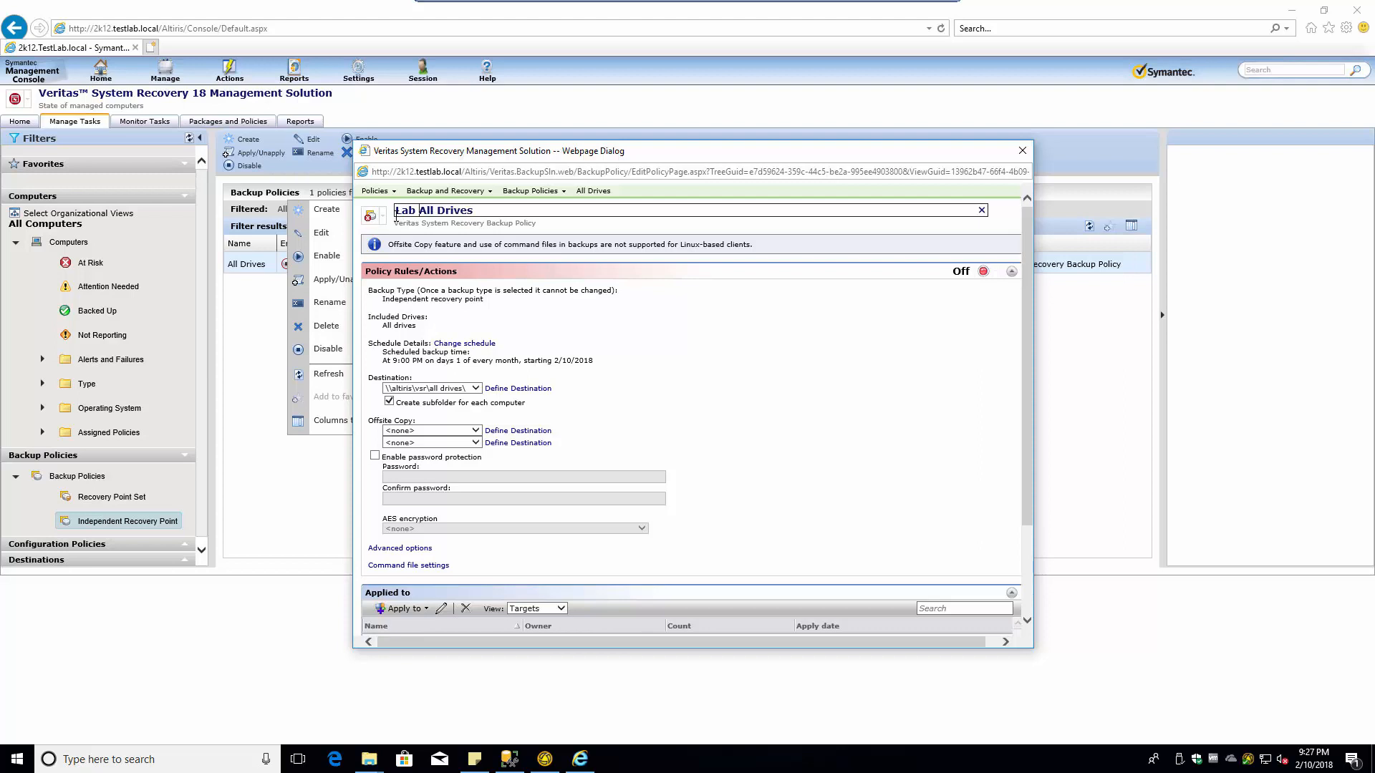
pyautogui.click(983, 271)
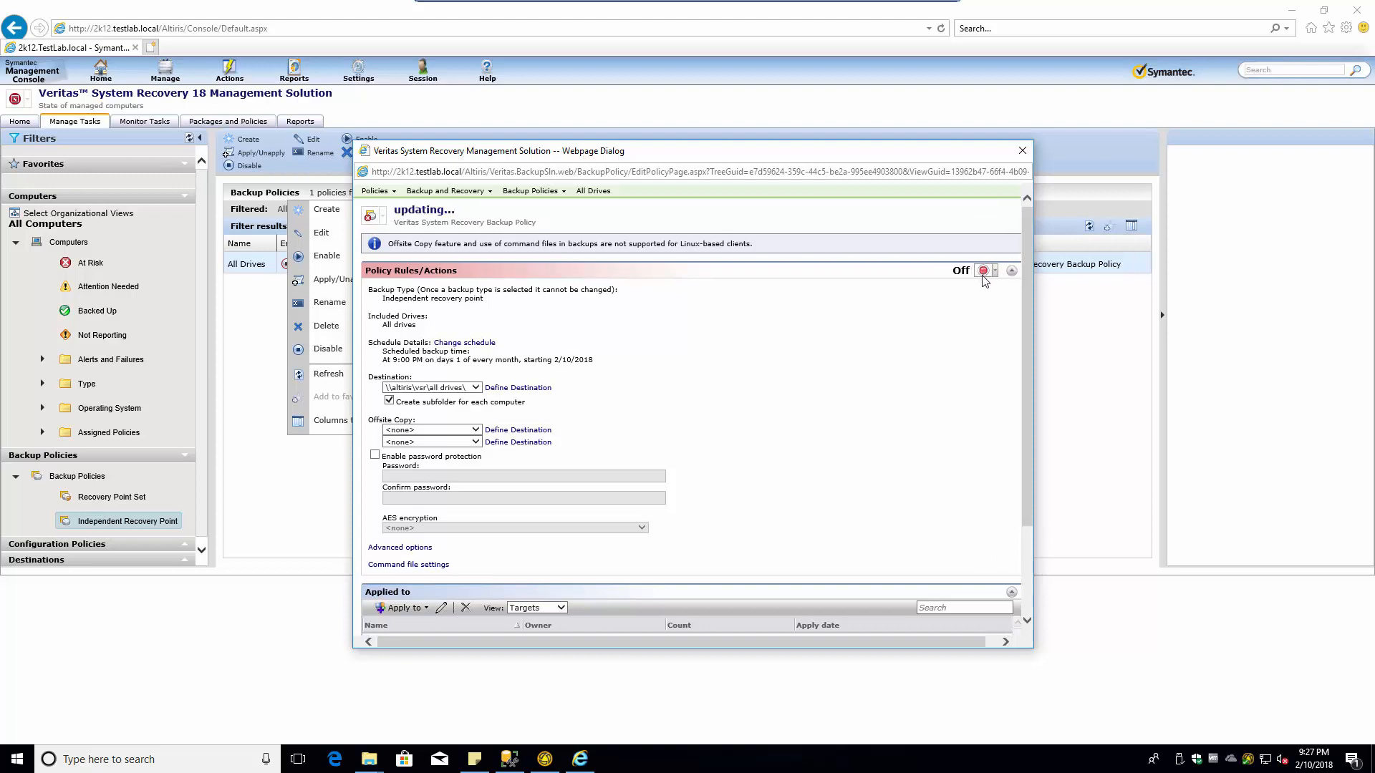
pyautogui.click(986, 285)
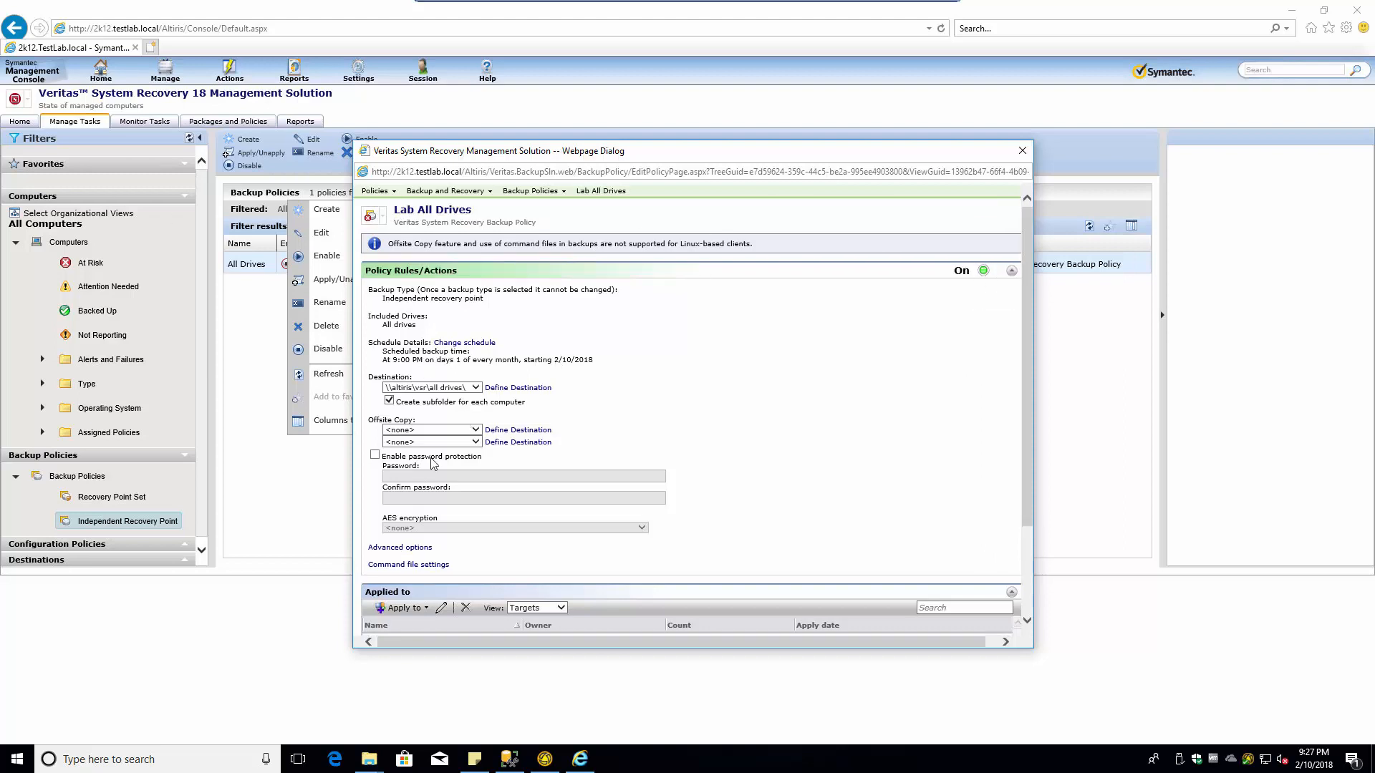
# - Apply the policy to the recently used All Machines target
pyautogui.scroll(-3, 470, 551)
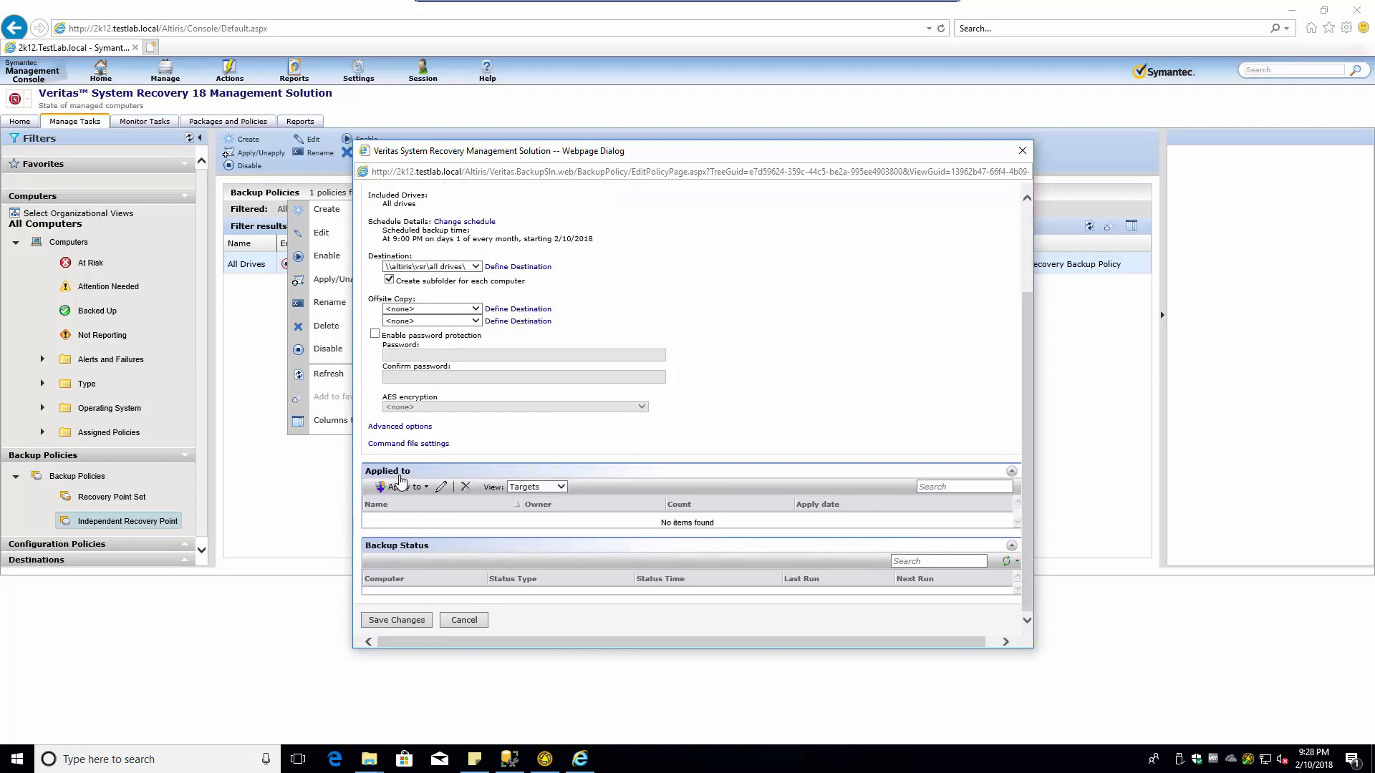
pyautogui.click(401, 486)
pyautogui.moveTo(433, 522)
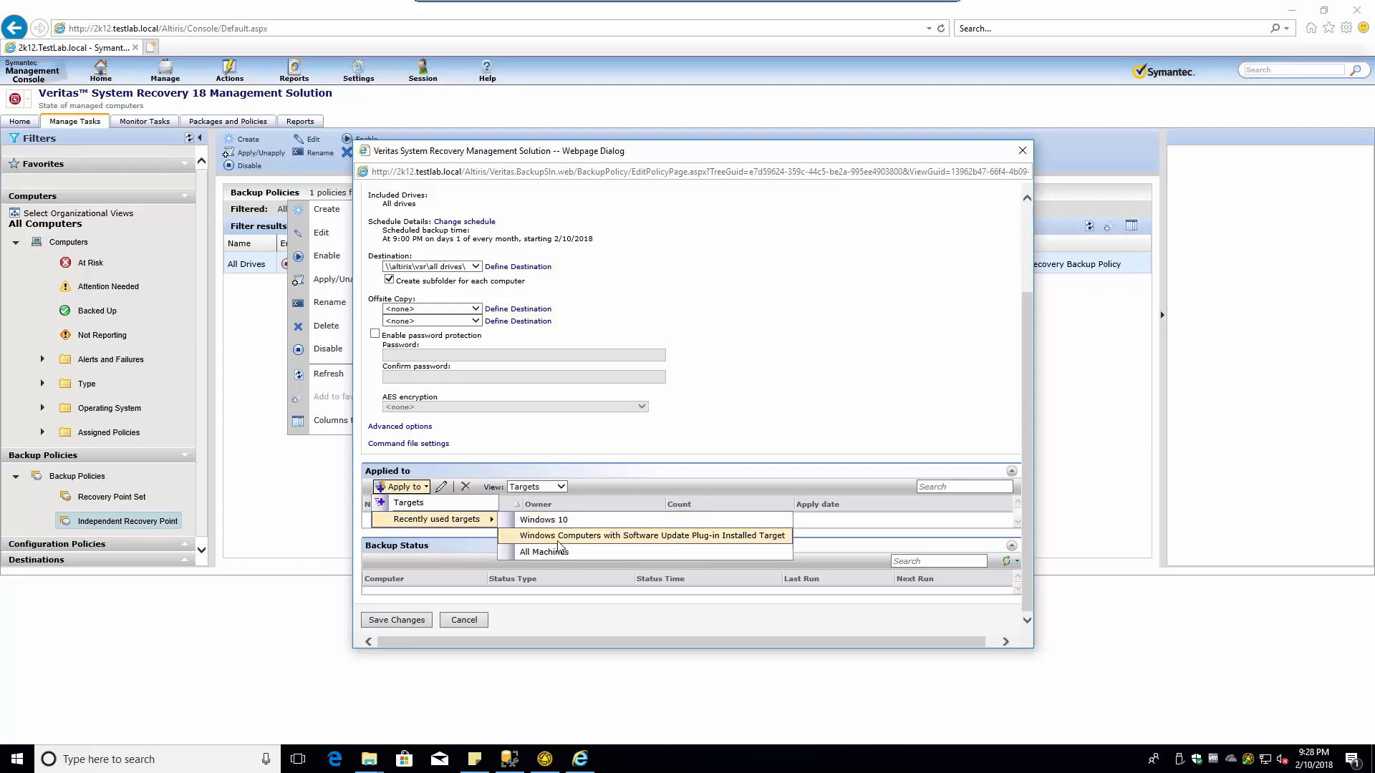
pyautogui.click(533, 555)
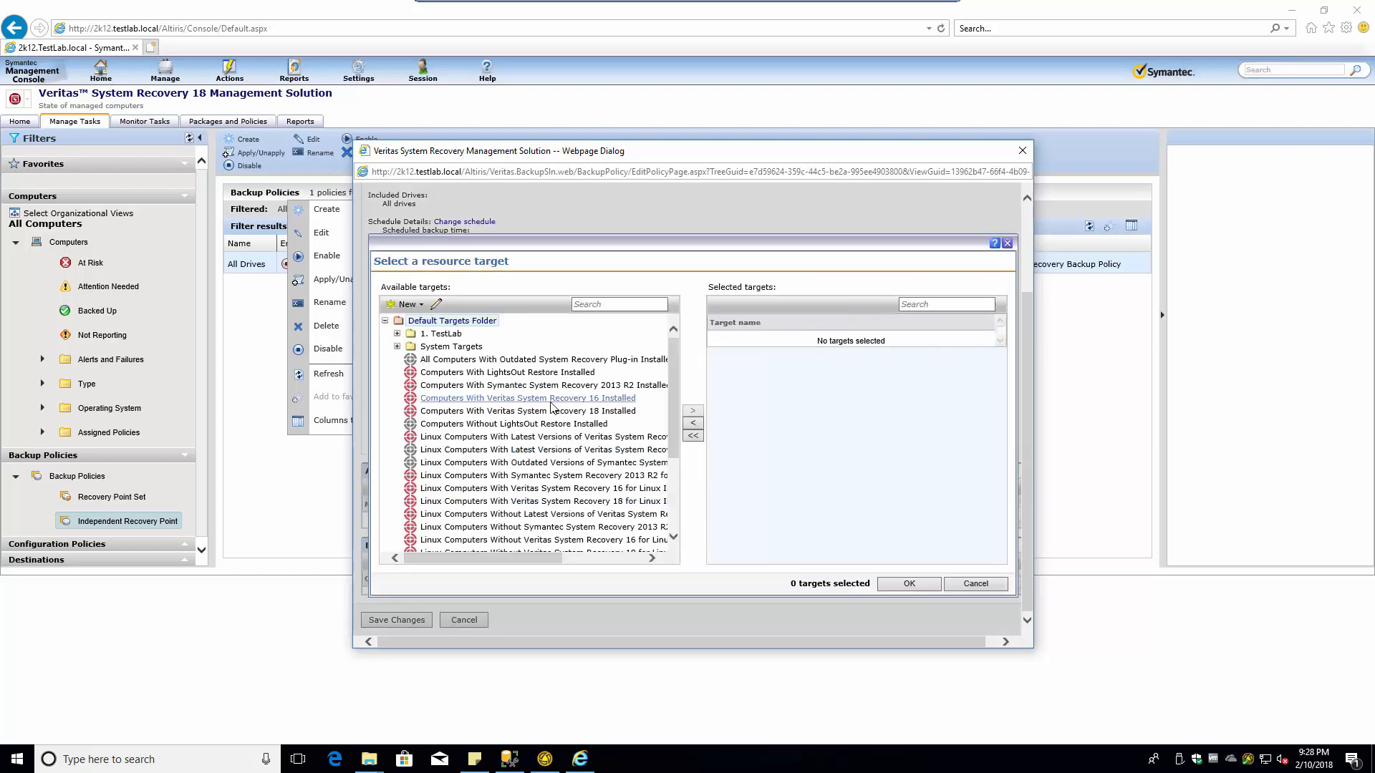
# - Expand System Targets > TestLab and select its All Machines target
pyautogui.click(397, 347)
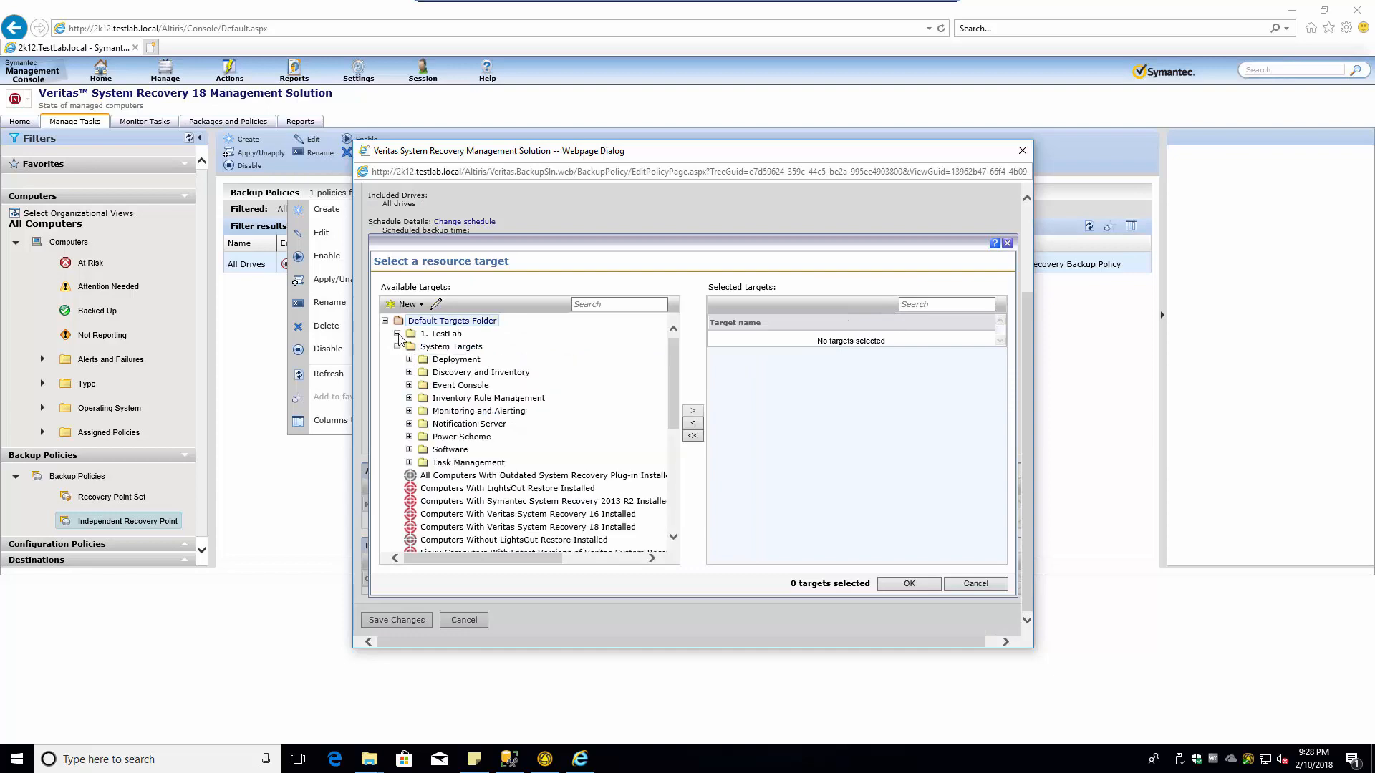
pyautogui.click(398, 336)
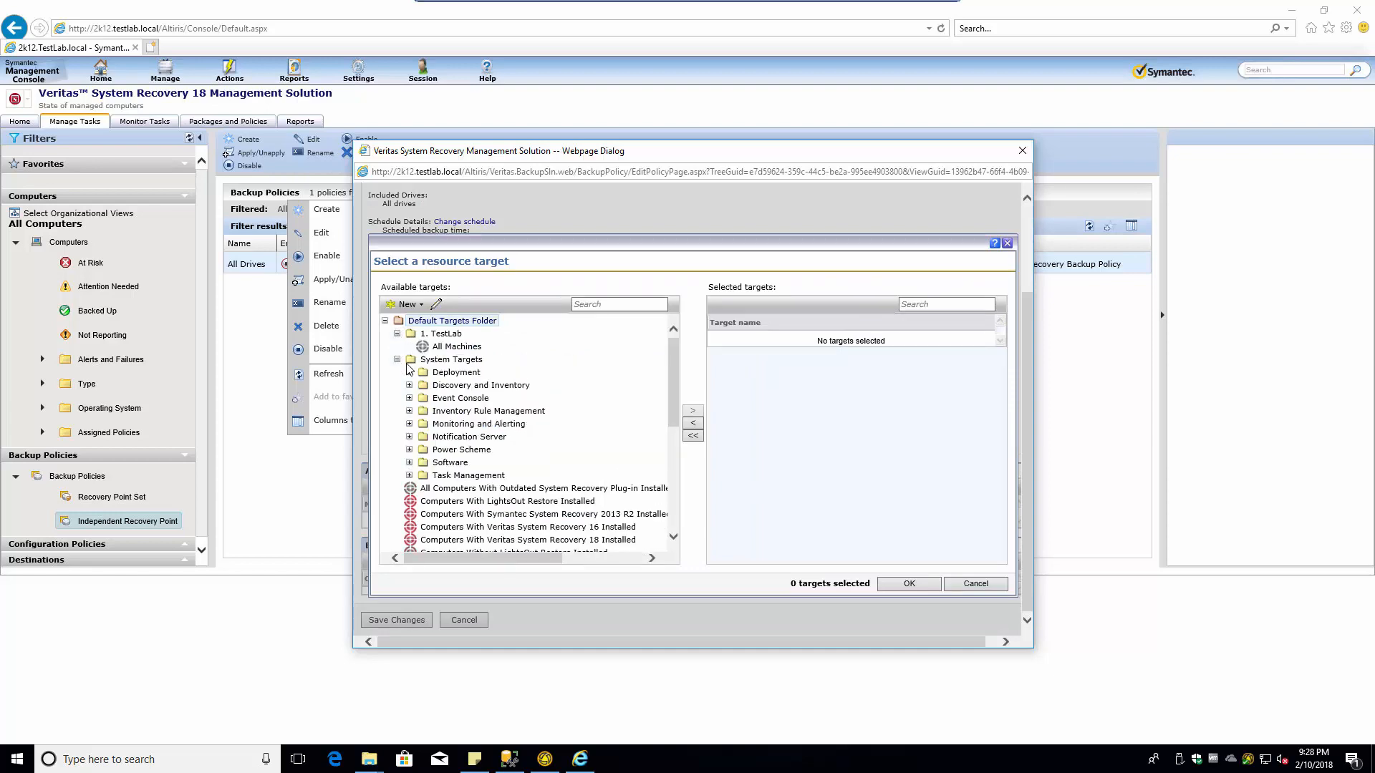
pyautogui.scroll(-5, 561, 464)
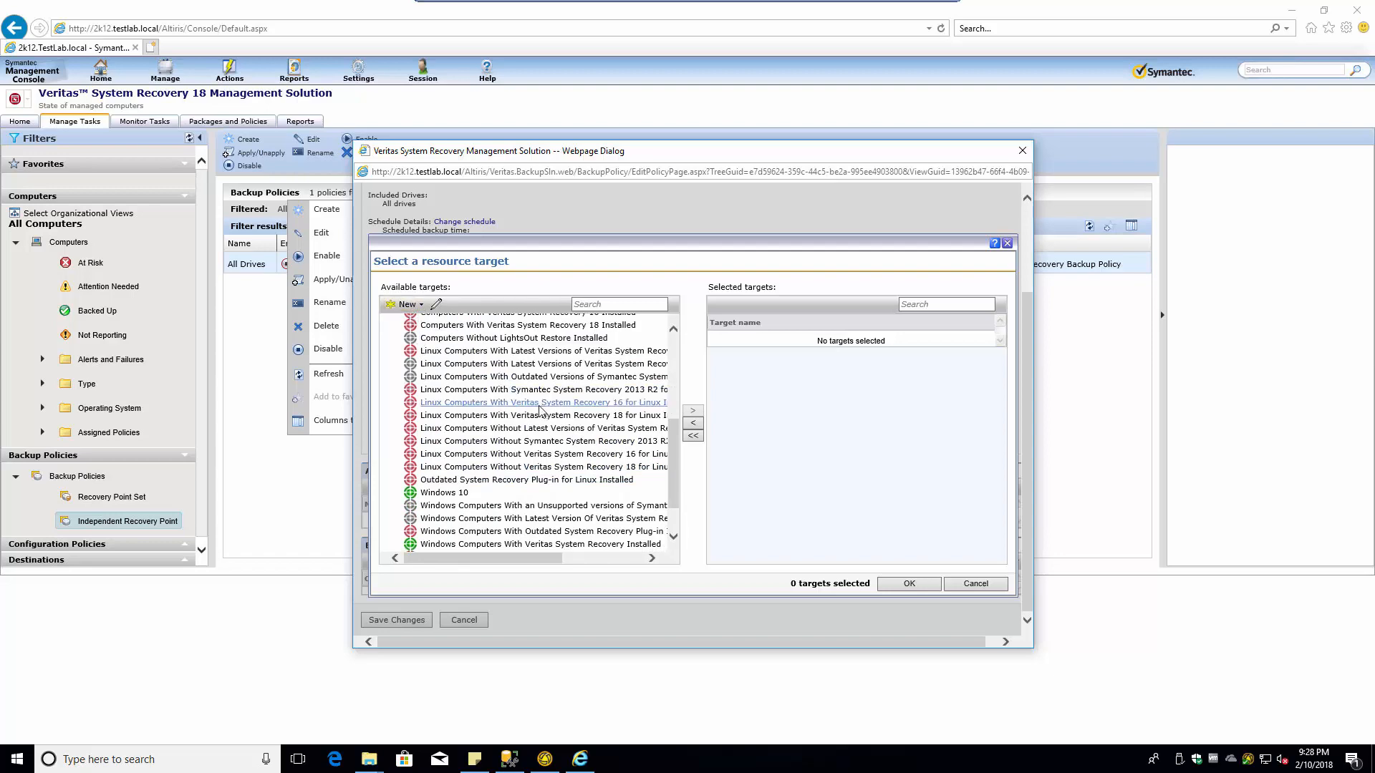
pyautogui.scroll(-1, 501, 459)
pyautogui.scroll(8, 501, 444)
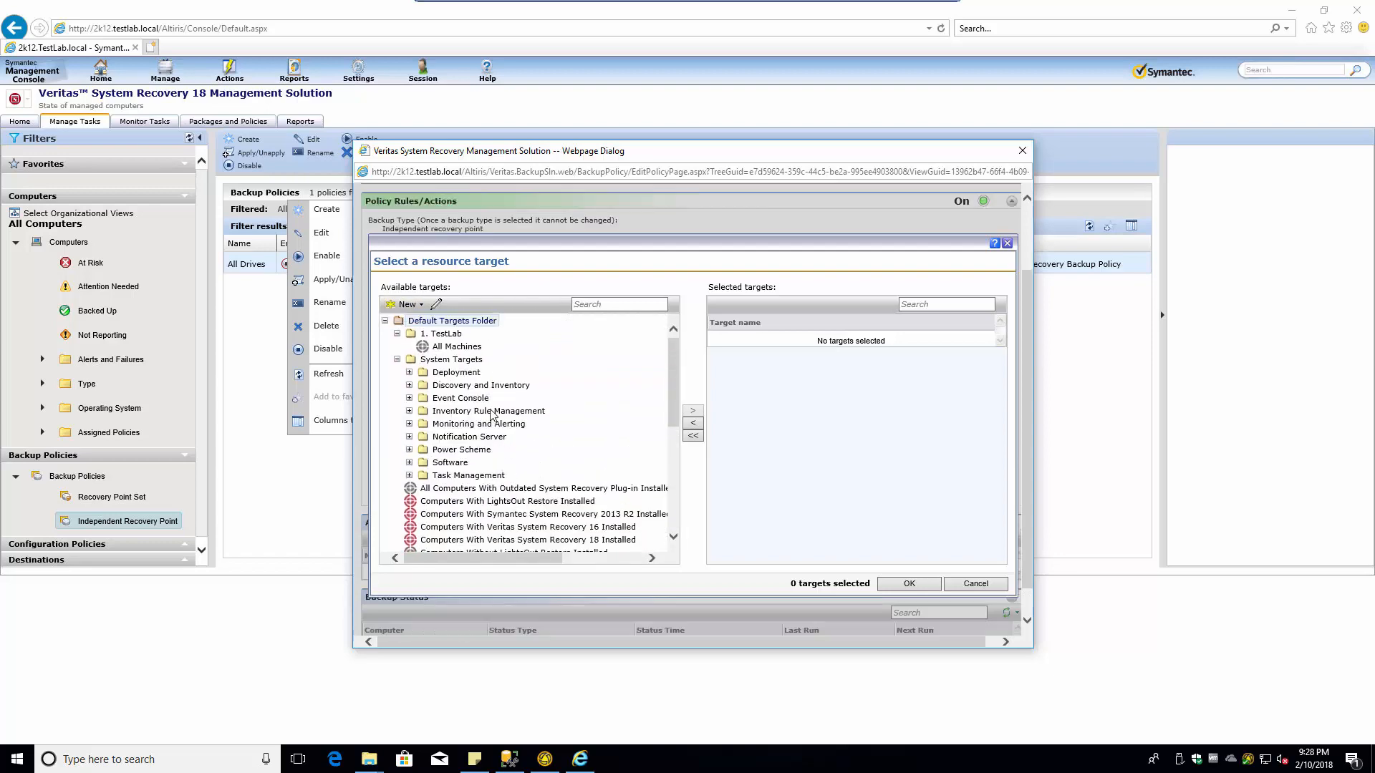
pyautogui.click(452, 350)
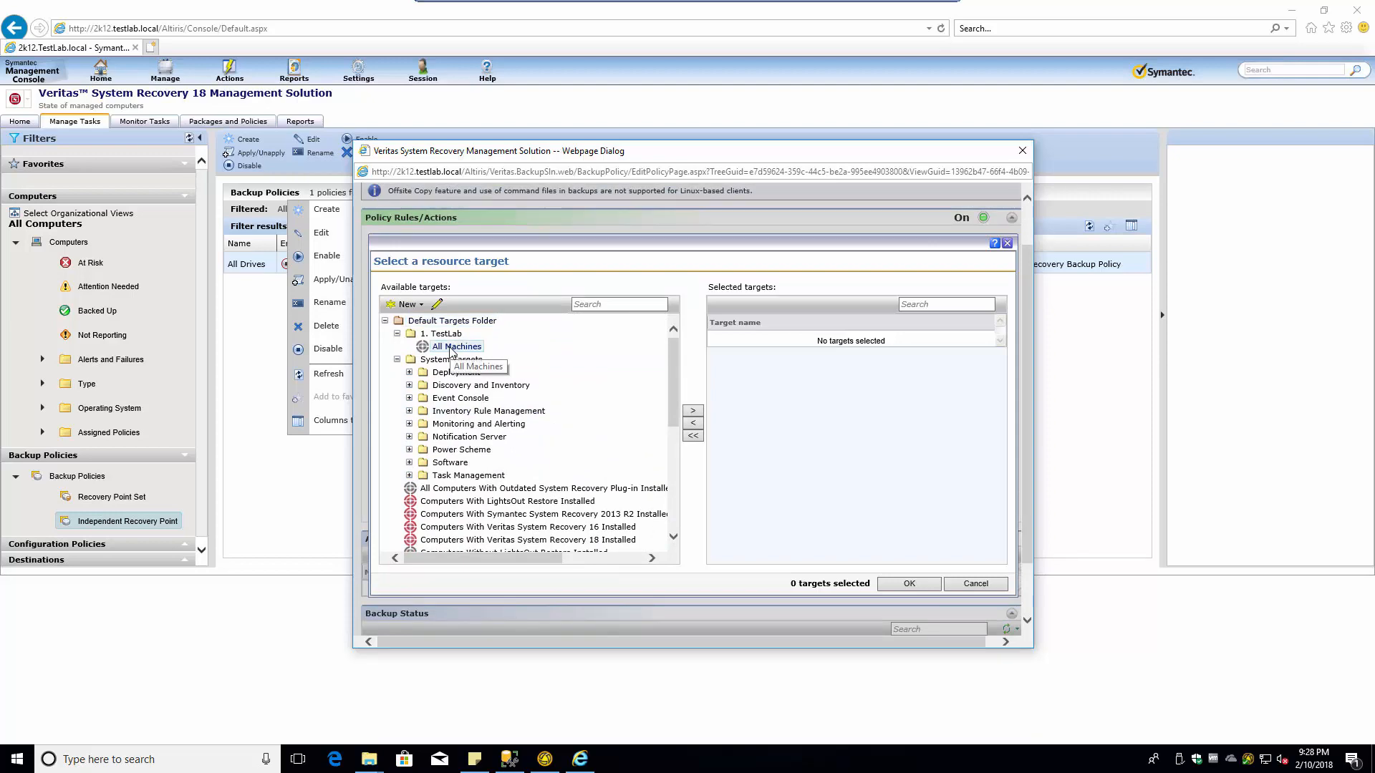
pyautogui.scroll(-3, 458, 379)
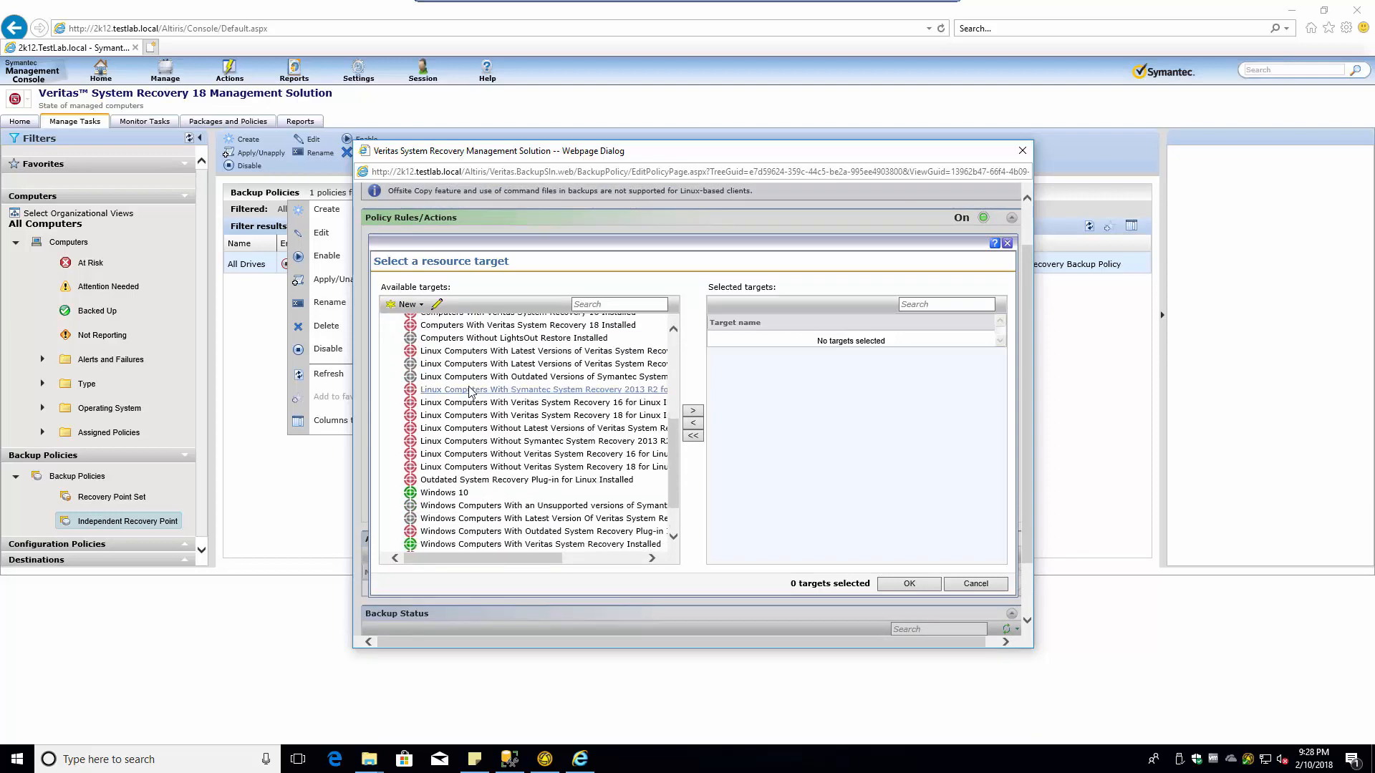
pyautogui.scroll(5, 462, 385)
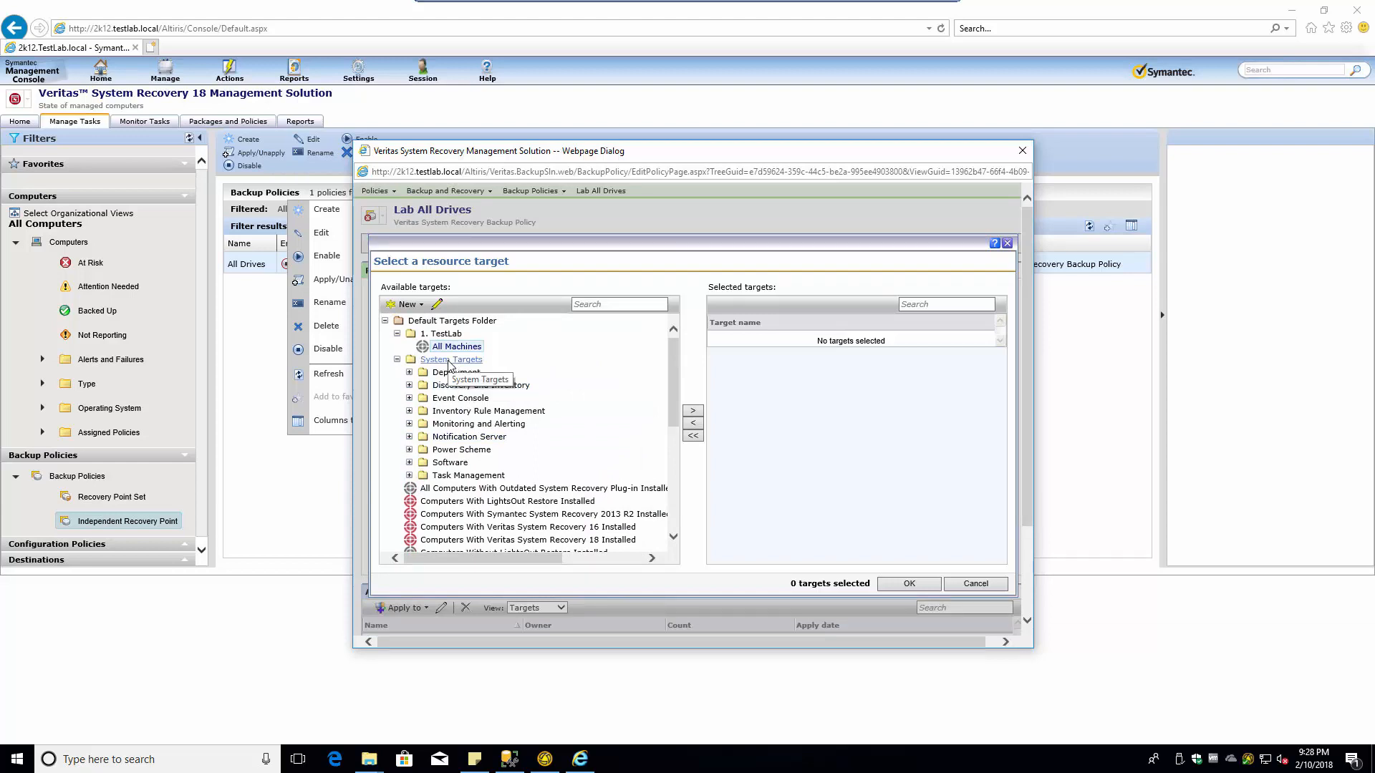
# - Start a new computer target in the TestLab folder and name it Admin-PC
pyautogui.click(408, 305)
pyautogui.click(419, 322)
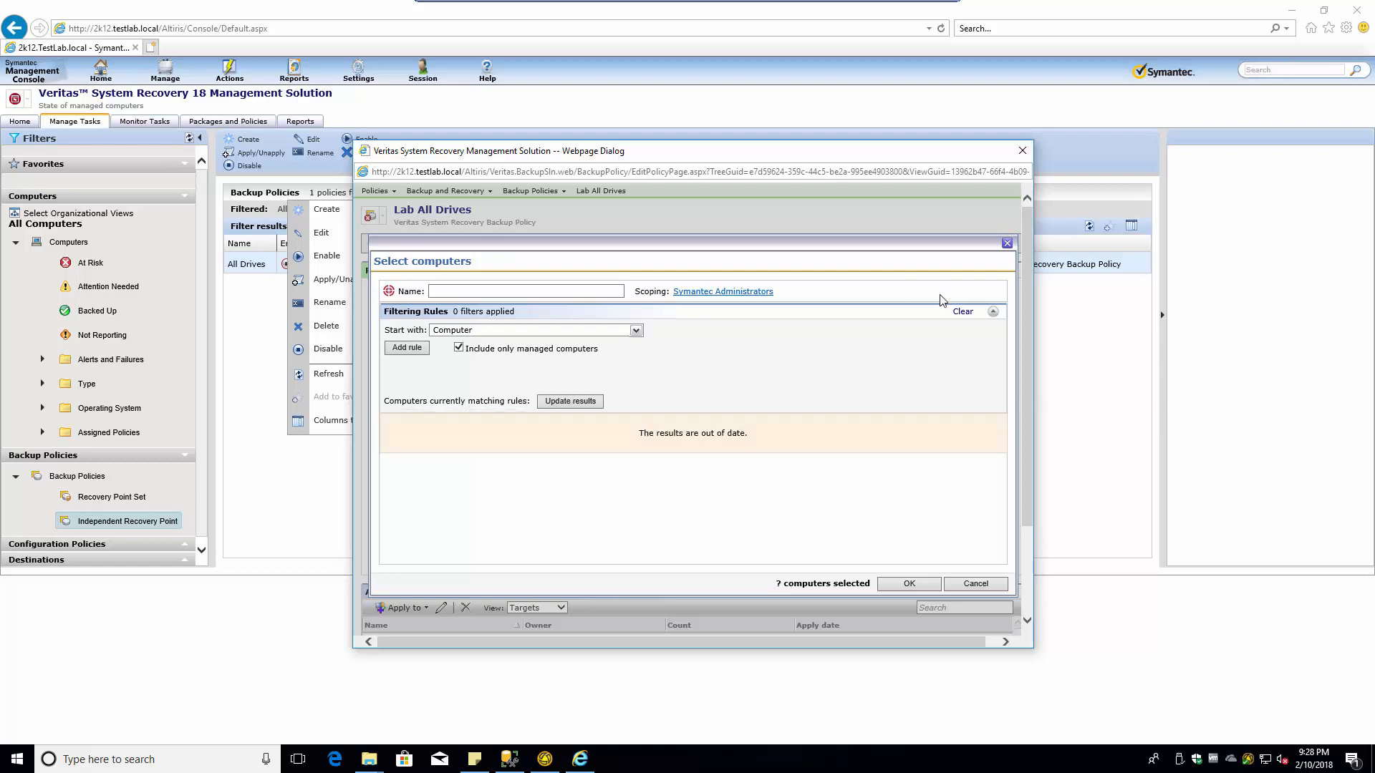
pyautogui.click(1007, 243)
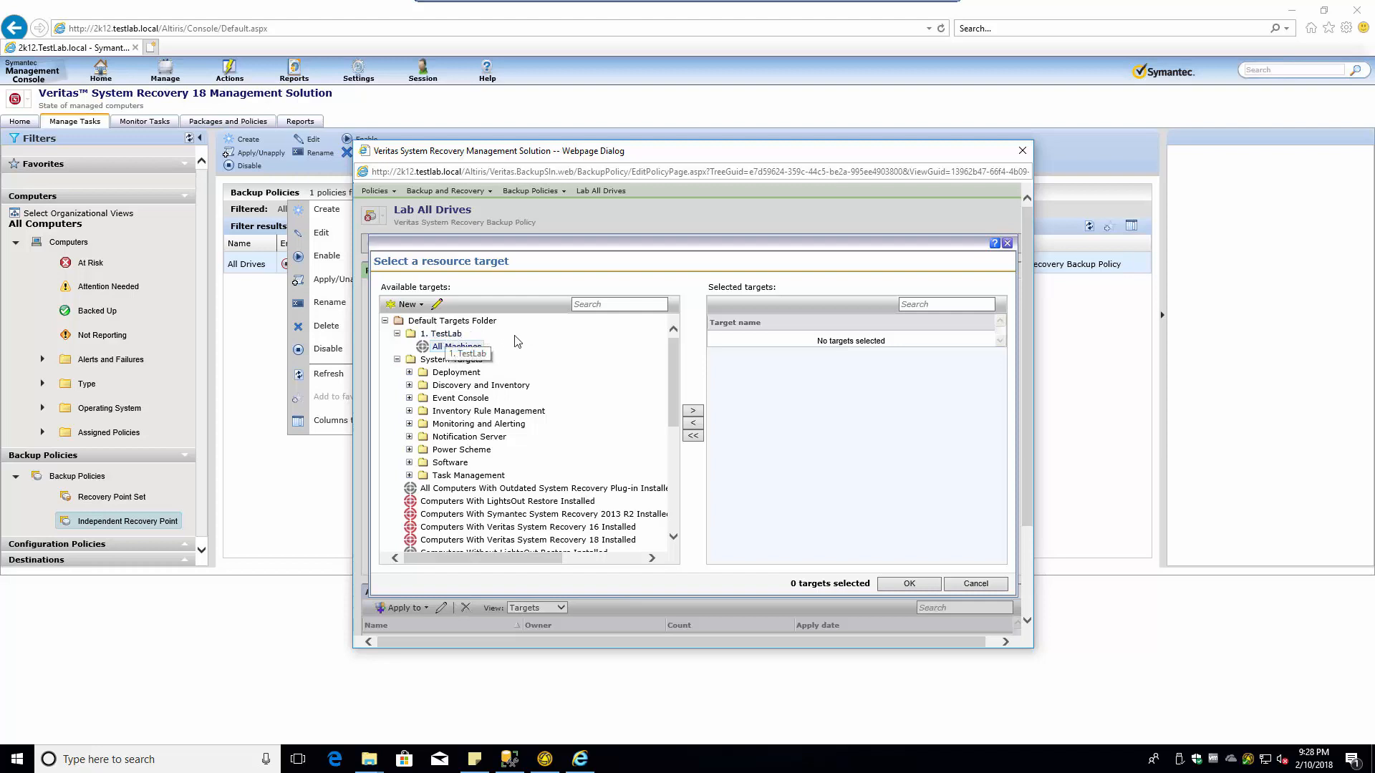
pyautogui.click(447, 337)
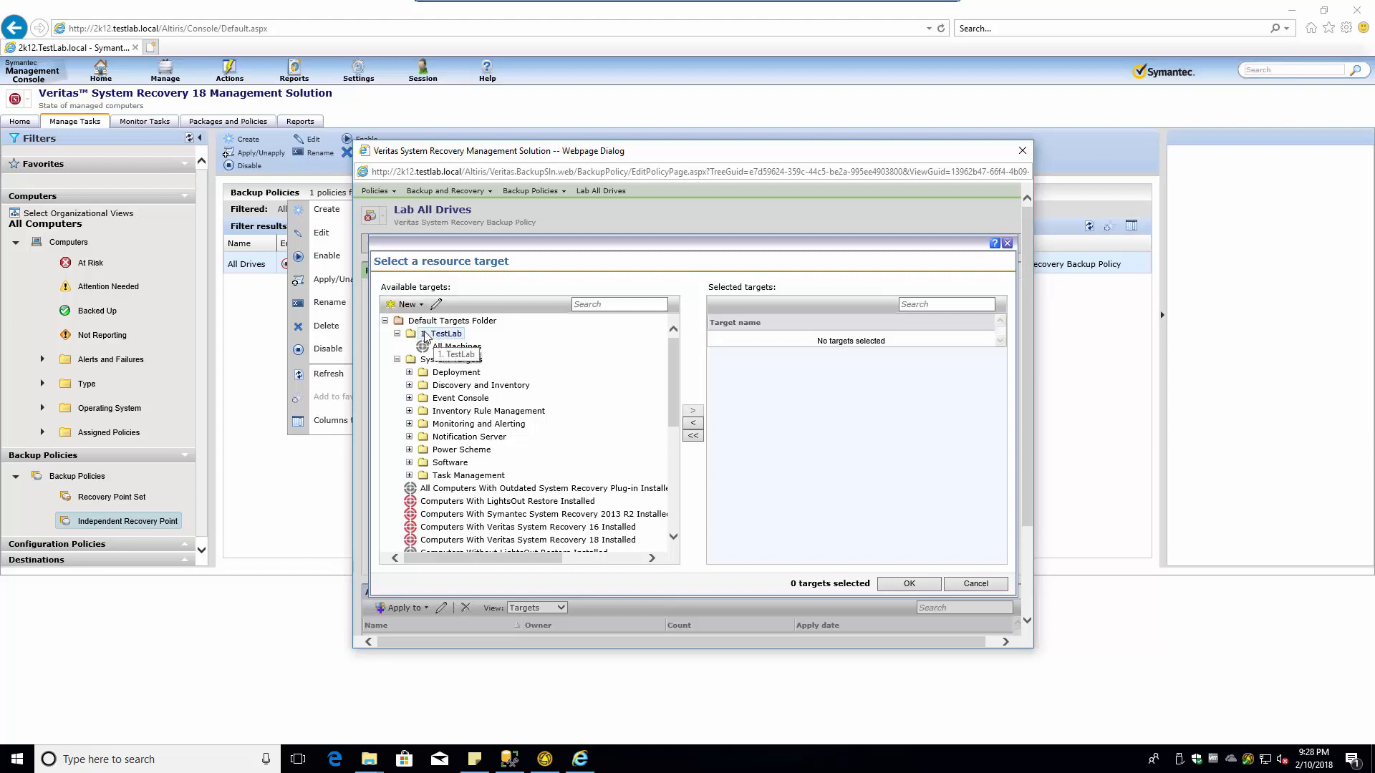
pyautogui.click(408, 306)
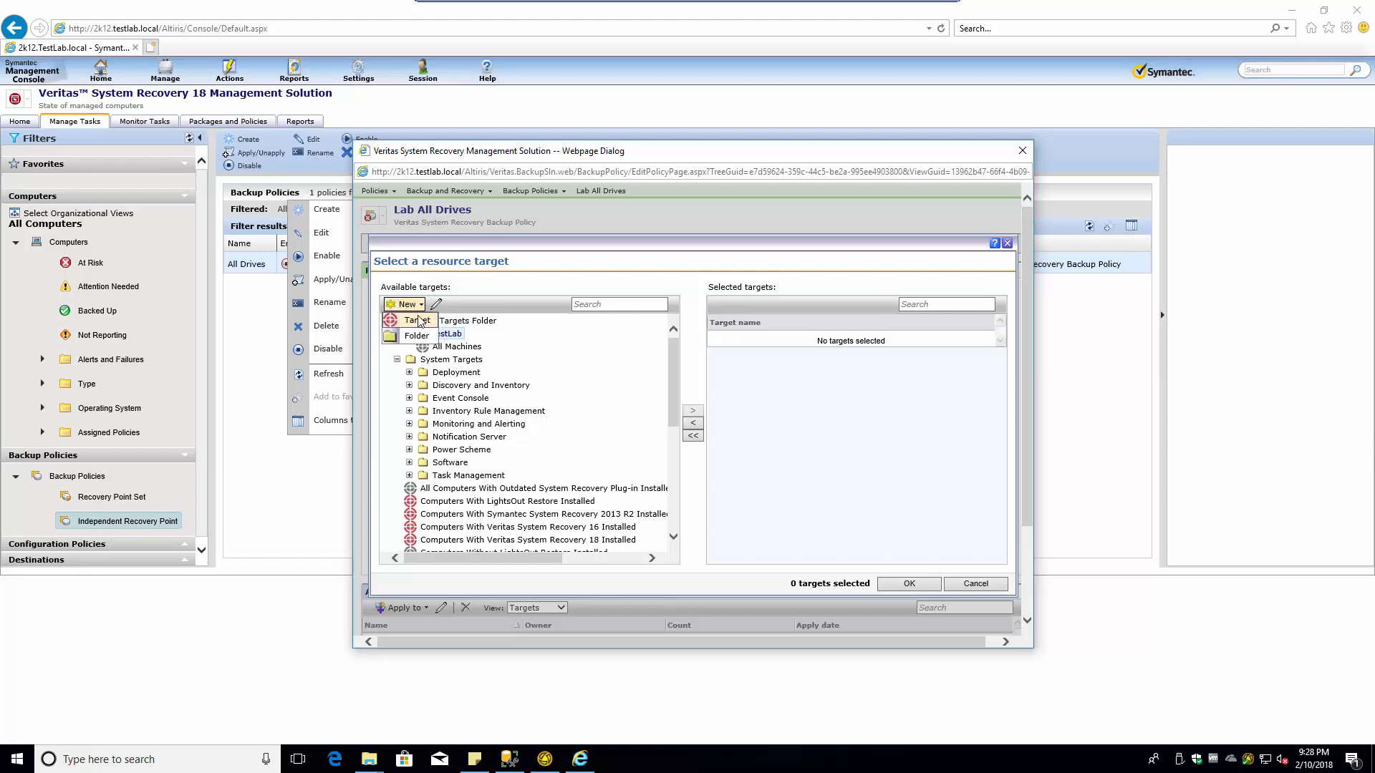
pyautogui.click(421, 321)
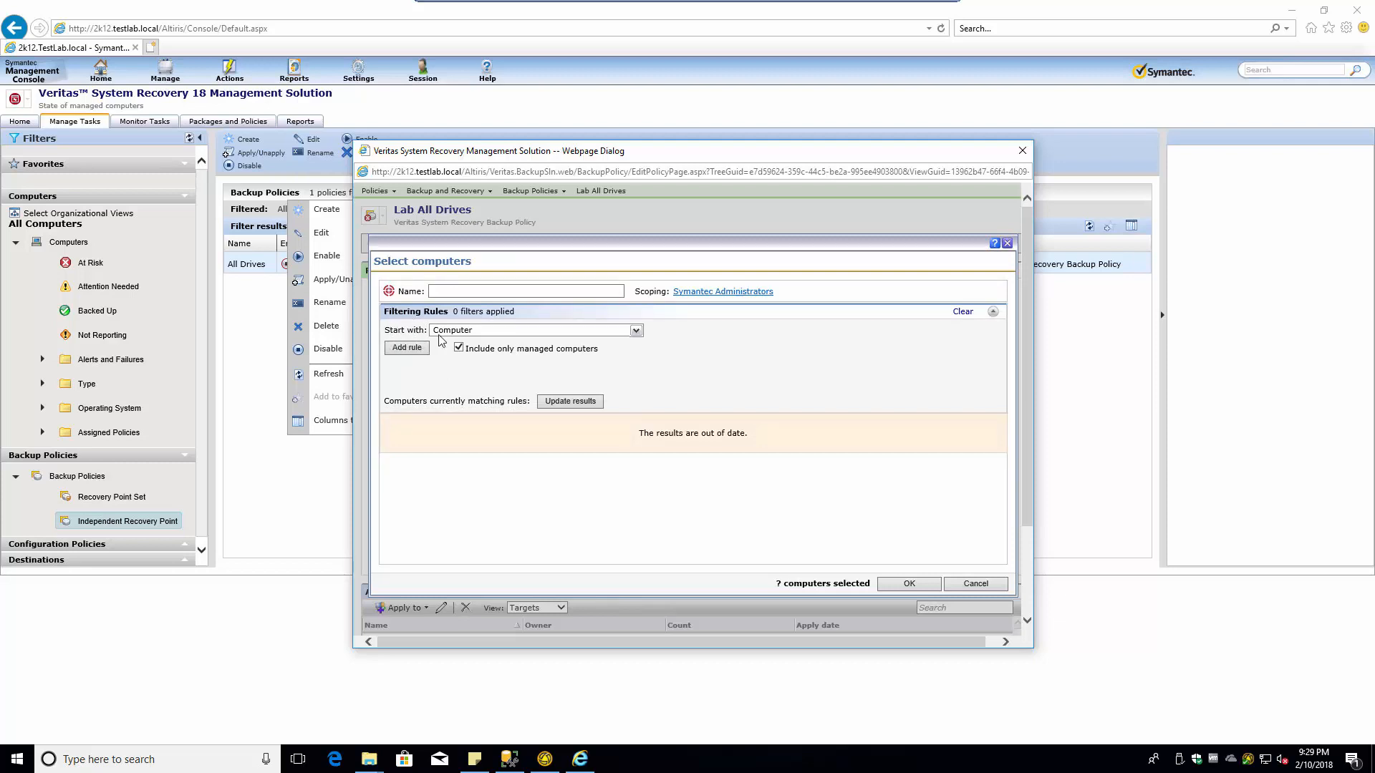
pyautogui.click(570, 401)
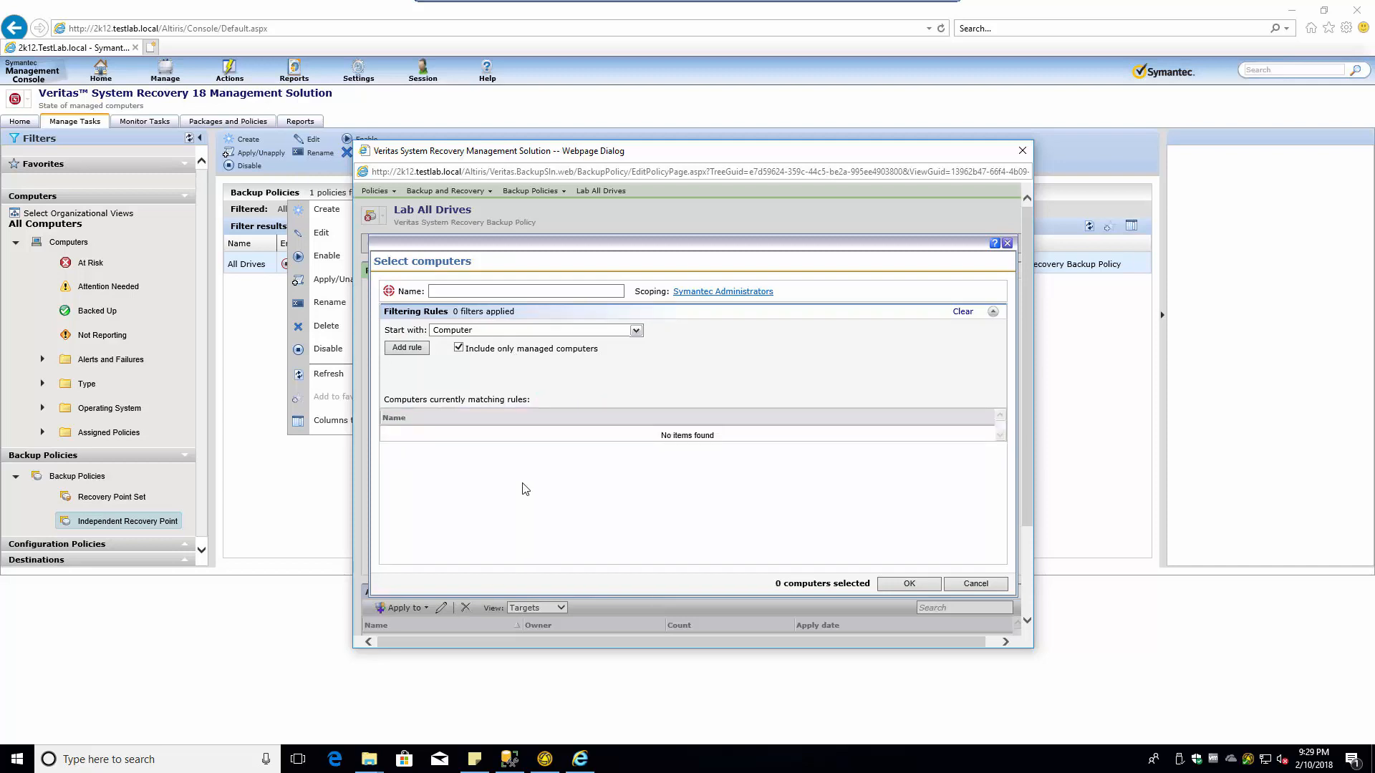
pyautogui.click(479, 291)
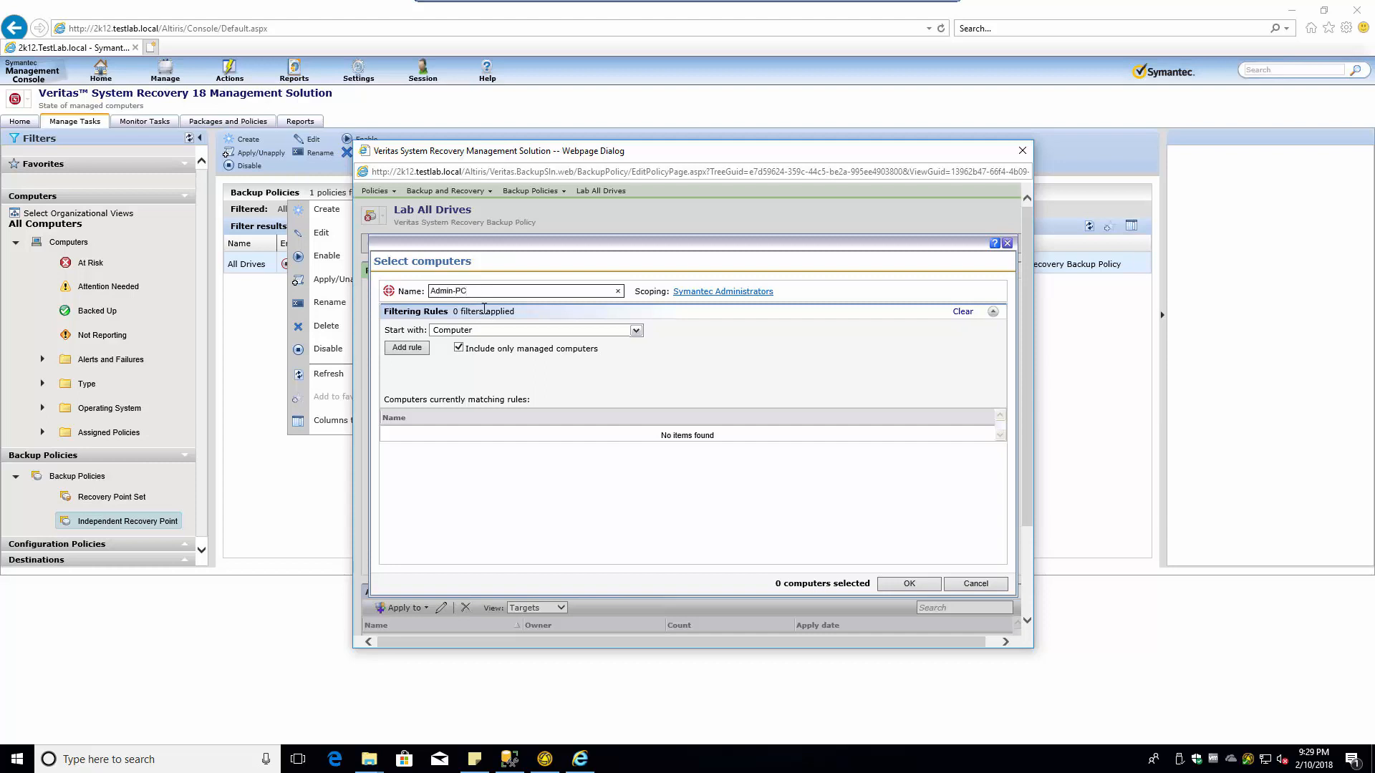
# - Add a rule excluding computers not in the Computer list Admin-PC, update results, and save
pyautogui.click(410, 350)
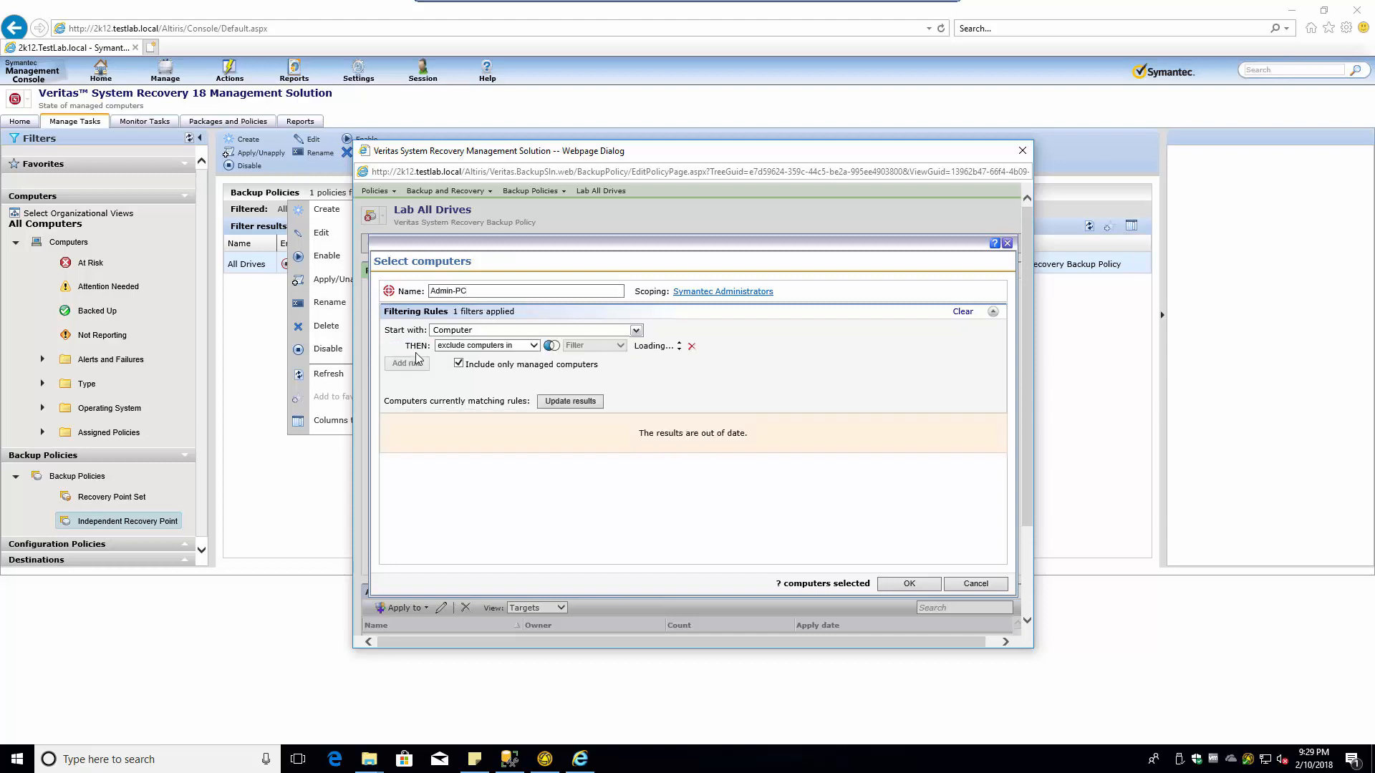
pyautogui.click(499, 350)
pyautogui.click(501, 363)
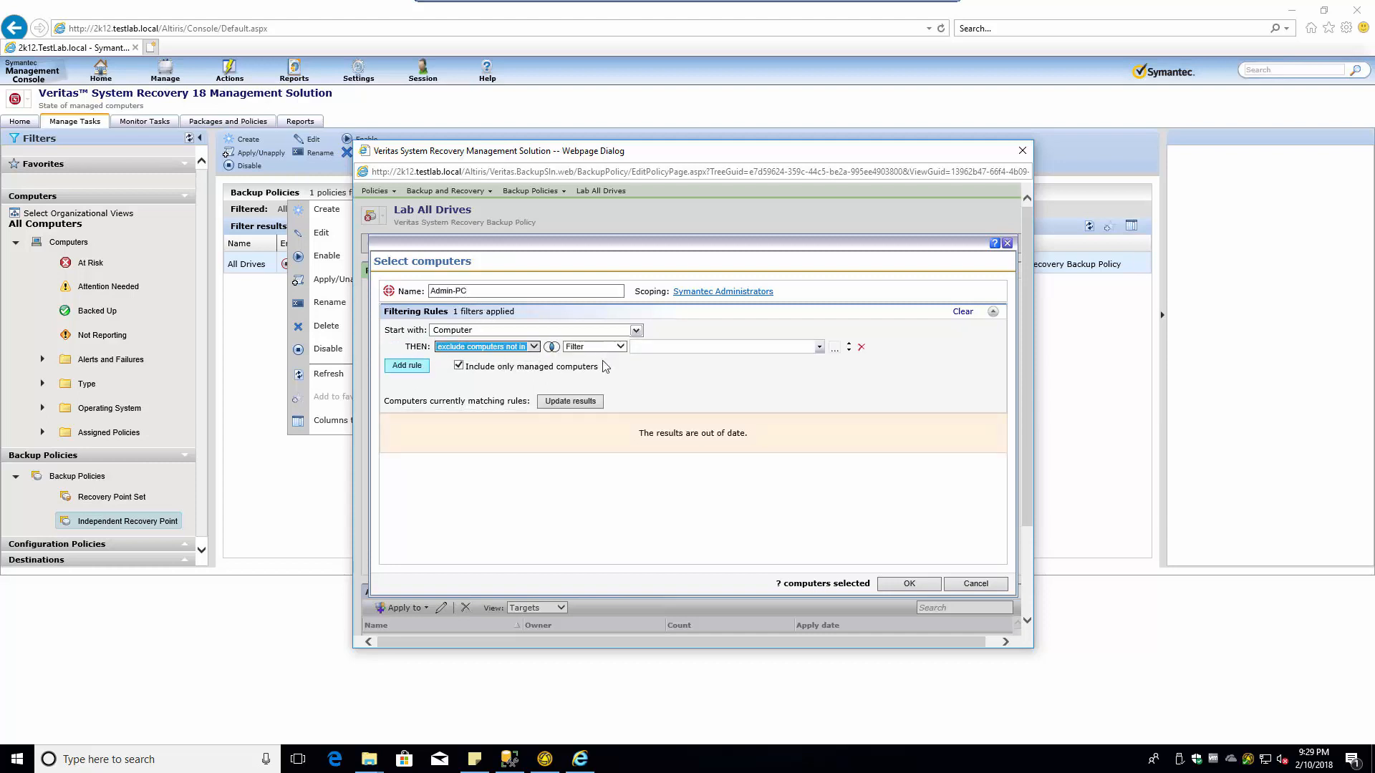
pyautogui.click(604, 350)
pyautogui.click(598, 365)
pyautogui.click(662, 347)
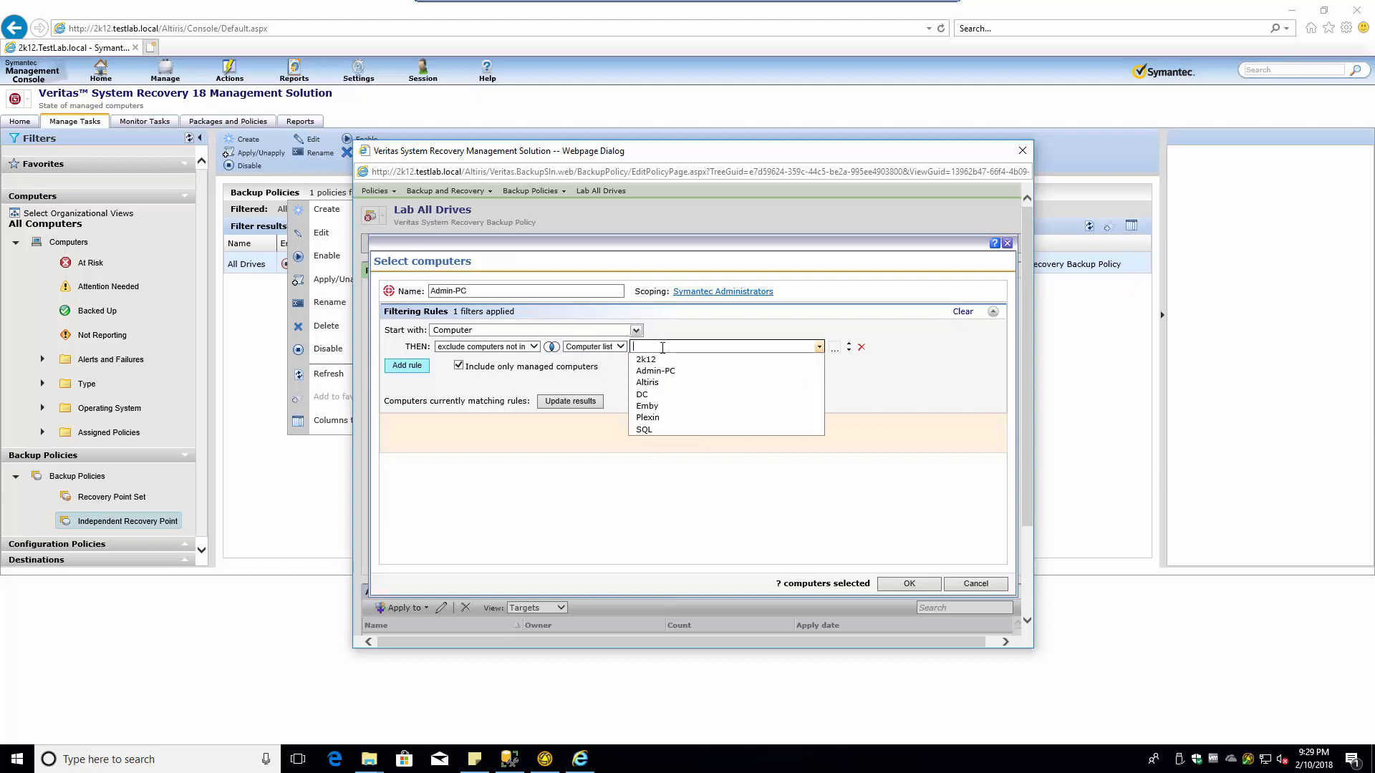
pyautogui.click(662, 372)
pyautogui.click(596, 404)
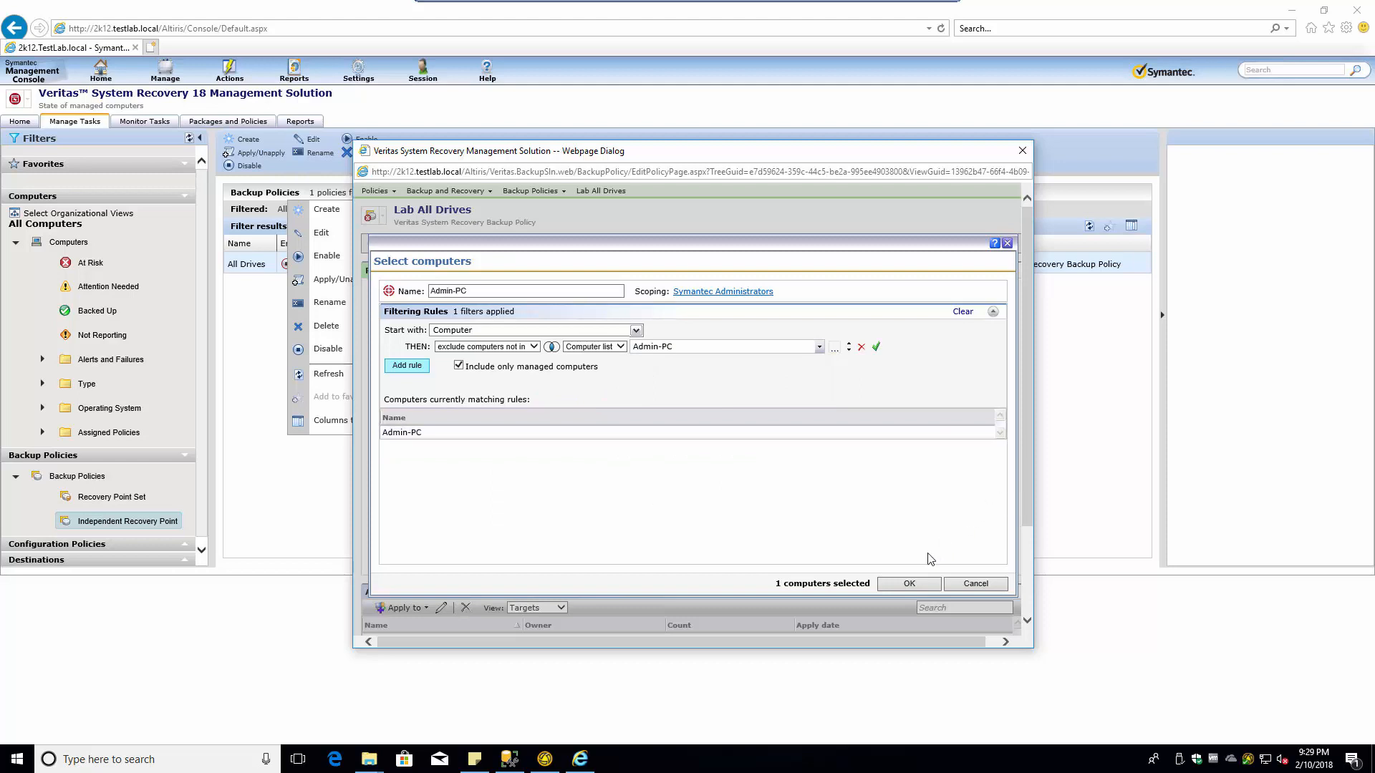
pyautogui.click(909, 584)
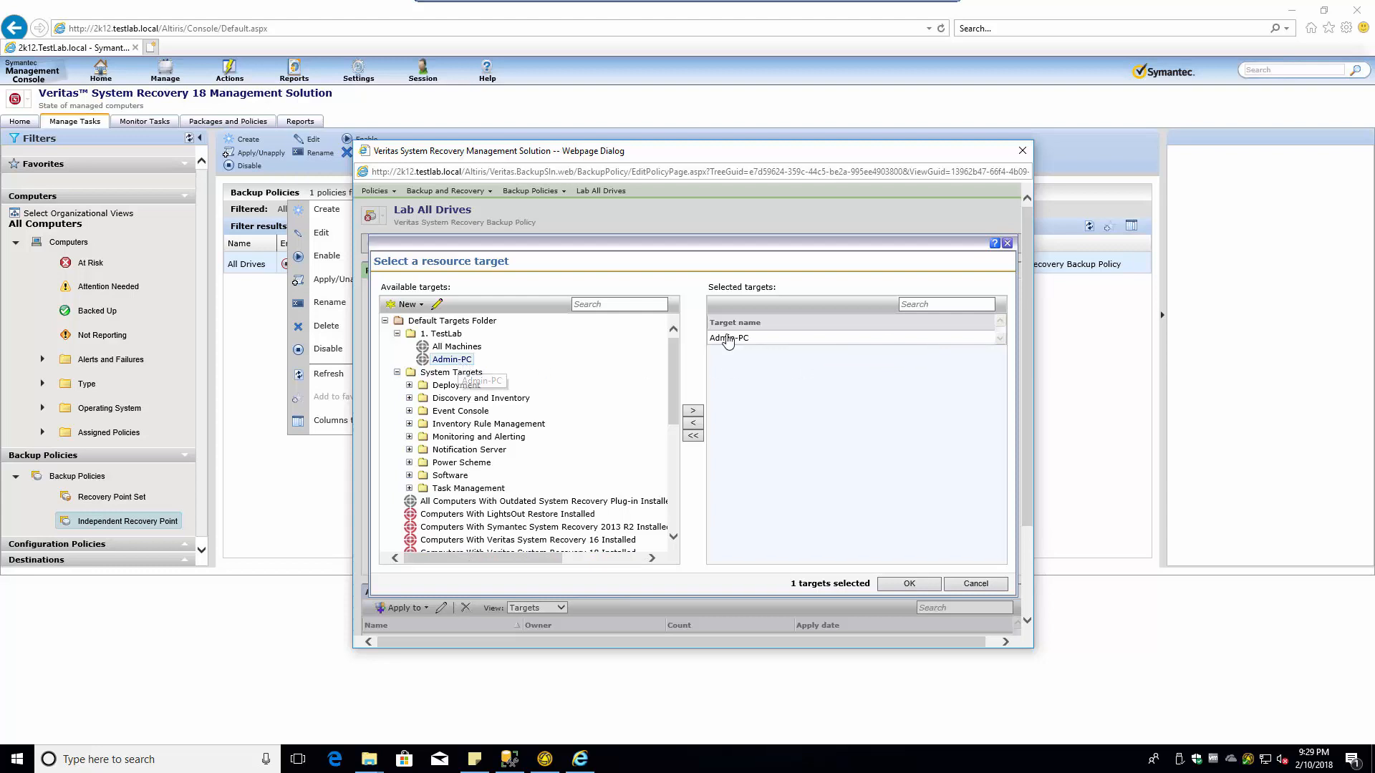
# - Confirm Admin-PC as the target, select its Applied to row, and save the policy
pyautogui.click(906, 584)
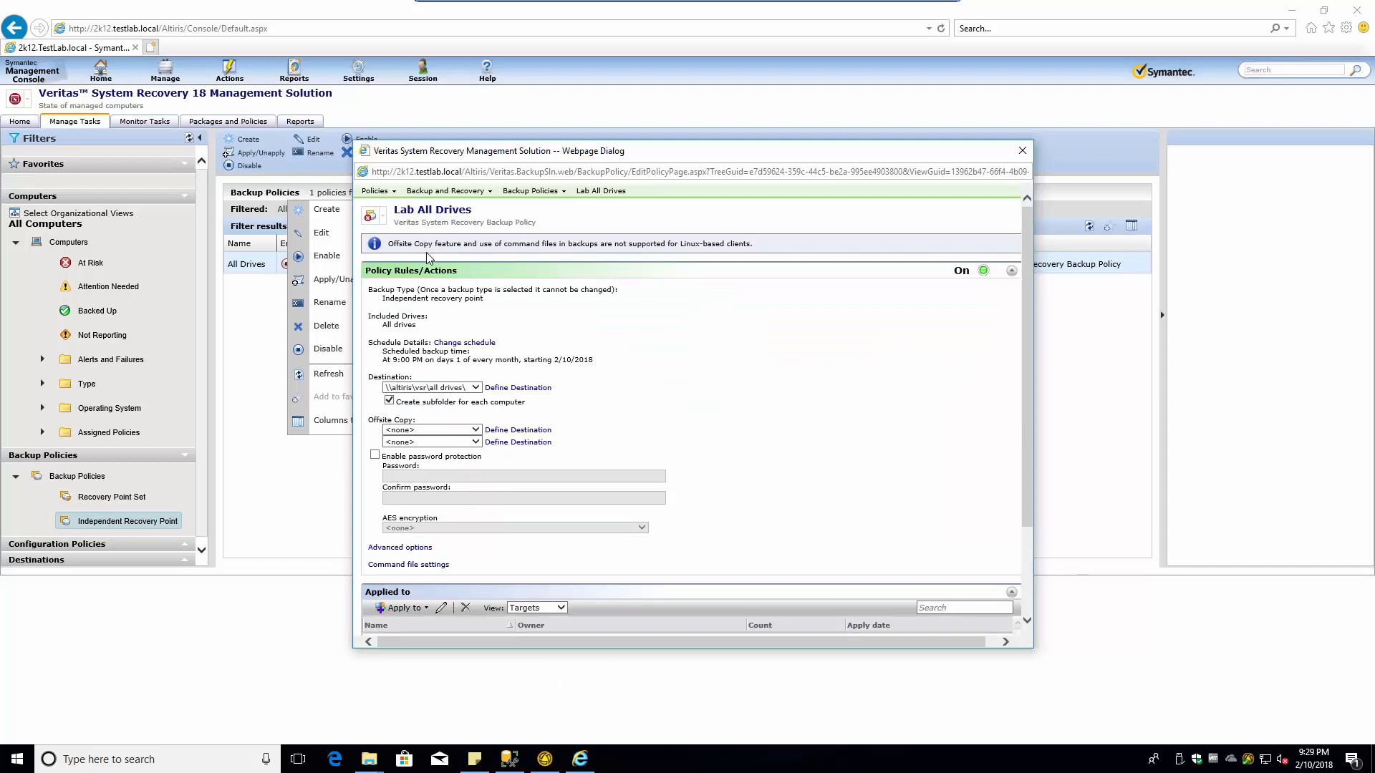
pyautogui.scroll(-2, 444, 510)
pyautogui.click(401, 428)
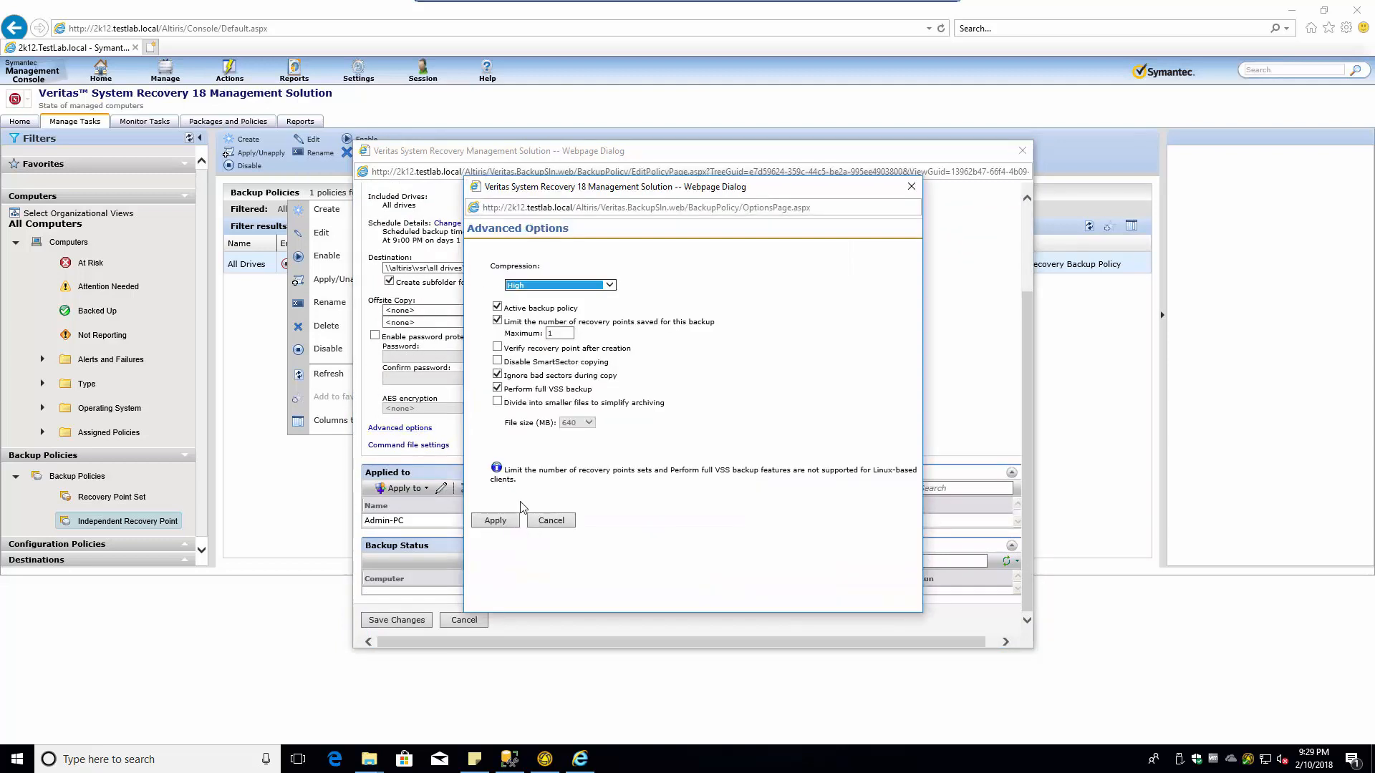
pyautogui.click(551, 521)
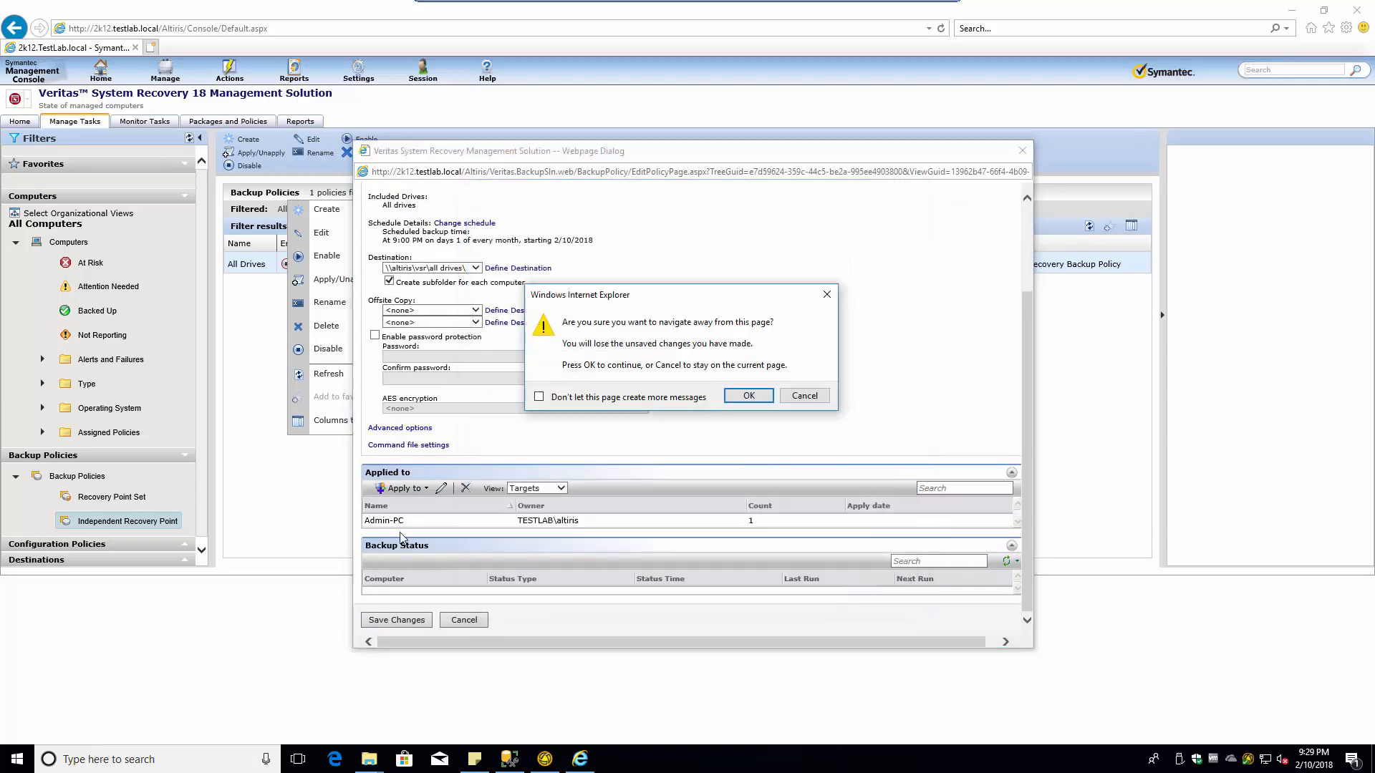
pyautogui.click(746, 396)
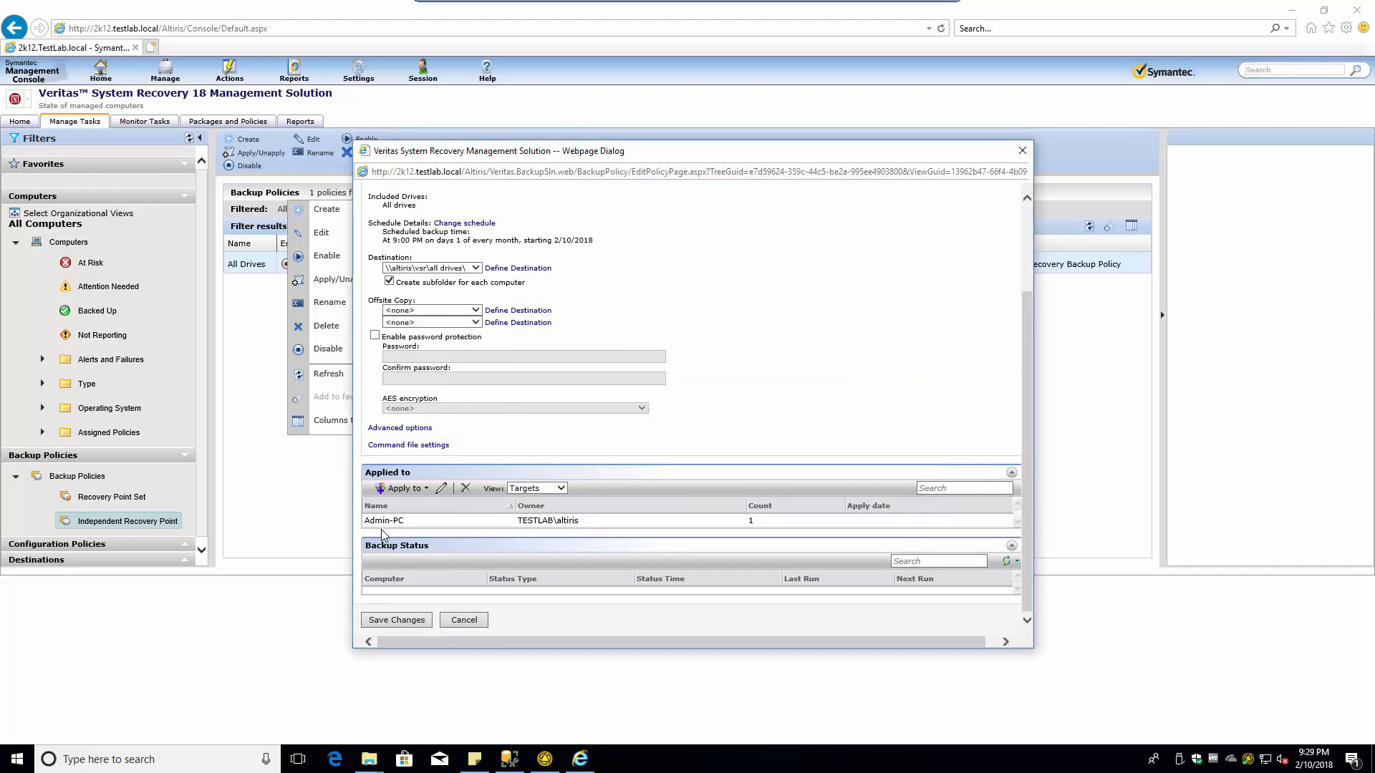
pyautogui.scroll(-3, 508, 528)
pyautogui.click(418, 527)
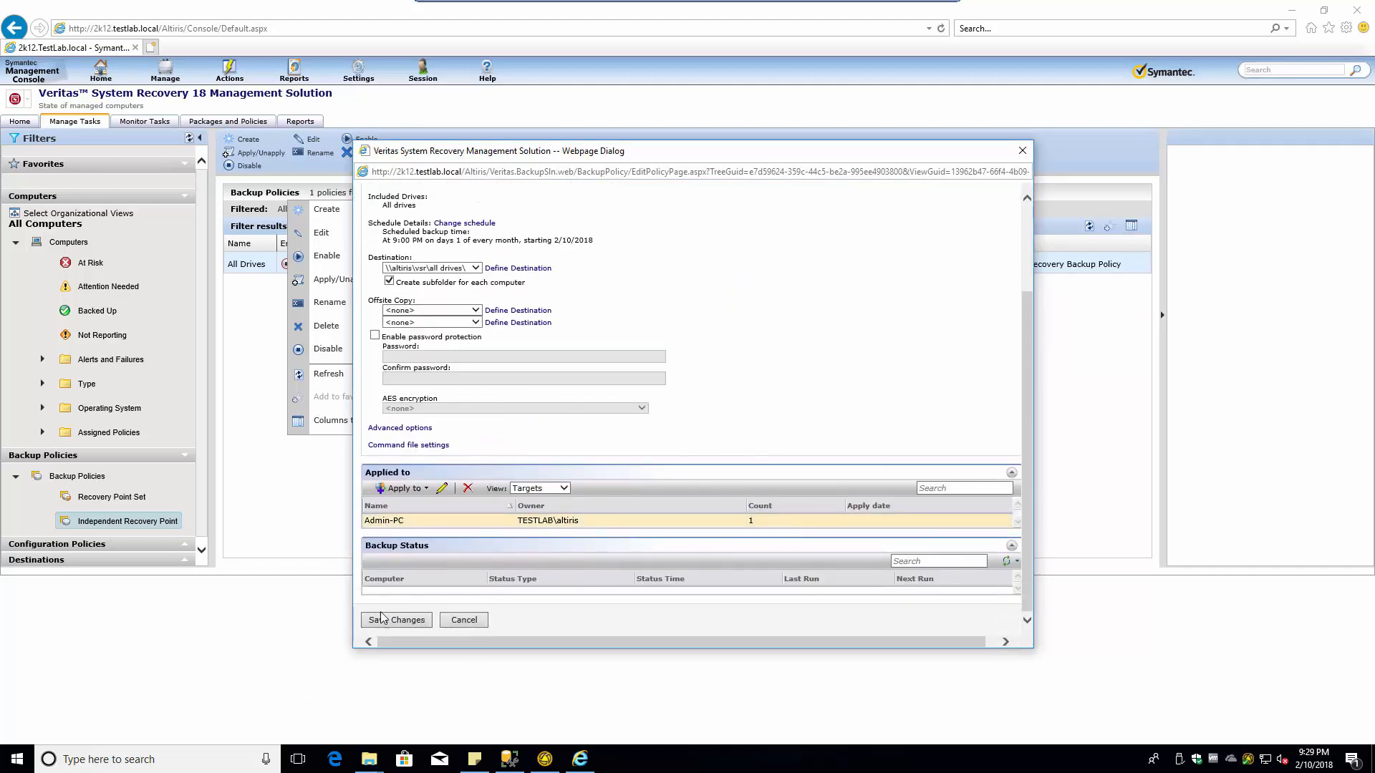
pyautogui.click(405, 623)
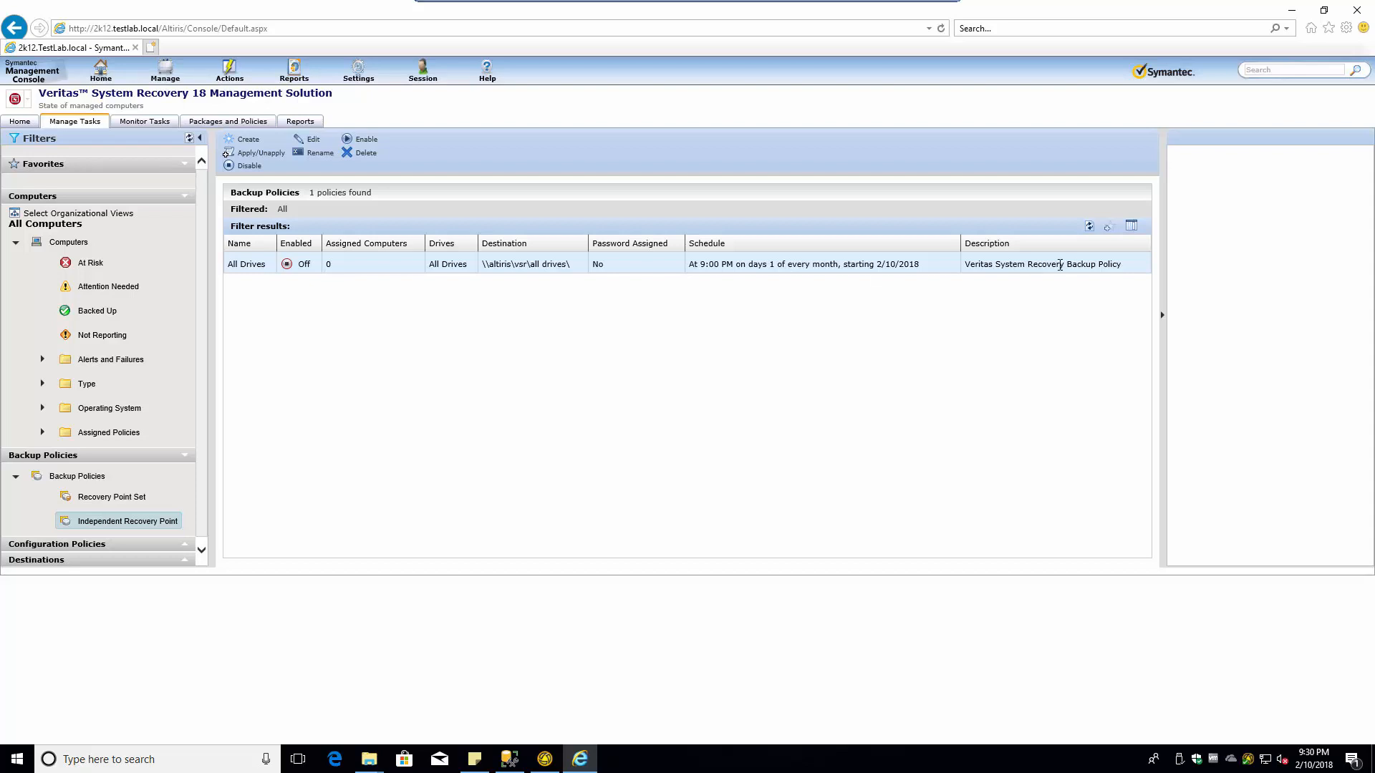
# - Refresh the backup policy list, check All Drives' actions, then show Recovery Point Set policies
pyautogui.click(1089, 227)
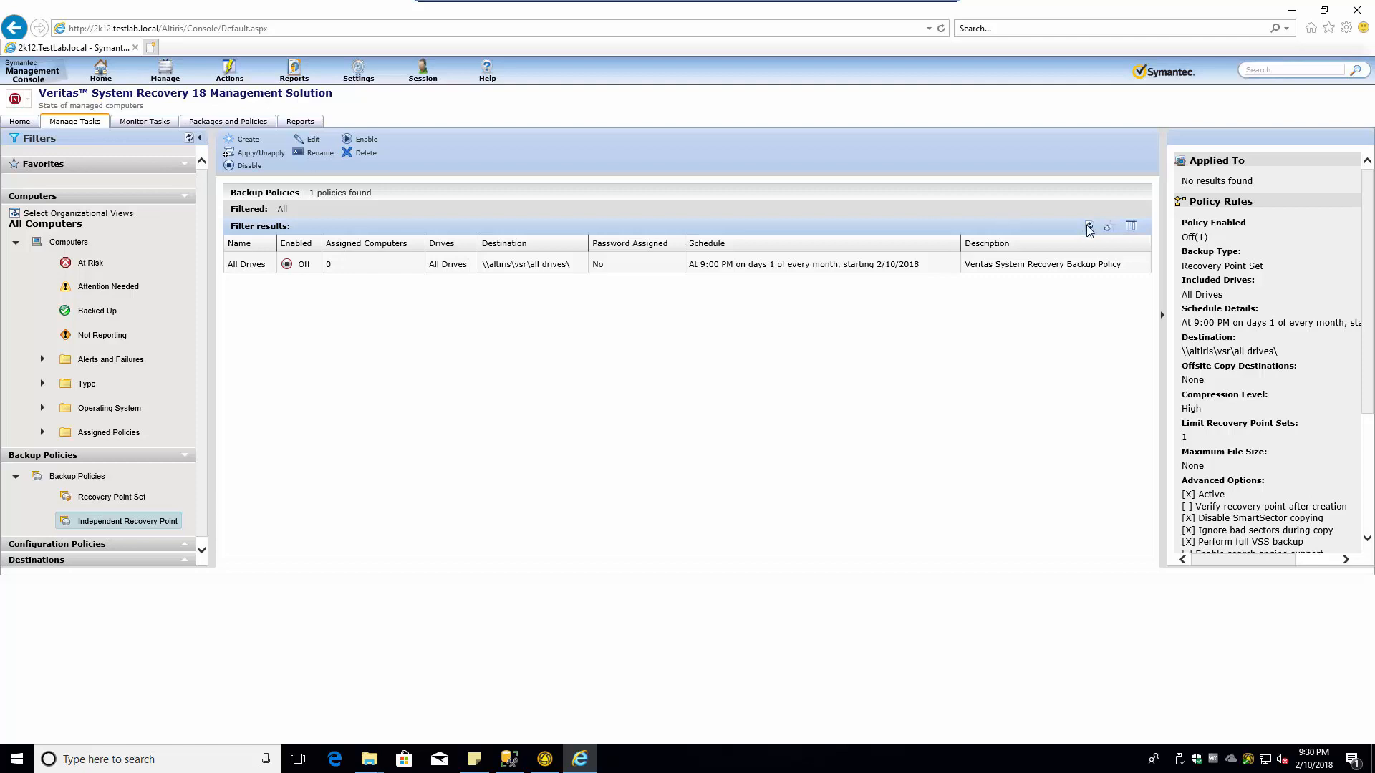
pyautogui.click(1089, 227)
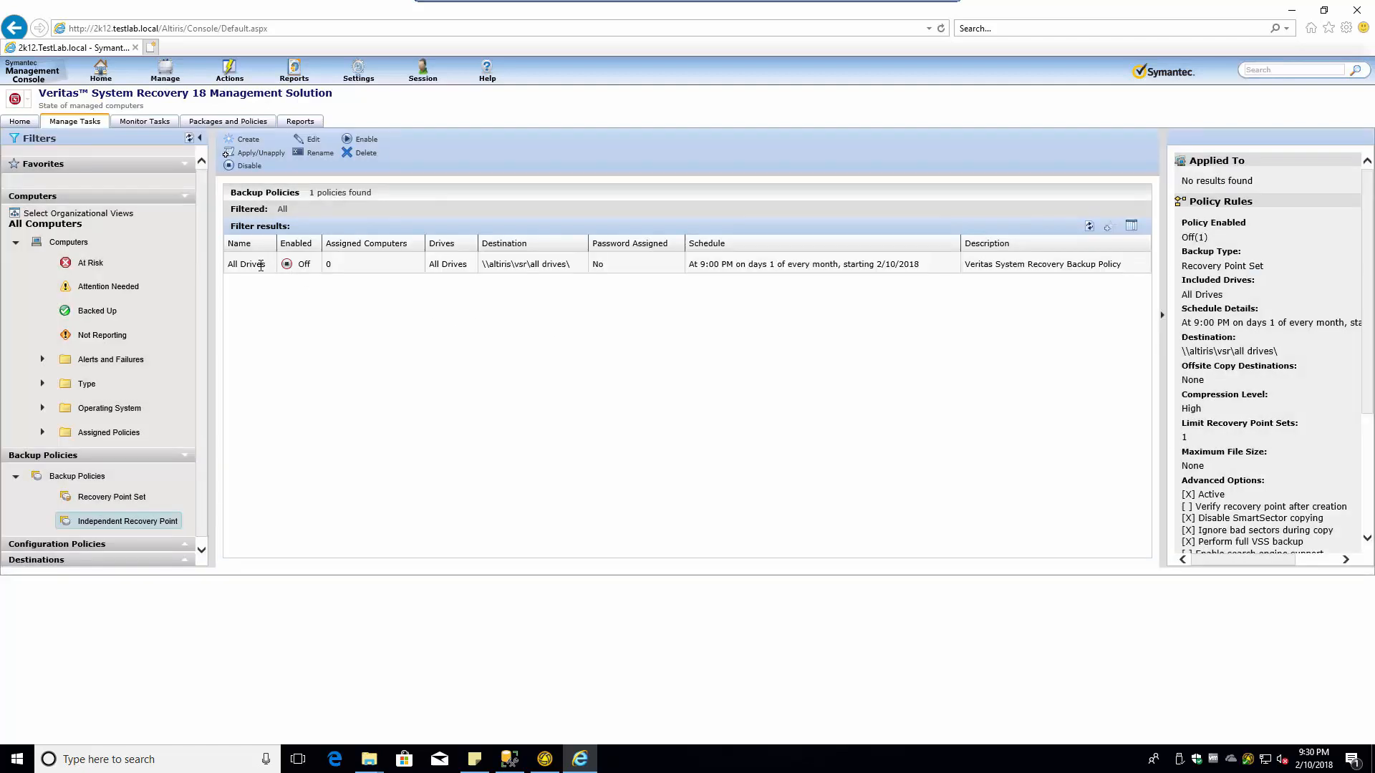
pyautogui.rightClick(257, 265)
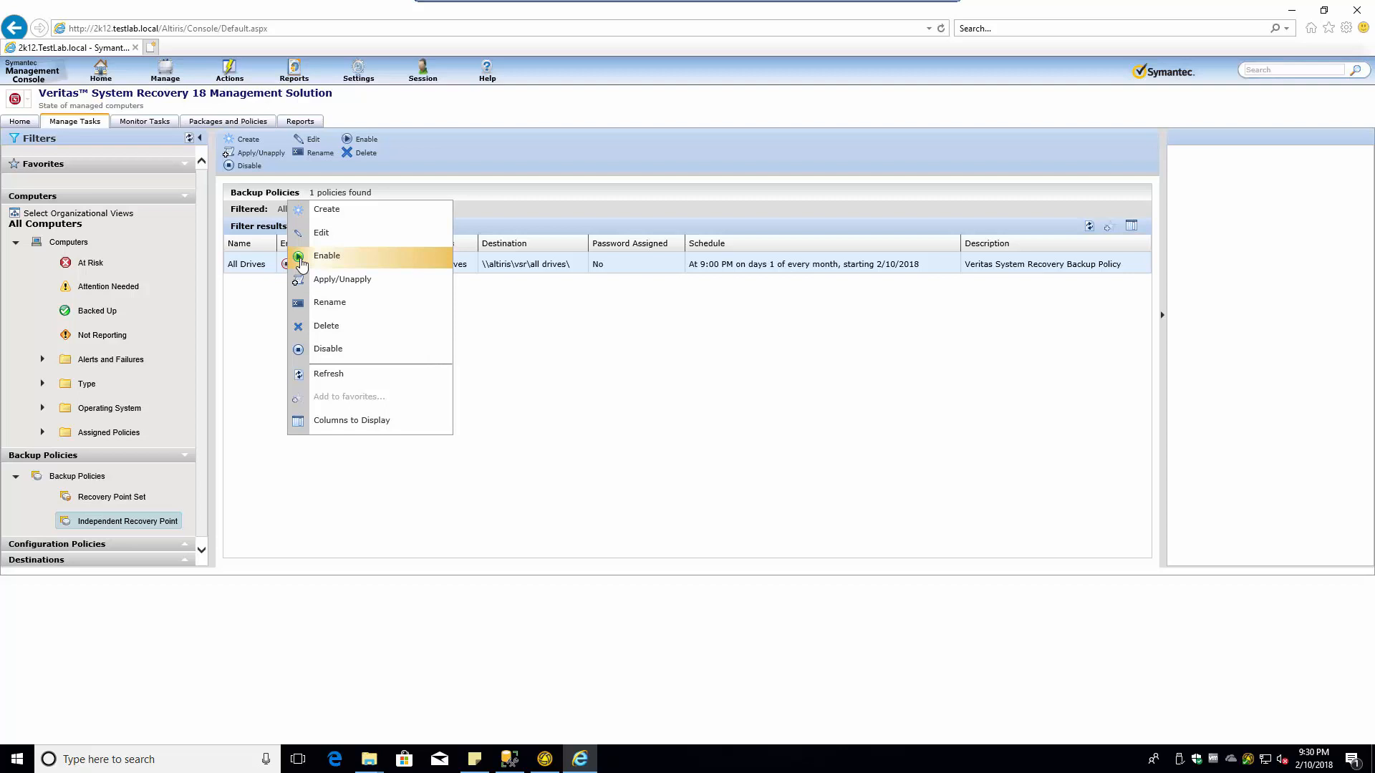
pyautogui.click(298, 265)
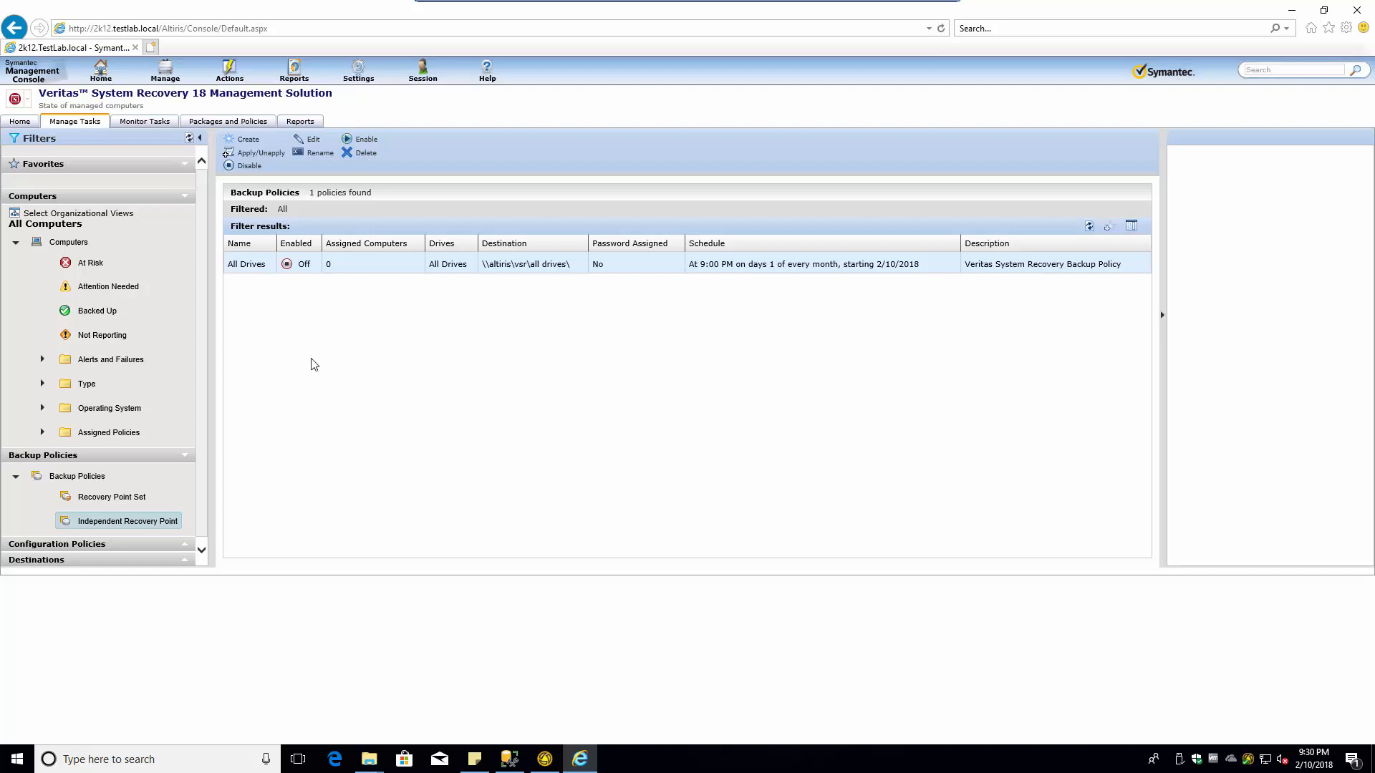
pyautogui.click(113, 497)
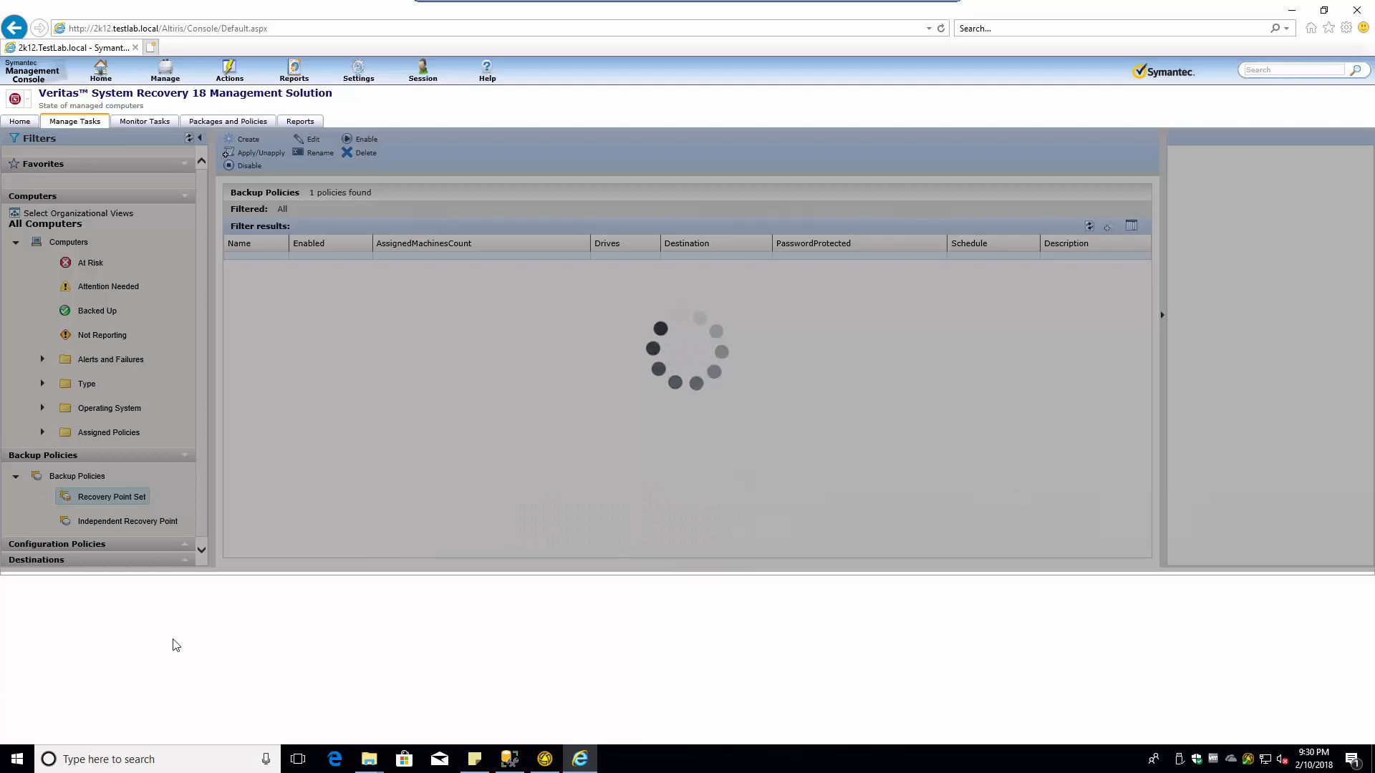
# - Restore the console window, reopen the All Drives policy via Edit, and save it again
pyautogui.click(580, 765)
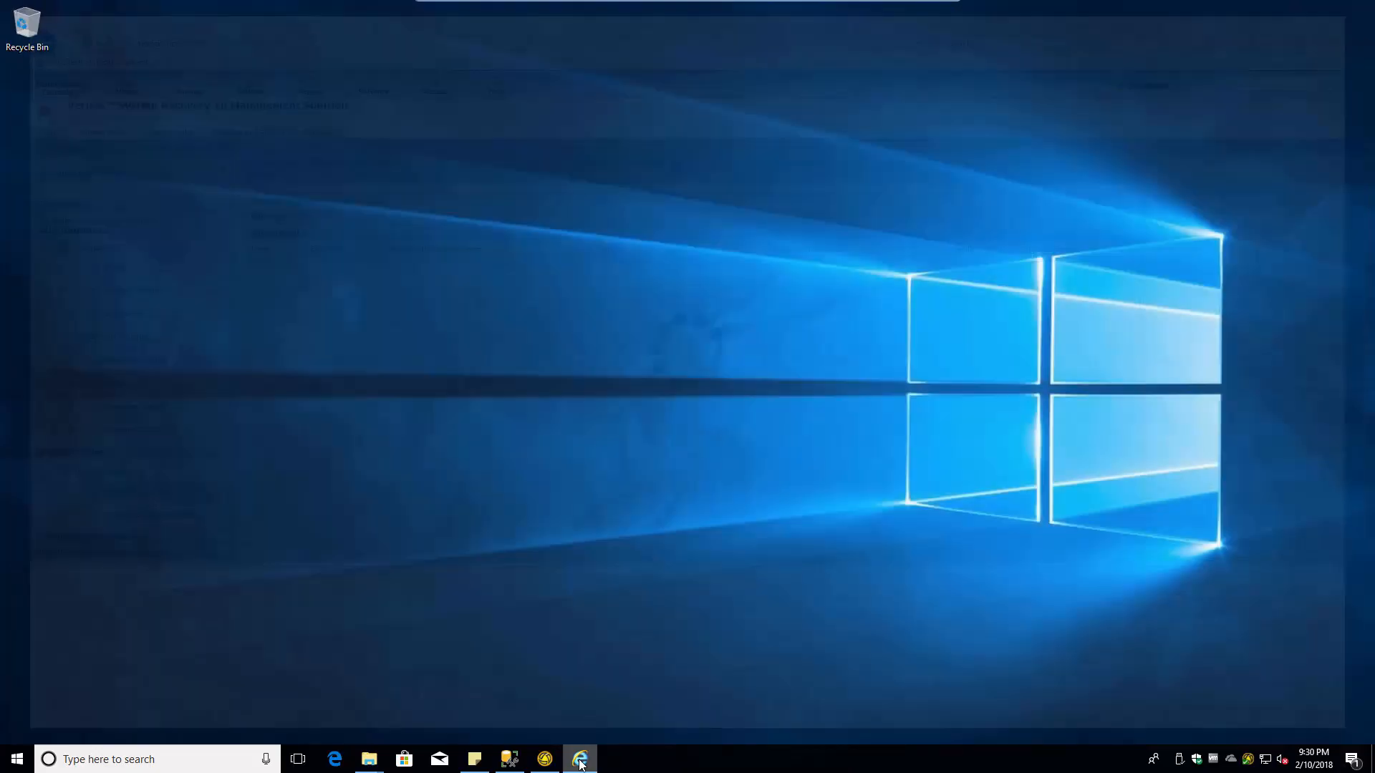
pyautogui.click(573, 758)
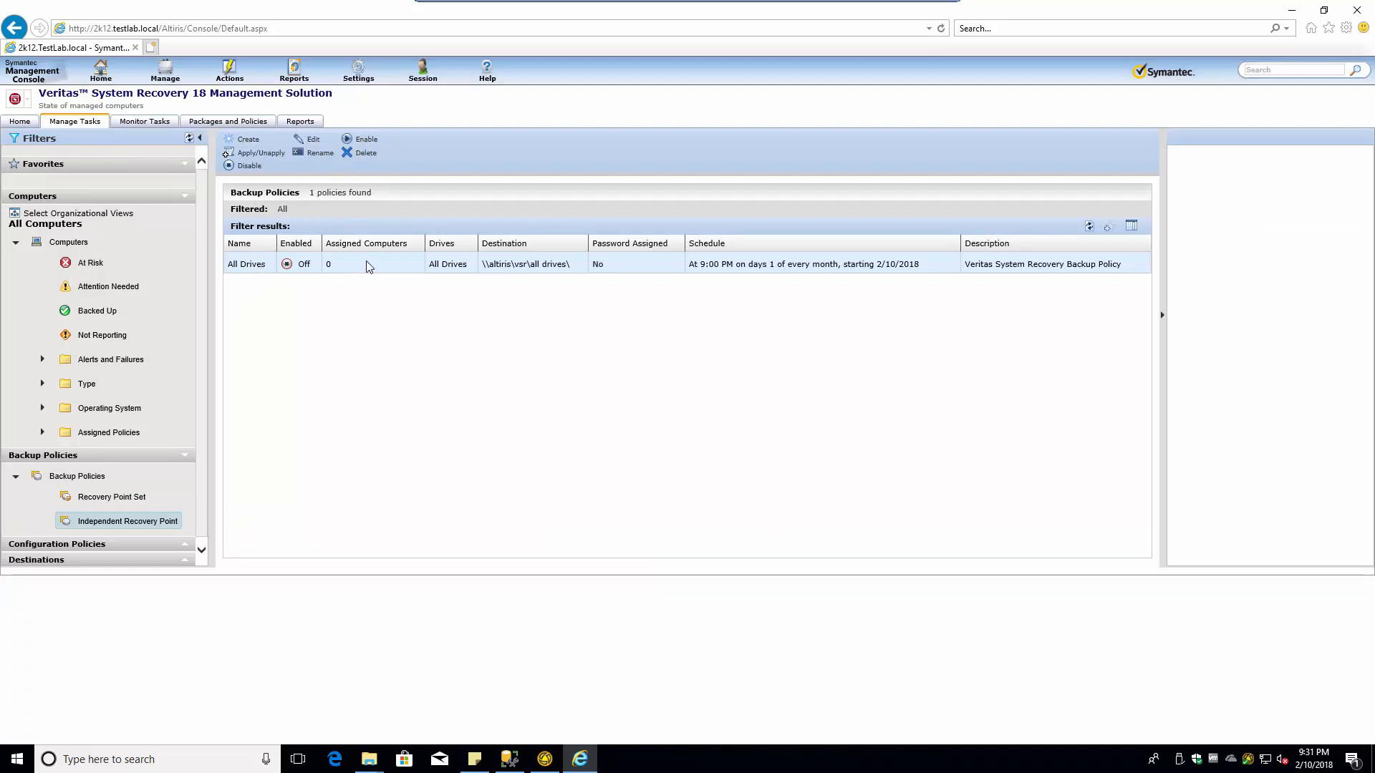
pyautogui.rightClick(416, 266)
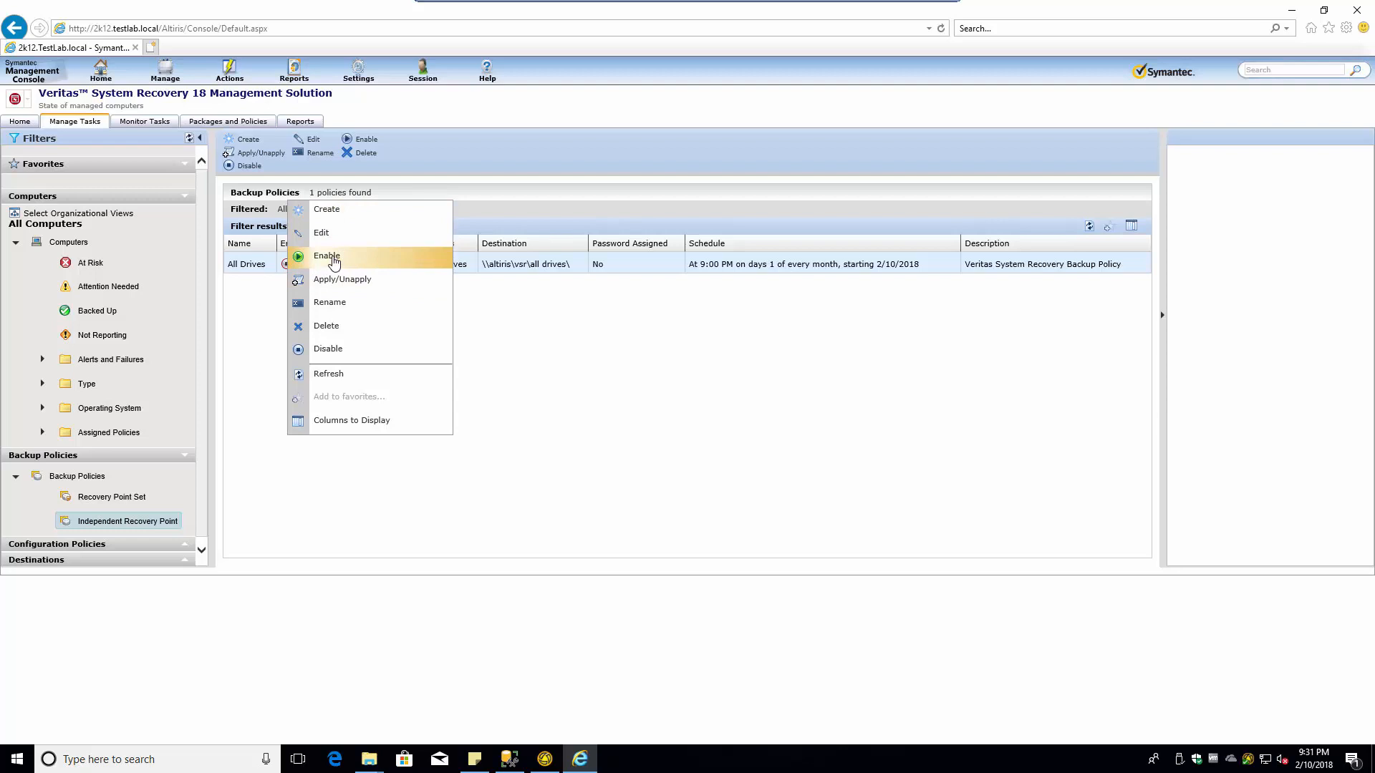
pyautogui.click(335, 236)
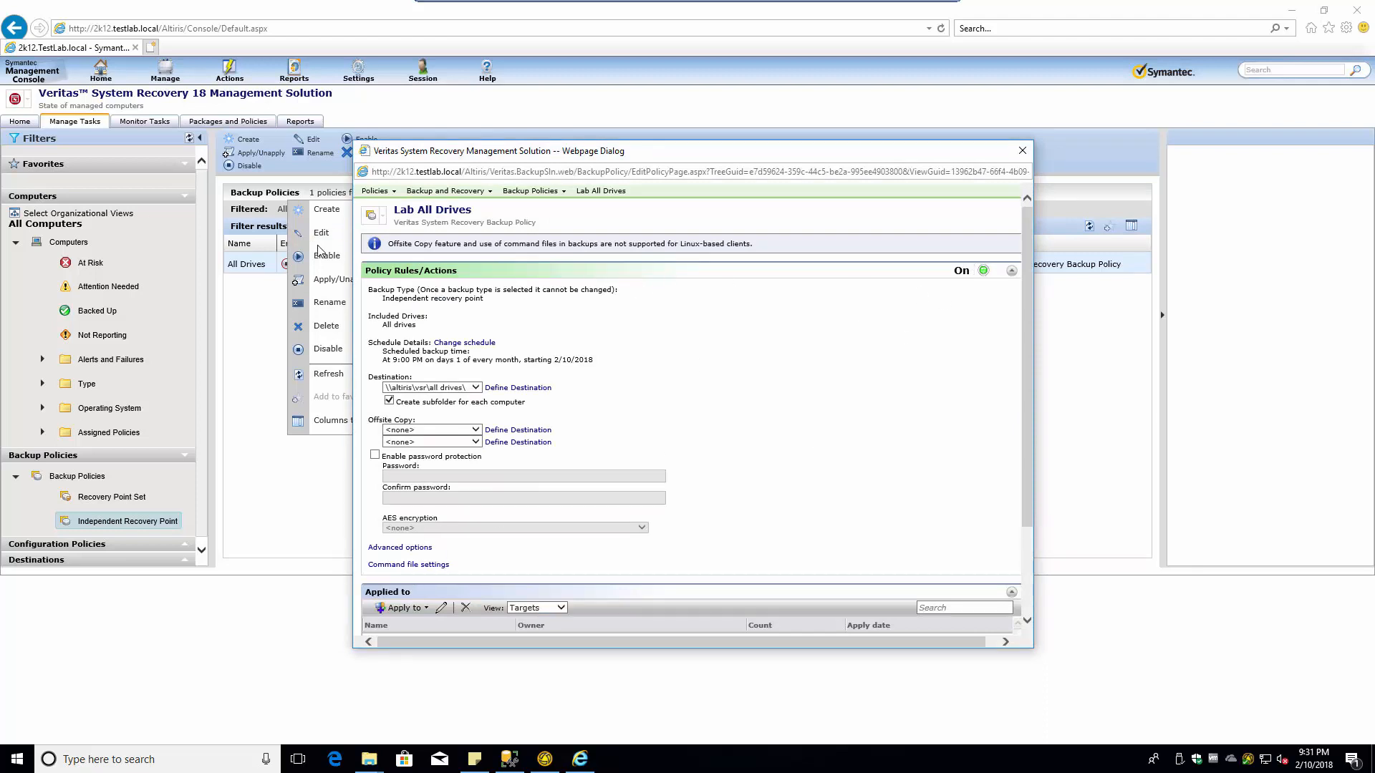
pyautogui.scroll(-3, 921, 532)
pyautogui.scroll(3, 645, 556)
pyautogui.scroll(-3, 686, 564)
pyautogui.click(422, 620)
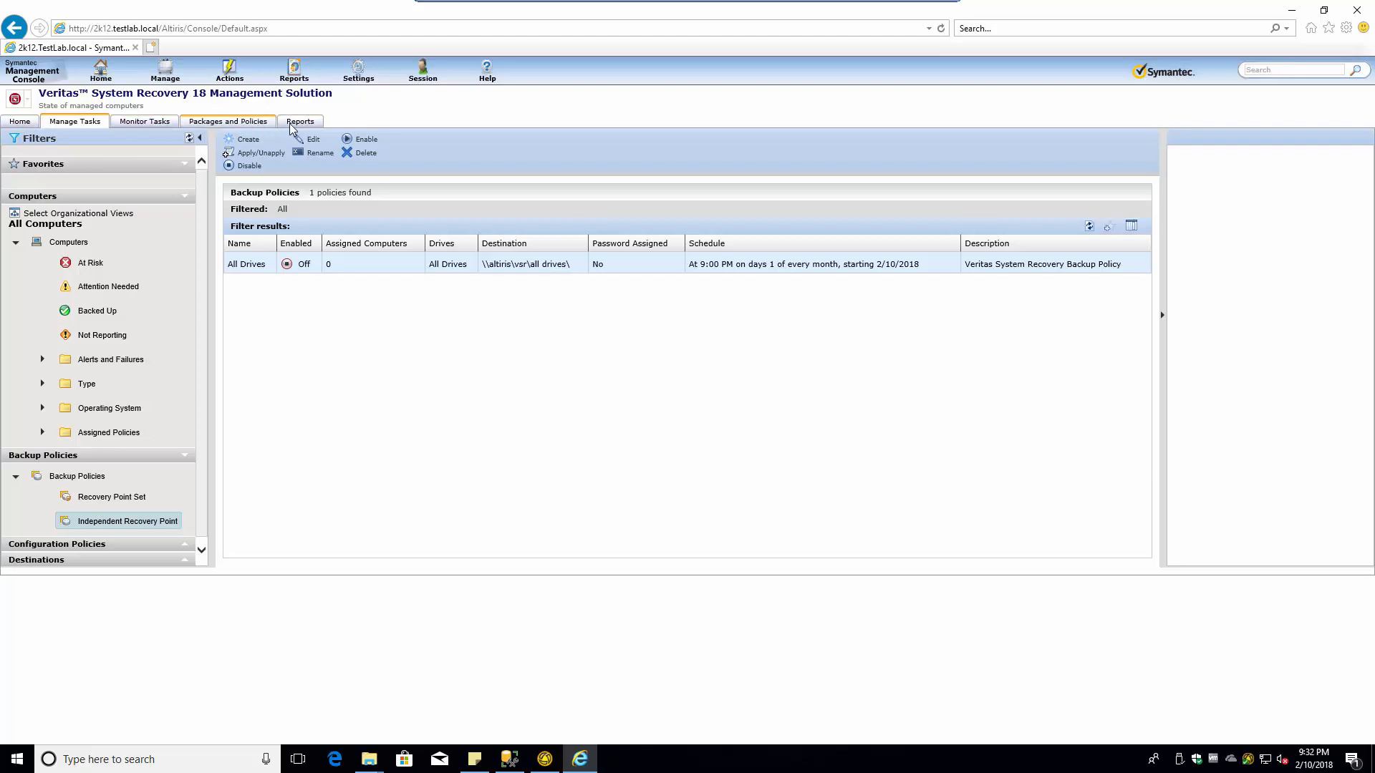
# - Check Monitor Tasks > Backup and Recovery > Veritas System Recovery Tasks, then open Packages and Policies
pyautogui.click(145, 123)
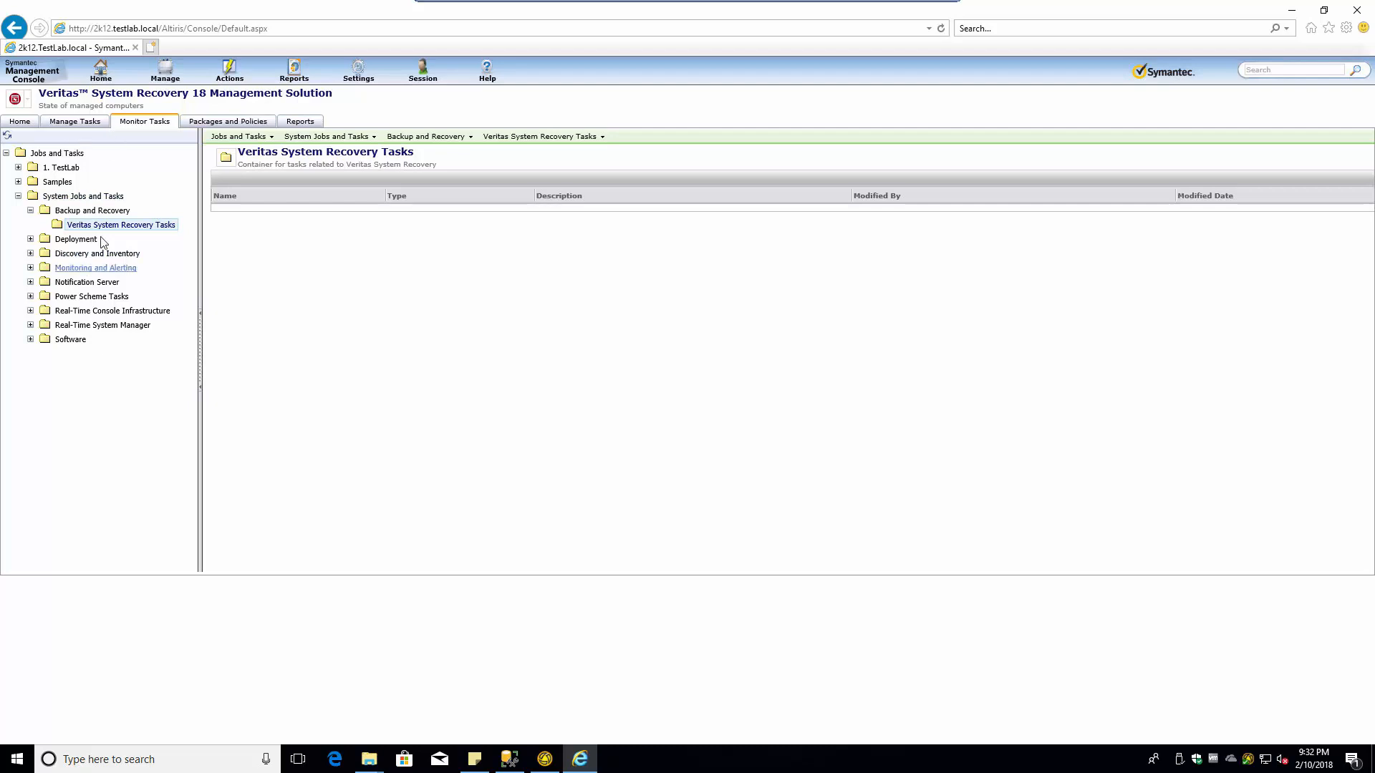
pyautogui.click(7, 137)
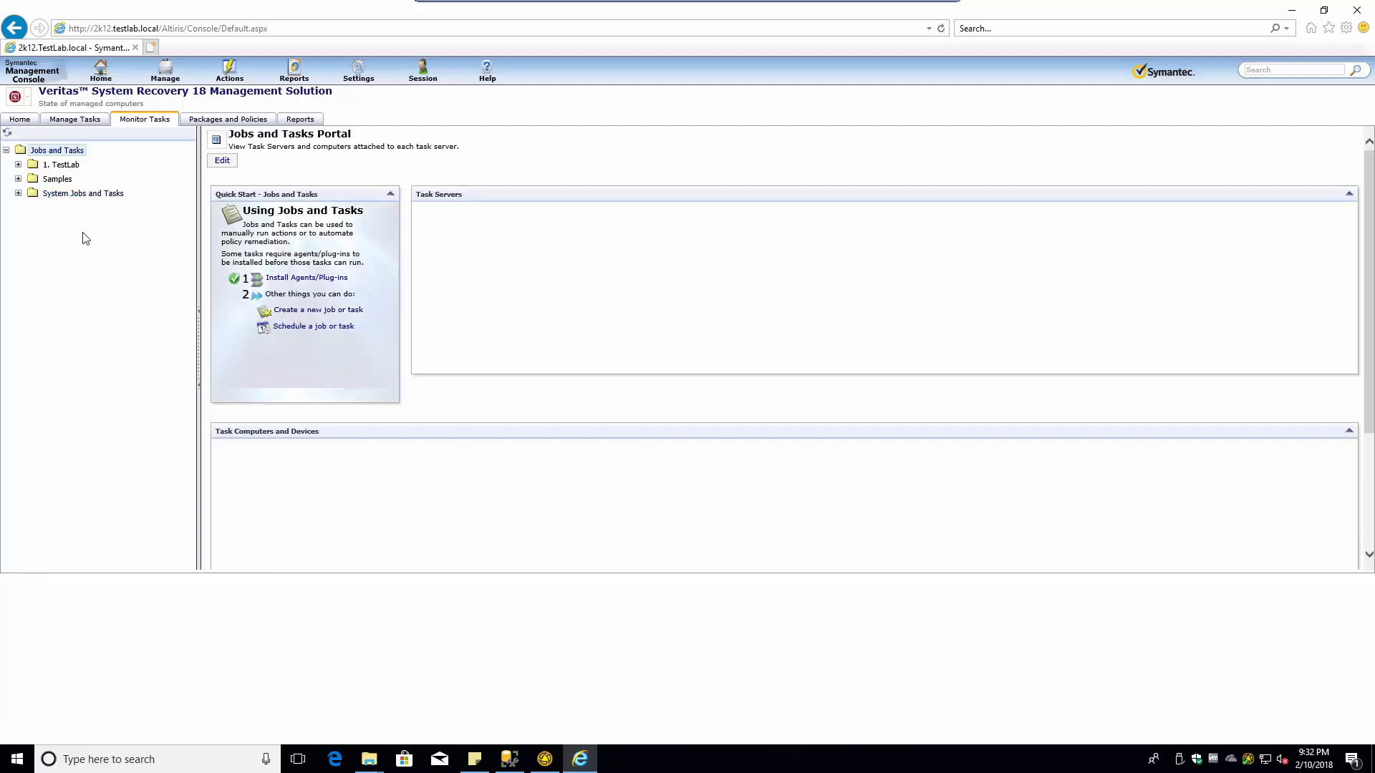
pyautogui.click(18, 194)
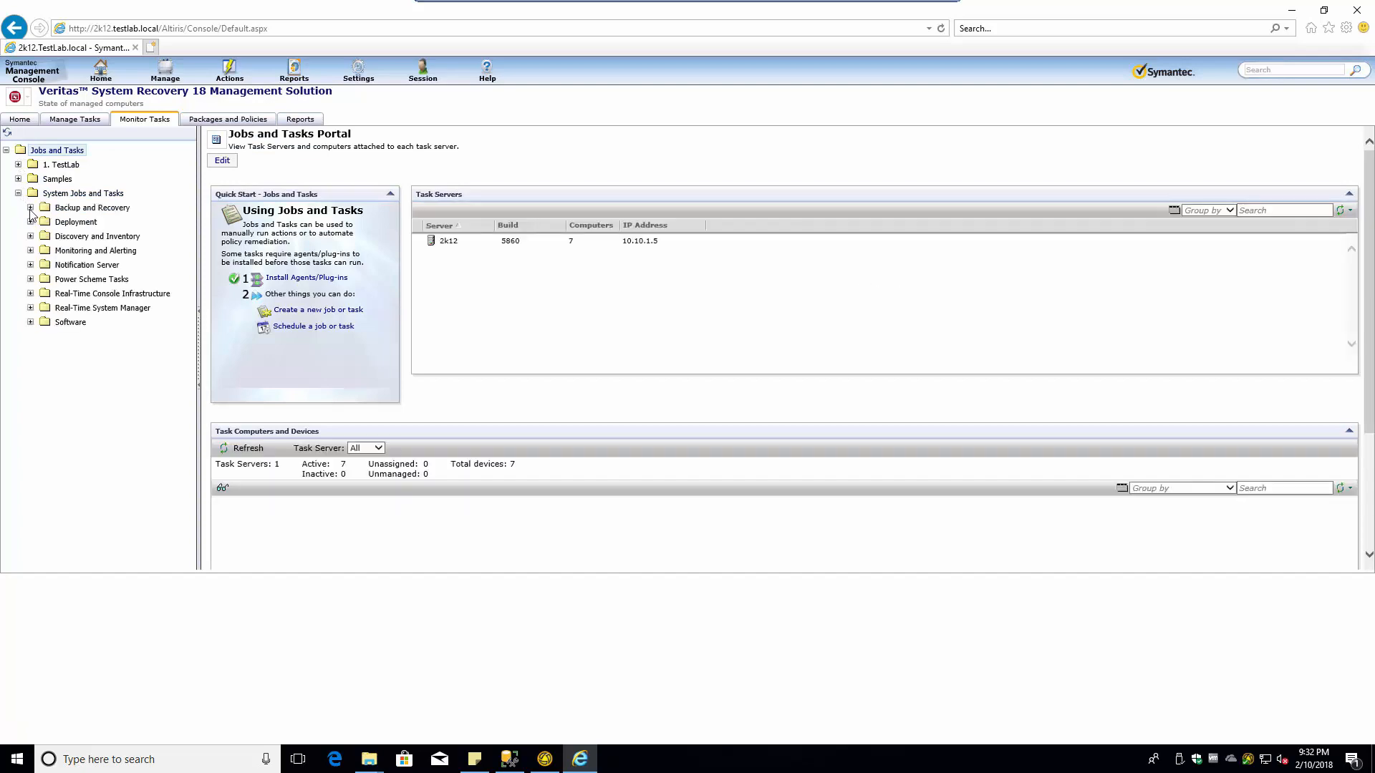
pyautogui.click(30, 208)
pyautogui.click(82, 224)
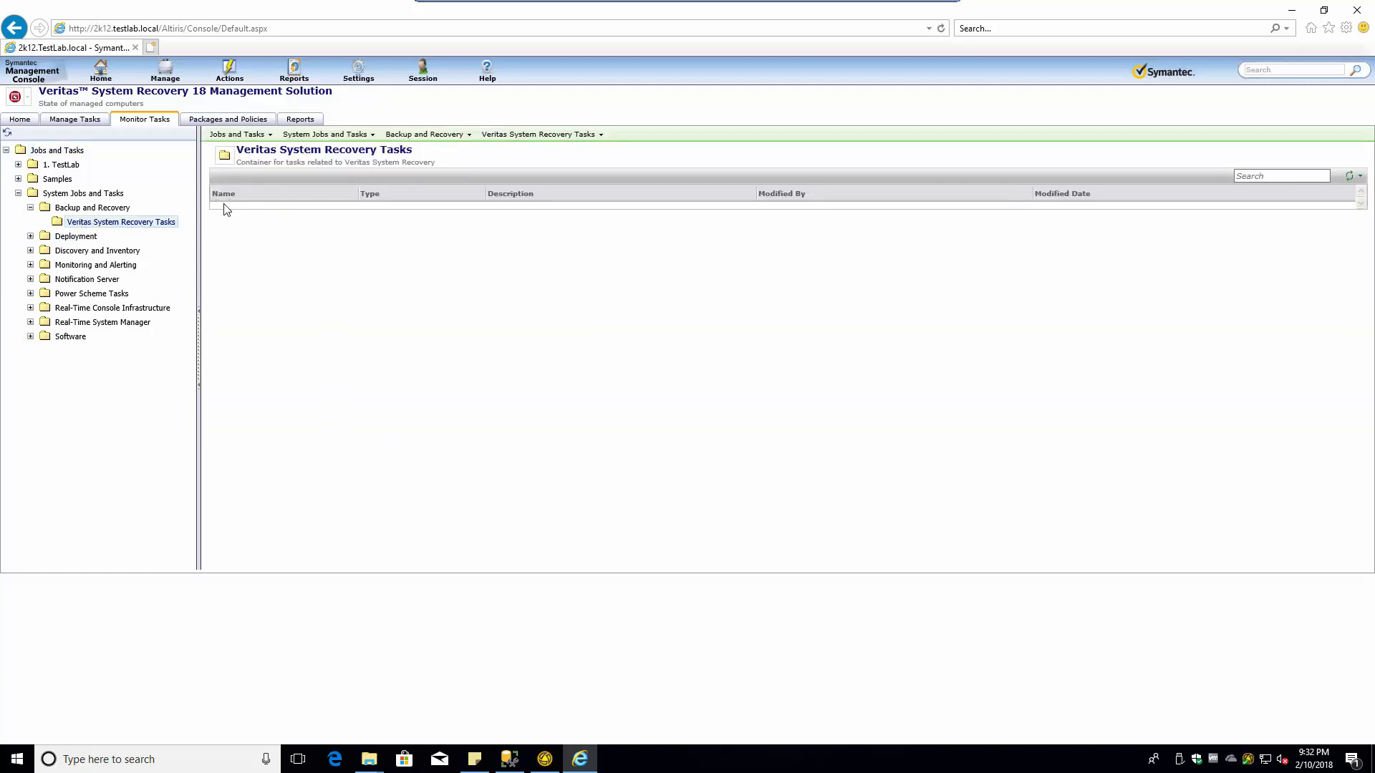
pyautogui.click(217, 122)
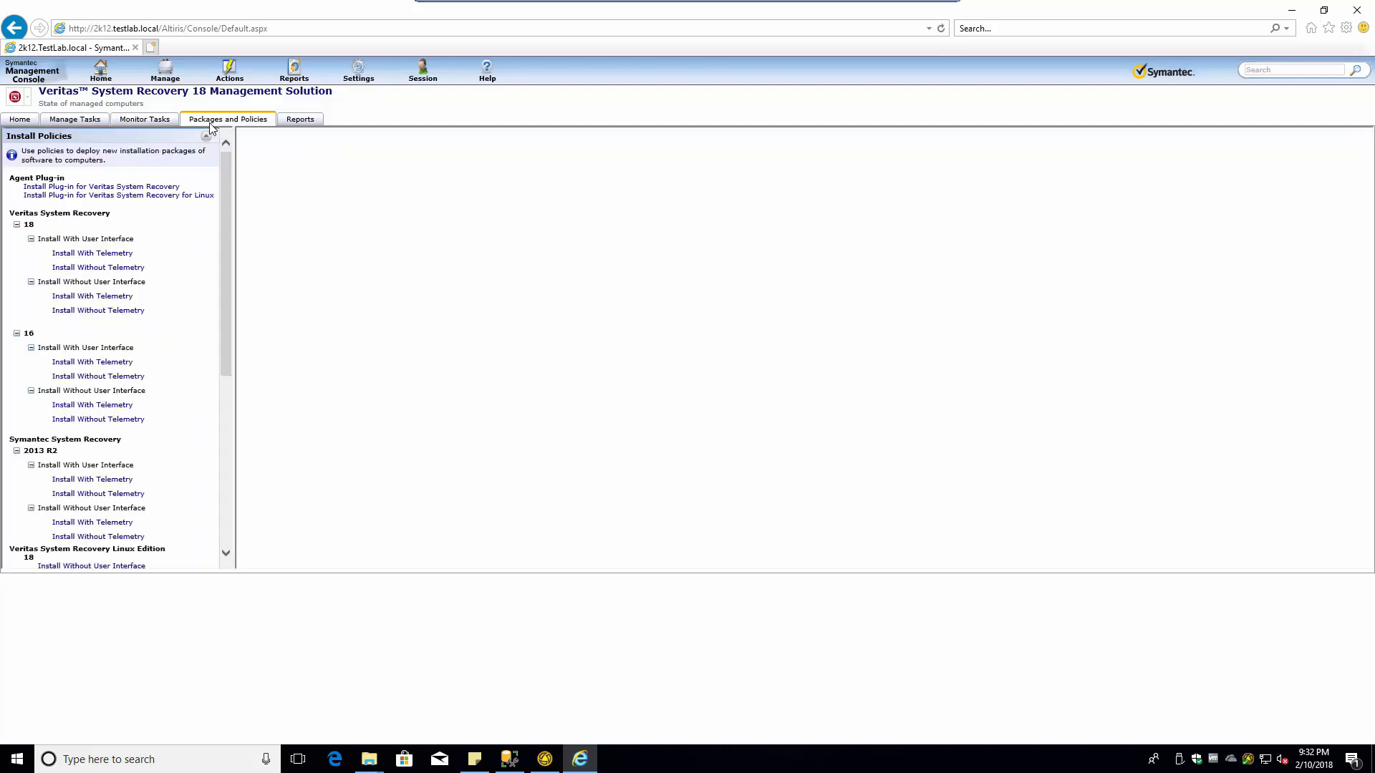
# - Open the Veritas System Recovery plug-in install policy and add the TestLab Admin-PC target
pyautogui.click(88, 187)
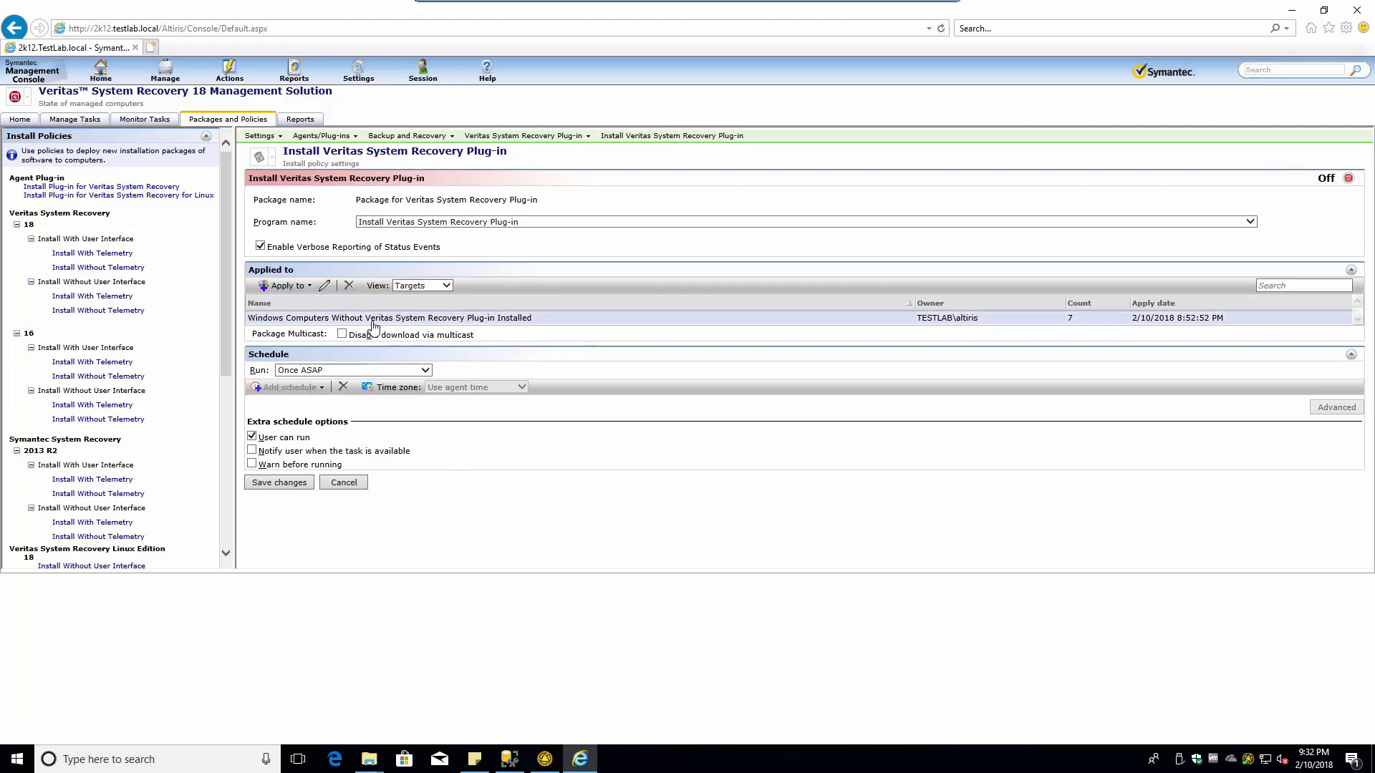
pyautogui.click(319, 320)
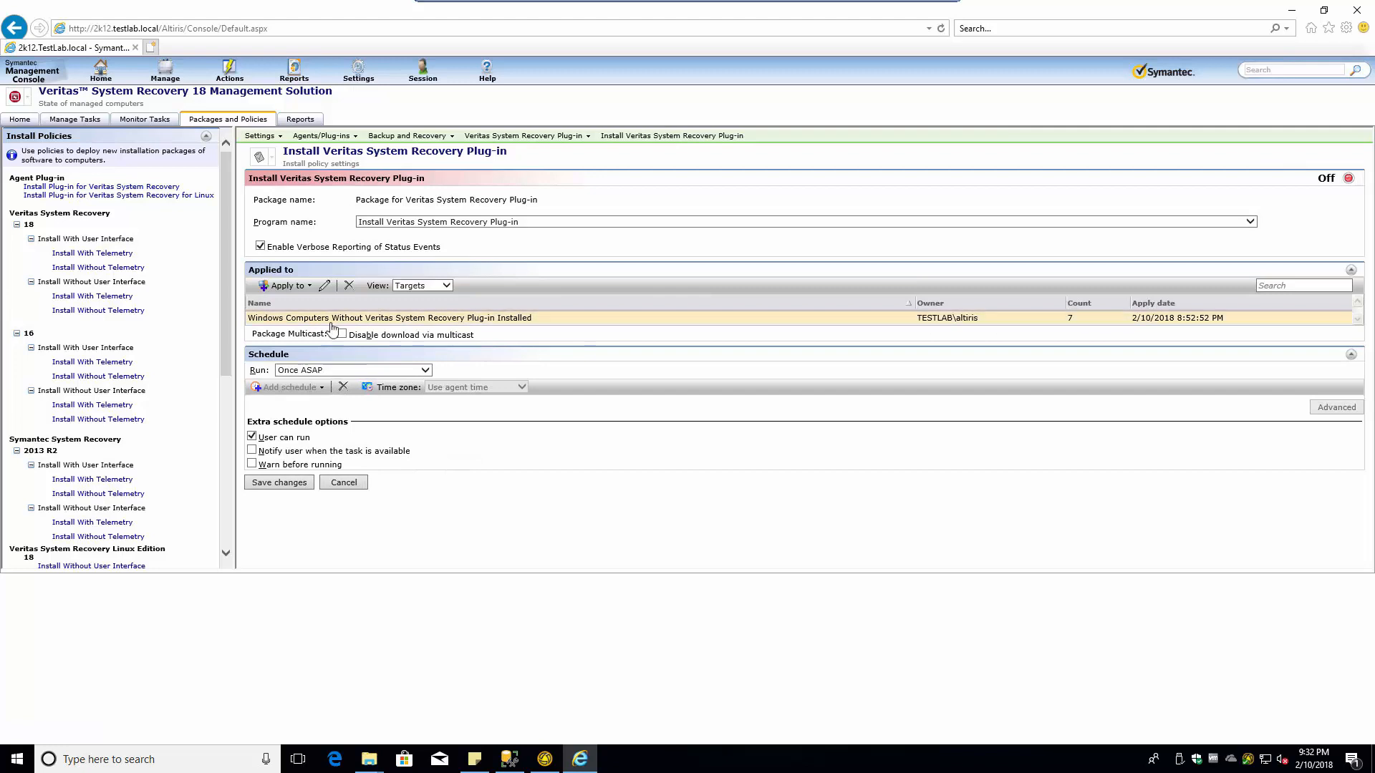
pyautogui.click(307, 286)
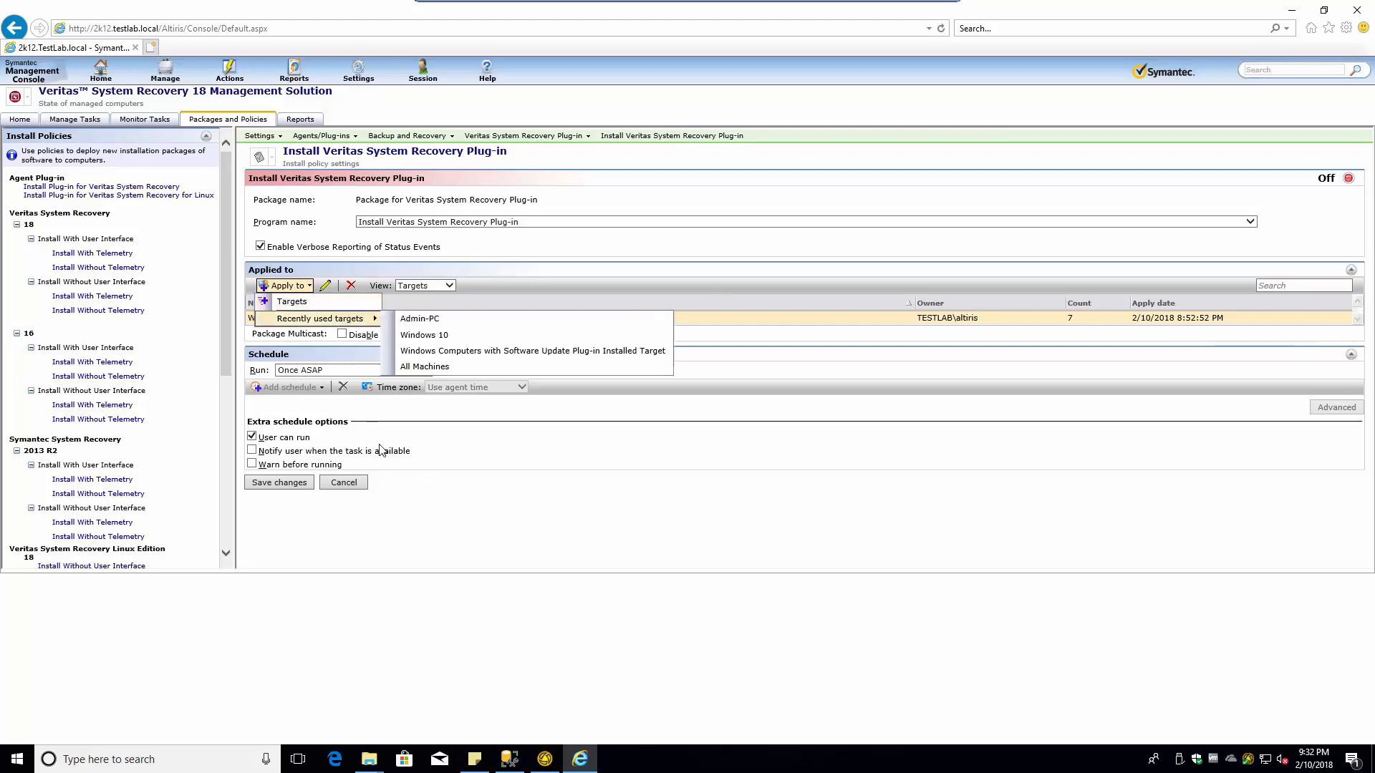
pyautogui.click(299, 302)
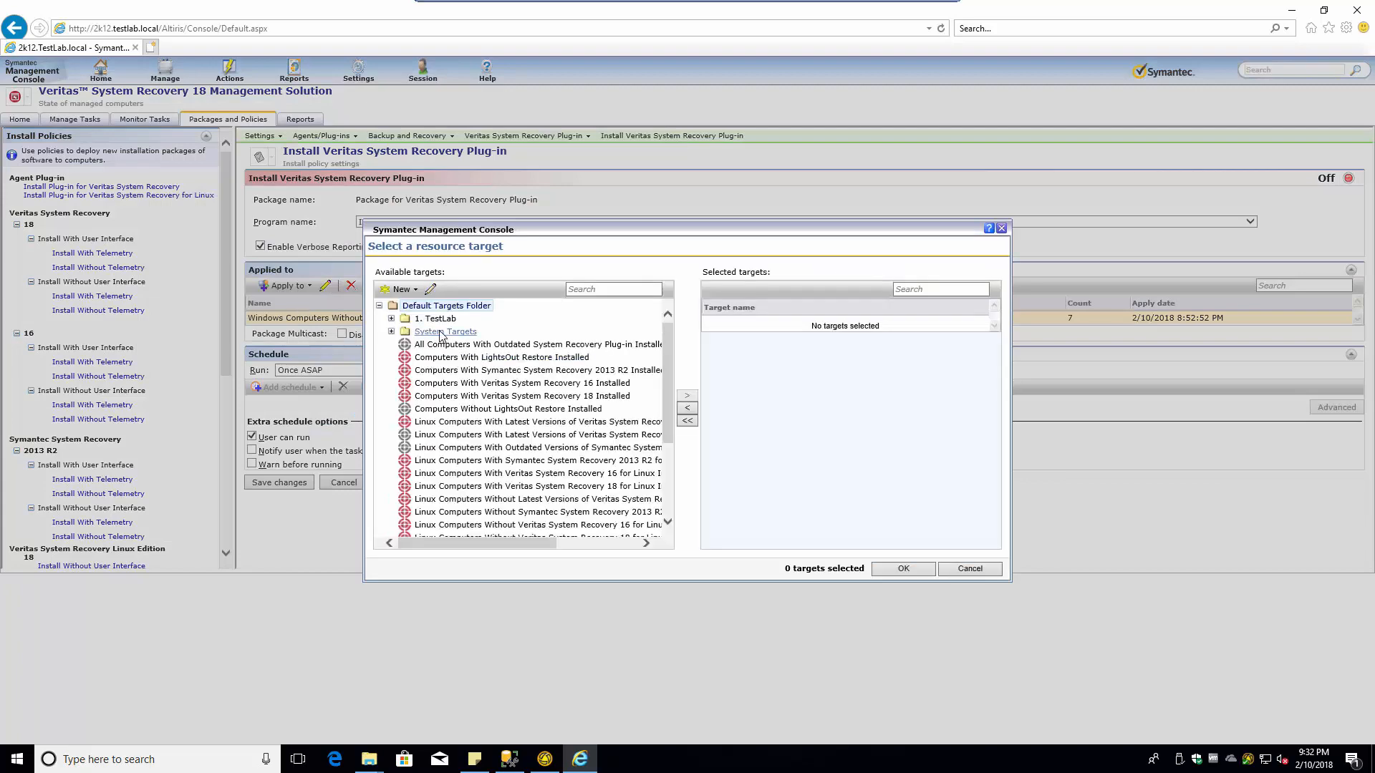
pyautogui.click(391, 318)
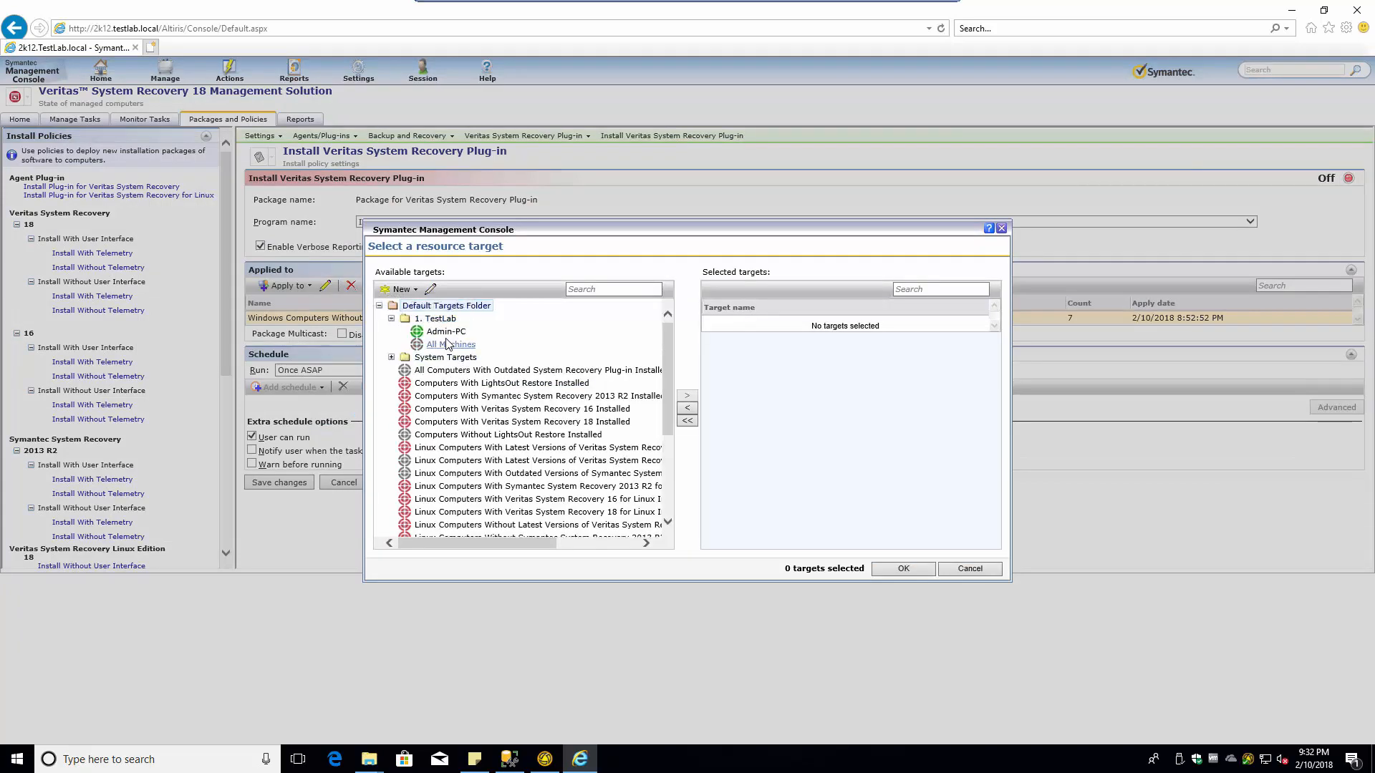
pyautogui.click(448, 334)
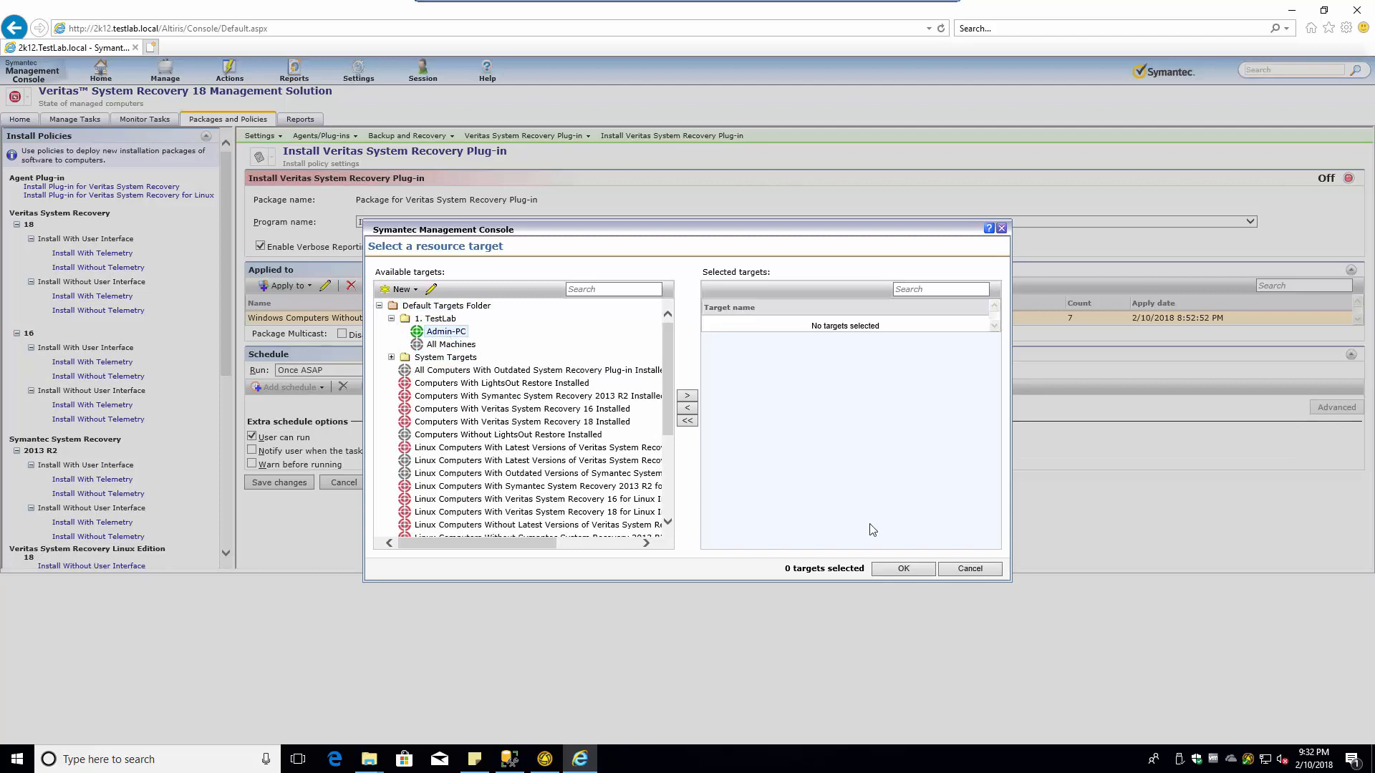
pyautogui.click(687, 395)
pyautogui.click(900, 570)
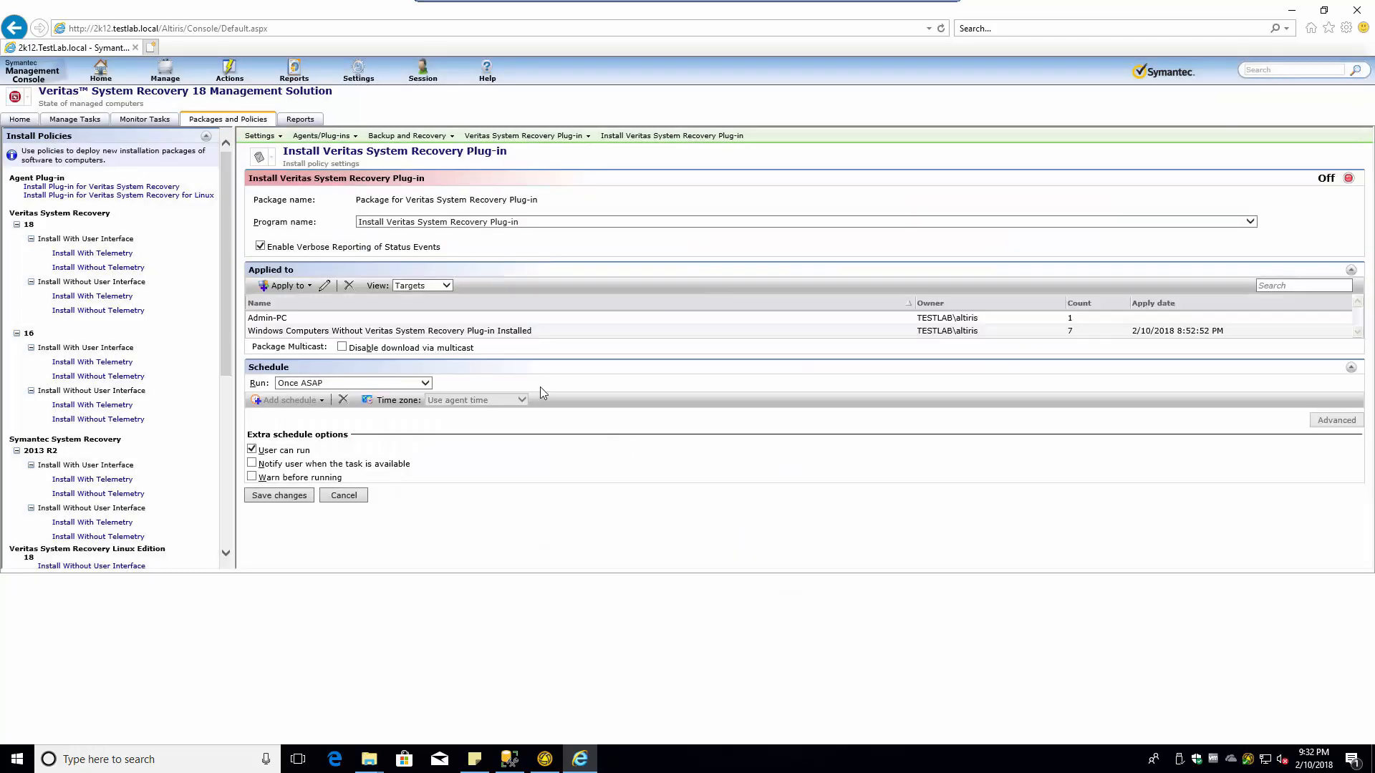
# - Remove the Windows Computers target, switch the policy On, and save it
pyautogui.click(334, 332)
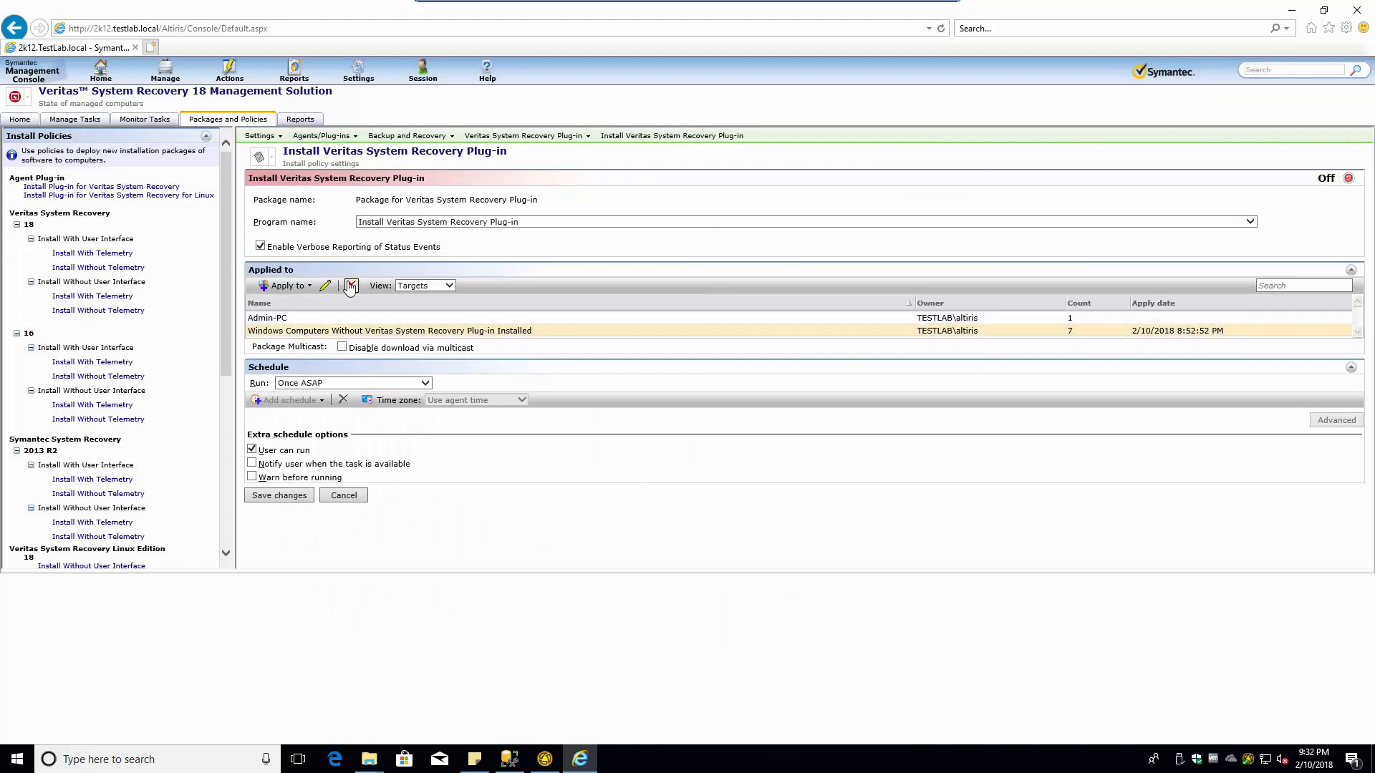
pyautogui.click(348, 285)
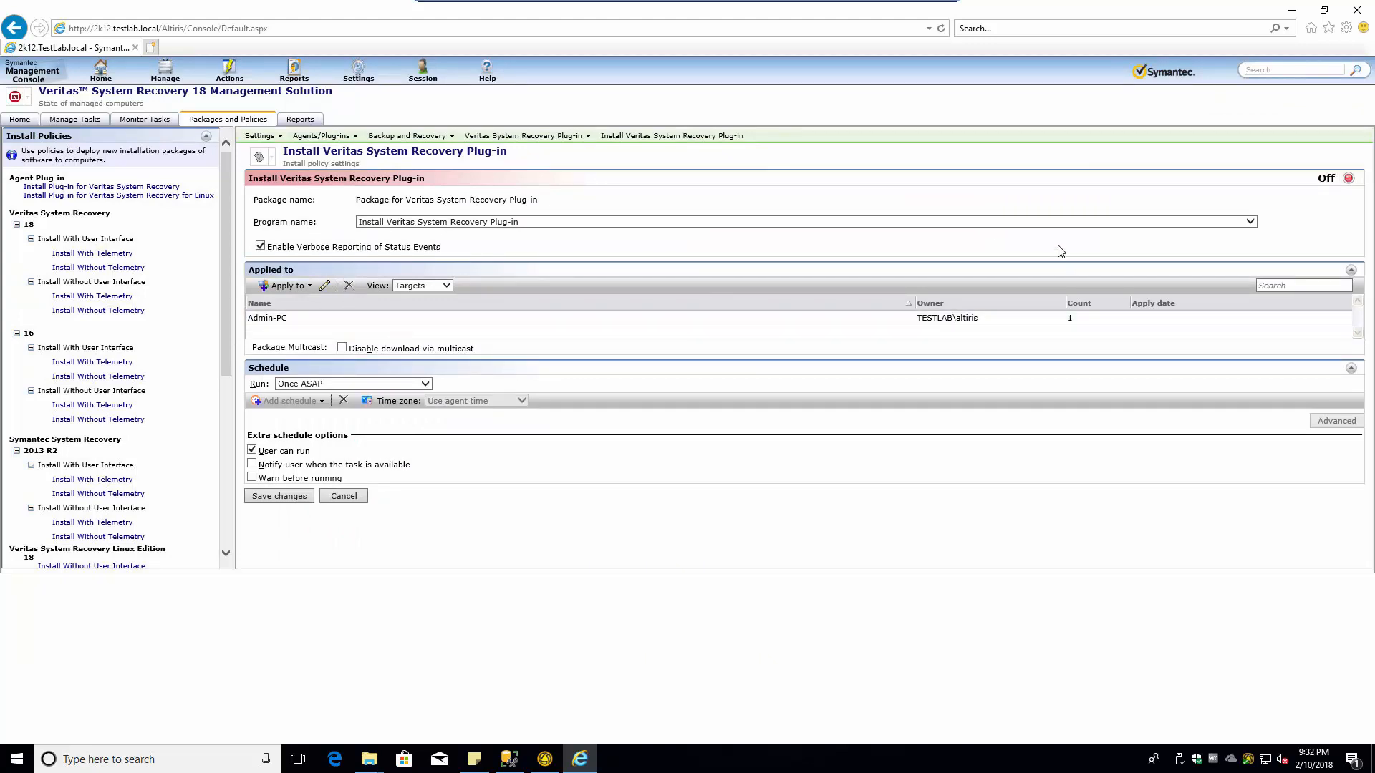
pyautogui.click(1348, 179)
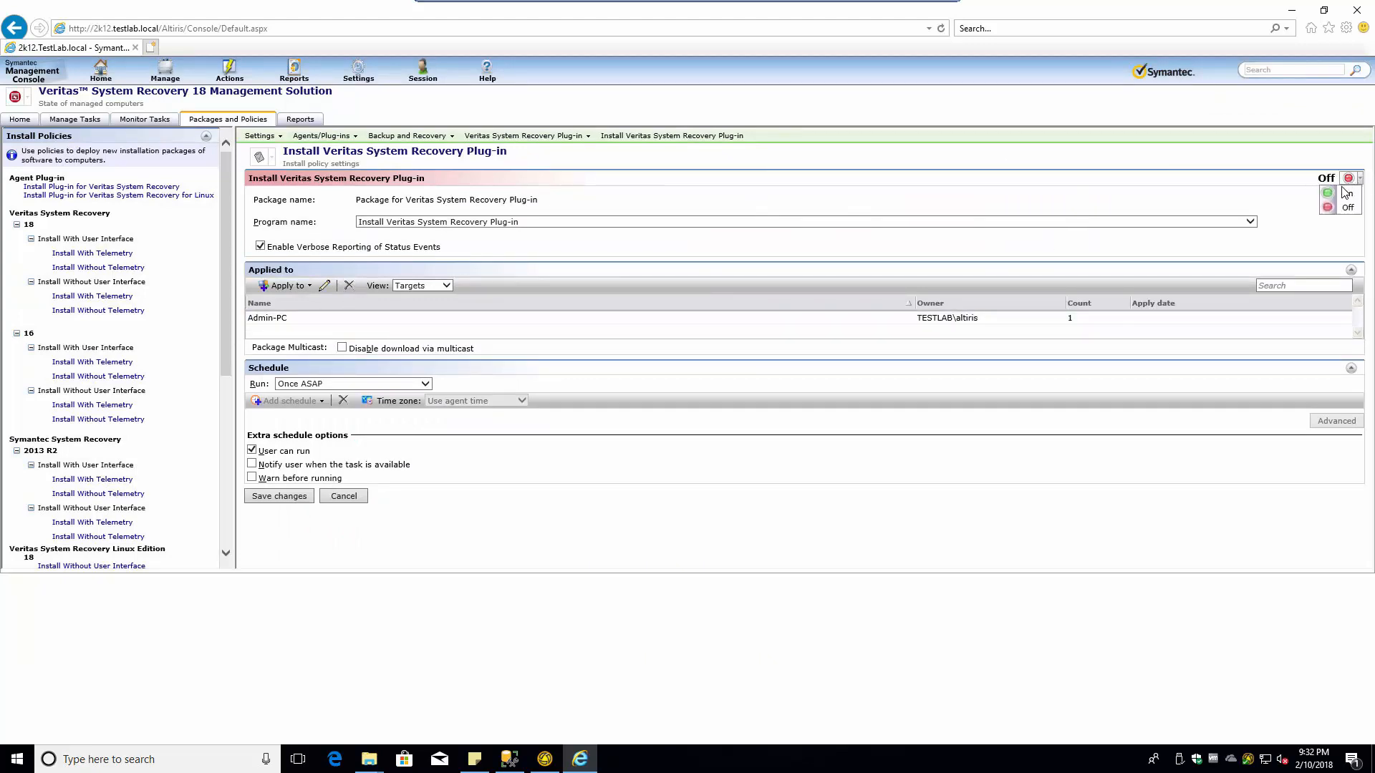
pyautogui.click(1336, 191)
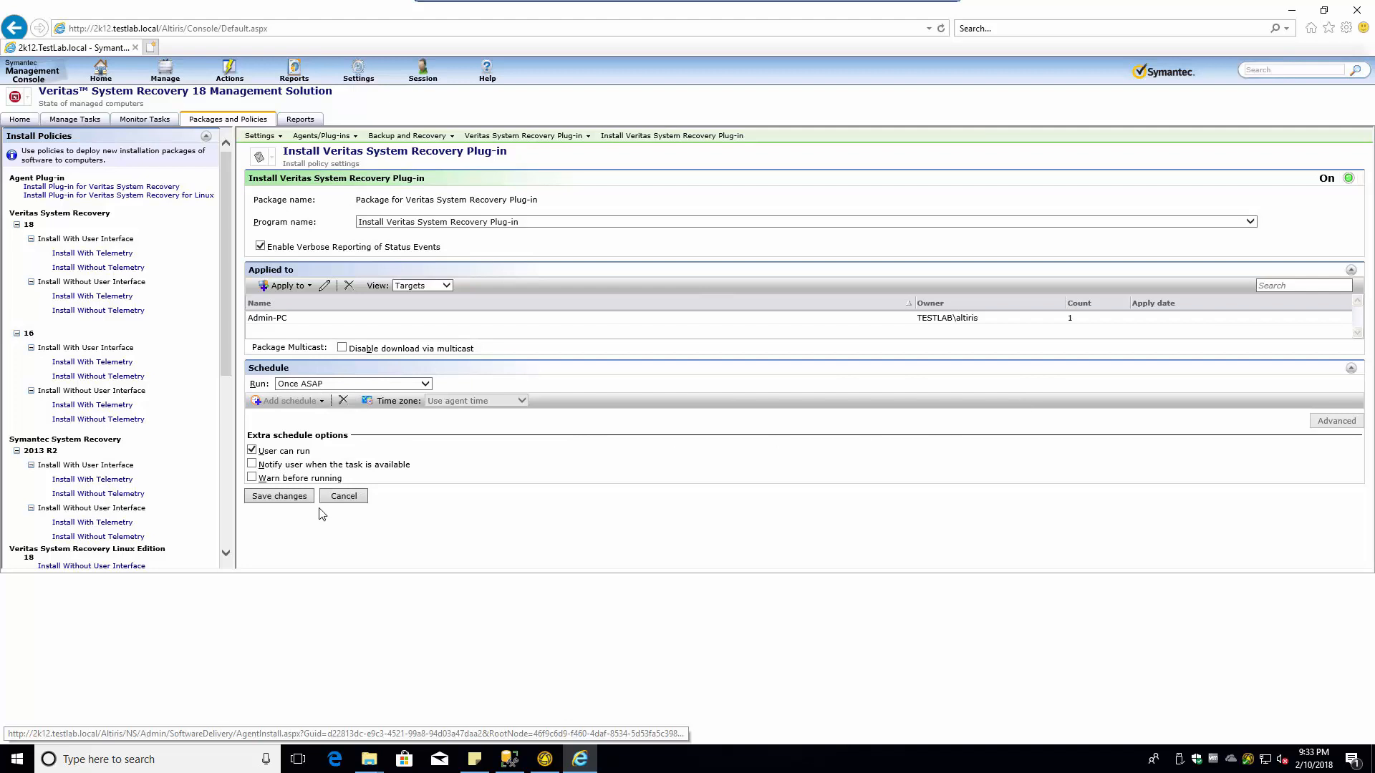
pyautogui.click(283, 495)
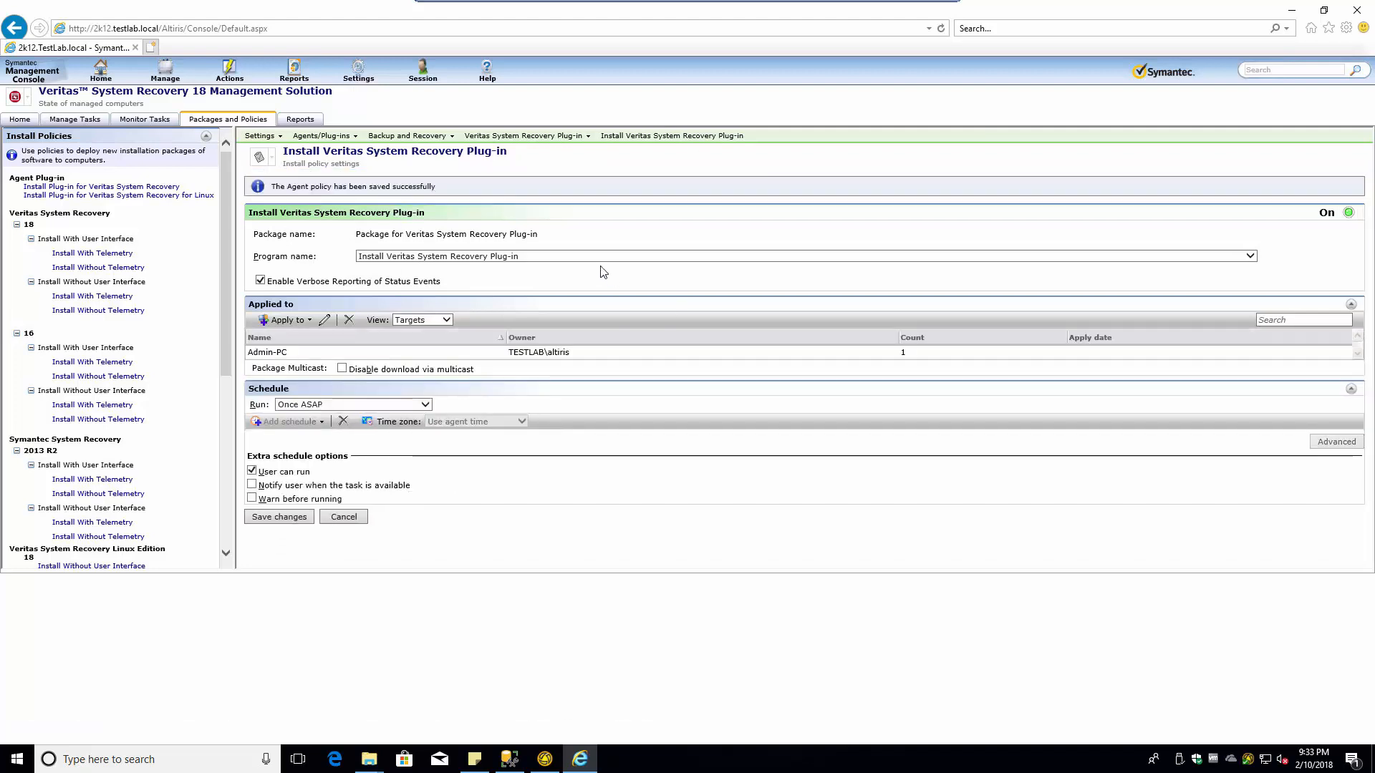
# - Open the policy's action list and dismiss the .NET security warning
pyautogui.click(261, 157)
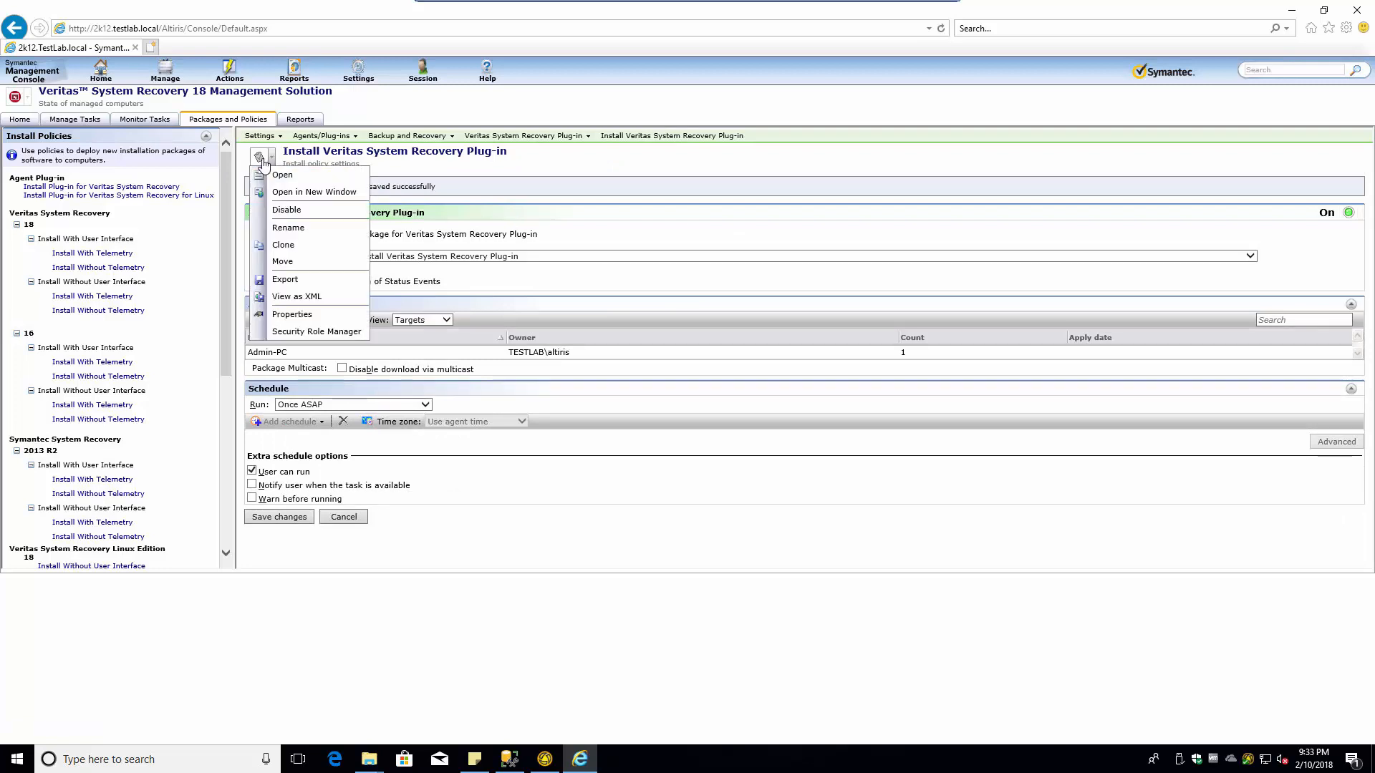
pyautogui.click(262, 159)
pyautogui.click(262, 159)
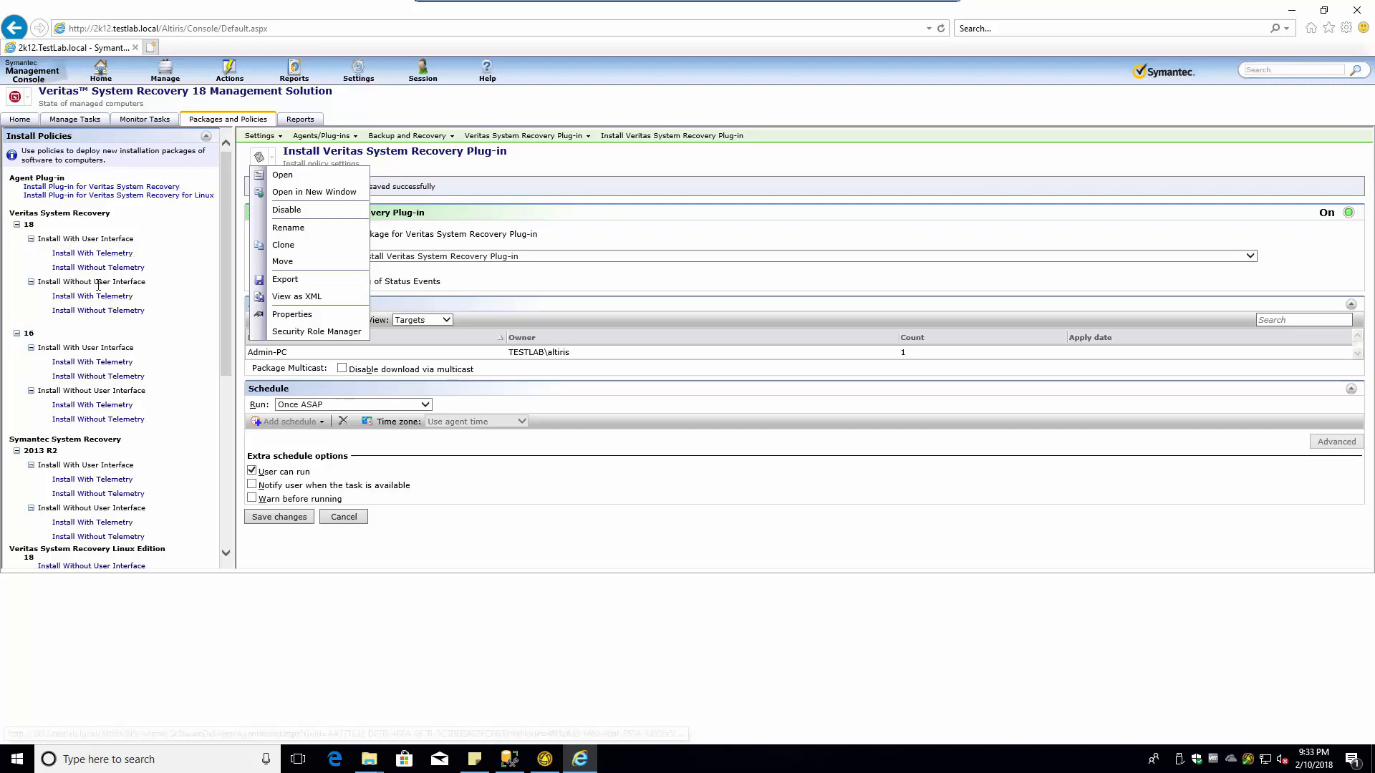
pyautogui.moveTo(38, 282); pyautogui.dragTo(146, 283)
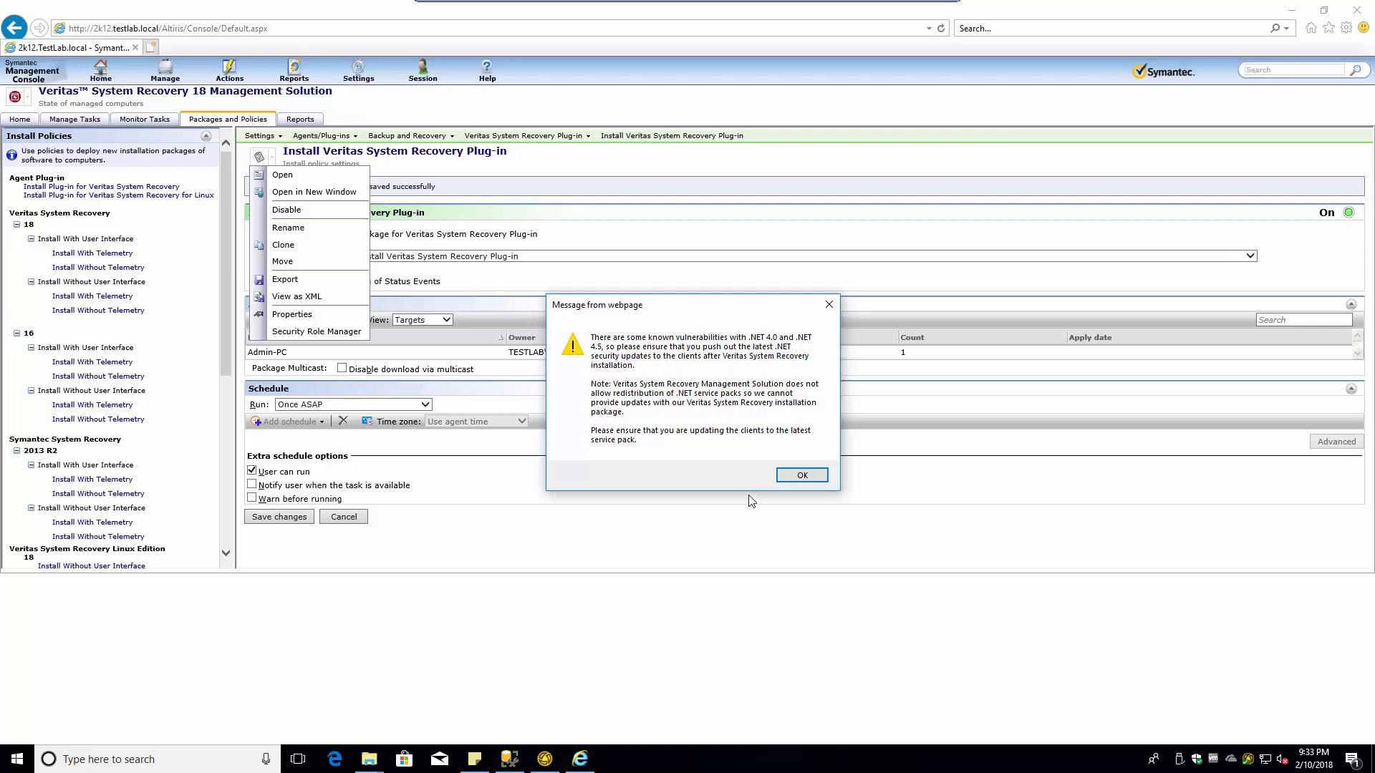
pyautogui.click(800, 476)
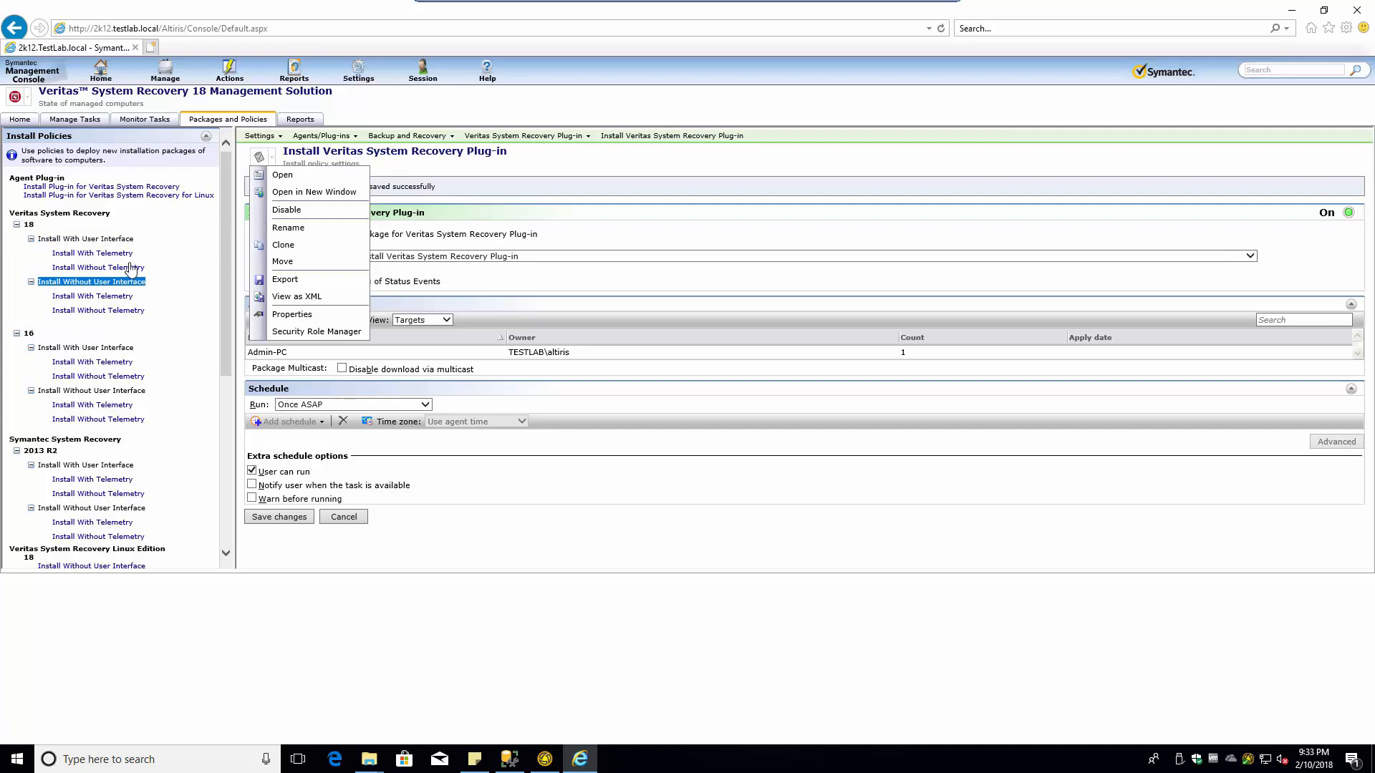
# - Try the Veritas 18 install-without-telemetry policy, clear the .NET warnings, then view Veritas System Recovery Tasks
pyautogui.click(93, 268)
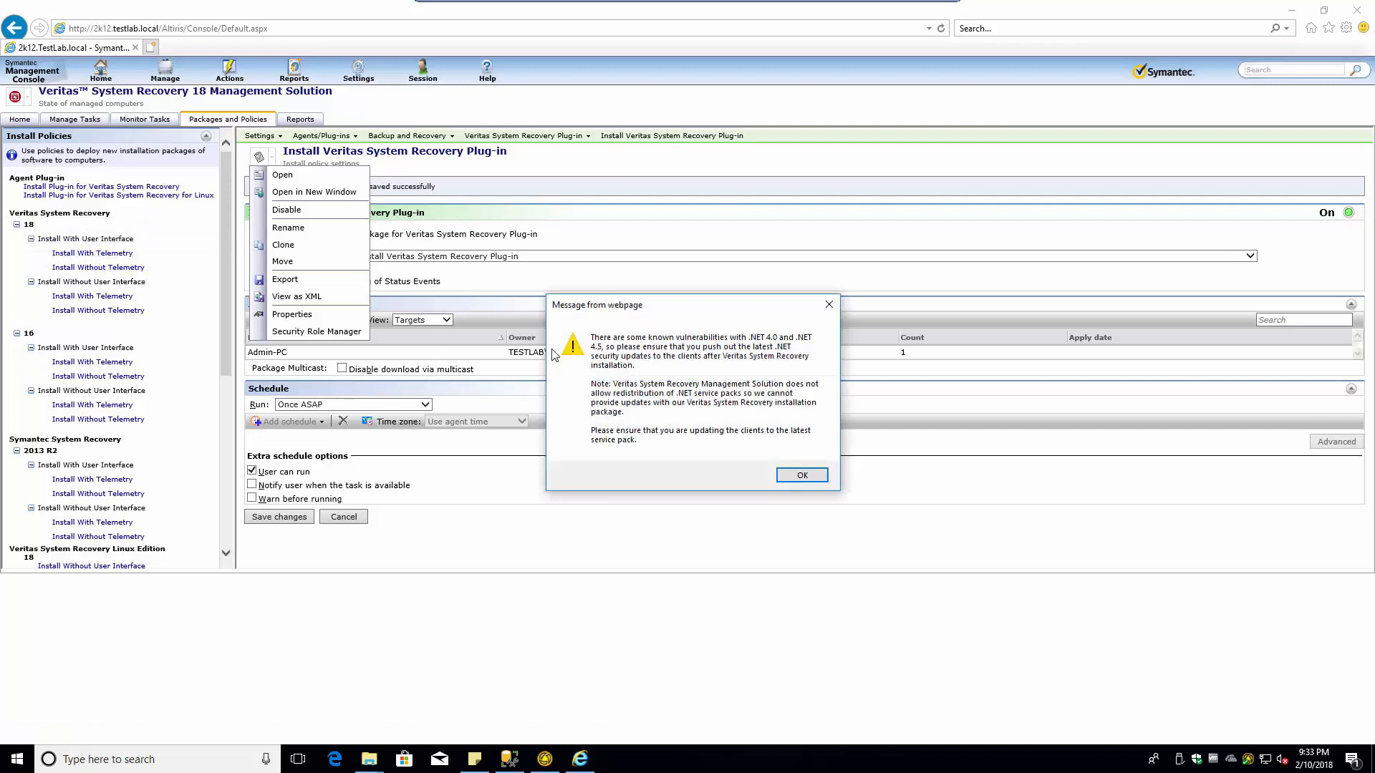
pyautogui.click(802, 475)
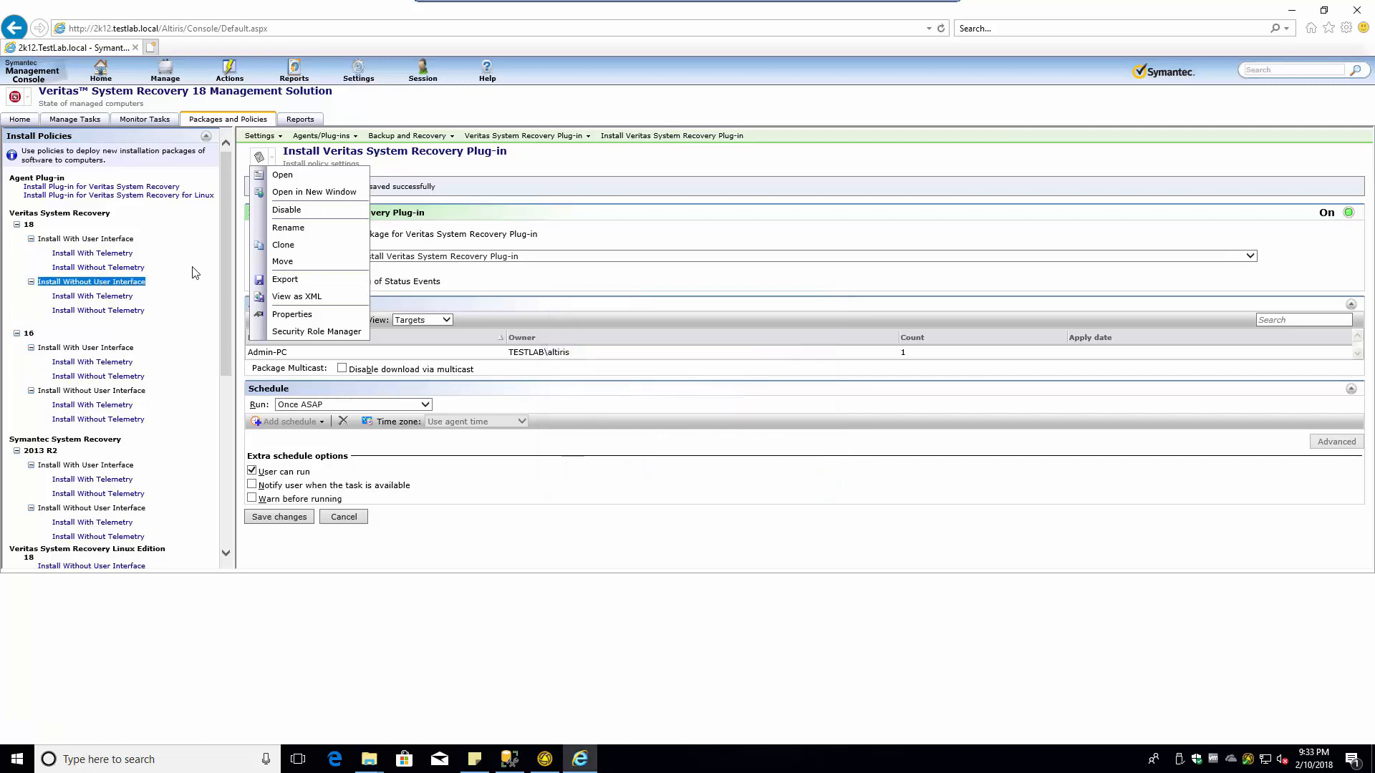
pyautogui.click(93, 268)
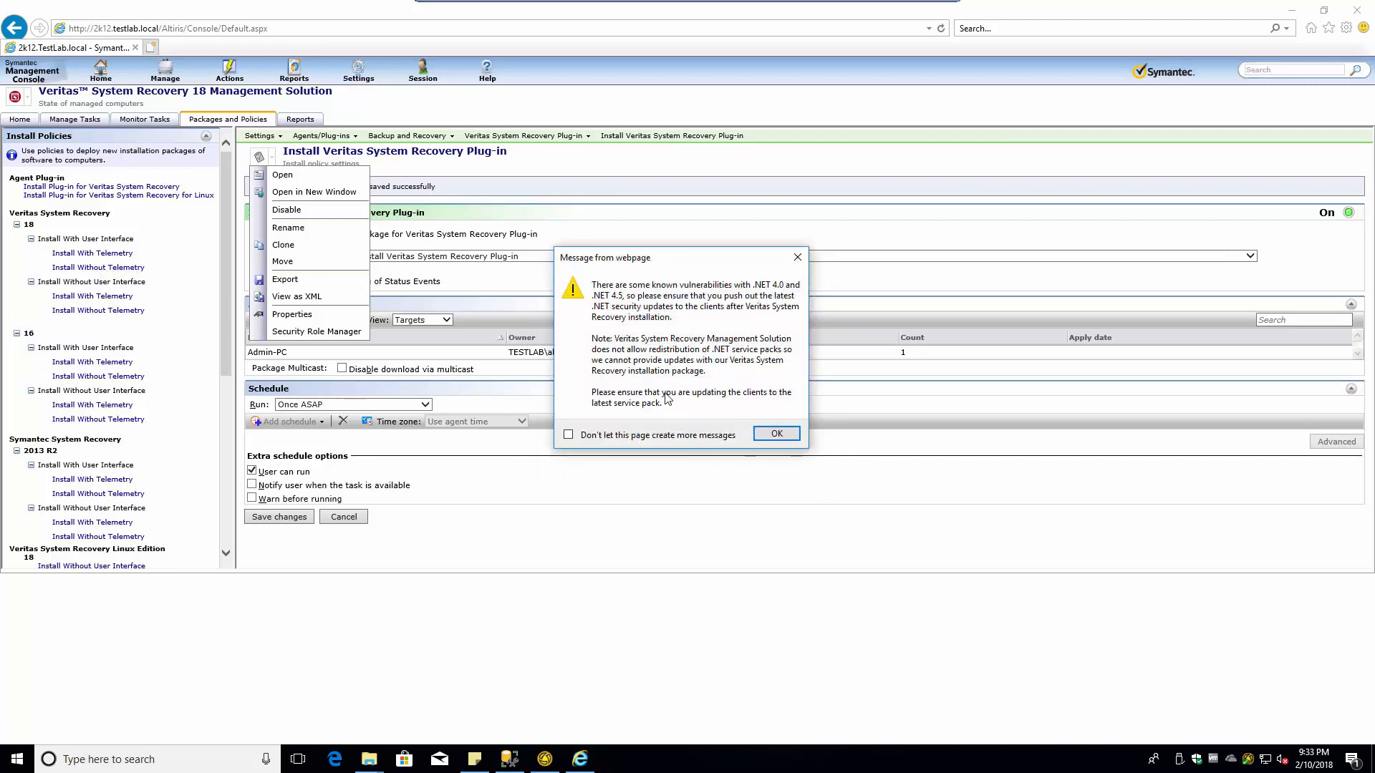
pyautogui.click(776, 433)
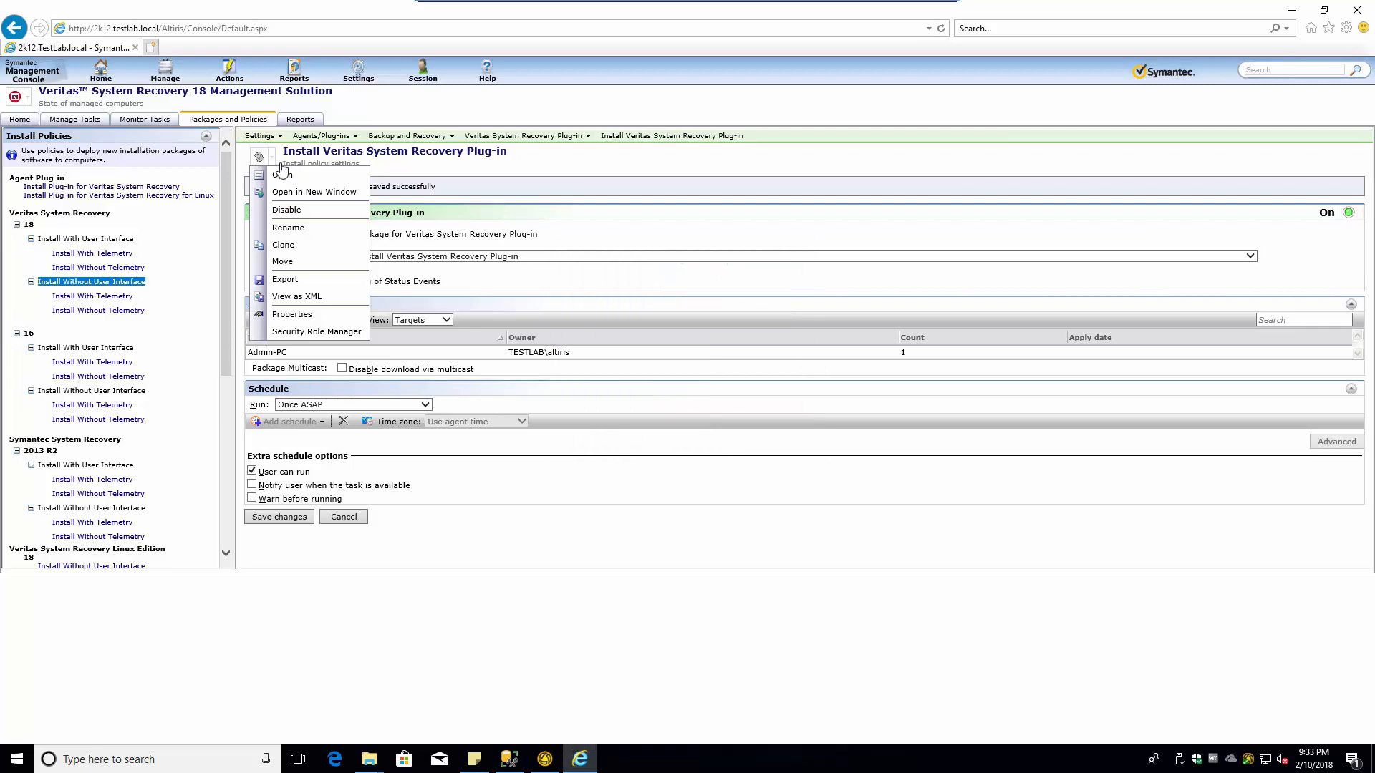
pyautogui.click(153, 122)
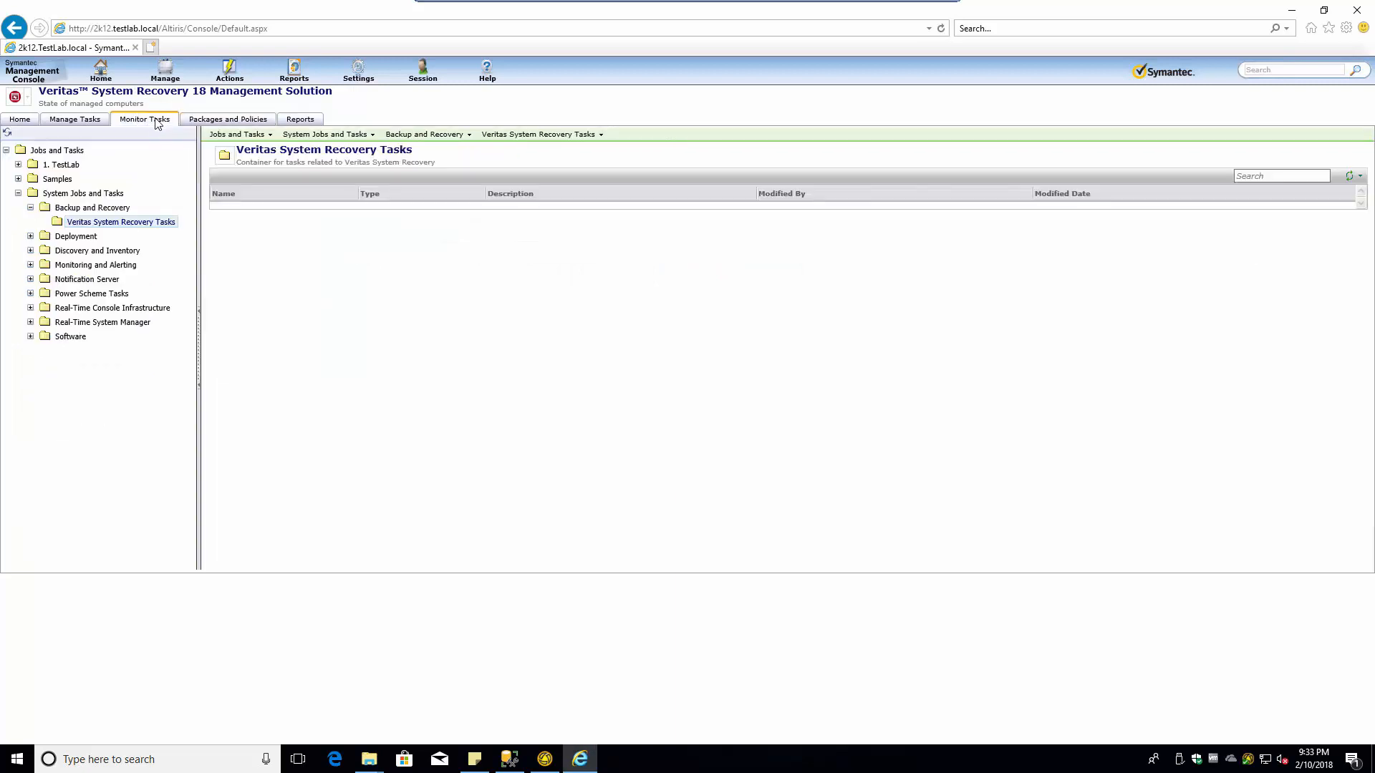
# - From the Veritas System Recovery 18 home page, open the interface, no-telemetry install policy past the .NET warning
pyautogui.click(225, 124)
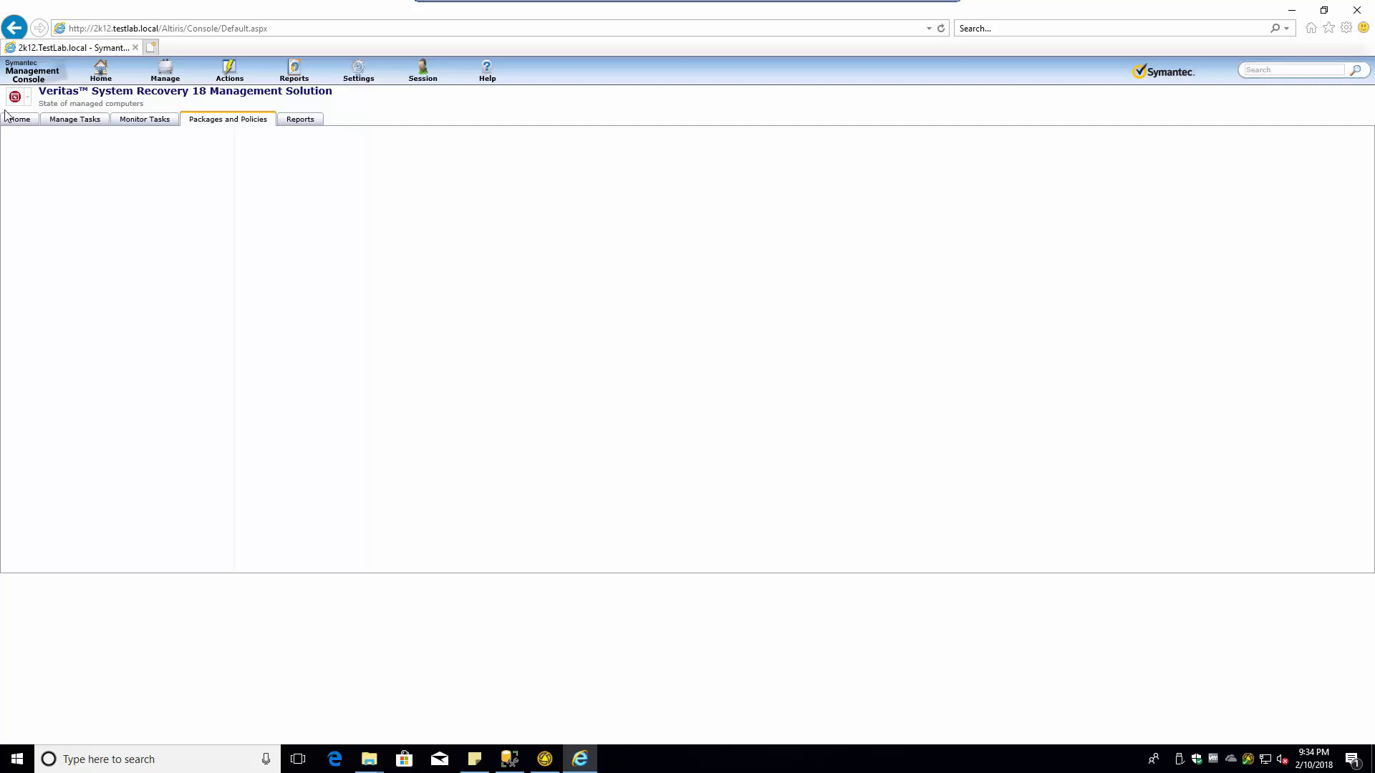
pyautogui.click(101, 72)
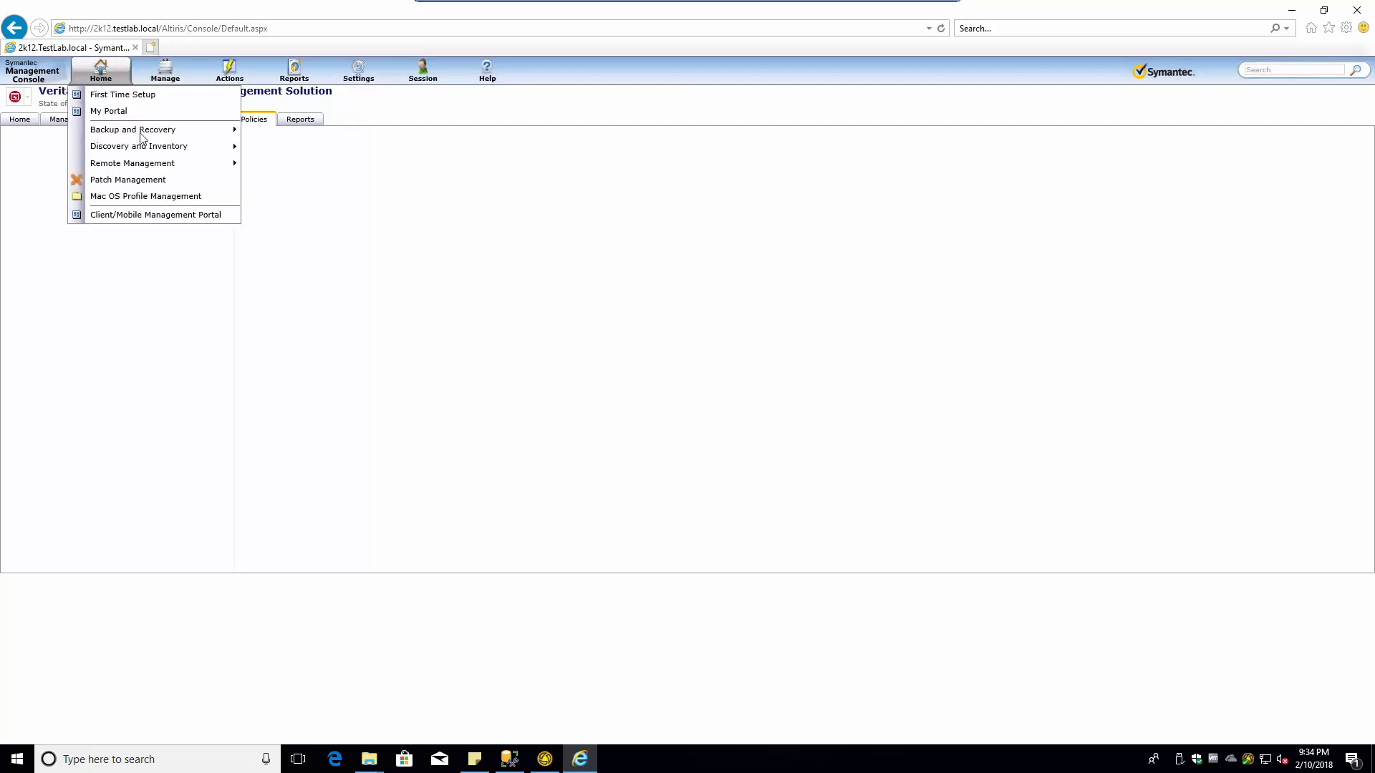
pyautogui.moveTo(141, 136)
pyautogui.click(279, 132)
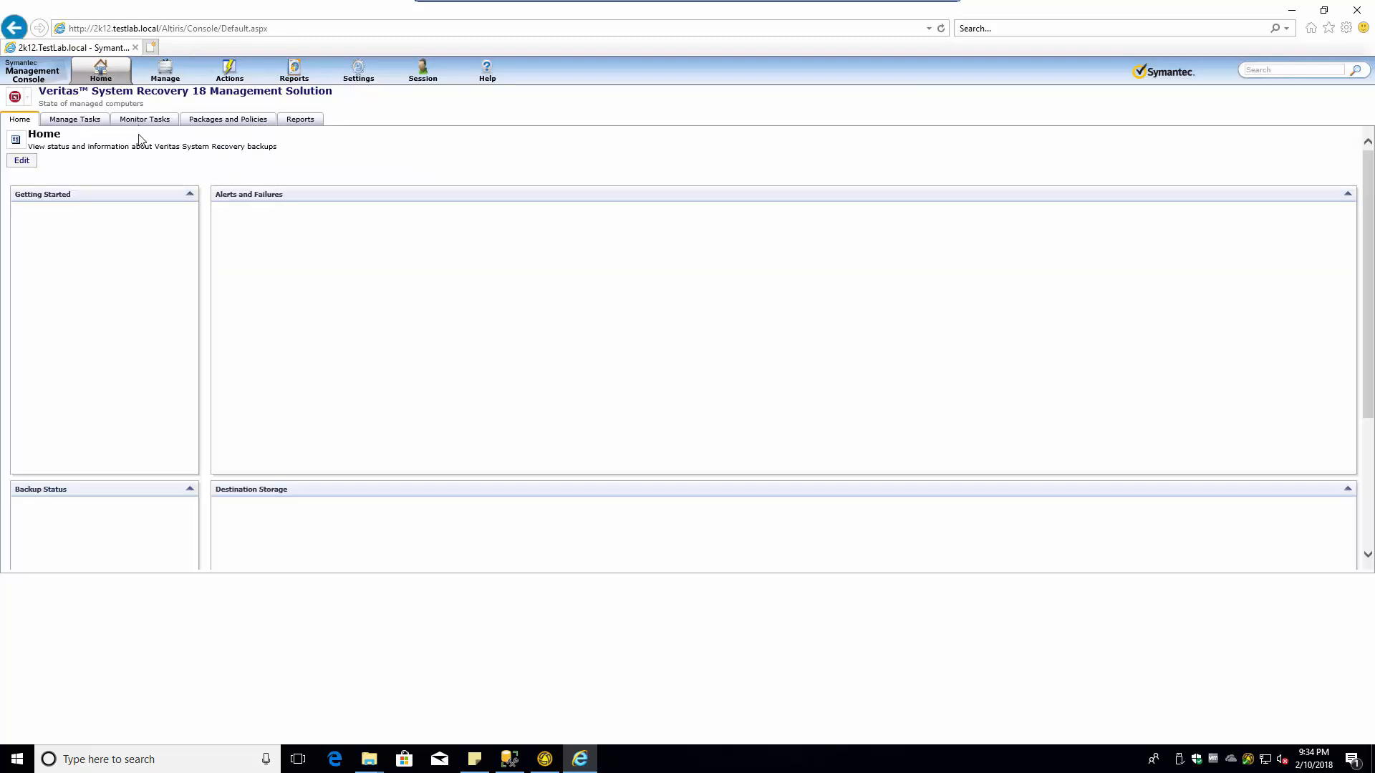
pyautogui.click(222, 119)
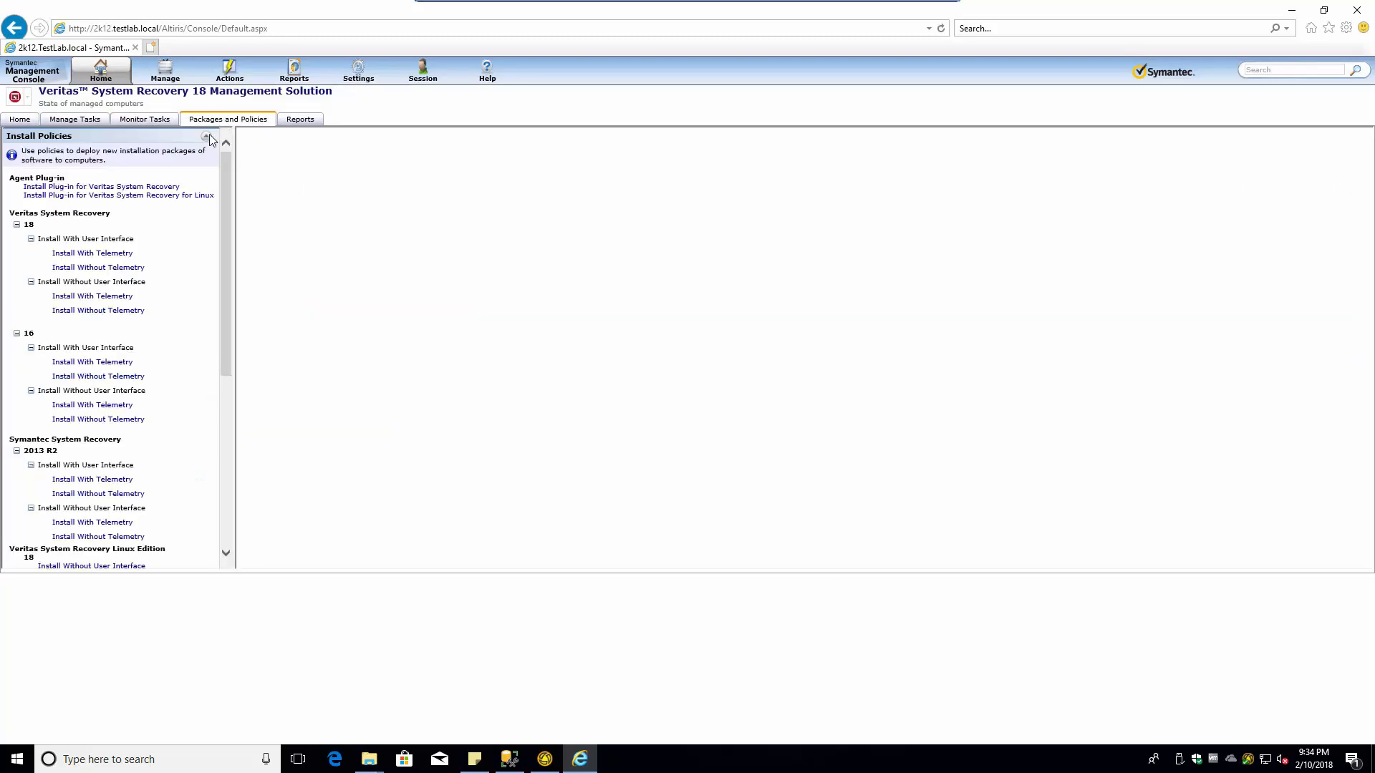
pyautogui.click(95, 272)
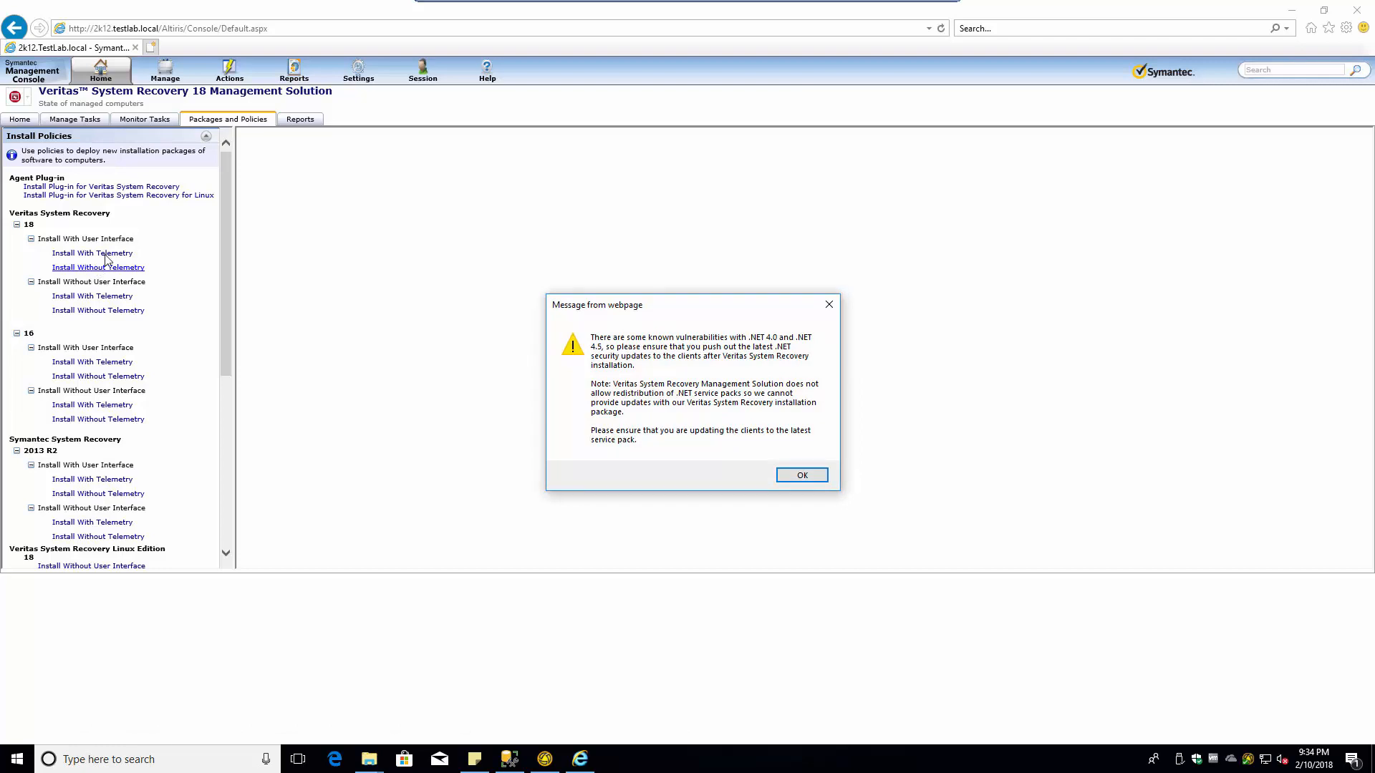
pyautogui.click(802, 475)
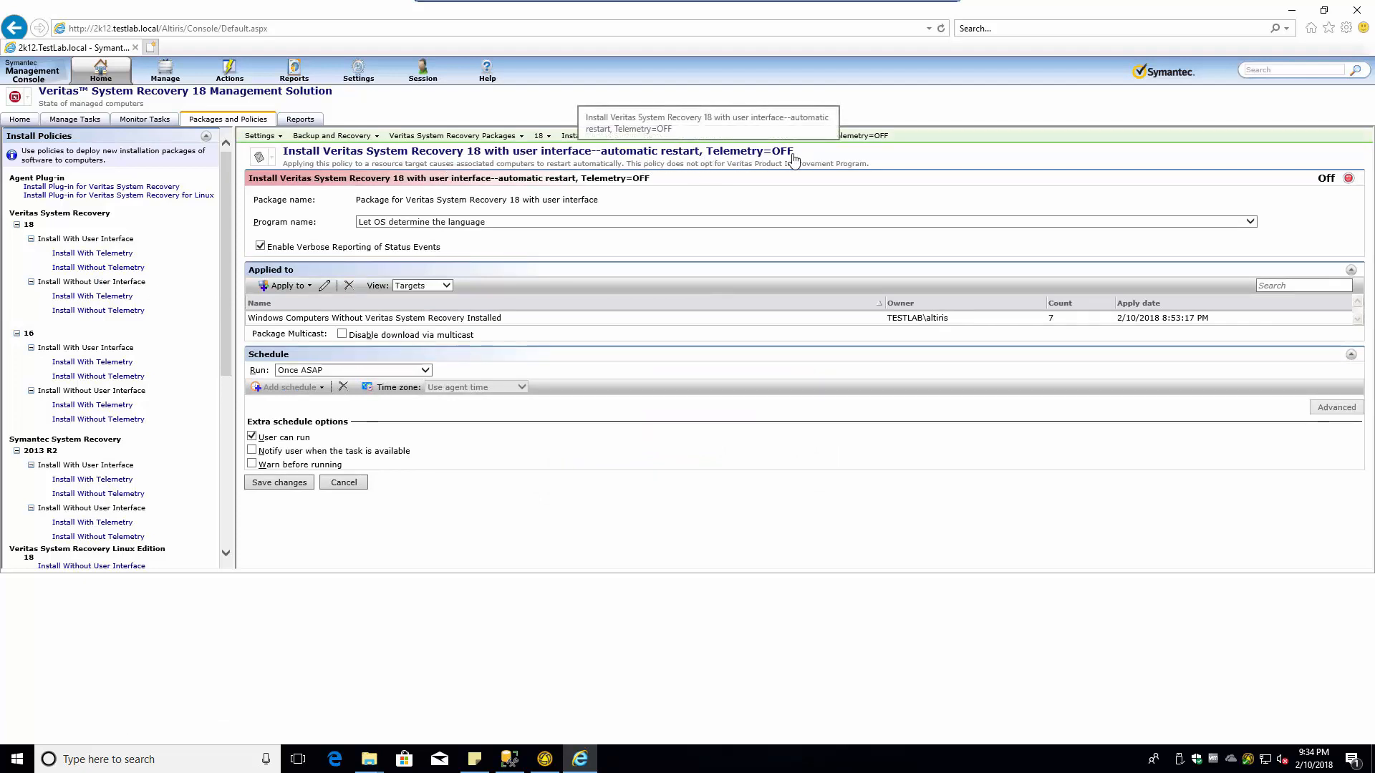
# - Set the install language to English and target the policy at Admin-PC from TestLab
pyautogui.click(372, 225)
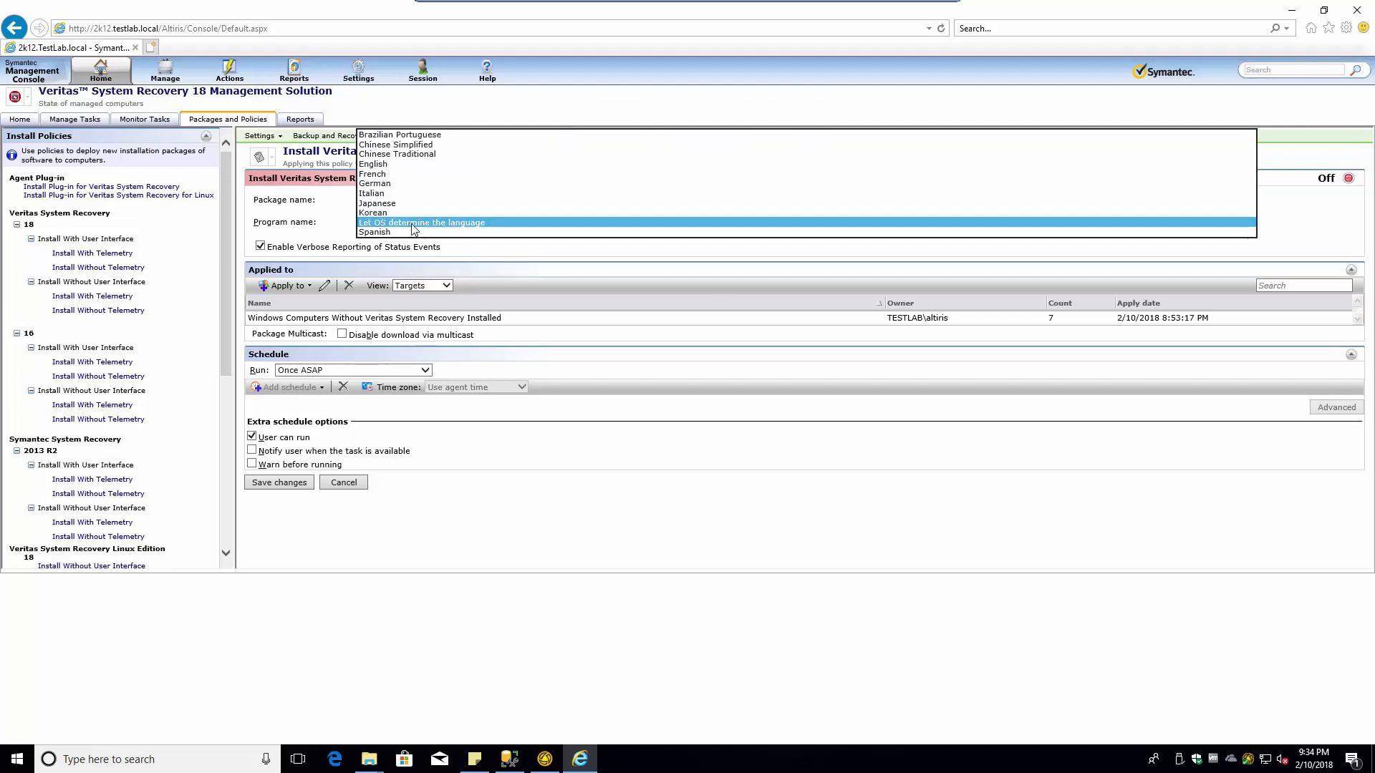
pyautogui.click(397, 164)
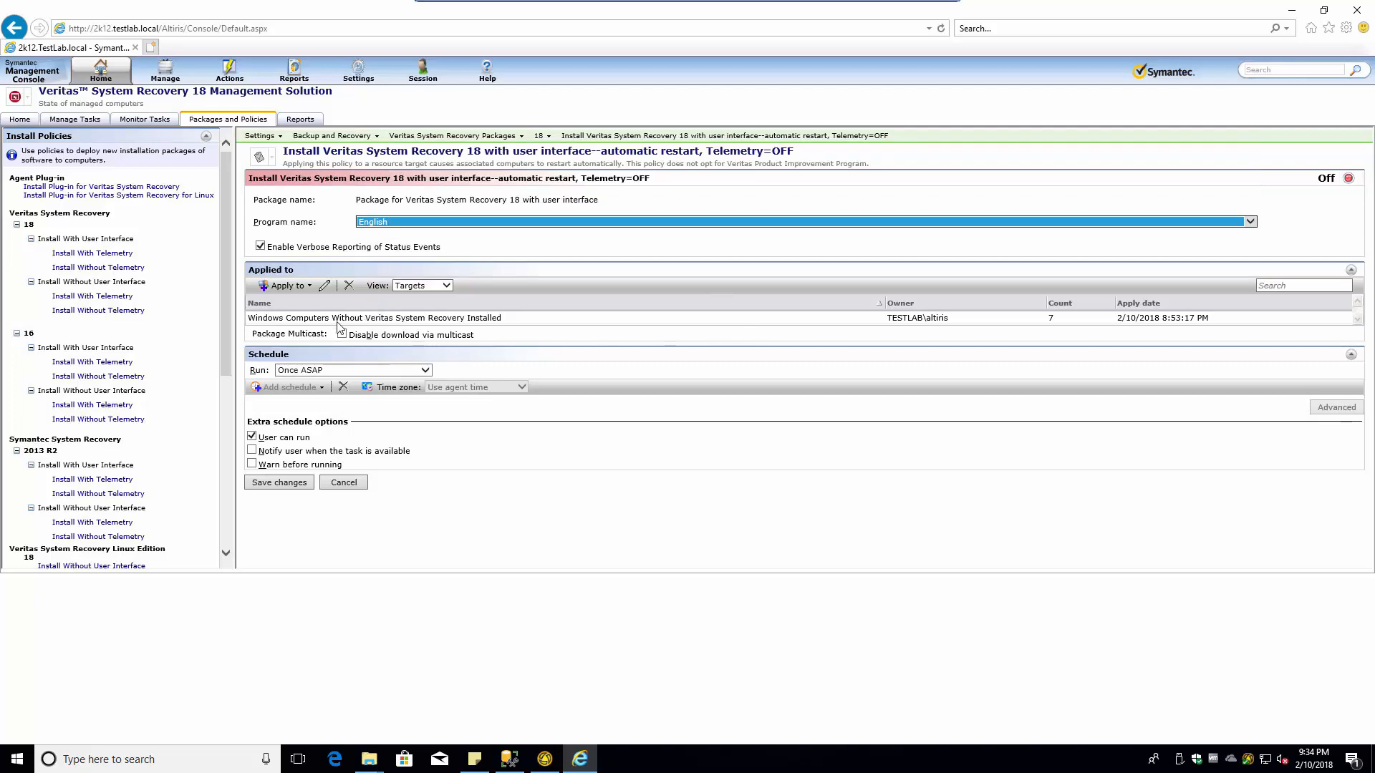
pyautogui.click(299, 285)
pyautogui.click(291, 301)
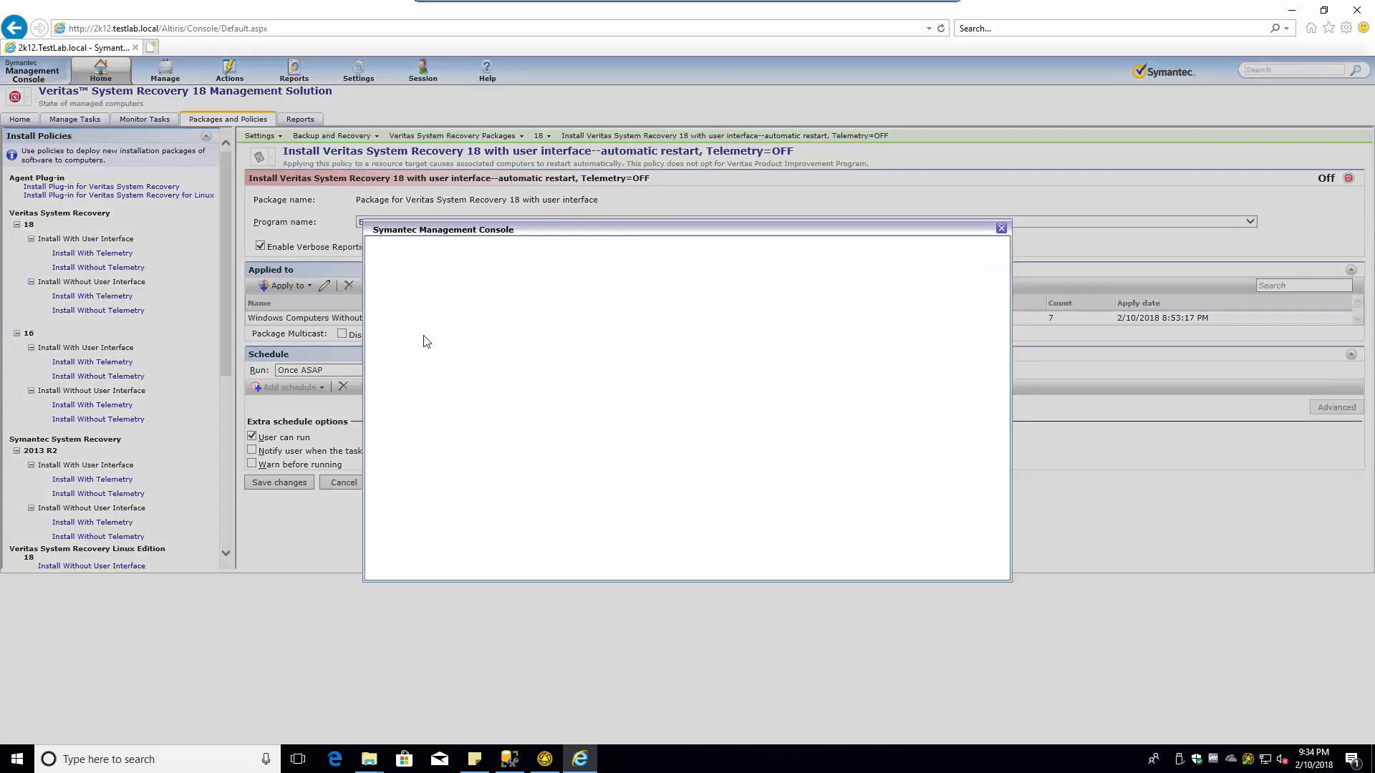
pyautogui.click(391, 318)
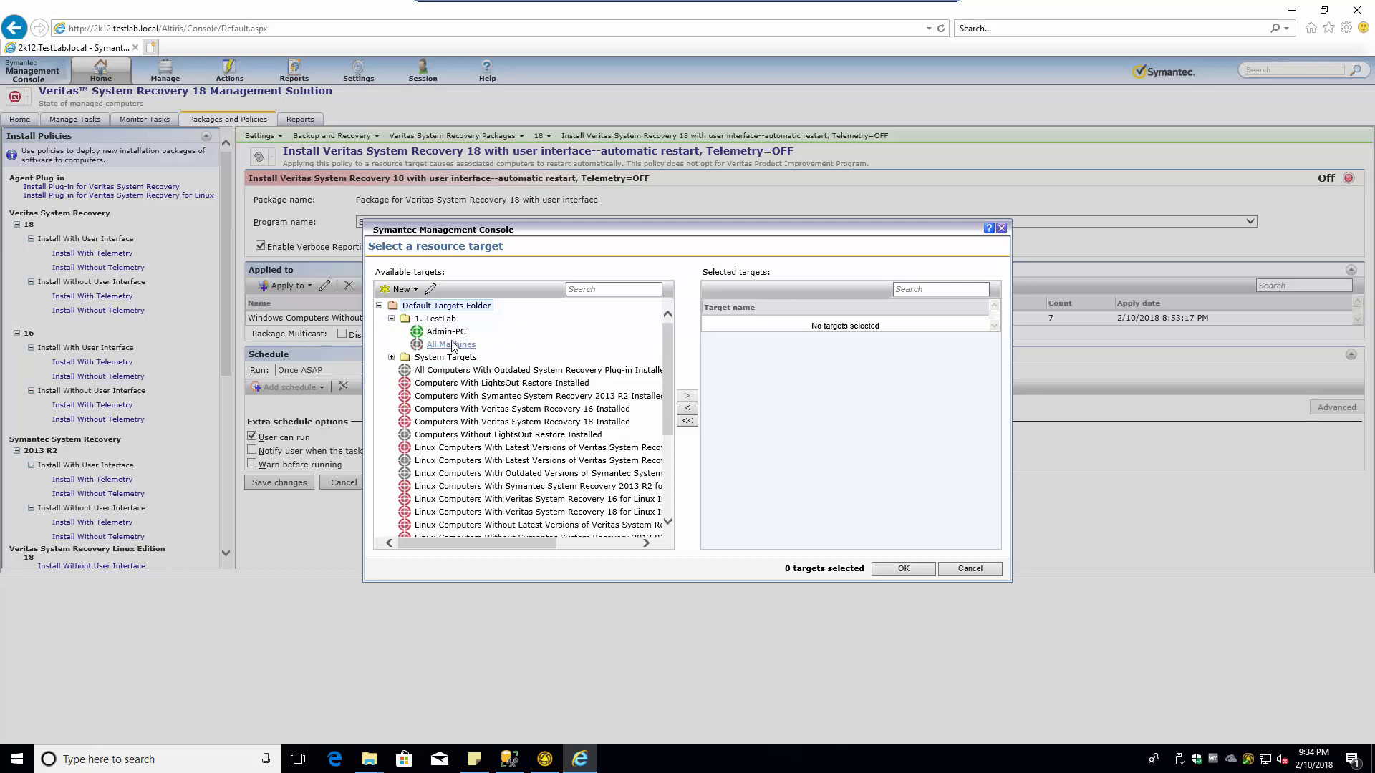
pyautogui.click(691, 398)
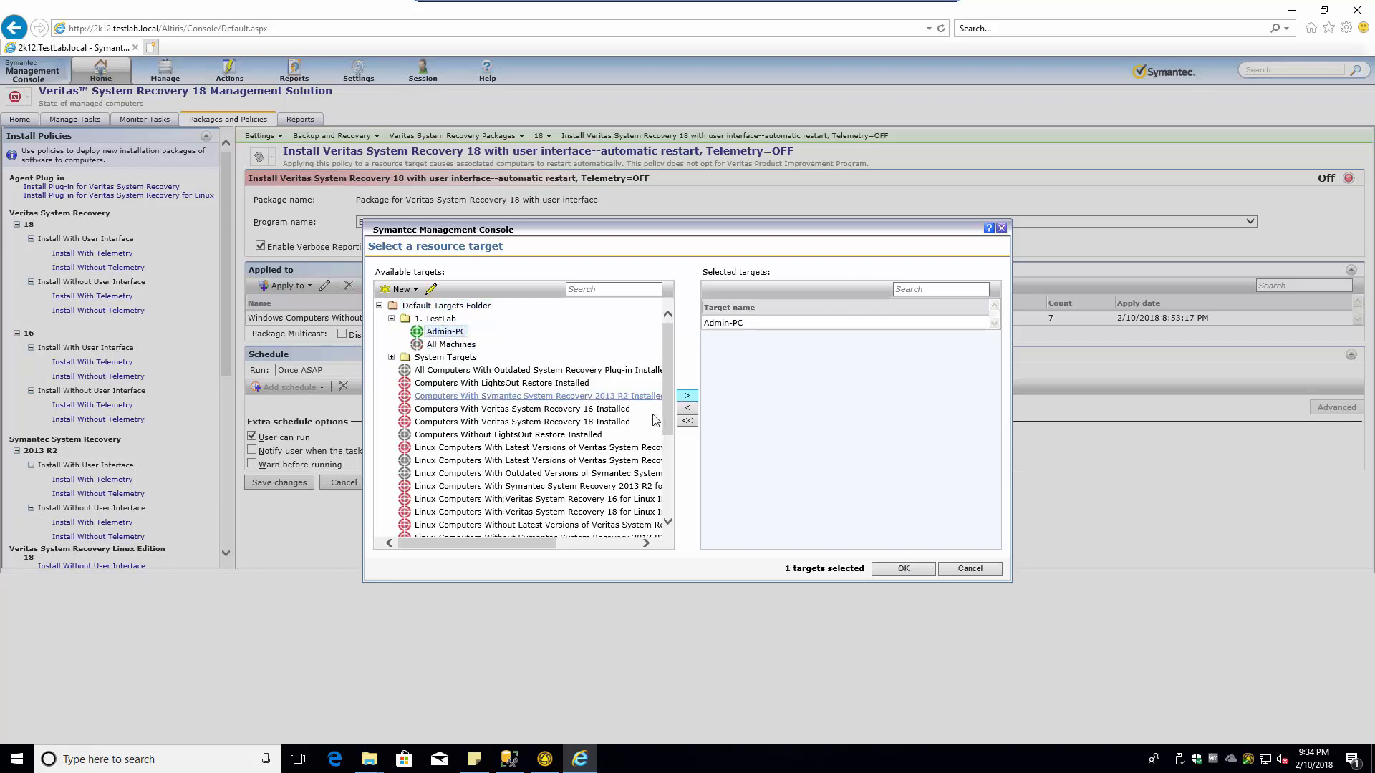
pyautogui.click(734, 324)
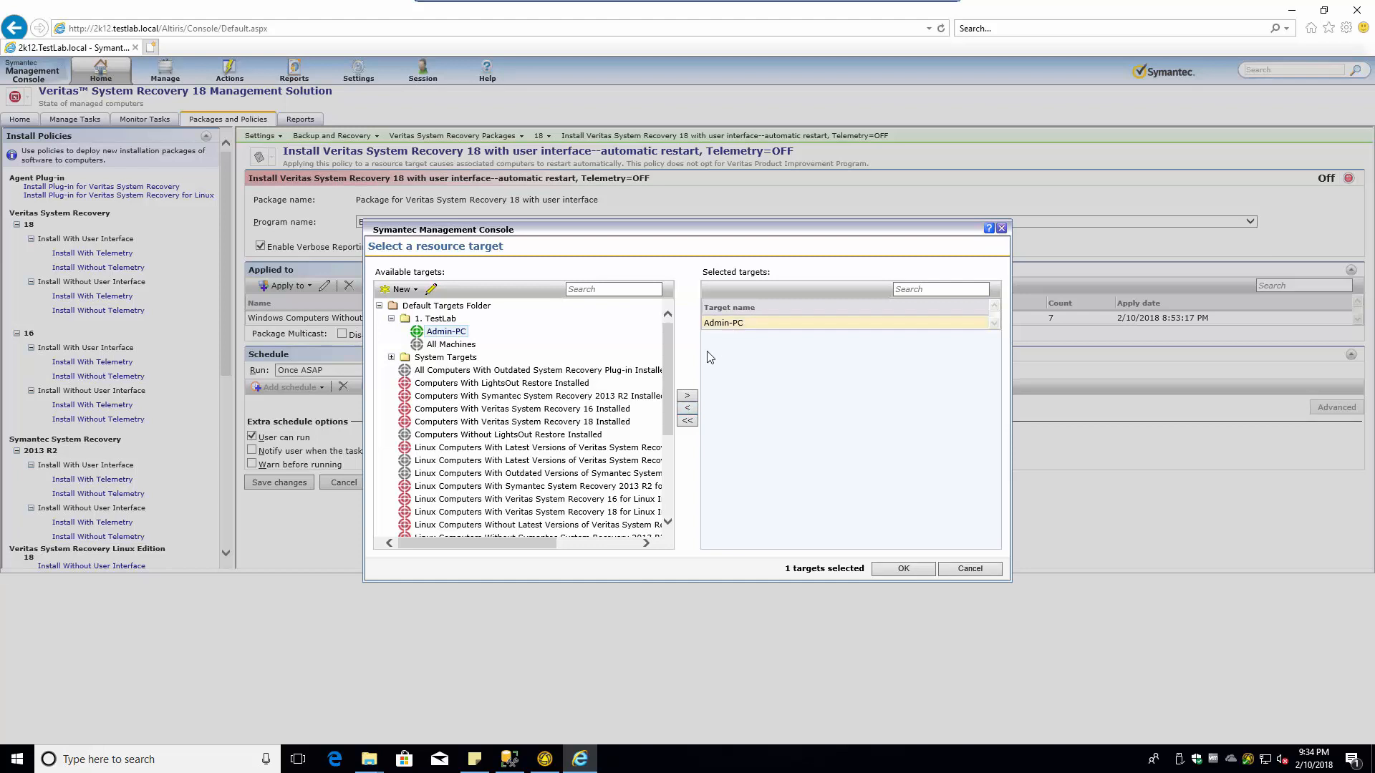
pyautogui.click(687, 410)
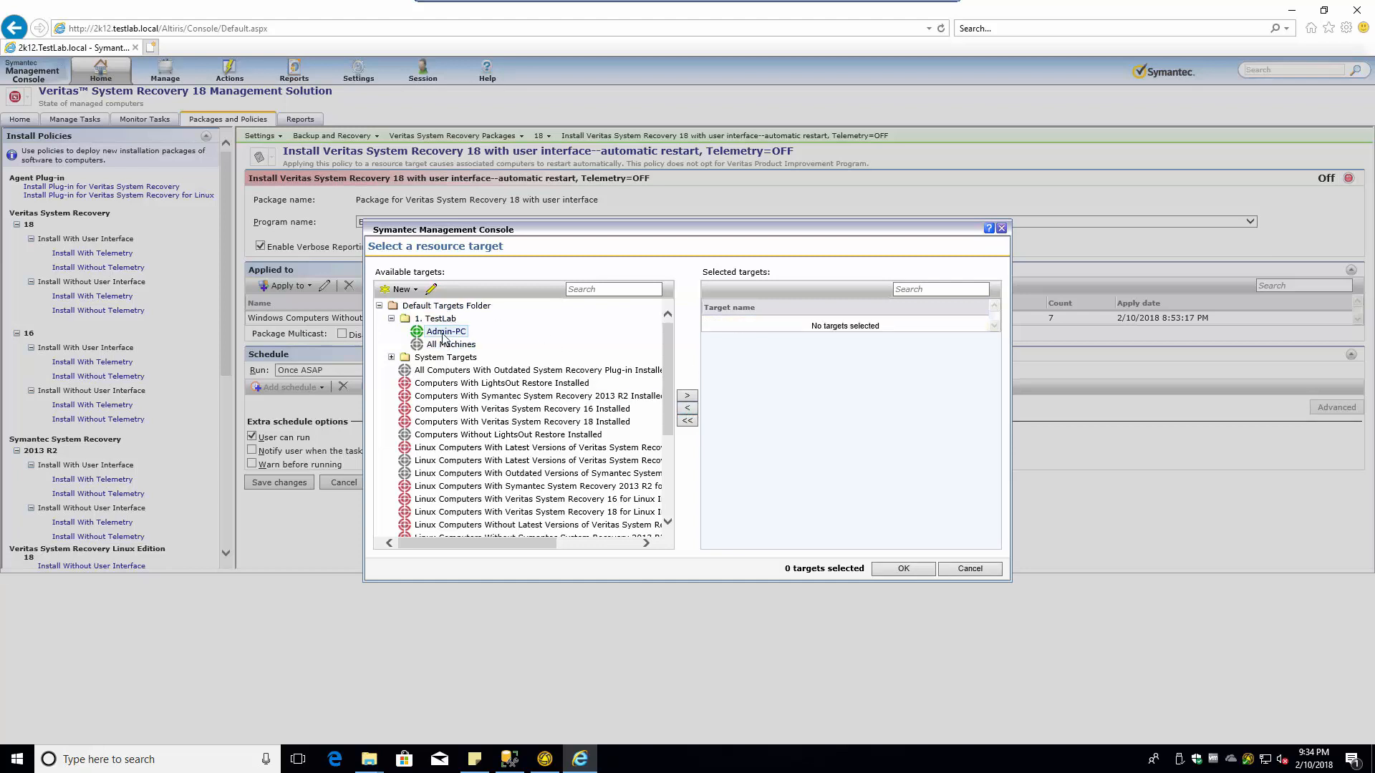
pyautogui.click(687, 396)
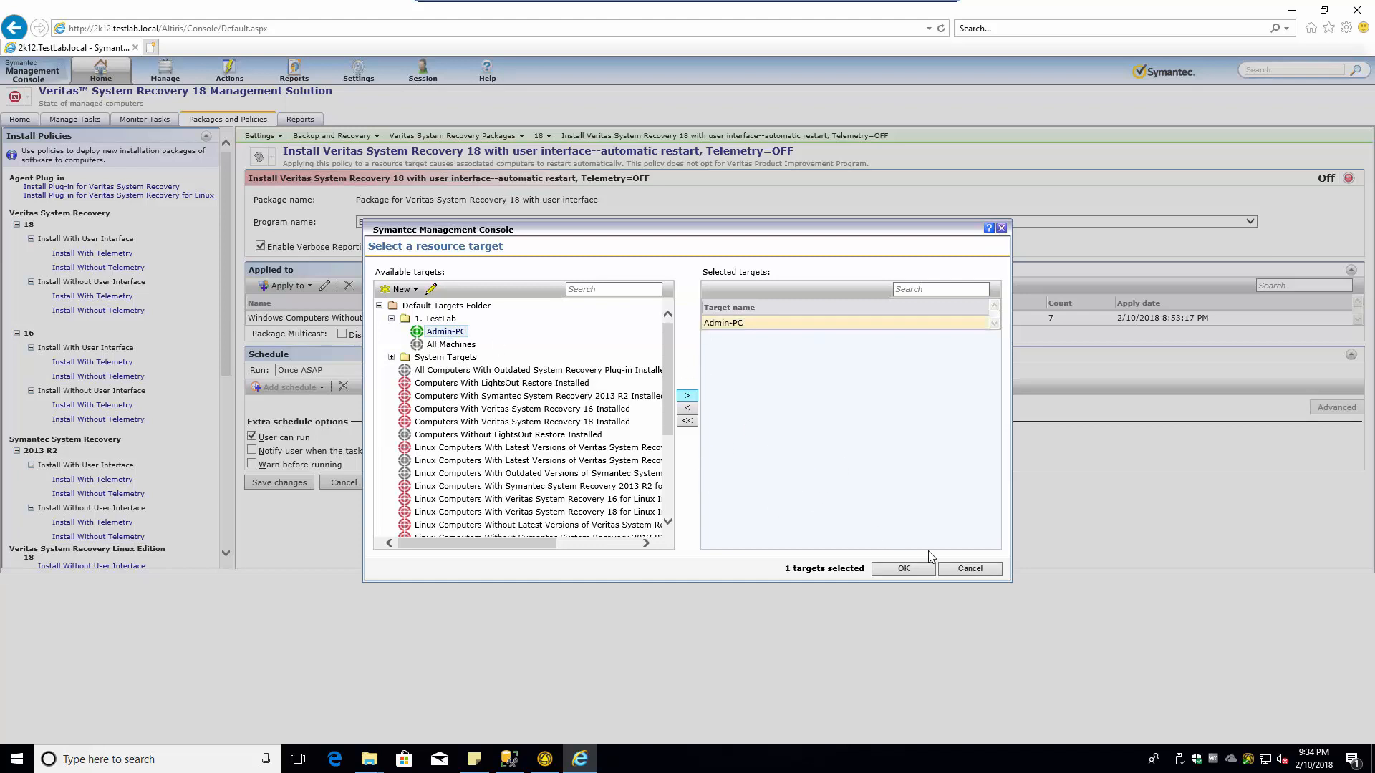
pyautogui.click(920, 567)
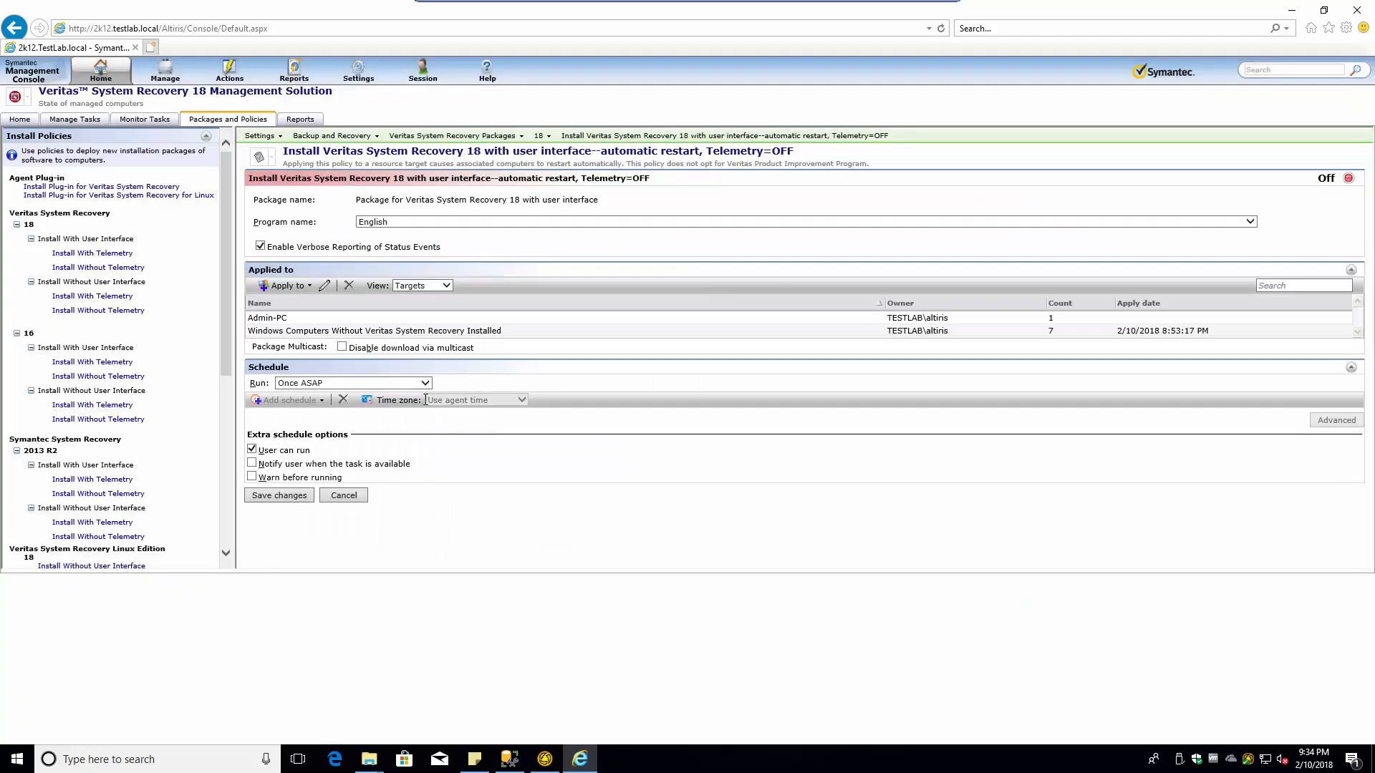
# - Remove the 'Windows Computers Without Veritas System Recovery Installed' target and turn the policy On
pyautogui.click(368, 331)
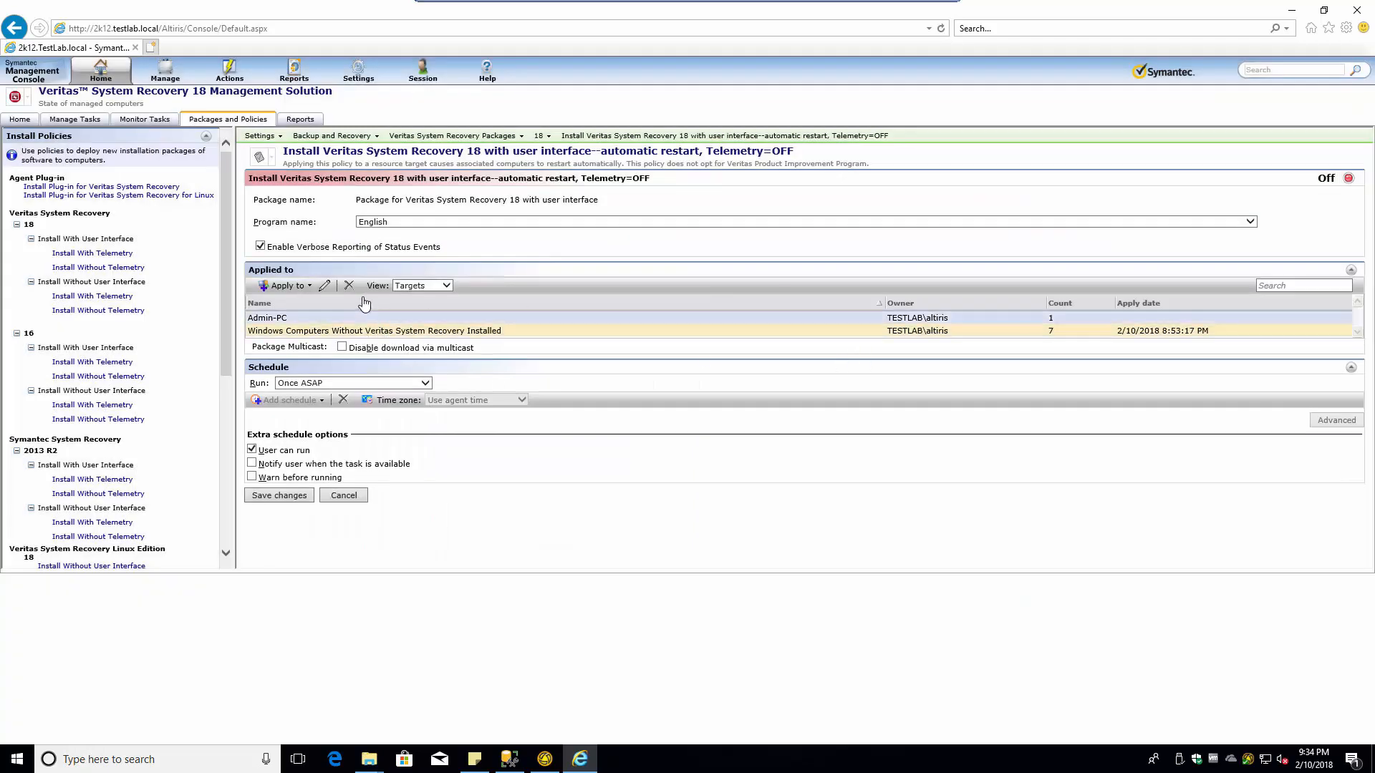
pyautogui.click(349, 285)
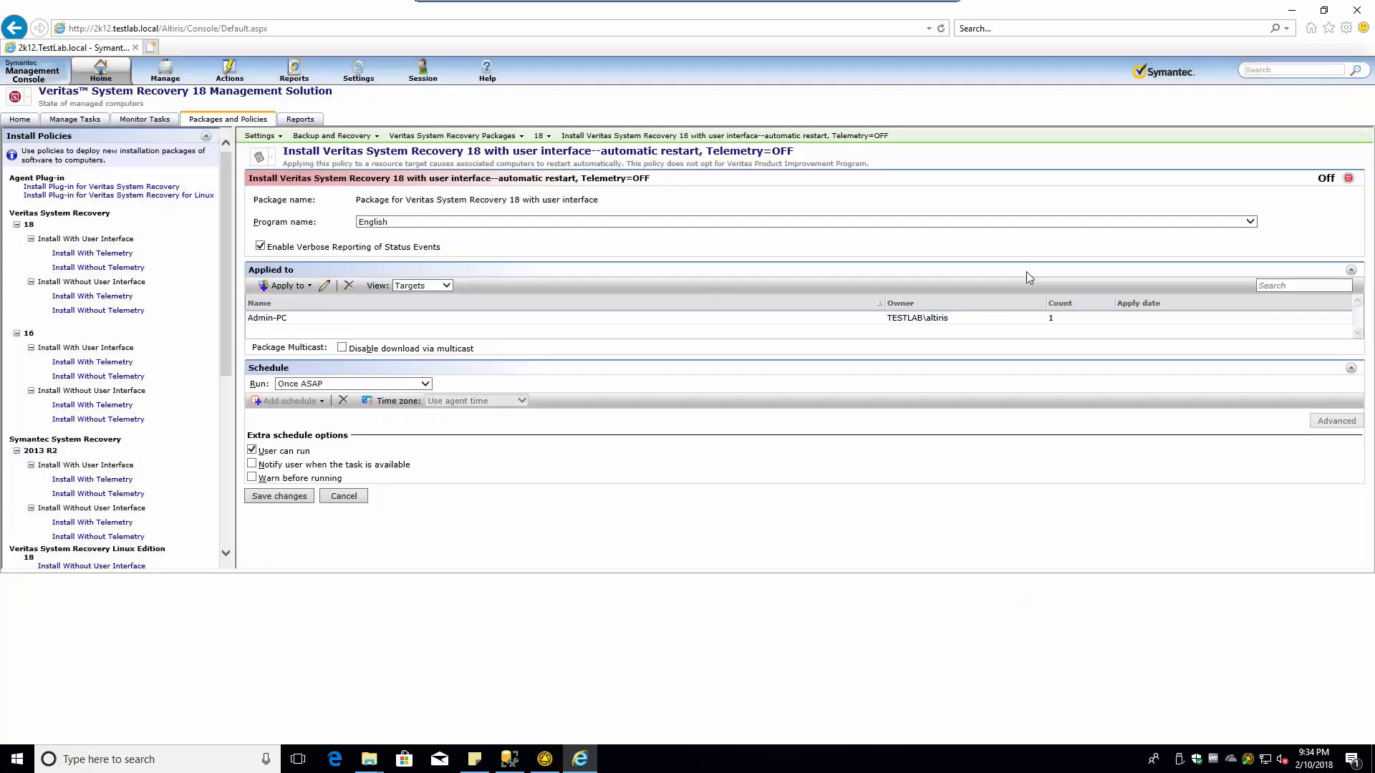
pyautogui.click(1335, 177)
pyautogui.click(1340, 194)
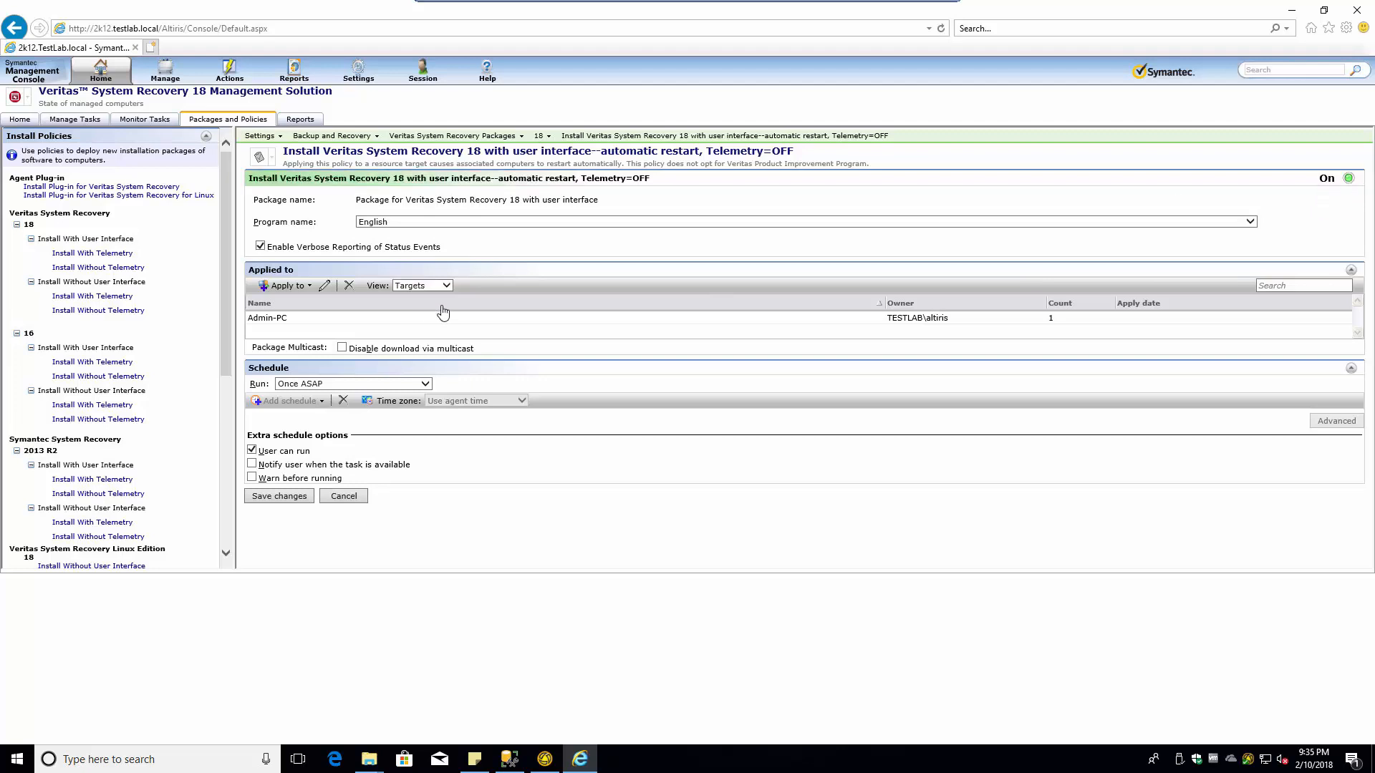
pyautogui.click(292, 319)
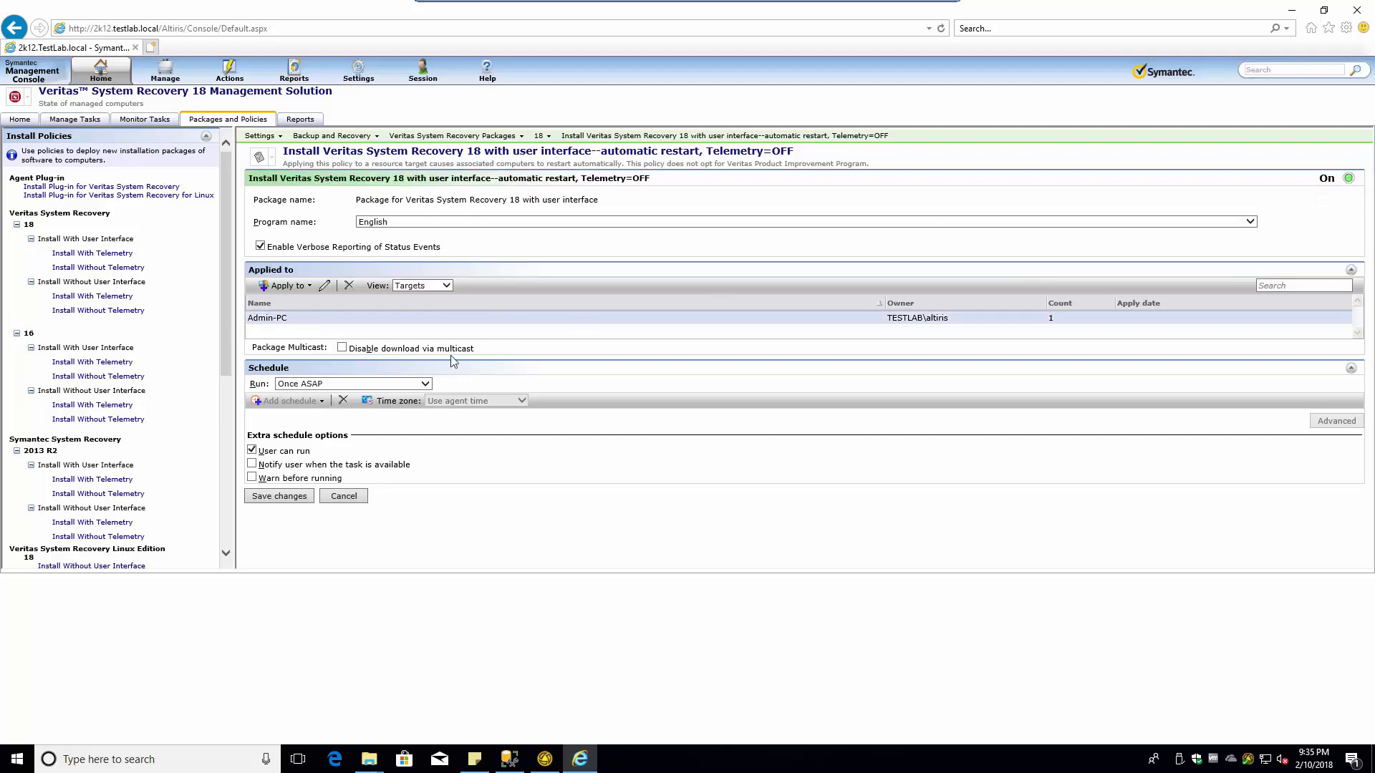
# - Keep the run schedule at Once ASAP, enable Warn before running with a 1-minute defer, and save
pyautogui.click(341, 384)
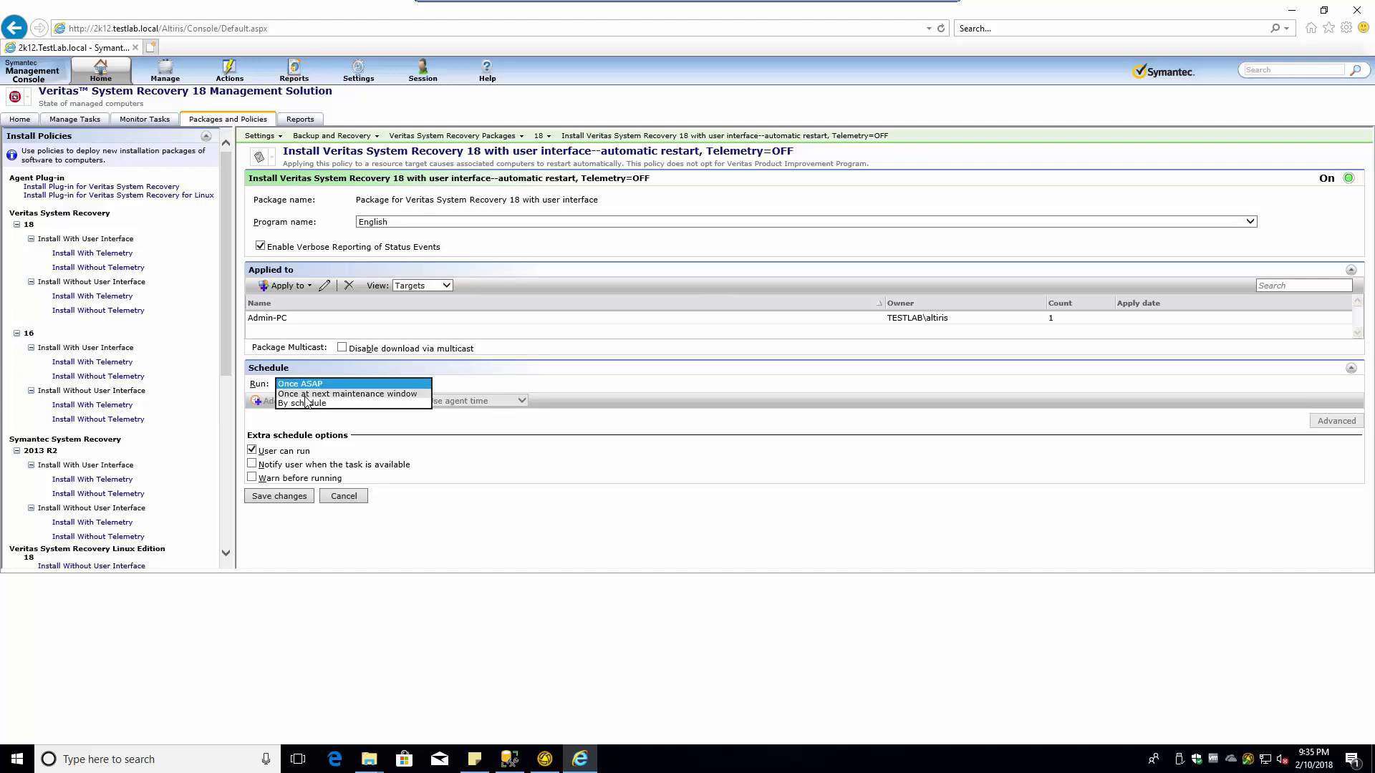
pyautogui.click(552, 480)
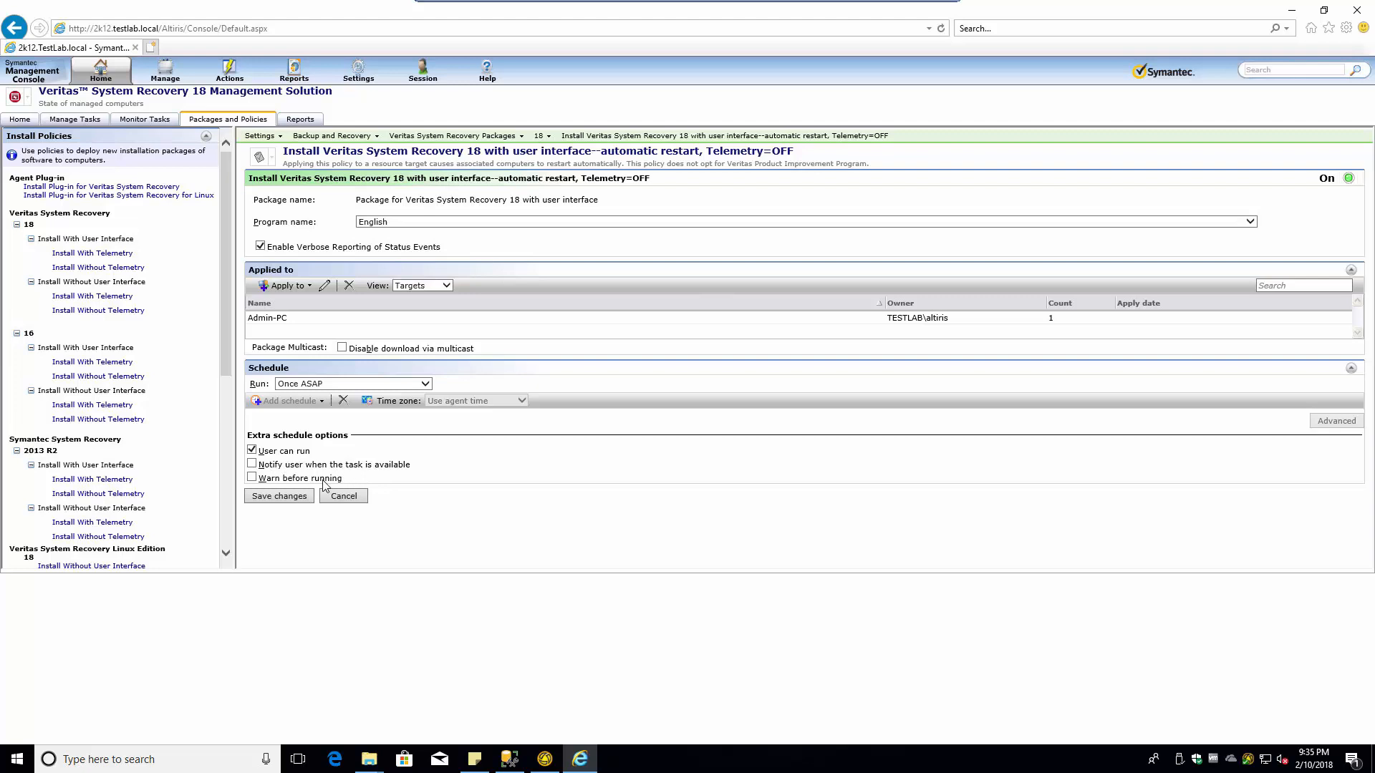
pyautogui.click(252, 478)
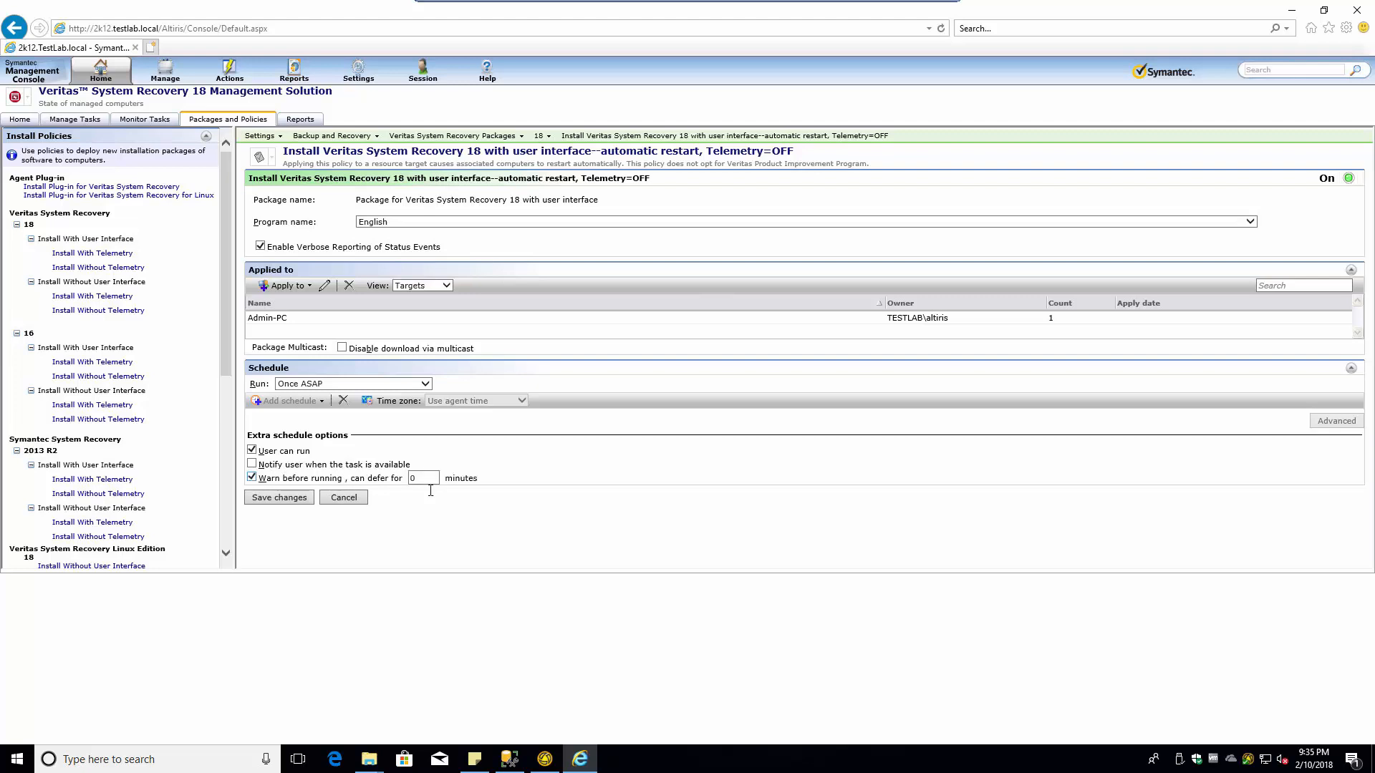
pyautogui.click(410, 478)
pyautogui.click(290, 496)
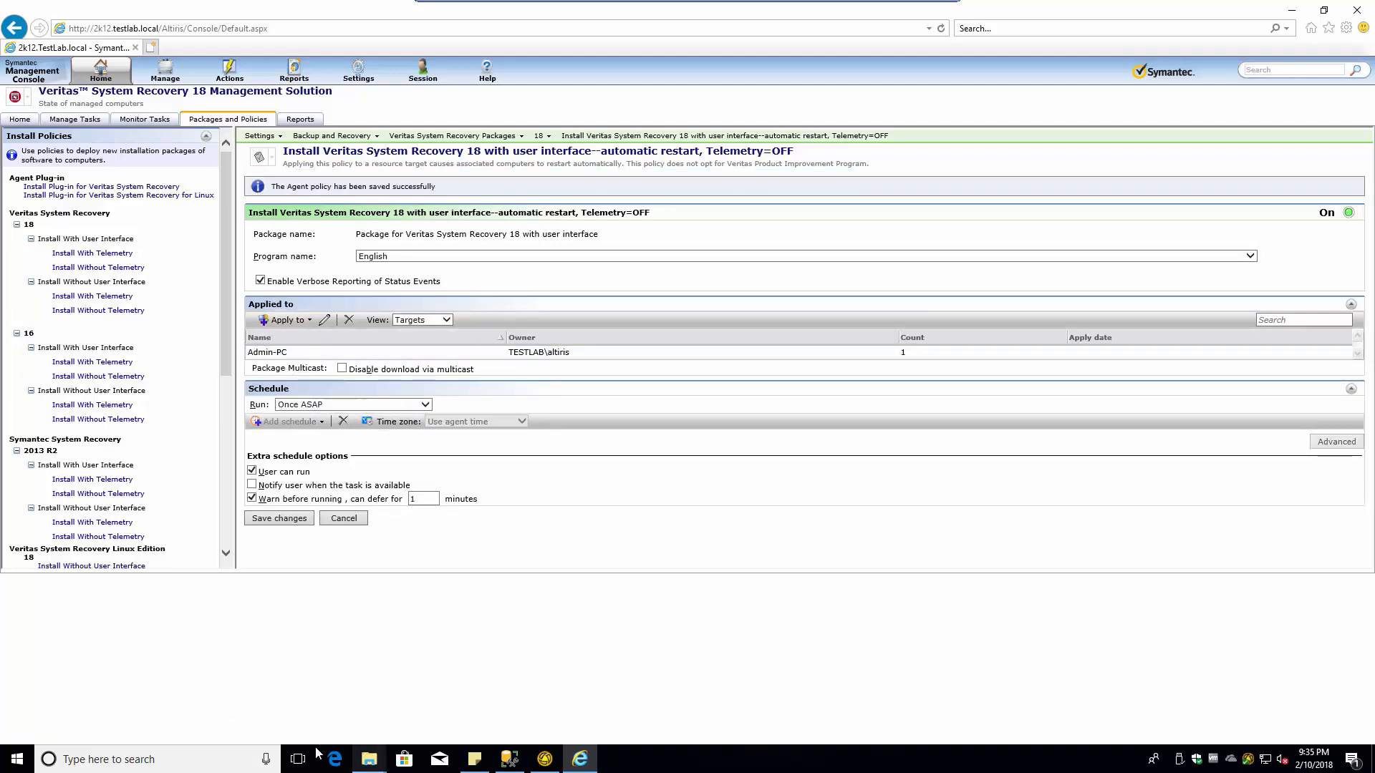
# - In Symantec Management Agent, retry fetching the server configuration and enlarge the deliveries list
pyautogui.click(545, 759)
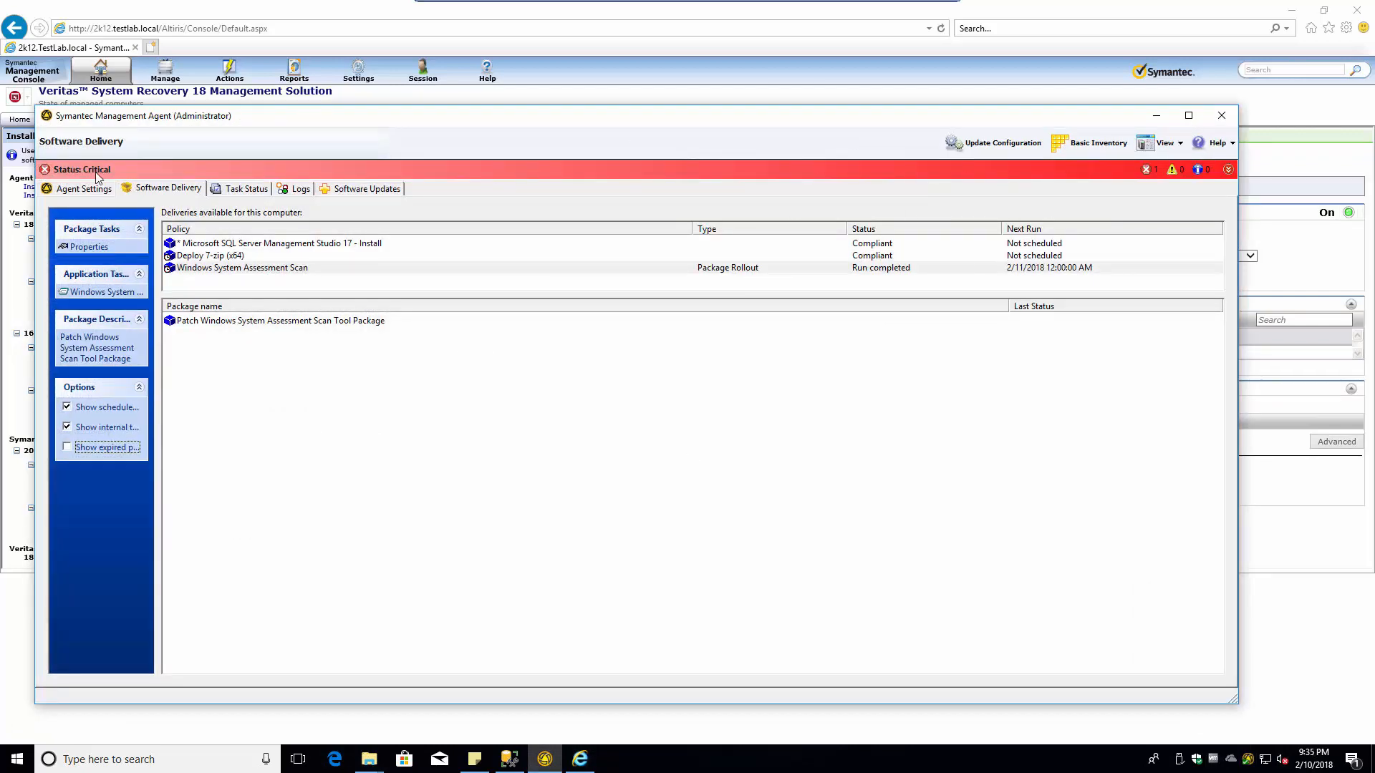
pyautogui.click(1228, 171)
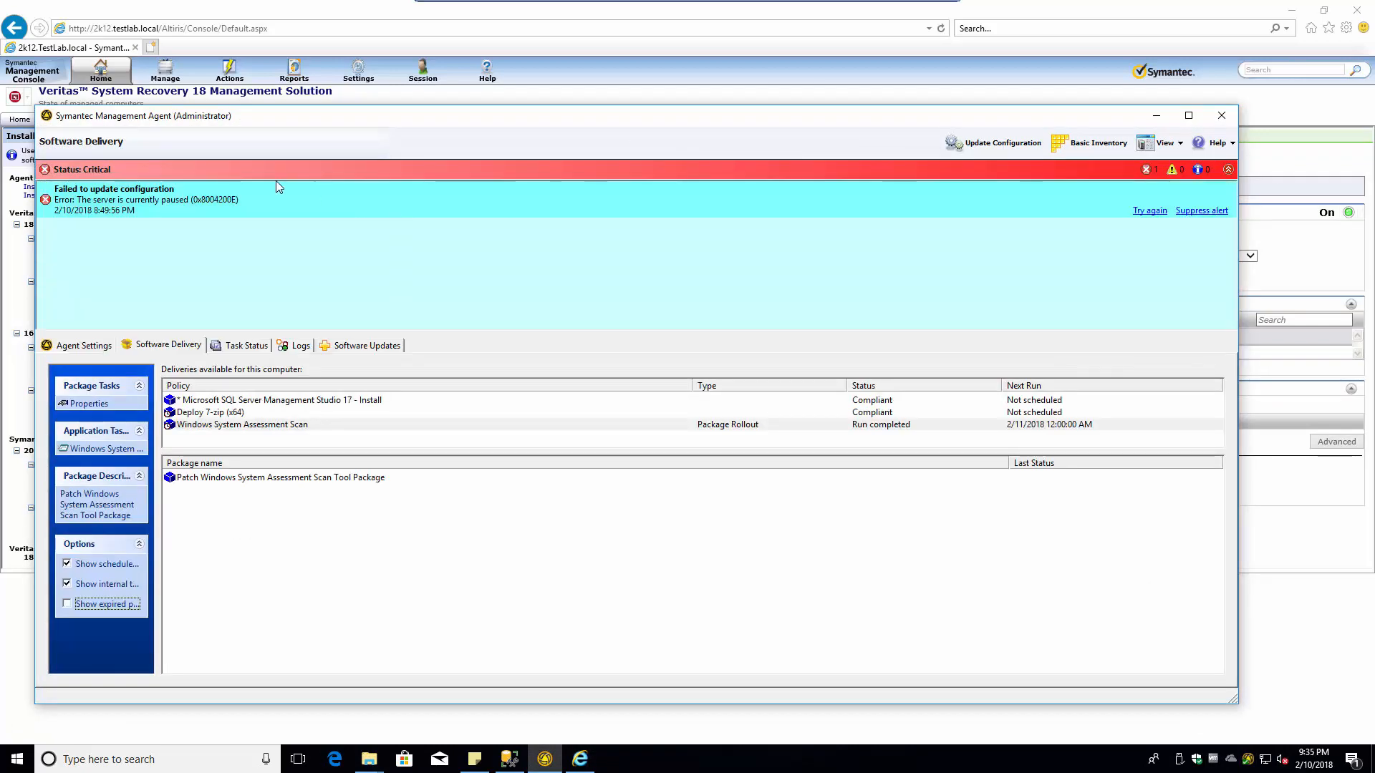
pyautogui.click(1147, 211)
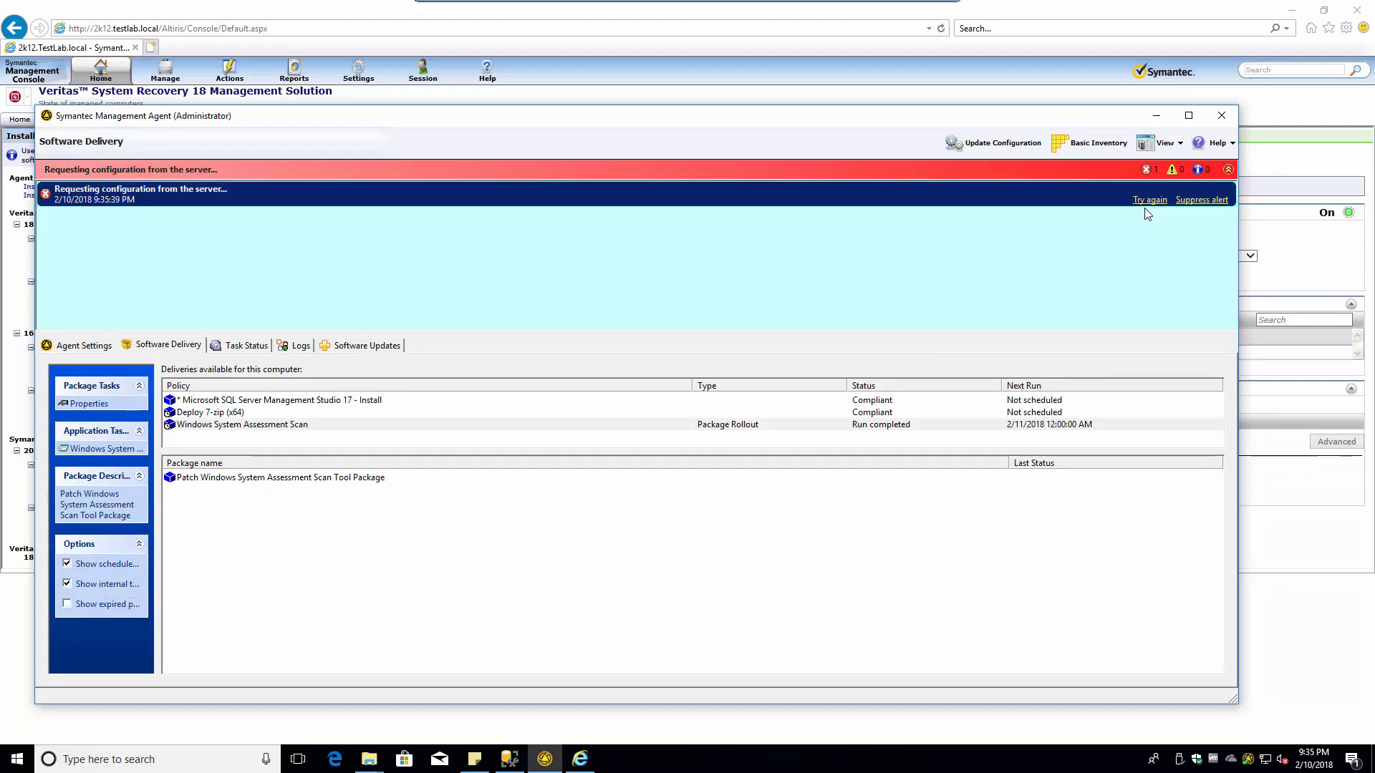
pyautogui.click(1227, 171)
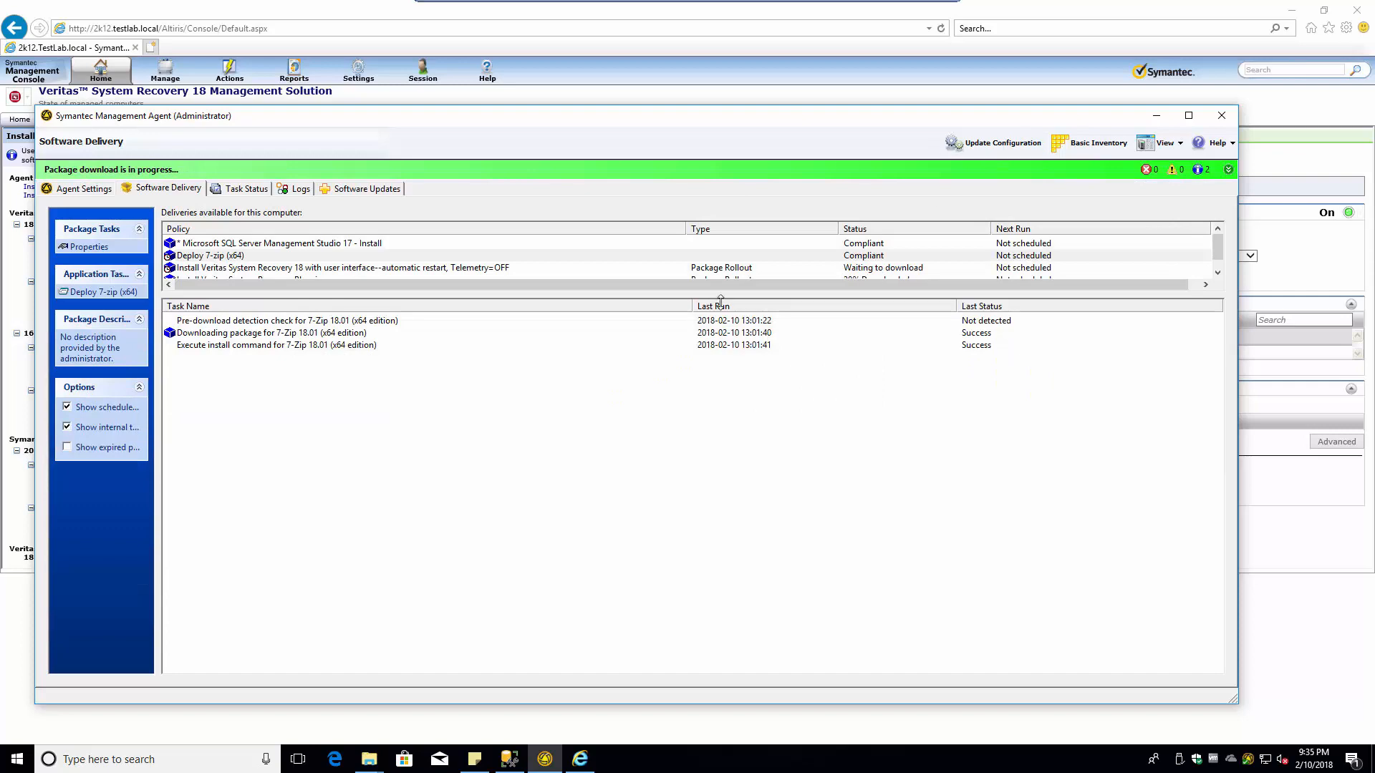
pyautogui.moveTo(709, 295); pyautogui.dragTo(730, 464)
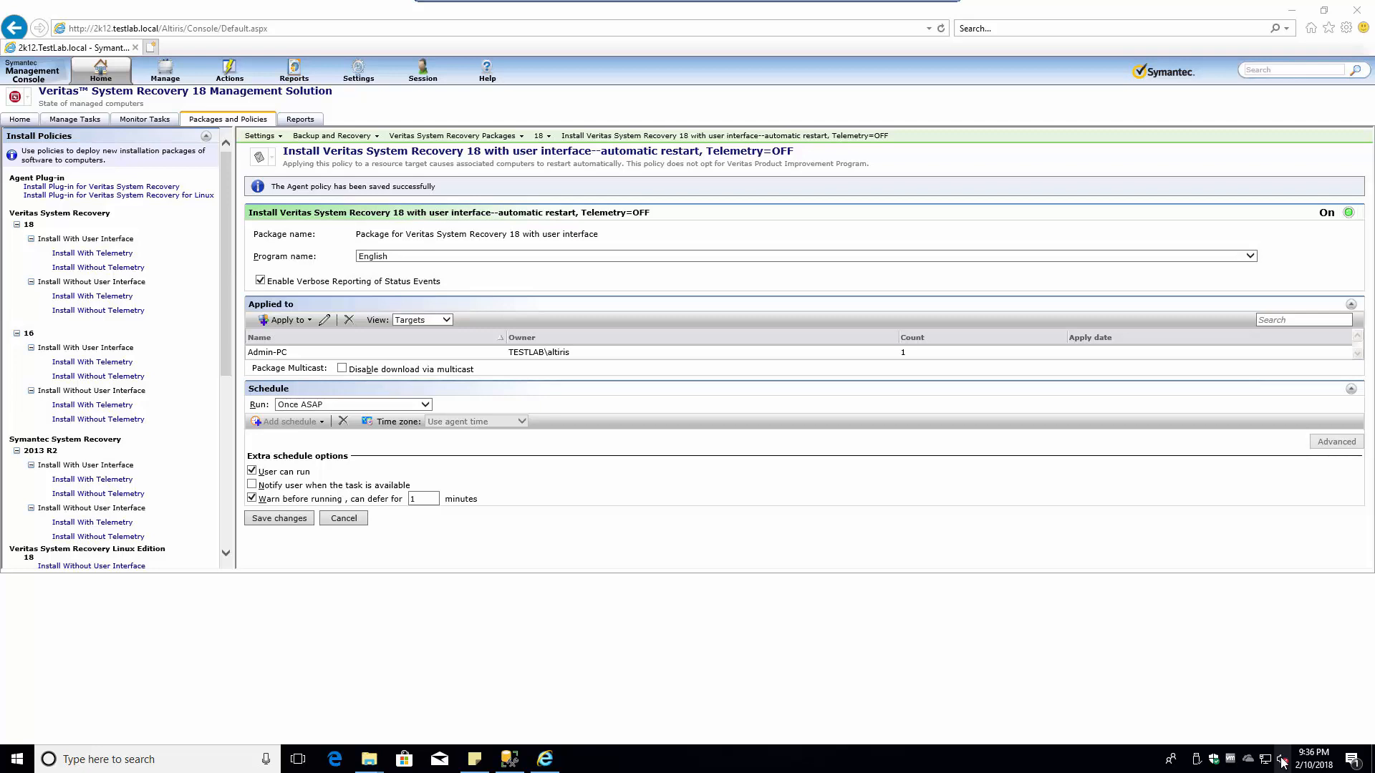
# - Open Task Manager's Details tab and select the AeXNSAgent.exe process
pyautogui.rightClick(678, 759)
pyautogui.click(737, 694)
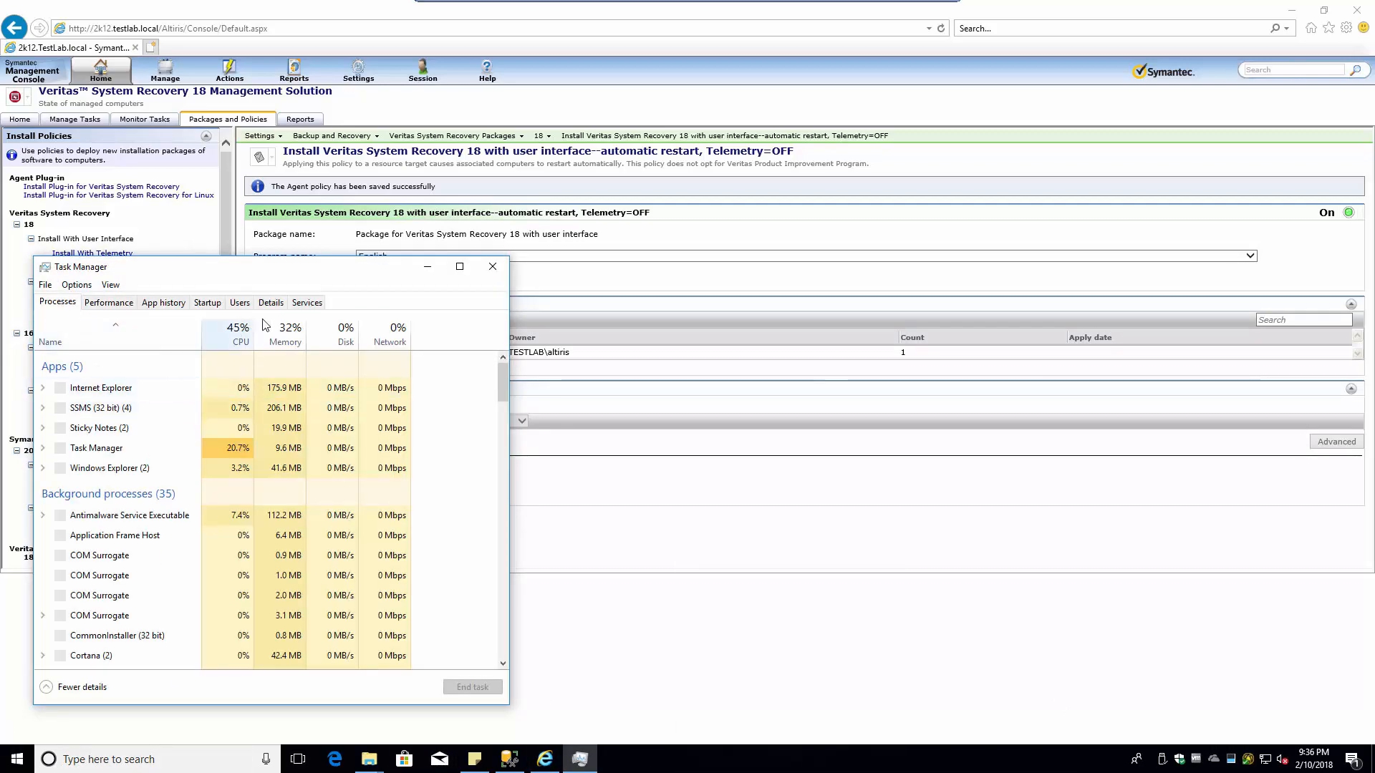
pyautogui.click(270, 302)
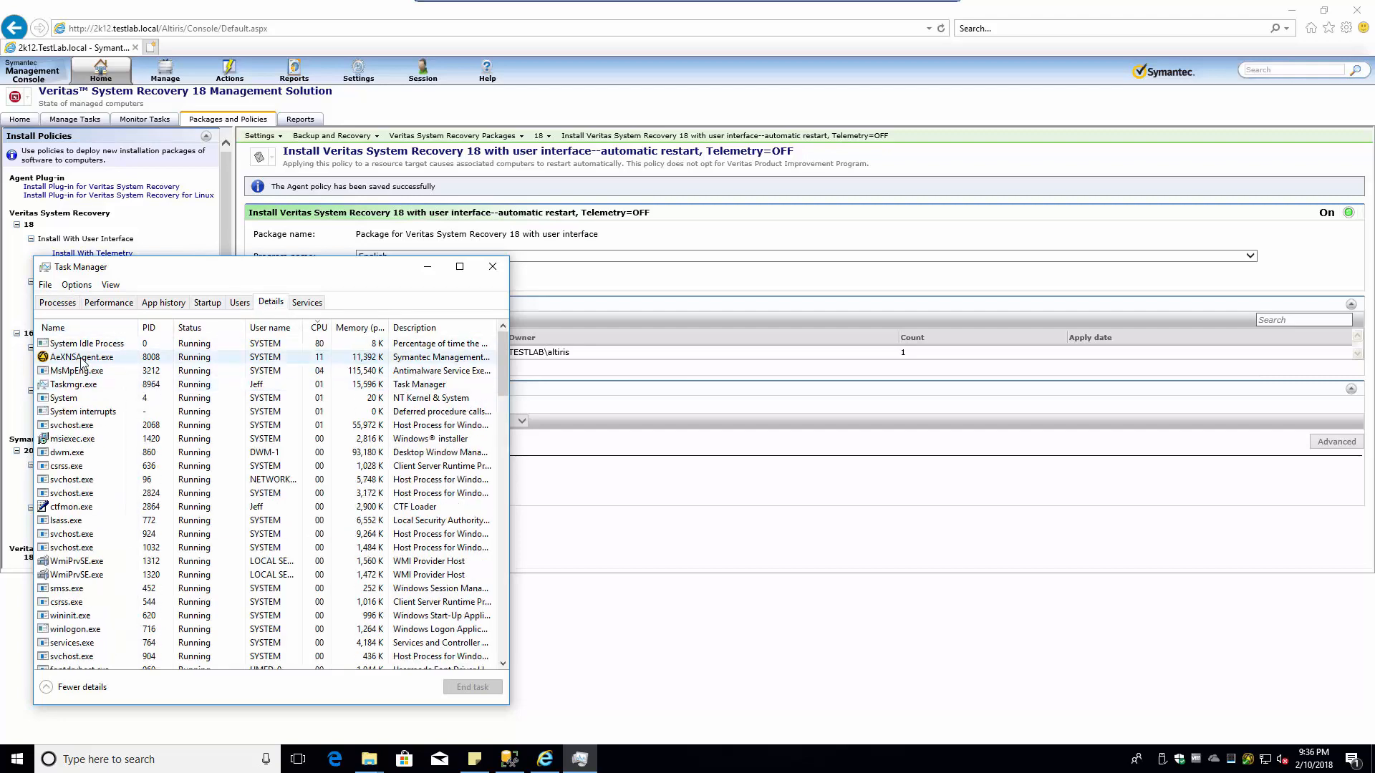
pyautogui.click(83, 358)
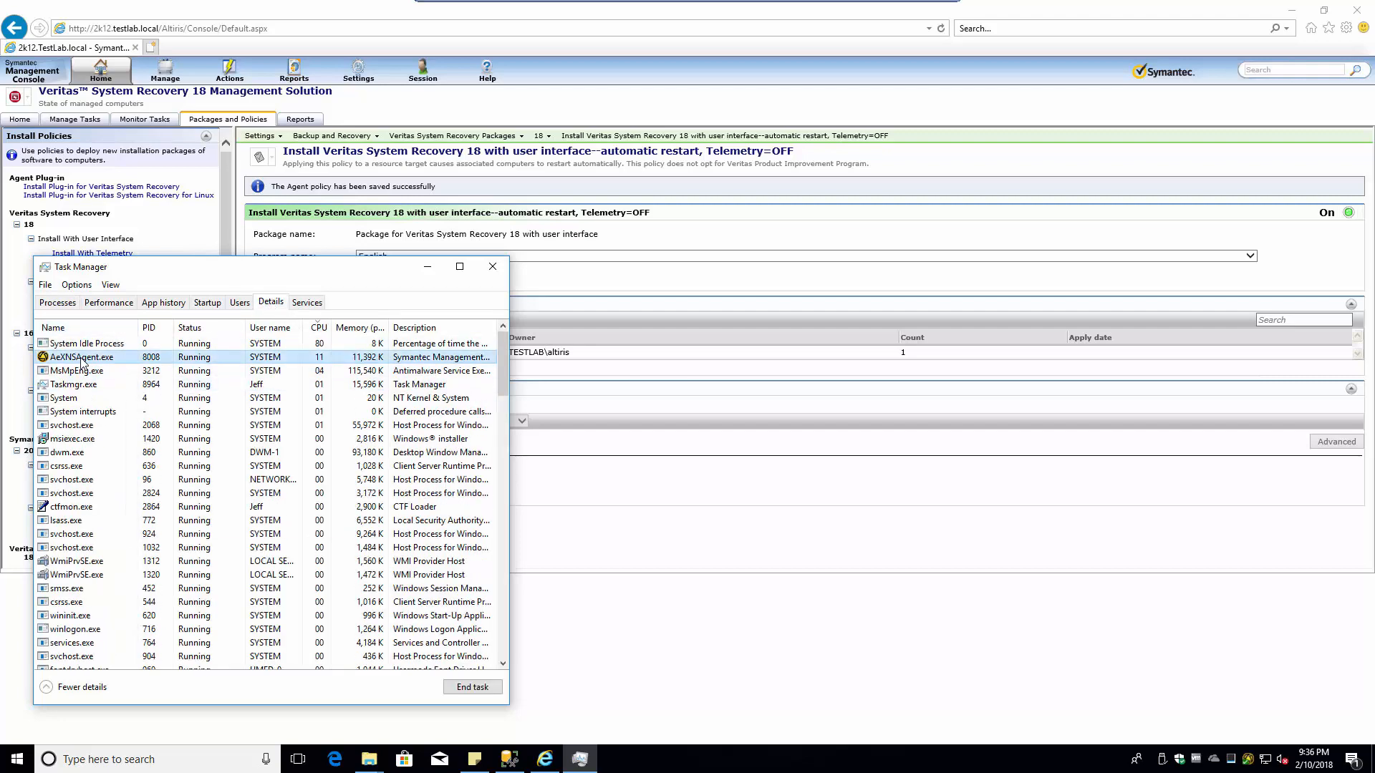
# - Reopen the agent and review the Veritas System Recovery 18 package's download history, then close its properties
pyautogui.rightClick(1247, 759)
pyautogui.click(1131, 742)
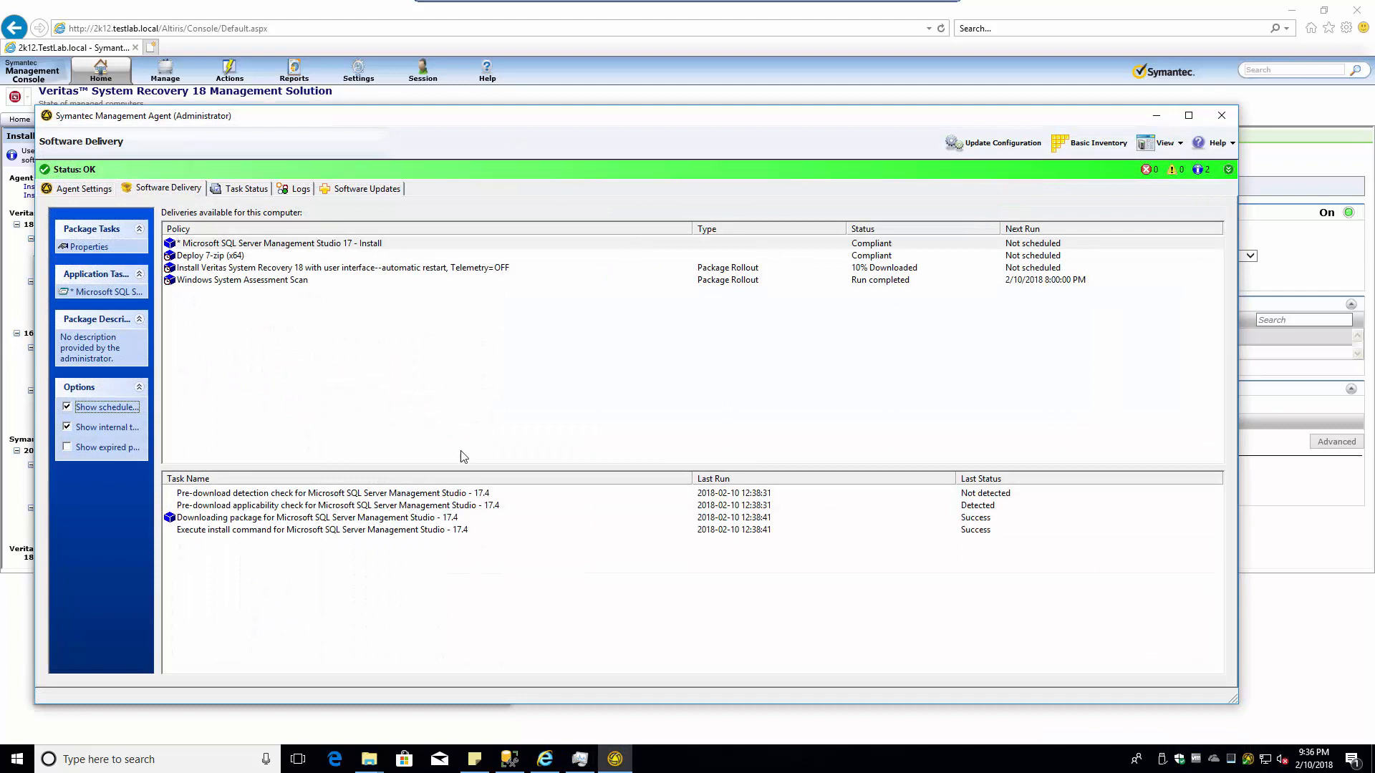
pyautogui.click(868, 270)
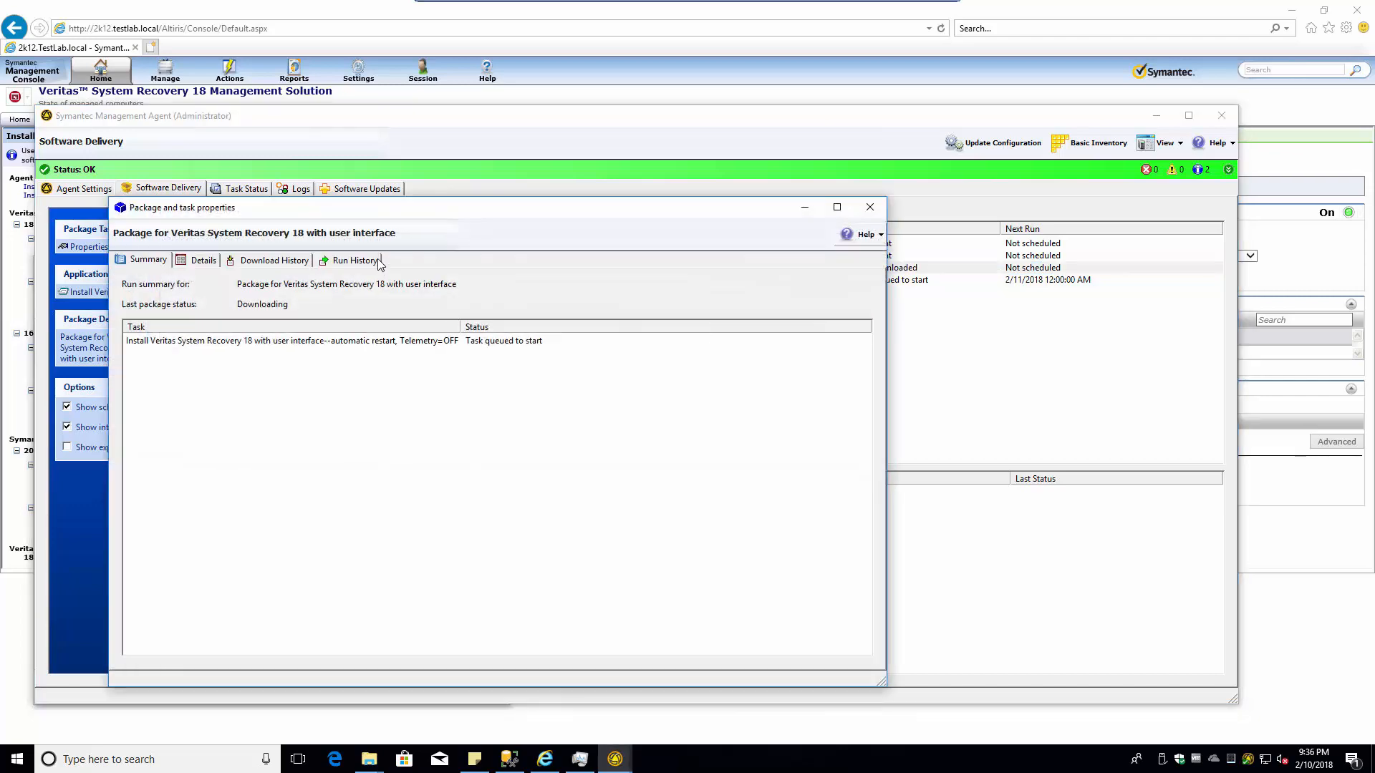
pyautogui.click(271, 260)
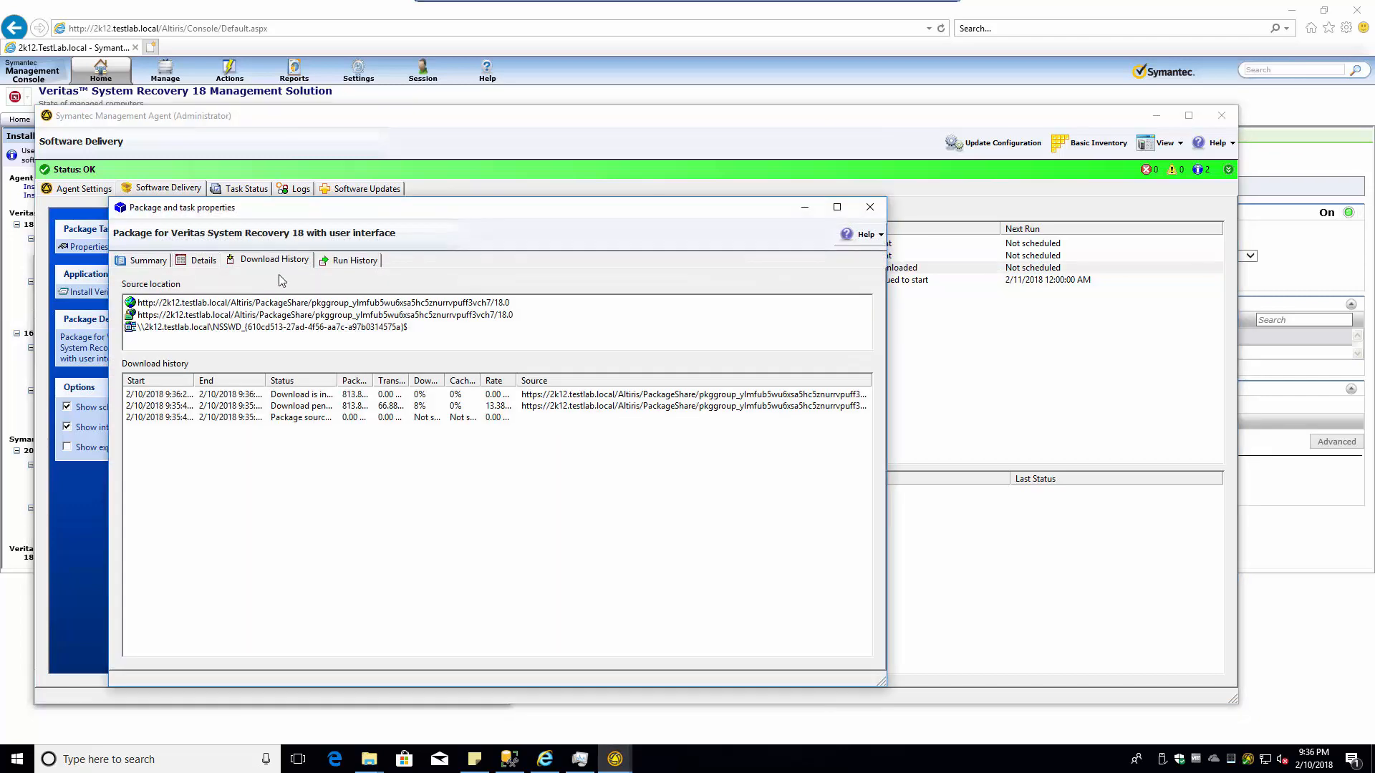
pyautogui.click(421, 398)
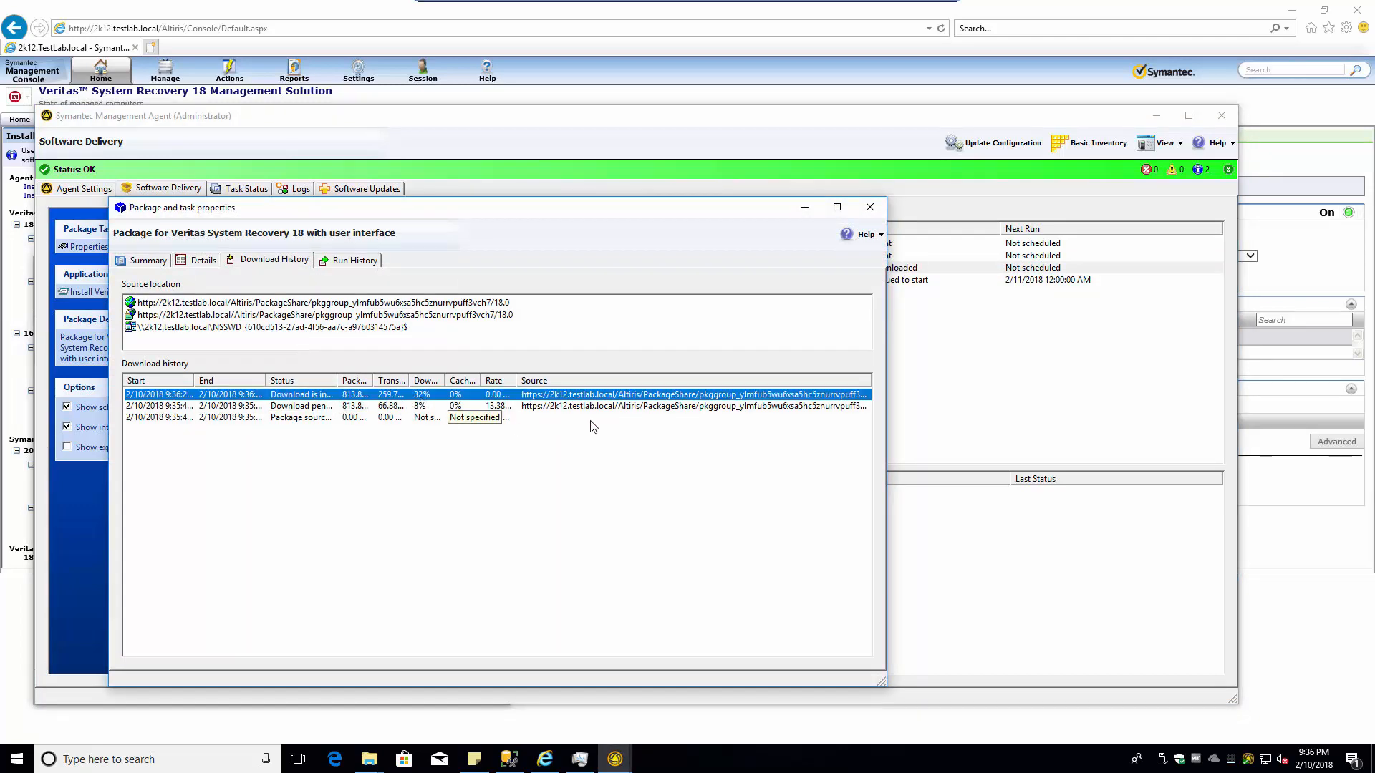
pyautogui.moveTo(586, 215); pyautogui.dragTo(864, 299)
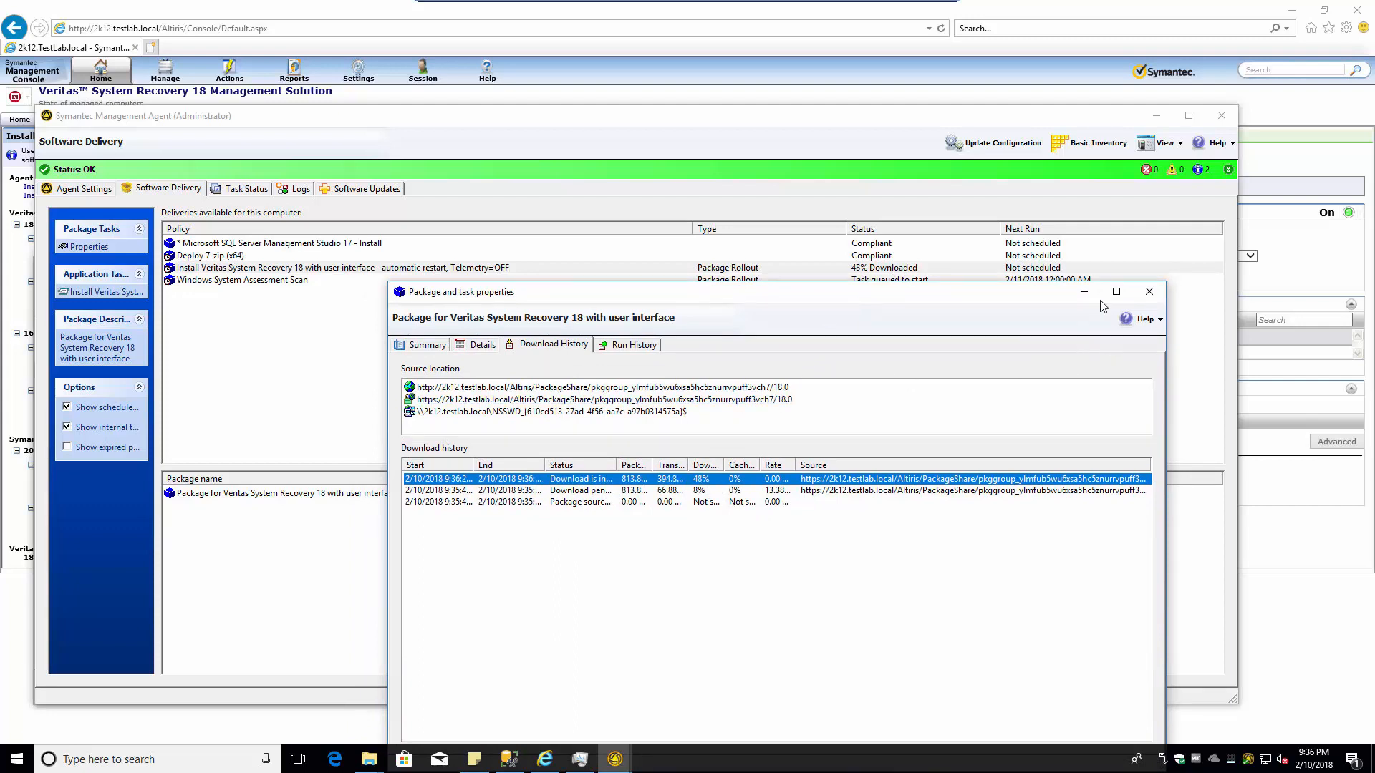
pyautogui.click(1149, 292)
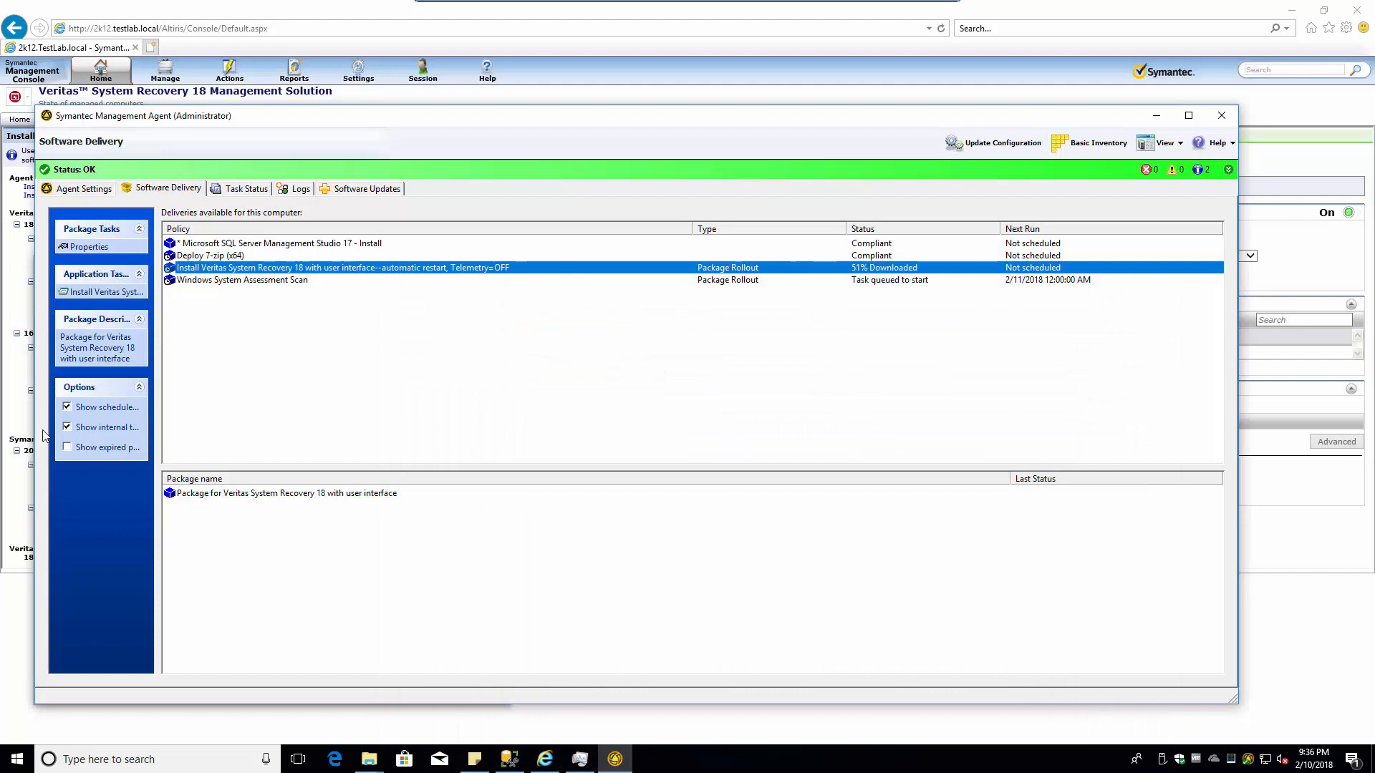
# - Toggle the Show internal tasks and packages option off and back on
pyautogui.click(68, 428)
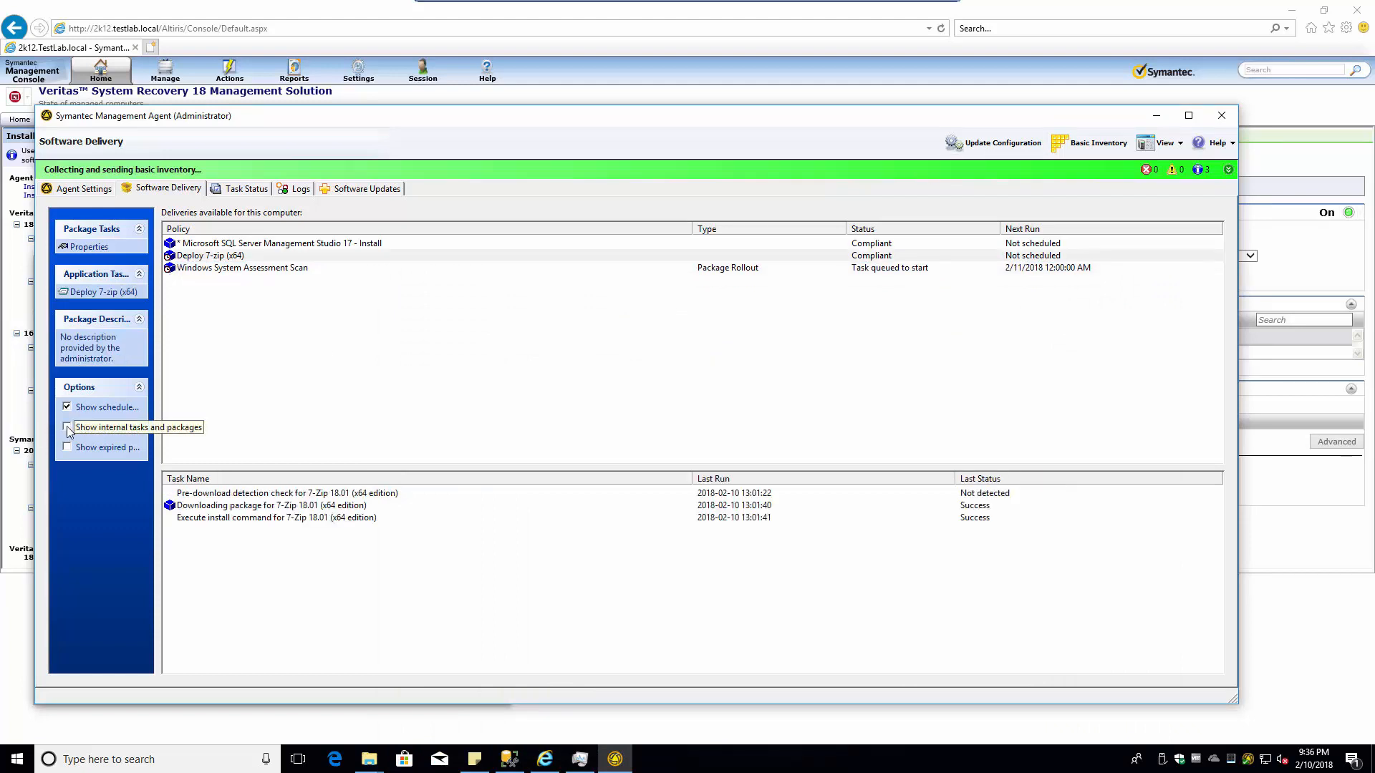
pyautogui.click(68, 428)
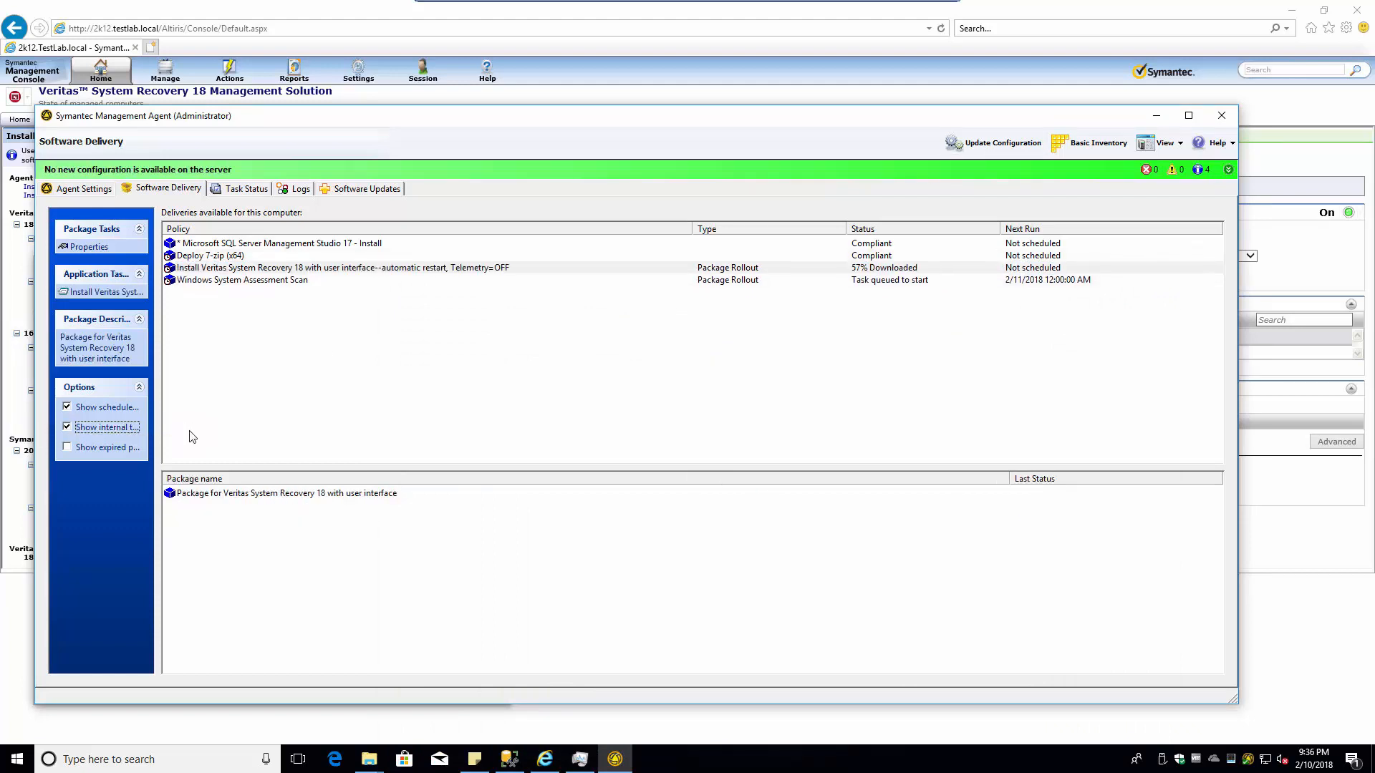
pyautogui.click(67, 428)
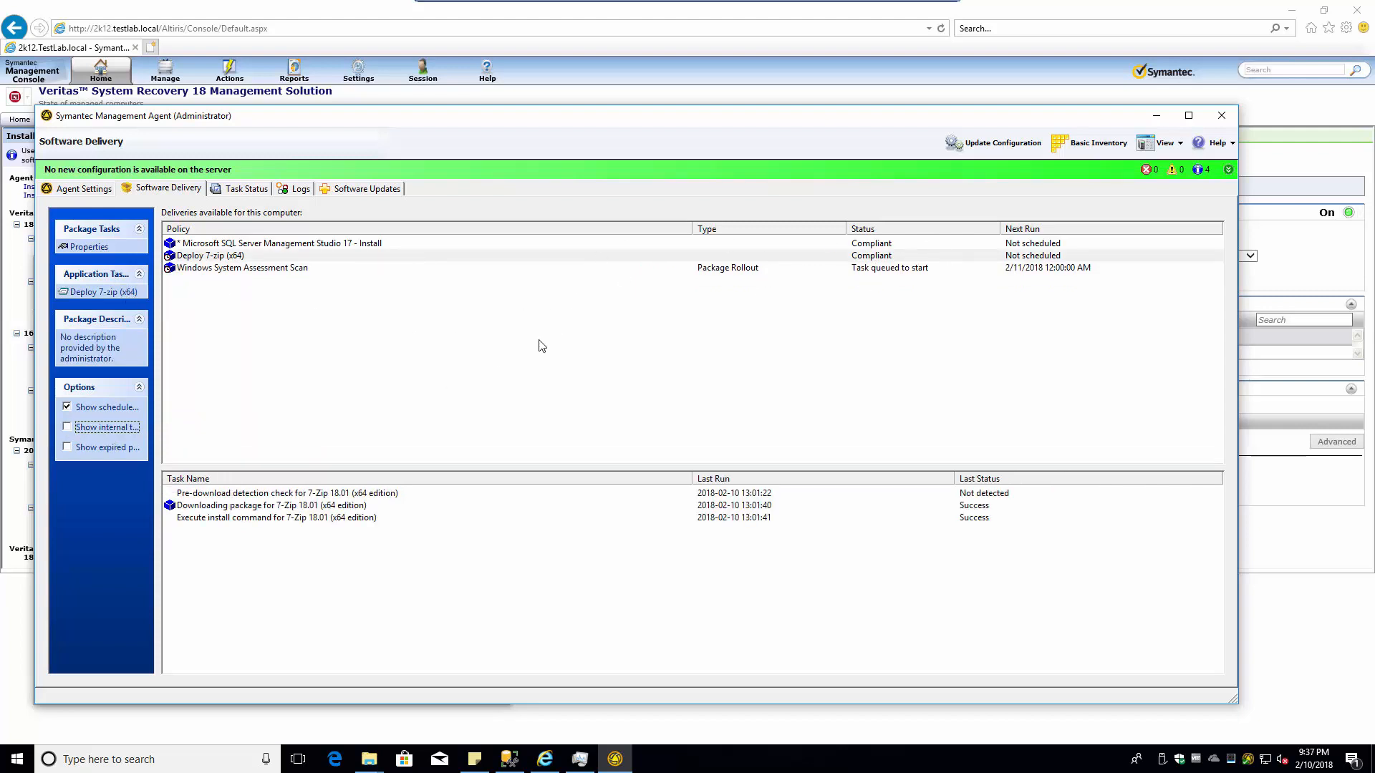
pyautogui.click(68, 427)
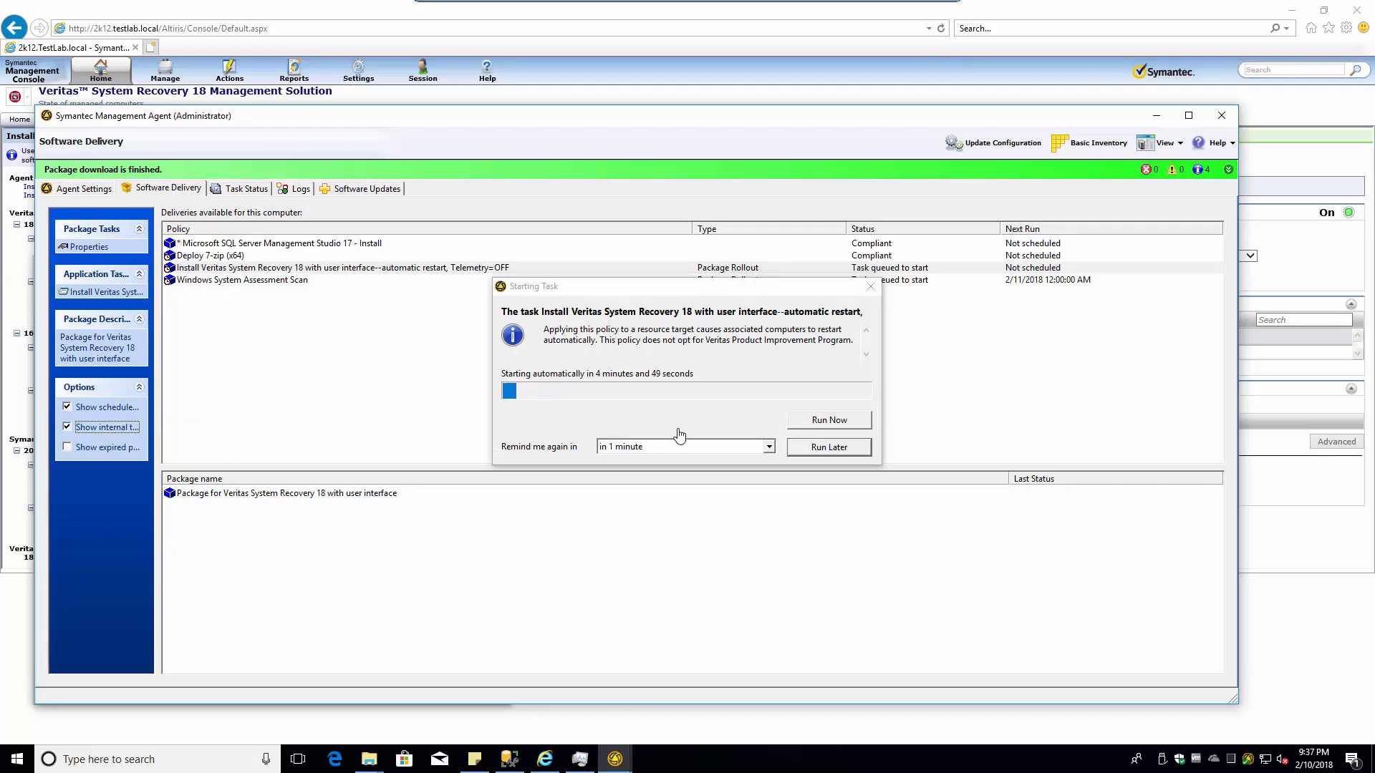
# - Defer the Veritas install task with a 1-minute reminder using Run Later
pyautogui.click(713, 446)
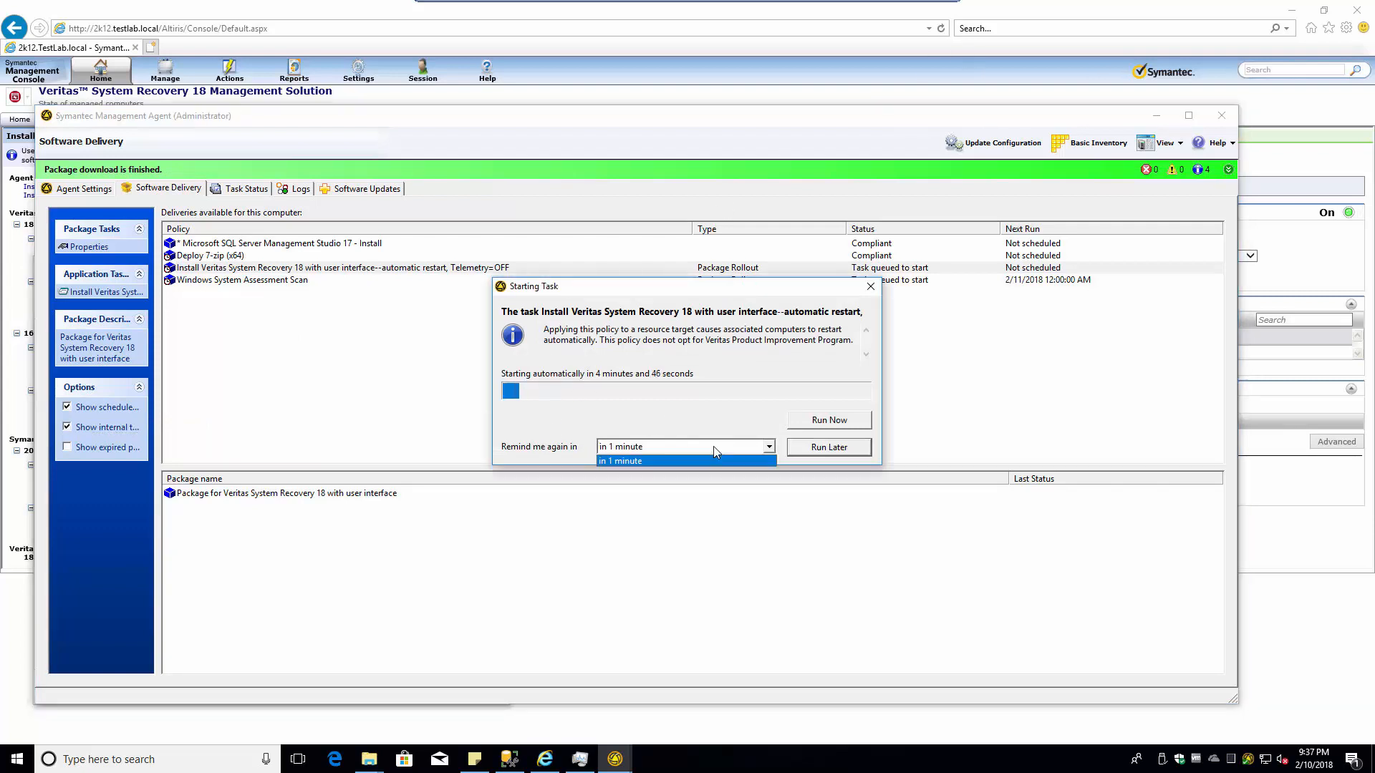
pyautogui.click(713, 446)
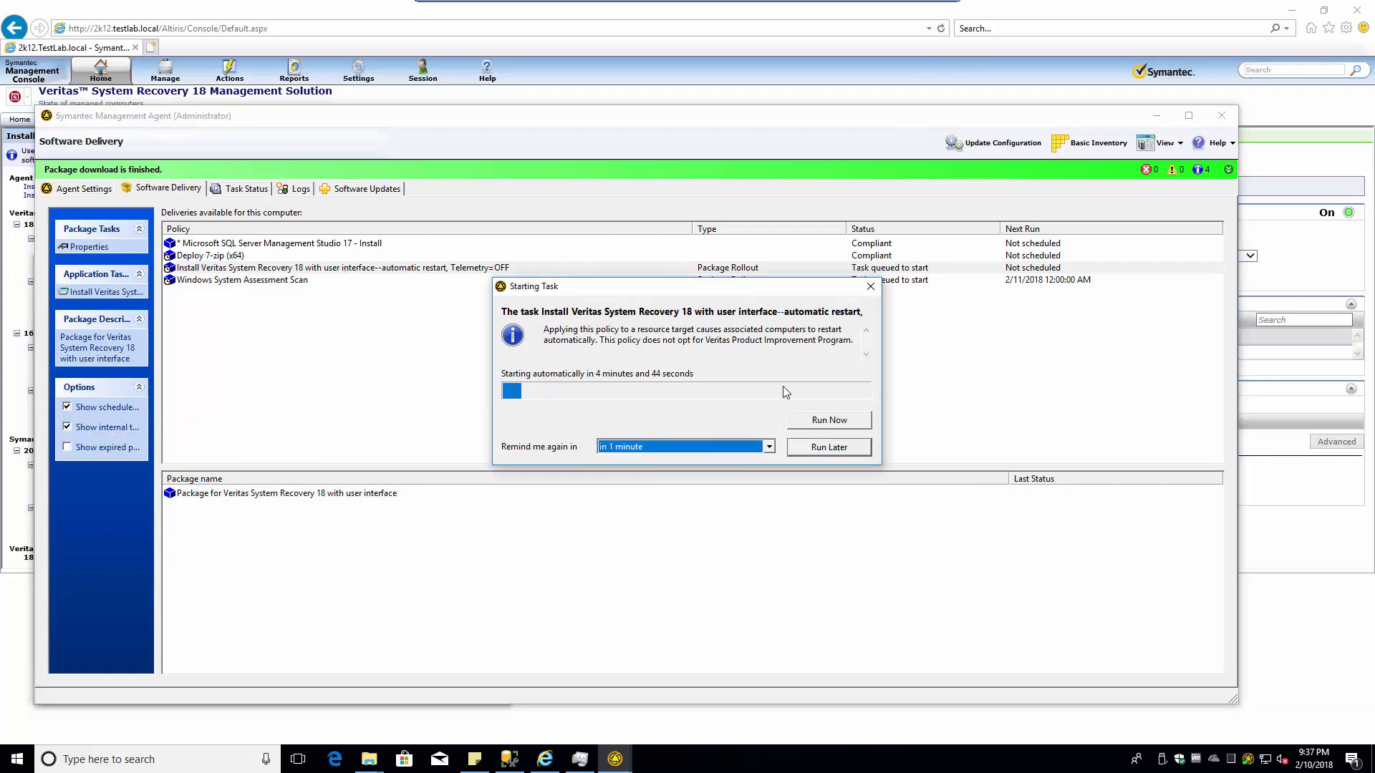
pyautogui.click(816, 447)
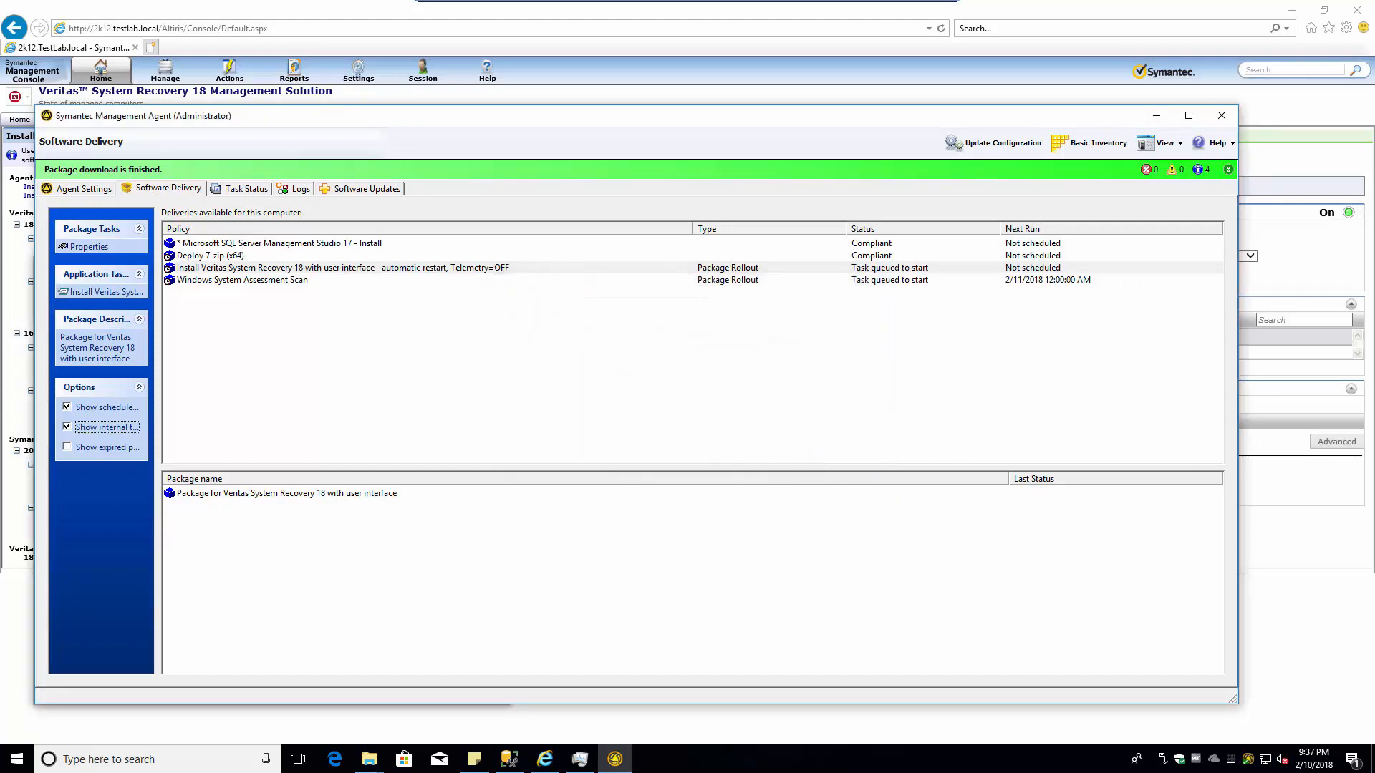
pyautogui.click(1315, 760)
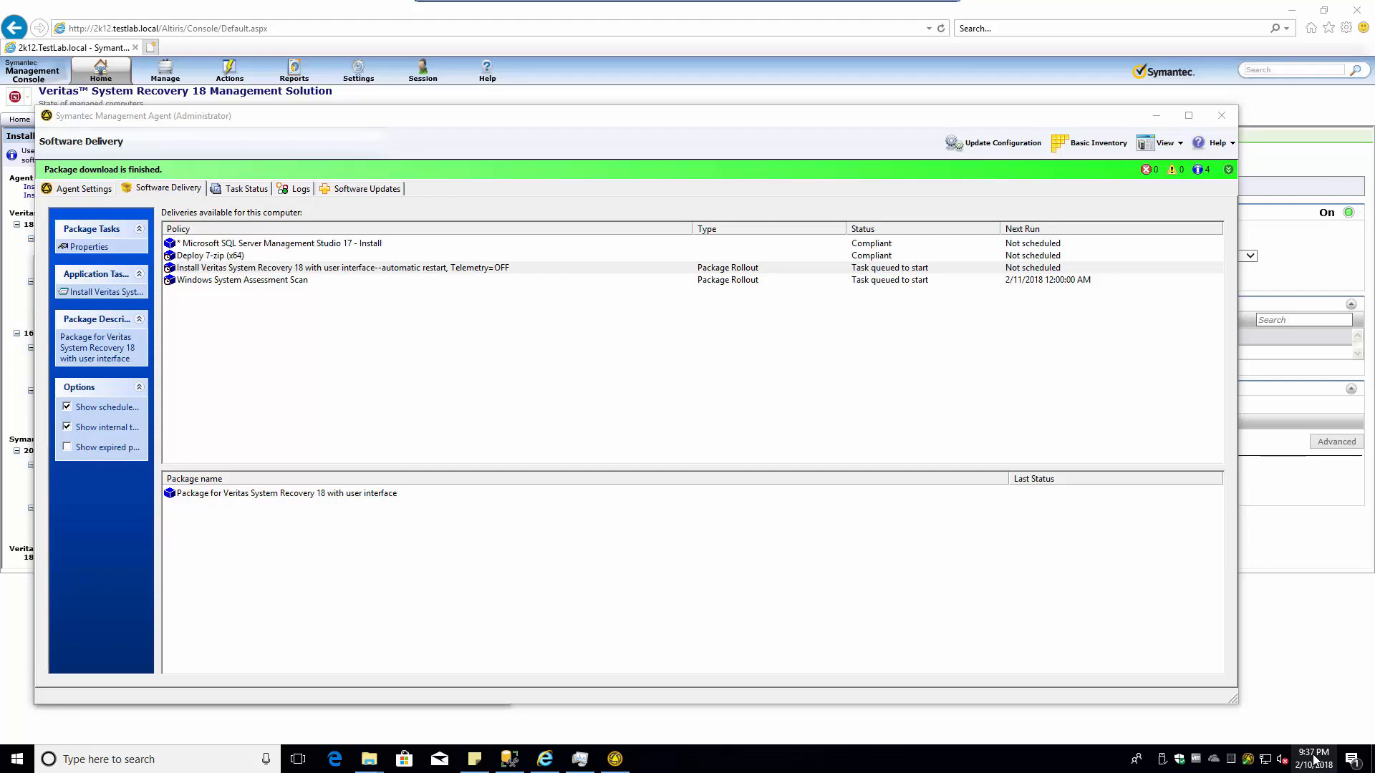
# - Check the time on the taskbar clock, then run the Veritas System Recovery 18 install task now
pyautogui.rightClick(1321, 757)
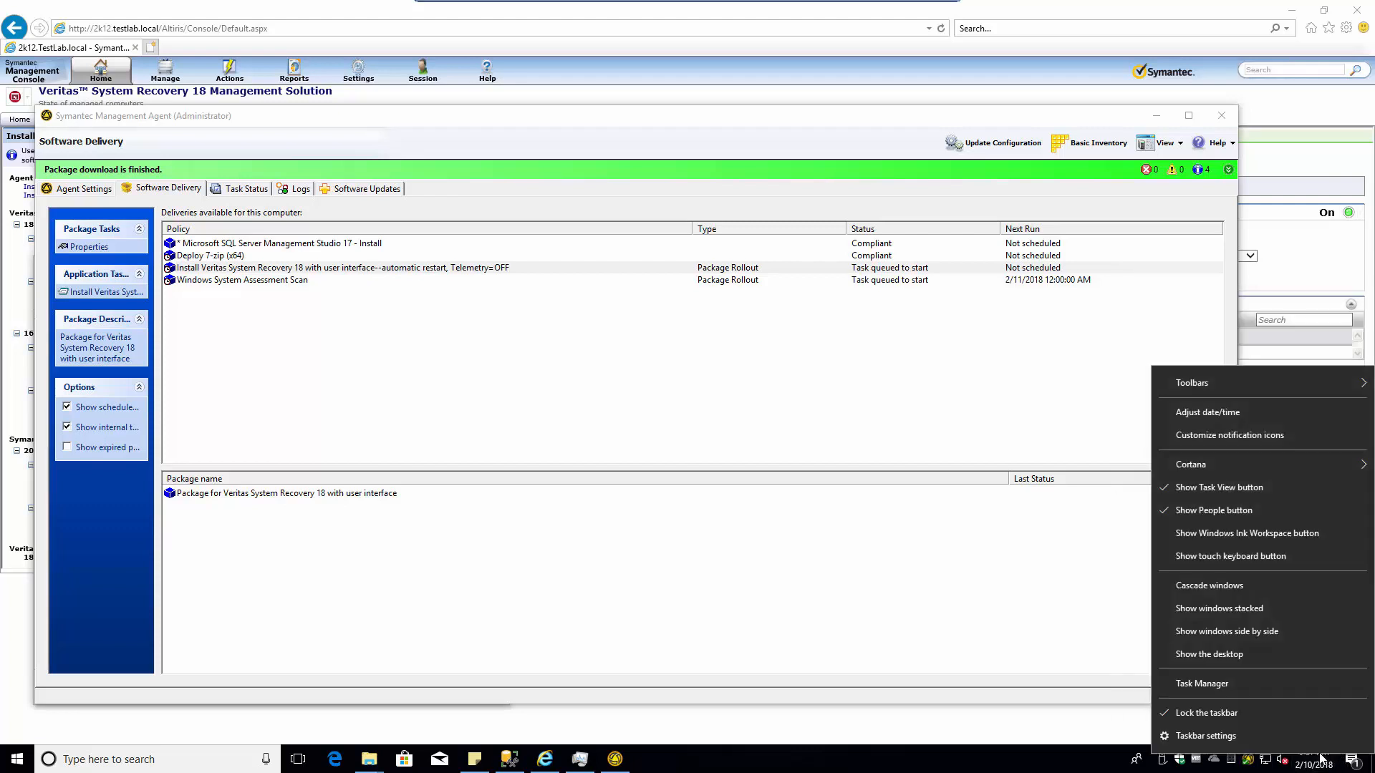
pyautogui.click(1314, 762)
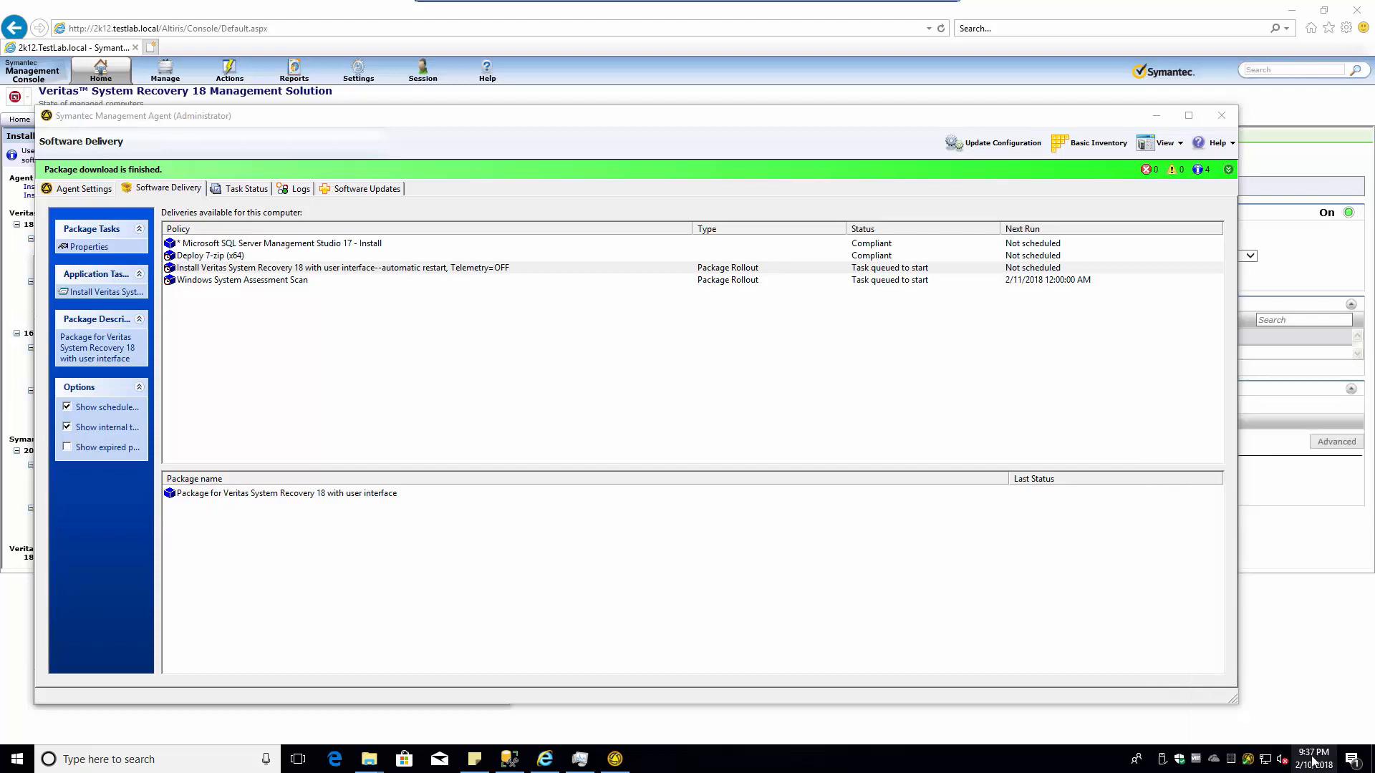
pyautogui.click(1313, 762)
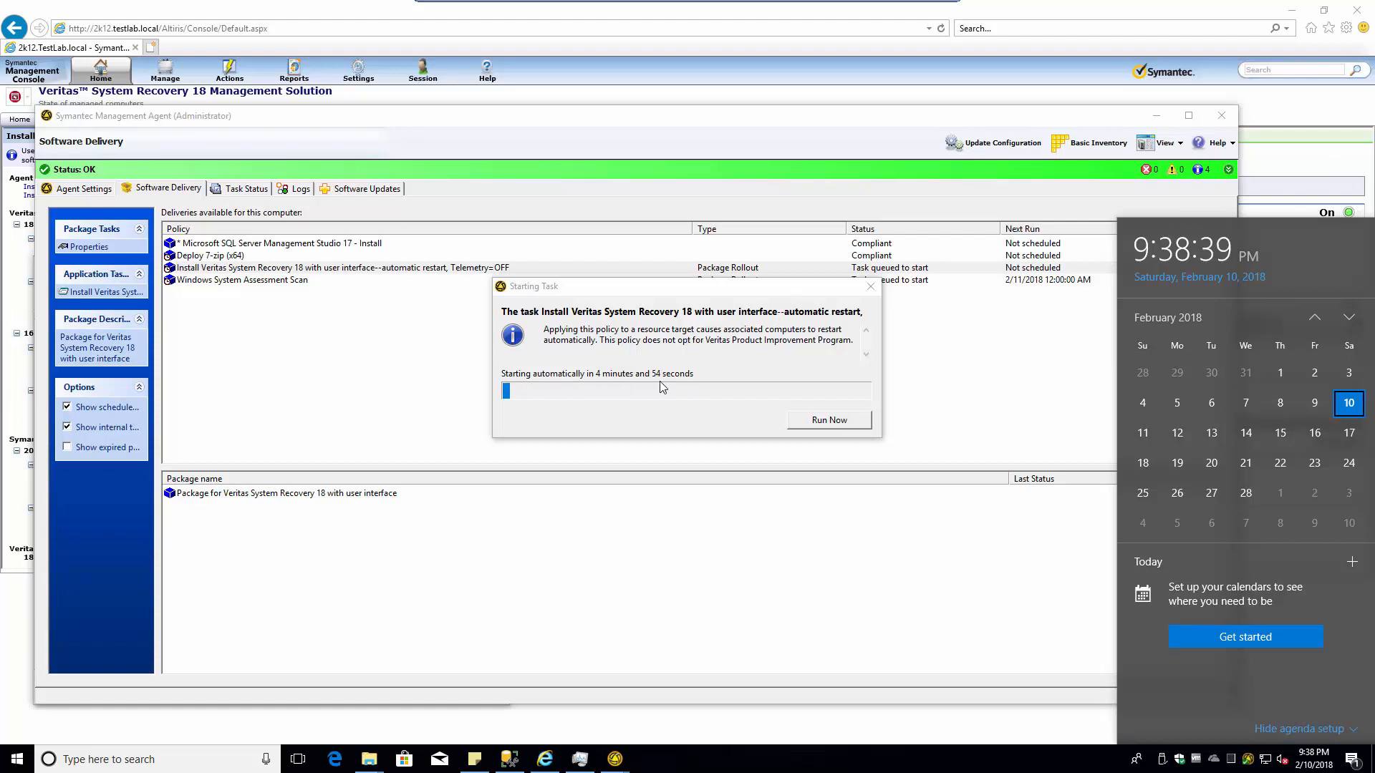
pyautogui.click(829, 424)
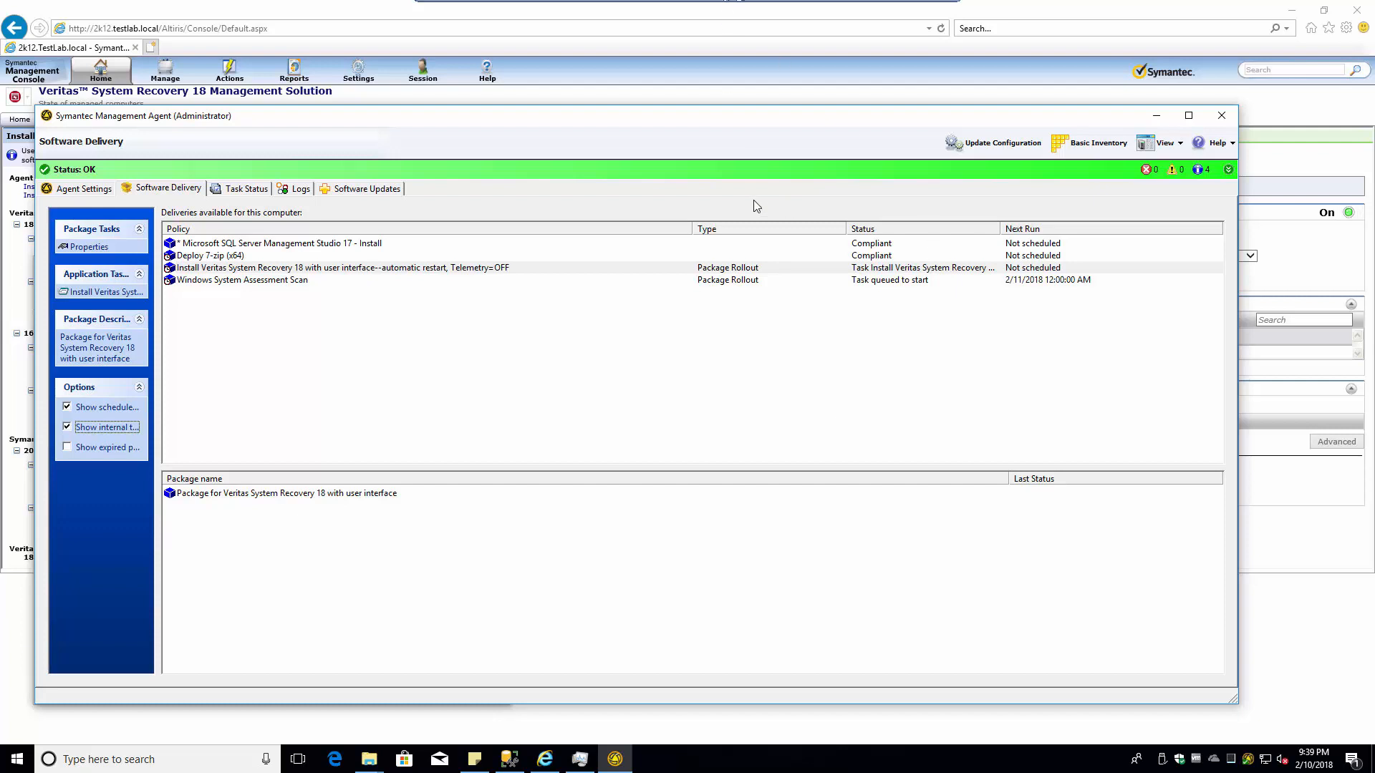
# - Narrow the Policy column, widen Status, and select msiexec.exe and _Setup.exe in Task Manager's Details list
pyautogui.moveTo(692, 229); pyautogui.dragTo(539, 230)
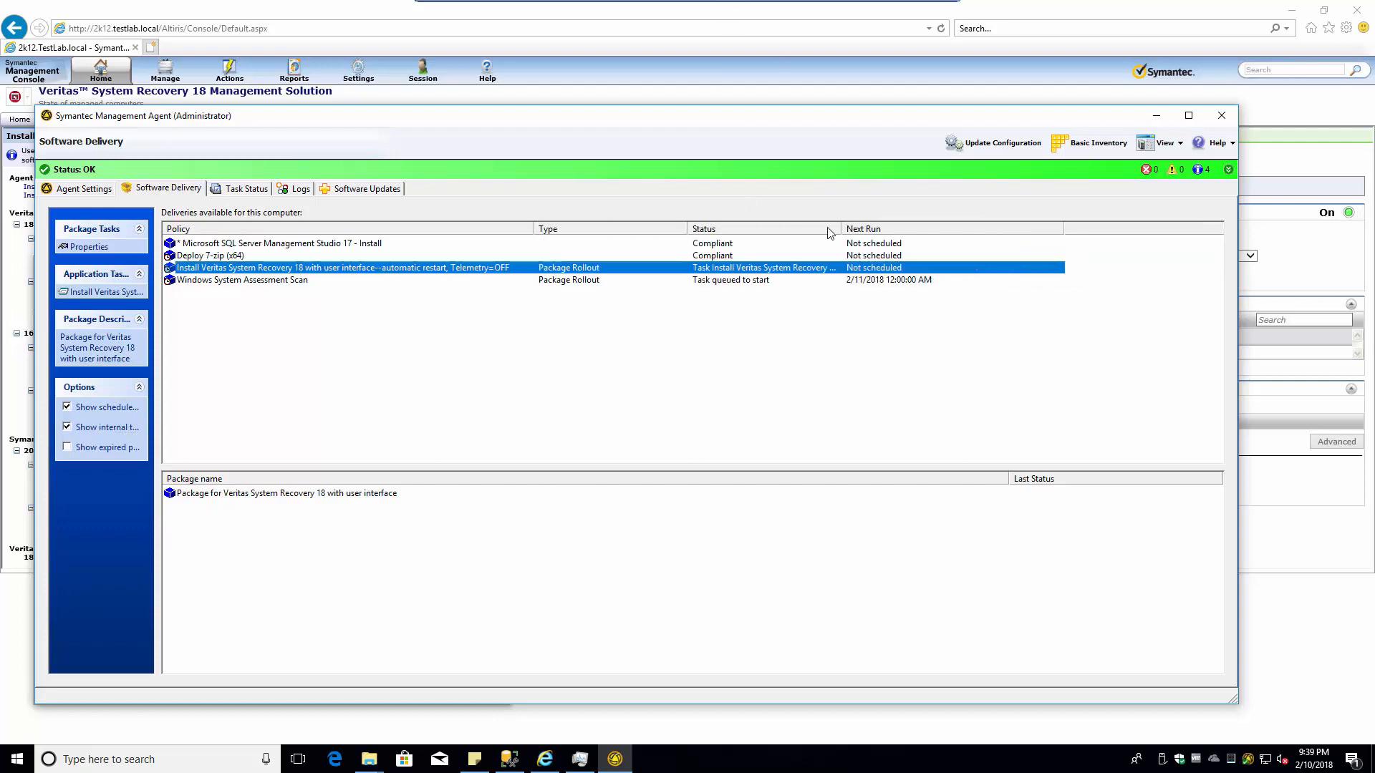
pyautogui.moveTo(840, 227); pyautogui.dragTo(1005, 228)
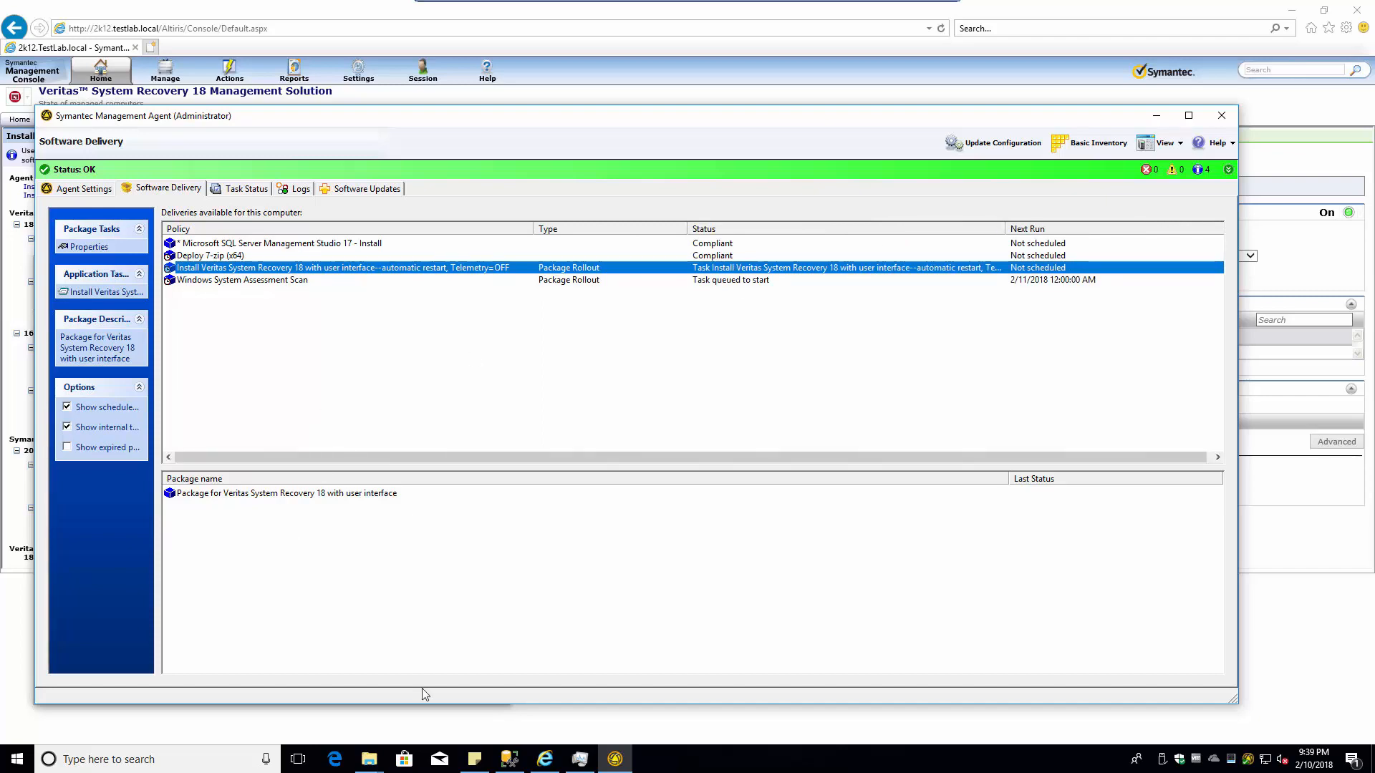
pyautogui.click(579, 754)
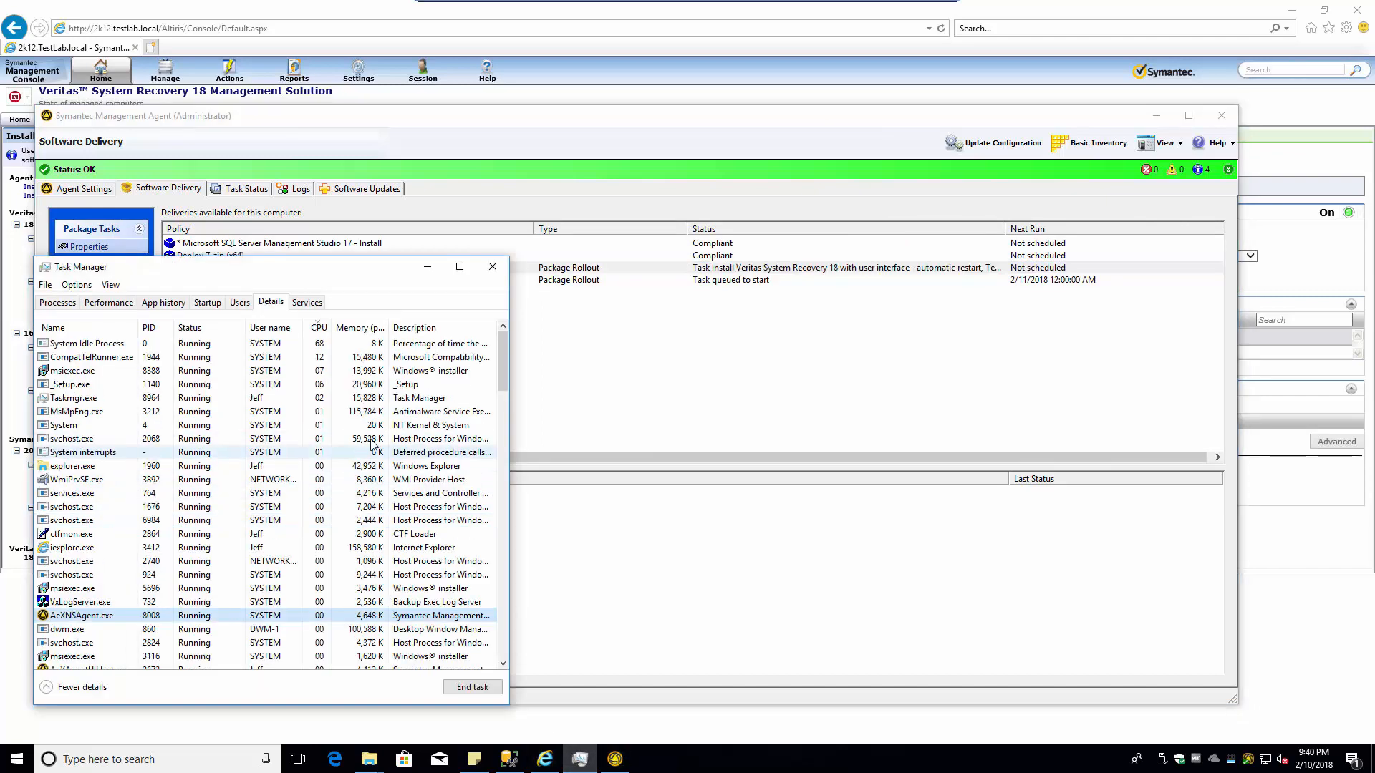
pyautogui.click(86, 370)
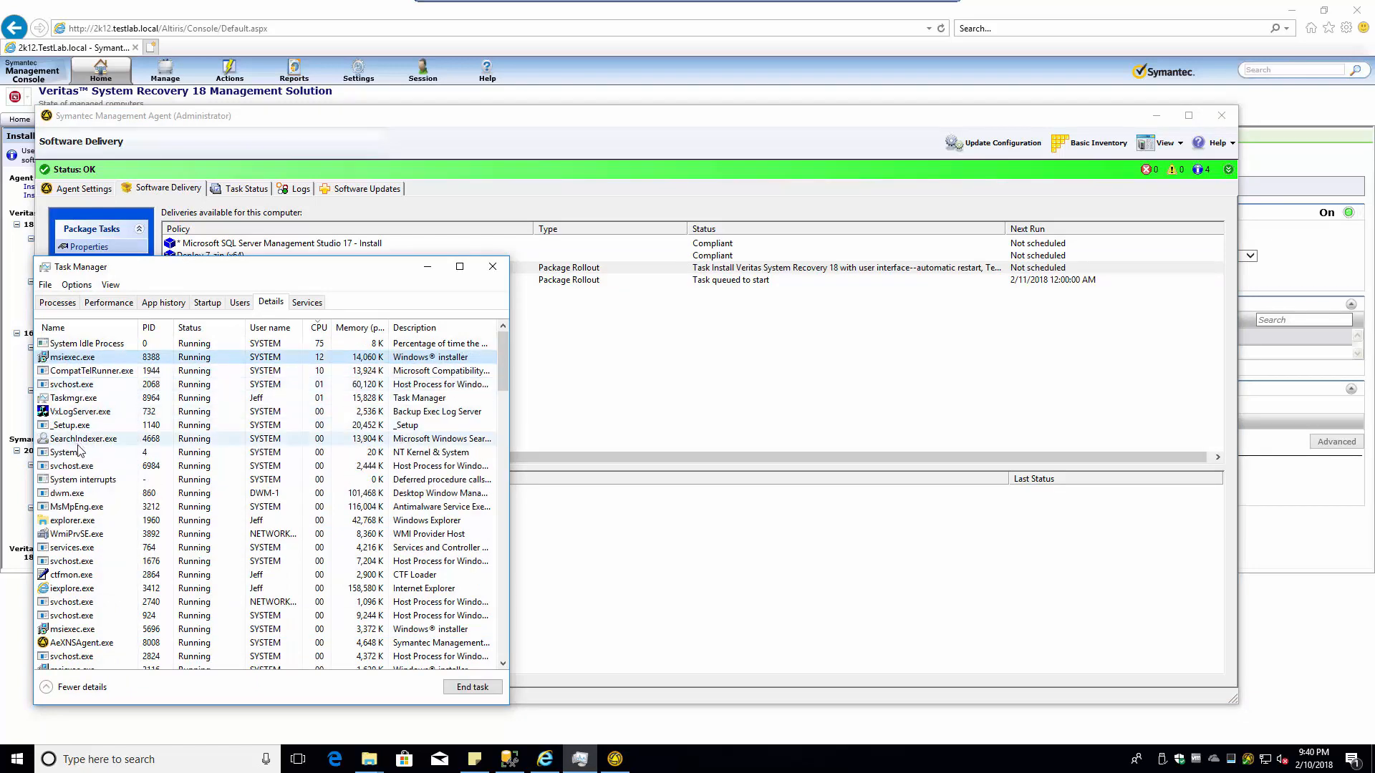
pyautogui.click(79, 432)
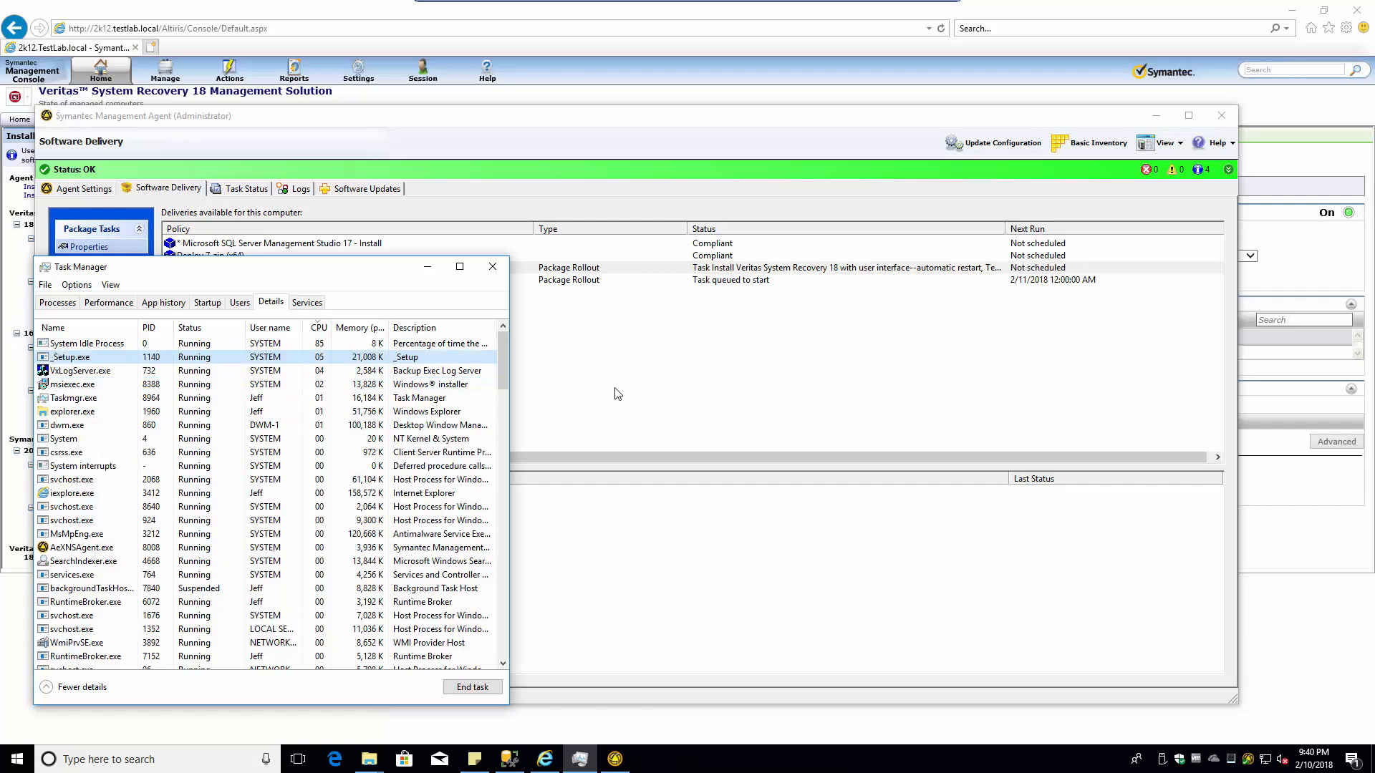
pyautogui.click(366, 761)
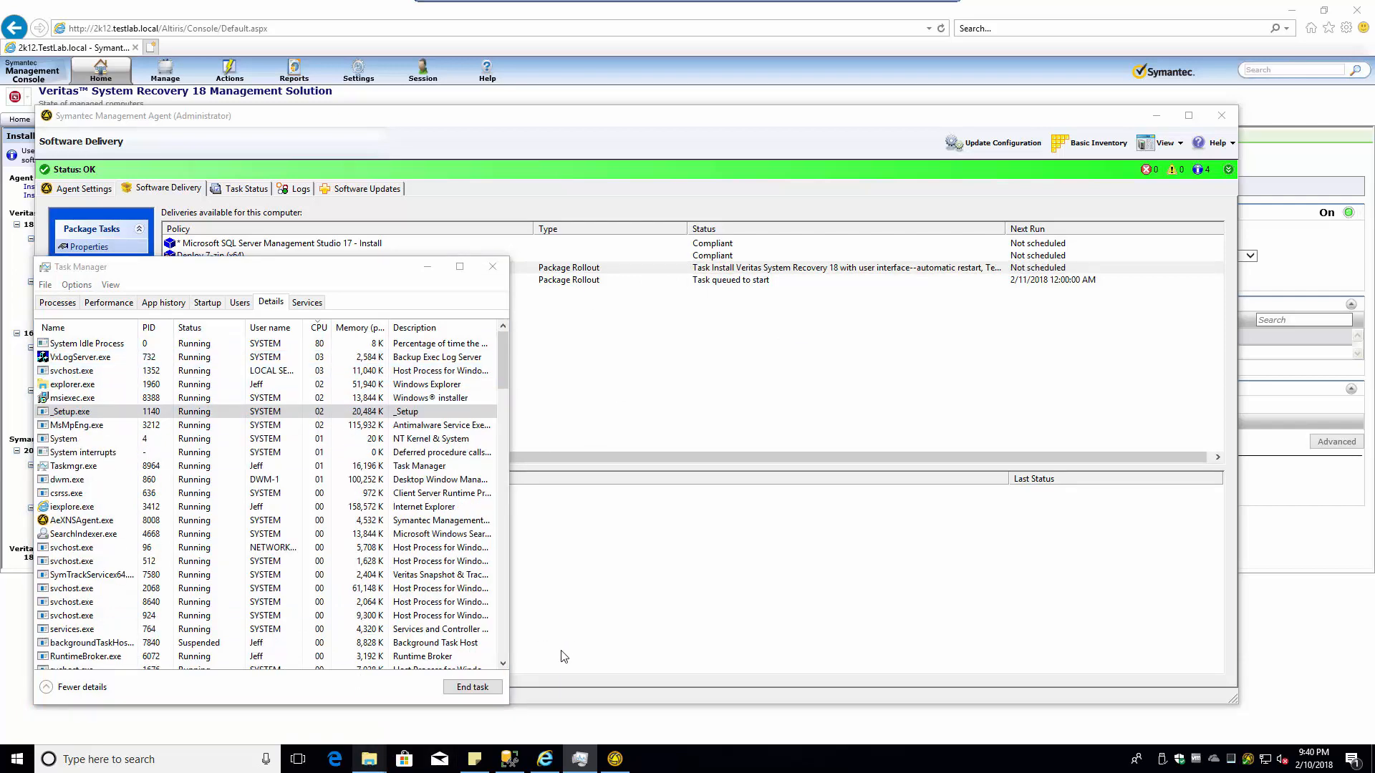
# - View the properties of the Updates folder in the Packages window
pyautogui.moveTo(362, 768)
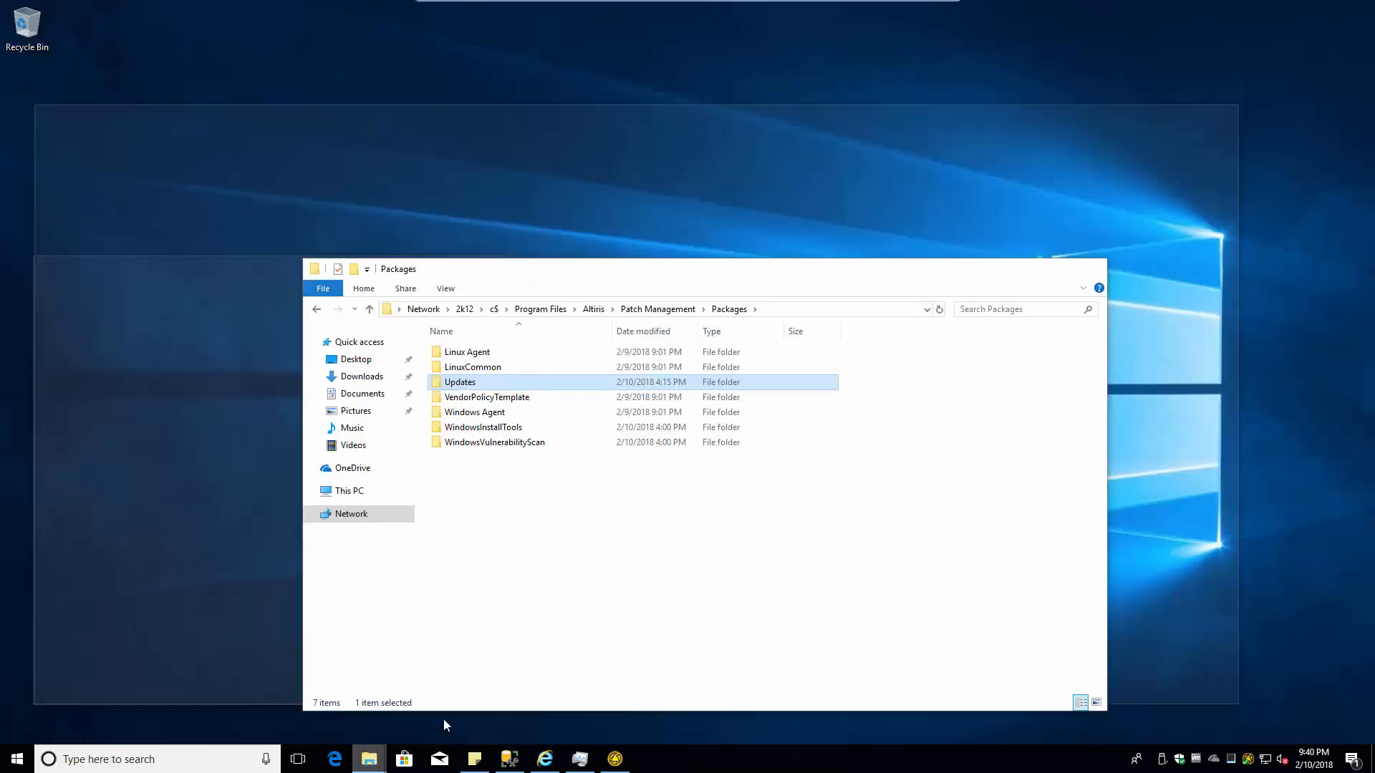
pyautogui.click(444, 717)
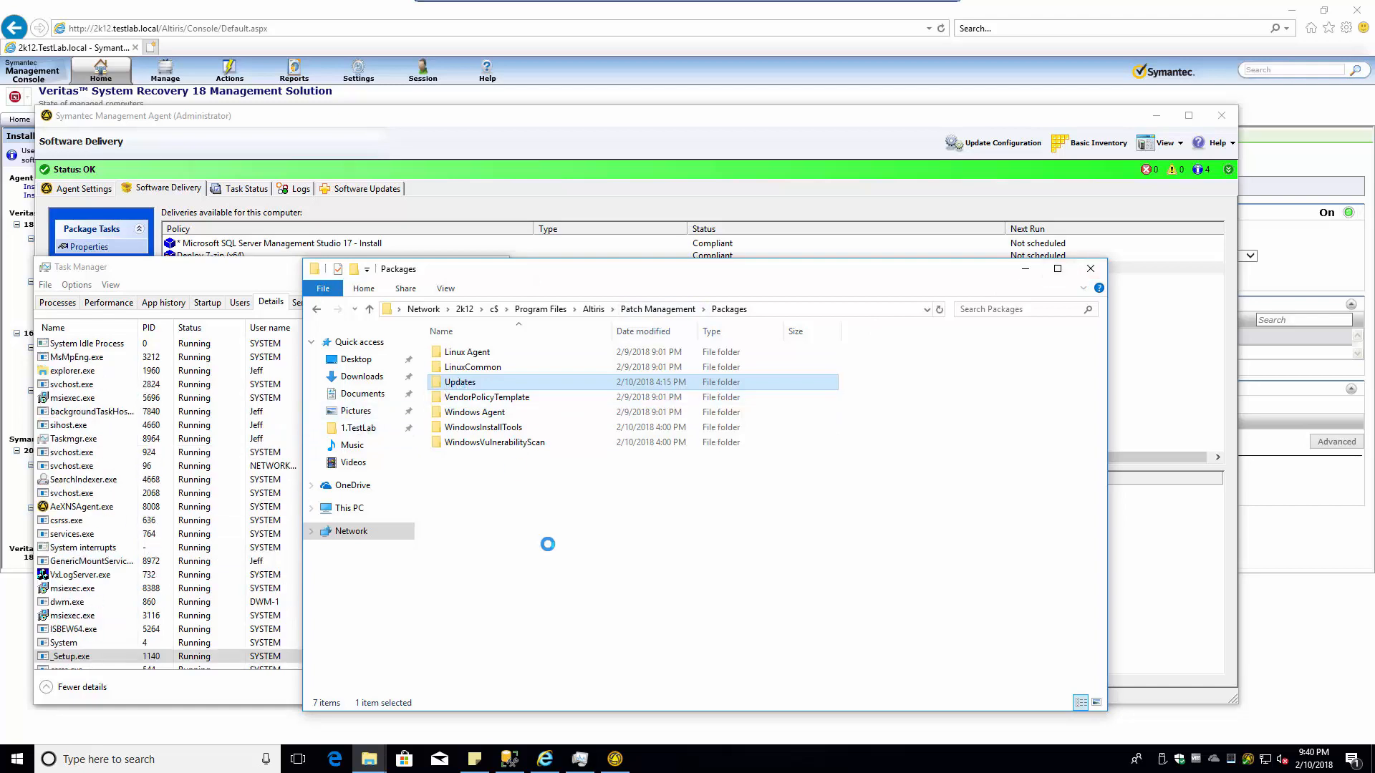
pyautogui.hotkey('shift', 'F10')
pyautogui.click(529, 673)
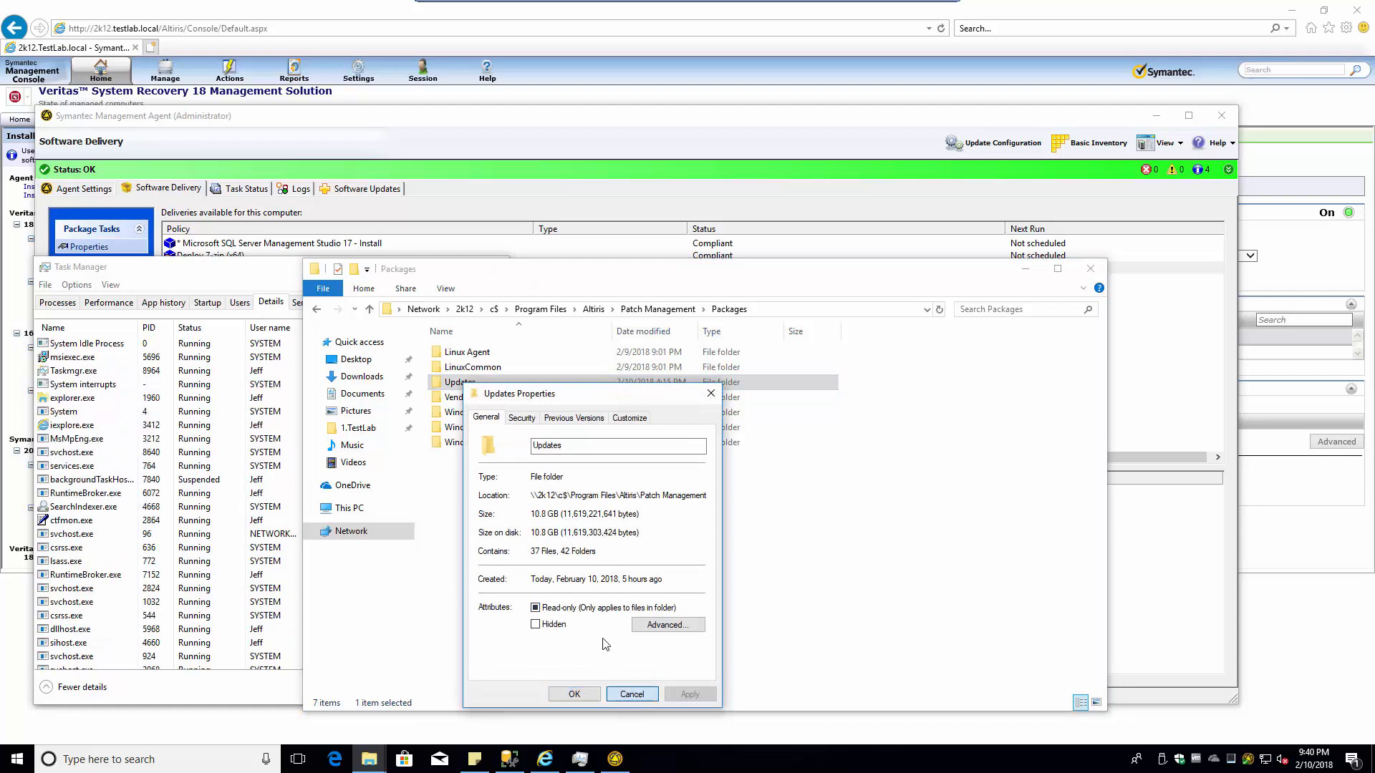
pyautogui.click(631, 693)
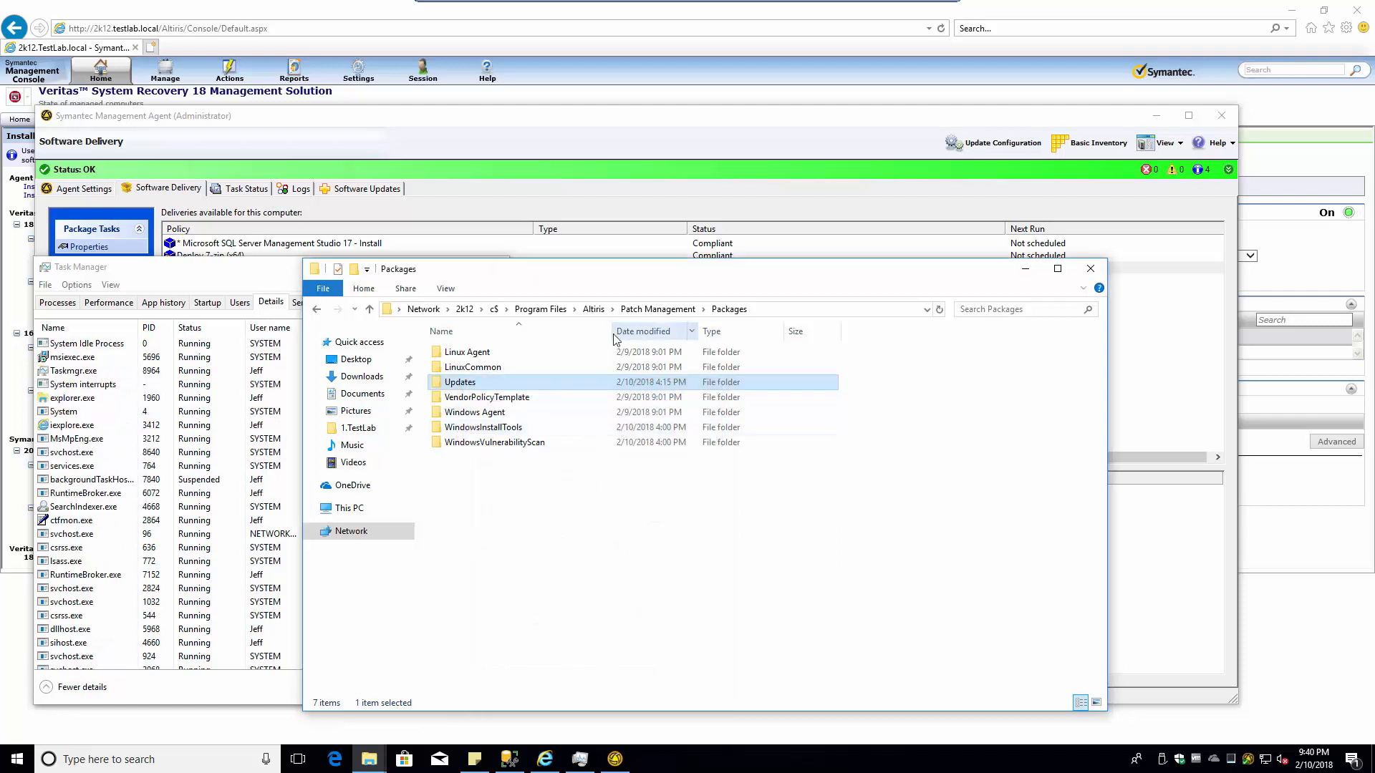
# - Browse 2k12 NSCap > 1.TestLab > VSR18 > VSR18-MS > VSR_Management_Solution_18.0.0_56429 and search 'iso'
pyautogui.click(464, 309)
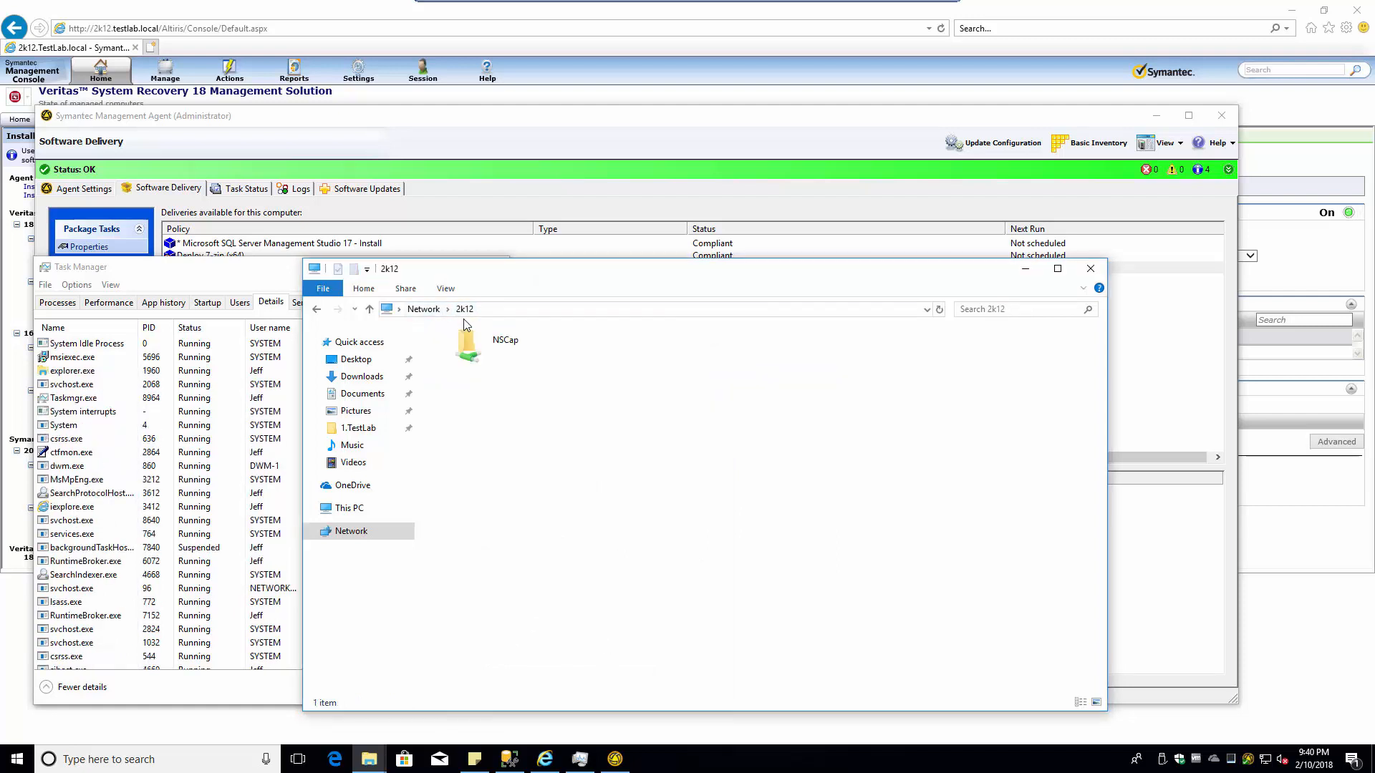
pyautogui.click(510, 311)
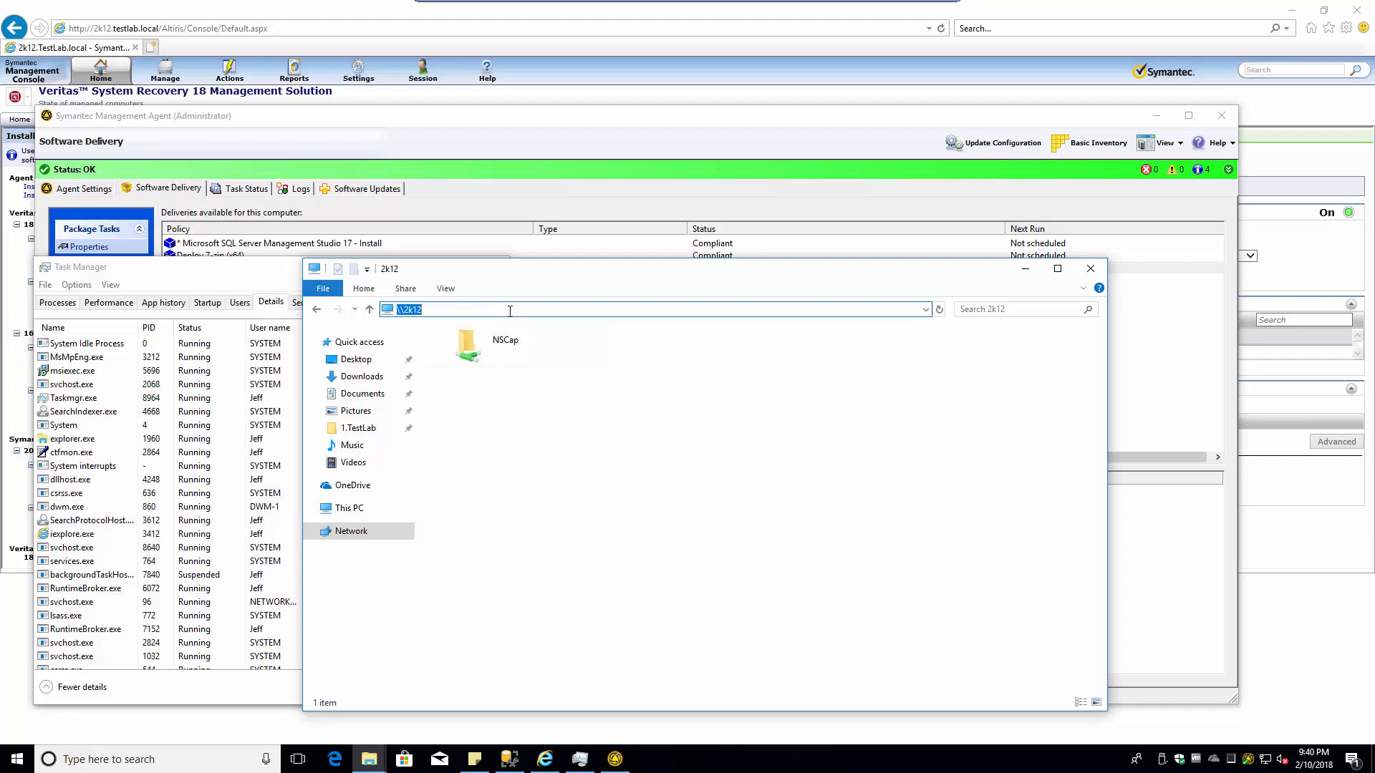
pyautogui.doubleClick(471, 345)
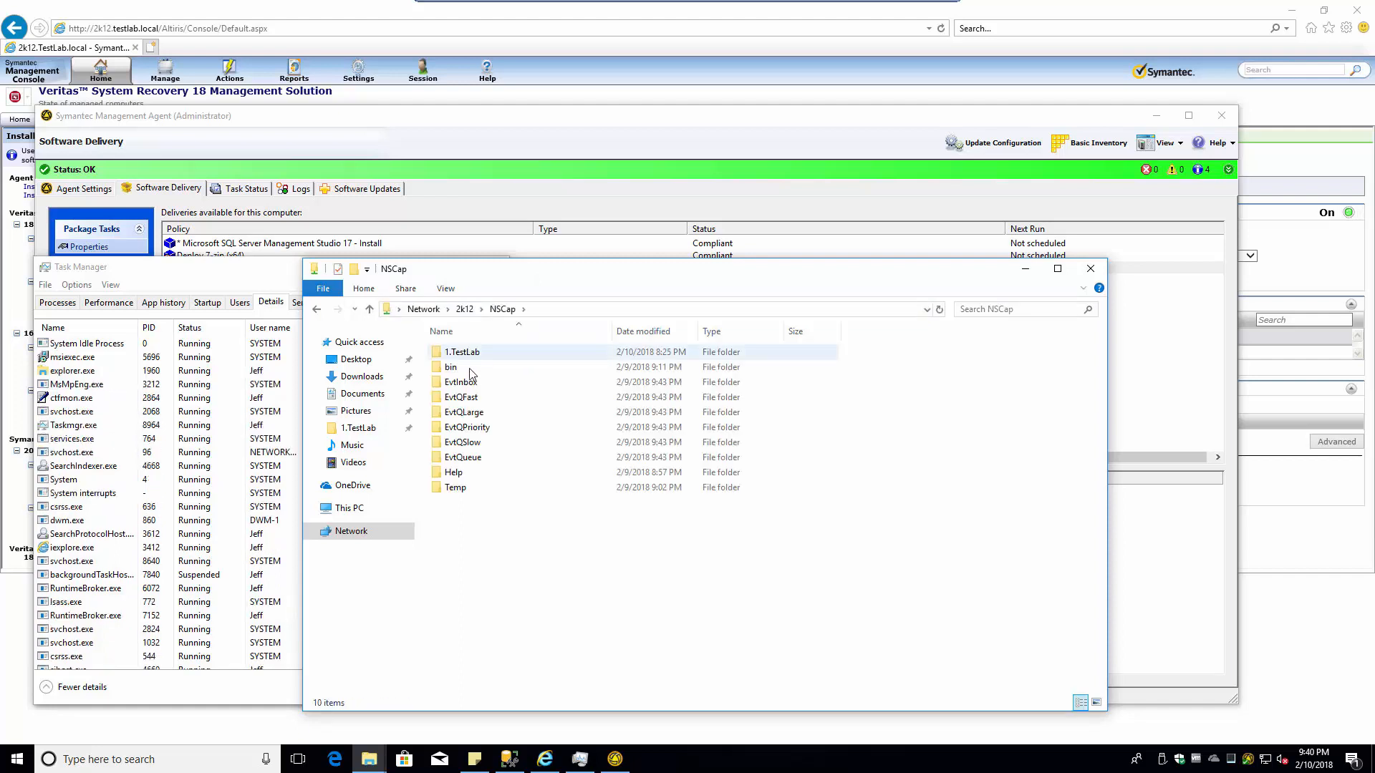
pyautogui.doubleClick(458, 352)
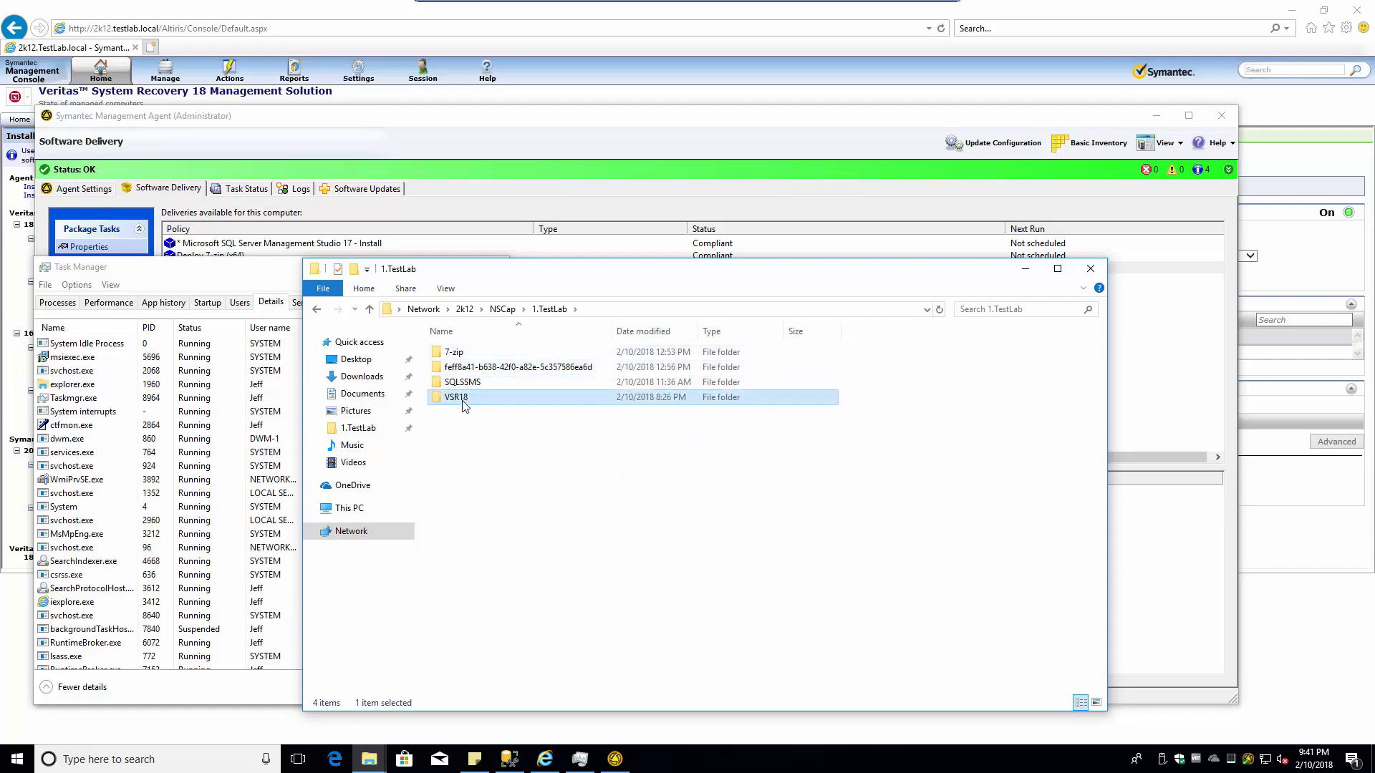
pyautogui.doubleClick(459, 398)
pyautogui.doubleClick(461, 352)
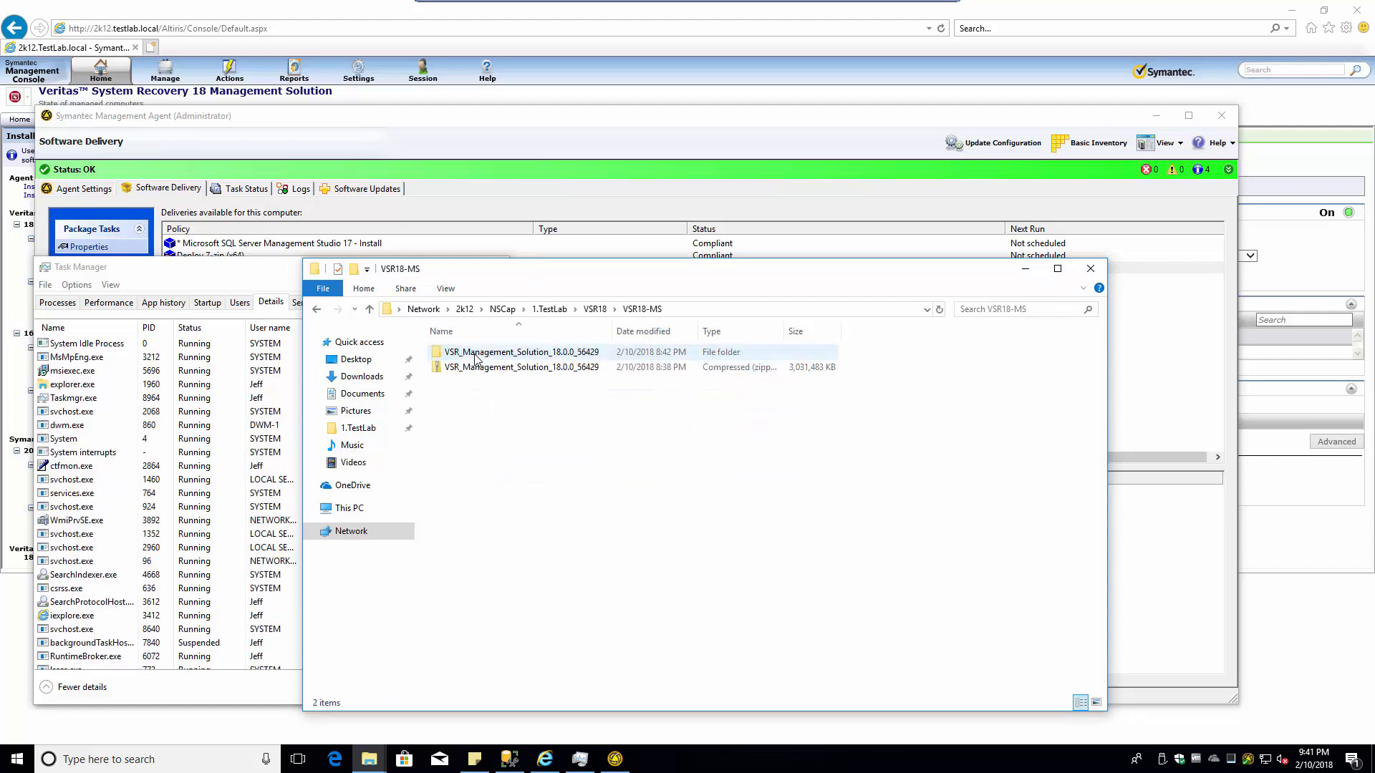
pyautogui.doubleClick(491, 352)
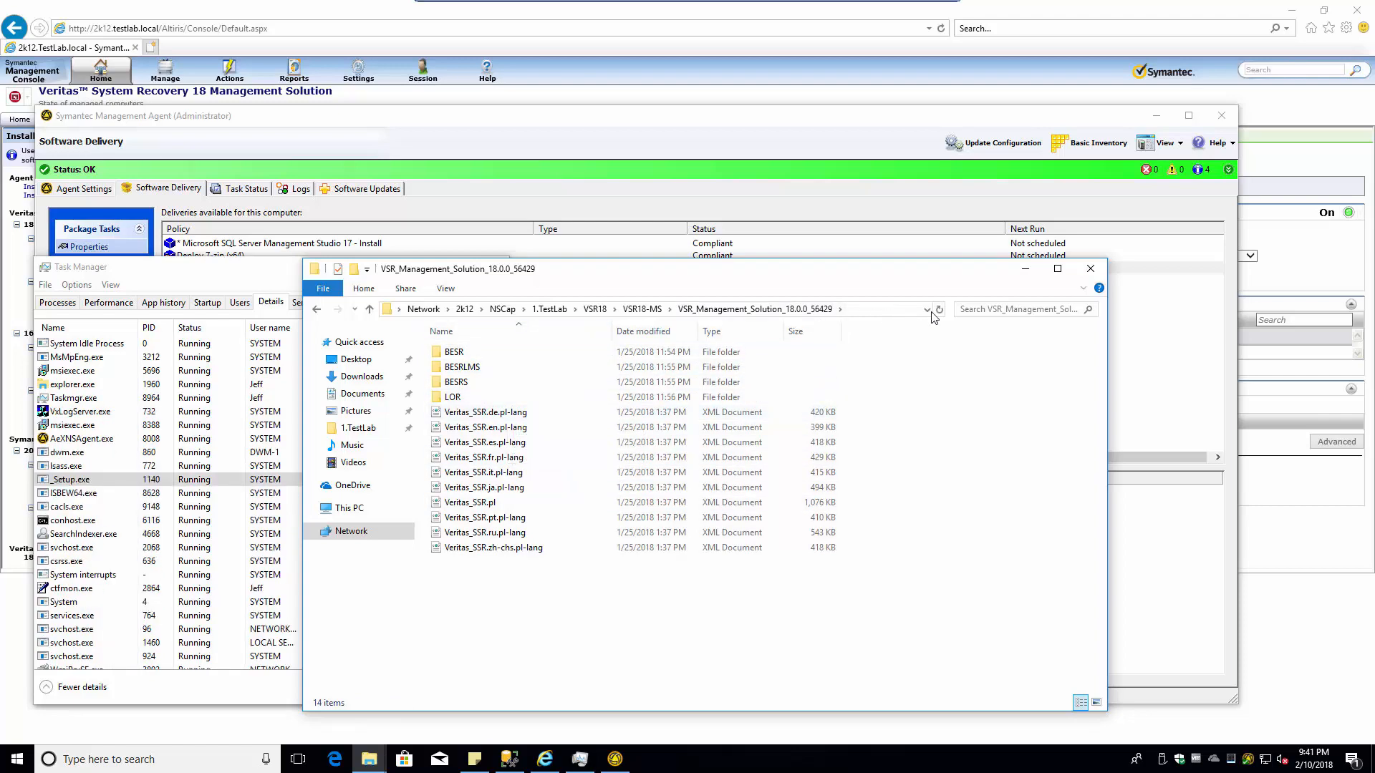
pyautogui.click(1003, 308)
pyautogui.write('is')
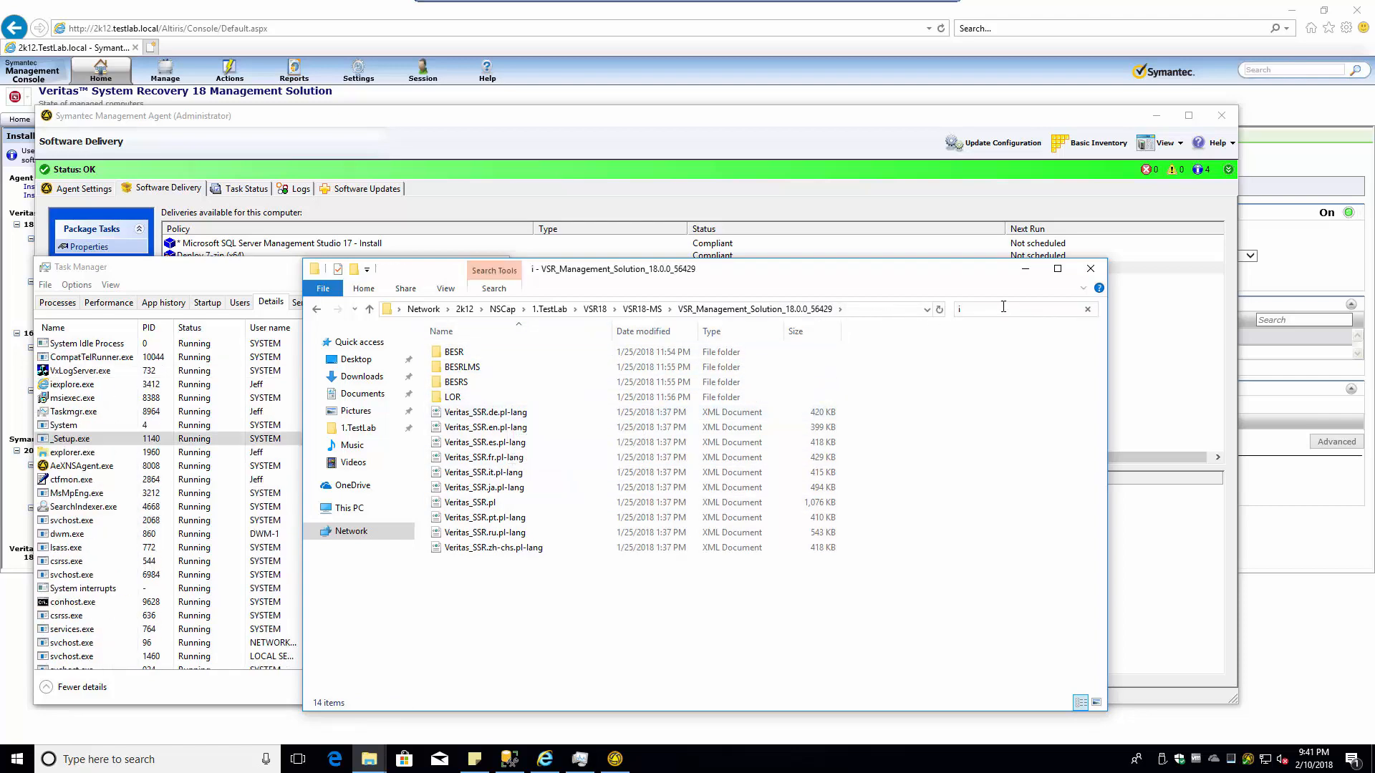
pyautogui.write('o')
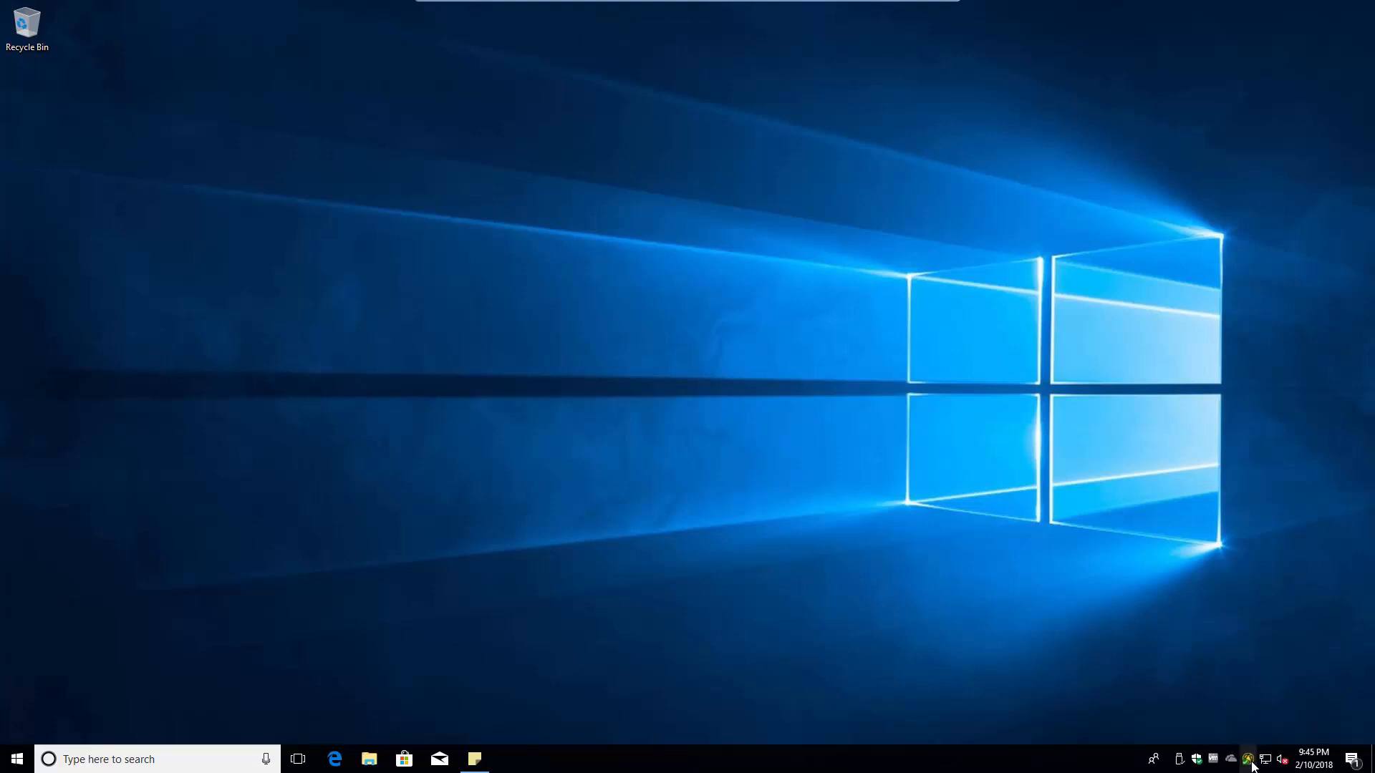
# - Open the Symantec Management Agent from the tray icon on its Agent Settings page
pyautogui.rightClick(1250, 764)
pyautogui.click(1186, 752)
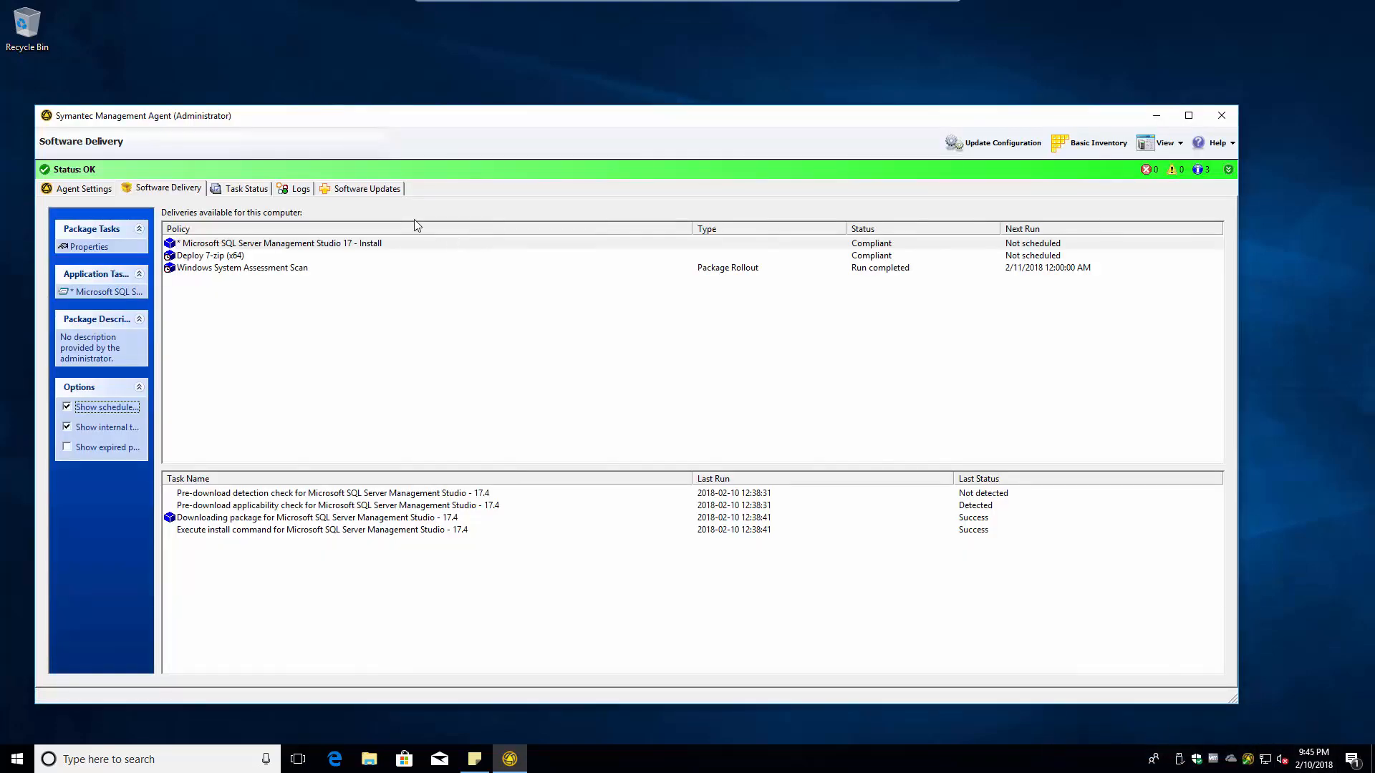
pyautogui.click(77, 189)
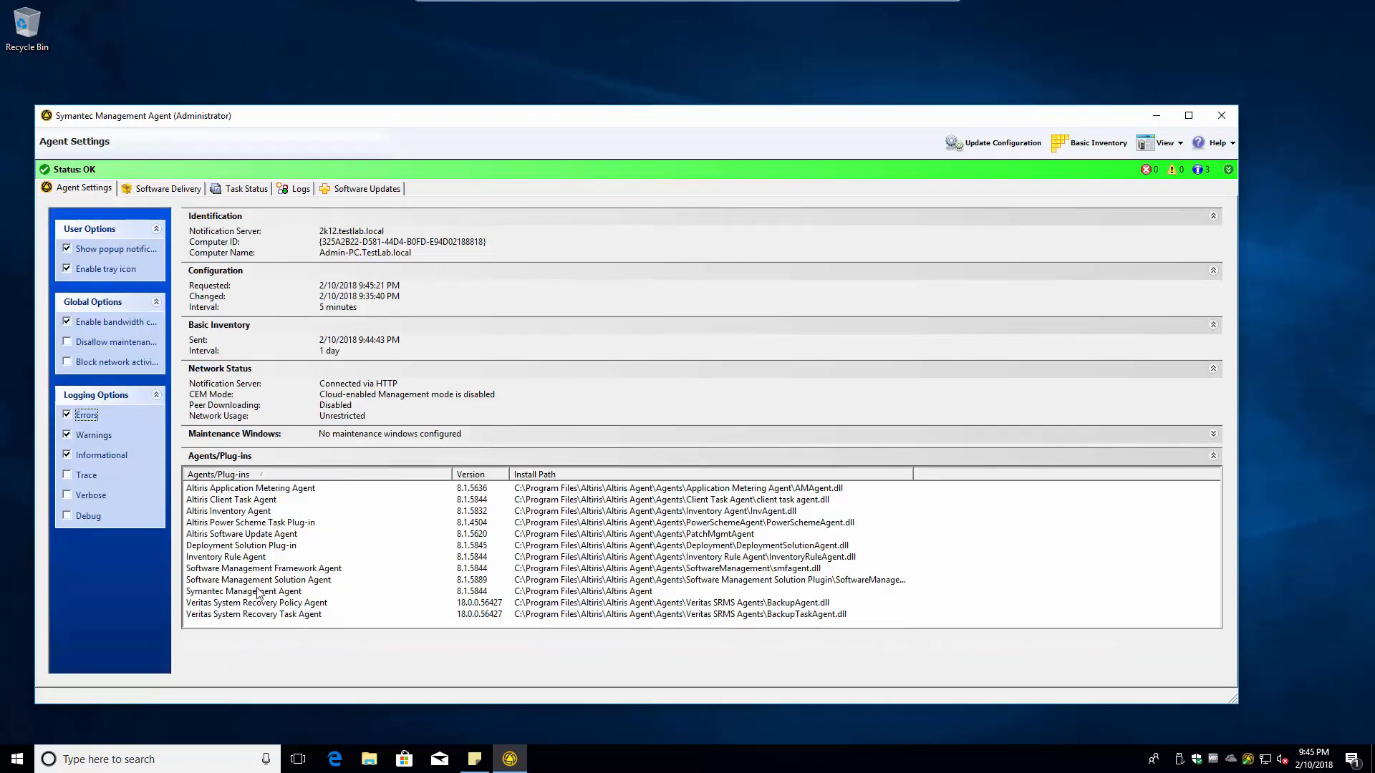
# - Highlight the Veritas System Recovery Policy Agent and Task Agent rows (18.0.0.56427) in Agents/Plug-ins
pyautogui.click(250, 609)
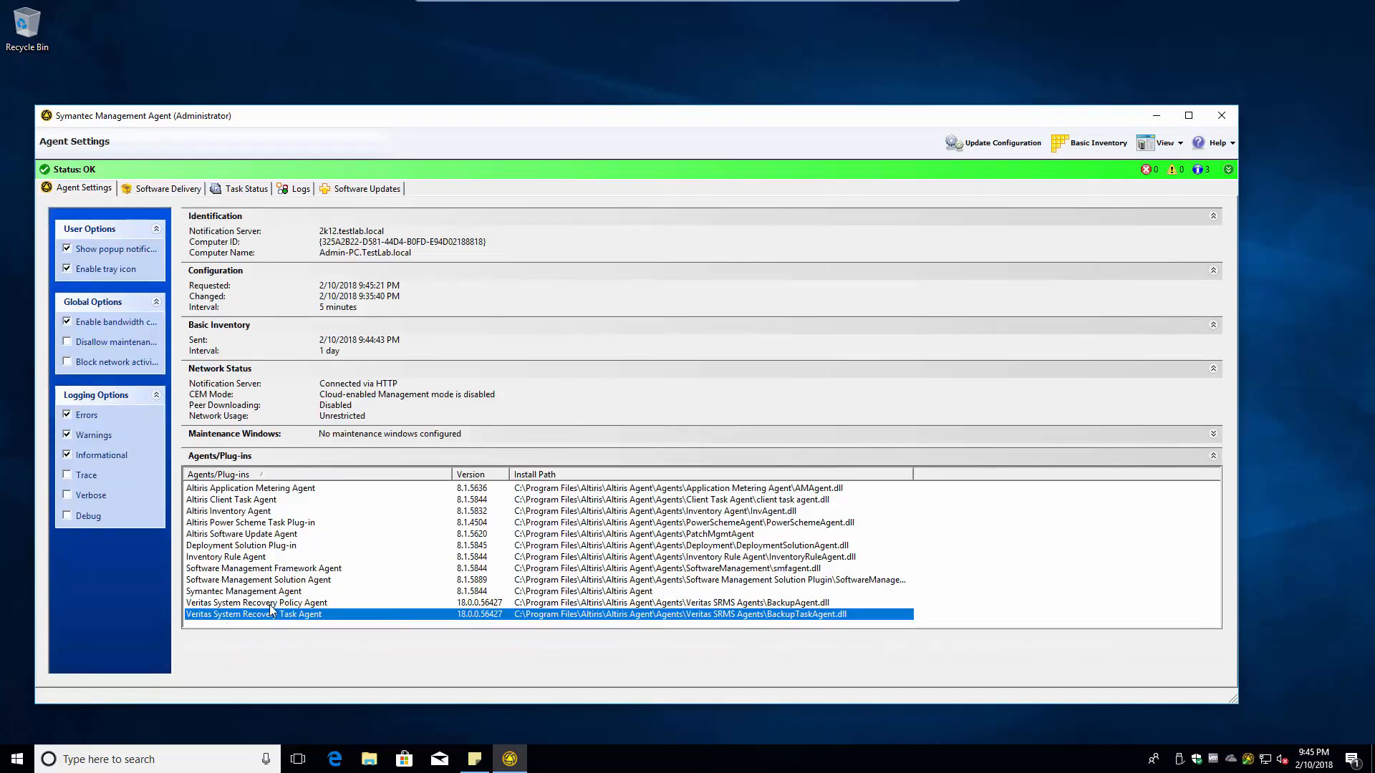
pyautogui.click(271, 604)
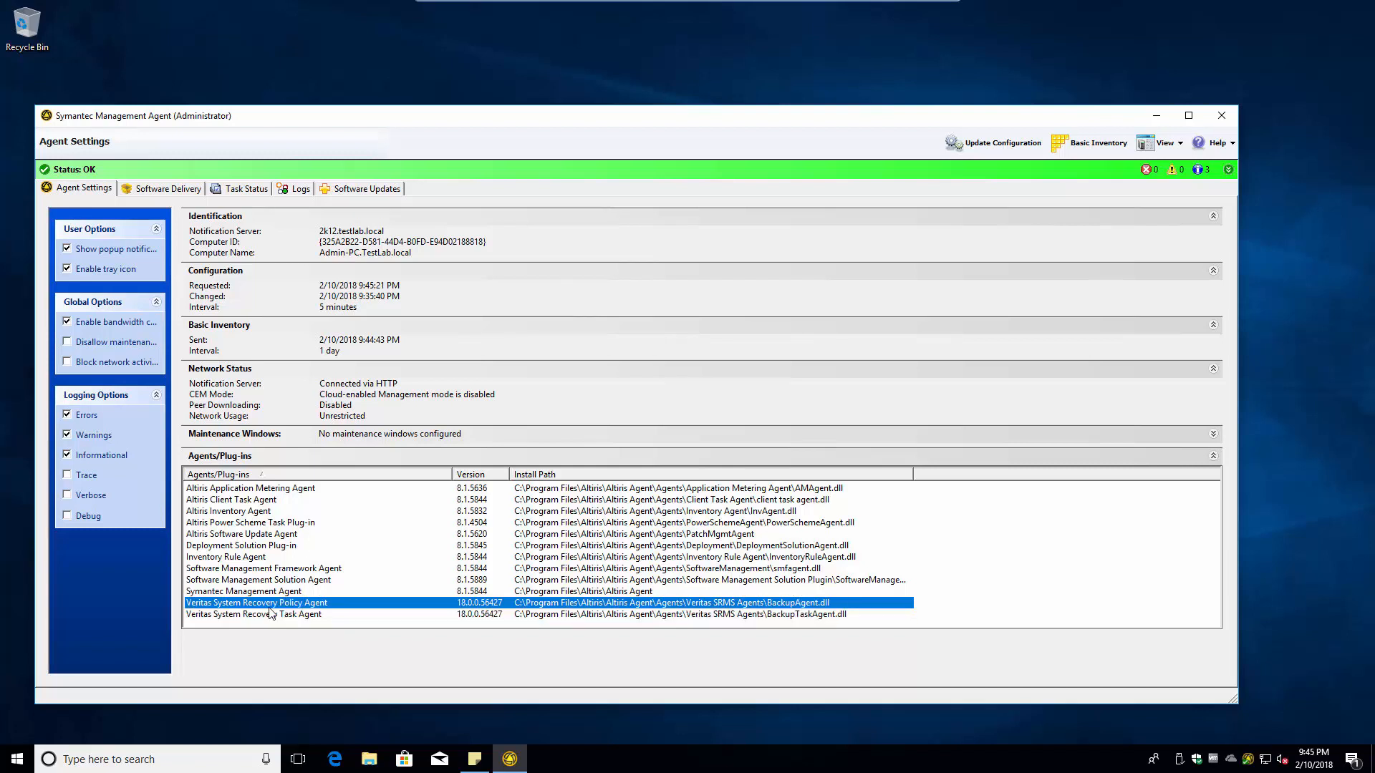
pyautogui.click(271, 614)
pyautogui.click(271, 603)
pyautogui.click(272, 615)
pyautogui.click(271, 604)
pyautogui.click(271, 614)
pyautogui.click(272, 604)
pyautogui.click(320, 616)
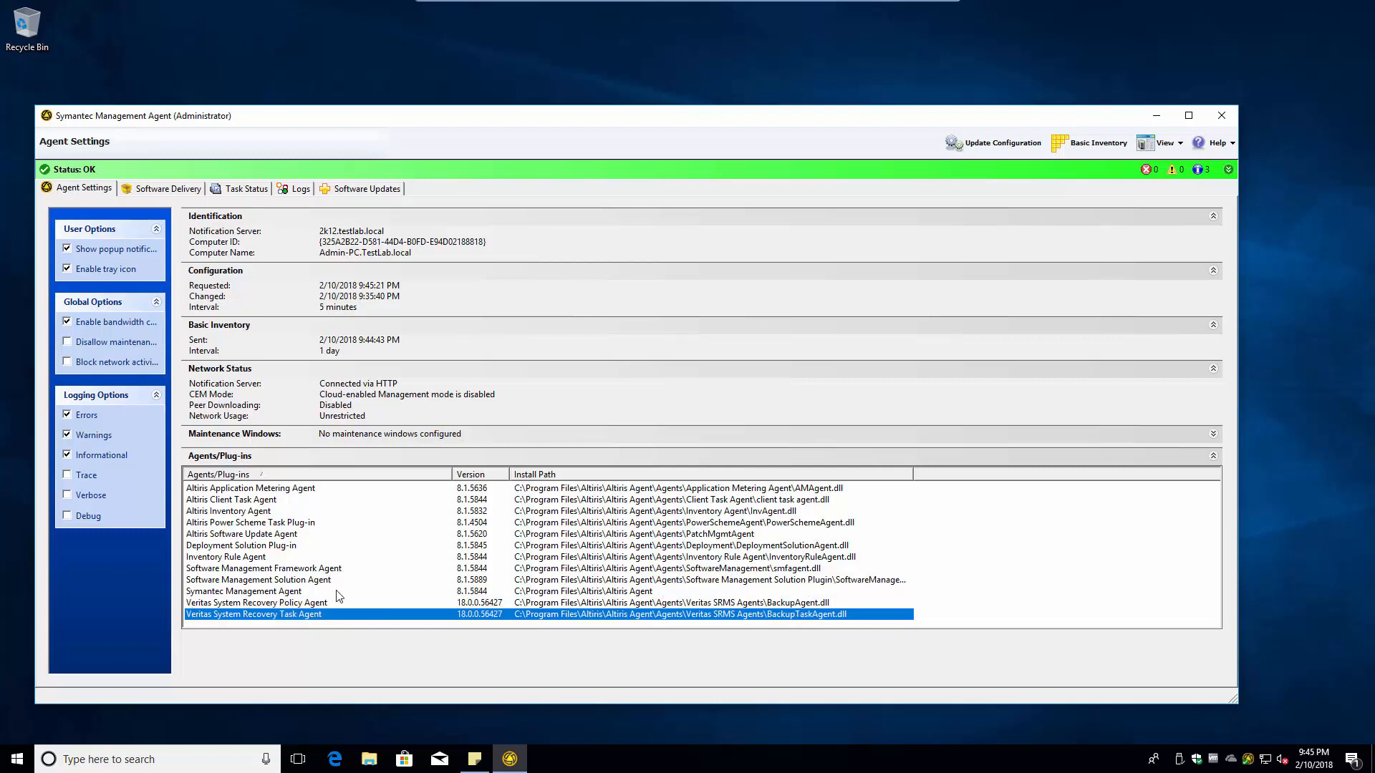
pyautogui.click(247, 603)
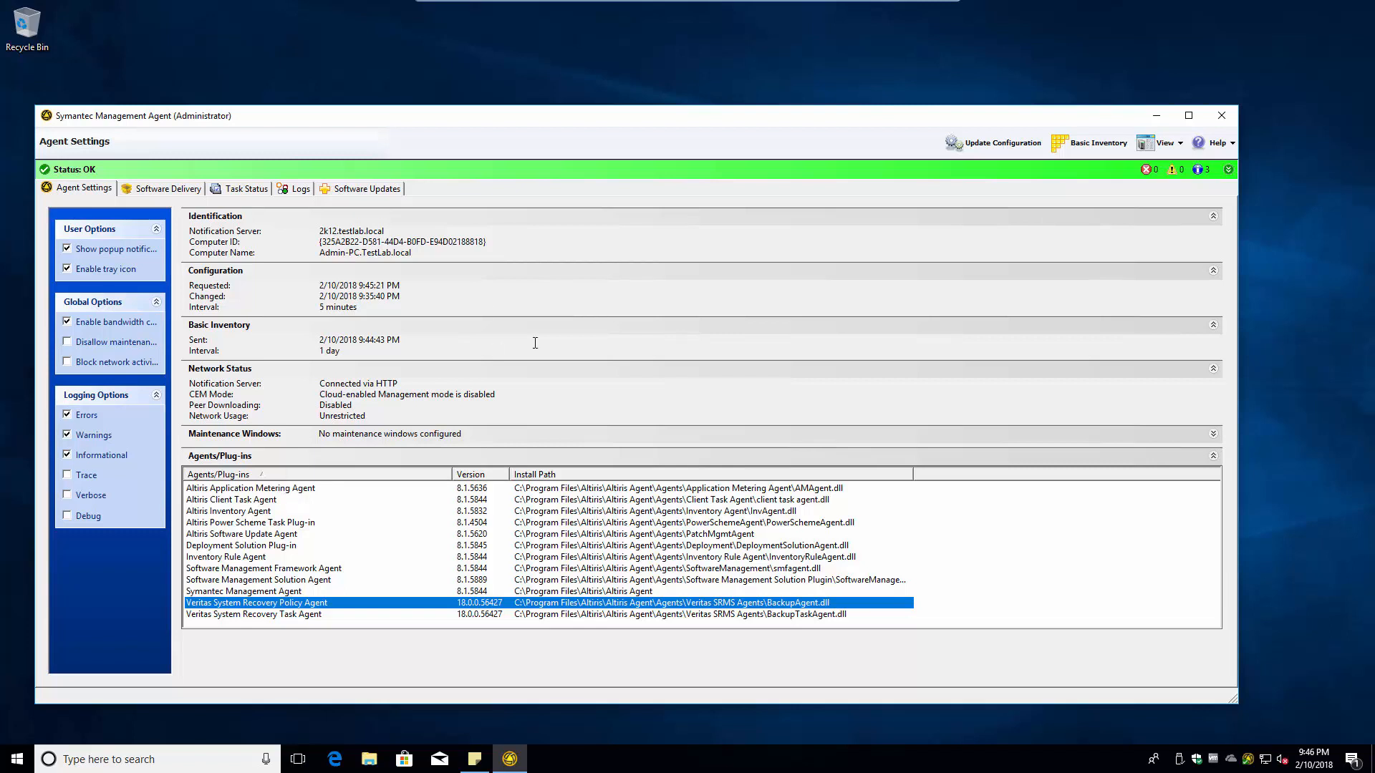
# - Show the agent's Software Delivery page, where SQL Server Management Studio 17 is listed as Compliant
pyautogui.click(157, 193)
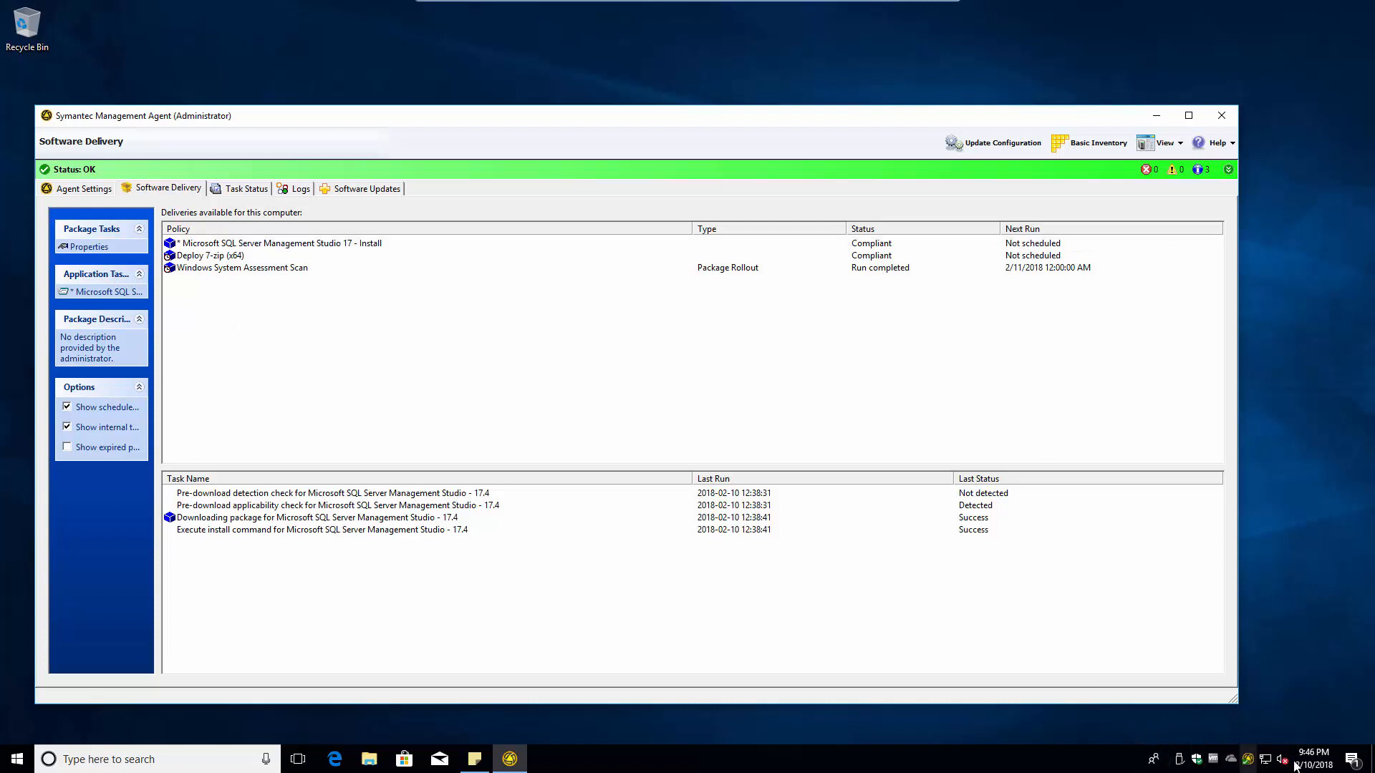
pyautogui.click(18, 762)
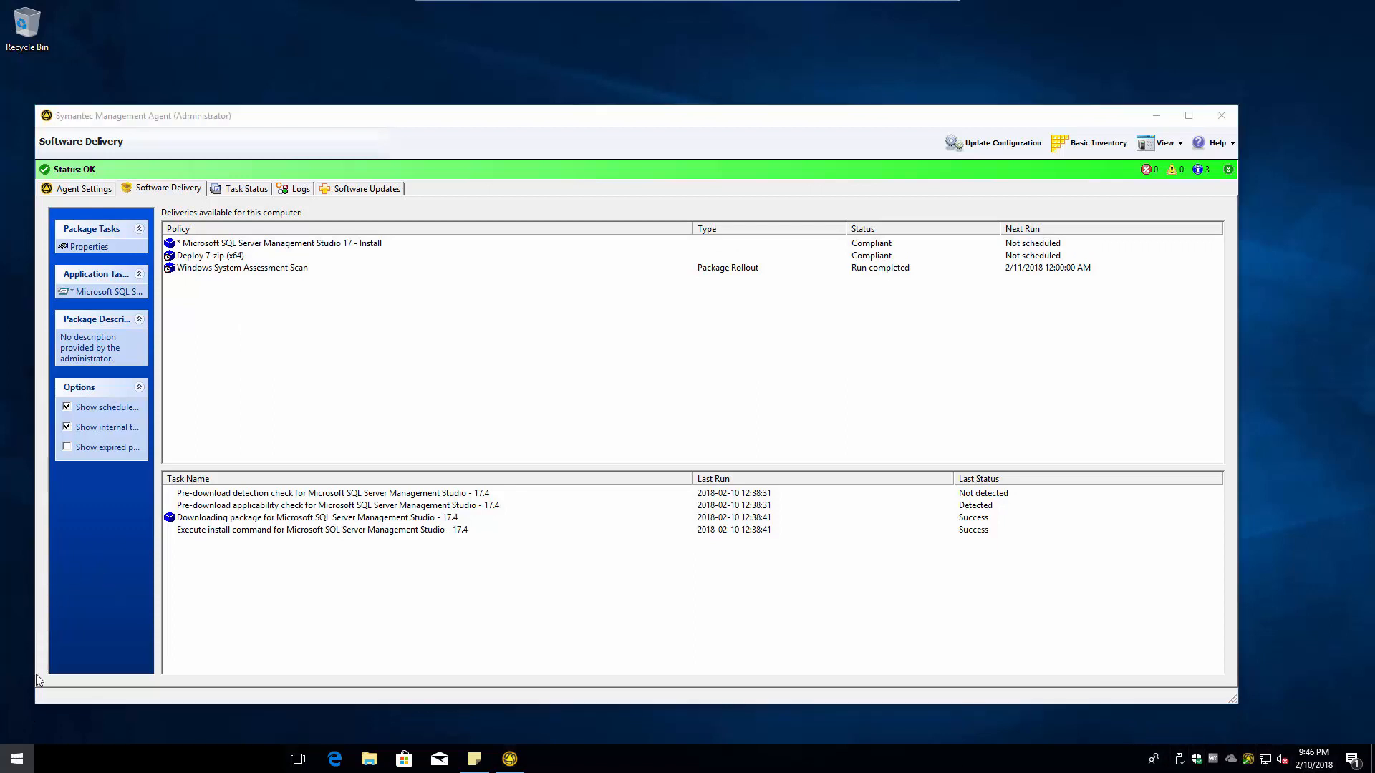
pyautogui.click(18, 763)
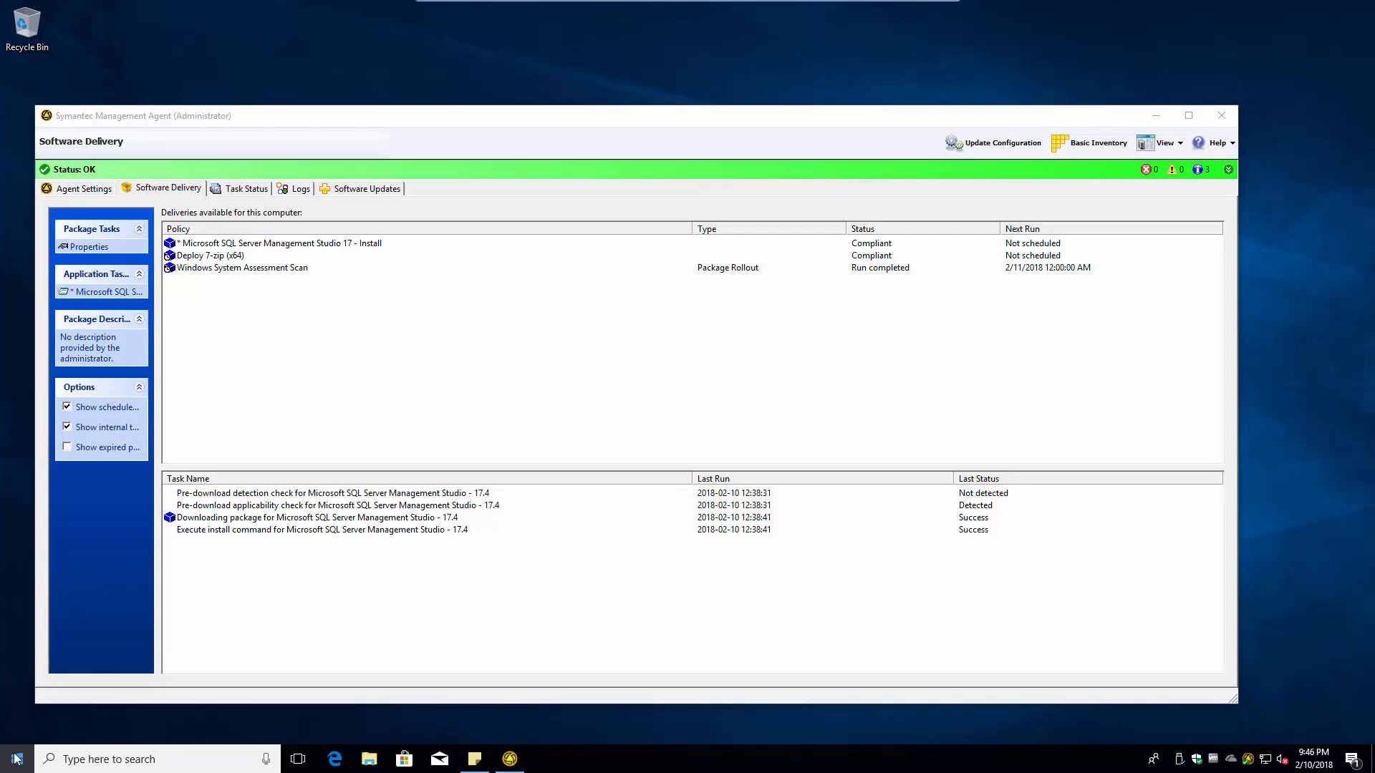
# - Launch Veritas System Recovery 18 and finish first-run setup, accepting the licence and choosing Activate later
pyautogui.press('super')
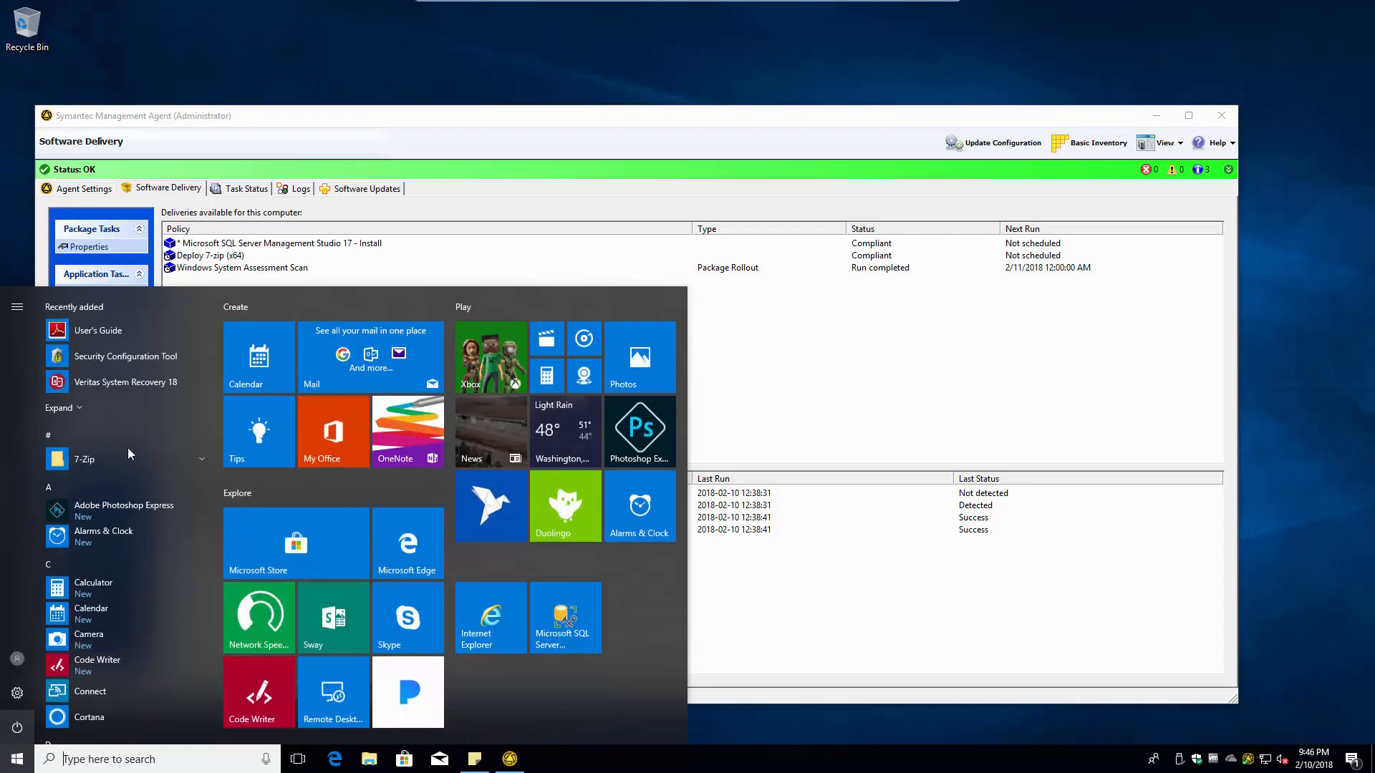
pyautogui.click(101, 384)
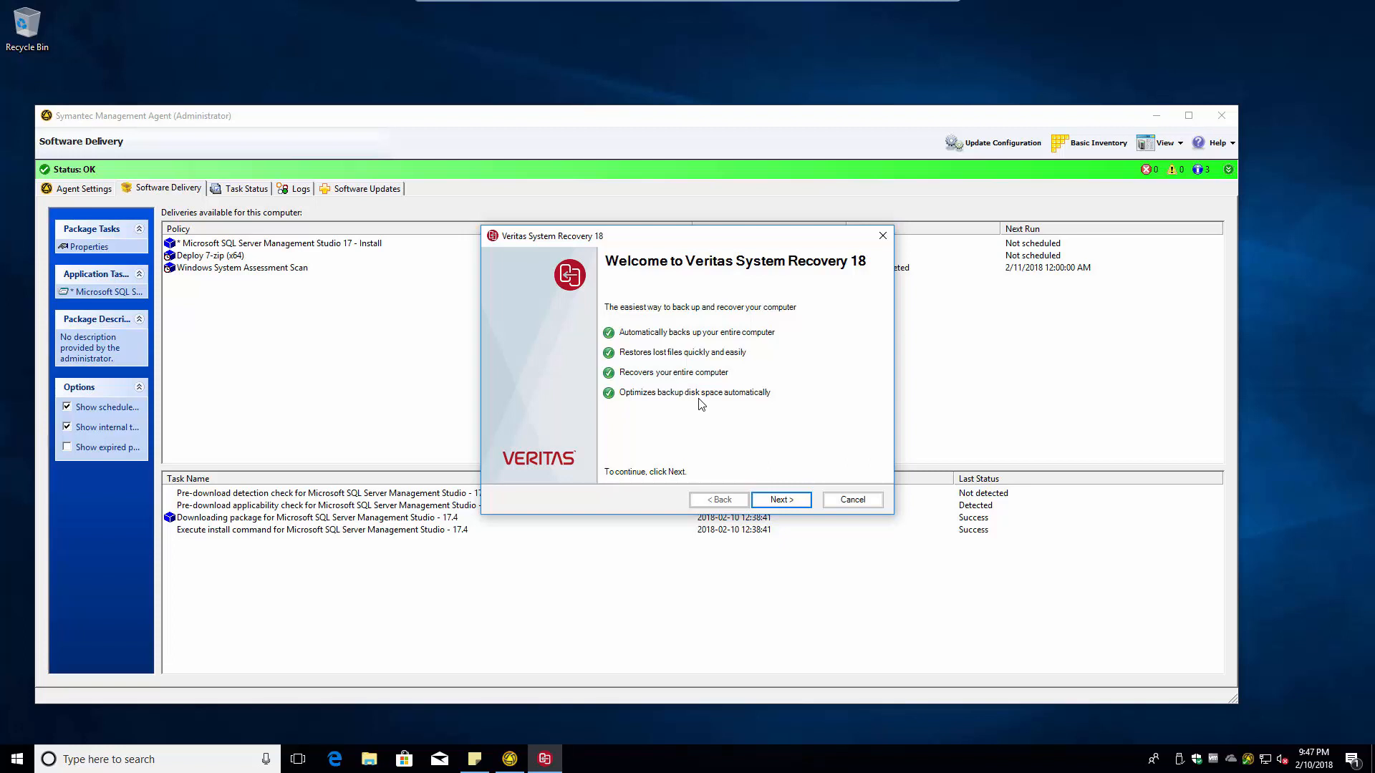
pyautogui.click(781, 499)
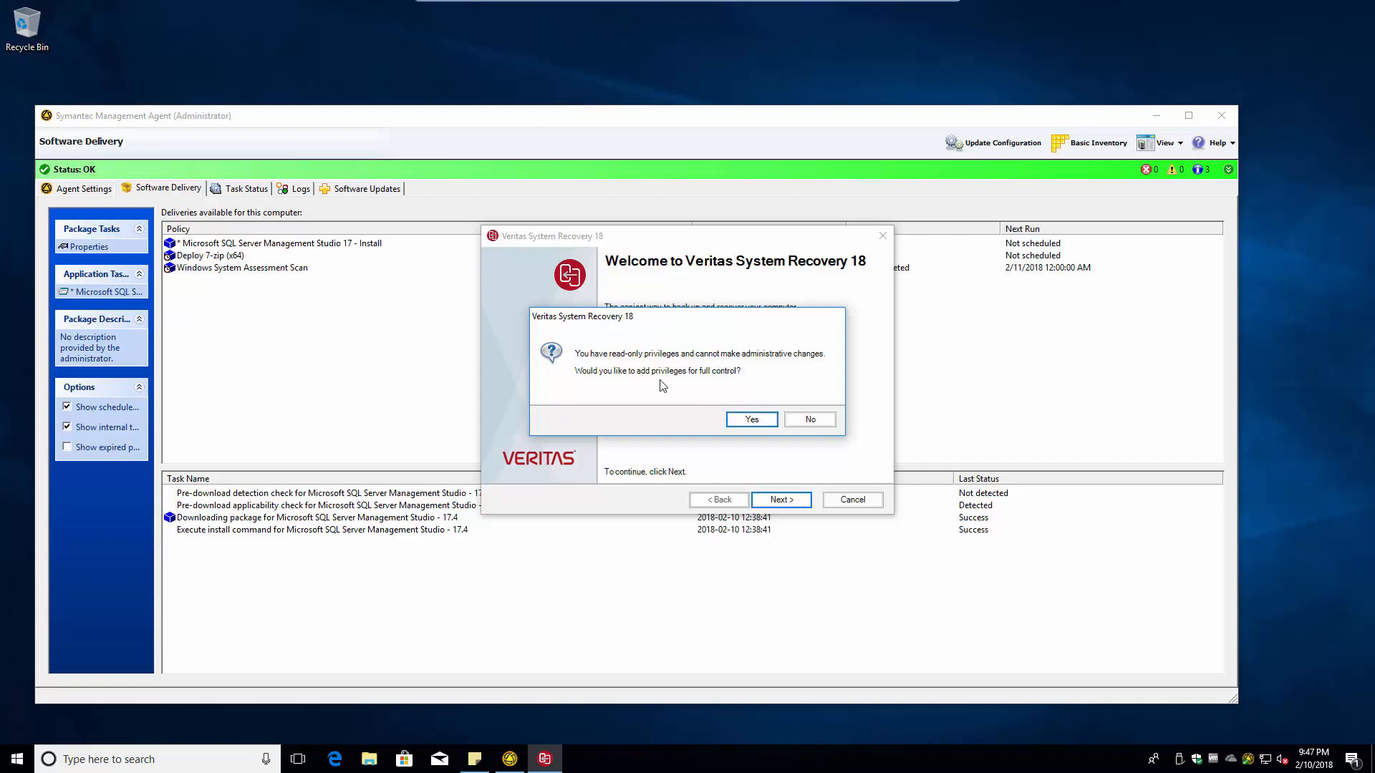
pyautogui.click(752, 419)
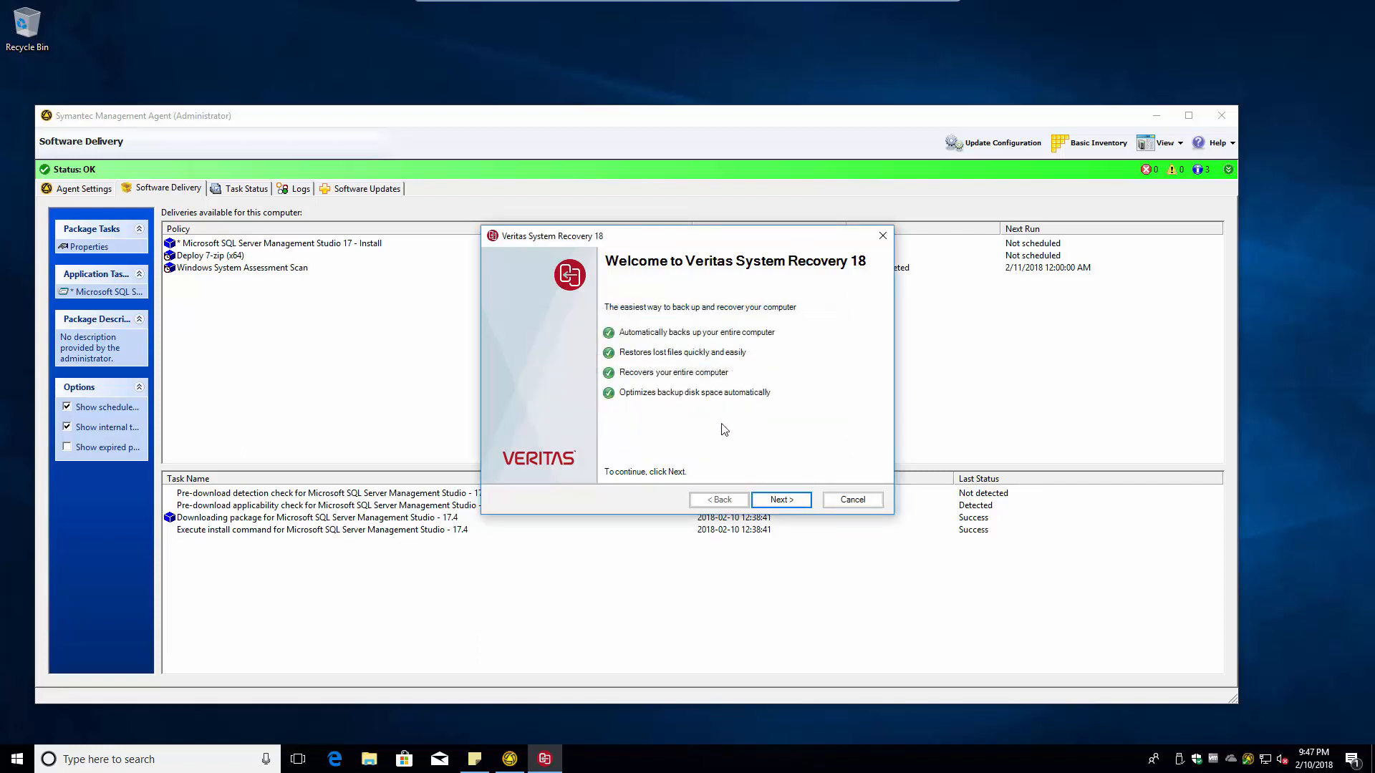
pyautogui.click(784, 504)
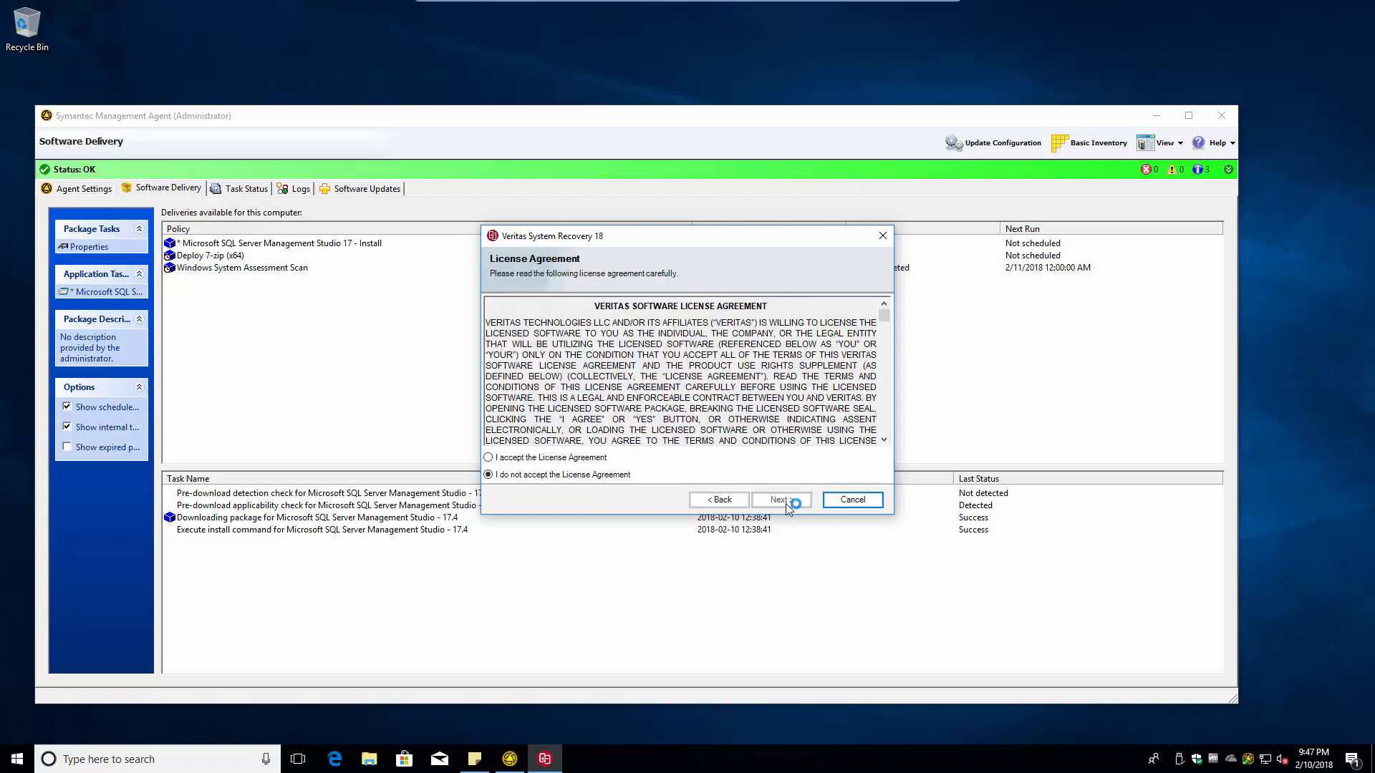
pyautogui.click(544, 458)
pyautogui.click(784, 502)
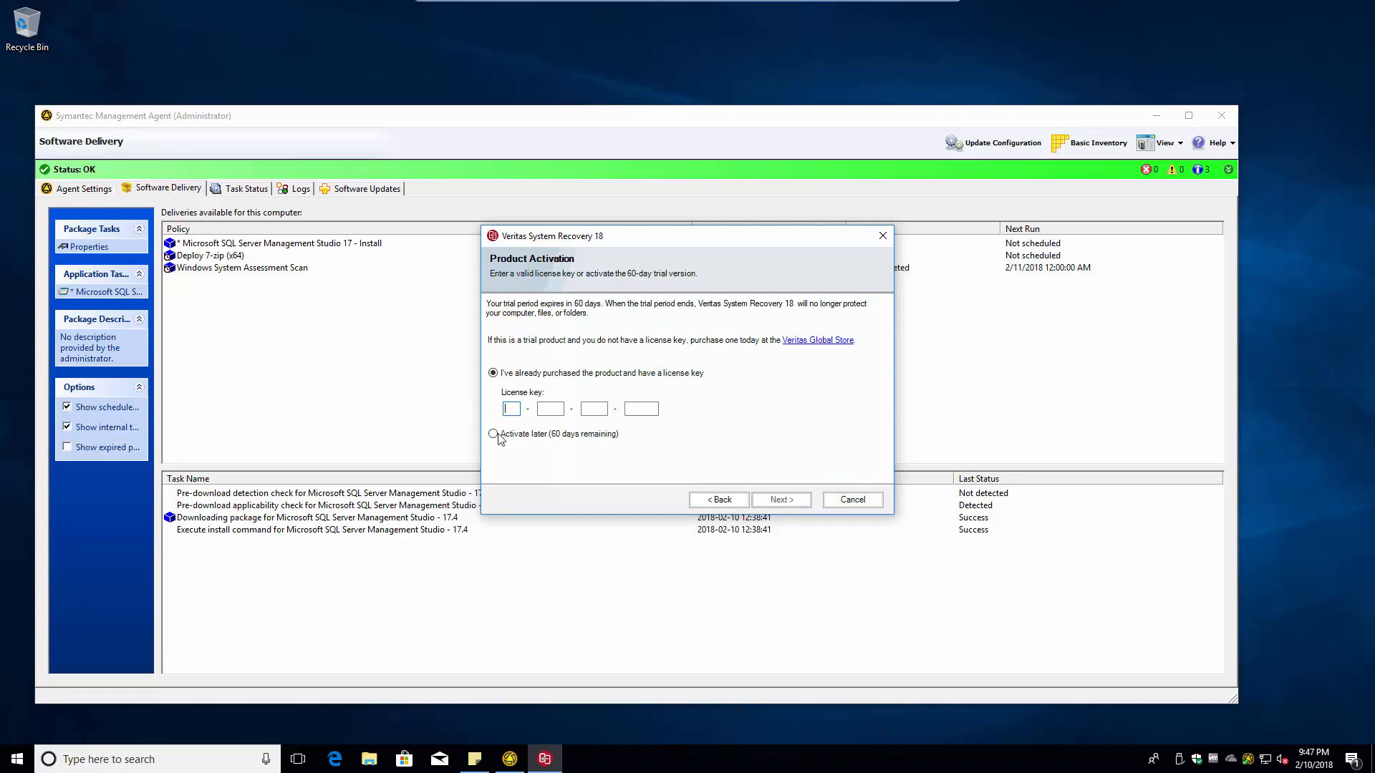
pyautogui.click(528, 434)
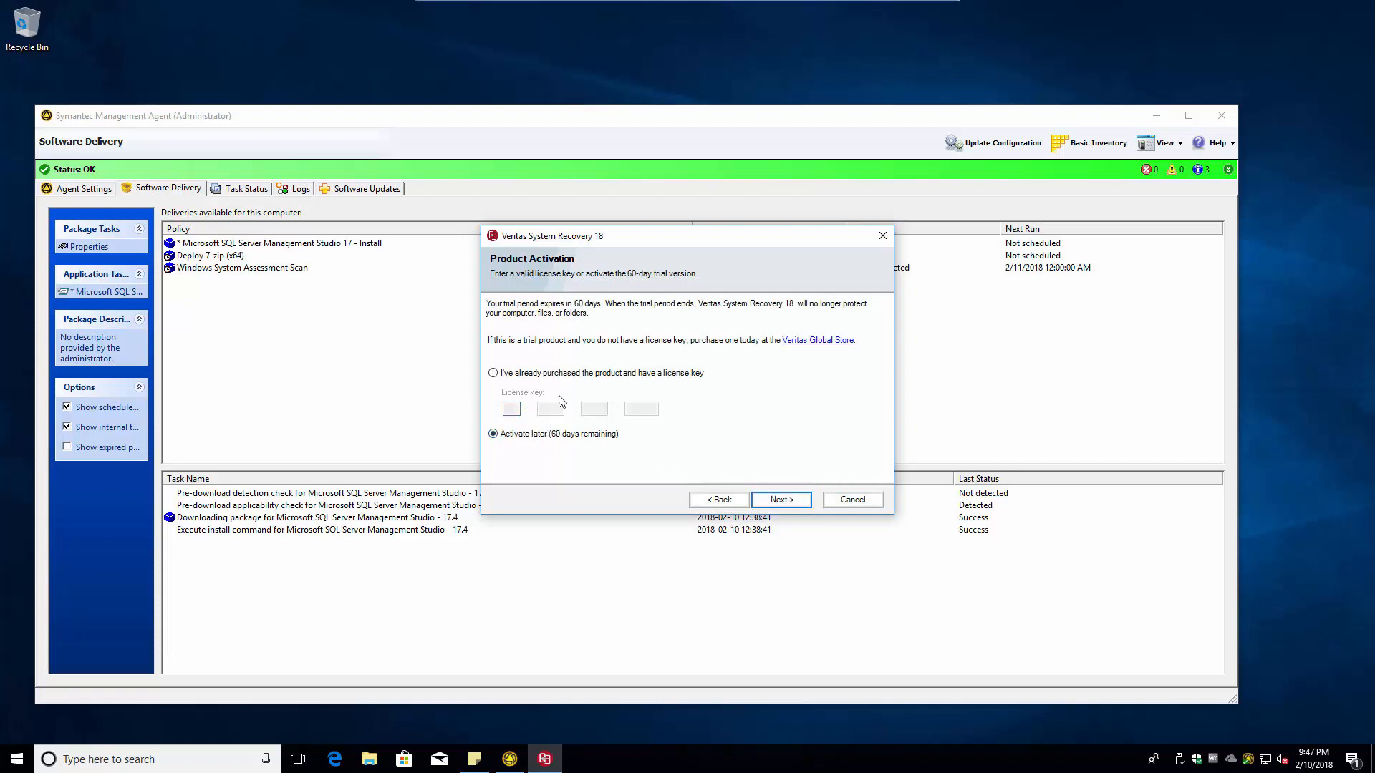
pyautogui.click(781, 499)
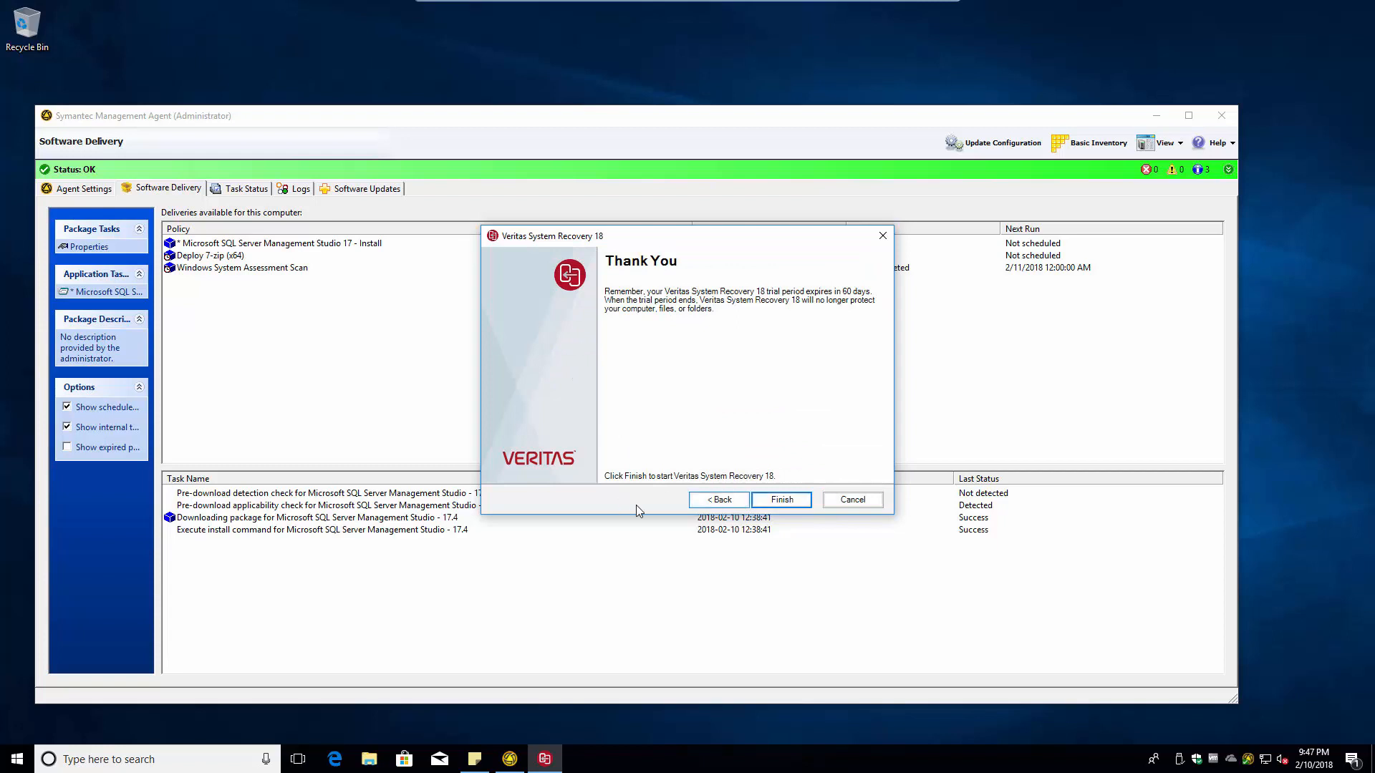
pyautogui.click(779, 500)
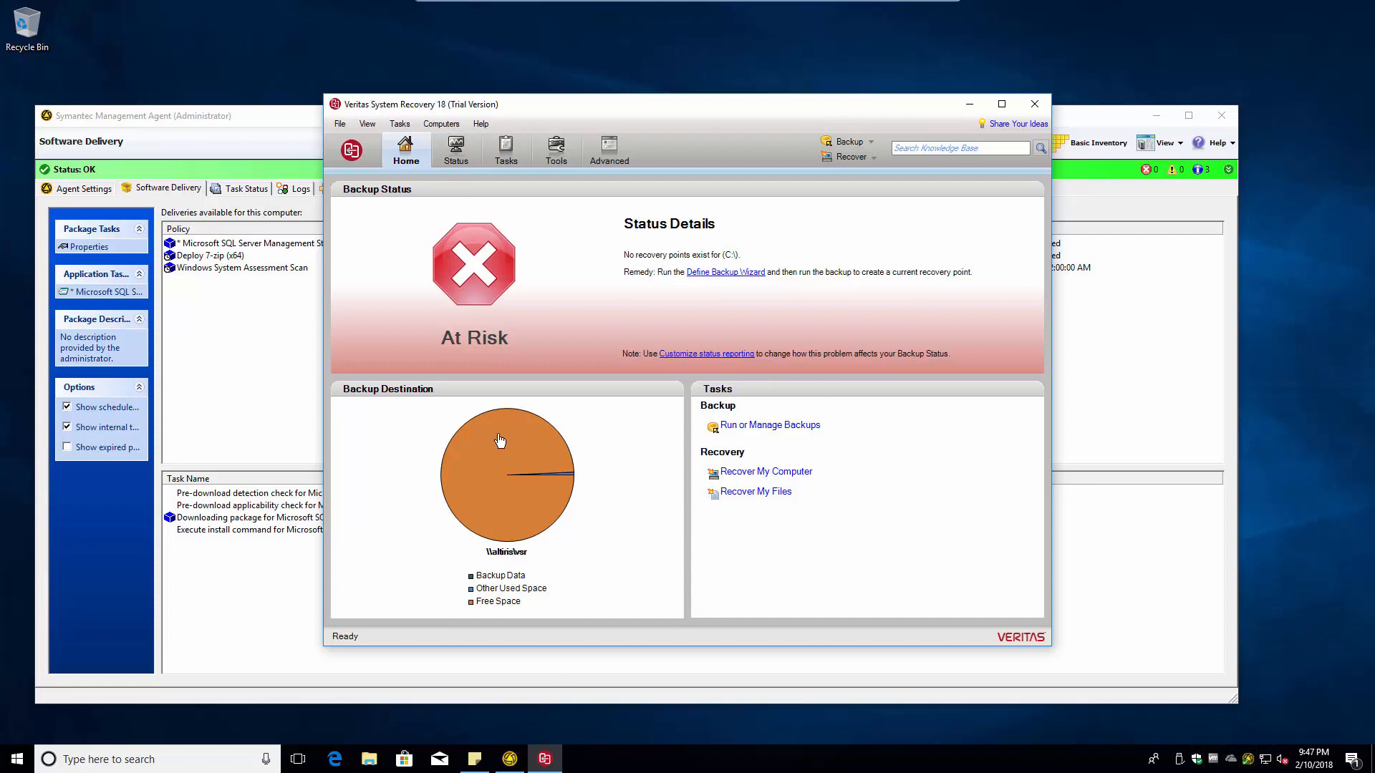
# - Check the Lab All Drives backup job and the agent's About details, then close Veritas System Recovery
pyautogui.click(742, 427)
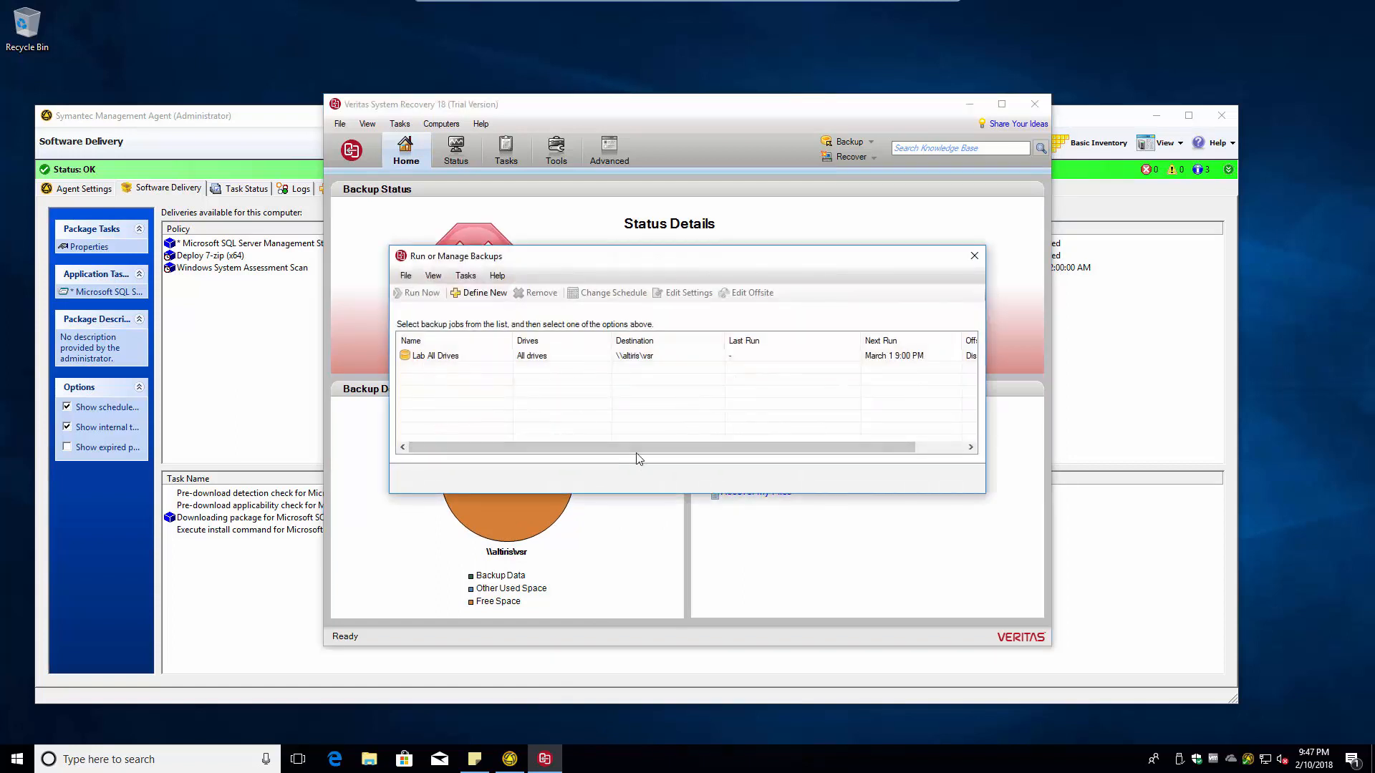
pyautogui.click(975, 256)
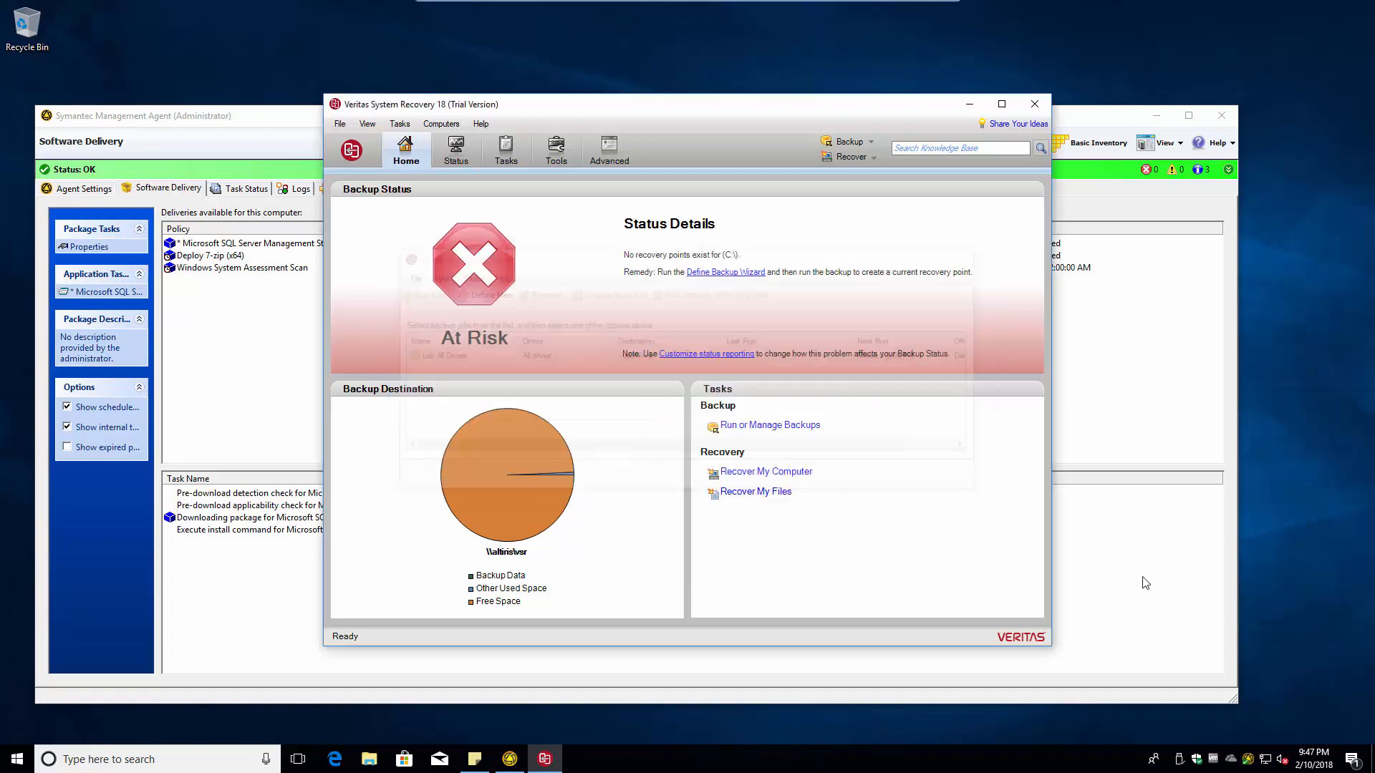
pyautogui.rightClick(1249, 760)
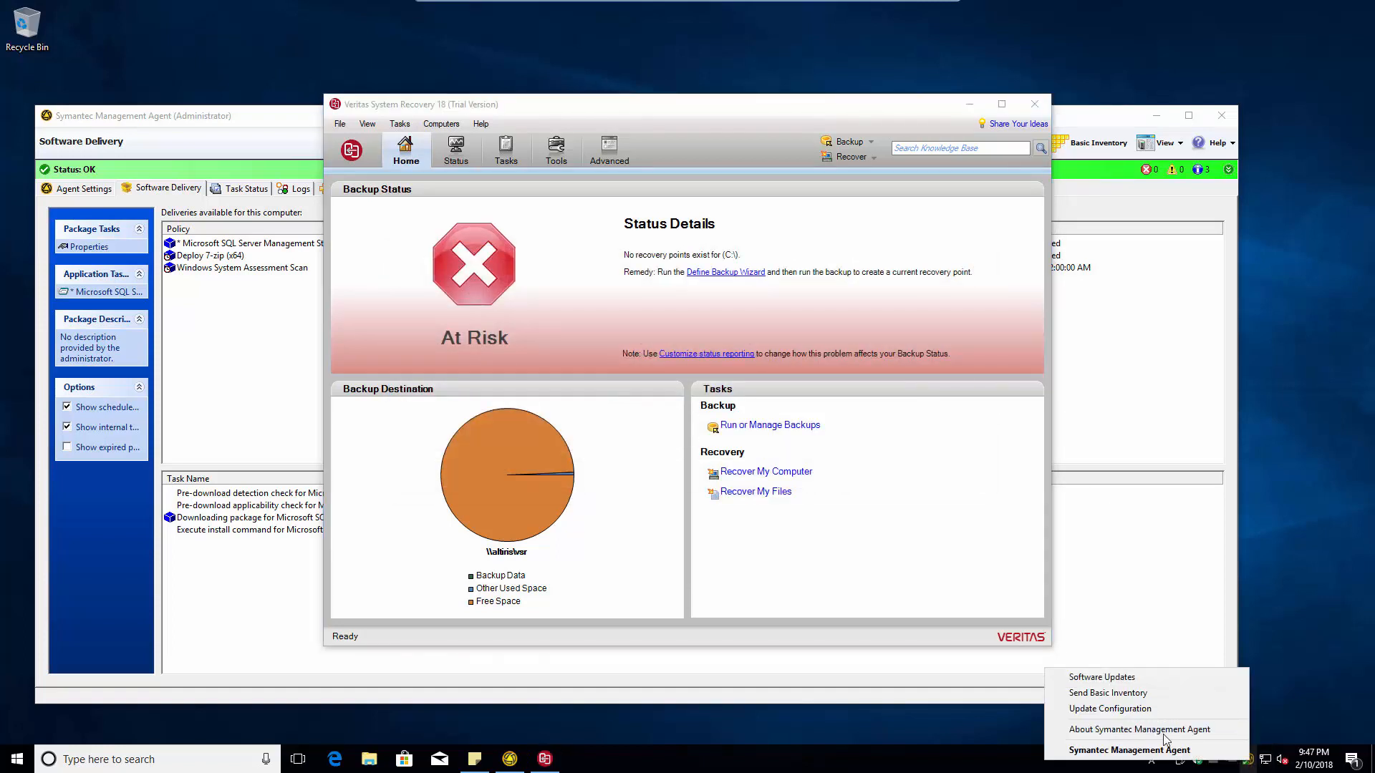
pyautogui.click(1105, 730)
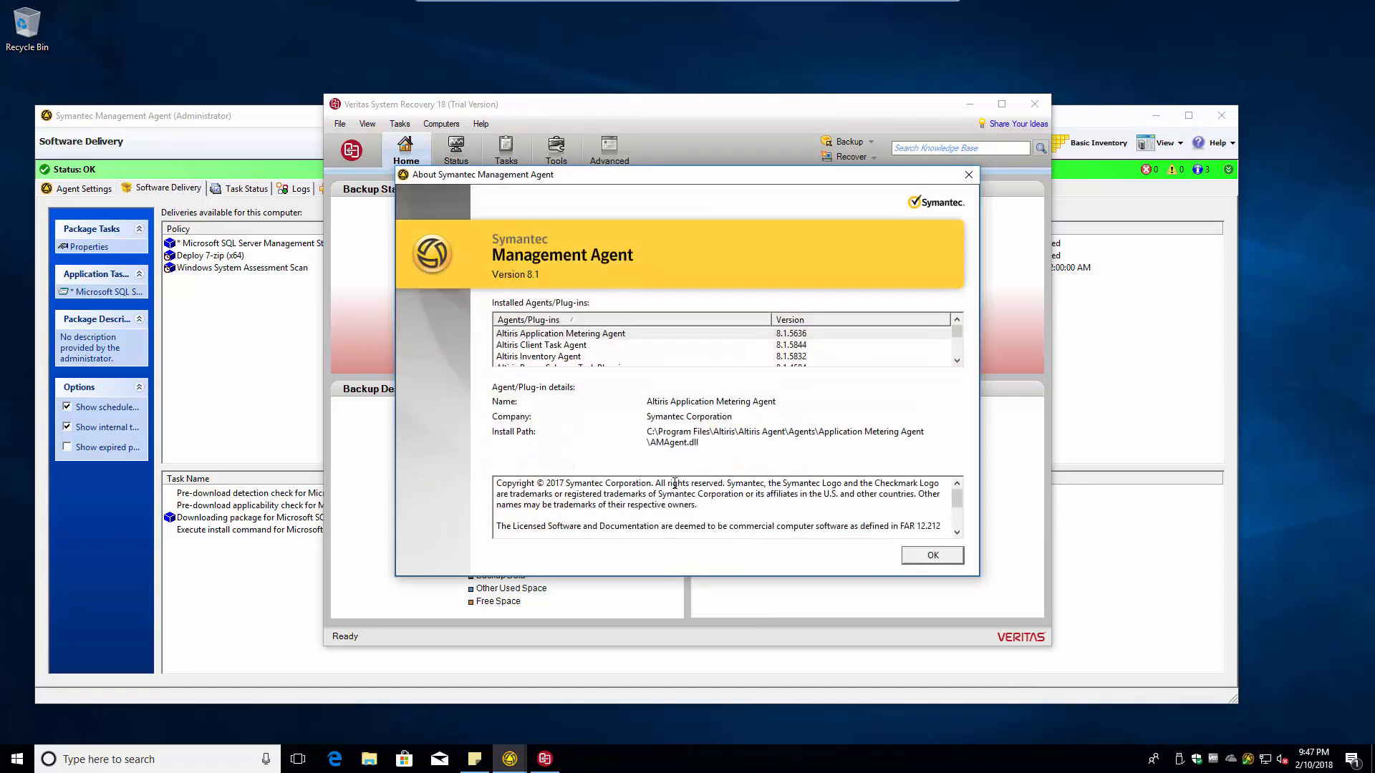
pyautogui.click(968, 174)
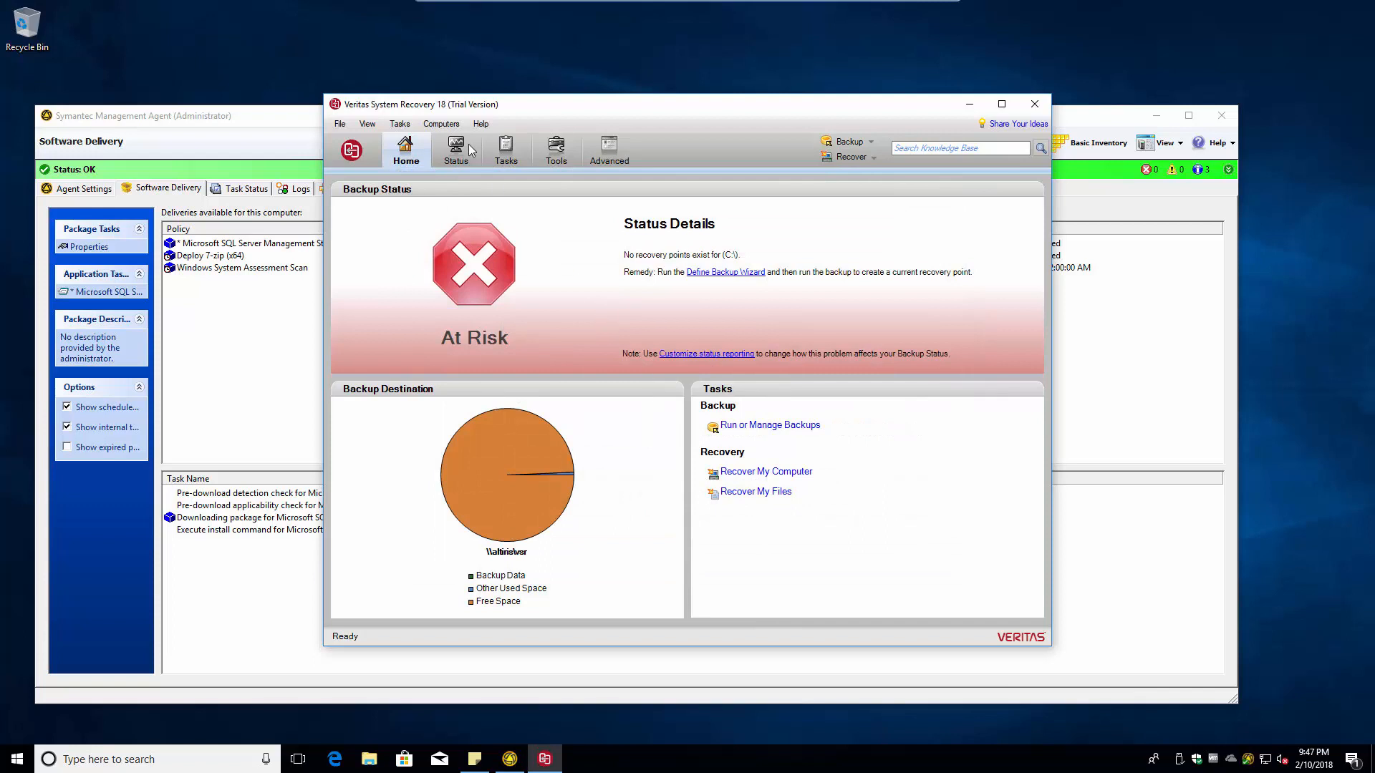
pyautogui.click(1034, 104)
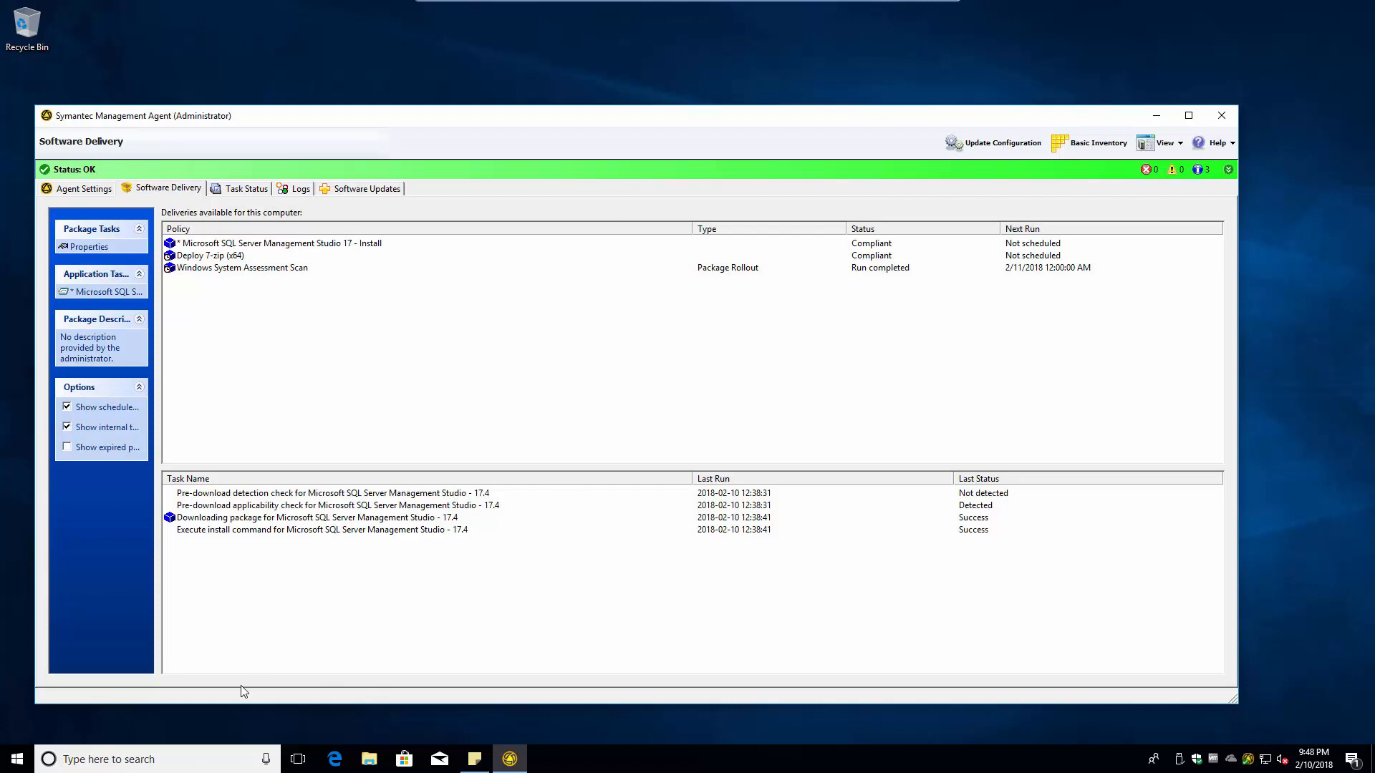
# - Sign in to the management console in Internet Explorer and open the recovery disk and LightsOut Restore package step
pyautogui.press('super')
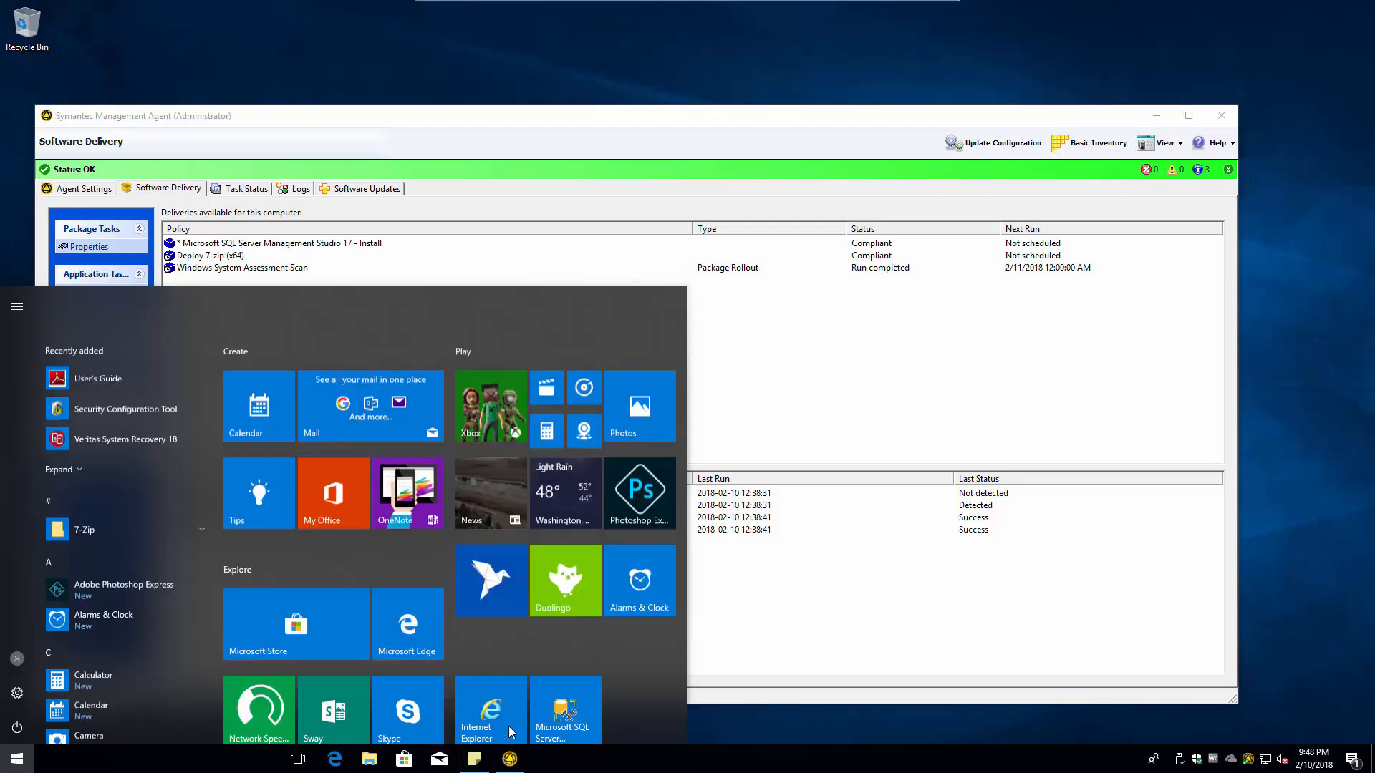
pyautogui.click(484, 632)
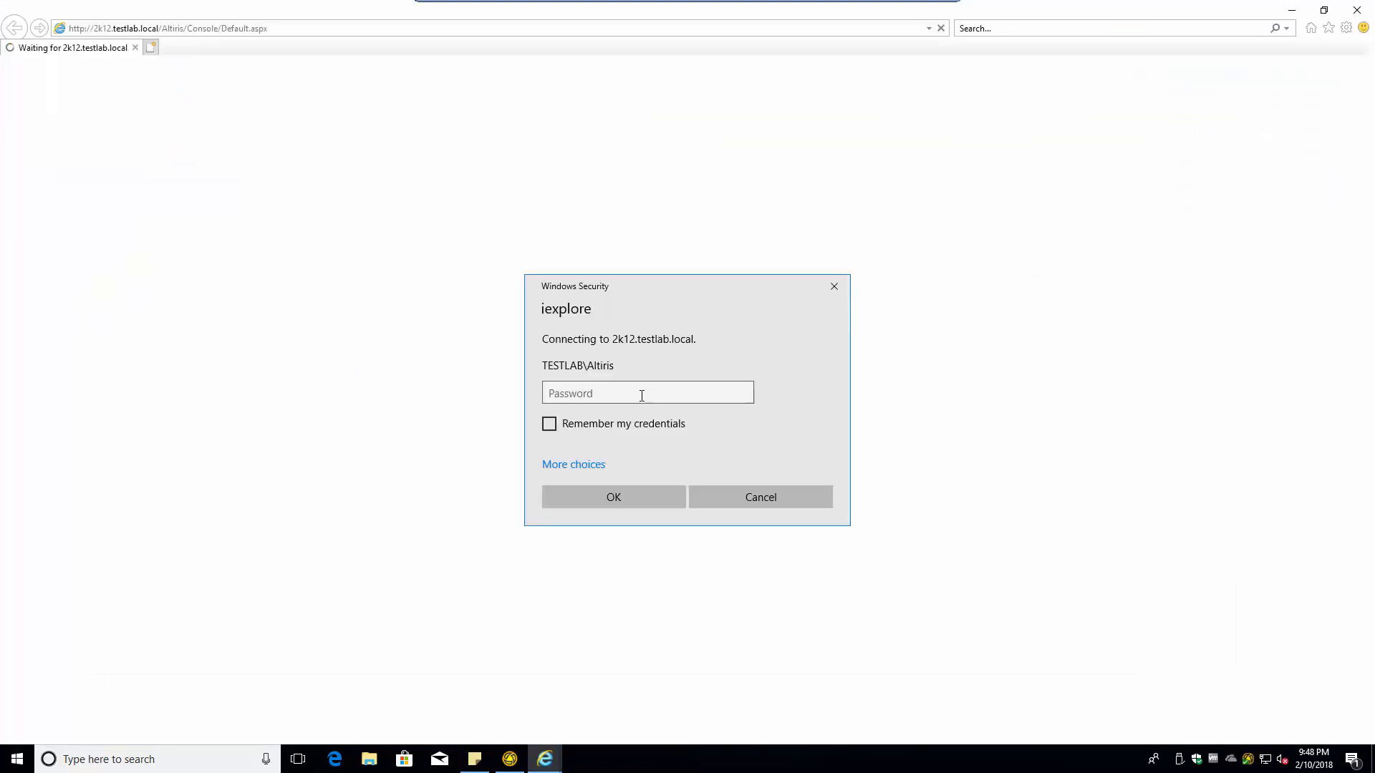
pyautogui.click(648, 390)
pyautogui.write('••••')
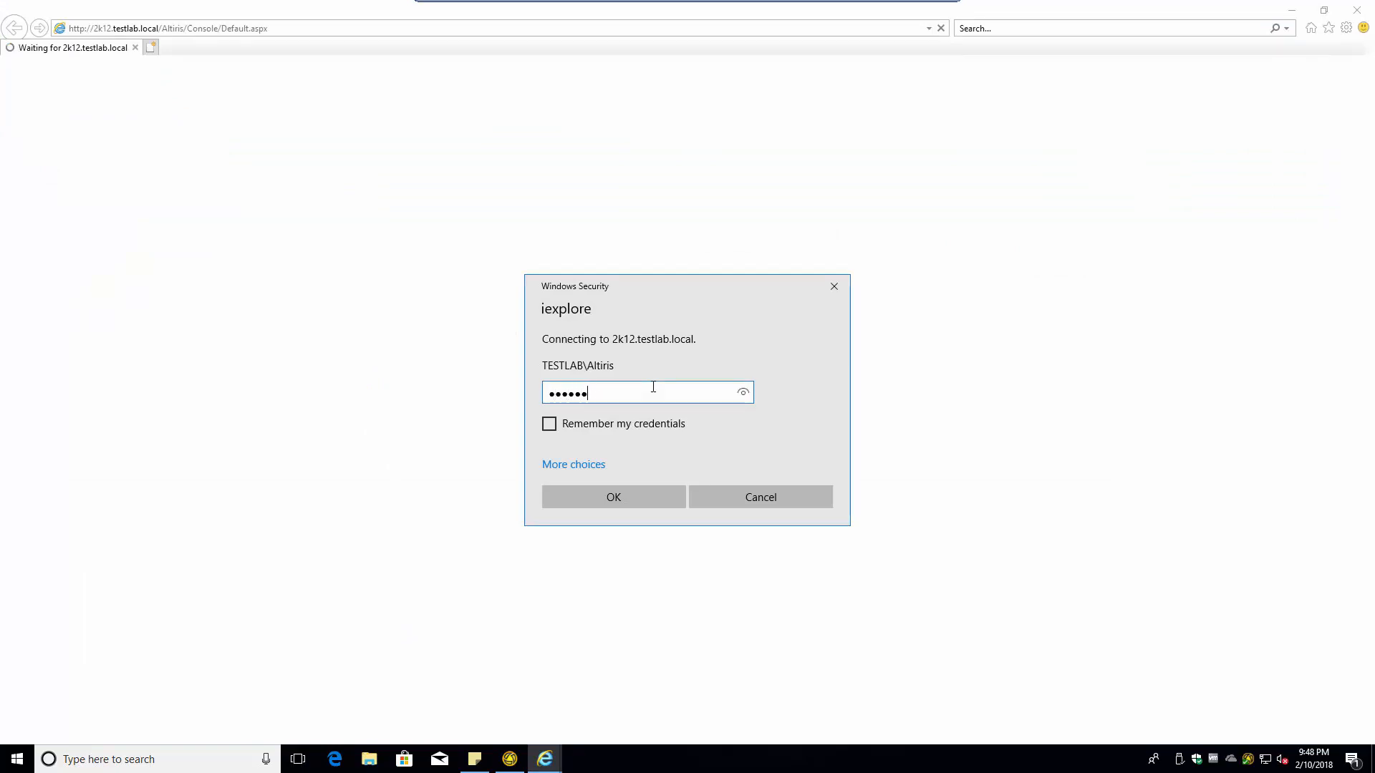
pyautogui.write('••••••')
pyautogui.press('Return')
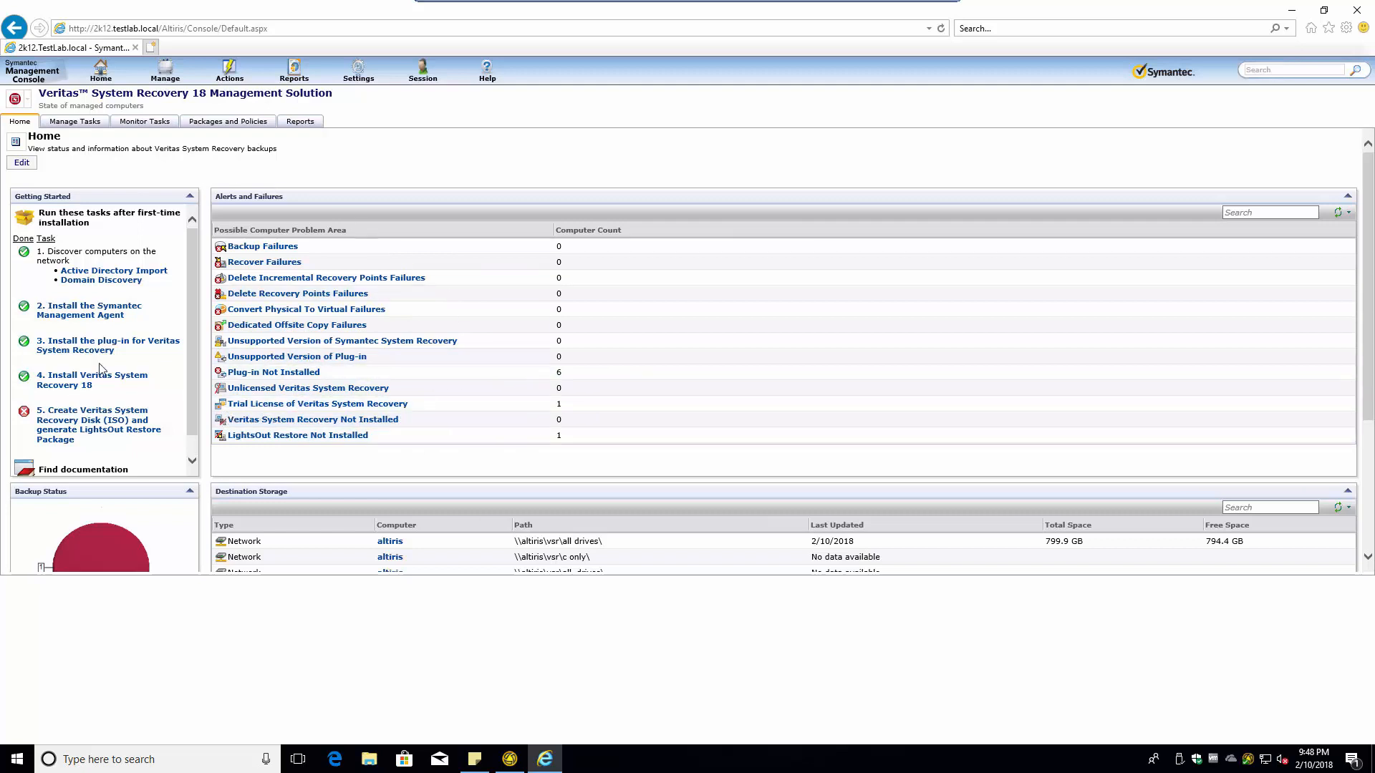
pyautogui.scroll(-3, 75, 426)
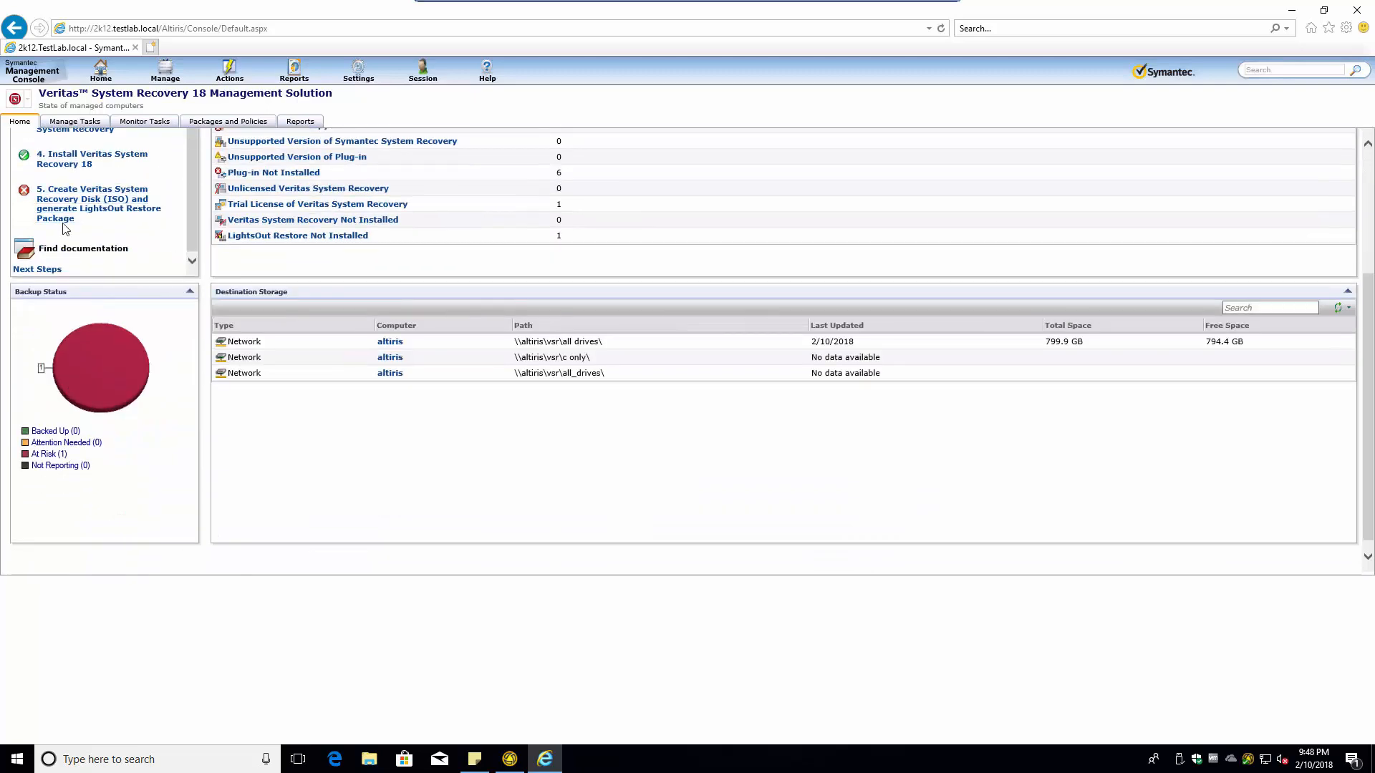
pyautogui.click(63, 210)
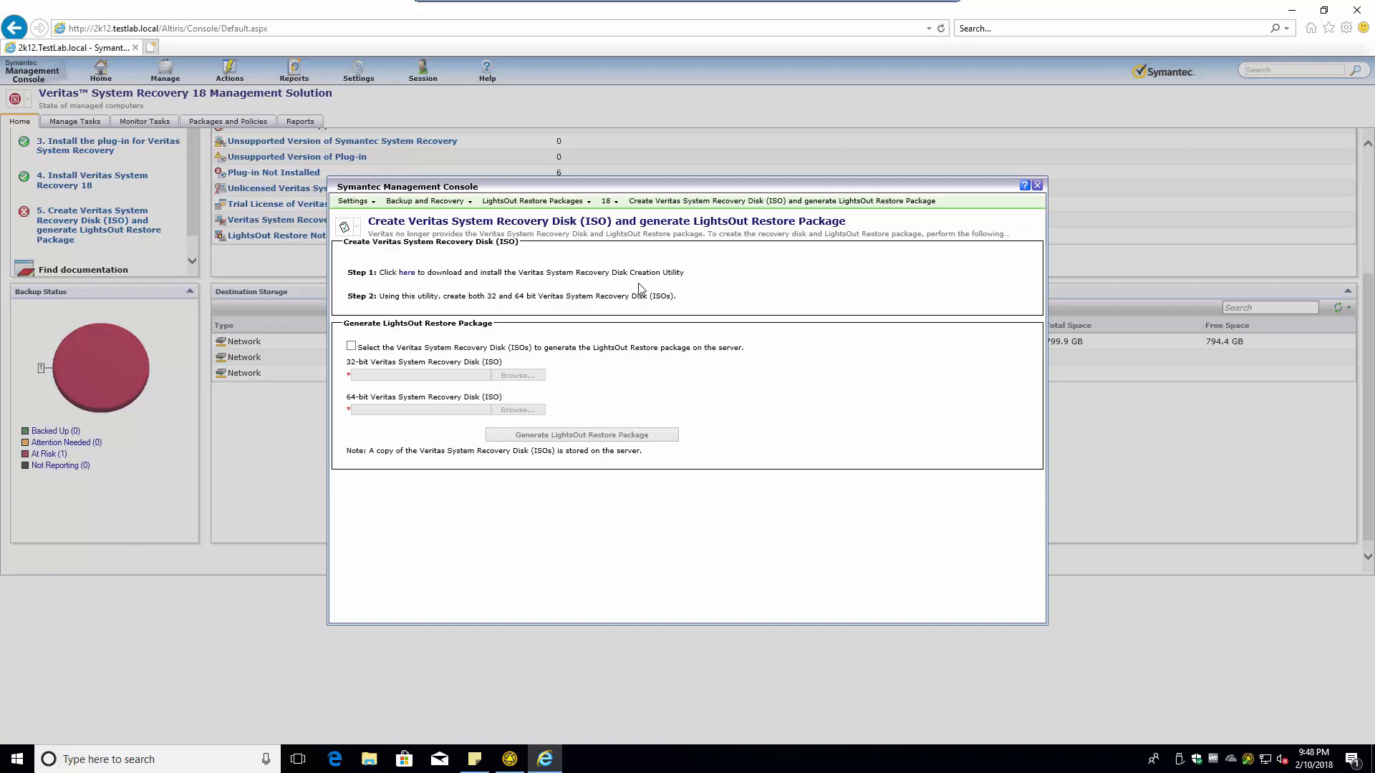
# - Download the LightsOut Restore package LORSetup.msi using Save As
pyautogui.click(406, 273)
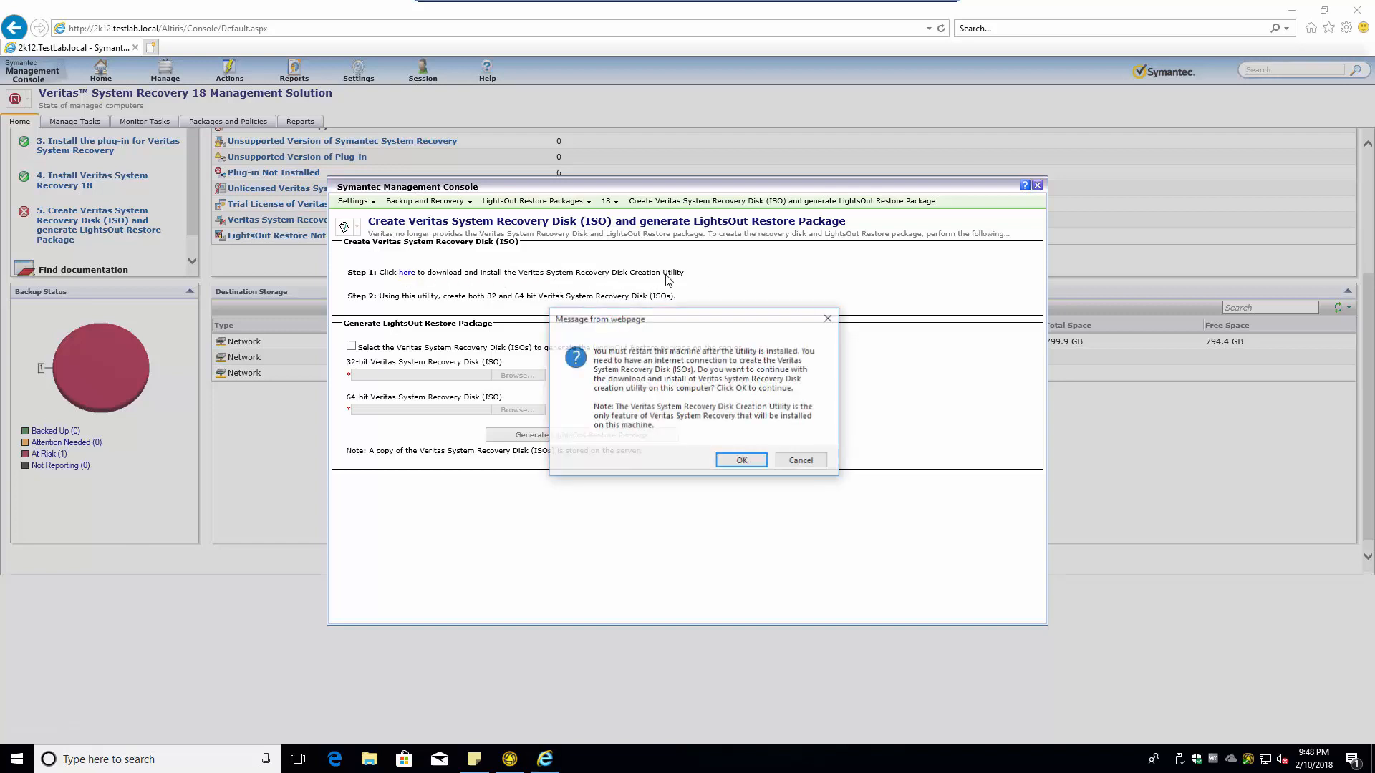
pyautogui.click(742, 462)
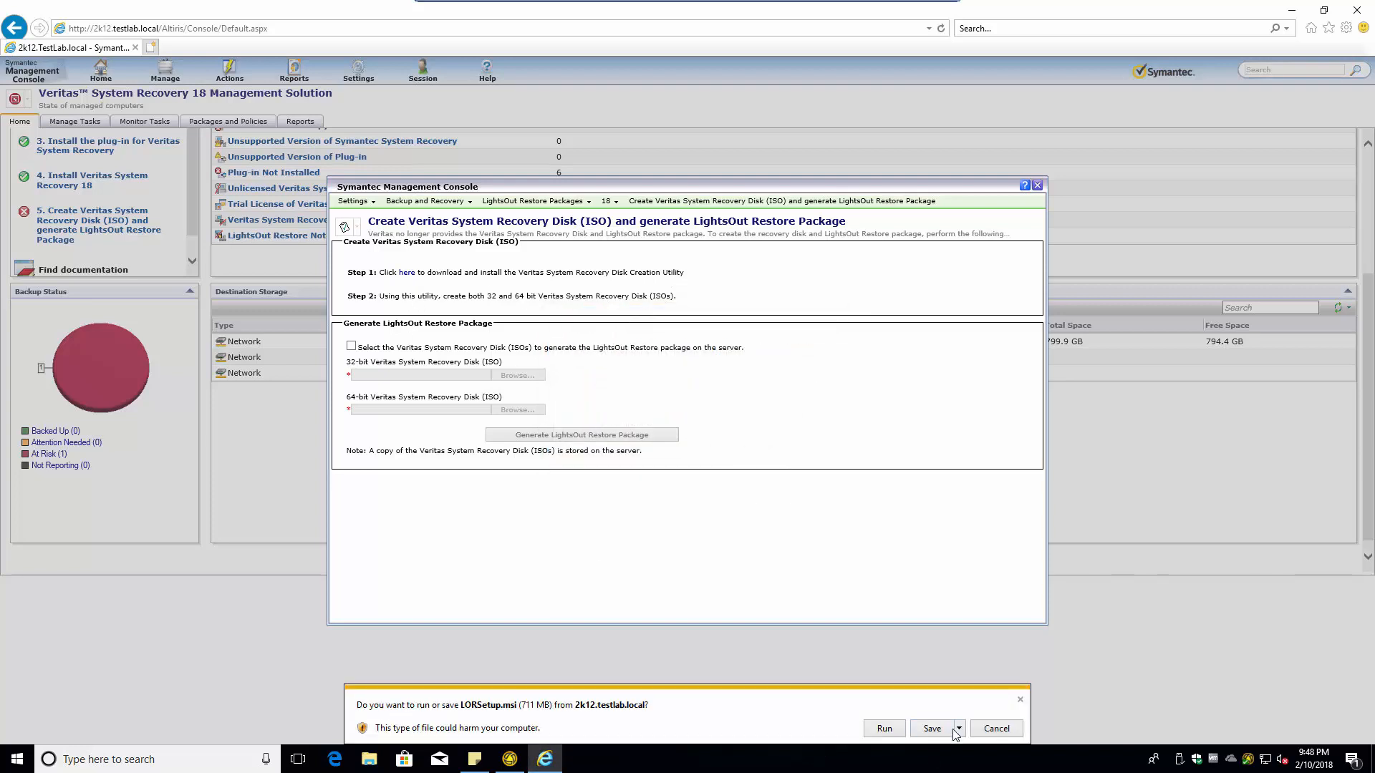
pyautogui.click(959, 728)
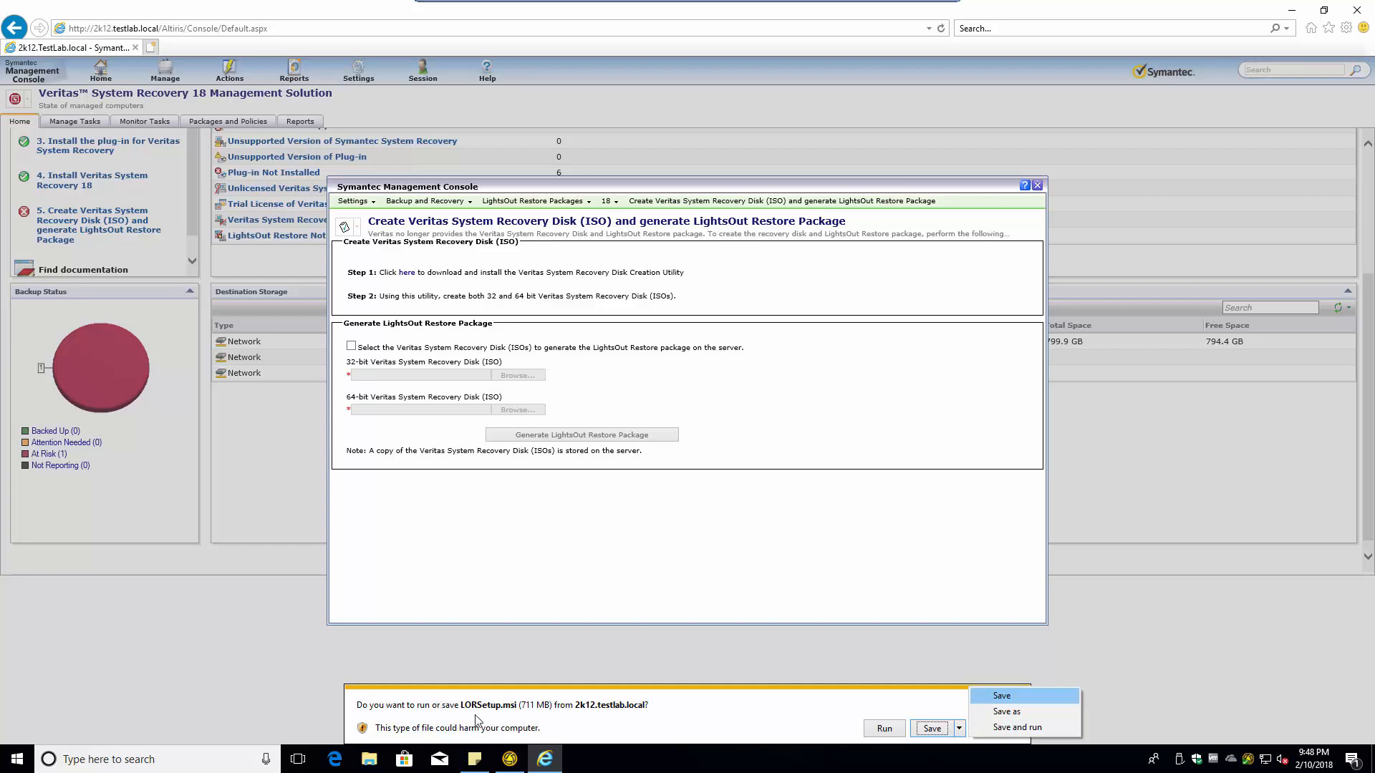
pyautogui.click(1007, 713)
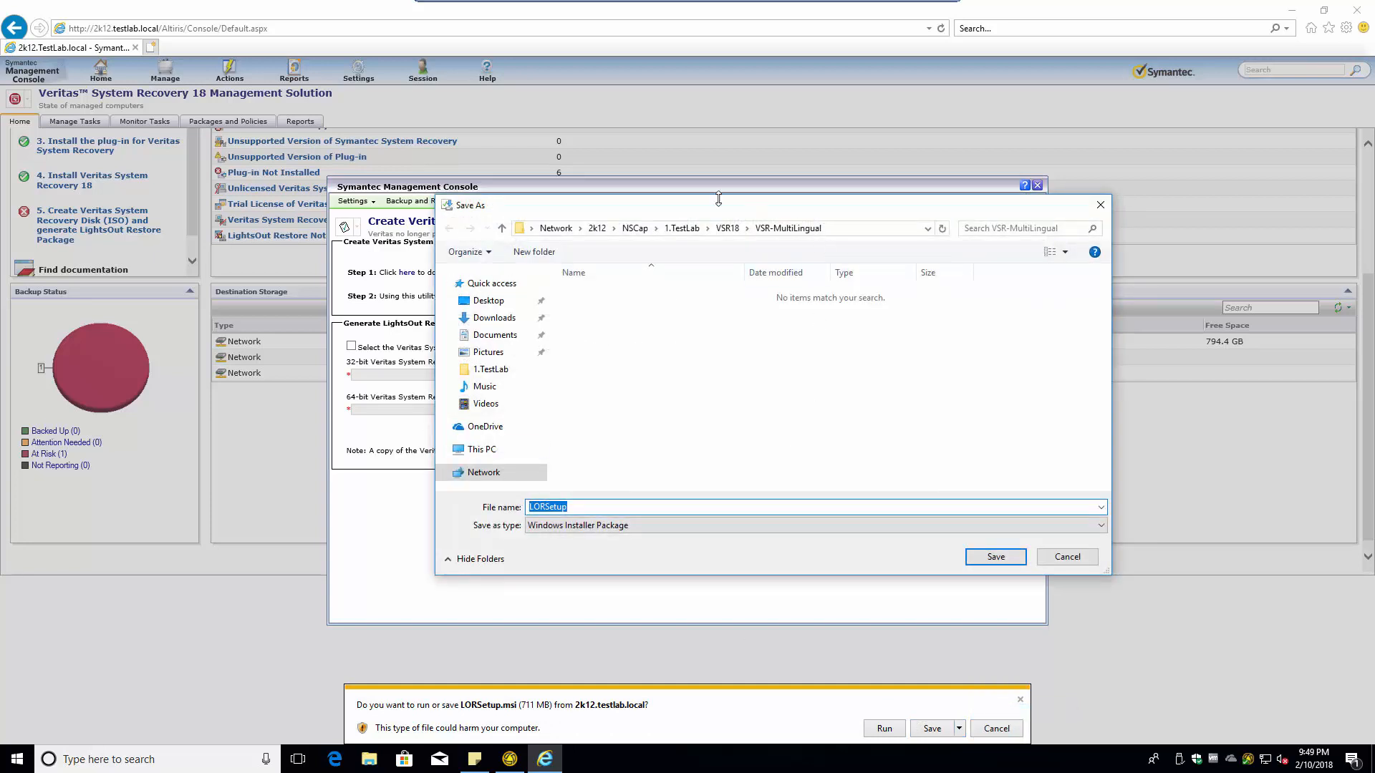
# - Create a VSR-LOR folder under VSR18 and save LORSetup.msi into it
pyautogui.click(727, 227)
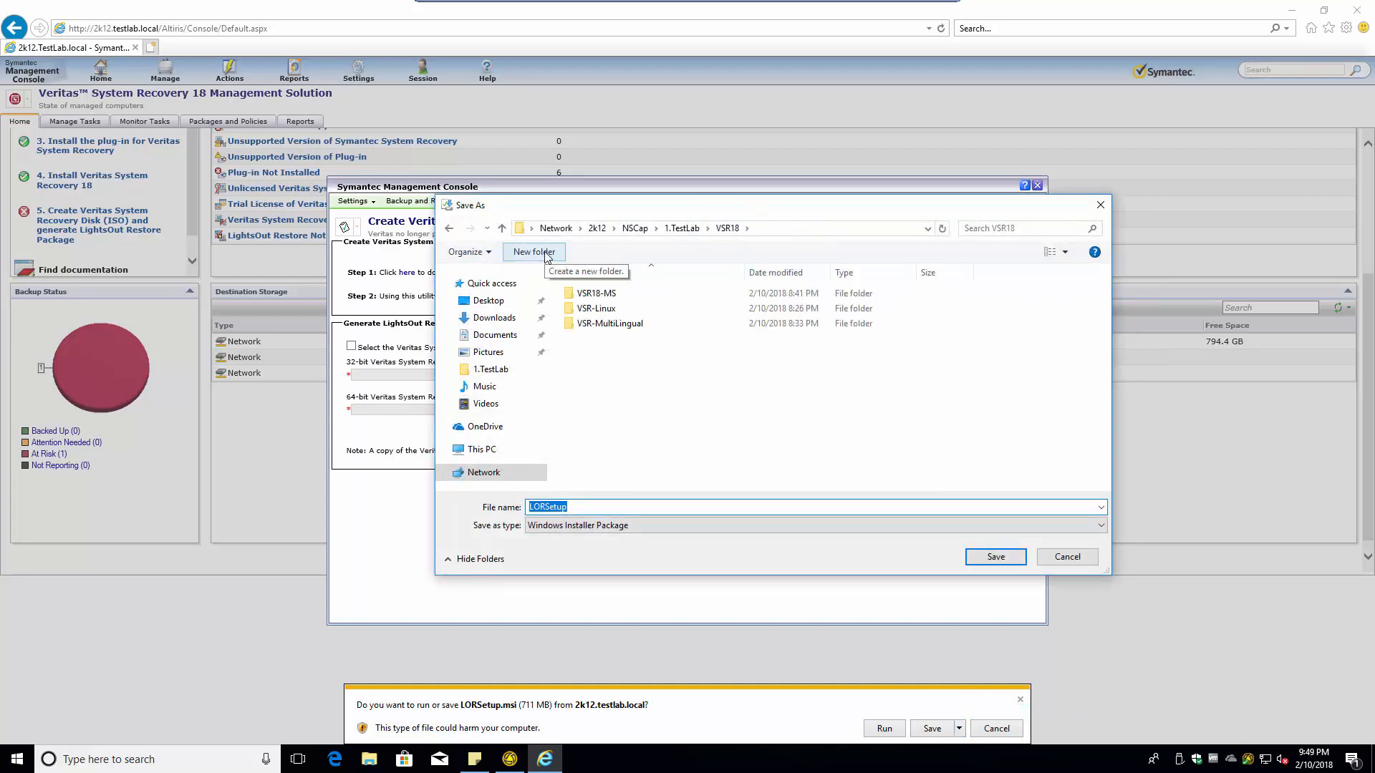
pyautogui.click(534, 252)
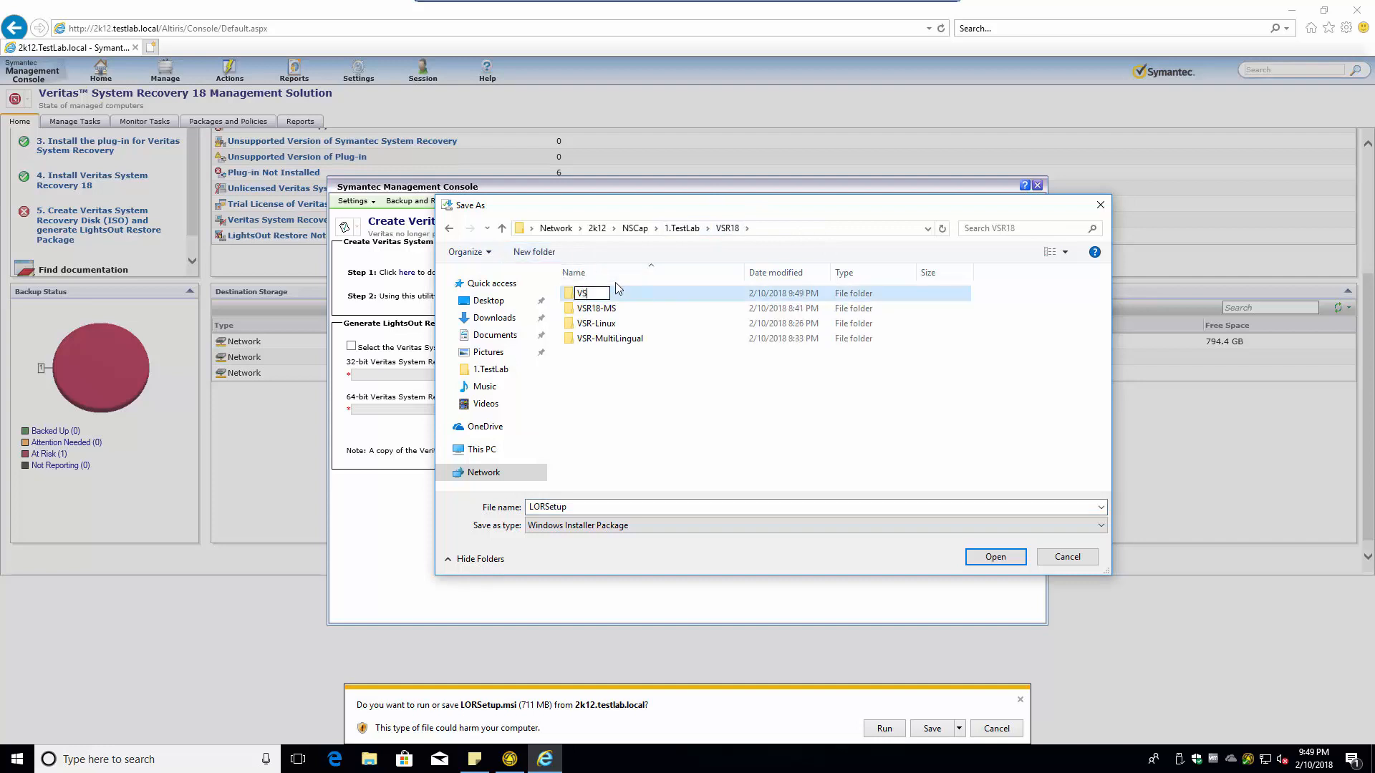
pyautogui.write('VSR-LOR')
pyautogui.press('Return')
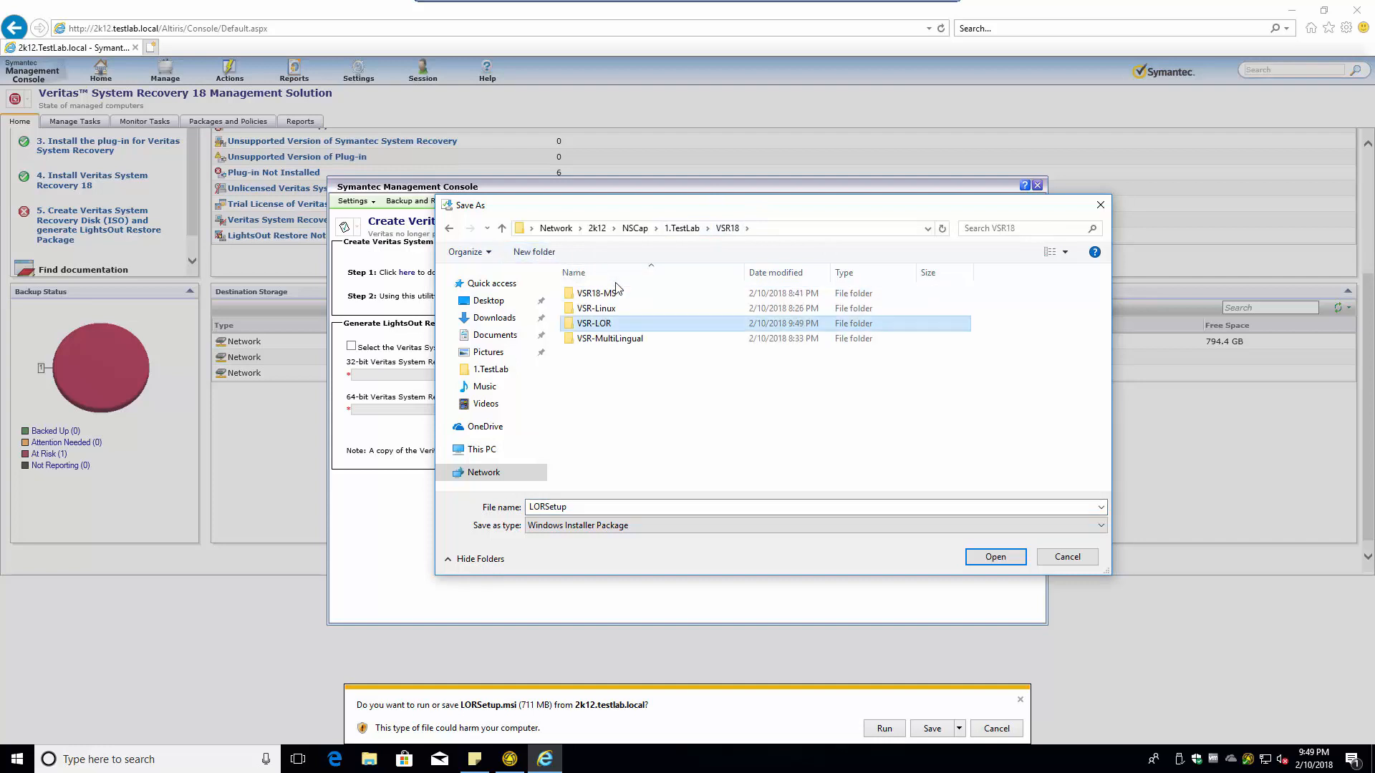
pyautogui.press('Return')
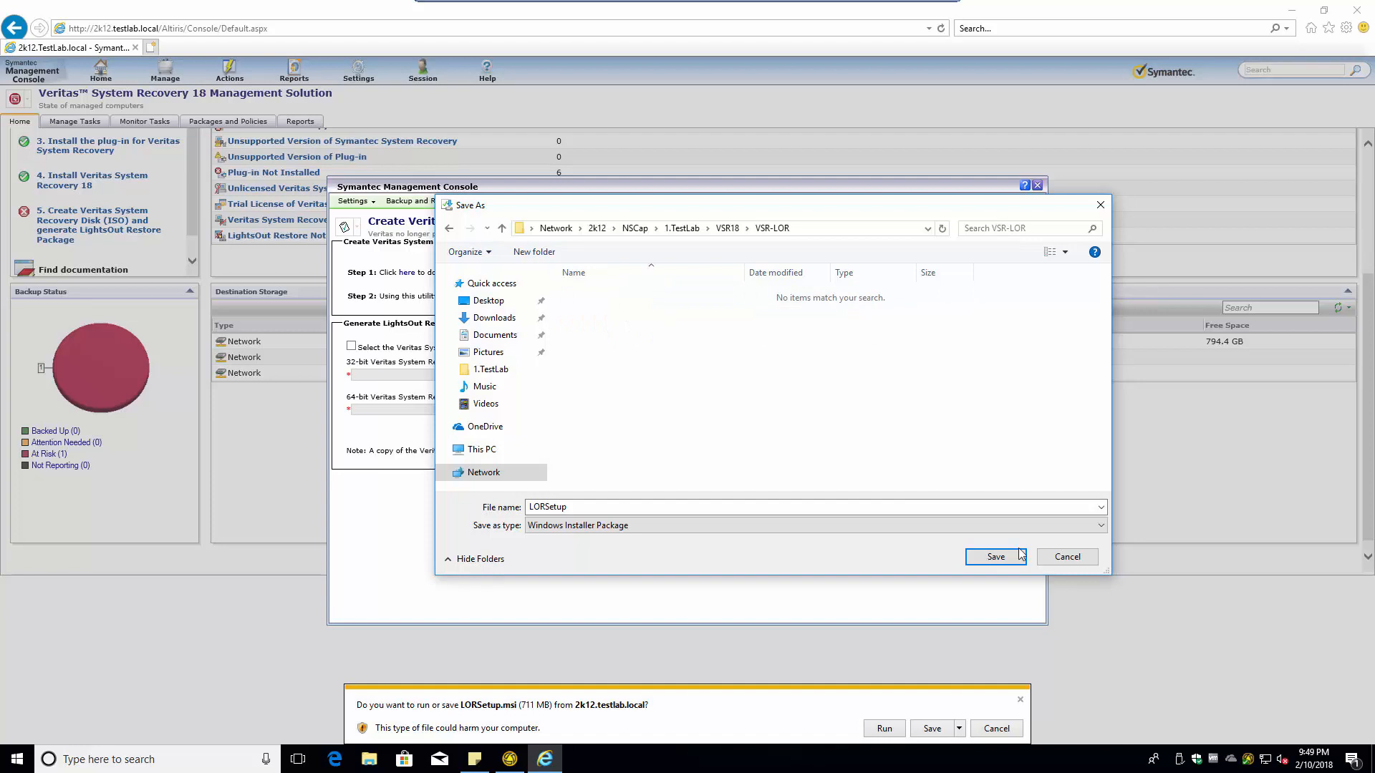
pyautogui.click(995, 558)
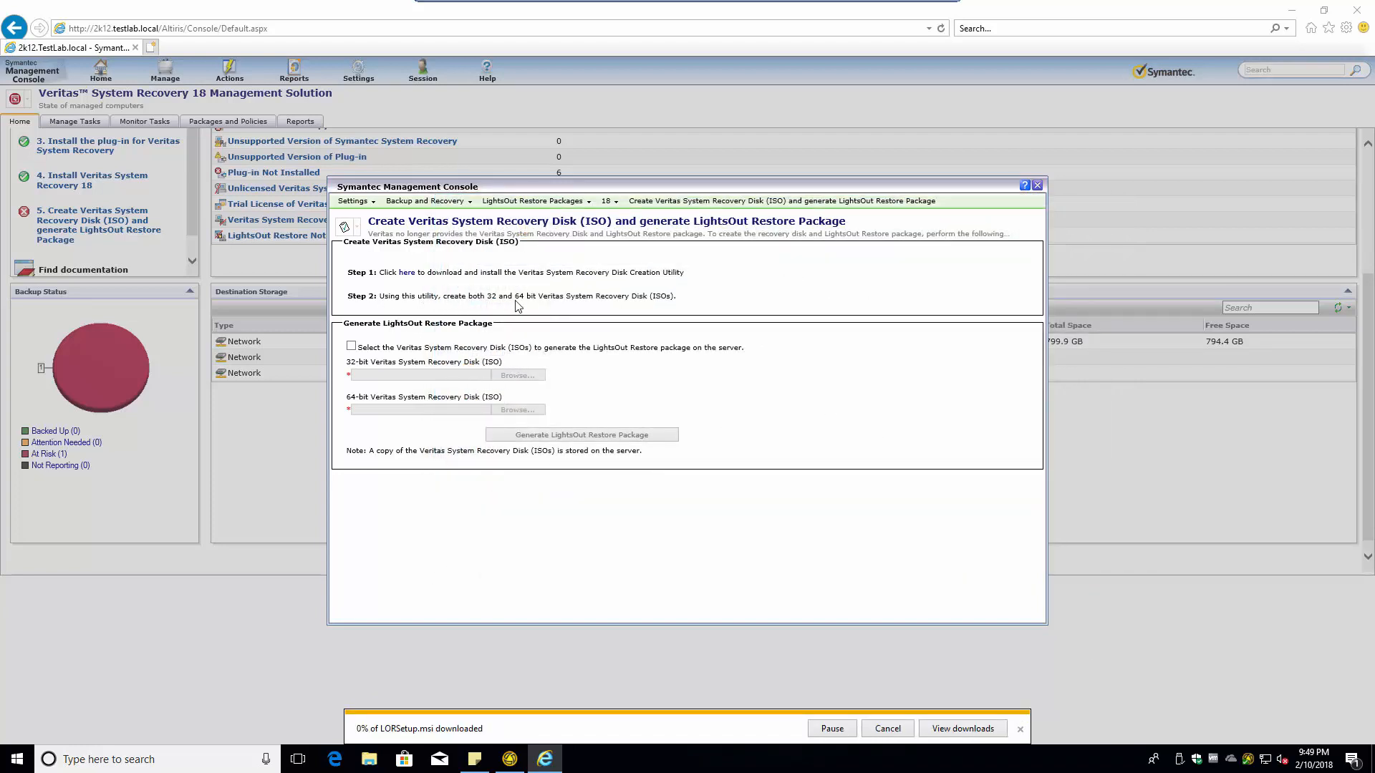
pyautogui.moveTo(631, 300); pyautogui.dragTo(711, 299)
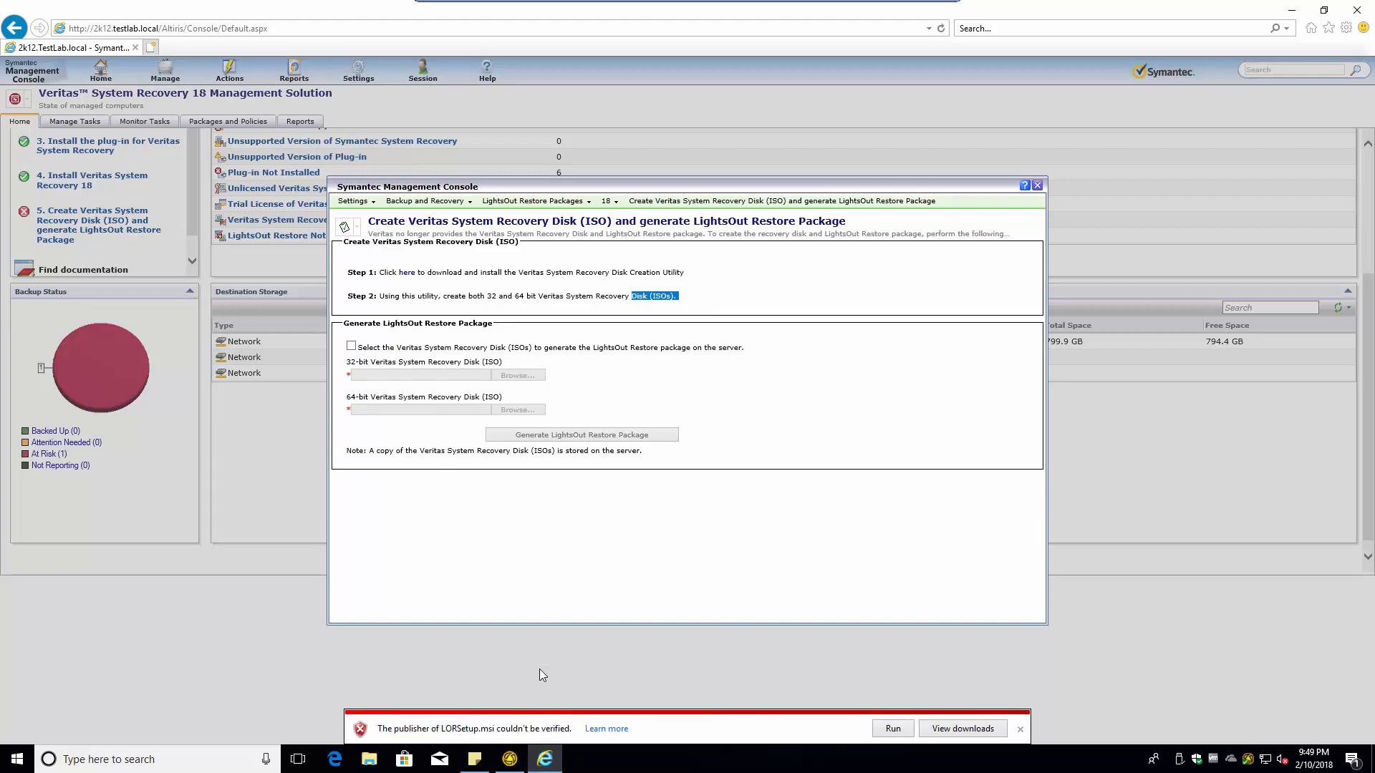
# - Run the downloaded LORSetup.msi installer and open a new blank browser tab
pyautogui.click(892, 729)
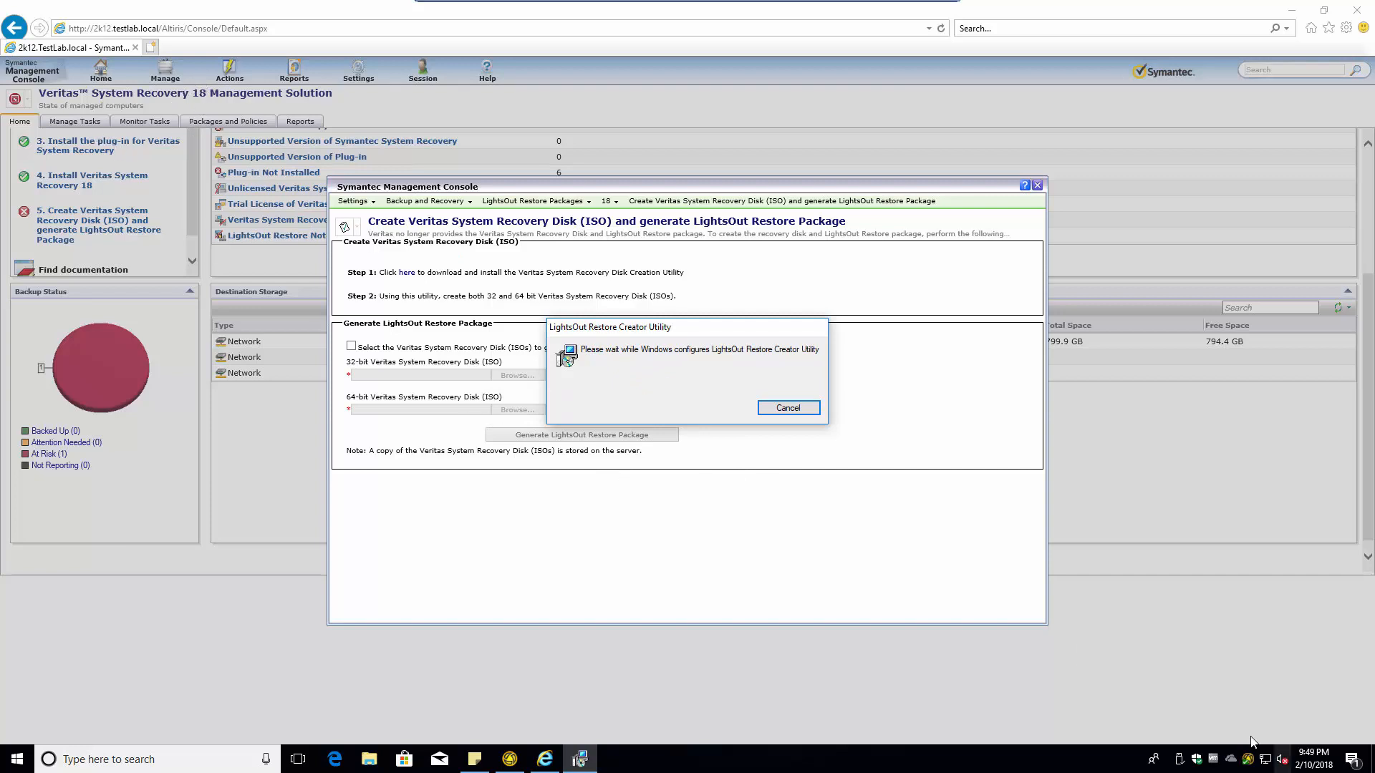
pyautogui.moveTo(1245, 753)
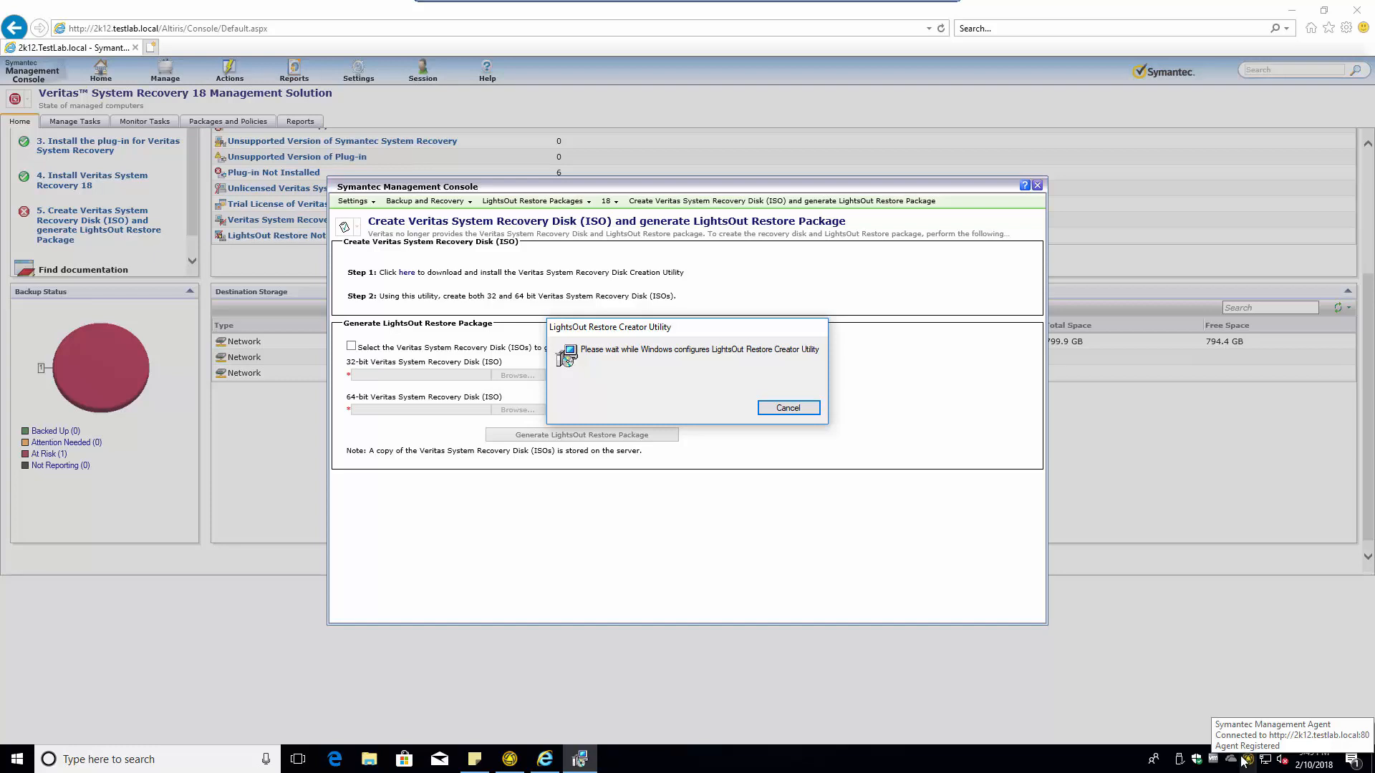
pyautogui.click(151, 47)
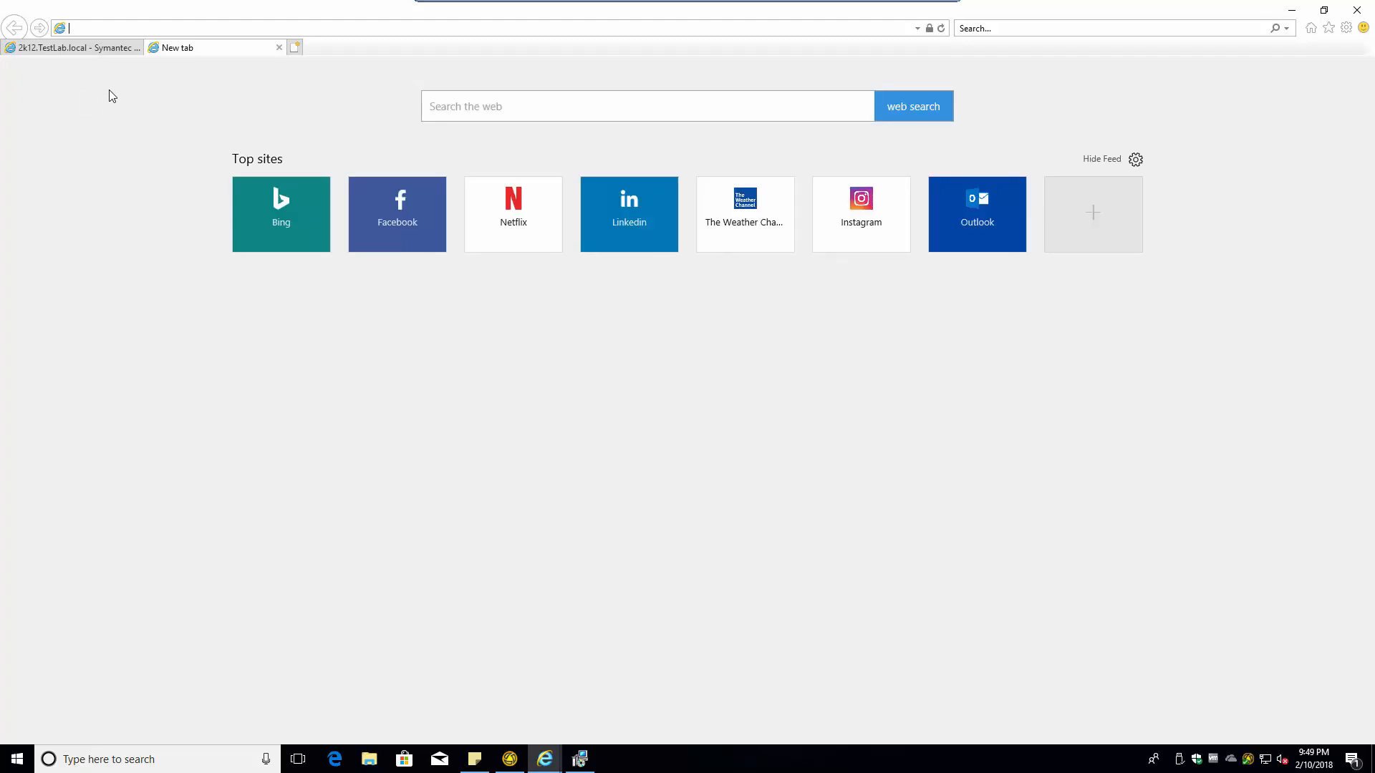
# - Run the Complete and Policy Resource Membership Update schedules now, and have the agent update its configuration
pyautogui.click(1311, 28)
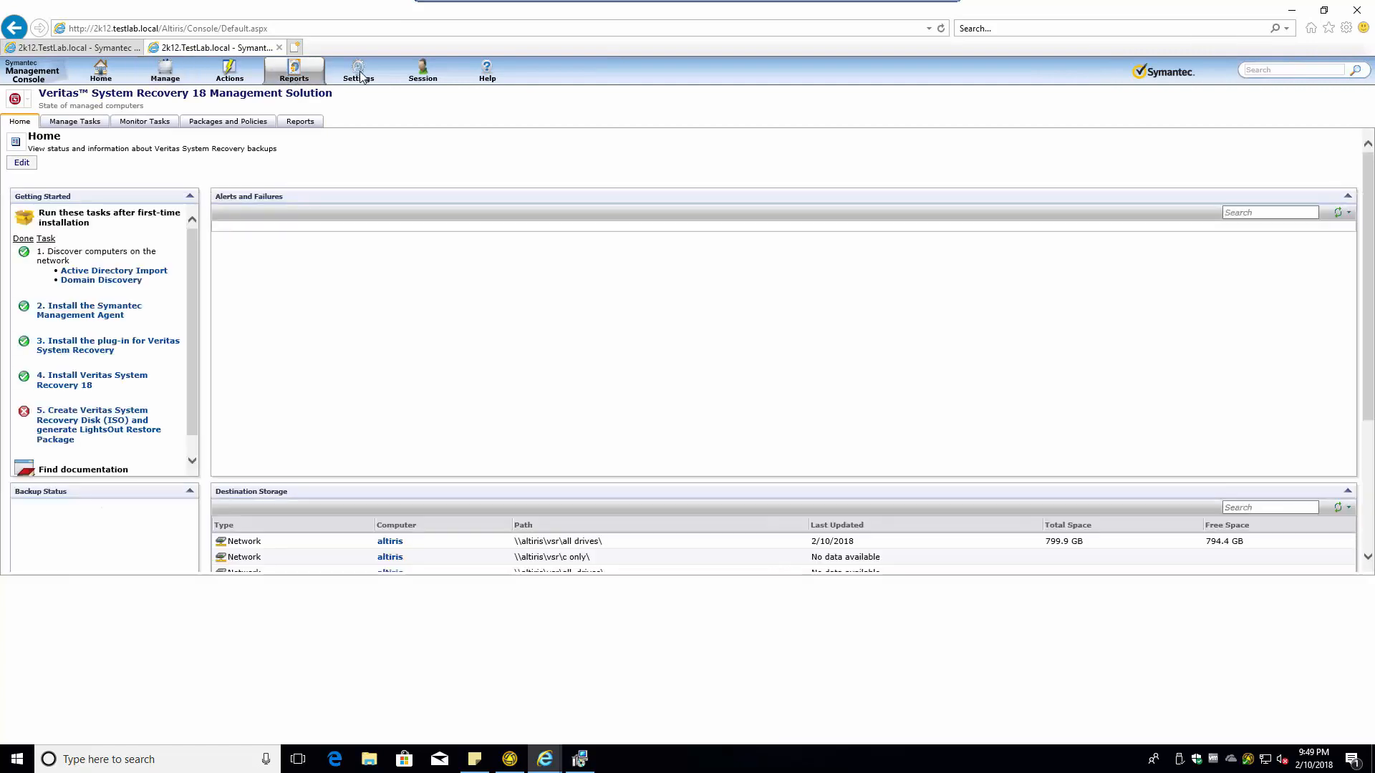
pyautogui.moveTo(361, 77)
pyautogui.moveTo(399, 185)
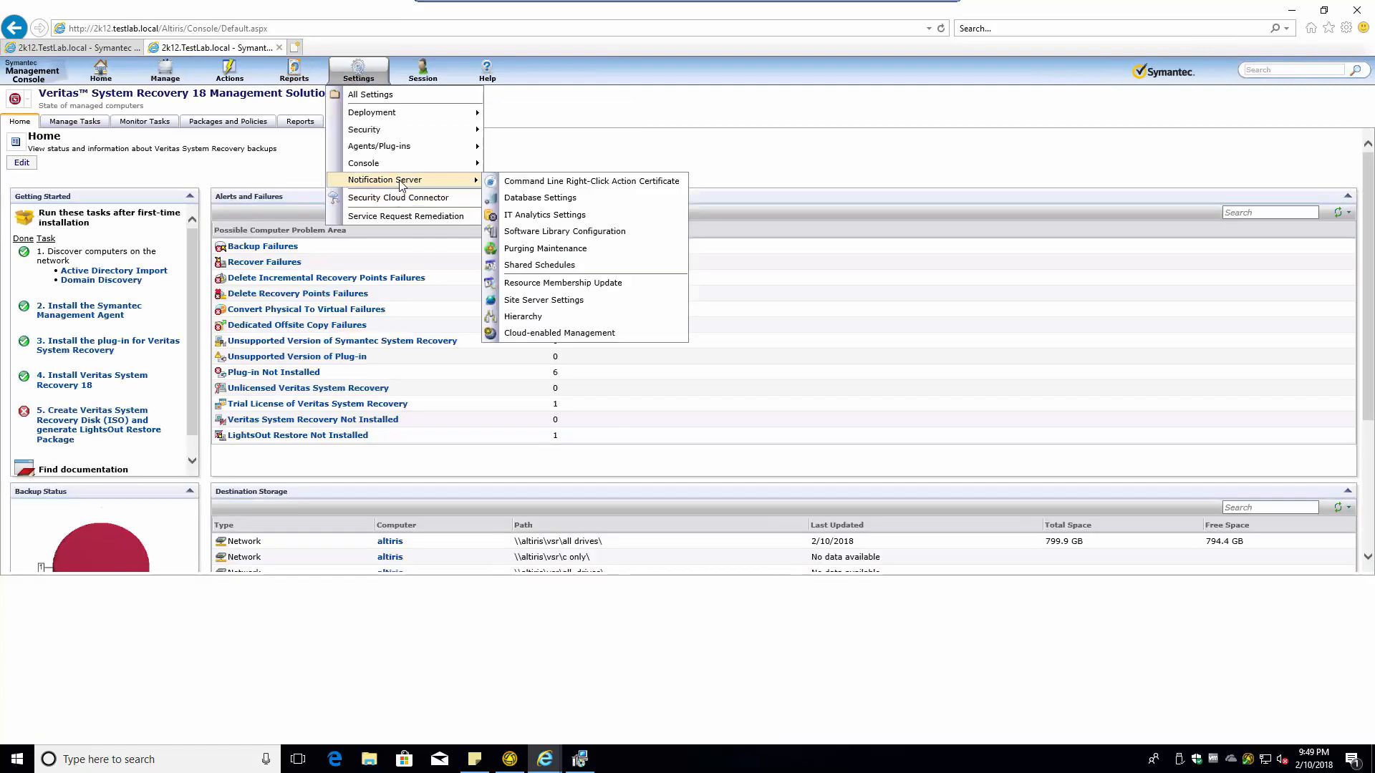
pyautogui.click(547, 285)
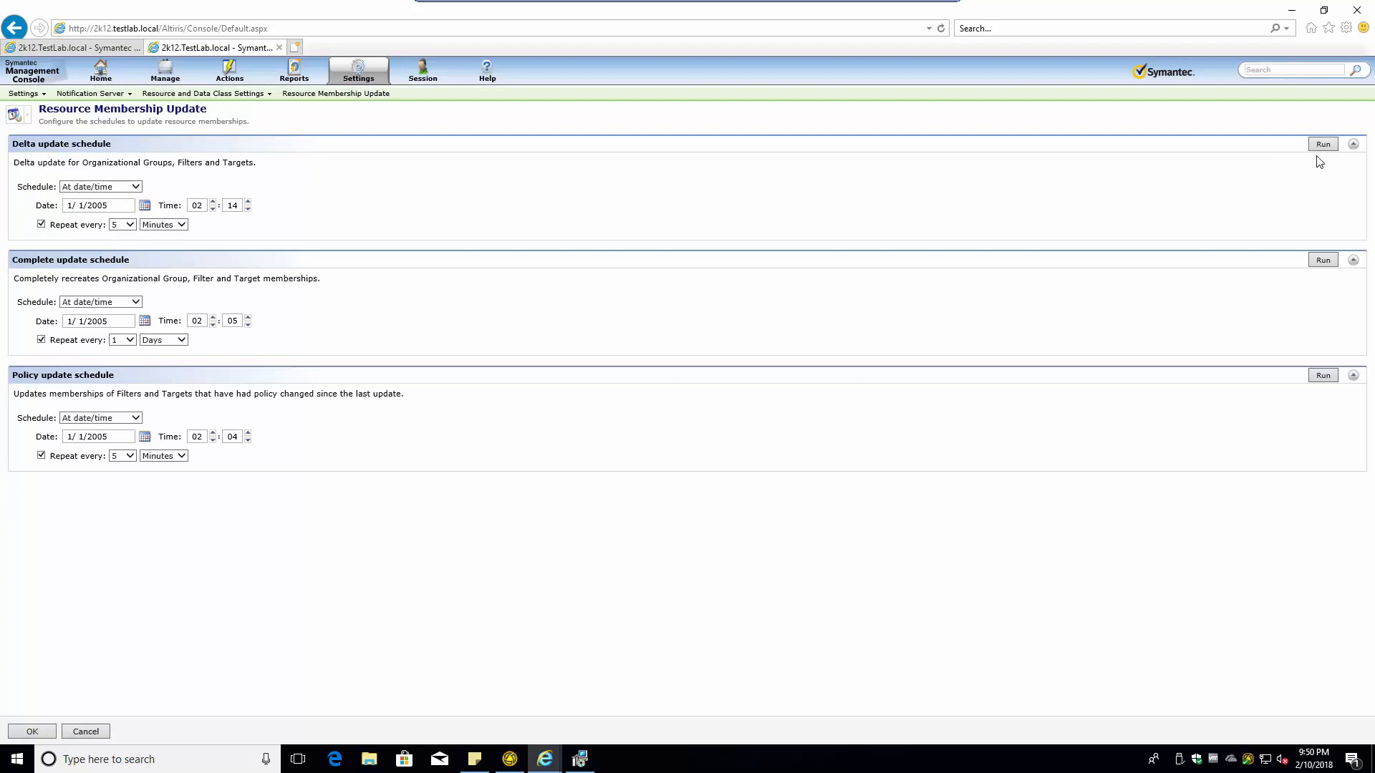
pyautogui.click(1323, 262)
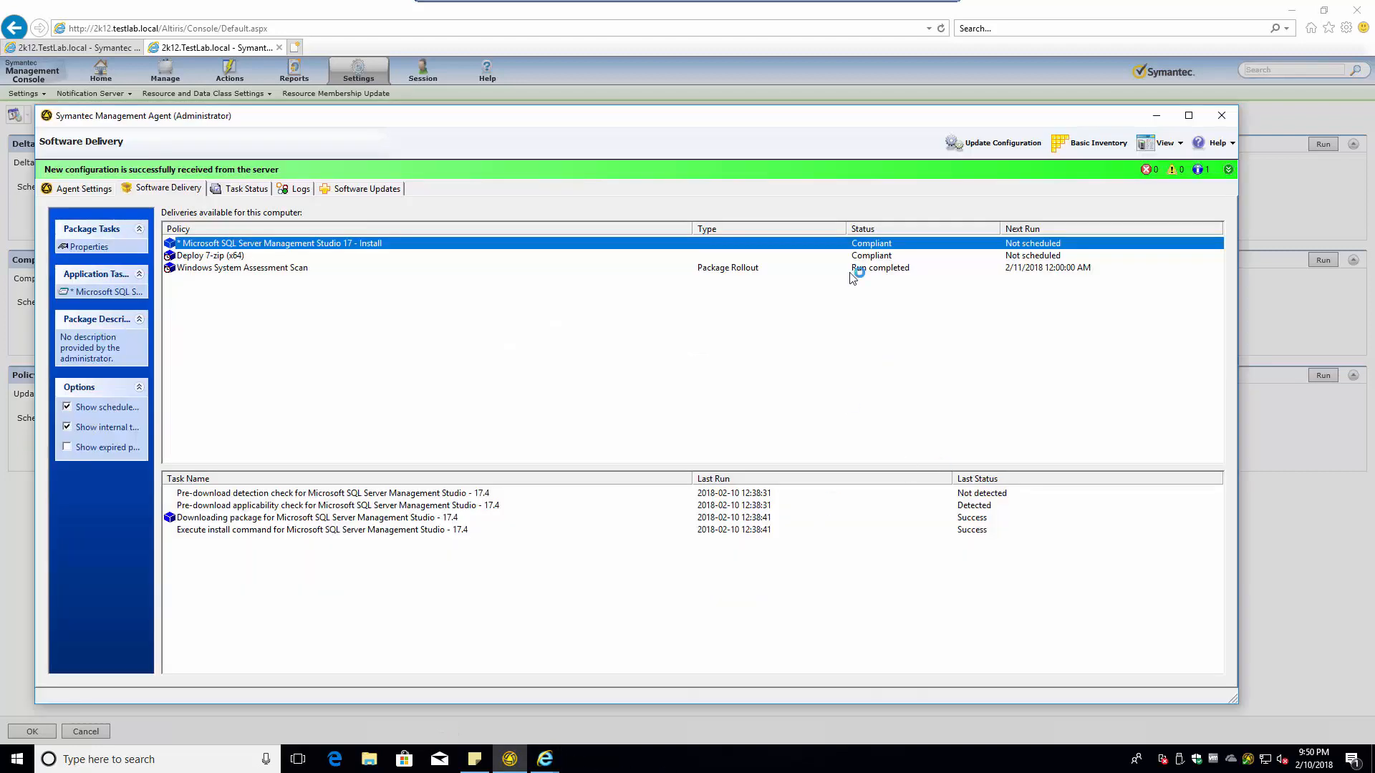
pyautogui.click(977, 144)
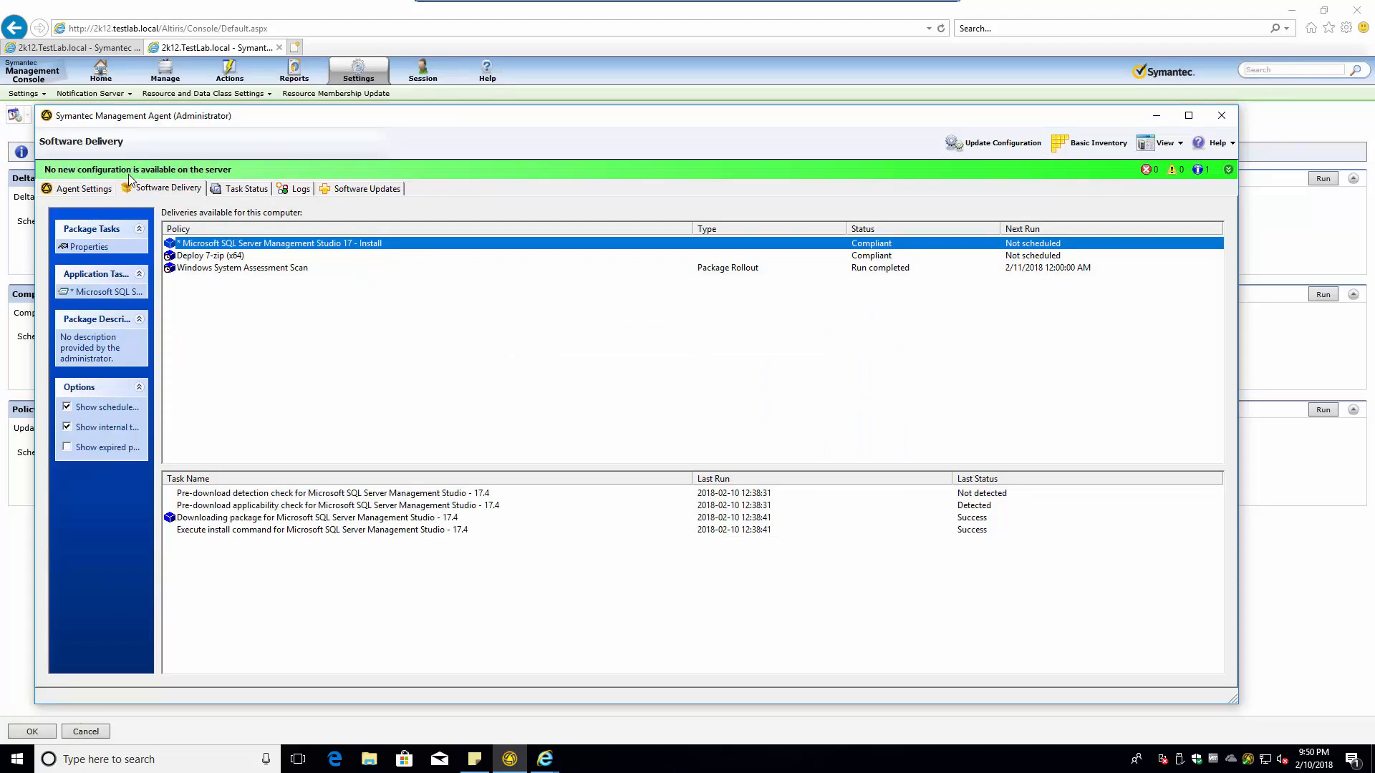
pyautogui.click(1155, 115)
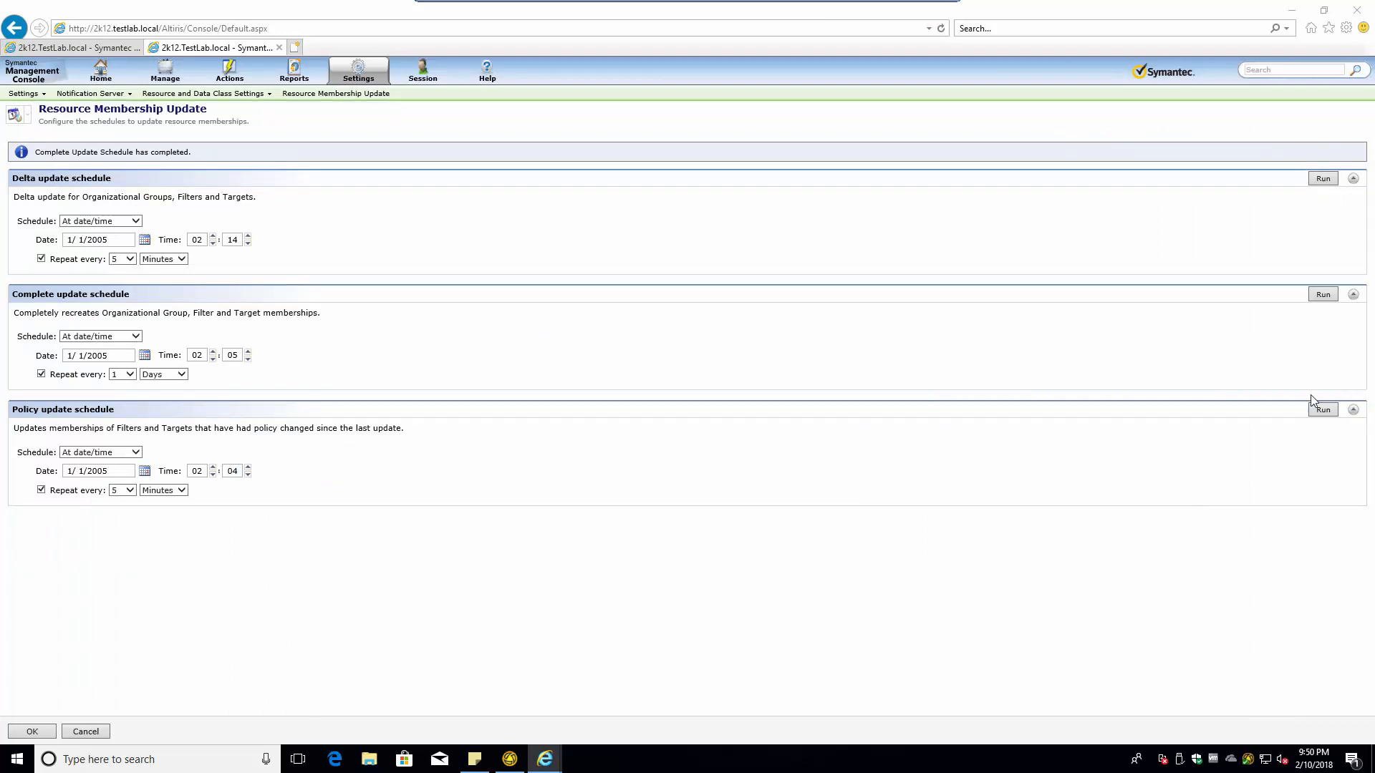
pyautogui.click(1328, 408)
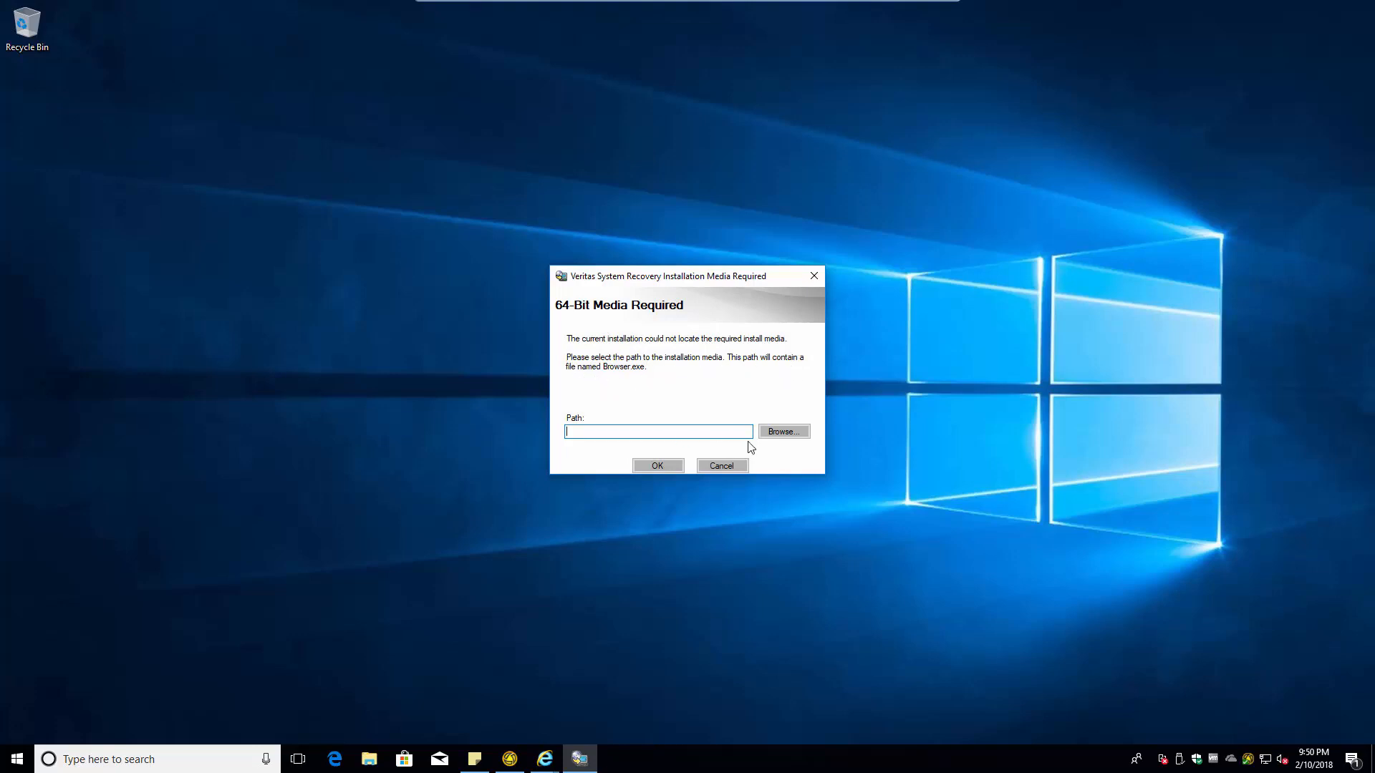
# - Try Local Disk (C:) as the 64-bit media path and dismiss the invalid installation DVD error
pyautogui.click(784, 434)
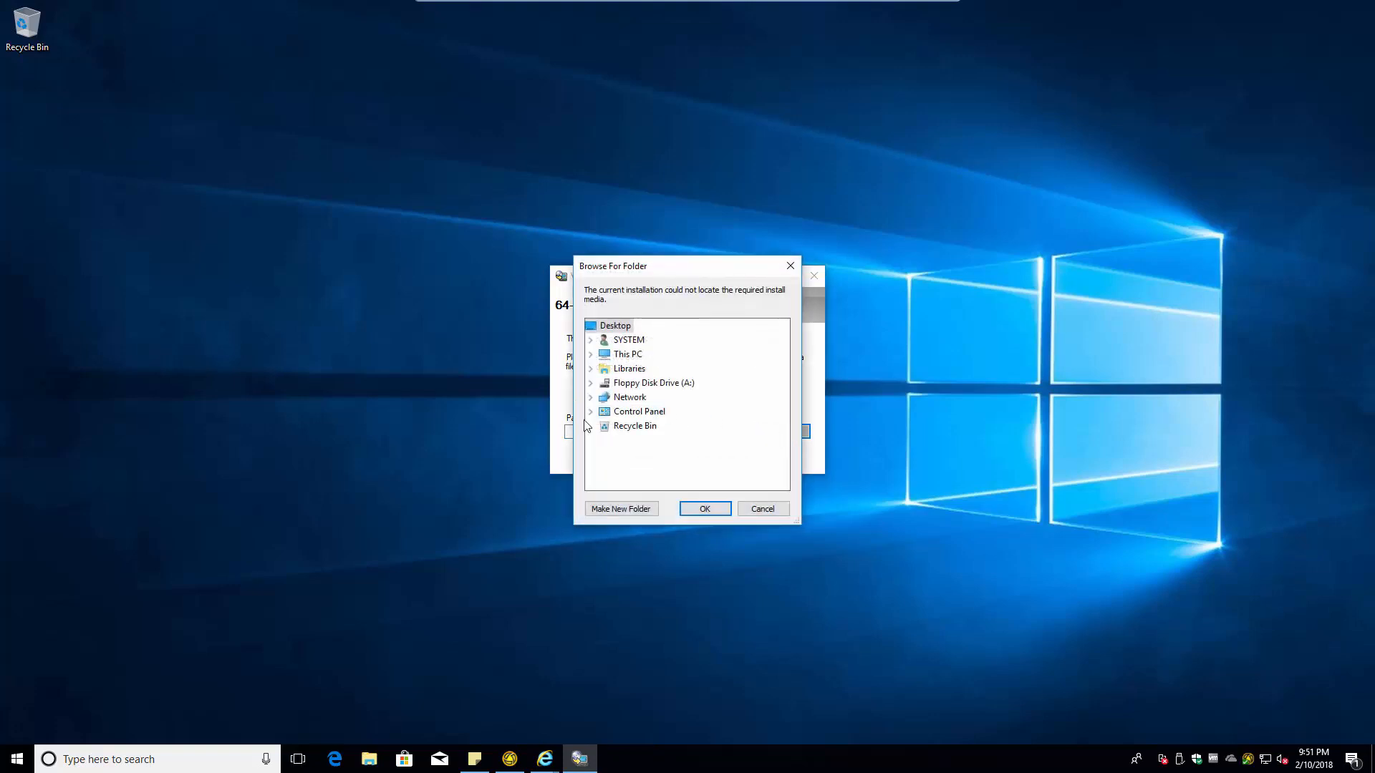
pyautogui.doubleClick(621, 355)
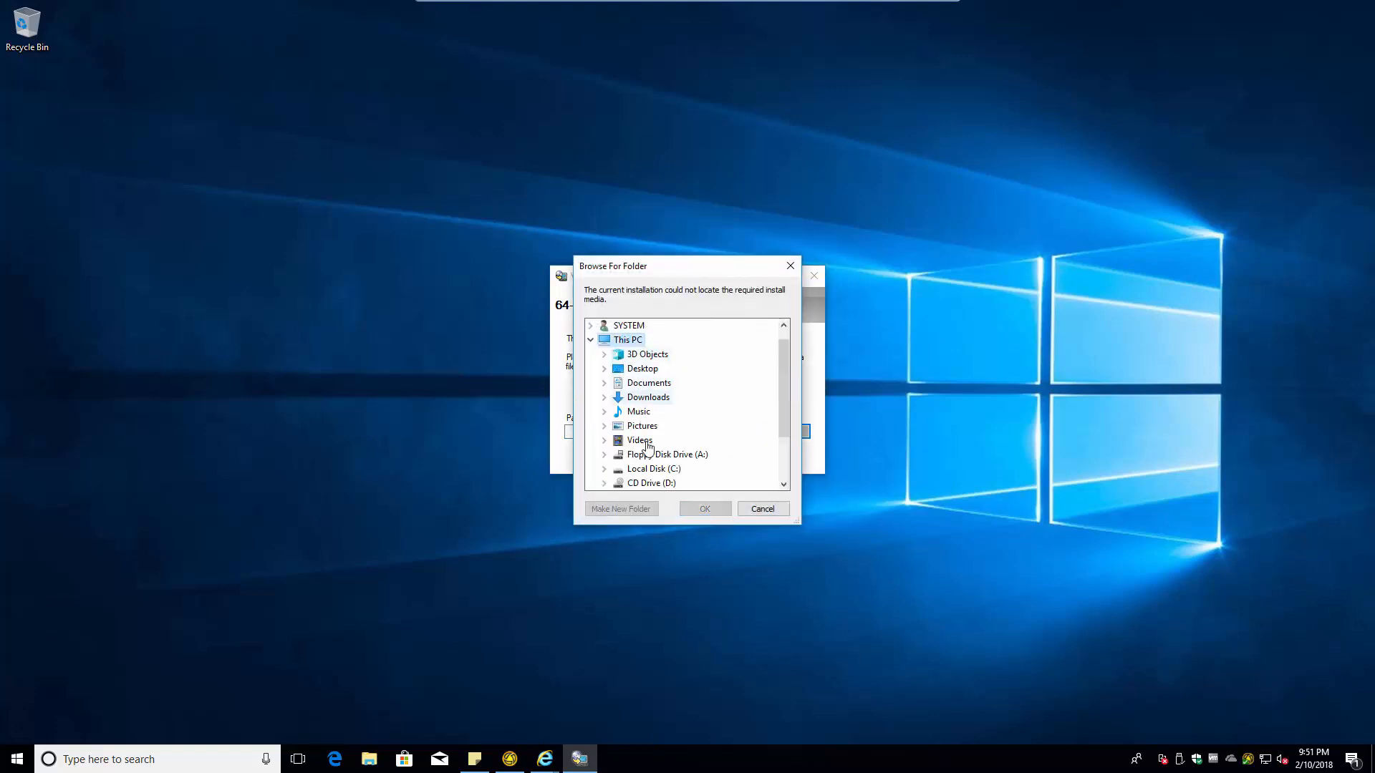
pyautogui.doubleClick(649, 469)
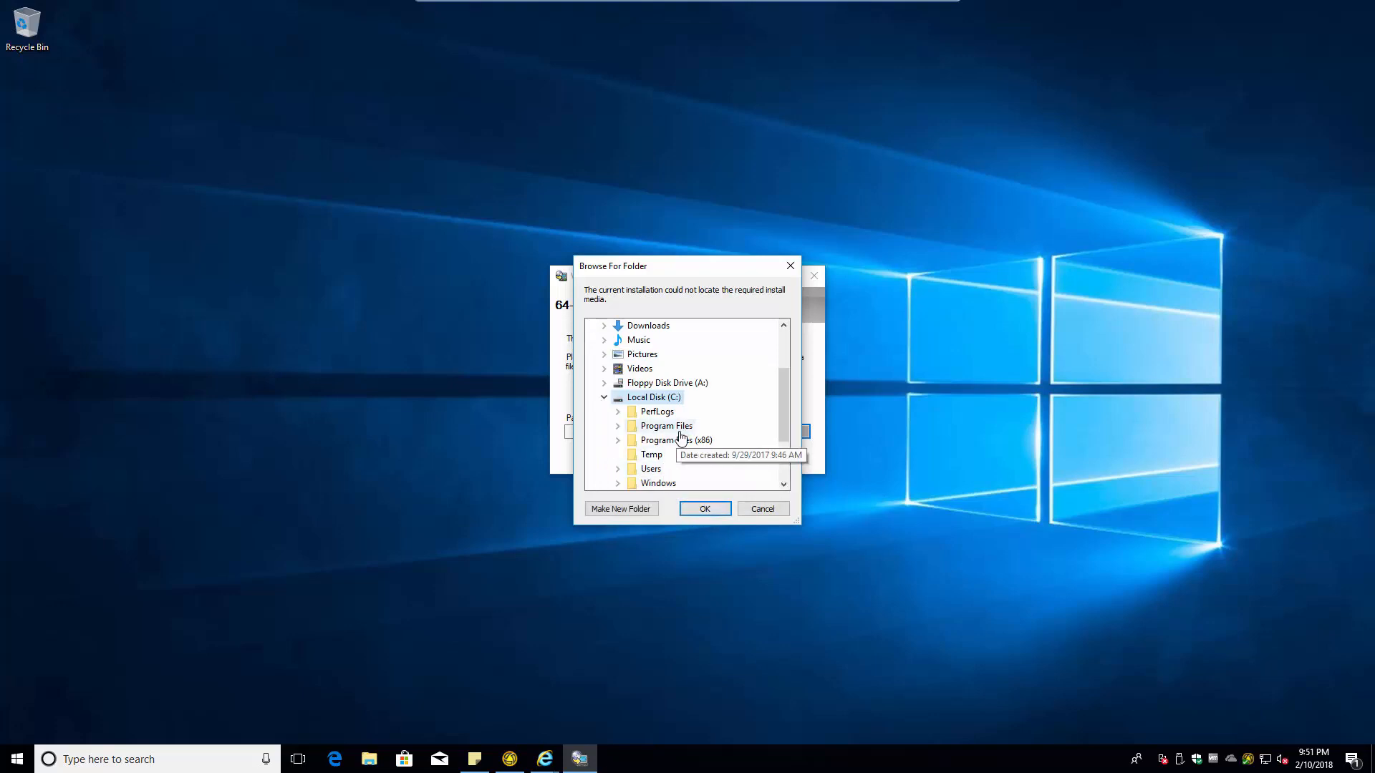
pyautogui.click(709, 505)
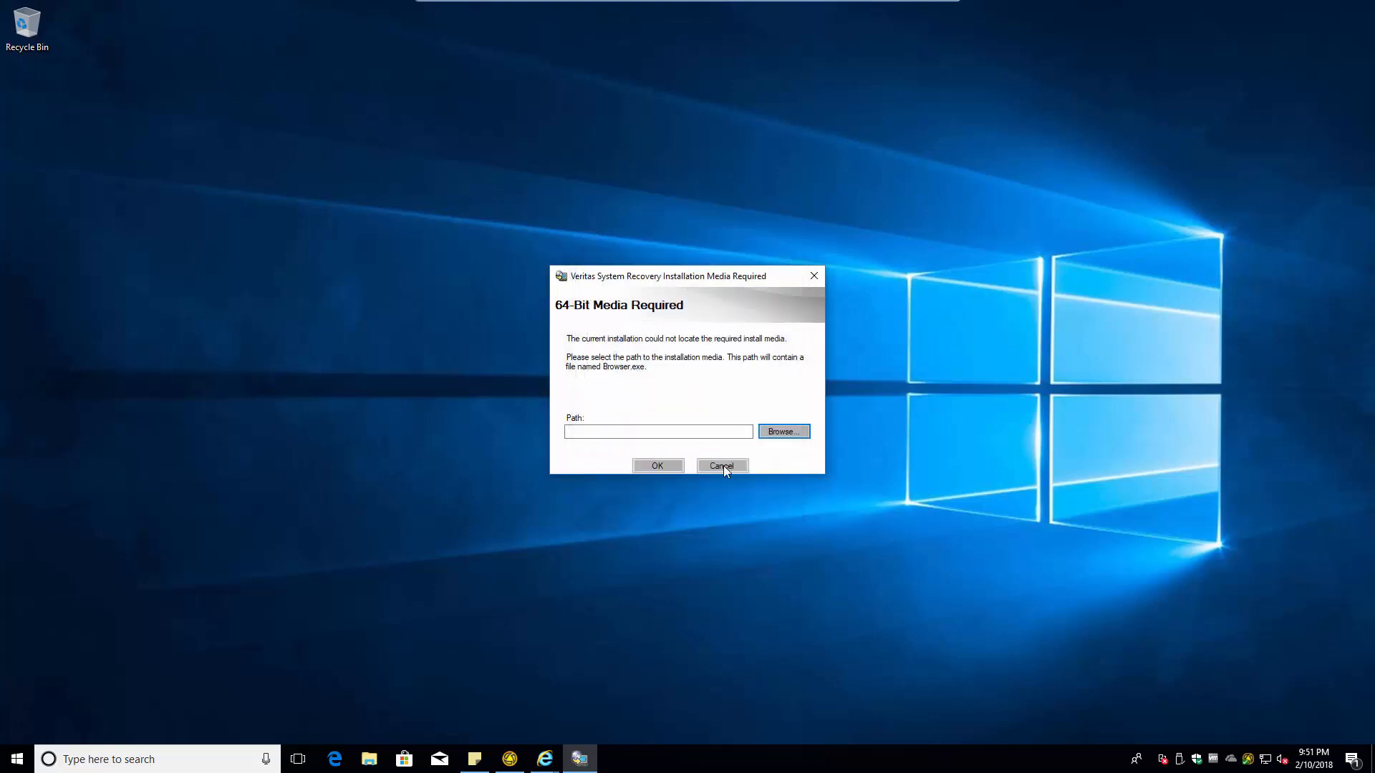
pyautogui.click(657, 467)
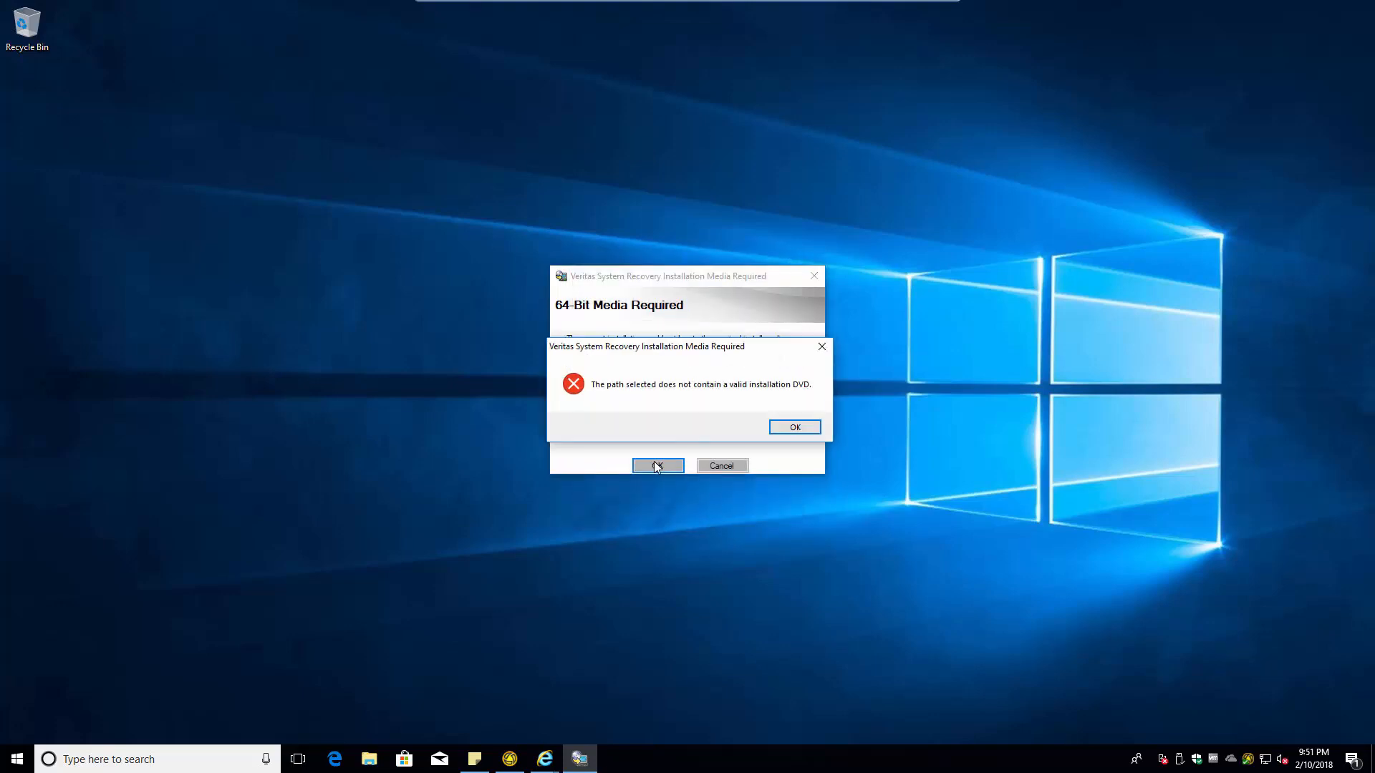
pyautogui.click(793, 427)
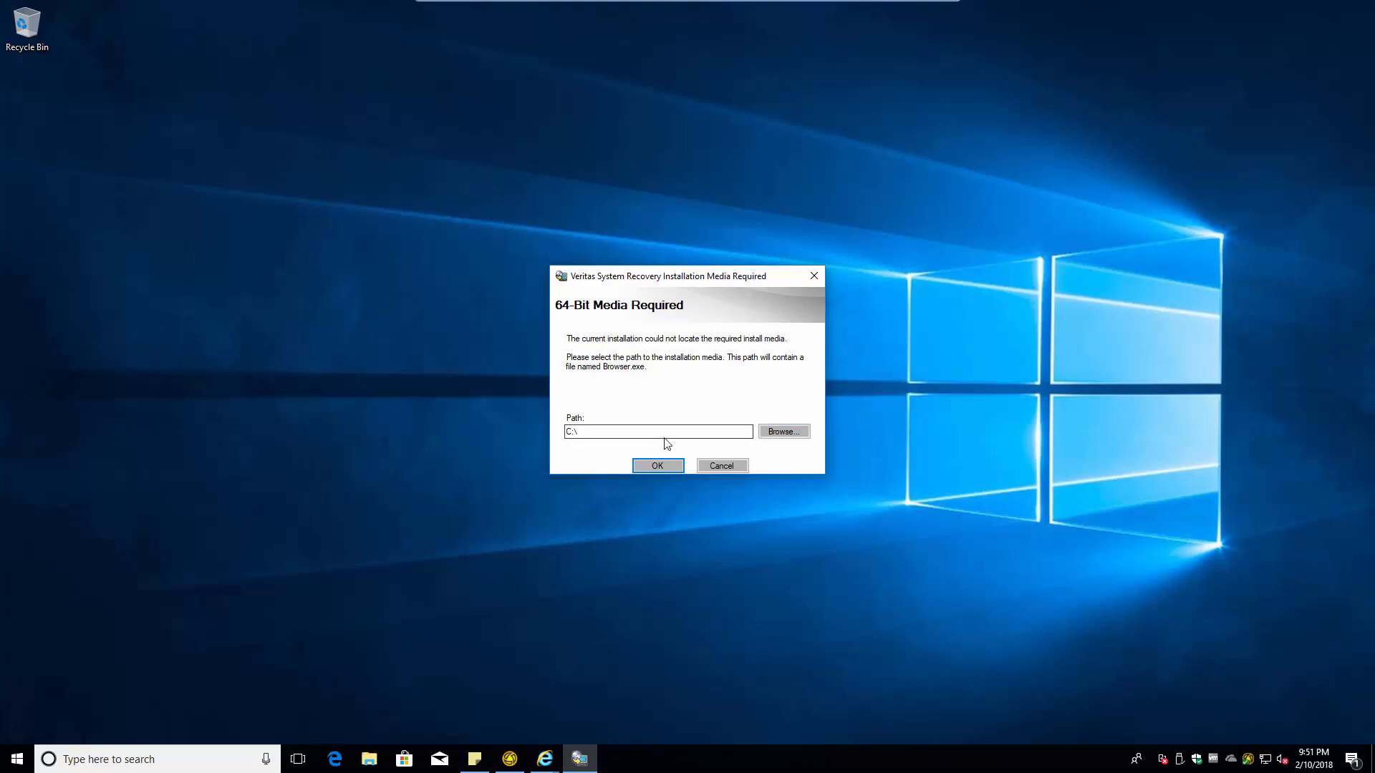
# - Browse Network locations for the Veritas installation media instead
pyautogui.click(665, 433)
pyautogui.click(781, 431)
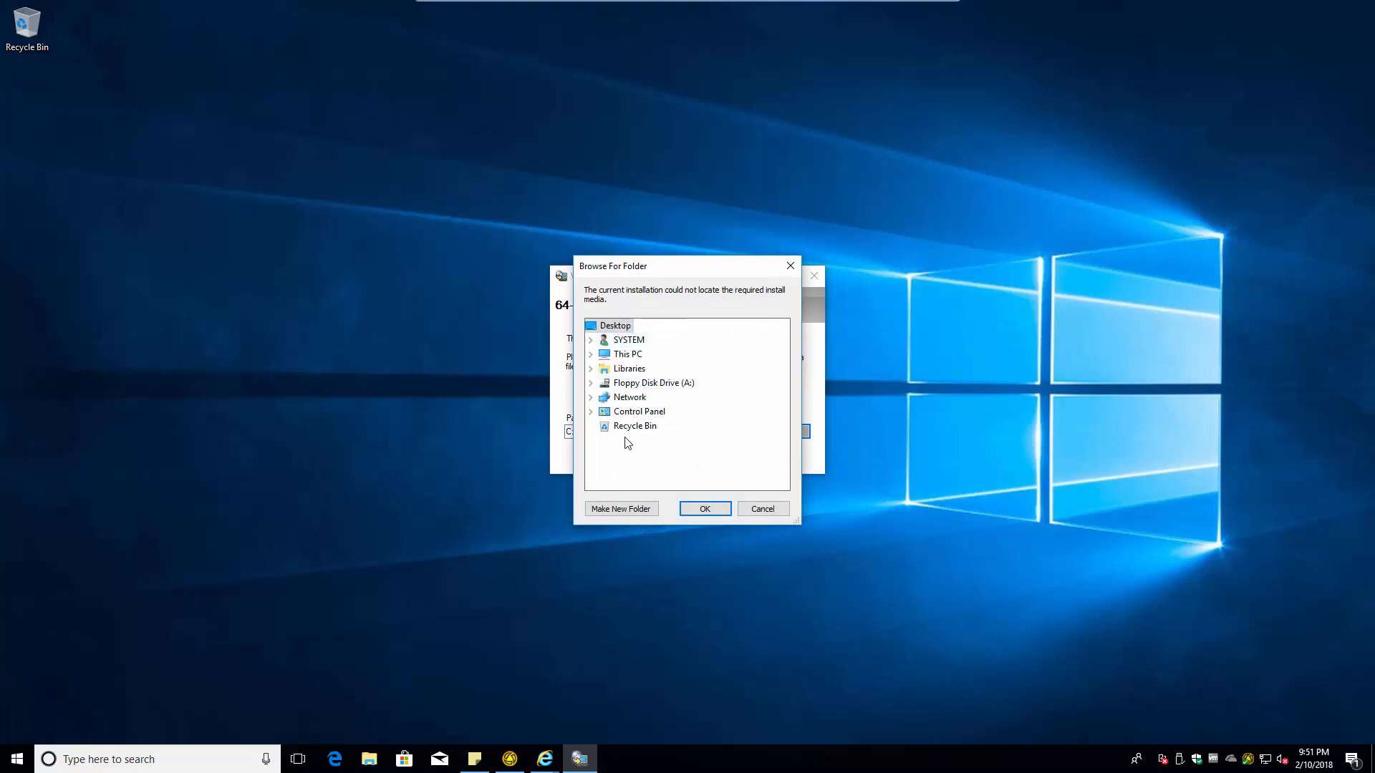
pyautogui.click(626, 400)
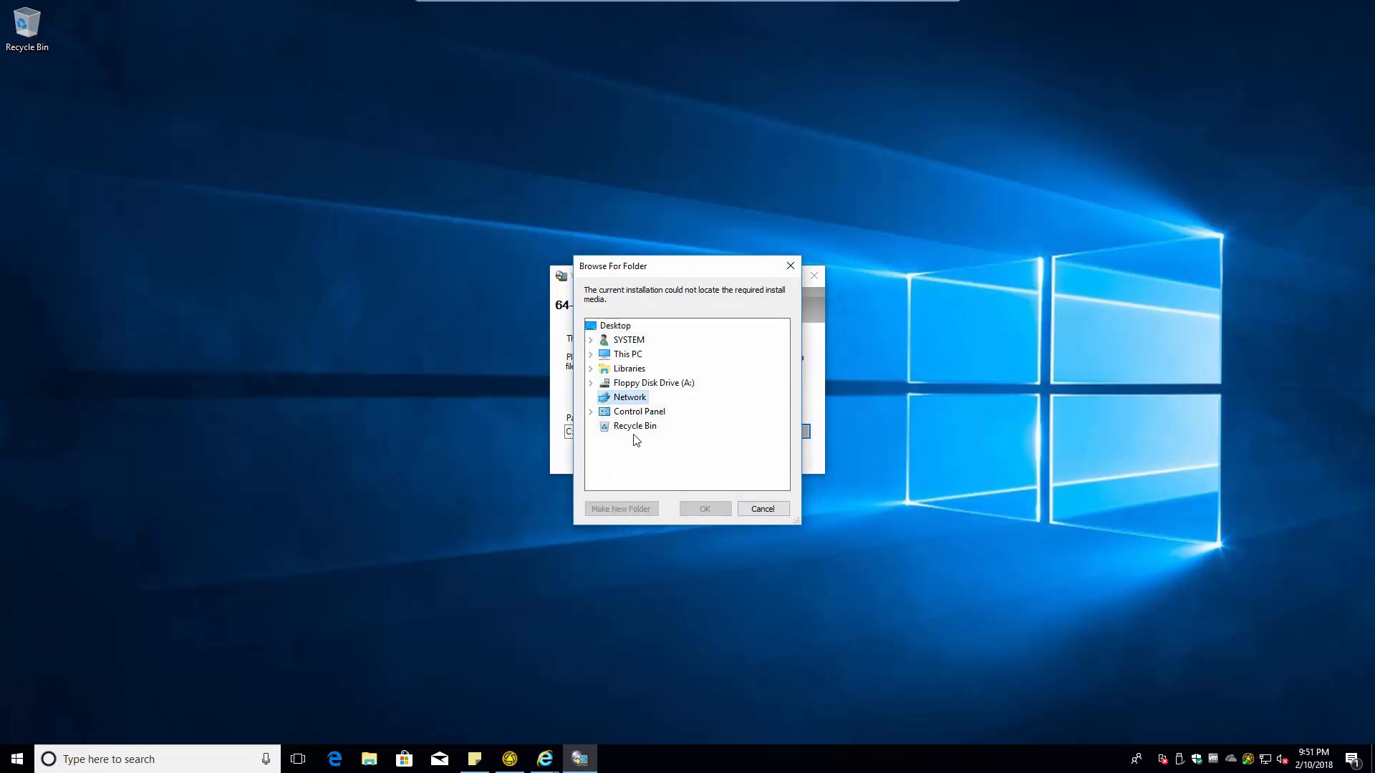
pyautogui.click(342, 474)
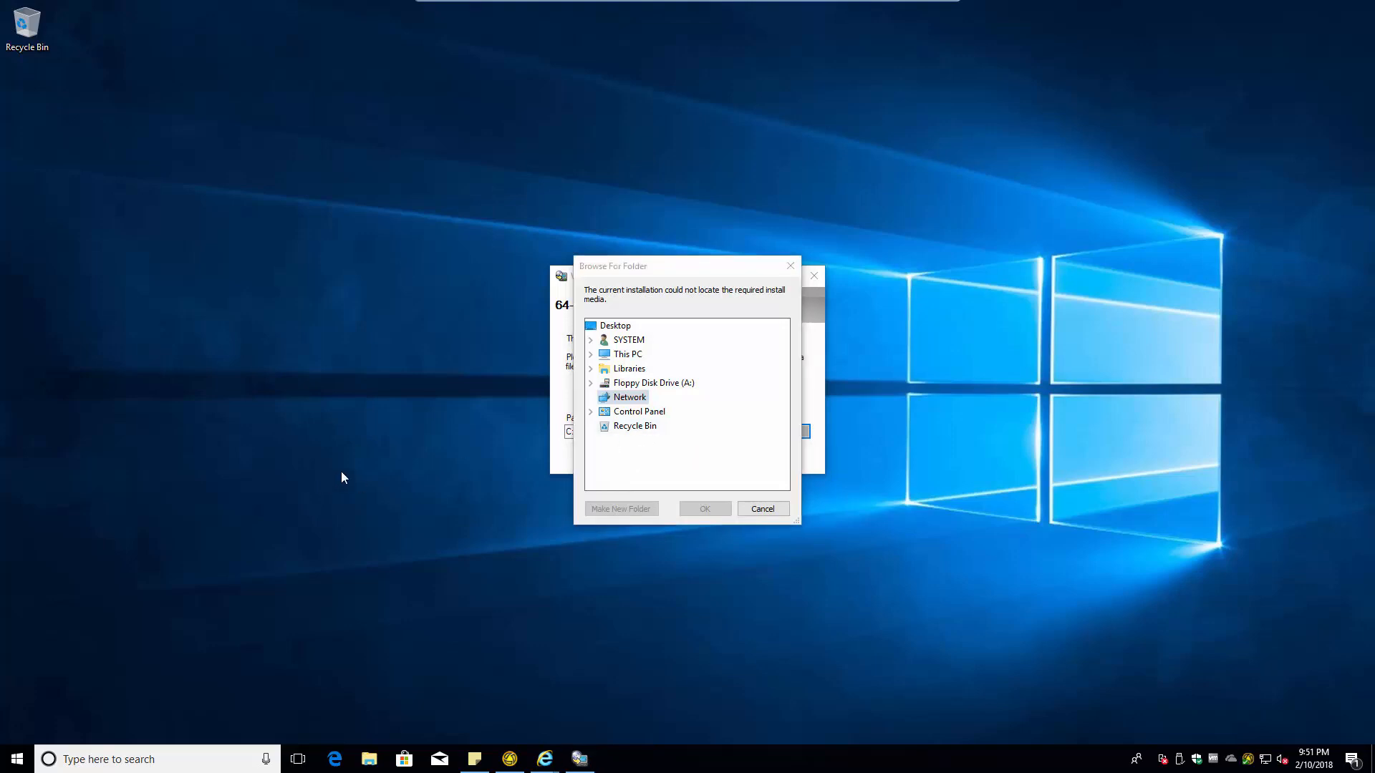
pyautogui.press('super+r')
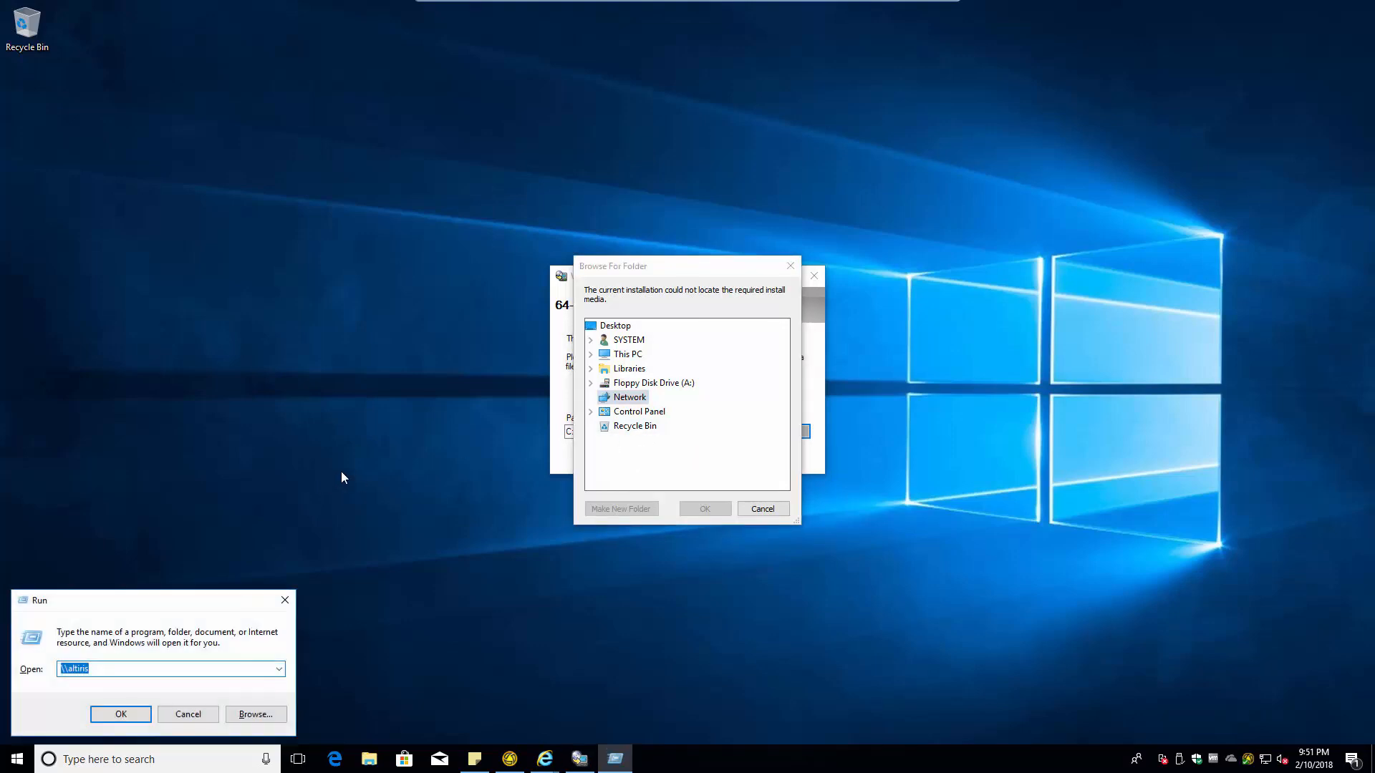
# - In Command Prompt, run net use * \\altiris\nscap to map the nscap share
pyautogui.press('Return')
pyautogui.write('net ')
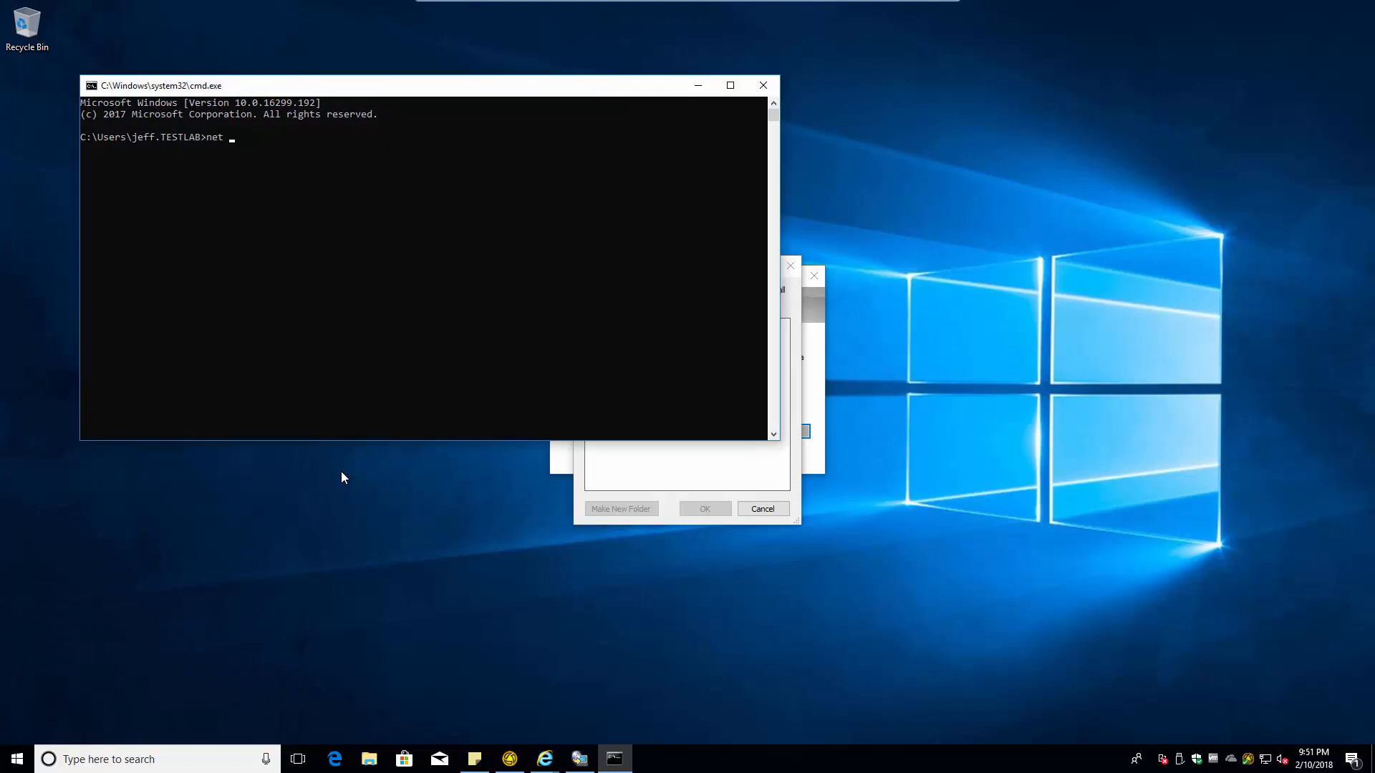
pyautogui.write('use * \\\\altiris\\')
pyautogui.press('super+r')
pyautogui.write('\\')
pyautogui.press('BackSpace')
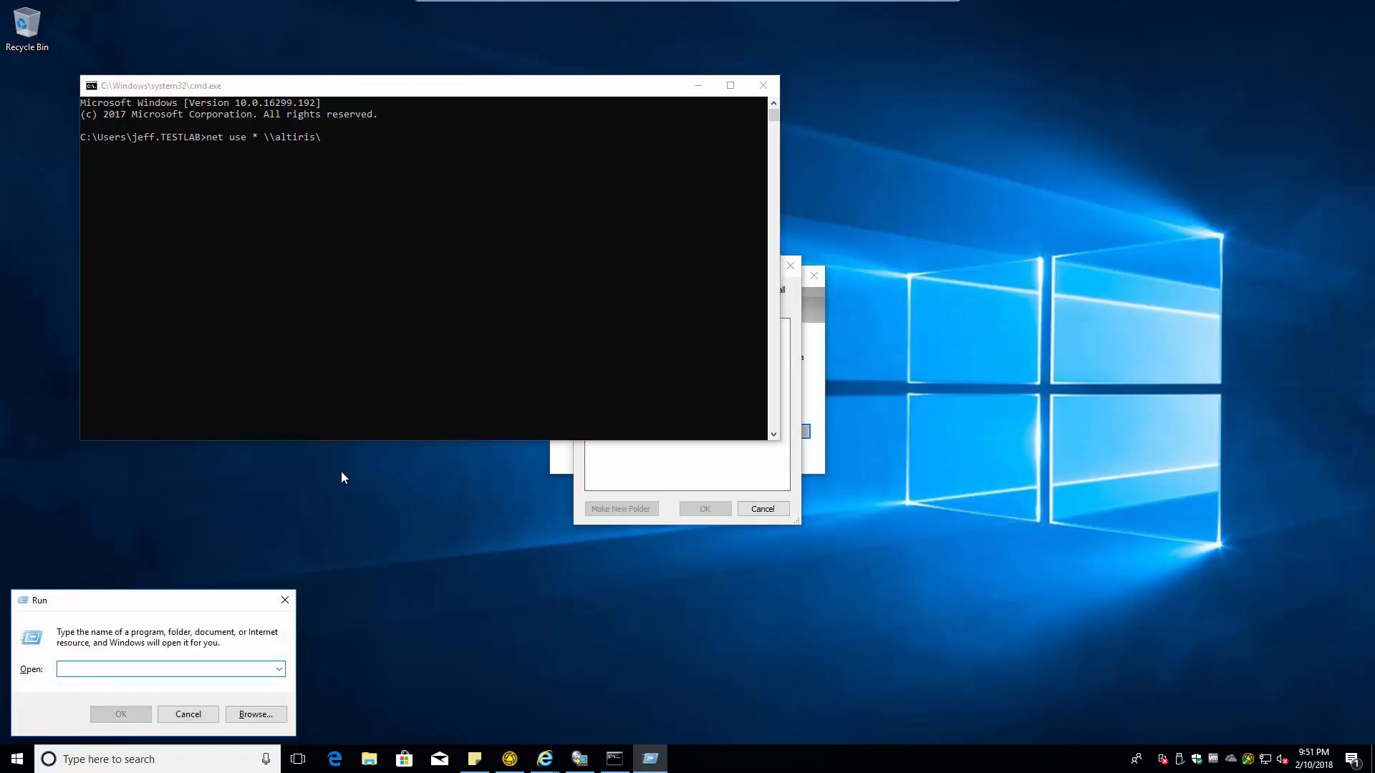
pyautogui.press('Escape')
pyautogui.click(435, 252)
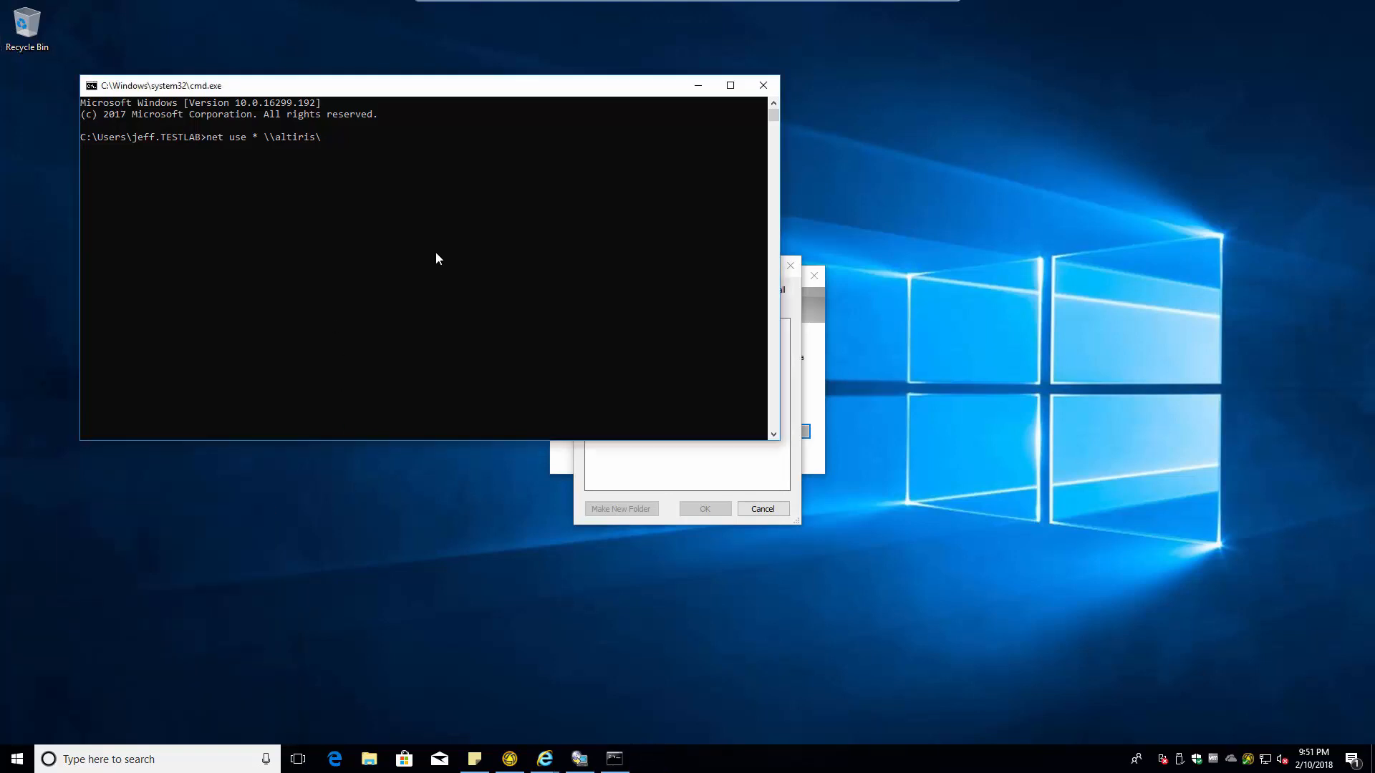
pyautogui.write('nscap')
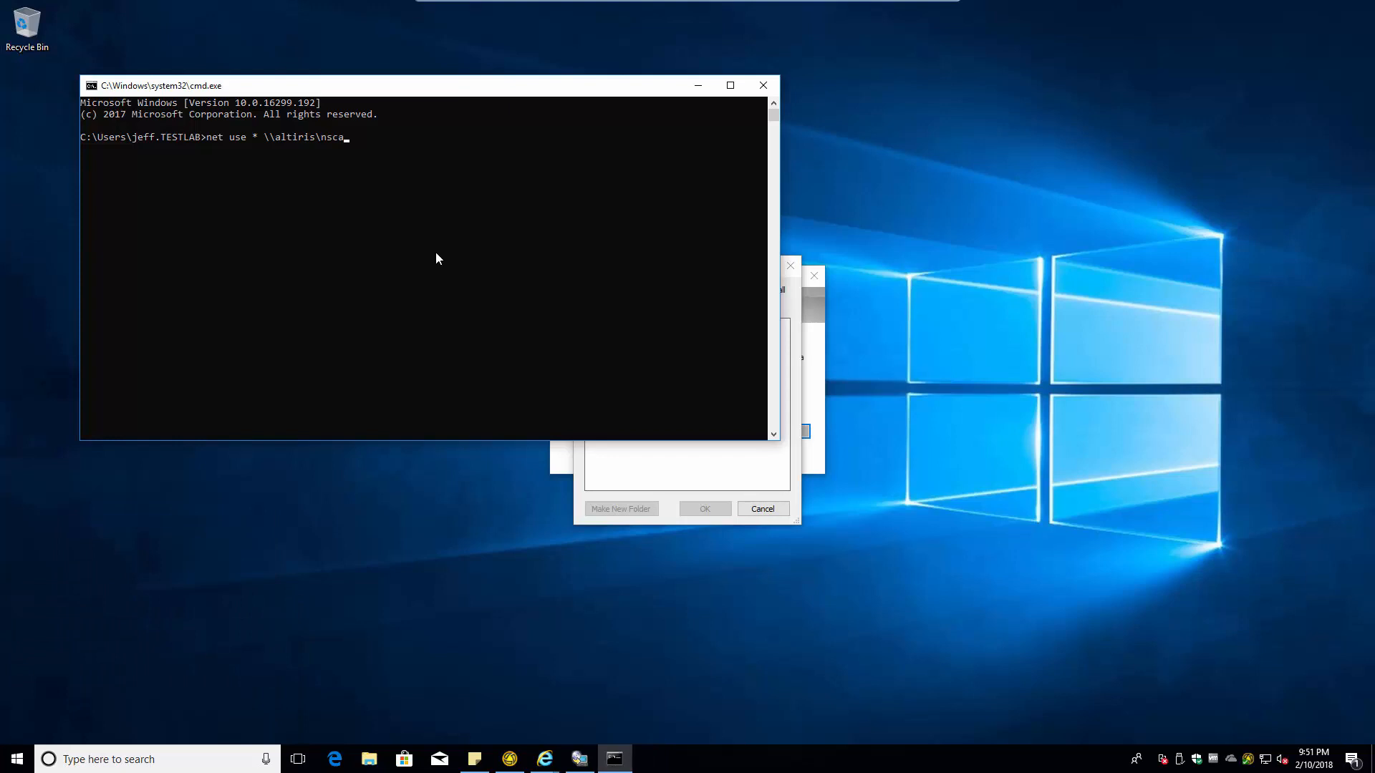
pyautogui.press('Return')
# - Cancel the Browse For Folder dialog and move the 64-Bit Media Required prompt aside
pyautogui.click(702, 476)
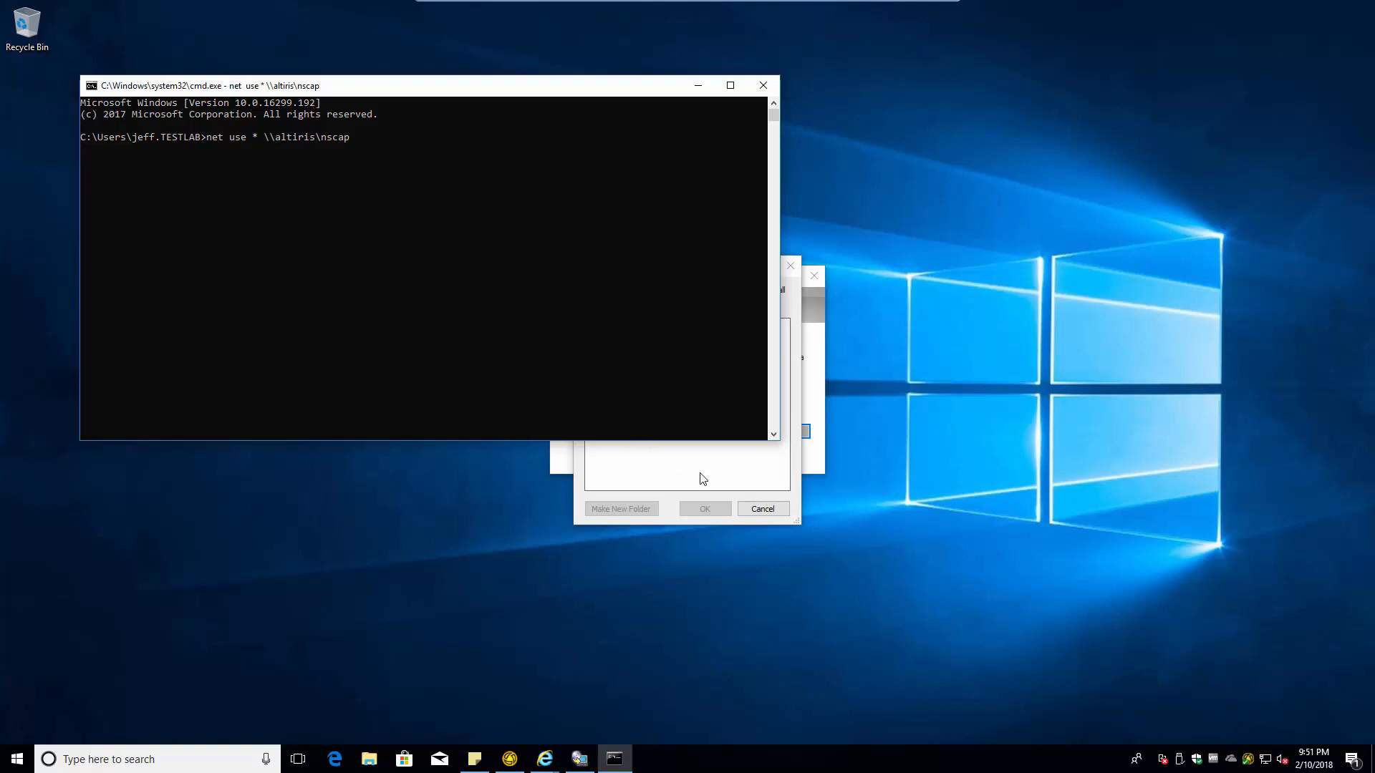
pyautogui.click(766, 513)
pyautogui.moveTo(657, 284); pyautogui.dragTo(999, 293)
pyautogui.click(313, 159)
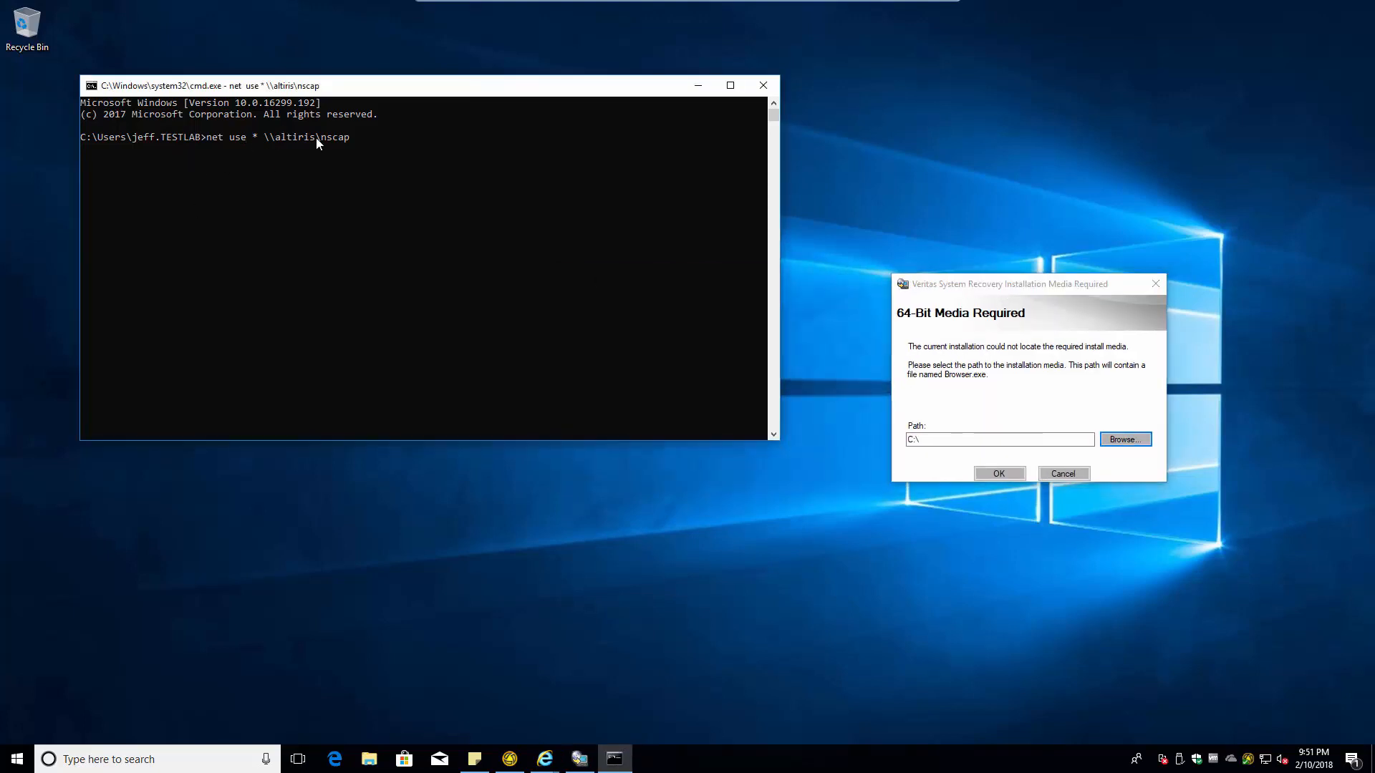
pyautogui.click(582, 766)
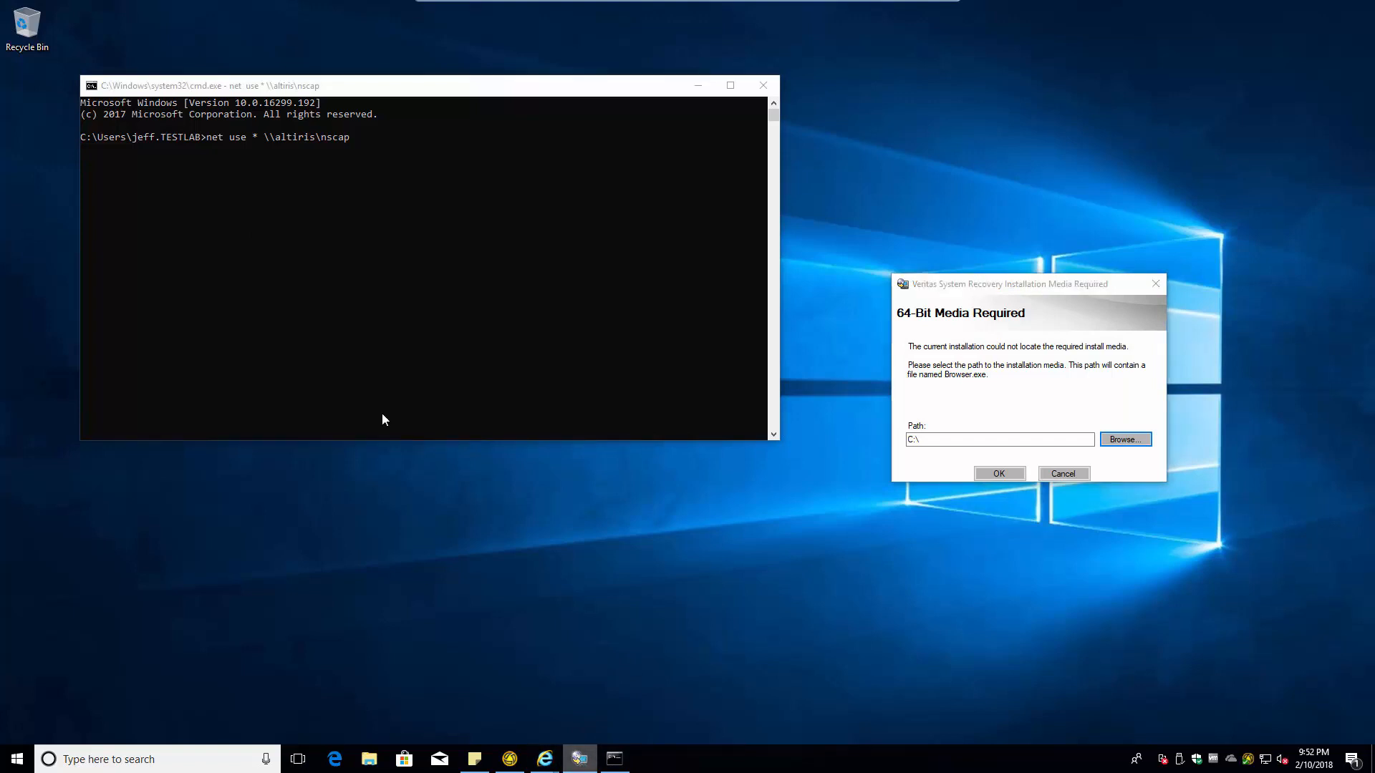
# - Ping altiris to confirm the server replies
pyautogui.click(246, 184)
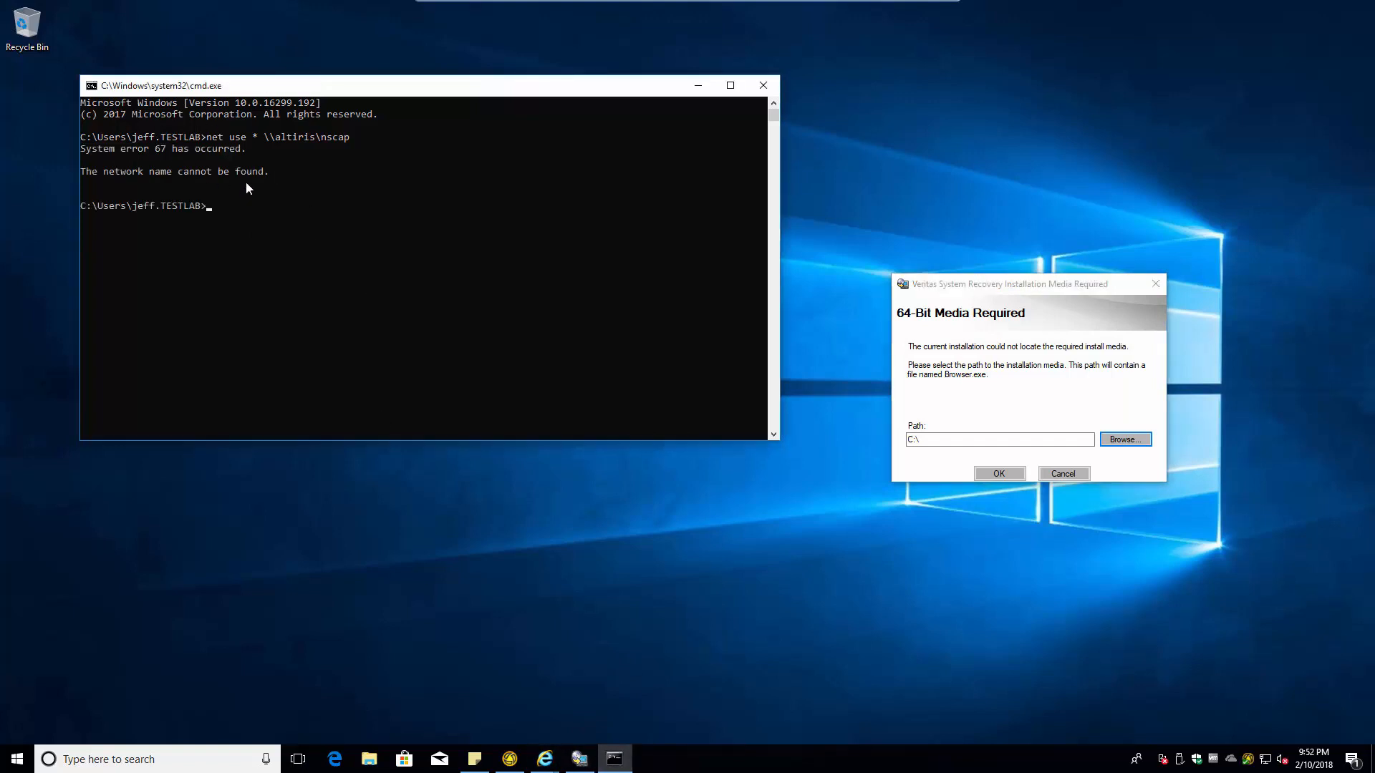
pyautogui.write('ping altiris')
pyautogui.press('Return')
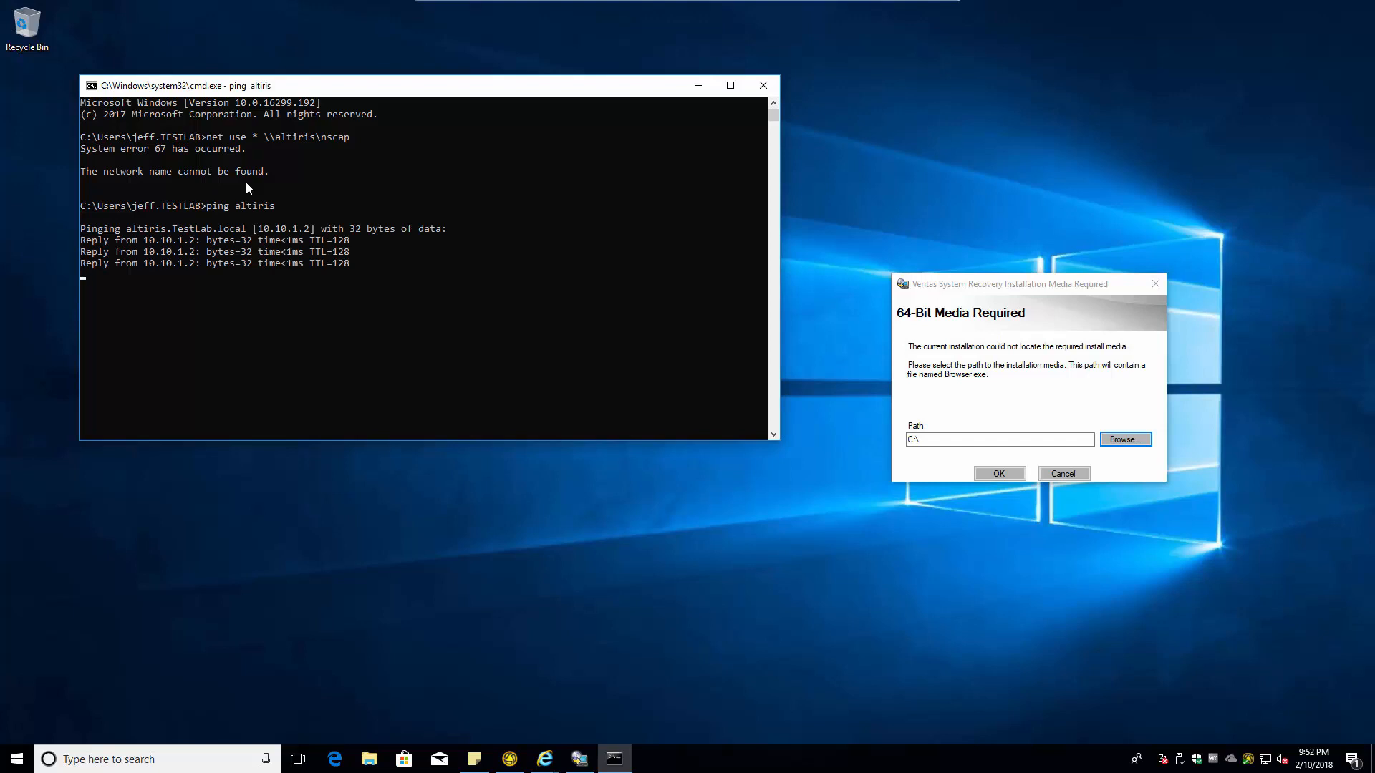
# - Retry mapping the share with net use * \\altiris.testlab.local\nscap
pyautogui.write('net use ')
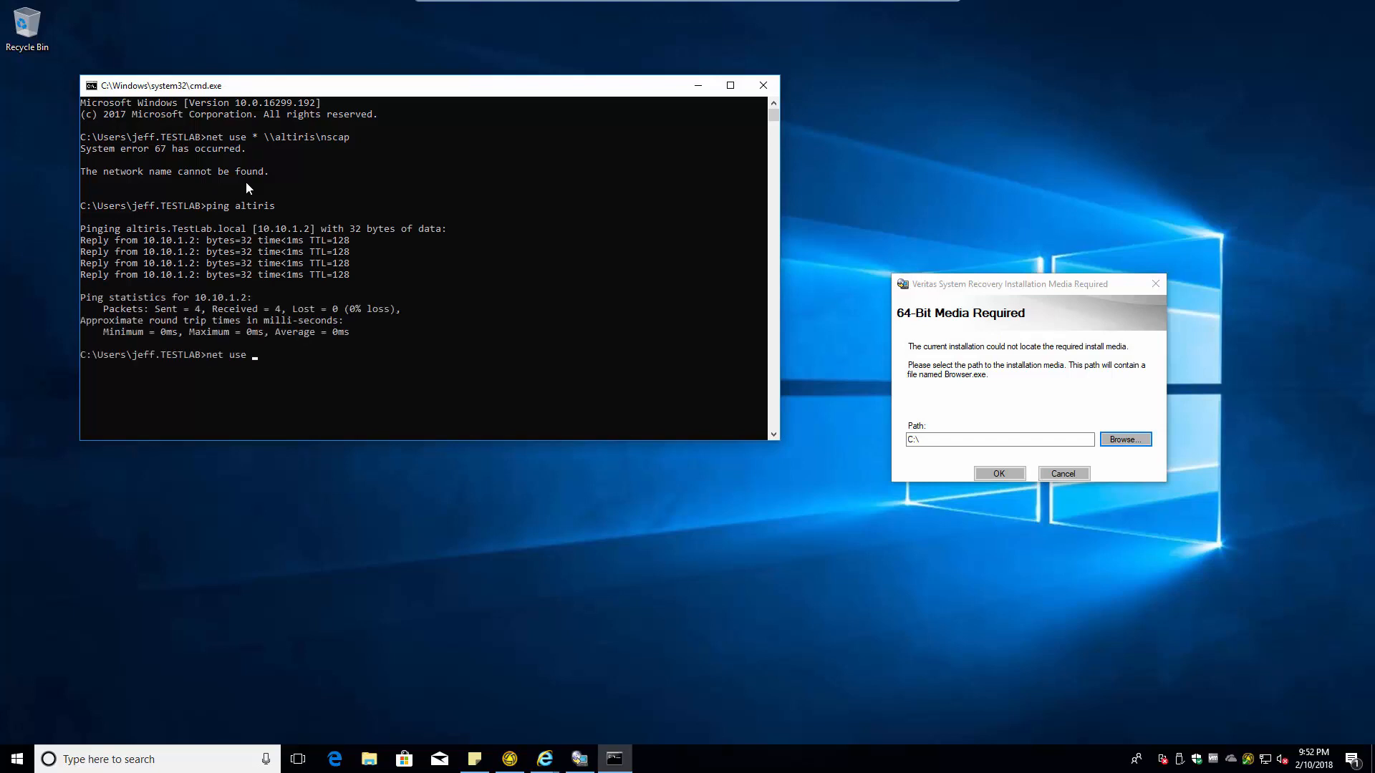
pyautogui.write('* \\\\altiris.lestlab.local scap')
pyautogui.press('Return')
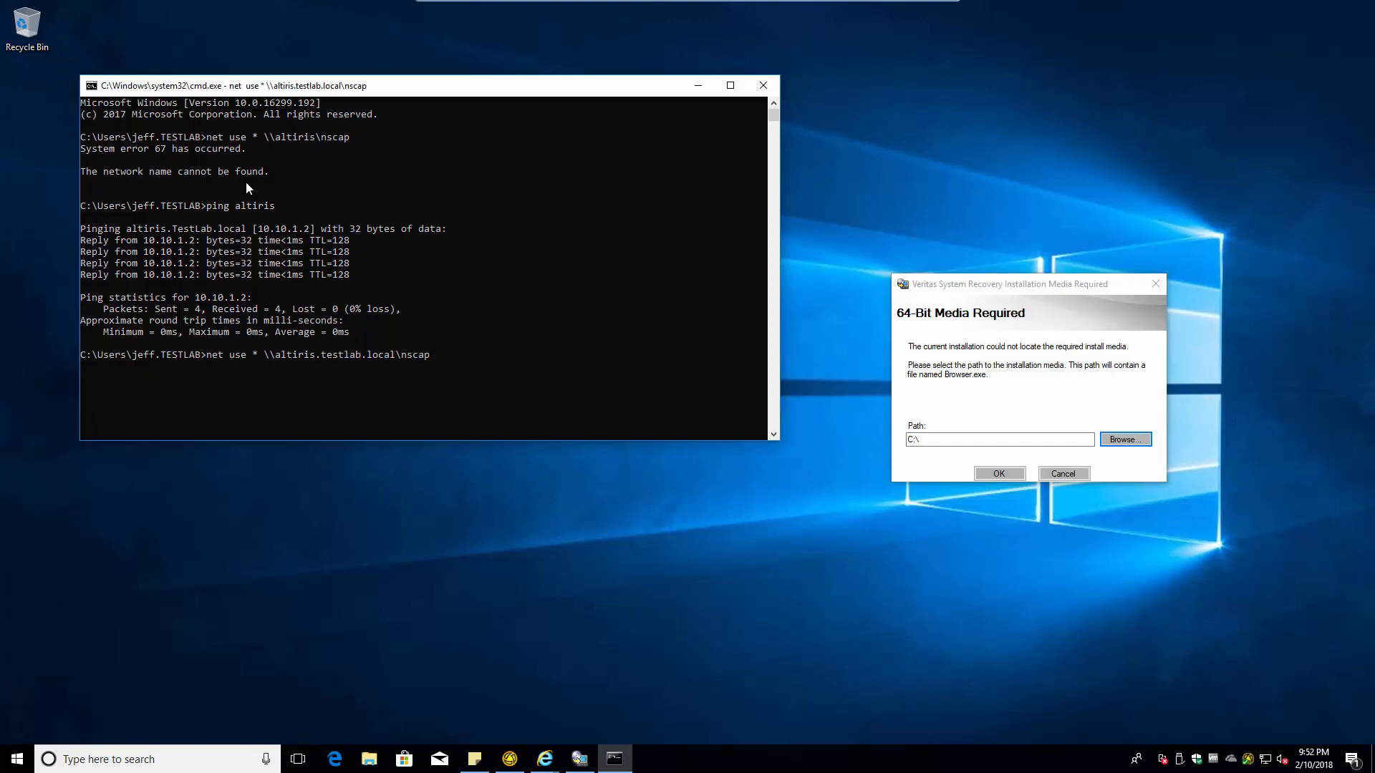
pyautogui.press('super+r')
# - Browse to the \\altiris server's shares, then to the \\2k12 server's shares
pyautogui.write('\\altiris')
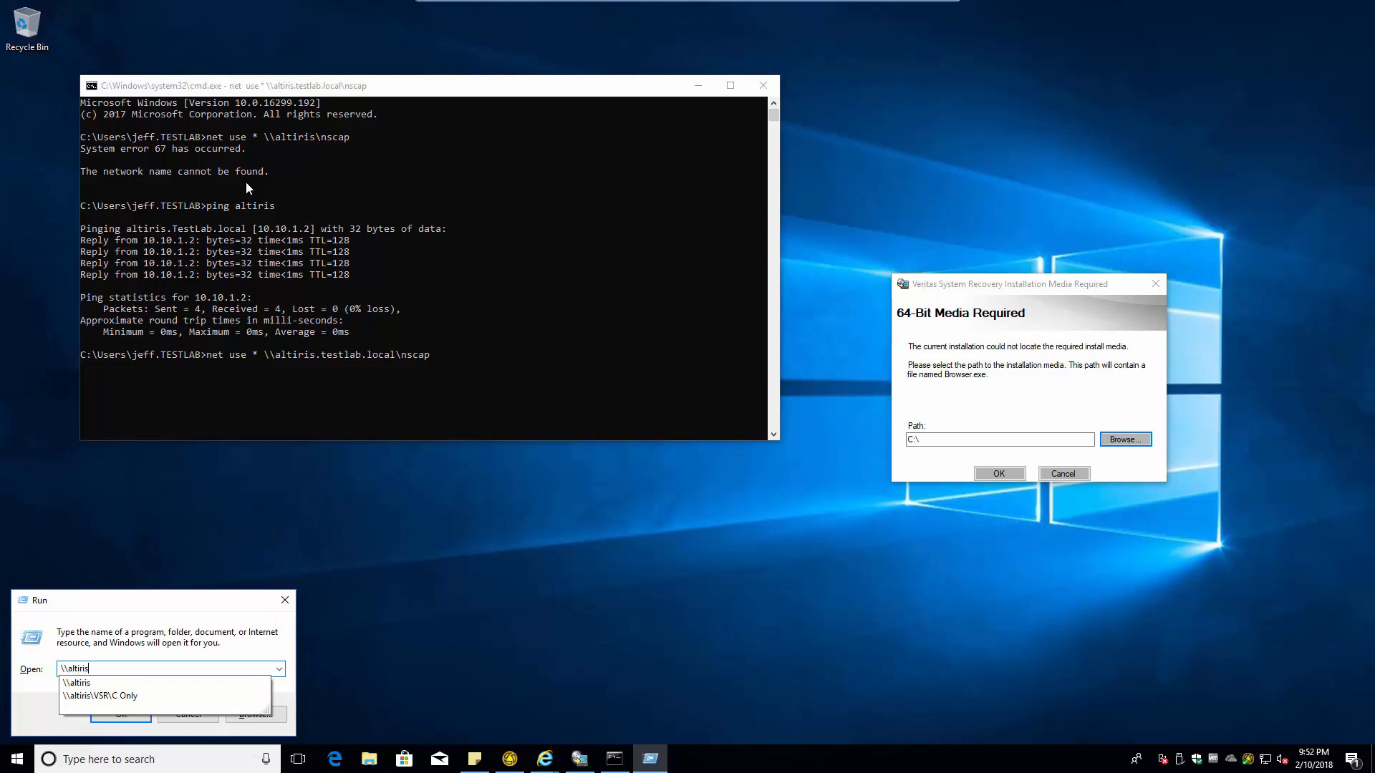
pyautogui.press('Return')
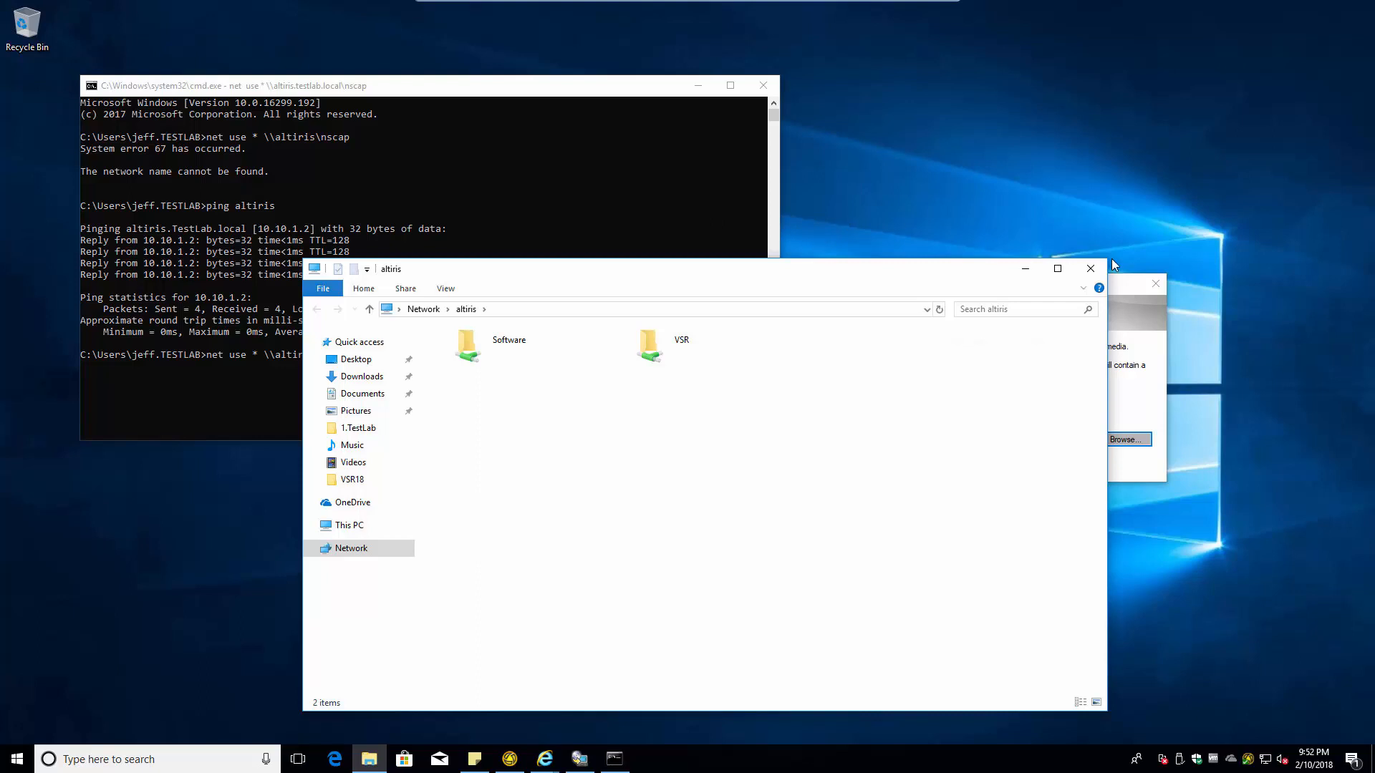
pyautogui.click(471, 315)
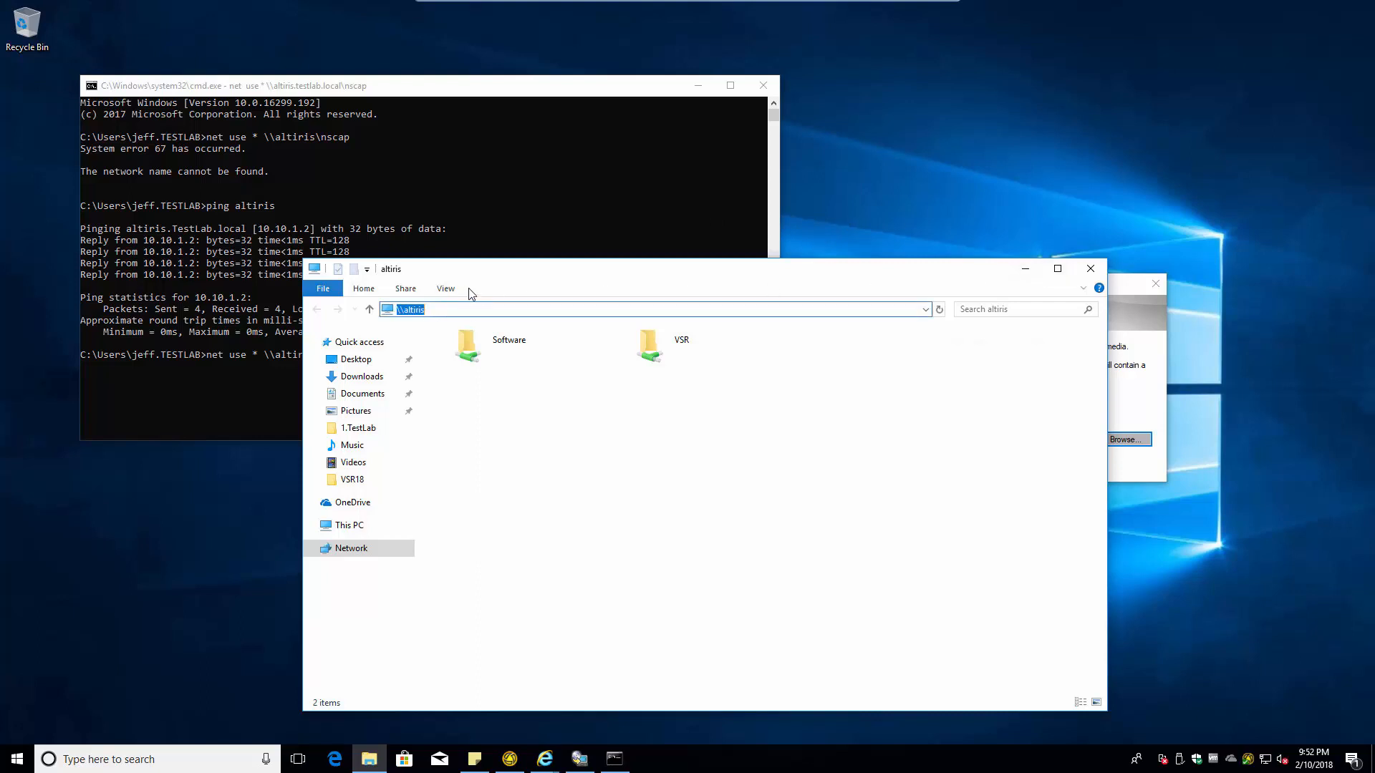
pyautogui.write('\\2k')
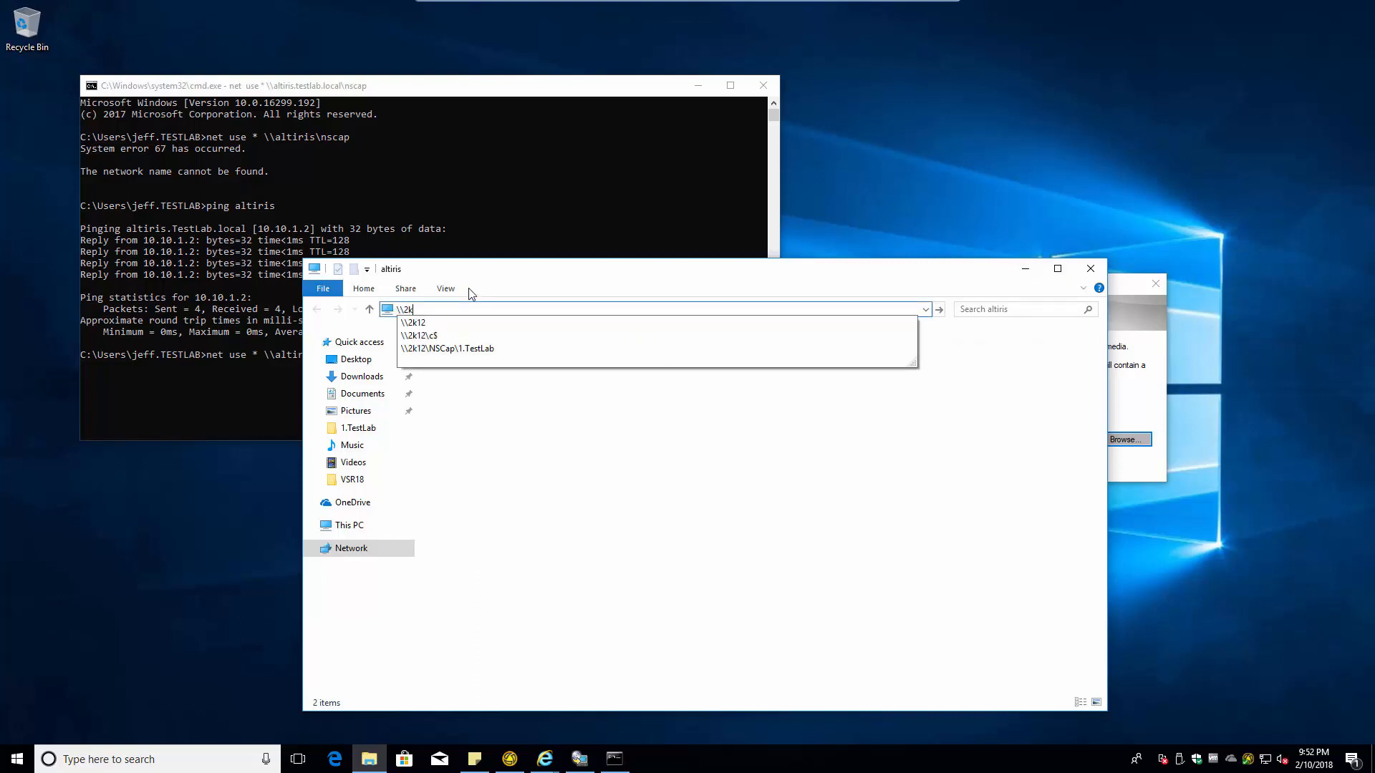
pyautogui.write('12')
pyautogui.press('Return')
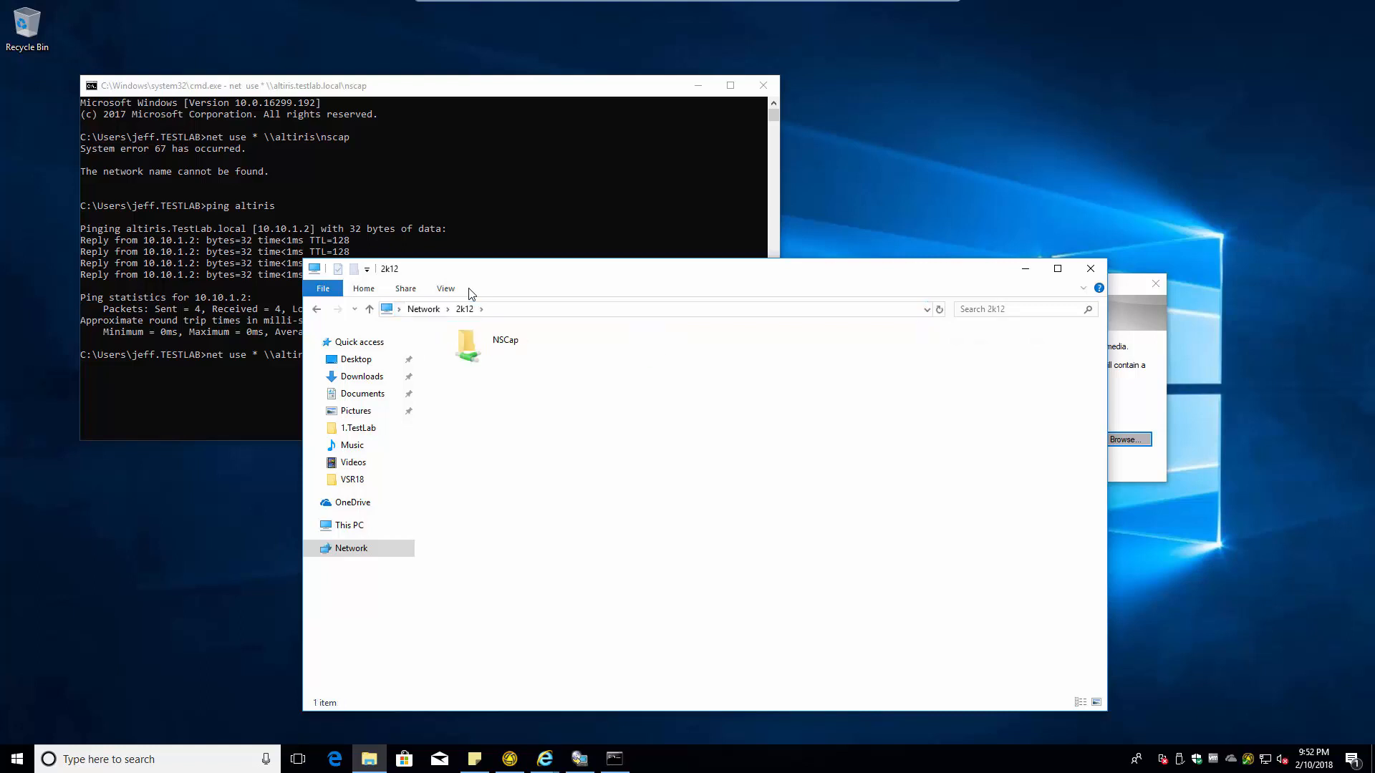
# - Open NSCap > 1.TestLab > VSR18 > VSR18-MS > VSR_Management_Solution_18.0.0_56429 and copy its full path
pyautogui.doubleClick(503, 343)
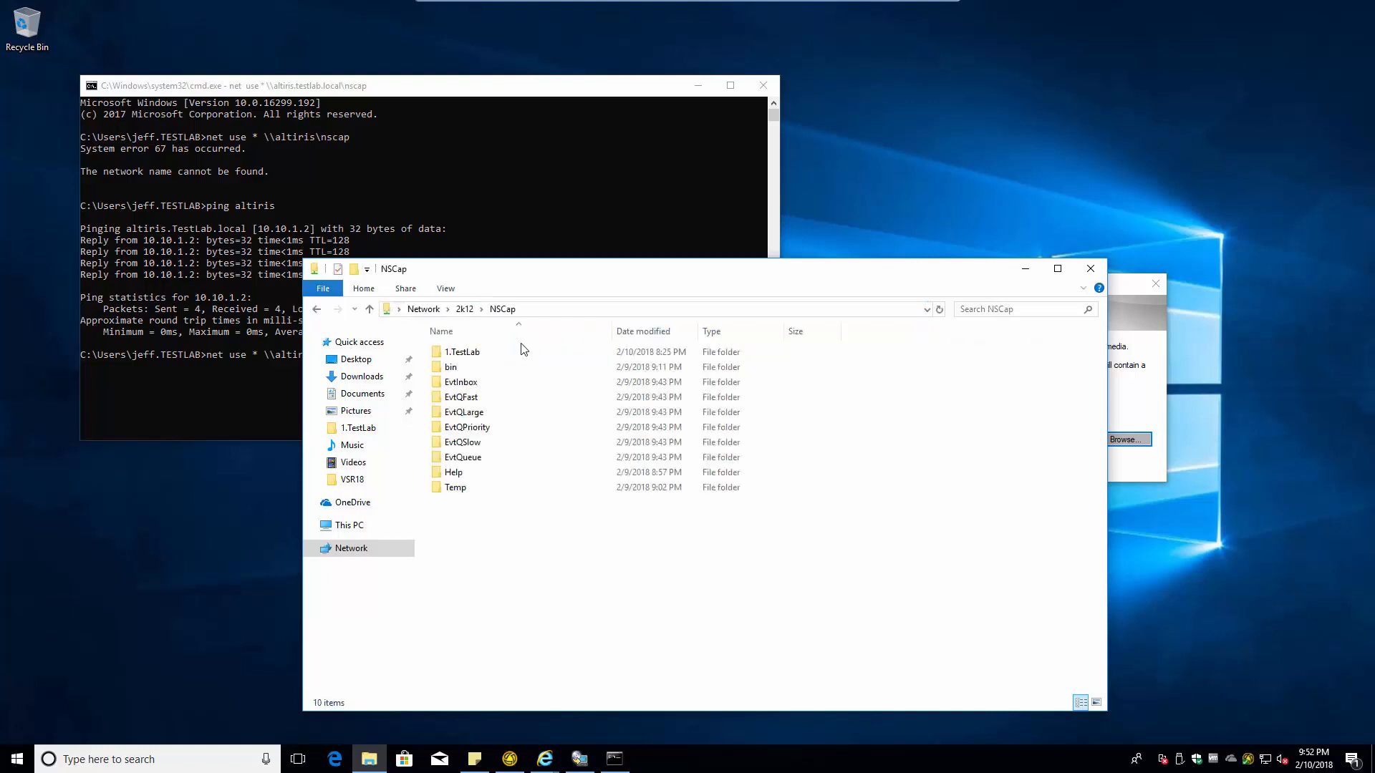
pyautogui.doubleClick(470, 353)
pyautogui.doubleClick(465, 397)
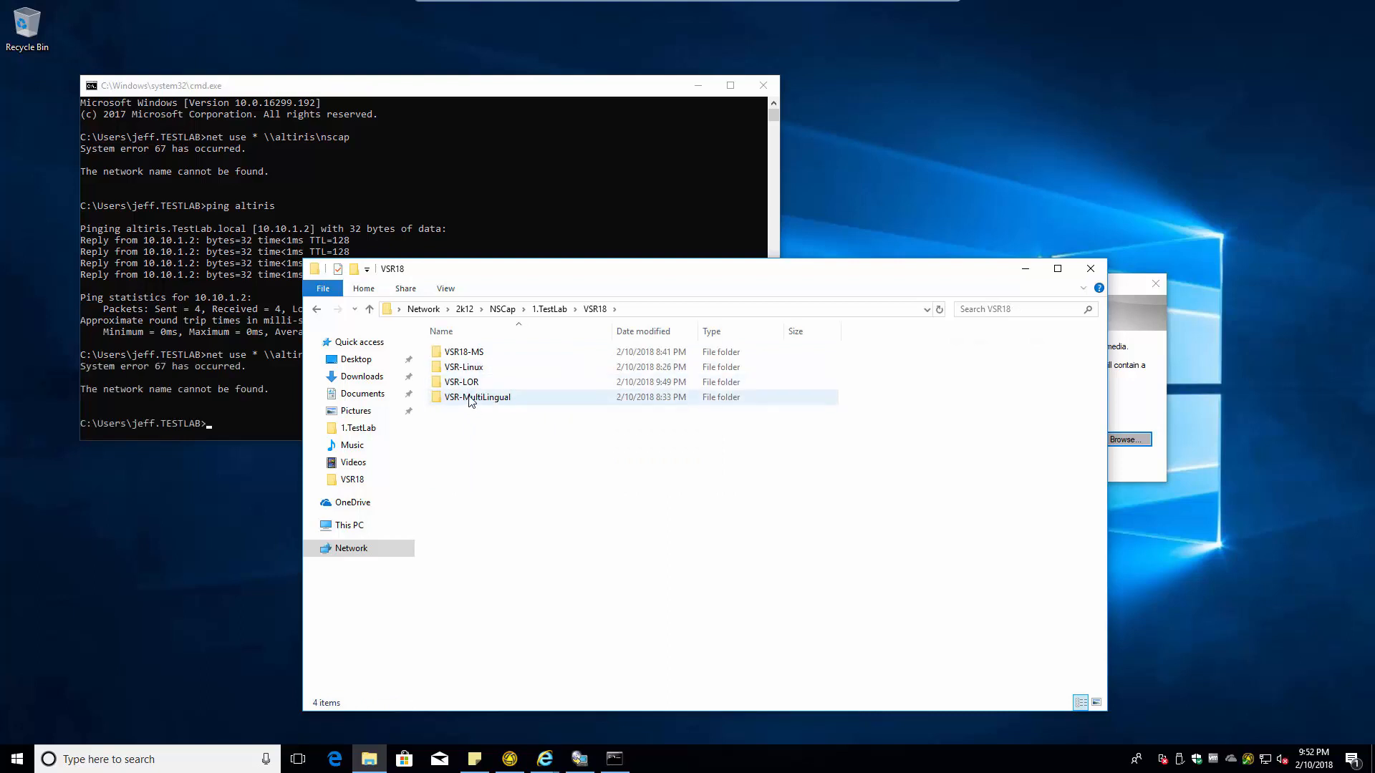
pyautogui.doubleClick(470, 352)
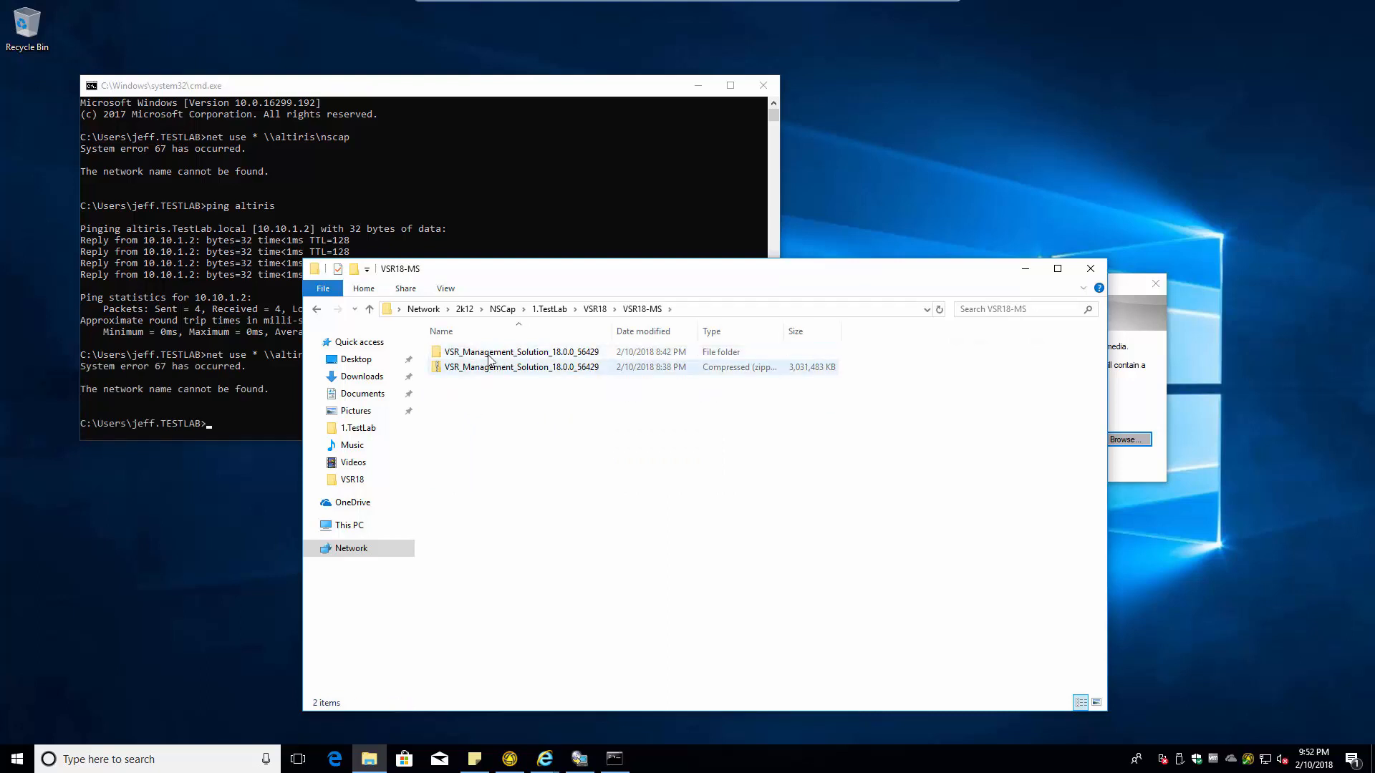
pyautogui.click(470, 351)
pyautogui.doubleClick(470, 351)
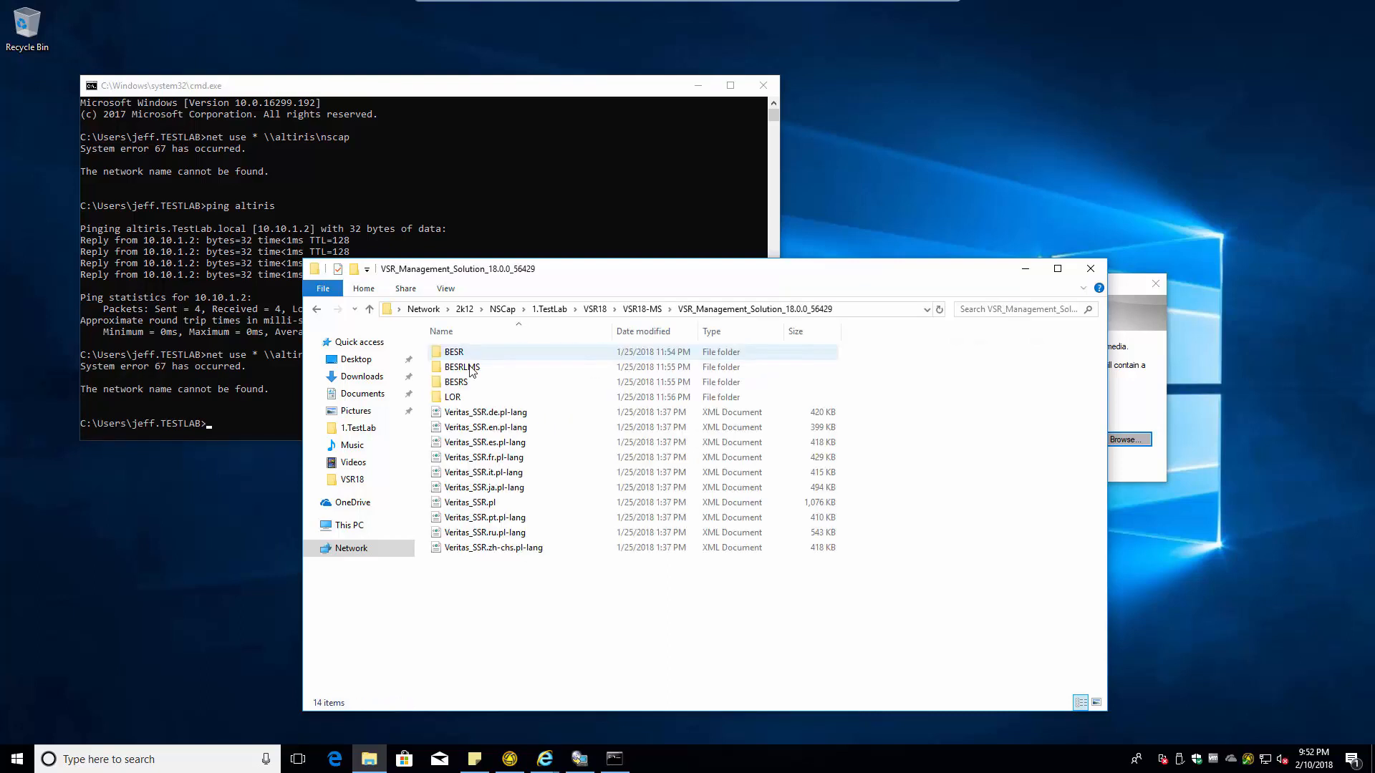
pyautogui.click(868, 312)
pyautogui.hotkey('ctrl', 'c')
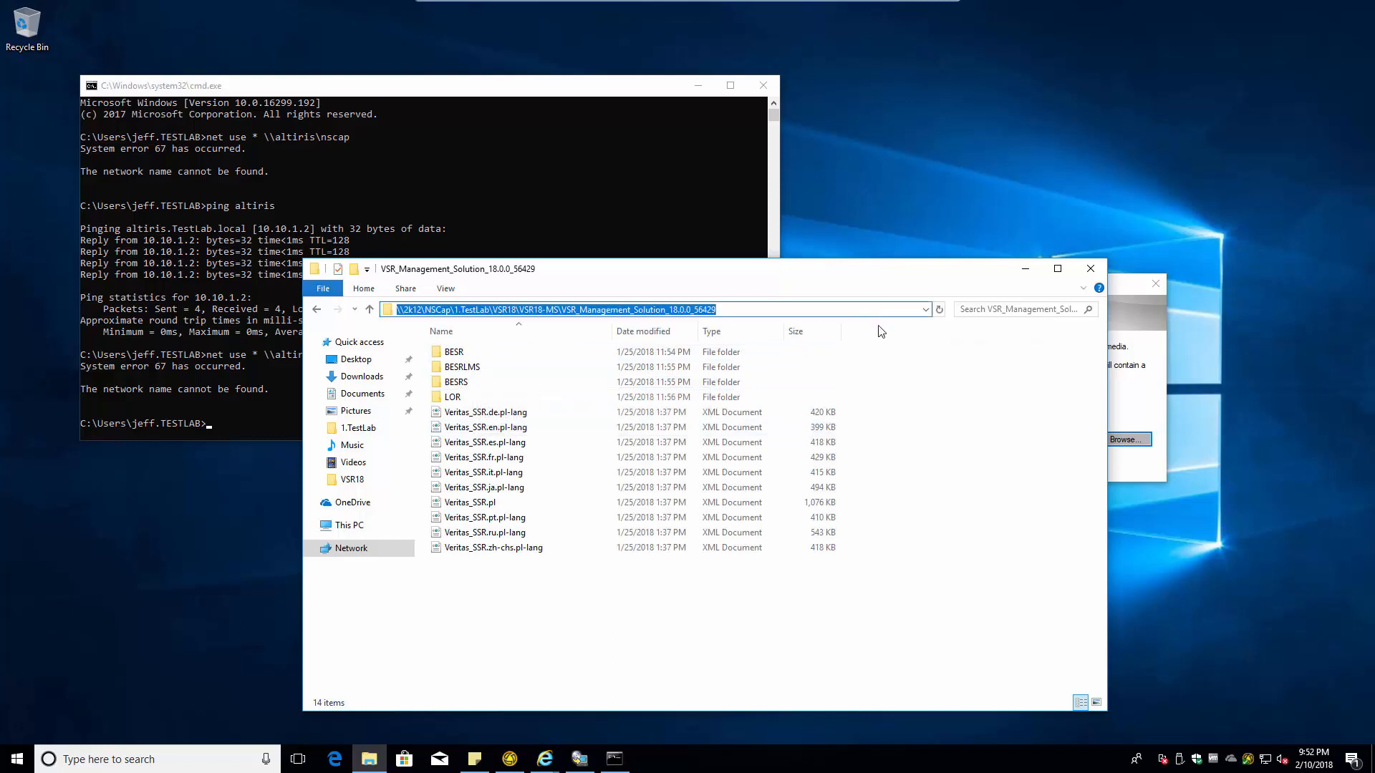
pyautogui.click(296, 275)
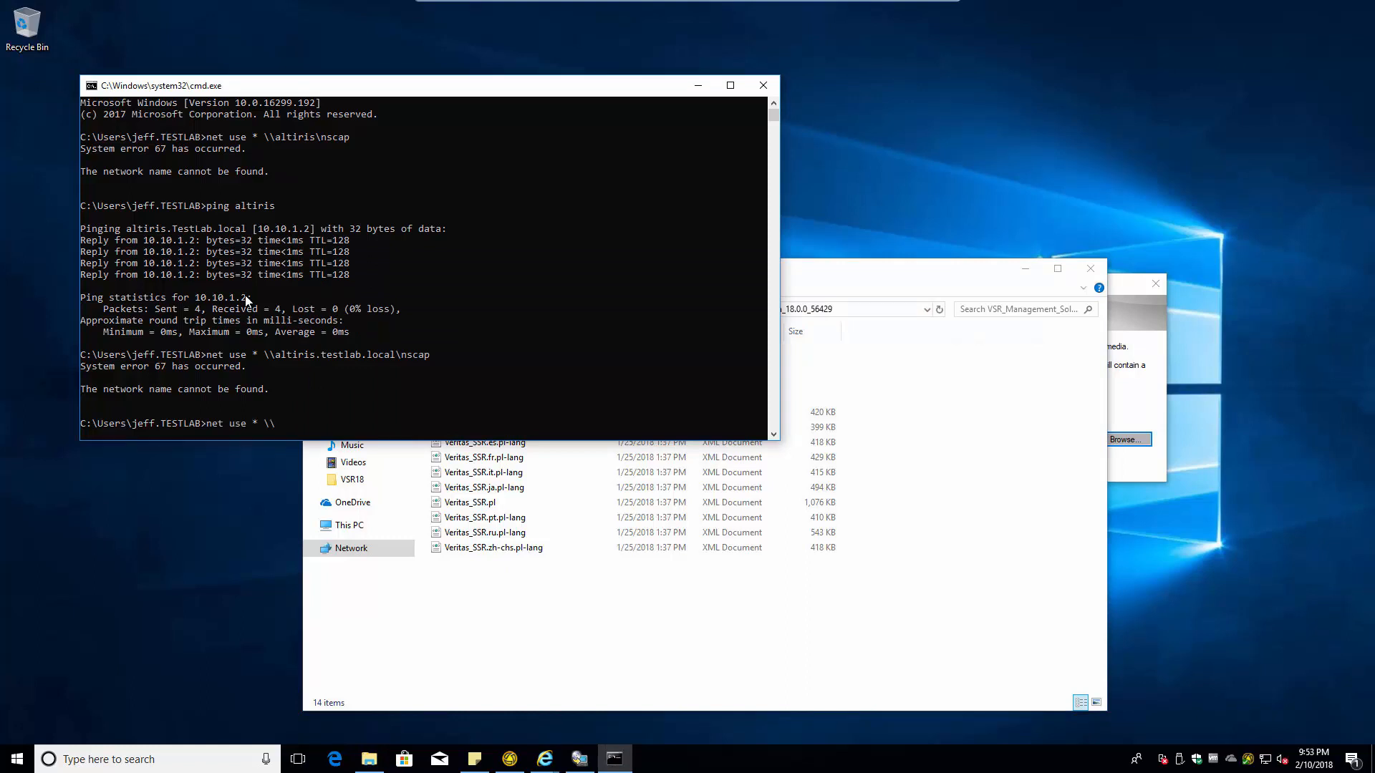
# - Run net use with the pasted path trimmed to \\2k12\NSCap, mapping it as drive Z:
pyautogui.hotkey('ctrl', 'v')
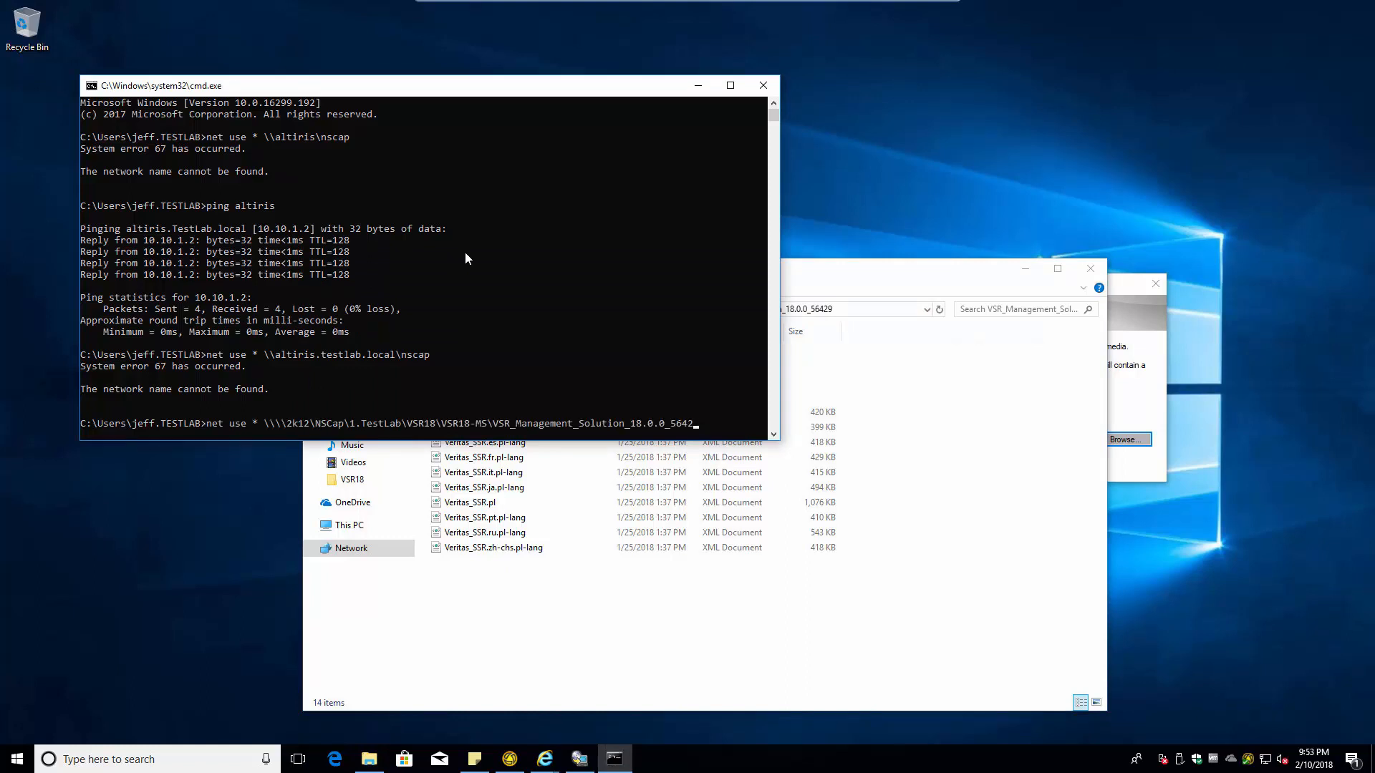
pyautogui.press('BackSpace')
pyautogui.press('BackSpace')
pyautogui.press('BackSpace')
pyautogui.press('BackSpace')
pyautogui.press('BackSpace')
pyautogui.press('BackSpace')
pyautogui.press('BackSpace')
pyautogui.press('BackSpace')
pyautogui.press('BackSpace')
pyautogui.press('BackSpace')
pyautogui.press('BackSpace')
pyautogui.press('BackSpace')
pyautogui.press('BackSpace')
pyautogui.press('BackSpace')
pyautogui.press('BackSpace')
pyautogui.press('BackSpace')
pyautogui.press('BackSpace')
pyautogui.press('BackSpace')
pyautogui.press('BackSpace')
pyautogui.press('BackSpace')
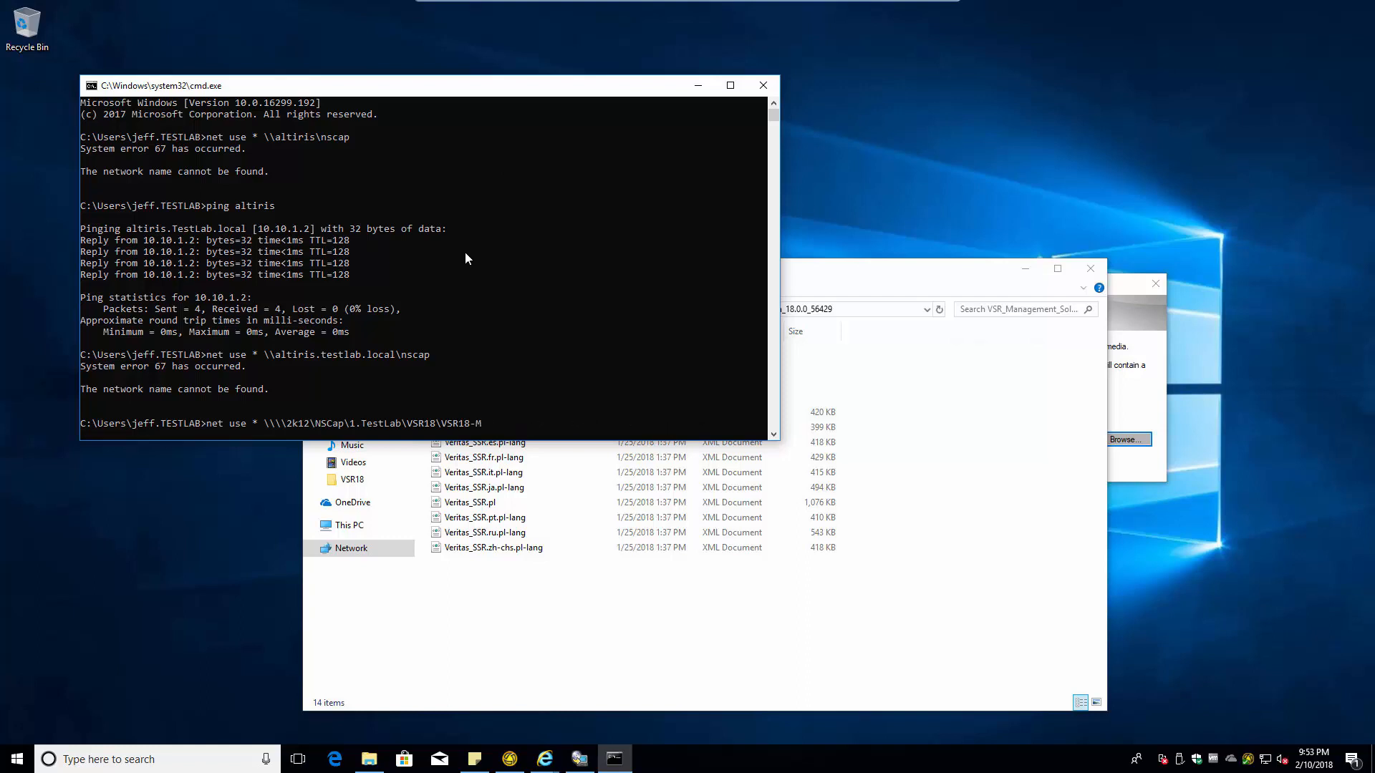
pyautogui.press('BackSpace')
pyautogui.press('BackSpace')
pyautogui.press('BackSpace')
pyautogui.press('BackSpace')
pyautogui.press('BackSpace')
pyautogui.press('BackSpace')
pyautogui.press('BackSpace')
pyautogui.press('BackSpace')
pyautogui.press('BackSpace')
pyautogui.press('BackSpace')
pyautogui.press('BackSpace')
pyautogui.press('BackSpace')
pyautogui.press('BackSpace')
pyautogui.press('BackSpace')
pyautogui.press('BackSpace')
pyautogui.press('BackSpace')
pyautogui.press('BackSpace')
pyautogui.press('BackSpace')
pyautogui.press('BackSpace')
pyautogui.press('BackSpace')
pyautogui.press('Delete')
pyautogui.press('Delete')
pyautogui.press('Return')
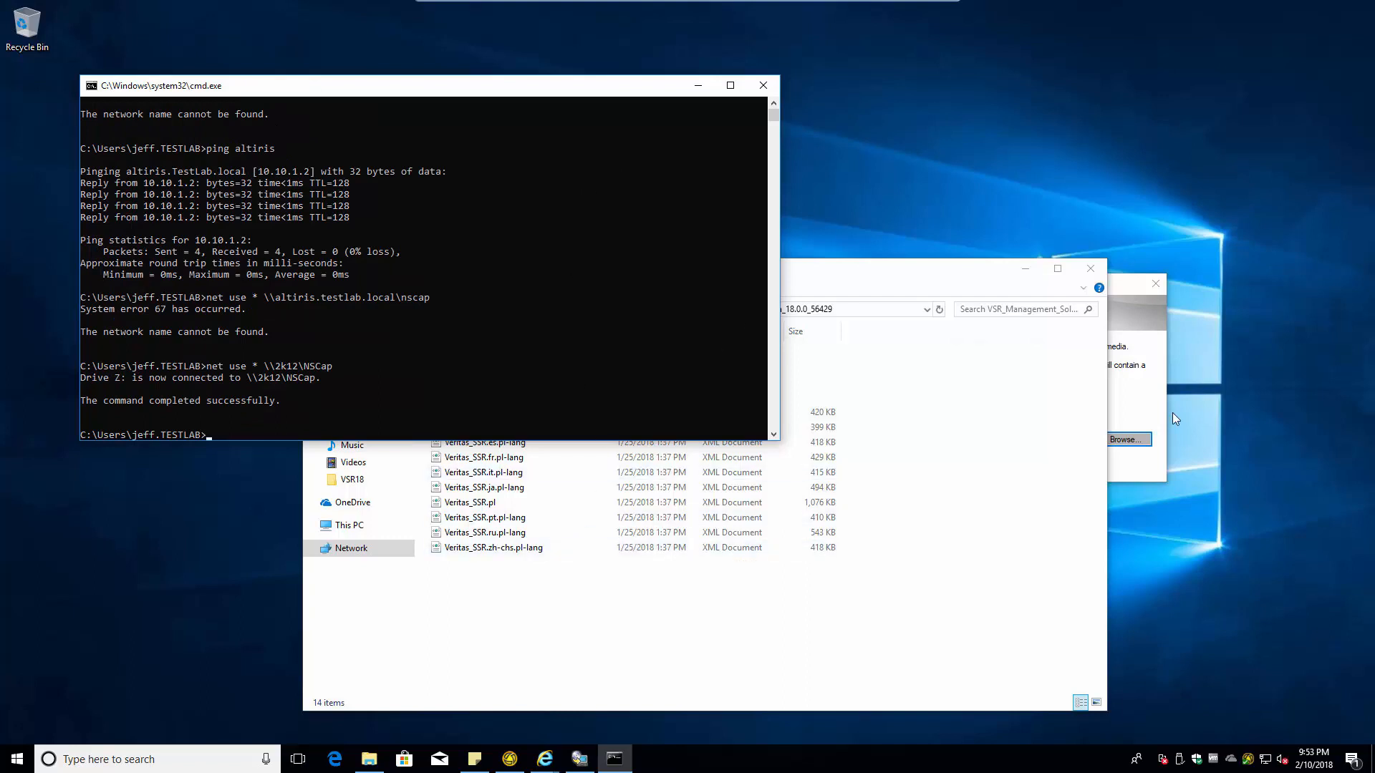
pyautogui.click(1142, 408)
# - Cancel the Disk Creation Utility media request, finish the installer, and close Command Prompt
pyautogui.click(1125, 439)
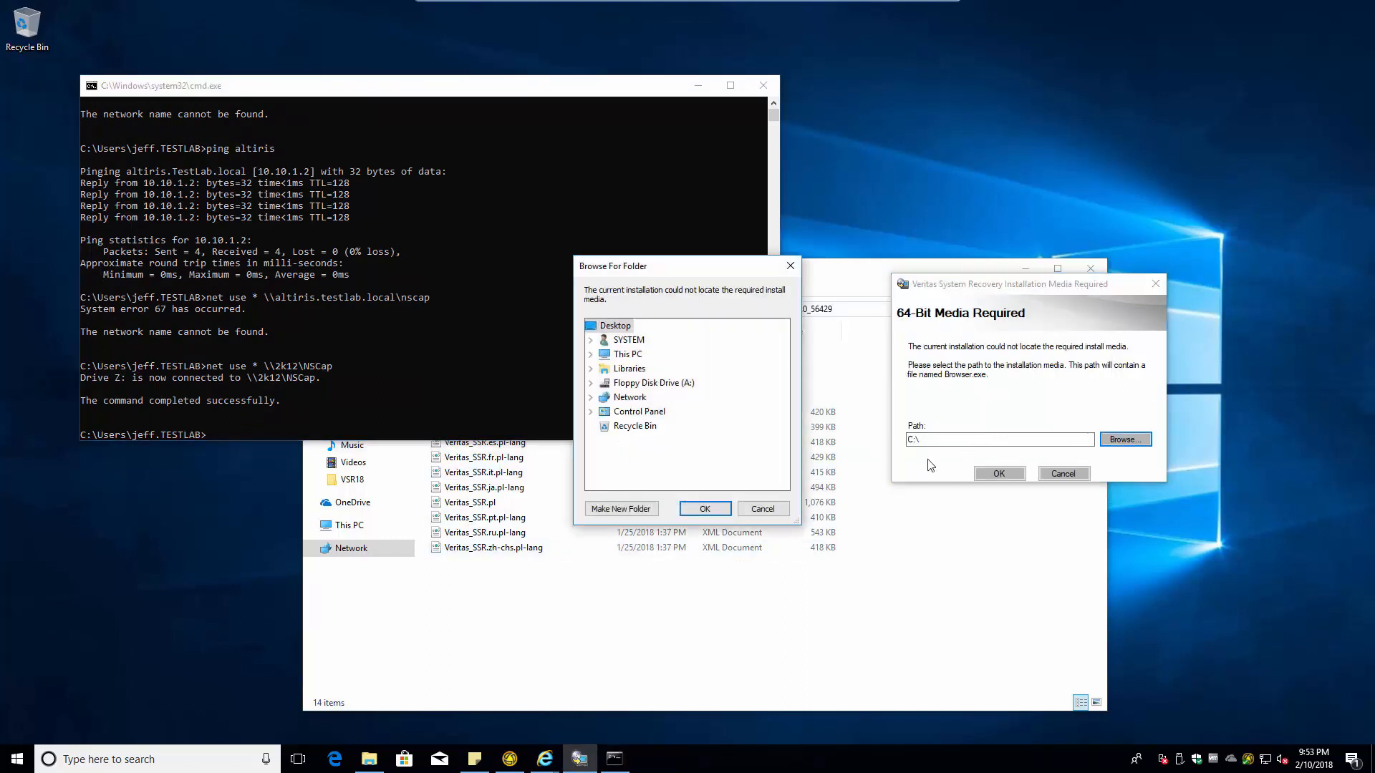
pyautogui.doubleClick(628, 355)
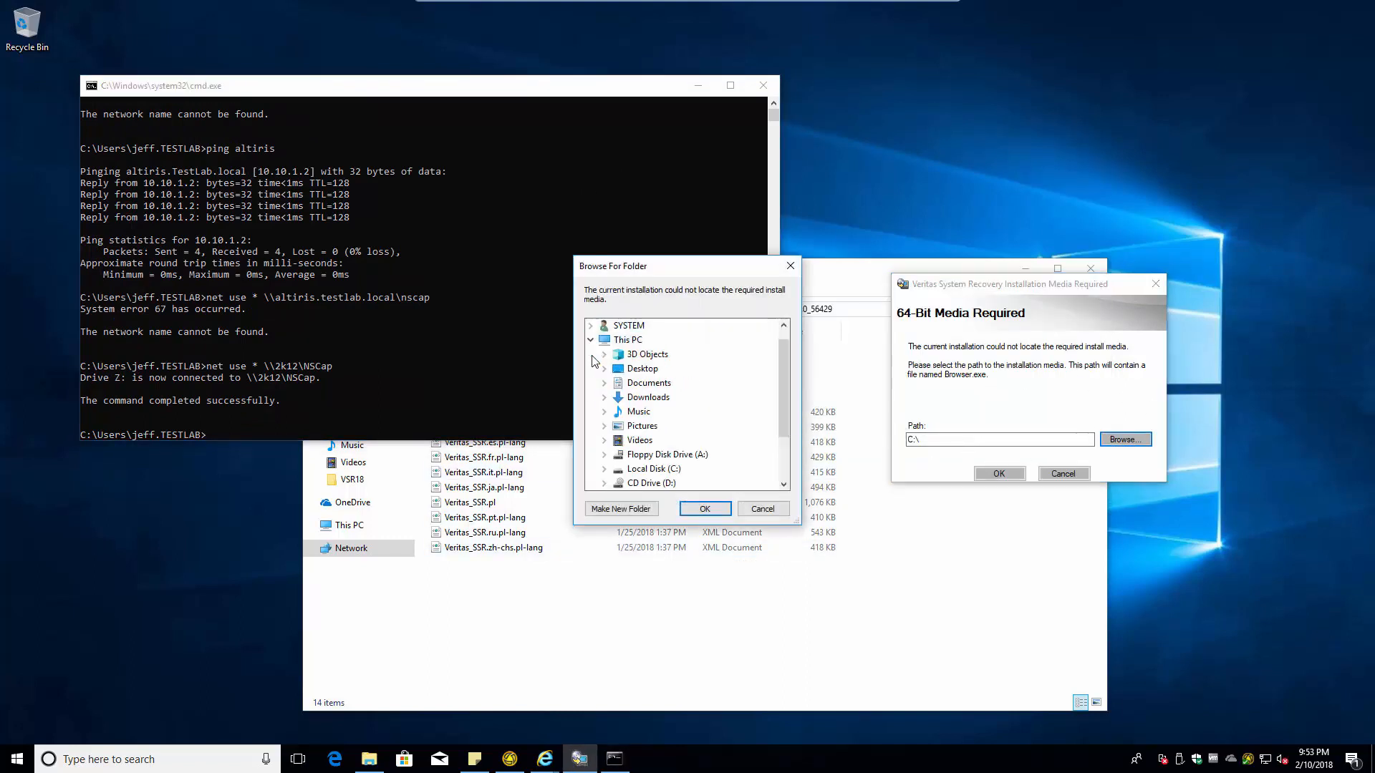
pyautogui.scroll(-2, 710, 454)
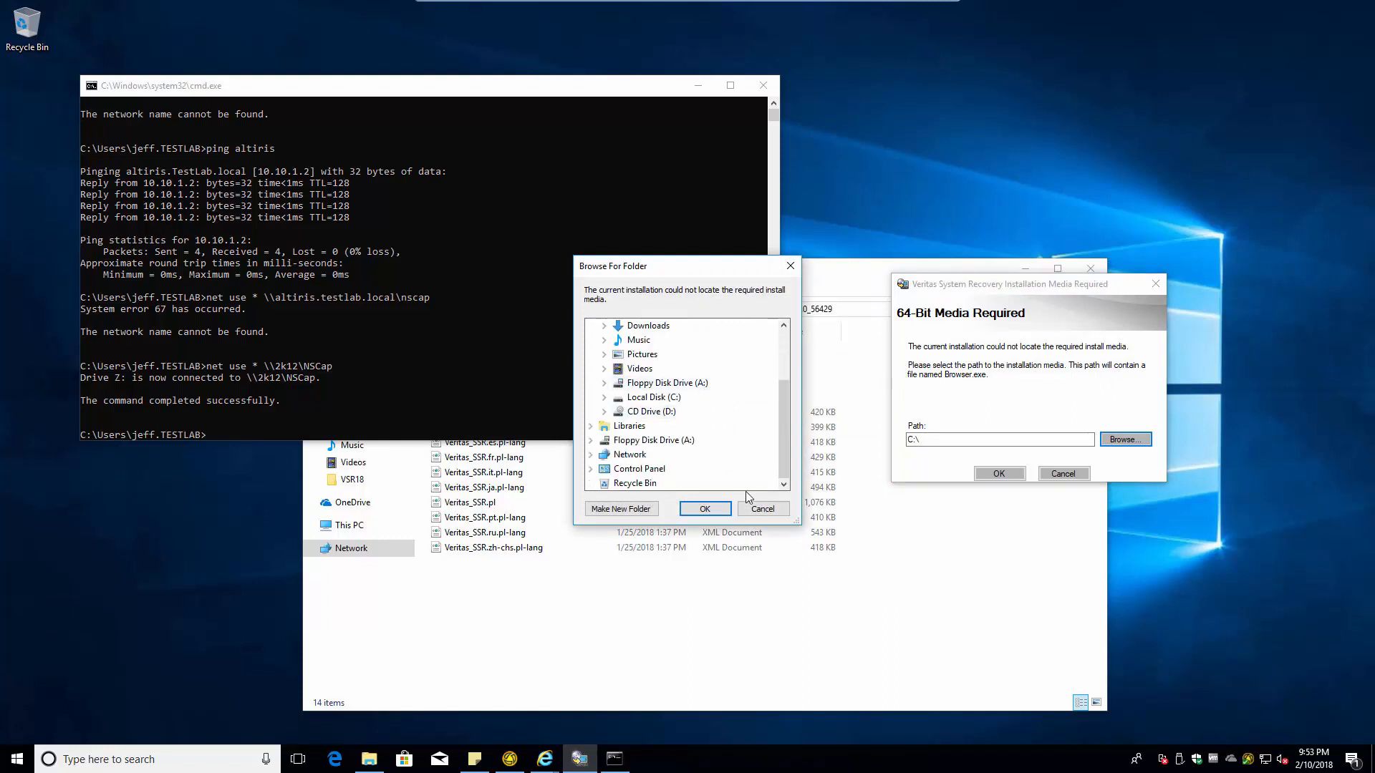
pyautogui.click(762, 509)
pyautogui.click(1076, 478)
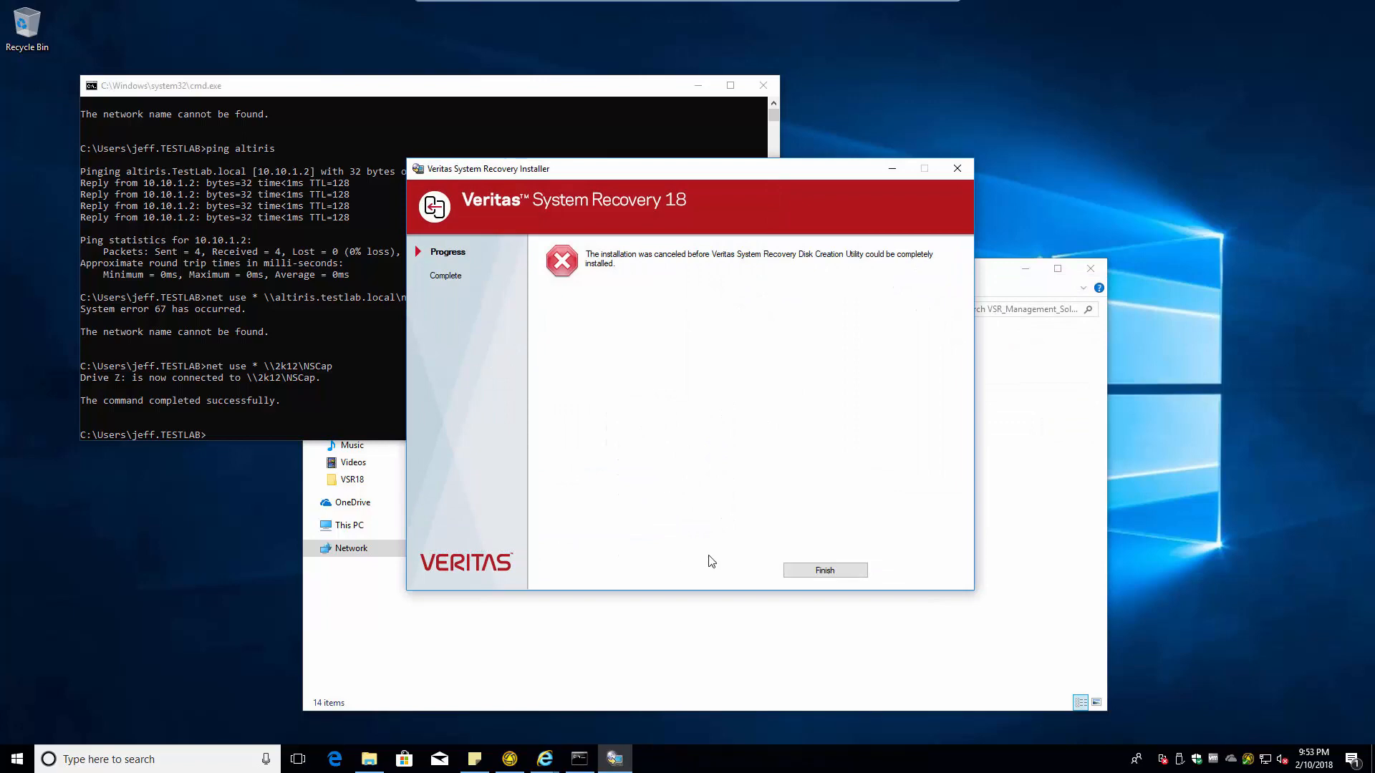
pyautogui.click(825, 569)
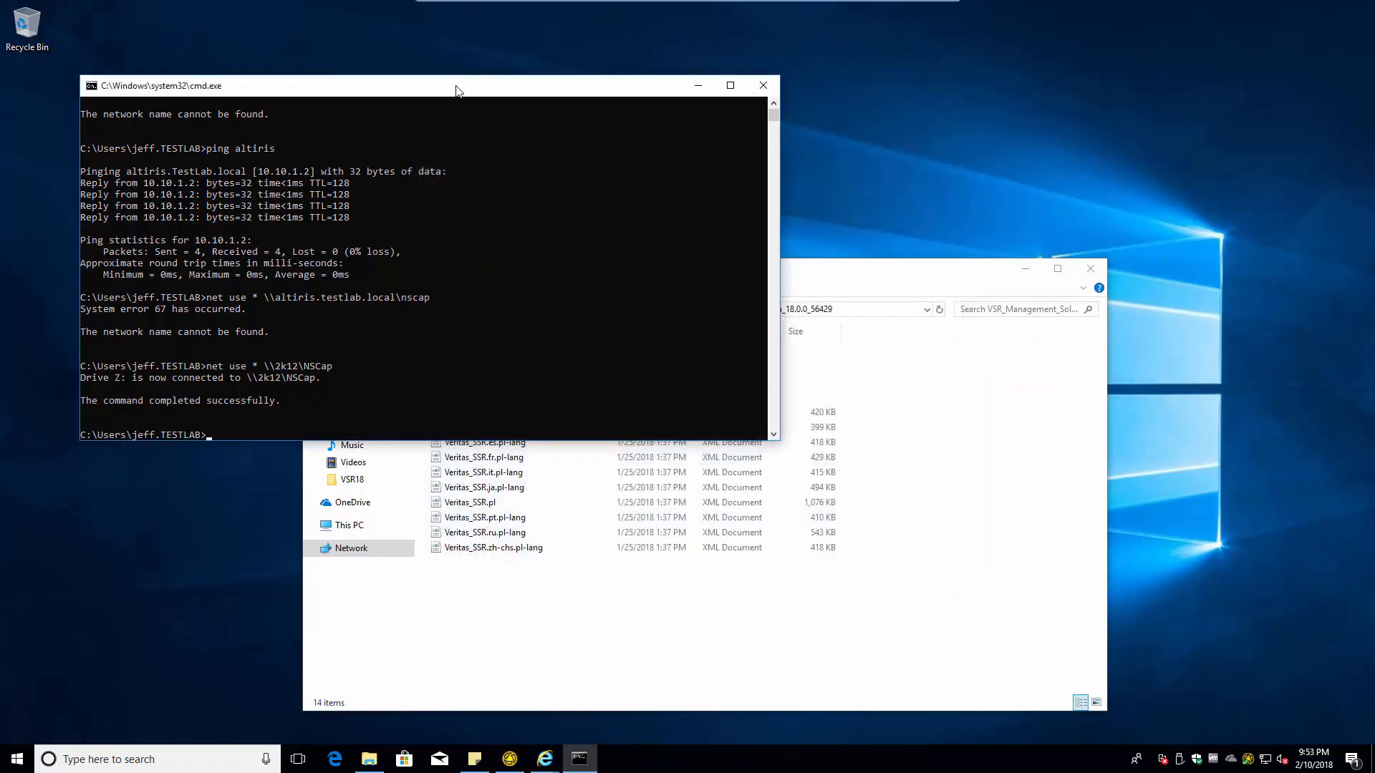
pyautogui.moveTo(458, 91); pyautogui.dragTo(403, 49)
pyautogui.click(707, 43)
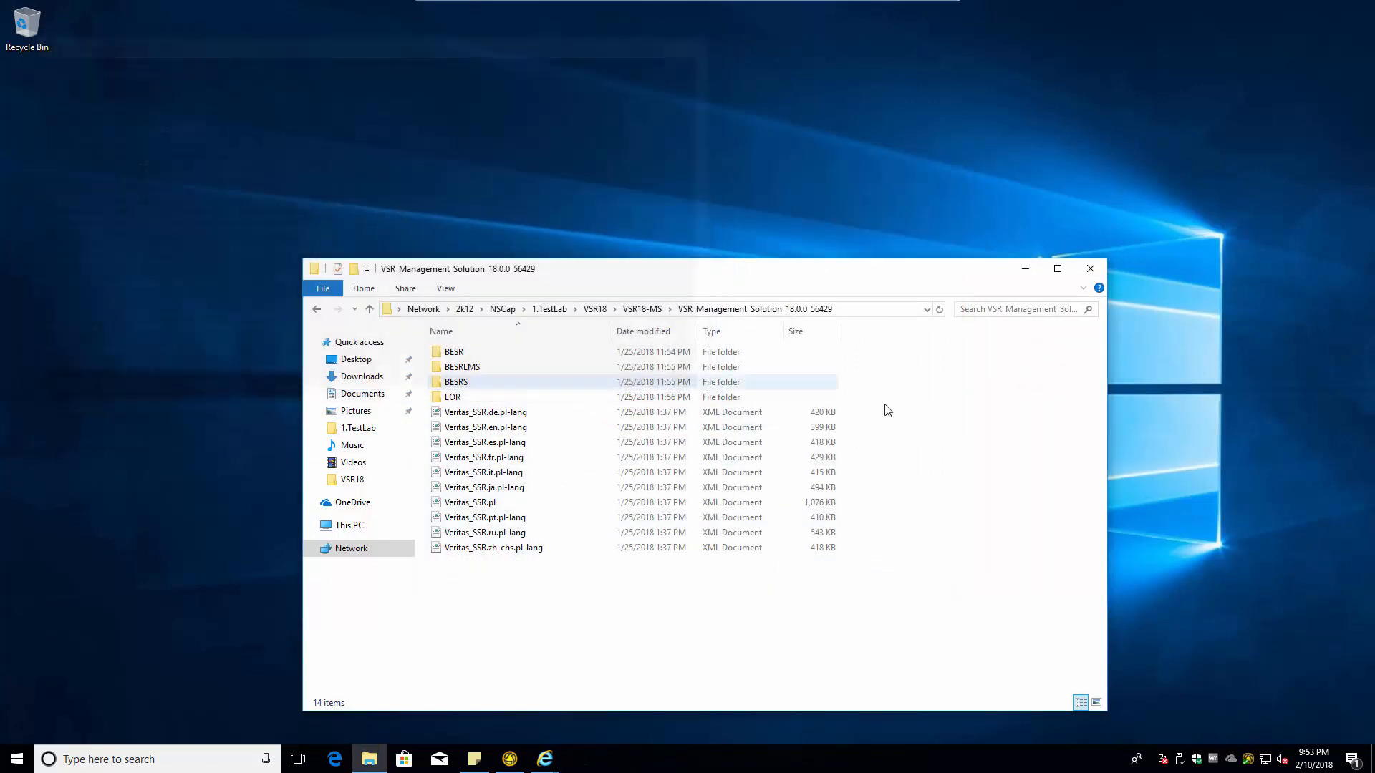
# - Open the Symantec Management Agent, then open the Windows Start menu
pyautogui.doubleClick(1249, 761)
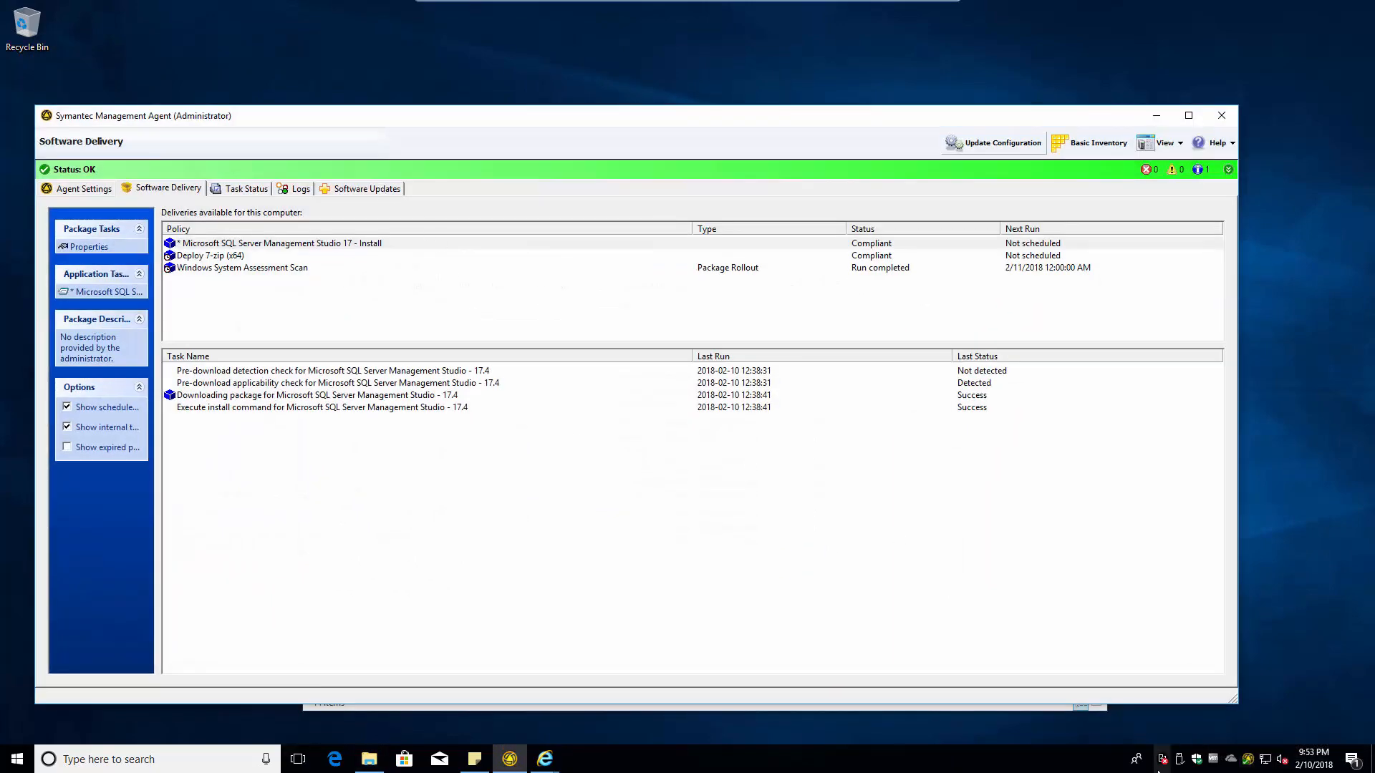
pyautogui.click(23, 761)
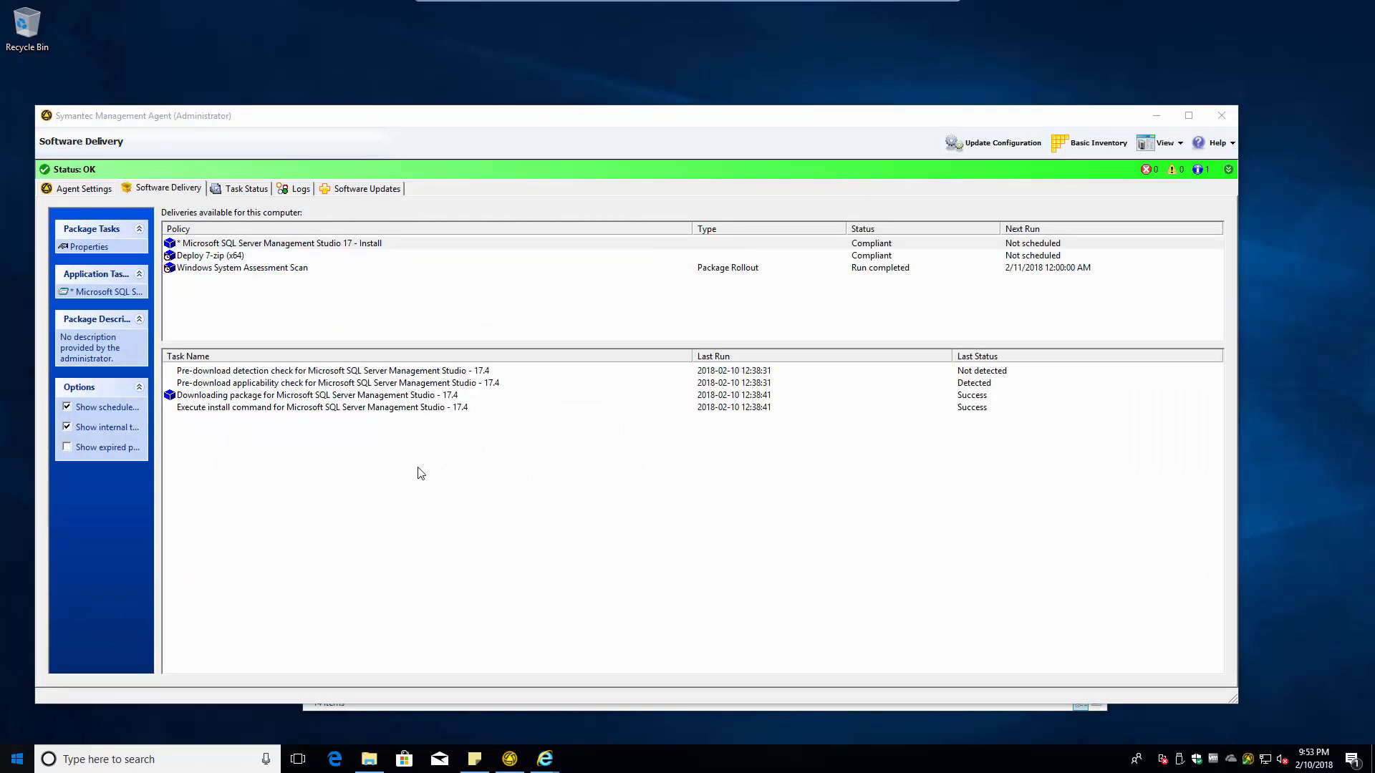
pyautogui.click(17, 763)
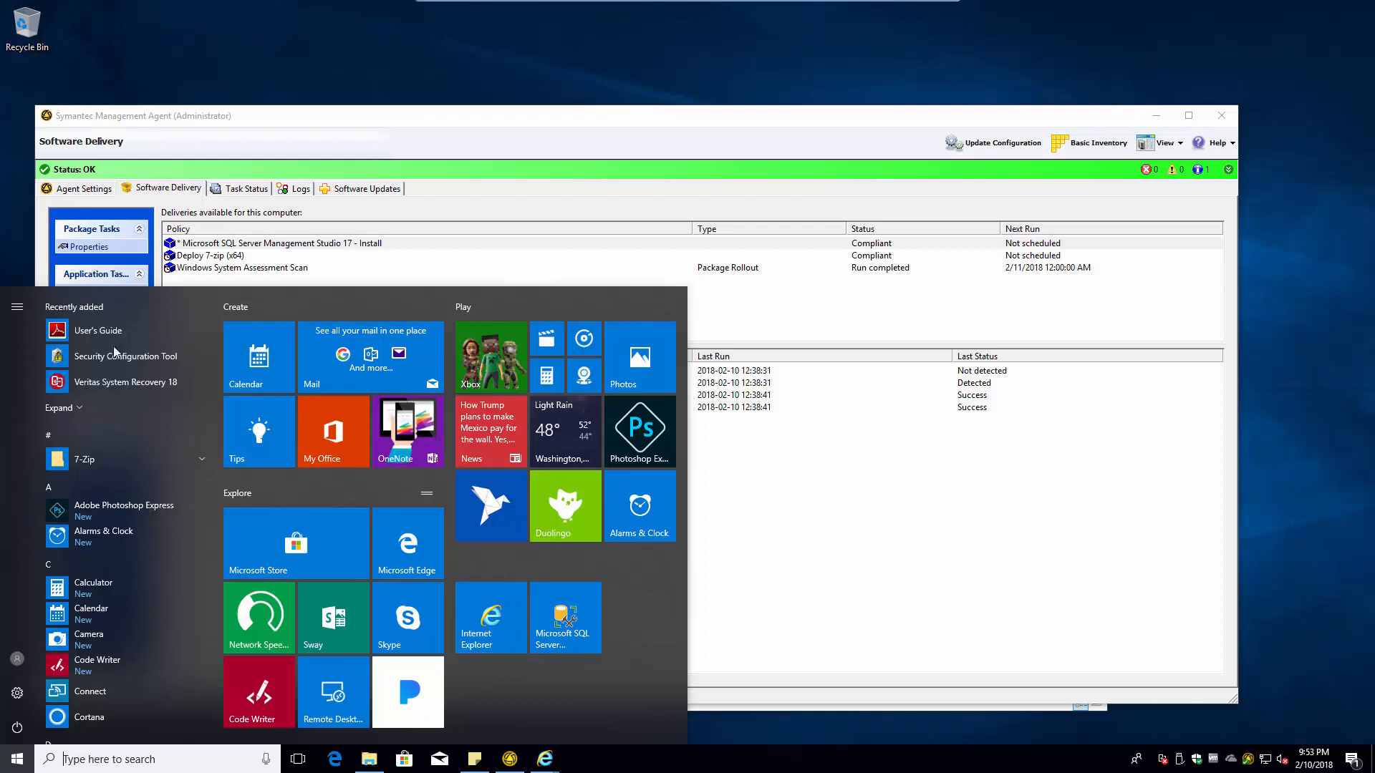
# - Launch Veritas System Recovery 18 and choose Activate later to keep the 60-day trial
pyautogui.click(131, 381)
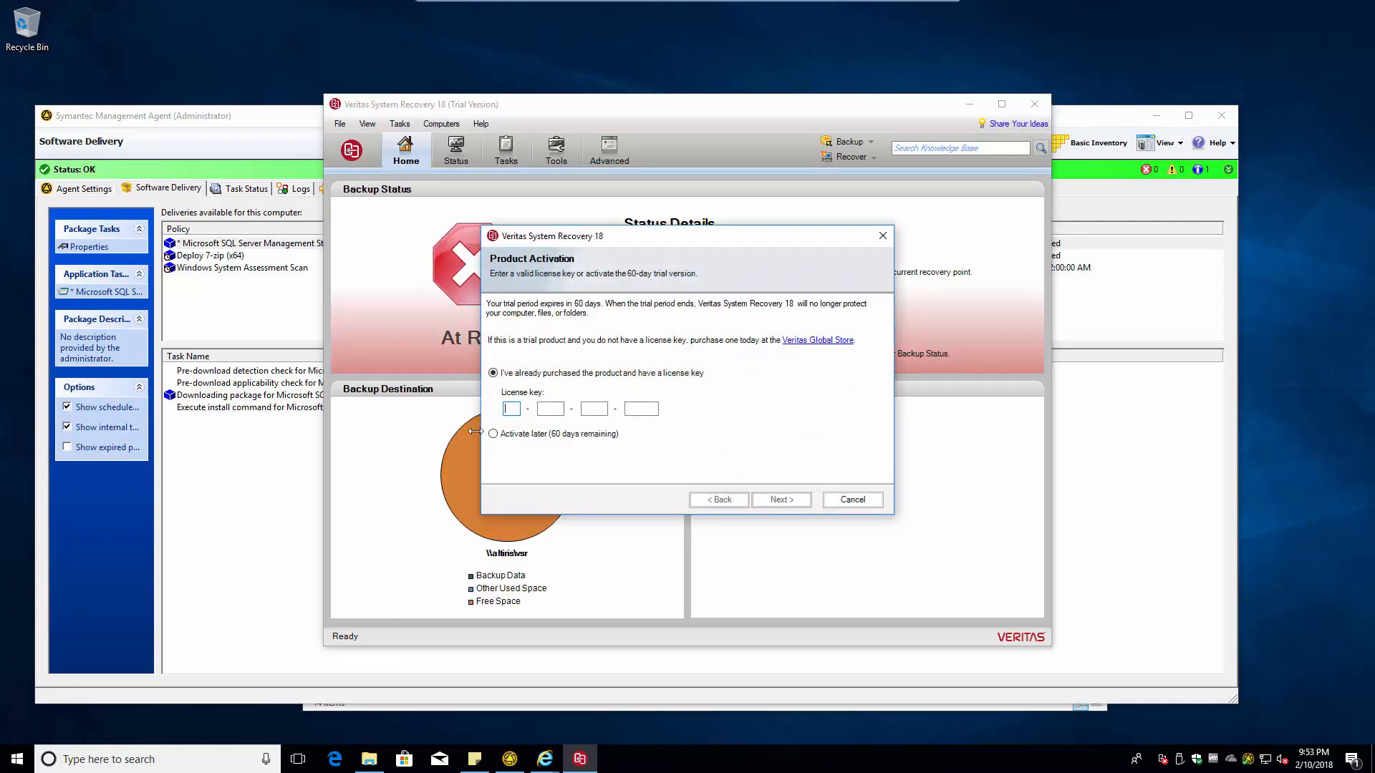
pyautogui.click(529, 435)
pyautogui.click(781, 499)
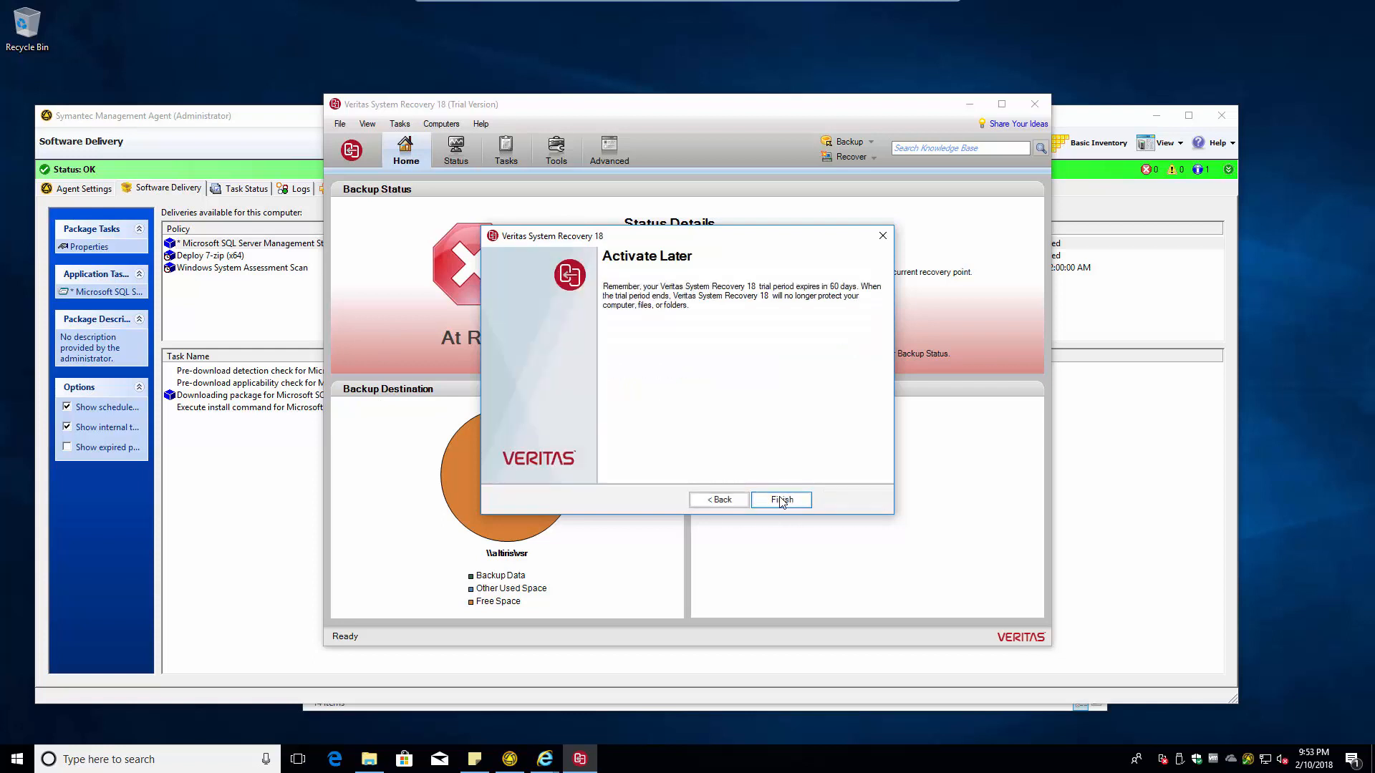
pyautogui.click(781, 501)
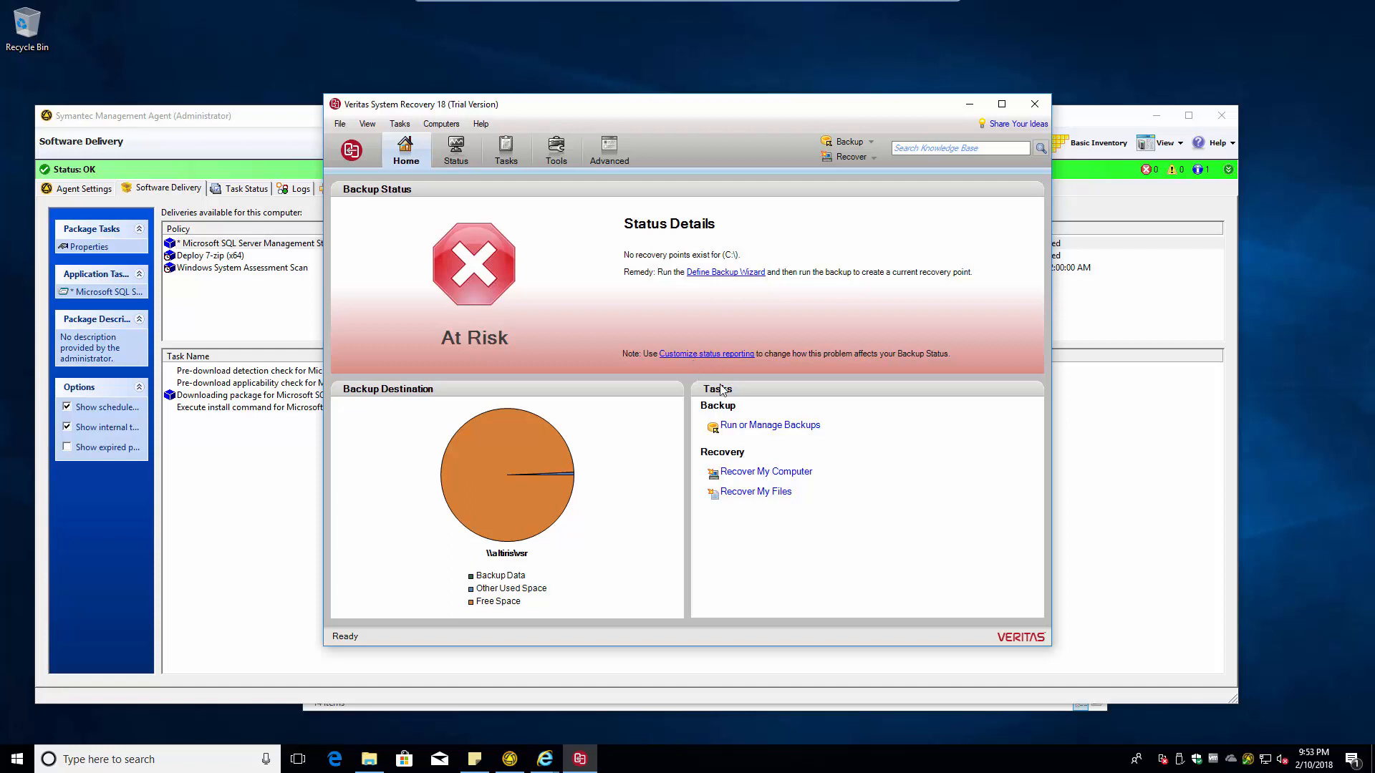
# - Review the backup jobs list and the Recover My Computer recovery points
pyautogui.click(754, 427)
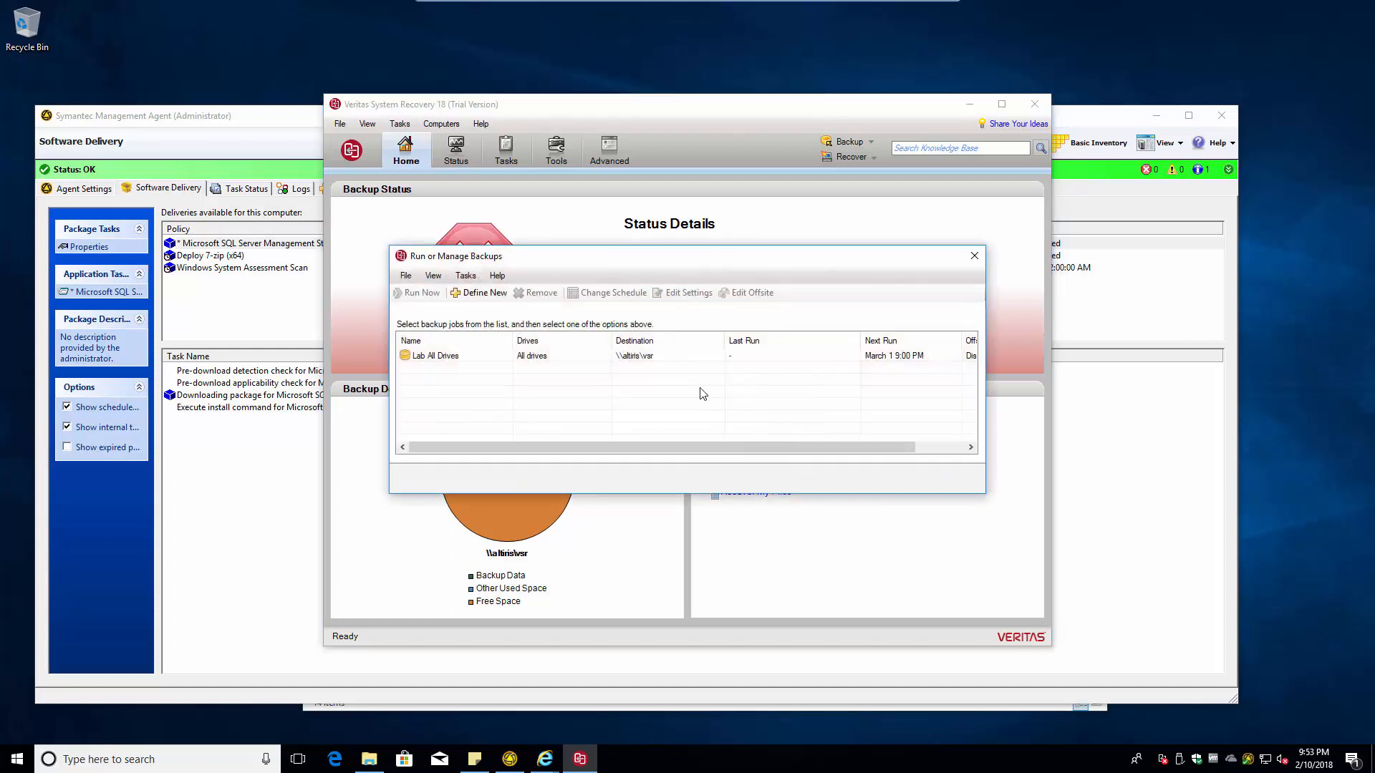
pyautogui.click(975, 256)
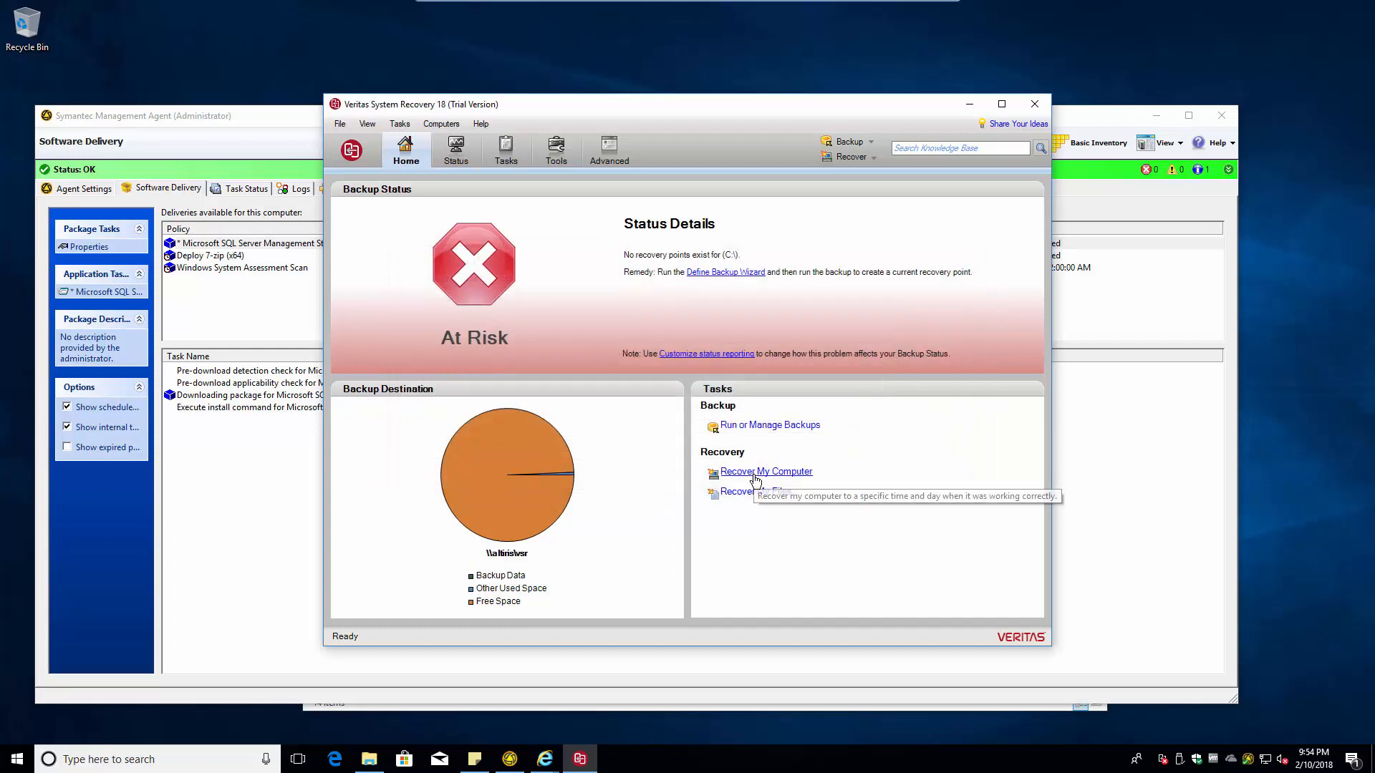
pyautogui.click(757, 473)
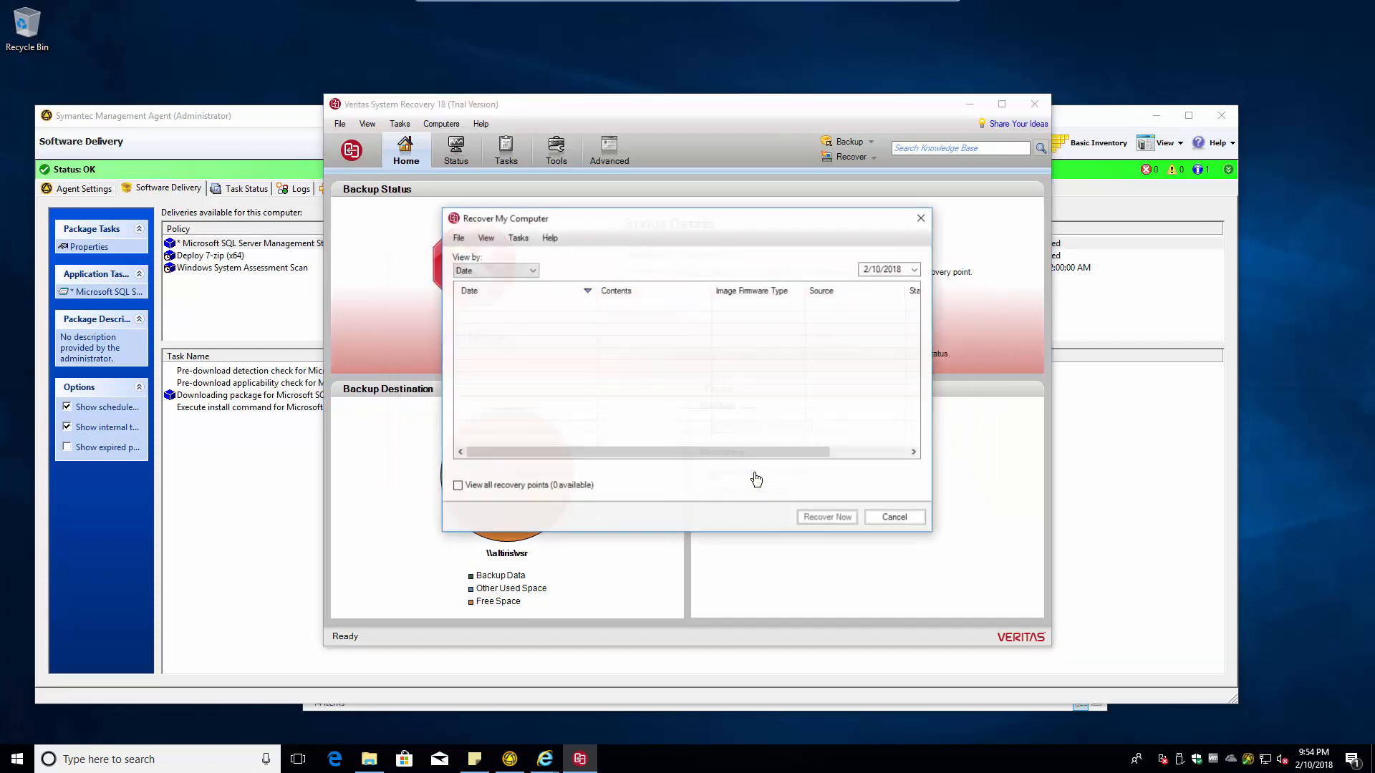
pyautogui.click(921, 218)
pyautogui.moveTo(526, 109); pyautogui.dragTo(837, 29)
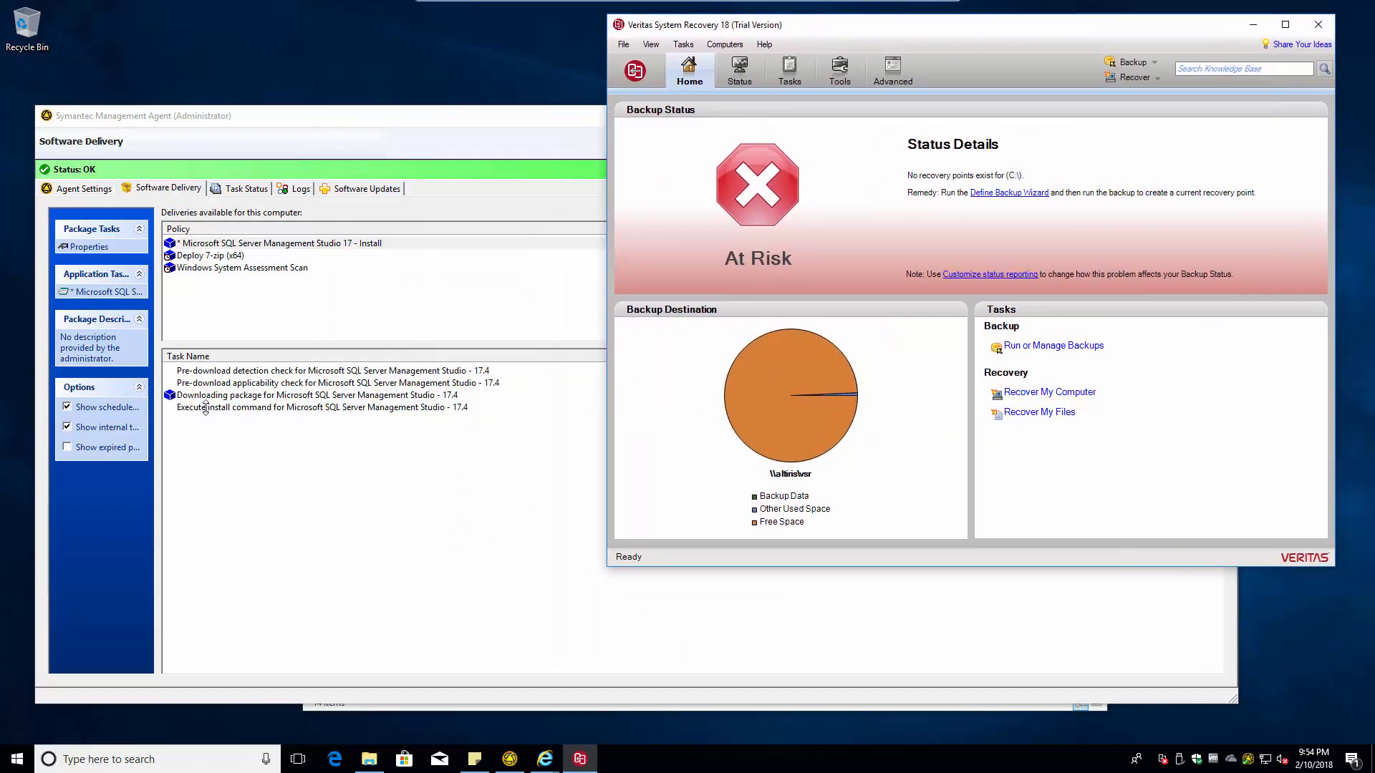
# - Request a configuration update, then review the Deploy 7-zip, SQL Server and Windows System Assessment Scan policies
pyautogui.click(514, 761)
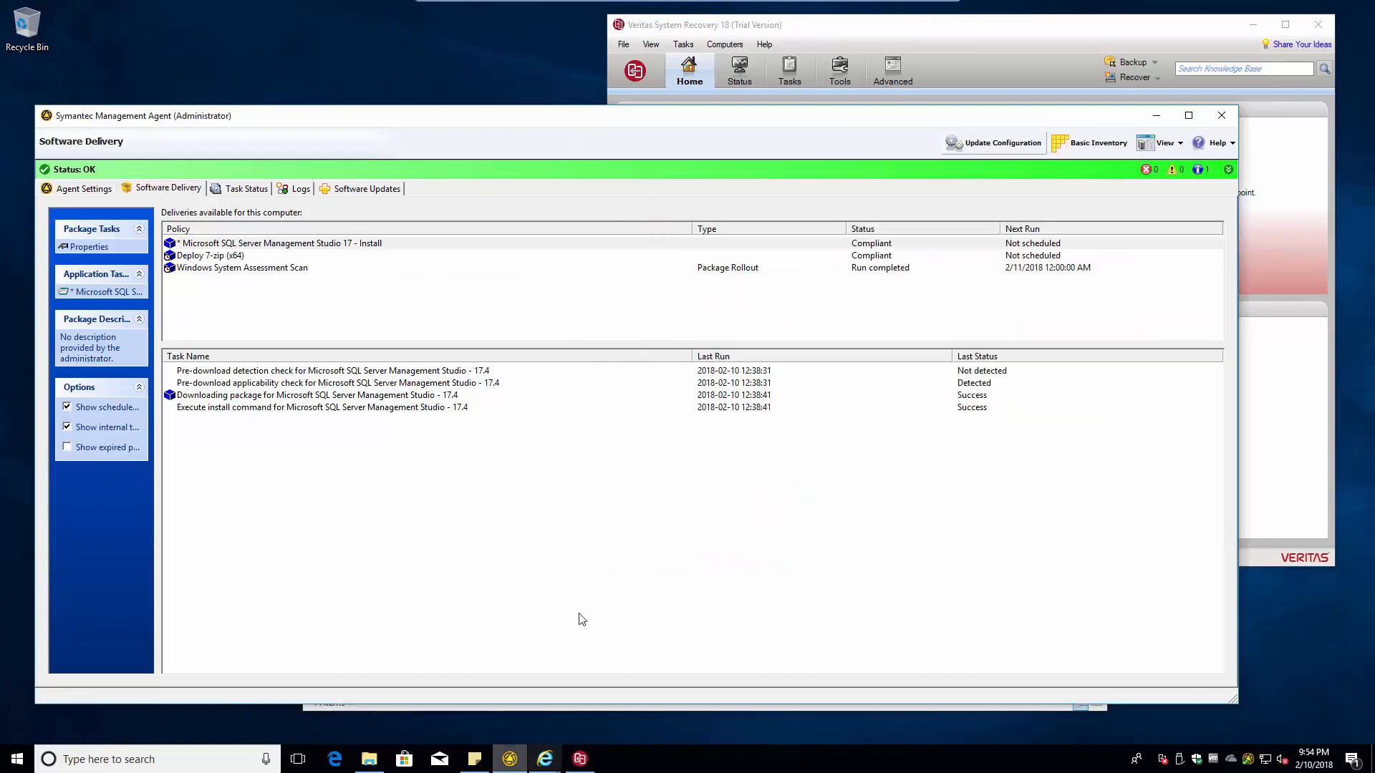
pyautogui.click(989, 147)
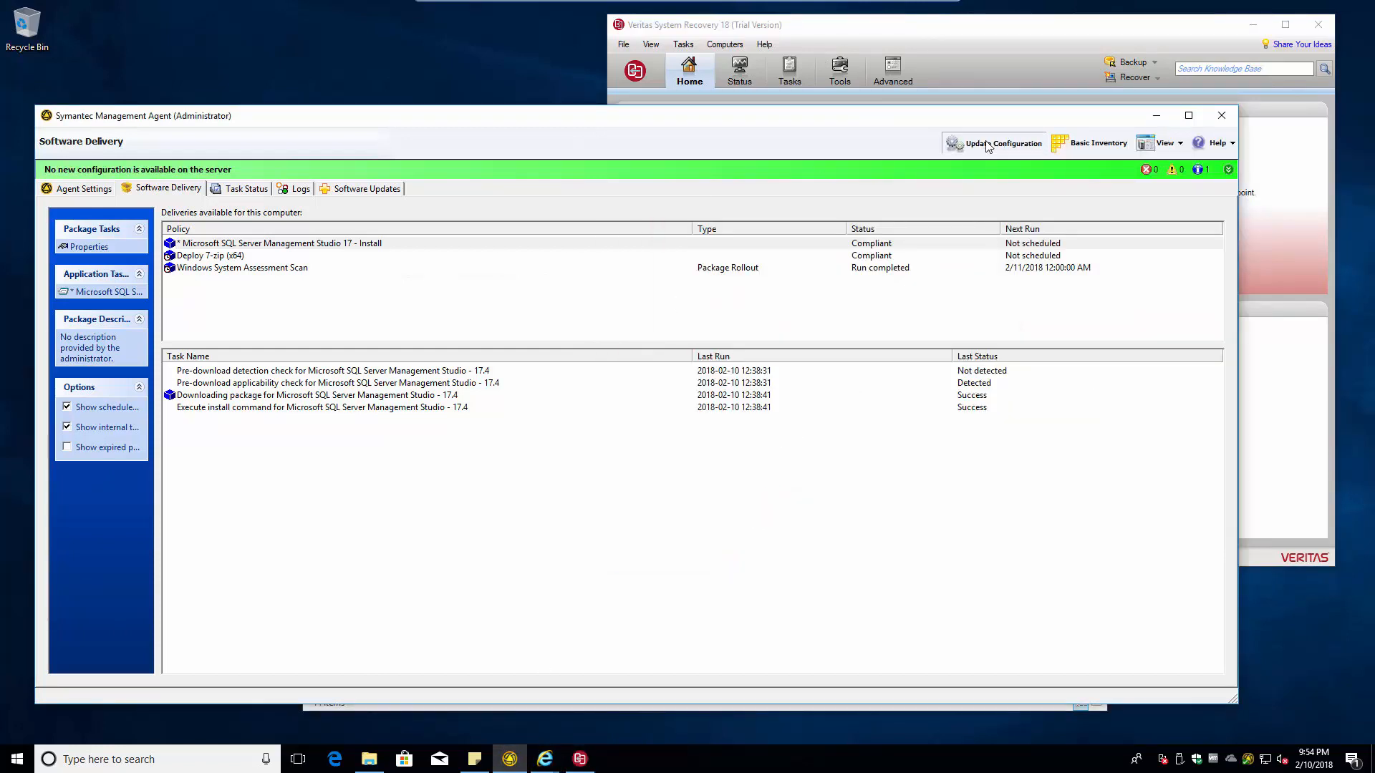
pyautogui.click(240, 270)
pyautogui.click(221, 257)
pyautogui.click(215, 245)
pyautogui.click(205, 269)
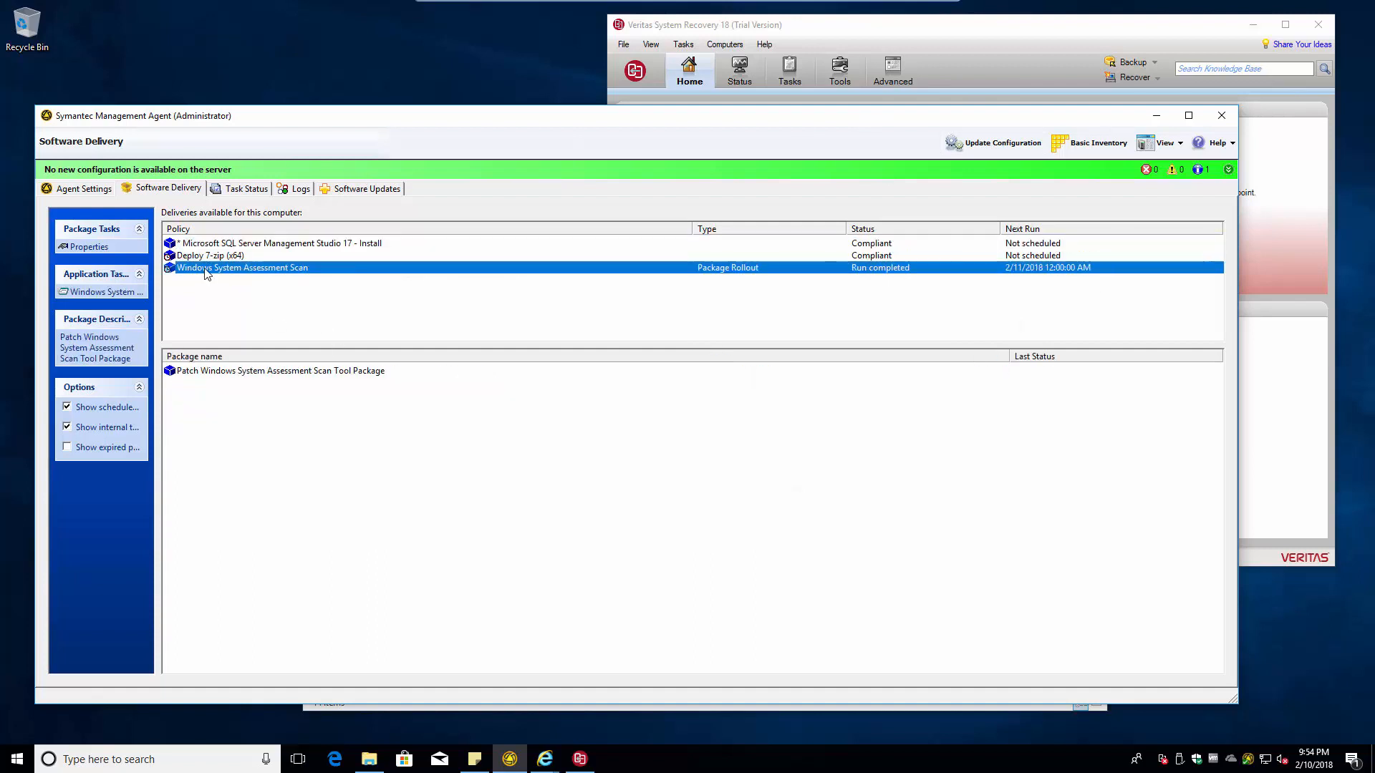
# - Switch over to the management console browser window
pyautogui.click(287, 445)
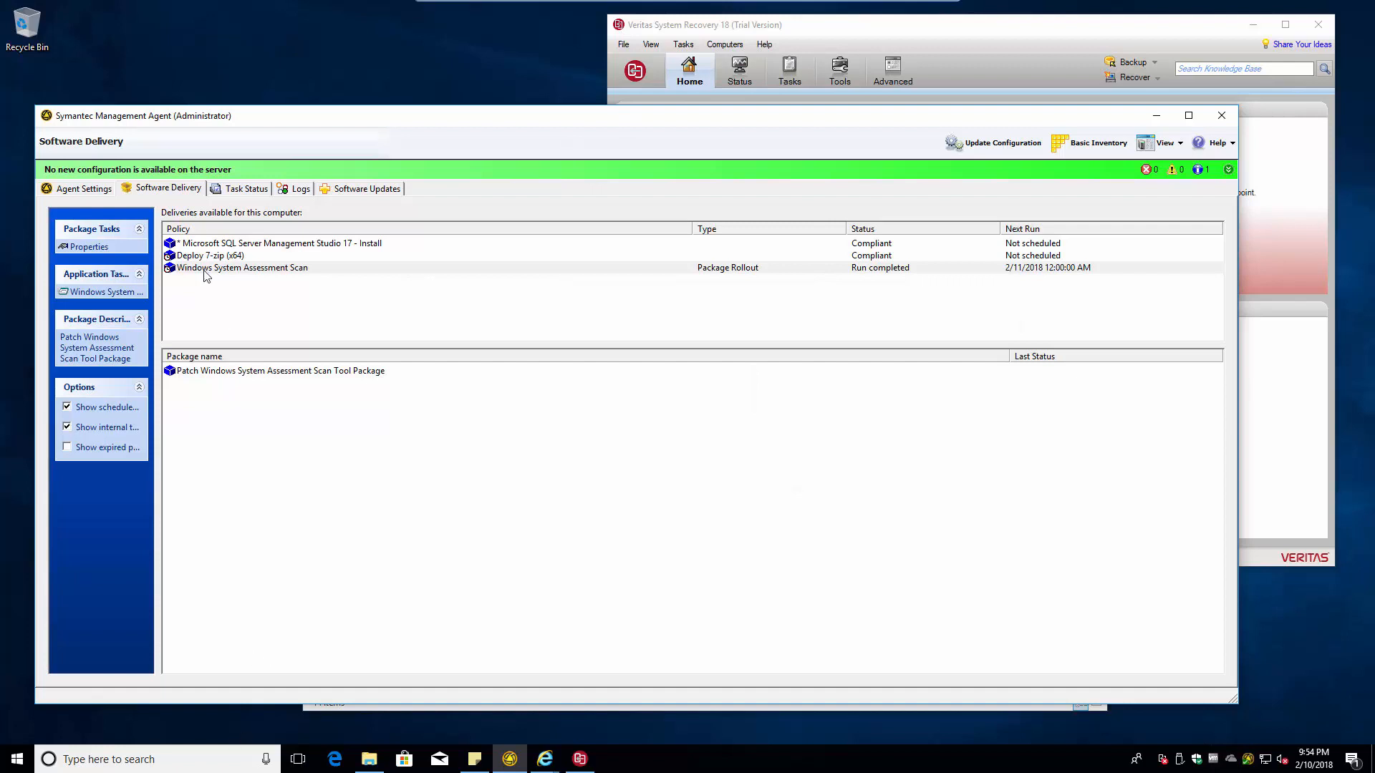
pyautogui.click(549, 757)
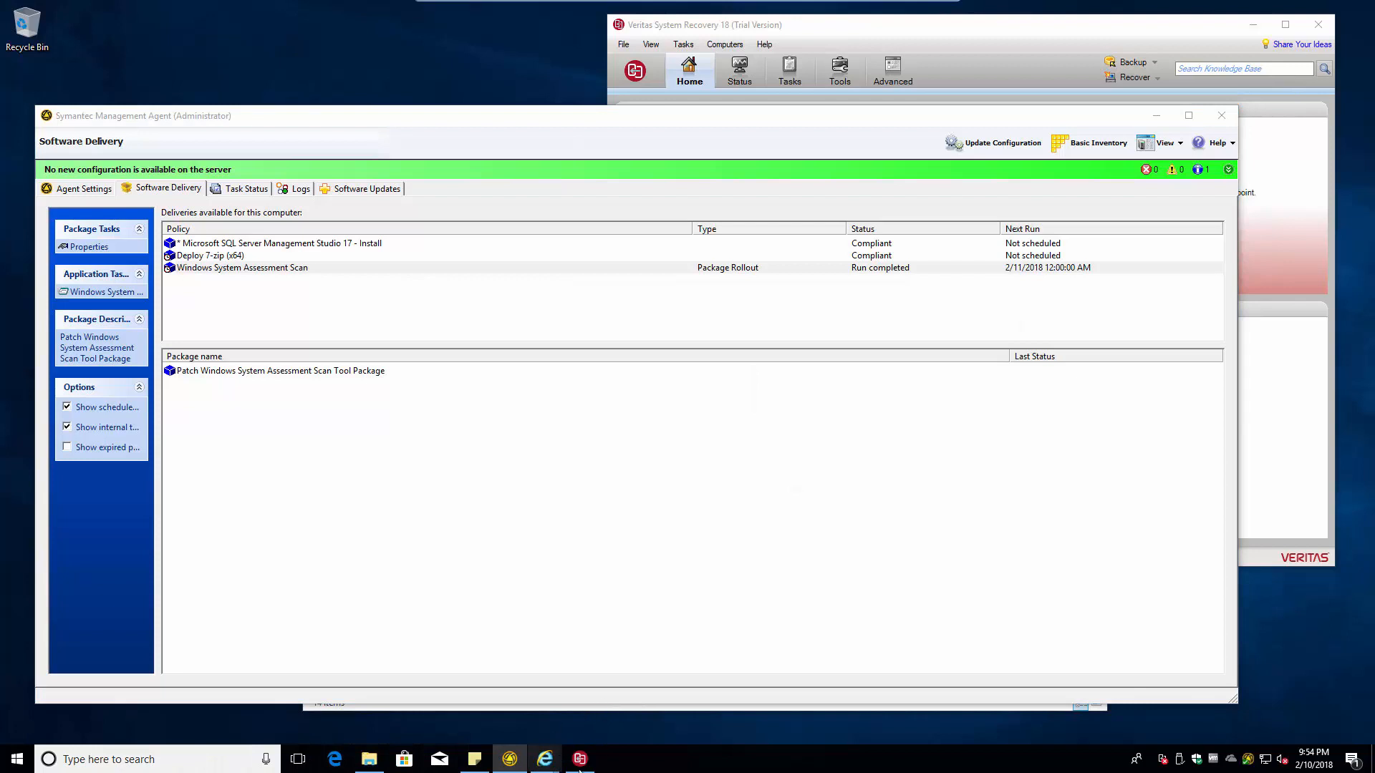
pyautogui.moveTo(555, 767)
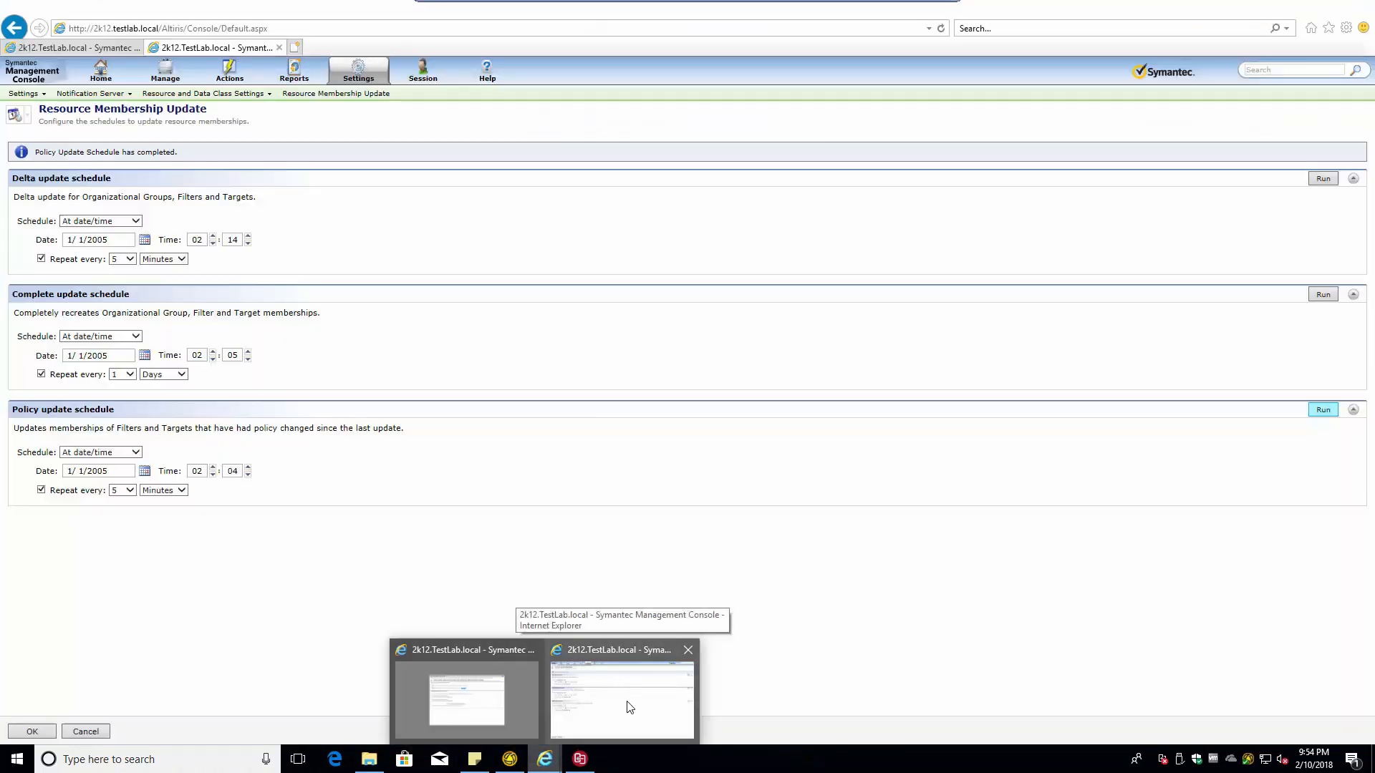
# - Start the Recovery Disk Creation Utility download from Step 1, confirm it, then cancel the LORSetup.msi download
pyautogui.click(626, 706)
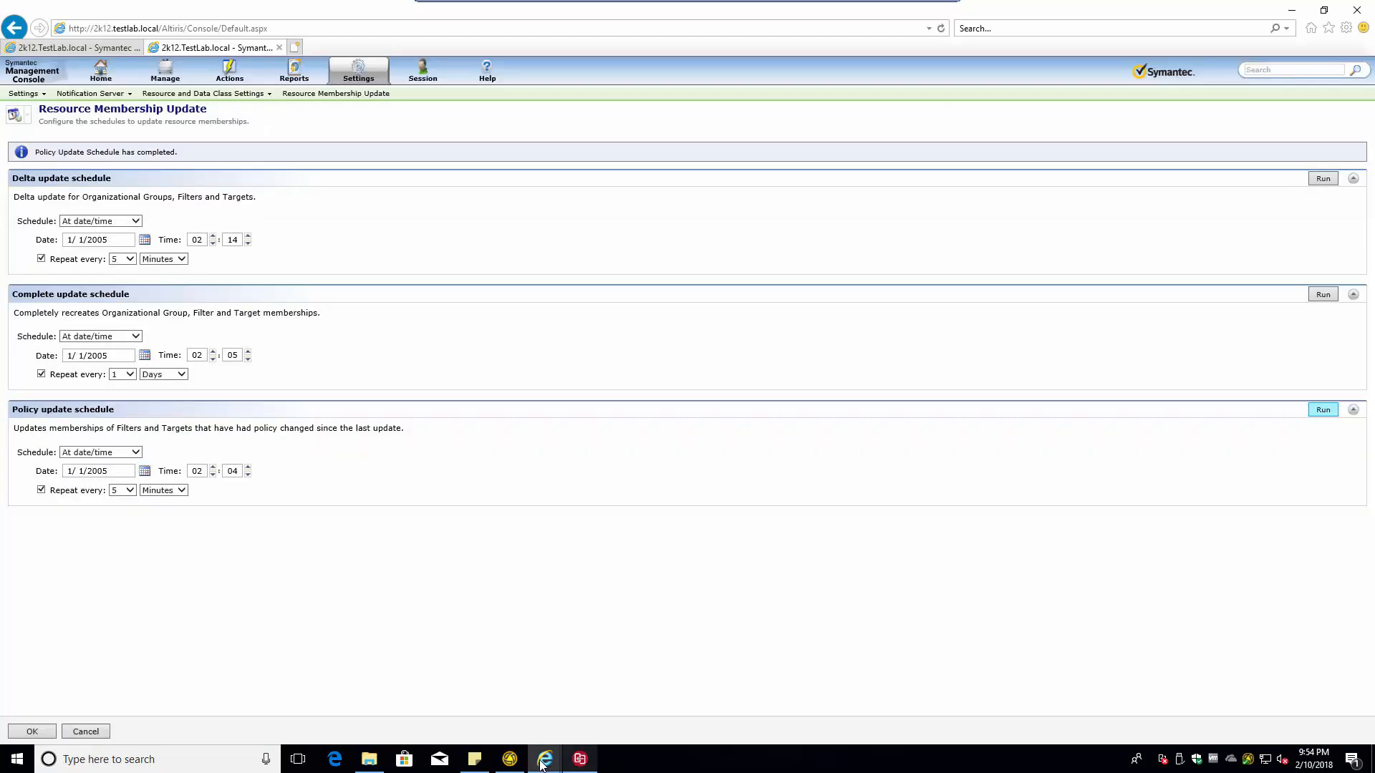
pyautogui.moveTo(540, 765)
pyautogui.click(457, 711)
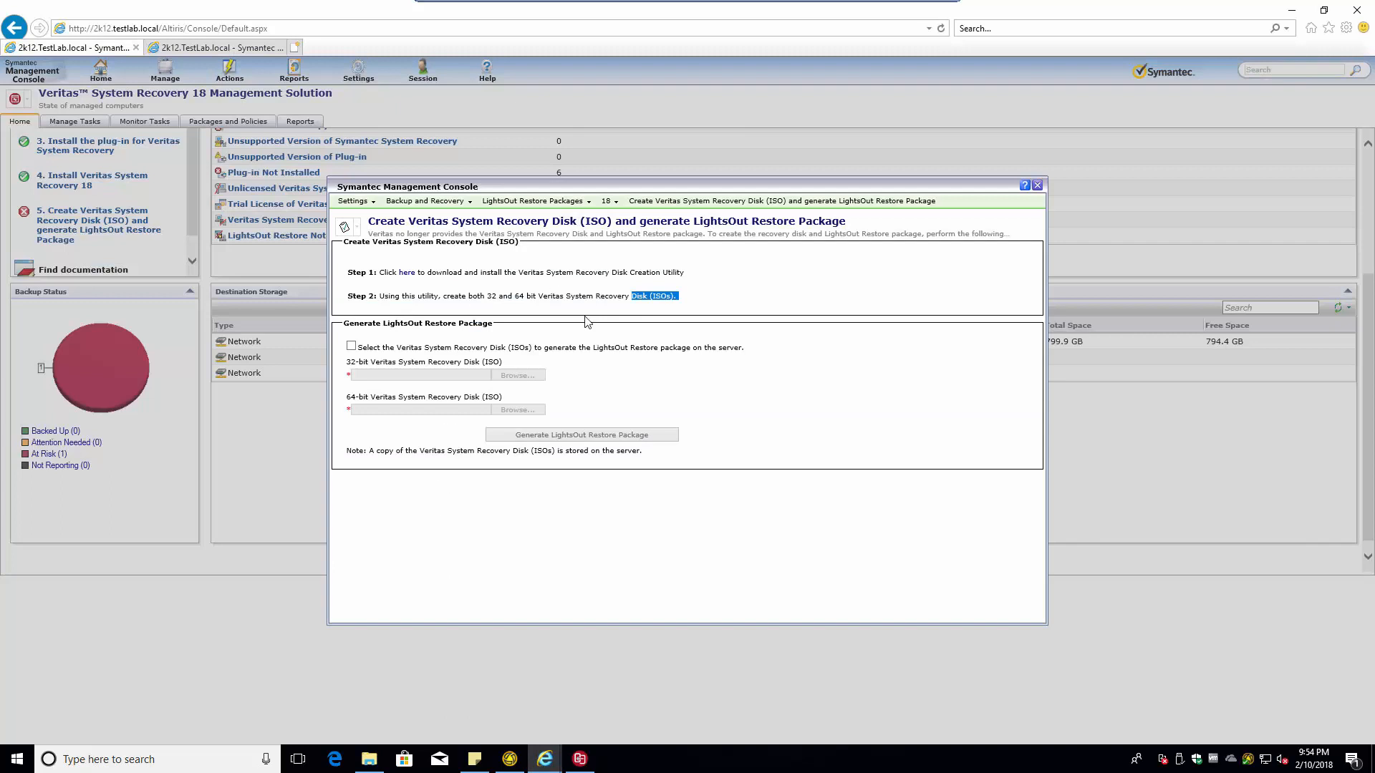
pyautogui.click(405, 275)
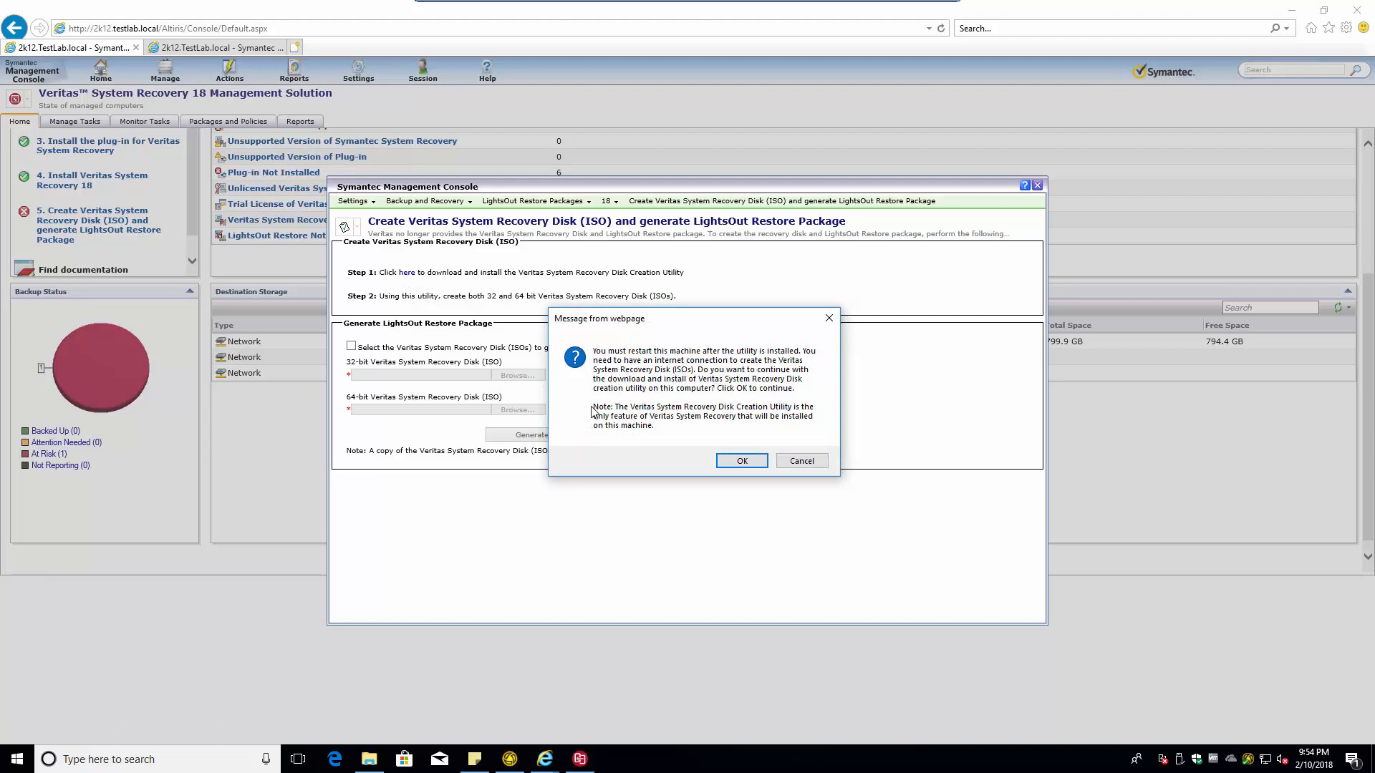
pyautogui.click(742, 461)
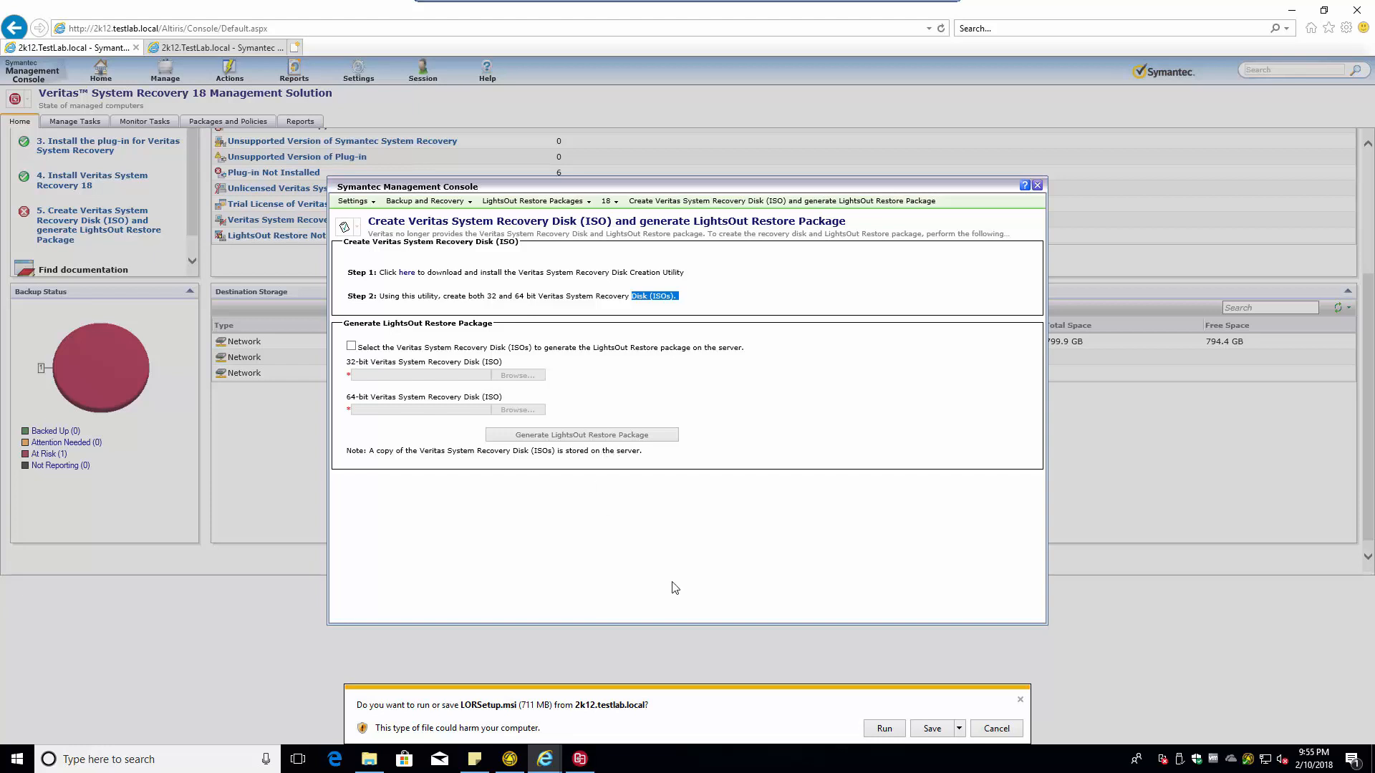
pyautogui.click(994, 731)
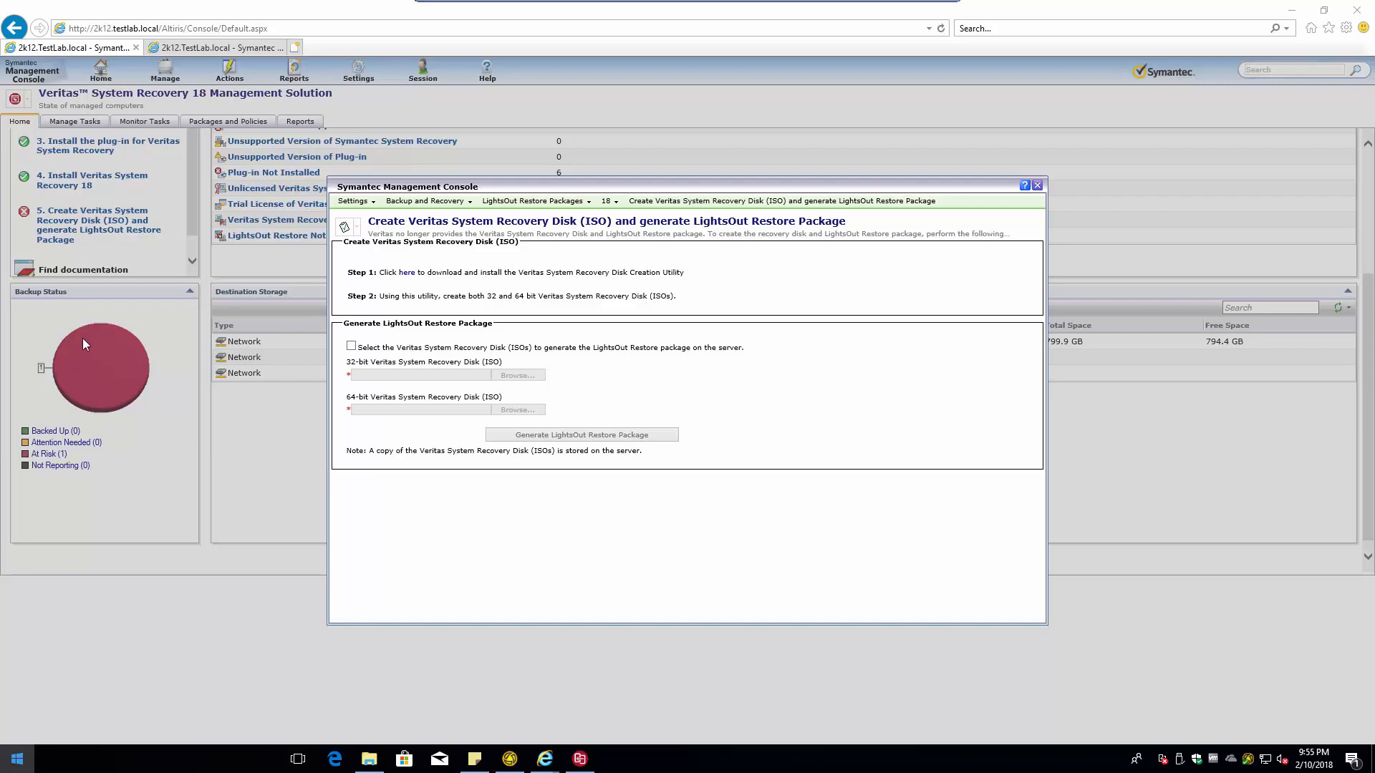
pyautogui.press('super')
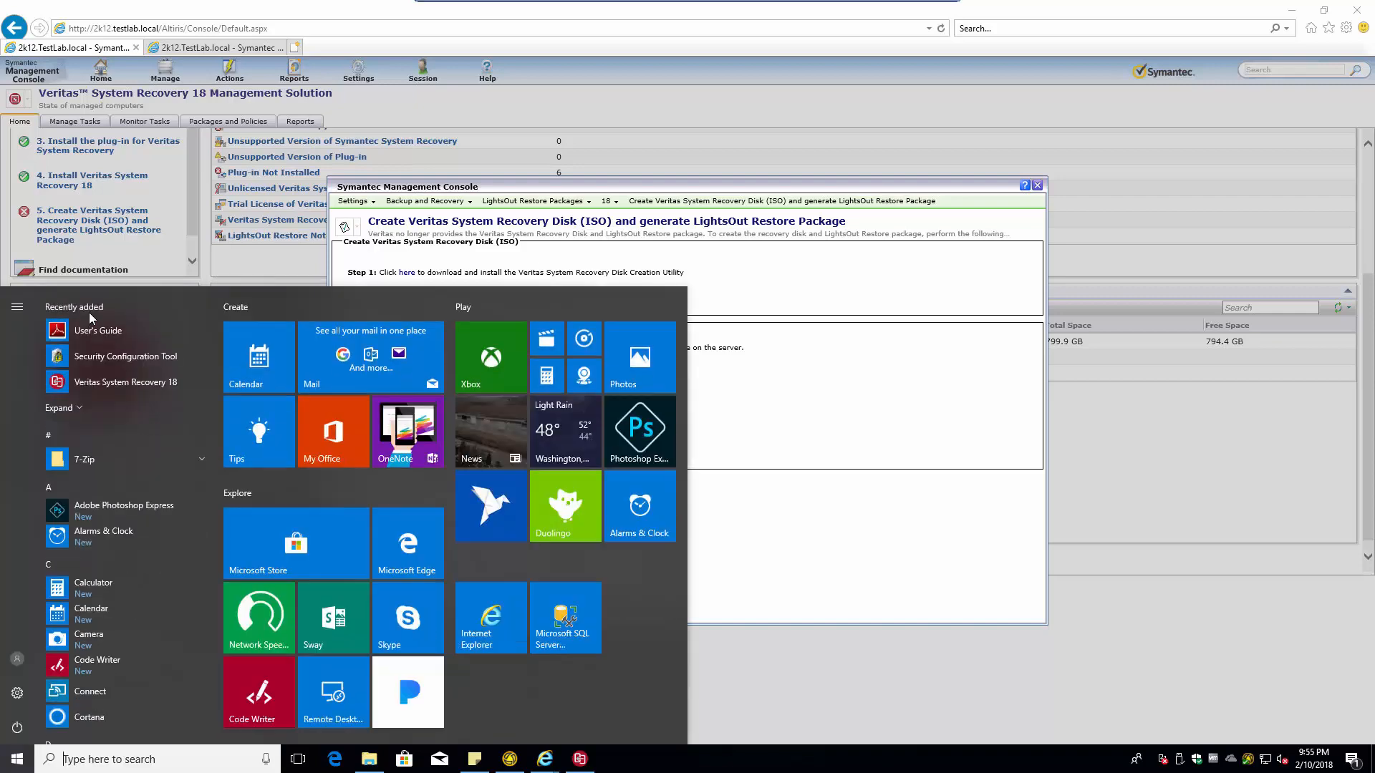
pyautogui.click(80, 410)
pyautogui.scroll(-3, 80, 414)
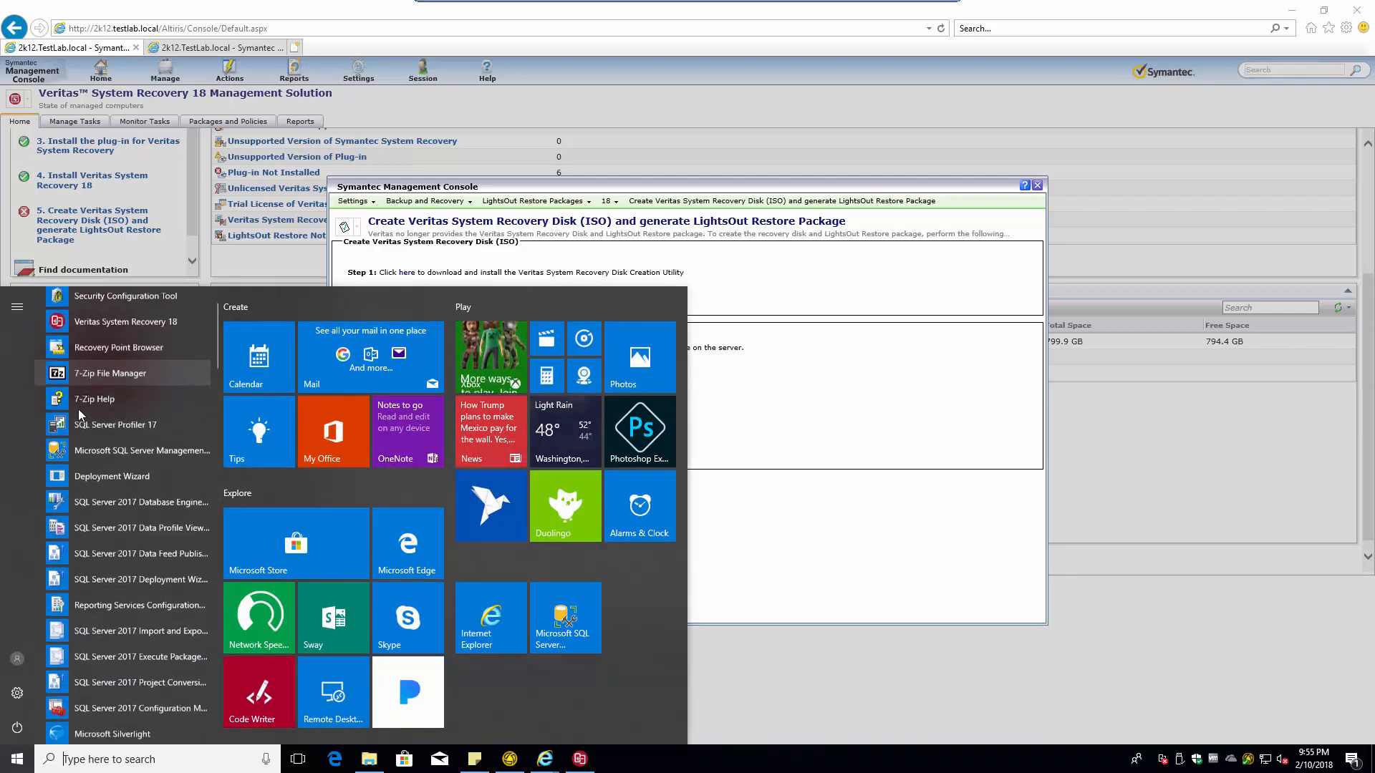
pyautogui.scroll(3, 80, 413)
pyautogui.scroll(-3, 80, 413)
pyautogui.scroll(-10, 79, 414)
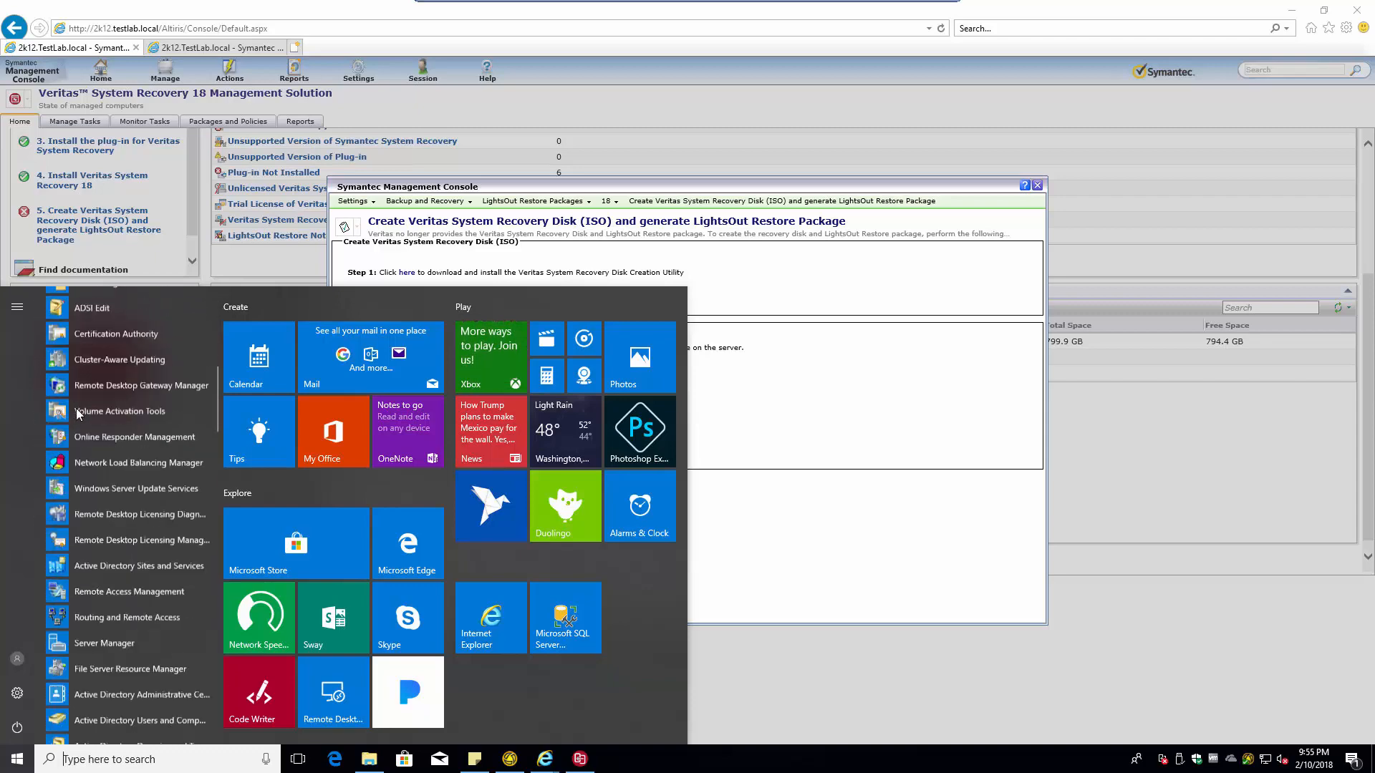
pyautogui.scroll(-10, 79, 415)
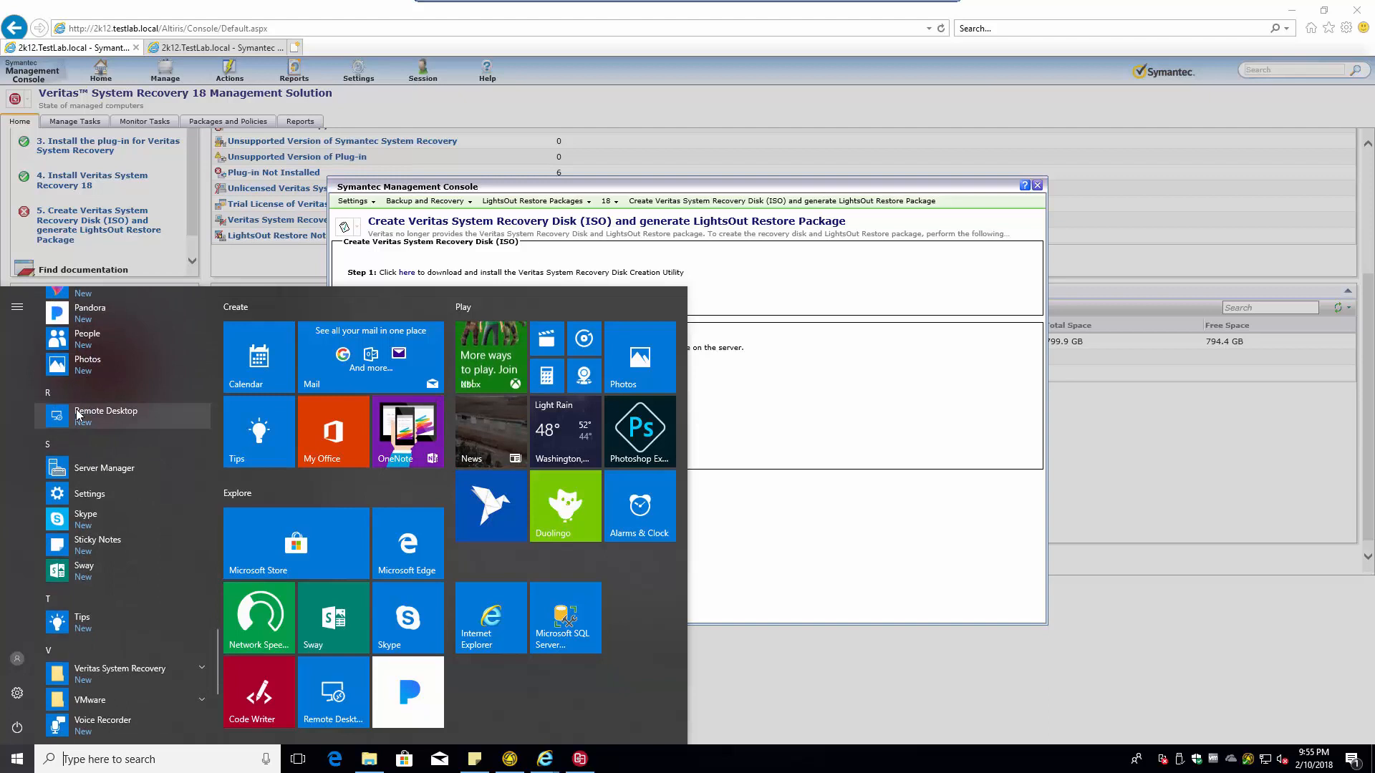
pyautogui.scroll(-3, 77, 414)
pyautogui.click(109, 467)
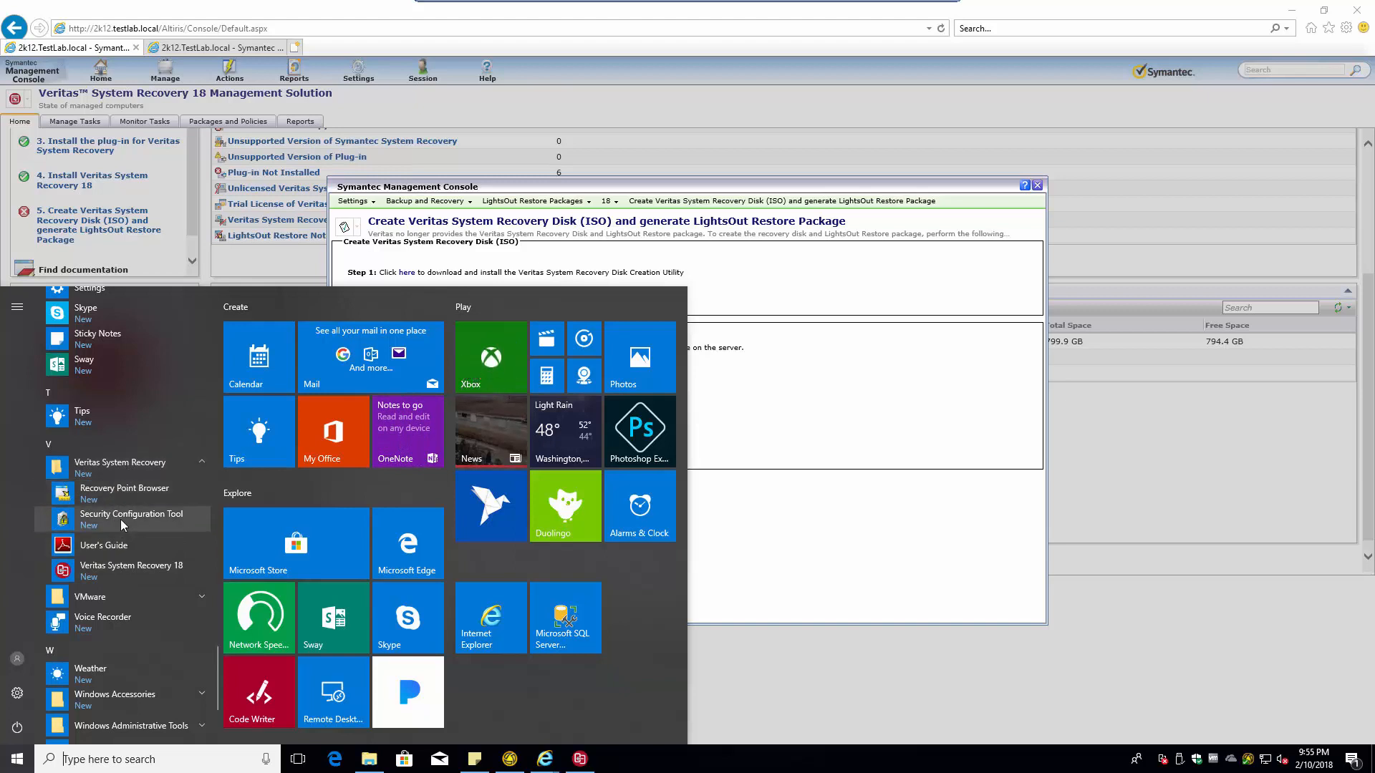
pyautogui.scroll(-3, 118, 529)
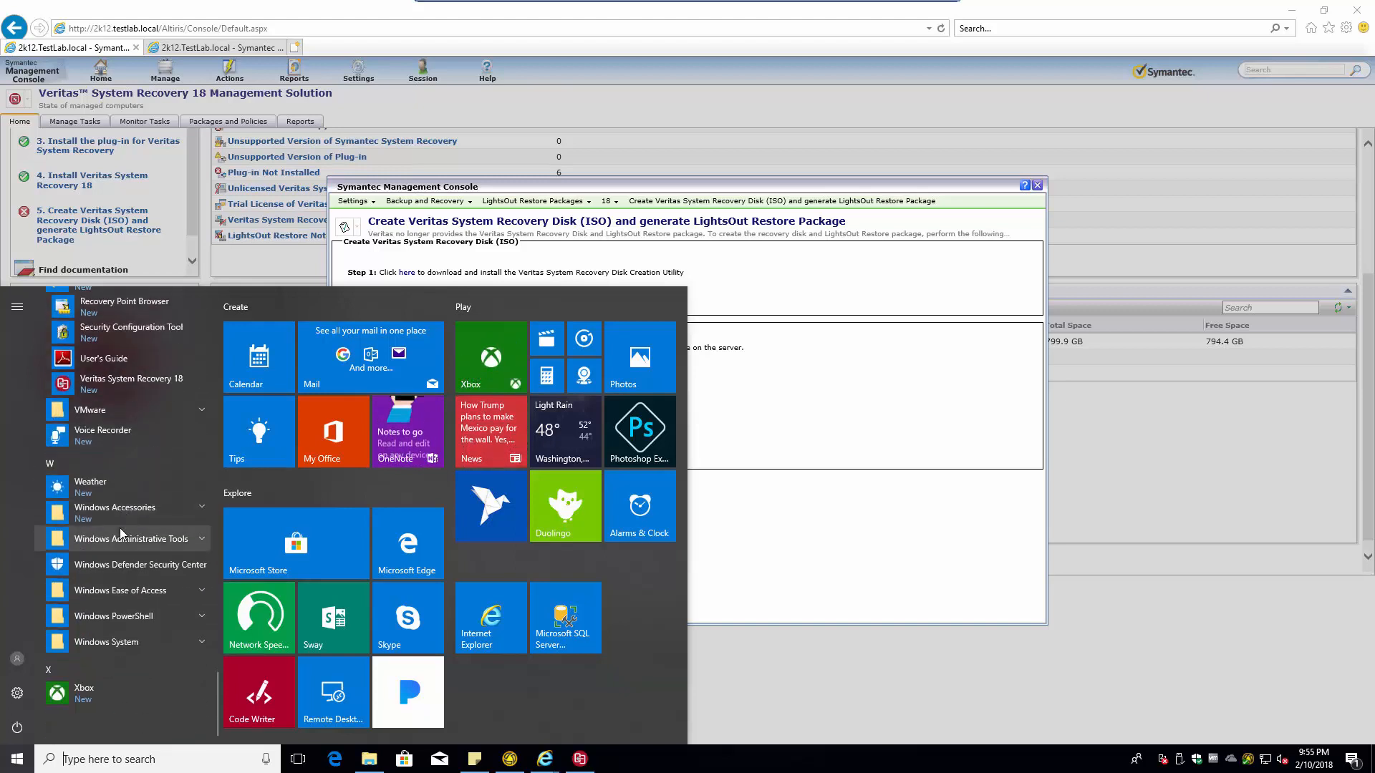
pyautogui.click(809, 570)
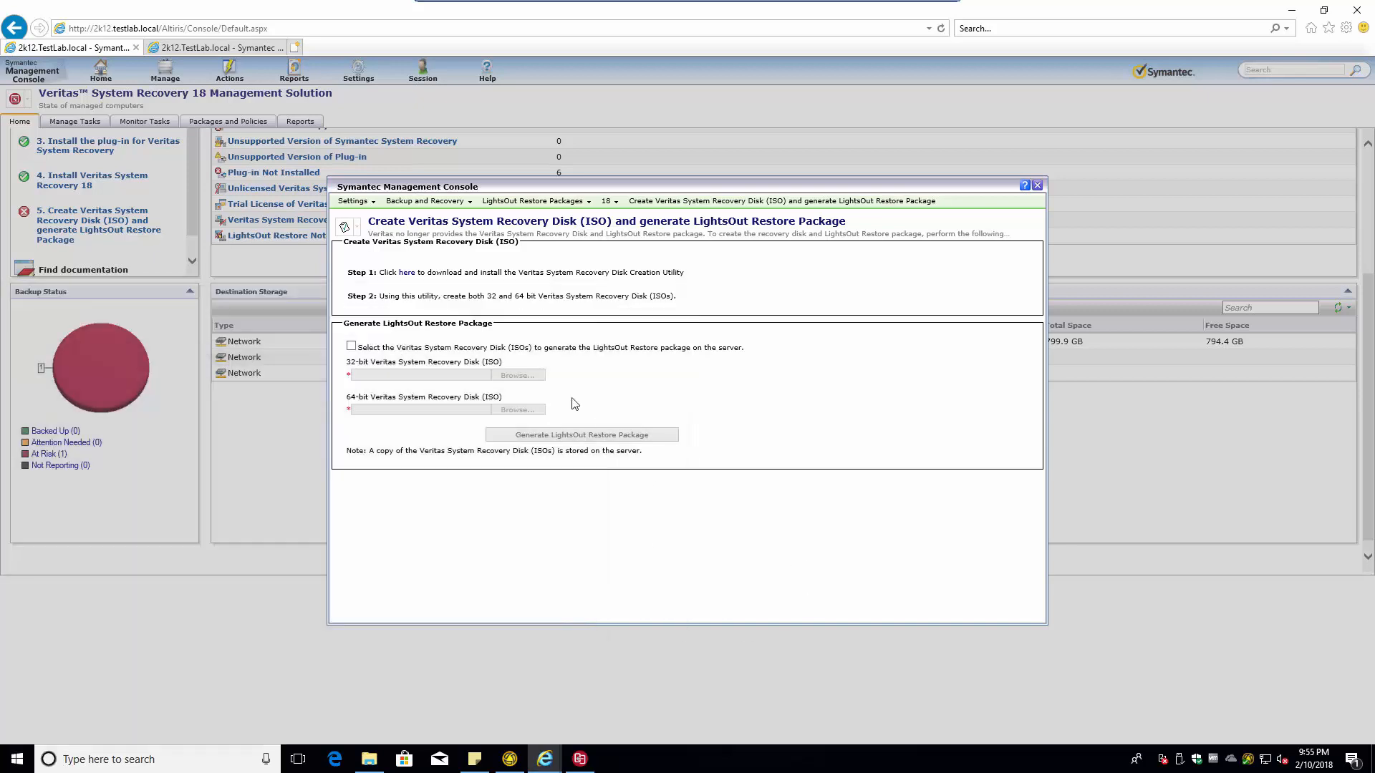
# - Re-download LORSetup.msi, run it from View Downloads, then return to Veritas System Recovery 18
pyautogui.click(408, 274)
pyautogui.click(742, 461)
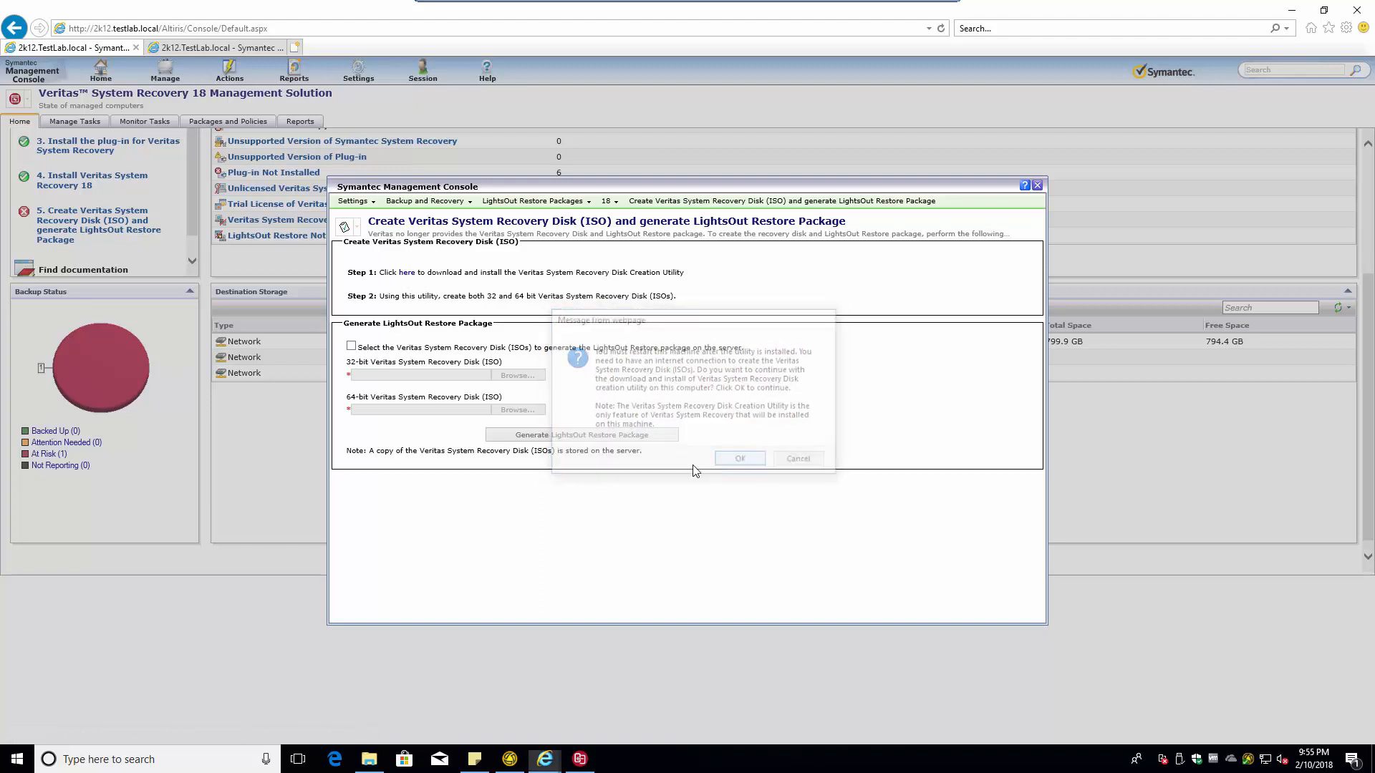
pyautogui.click(886, 732)
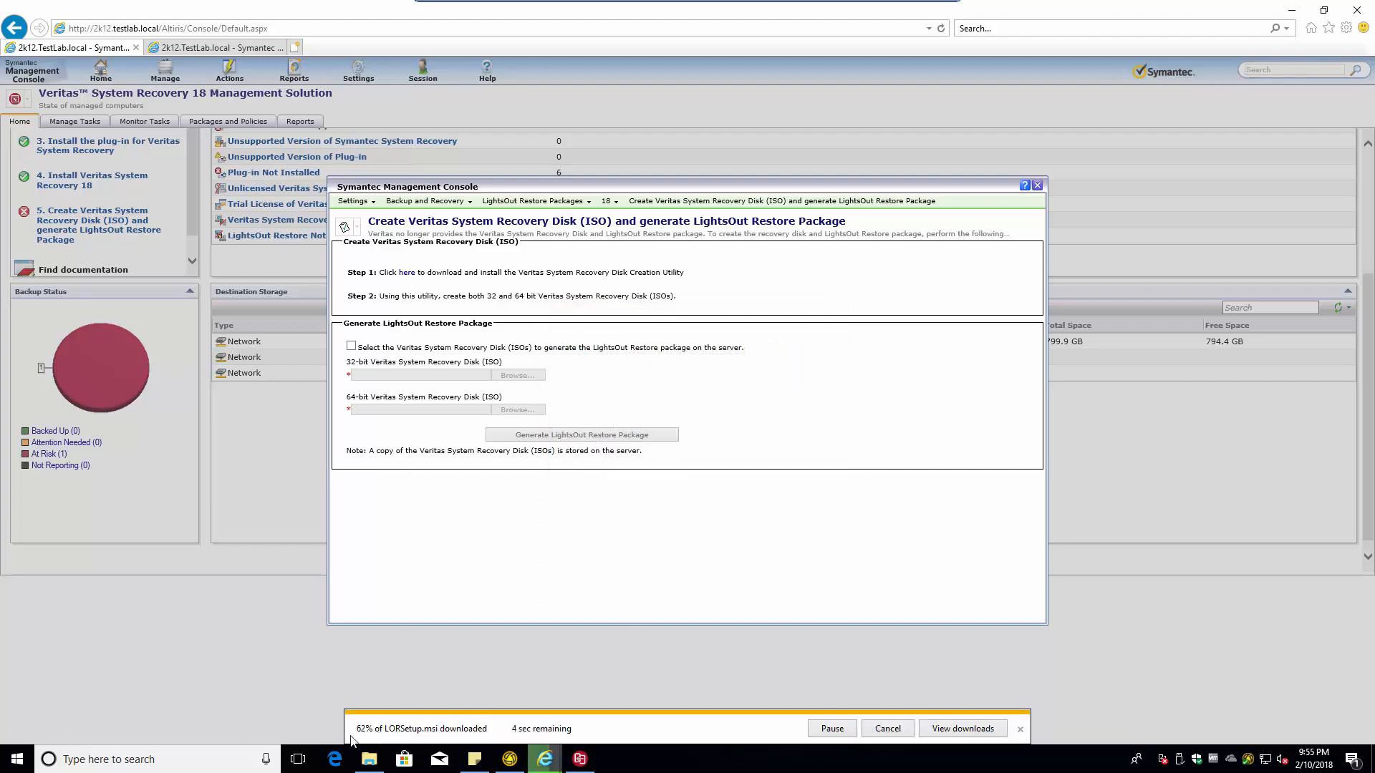
pyautogui.click(966, 729)
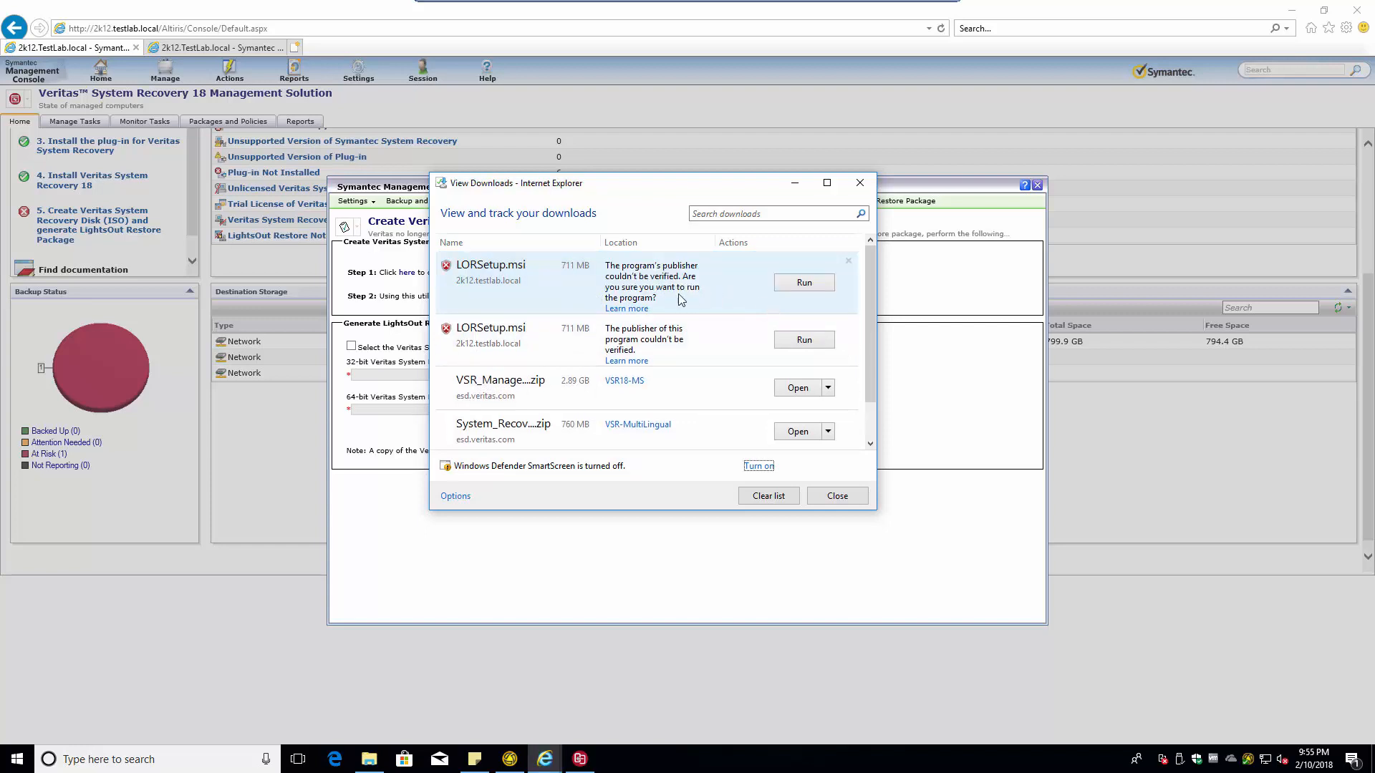
pyautogui.click(793, 286)
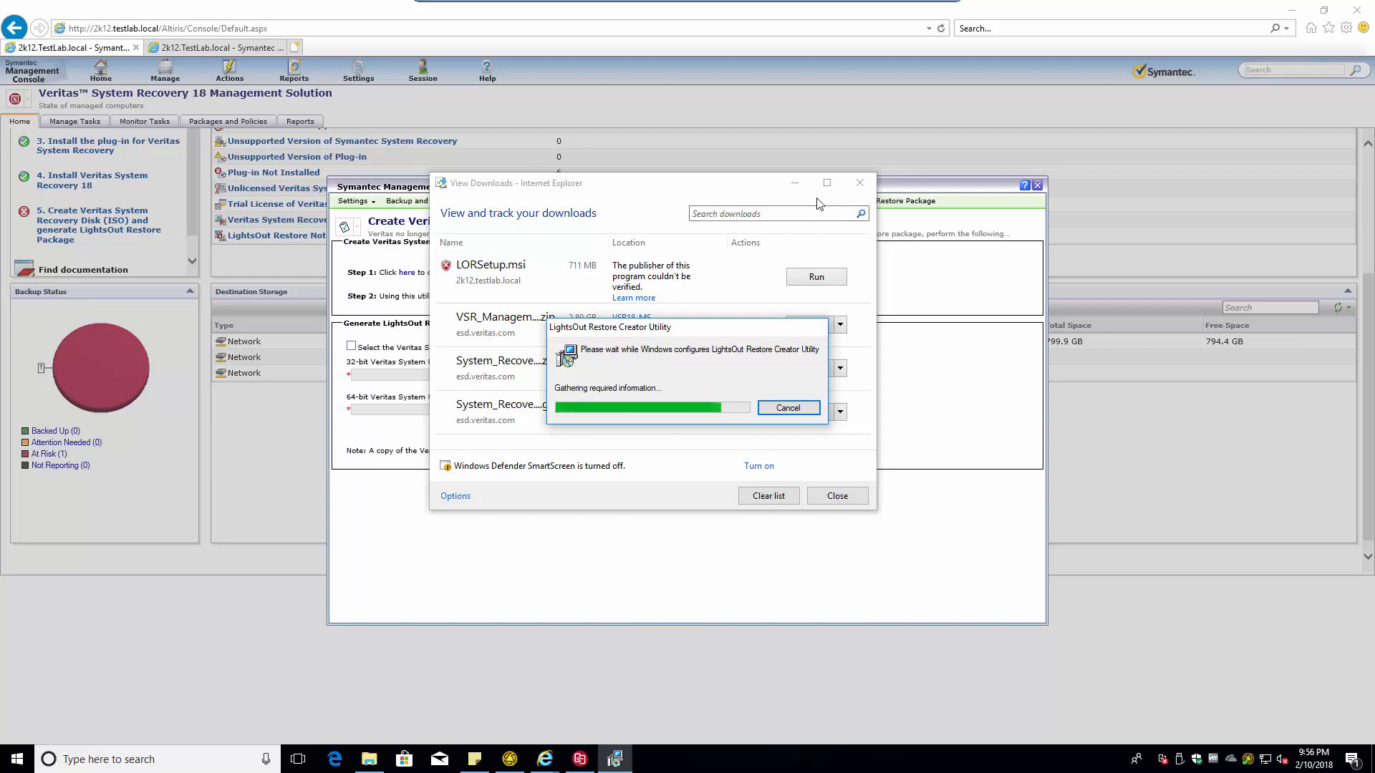
pyautogui.click(859, 183)
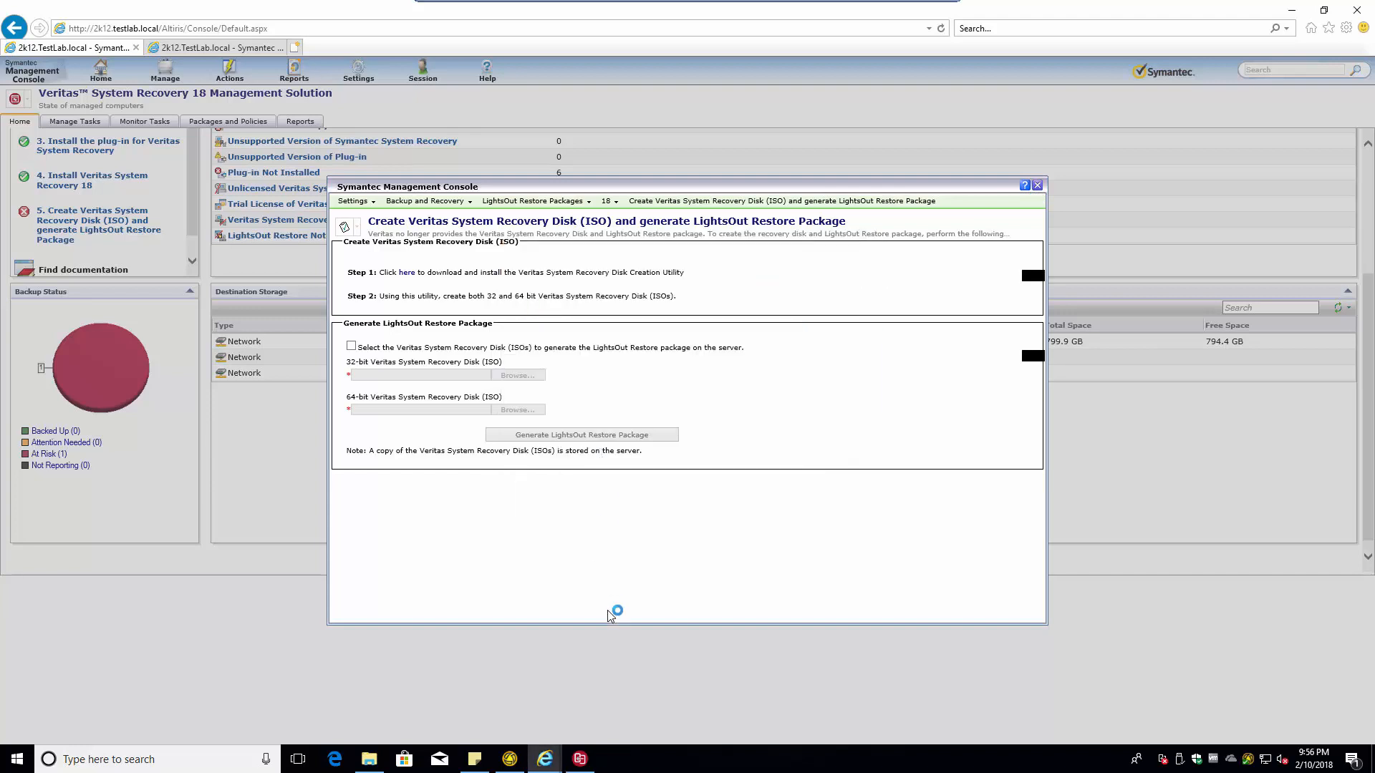
pyautogui.click(580, 761)
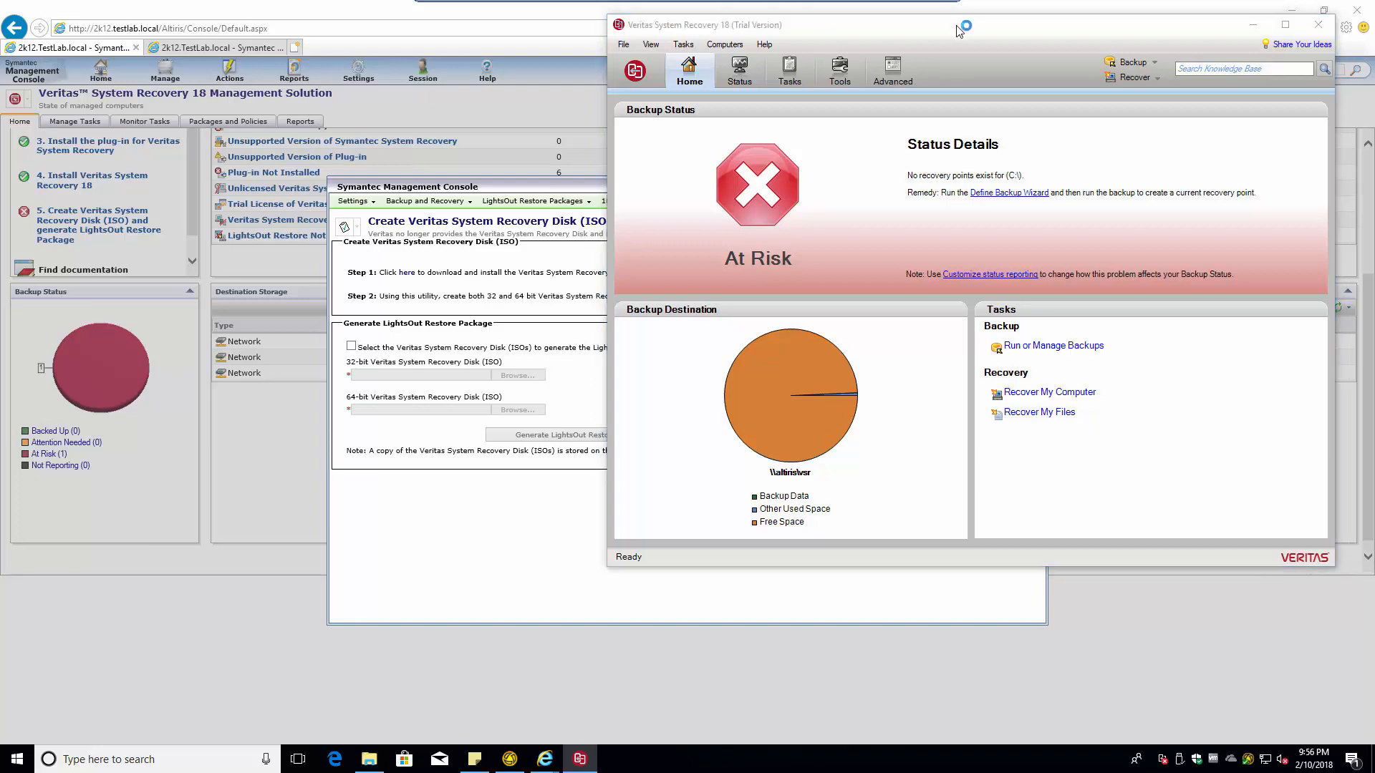
# - Browse for the 64-bit installation media, expanding This PC in the folder picker
pyautogui.moveTo(958, 31)
pyautogui.mouseDown()
pyautogui.moveTo(811, 40)
pyautogui.moveTo(1010, 45)
pyautogui.moveTo(956, 43)
pyautogui.mouseUp()
pyautogui.click(587, 349)
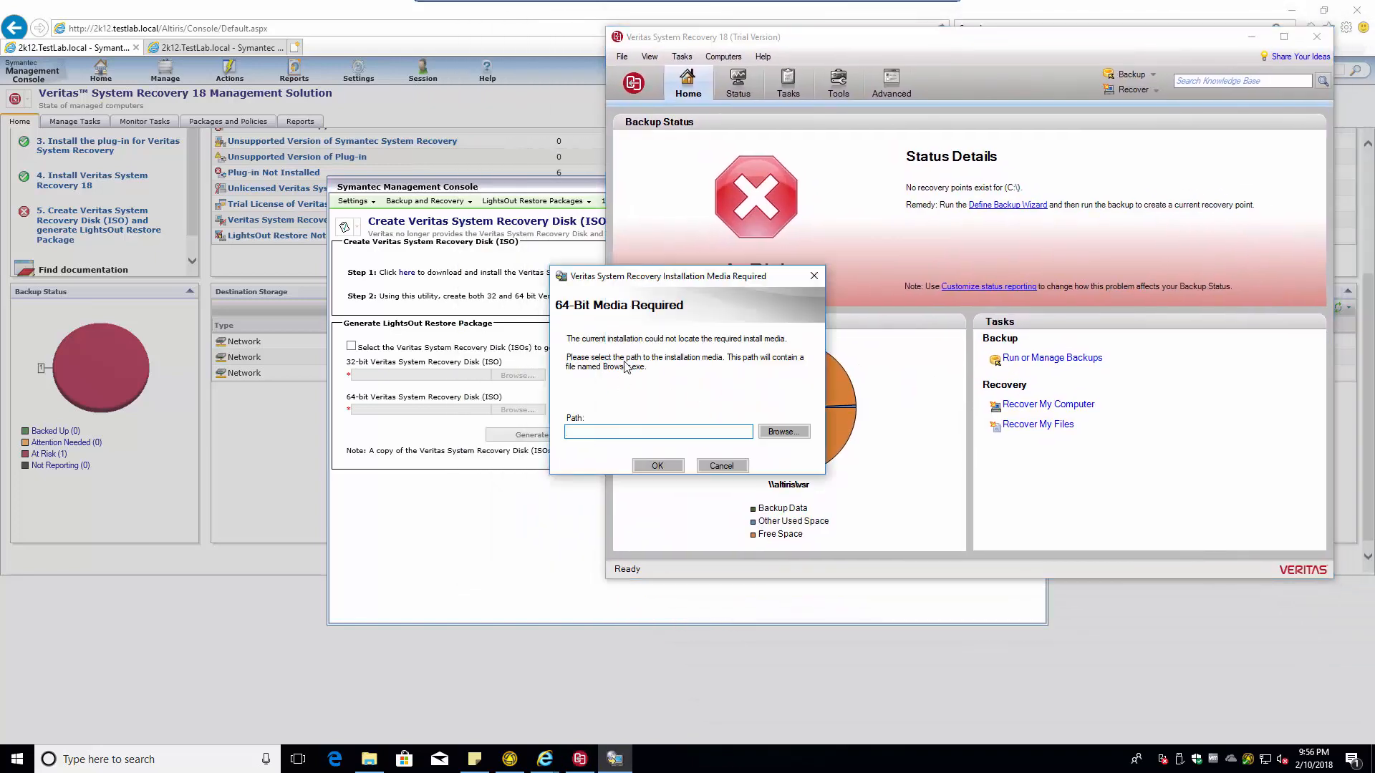
pyautogui.click(783, 432)
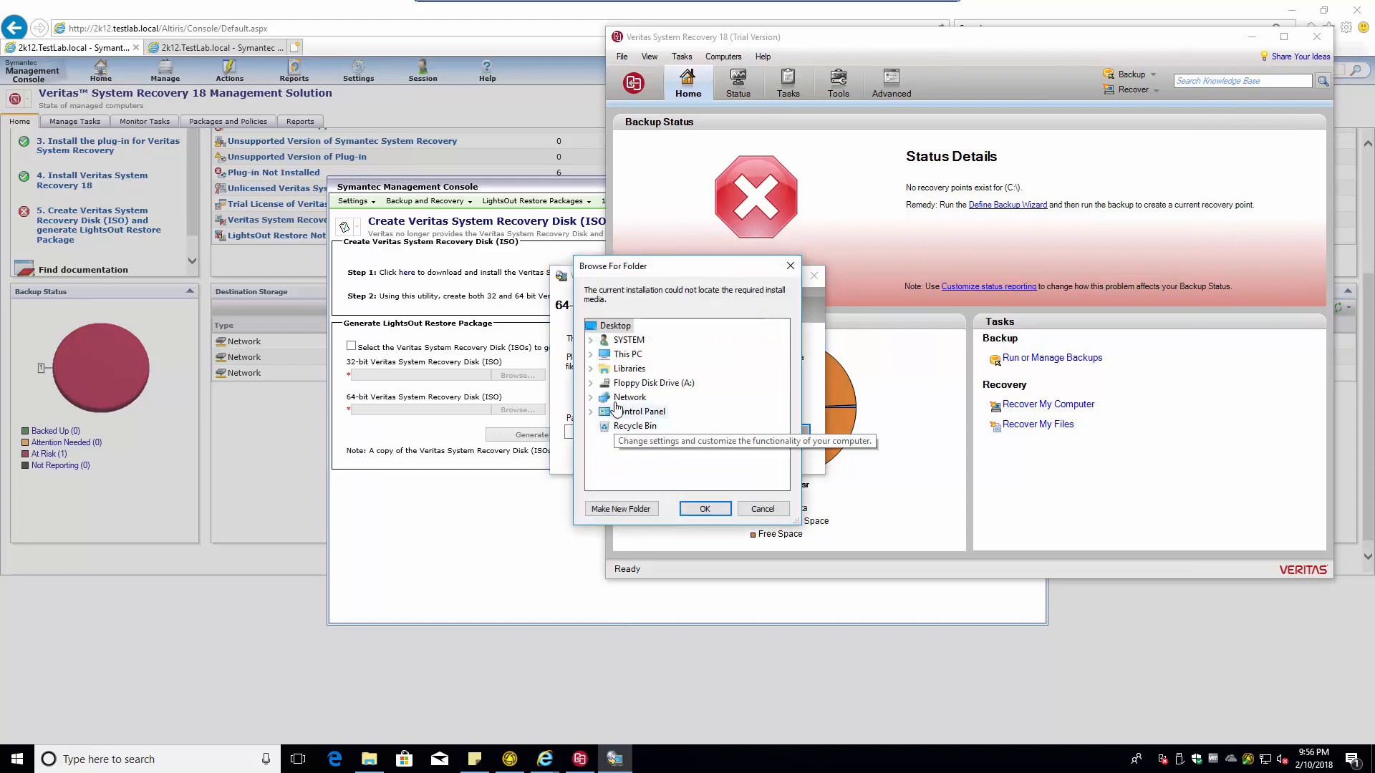
pyautogui.click(591, 355)
pyautogui.scroll(-2, 738, 410)
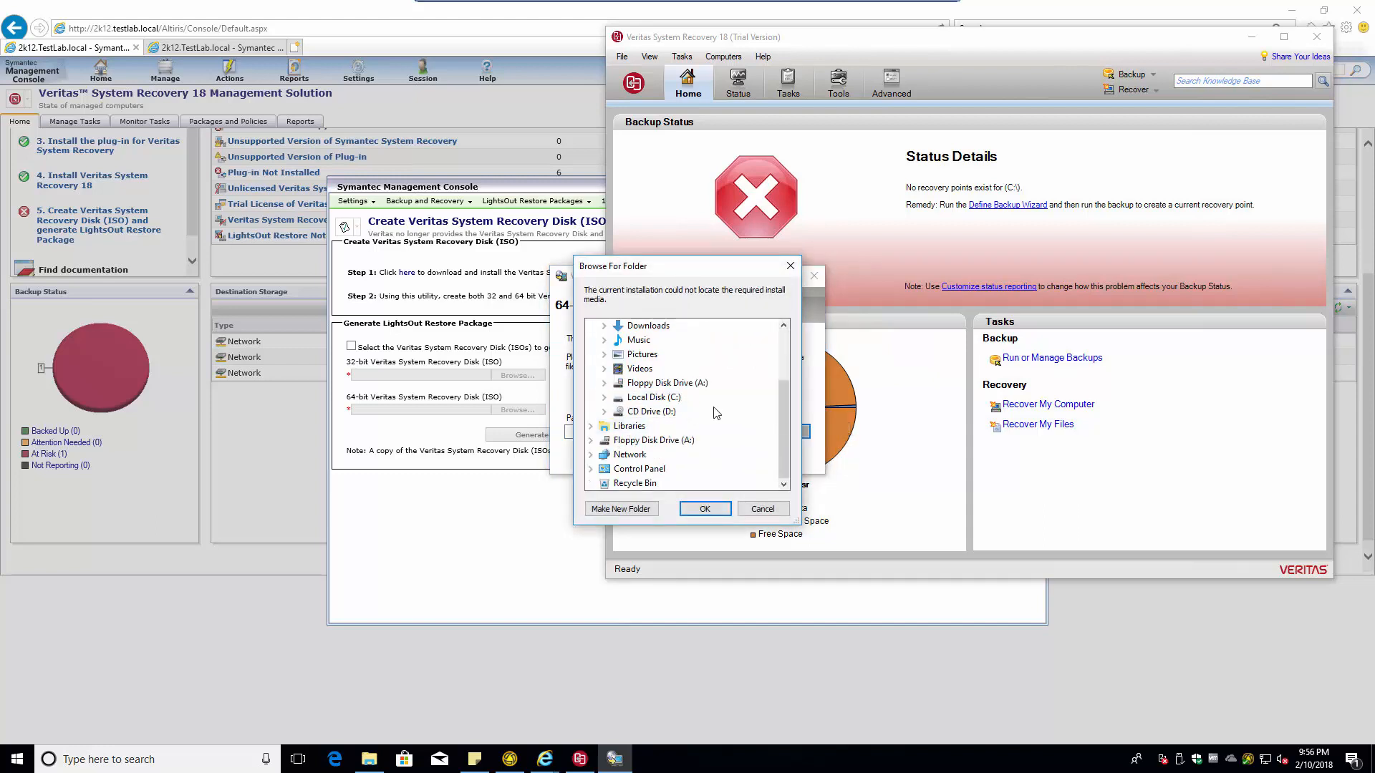
pyautogui.scroll(2, 716, 416)
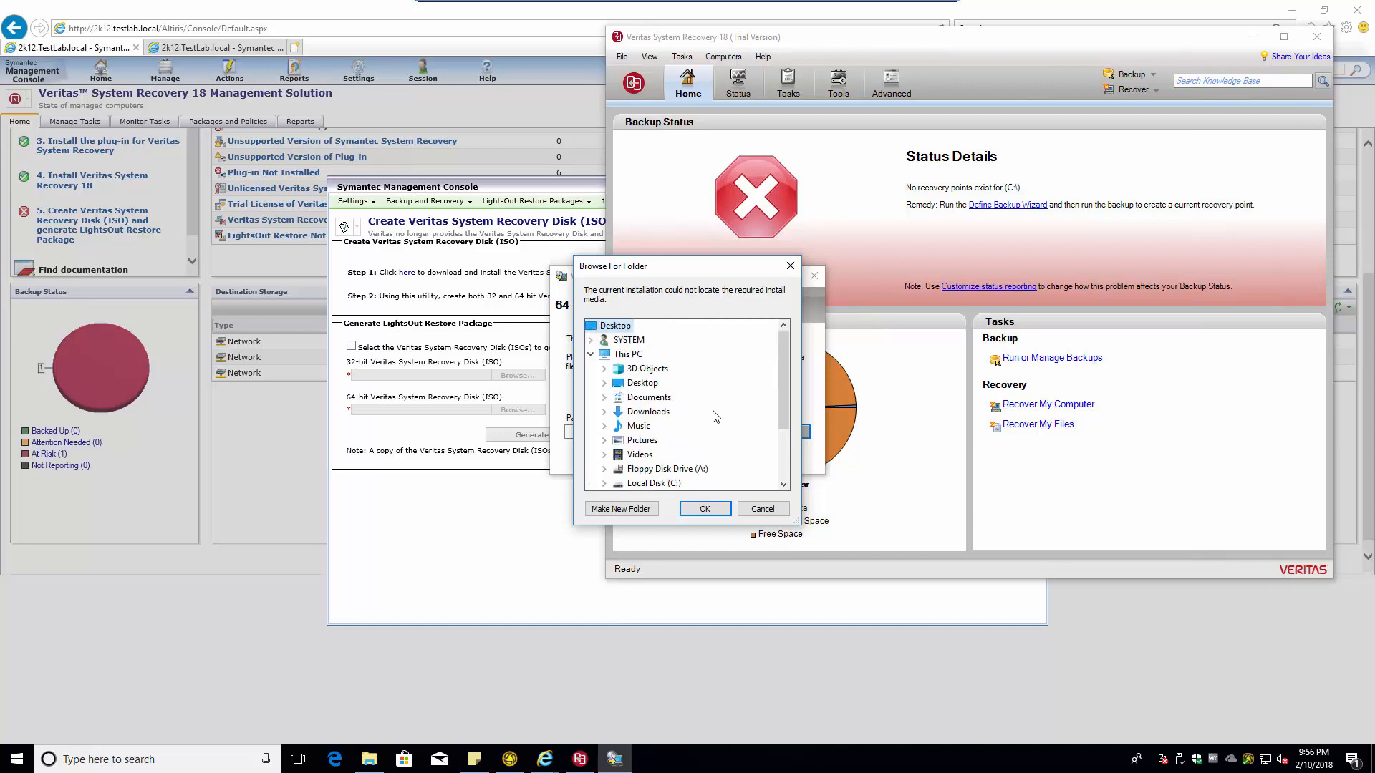
pyautogui.click(627, 354)
pyautogui.scroll(-2, 701, 411)
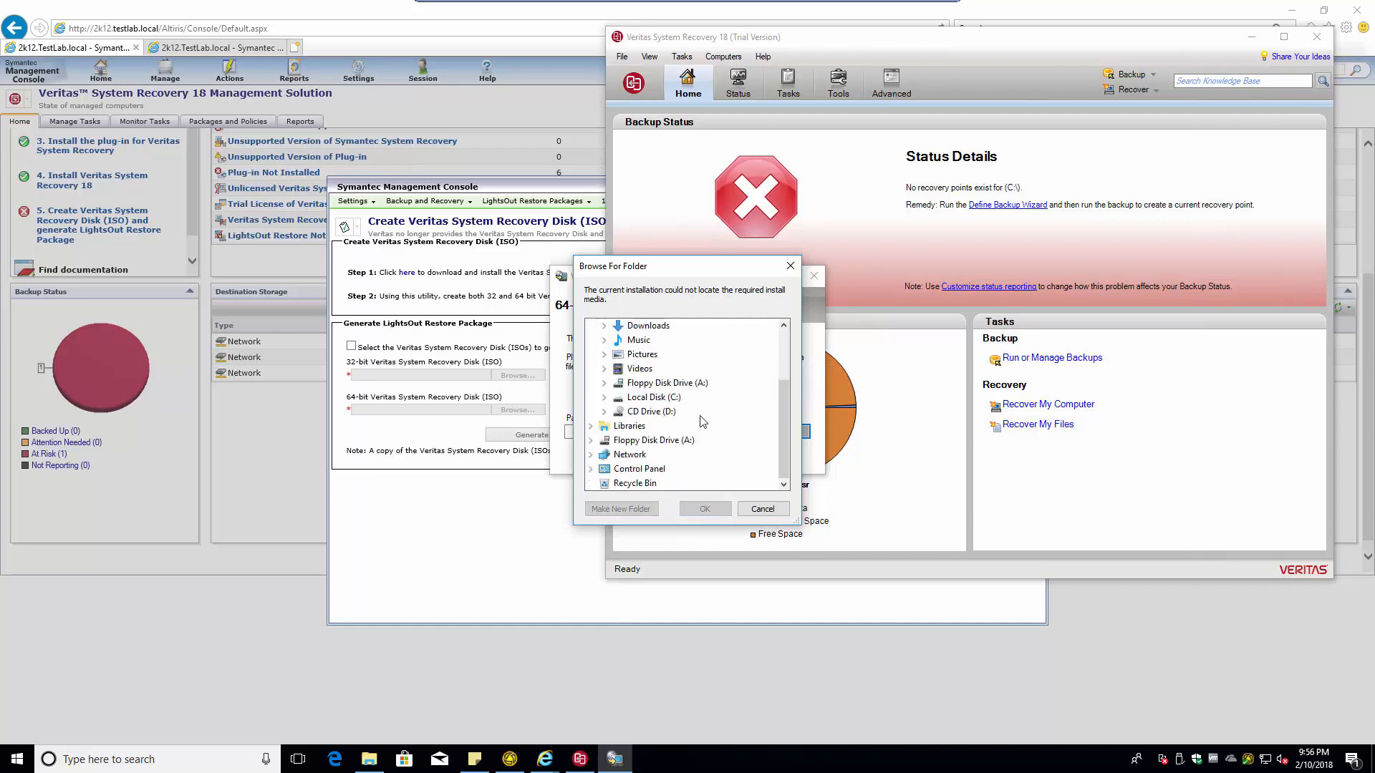
# - Open the Z: drive in File Explorer through the Run box
pyautogui.press('super+r')
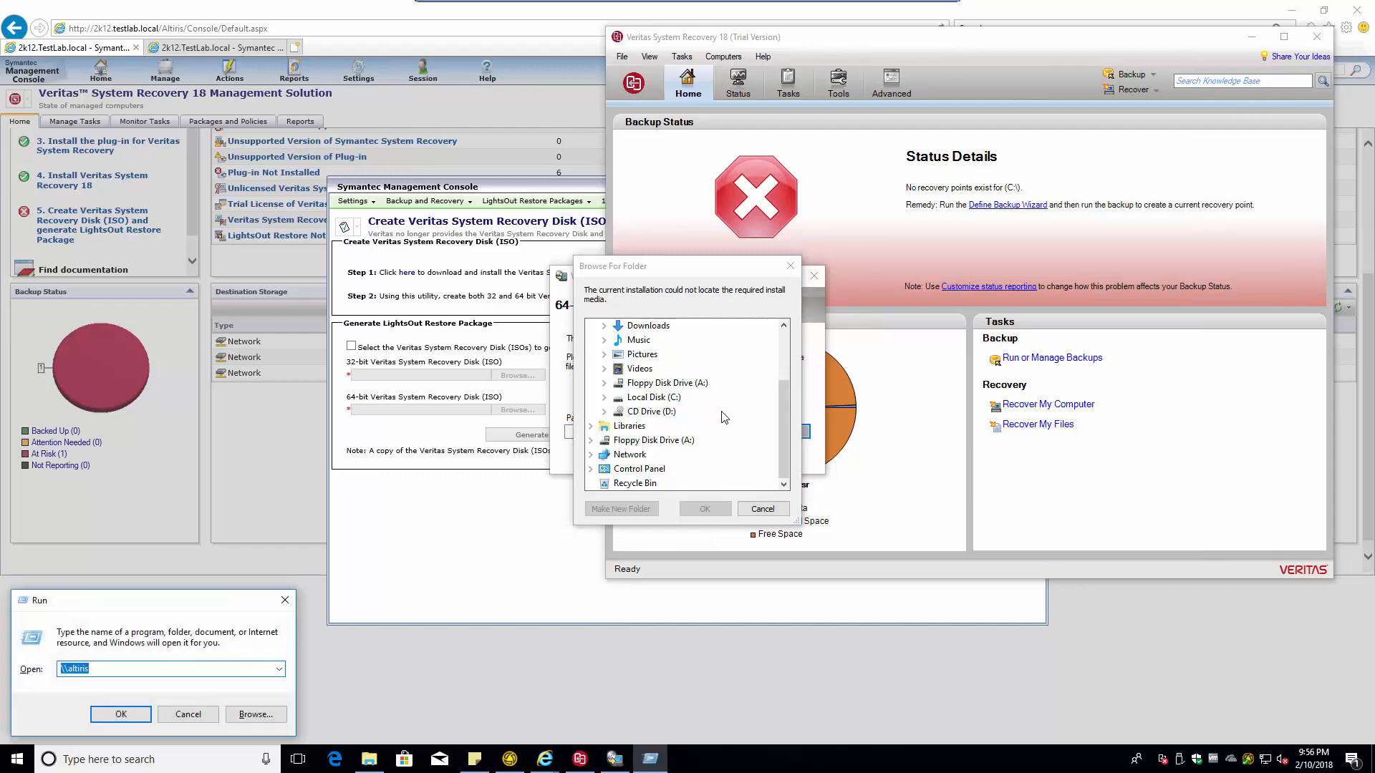
pyautogui.write('z:')
pyautogui.press('Return')
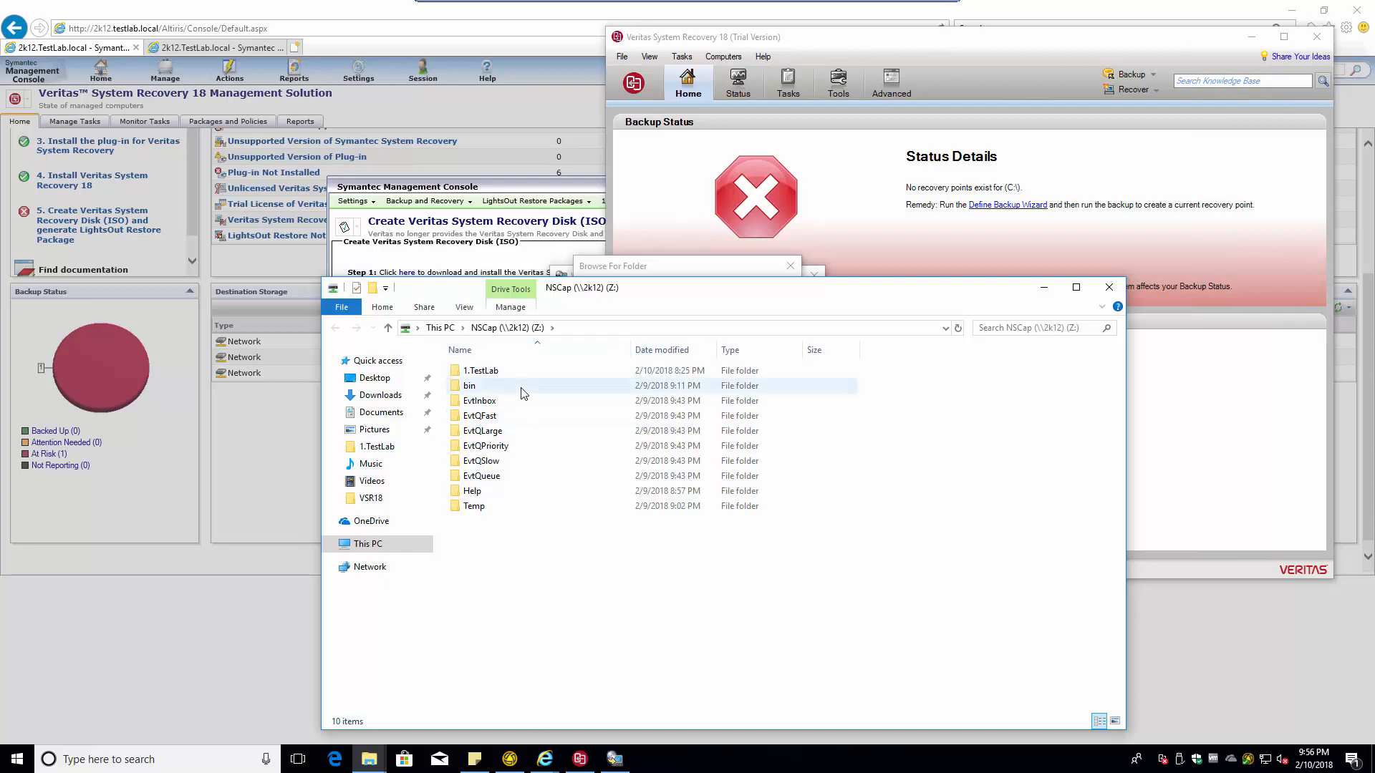
# - Navigate to Z:\1.TestLab\VSR18\VSR18-MS and select the VSR_Management_Solution_18.0.0_56429 folder
pyautogui.doubleClick(459, 375)
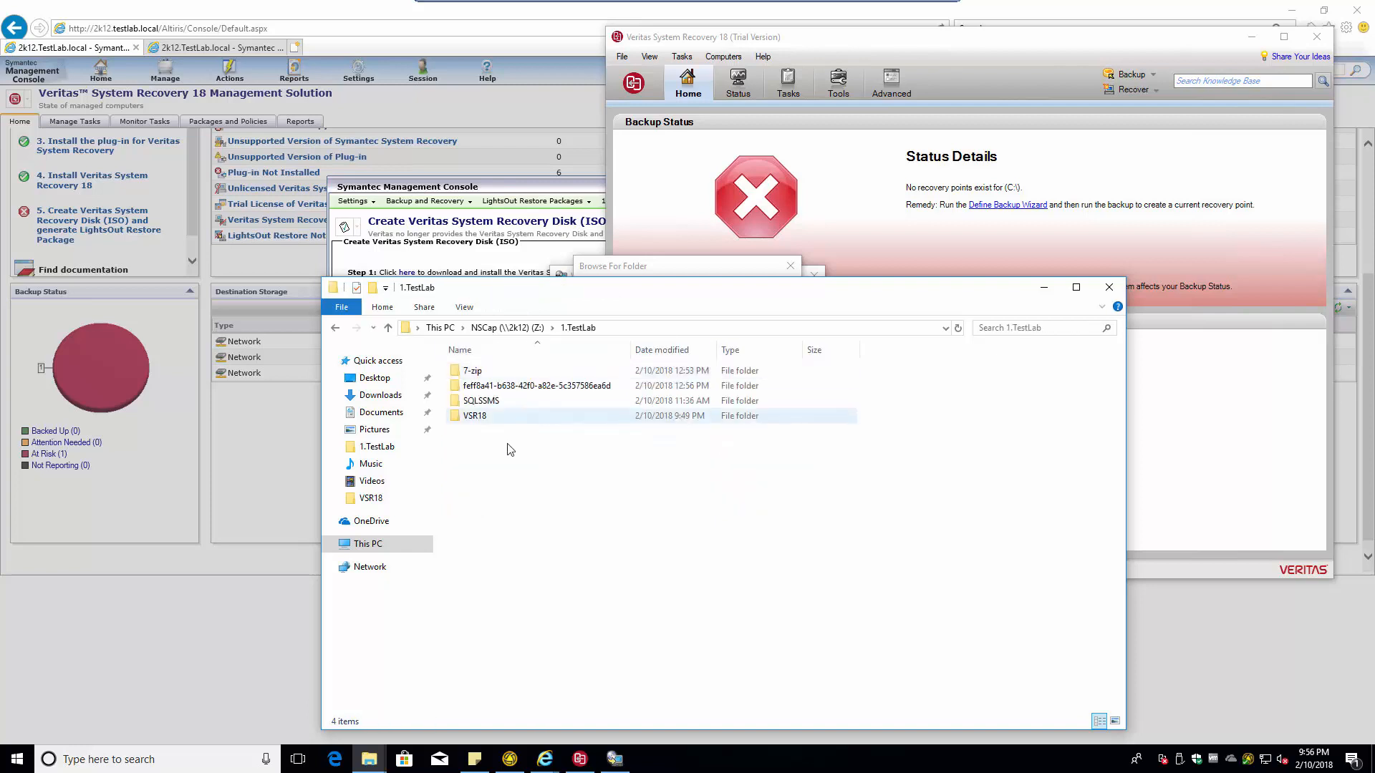
pyautogui.click(482, 419)
pyautogui.doubleClick(483, 422)
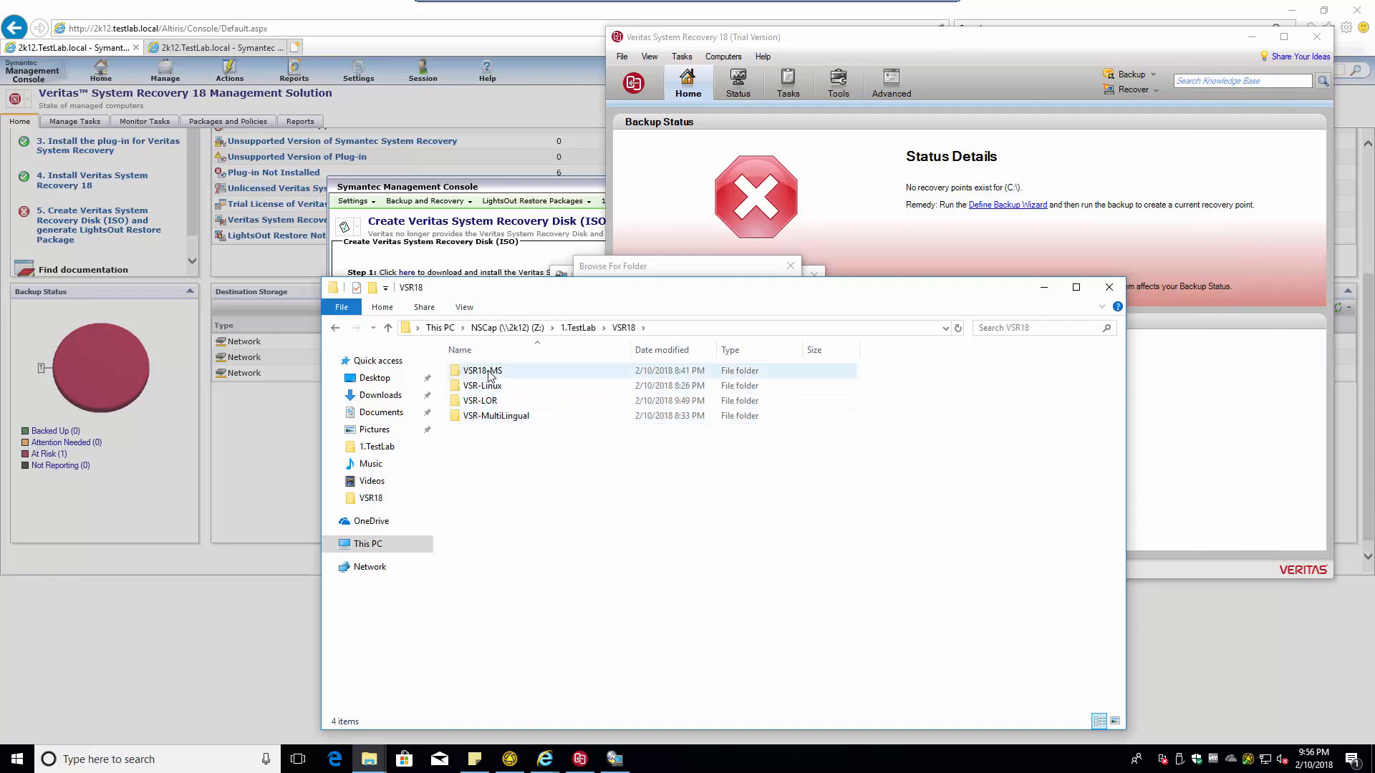
pyautogui.doubleClick(479, 401)
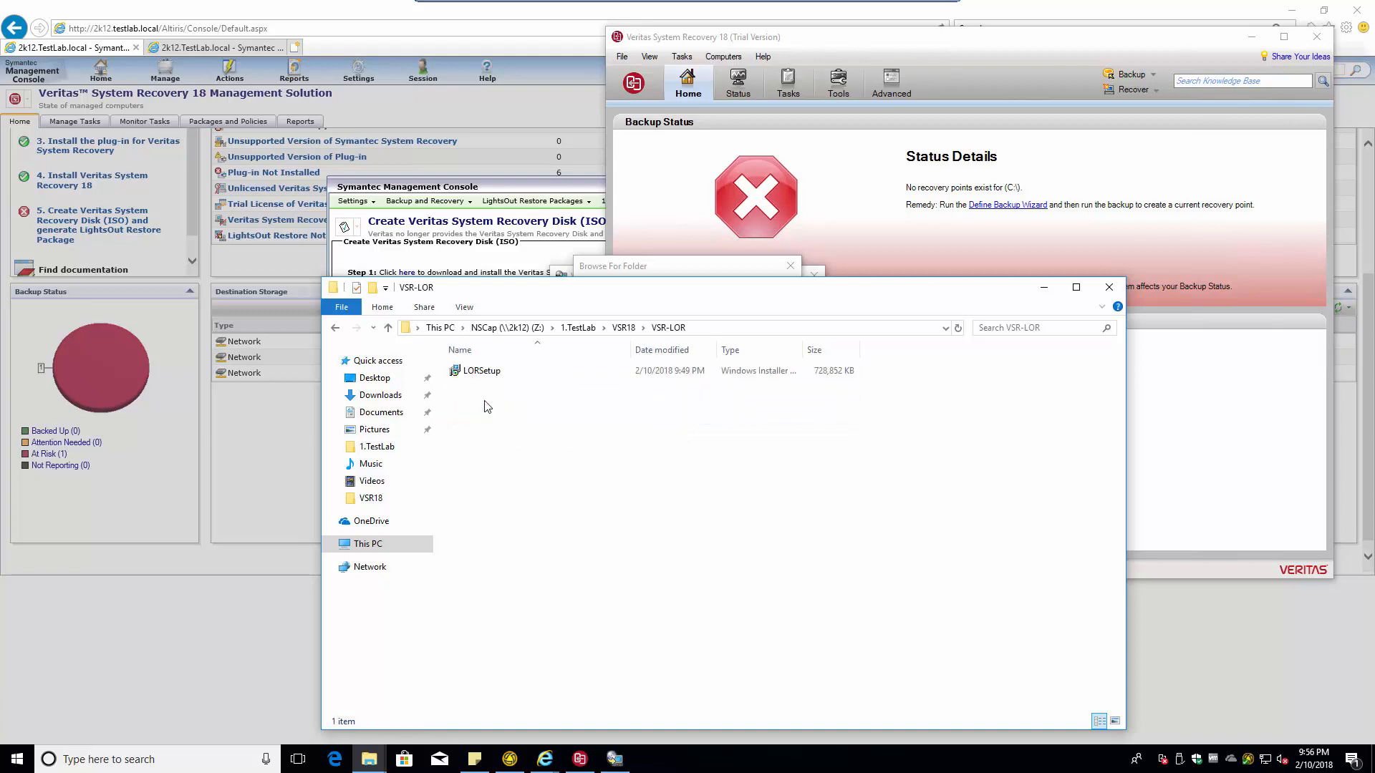
pyautogui.click(623, 327)
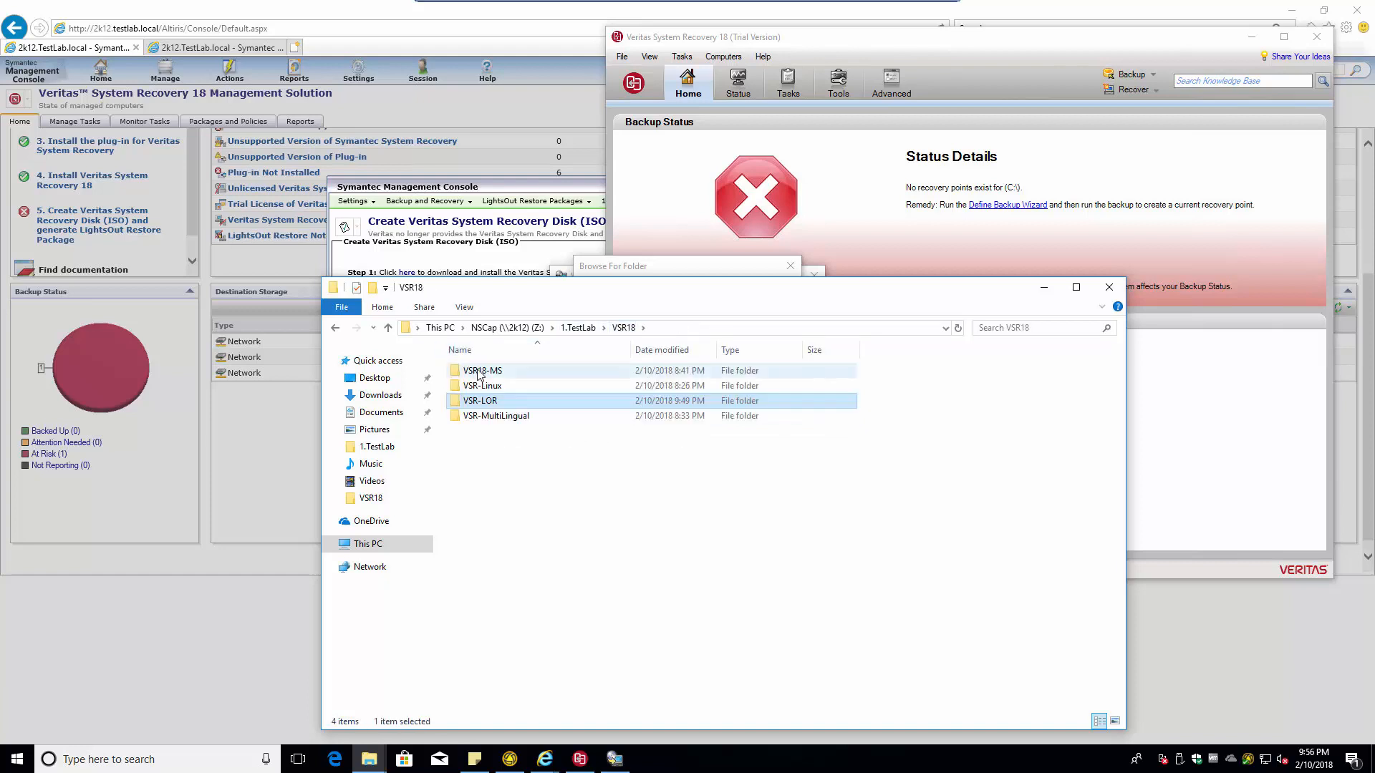
pyautogui.doubleClick(479, 381)
pyautogui.click(725, 329)
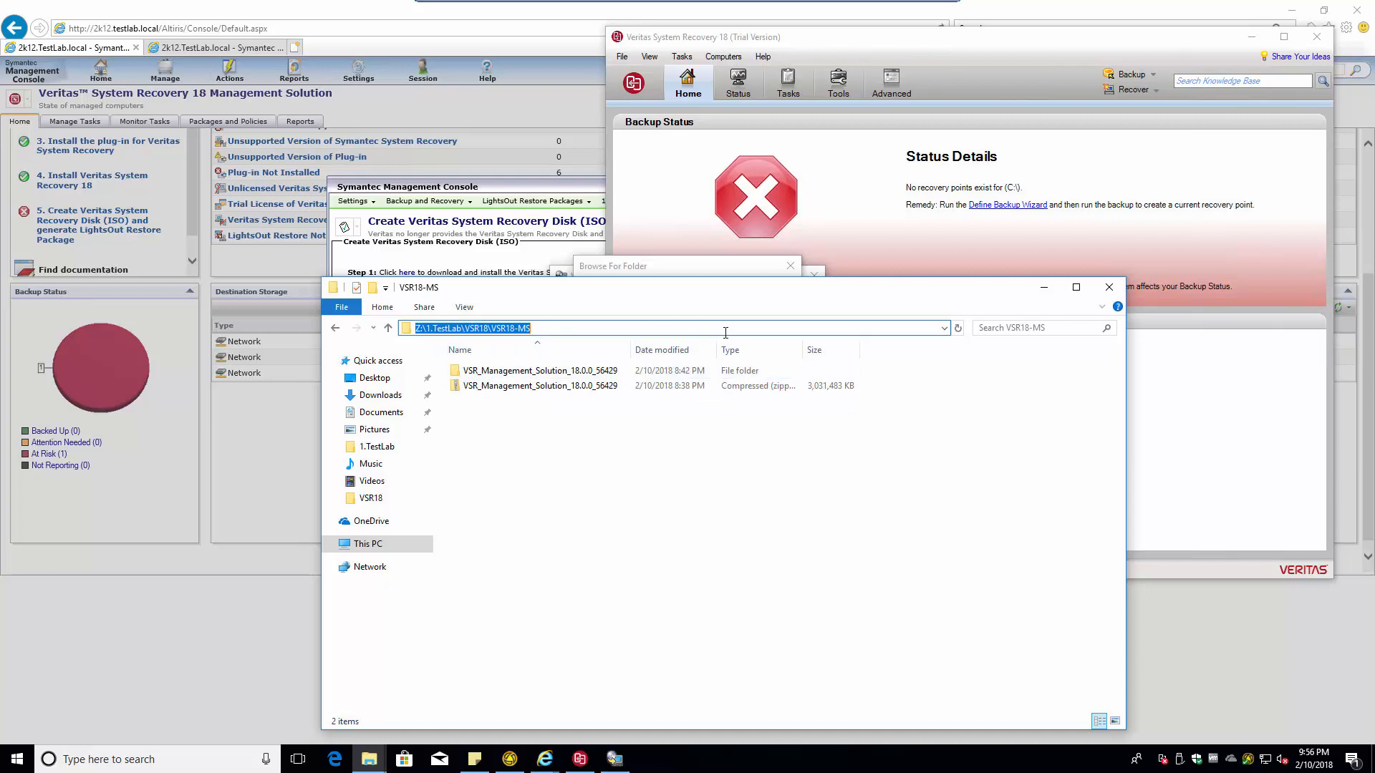
pyautogui.click(574, 521)
pyautogui.doubleClick(517, 370)
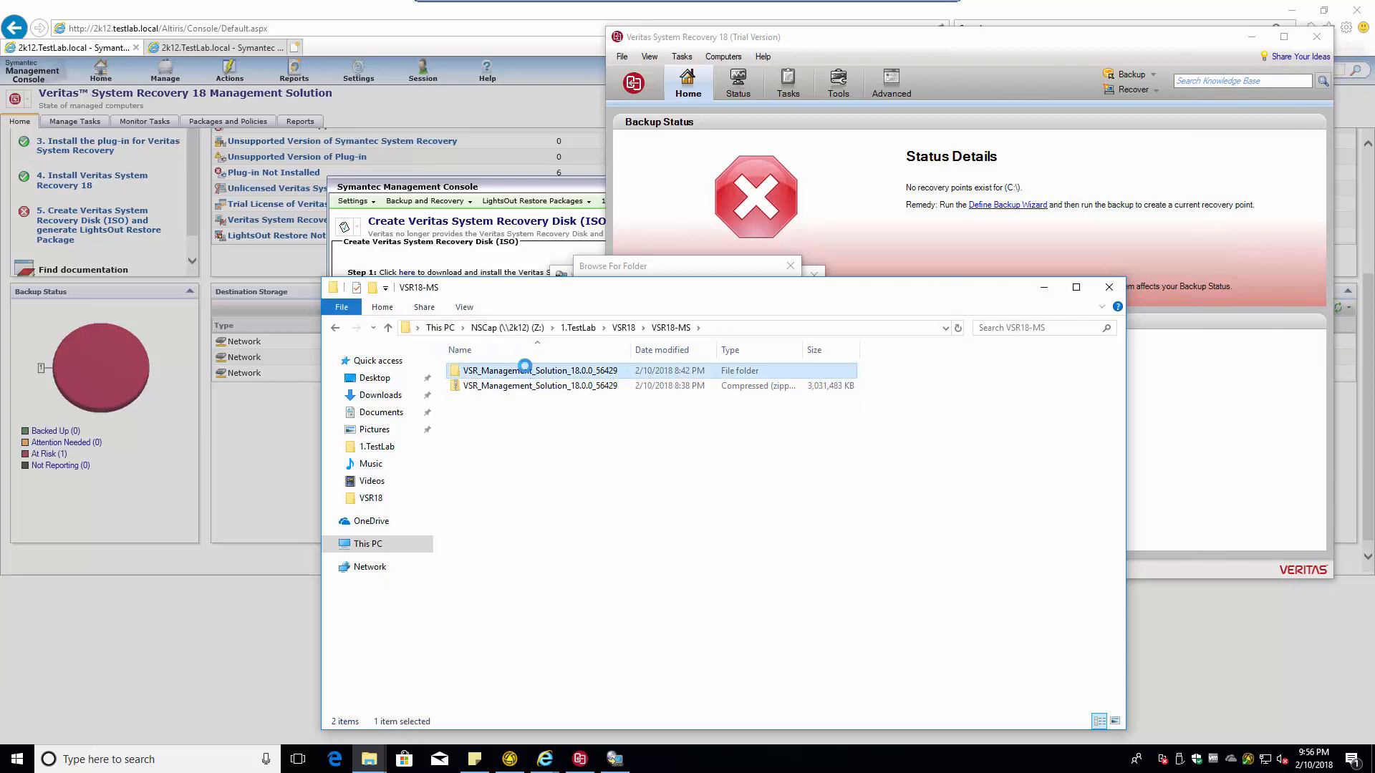
# - Copy the VSR_Management_Solution_18.0.0_56429 folder and paste it into Downloads
pyautogui.rightClick(526, 369)
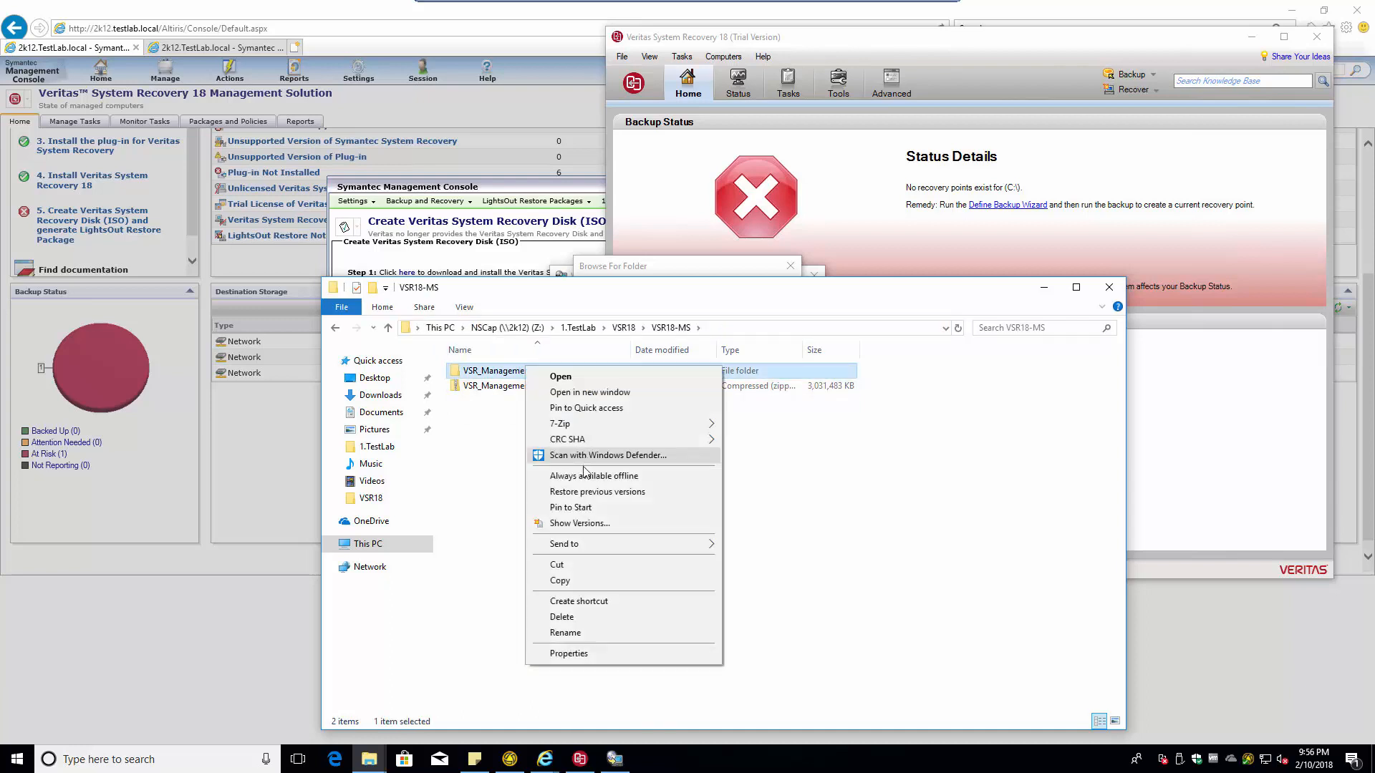
pyautogui.click(598, 579)
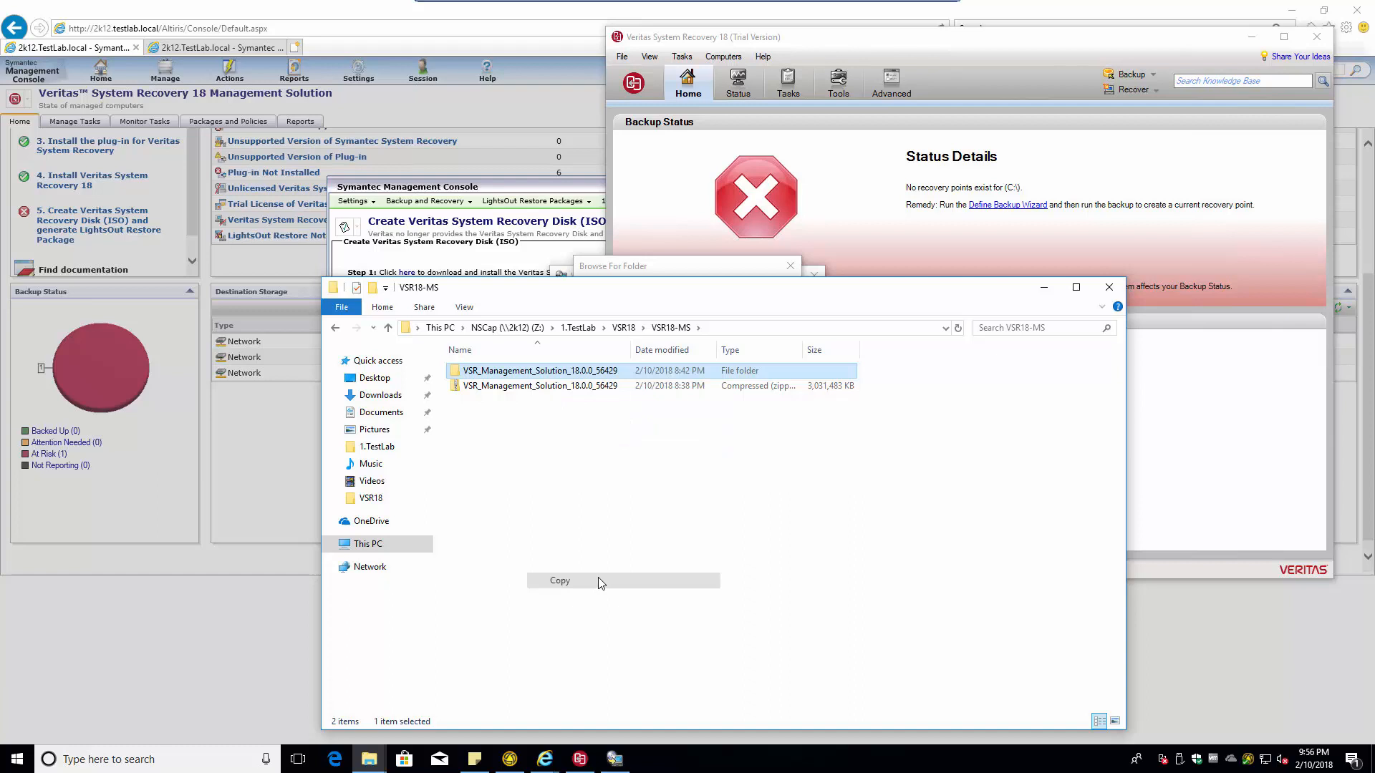
pyautogui.click(375, 377)
pyautogui.click(383, 398)
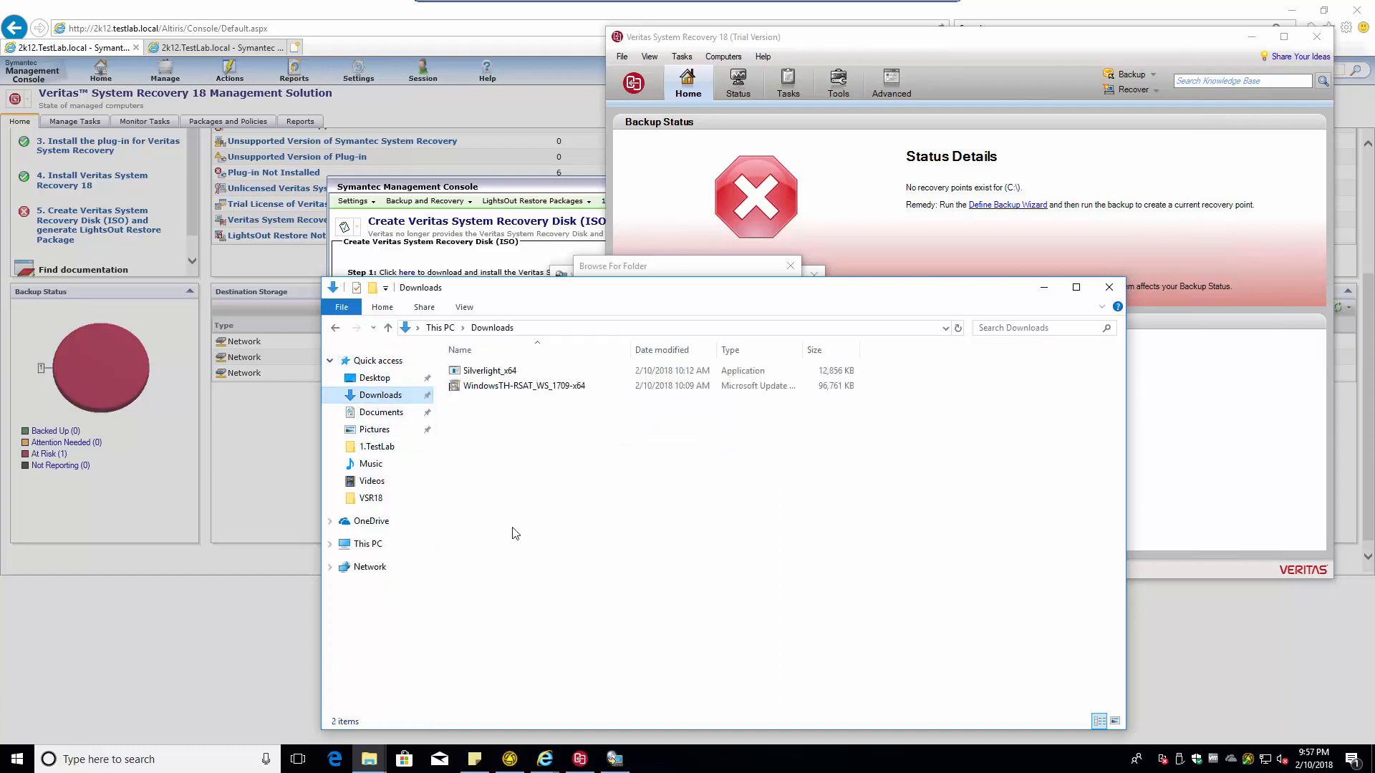
pyautogui.rightClick(512, 478)
pyautogui.click(546, 577)
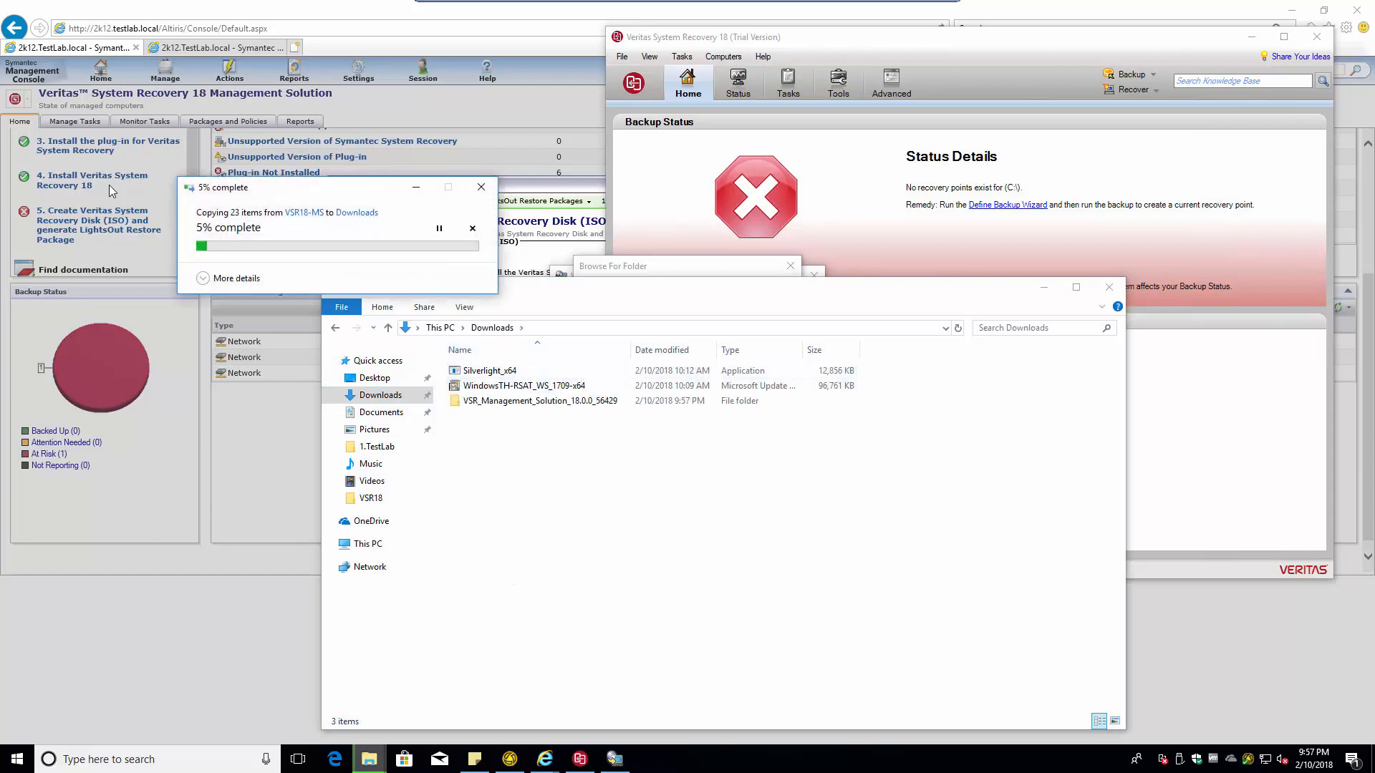
pyautogui.click(207, 280)
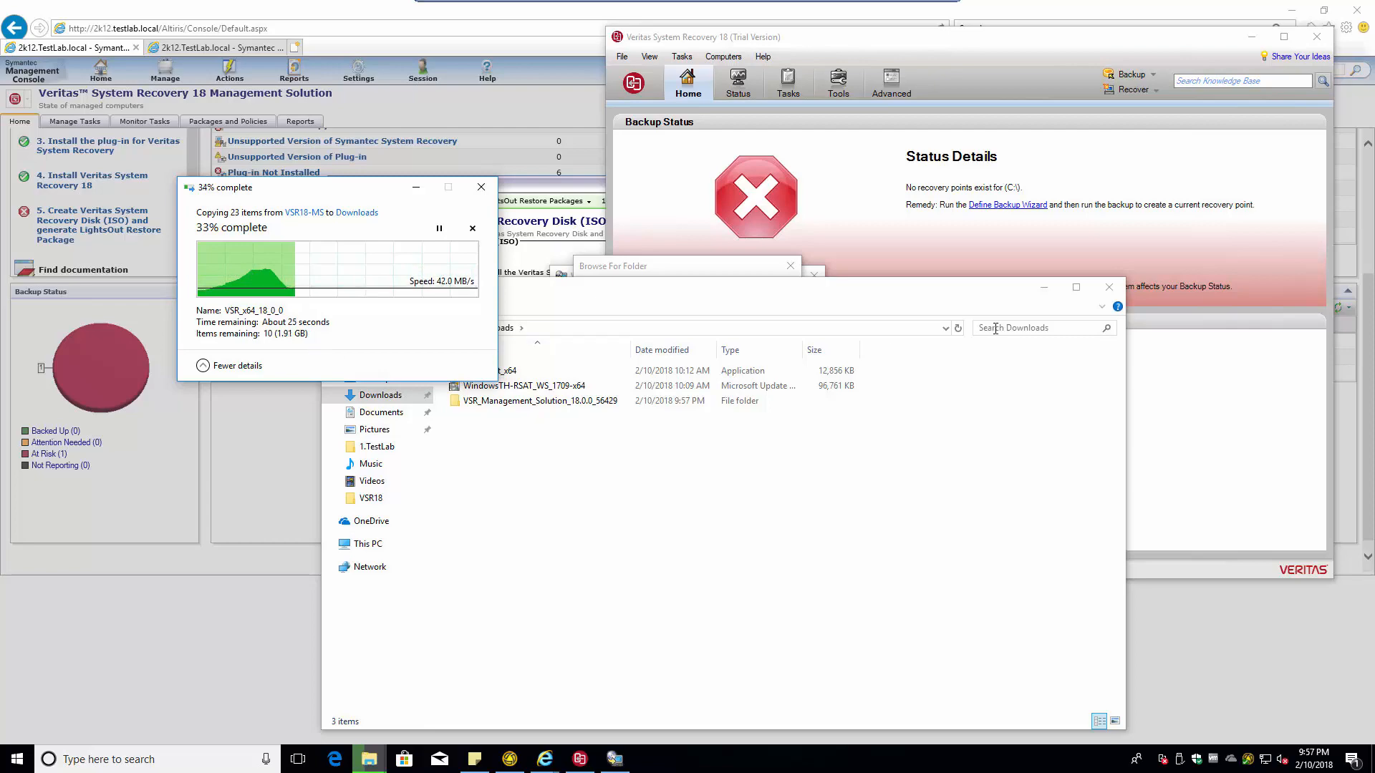
# - Close File Explorer and reopen the installer's folder browser for the media
pyautogui.click(1109, 286)
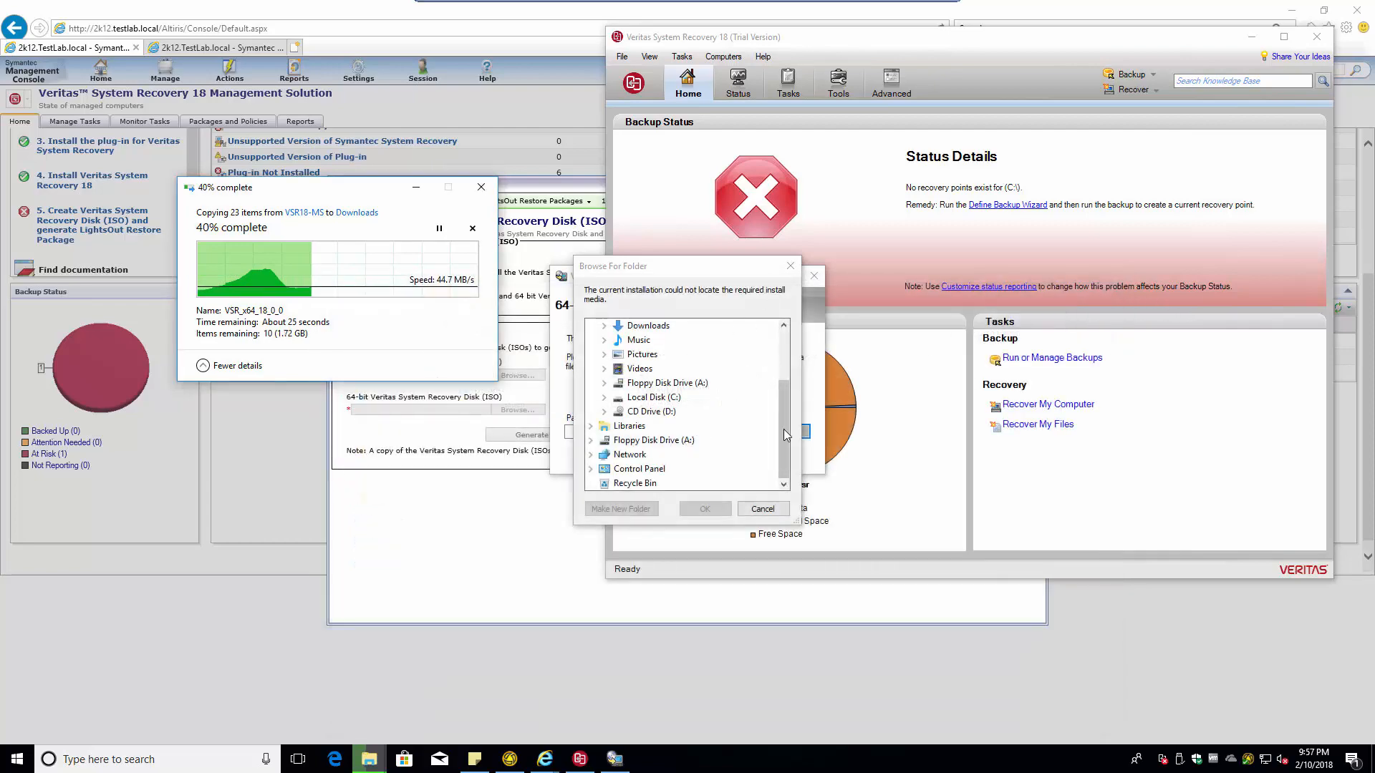
pyautogui.click(761, 509)
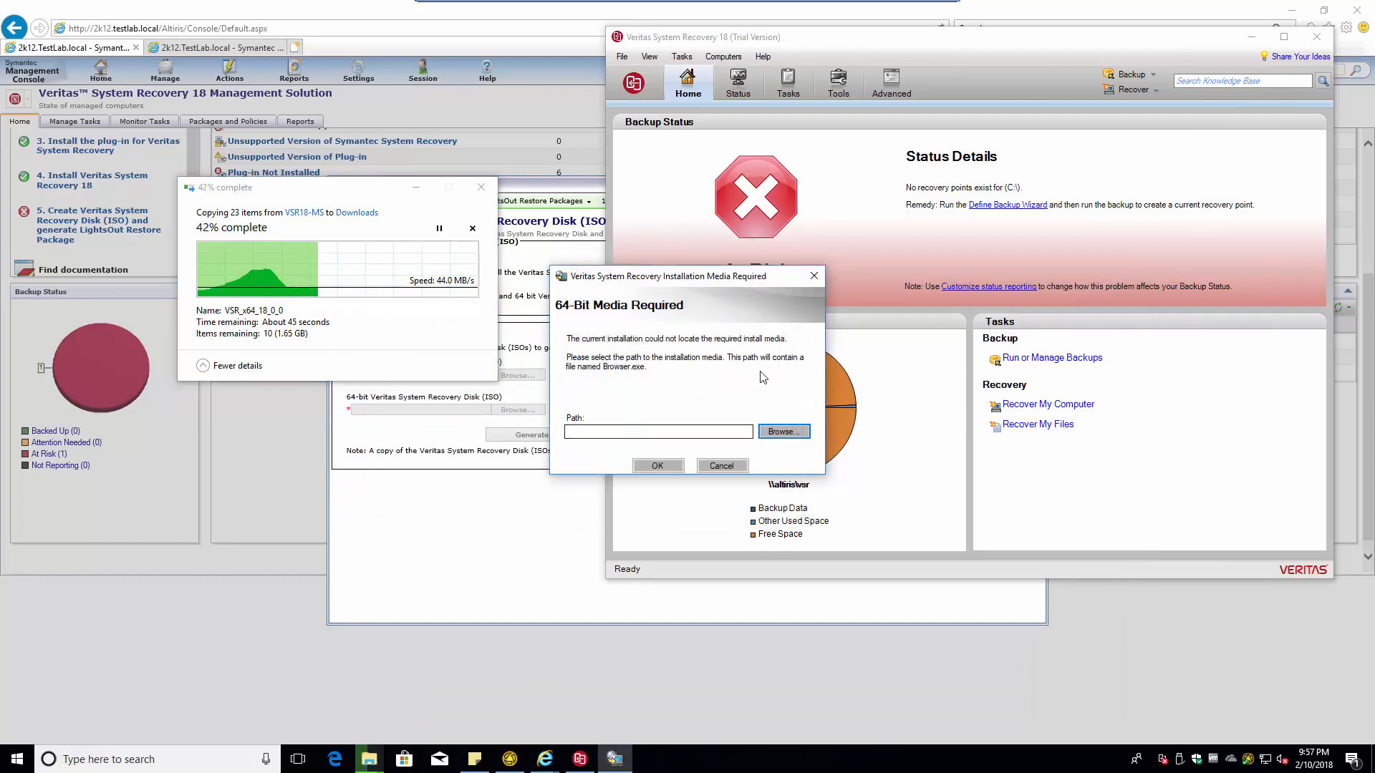
pyautogui.click(784, 431)
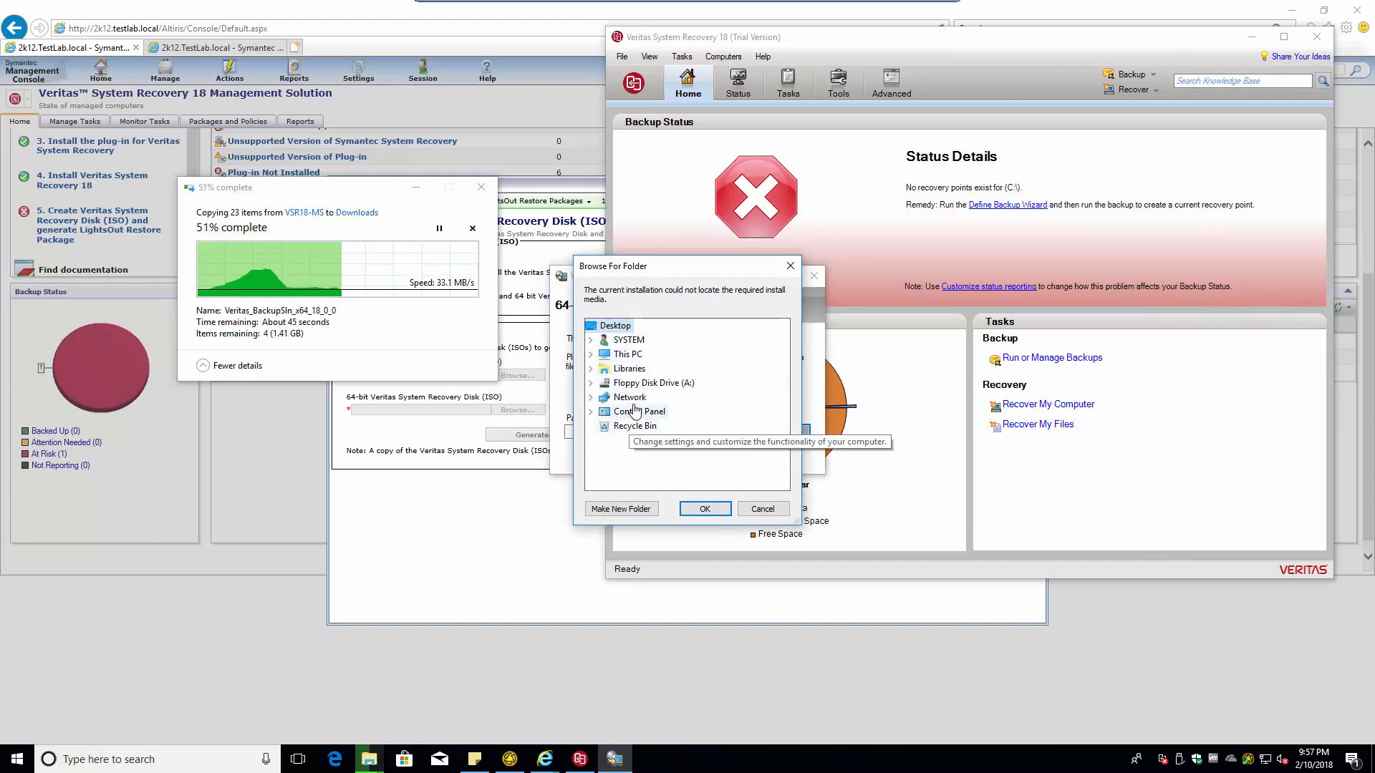
# - Reopen the folder browser and expand This PC > Local Disk (C:) > Users > the user profile
pyautogui.click(762, 509)
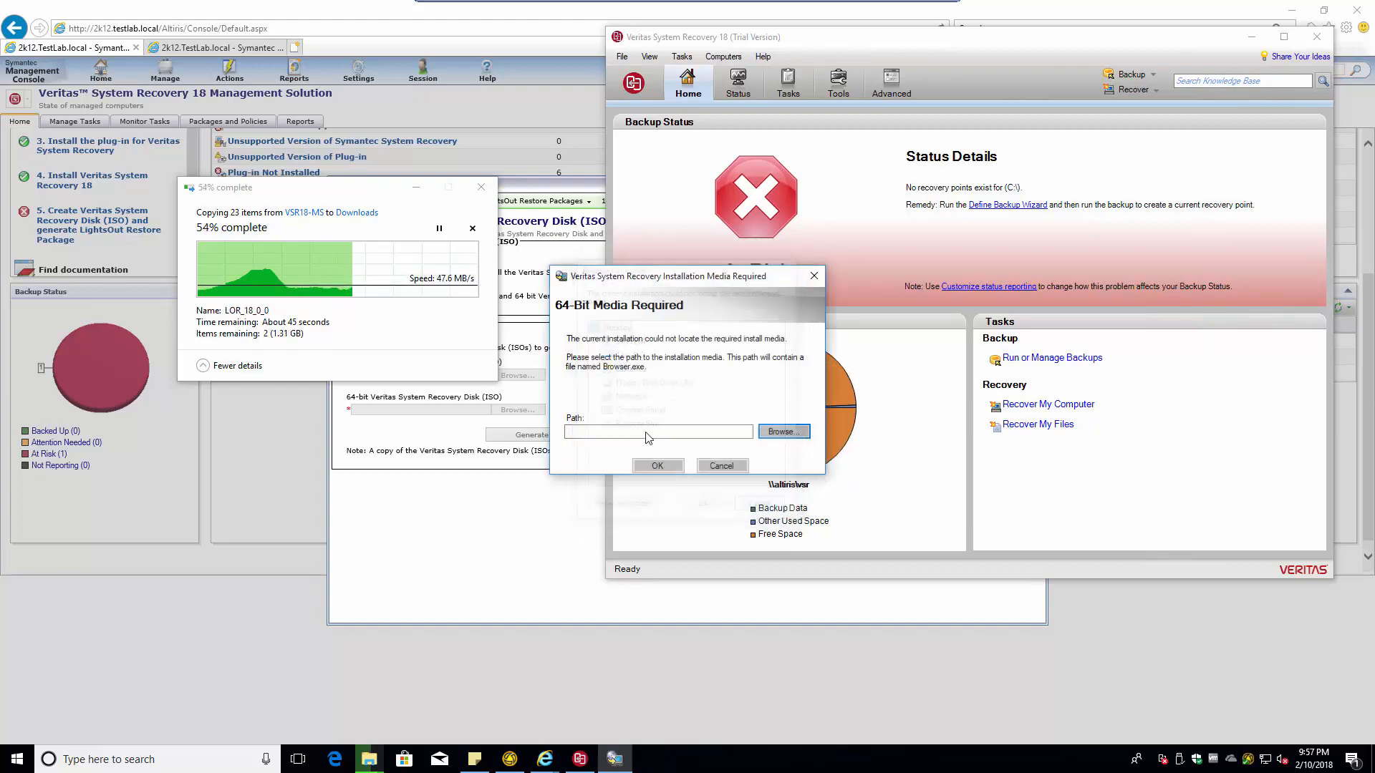
pyautogui.click(785, 434)
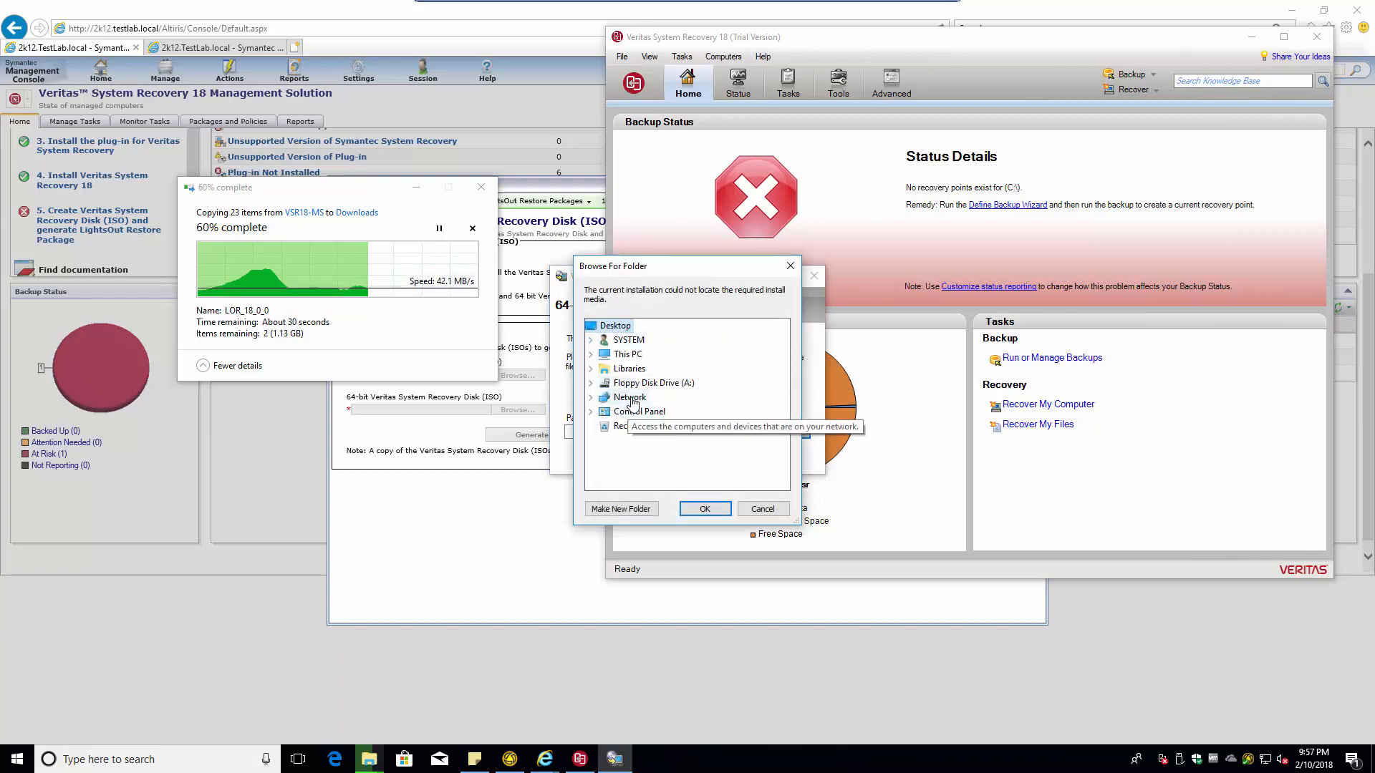
pyautogui.click(591, 354)
pyautogui.scroll(-2, 627, 446)
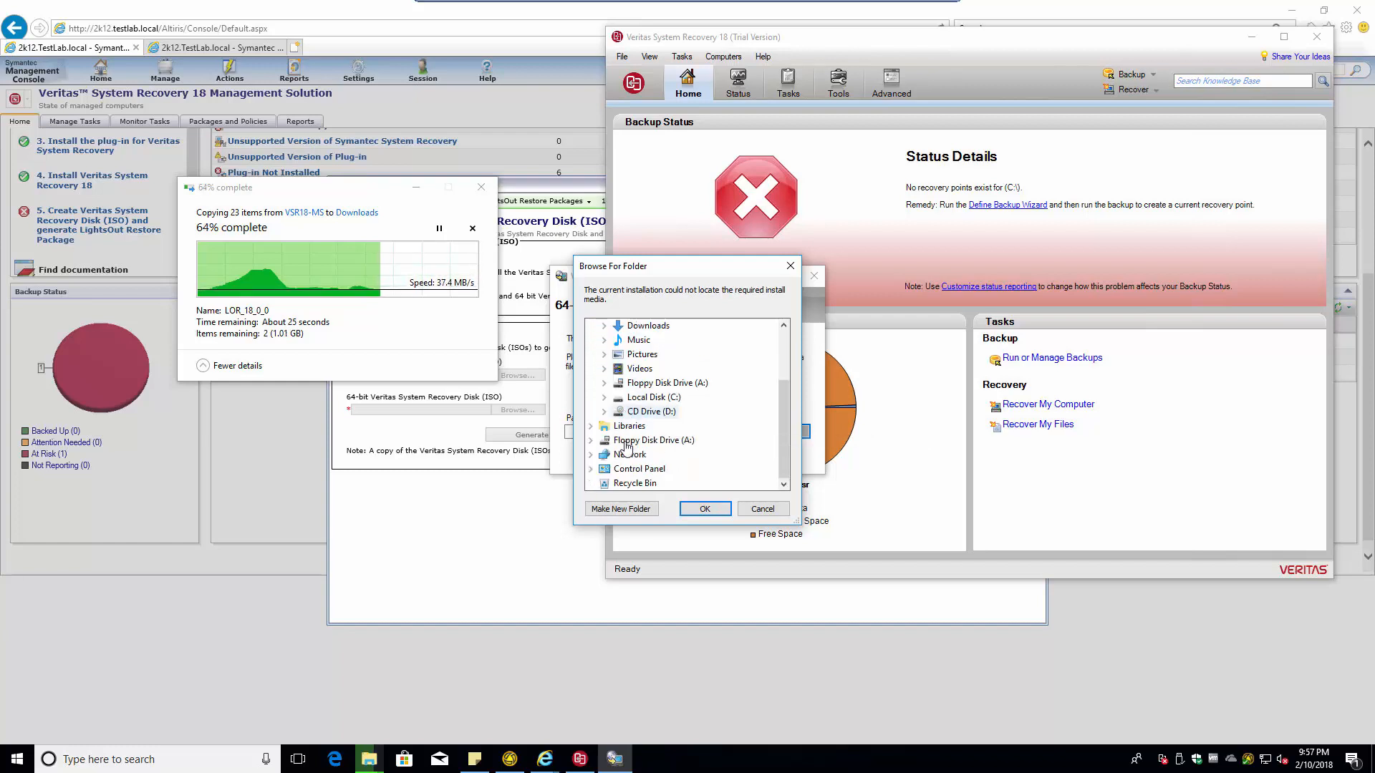
pyautogui.doubleClick(648, 397)
pyautogui.scroll(-2, 653, 418)
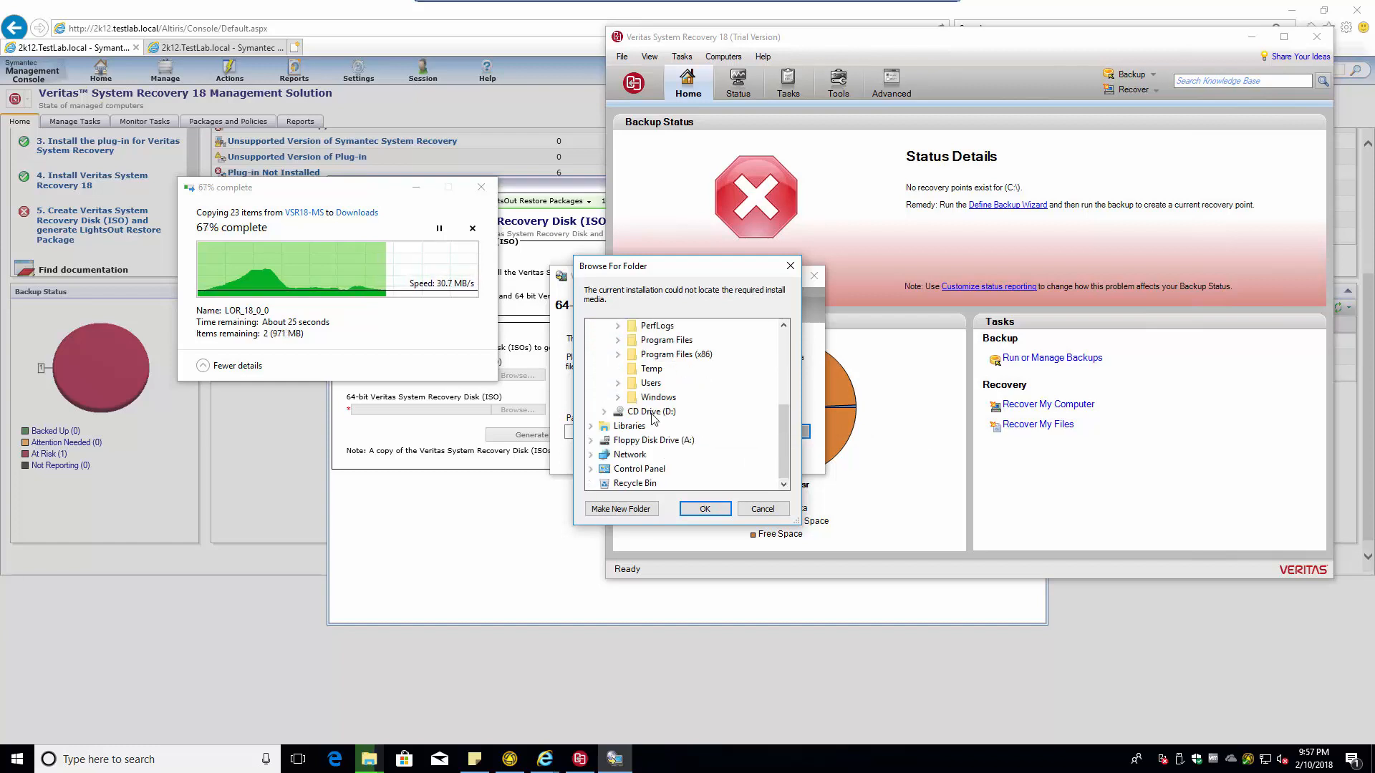
pyautogui.click(618, 383)
pyautogui.scroll(-2, 643, 384)
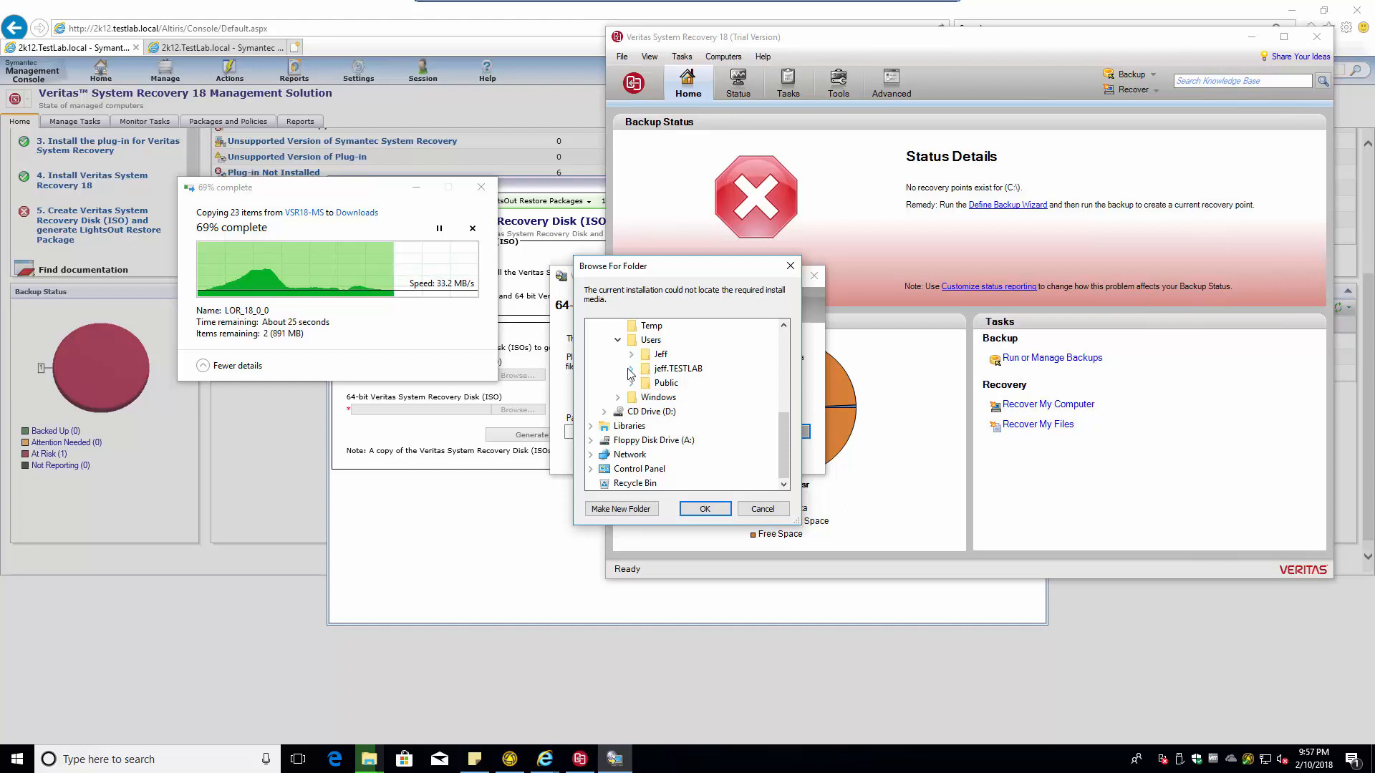
pyautogui.doubleClick(644, 369)
# - Select Desktop, then abandon the folder browser and cancel the 64-bit media request
pyautogui.click(685, 371)
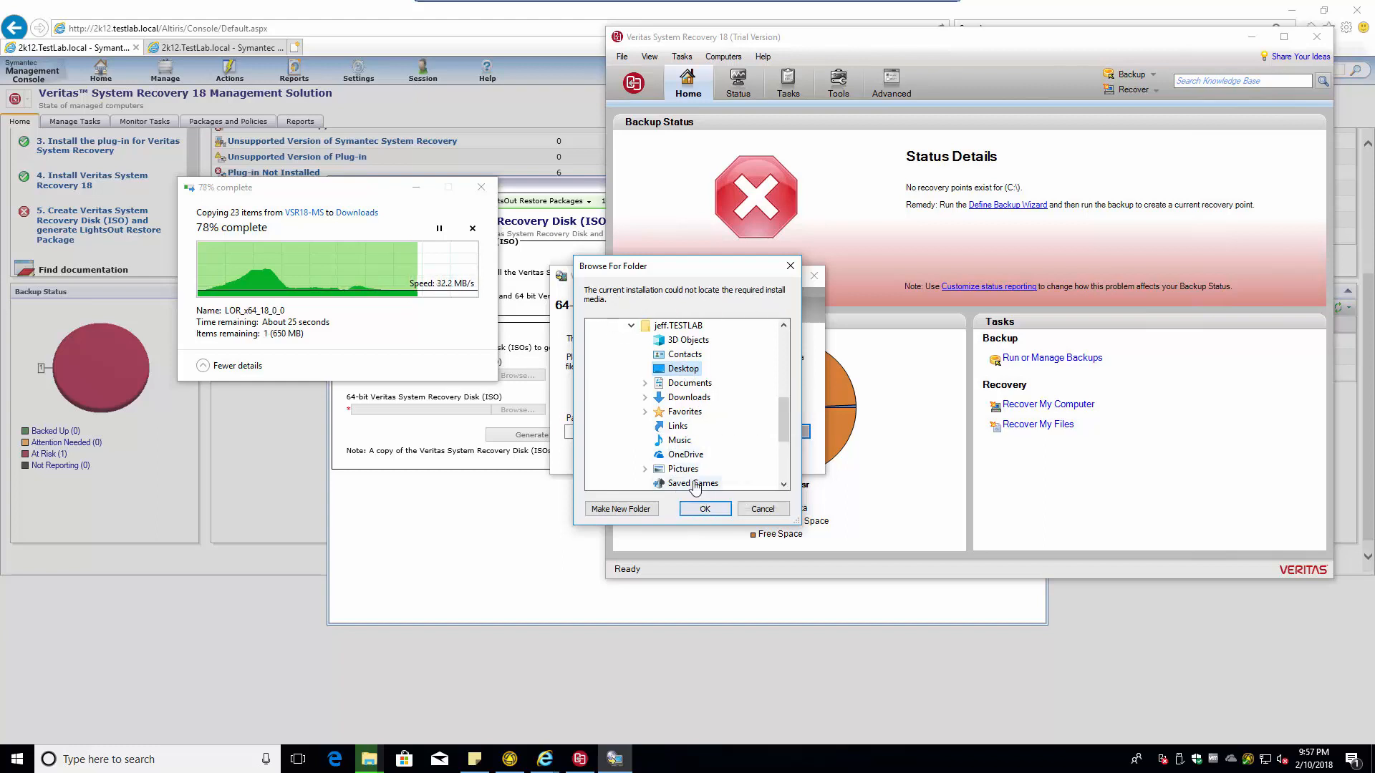
pyautogui.click(762, 509)
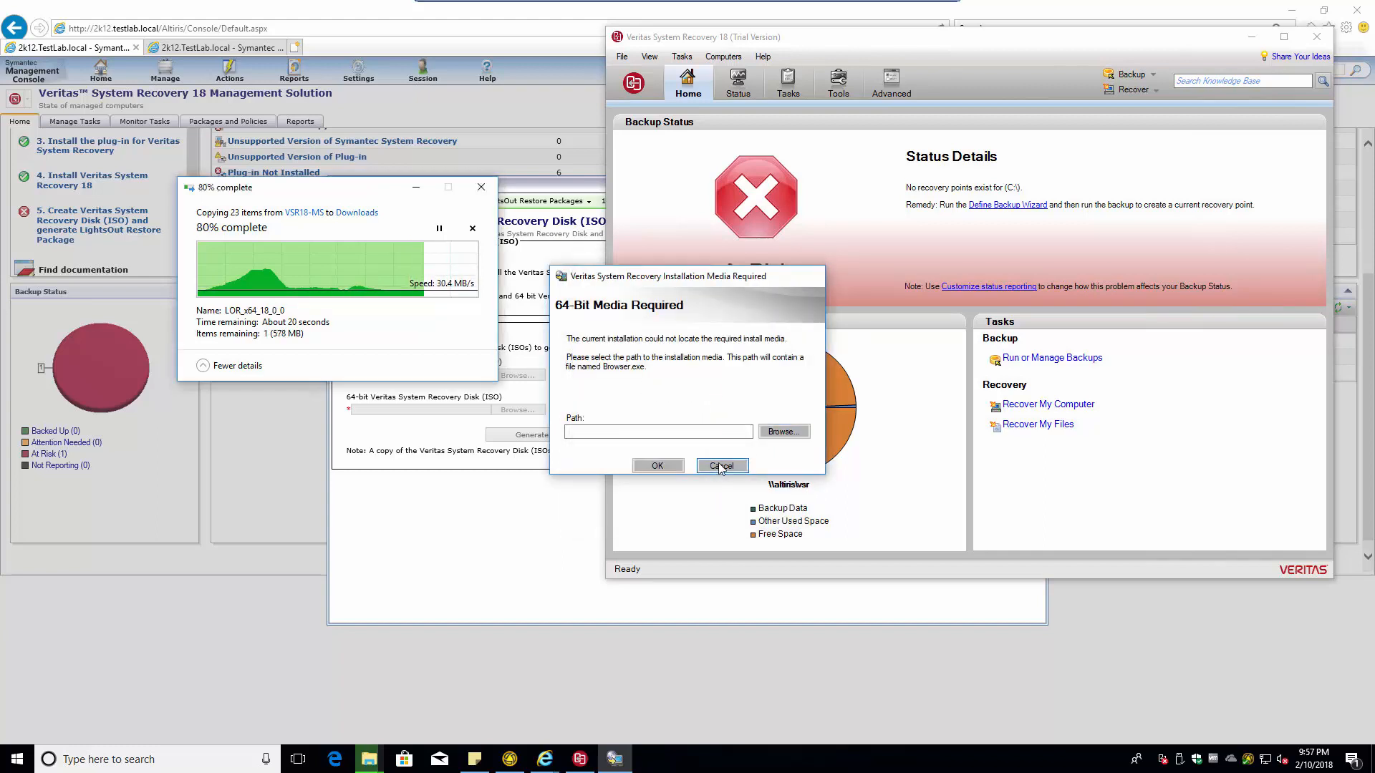
pyautogui.click(721, 467)
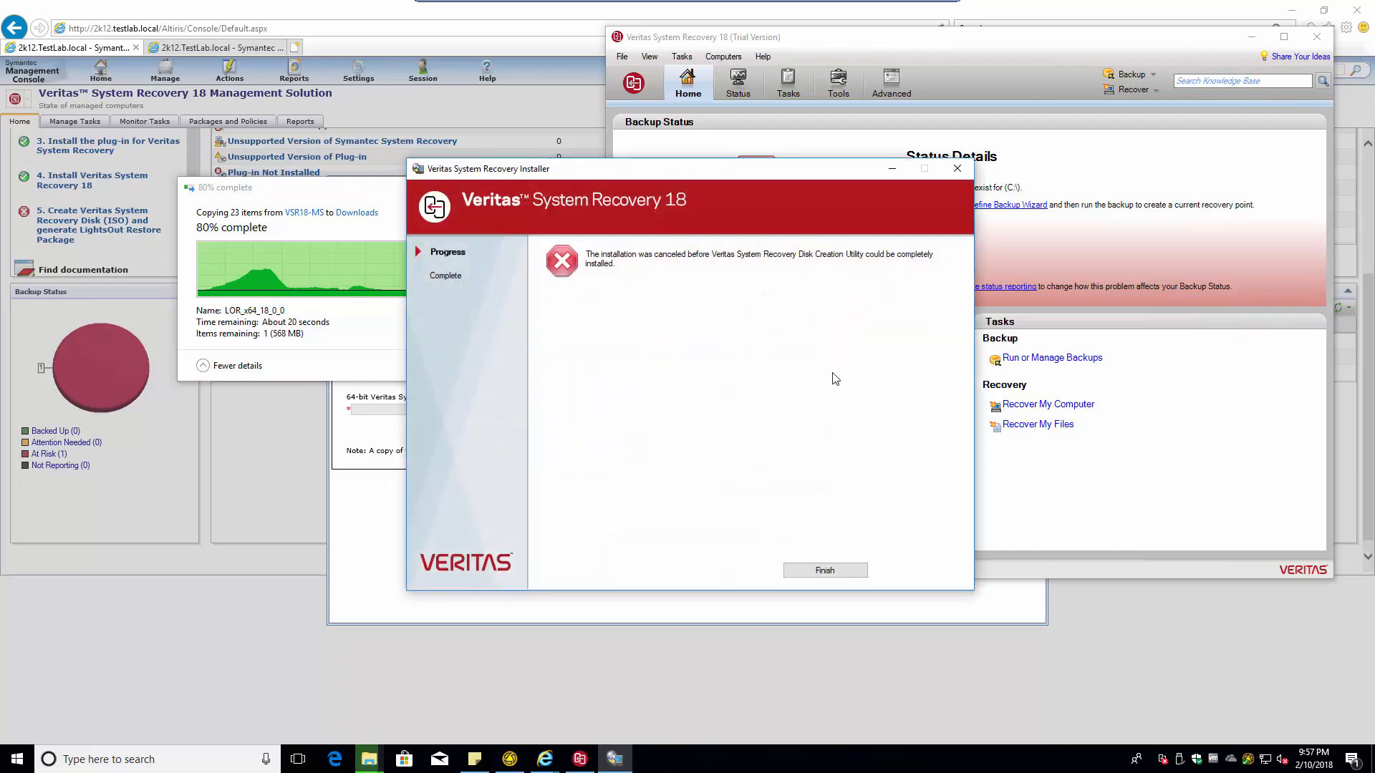
# - Close the cancelled installer, check the Downloads folder in File Explorer, and return to the console
pyautogui.click(825, 570)
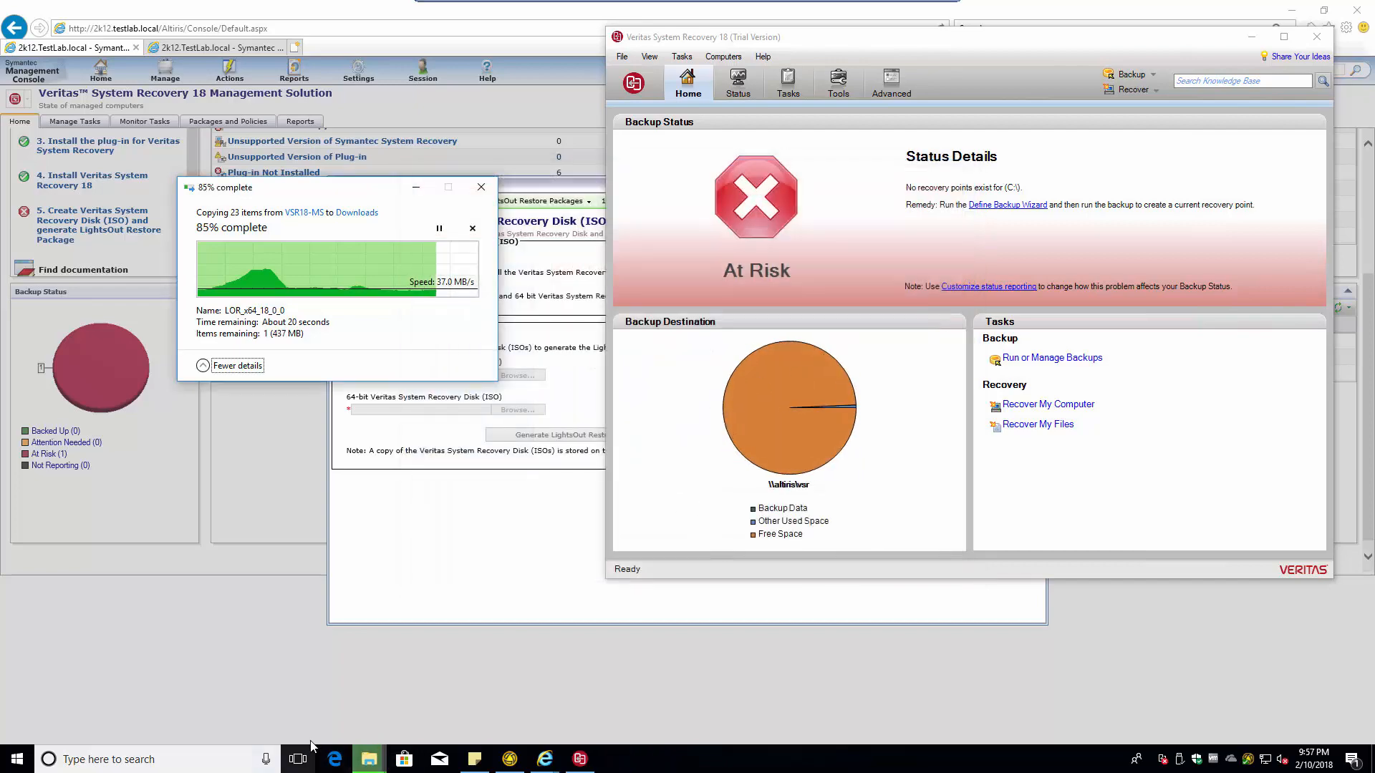
pyautogui.press('super+e')
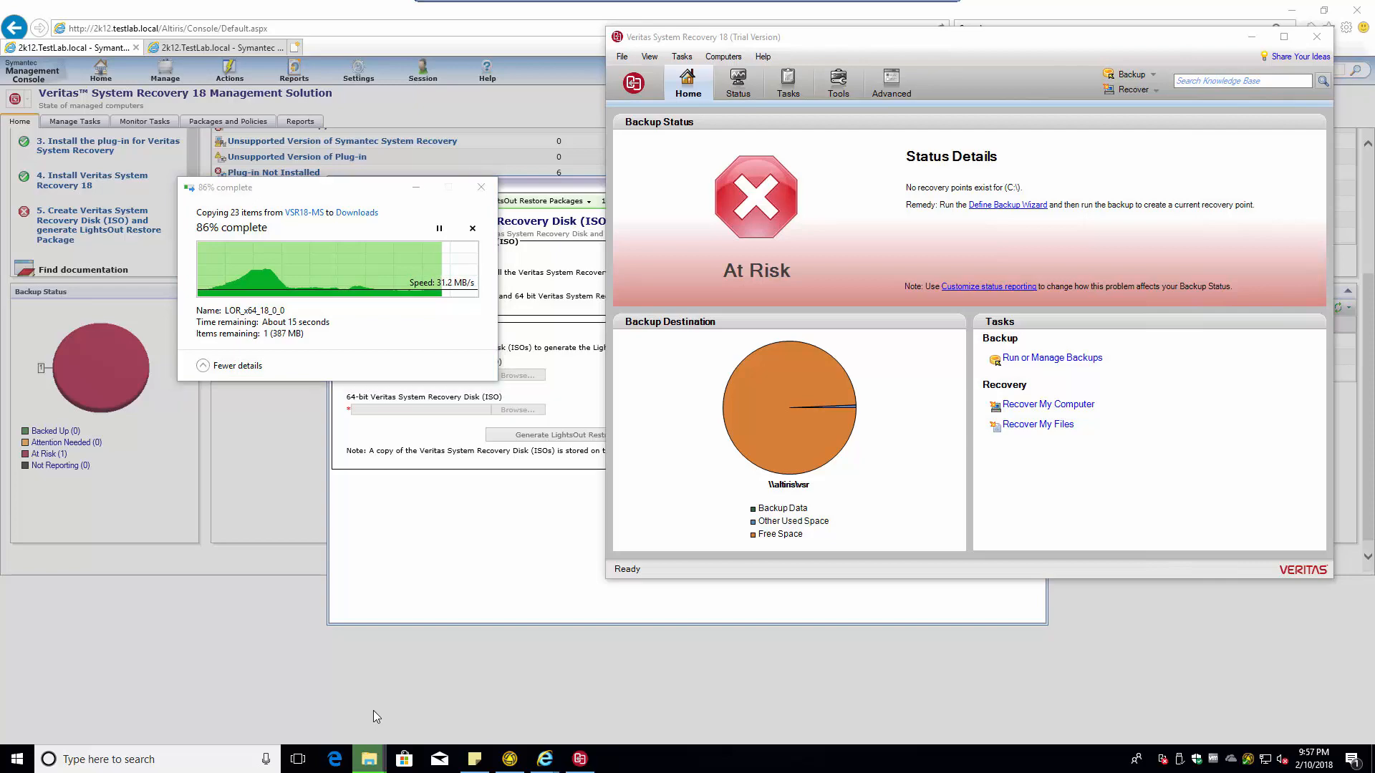
pyautogui.click(398, 119)
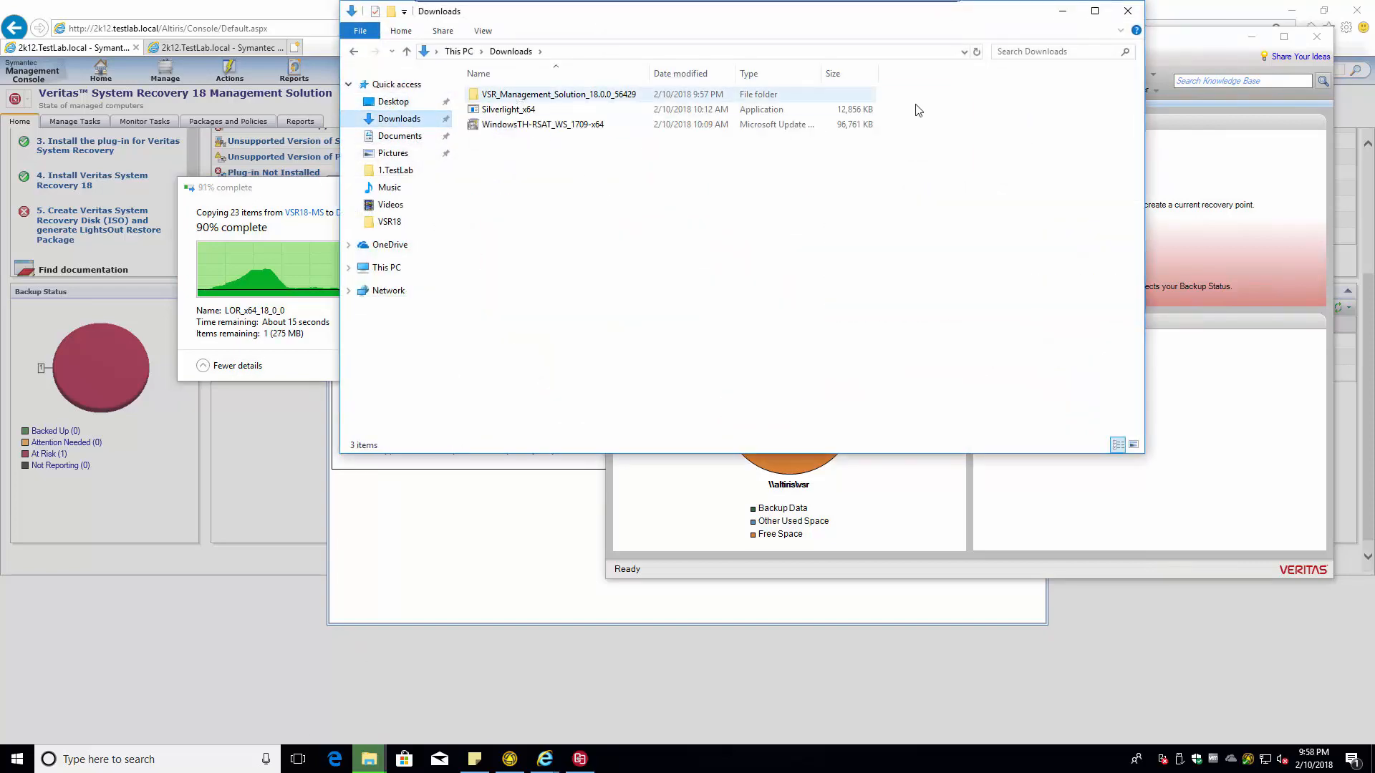
pyautogui.click(1128, 10)
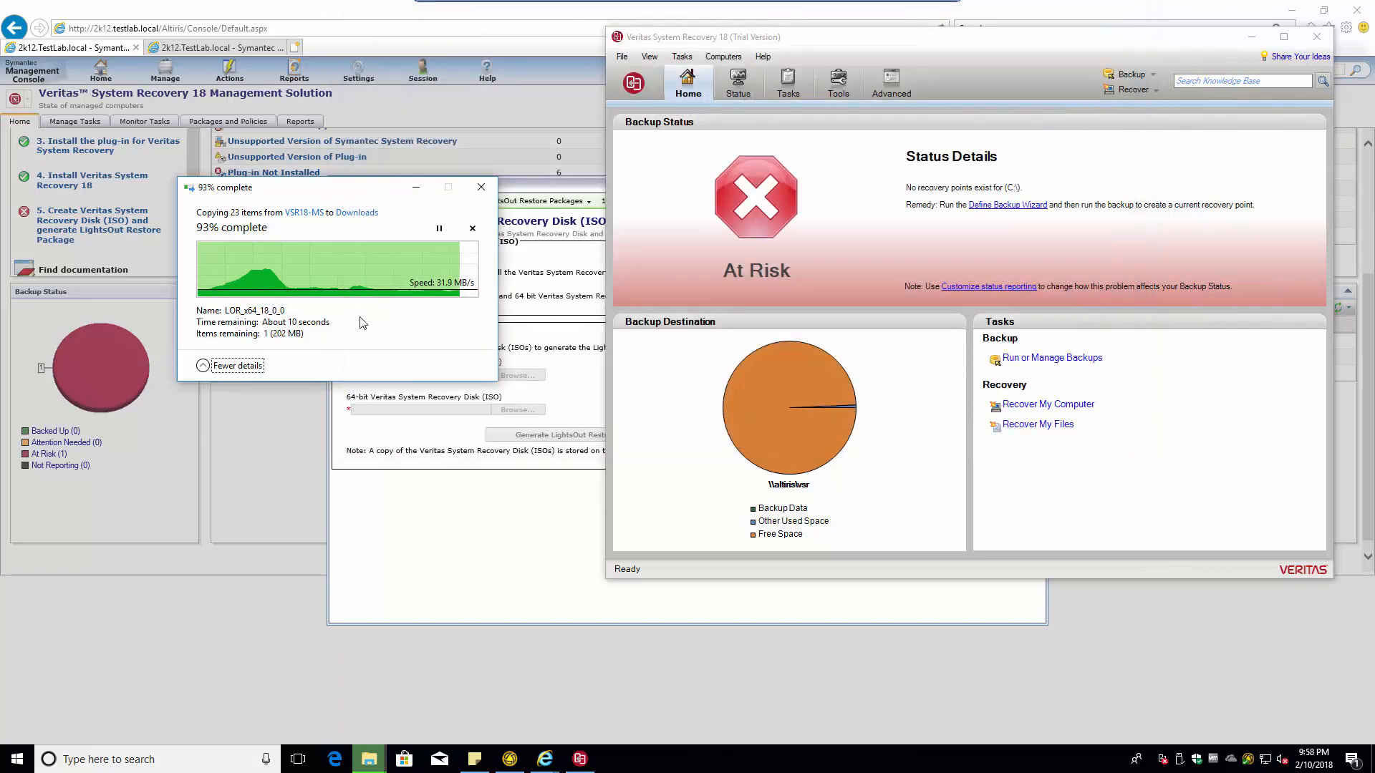
pyautogui.click(377, 595)
# - Download LORSetup.msi from the Disk Creation Utility link and run it despite the unverified publisher warning
pyautogui.click(406, 272)
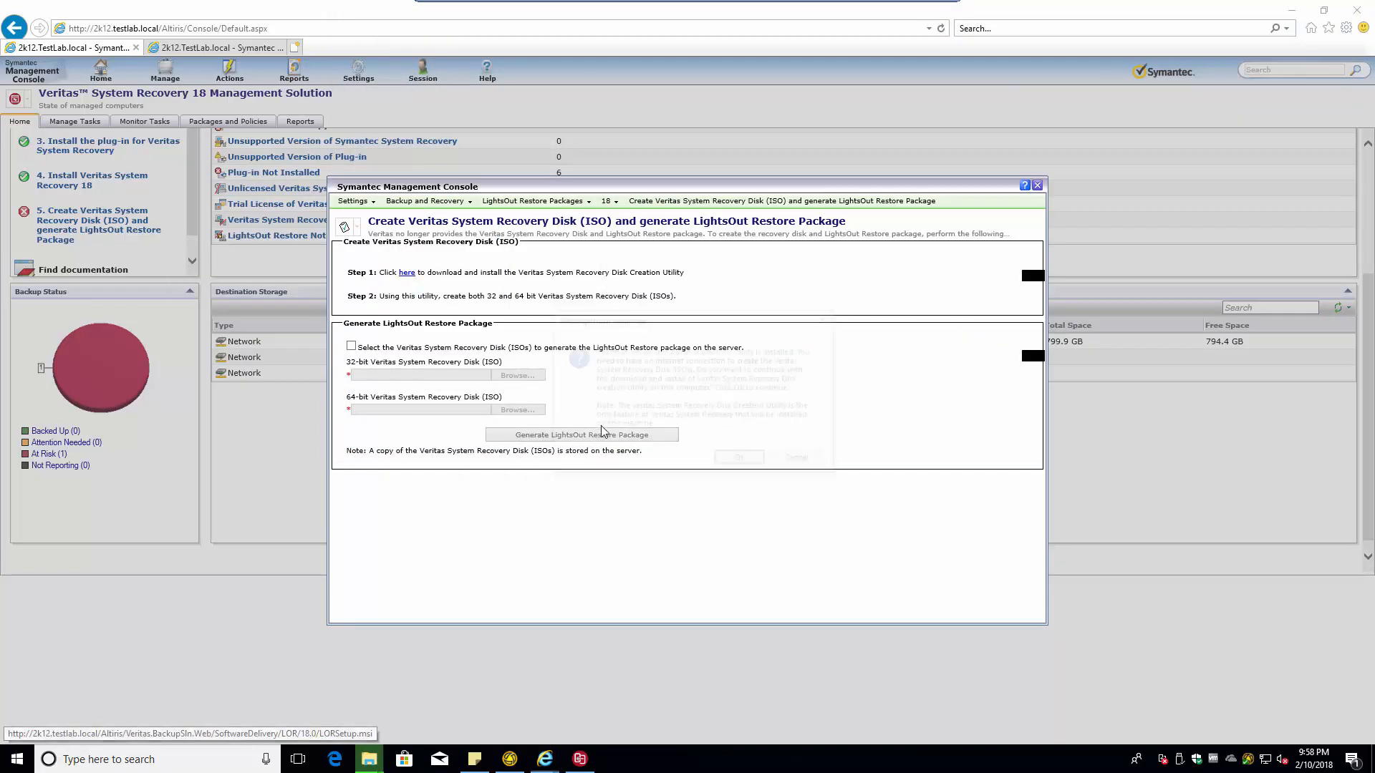
pyautogui.click(741, 462)
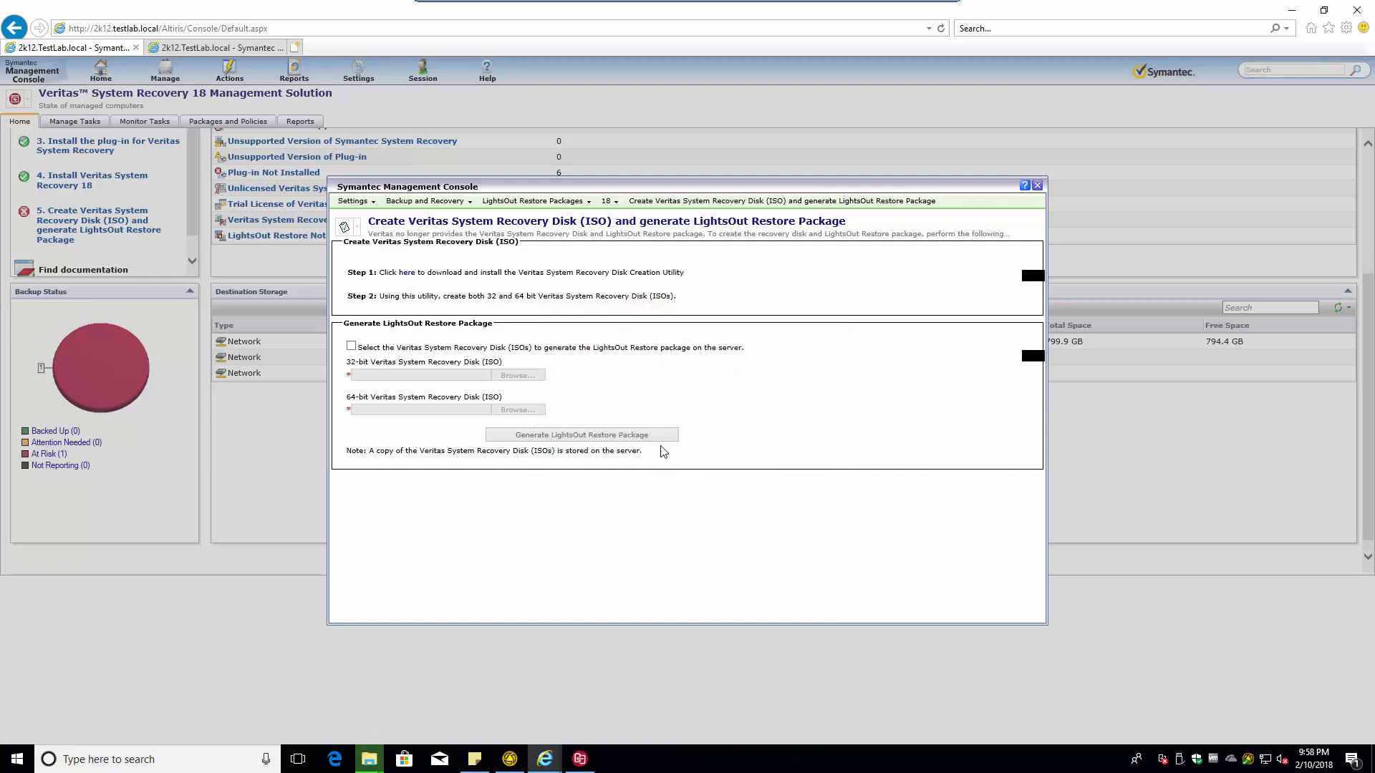
pyautogui.click(882, 729)
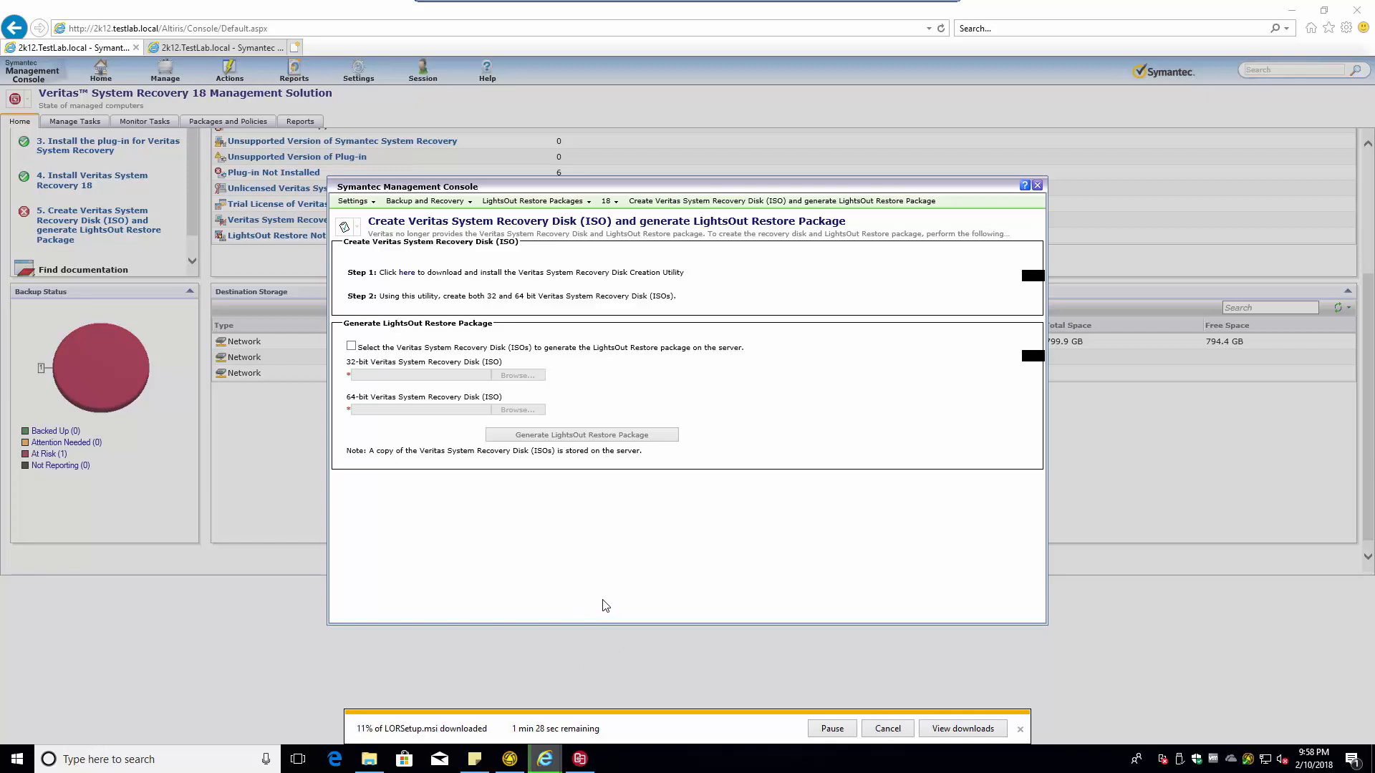
pyautogui.hotkey('alt', 'Tab')
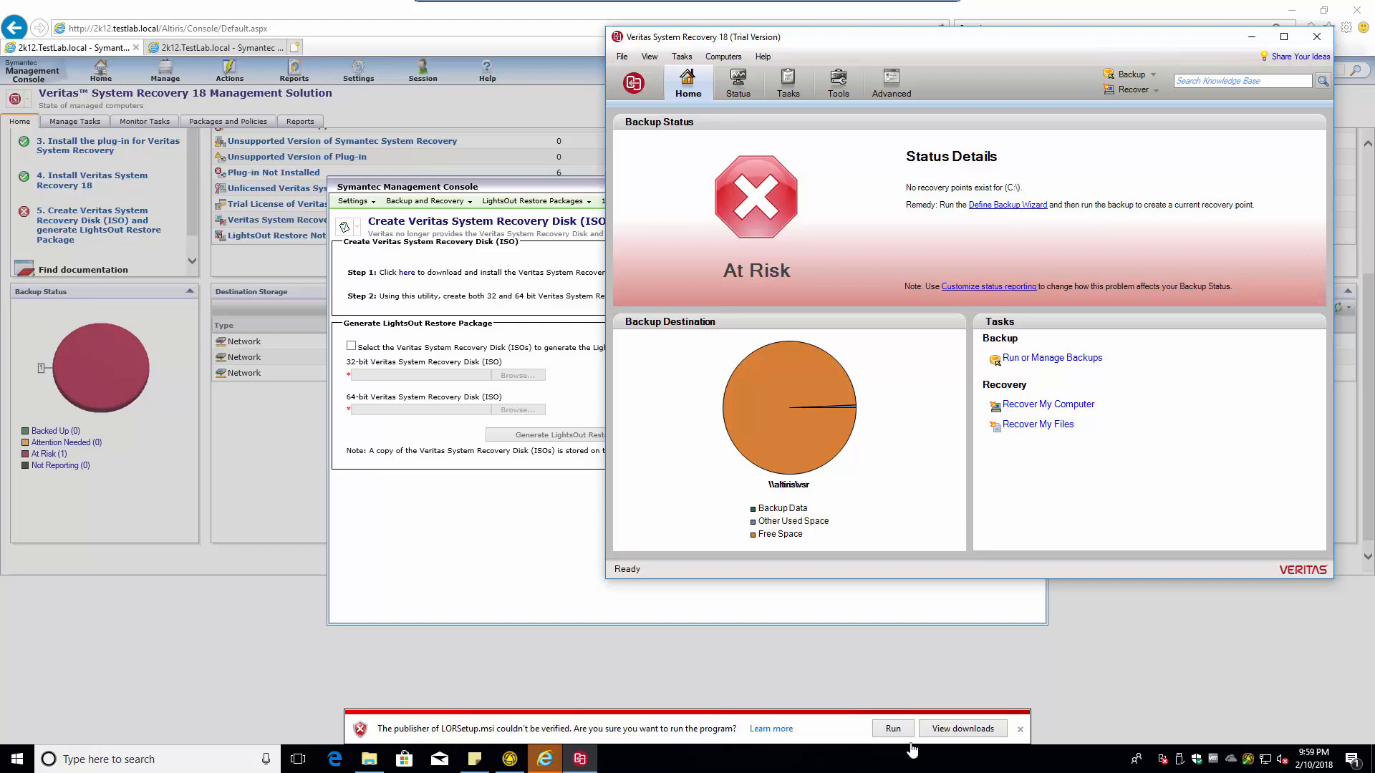
pyautogui.click(887, 729)
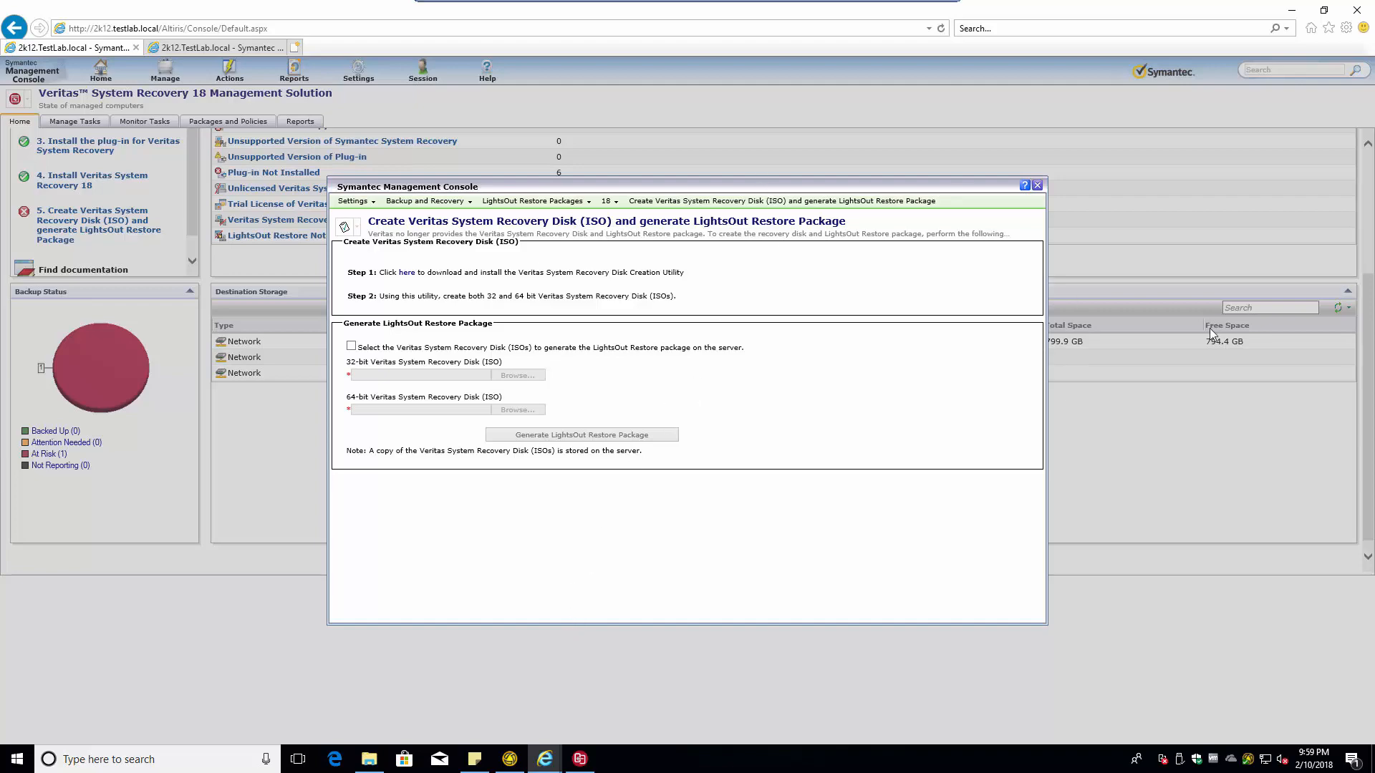
# - Reposition the console dialog and bring the installer's 64-Bit Media Required prompt forward
pyautogui.moveTo(738, 182); pyautogui.dragTo(788, 187)
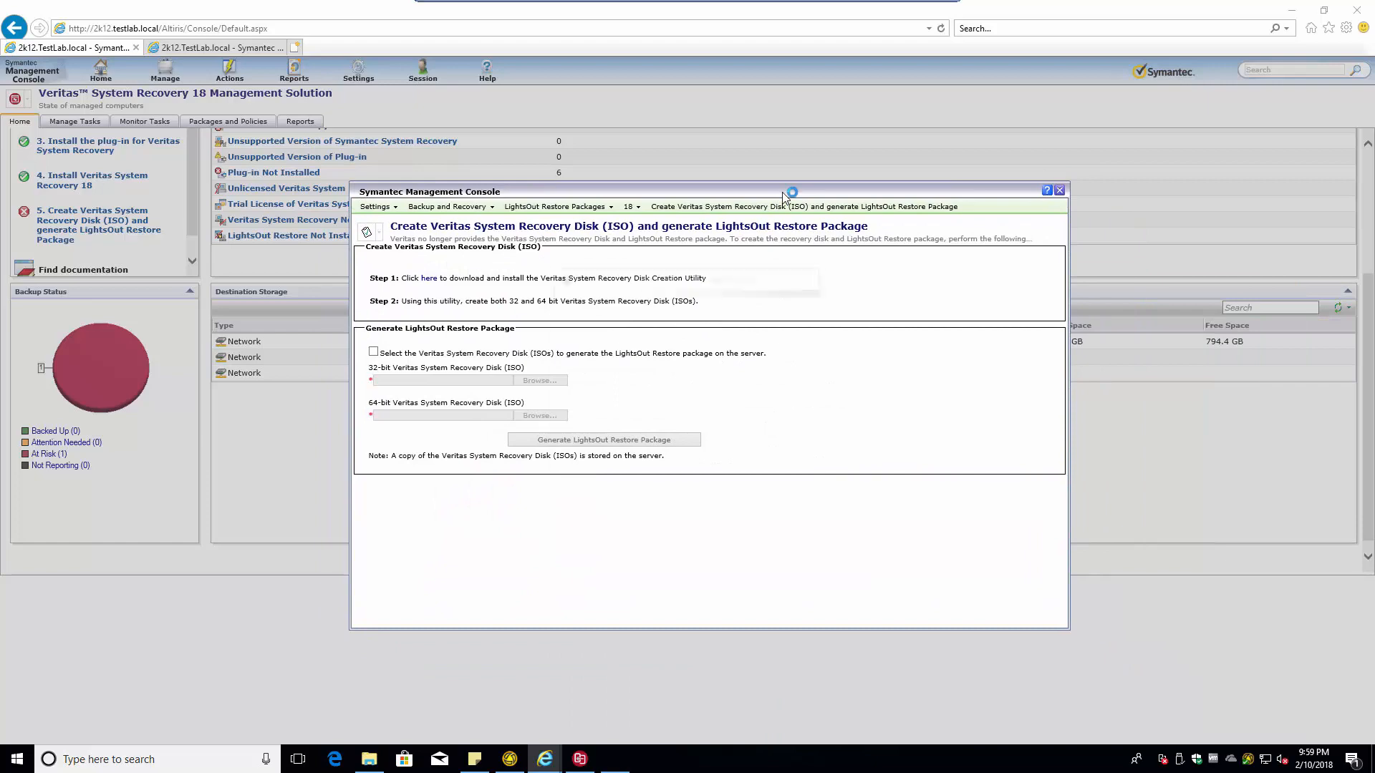
pyautogui.hotkey('alt', 'Tab')
pyautogui.click(783, 194)
pyautogui.hotkey('alt', 'Tab')
pyautogui.click(493, 673)
pyautogui.click(614, 759)
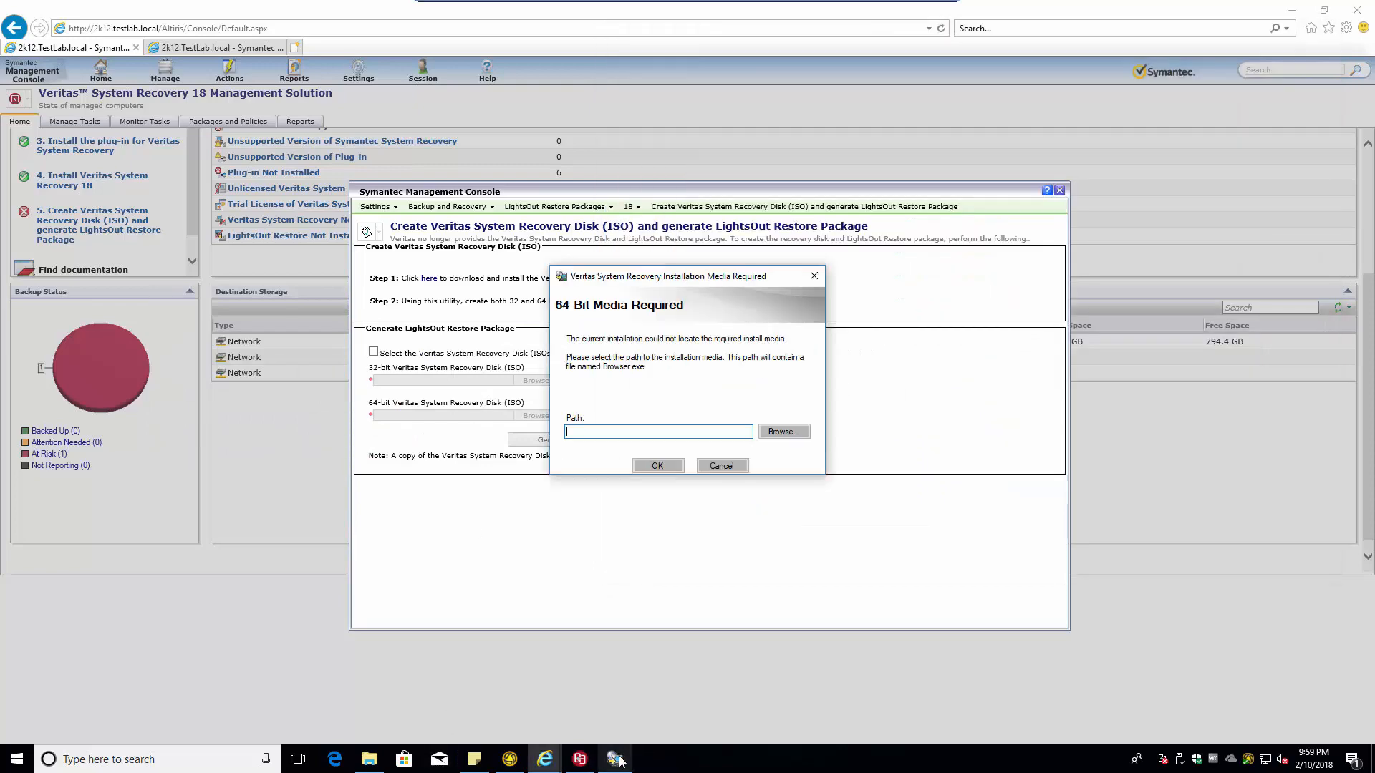
# - Browse from This PC to Downloads and dismiss the location-not-available error
pyautogui.click(786, 433)
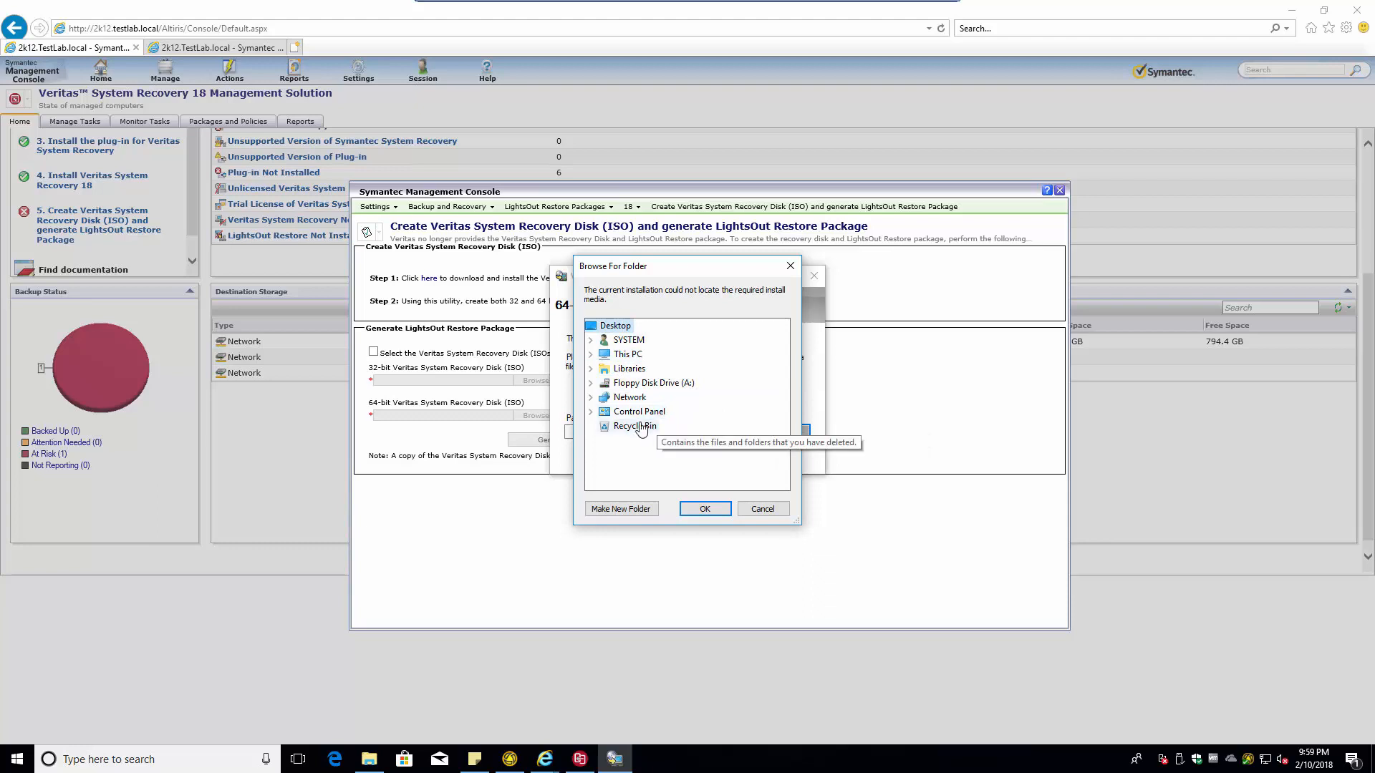
pyautogui.click(590, 355)
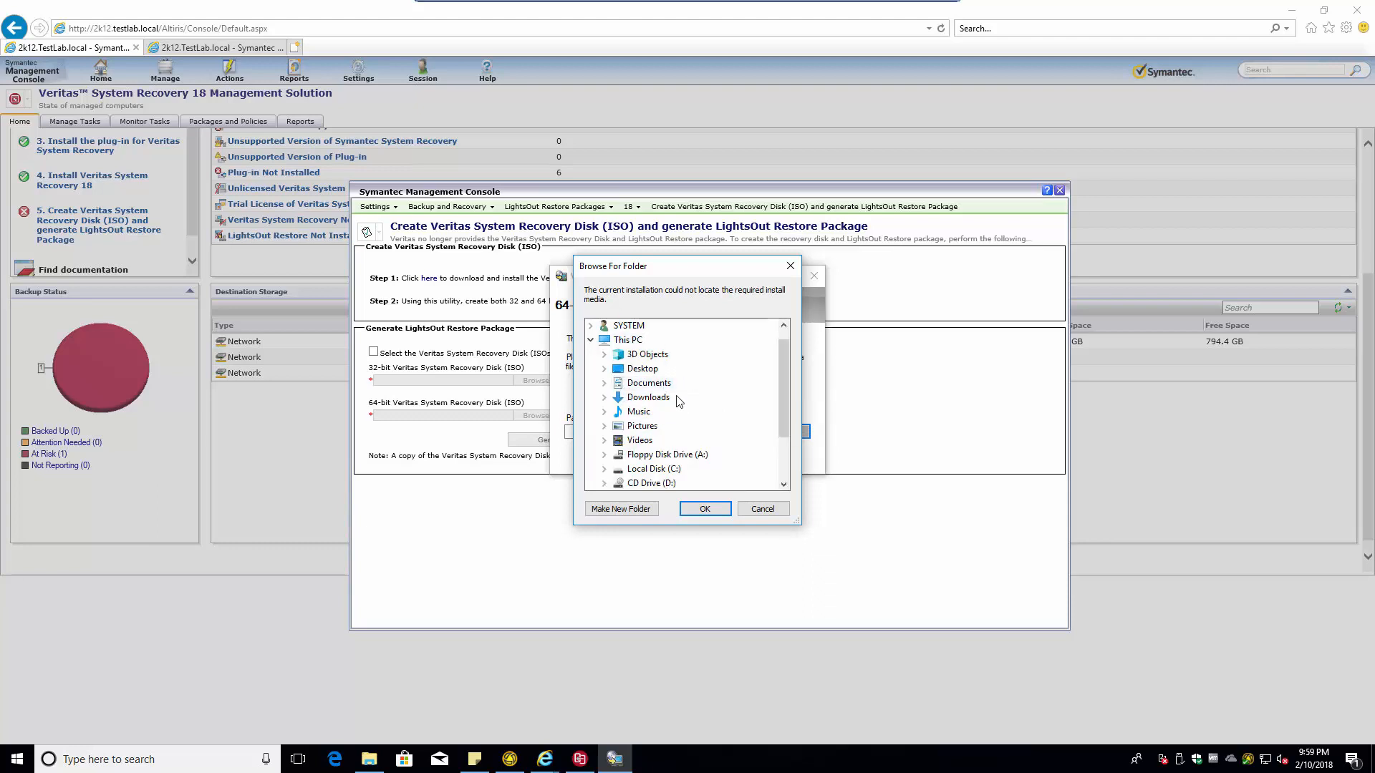
pyautogui.click(648, 398)
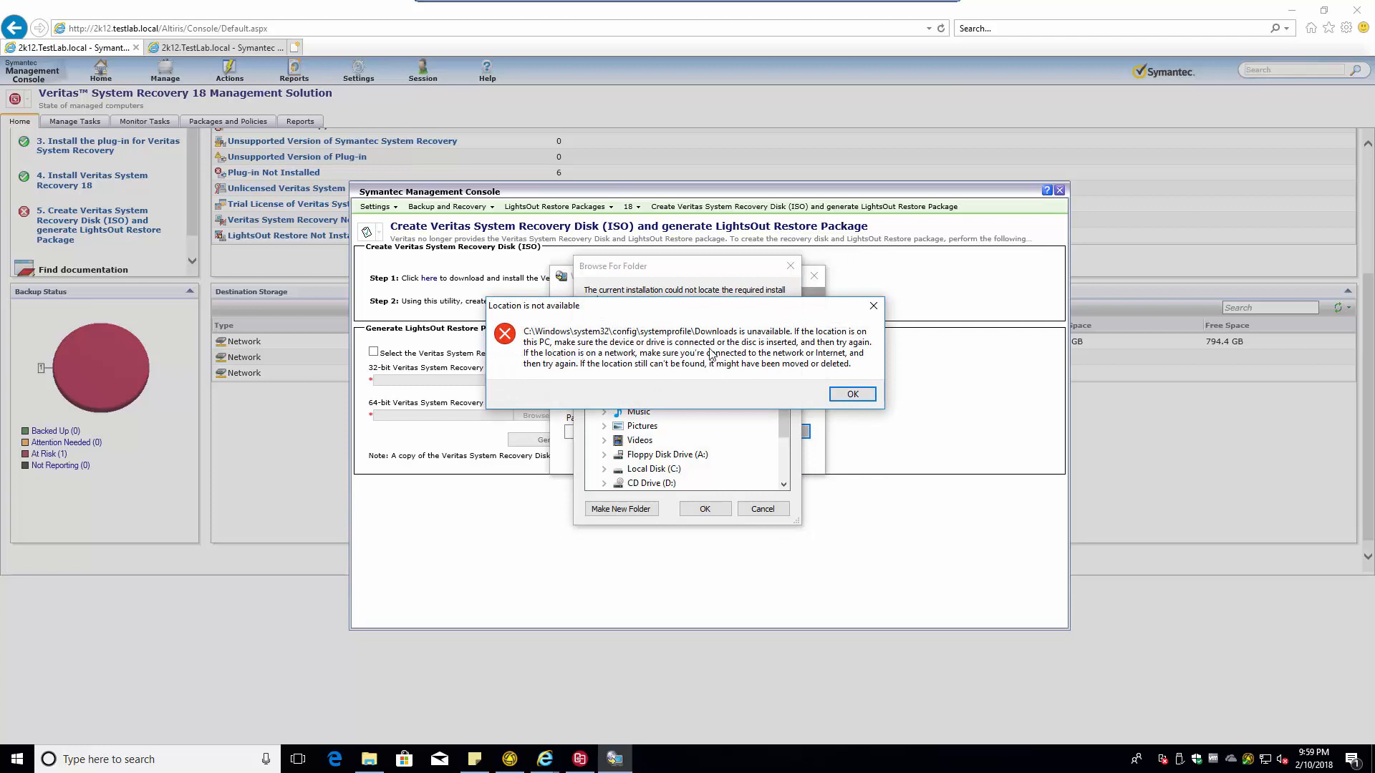
pyautogui.click(852, 394)
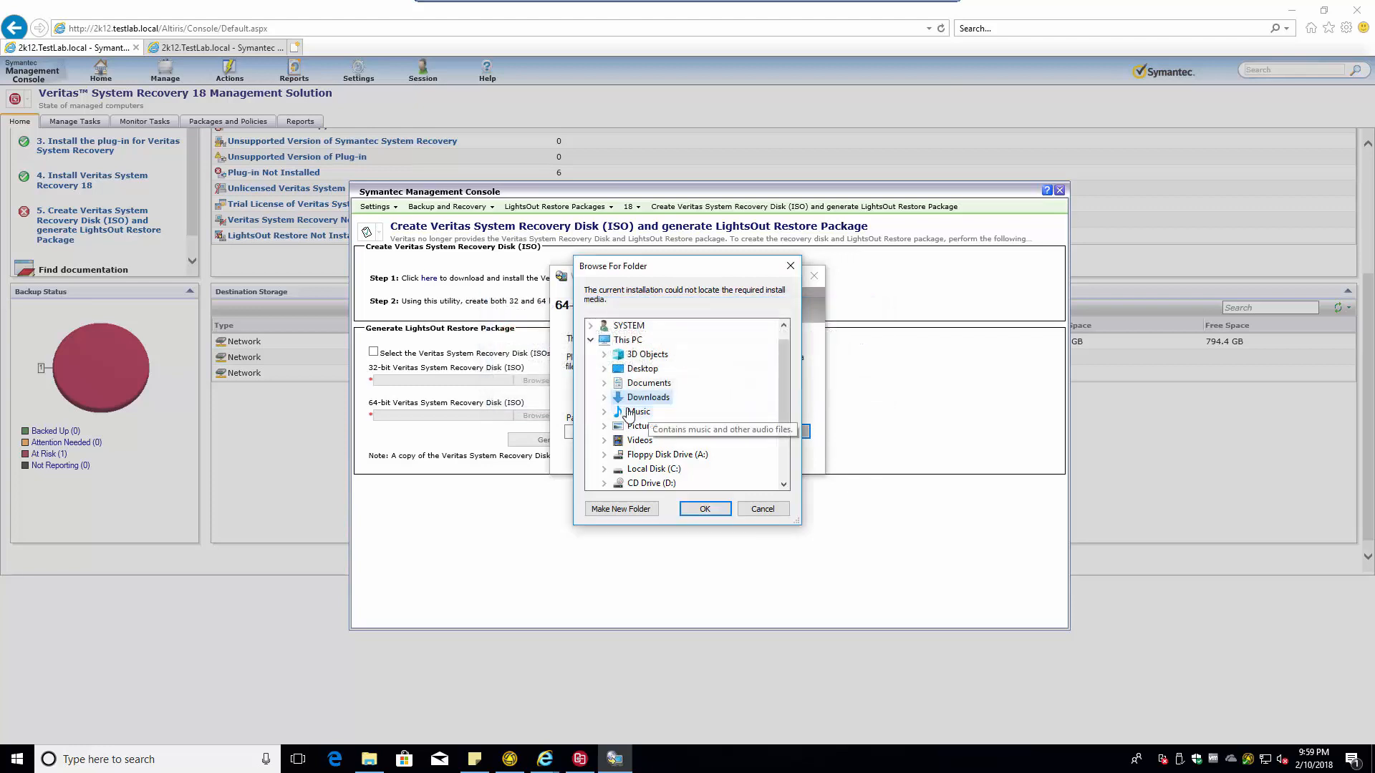
# - Set C:\Users\profile\Downloads\VSR_Management_Solution as media path; dismiss the invalid installation DVD error
pyautogui.doubleClick(643, 471)
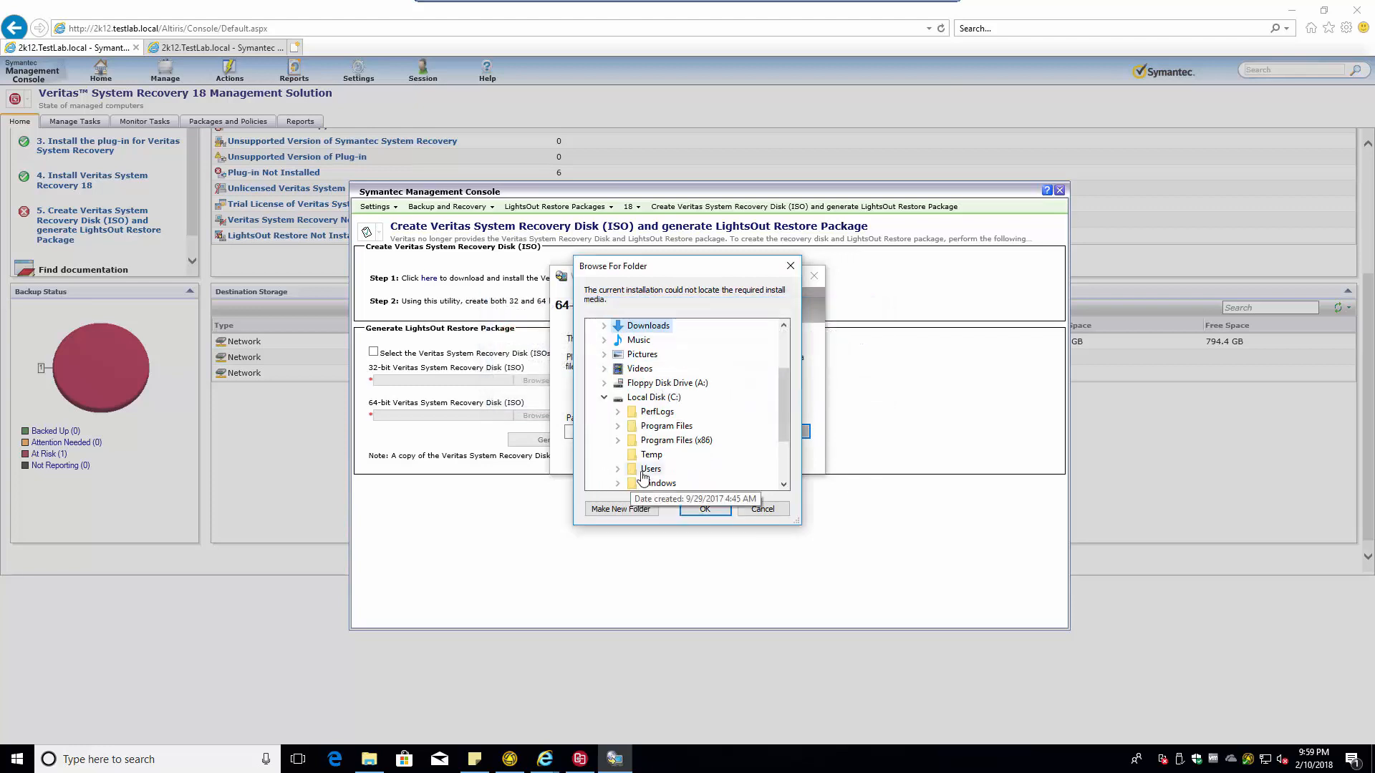
pyautogui.scroll(-2, 662, 363)
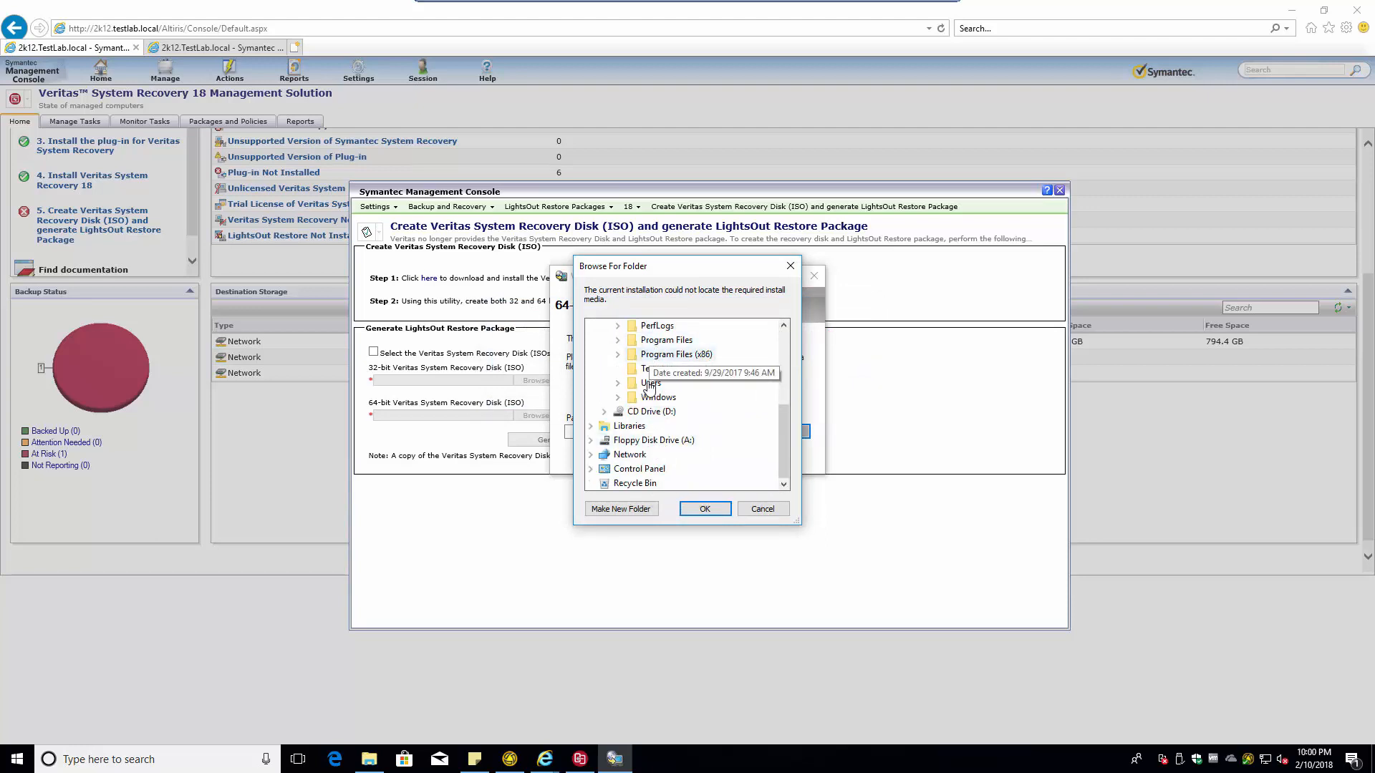
pyautogui.click(618, 382)
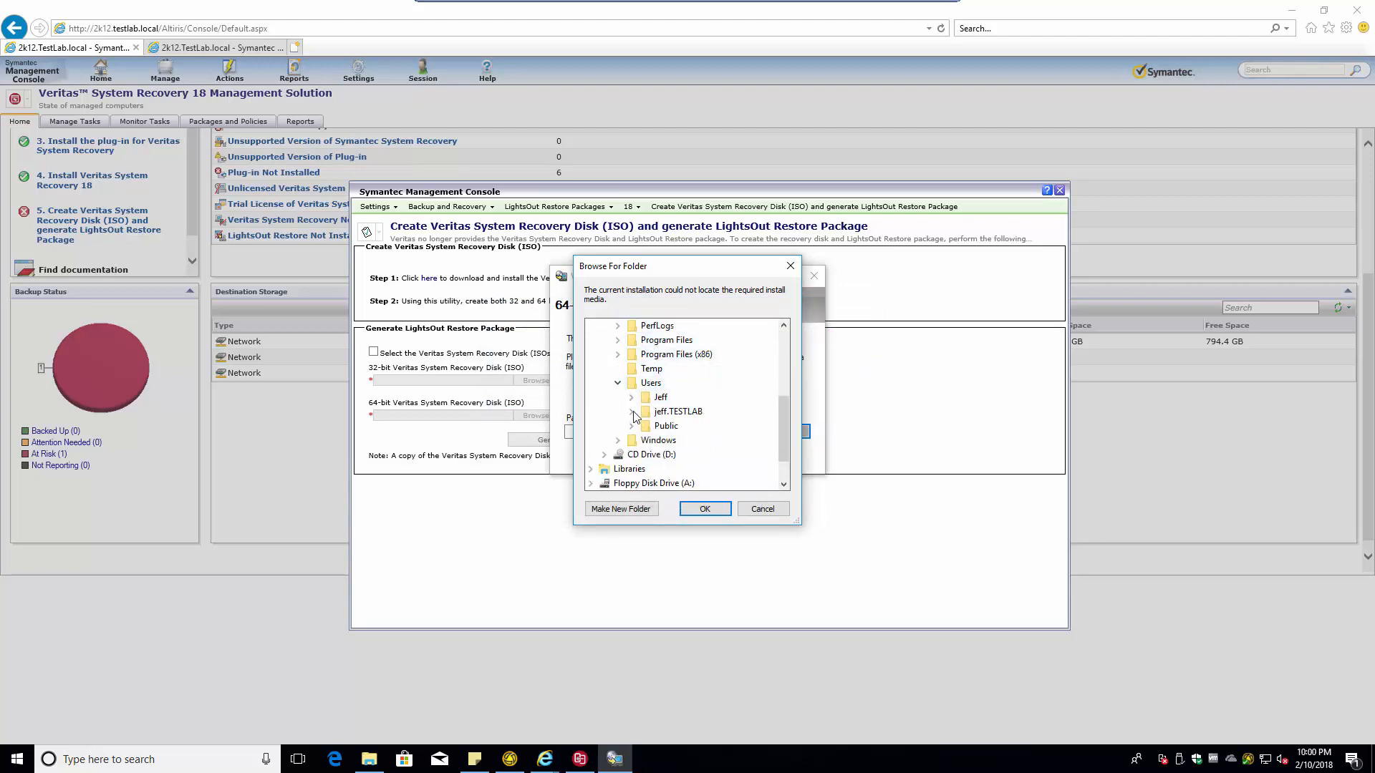
pyautogui.doubleClick(684, 410)
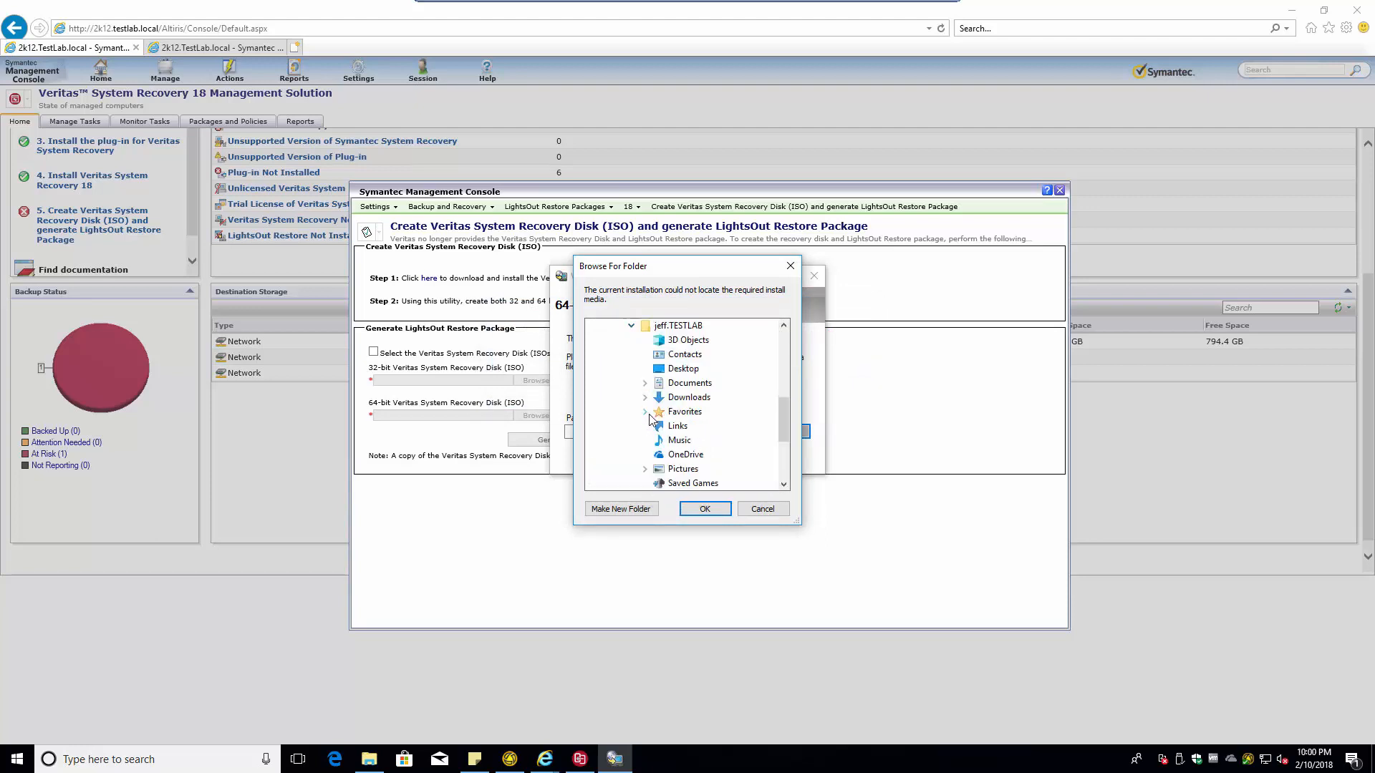
pyautogui.doubleClick(689, 398)
pyautogui.scroll(-3, 752, 449)
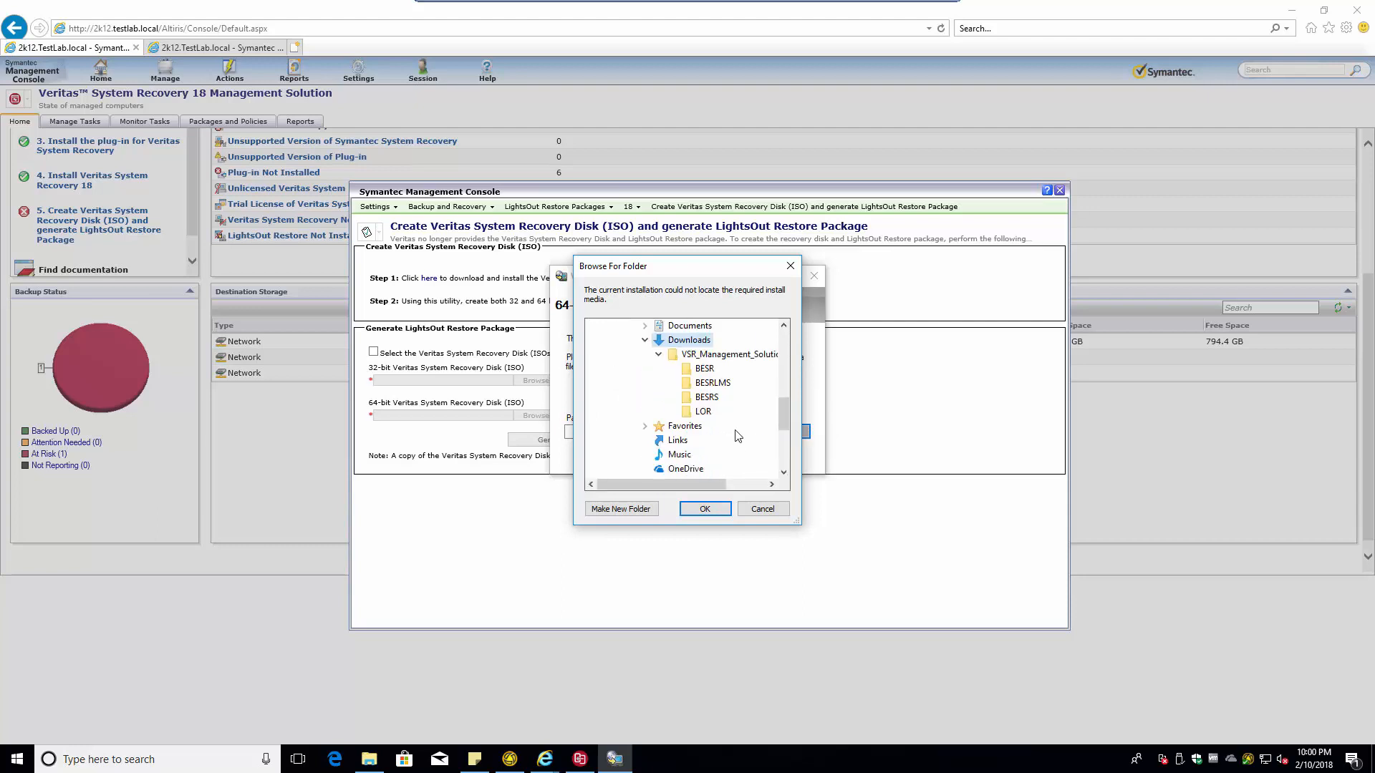
pyautogui.click(726, 358)
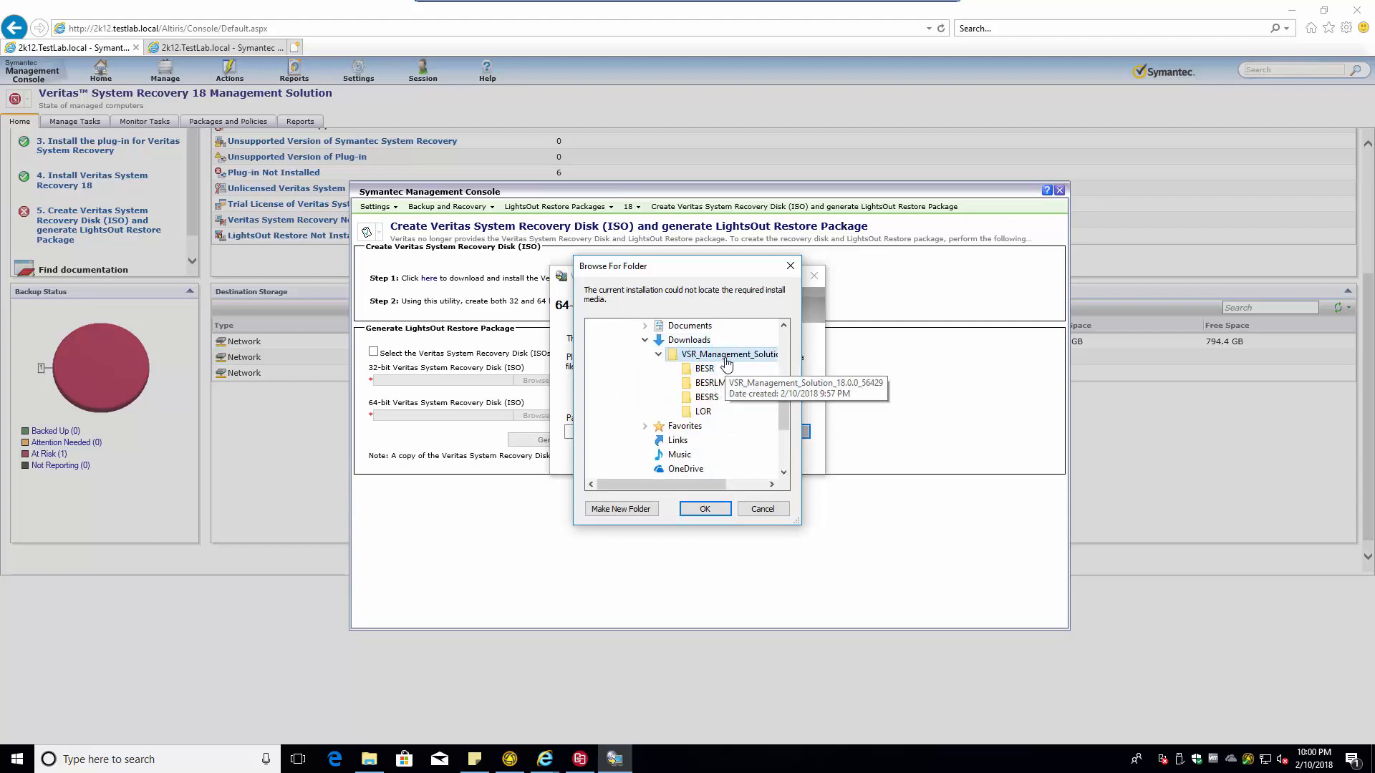
pyautogui.click(704, 509)
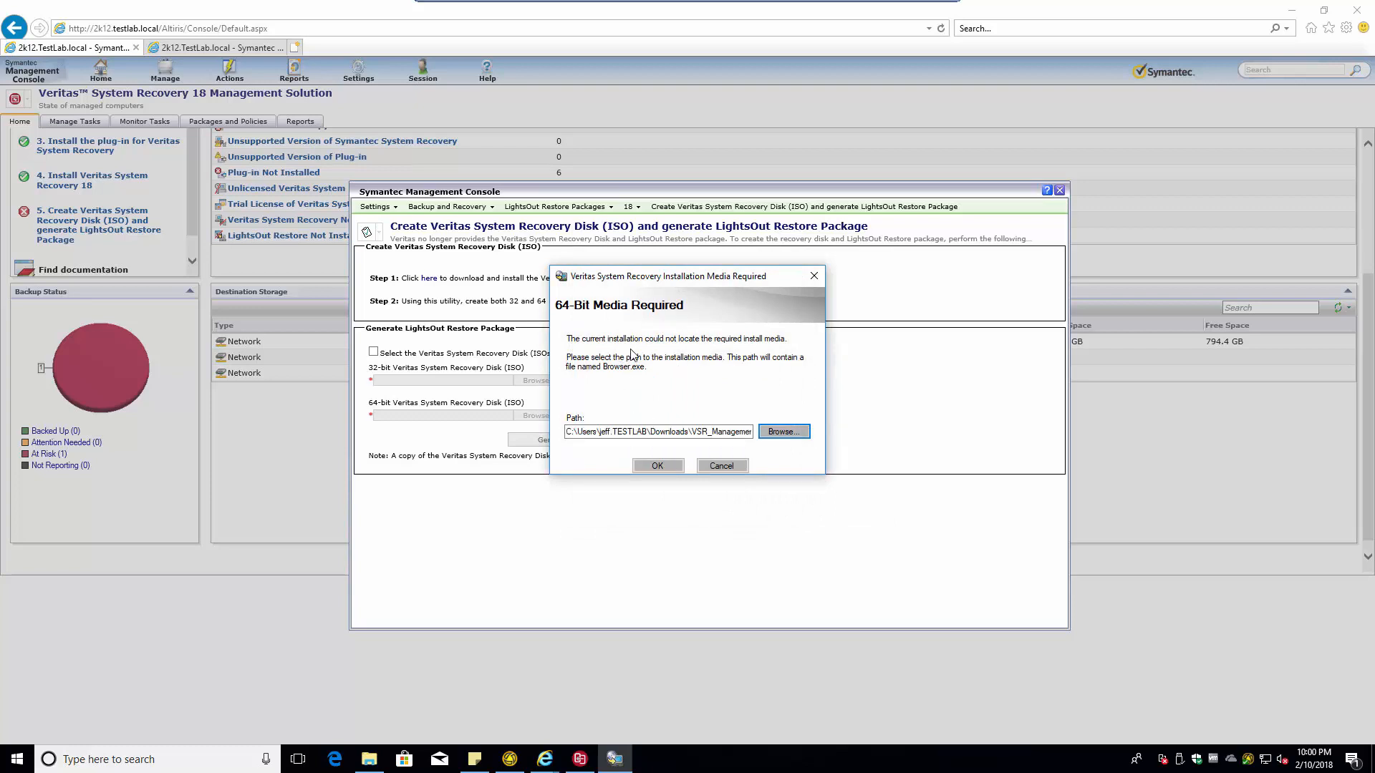
pyautogui.click(659, 465)
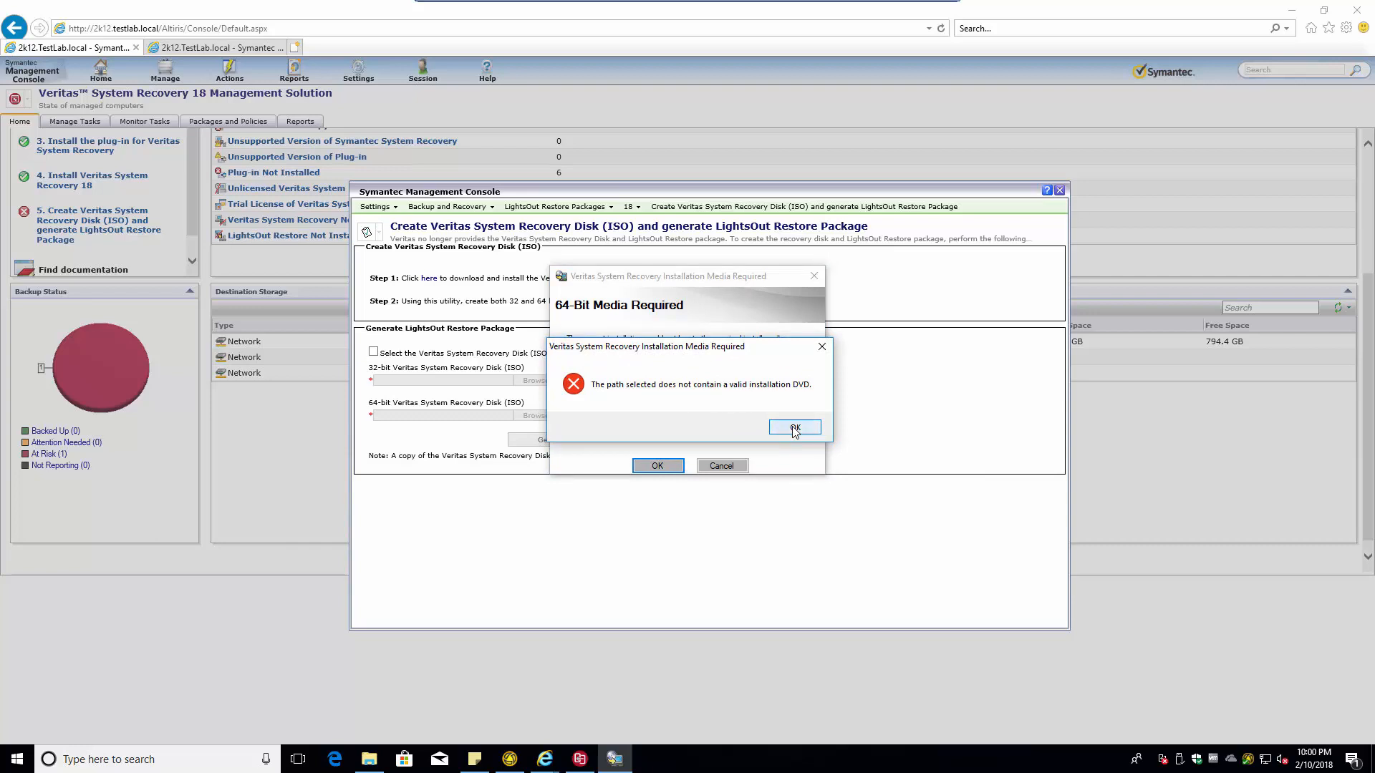
pyautogui.click(795, 427)
# - Browse to Downloads\VSR_Management_Solution\BESRS and accept it as the media folder
pyautogui.click(785, 431)
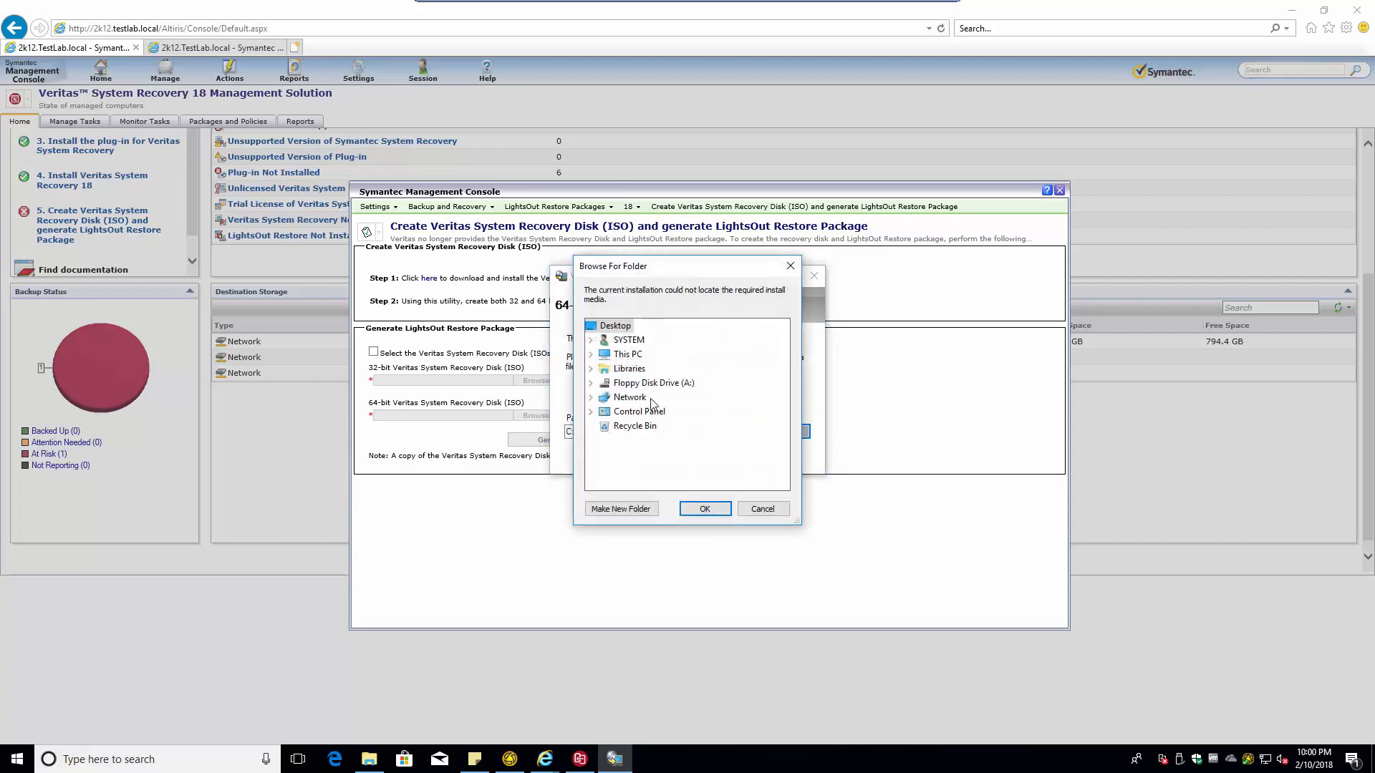
pyautogui.click(591, 355)
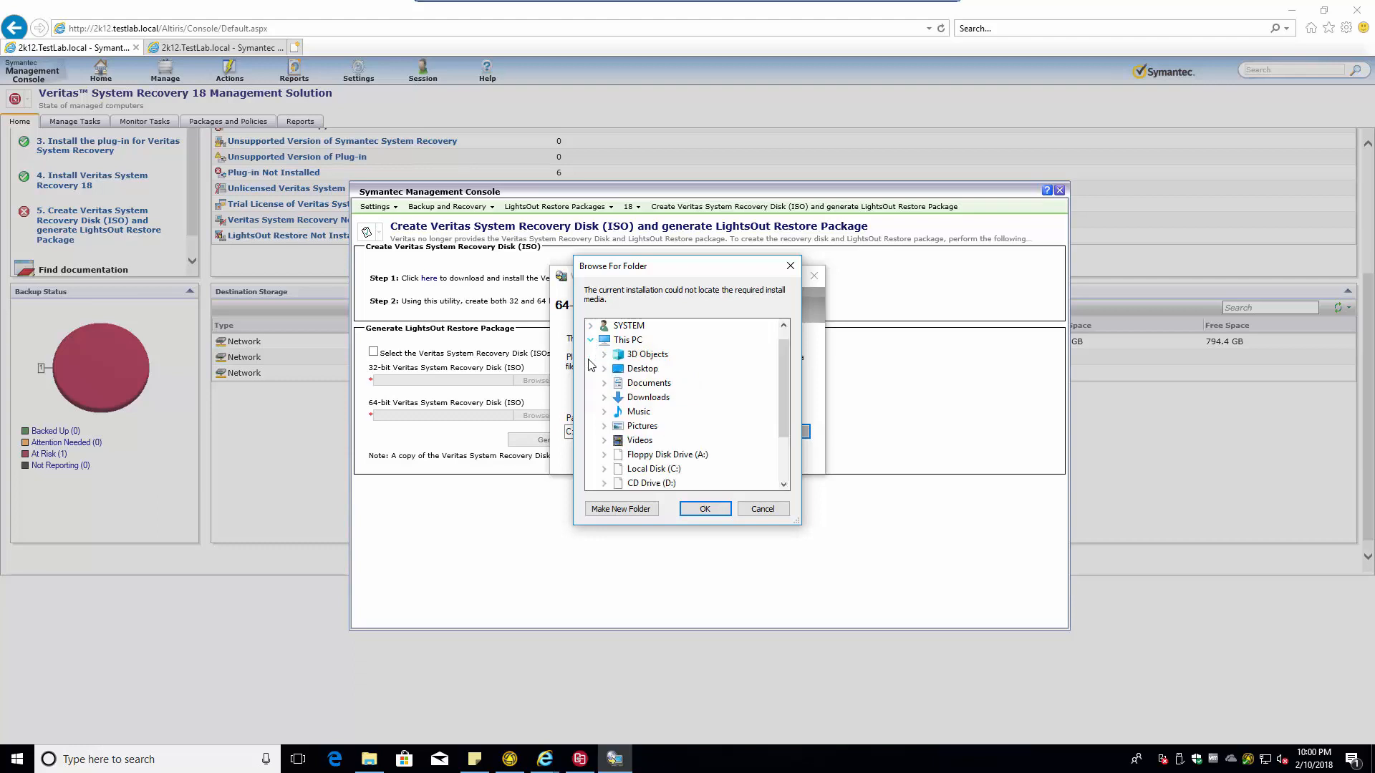
pyautogui.scroll(-2, 605, 408)
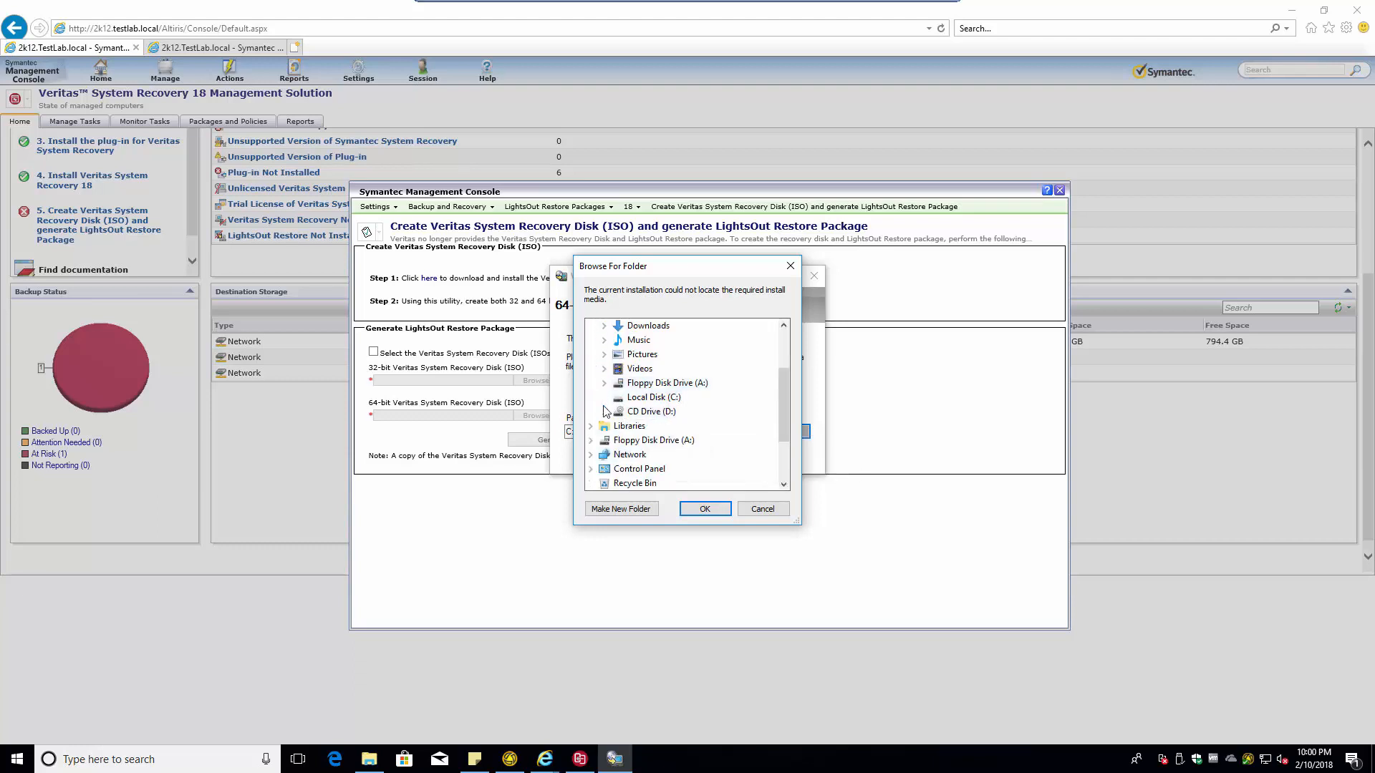
pyautogui.scroll(-2, 631, 442)
pyautogui.click(619, 383)
pyautogui.scroll(-1, 648, 424)
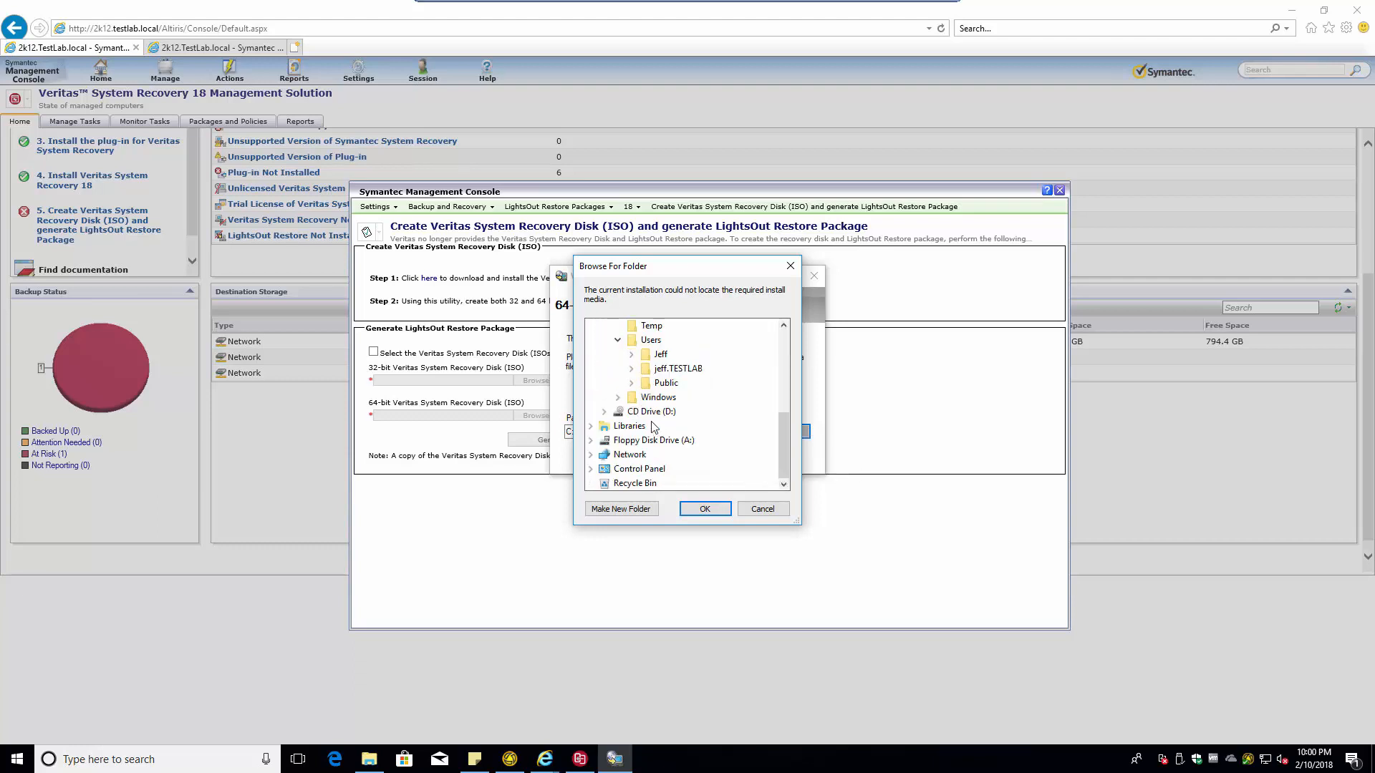
pyautogui.click(632, 368)
pyautogui.scroll(-2, 647, 372)
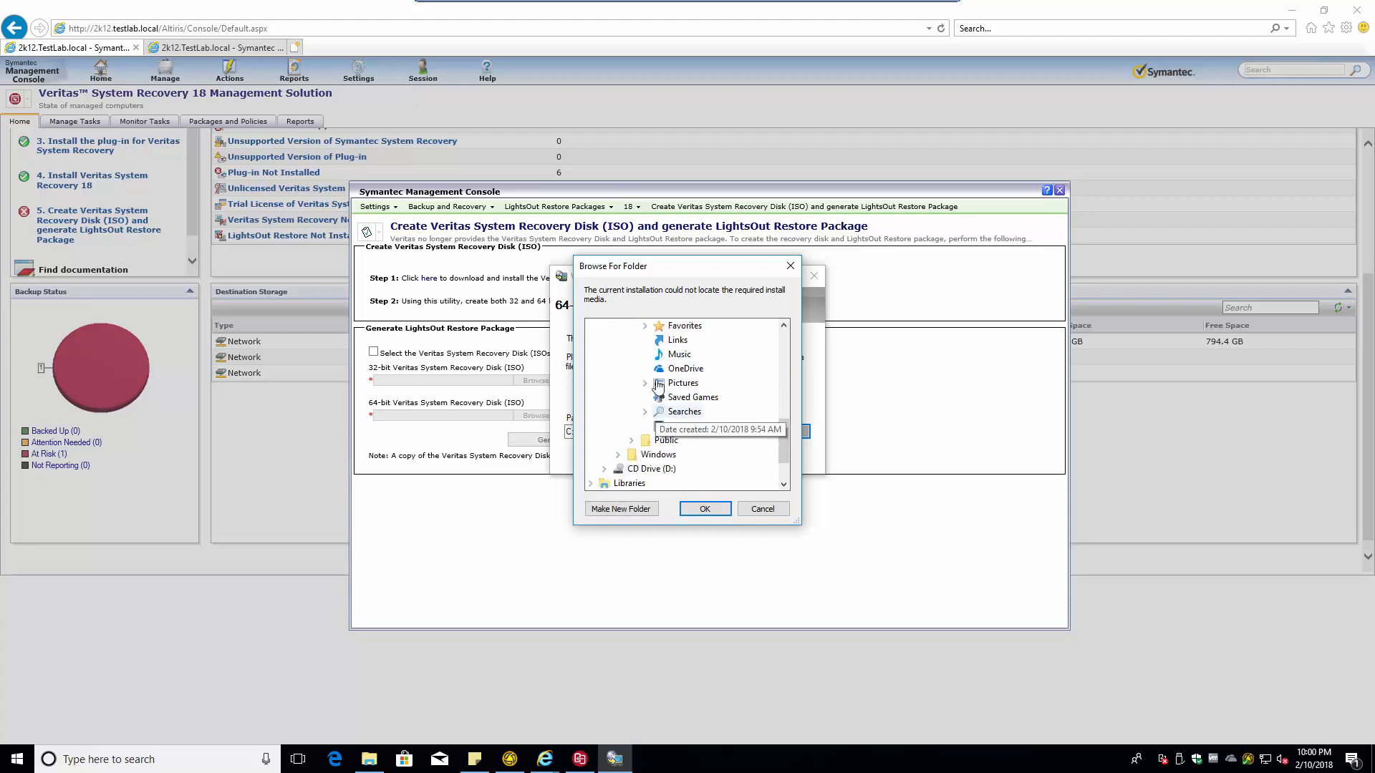
pyautogui.scroll(1, 655, 344)
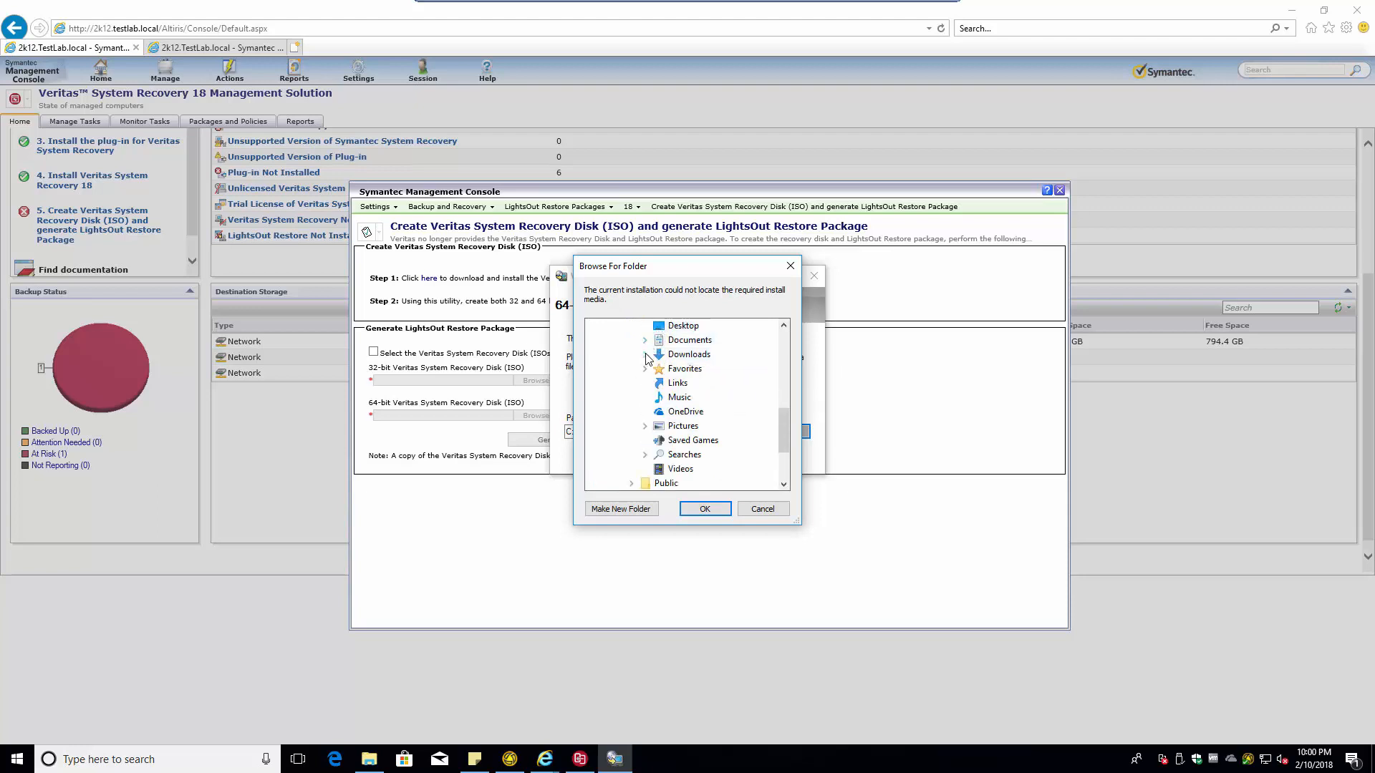
pyautogui.click(644, 354)
pyautogui.click(658, 369)
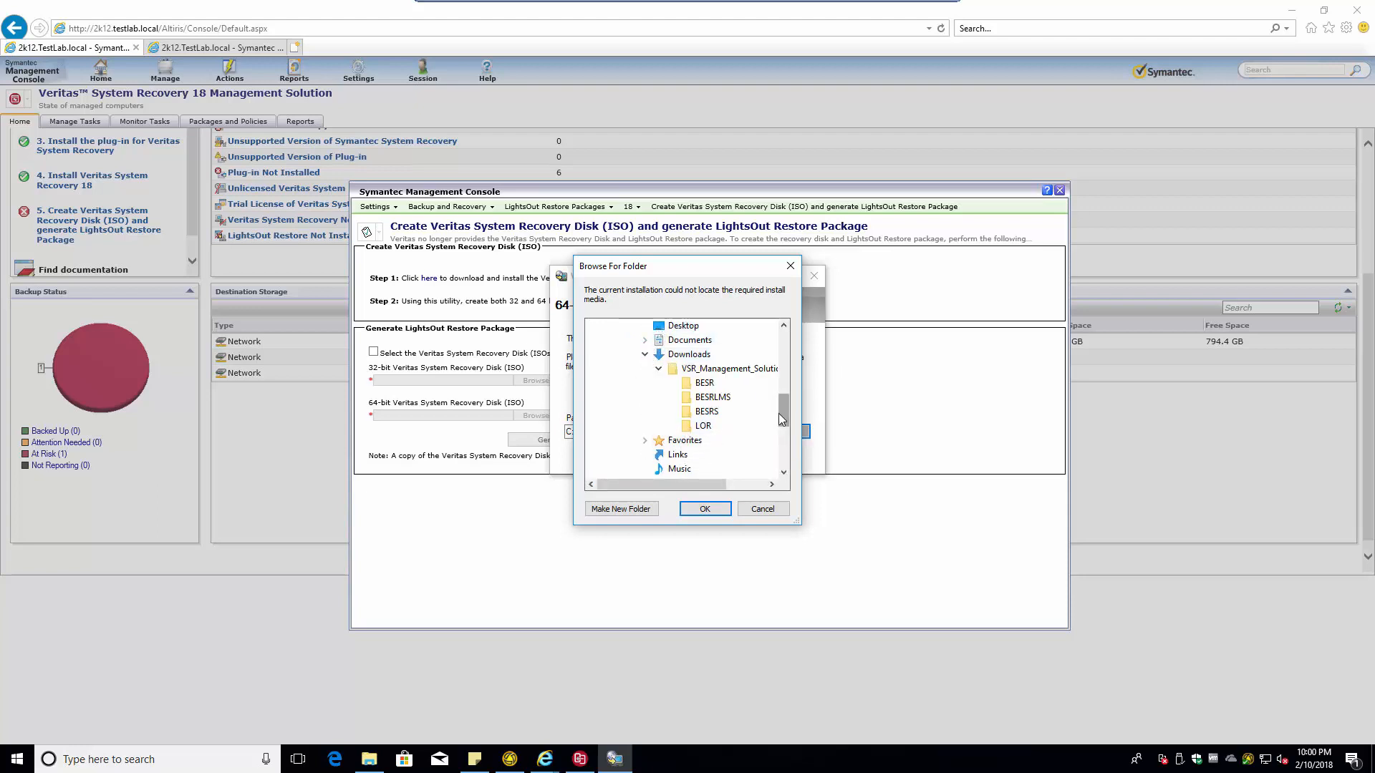
pyautogui.click(706, 411)
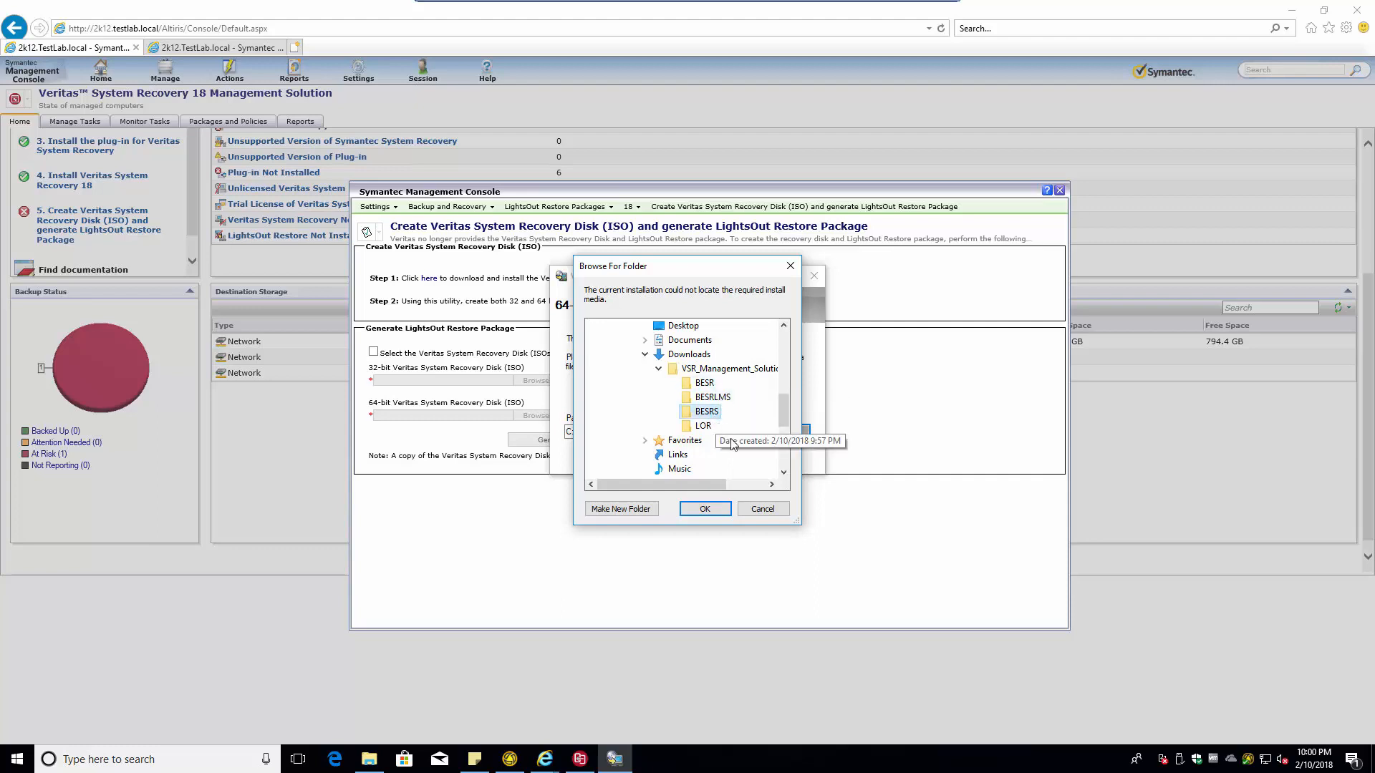
pyautogui.click(704, 509)
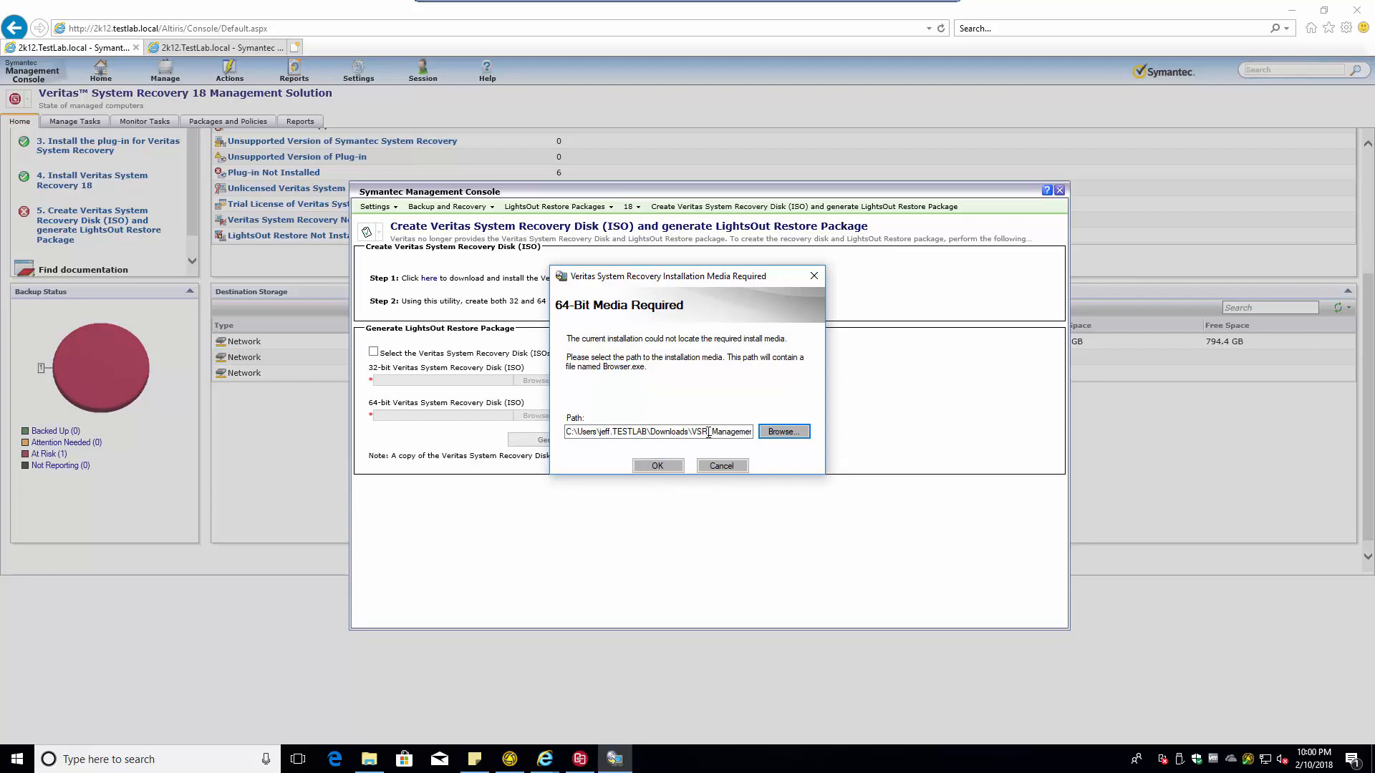
# - Submit the BESRS path as 64-bit media and dismiss the invalid installation DVD error
pyautogui.moveTo(708, 432); pyautogui.dragTo(816, 431)
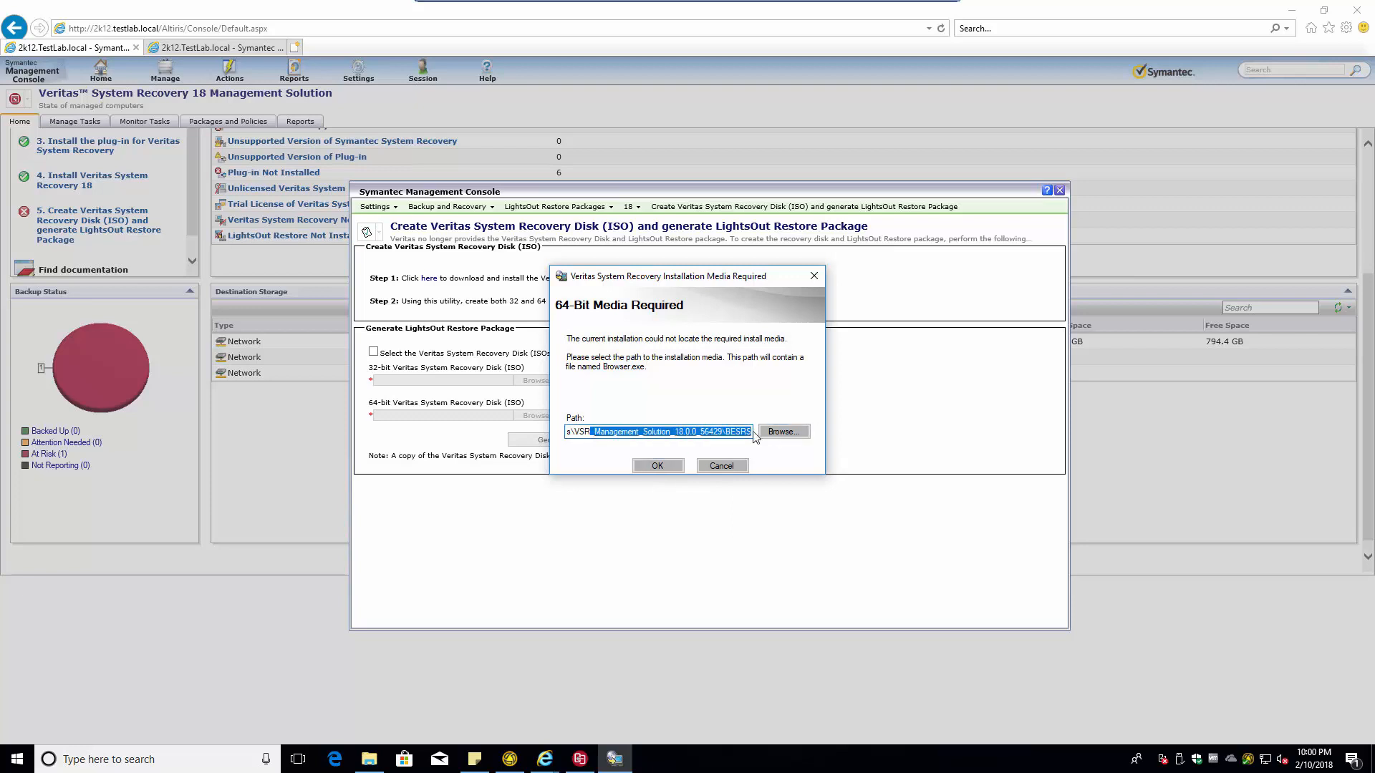
pyautogui.click(728, 432)
pyautogui.moveTo(567, 440); pyautogui.dragTo(393, 441)
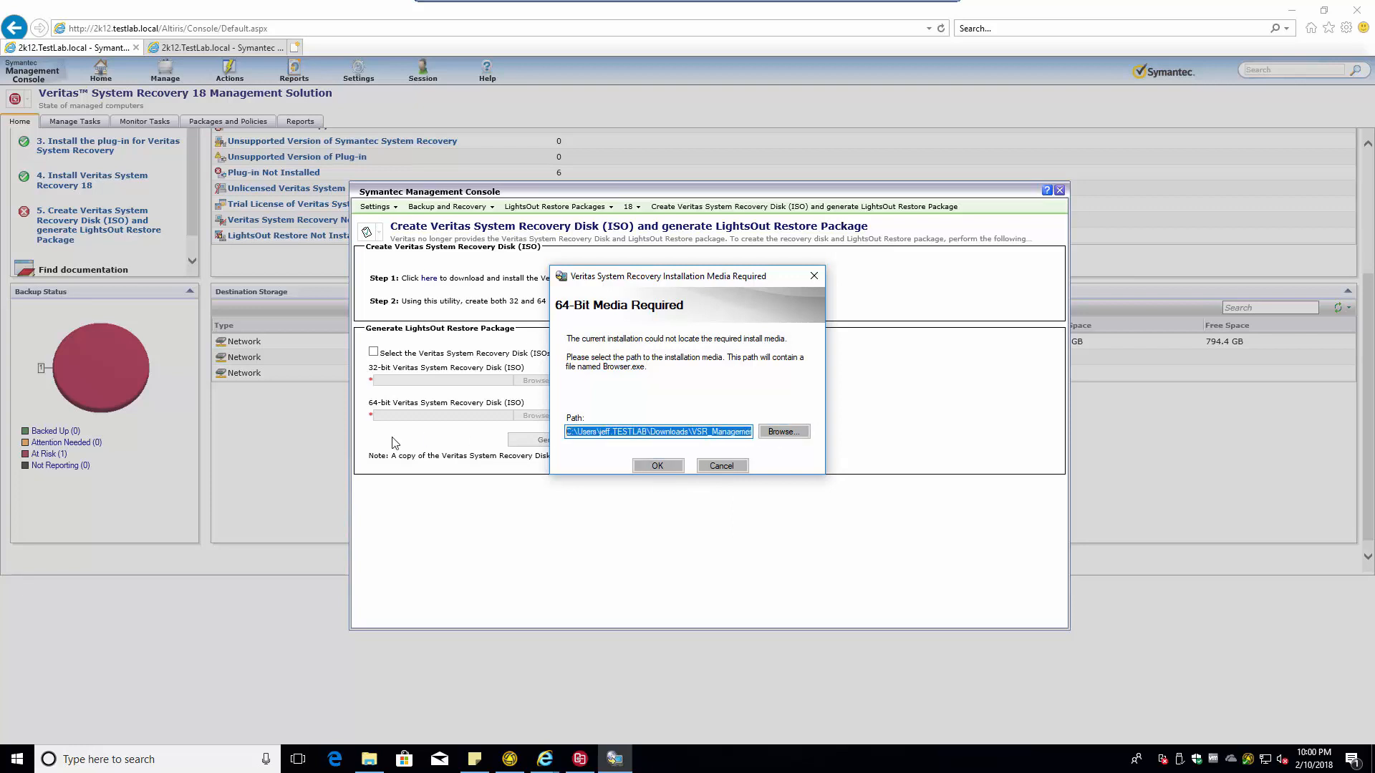
pyautogui.click(671, 466)
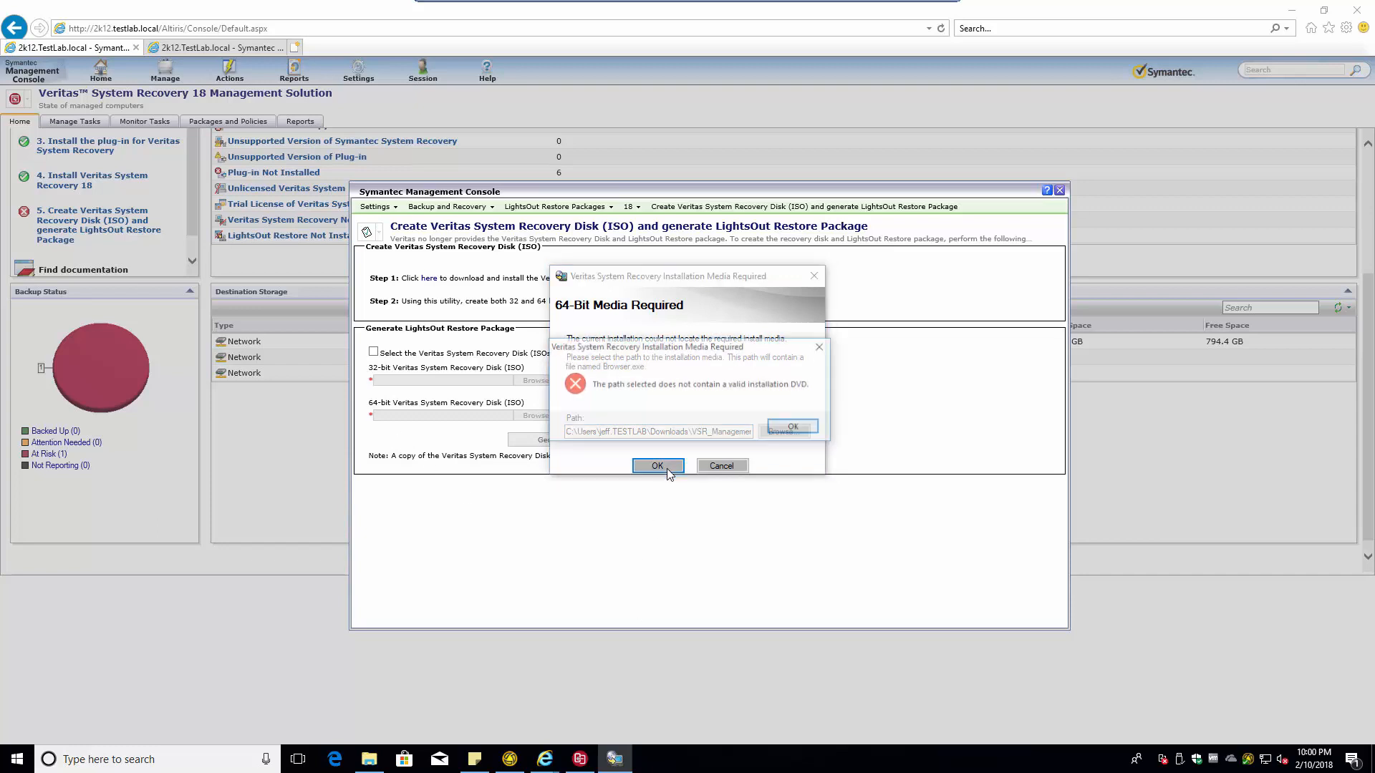
pyautogui.click(788, 428)
# - Cancel the folder browser and the 64-bit media request
pyautogui.click(778, 433)
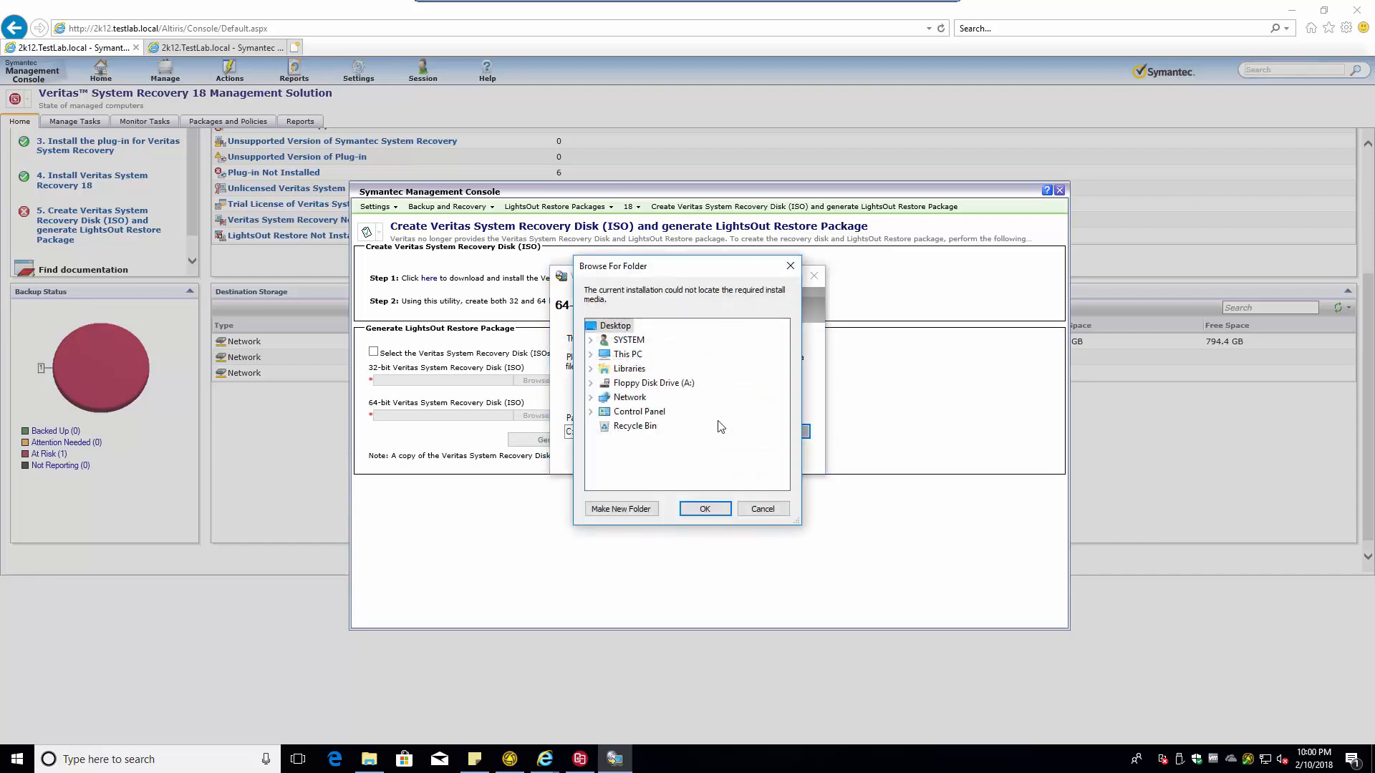
pyautogui.click(762, 509)
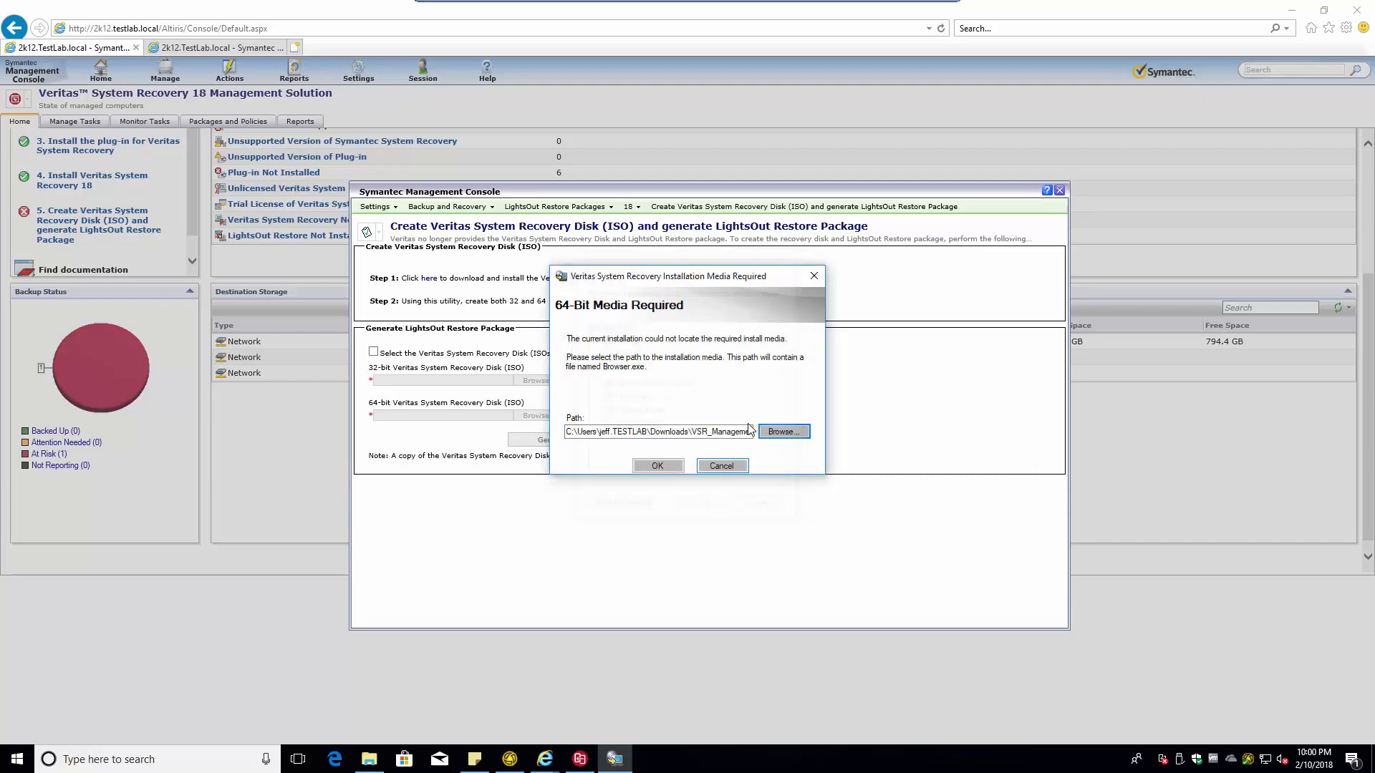
pyautogui.click(723, 459)
# - Close the installer and recovery disk page, then view Admin-PC in the Backup Status report
pyautogui.click(846, 572)
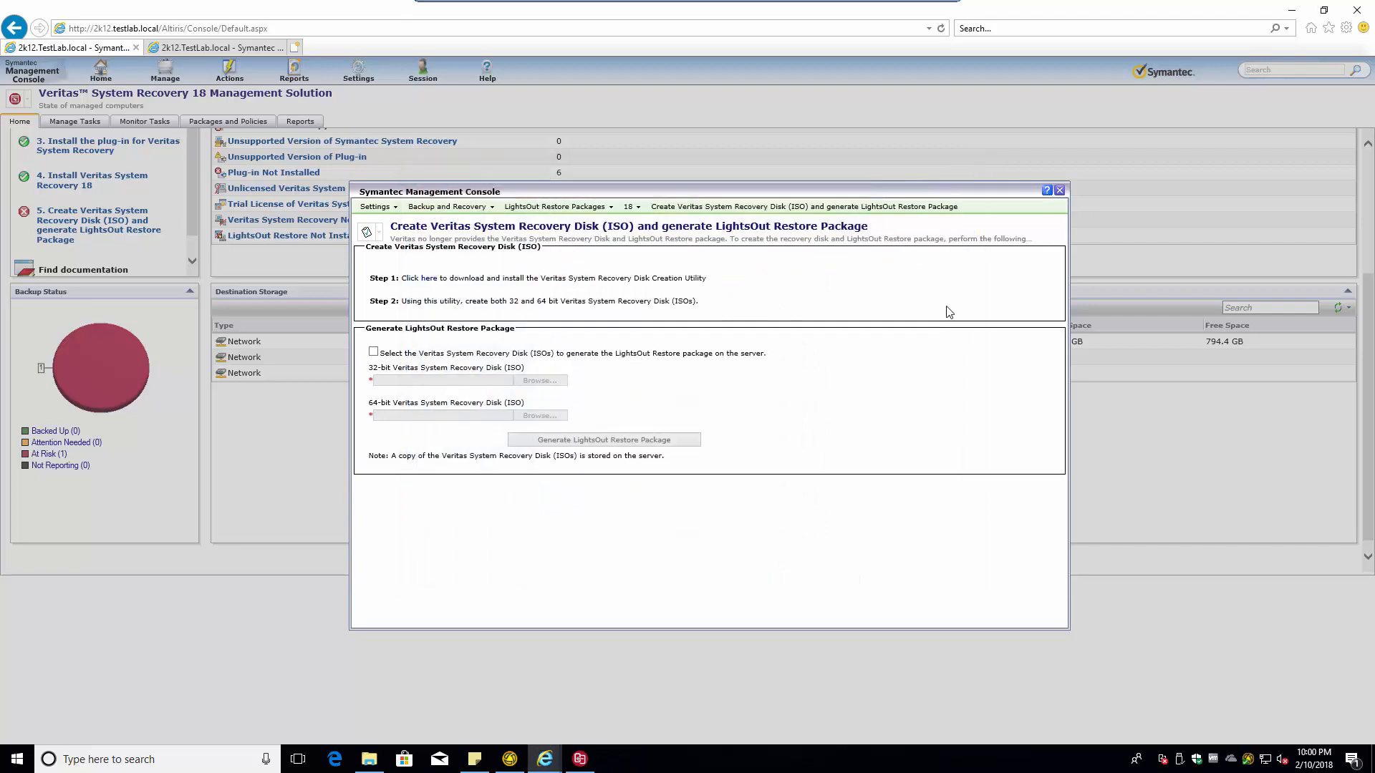
pyautogui.click(1057, 192)
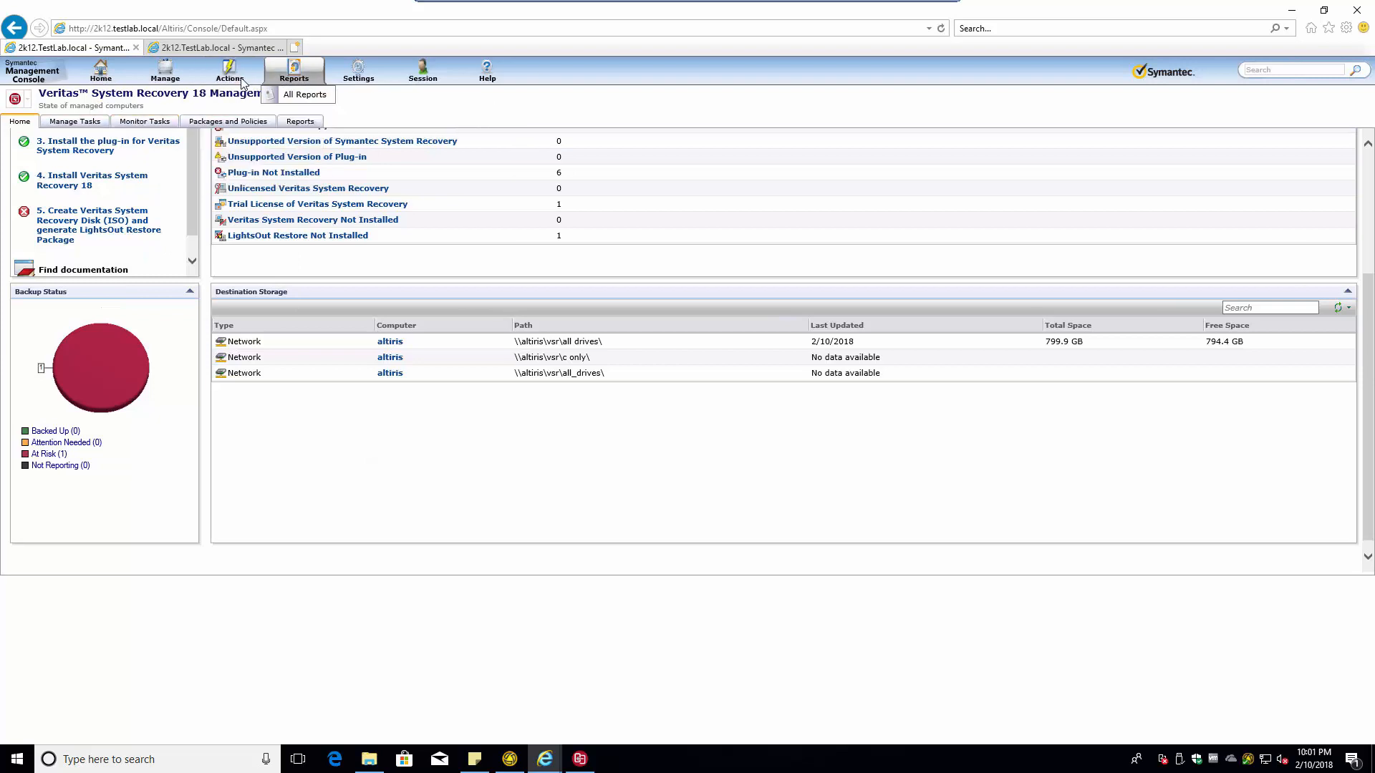
pyautogui.click(300, 121)
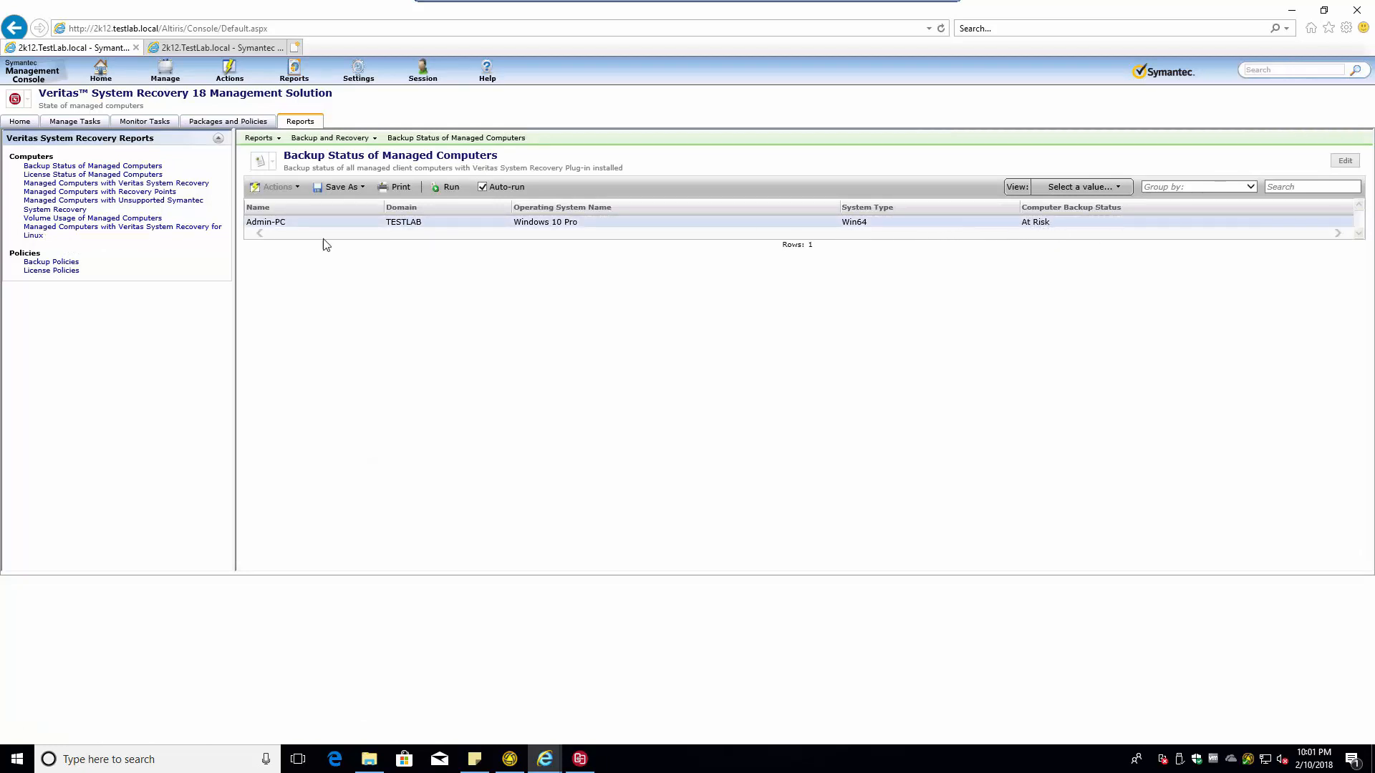
pyautogui.click(298, 224)
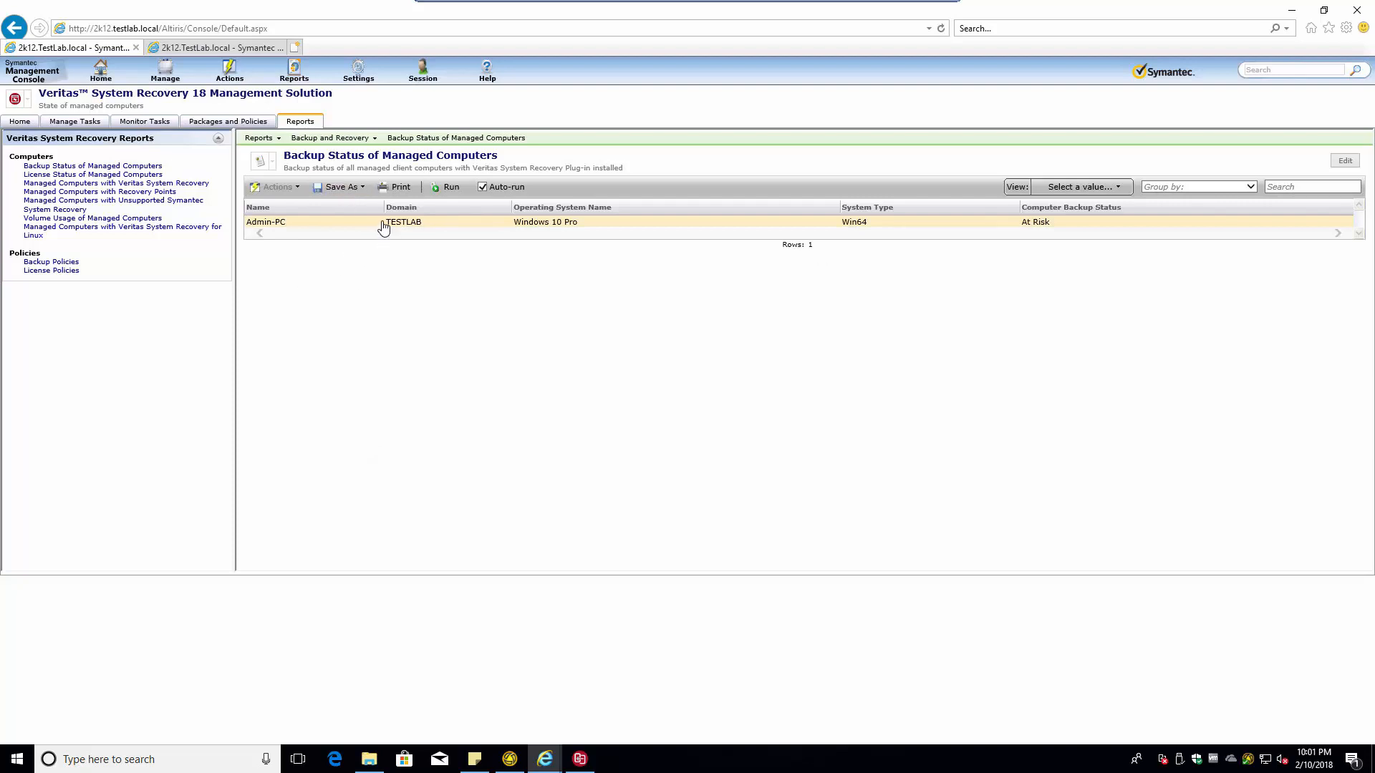
# - Check Admin-PC's License Status, view the Managed Computers with Veritas System Recovery report, then go to Manage Tasks
pyautogui.click(134, 175)
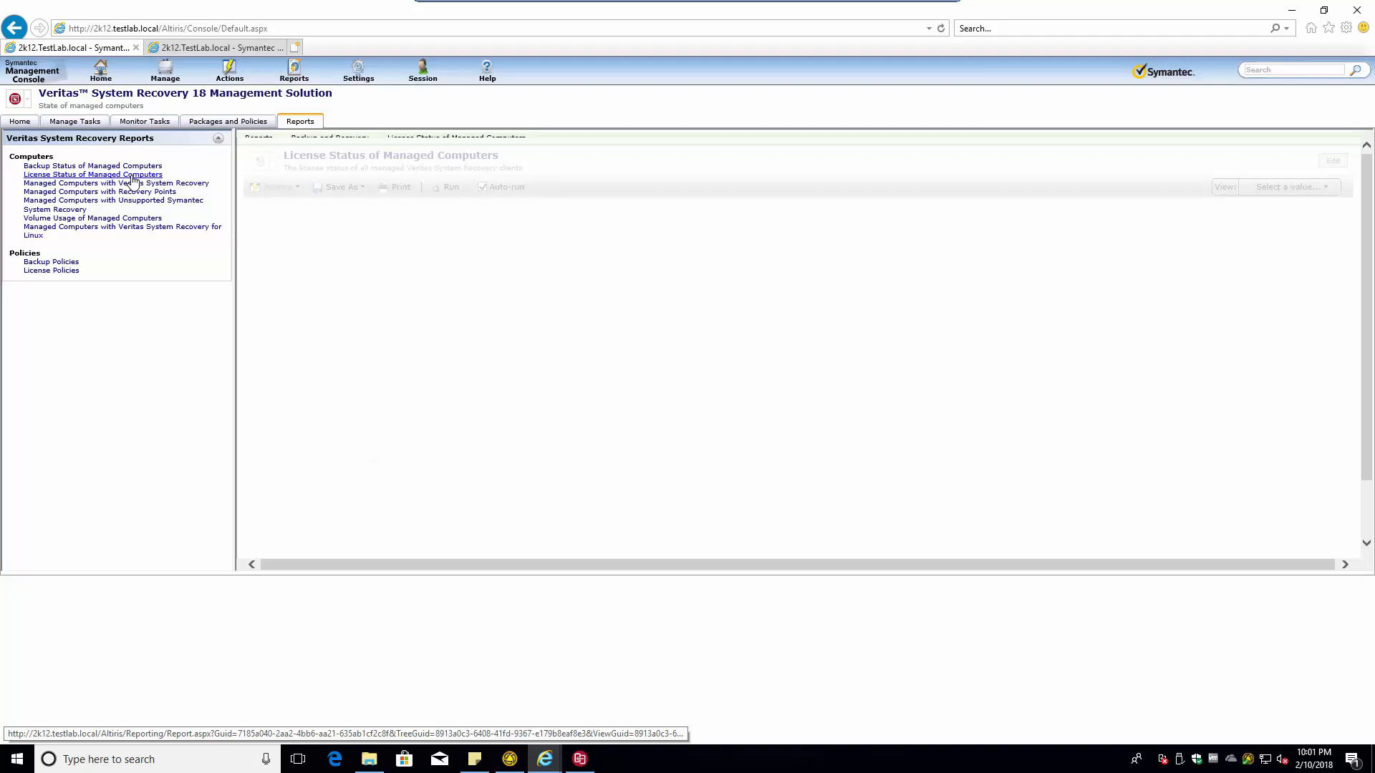
pyautogui.rightClick(528, 260)
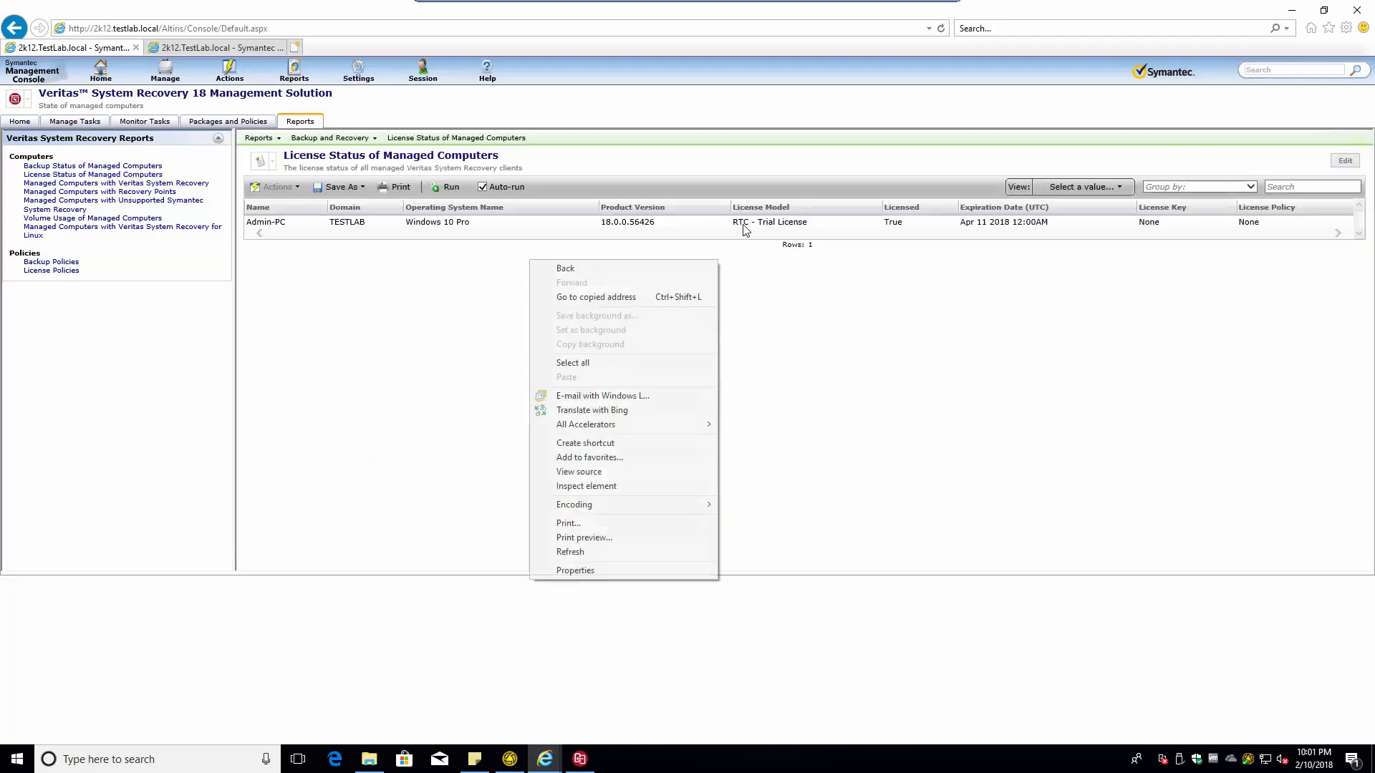
pyautogui.click(379, 227)
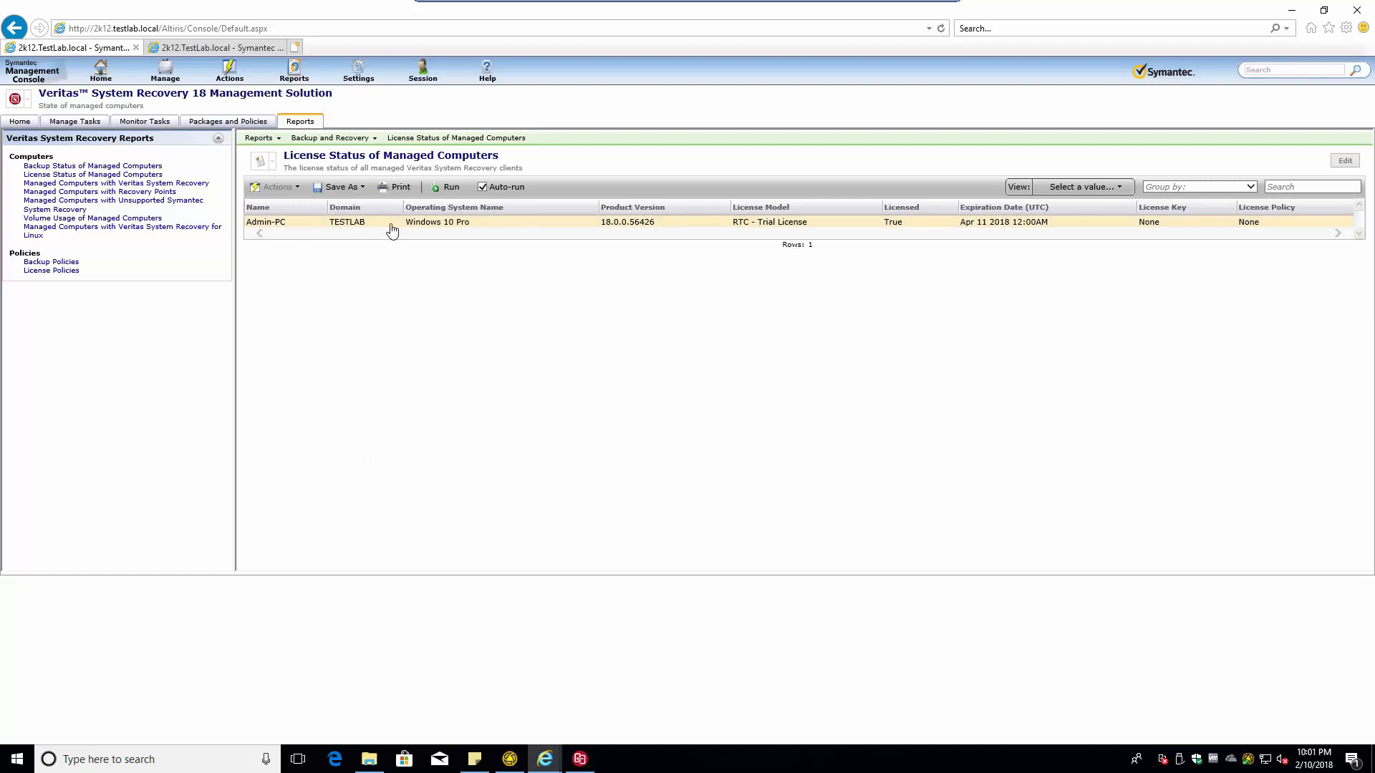
pyautogui.click(132, 184)
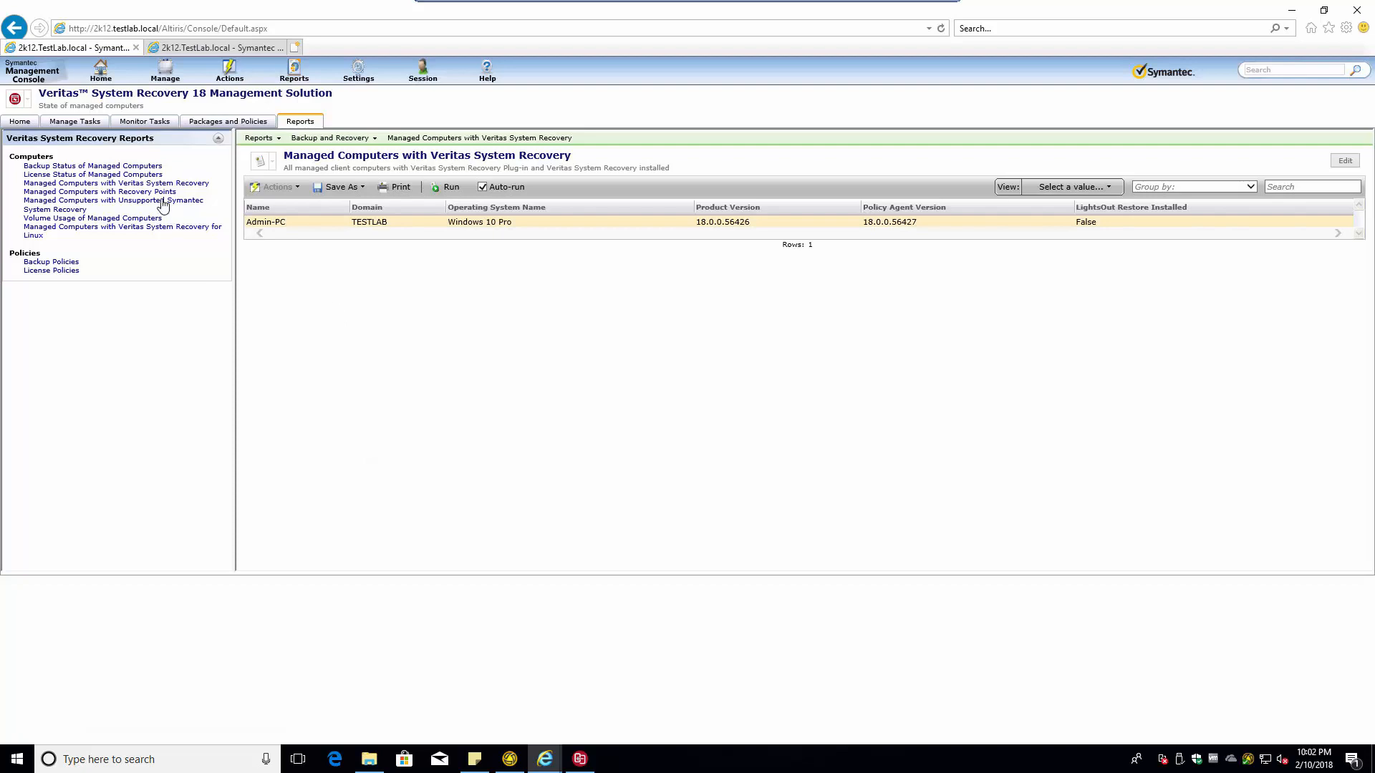
pyautogui.click(73, 122)
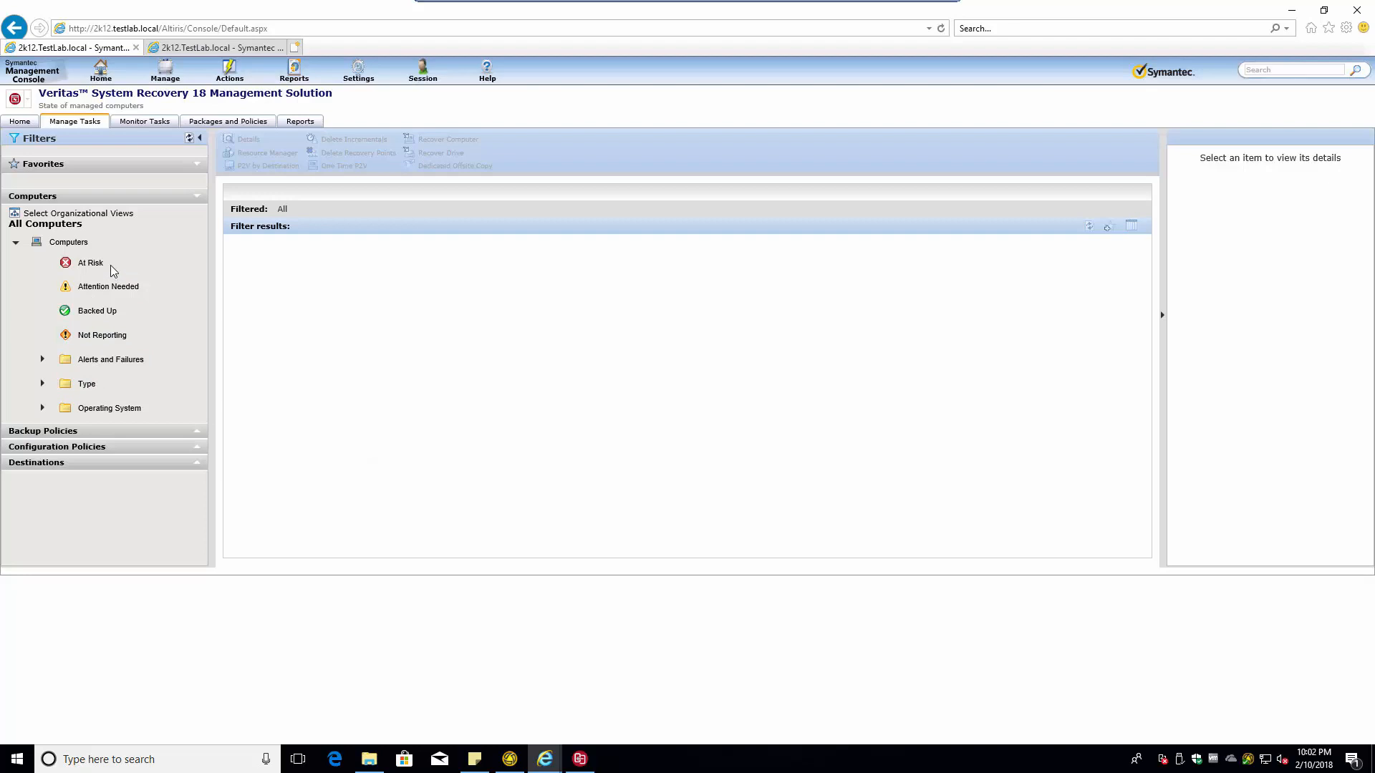
# - Open the Lab All Drives policy from Independent Recovery Point backup policies for editing
pyautogui.click(198, 433)
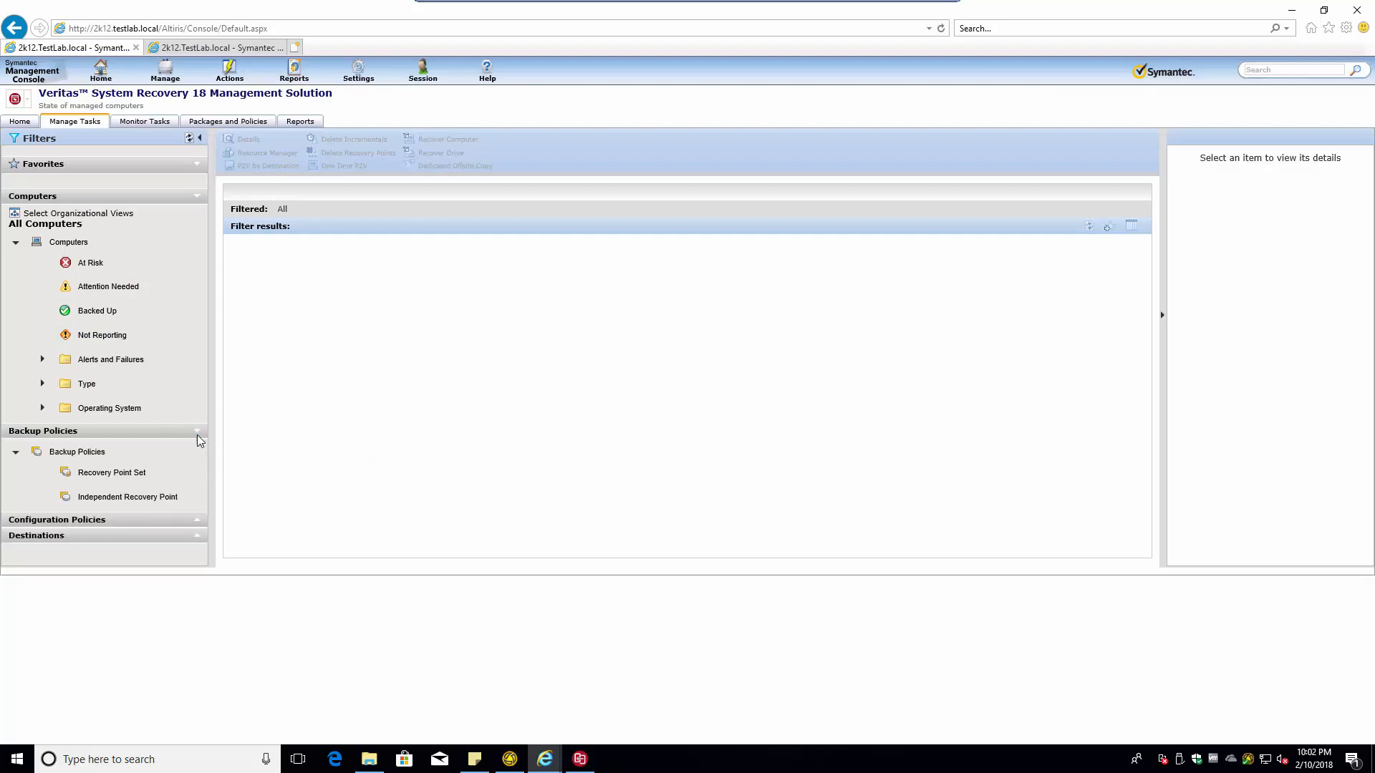
pyautogui.click(148, 499)
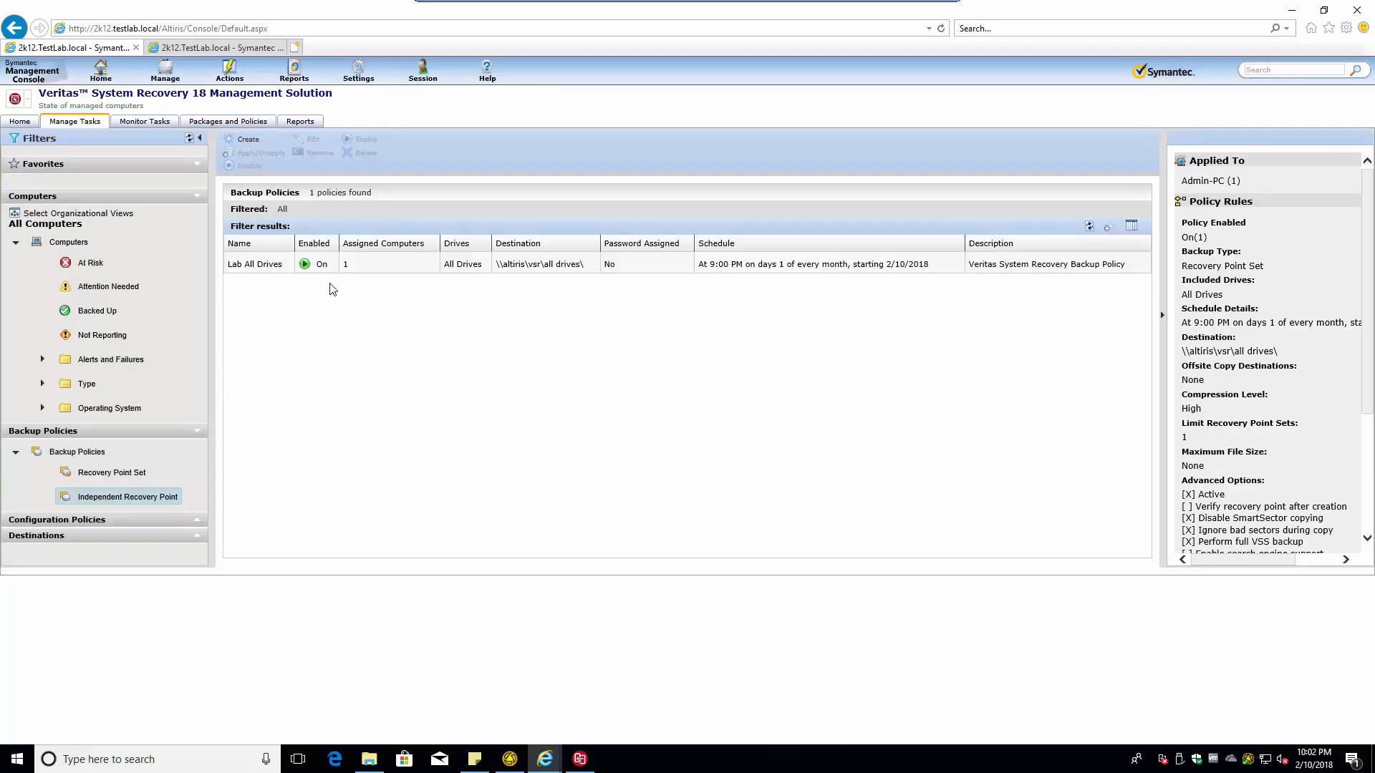
pyautogui.rightClick(258, 267)
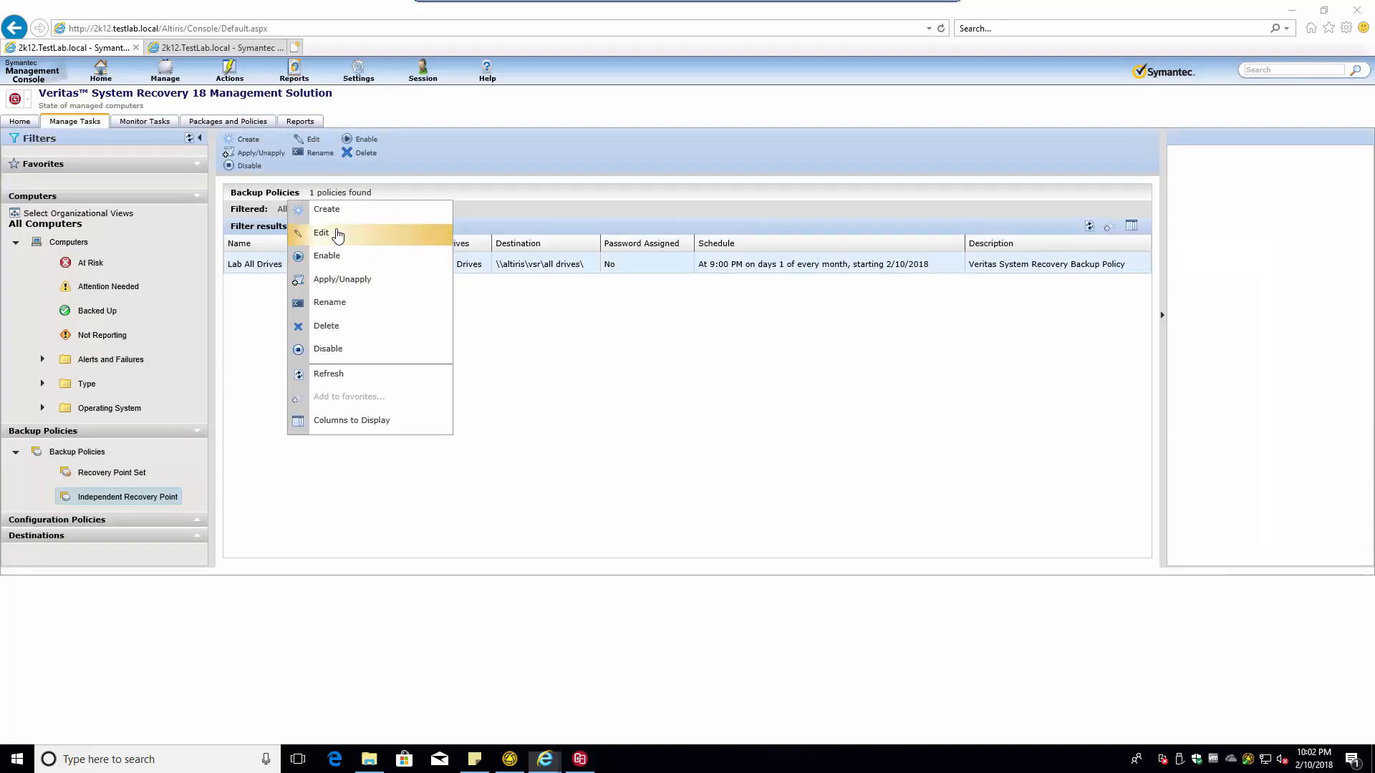
pyautogui.click(339, 235)
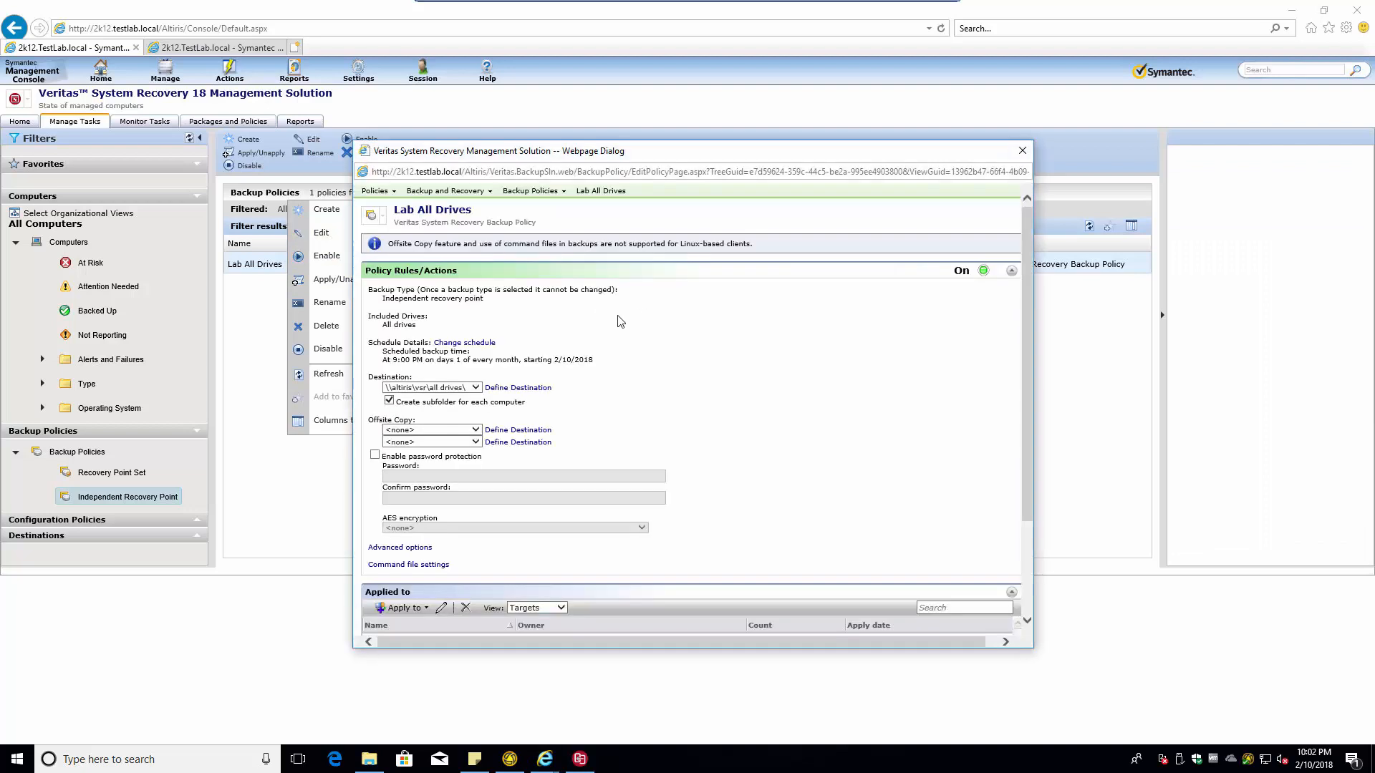
# - Inspect Admin-PC in the policy's Applied to and Backup Status lists, then close the editor
pyautogui.scroll(-3, 595, 557)
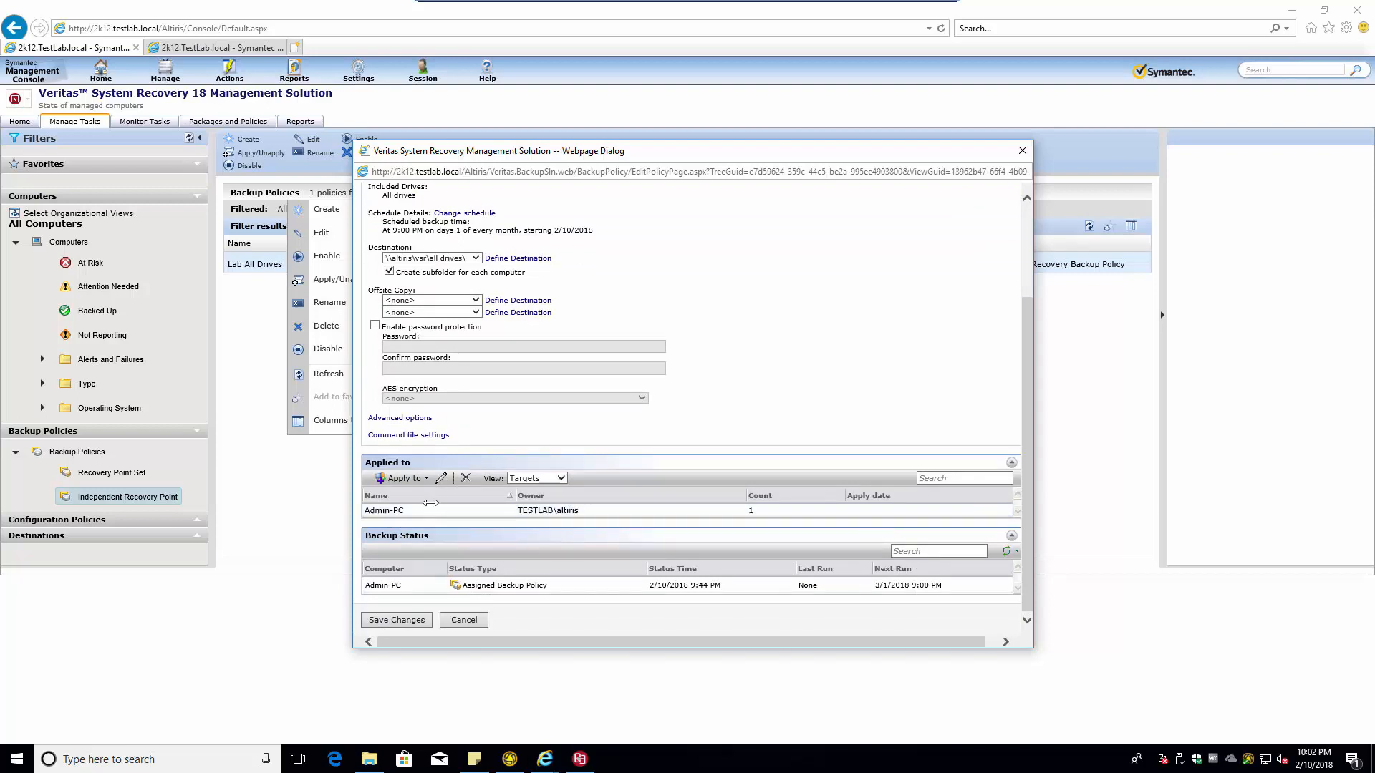
pyautogui.click(449, 516)
pyautogui.click(425, 593)
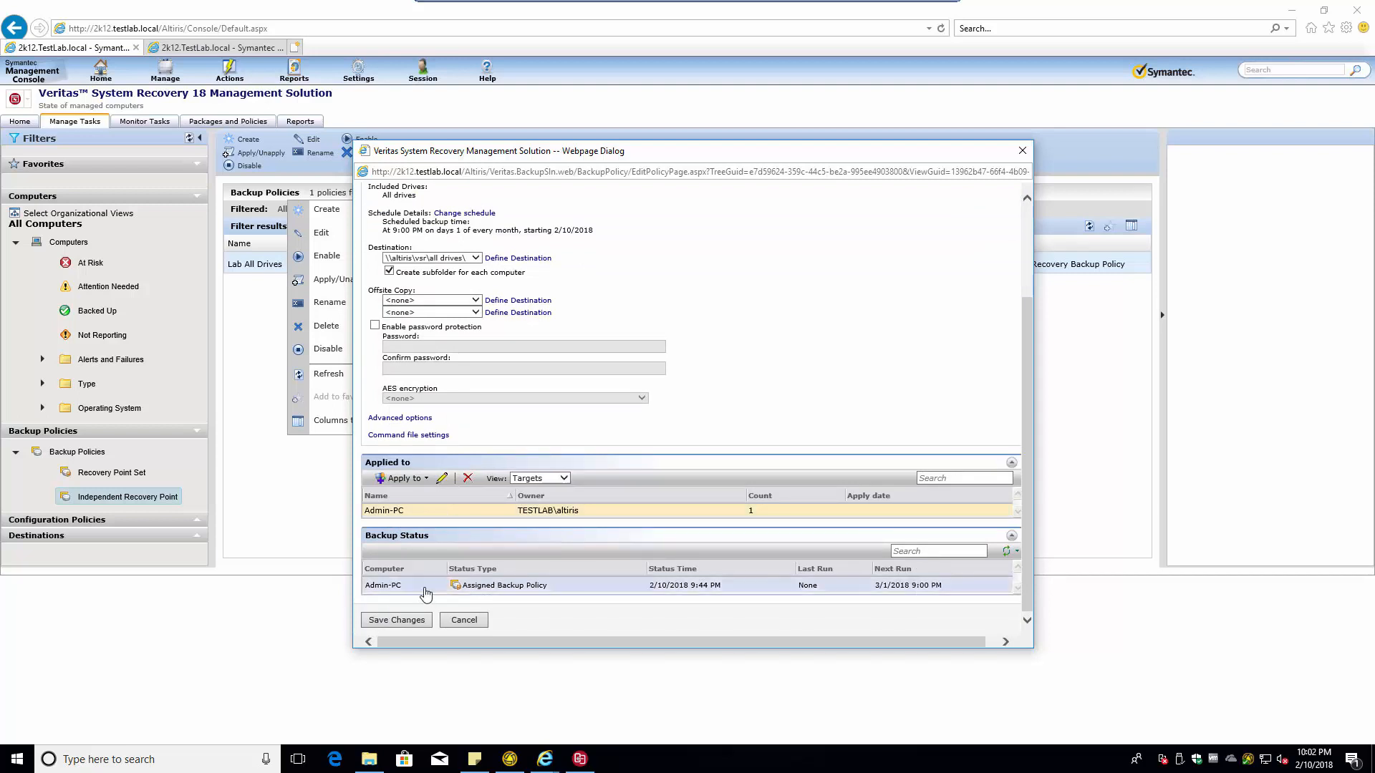
pyautogui.rightClick(424, 591)
pyautogui.moveTo(433, 594)
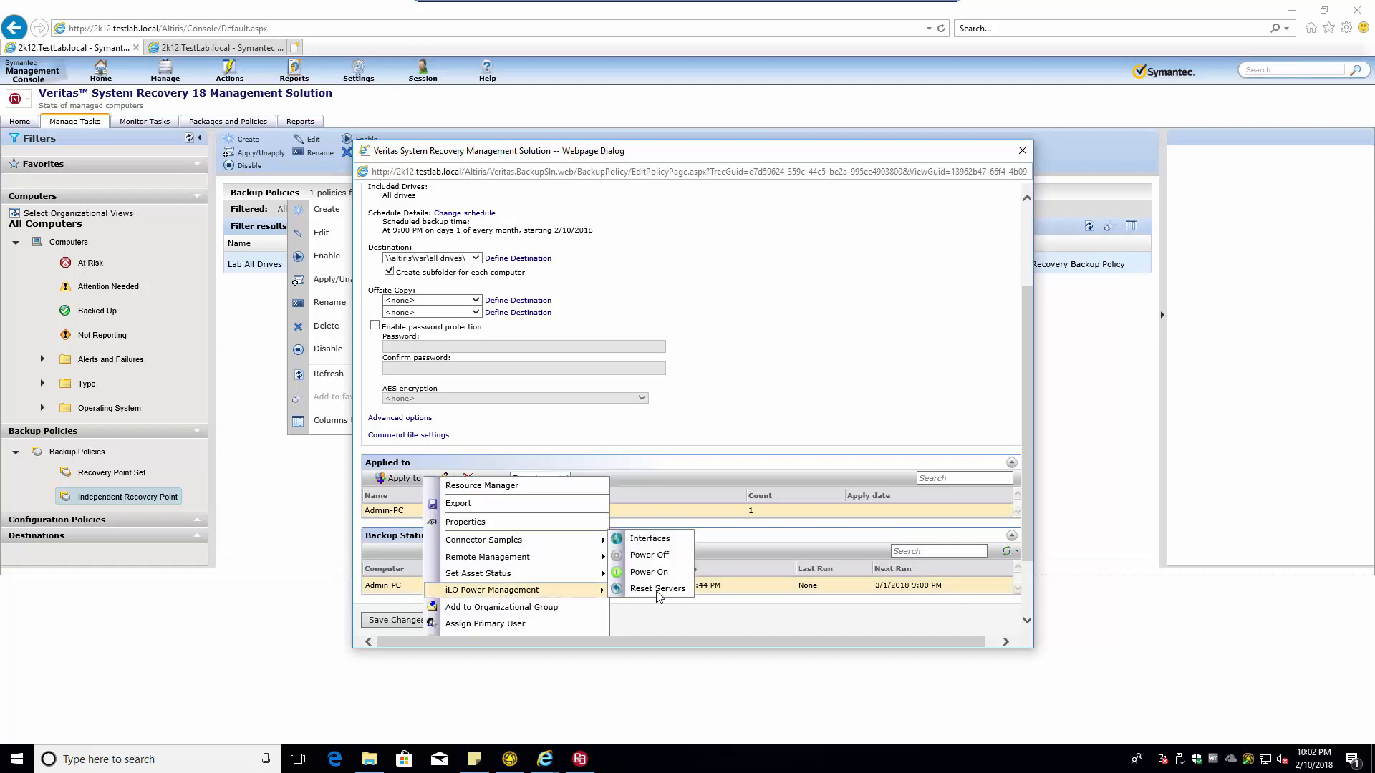
pyautogui.moveTo(478, 579)
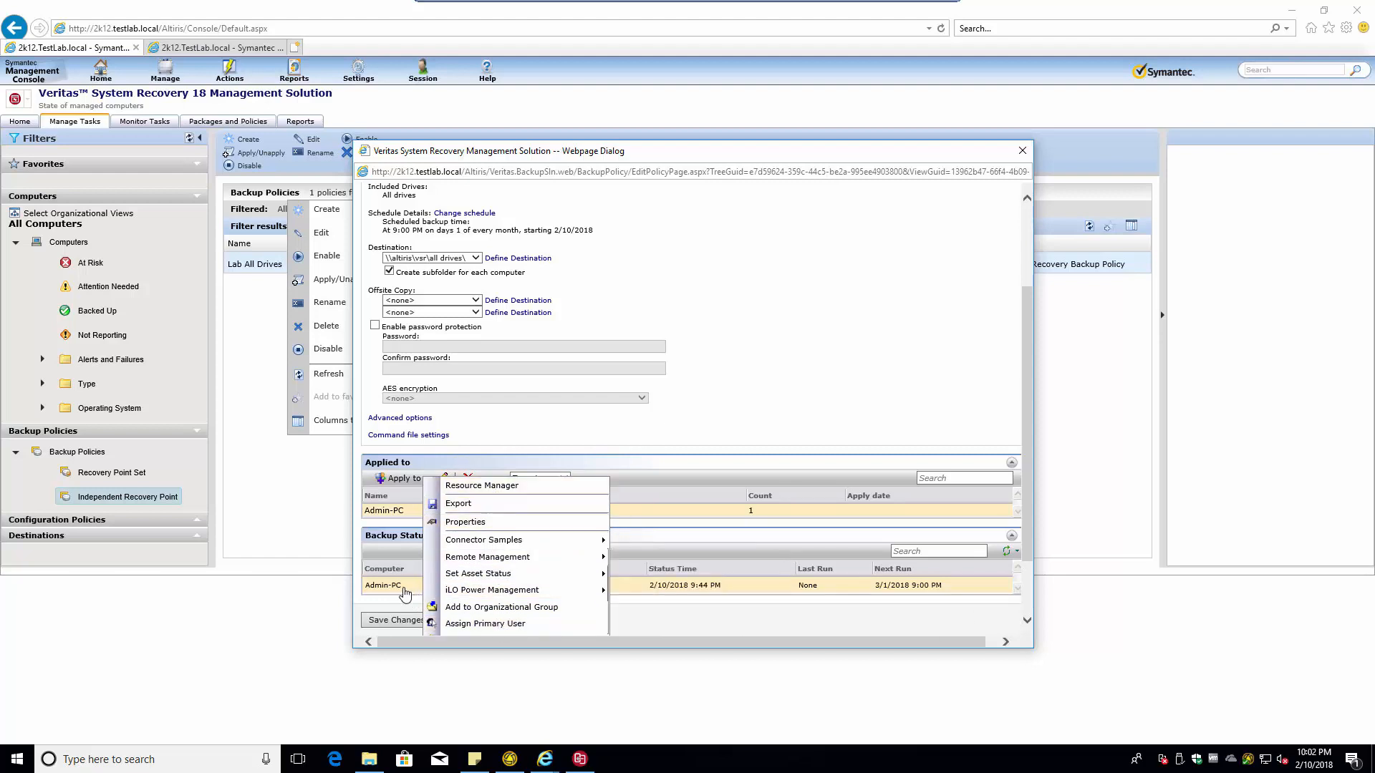
pyautogui.click(401, 593)
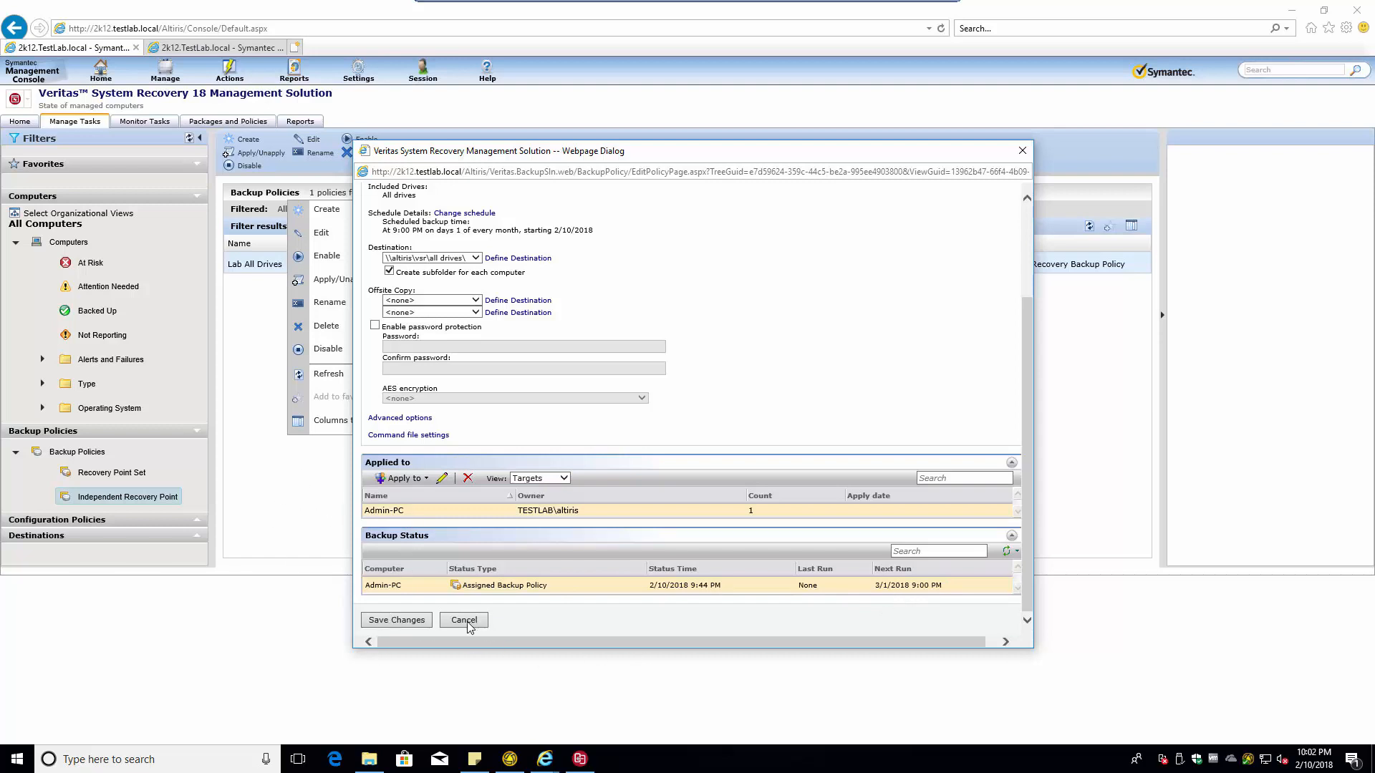
pyautogui.click(395, 620)
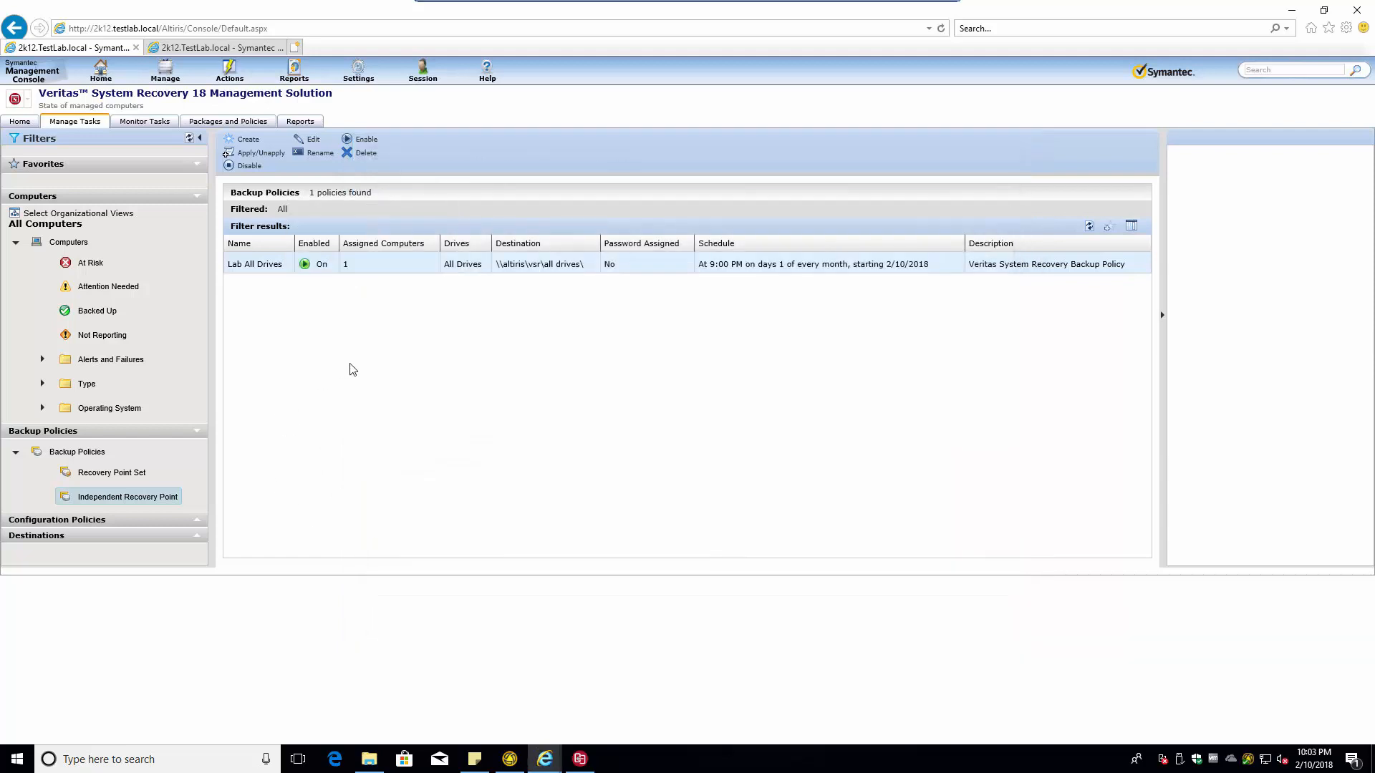
# - Expand Configuration Policies in the Filters panel and show the Tray Icon policies
pyautogui.click(200, 525)
pyautogui.scroll(-5, 183, 544)
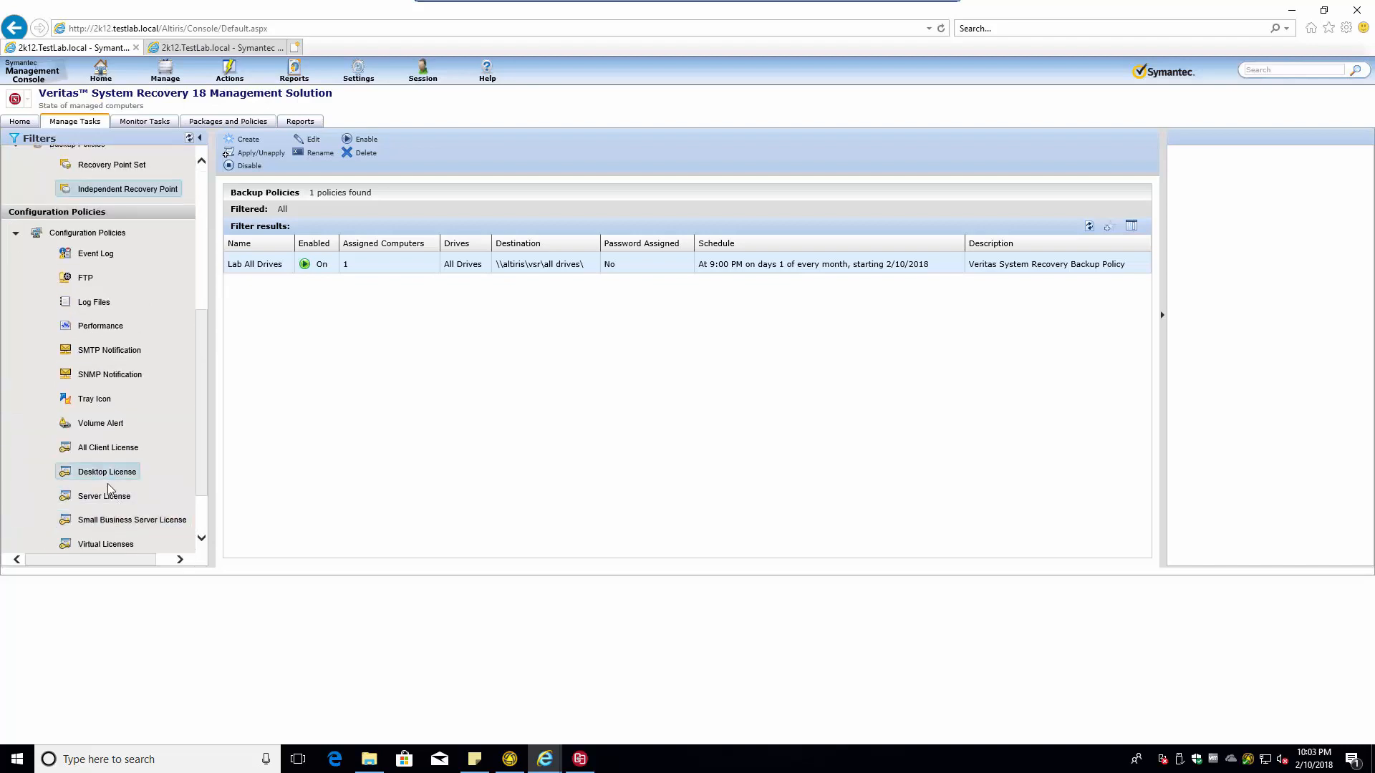
pyautogui.click(97, 399)
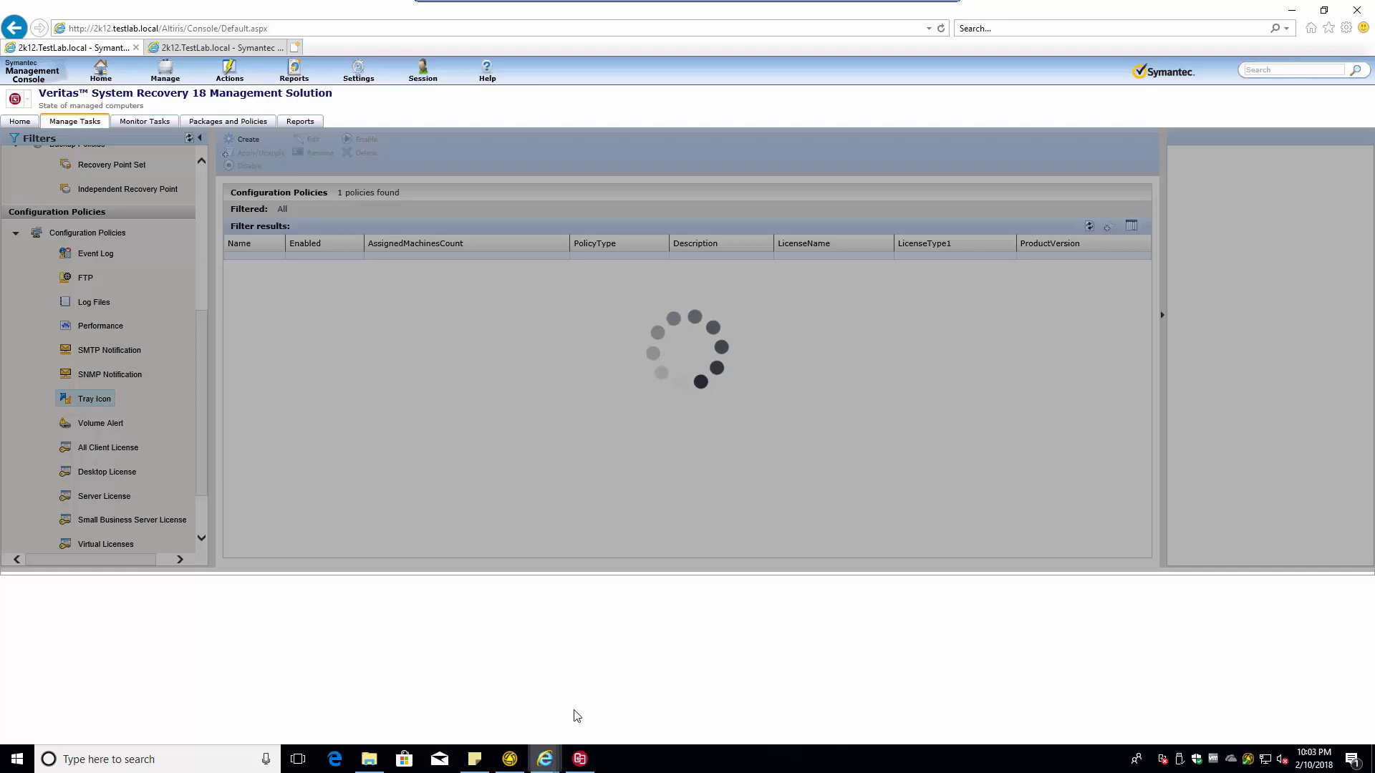
pyautogui.moveTo(558, 753)
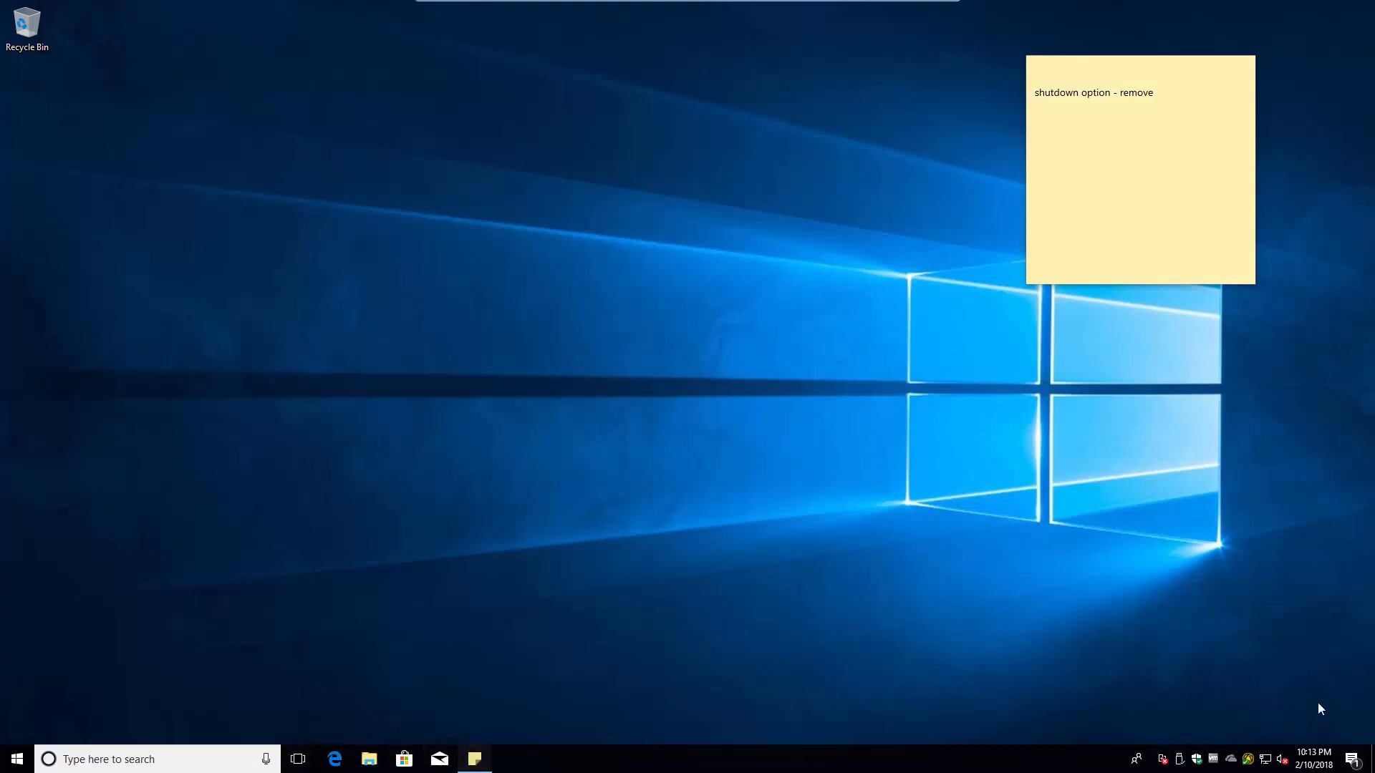
# - Minimize the sticky note and choose Run or Manage Backups from the Veritas tray icon menu
pyautogui.click(475, 757)
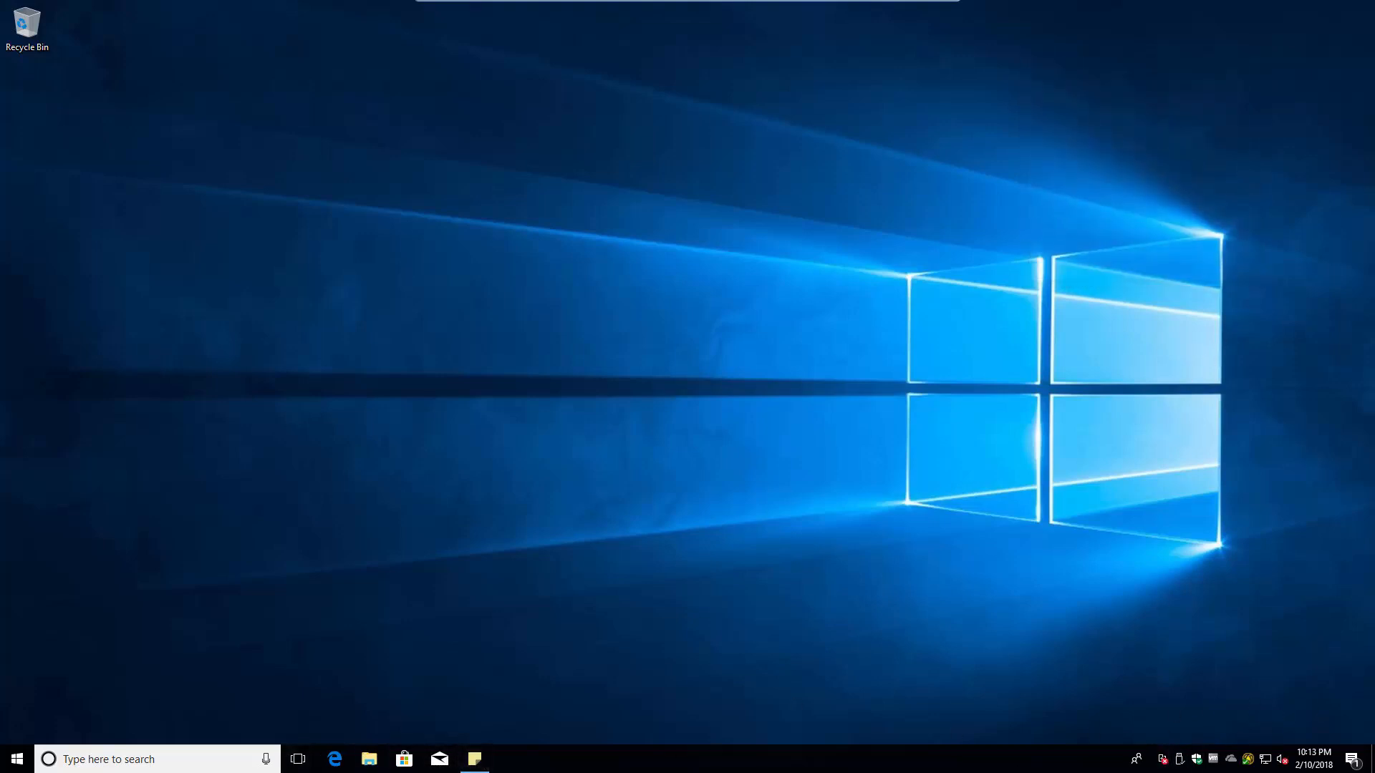
pyautogui.rightClick(1165, 763)
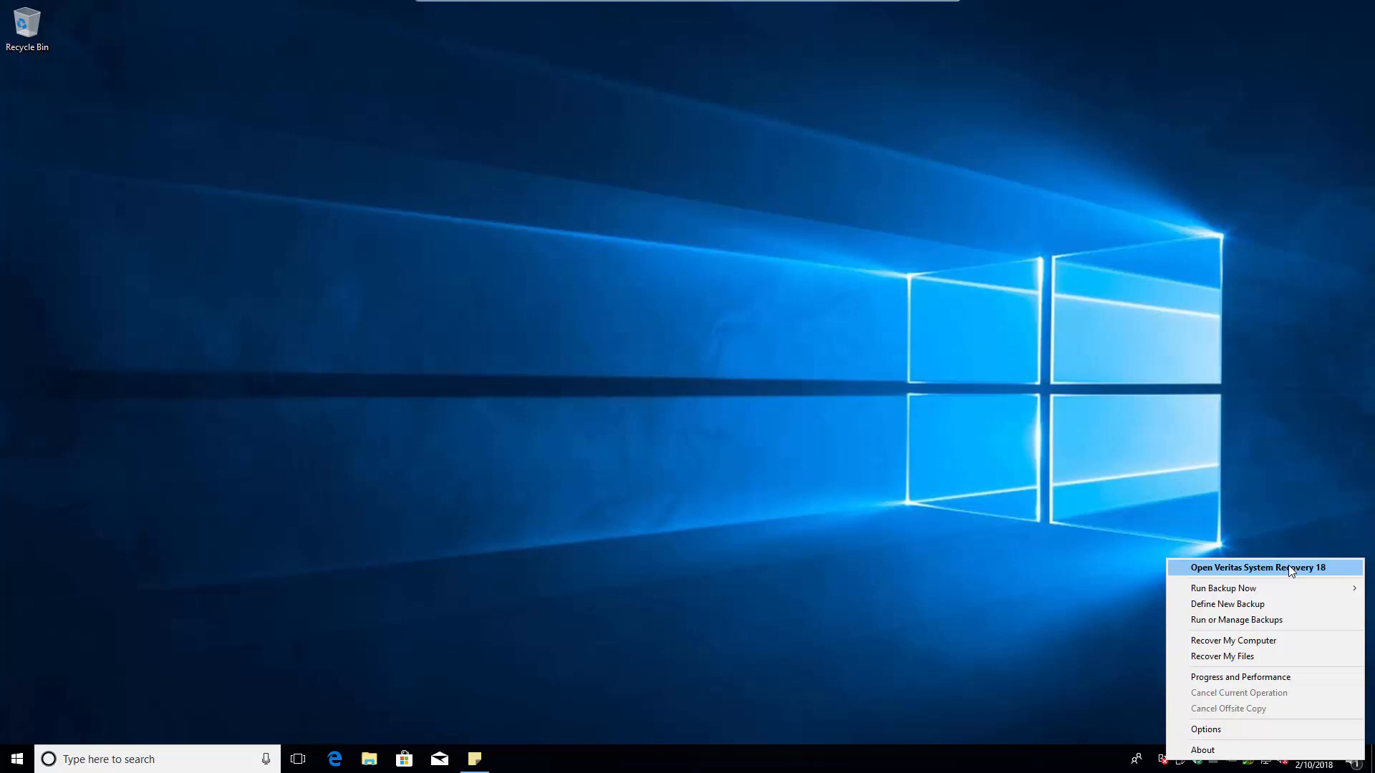
pyautogui.moveTo(1247, 591)
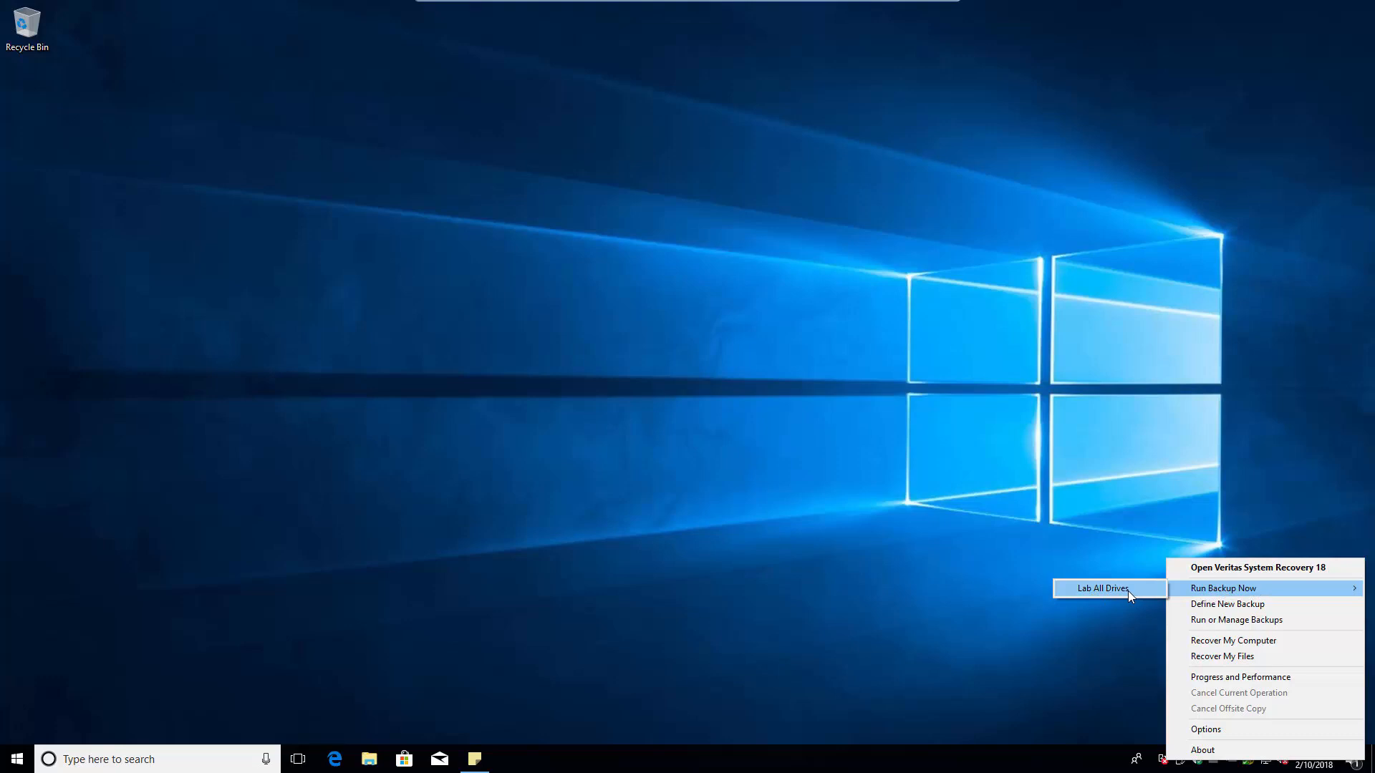
pyautogui.click(1231, 620)
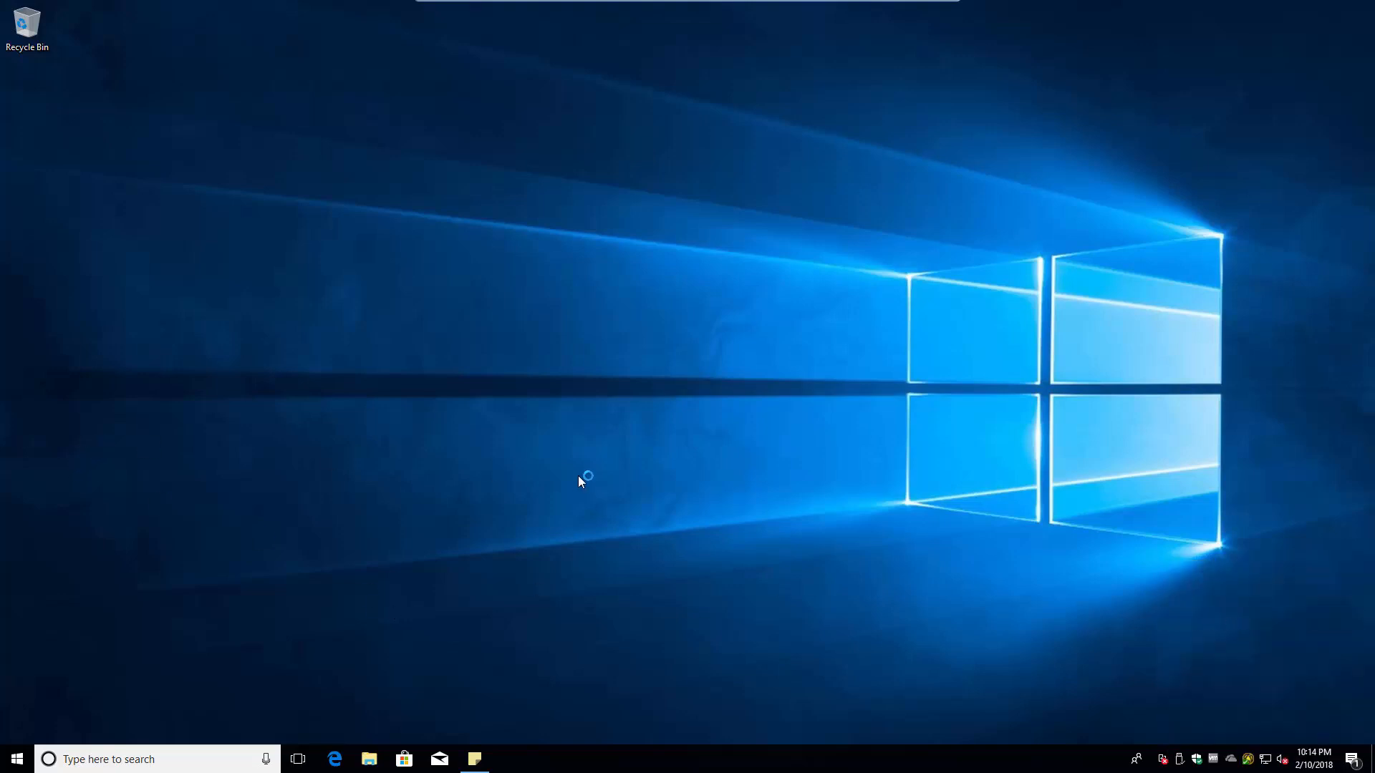
pyautogui.rightClick(1164, 764)
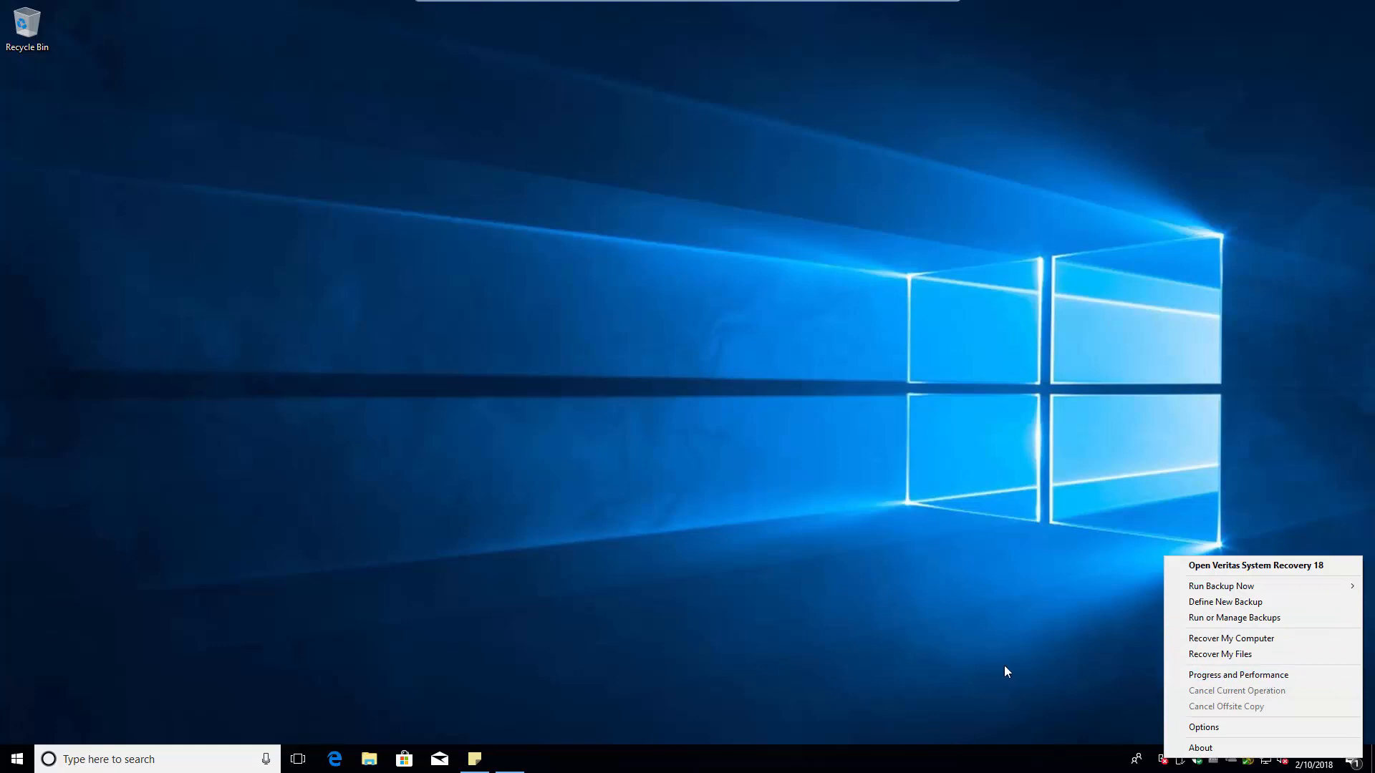
# - Widen the backup jobs window and run the Lab All Drives job now
pyautogui.click(639, 583)
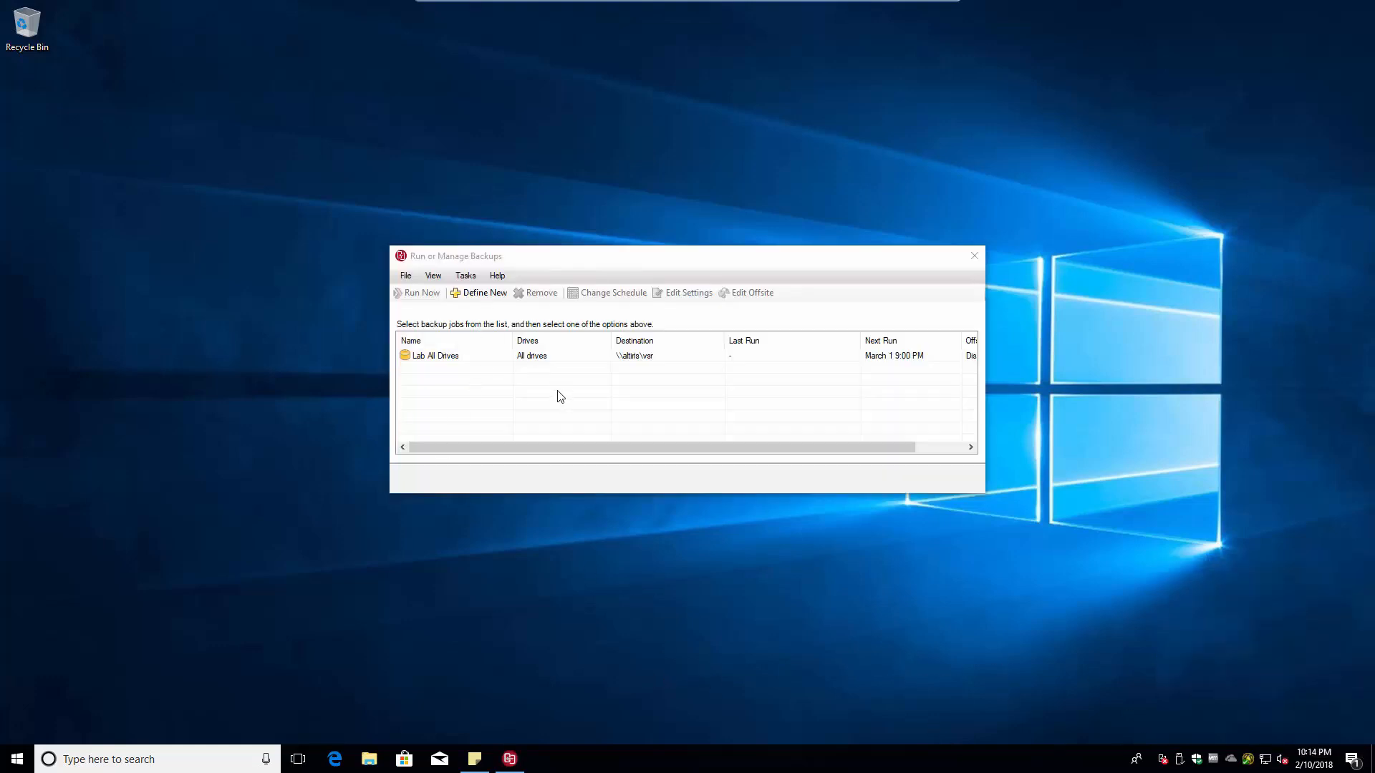
pyautogui.moveTo(387, 398); pyautogui.dragTo(48, 398)
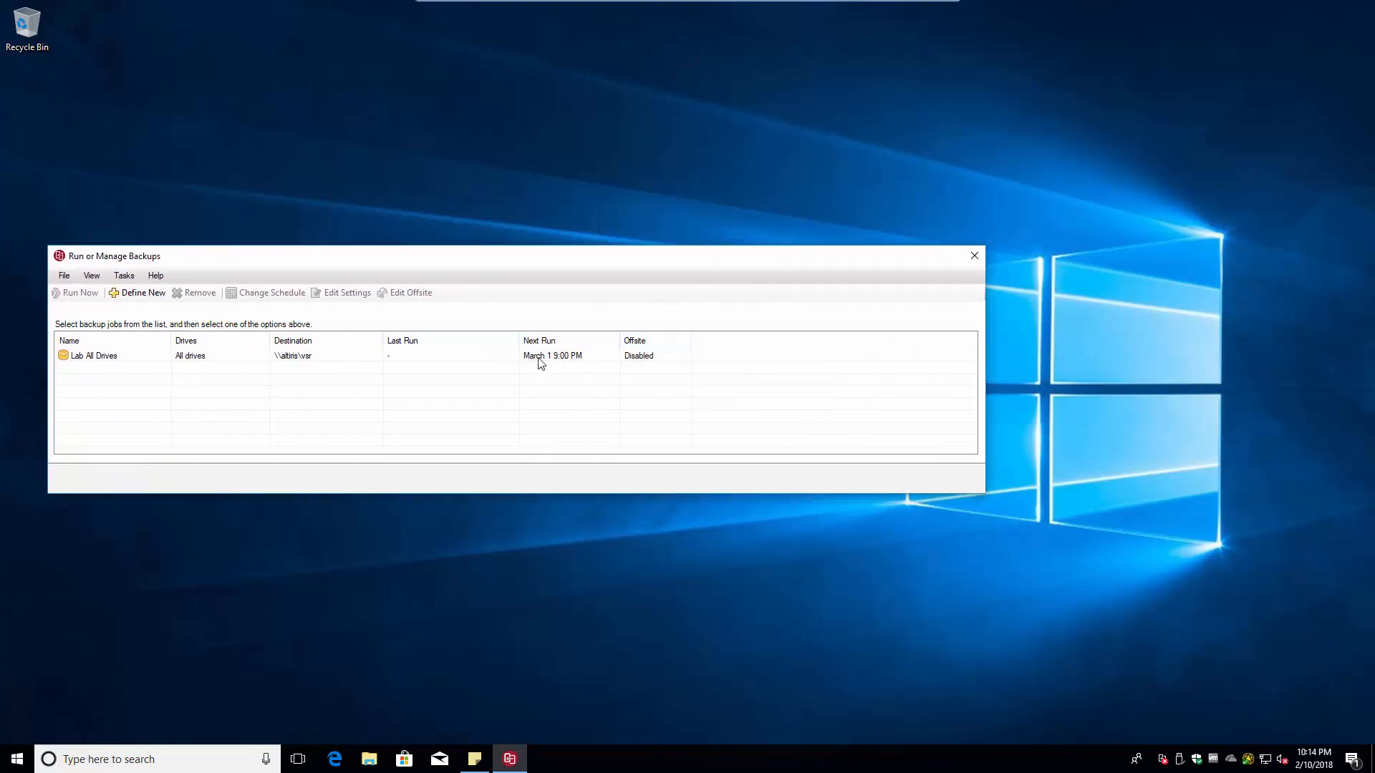
pyautogui.rightClick(199, 358)
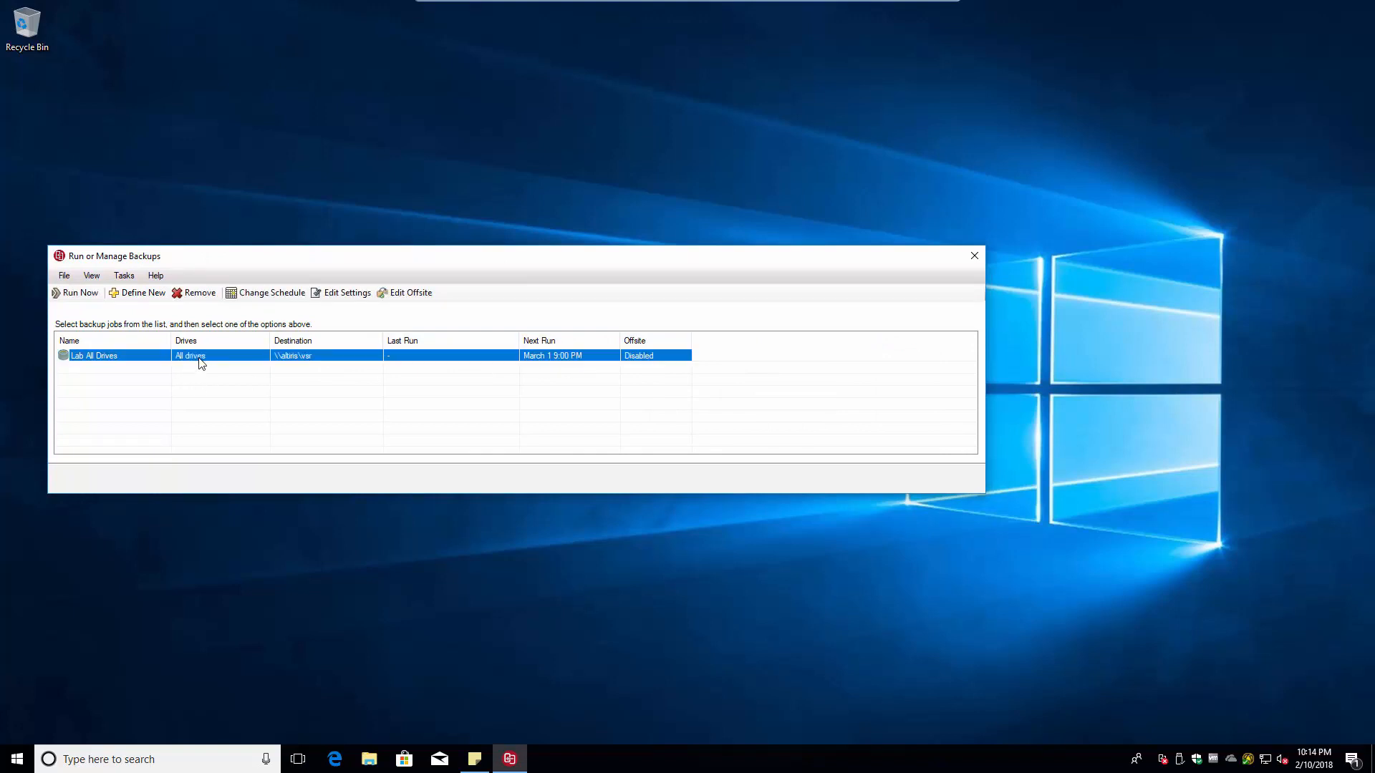
pyautogui.click(77, 294)
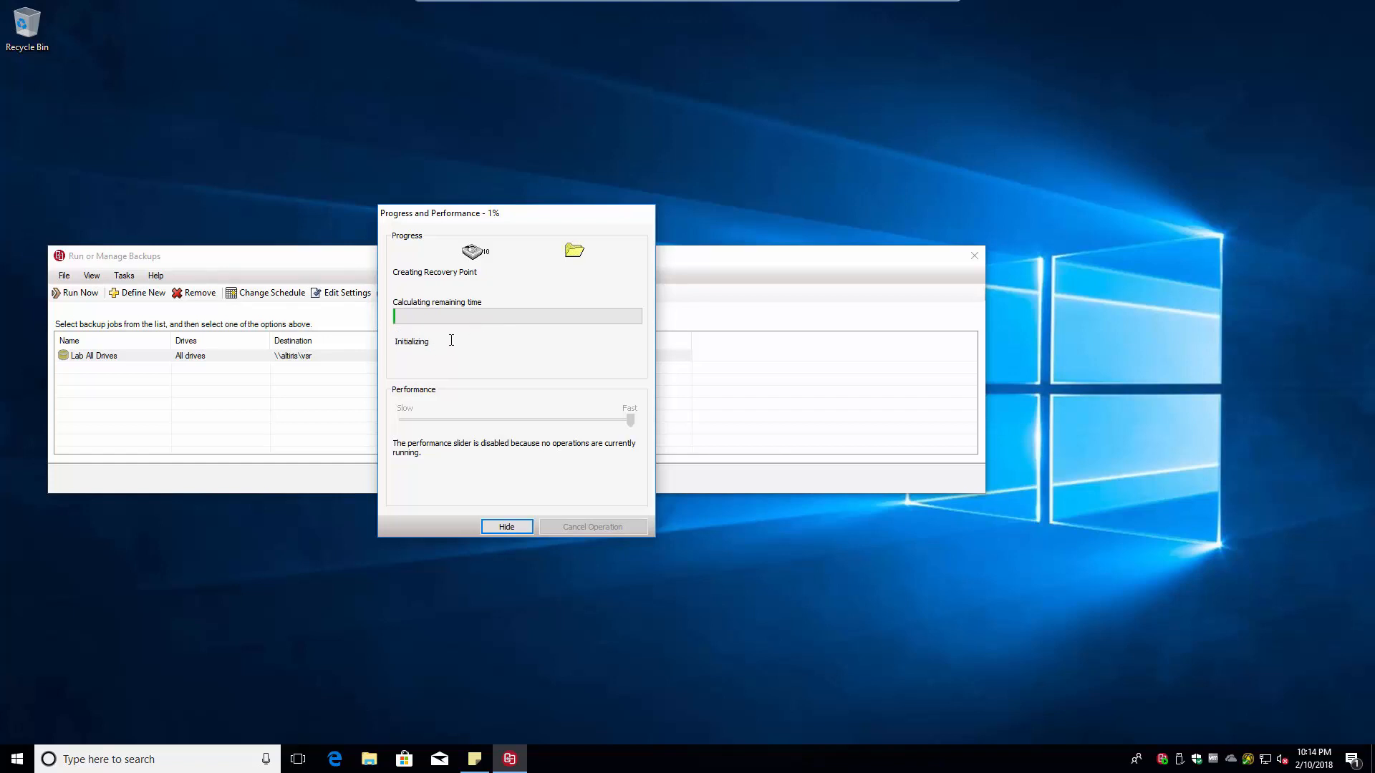
pyautogui.click(971, 255)
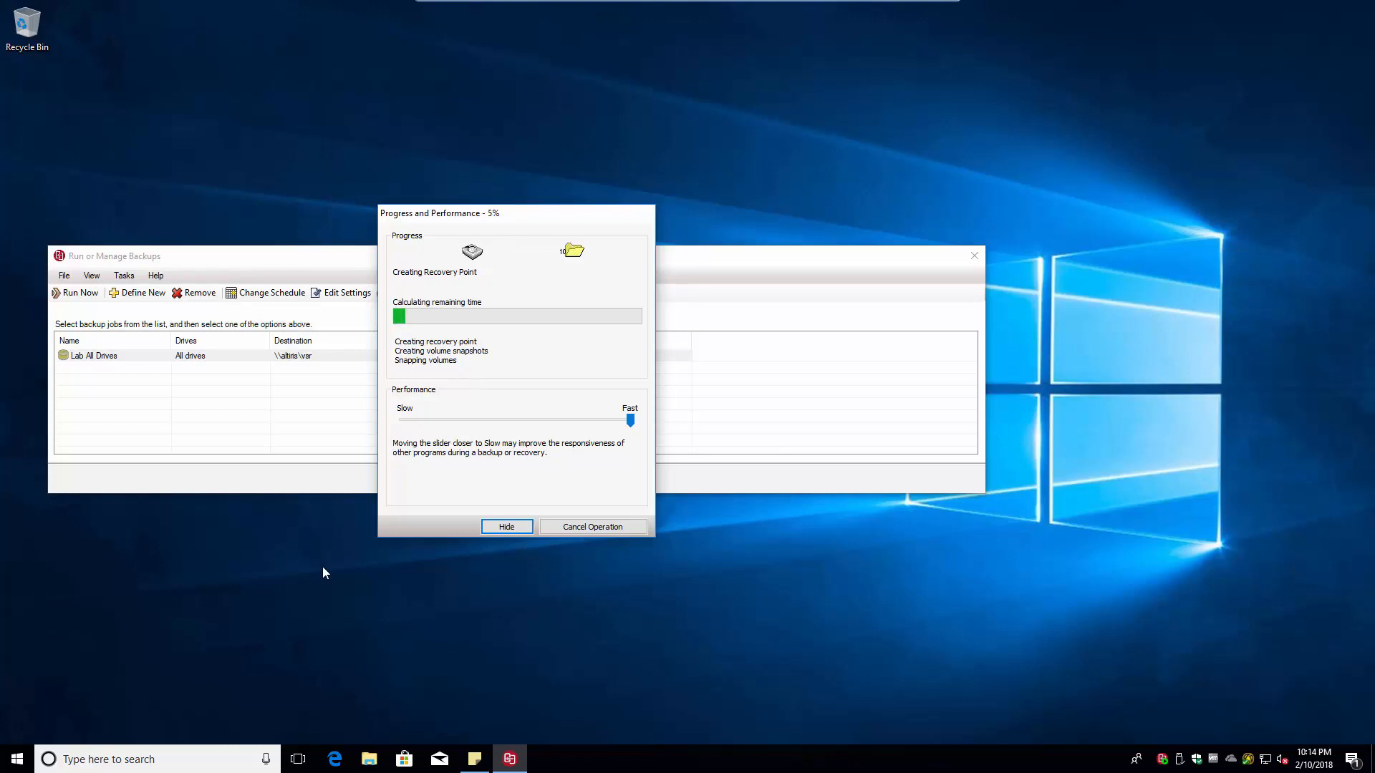
# - Open the empty Admin-PC folder at \\altiris\VSR\All Drives in File Explorer
pyautogui.press('super+r')
pyautogui.write('\\\\')
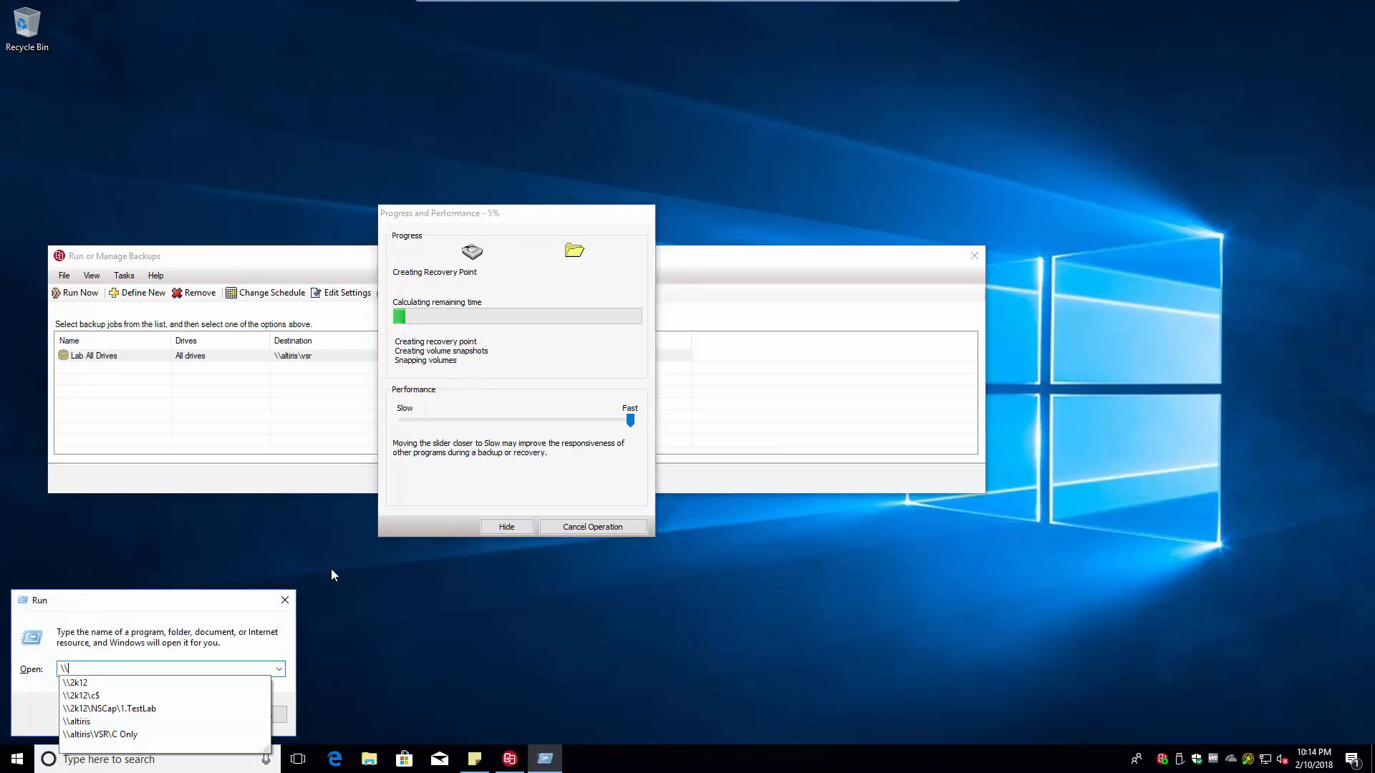
pyautogui.press('Down')
pyautogui.press('Down')
pyautogui.press('Down')
pyautogui.press('Down')
pyautogui.press('Down')
pyautogui.press('BackSpace')
pyautogui.press('BackSpace')
pyautogui.press('BackSpace')
pyautogui.press('BackSpace')
pyautogui.press('BackSpace')
pyautogui.press('BackSpace')
pyautogui.press('BackSpace')
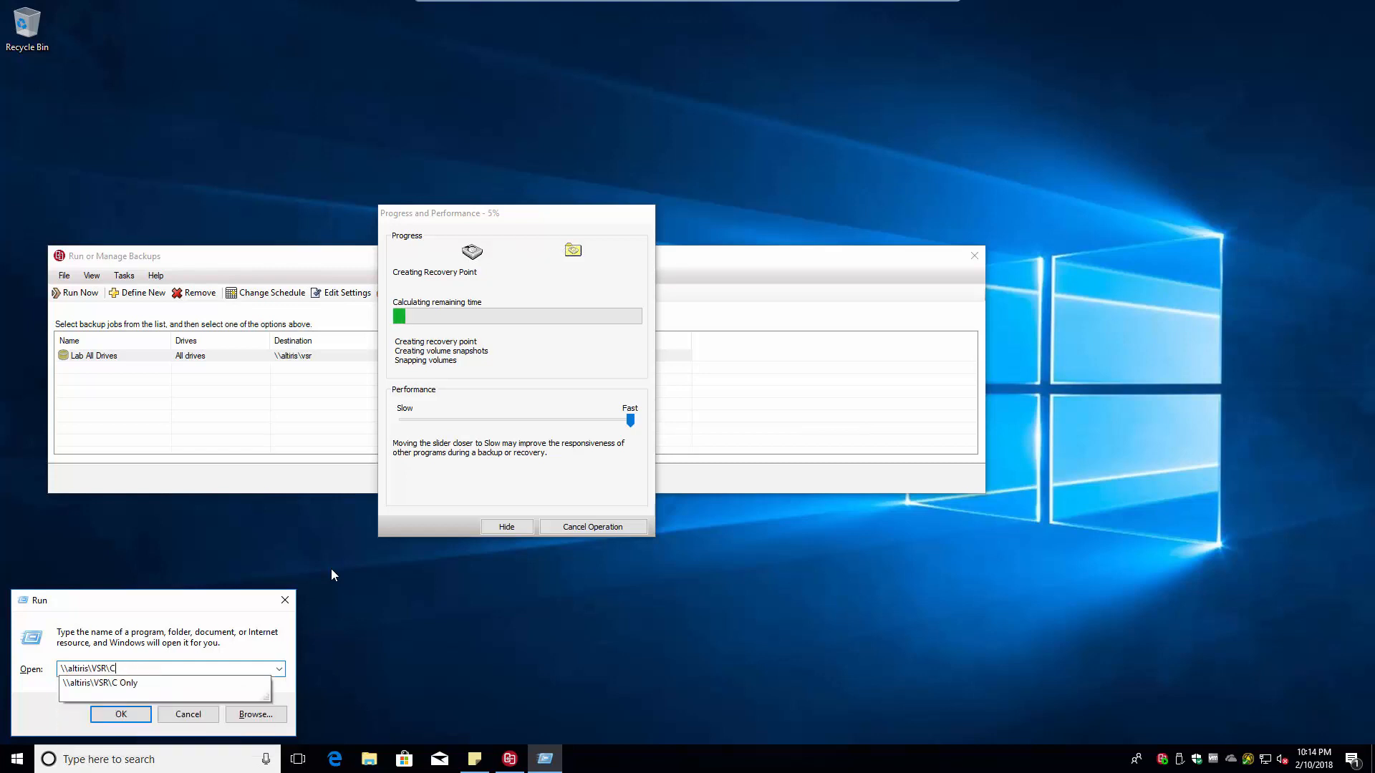
pyautogui.press('Return')
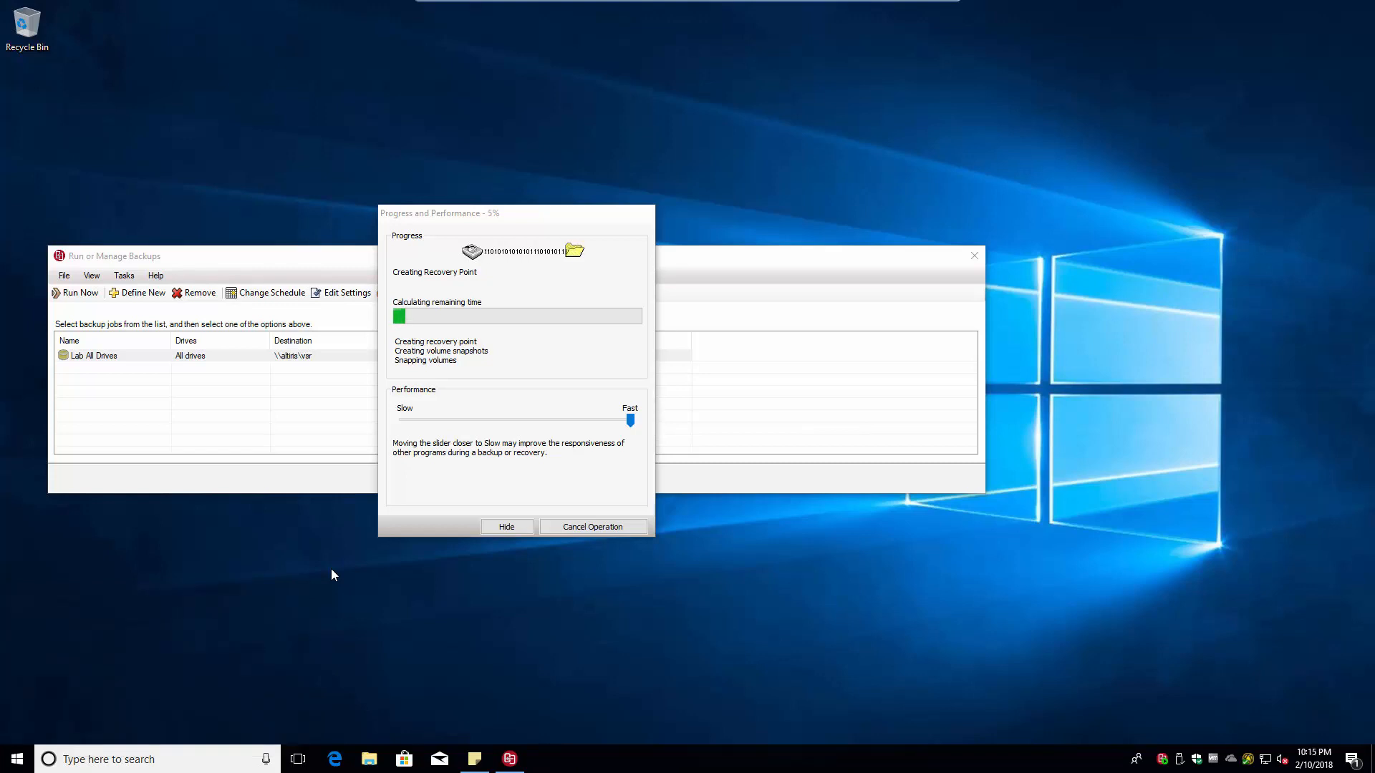
pyautogui.press('Up')
pyautogui.press('Return')
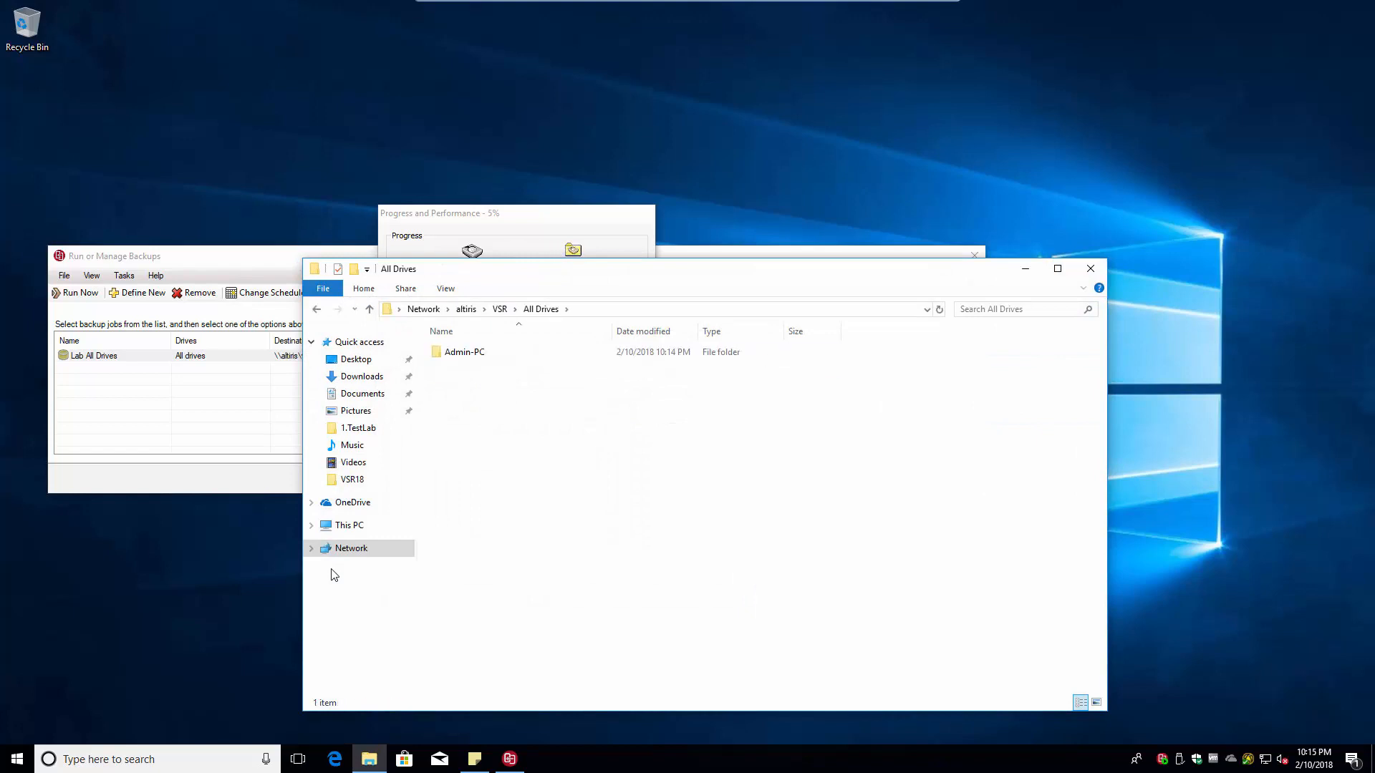
pyautogui.doubleClick(471, 354)
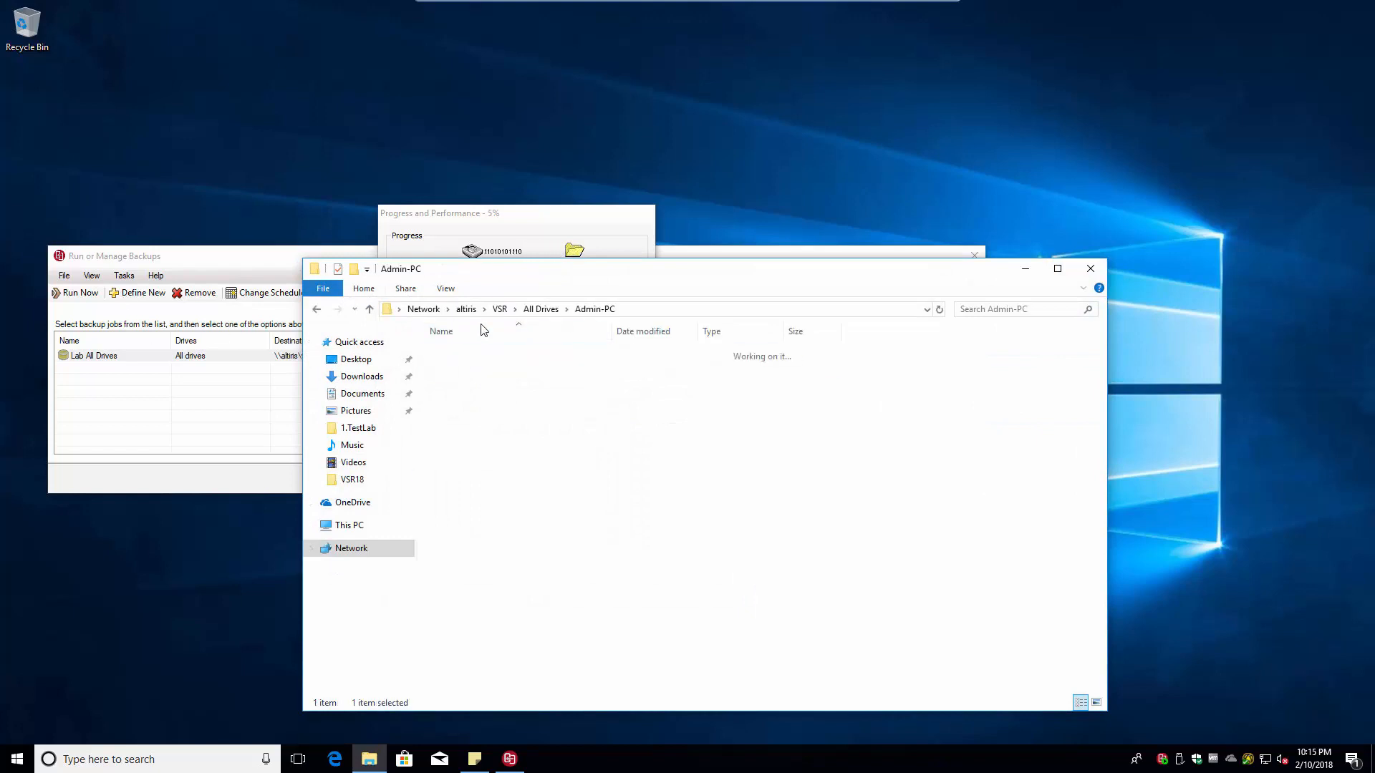
# - Rearrange the folder window, hide the backup progress details and close the backup jobs window
pyautogui.moveTo(570, 276); pyautogui.dragTo(817, 35)
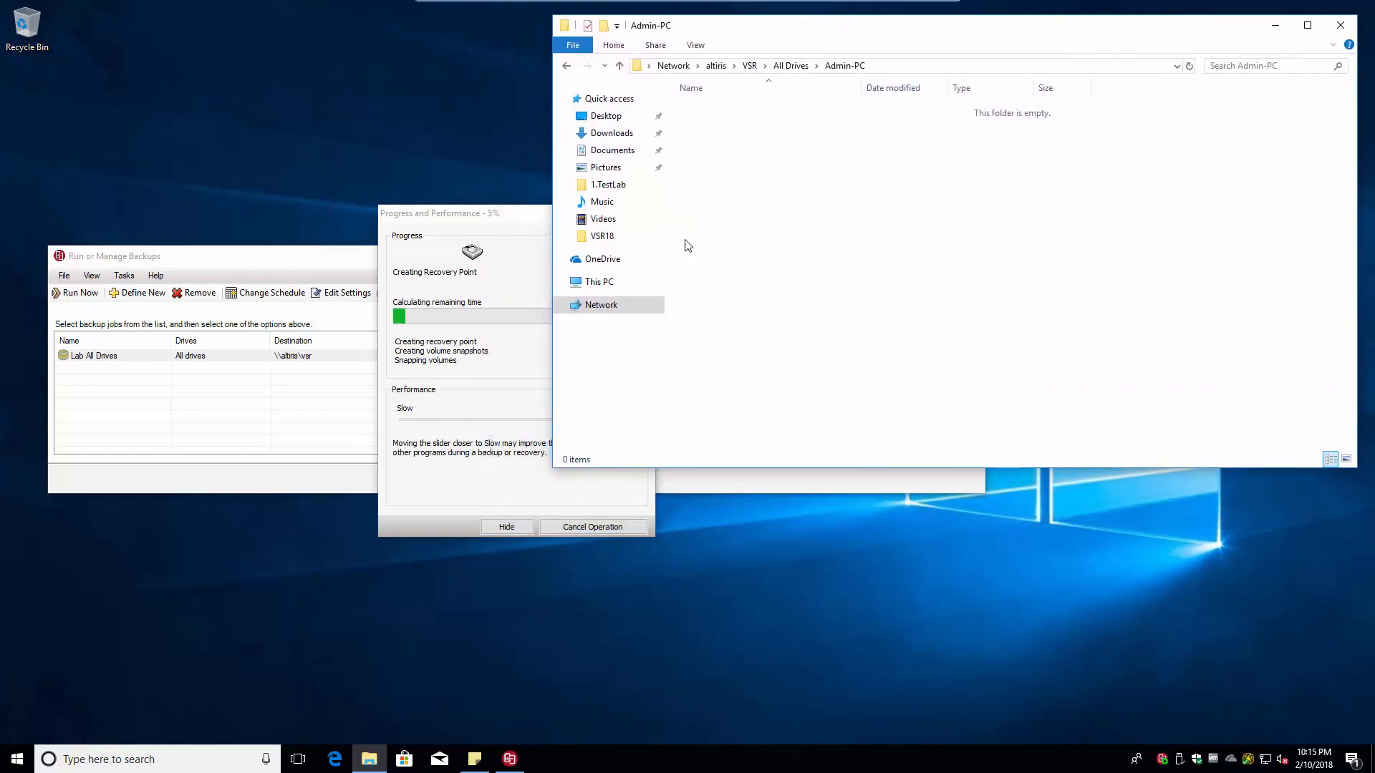
pyautogui.moveTo(553, 470); pyautogui.dragTo(724, 336)
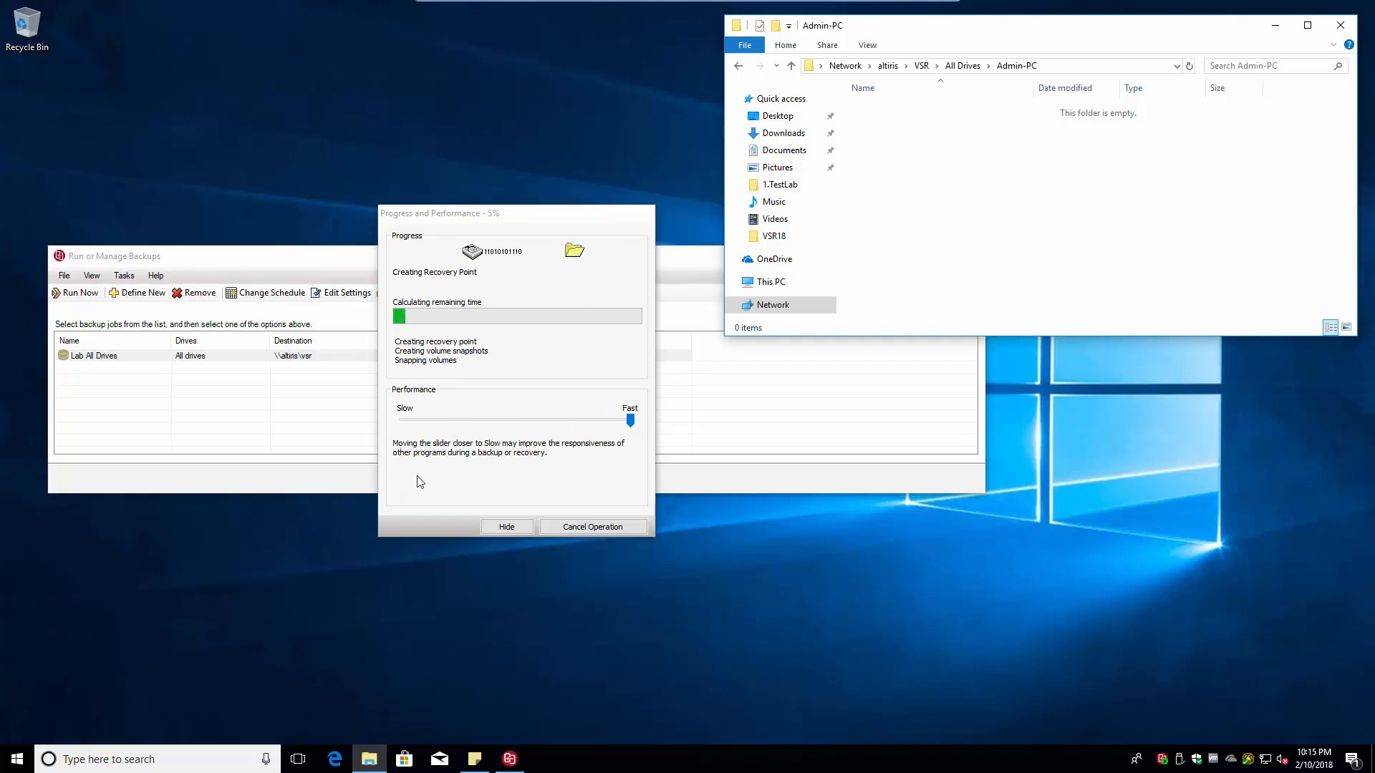
pyautogui.click(501, 528)
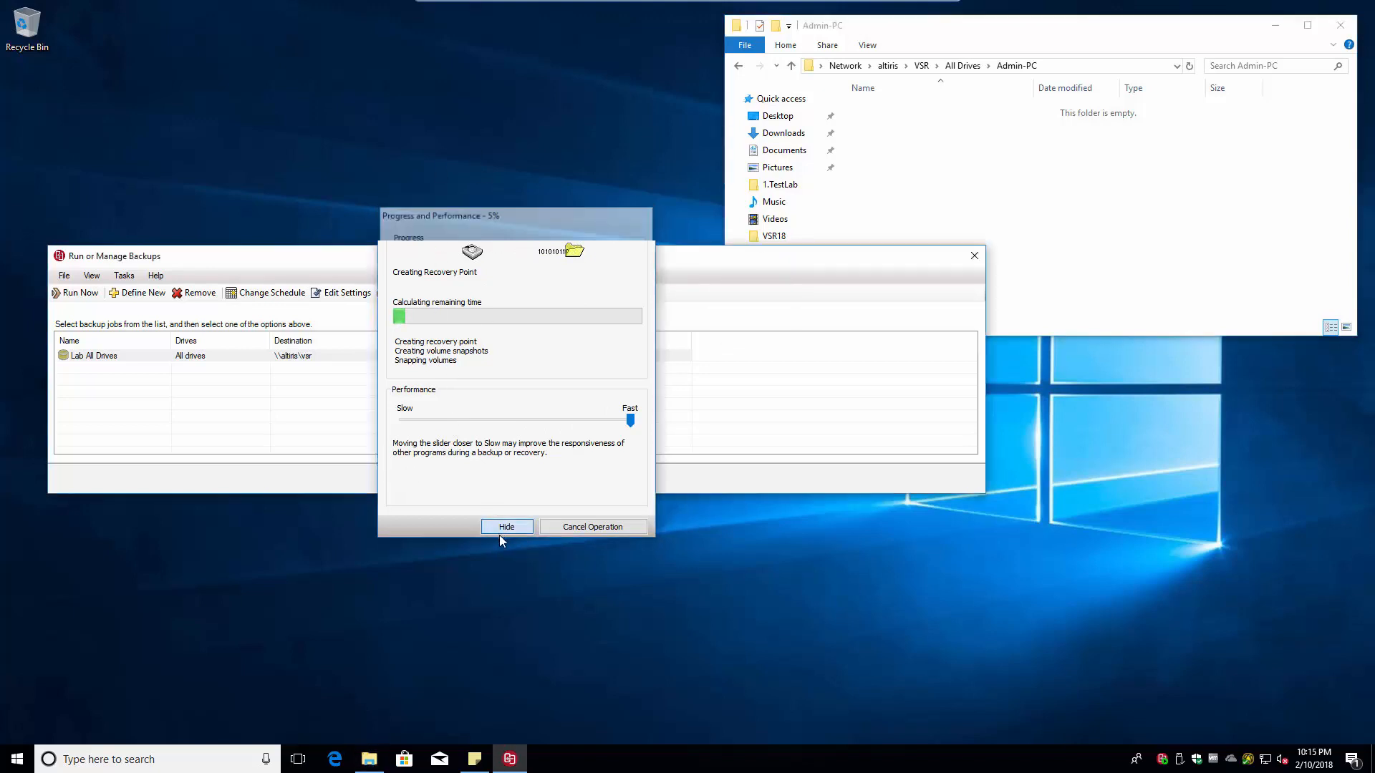
pyautogui.click(973, 258)
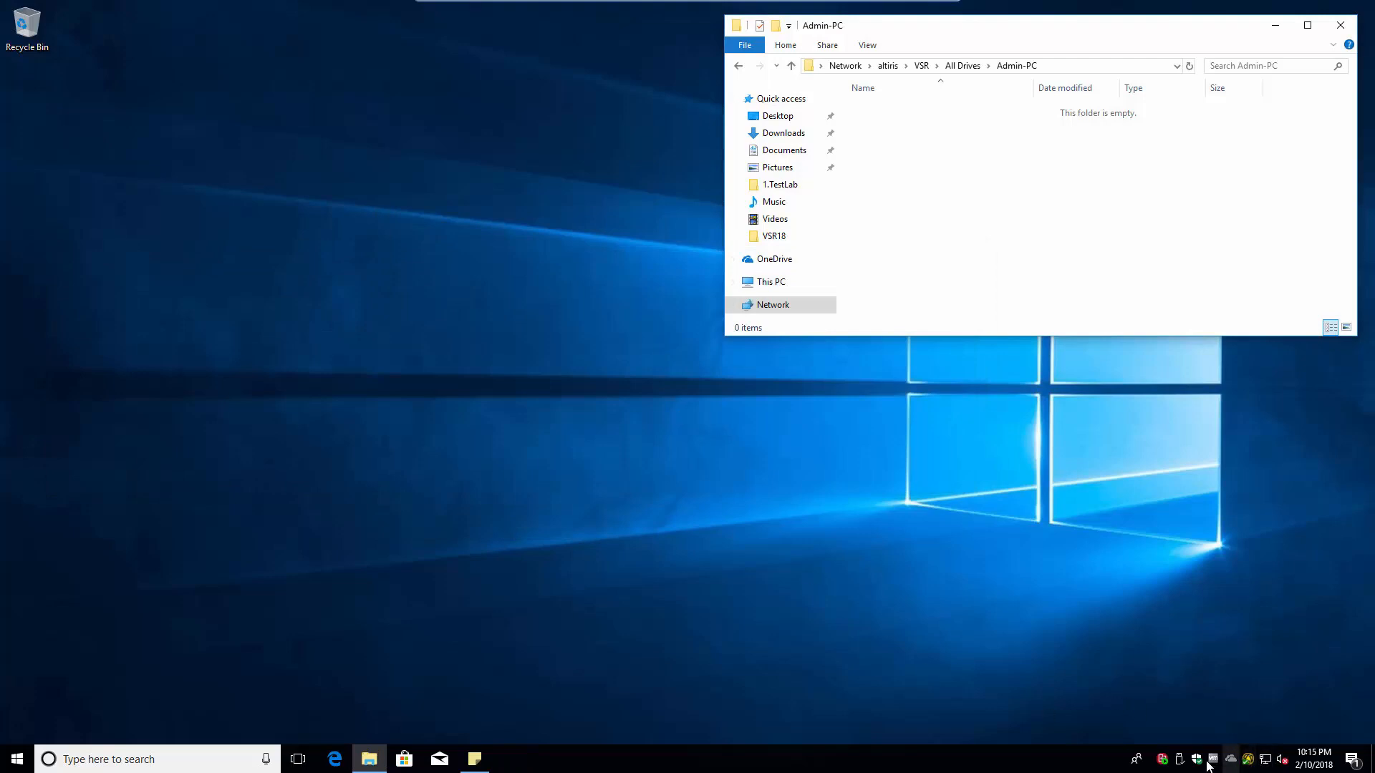
# - Reopen Progress and Performance from the Veritas tray icon and place it below the Admin-PC folder window
pyautogui.moveTo(1162, 763)
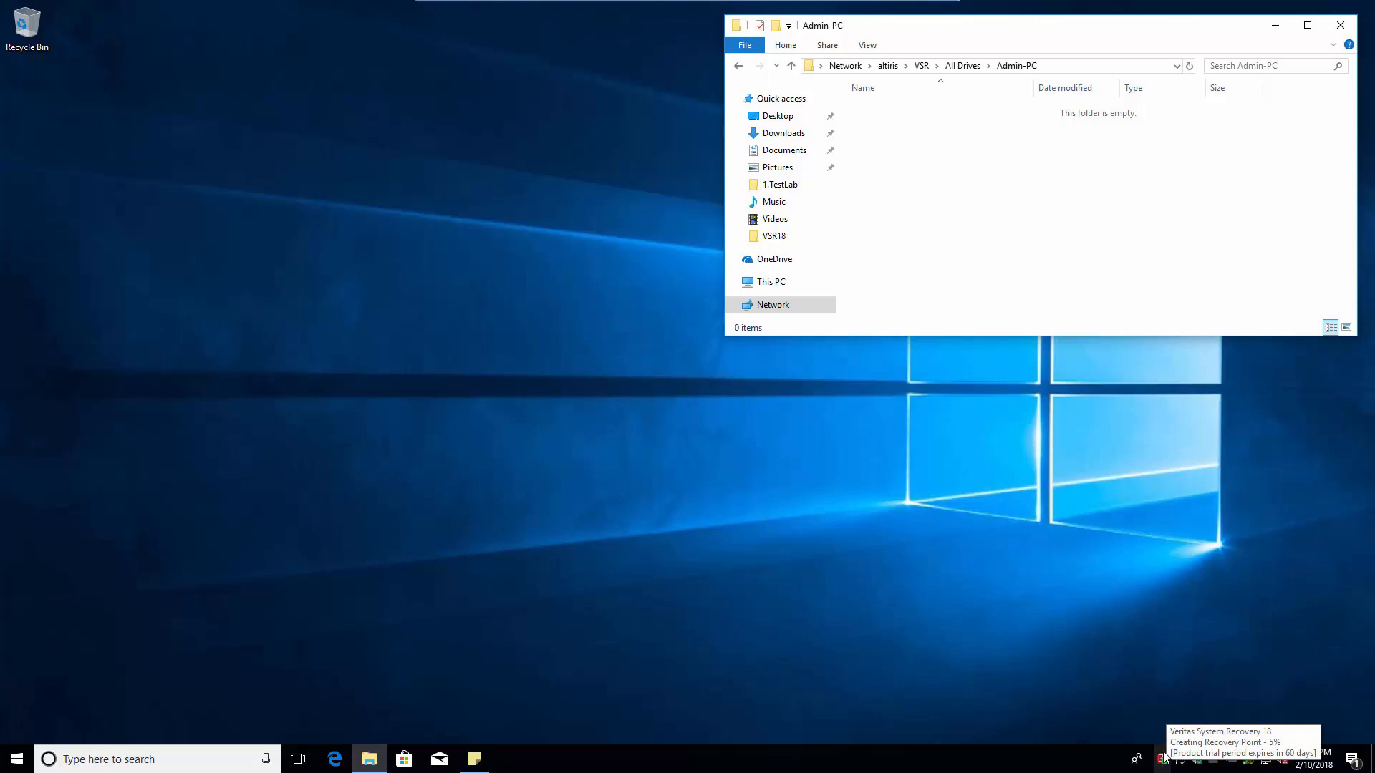
pyautogui.rightClick(1161, 765)
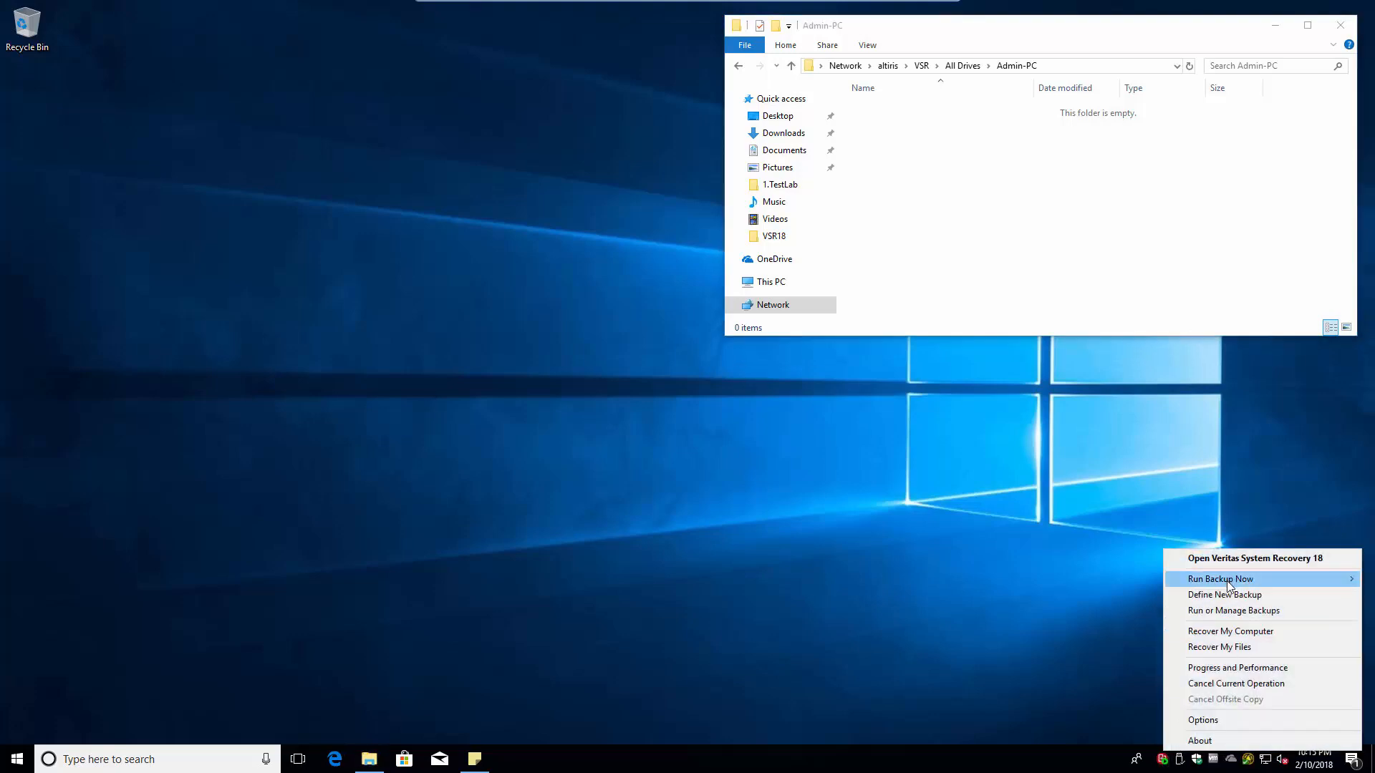
pyautogui.click(1227, 667)
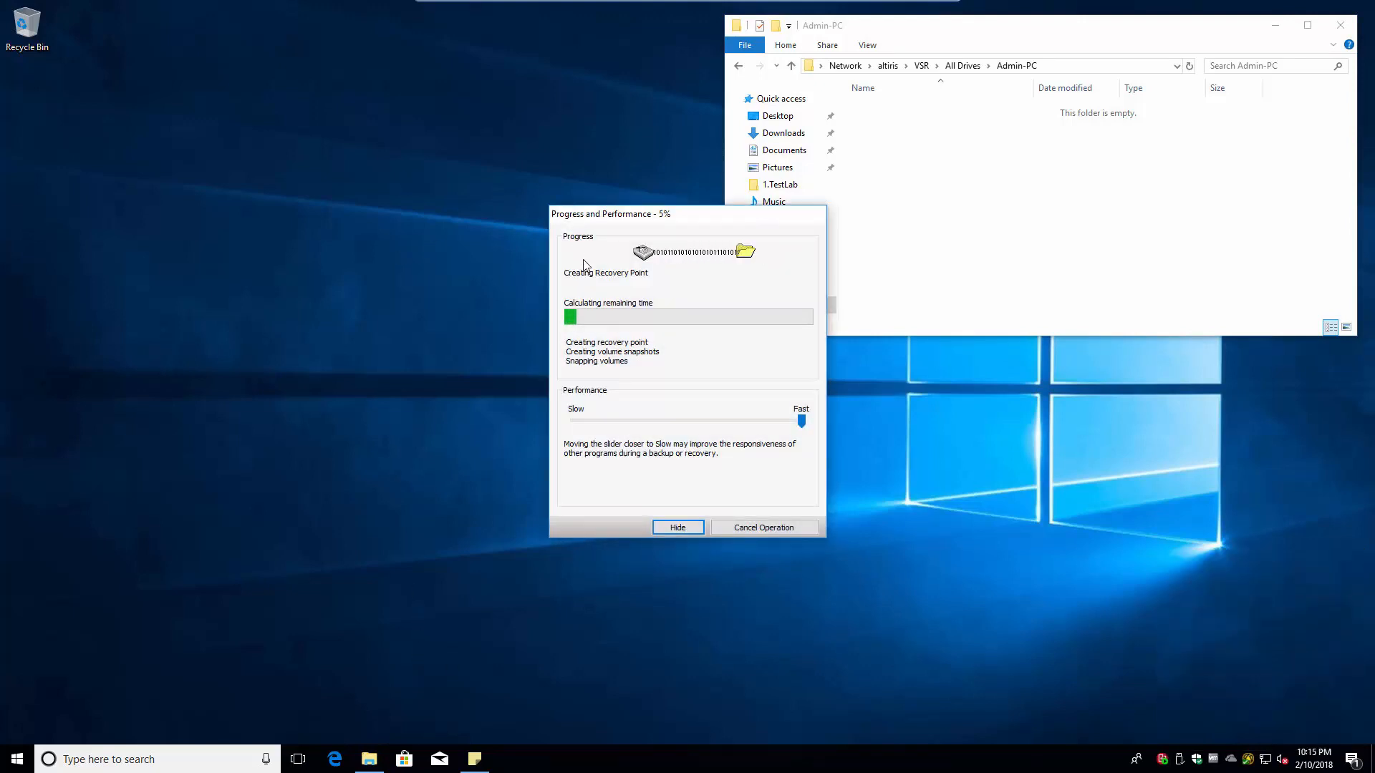
pyautogui.moveTo(631, 217); pyautogui.dragTo(878, 363)
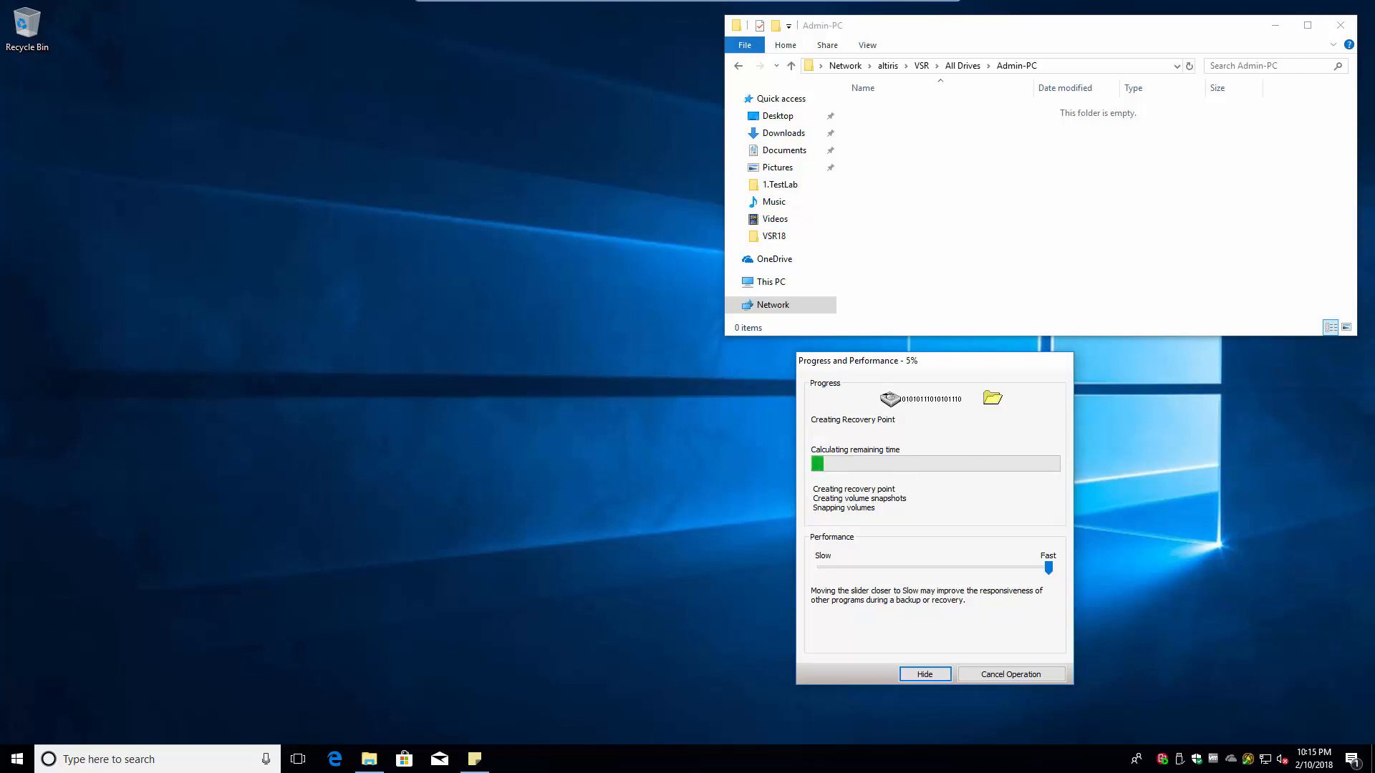
pyautogui.moveTo(1373, 544); pyautogui.dragTo(1221, 552)
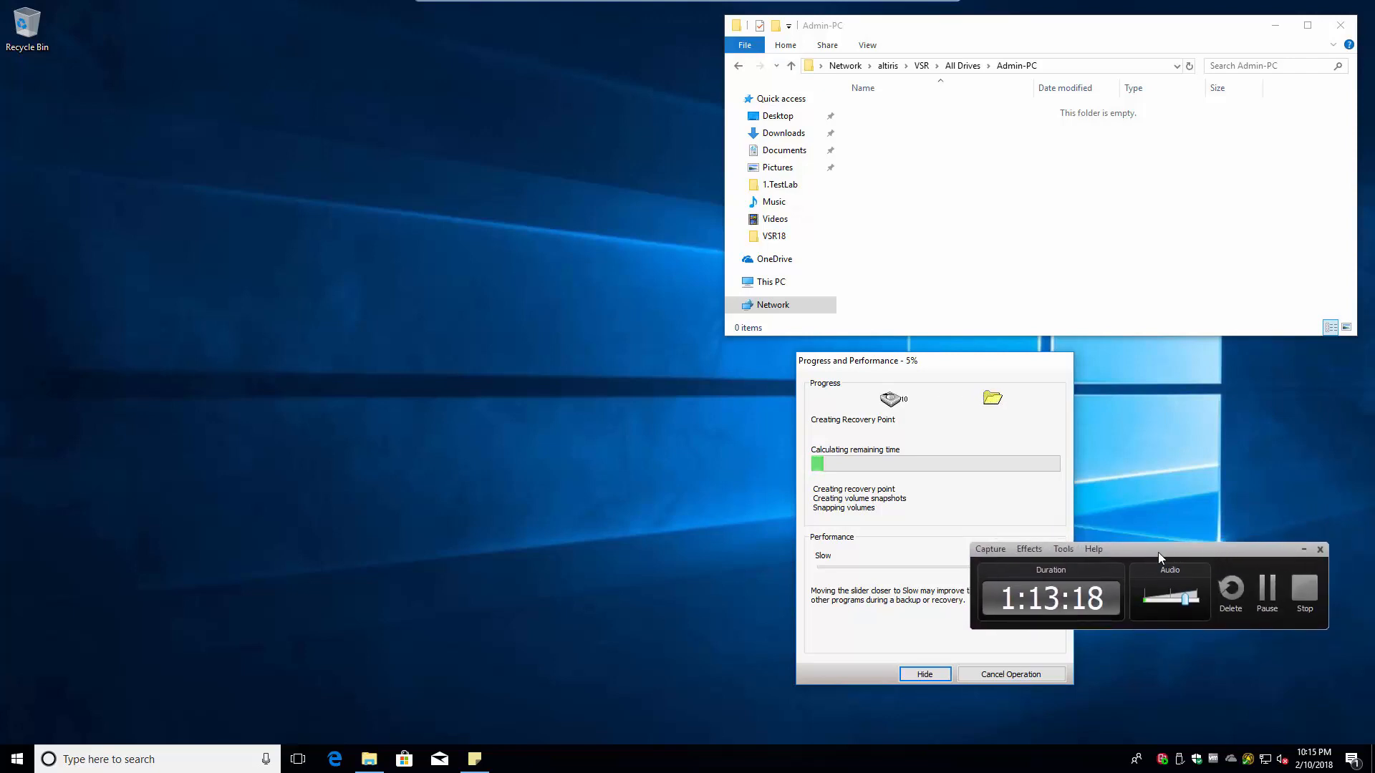
pyautogui.moveTo(1135, 552); pyautogui.dragTo(1374, 550)
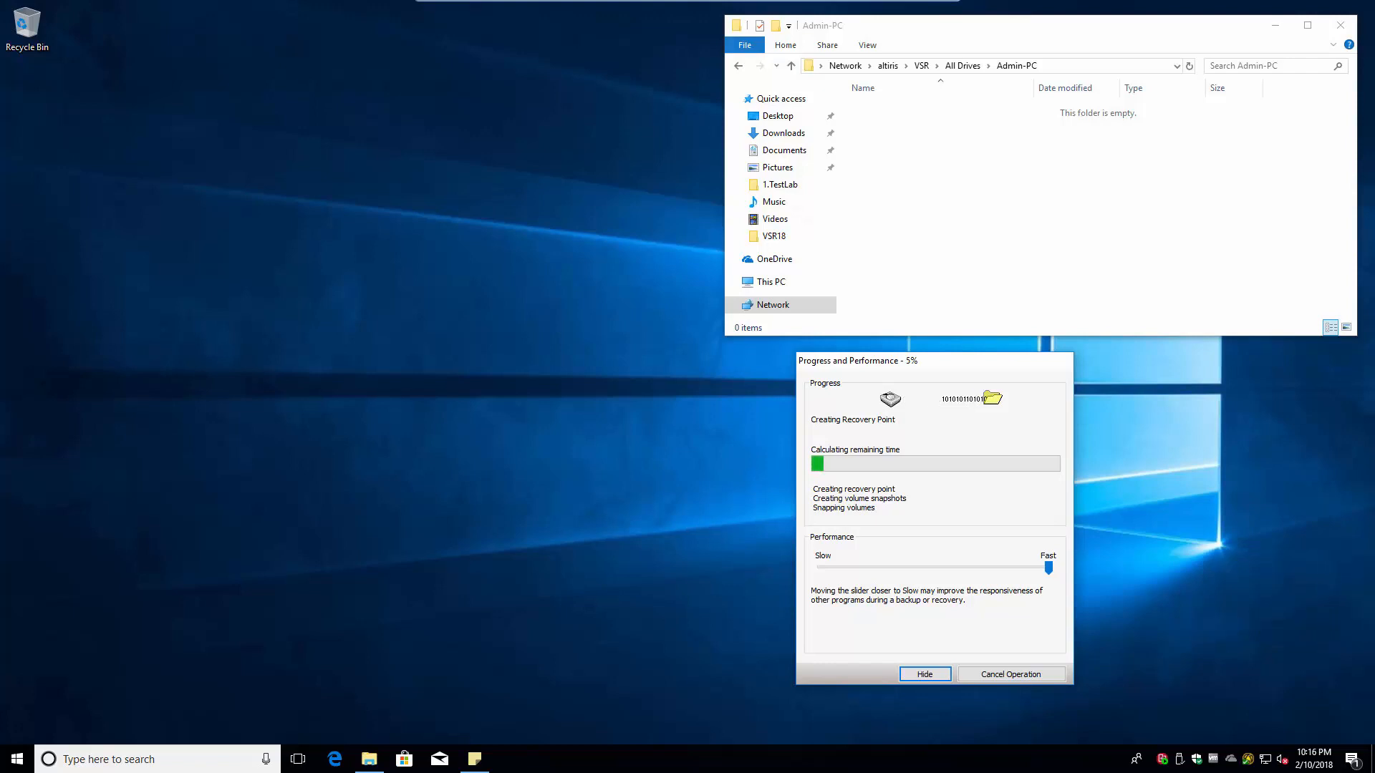
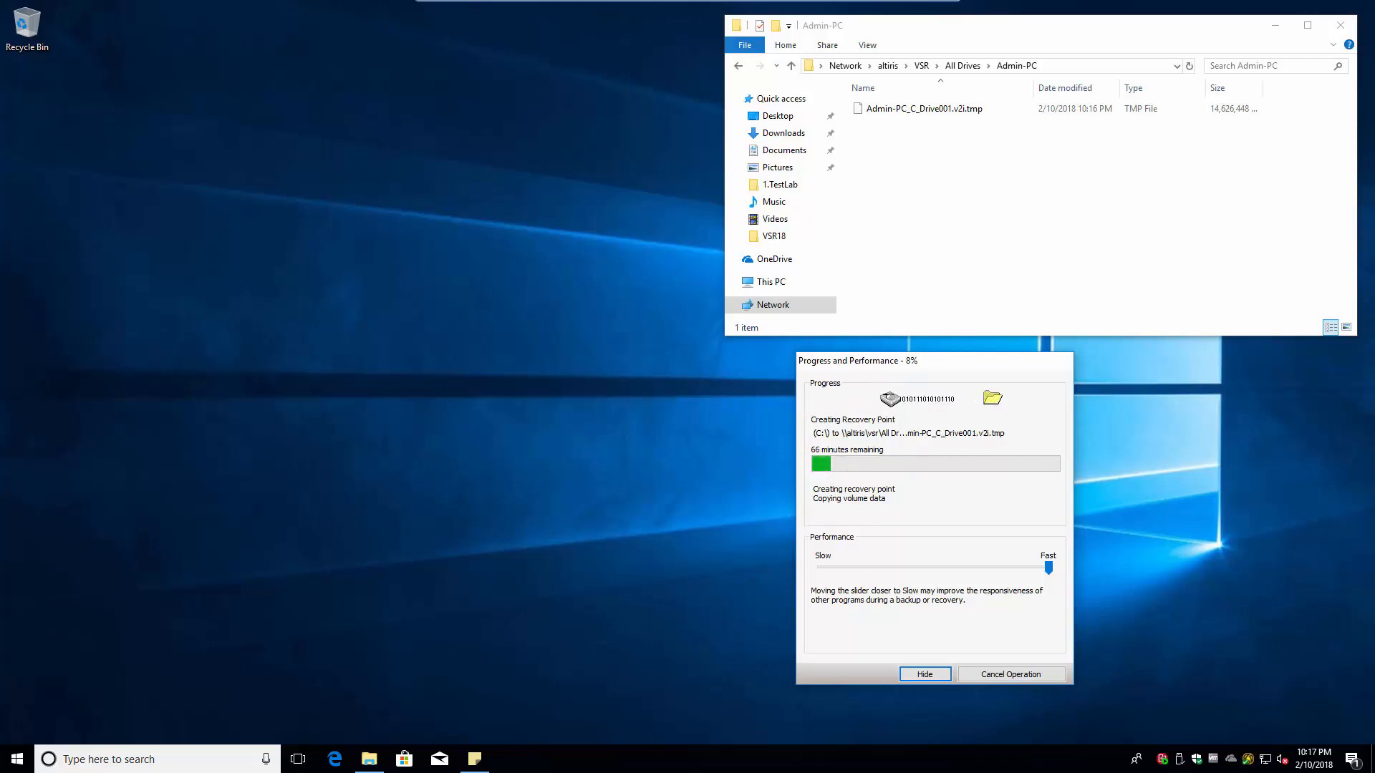
# - Dismiss the Veritas tray icon's quick-options menu and bring up the Start menu app list
pyautogui.rightClick(1161, 760)
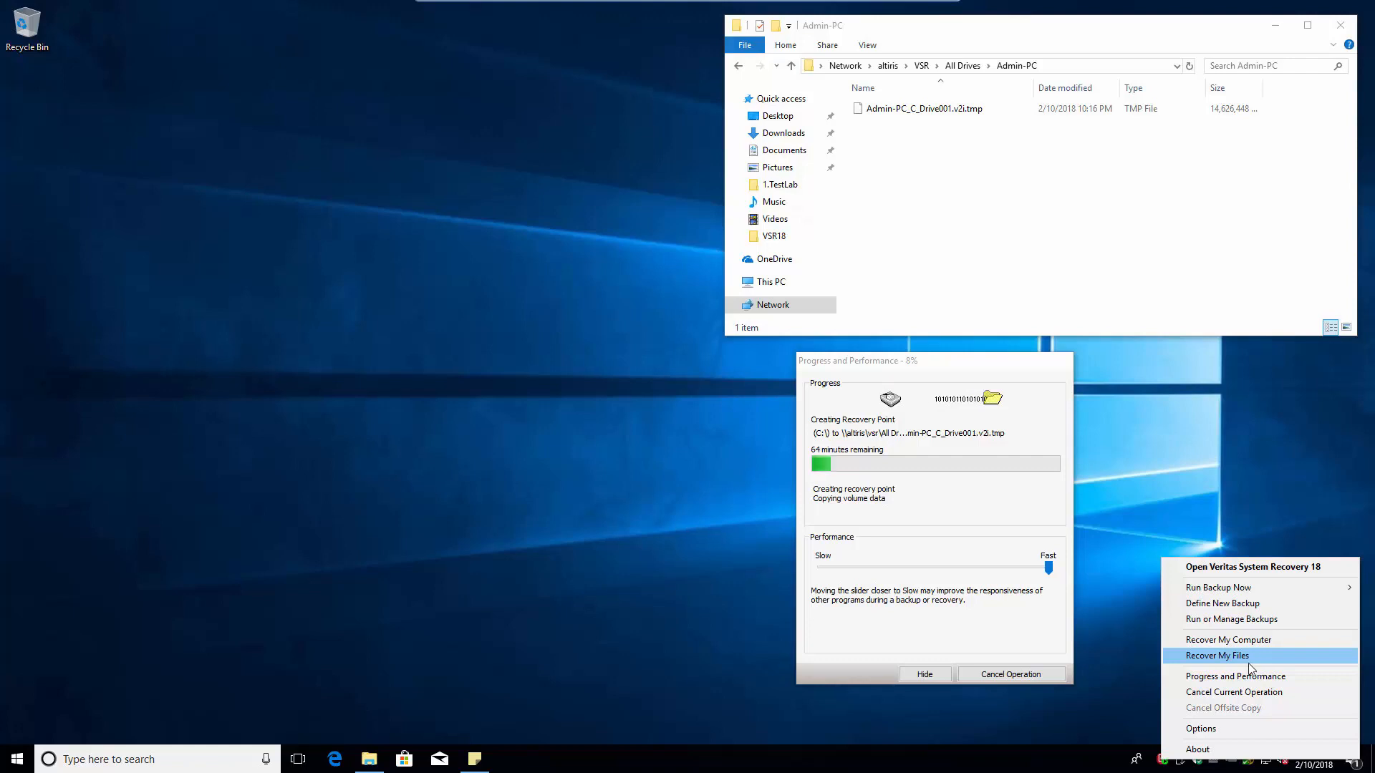
pyautogui.click(13, 763)
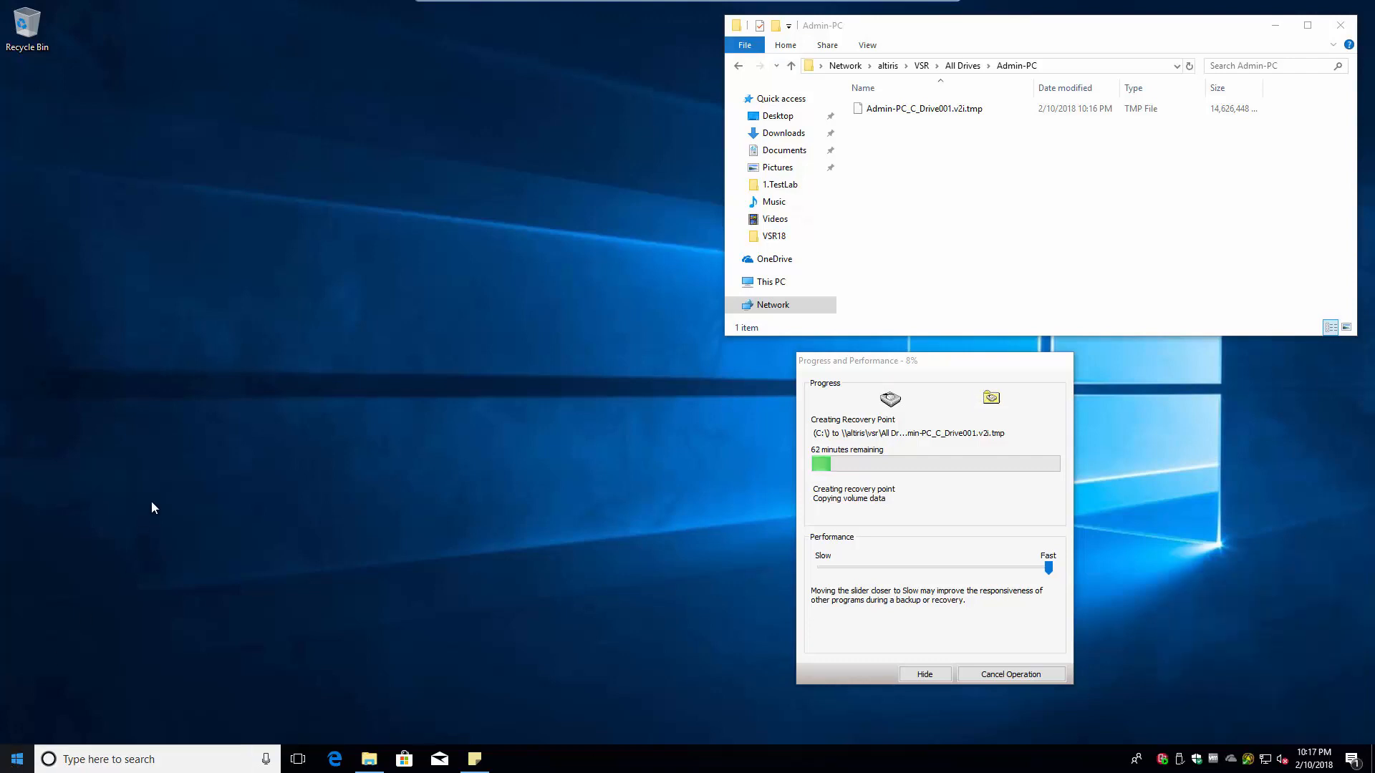
pyautogui.click(13, 770)
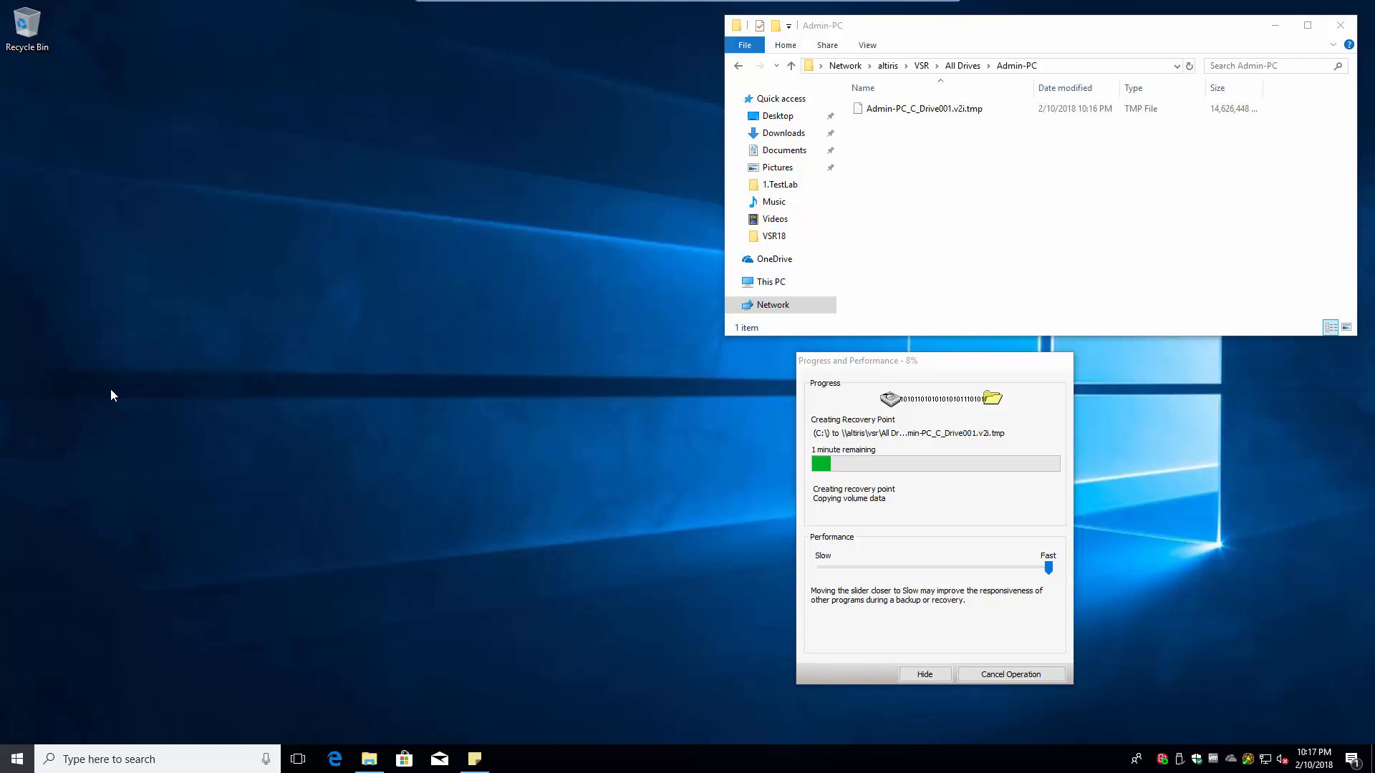
pyautogui.press('super')
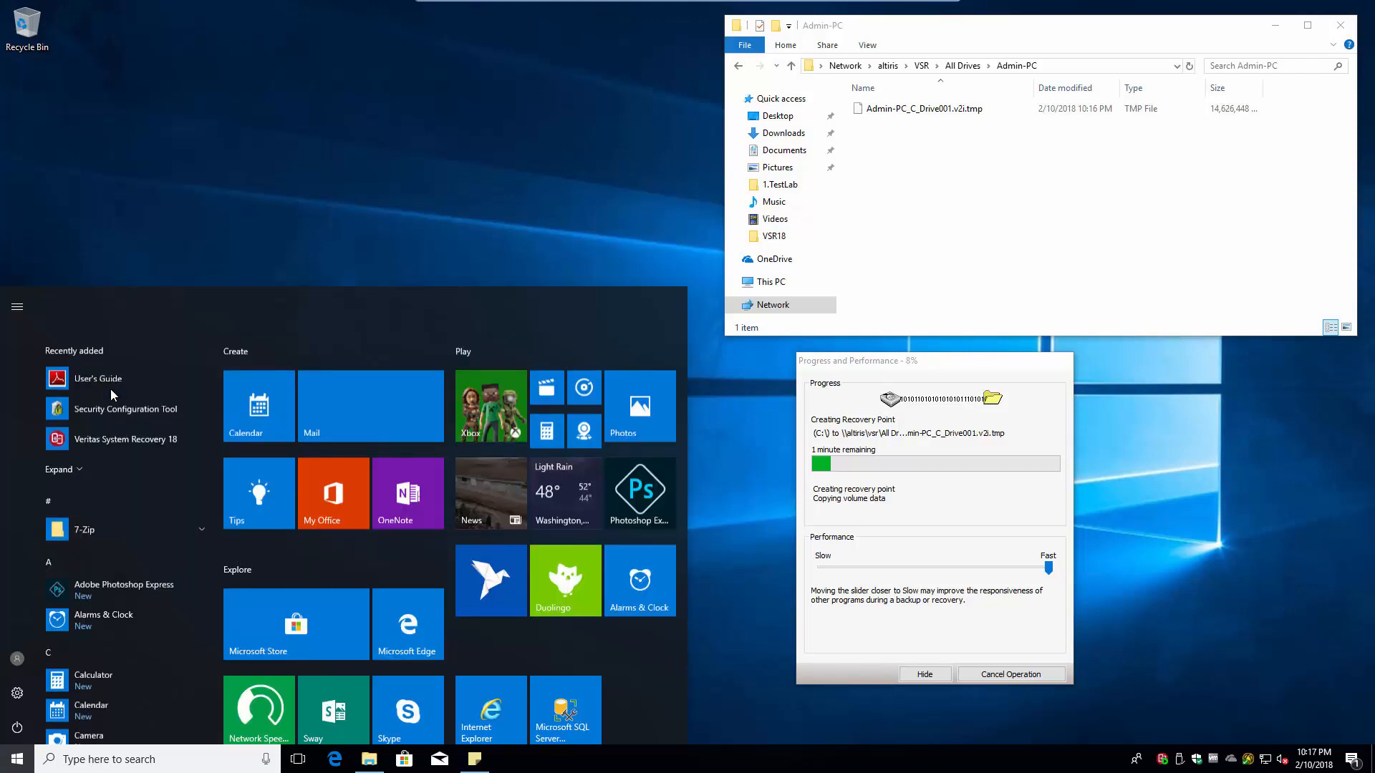
# - Expand the Recently added apps list, then close the Start menu to view the finished .v2i images
pyautogui.click(89, 469)
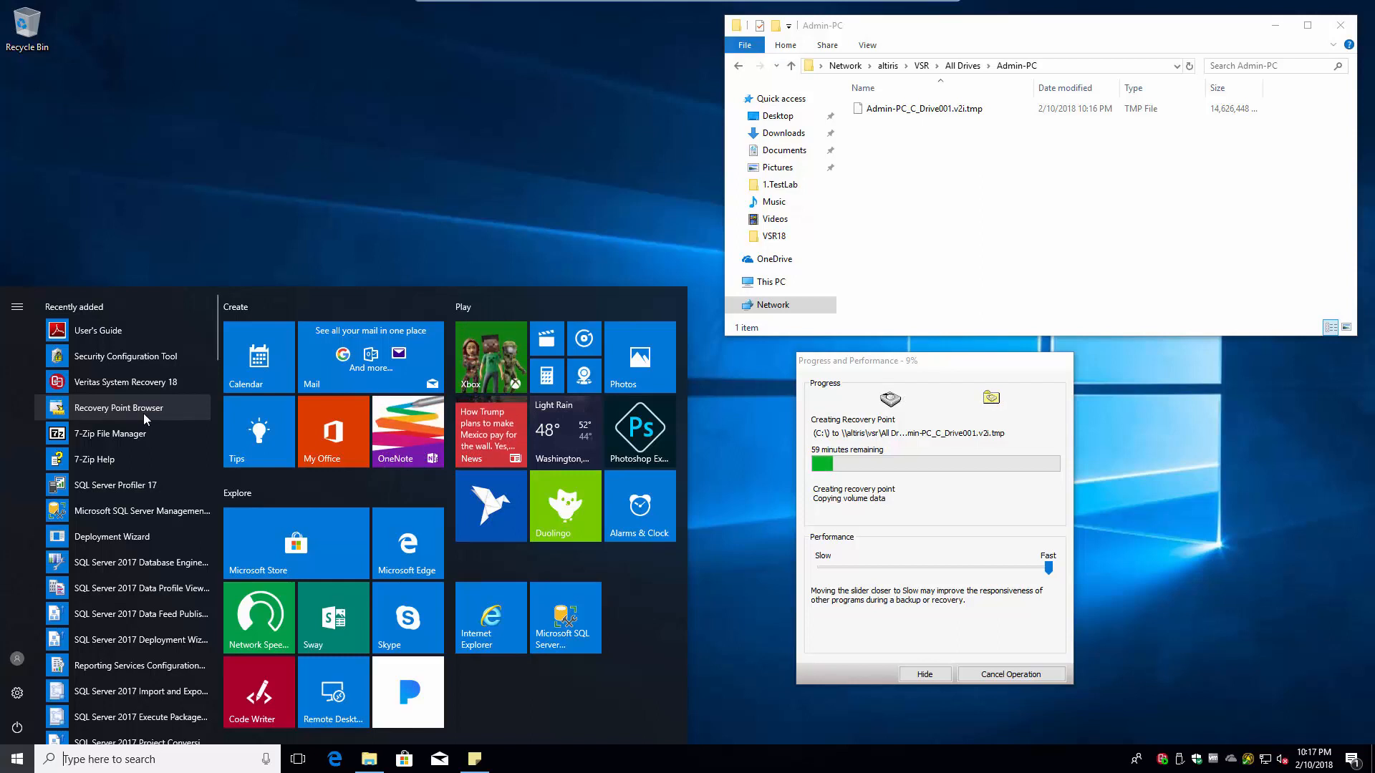
pyautogui.click(378, 149)
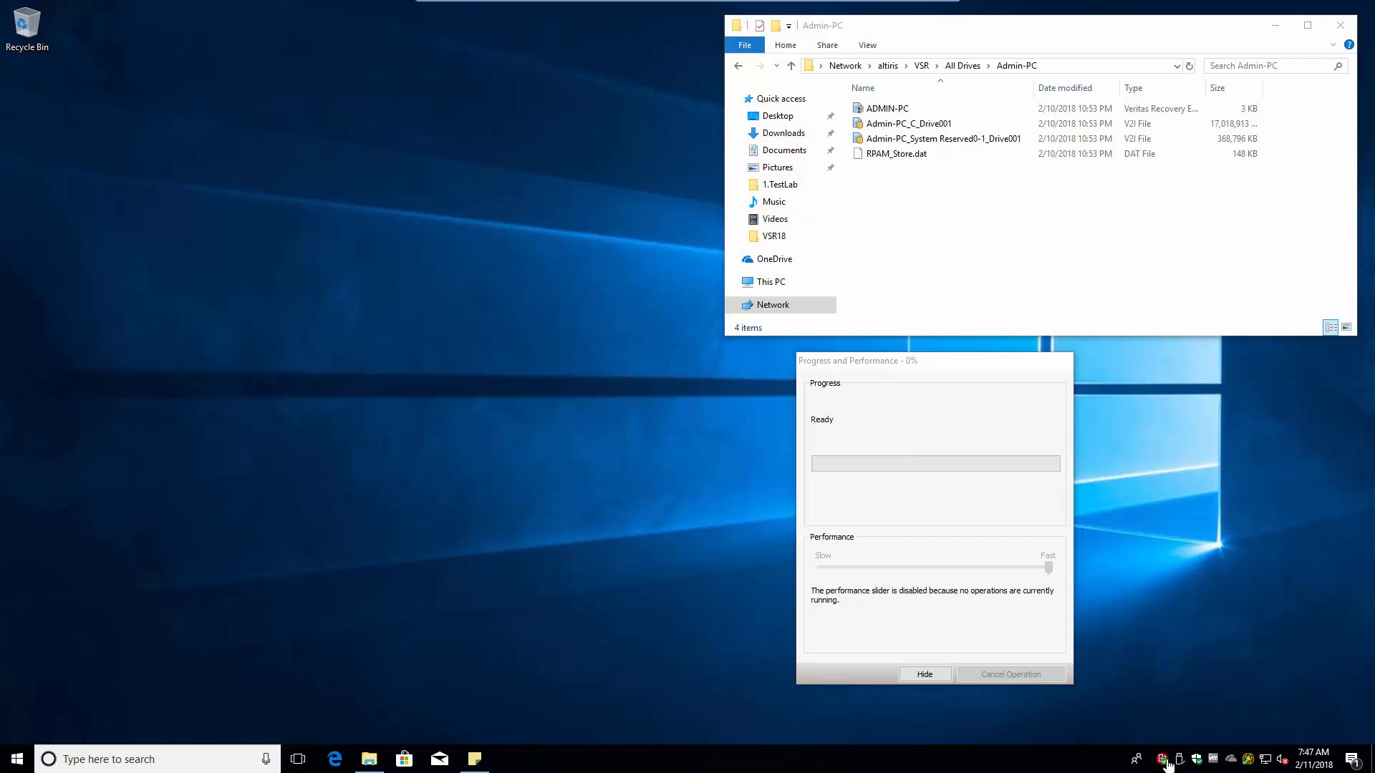
# - Hide the backup progress window and check the Admin-PC recovery images' context menus, including System Reserved
pyautogui.moveTo(1165, 764)
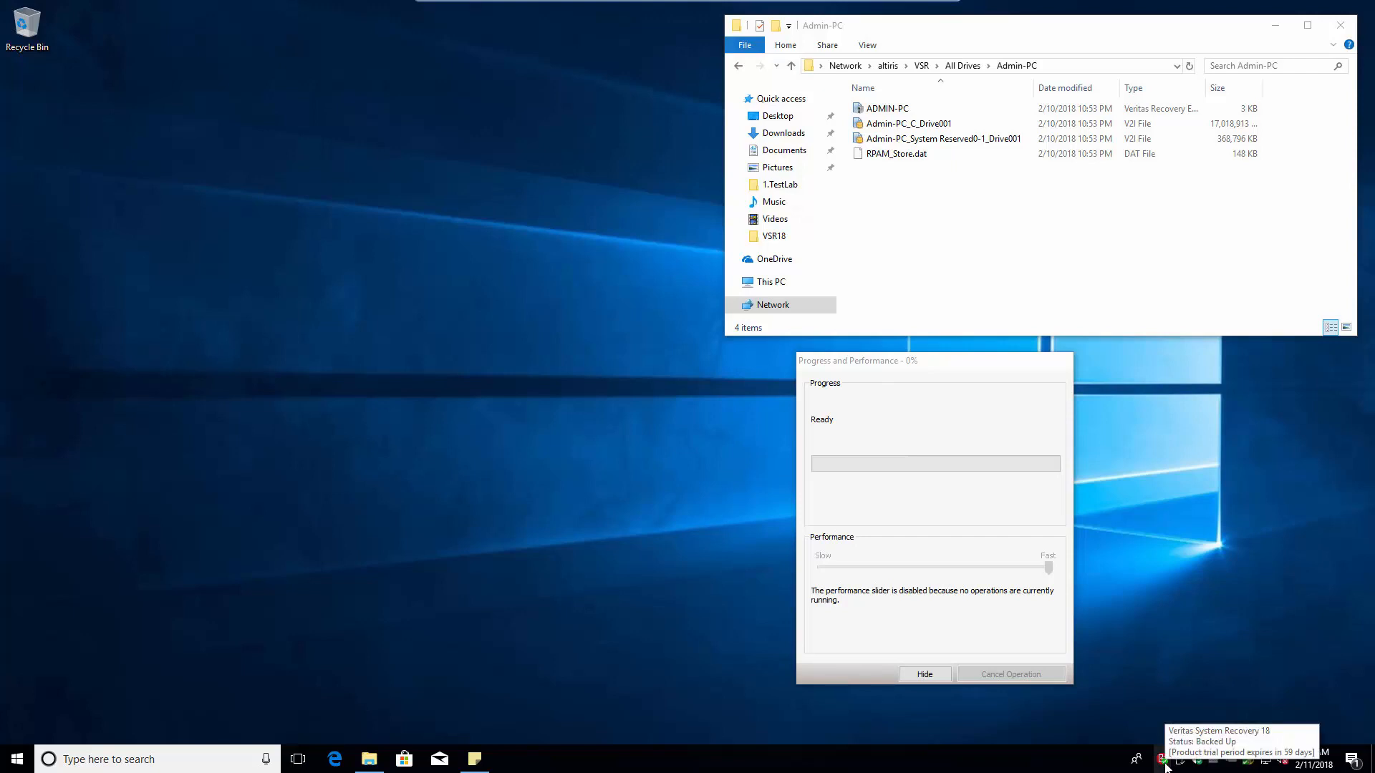
pyautogui.click(922, 674)
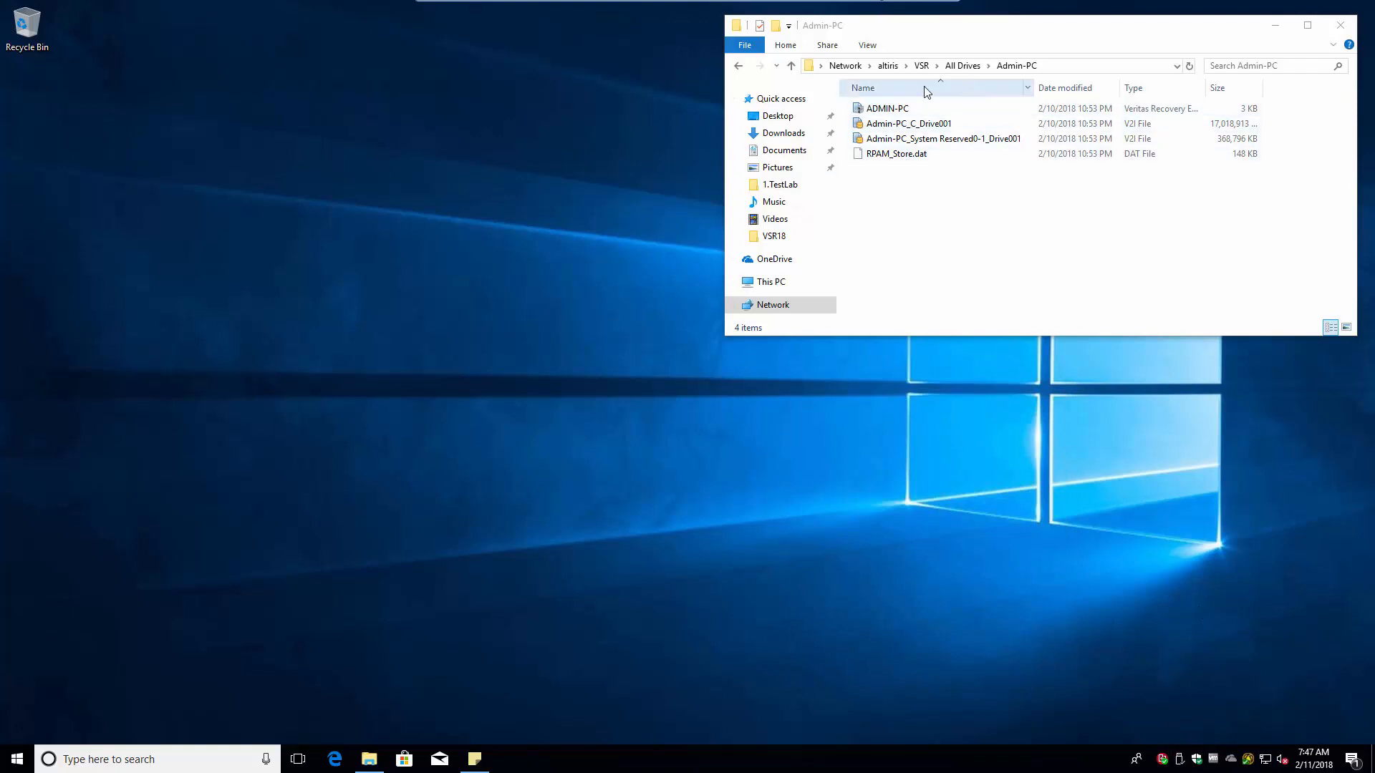
pyautogui.rightClick(886, 109)
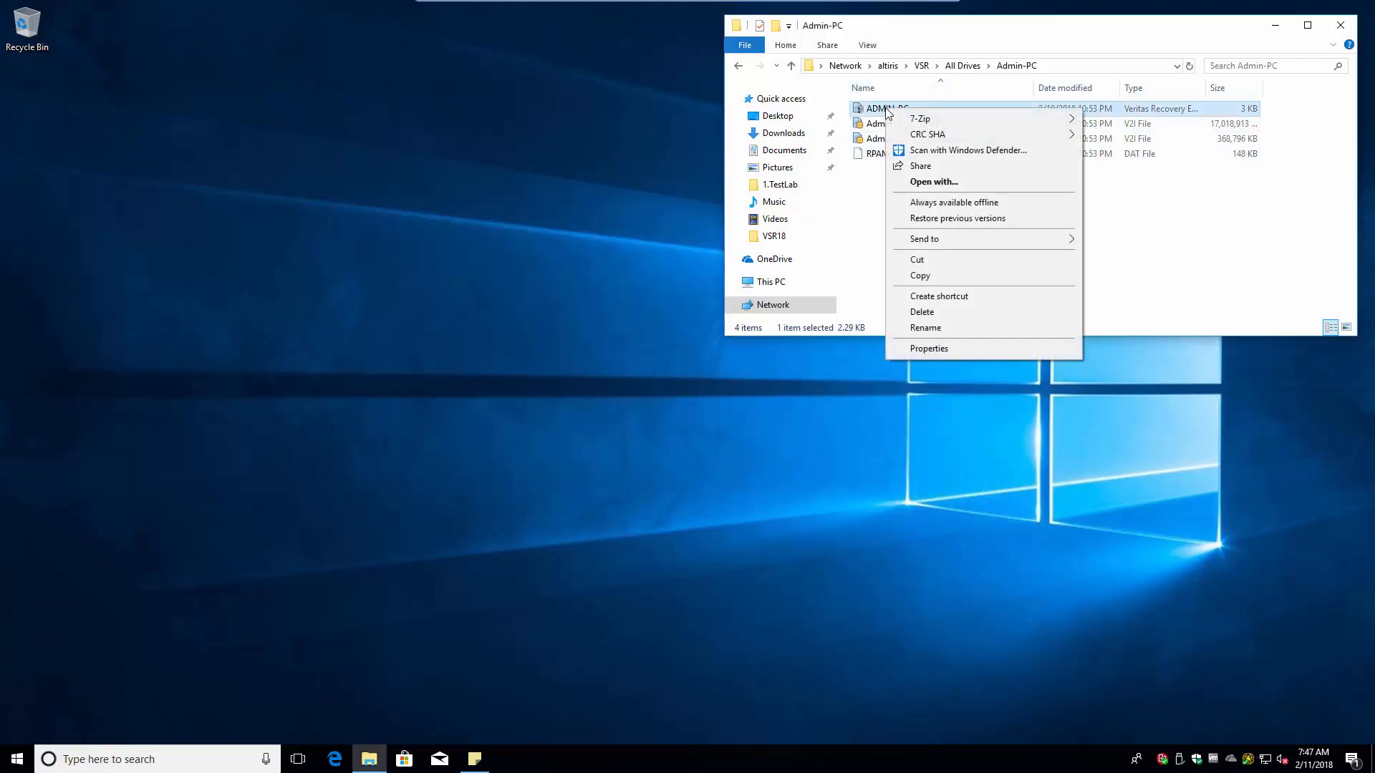
pyautogui.rightClick(874, 126)
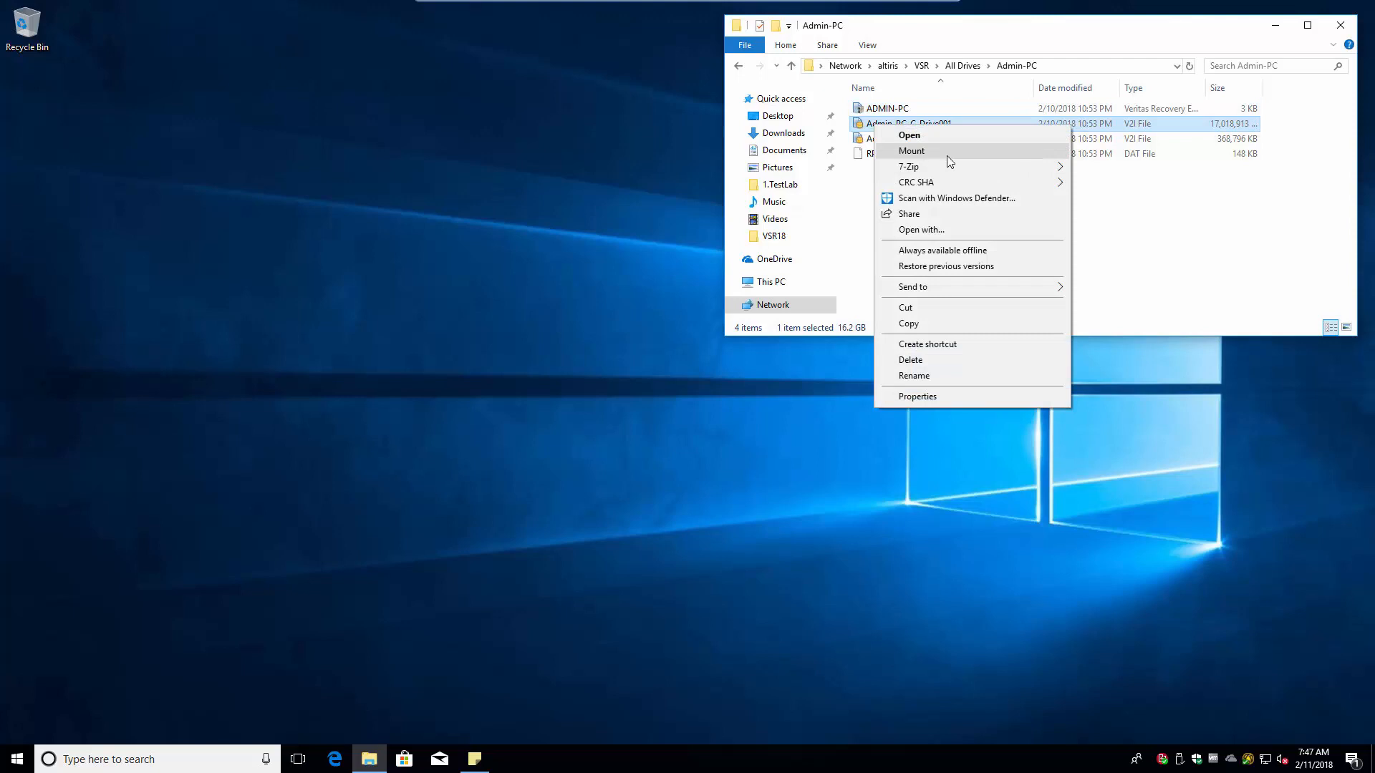
pyautogui.click(947, 156)
pyautogui.click(902, 143)
pyautogui.rightClick(902, 146)
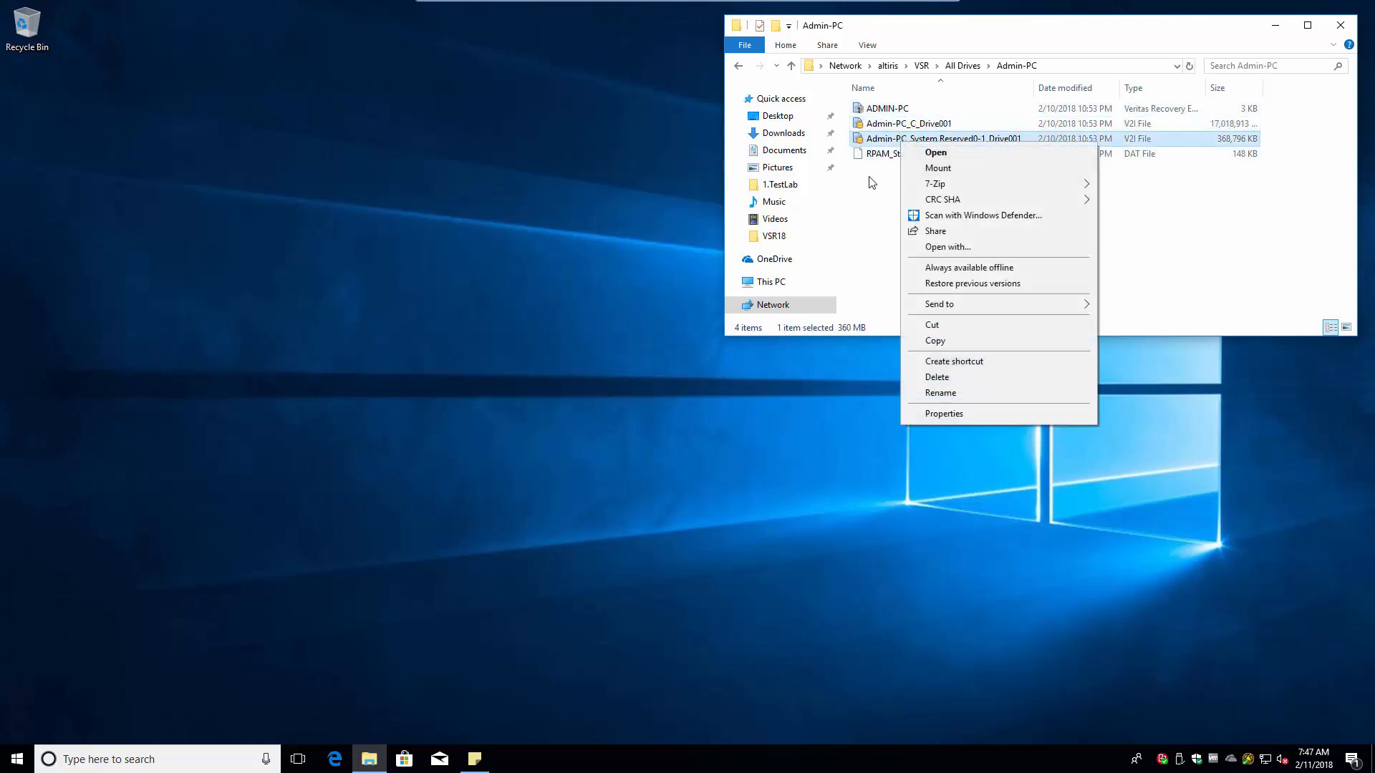
# - Mount the Admin-PC_C_Drive001 recovery image as drive E:
pyautogui.click(923, 170)
pyautogui.click(888, 126)
pyautogui.rightClick(889, 129)
pyautogui.click(923, 155)
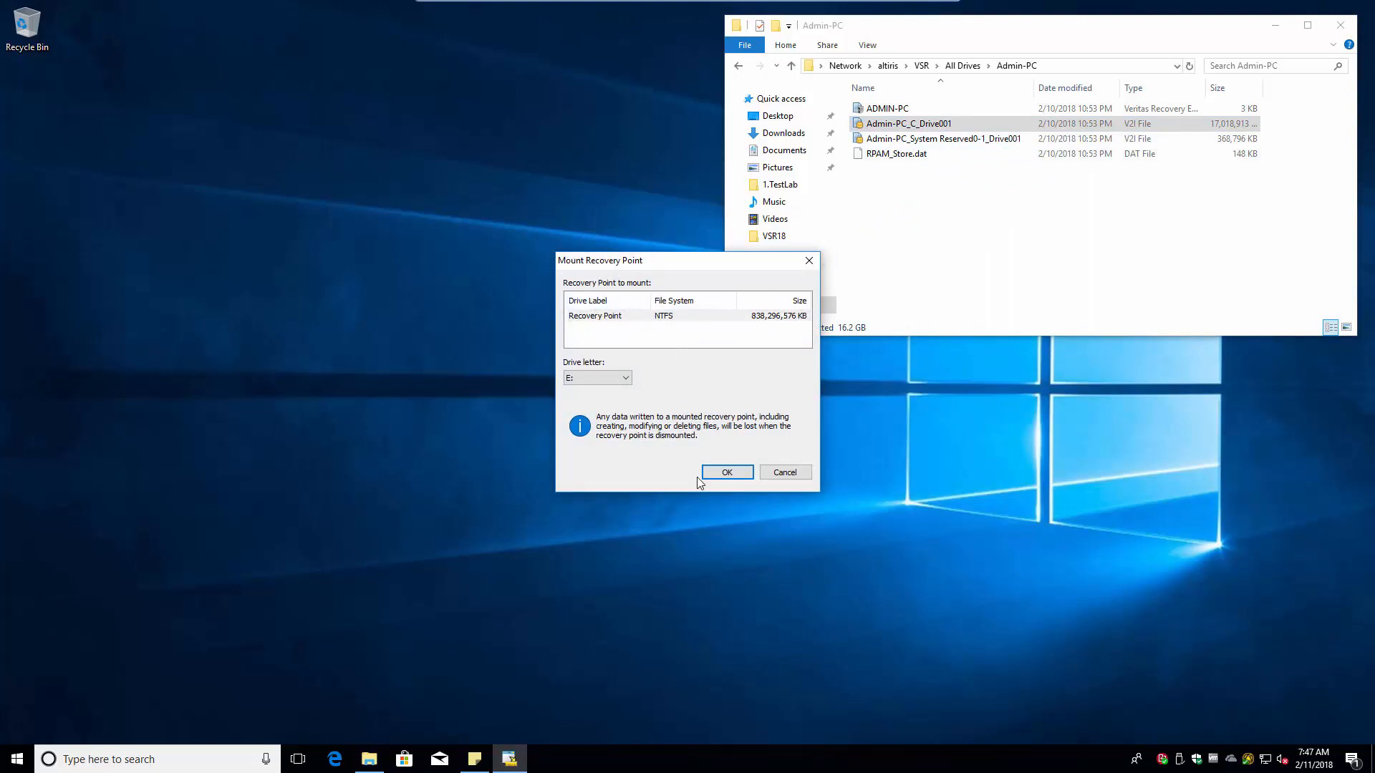
pyautogui.click(719, 472)
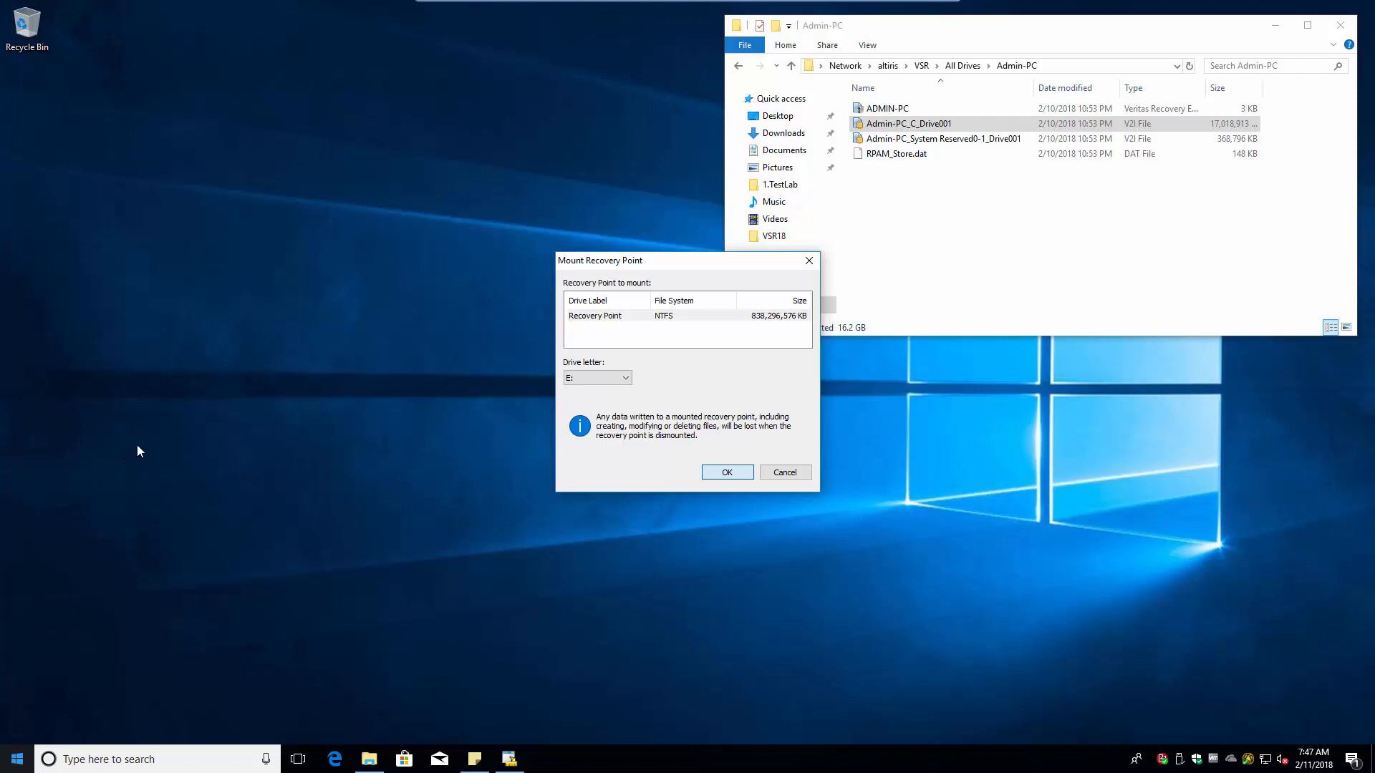
pyautogui.press('f')
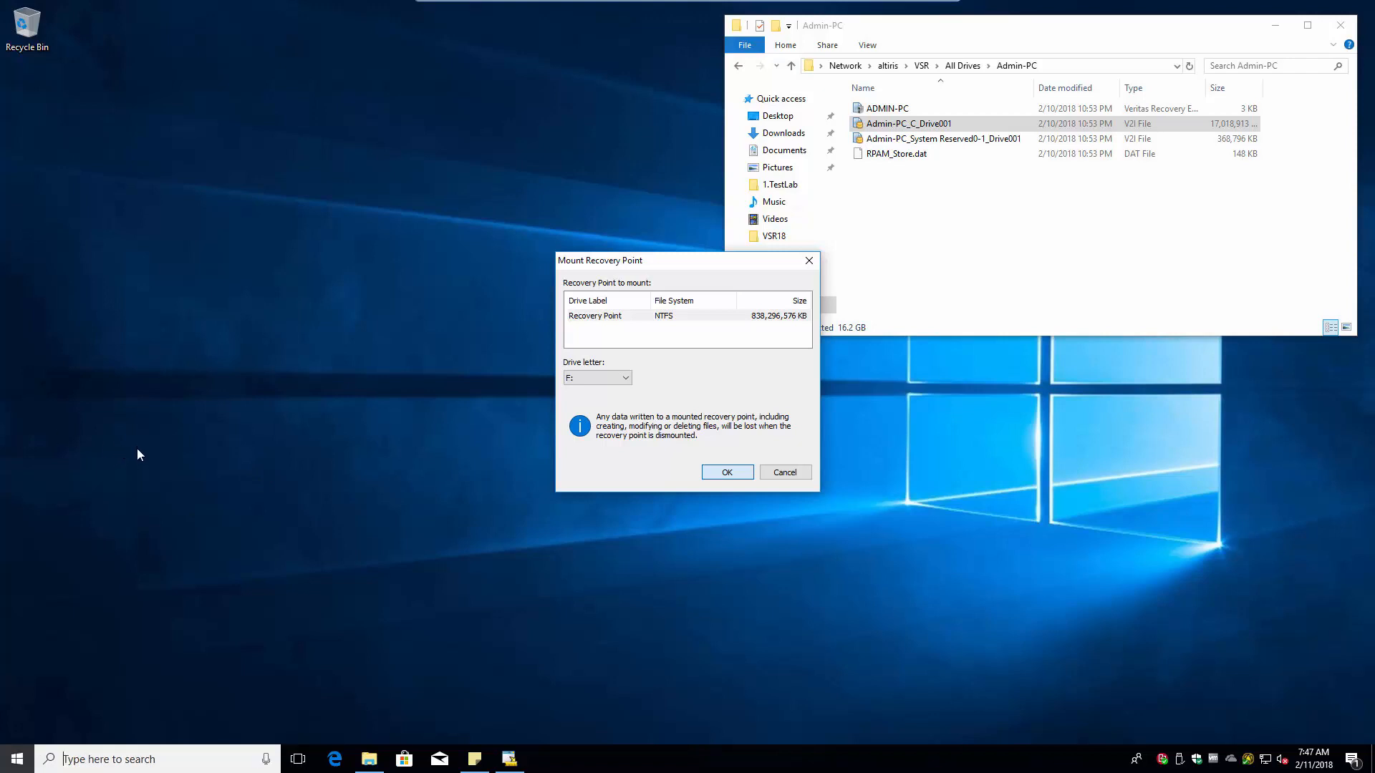
pyautogui.press('super')
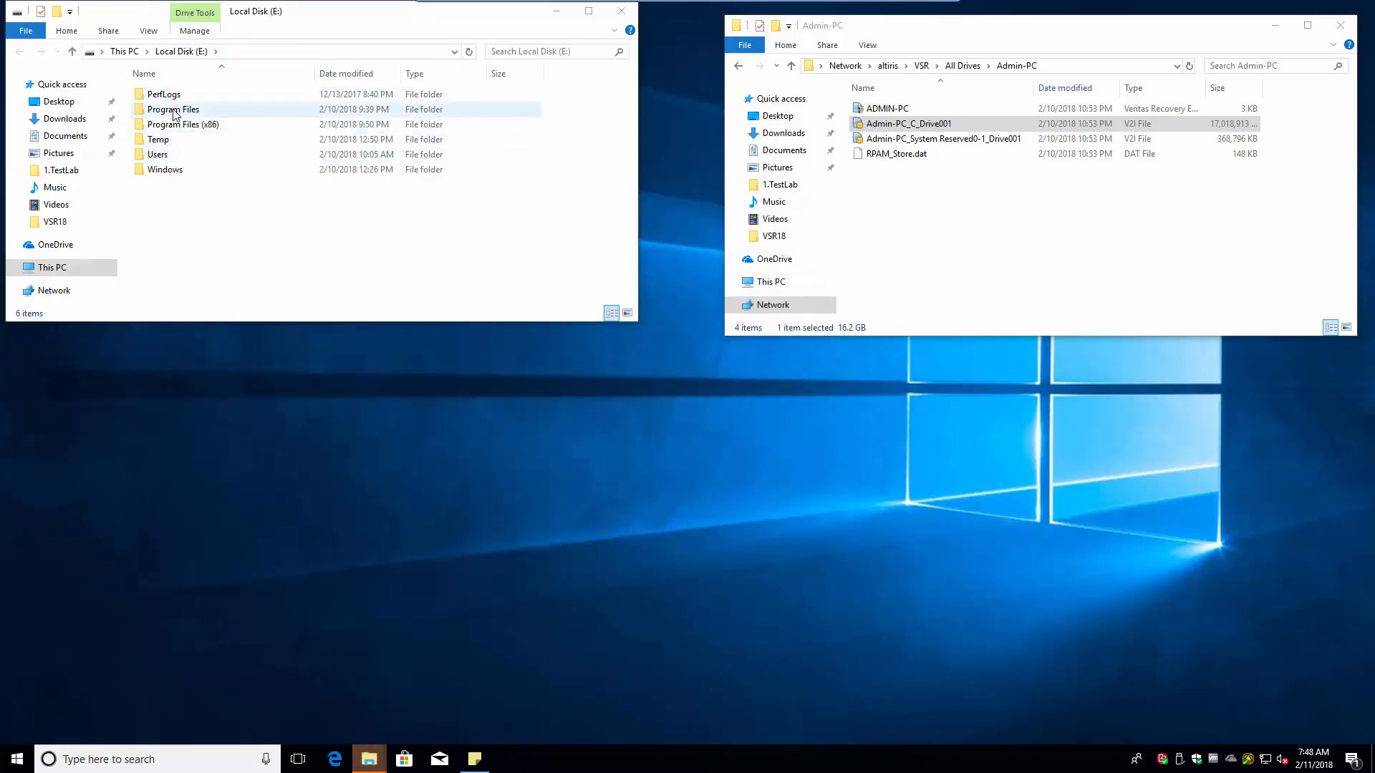
# - Copy the 7-Zip help file from E:\Program Files\7-Zip to the desktop, then permanently delete the copy
pyautogui.doubleClick(174, 115)
pyautogui.doubleClick(158, 94)
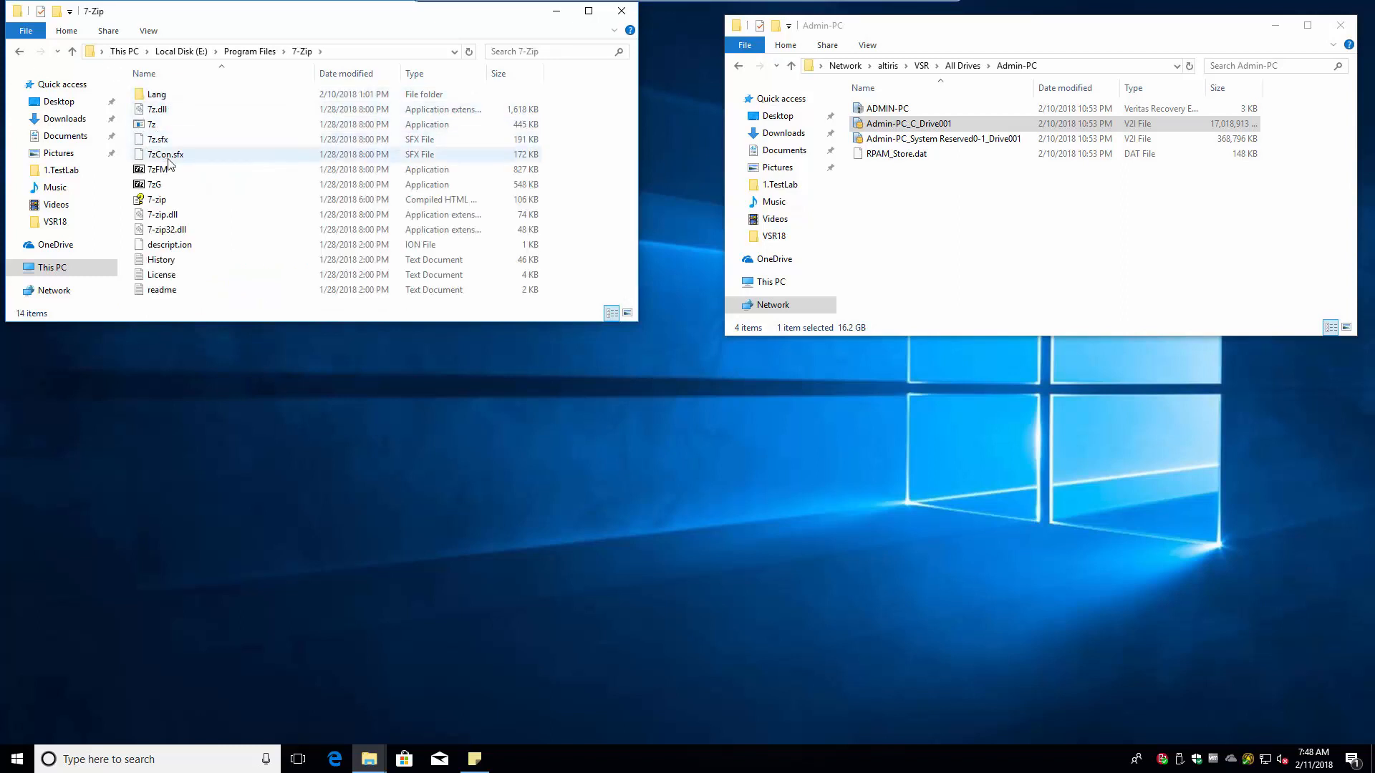
pyautogui.moveTo(156, 206); pyautogui.dragTo(337, 410)
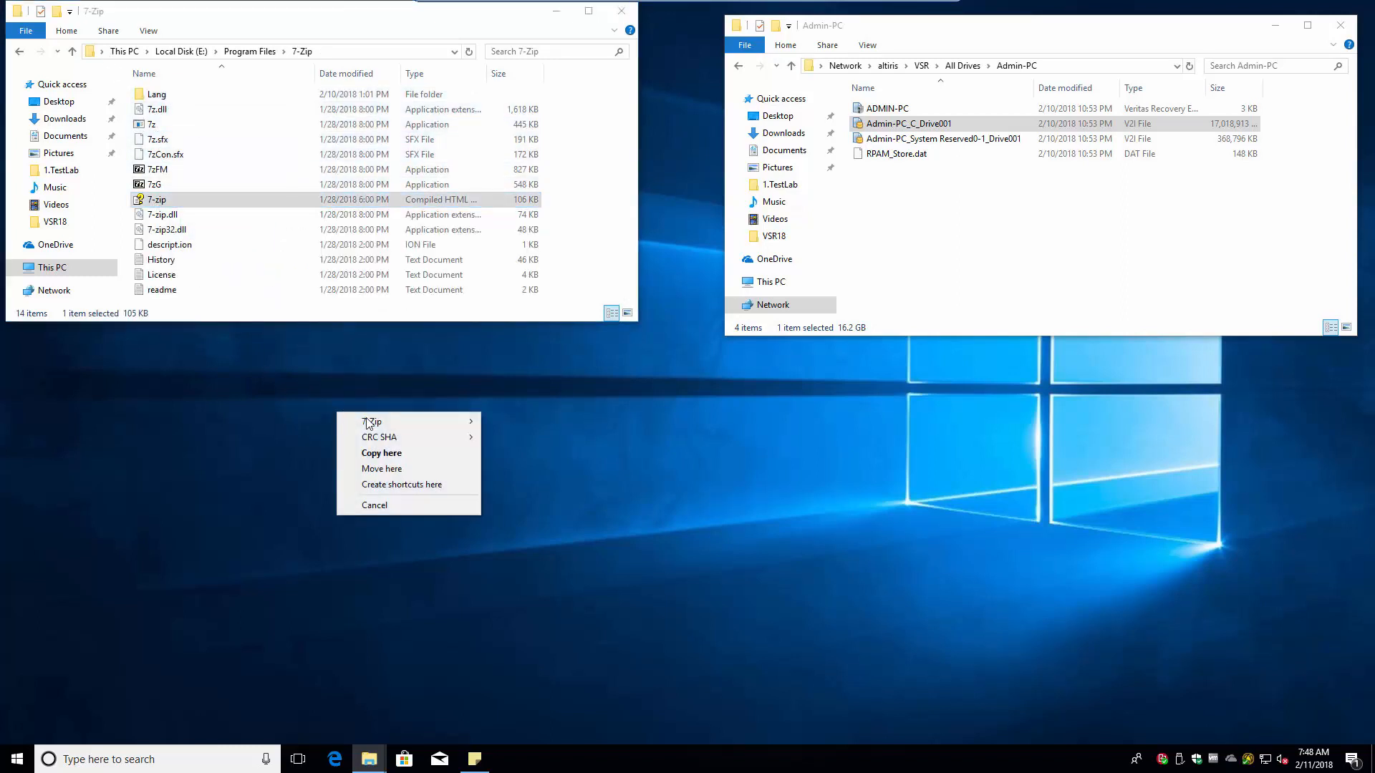
pyautogui.click(376, 454)
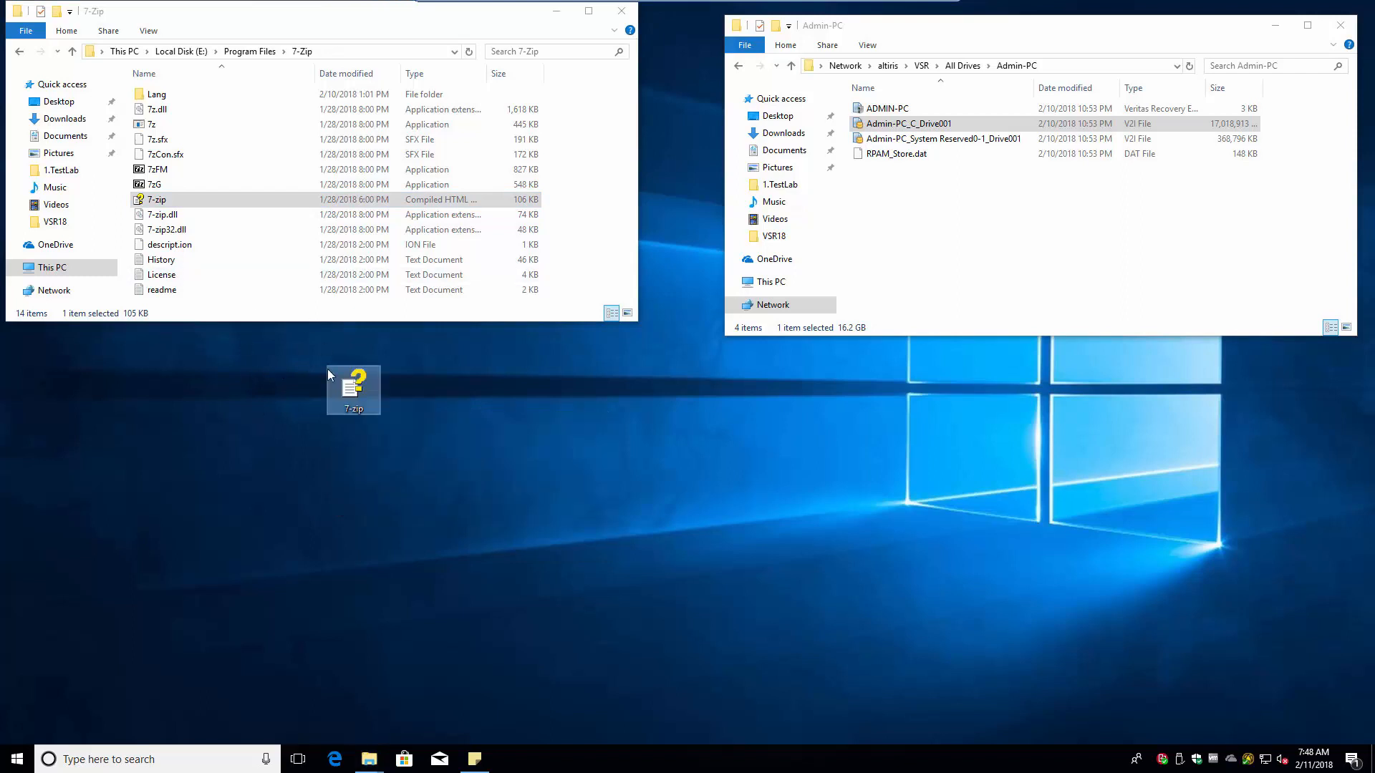
pyautogui.rightClick(350, 393)
pyautogui.click(387, 627)
pyautogui.click(736, 435)
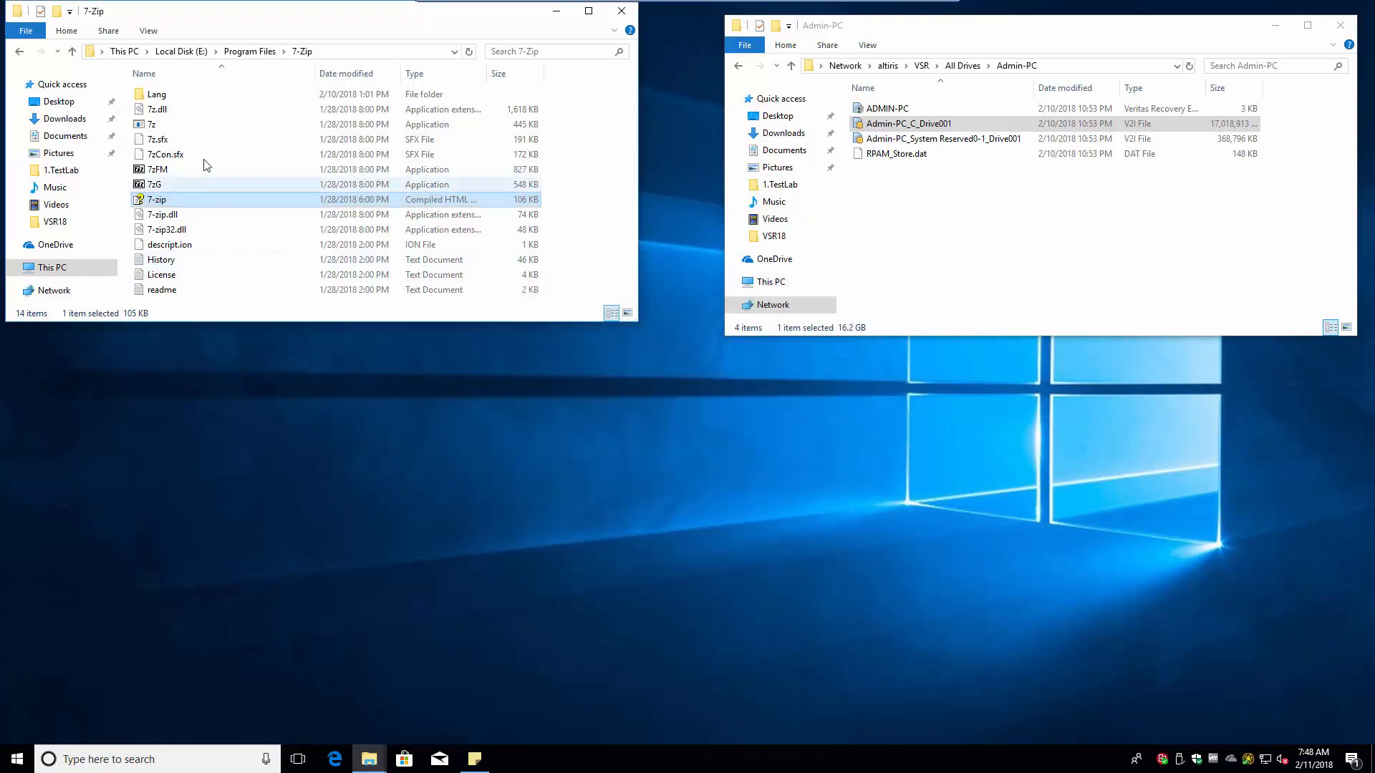
# - Copy the Silverlight_x64 installer from the user's Downloads on E: to the desktop, then delete it
pyautogui.click(187, 51)
pyautogui.doubleClick(156, 156)
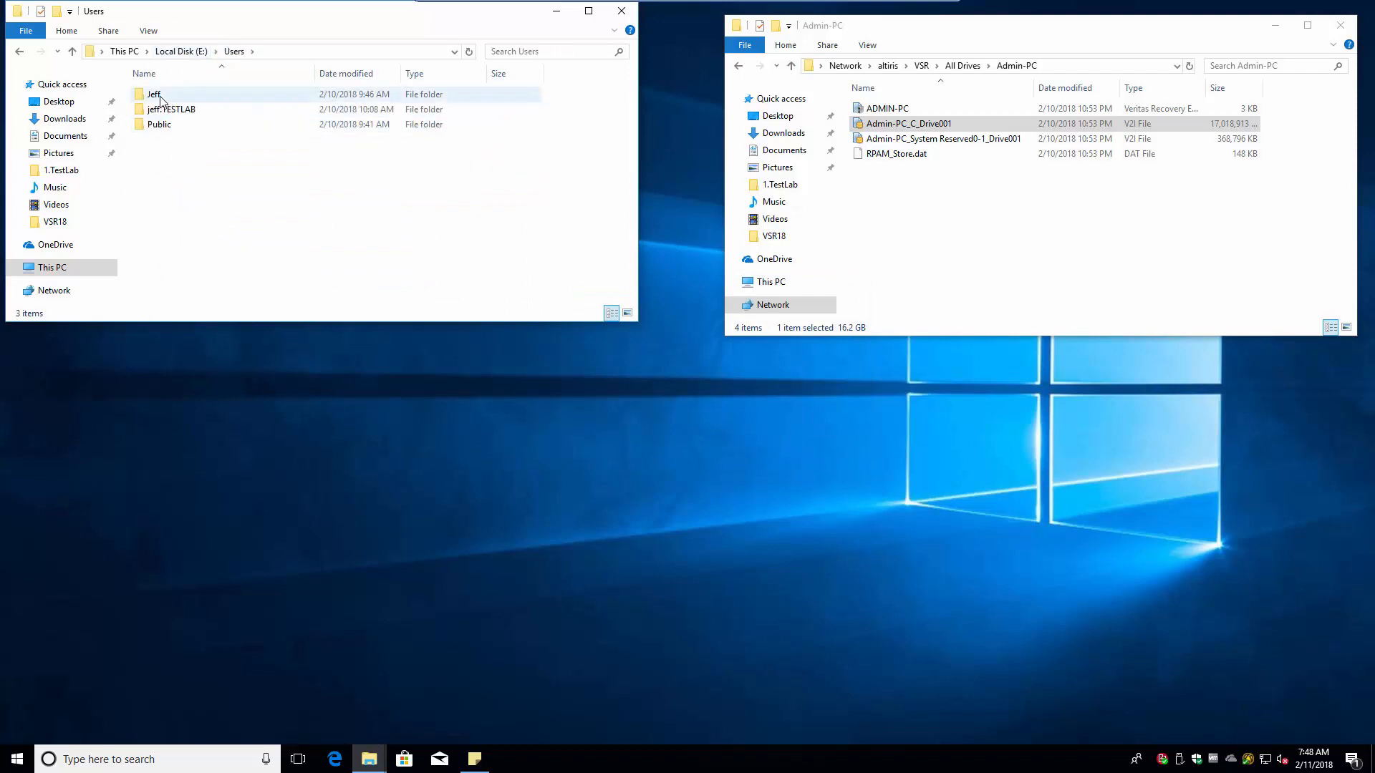
pyautogui.doubleClick(158, 111)
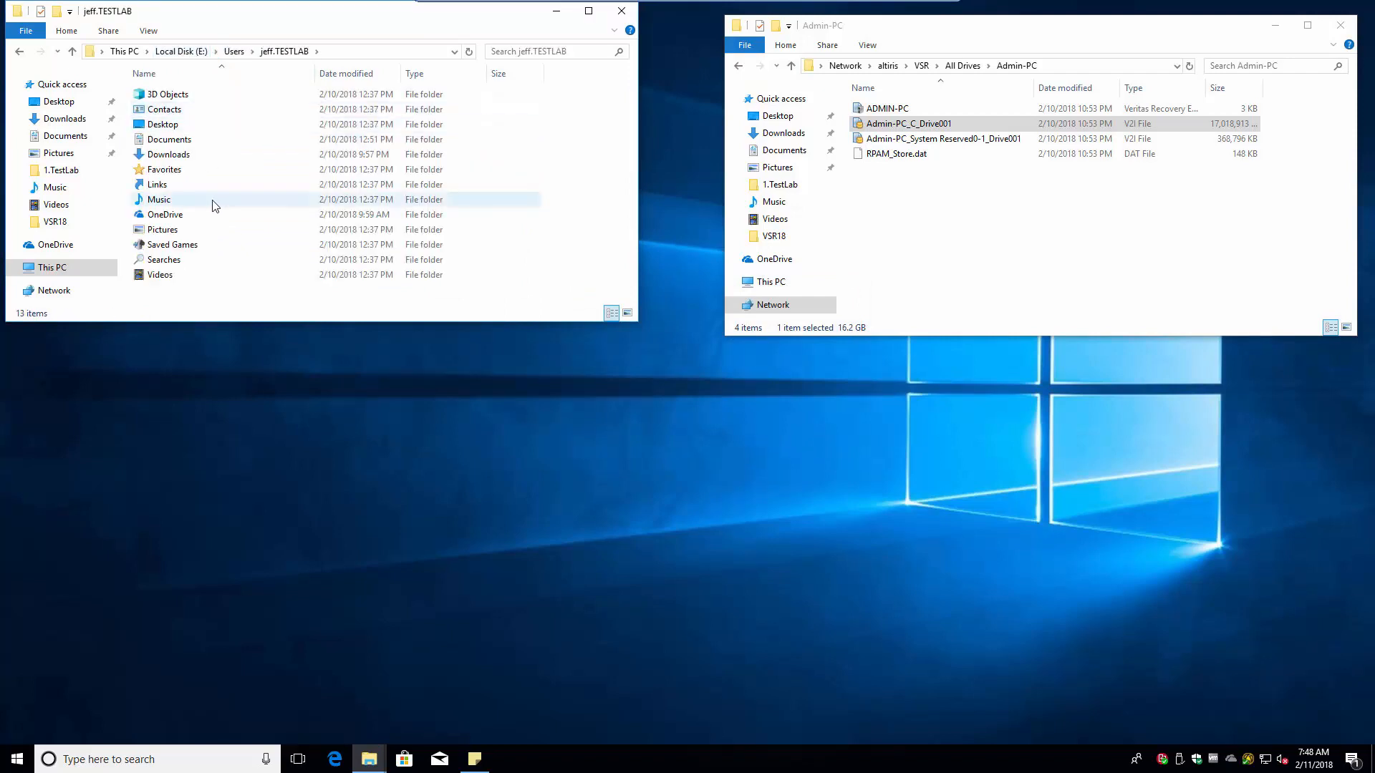
pyautogui.doubleClick(172, 155)
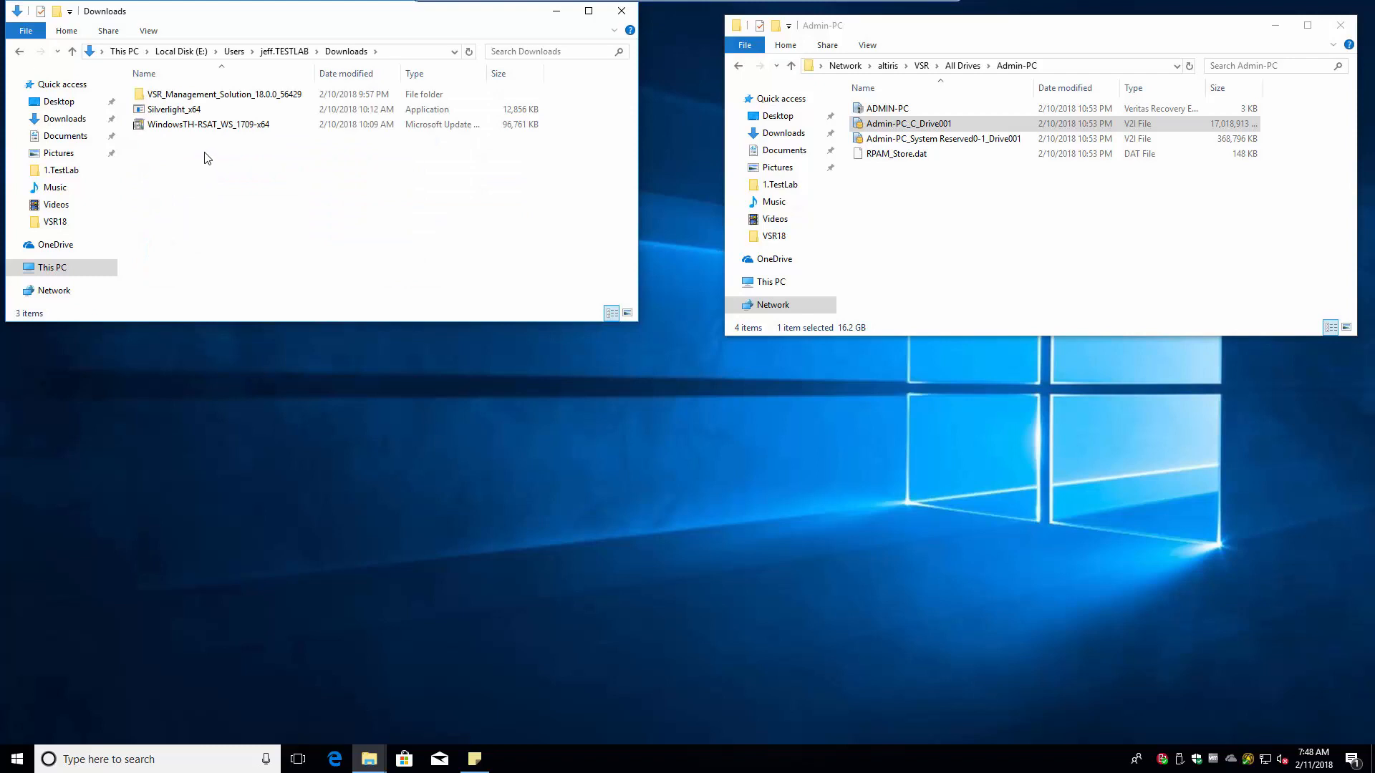
pyautogui.moveTo(176, 109); pyautogui.dragTo(351, 382)
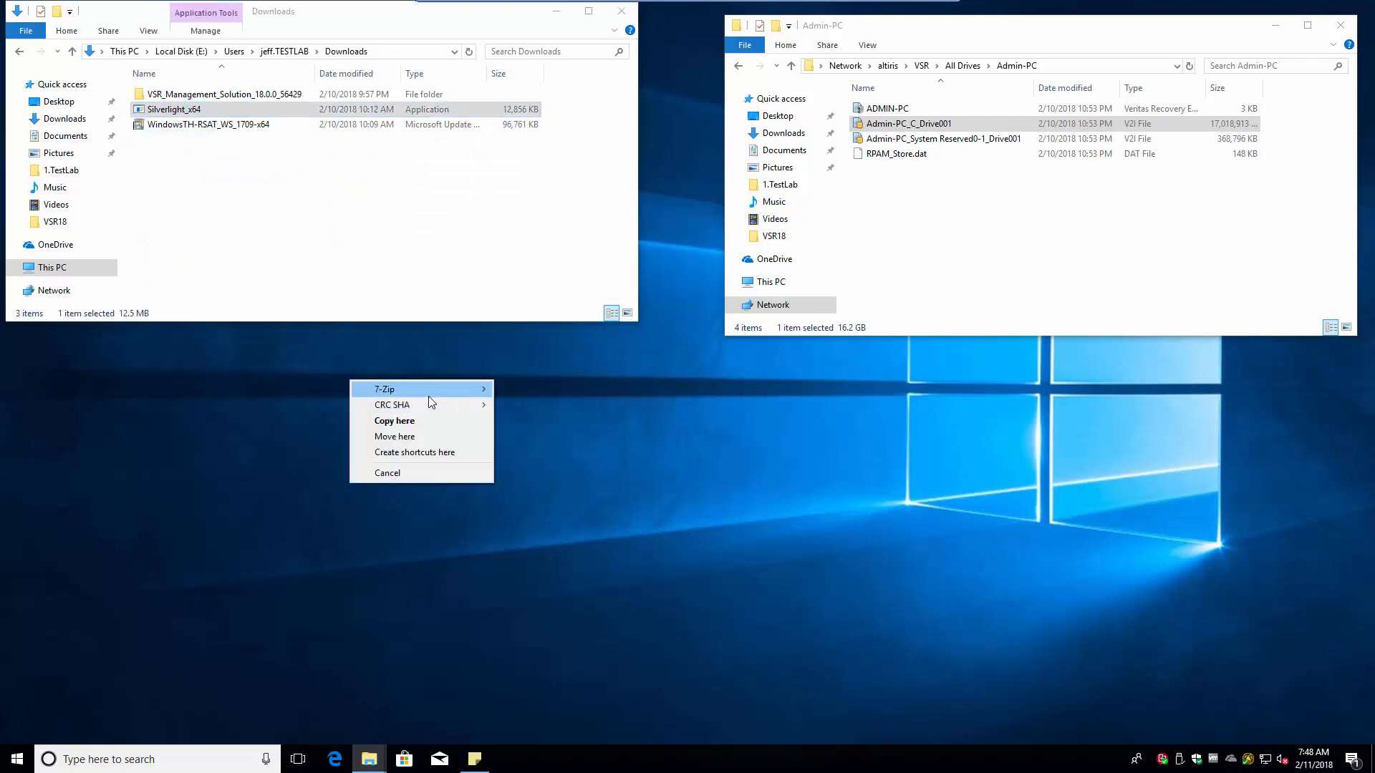
pyautogui.click(398, 421)
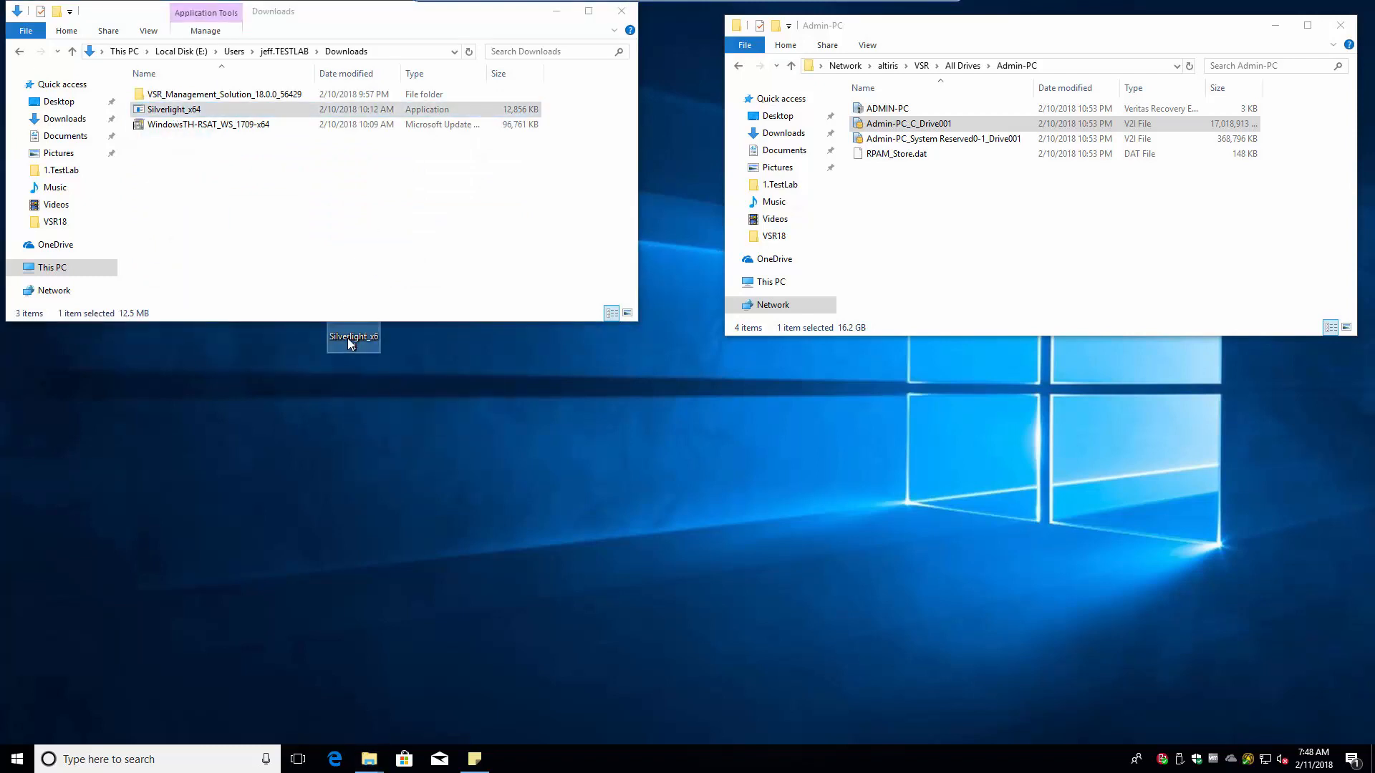
pyautogui.rightClick(349, 392)
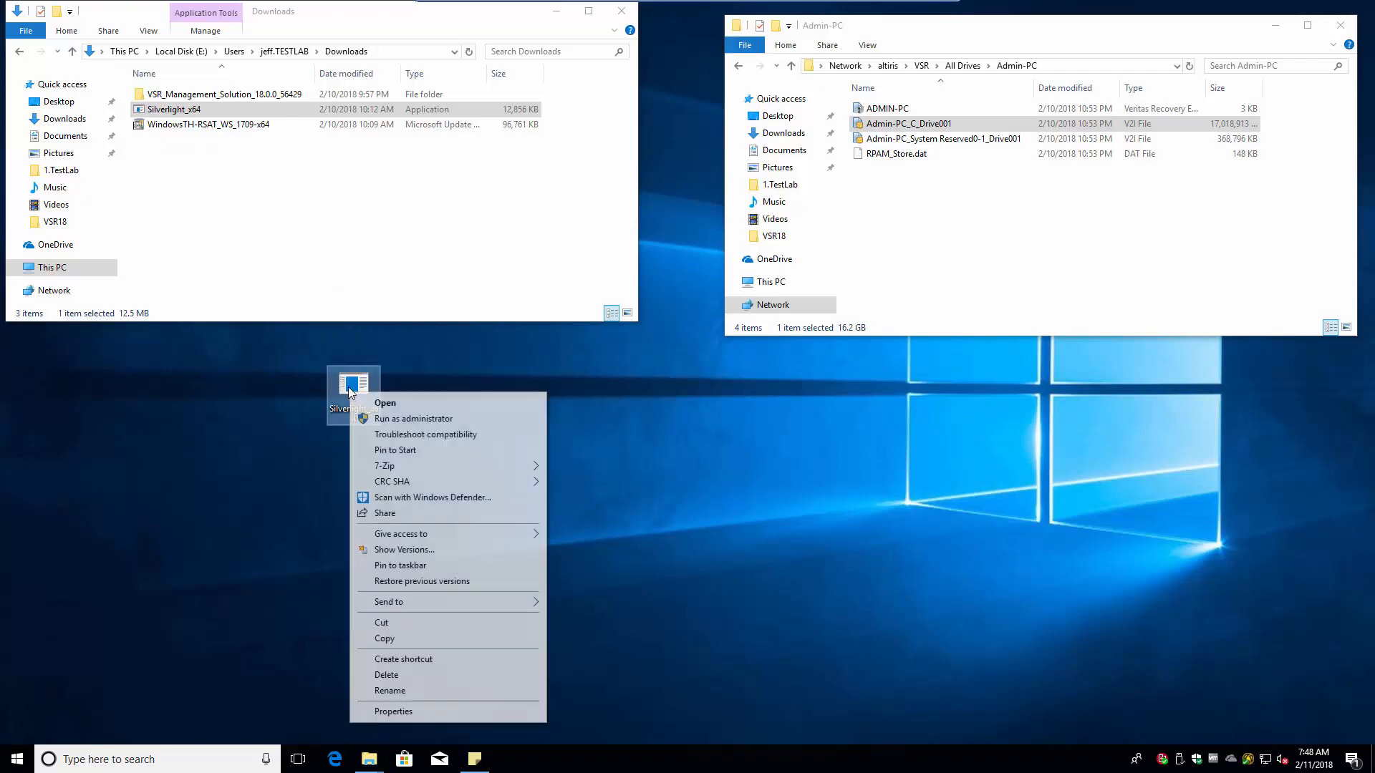
pyautogui.click(386, 673)
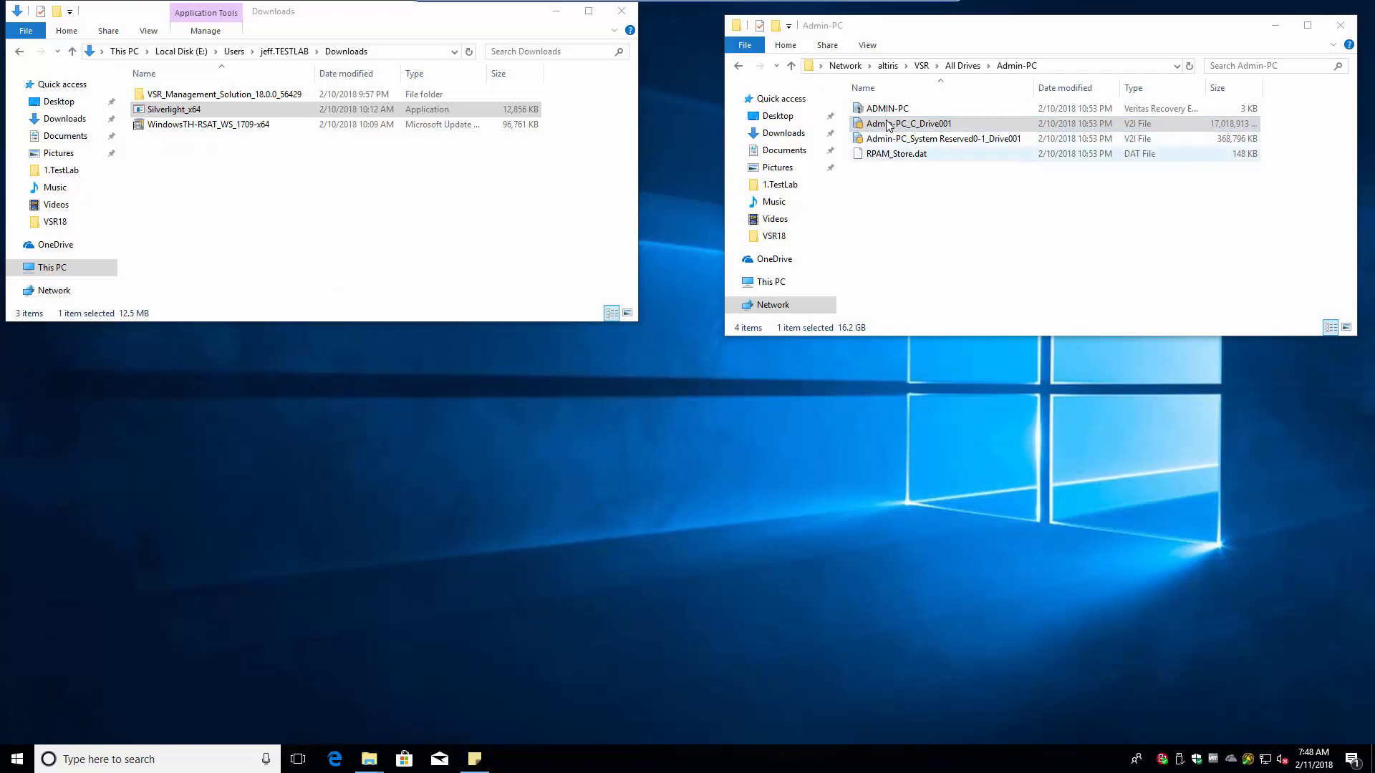
# - Dismount the recovery point mounted as Local Disk (E:) from This PC
pyautogui.click(125, 51)
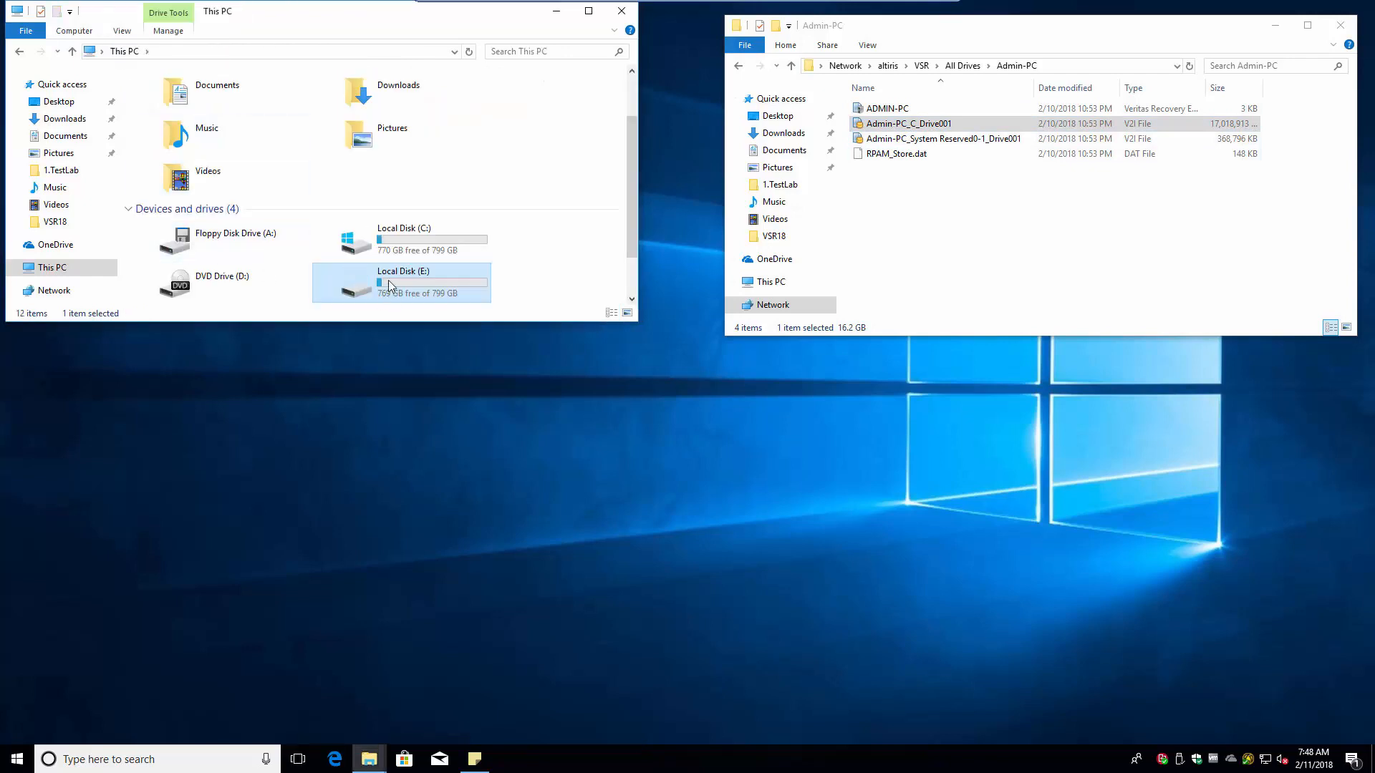
pyautogui.rightClick(390, 285)
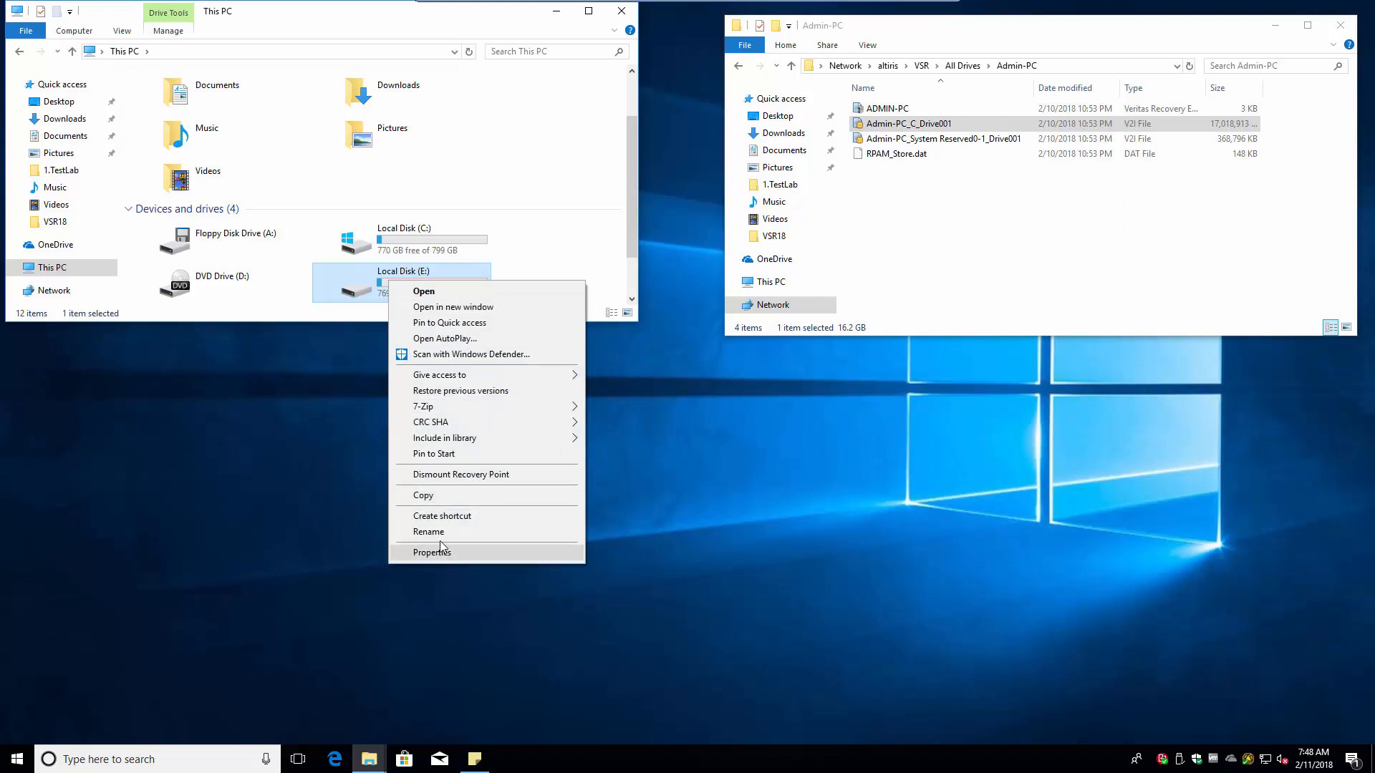
pyautogui.click(474, 477)
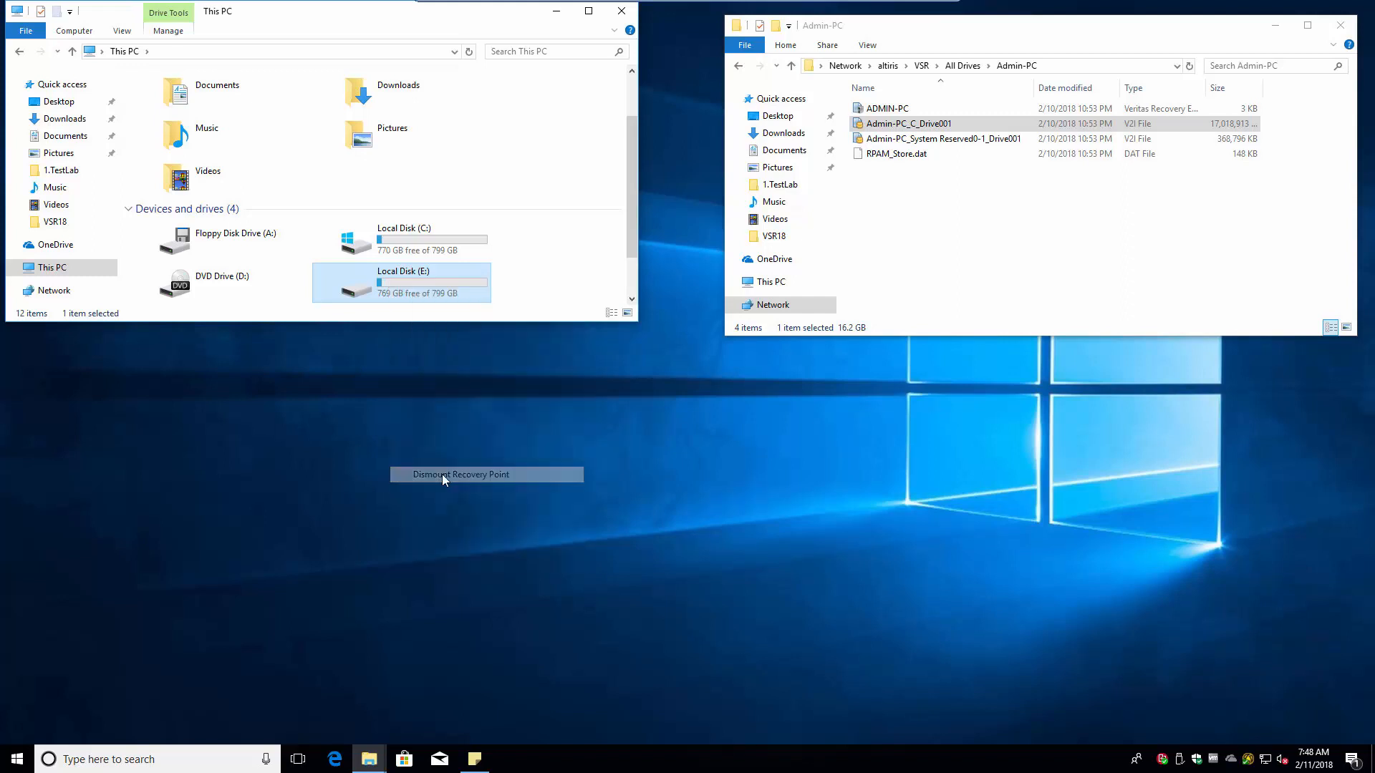
# - Launch Recovery Point Browser from the Start menu's recently added apps and dismiss the no-recovery-points notice
pyautogui.click(15, 757)
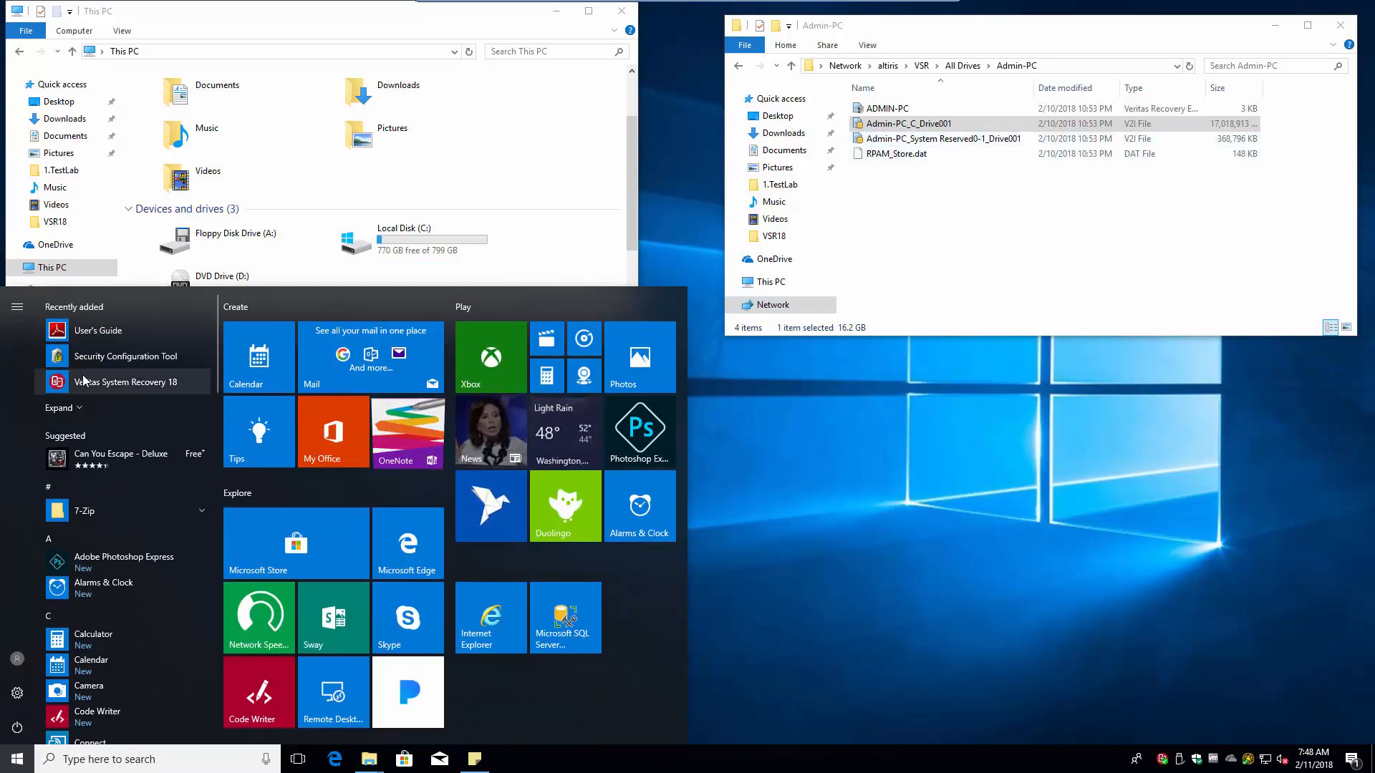
pyautogui.click(80, 408)
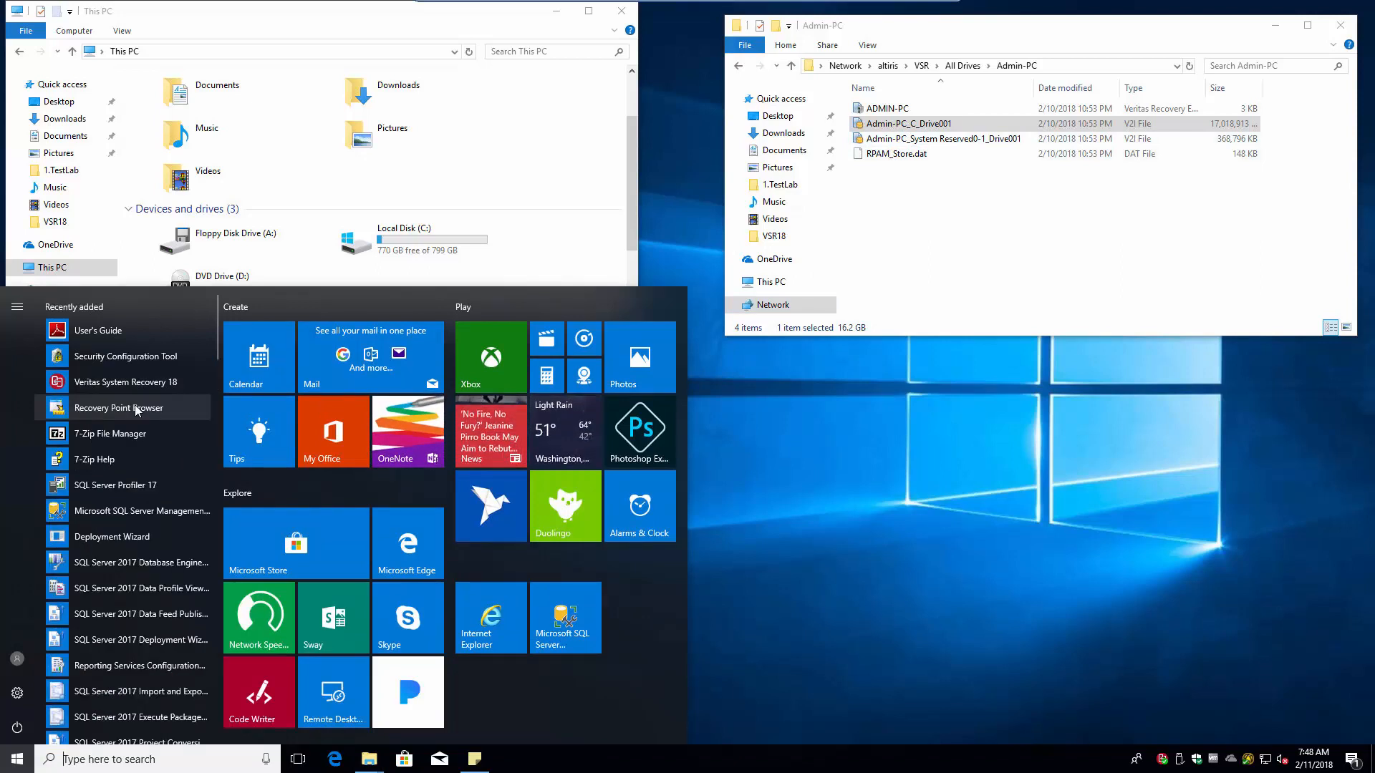
pyautogui.click(112, 406)
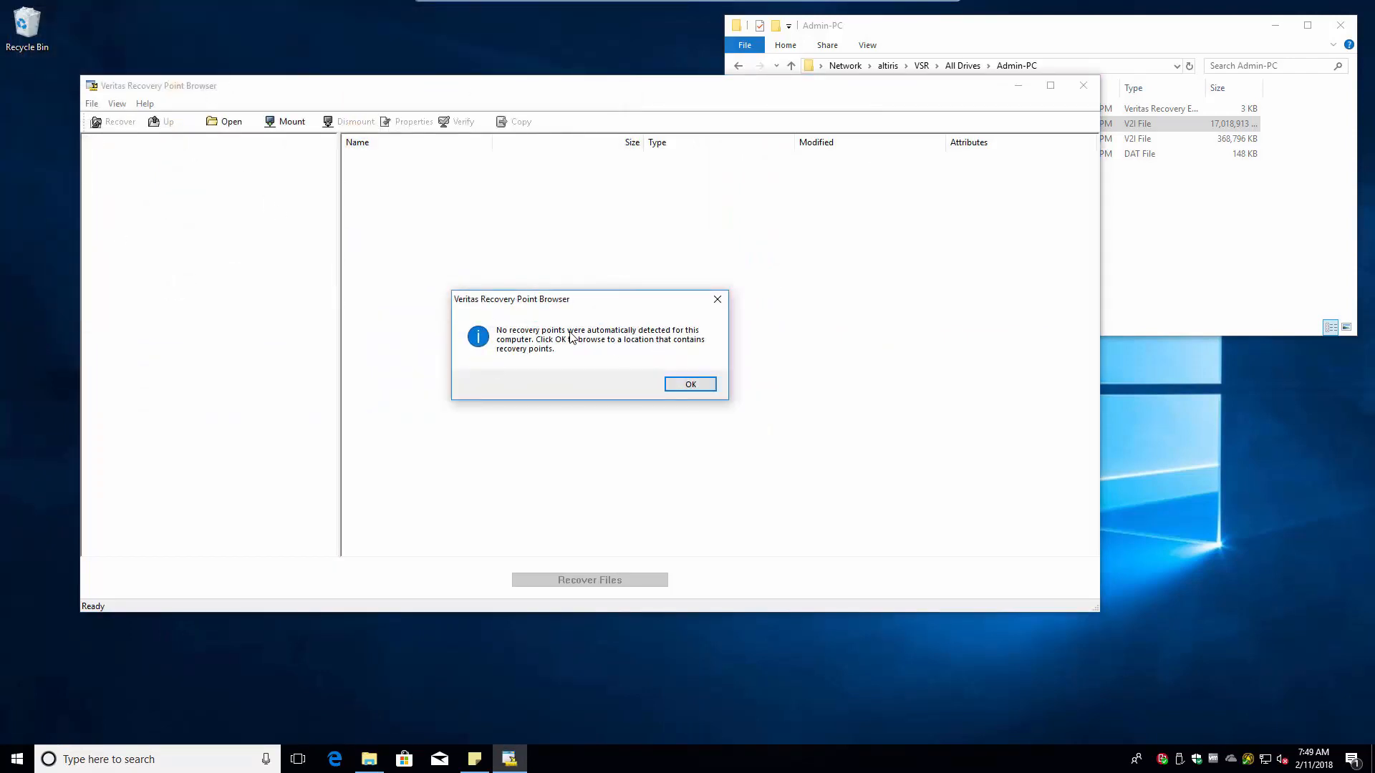
pyautogui.click(691, 385)
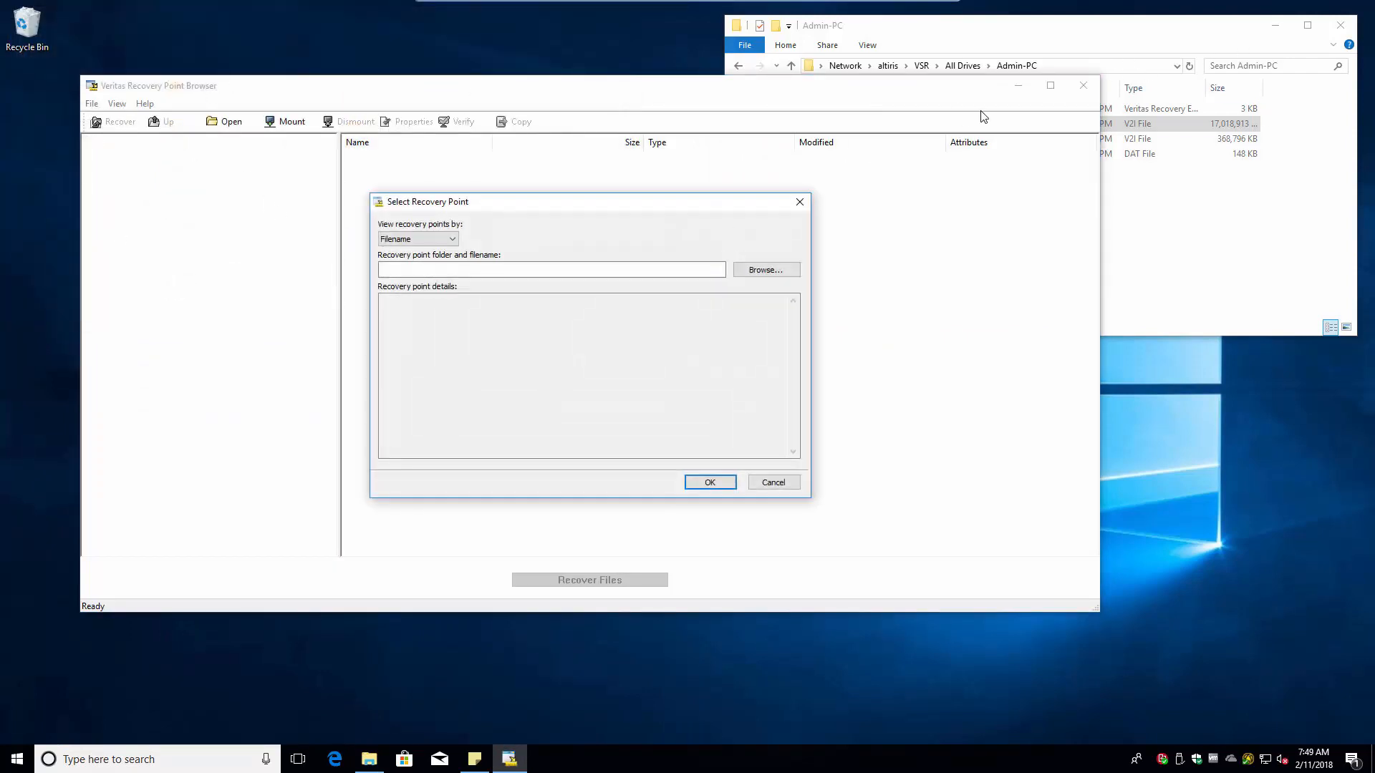
# - Paste the Admin-PC folder path, browse to Admin-PC_C_Drive001 and load that recovery point
pyautogui.click(1071, 68)
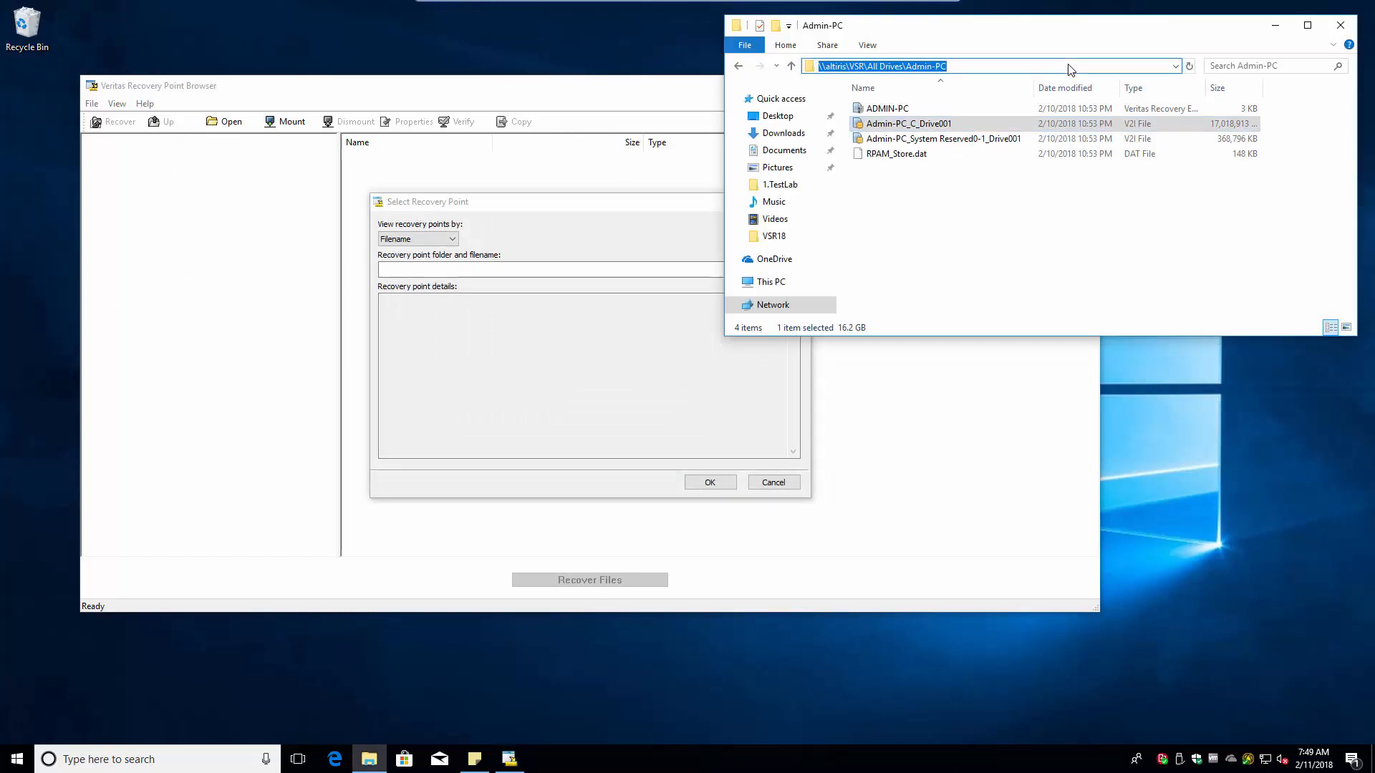
pyautogui.click(443, 266)
pyautogui.hotkey('ctrl', 'v')
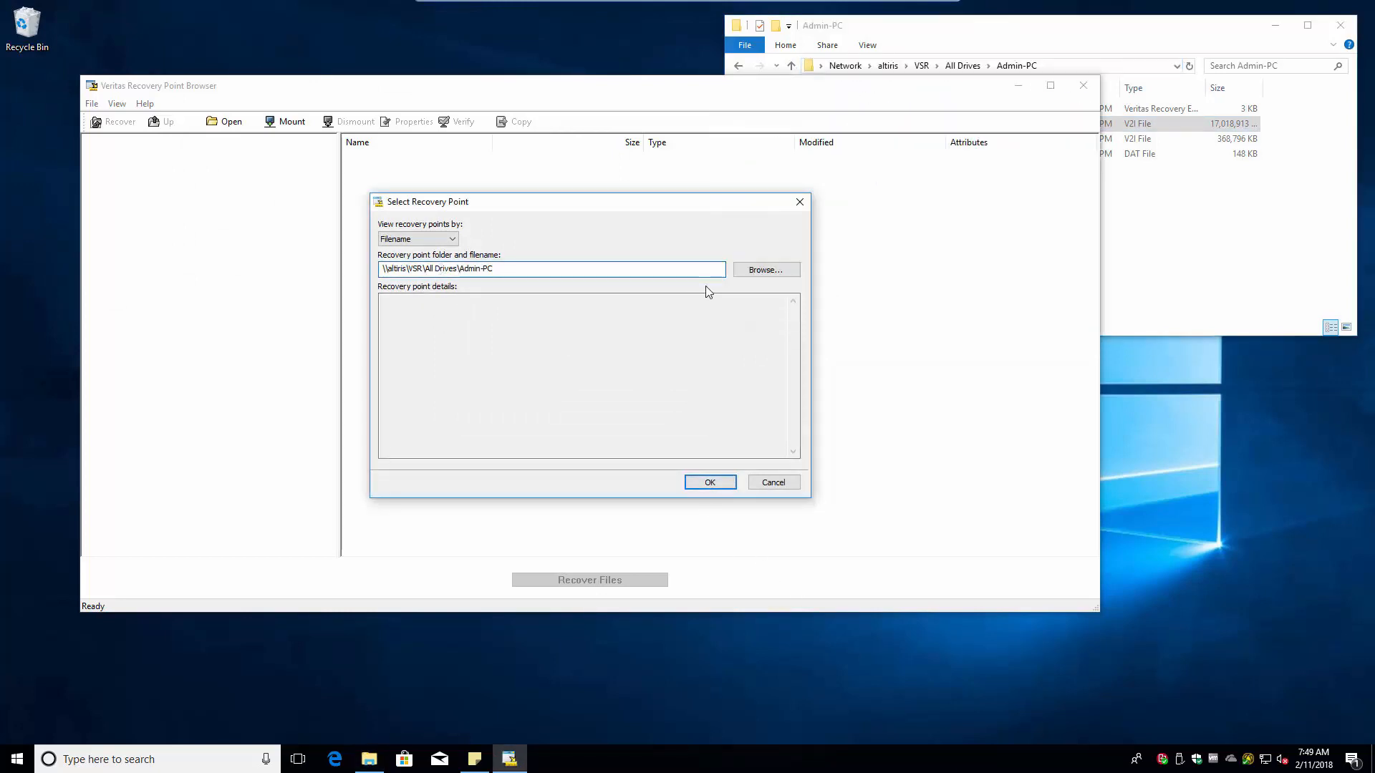
pyautogui.click(764, 270)
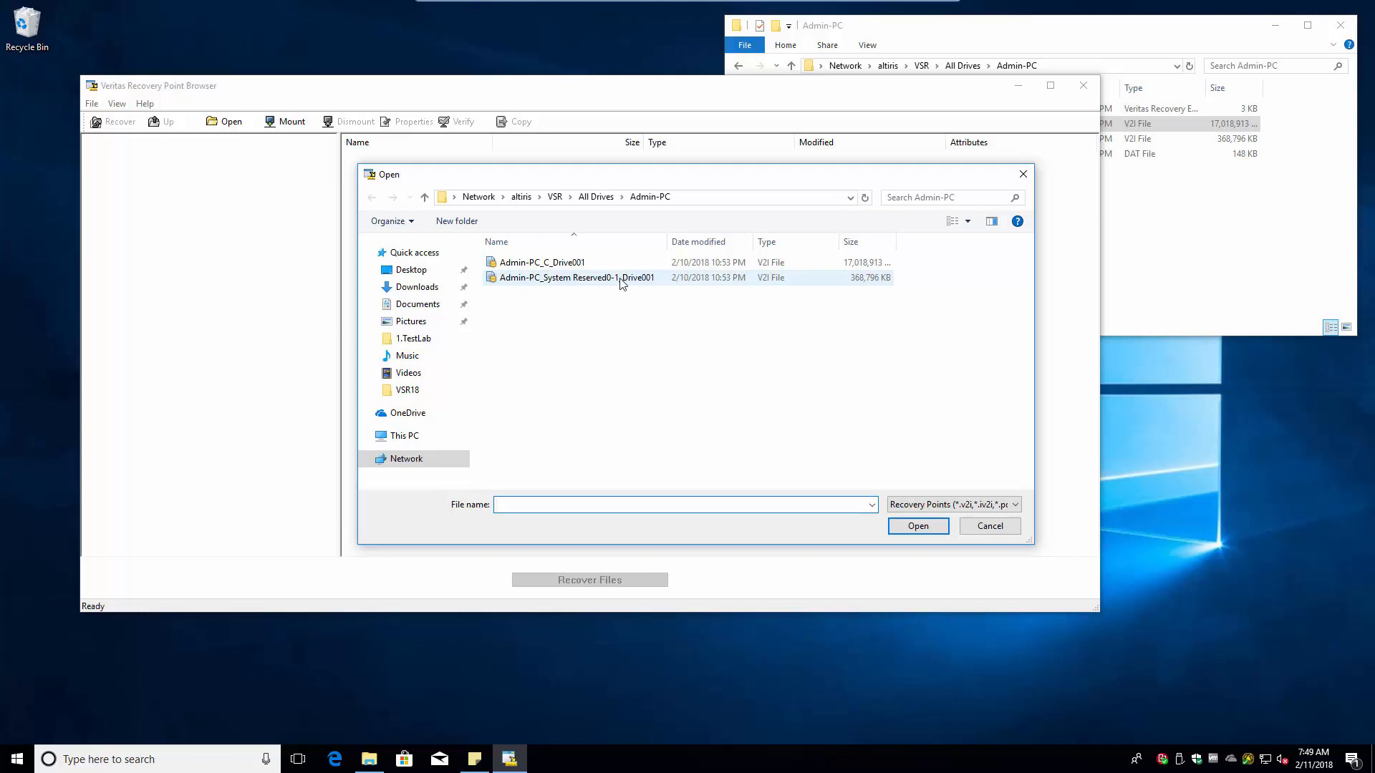
pyautogui.click(543, 266)
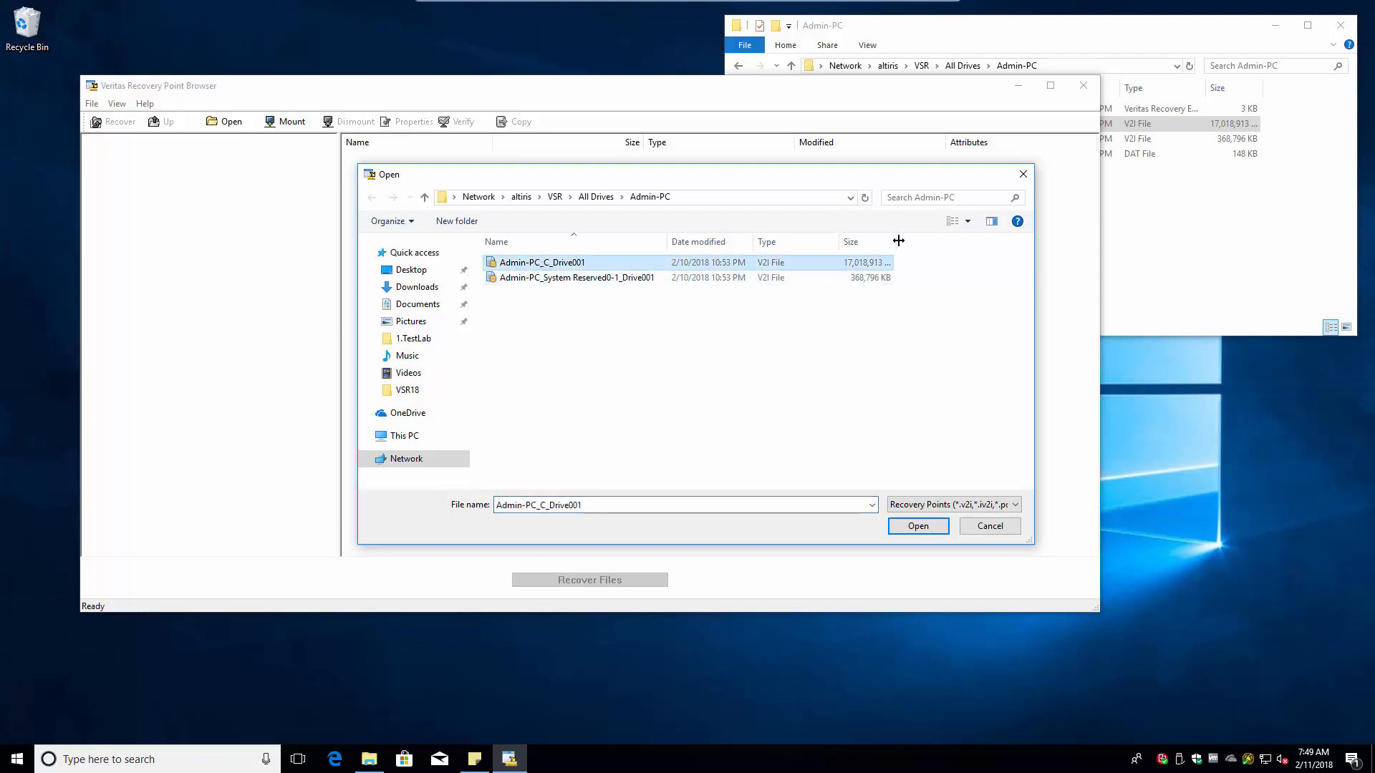
pyautogui.moveTo(896, 242); pyautogui.dragTo(942, 247)
pyautogui.click(920, 526)
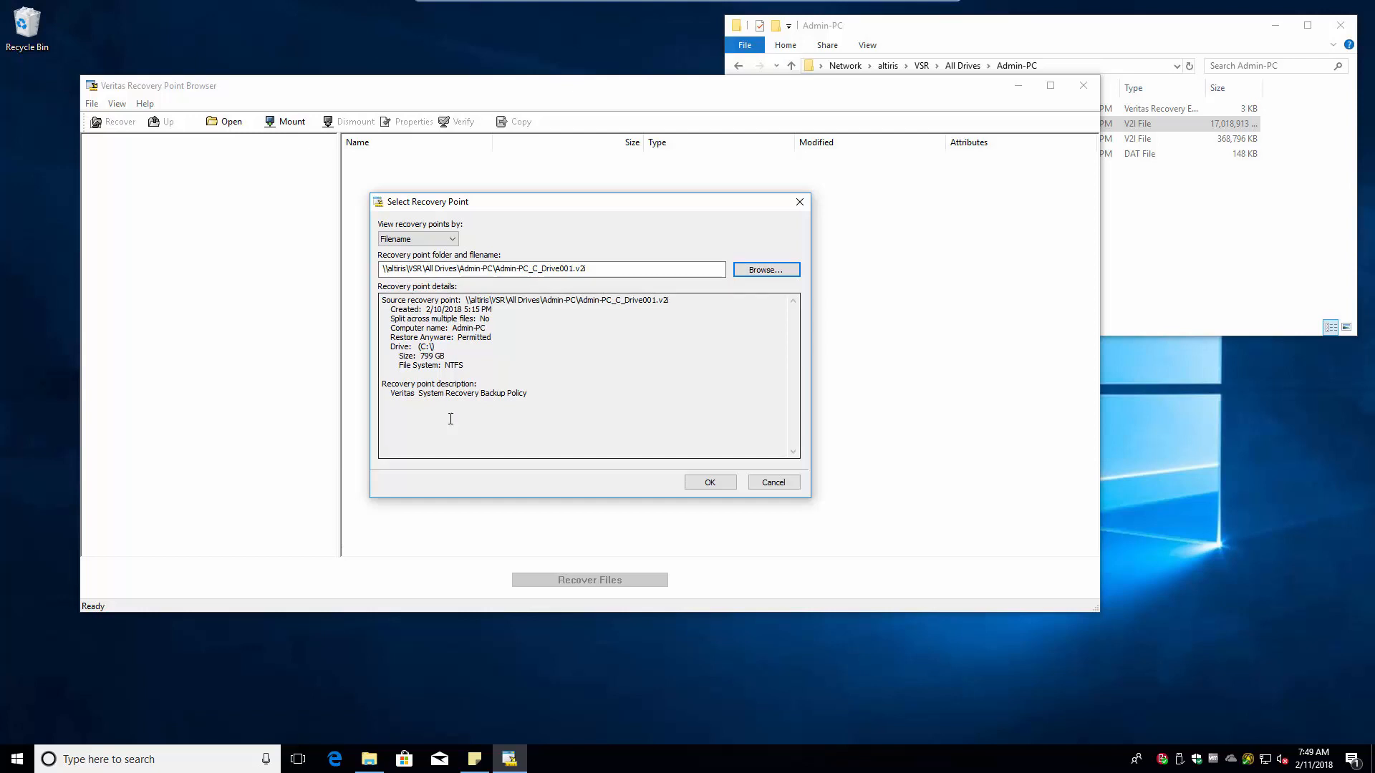
pyautogui.click(711, 485)
pyautogui.click(710, 482)
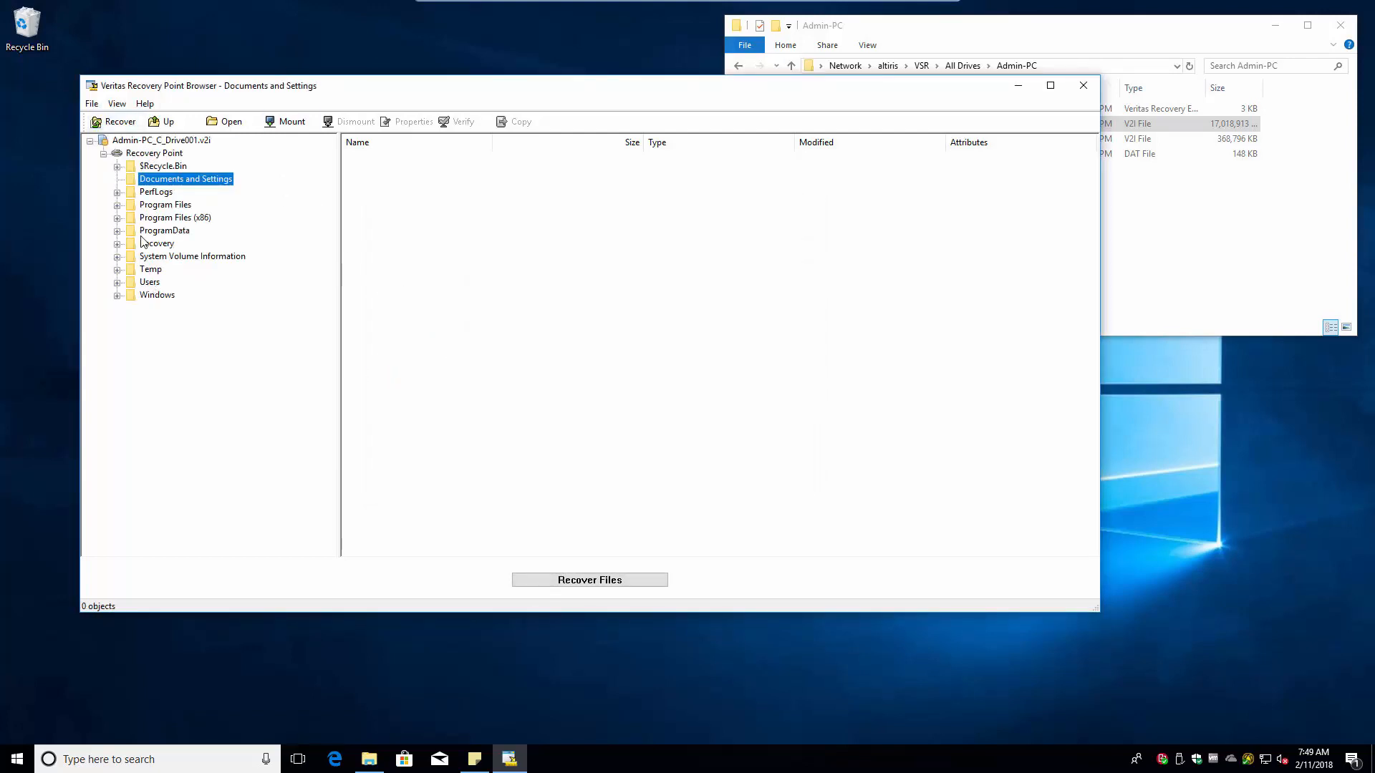
pyautogui.moveTo(341, 249); pyautogui.dragTo(277, 249)
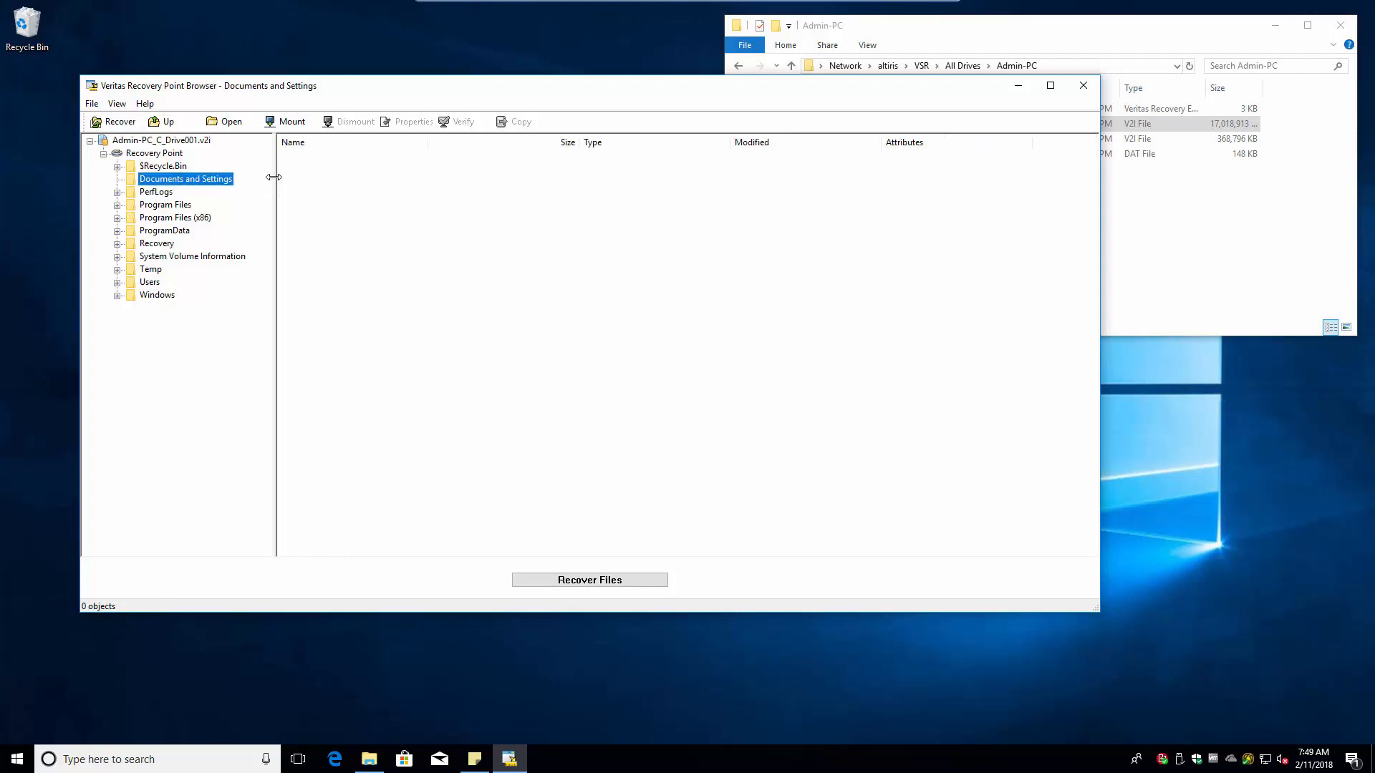
pyautogui.click(146, 105)
# - Check the version in the About box, then briefly expand and collapse $Recycle.Bin
pyautogui.click(181, 142)
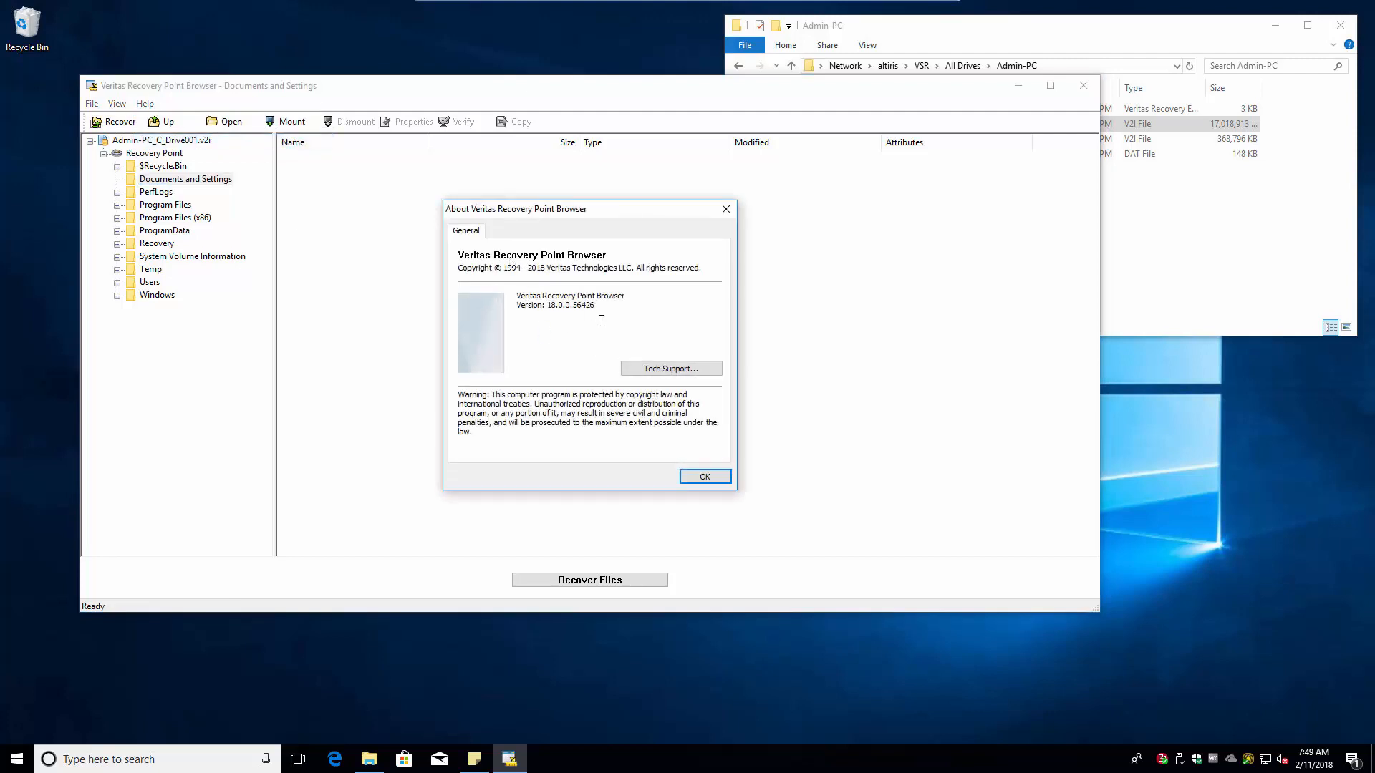
pyautogui.click(704, 476)
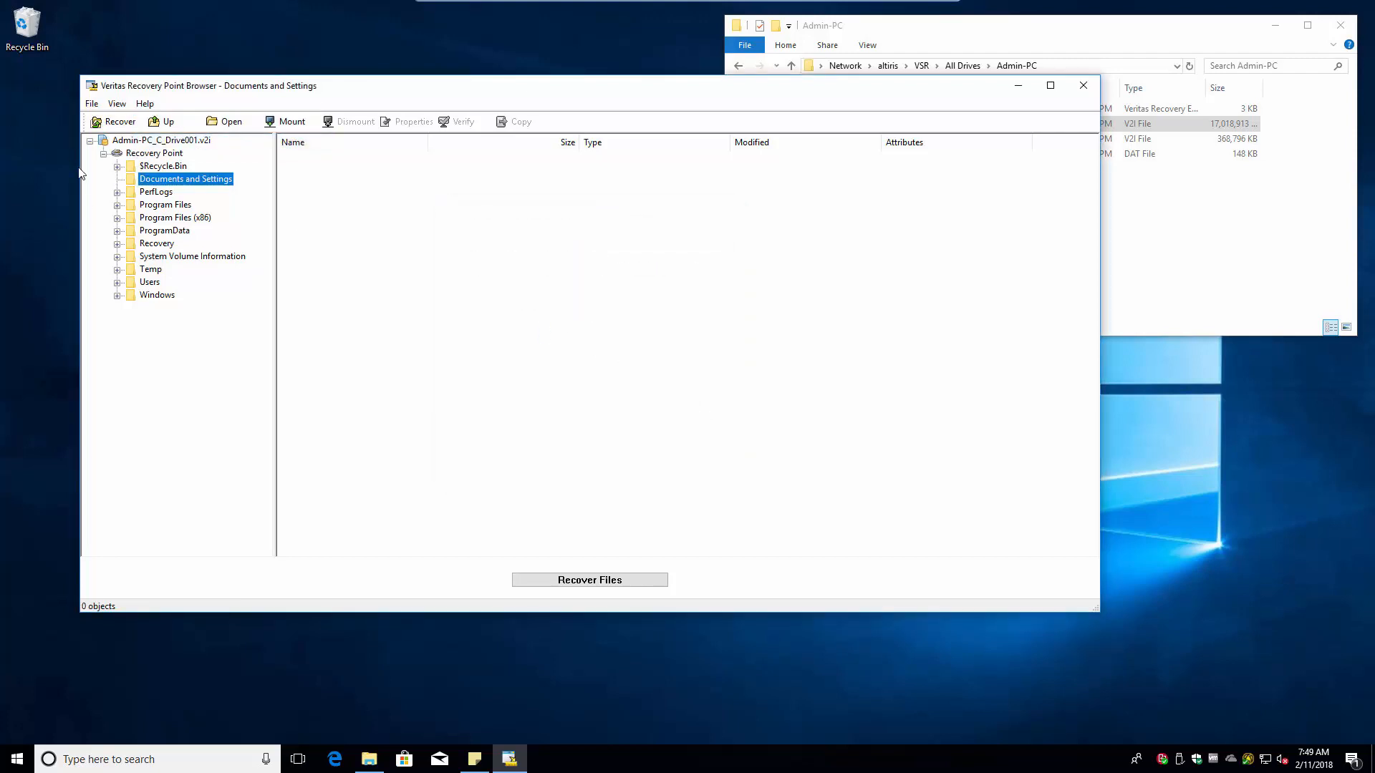
pyautogui.click(117, 167)
pyautogui.click(117, 166)
# - Browse Users > user profile > Downloads, start recovering Silverlight_x64.exe, then cancel
pyautogui.click(117, 282)
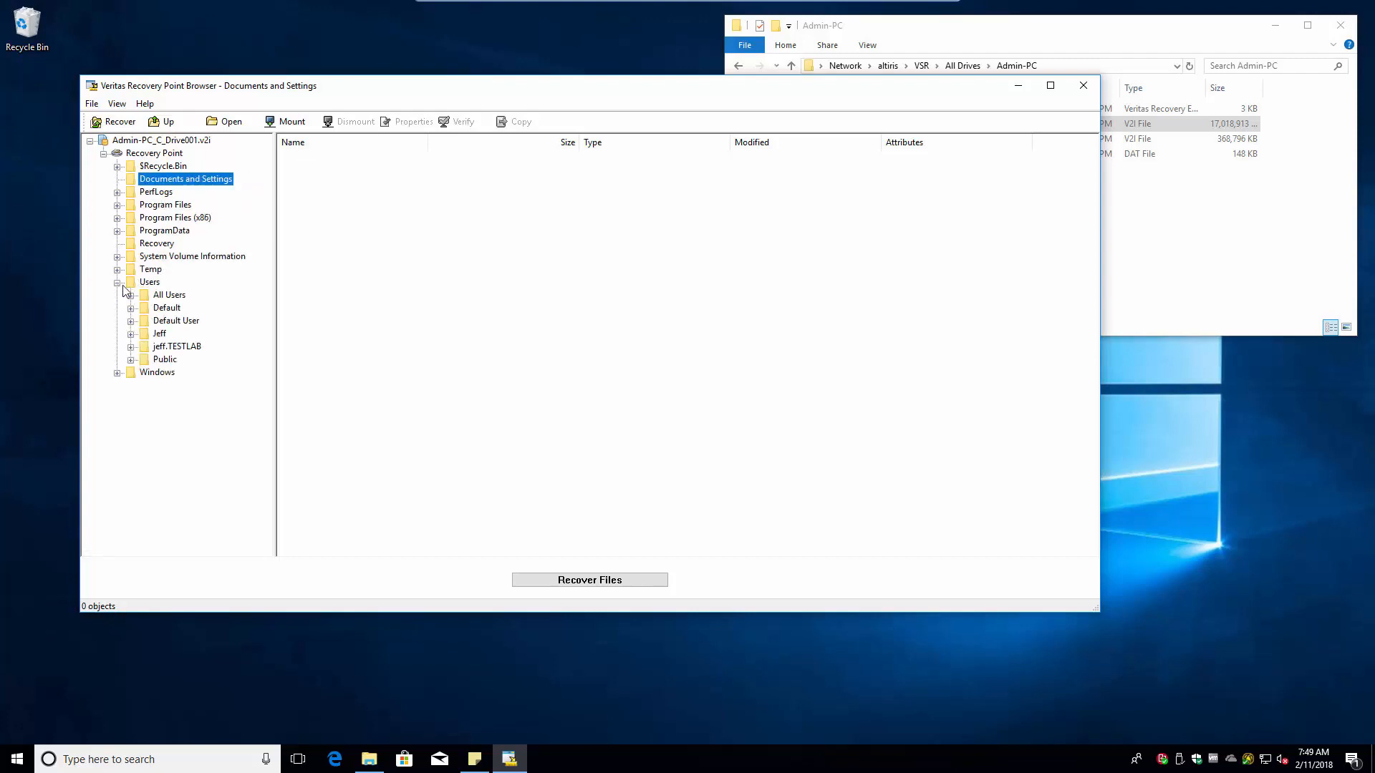
pyautogui.click(130, 347)
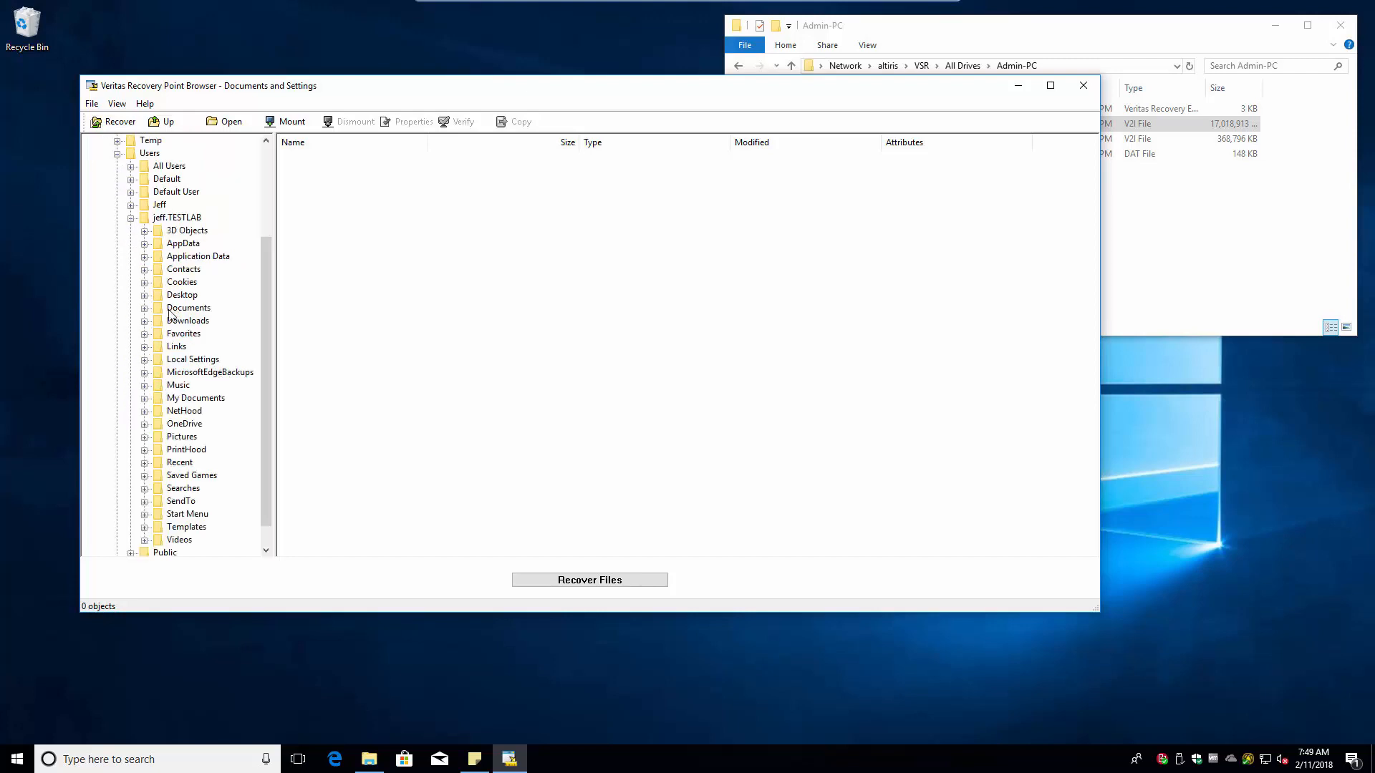
pyautogui.click(144, 322)
pyautogui.click(188, 321)
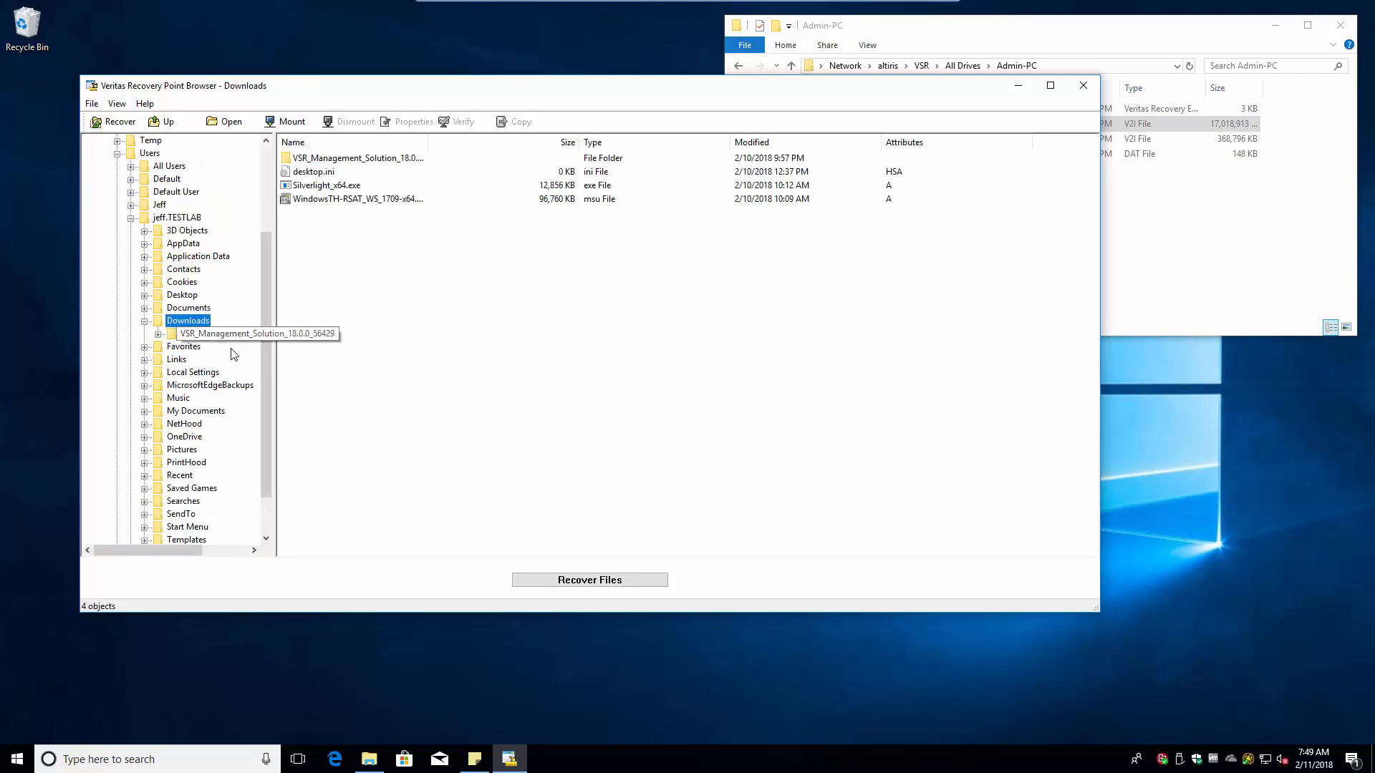
pyautogui.click(321, 187)
pyautogui.rightClick(327, 187)
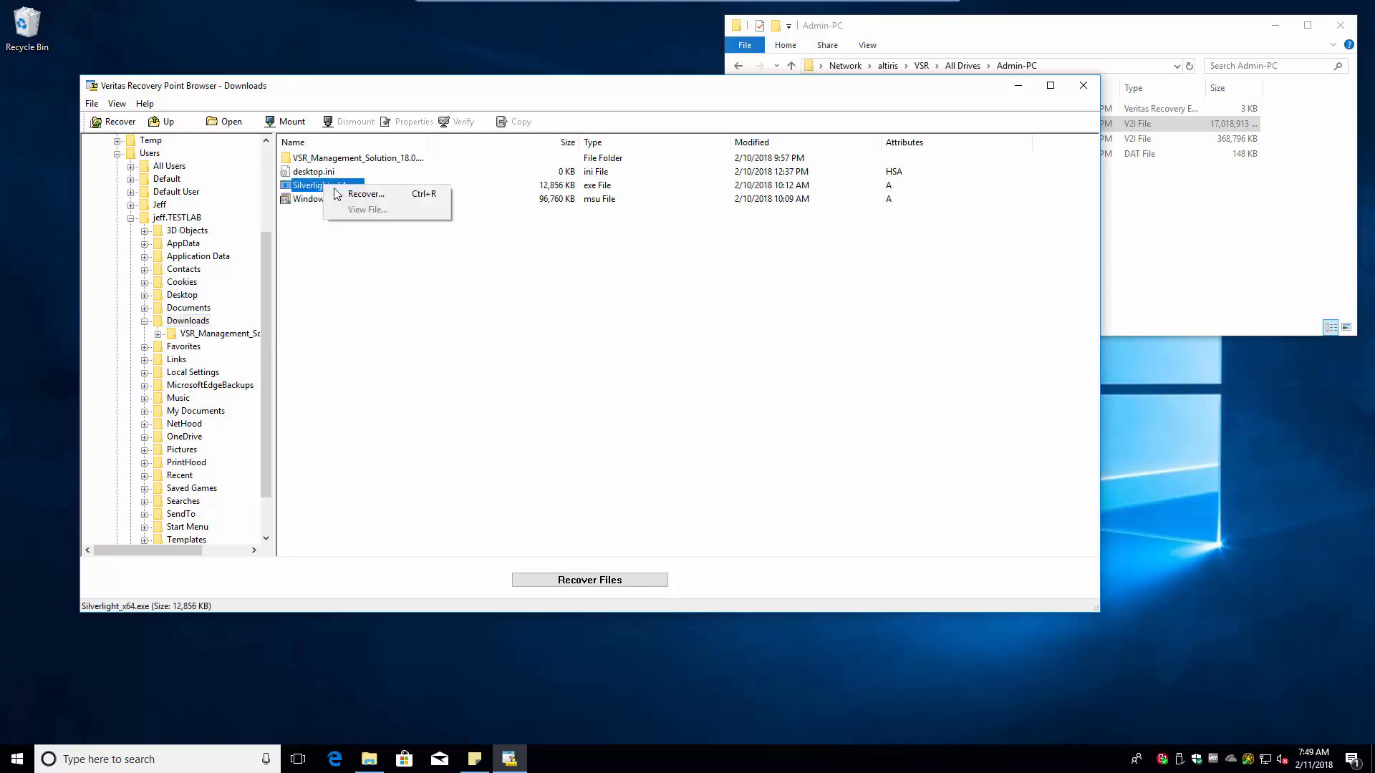
pyautogui.click(359, 195)
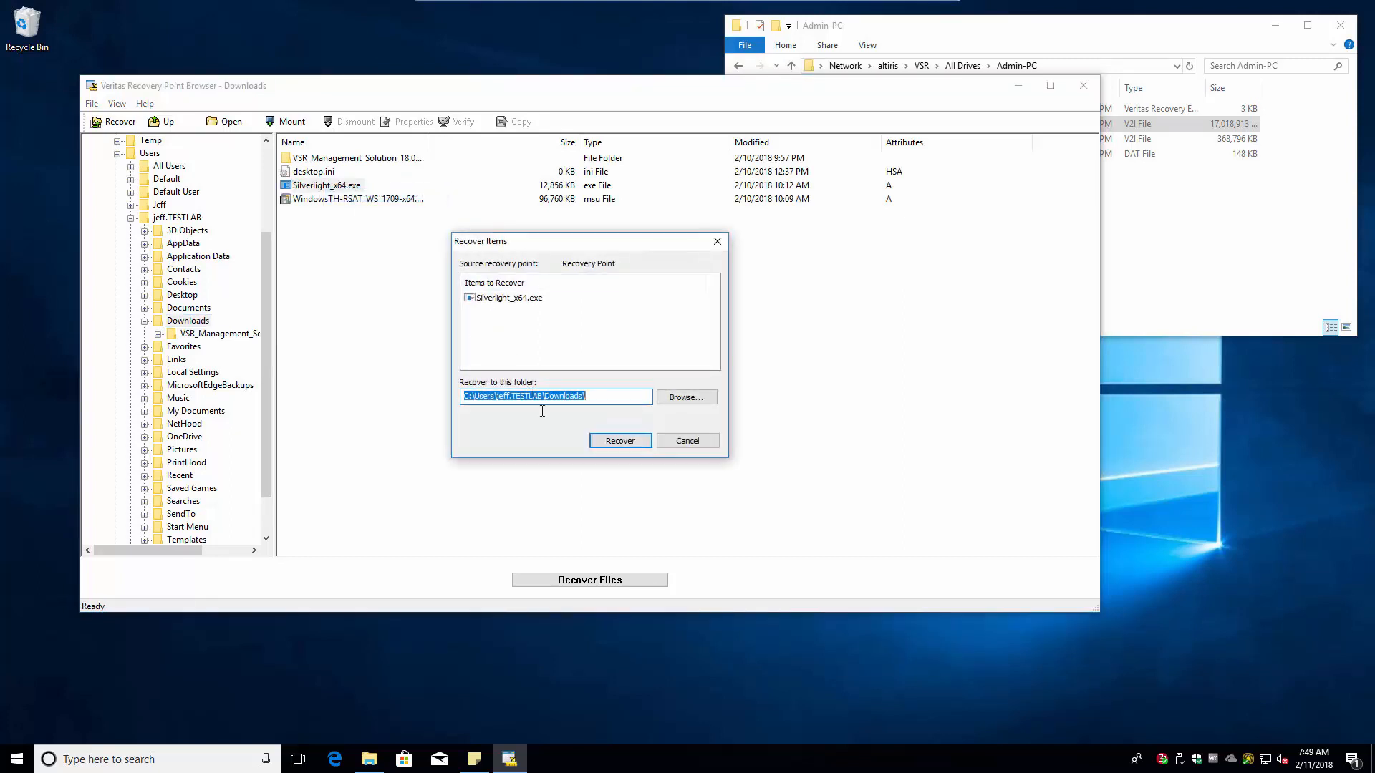
pyautogui.click(684, 442)
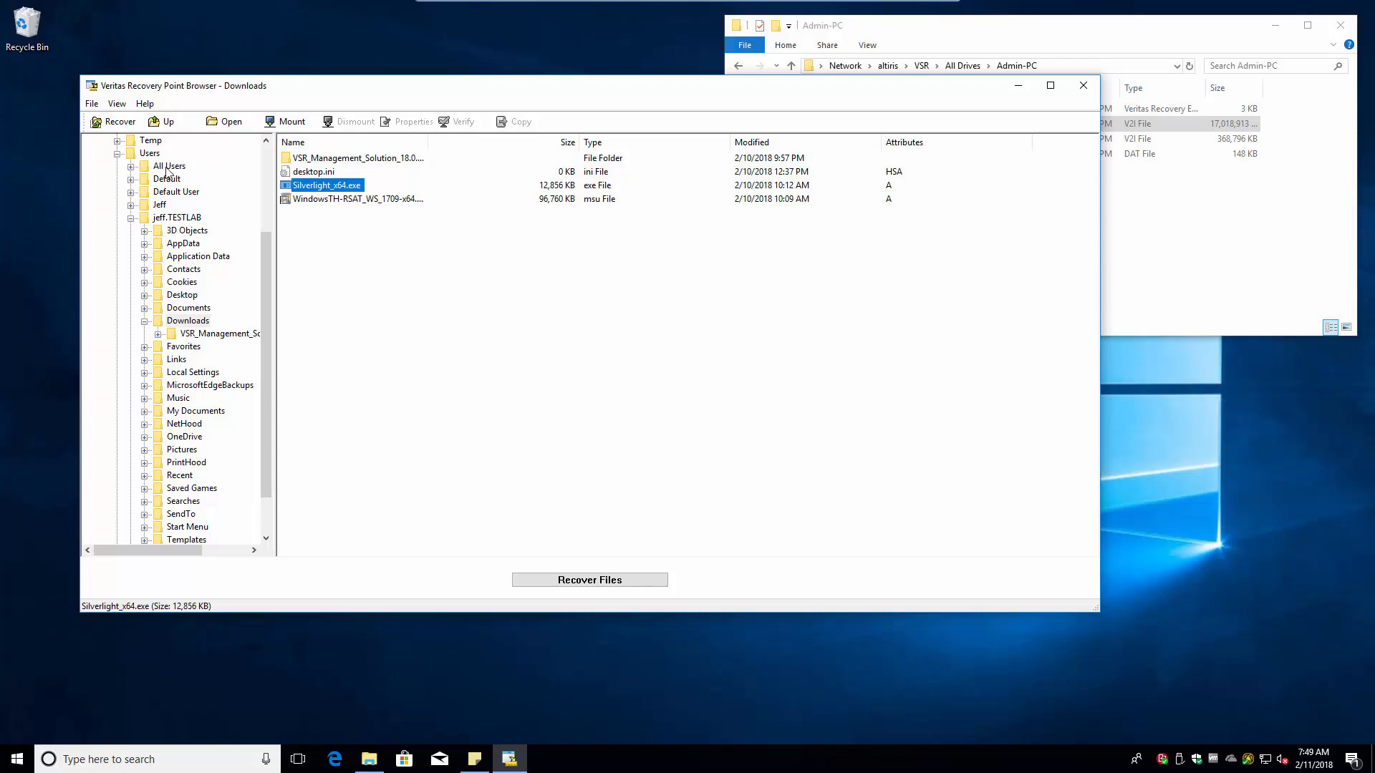
pyautogui.scroll(4, 165, 172)
# - Check the context menus for the recovery point, $Recycle.Bin and PerfLogs, plus the File and View menus
pyautogui.rightClick(140, 155)
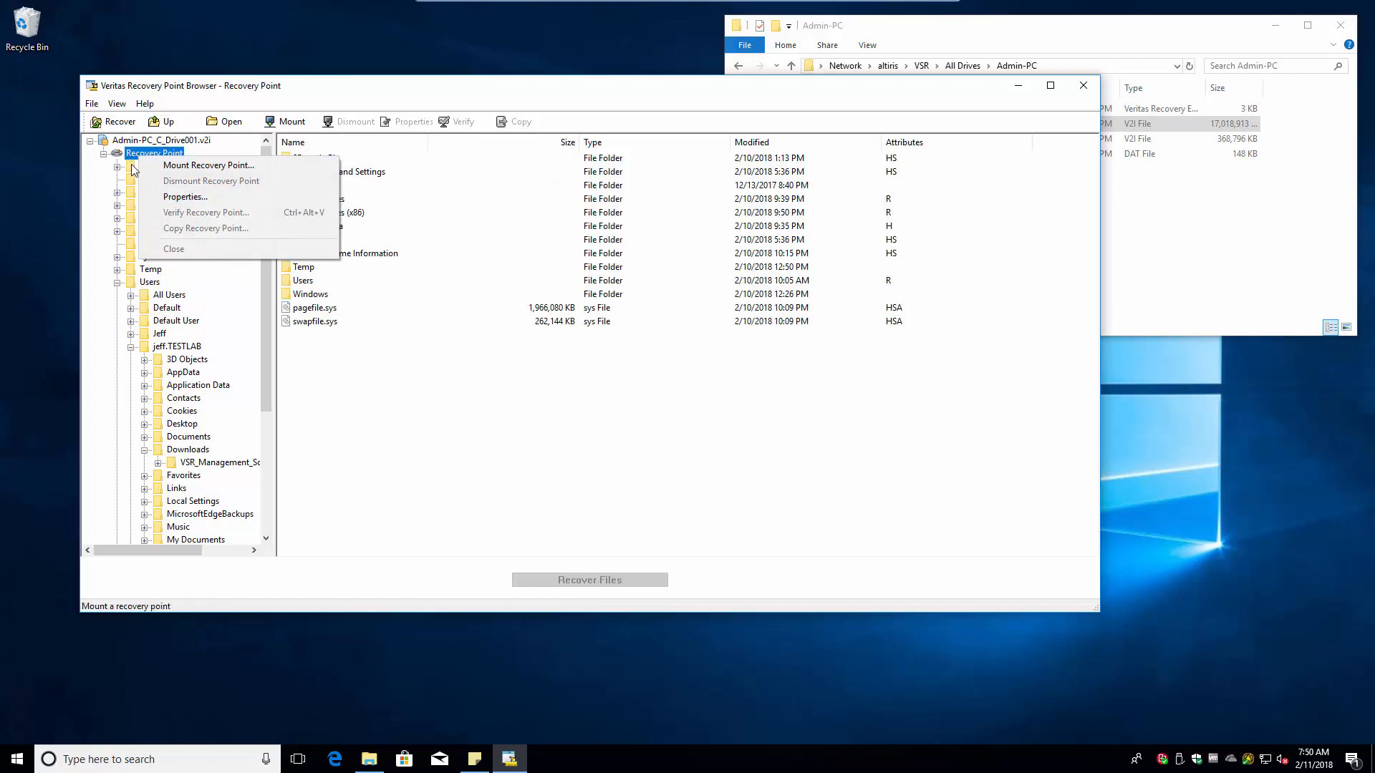
pyautogui.click(163, 167)
pyautogui.rightClick(182, 167)
pyautogui.rightClick(147, 192)
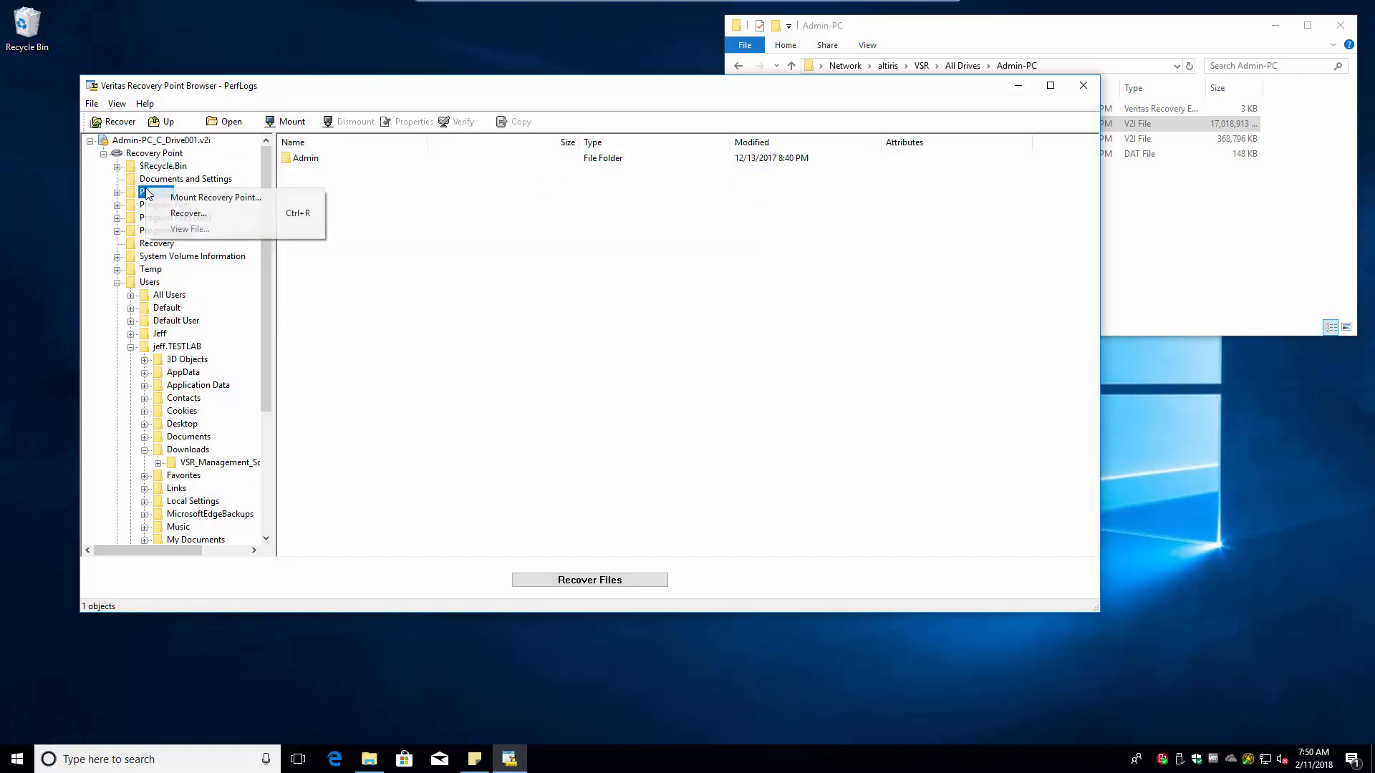
pyautogui.click(95, 104)
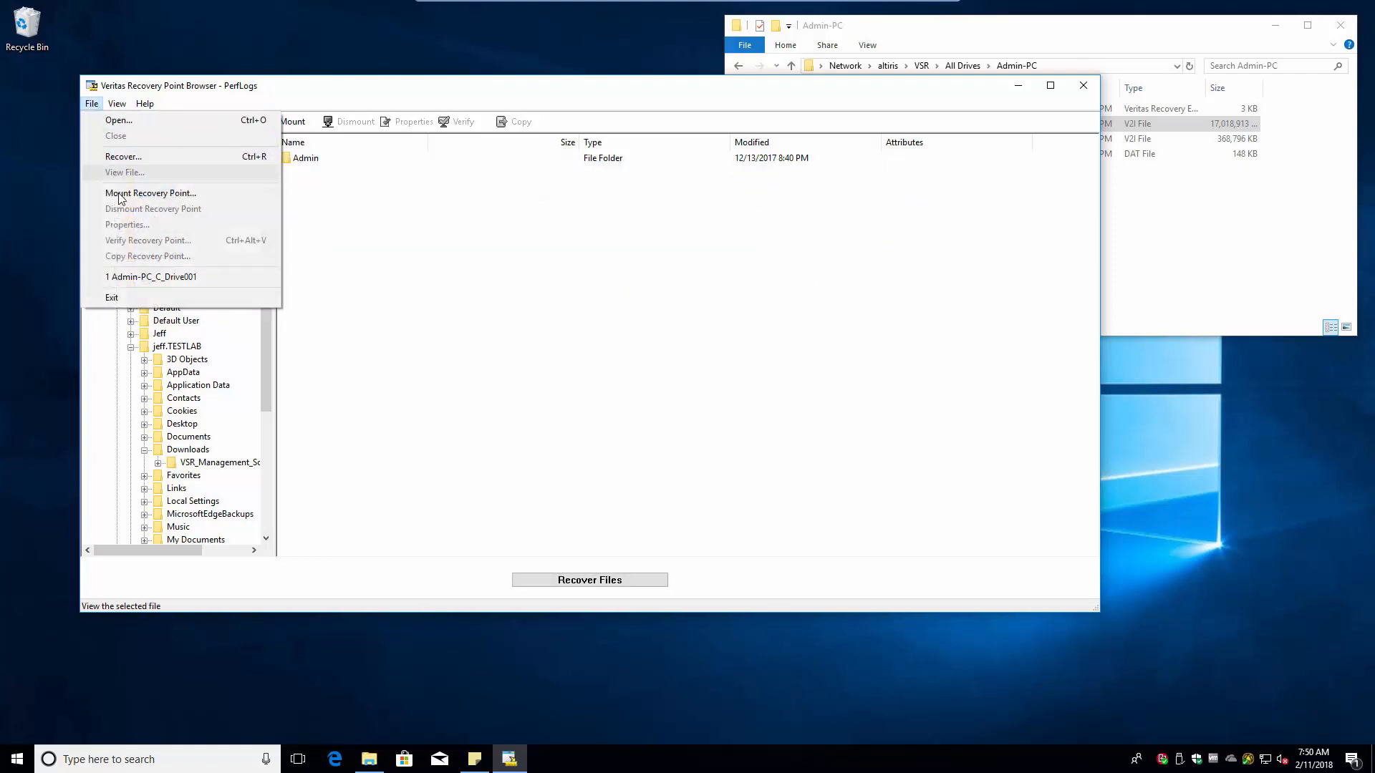
pyautogui.click(117, 104)
pyautogui.moveTo(139, 109)
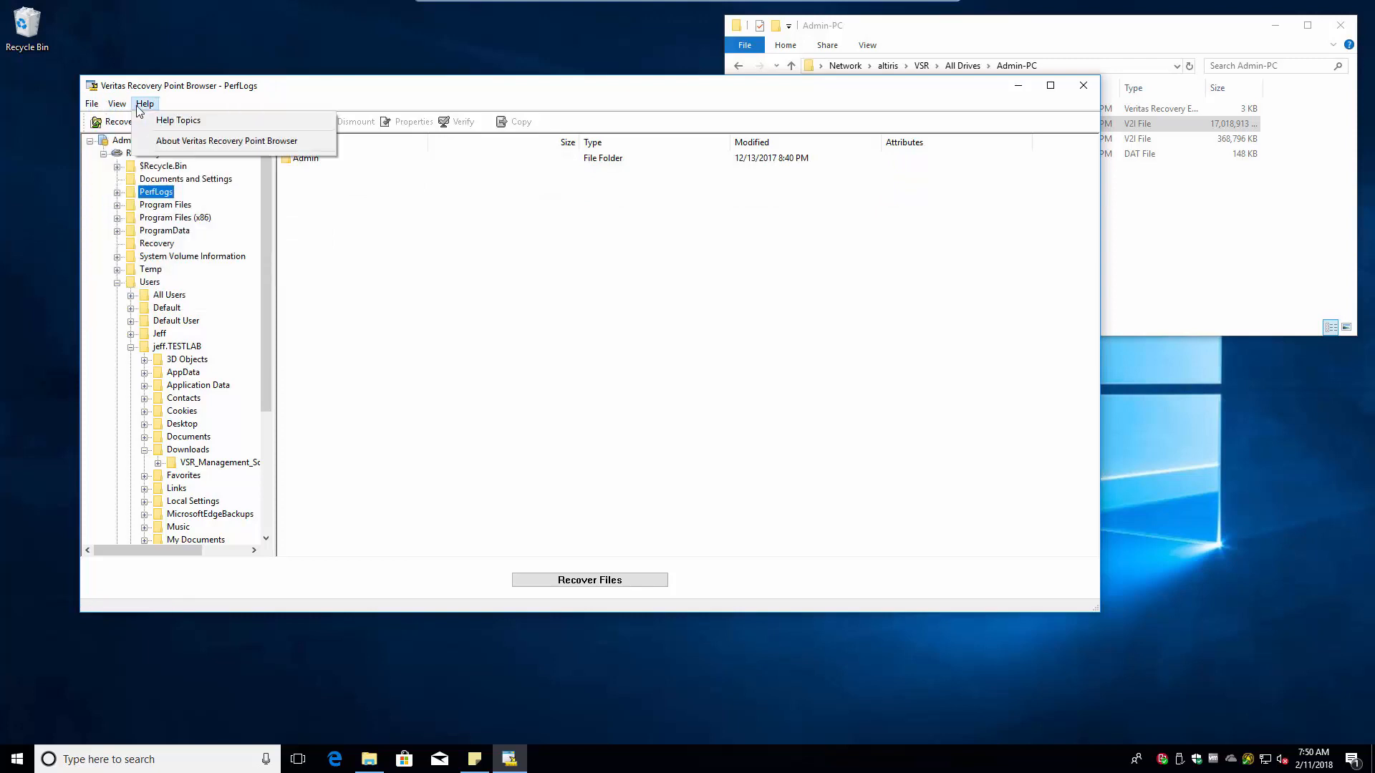
pyautogui.click(531, 336)
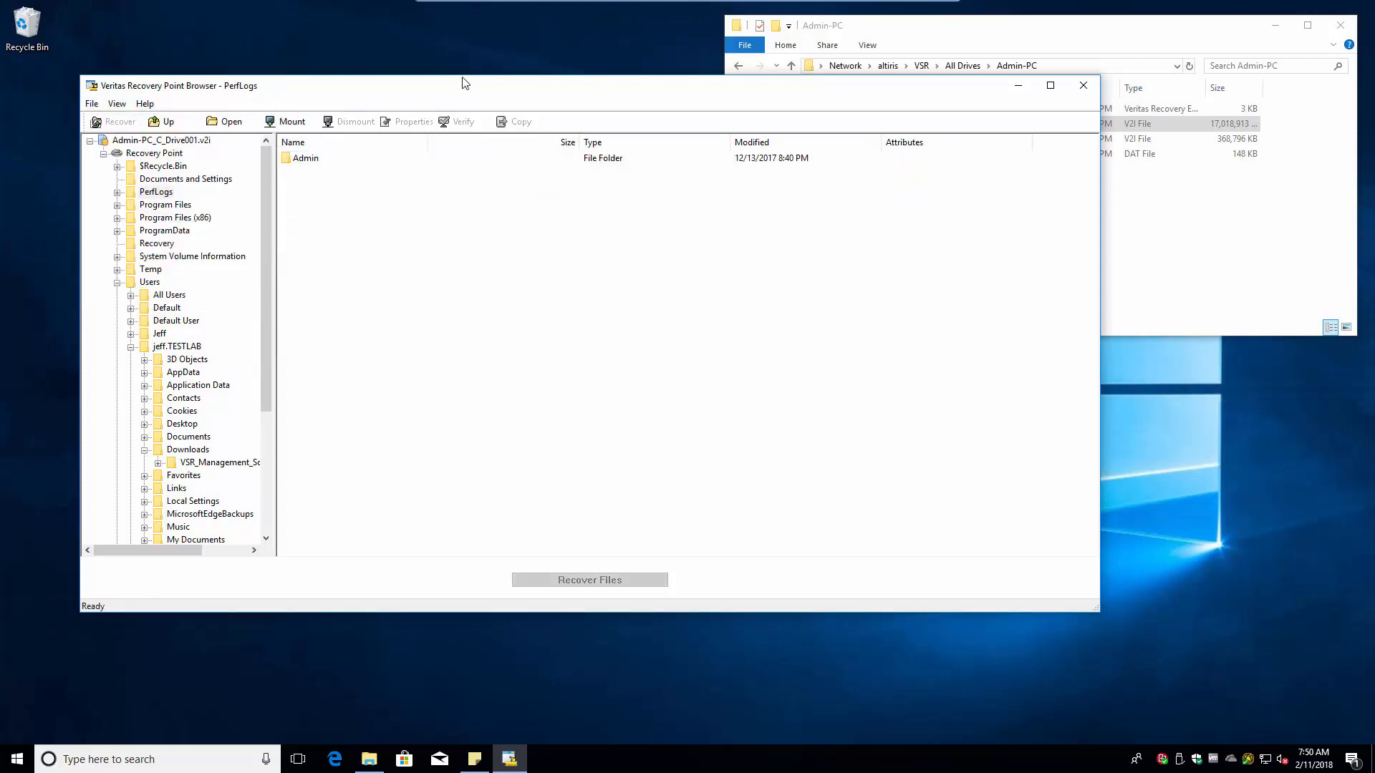
# - Move the browser window aside and close the Admin-PC_C_Drive001.v2i recovery point from its context menu
pyautogui.moveTo(464, 83); pyautogui.dragTo(407, 191)
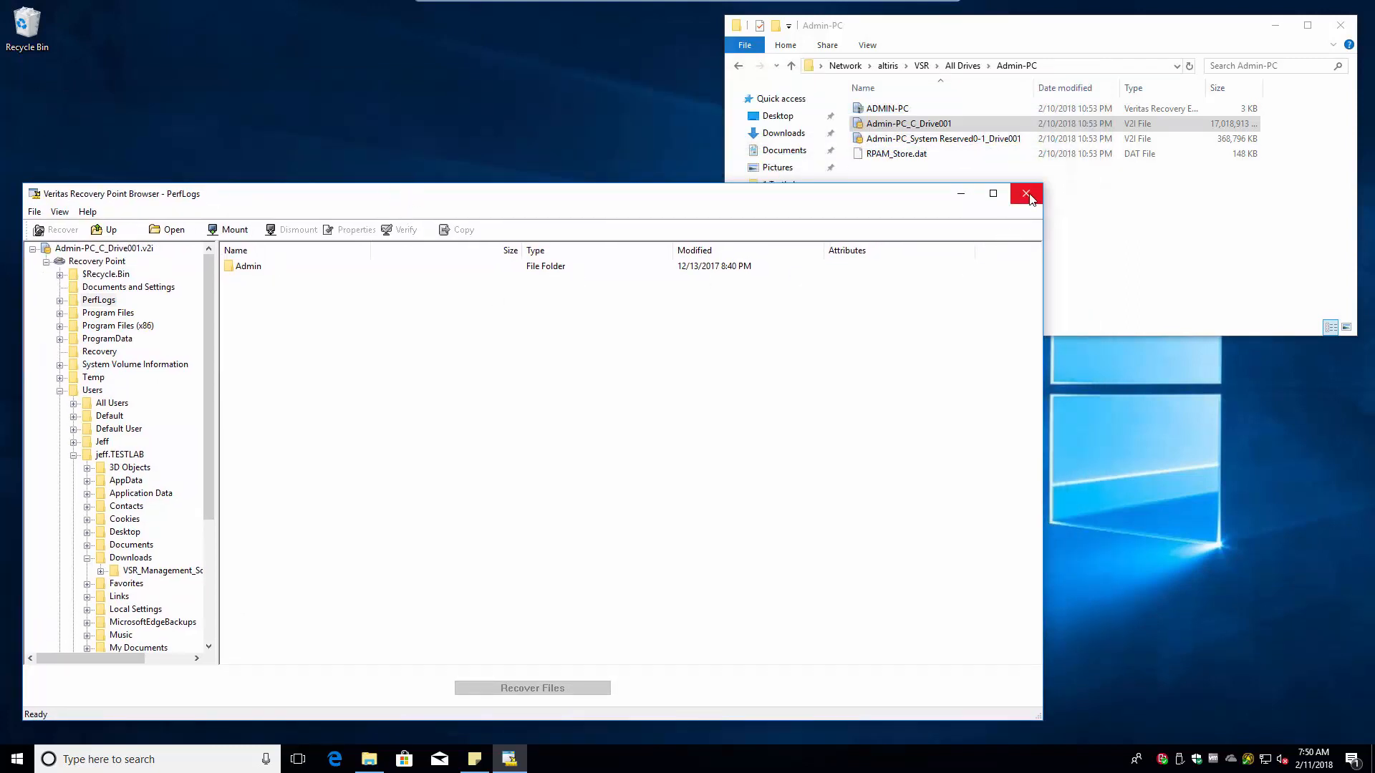
pyautogui.click(89, 261)
pyautogui.rightClick(92, 262)
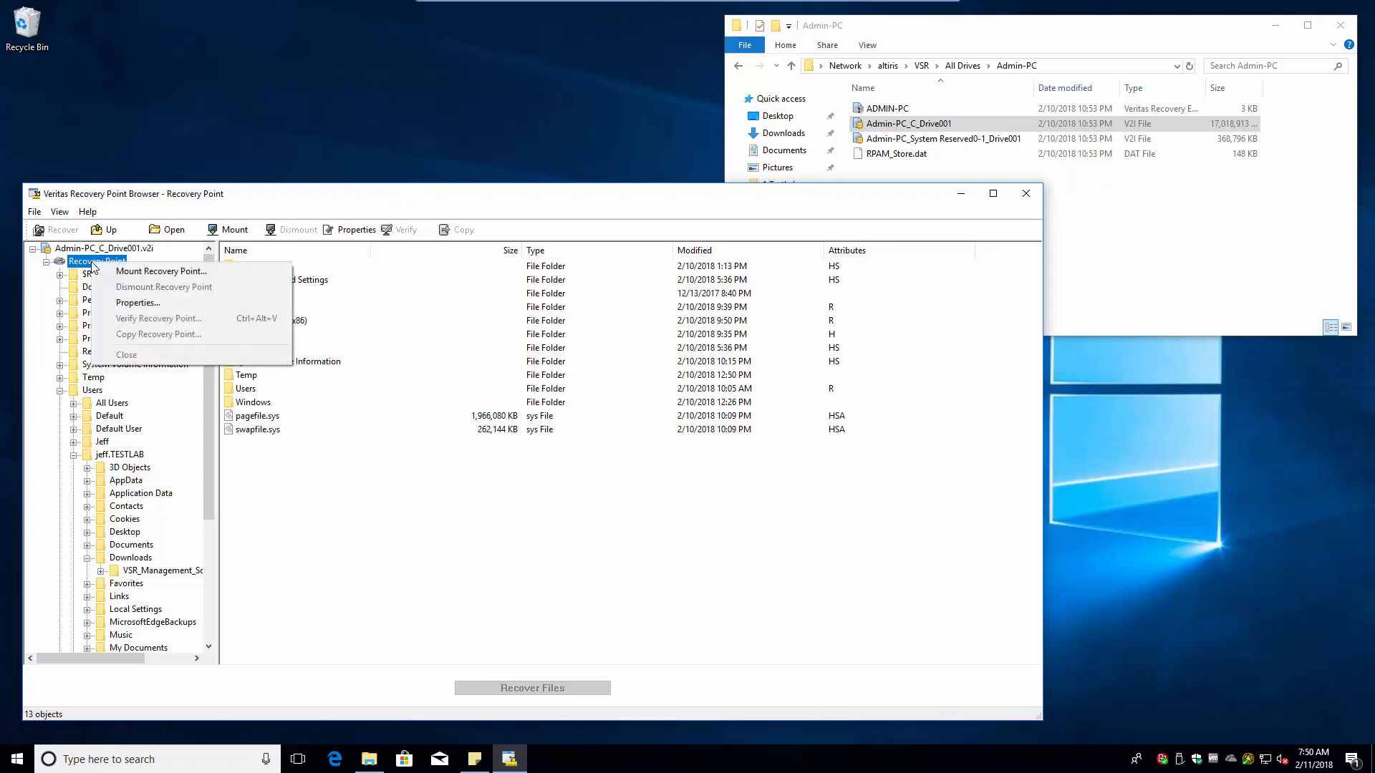
pyautogui.click(80, 251)
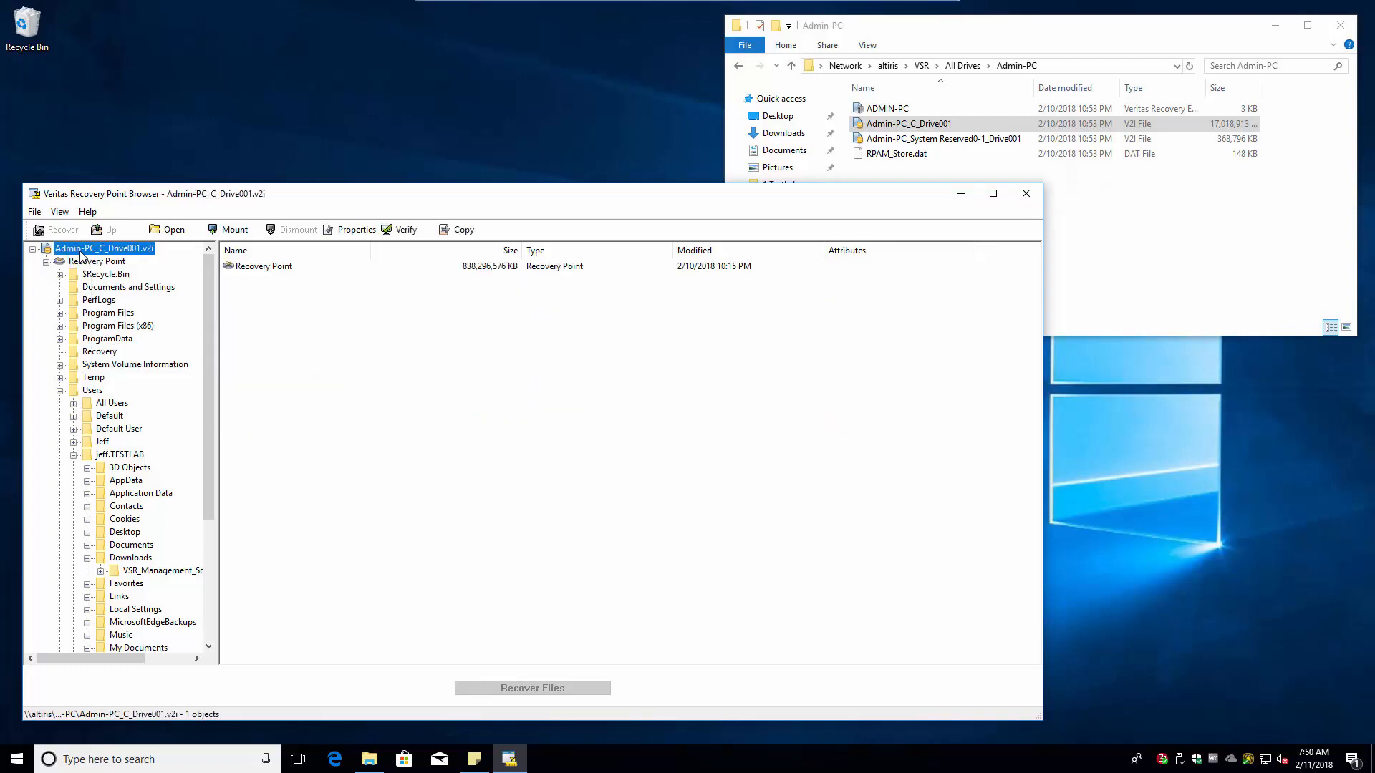
pyautogui.rightClick(80, 252)
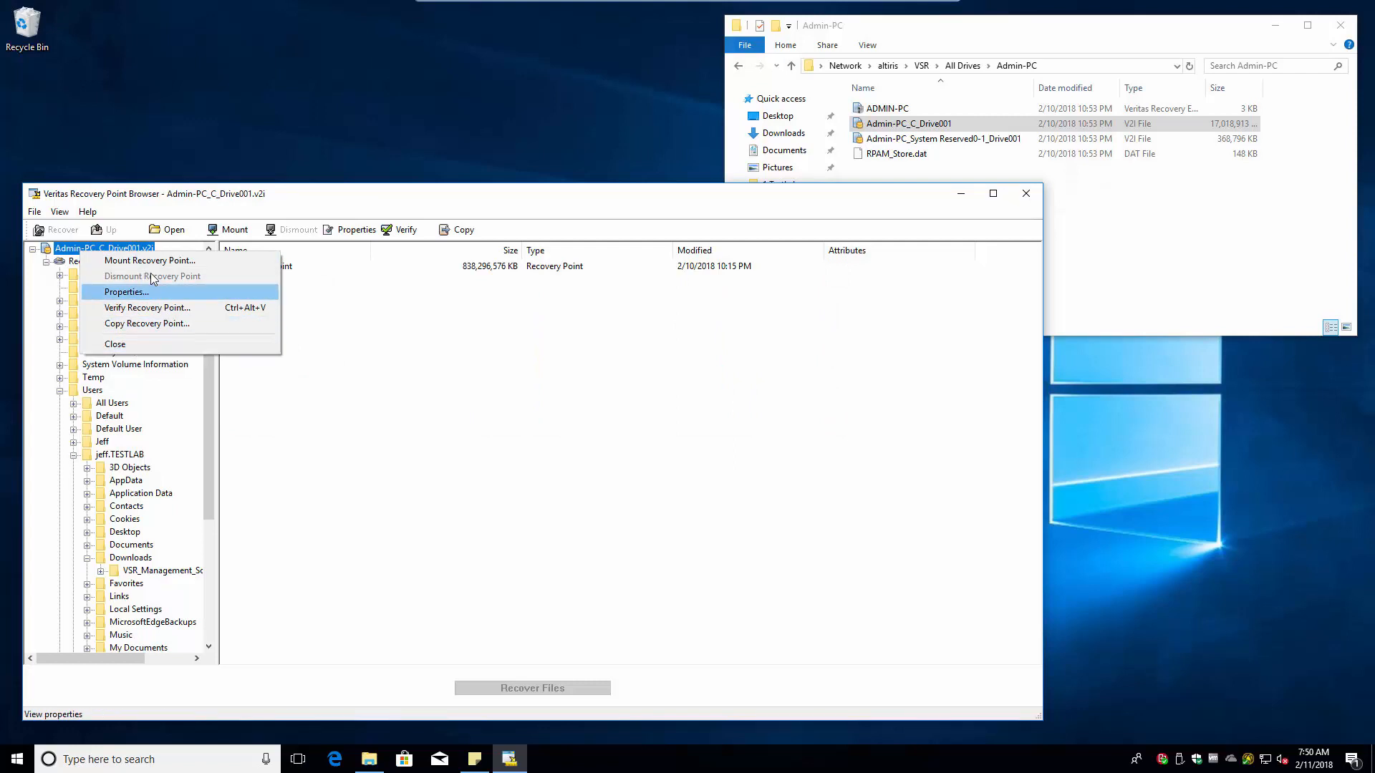
pyautogui.click(115, 345)
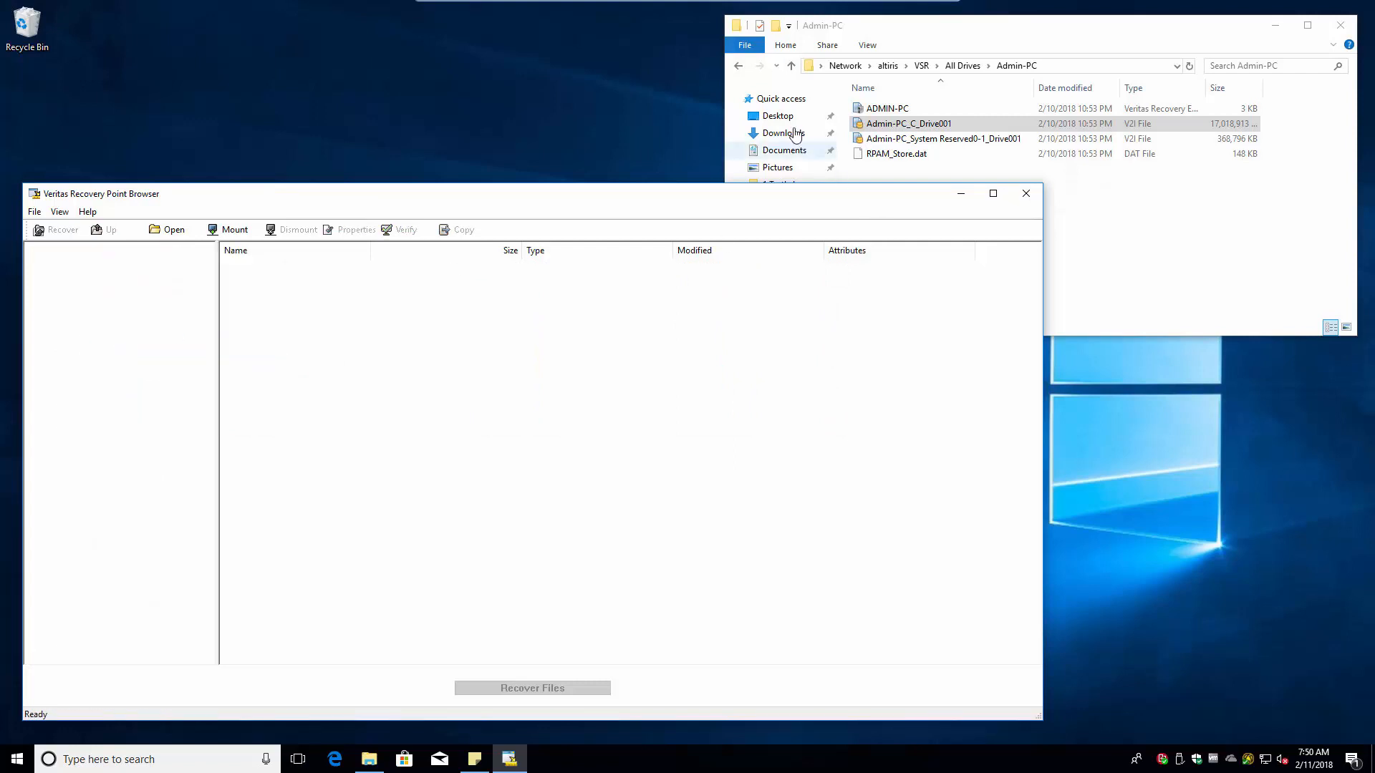
# - Mount Admin-PC_C_Drive001 from File Explorer as drive E:
pyautogui.rightClick(888, 122)
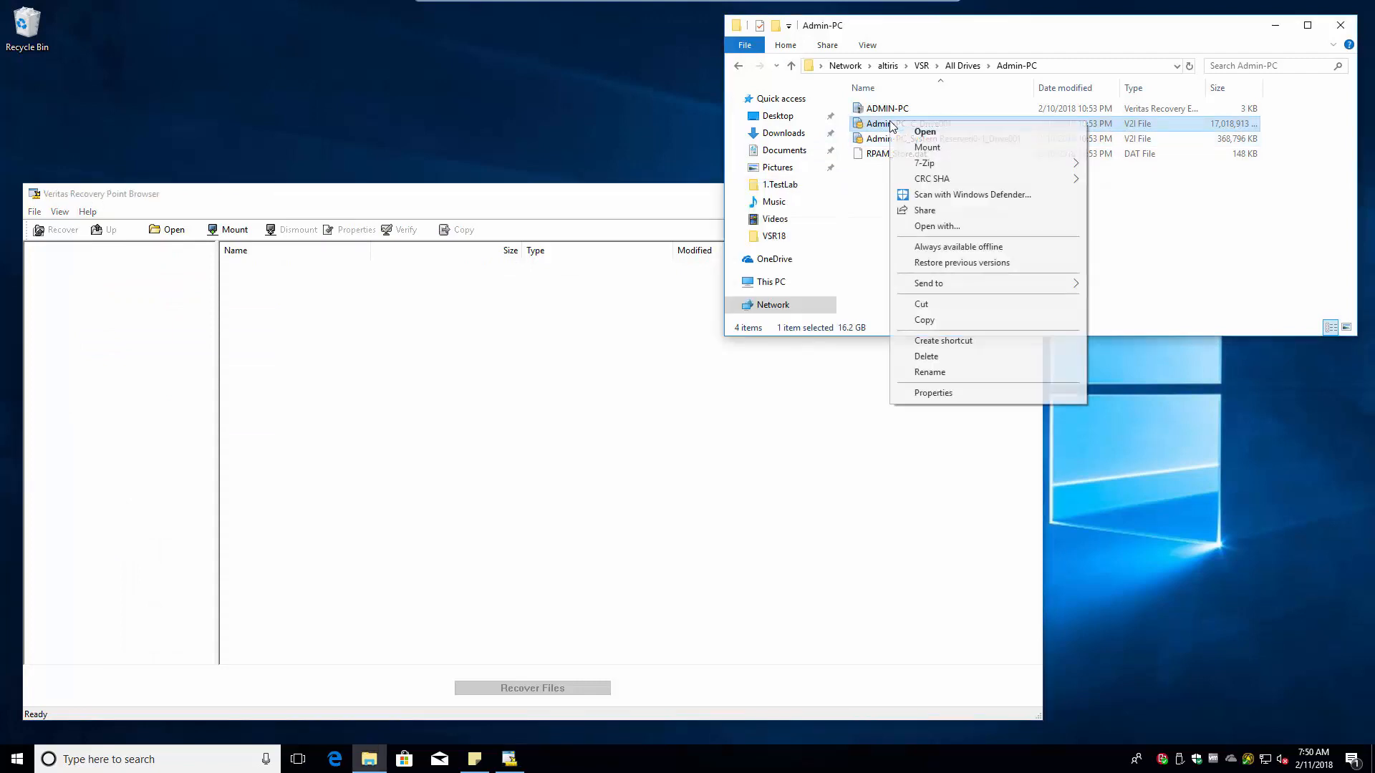
pyautogui.click(937, 147)
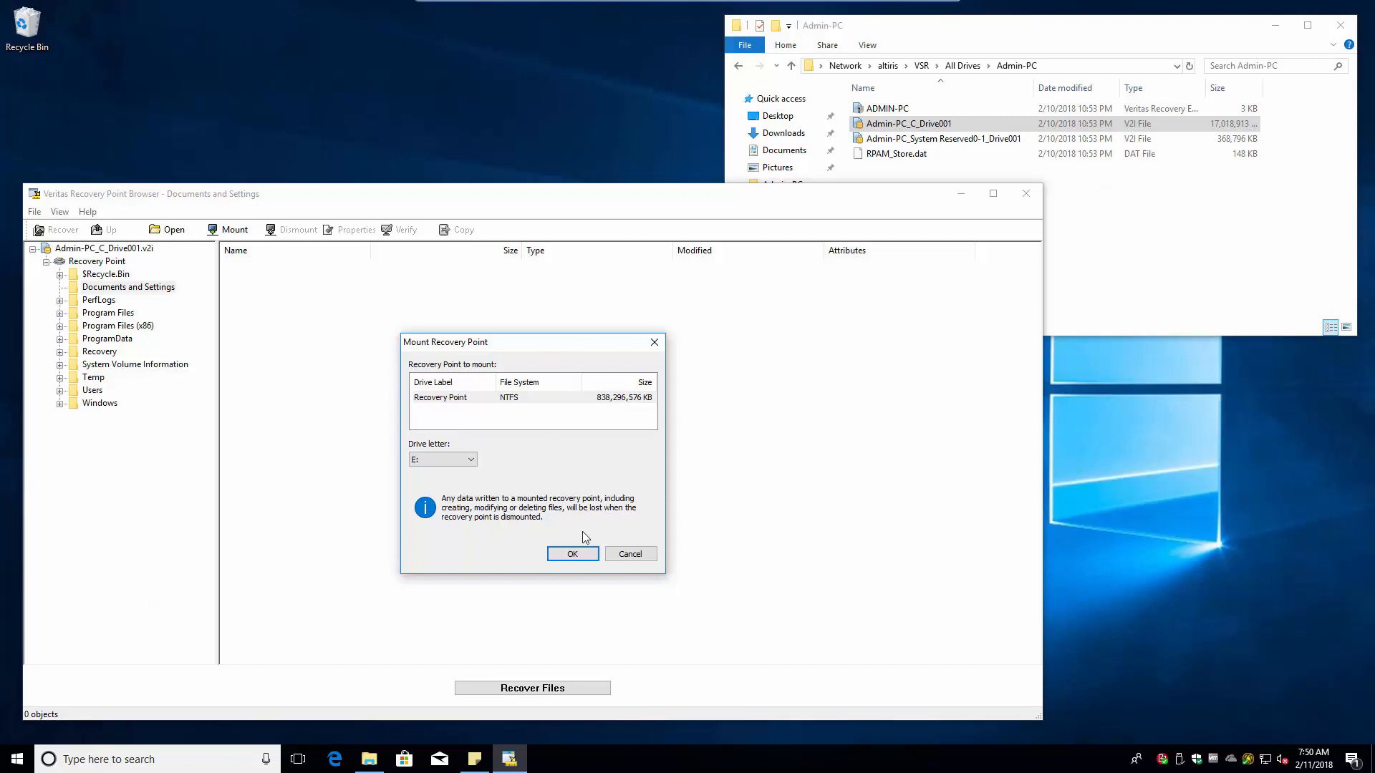
pyautogui.click(572, 553)
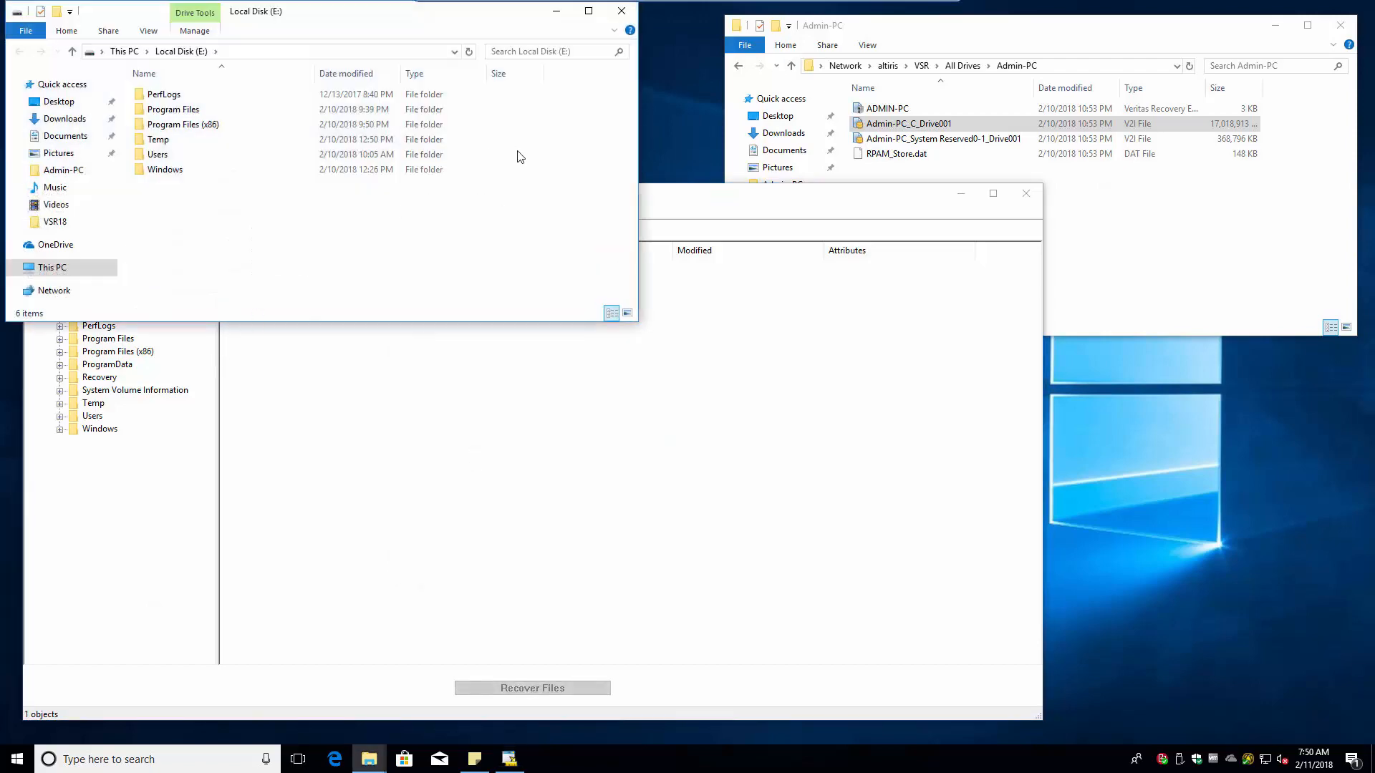
# - Expand Recovery Point (E:\) in the browser and check the actions for its drive and folders
pyautogui.click(467, 374)
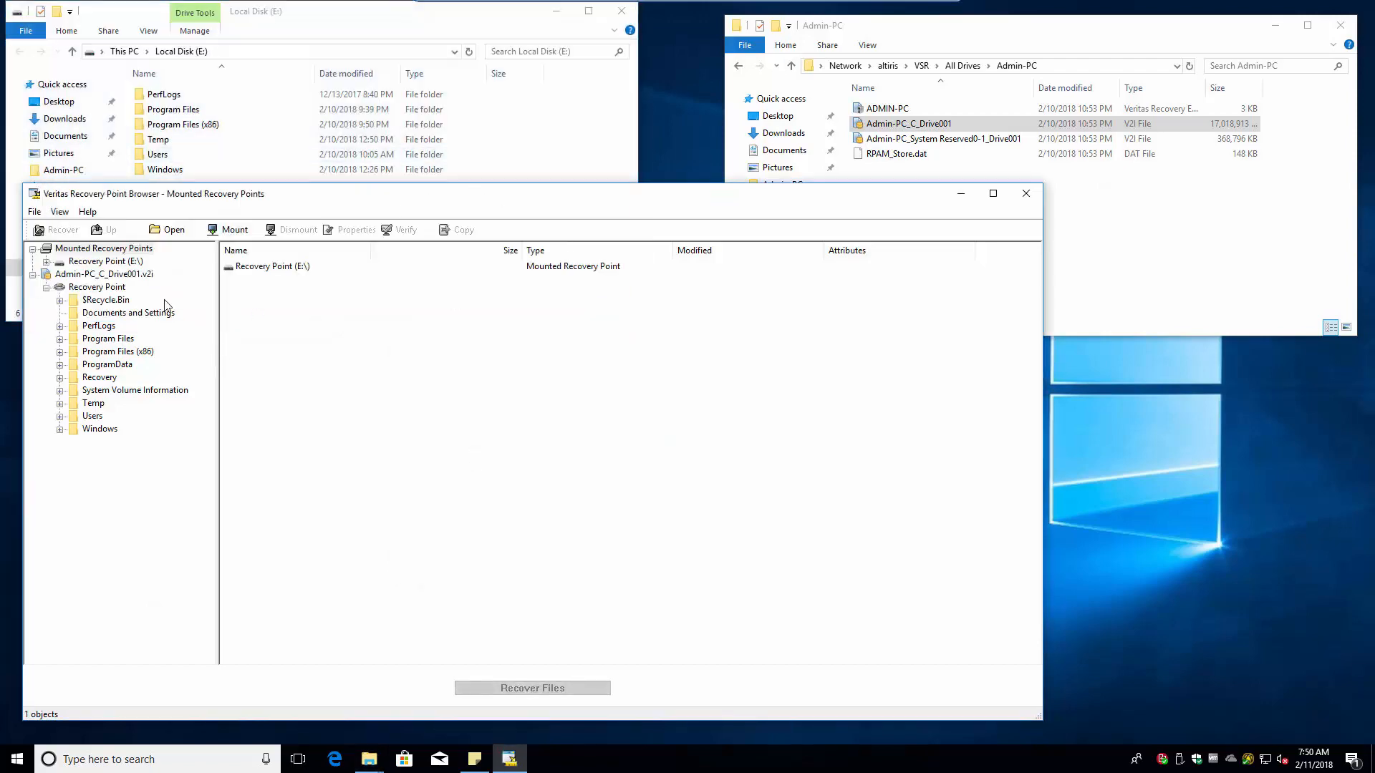
pyautogui.click(46, 262)
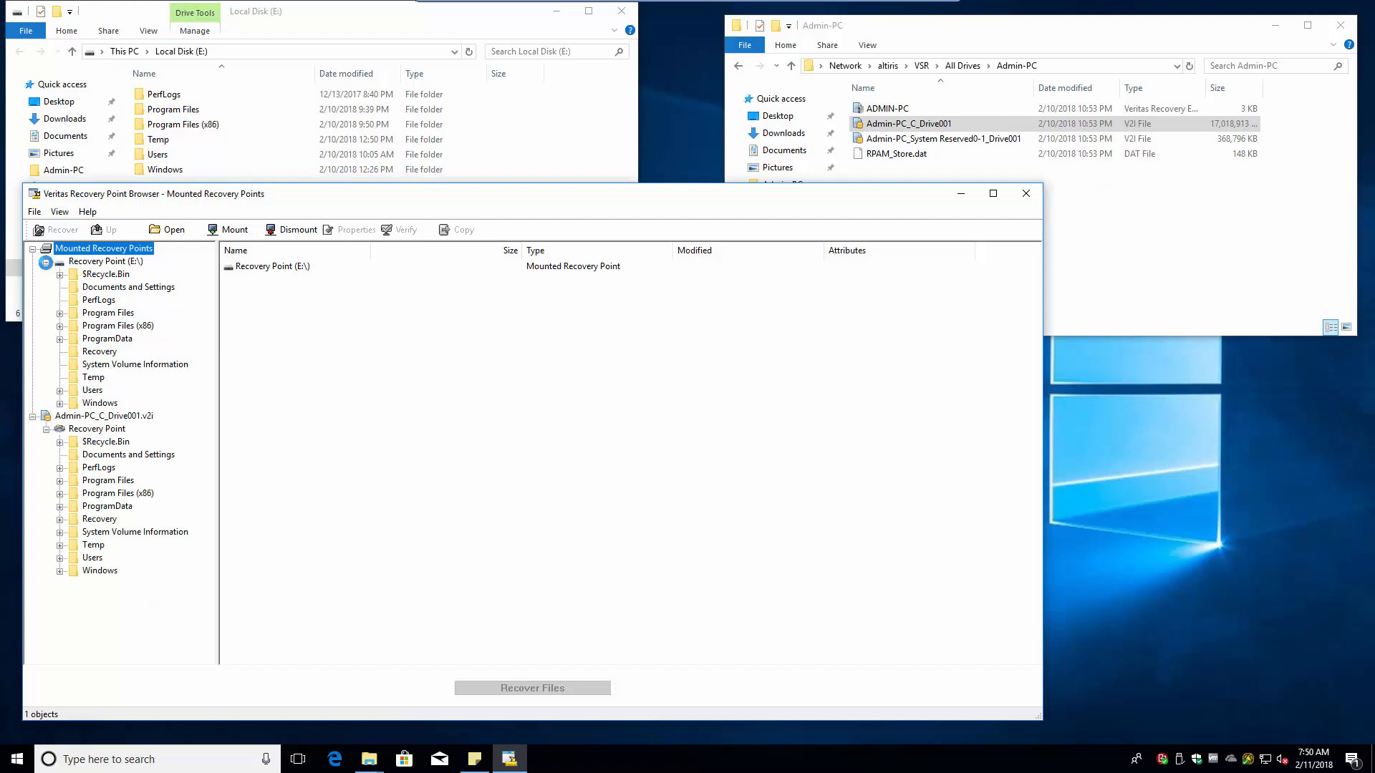
pyautogui.rightClick(104, 287)
pyautogui.click(105, 262)
pyautogui.rightClick(105, 262)
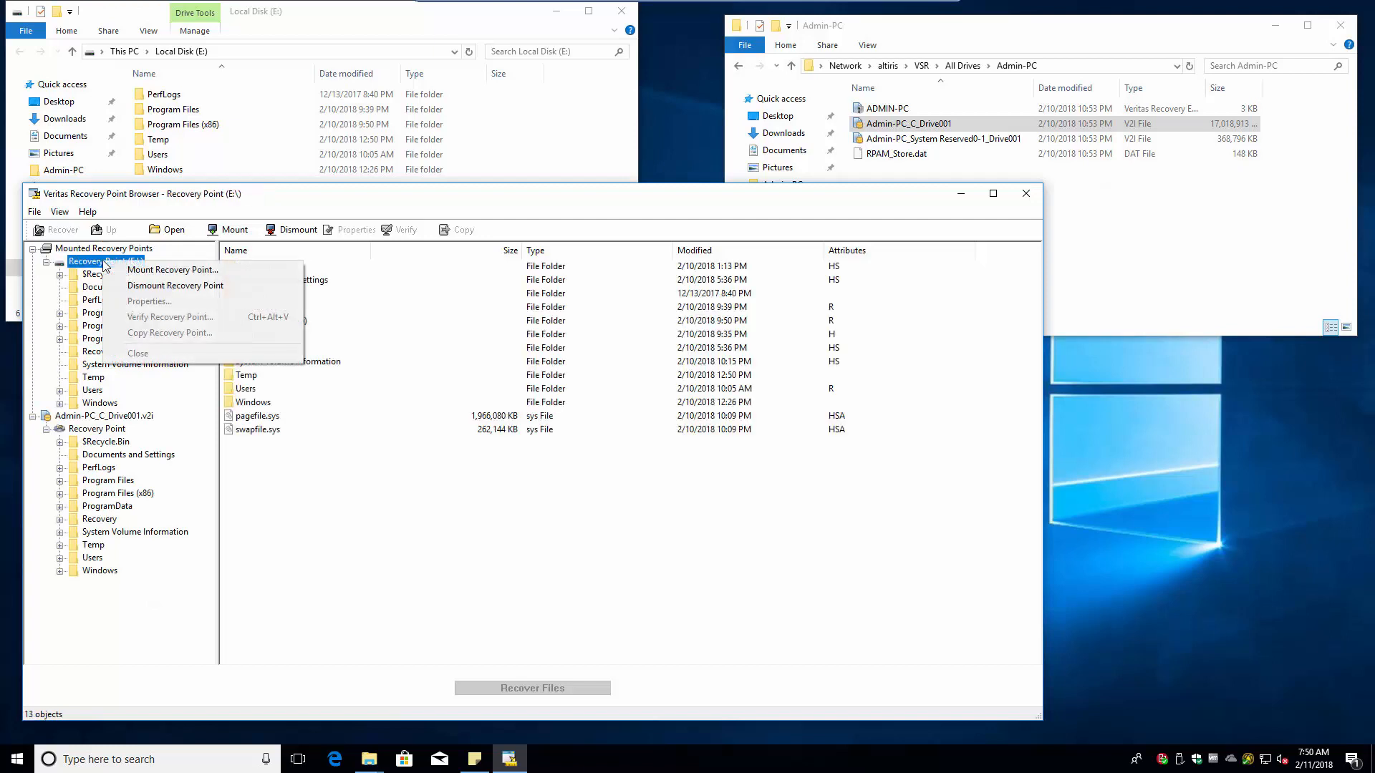
pyautogui.rightClick(89, 417)
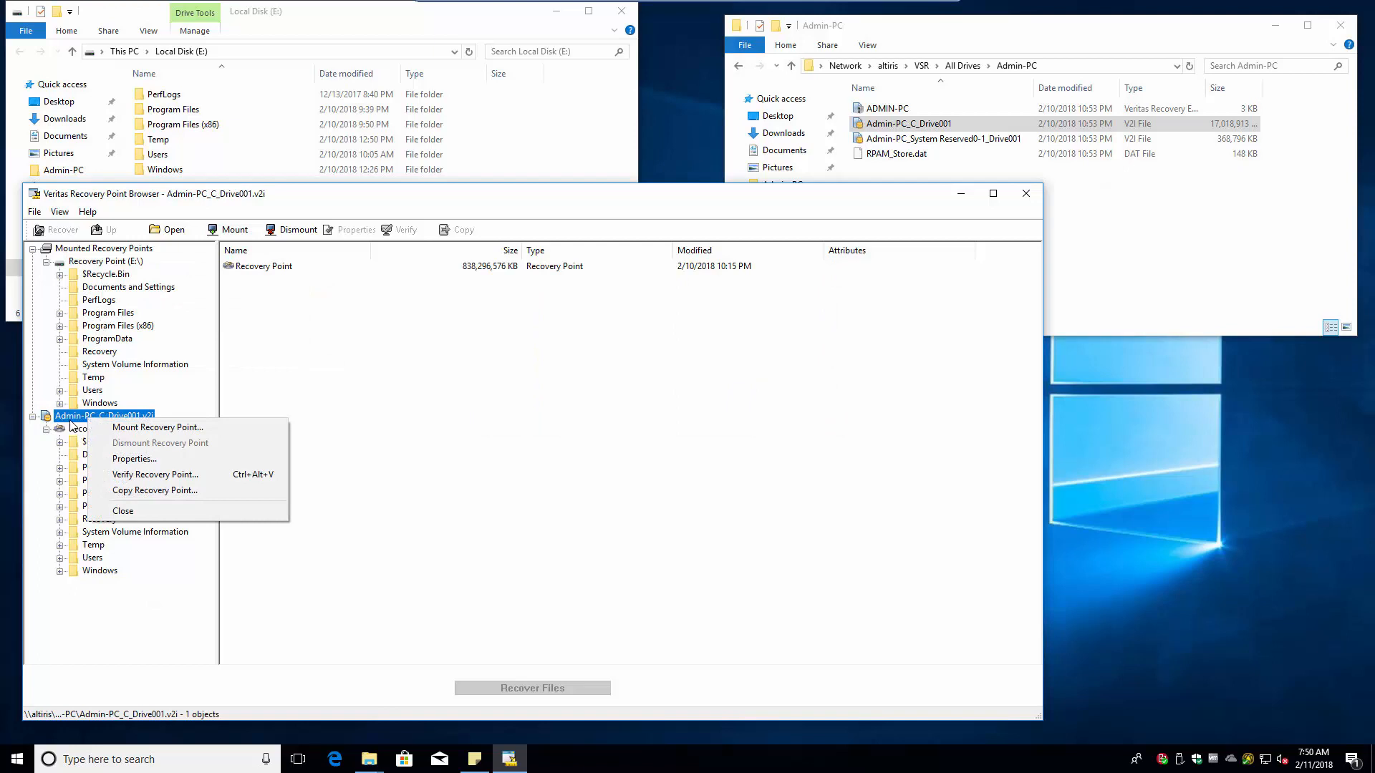
pyautogui.rightClick(101, 306)
pyautogui.click(91, 366)
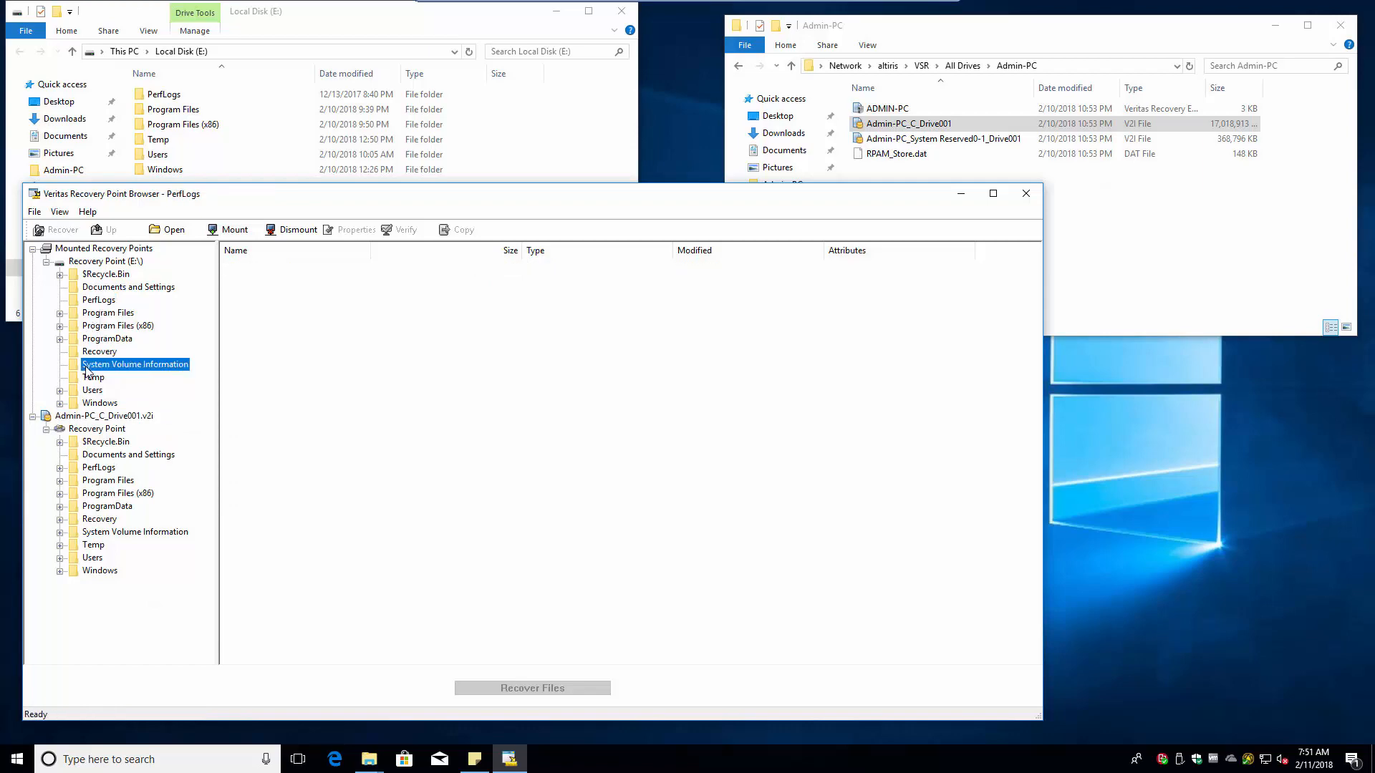
# - Browse to Users > user profile > Downloads and view recovery options for Silverlight_x64.exe
pyautogui.doubleClick(91, 391)
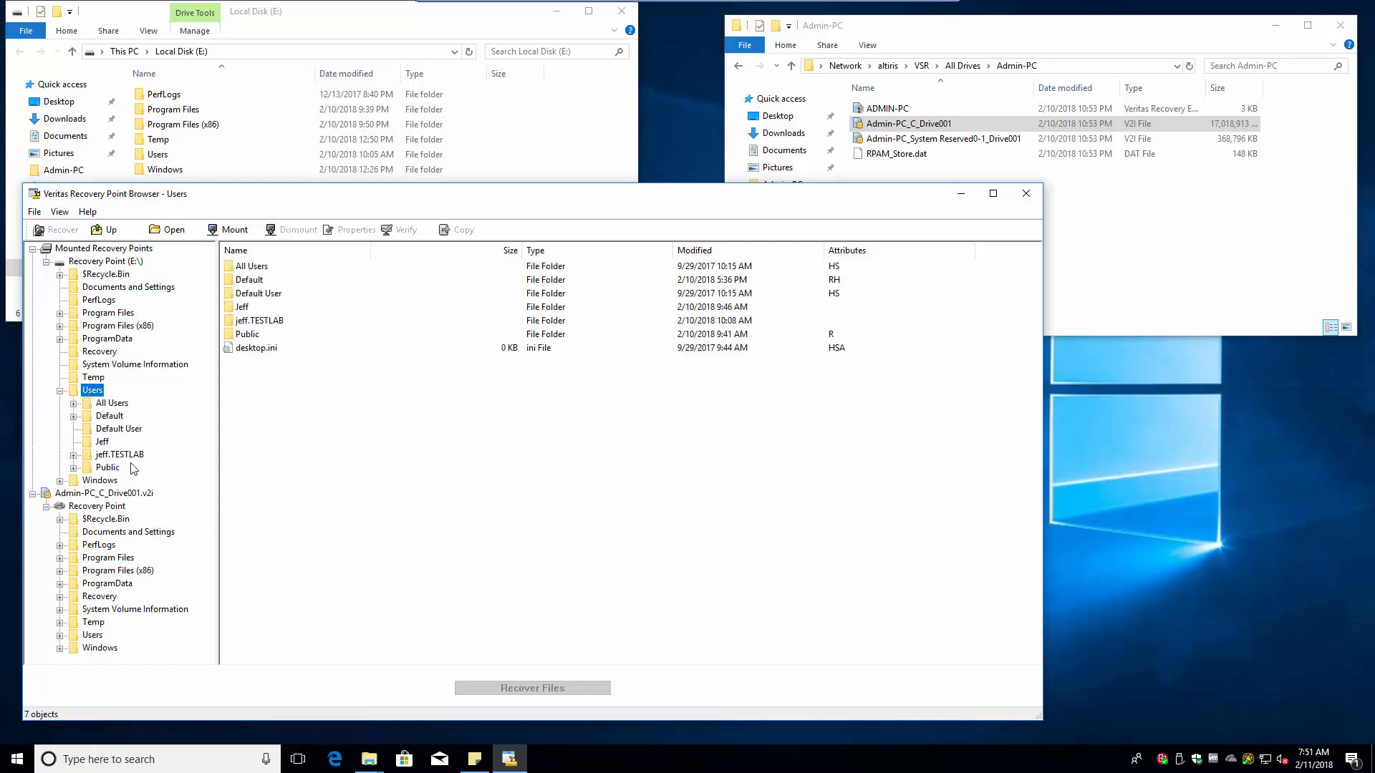
pyautogui.click(106, 454)
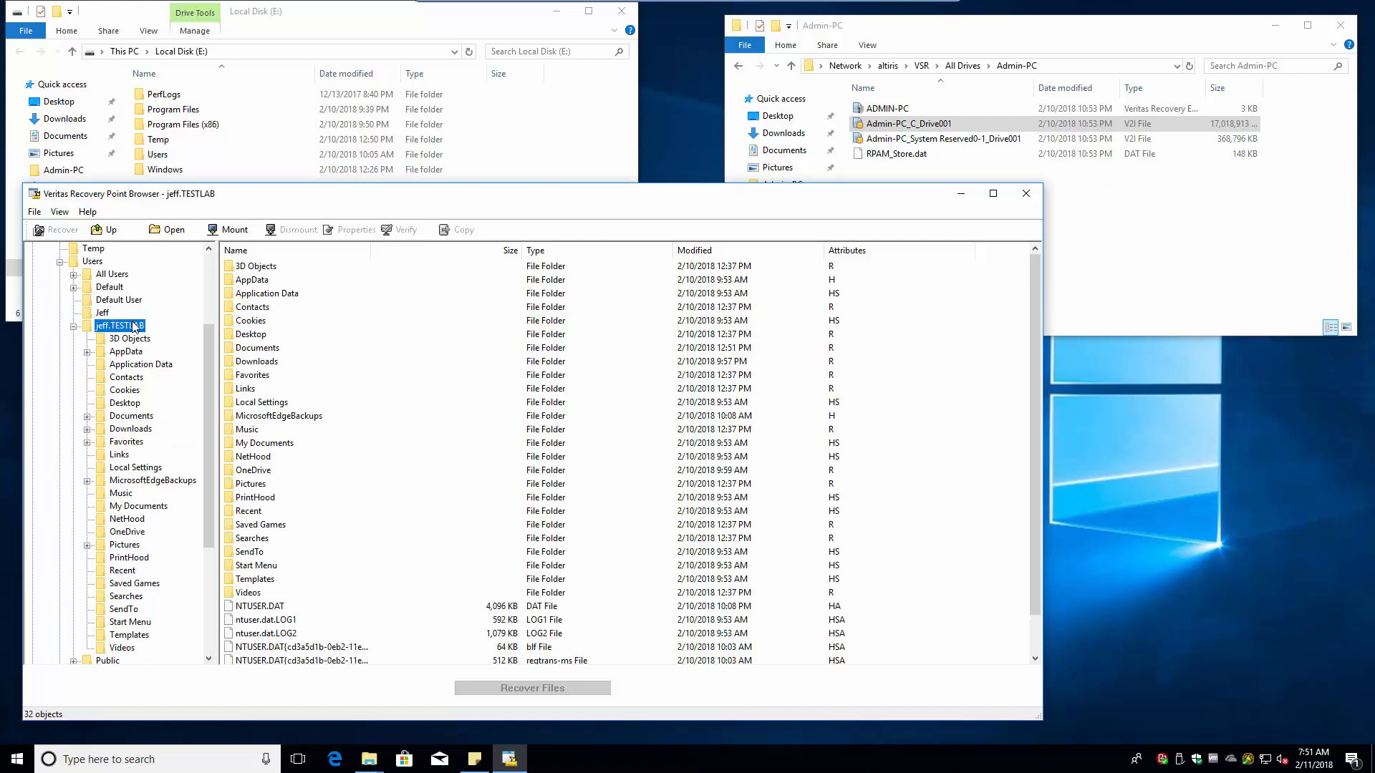
pyautogui.click(86, 429)
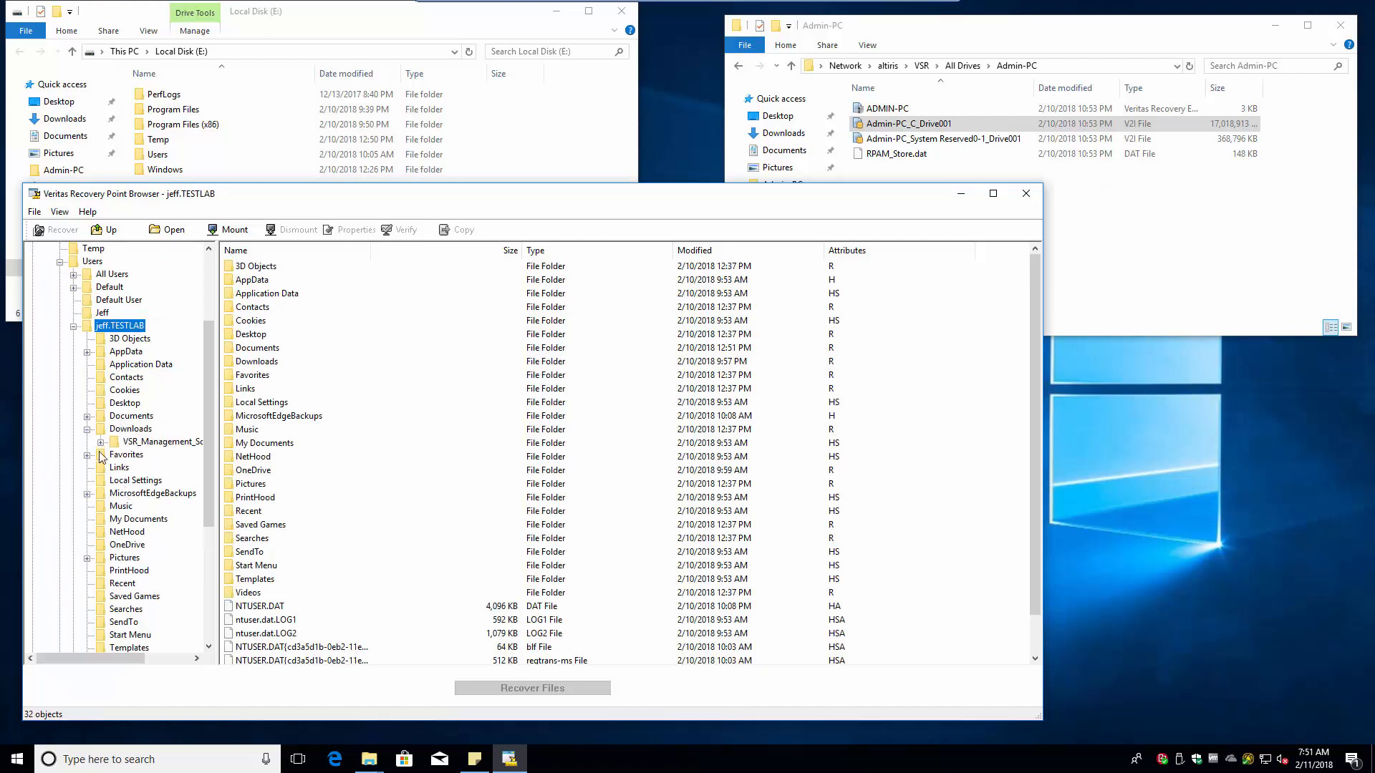
pyautogui.click(131, 429)
pyautogui.click(264, 295)
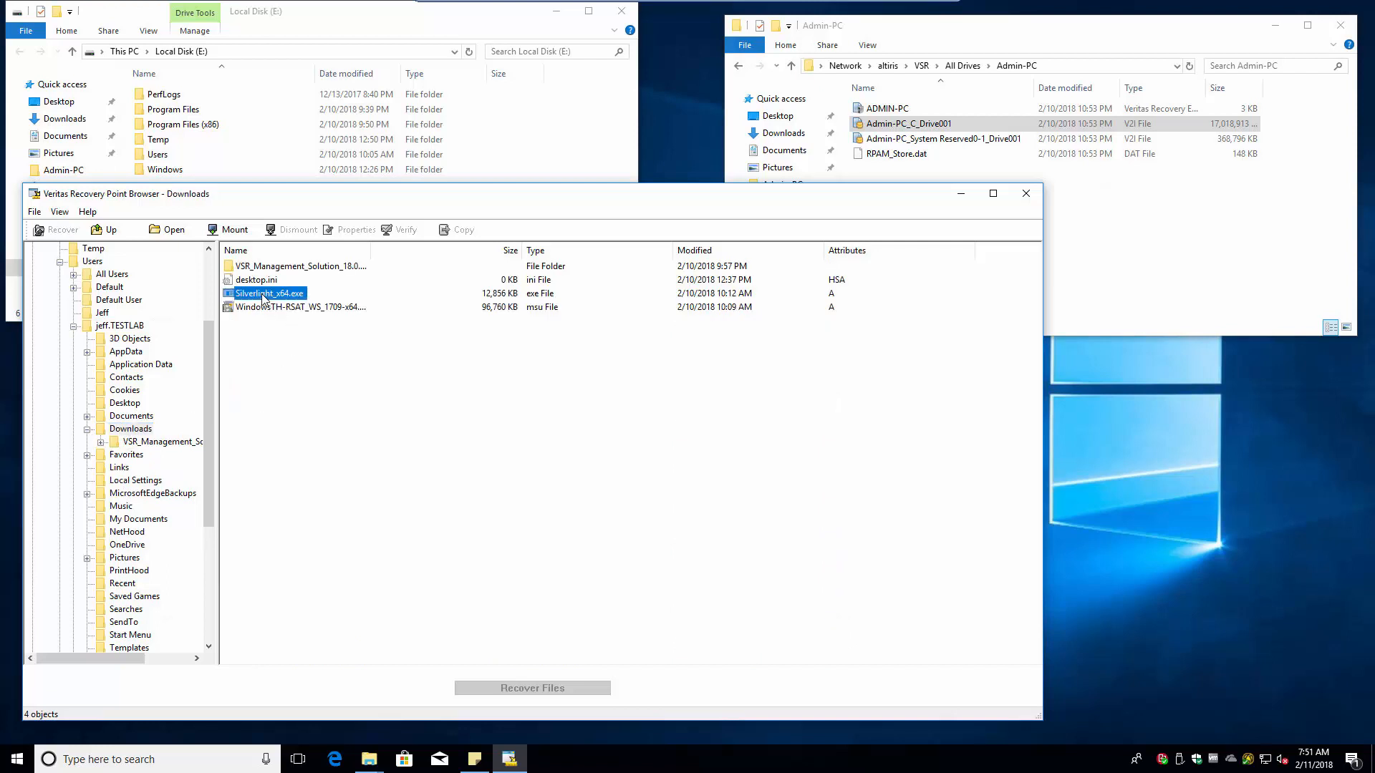
pyautogui.rightClick(263, 296)
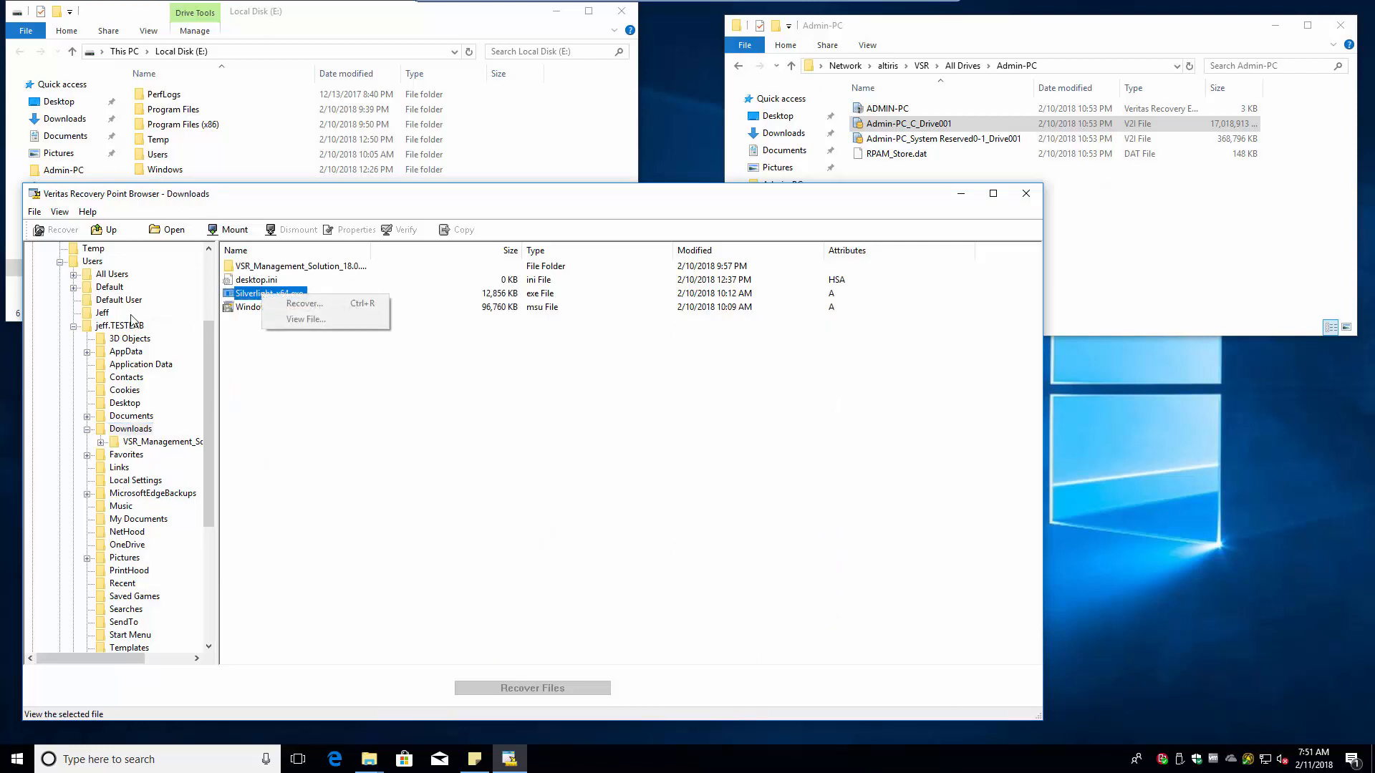
pyautogui.moveTo(211, 358); pyautogui.dragTo(212, 280)
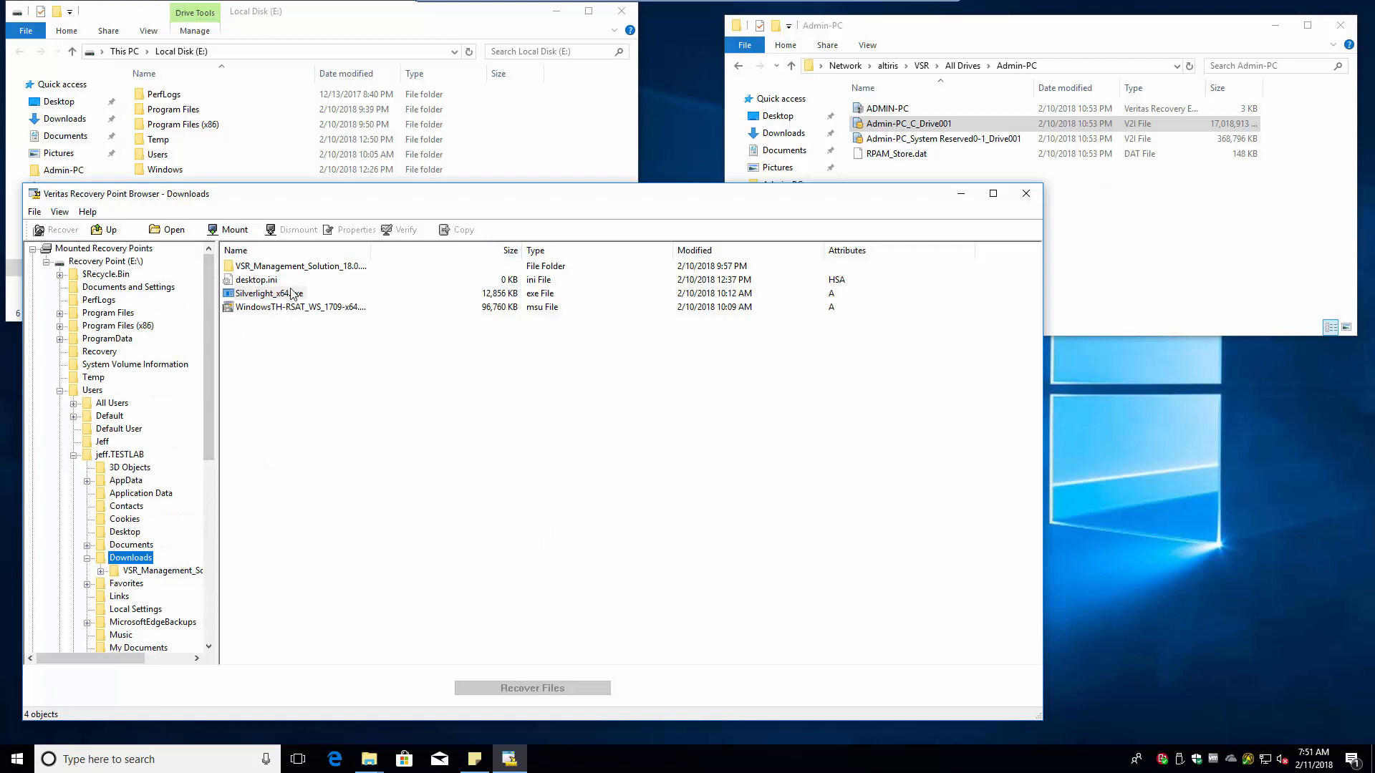
pyautogui.rightClick(267, 295)
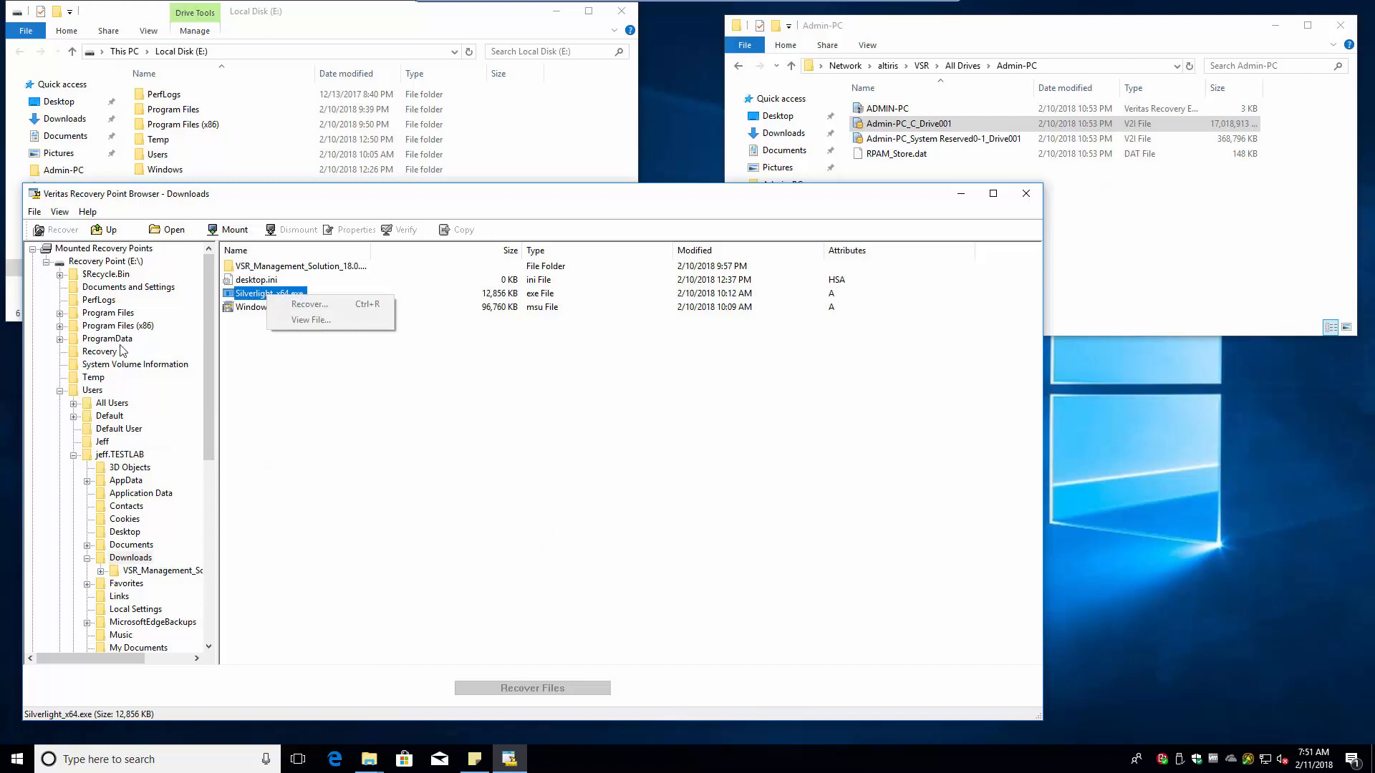
# - Return to the root of drive E: and close the Local Disk (E:) Explorer window
pyautogui.click(83, 262)
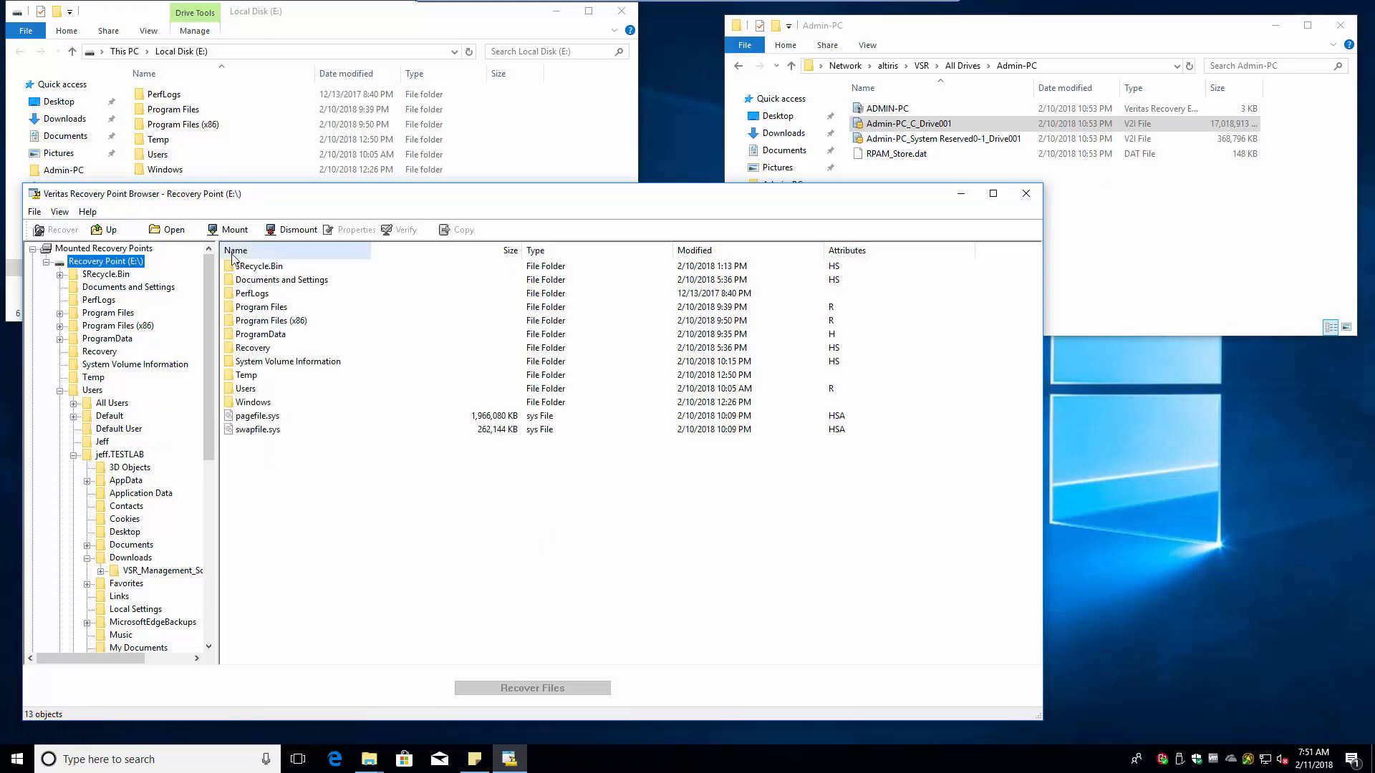
pyautogui.click(171, 139)
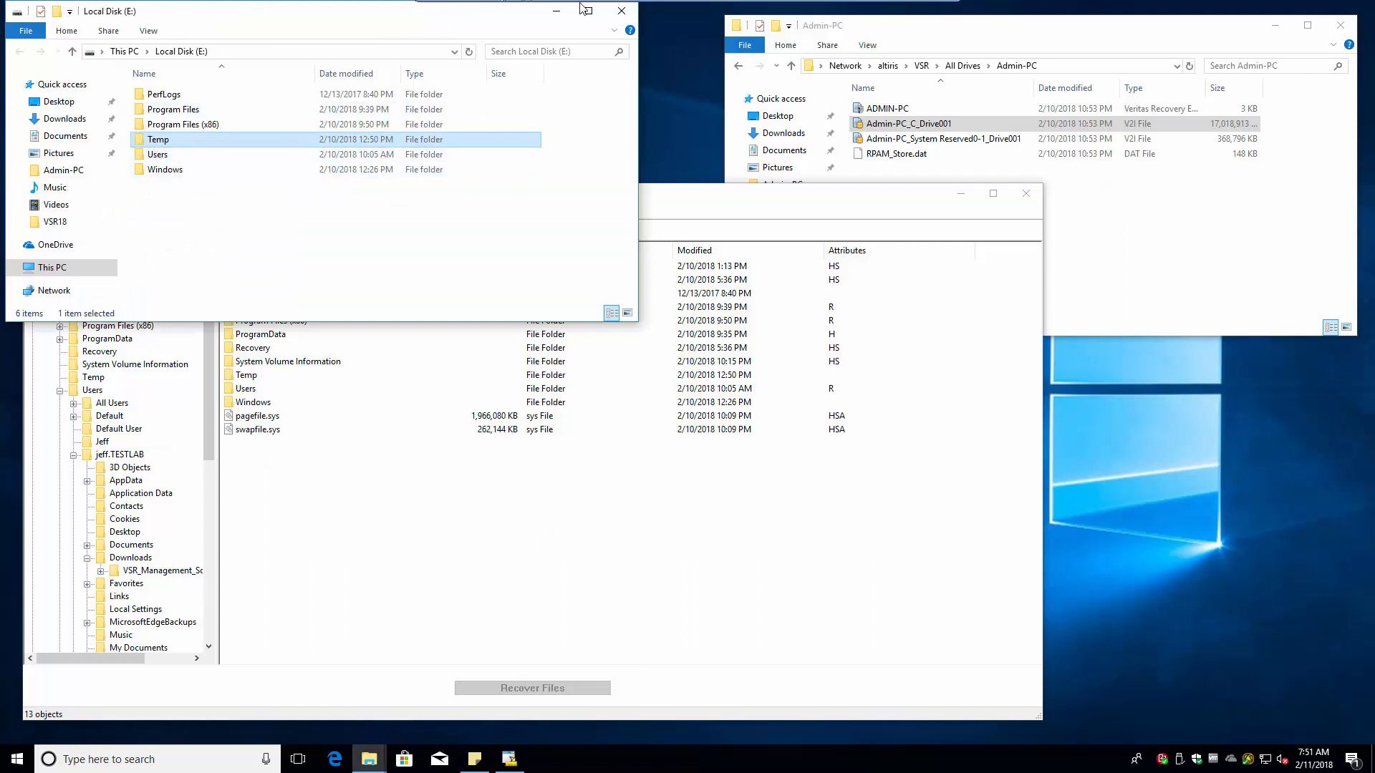
pyautogui.click(622, 11)
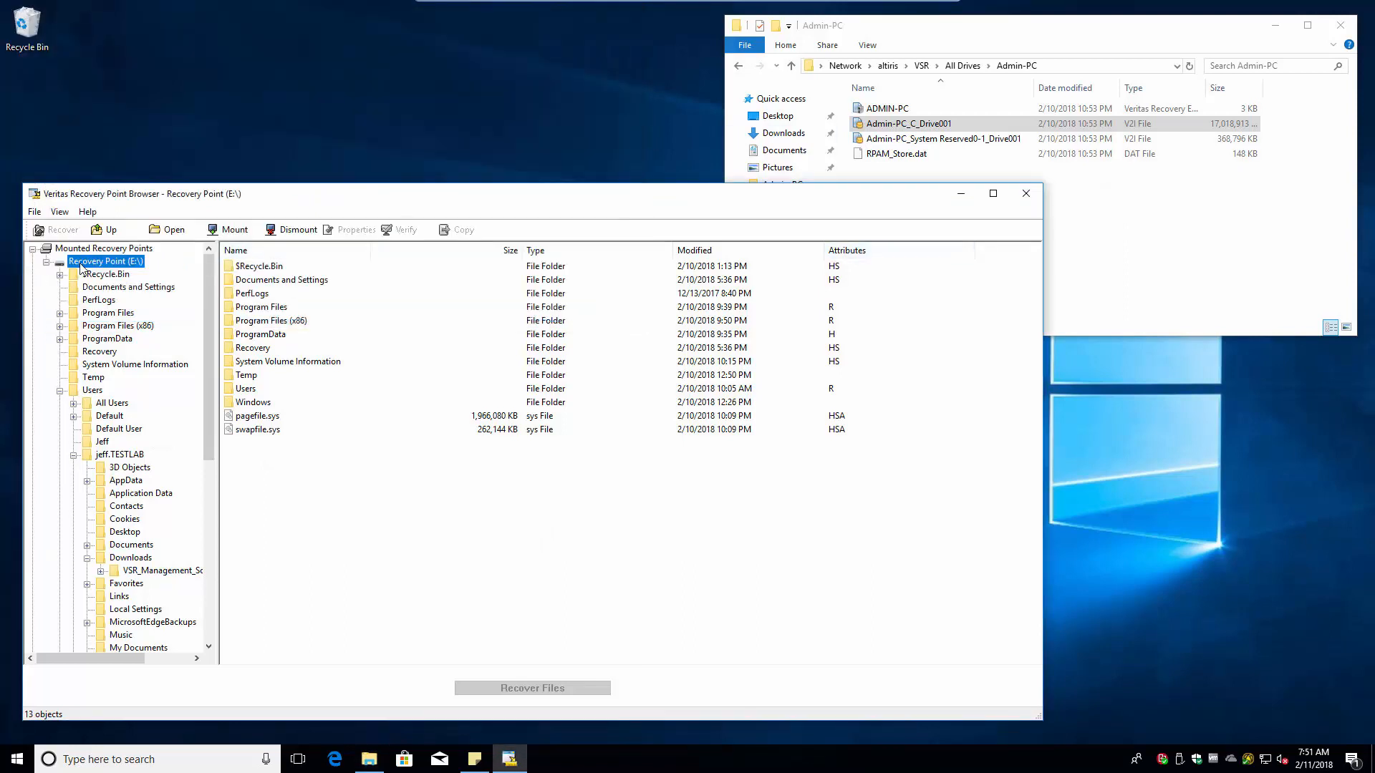
# - Dismount the E: recovery point from the Recovery Point (E:\) node's context menu
pyautogui.rightClick(82, 263)
pyautogui.click(109, 288)
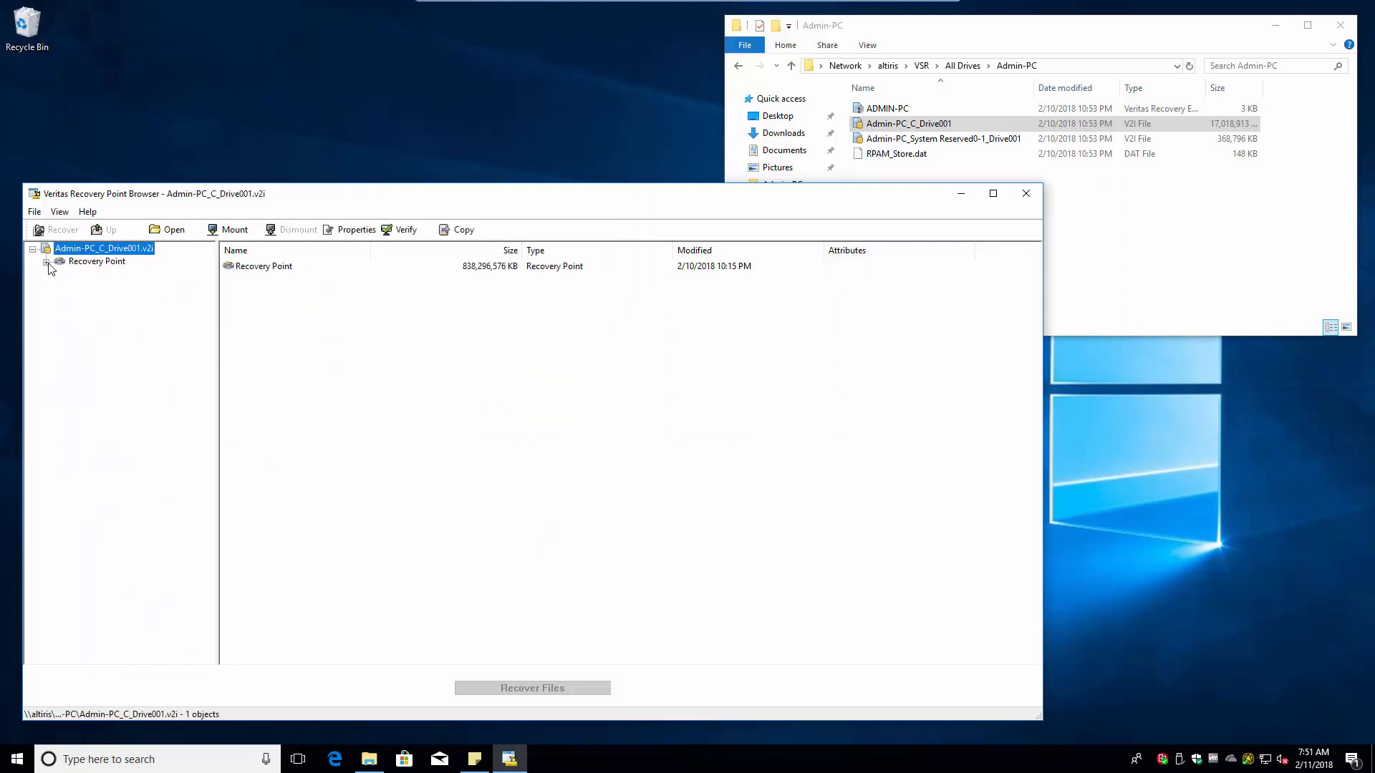
pyautogui.rightClick(99, 257)
pyautogui.click(97, 261)
pyautogui.rightClick(99, 261)
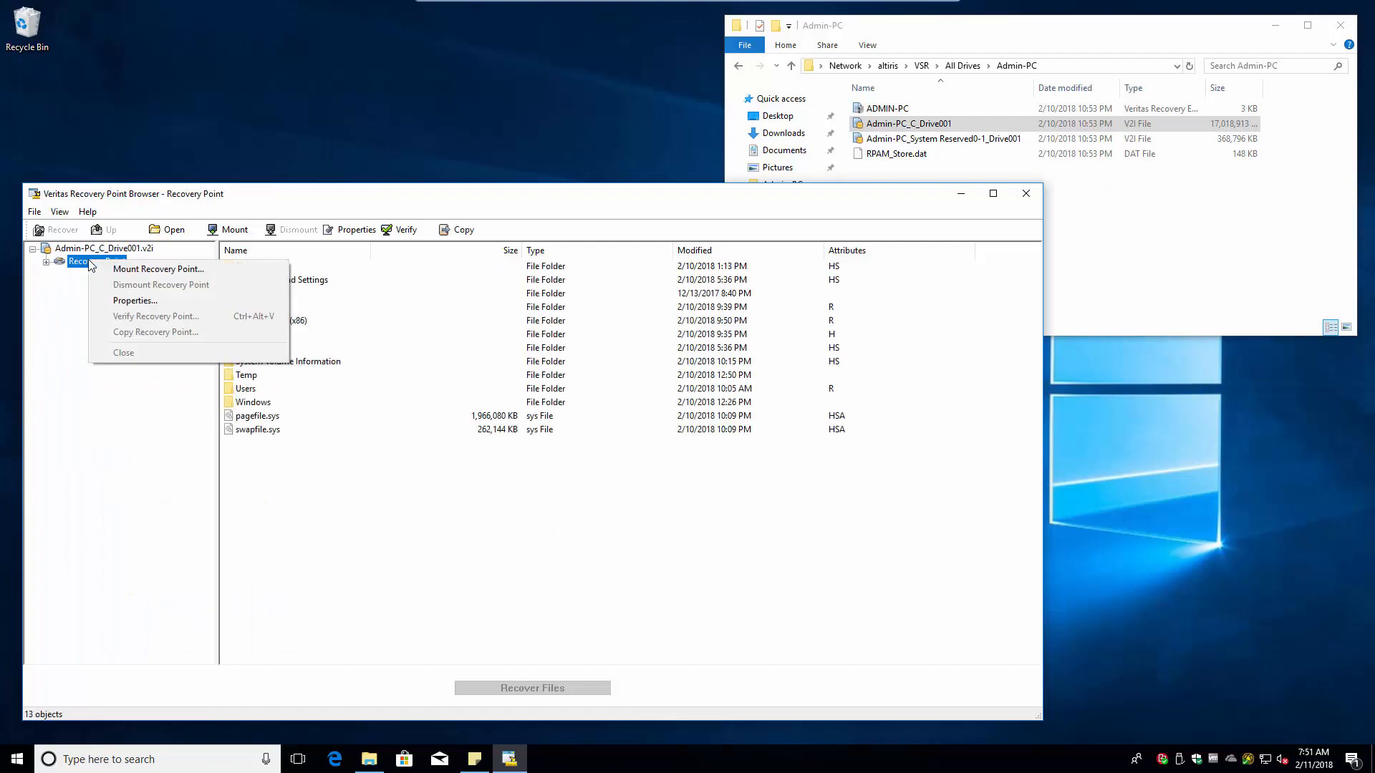
# - Close the Recovery Point Browser and the Admin-PC folder window
pyautogui.click(57, 273)
pyautogui.click(46, 262)
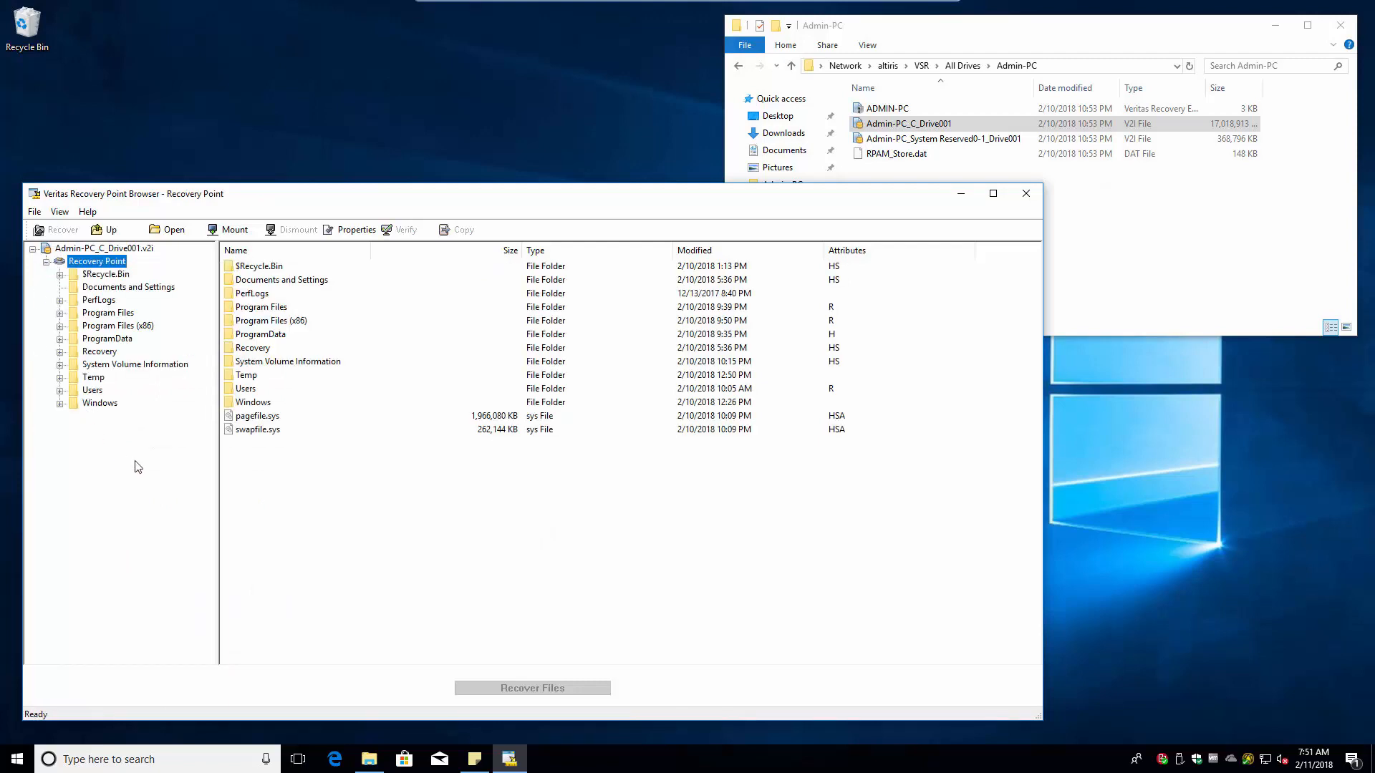
pyautogui.click(1023, 192)
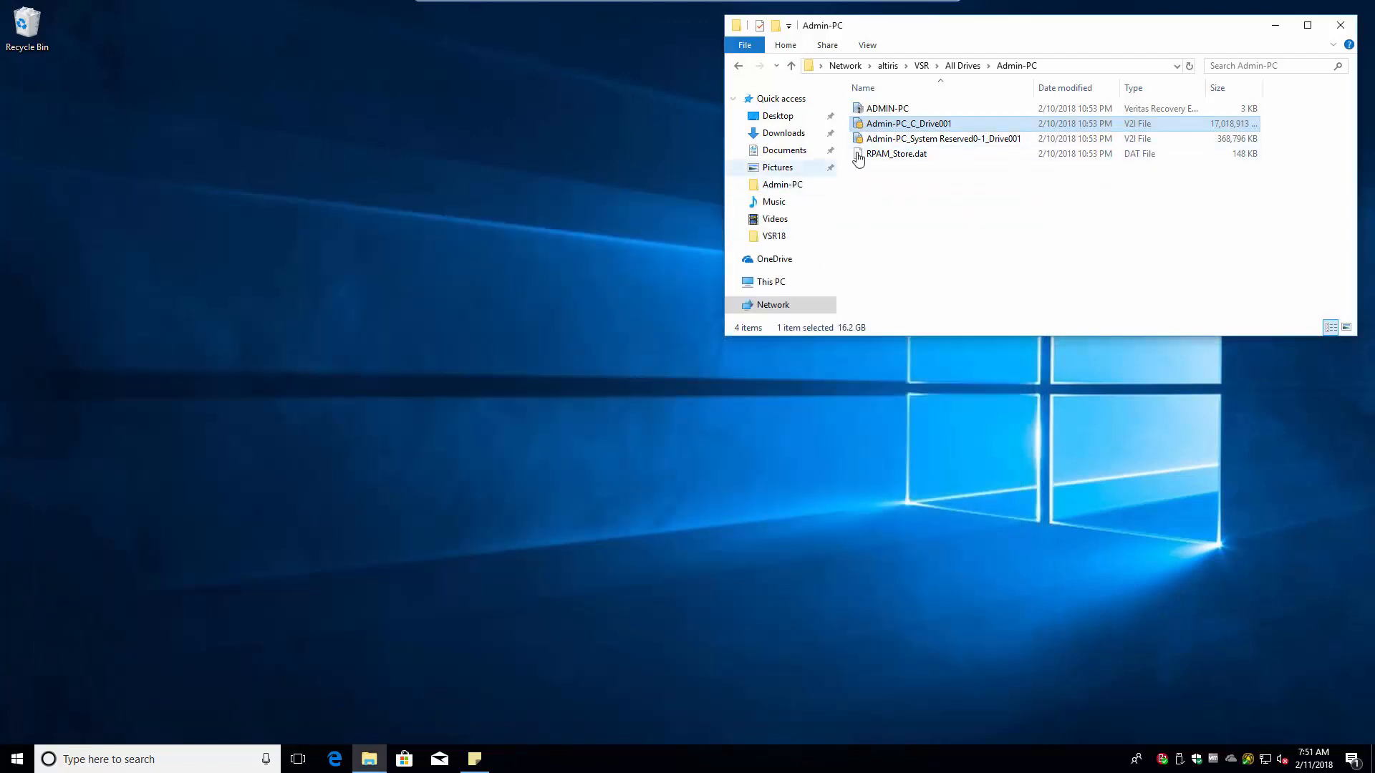
pyautogui.click(1340, 27)
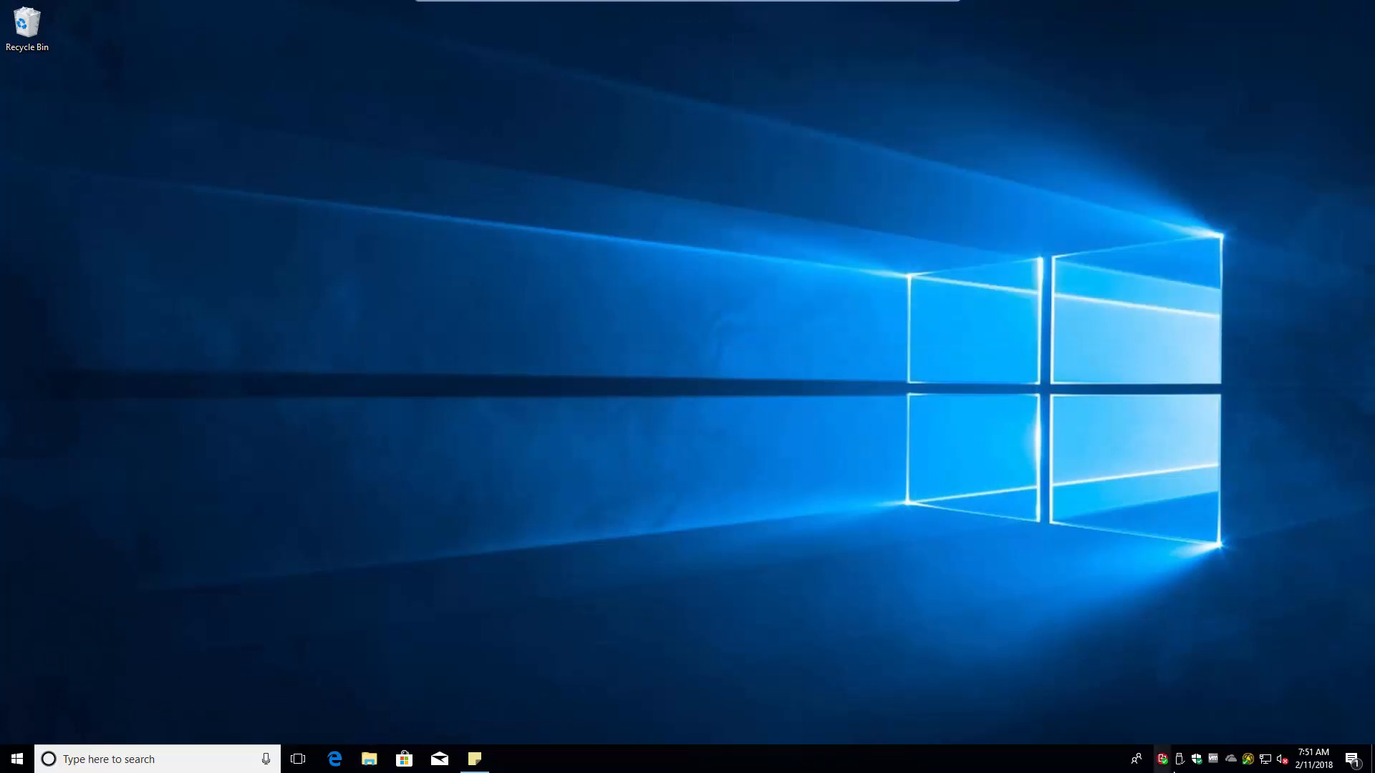